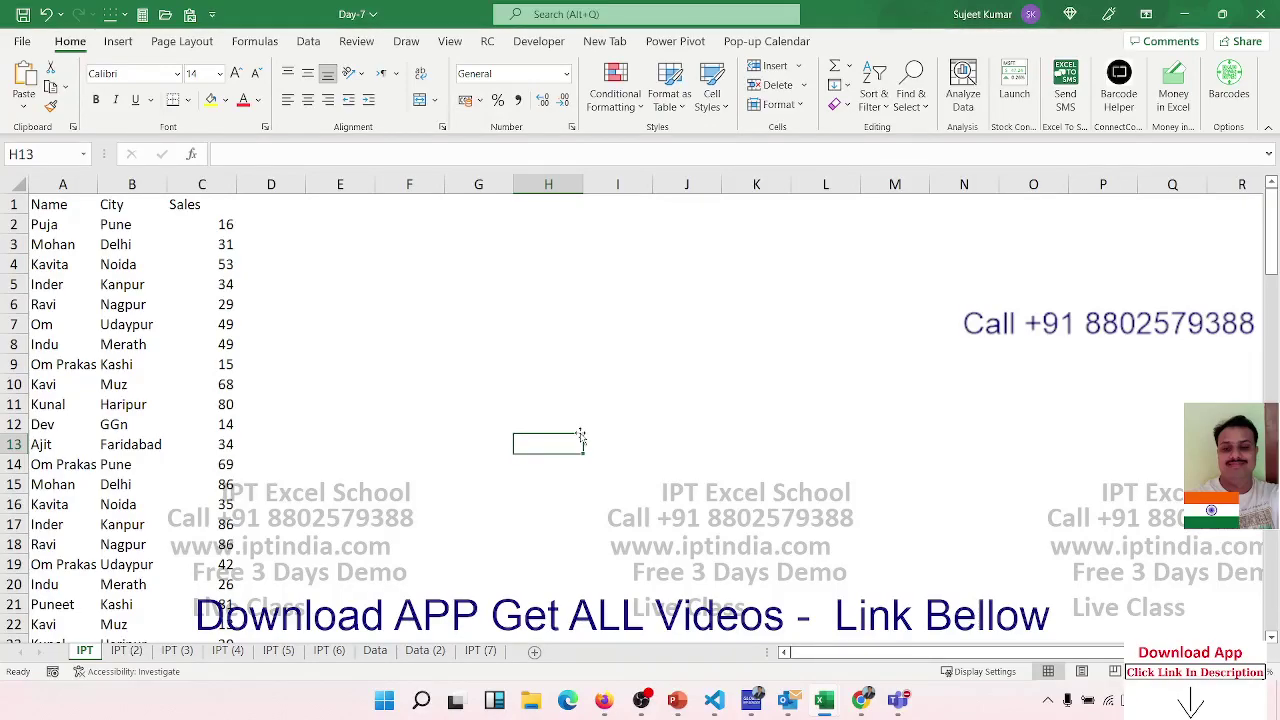
# Total the whole Sales column with =SUM(C:C) (5410) in G3, then move it to H2.
pyautogui.click(121, 272)
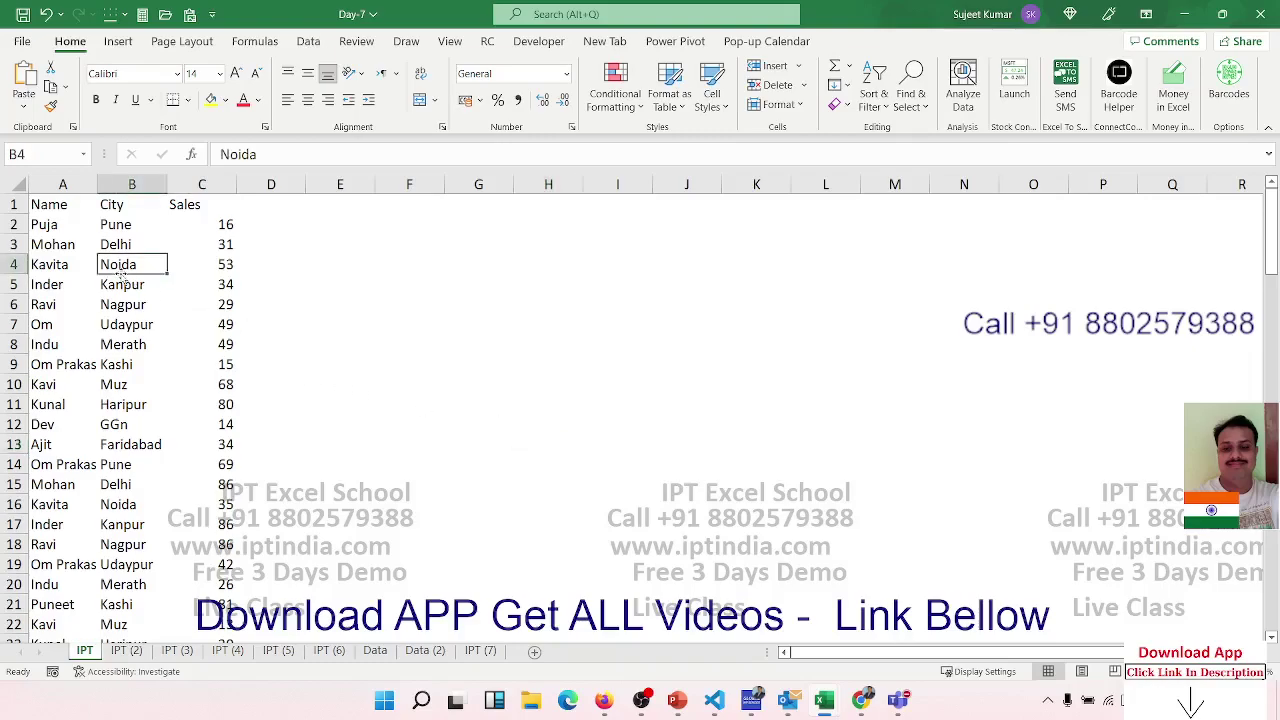
pyautogui.click(53, 239)
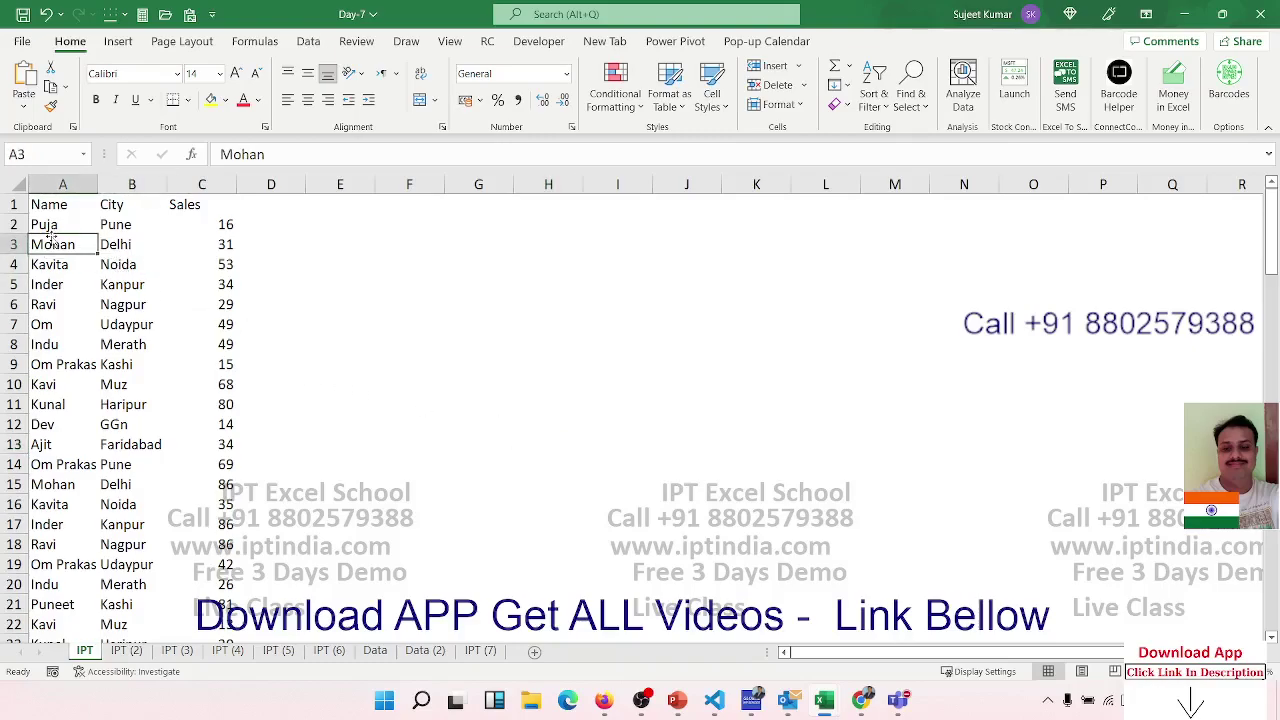
pyautogui.click(53, 228)
pyautogui.click(452, 241)
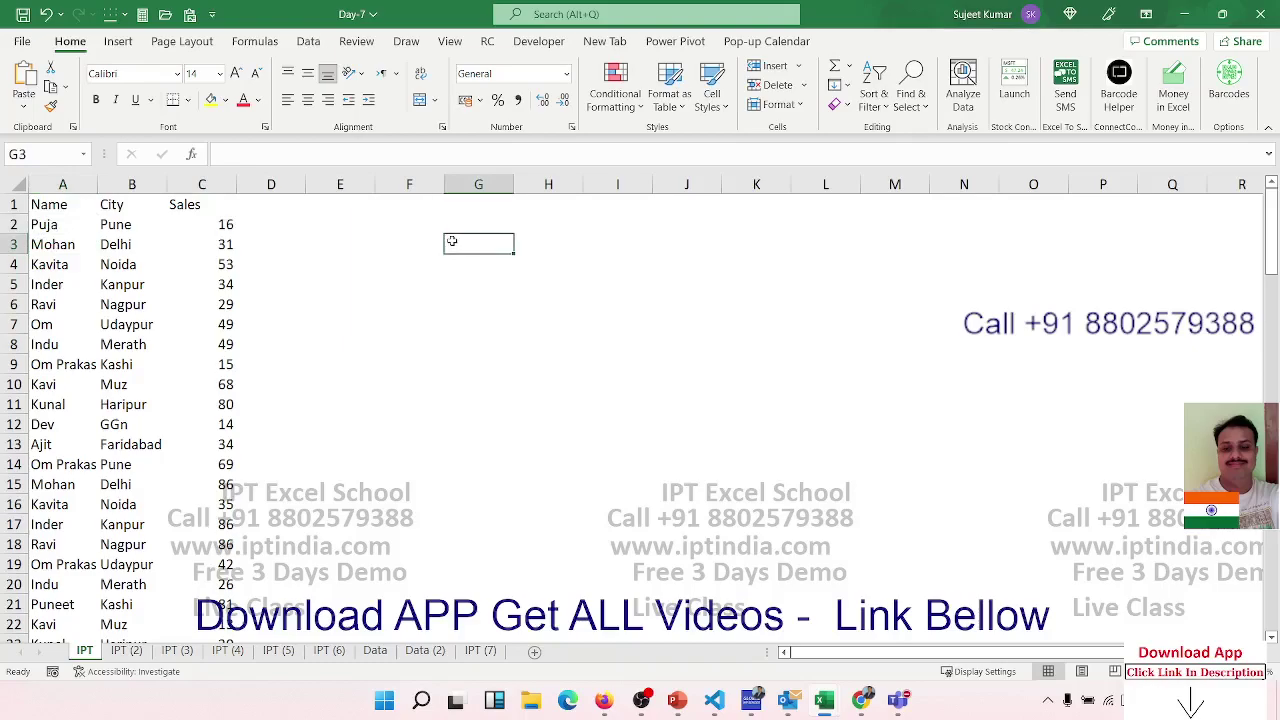
pyautogui.write('=si')
pyautogui.press('BackSpace')
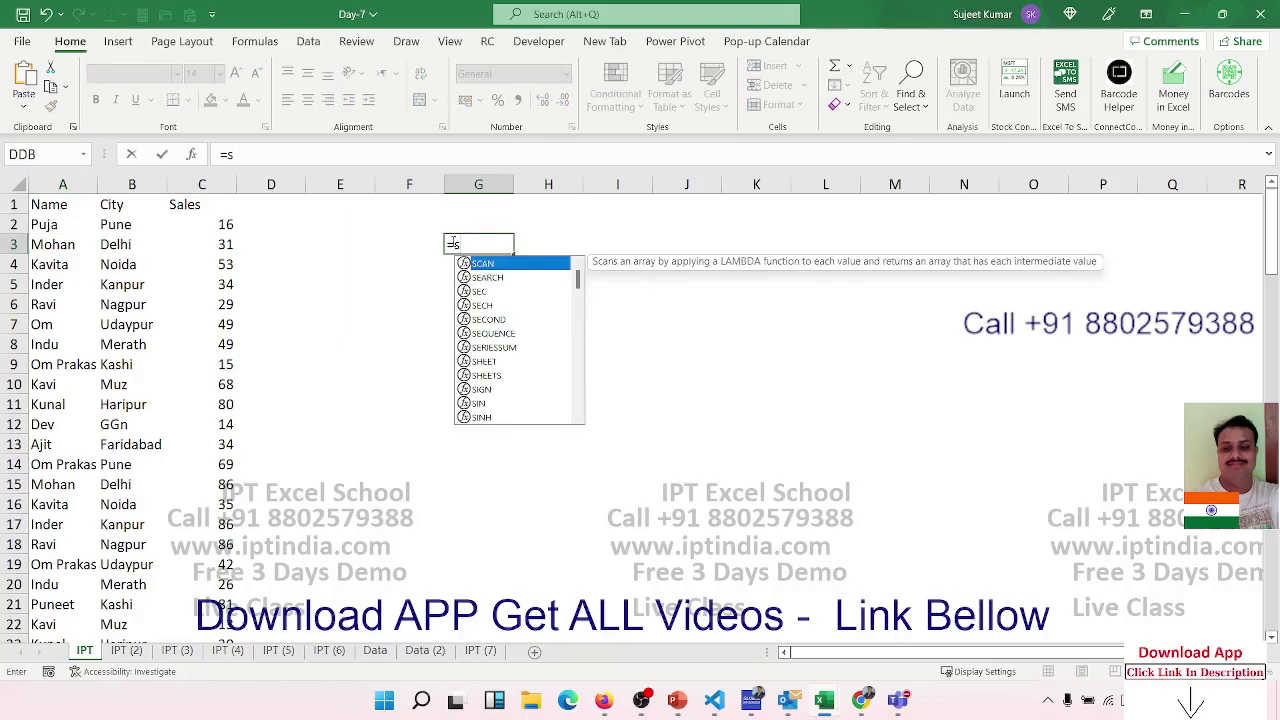
pyautogui.write('um')
pyautogui.press('Tab')
pyautogui.press('Left')
pyautogui.press('Left')
pyautogui.press('Left')
pyautogui.press('Left')
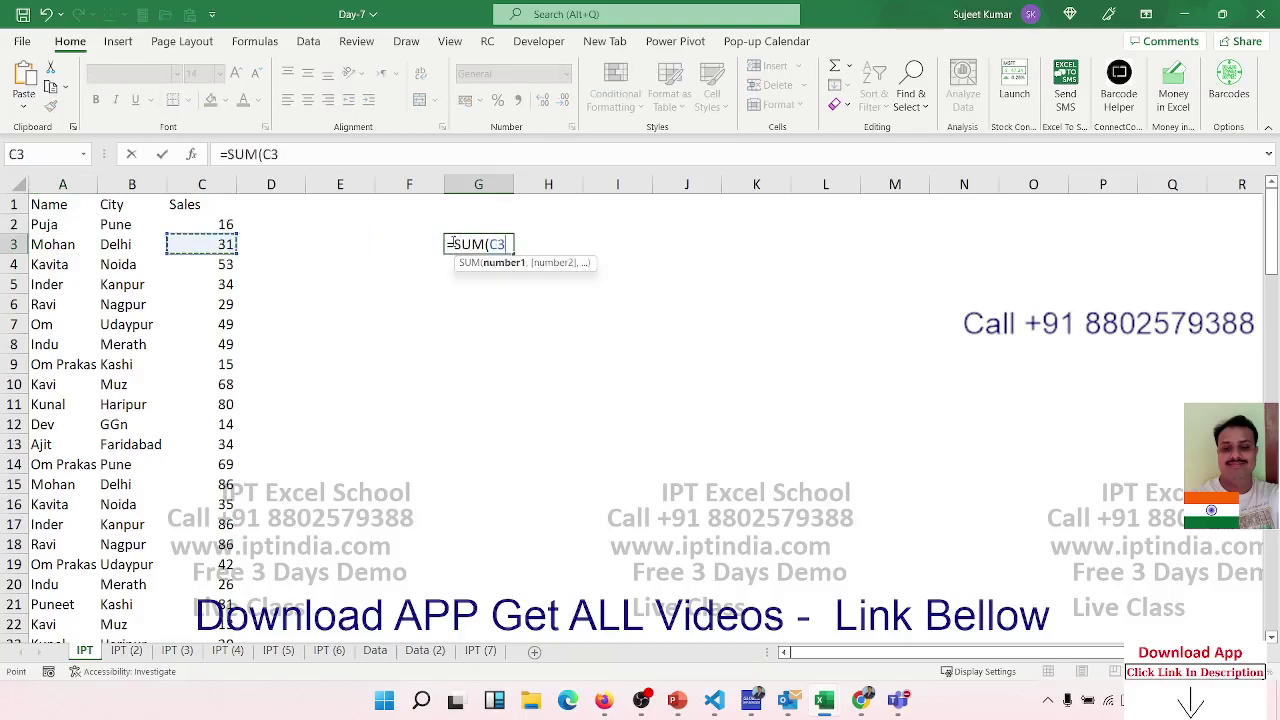
pyautogui.hotkey('ctrl', 'space')
pyautogui.press('Return')
pyautogui.click(452, 242)
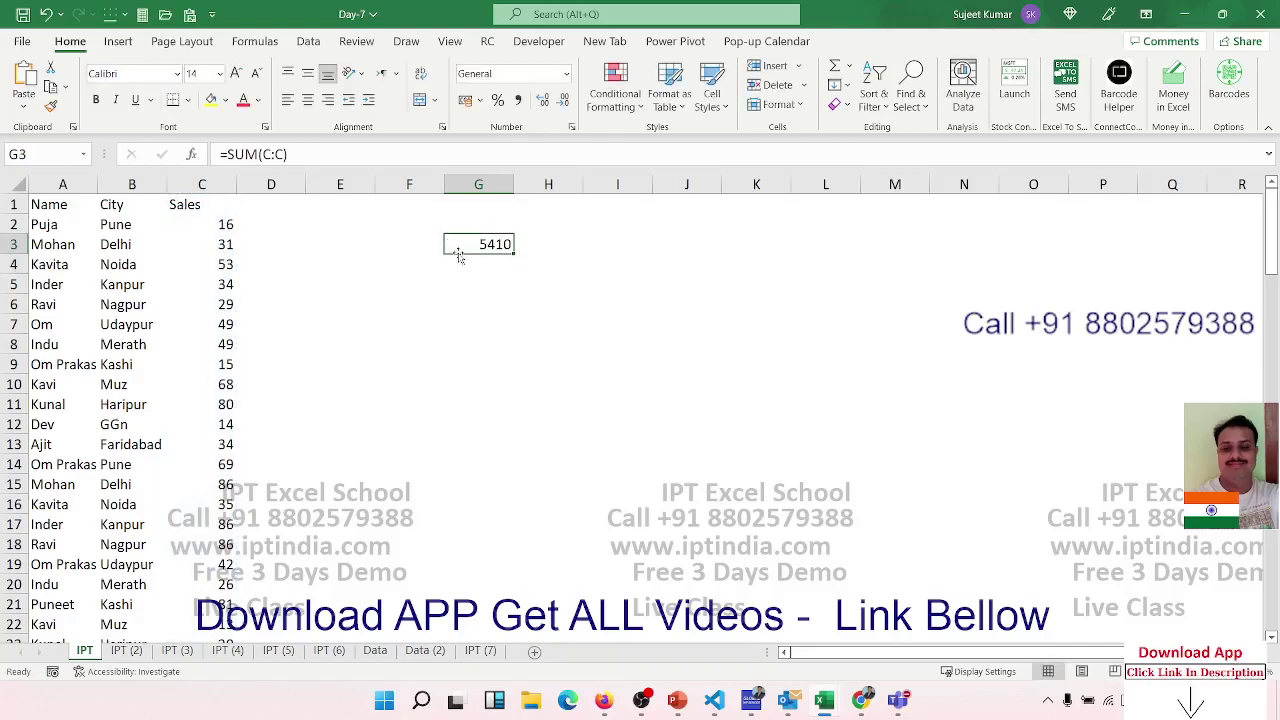
pyautogui.moveTo(455, 248); pyautogui.dragTo(576, 224)
# Type the label Total in A116, just below the data ending at row 114.
pyautogui.click(569, 242)
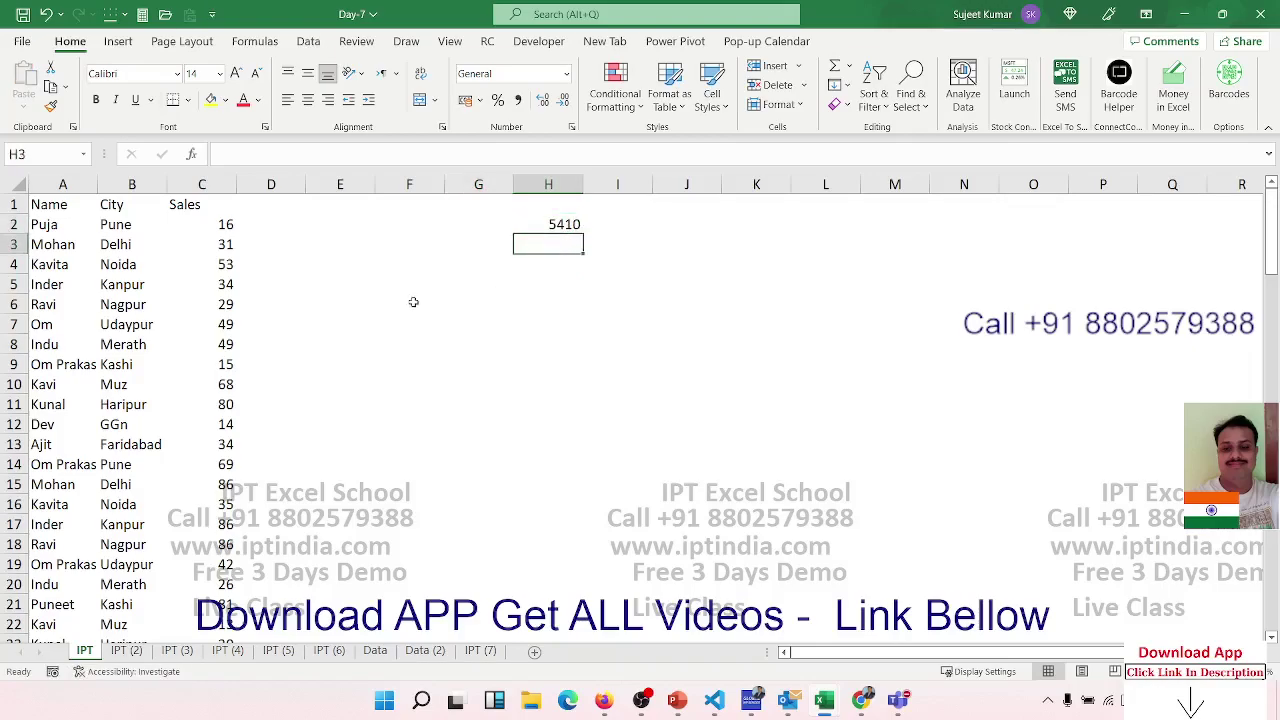
pyautogui.click(228, 226)
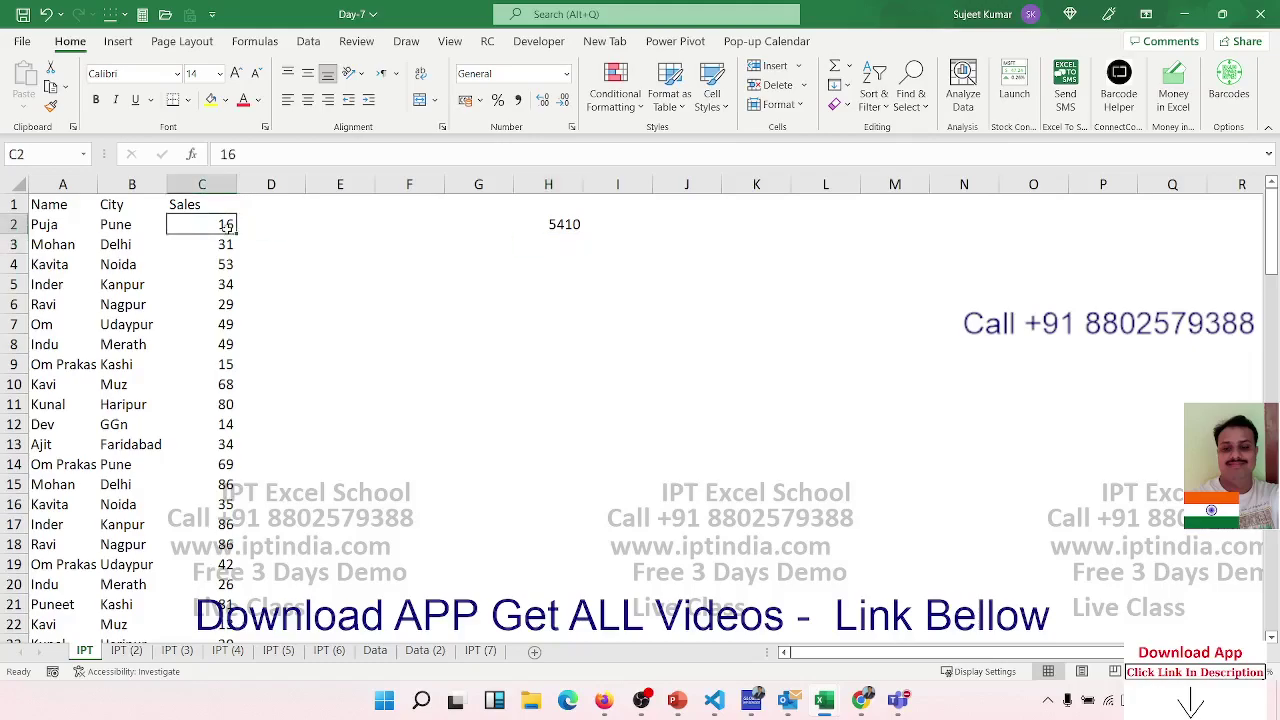
pyautogui.press('Left')
pyautogui.hotkey('ctrl', 'Down')
pyautogui.press('Down')
pyautogui.press('Down')
pyautogui.press('Down')
pyautogui.press('Left')
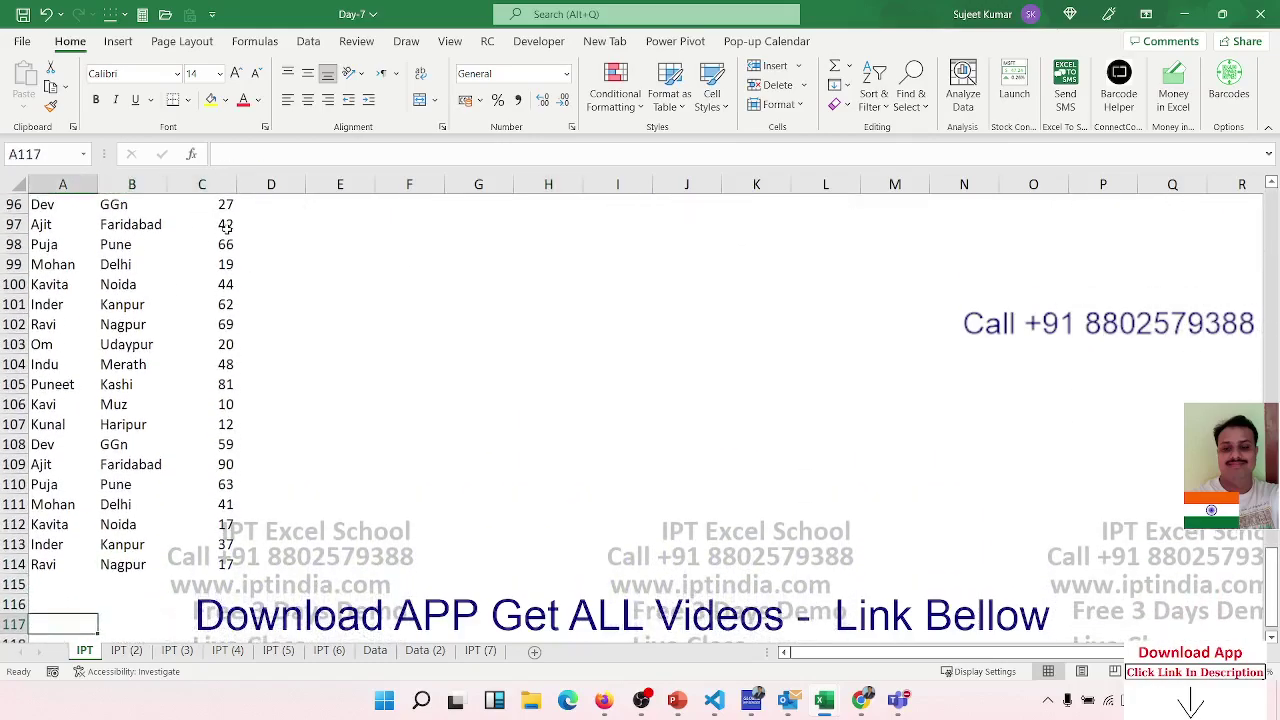
pyautogui.press('Up')
pyautogui.write('Total')
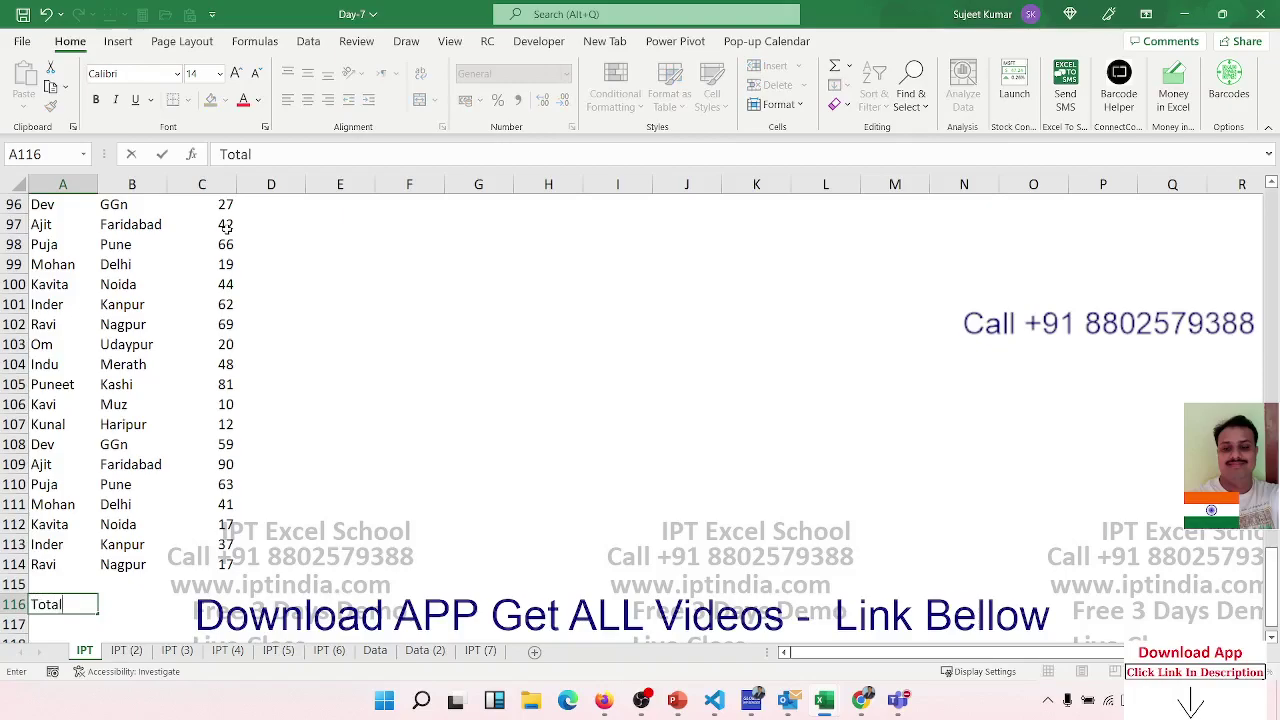
pyautogui.press('Tab')
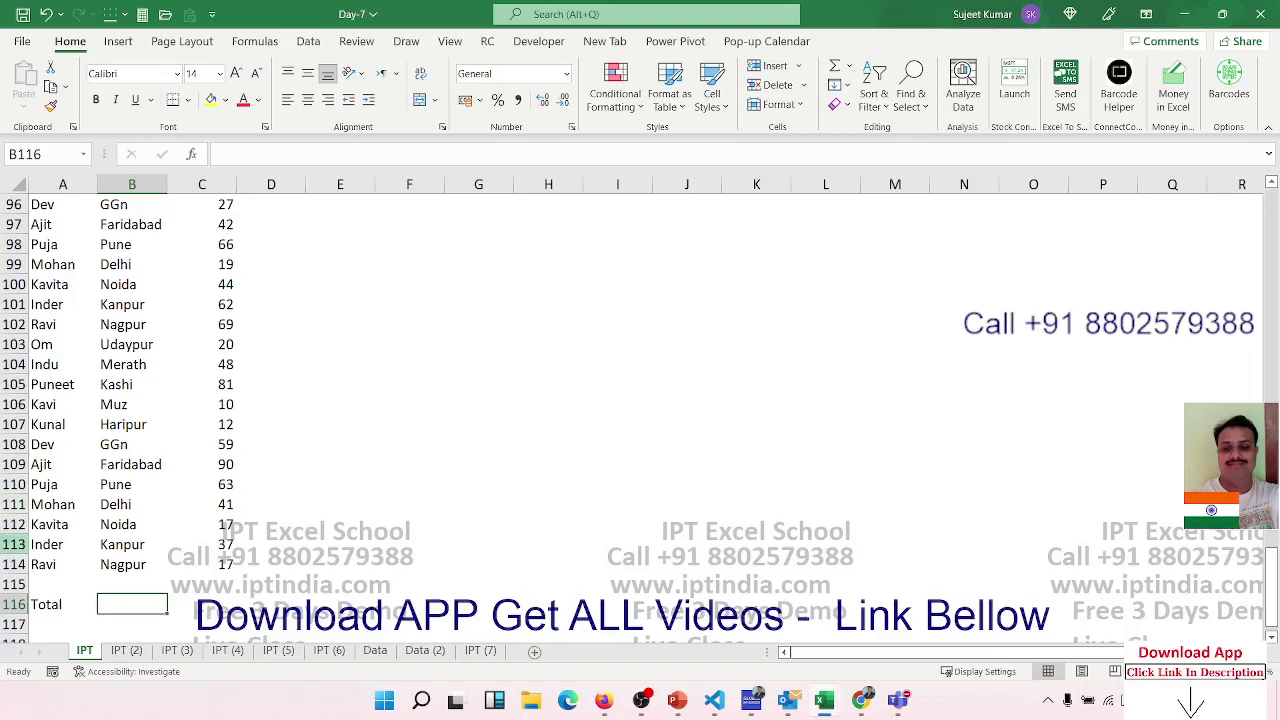
# Enter =SUM(C2:C114) in C116, totalling the Sales values to 5410.
pyautogui.click(237, 600)
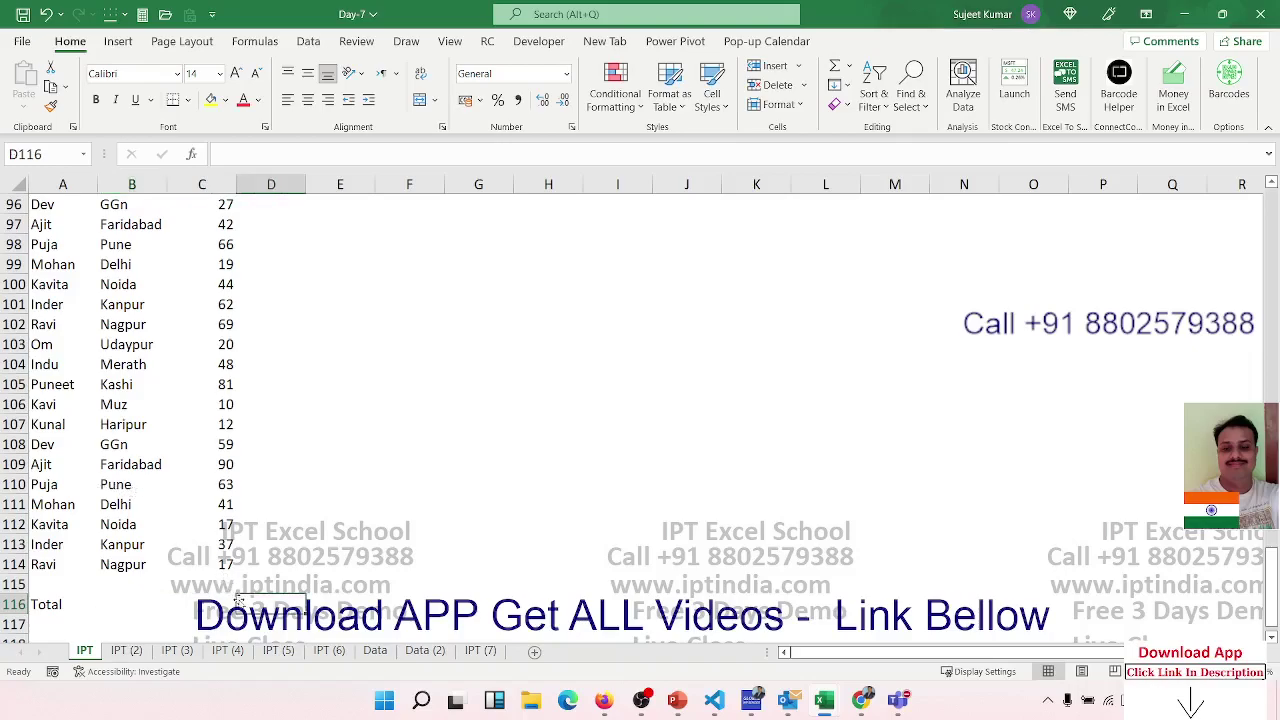
pyautogui.write('=SU')
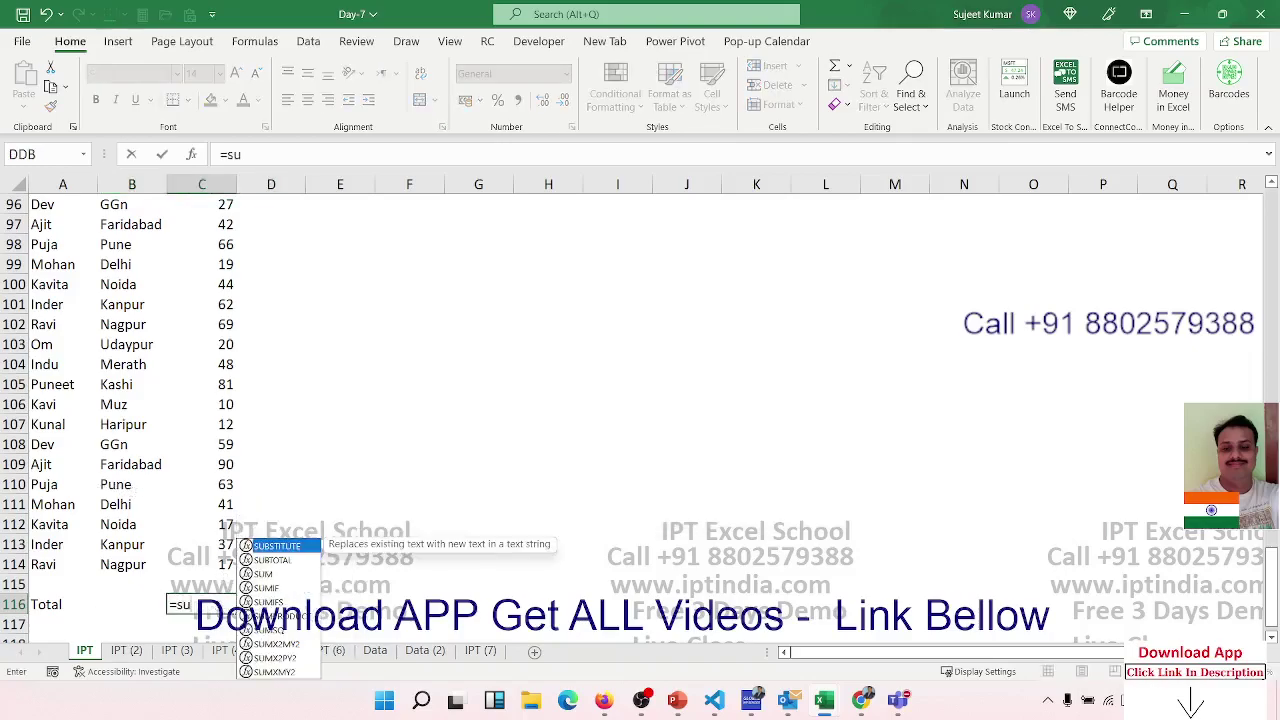
pyautogui.write('M(')
pyautogui.press('Up')
pyautogui.press('Up')
pyautogui.hotkey('ctrl', 'shift', 'Up')
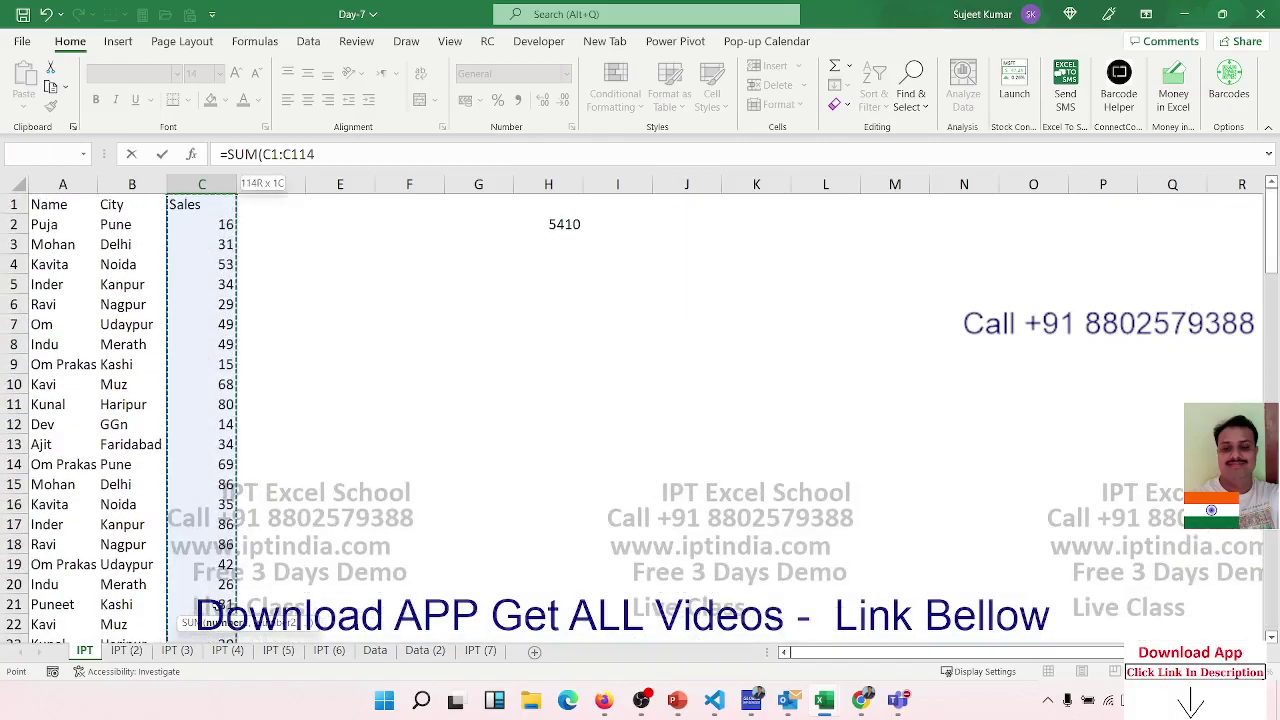
pyautogui.press('Return')
# Make the Total row A116:C116 bold.
pyautogui.click(201, 604)
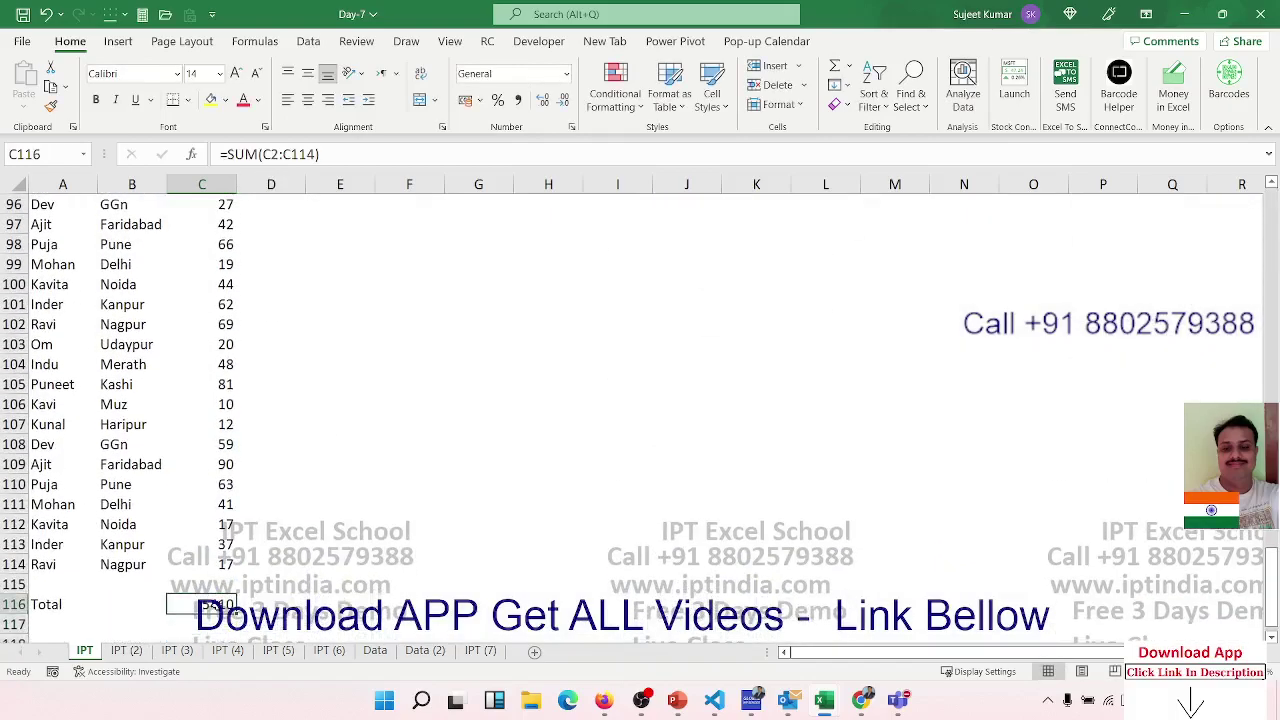
pyautogui.press('Up')
pyautogui.press('Up')
pyautogui.moveTo(201, 584); pyautogui.dragTo(131, 584)
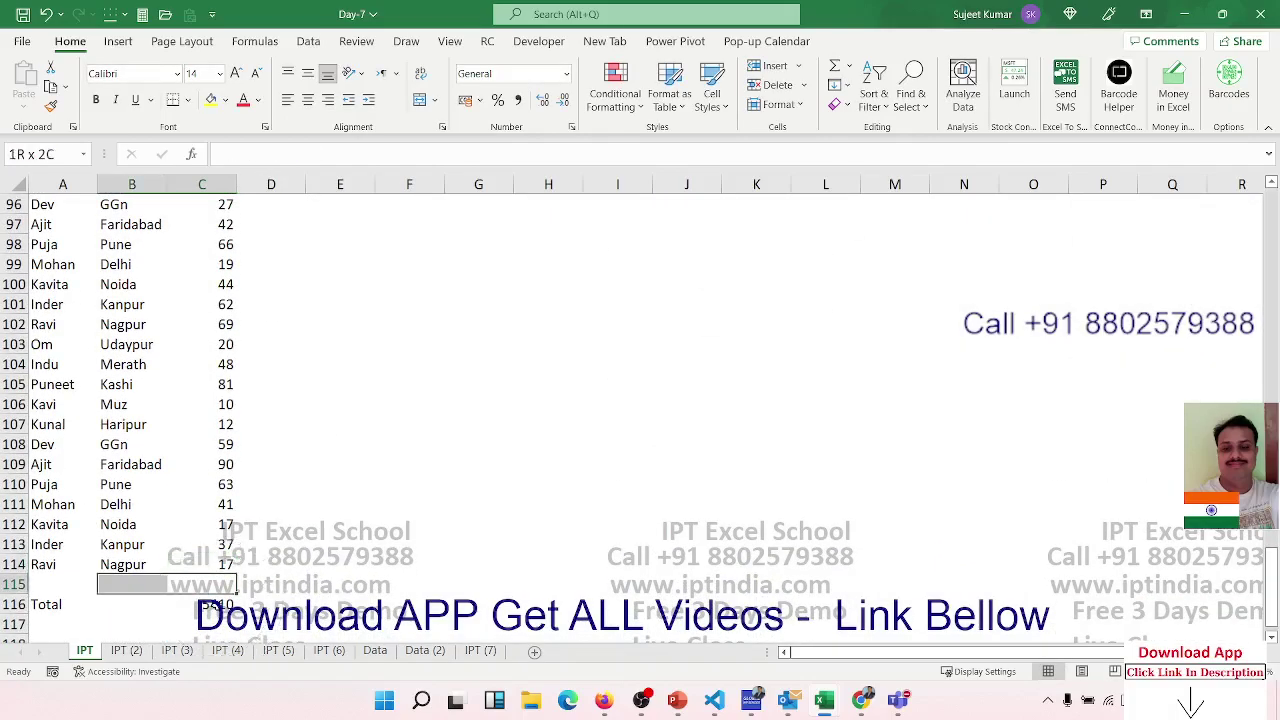
pyautogui.moveTo(201, 604); pyautogui.dragTo(62, 604)
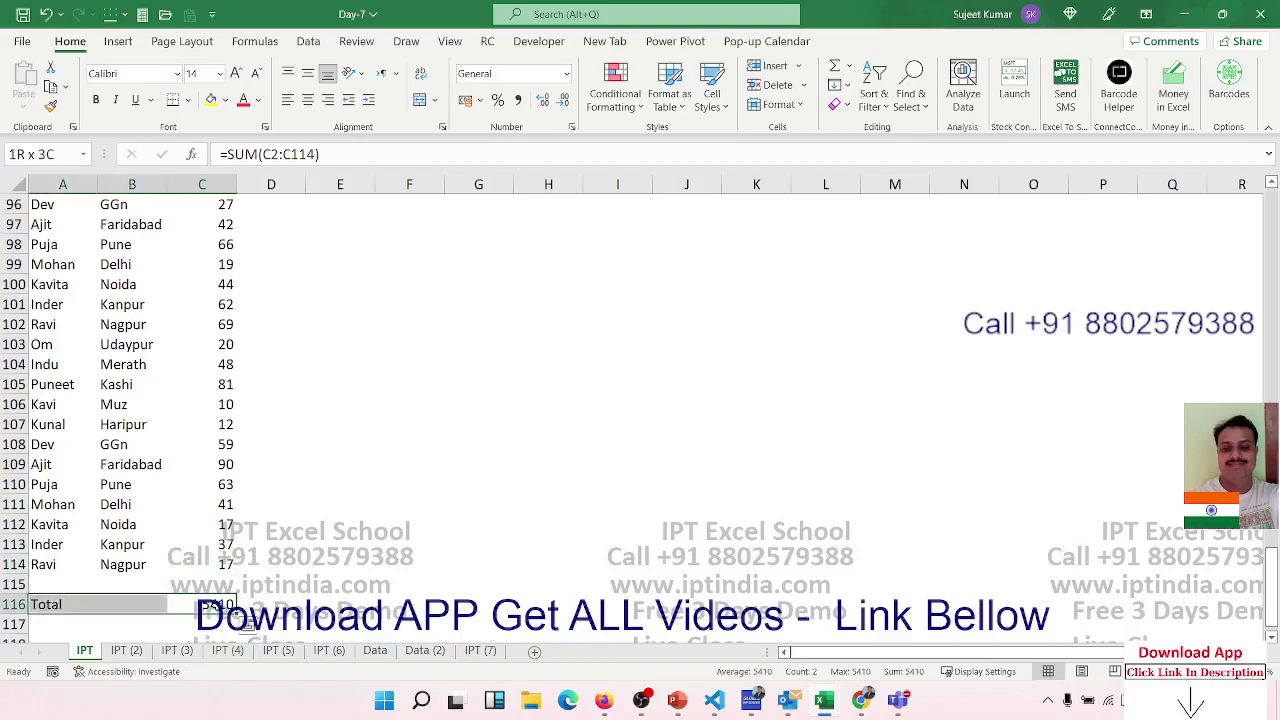
pyautogui.press('Up')
pyautogui.press('Up')
pyautogui.press('Up')
pyautogui.press('Down')
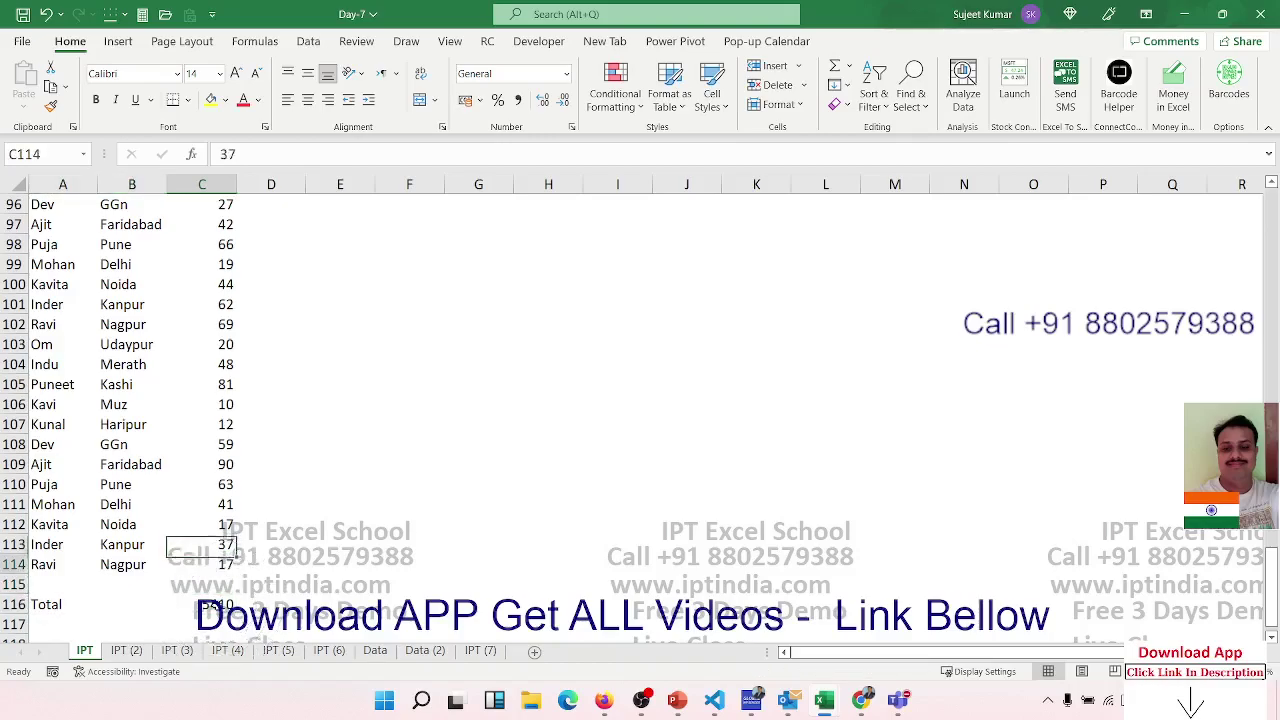
pyautogui.press('Down')
pyautogui.press('Down')
pyautogui.hotkey('shift', 'Left')
pyautogui.hotkey('shift', 'Left')
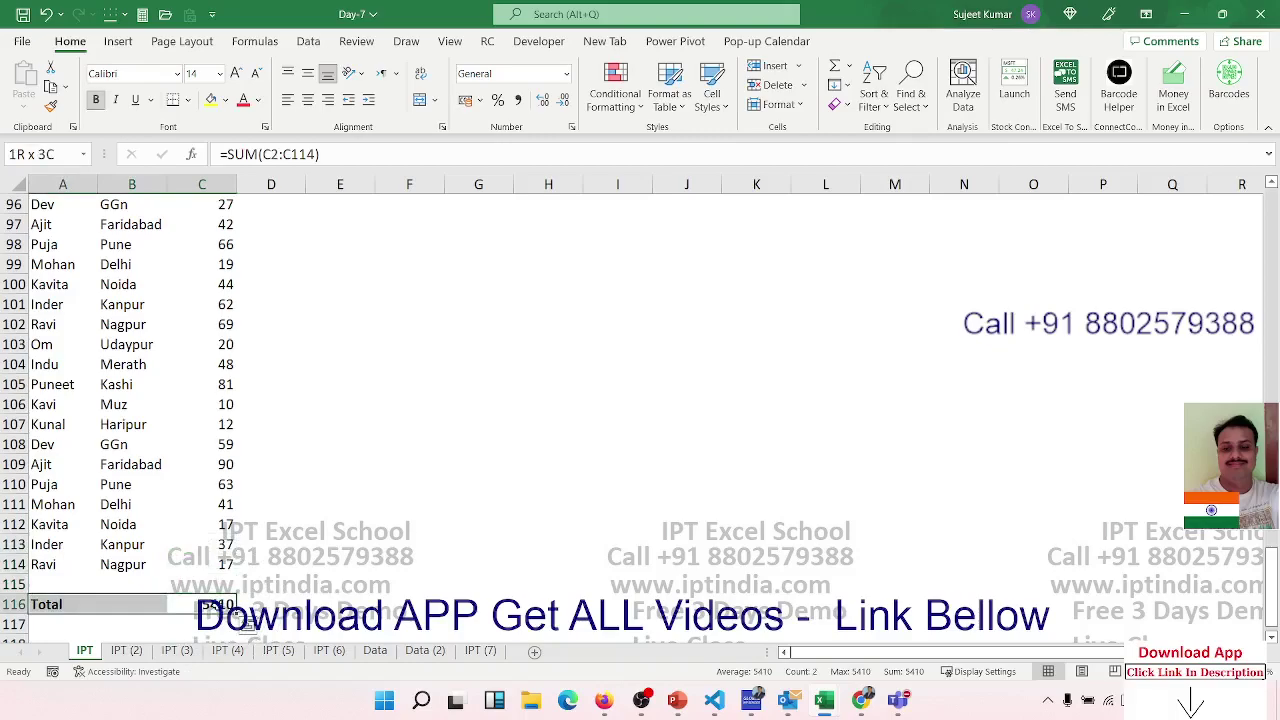
pyautogui.press('Up')
pyautogui.press('Up')
pyautogui.press('Up')
pyautogui.hotkey('ctrl', 'Up')
pyautogui.press('Left')
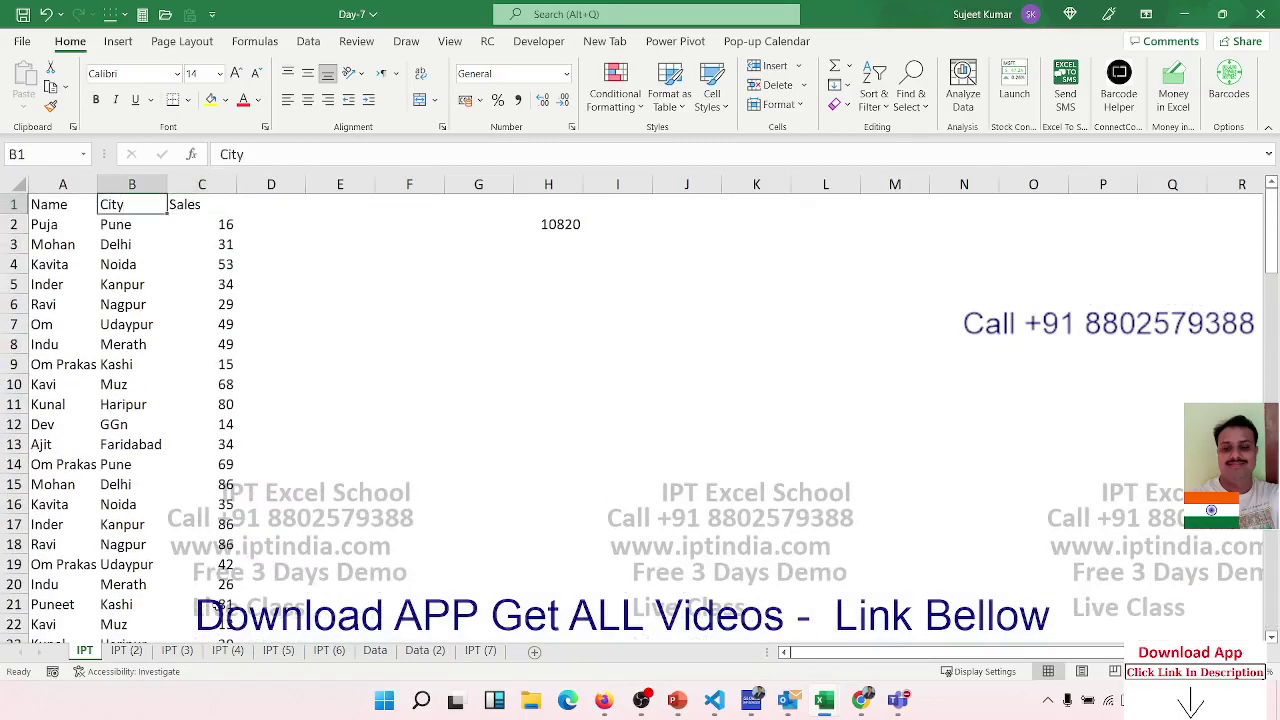
# Filter the Name column to a single person's nine rows and check C116 still shows 5410.
pyautogui.hotkey('ctrl', 'shift', 'l')
pyautogui.click(89, 206)
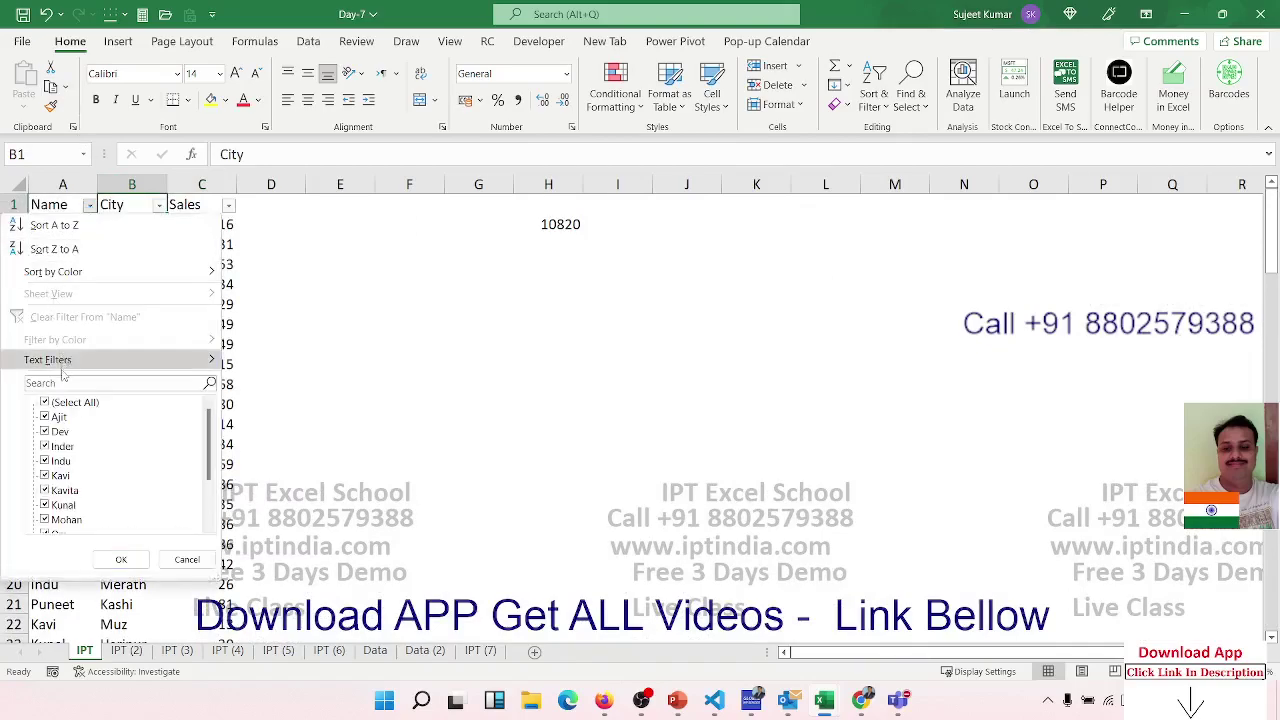
pyautogui.click(64, 402)
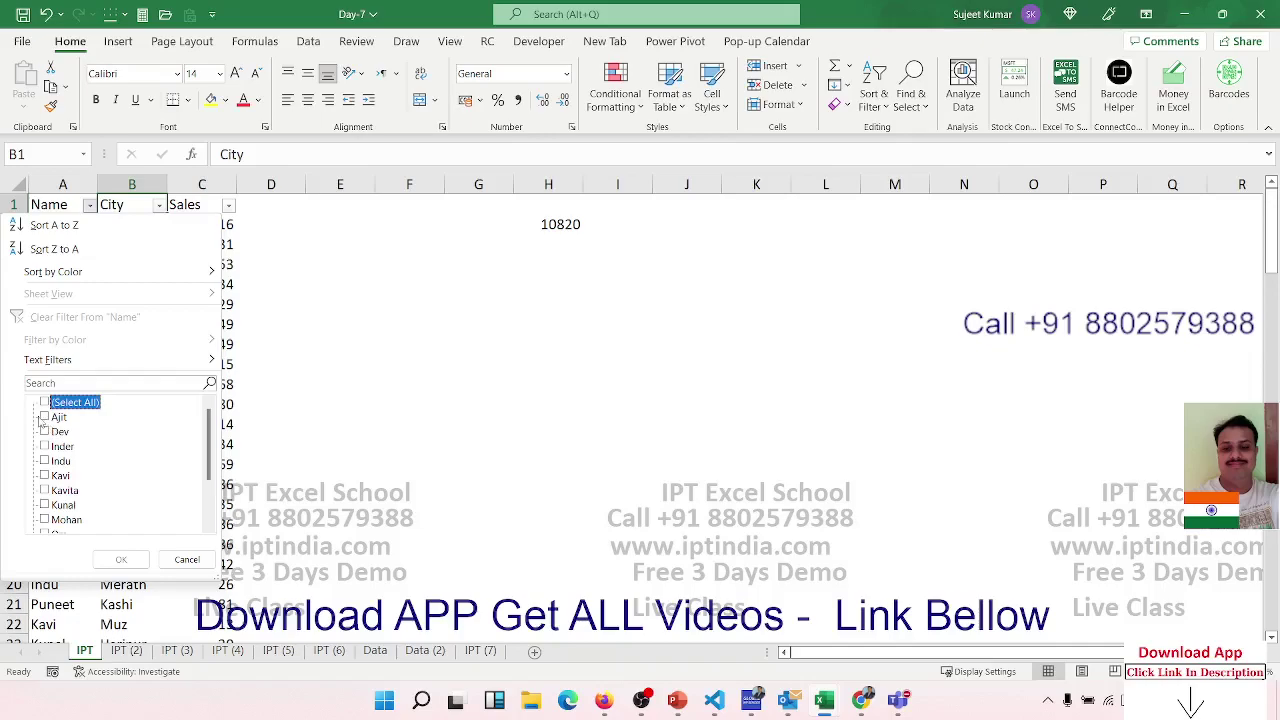
pyautogui.click(44, 417)
pyautogui.click(122, 558)
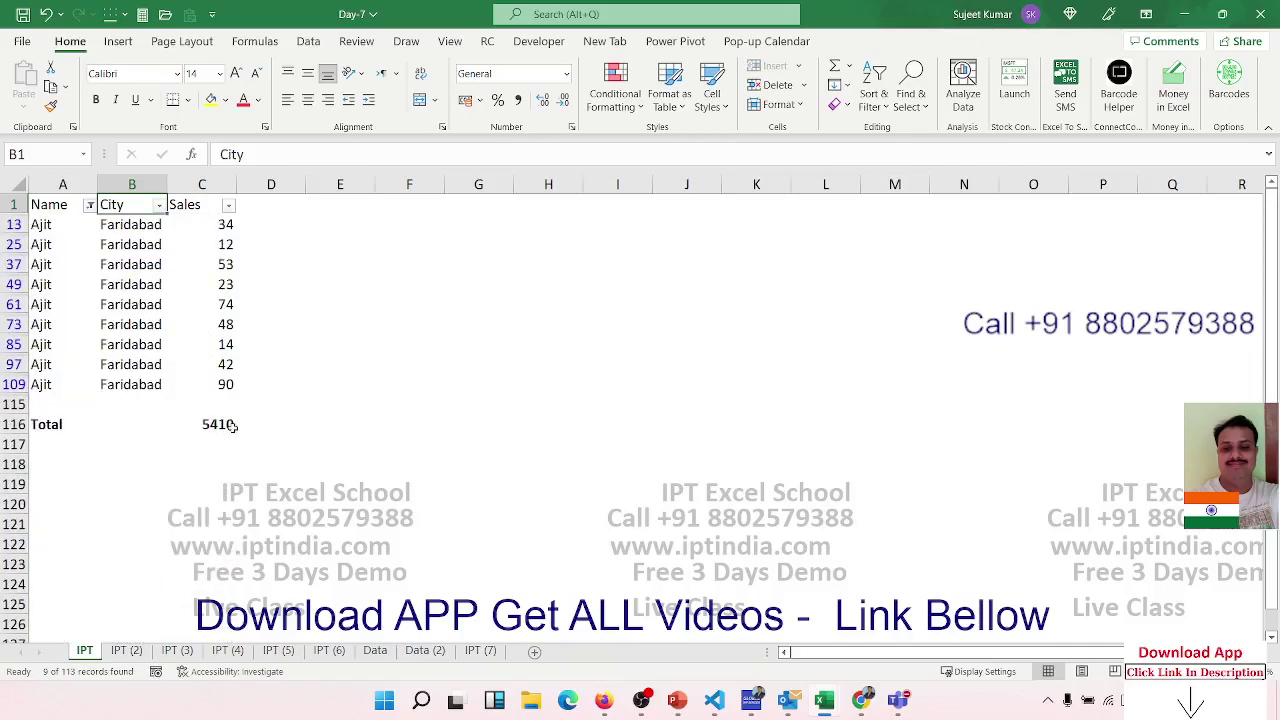
pyautogui.click(229, 424)
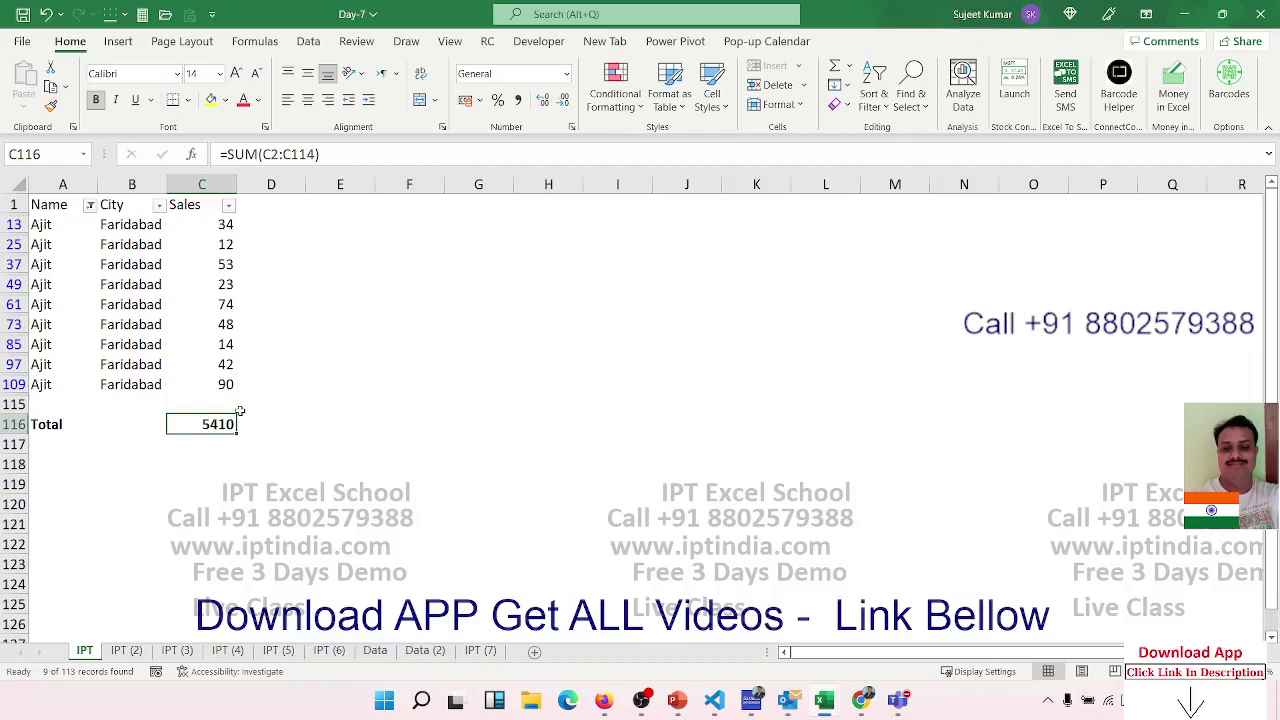
# Clear the Name filter and start a SUBTOTAL formula in C116.
pyautogui.hotkey('ctrl', 'shift', 'l')
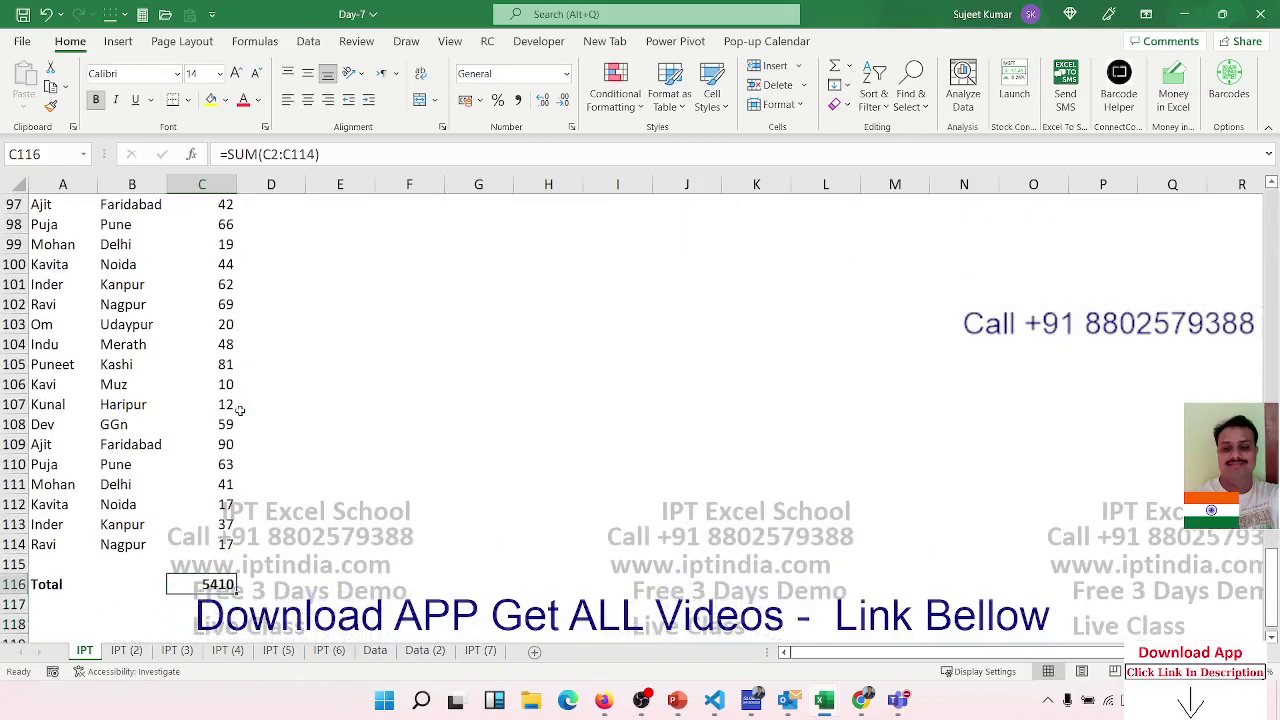
pyautogui.press('F2')
pyautogui.press('Escape')
pyautogui.write('=')
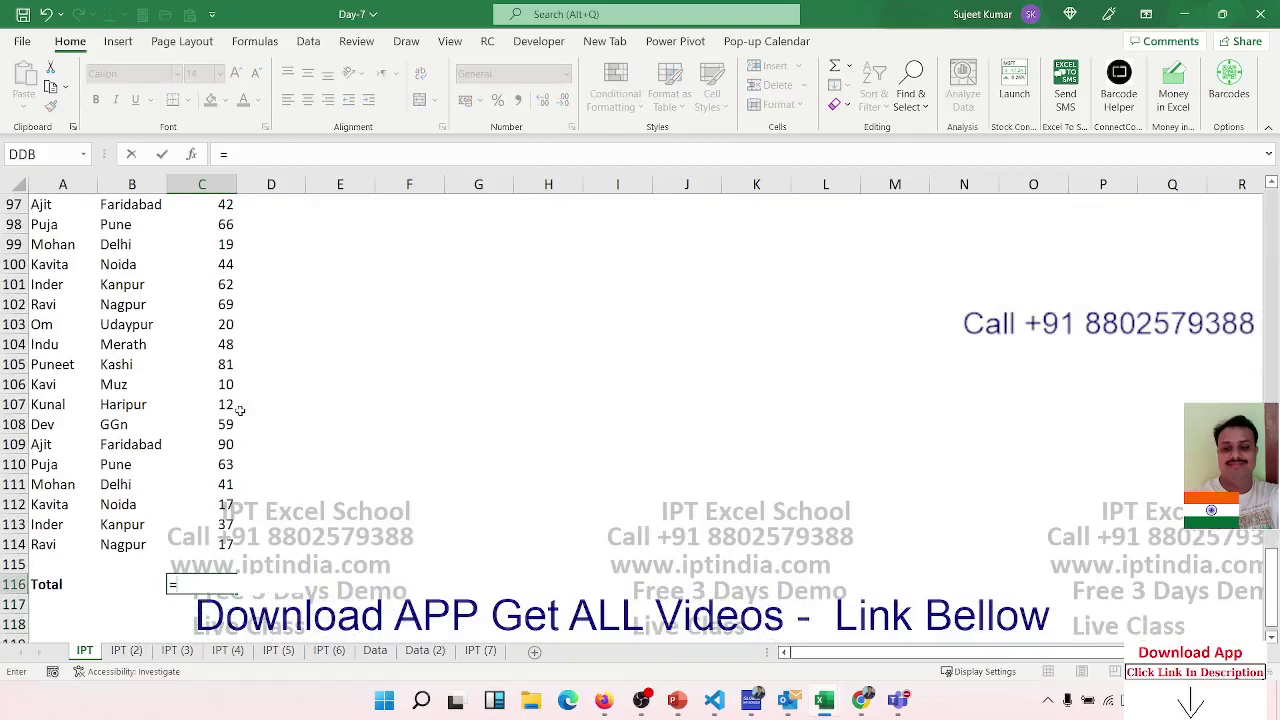
pyautogui.write('sub')
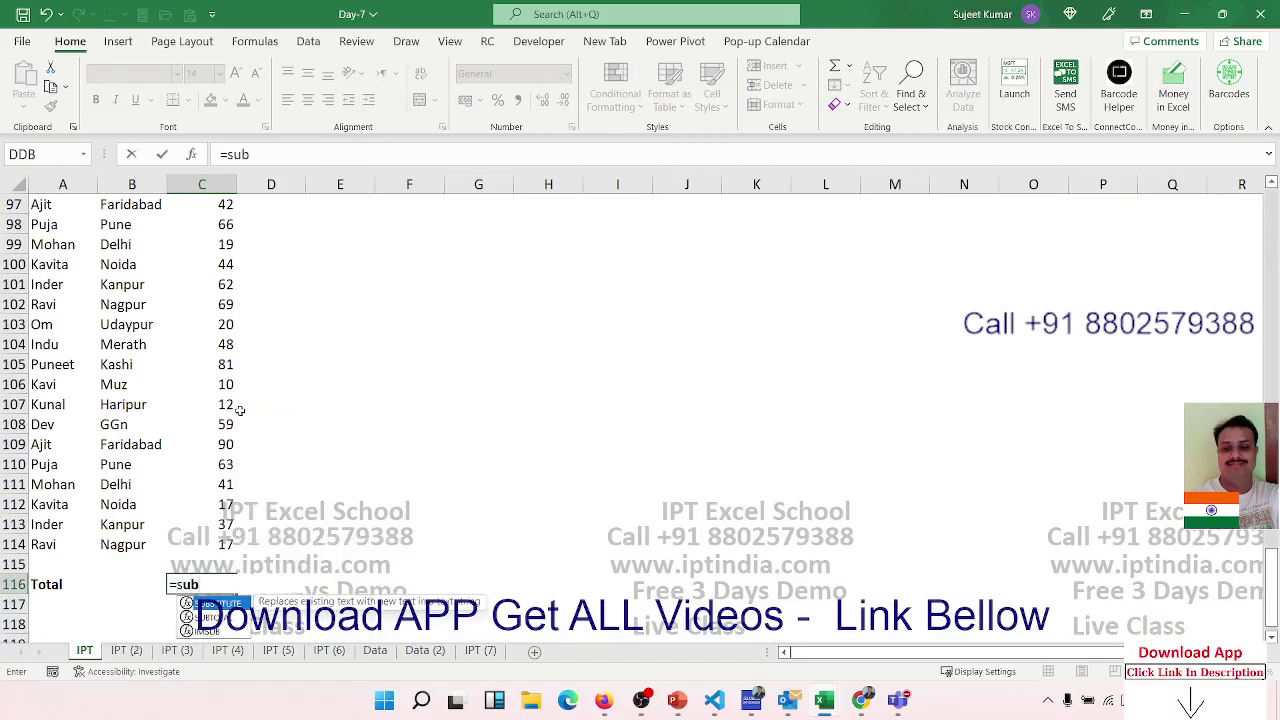
pyautogui.press('Down')
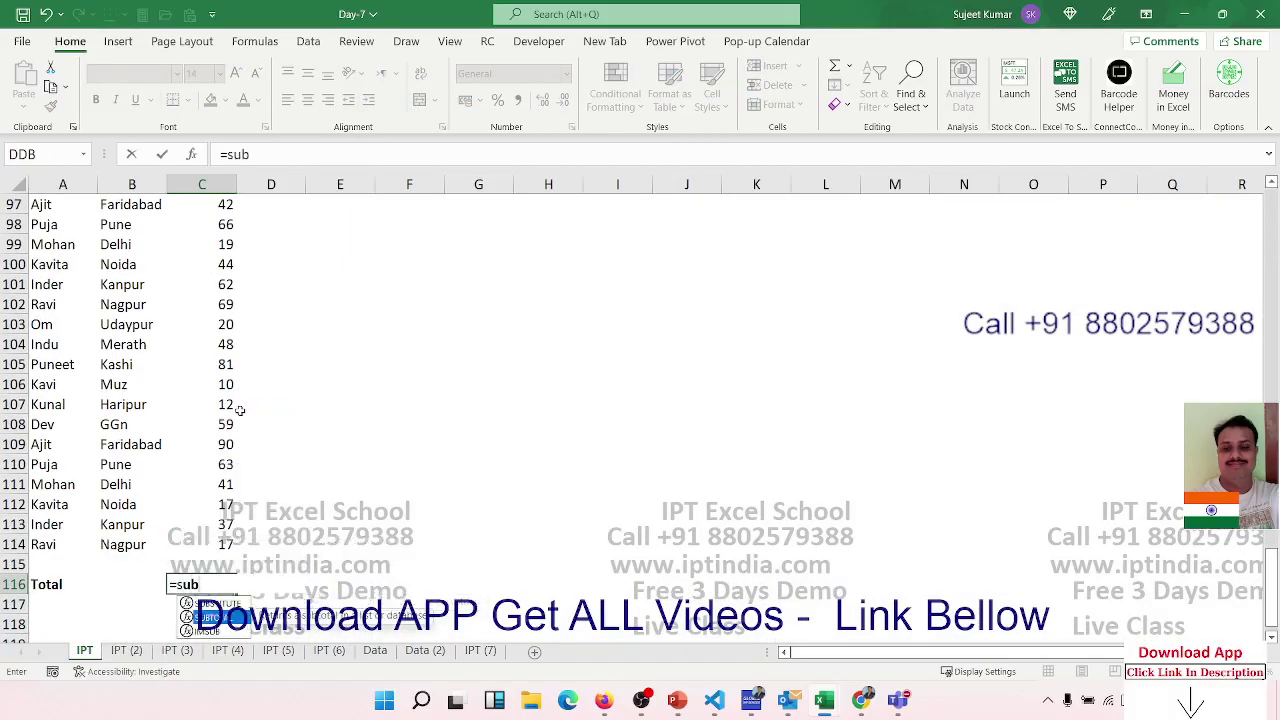
pyautogui.press('Tab')
# Complete =SUBTOTAL(9,C2:C114) in C116, using 9 for sum.
pyautogui.press('Down')
pyautogui.press('Down')
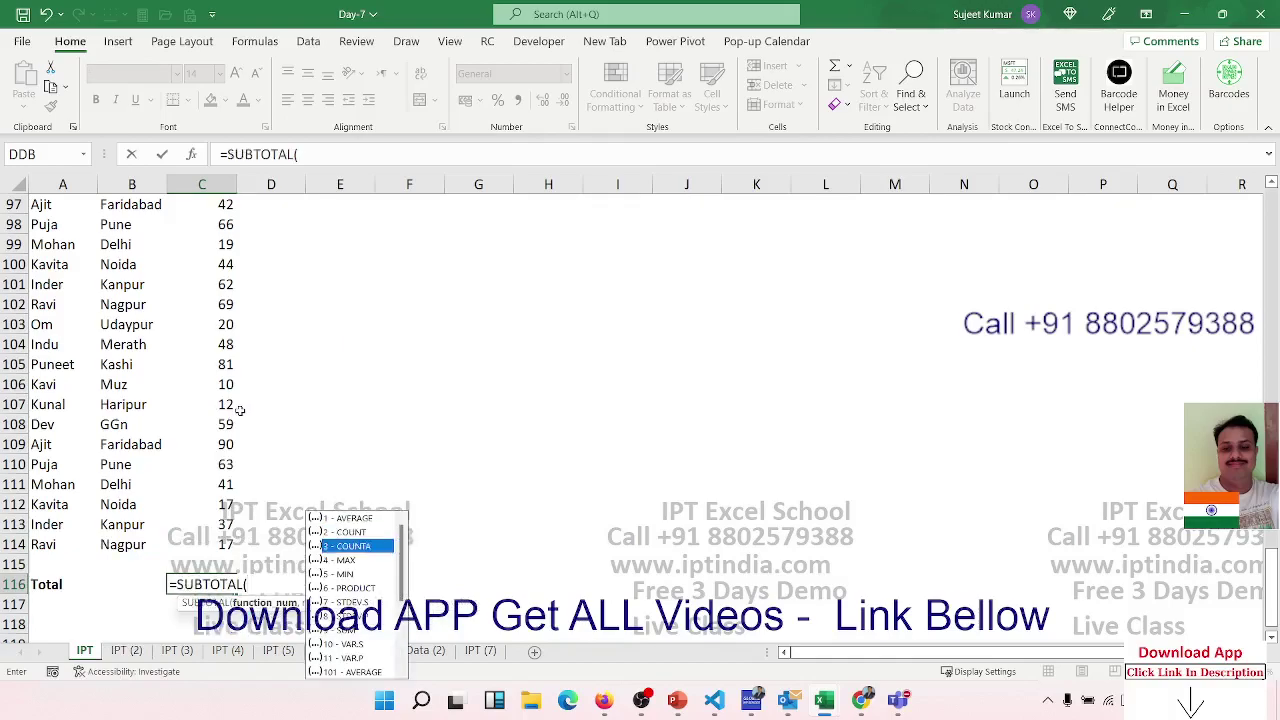
pyautogui.press('Up')
pyautogui.press('Up')
pyautogui.press('Down')
pyautogui.press('Down')
pyautogui.press('Down')
pyautogui.press('Down')
pyautogui.press('Down')
pyautogui.press('Down')
pyautogui.press('Down')
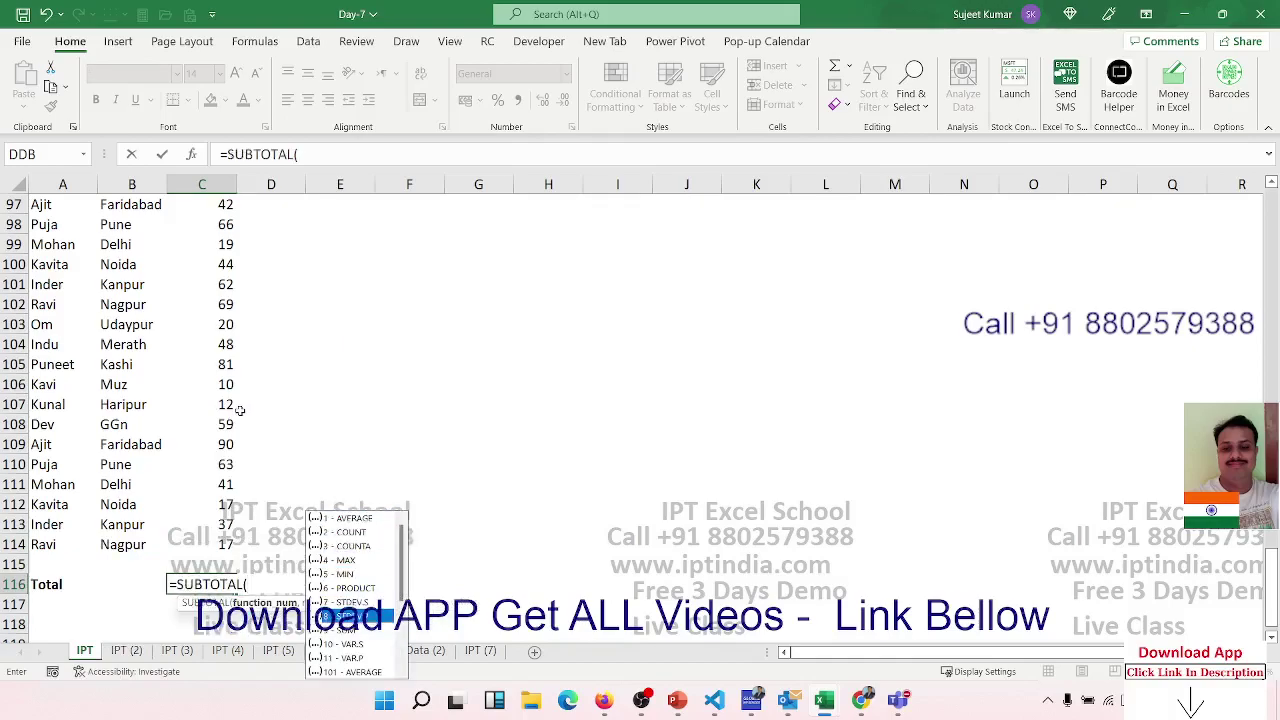
pyautogui.press('Down')
pyautogui.press('Up')
pyautogui.press('Up')
pyautogui.press('Up')
pyautogui.press('Up')
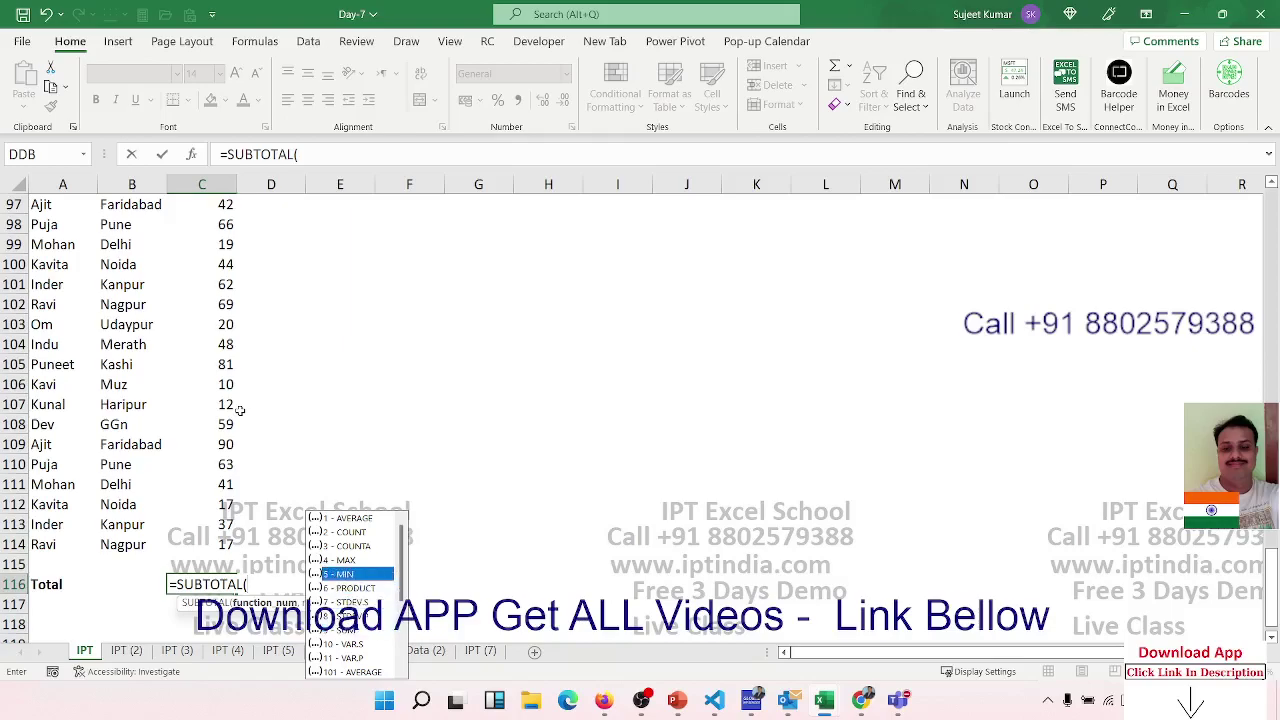
pyautogui.press('Up')
pyautogui.press('Down')
pyautogui.press('Down')
pyautogui.press('Down')
pyautogui.press('Down')
pyautogui.press('Down')
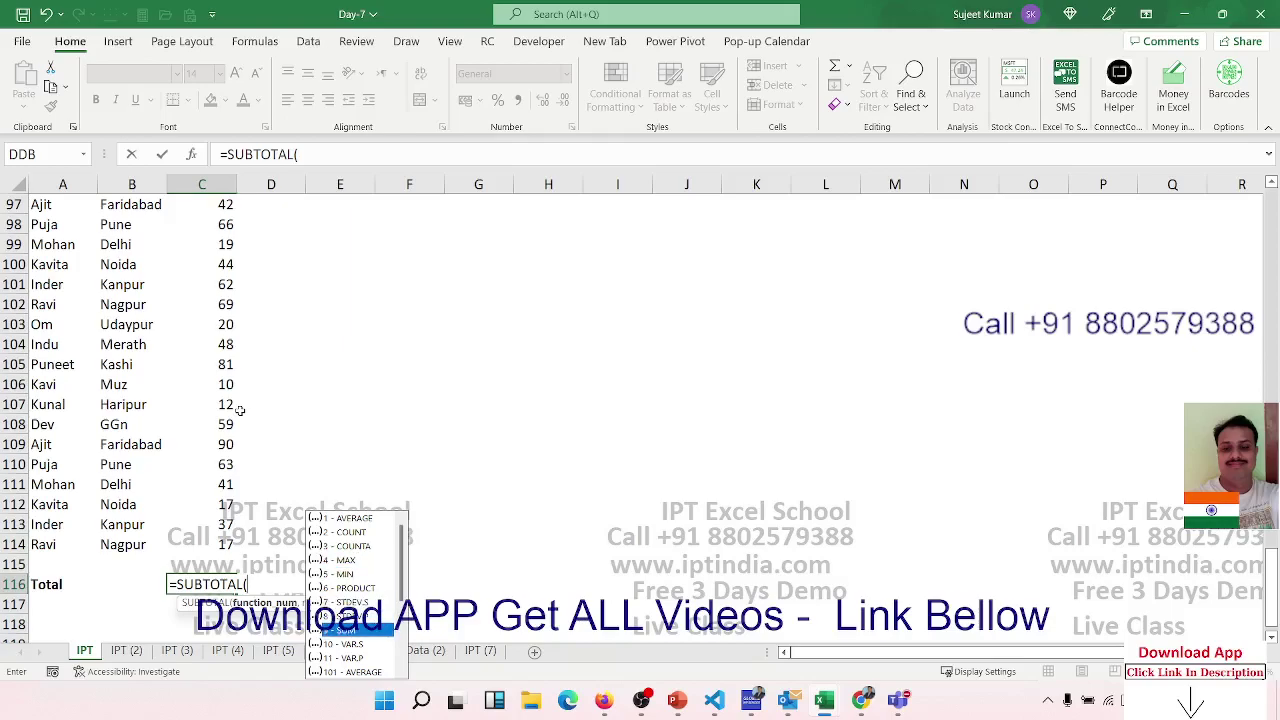
pyautogui.press('Tab')
pyautogui.write(',')
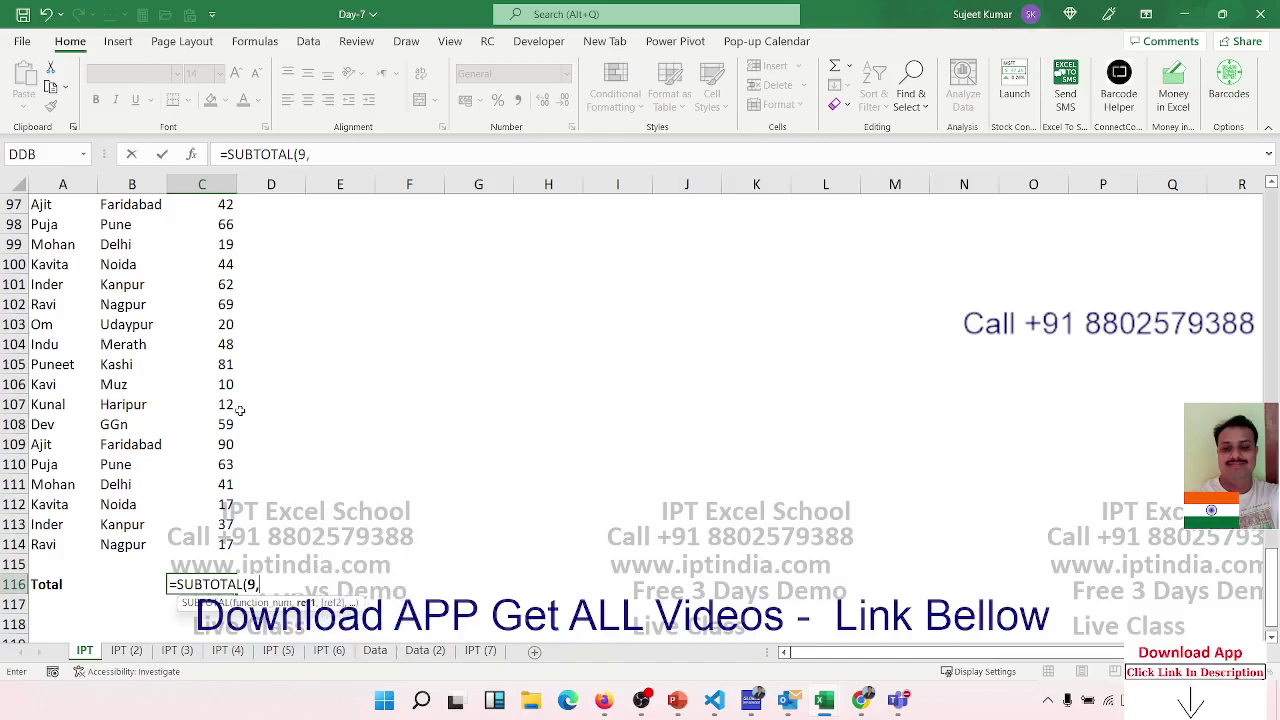
pyautogui.press('Up')
pyautogui.hotkey('ctrl', 'shift', 'Up')
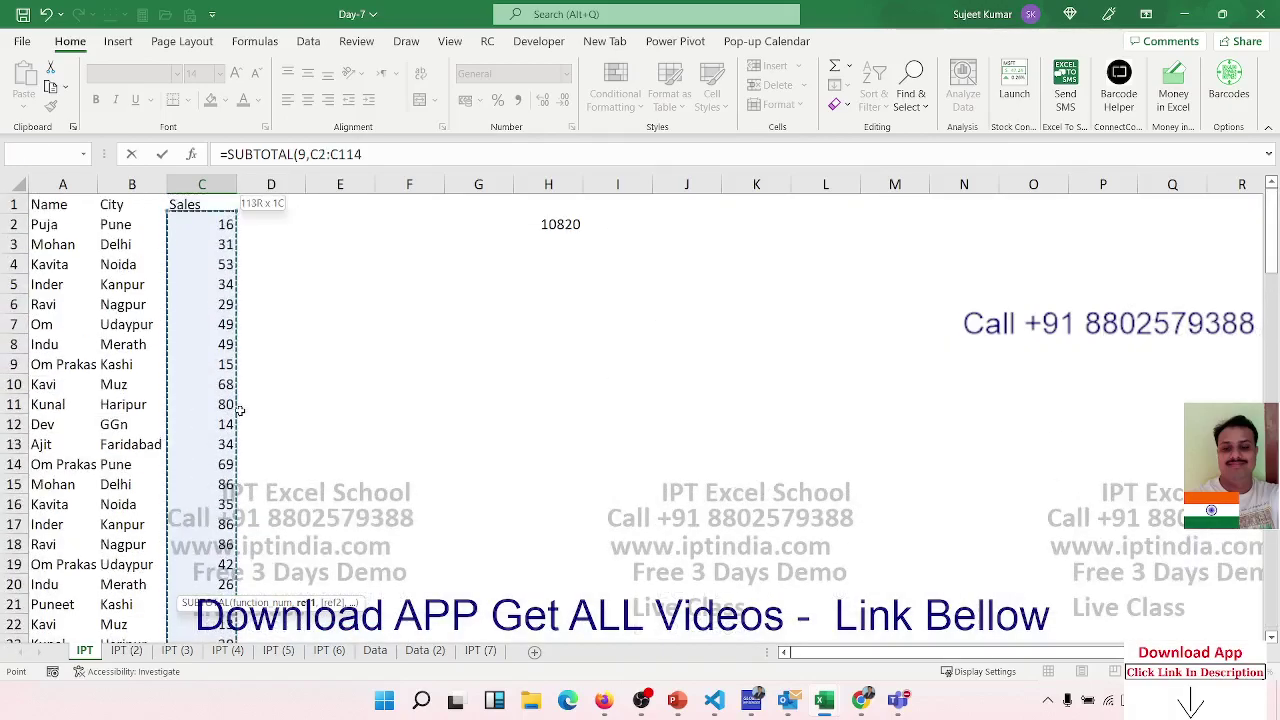
pyautogui.hotkey('shift', 'Down')
pyautogui.press('Return')
# Turn filters back on for the Name, City and Sales headers.
pyautogui.press('Up')
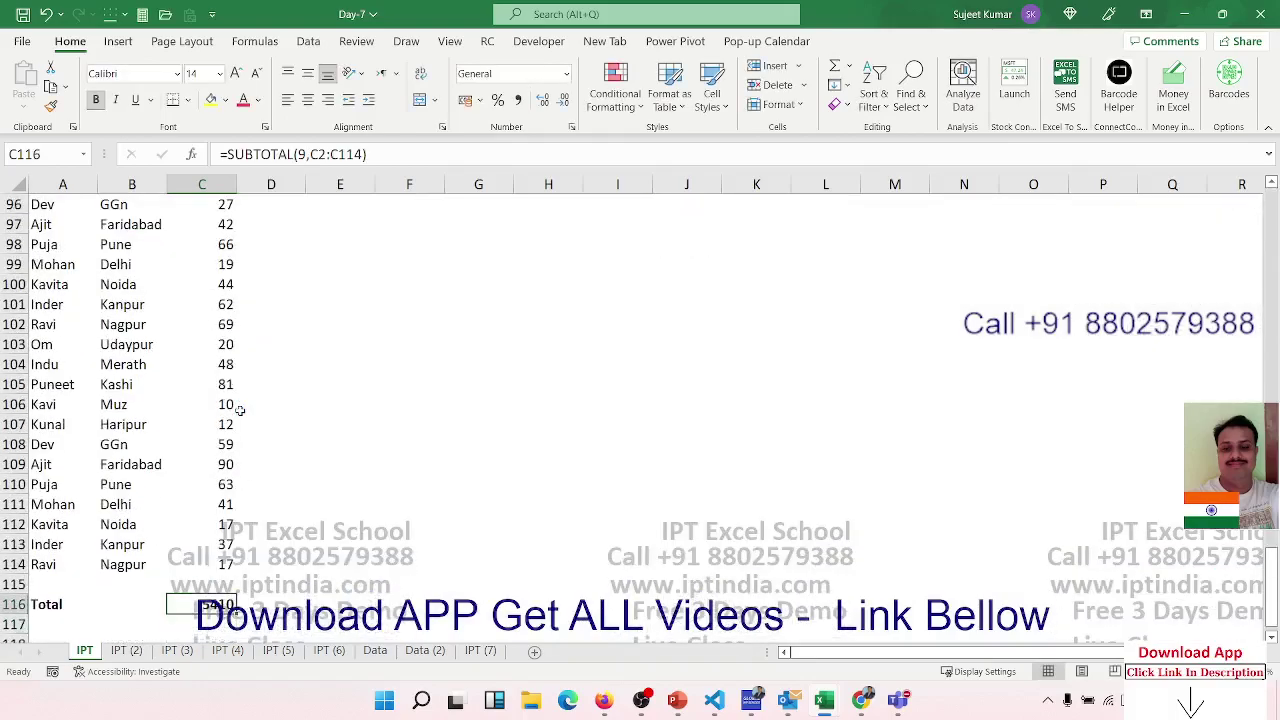
pyautogui.press('Left')
pyautogui.press('Left')
pyautogui.press('Right')
pyautogui.press('Right')
pyautogui.press('Up')
pyautogui.press('Up')
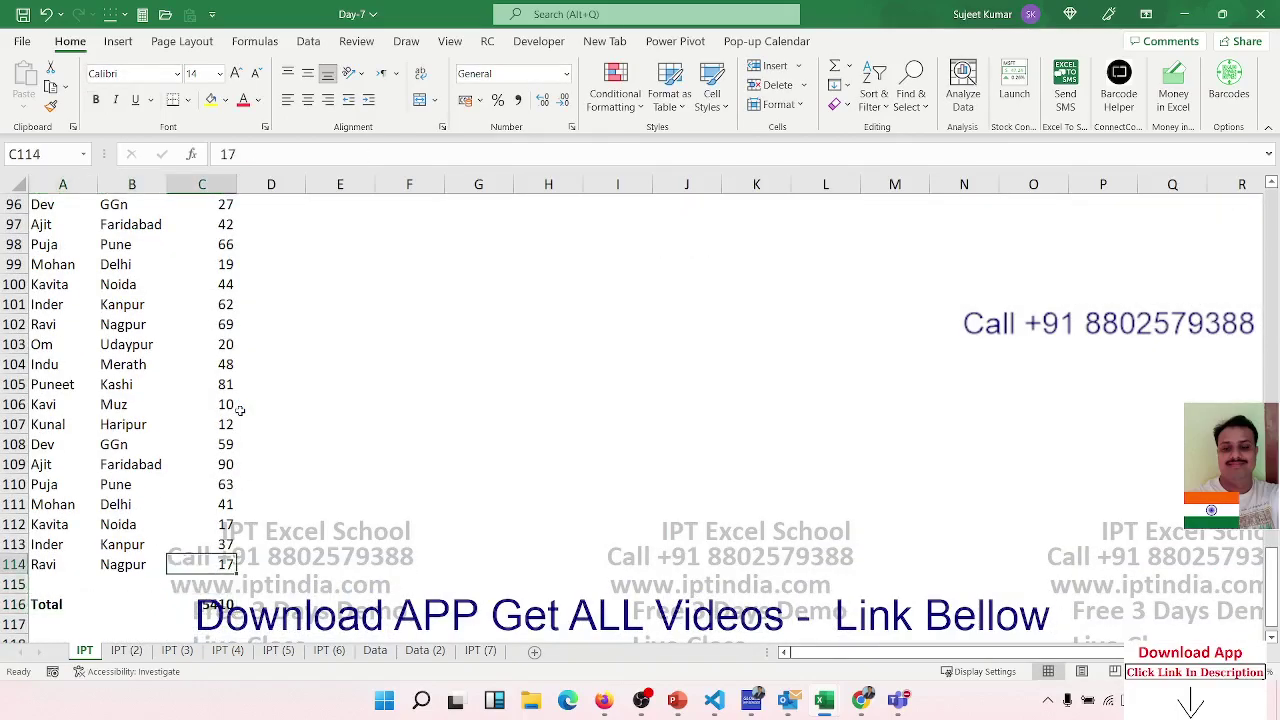
pyautogui.hotkey('ctrl', 'Up')
pyautogui.press('Left')
pyautogui.hotkey('ctrl', 'shift', 'l')
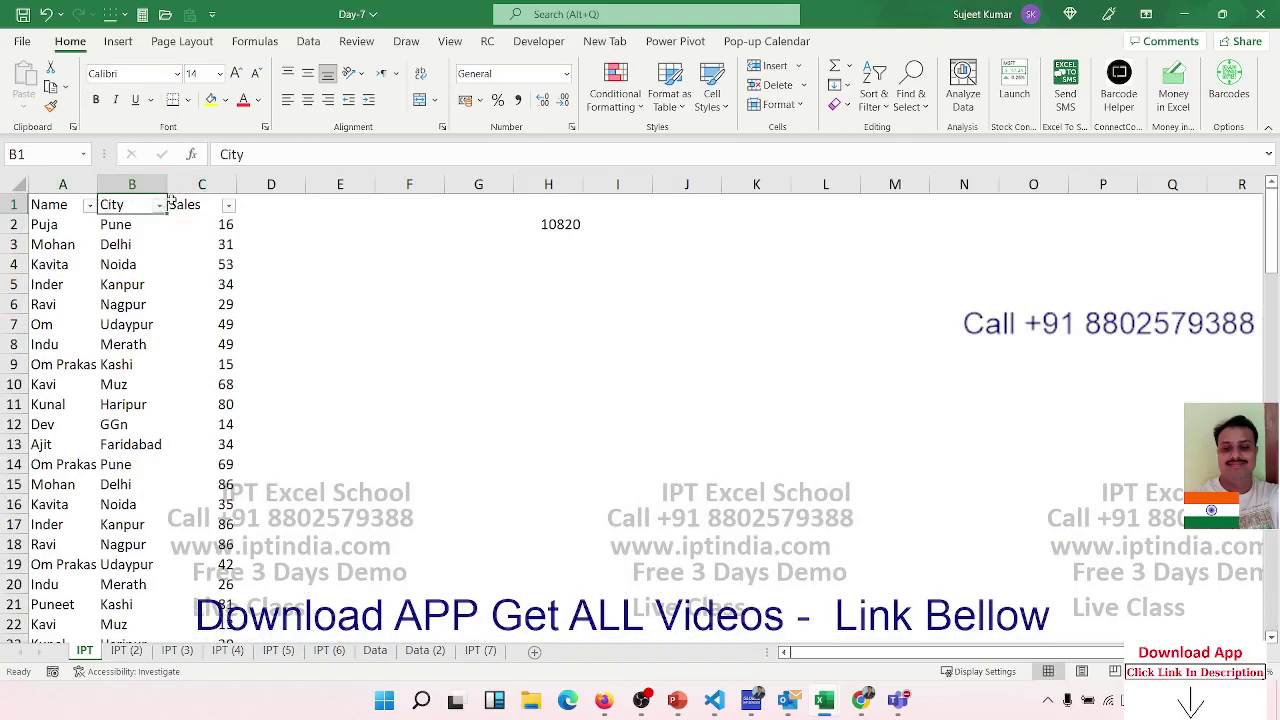
# Filter City to Delhi only and check the subtotal reads 412.
pyautogui.click(159, 204)
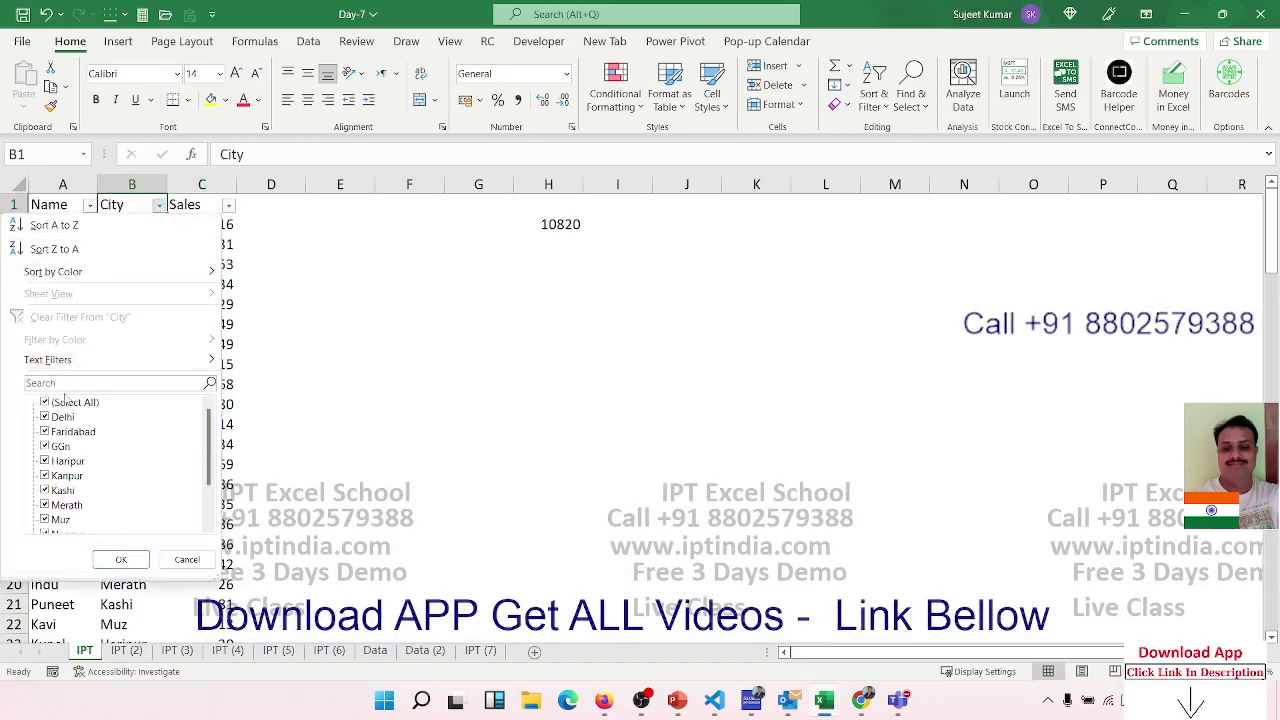
pyautogui.click(70, 402)
pyautogui.click(62, 416)
pyautogui.click(120, 559)
pyautogui.click(207, 445)
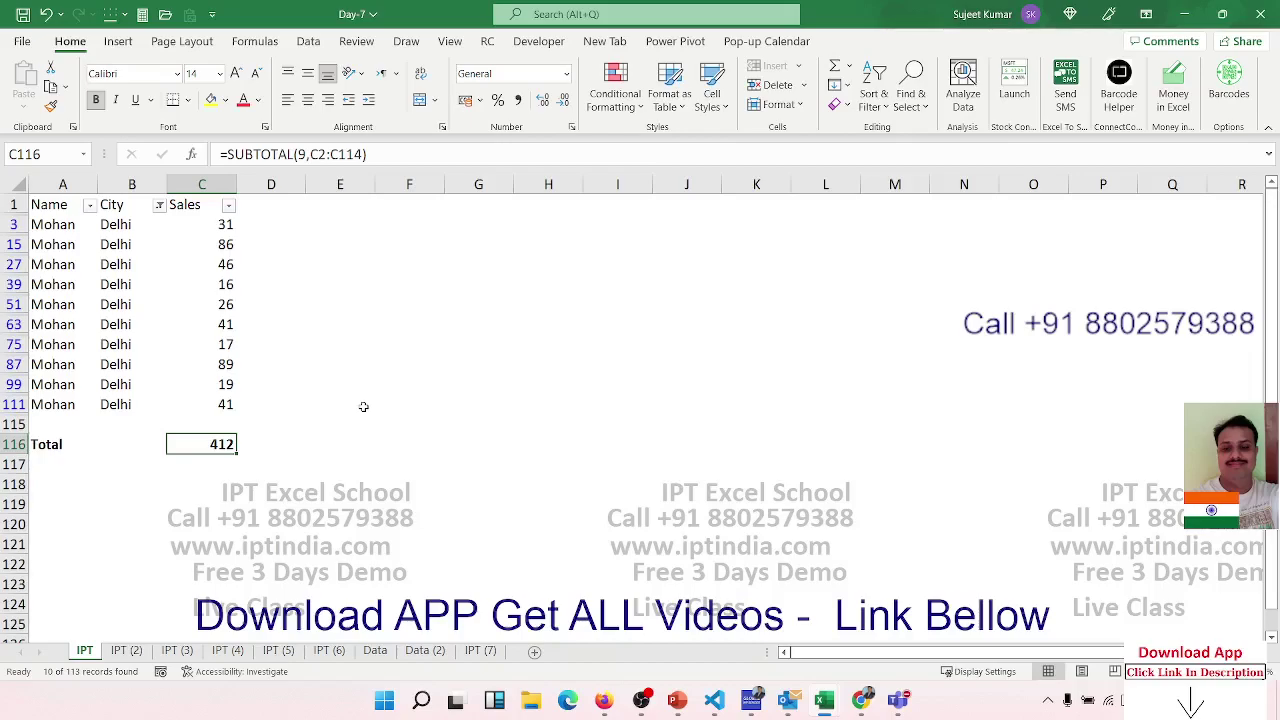
# Turn off all filters so every sales row is visible again.
pyautogui.hotkey('ctrl', 'shift', 'l')
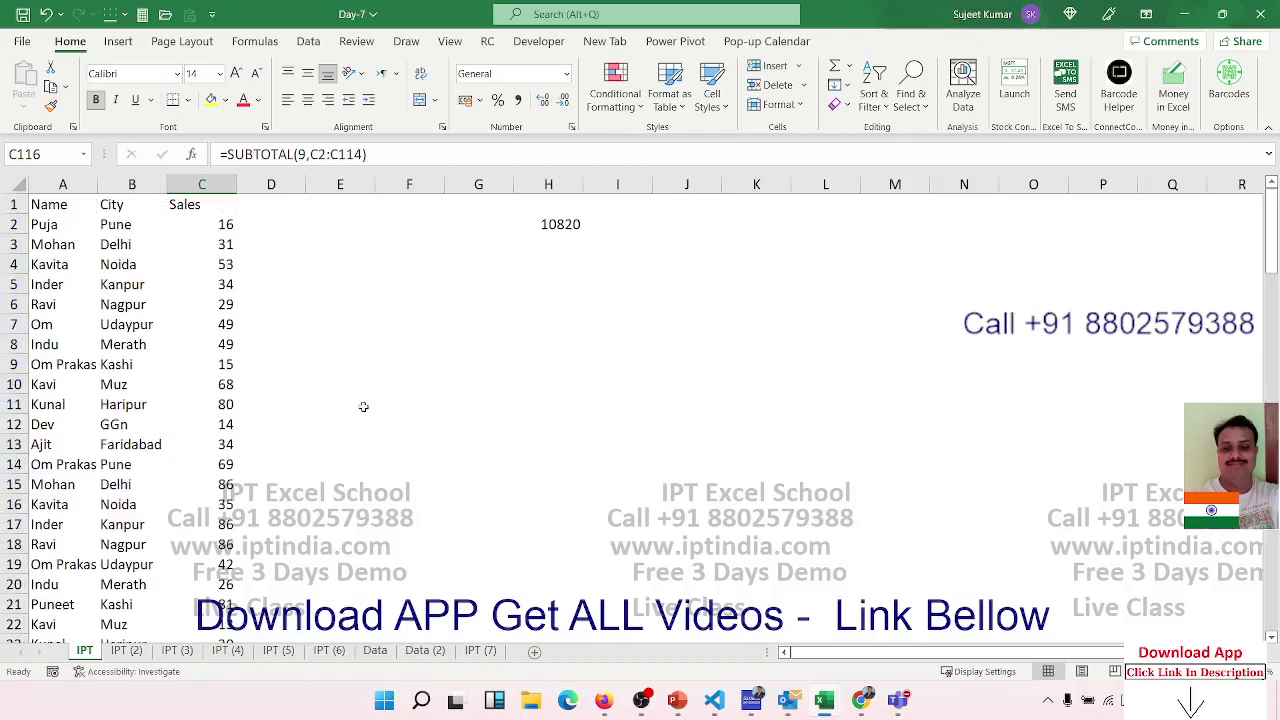
pyautogui.press('Up')
pyautogui.press('Up')
pyautogui.hotkey('ctrl', 'Up')
pyautogui.press('Right')
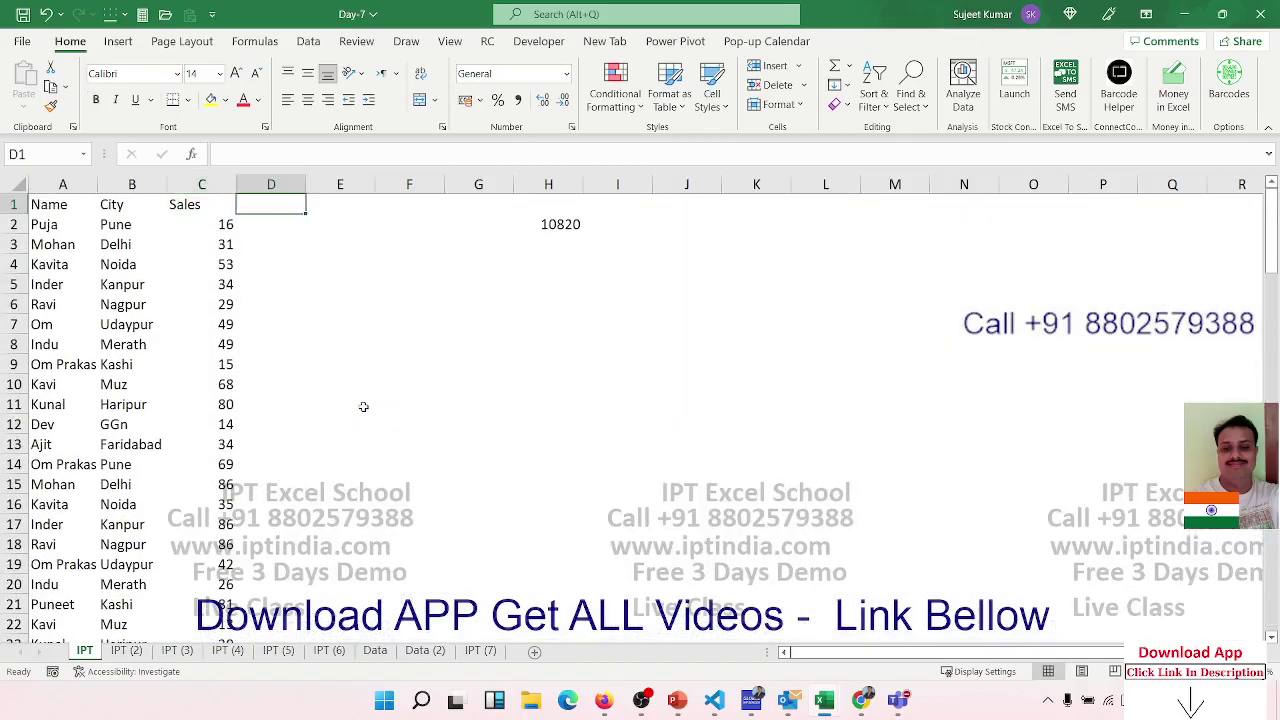
pyautogui.press('Down')
pyautogui.press('Down')
pyautogui.press('Down')
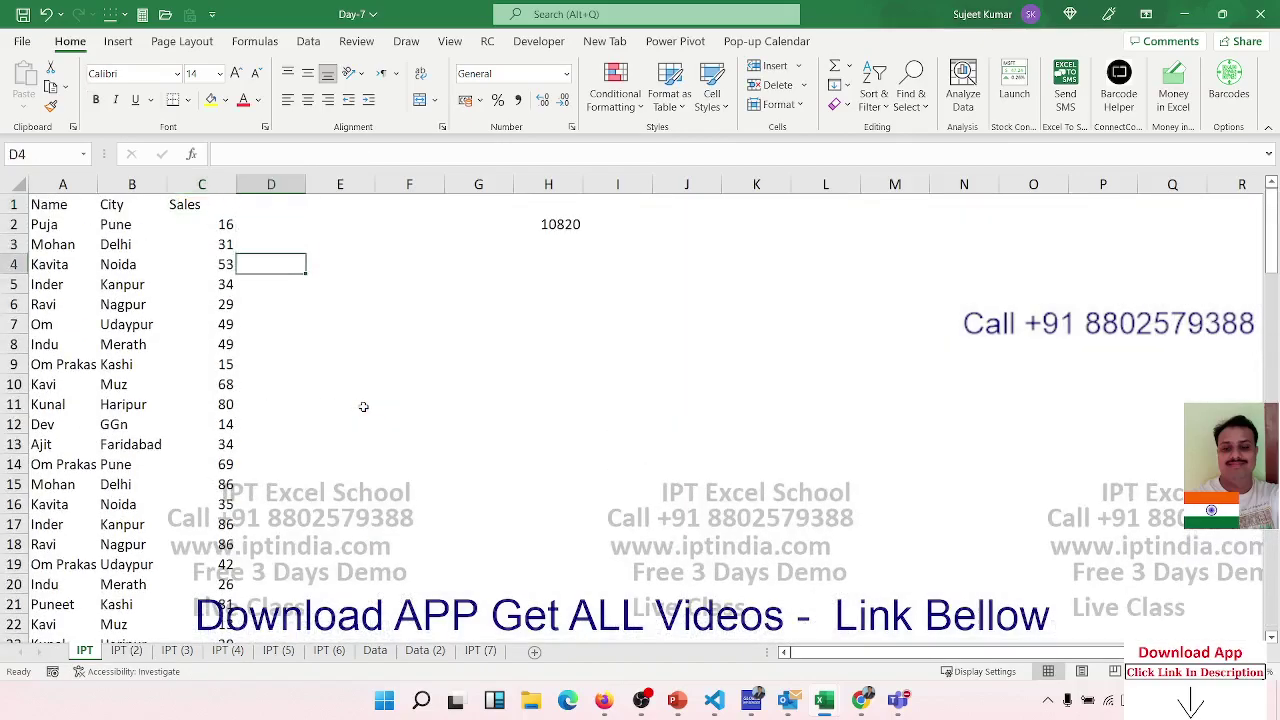
# Enter =NA() in Sales cell C3 and confirm H2's column total now shows #N/A.
pyautogui.press('Up')
pyautogui.press('Left')
pyautogui.write('=')
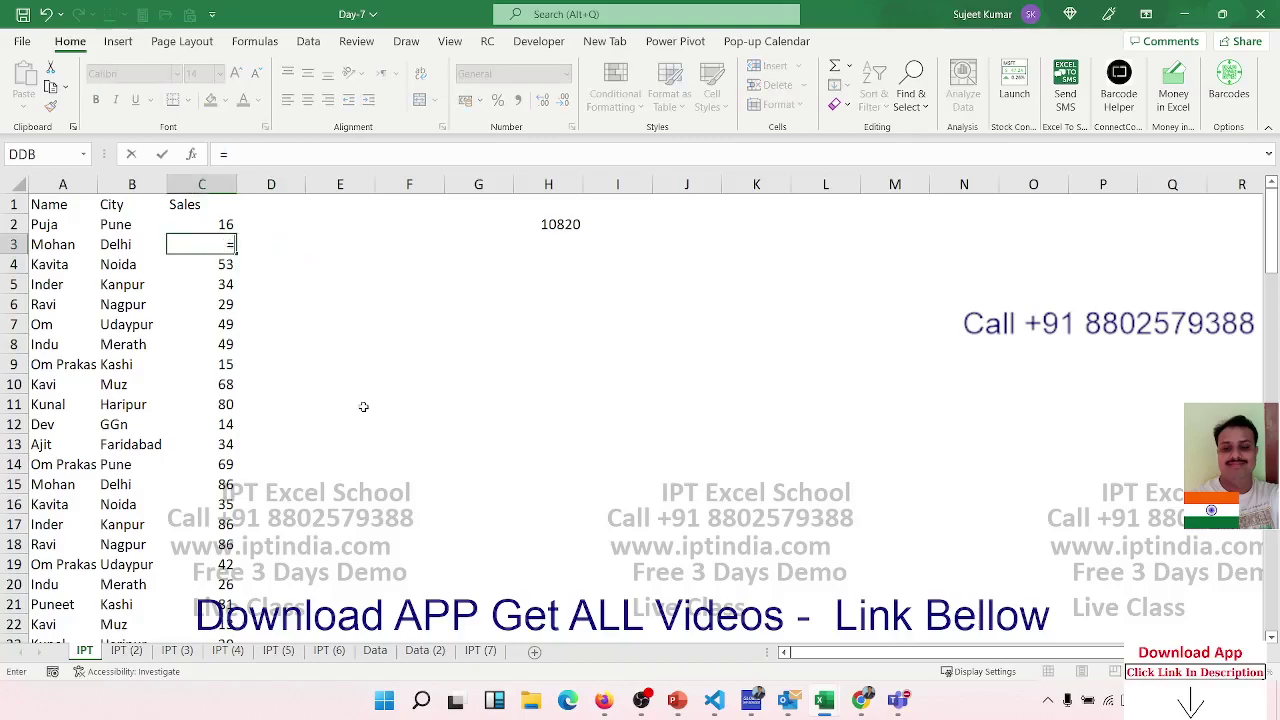
pyautogui.write('NA(')
pyautogui.press('Return')
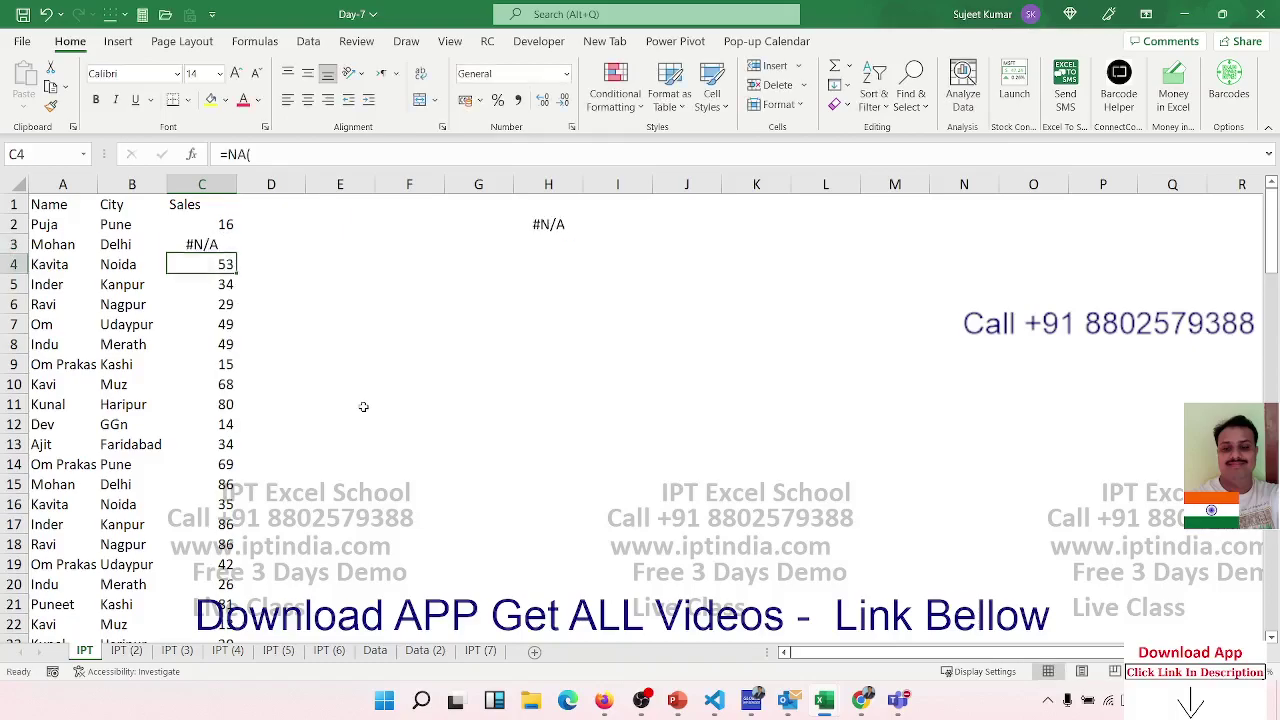
pyautogui.press('Right')
pyautogui.press('Right')
pyautogui.press('Right')
pyautogui.press('Right')
pyautogui.press('Right')
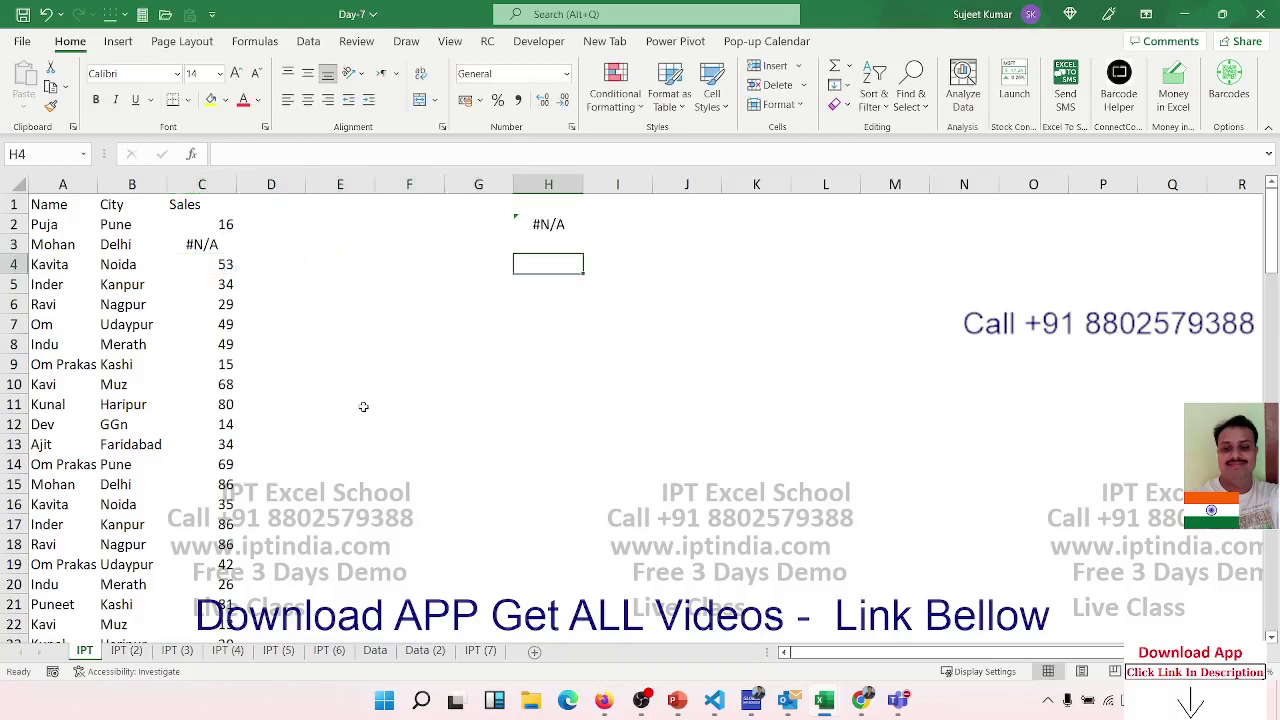
pyautogui.press('Up')
pyautogui.press('Up')
pyautogui.press('Left')
pyautogui.press('Left')
pyautogui.press('Left')
pyautogui.press('Left')
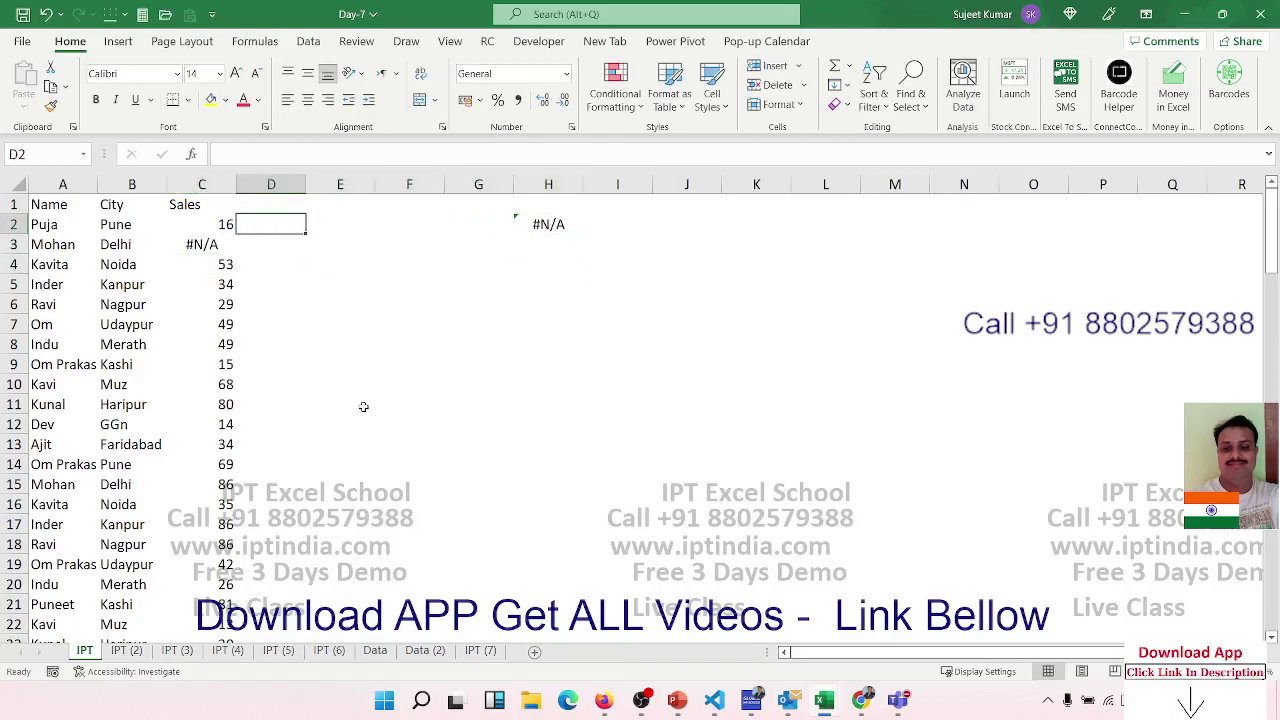
pyautogui.press('Right')
pyautogui.press('Right')
pyautogui.press('Right')
pyautogui.press('Right')
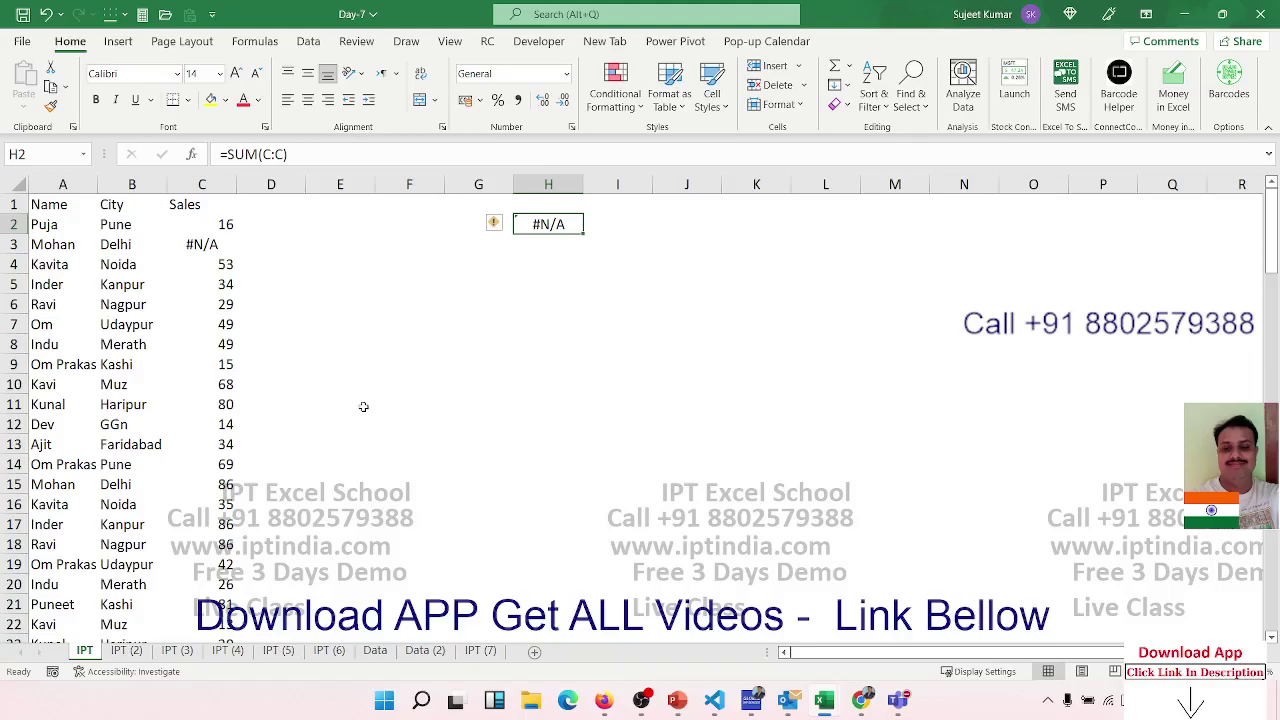
pyautogui.press('Left')
pyautogui.press('Left')
pyautogui.press('Left')
pyautogui.press('Right')
# Start =AGGREGATE in E2 with function 9 (SUM) and option 6 (ignore error values).
pyautogui.press('Left')
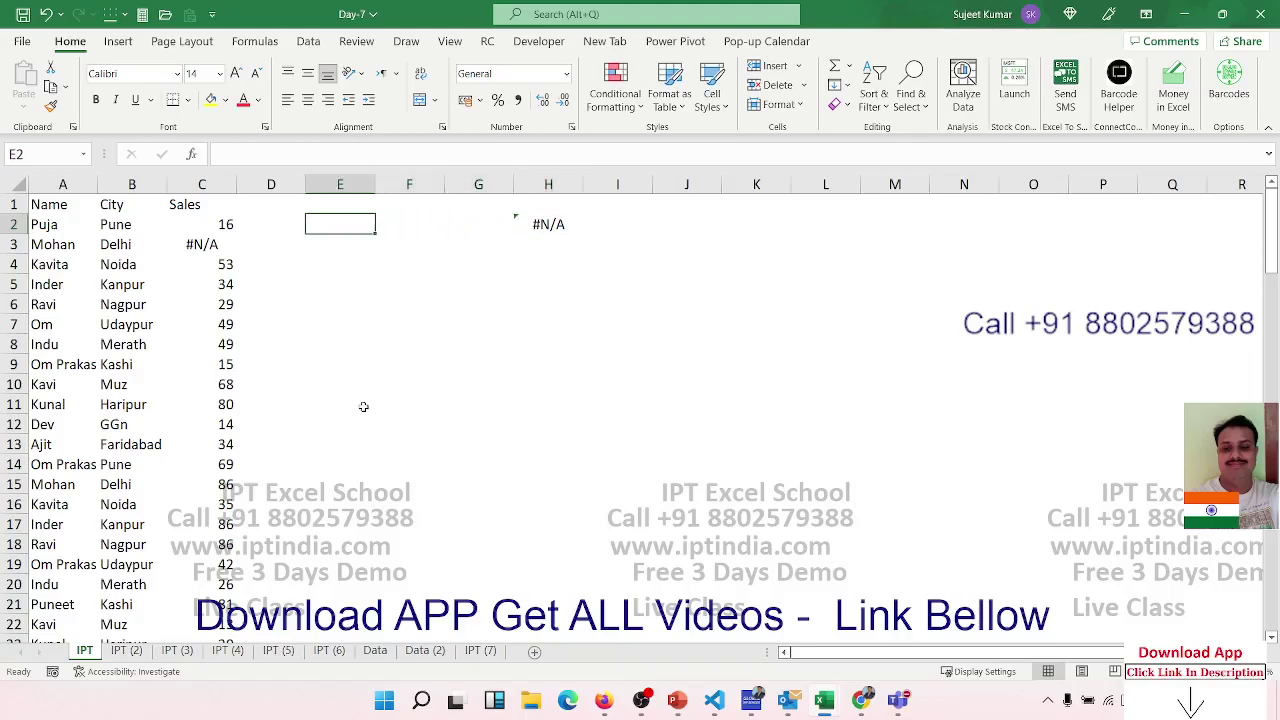
pyautogui.write('=ag')
pyautogui.press('Tab')
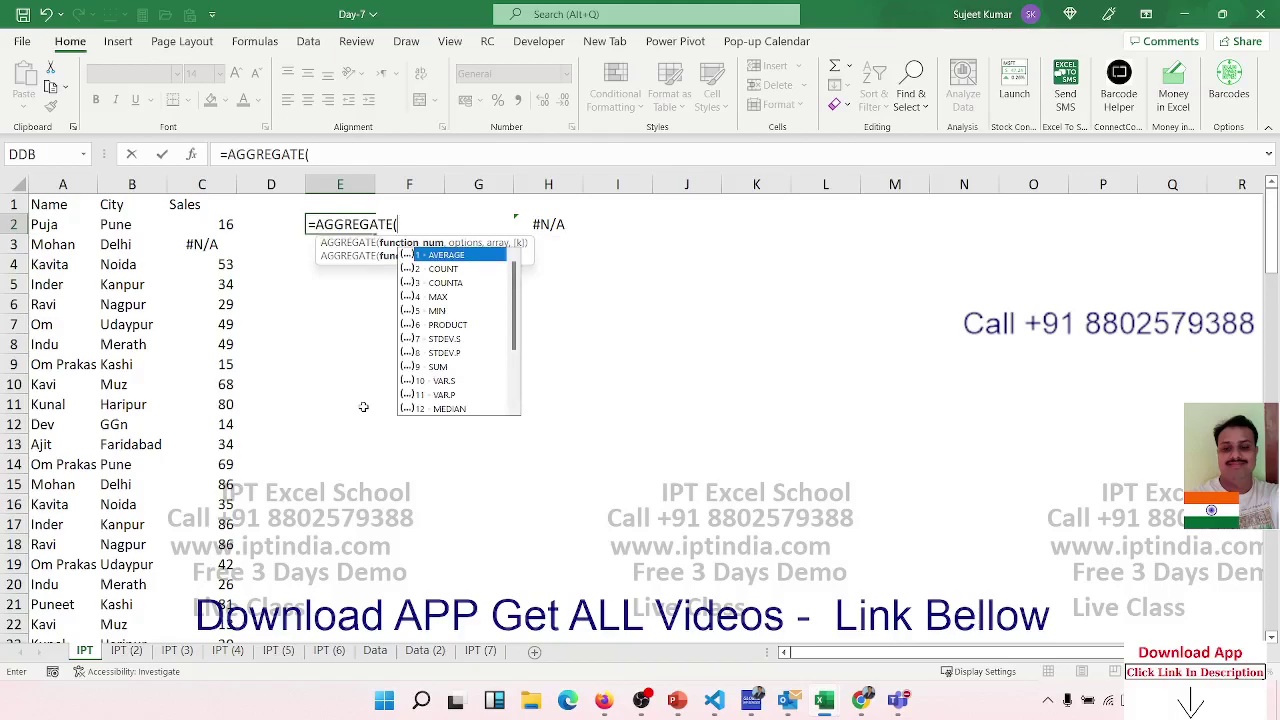
pyautogui.press('Down')
pyautogui.press('Down')
pyautogui.press('Down')
pyautogui.press('Down')
pyautogui.press('Down')
pyautogui.press('Down')
pyautogui.press('Down')
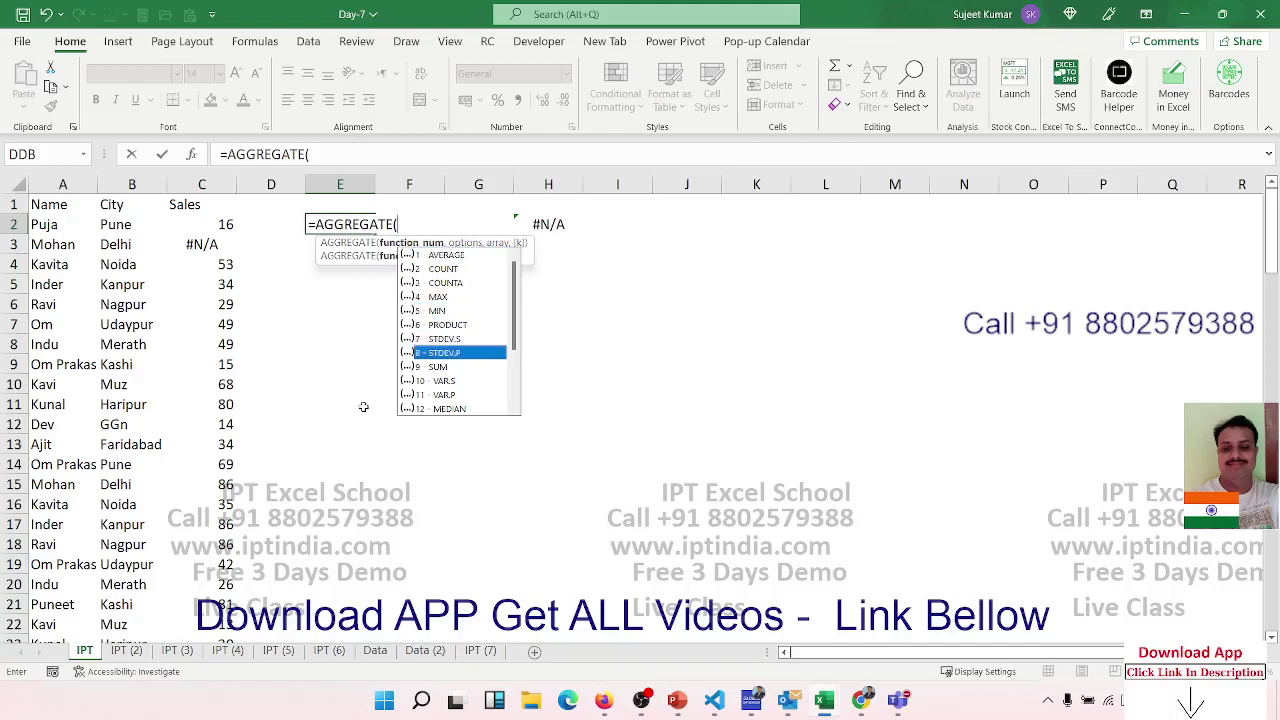
pyautogui.press('Down')
pyautogui.press('Tab')
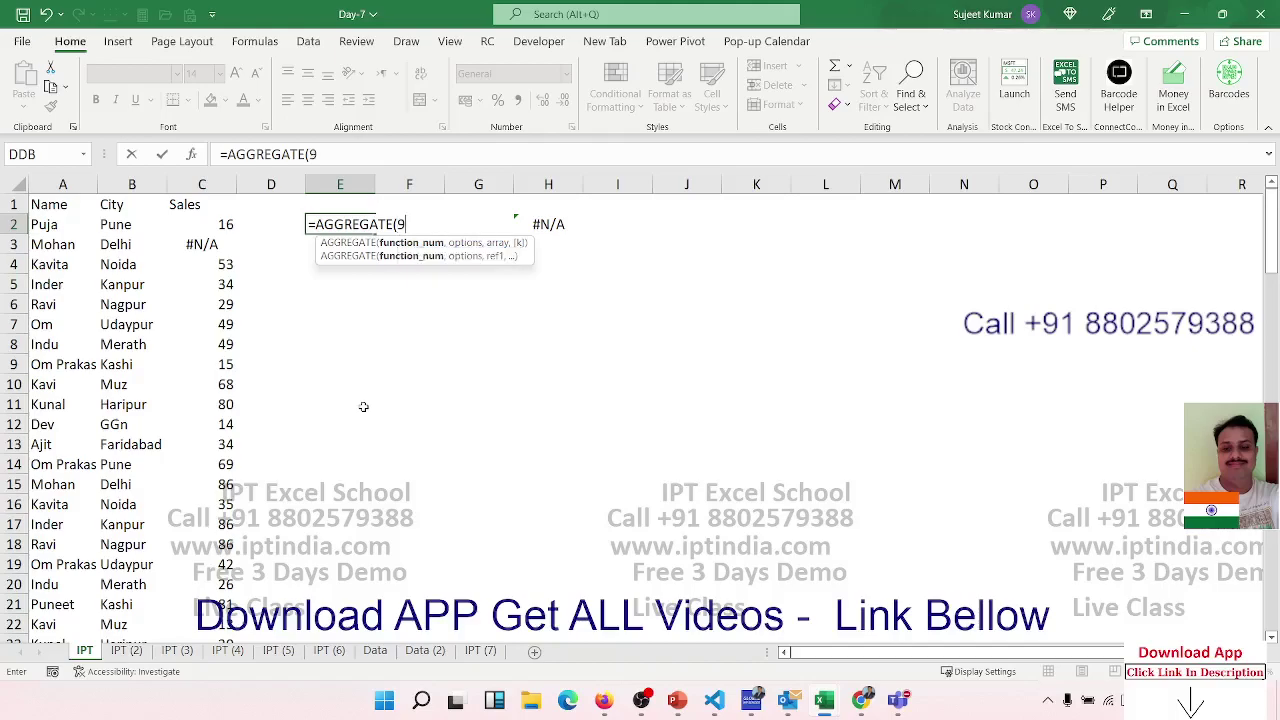
pyautogui.write(',')
pyautogui.press('Down')
pyautogui.press('Down')
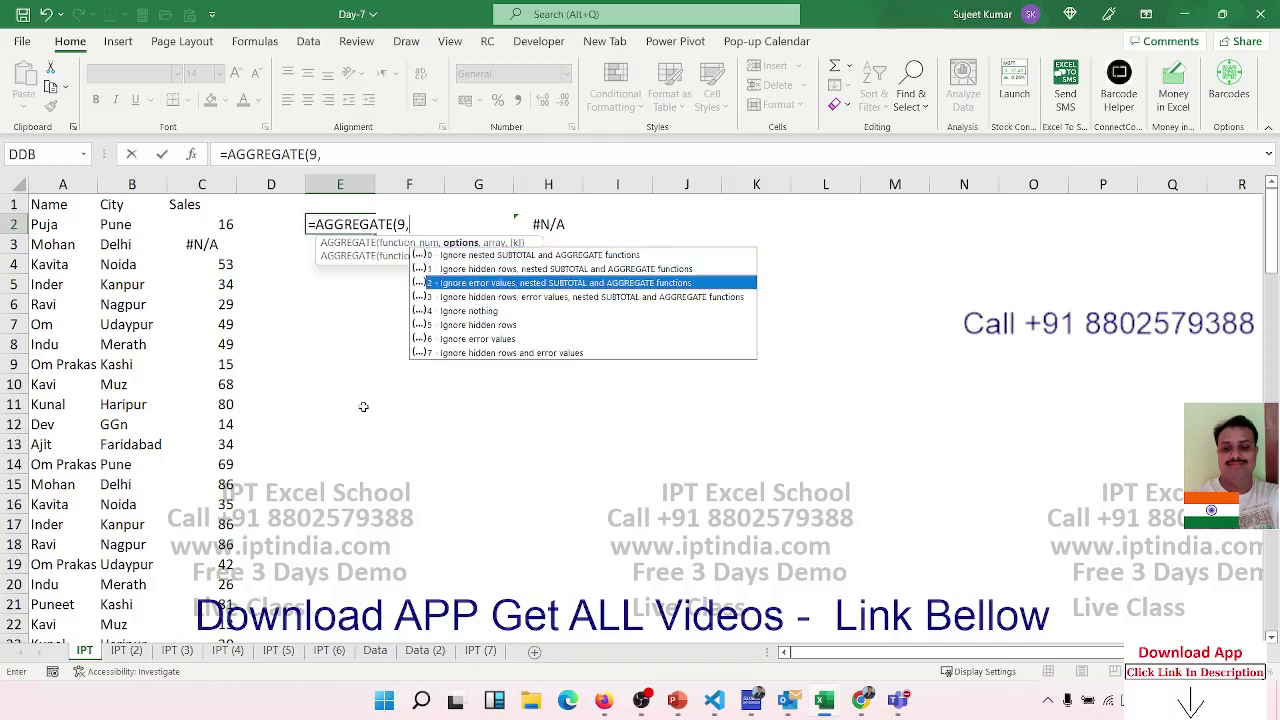
pyautogui.press('Down')
pyautogui.press('Down')
pyautogui.press('Down')
pyautogui.press('Down')
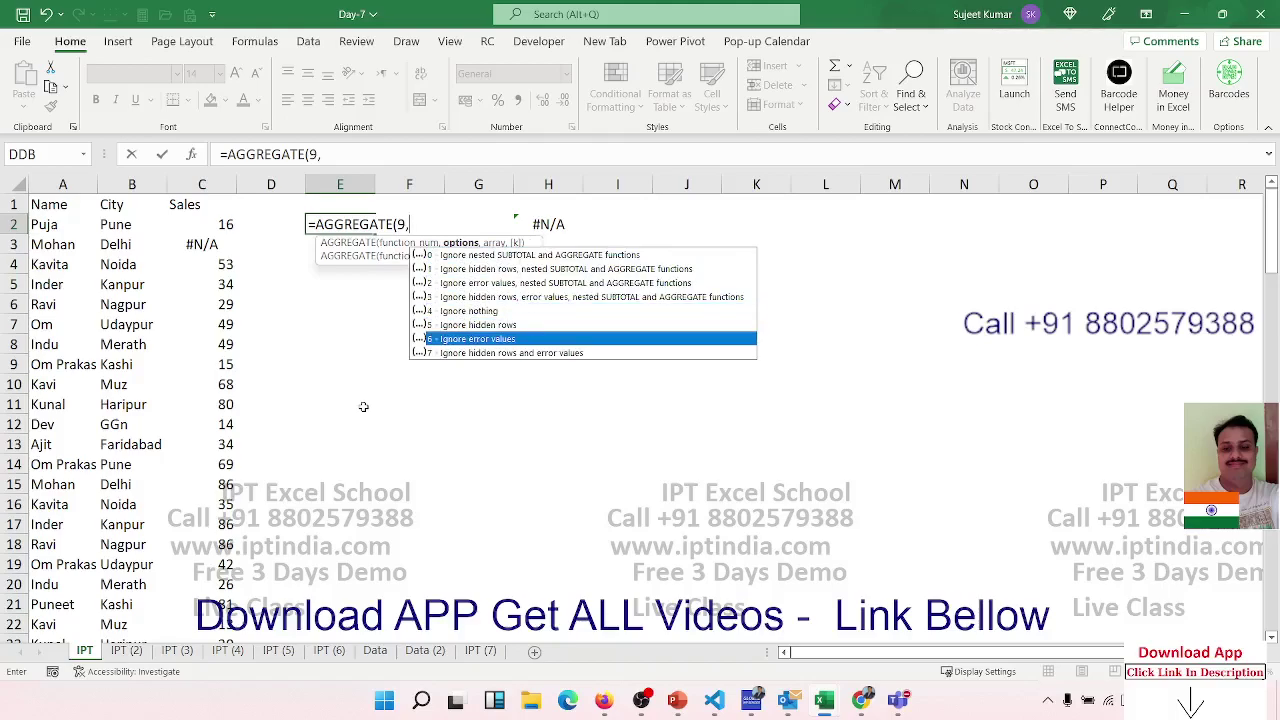
pyautogui.press('Down')
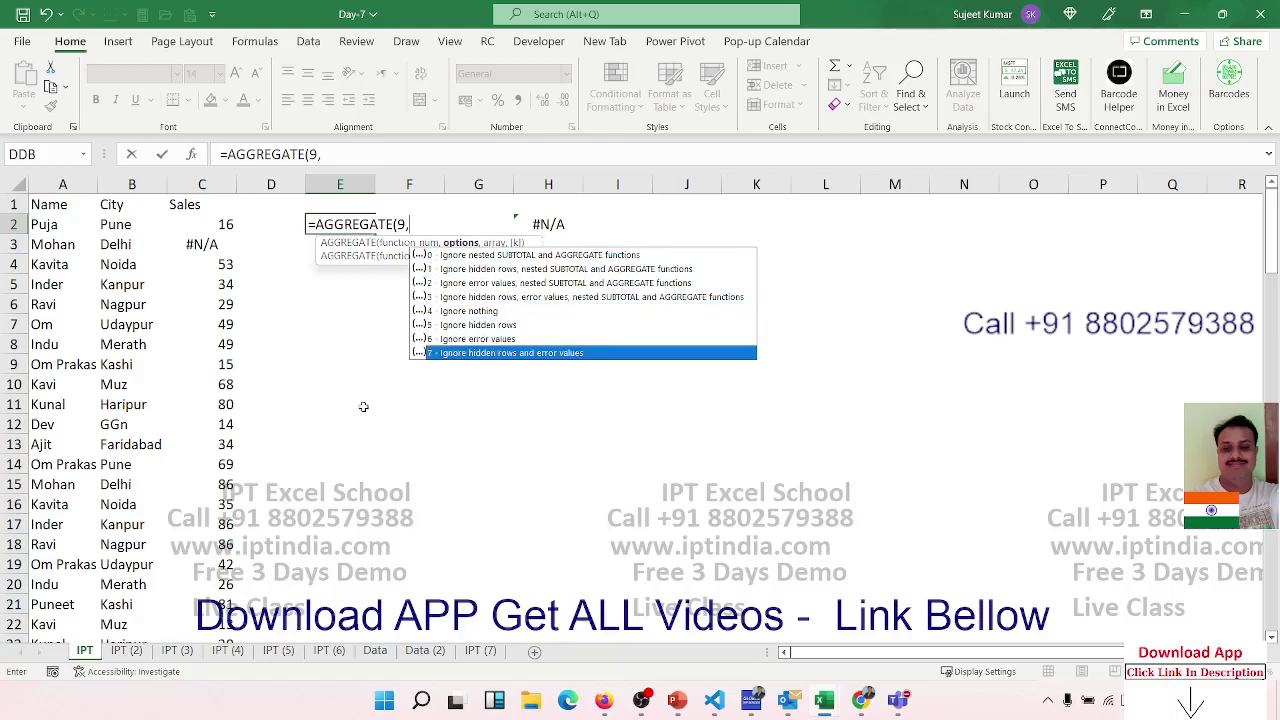
pyautogui.press('Up')
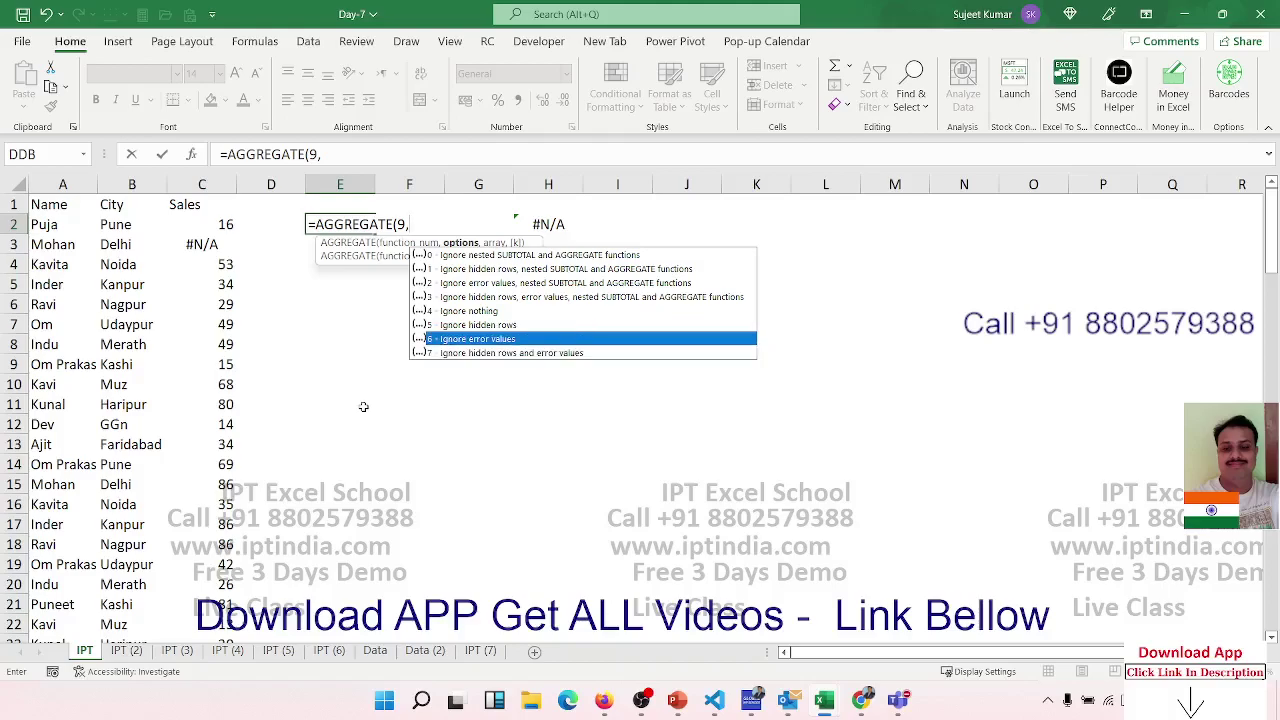
pyautogui.press('Tab')
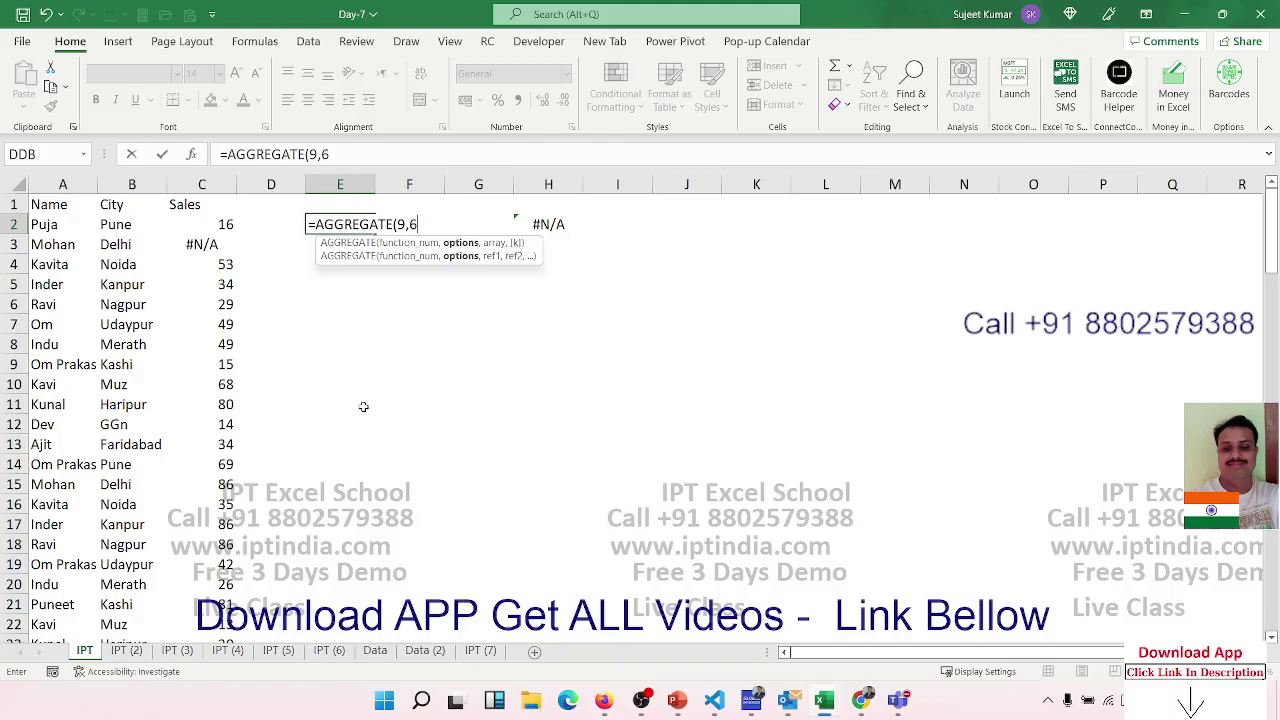
# Finish =AGGREGATE(9,6,C2:C114) in E2, returning 5379 despite the #N/A.
pyautogui.write(',')
pyautogui.press('Left')
pyautogui.press('Left')
pyautogui.hotkey('ctrl', 'shift', 'Down')
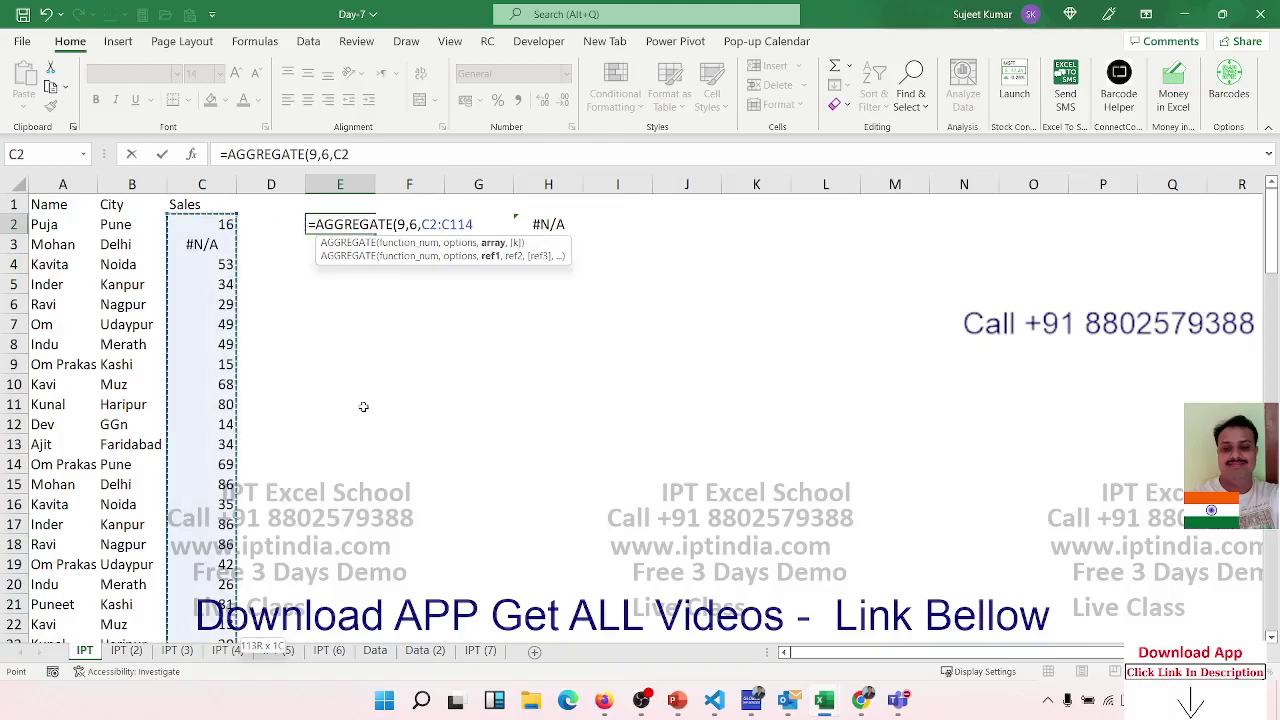
pyautogui.press('Return')
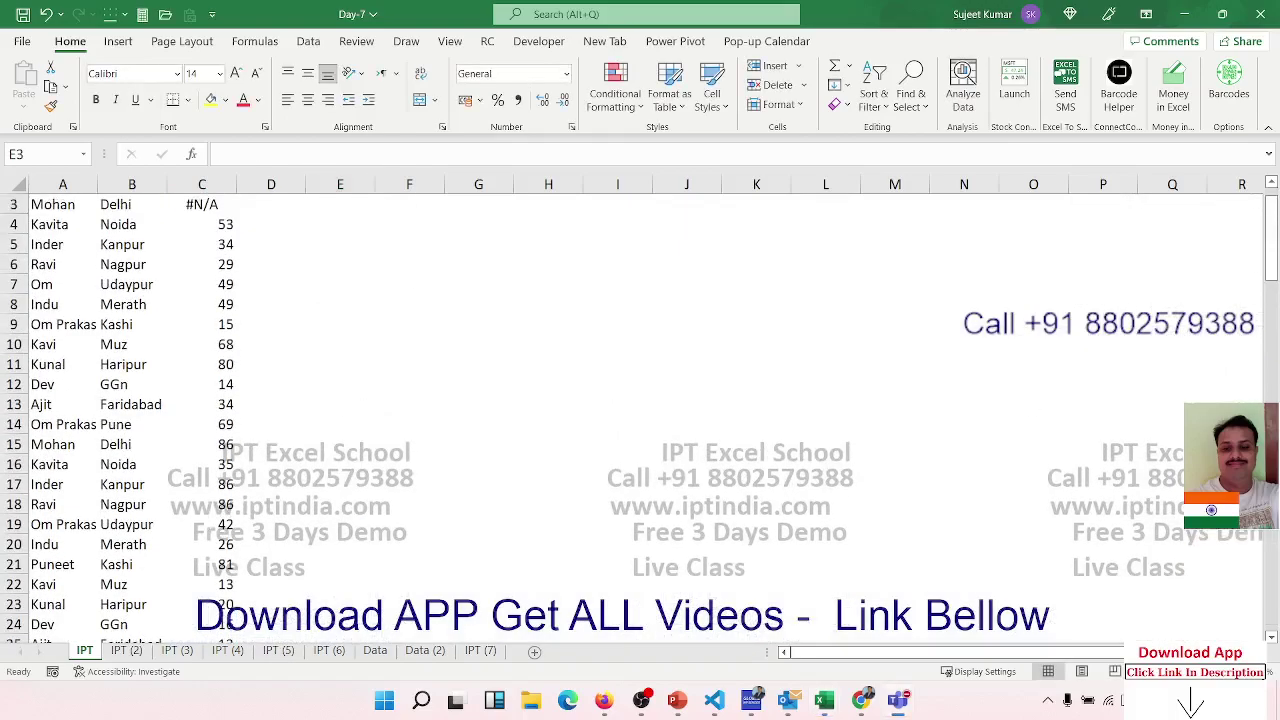
pyautogui.scroll(1, 429, 351)
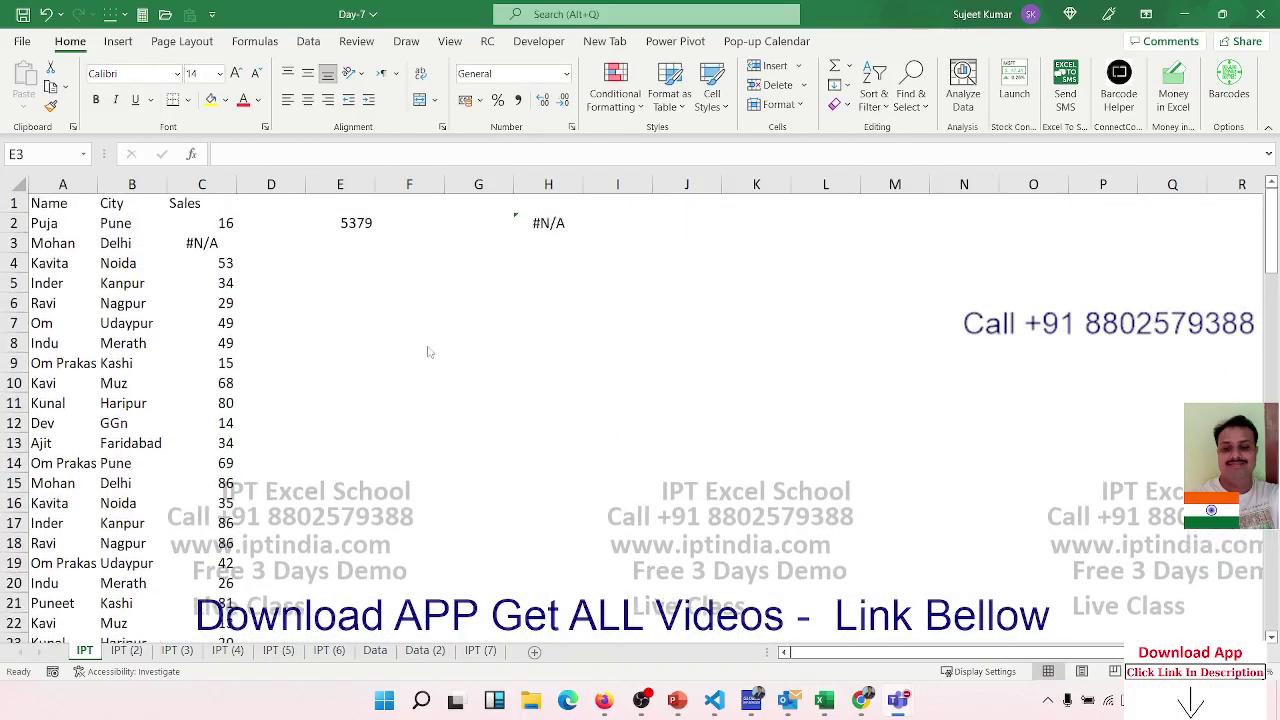
pyautogui.click(352, 222)
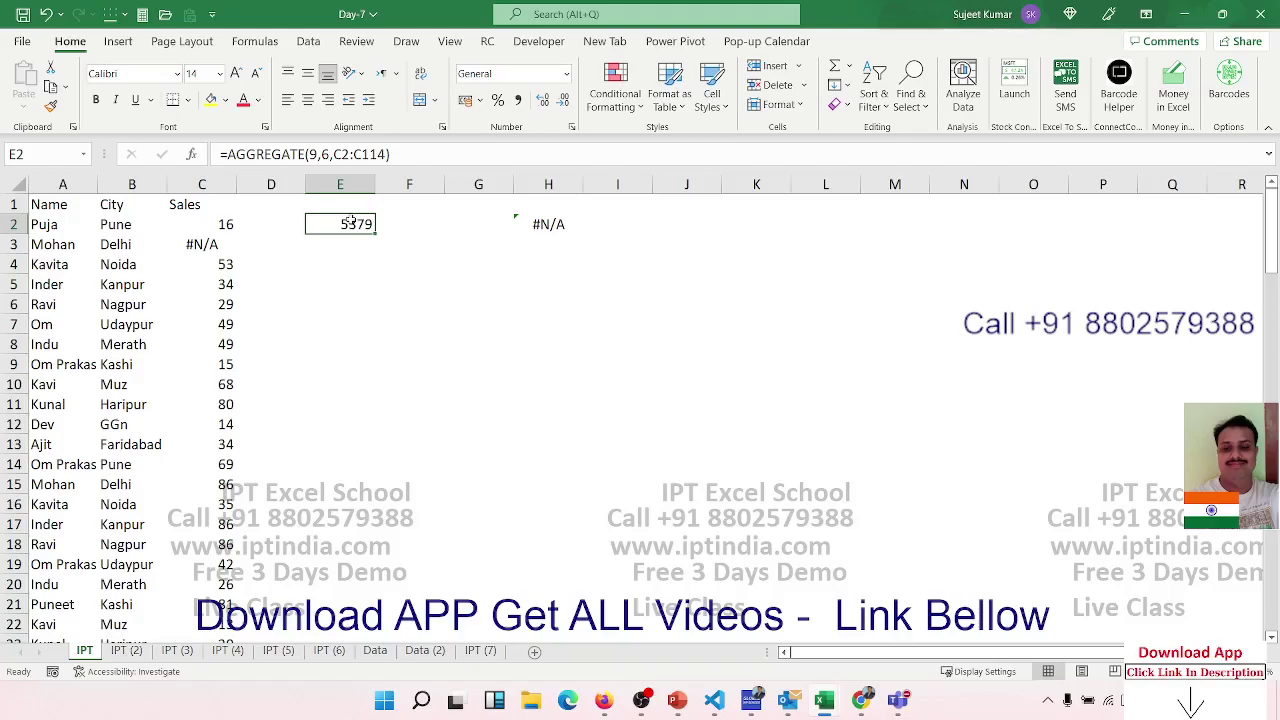
# Replace C3's #N/A with 85 (H2 becomes 10928) and move the 5464 AGGREGATE result to I2.
pyautogui.click(215, 251)
pyautogui.write('85')
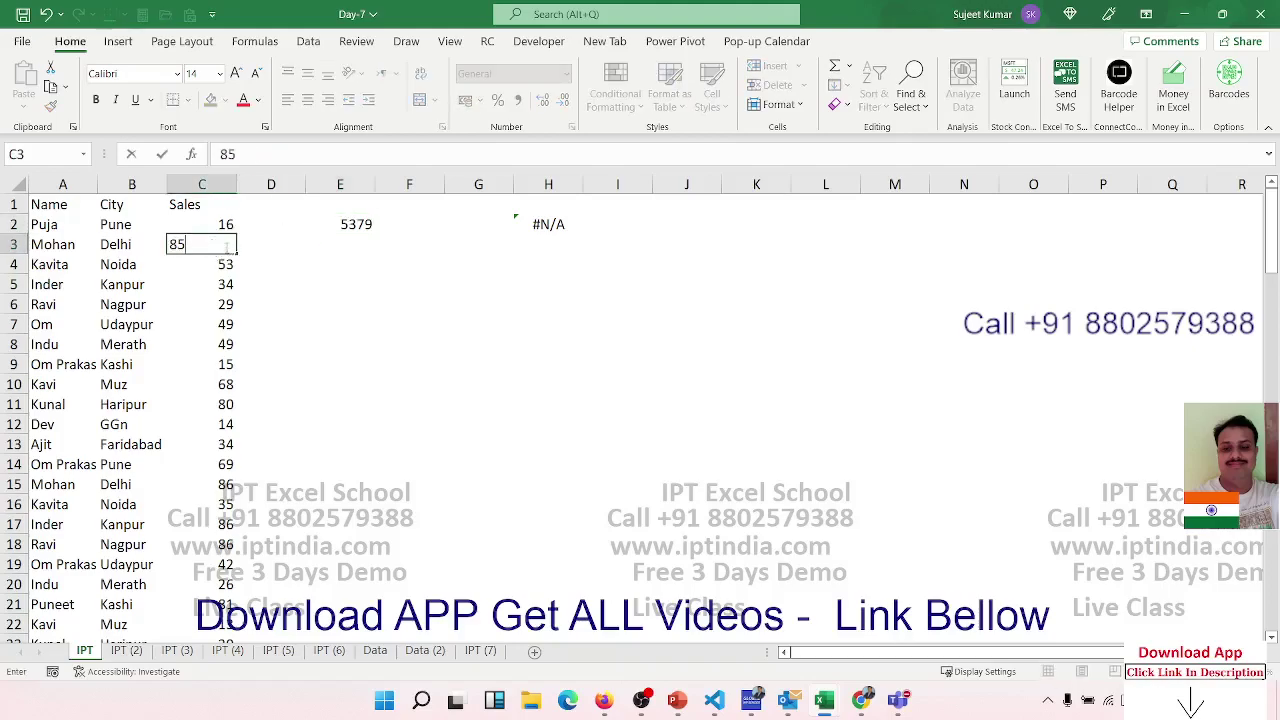
pyautogui.press('Return')
pyautogui.click(340, 226)
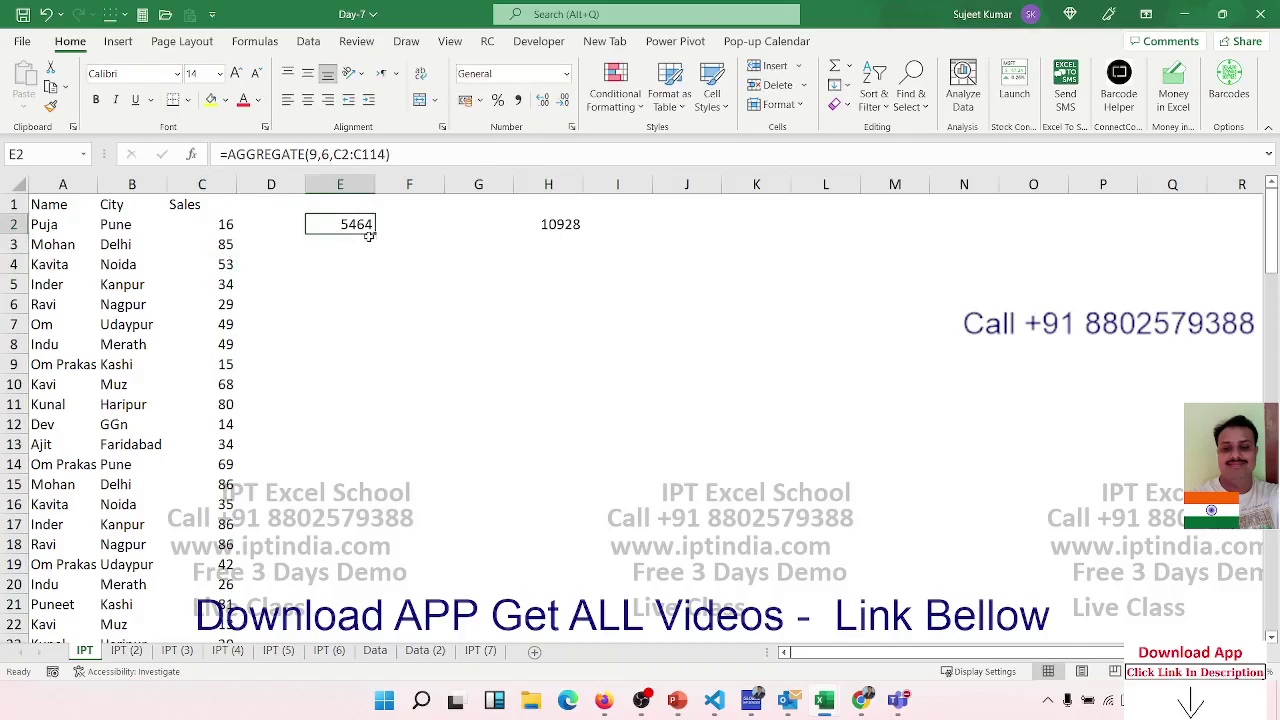
pyautogui.moveTo(376, 238)
pyautogui.mouseDown()
pyautogui.moveTo(566, 241)
pyautogui.moveTo(608, 224)
pyautogui.mouseUp()
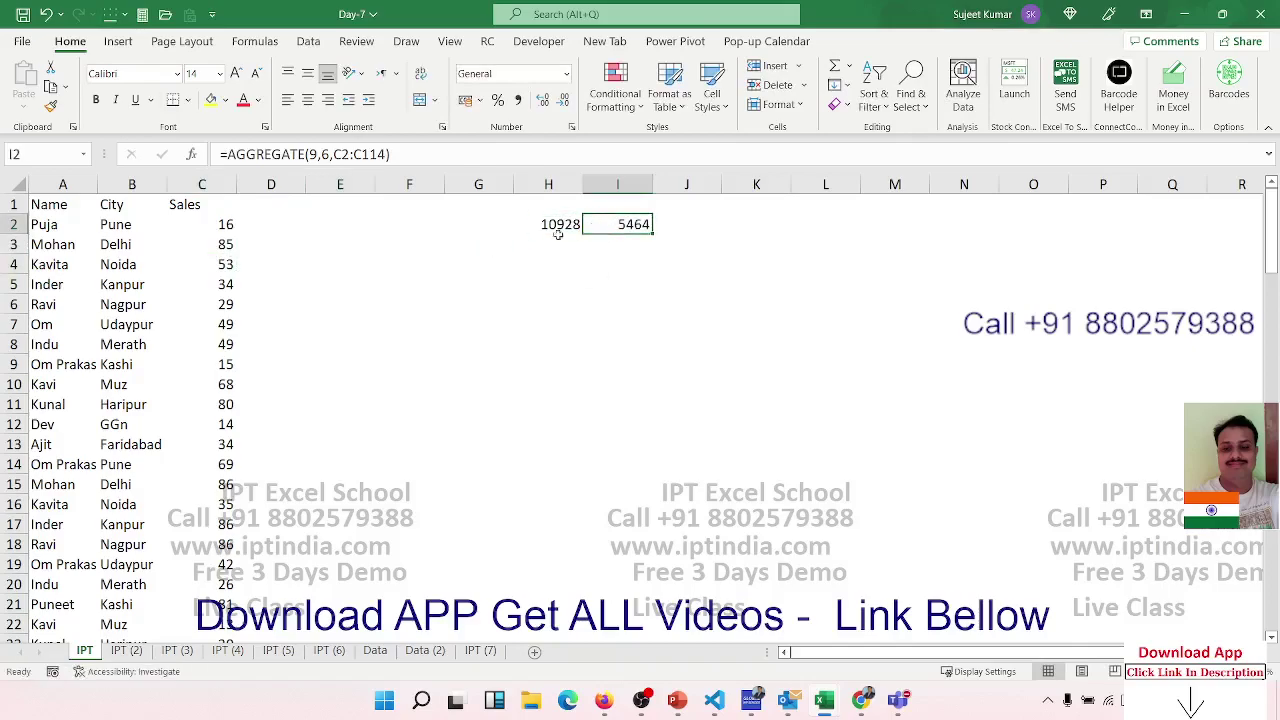
# Copy the Name header into E4 and enter the first listed name in E5.
pyautogui.click(60, 205)
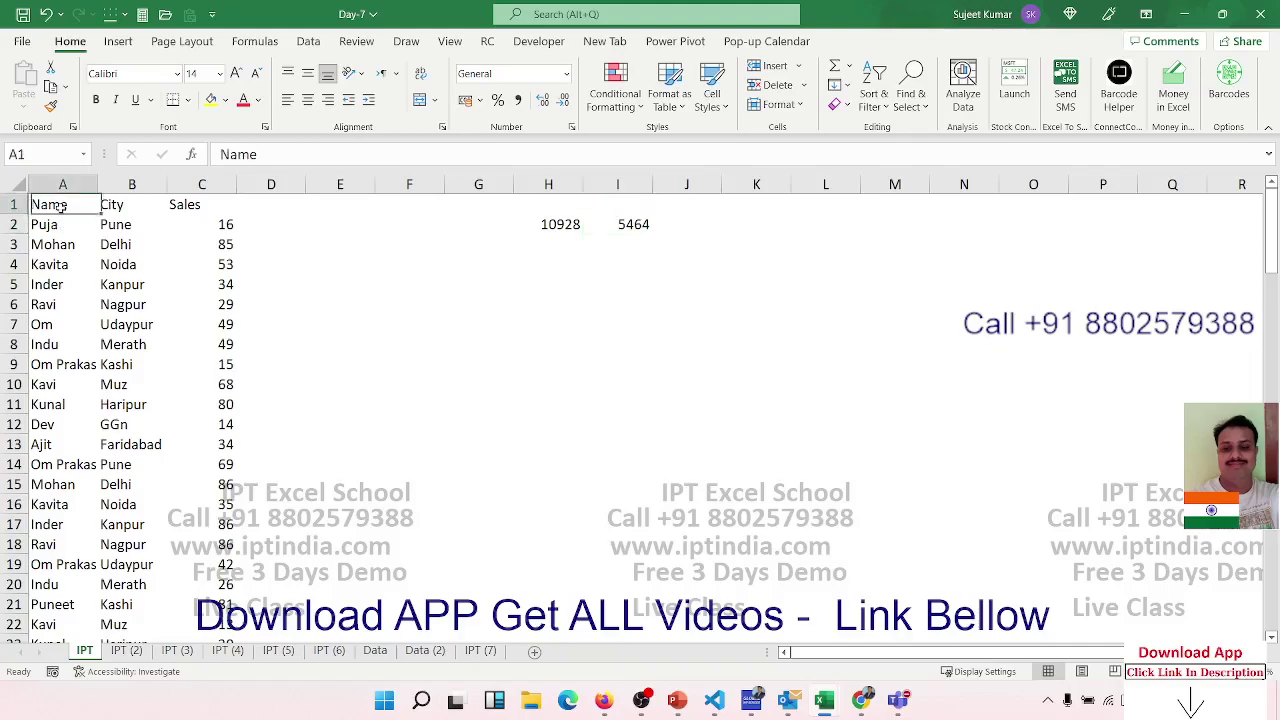
pyautogui.hotkey('ctrl', 'c')
pyautogui.click(368, 260)
pyautogui.hotkey('ctrl', 'v')
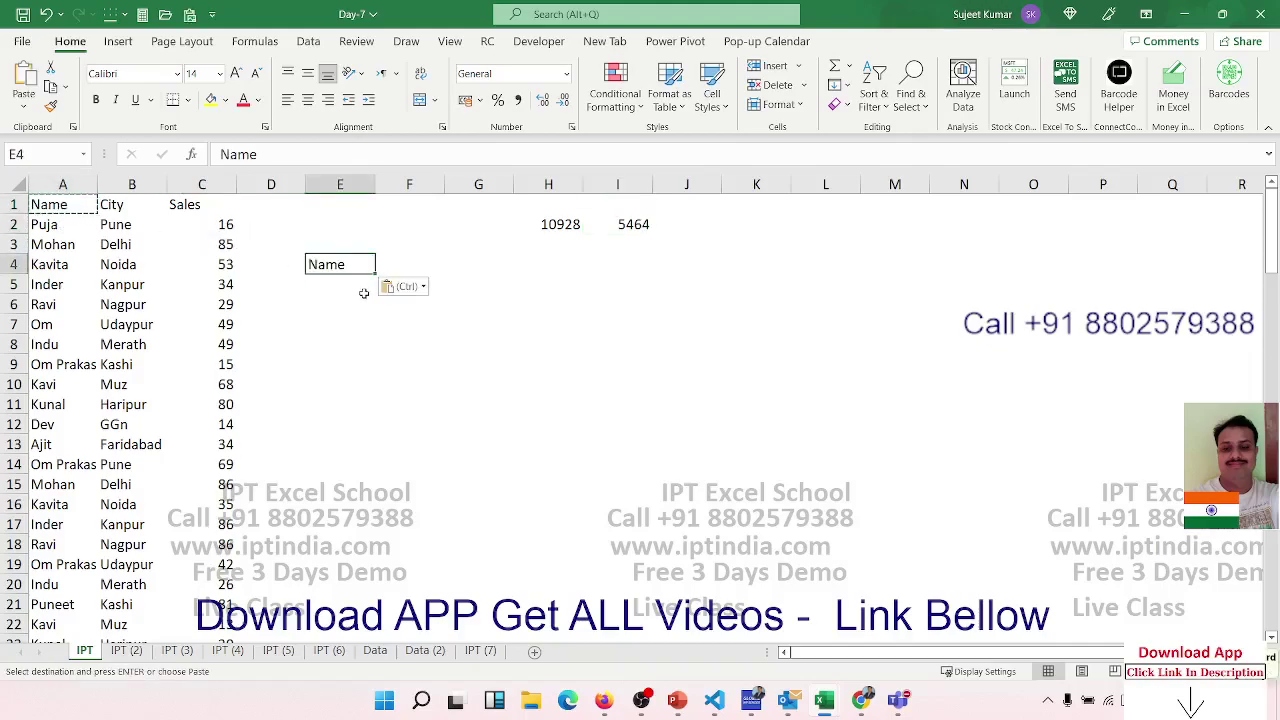
pyautogui.click(358, 289)
pyautogui.write('Puja')
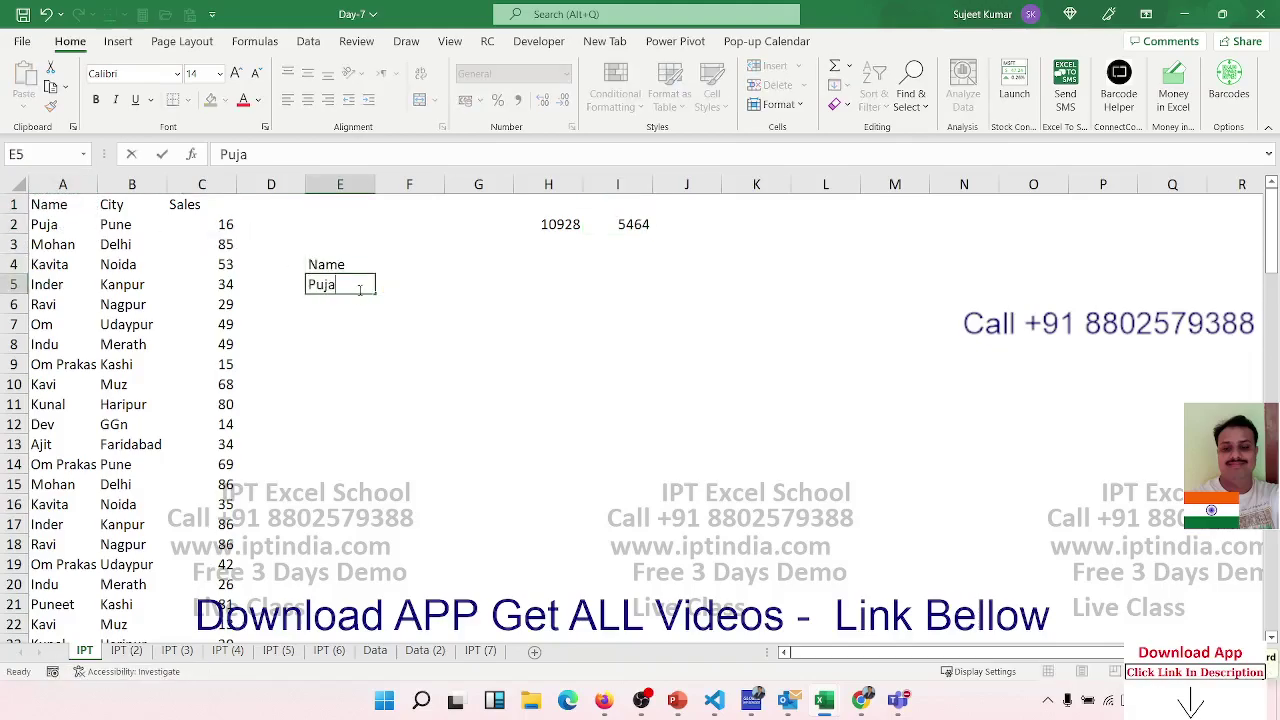
pyautogui.press('Tab')
# Copy the Sales header from C1 into F4.
pyautogui.click(185, 205)
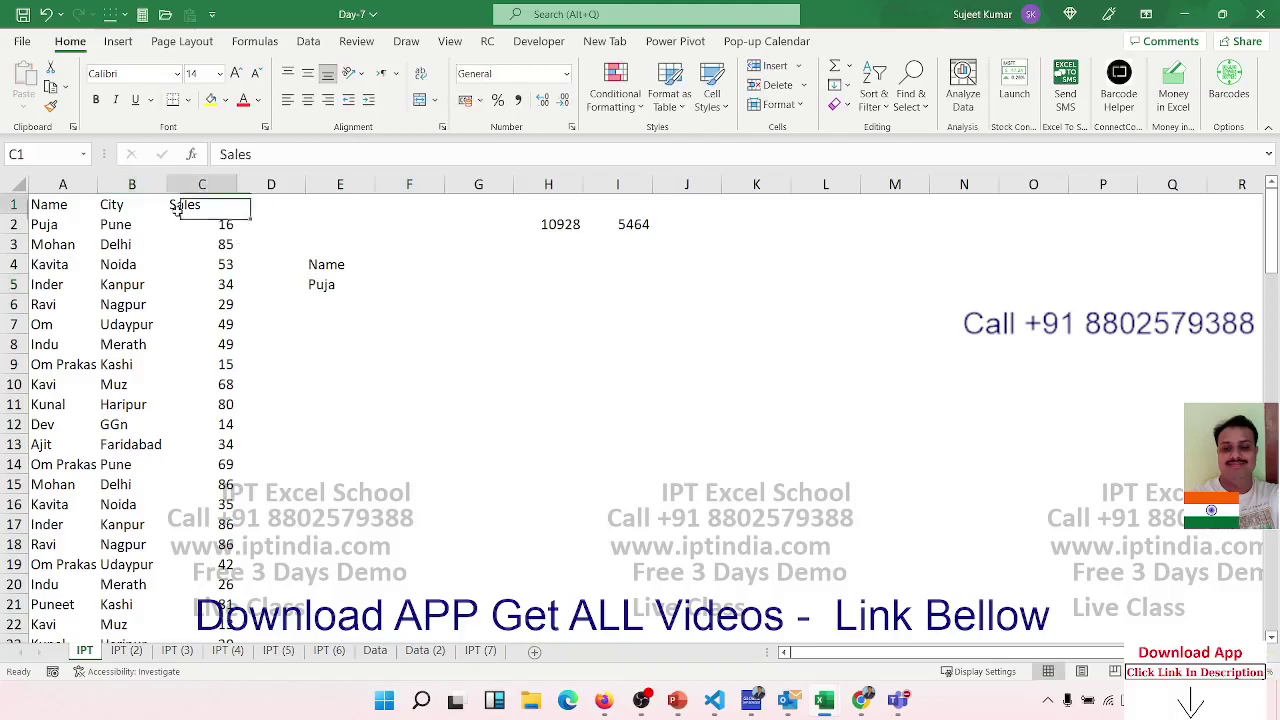
pyautogui.hotkey('ctrl', 'c')
pyautogui.click(379, 264)
pyautogui.hotkey('ctrl', 'v')
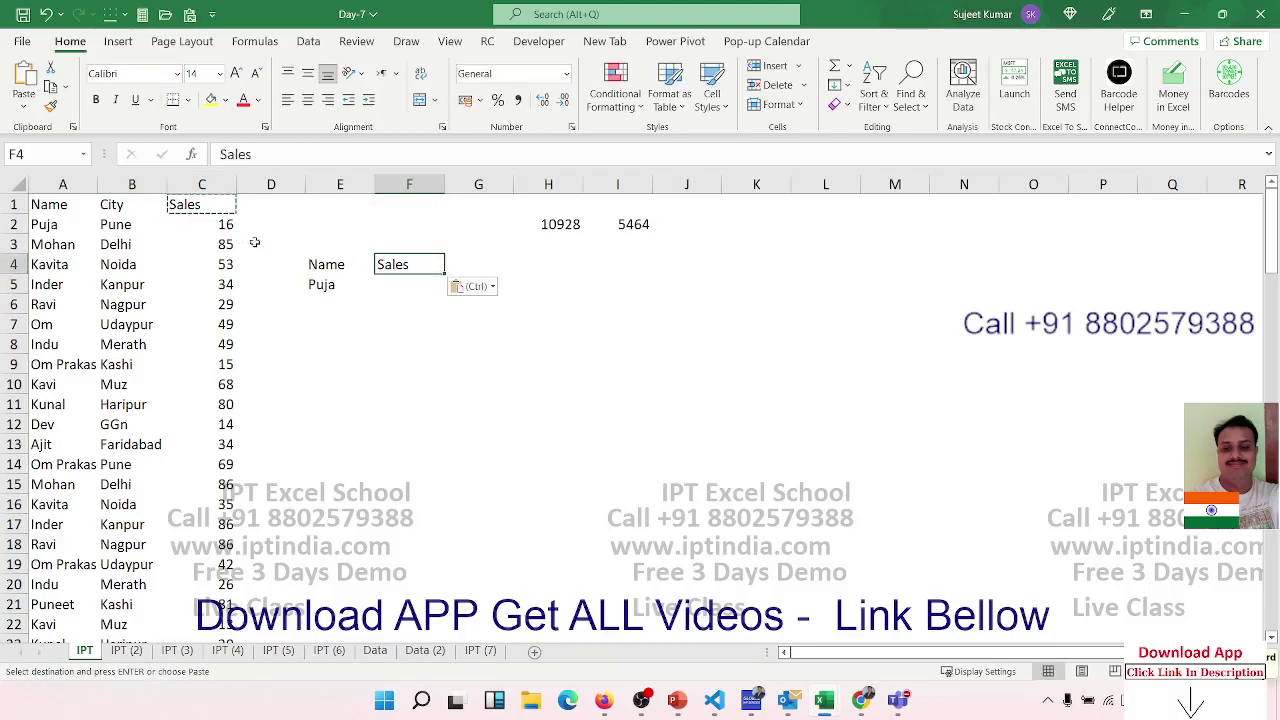
pyautogui.press('Escape')
# Select F5, next to the entered name, ready for that person's sales total.
pyautogui.click(40, 230)
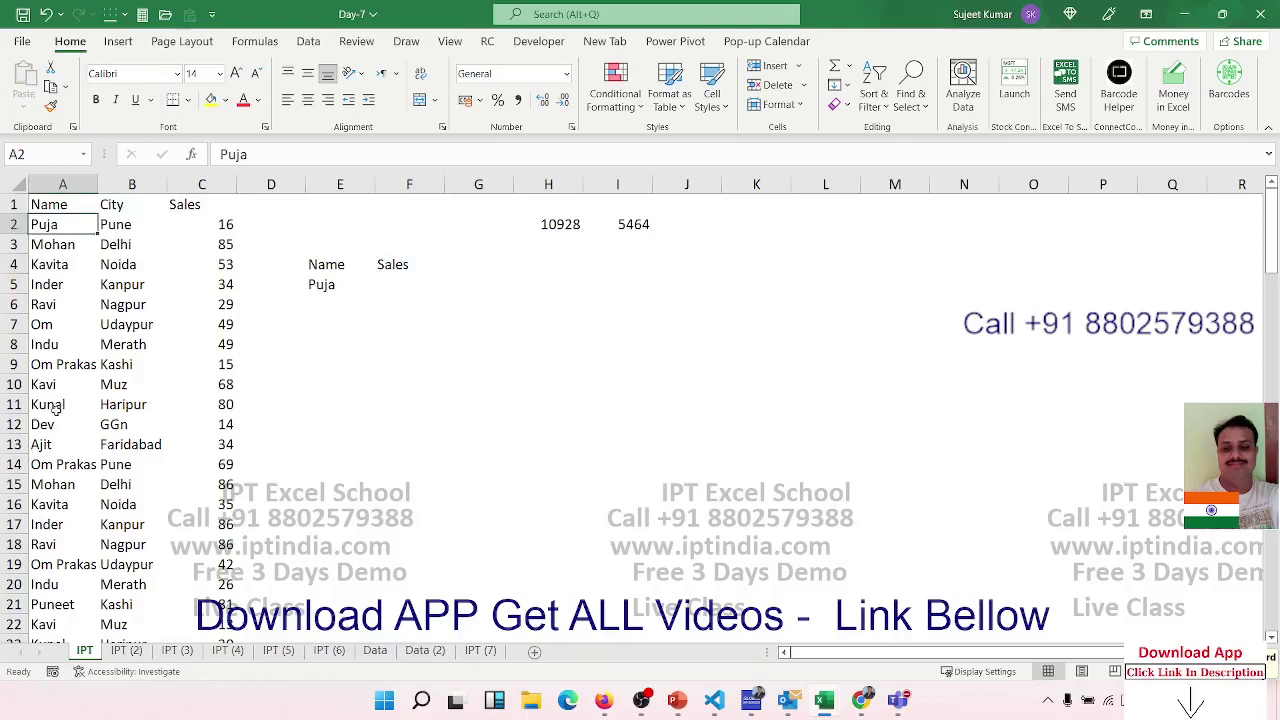
pyautogui.click(408, 281)
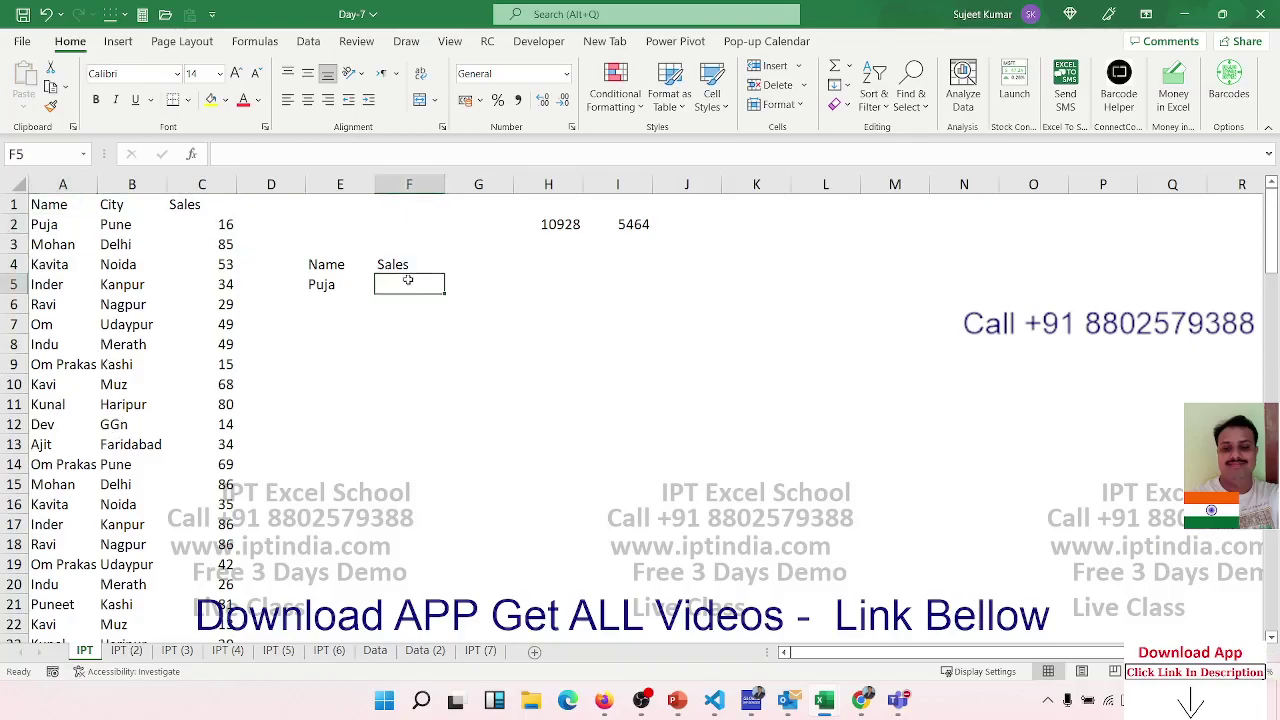
pyautogui.click(62, 232)
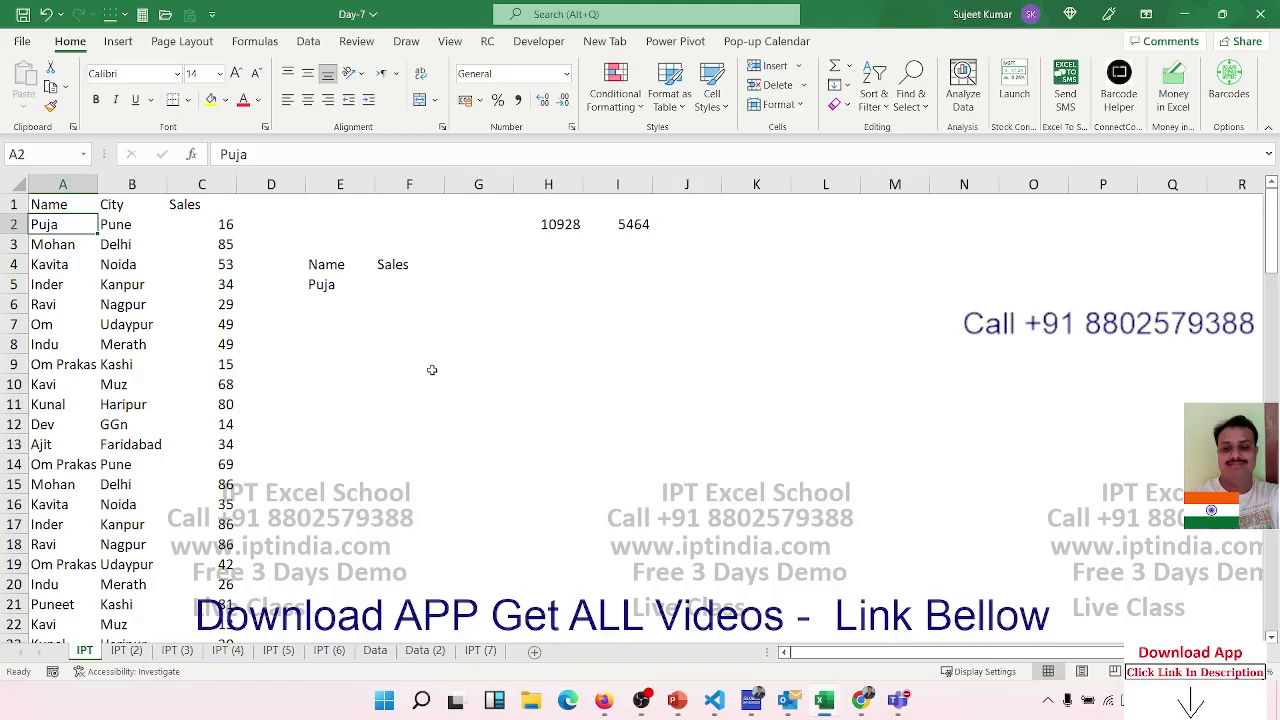
pyautogui.click(397, 298)
pyautogui.press('Up')
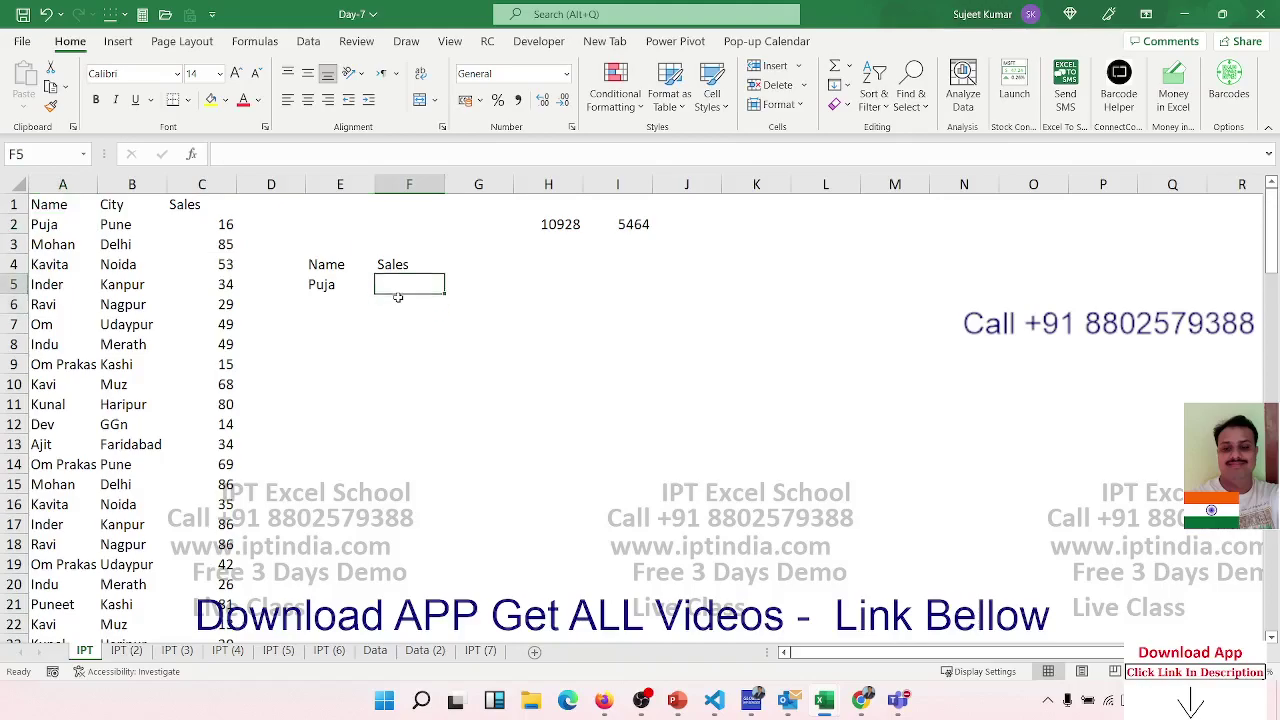
# Enter =SUMIF(A:A,E5,C:C) in F5 to total Puja's sales, giving 482.
pyautogui.write('=sum')
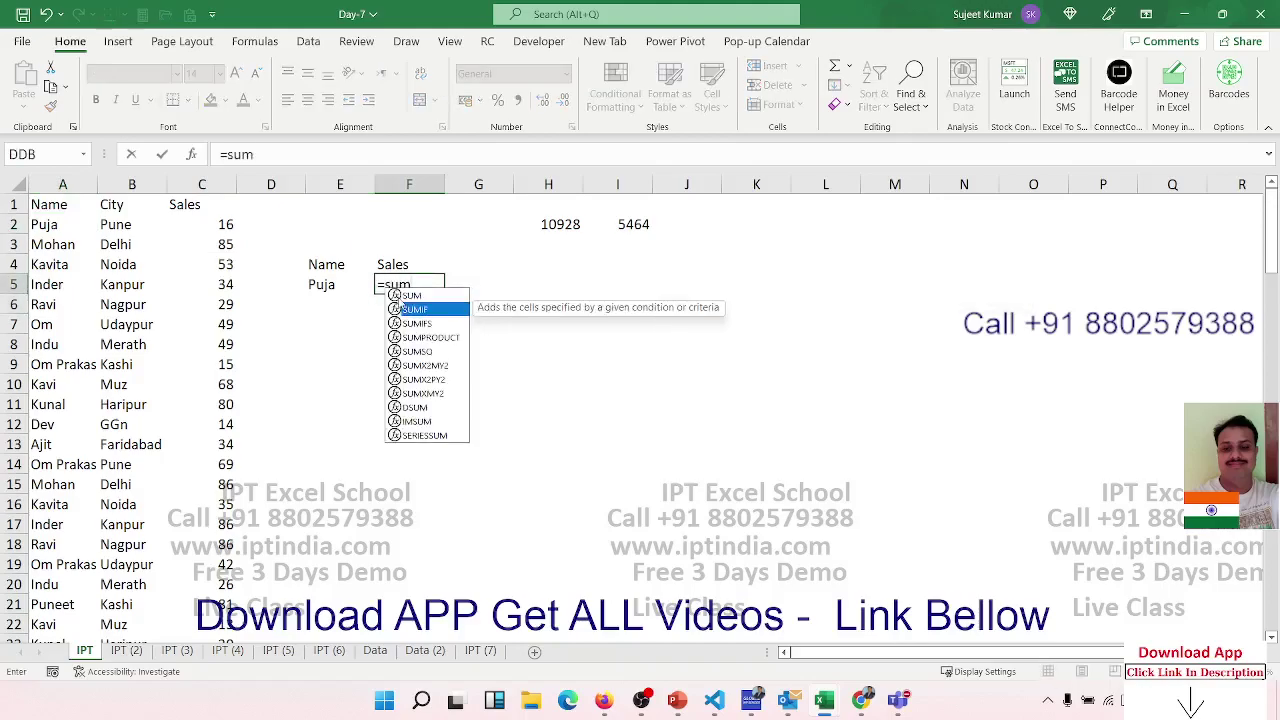
pyautogui.doubleClick(397, 306)
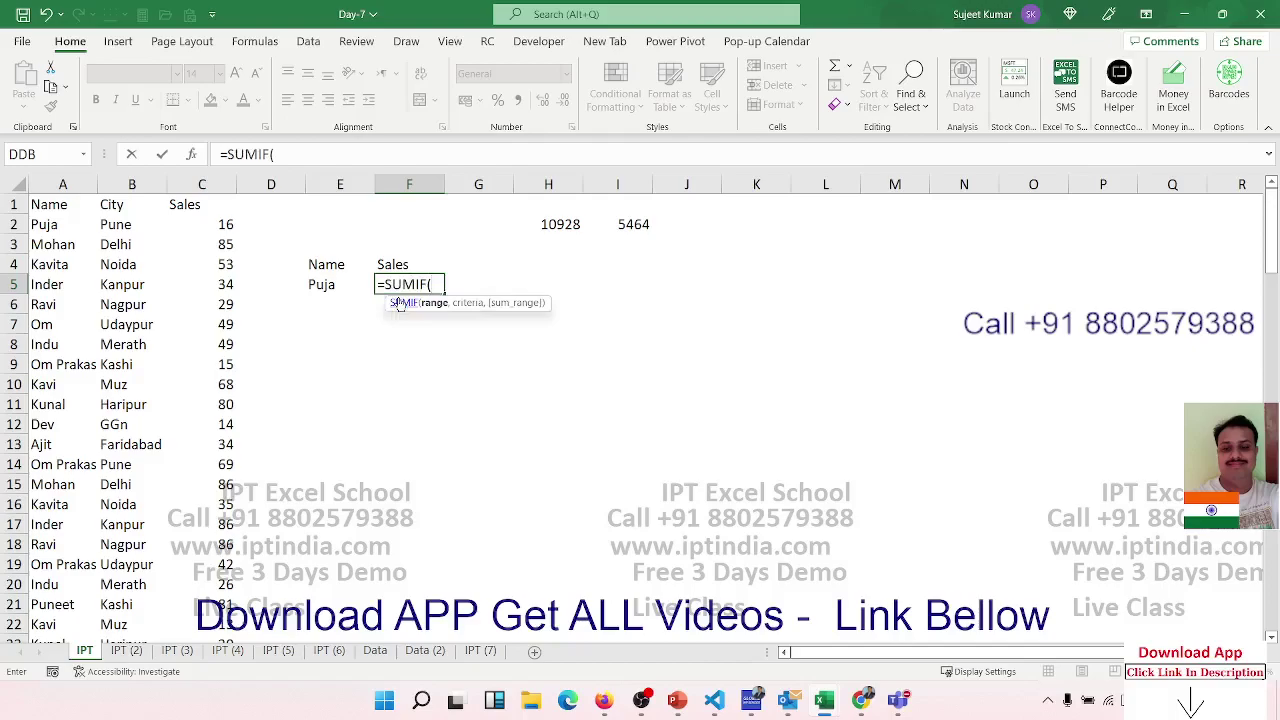
pyautogui.click(50, 184)
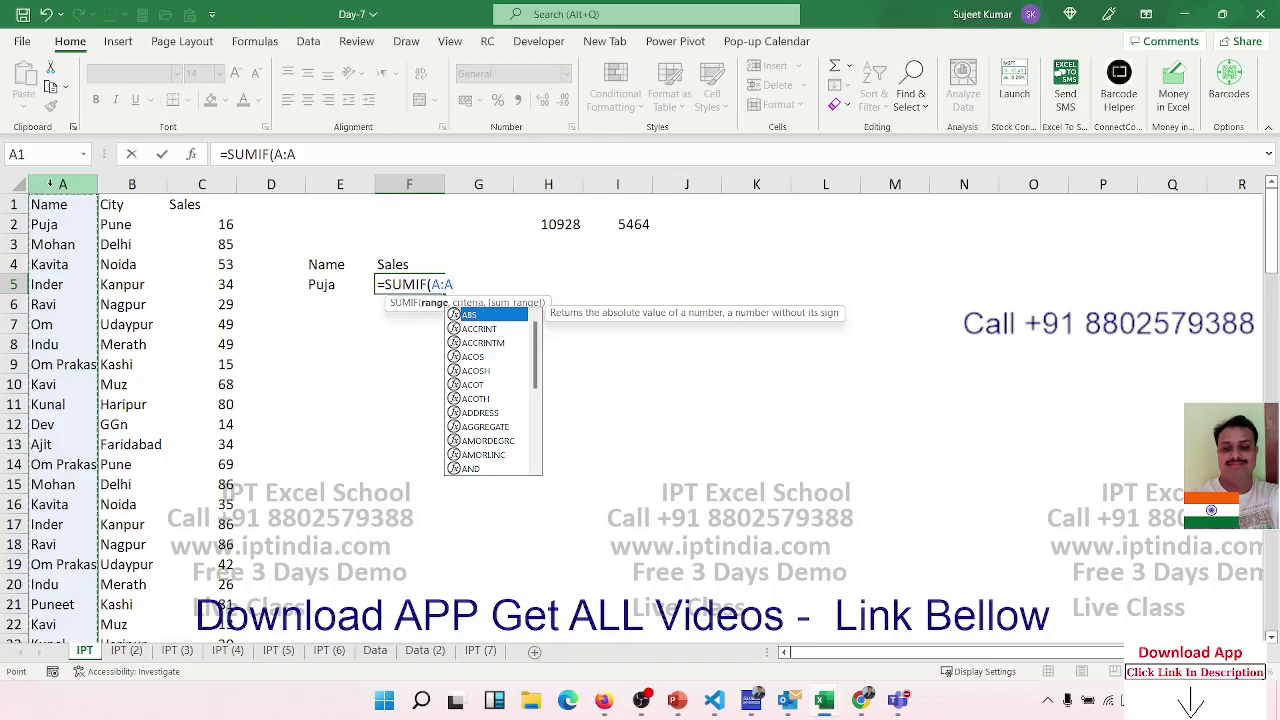
pyautogui.write(',')
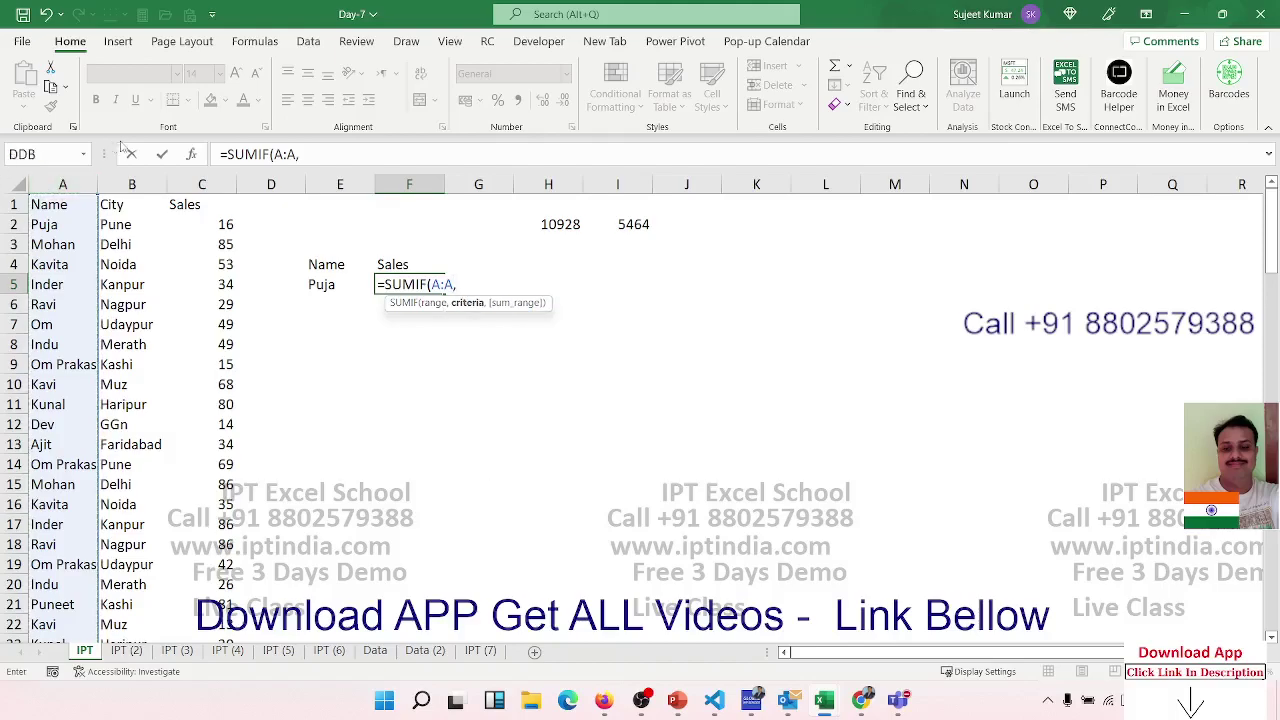
pyautogui.click(323, 287)
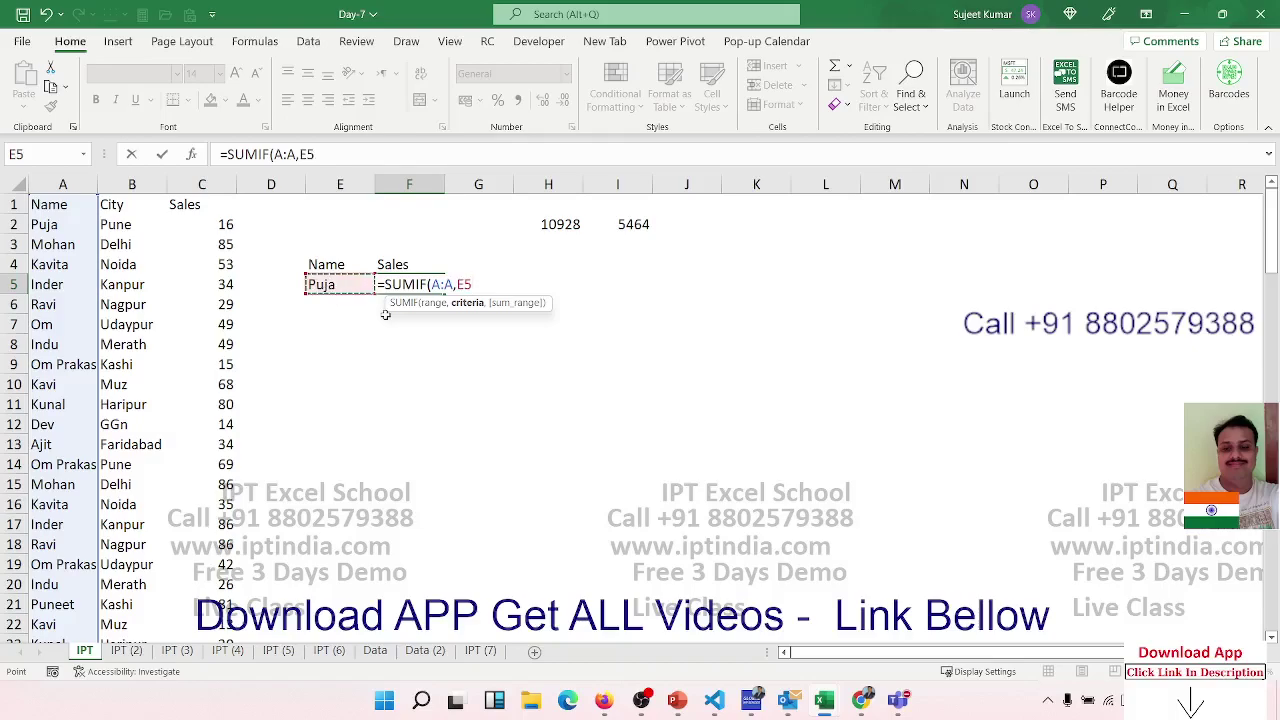
pyautogui.write(',')
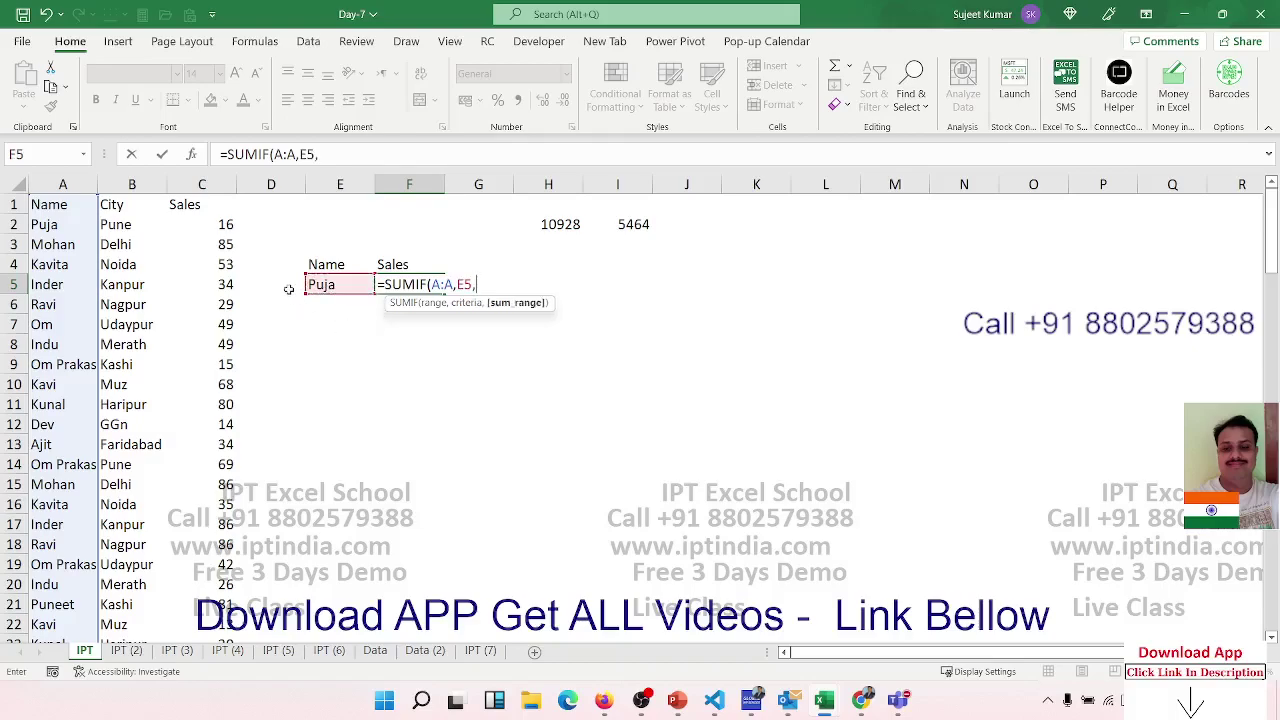
pyautogui.click(213, 188)
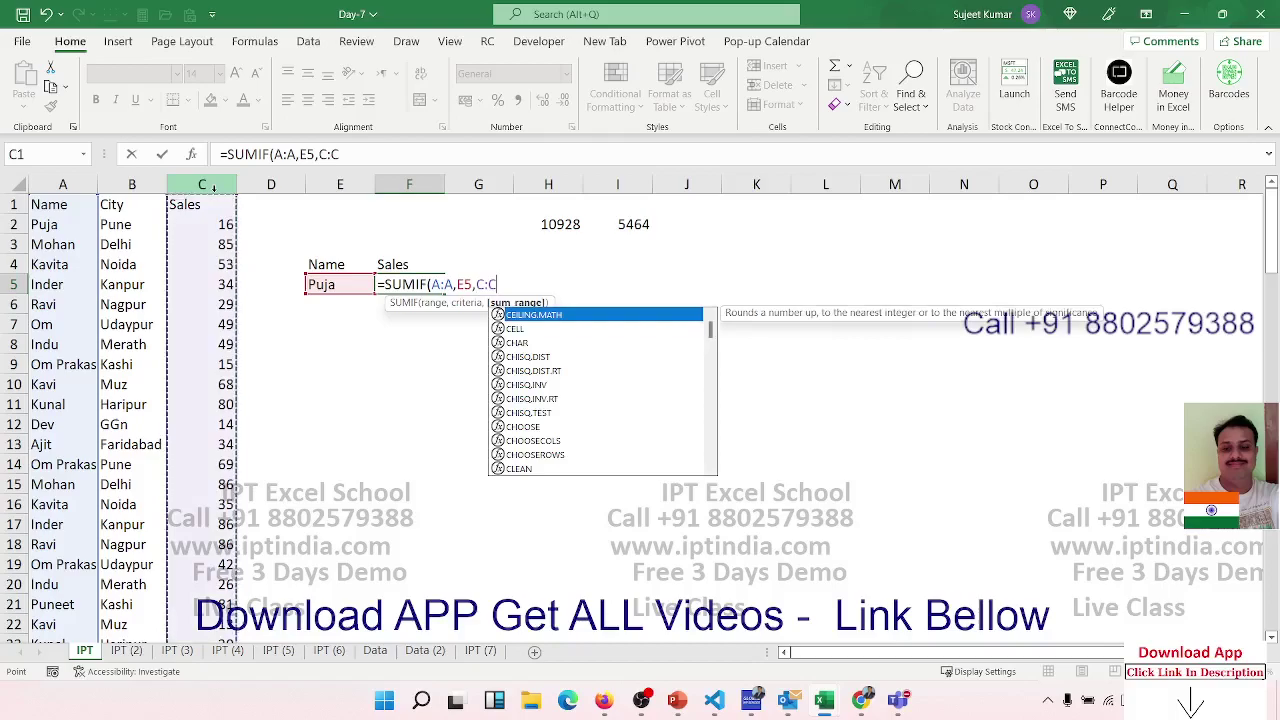
pyautogui.press('Return')
pyautogui.press('Up')
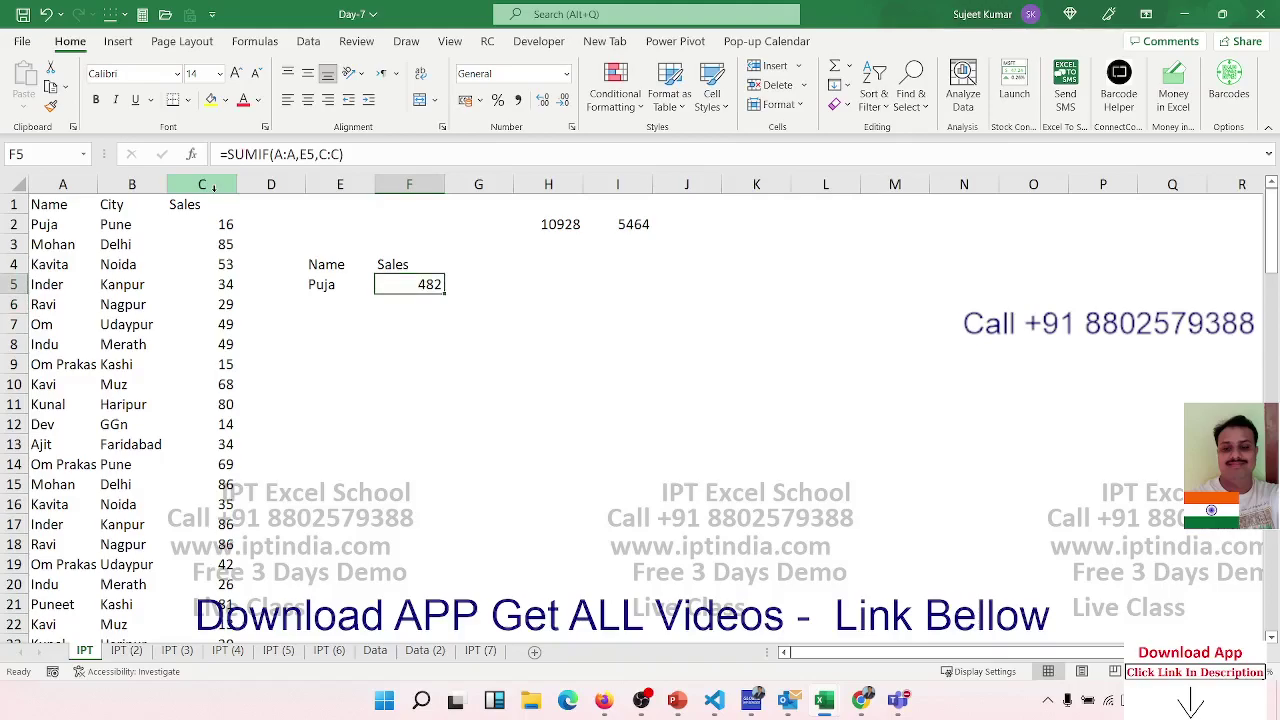
pyautogui.press('Down')
# Add the name Om in E6.
pyautogui.press('Left')
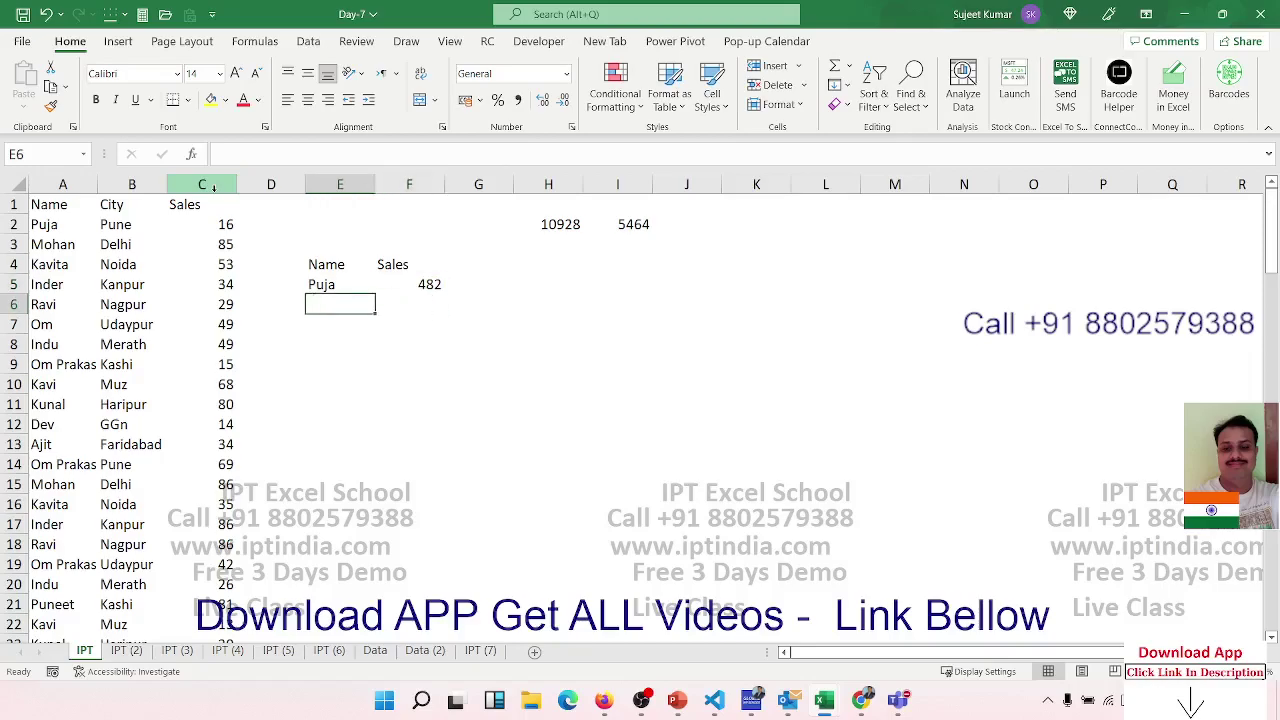
pyautogui.write('Om')
pyautogui.press('Tab')
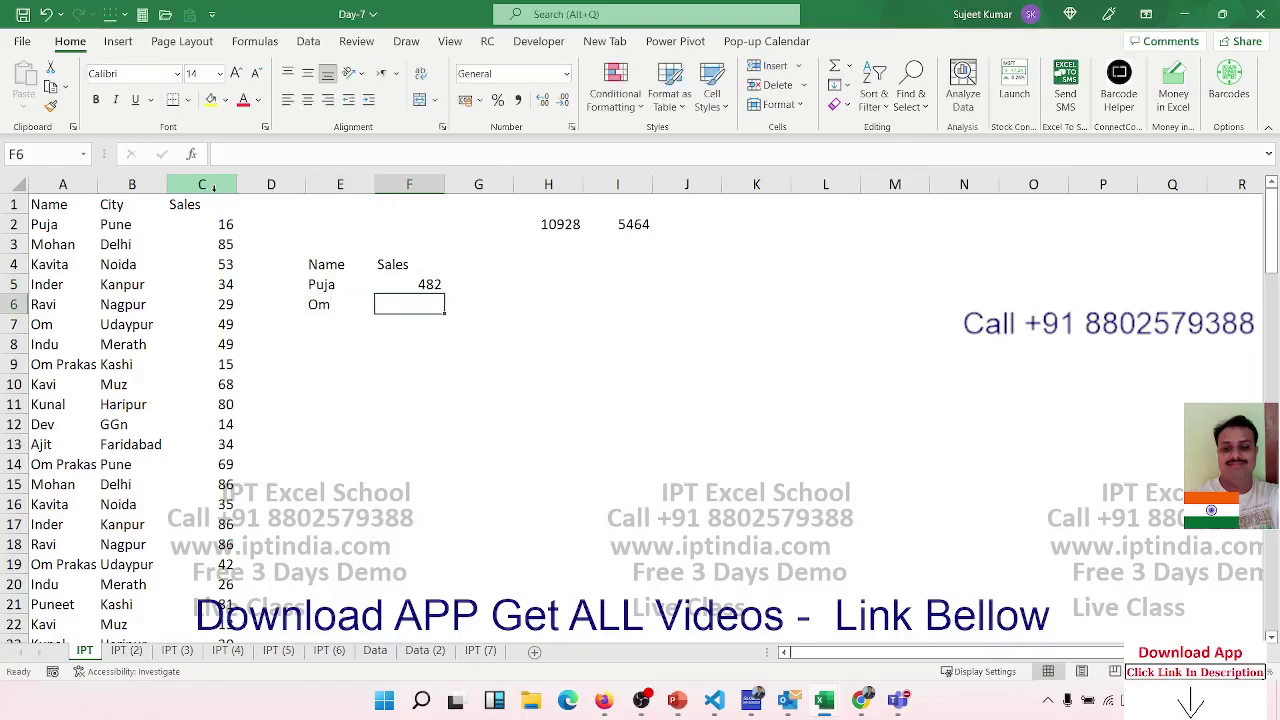
# In F6 enter =SUMIF(A:A,E6,C:C), returning Om's sales total of 402.
pyautogui.write('=sum')
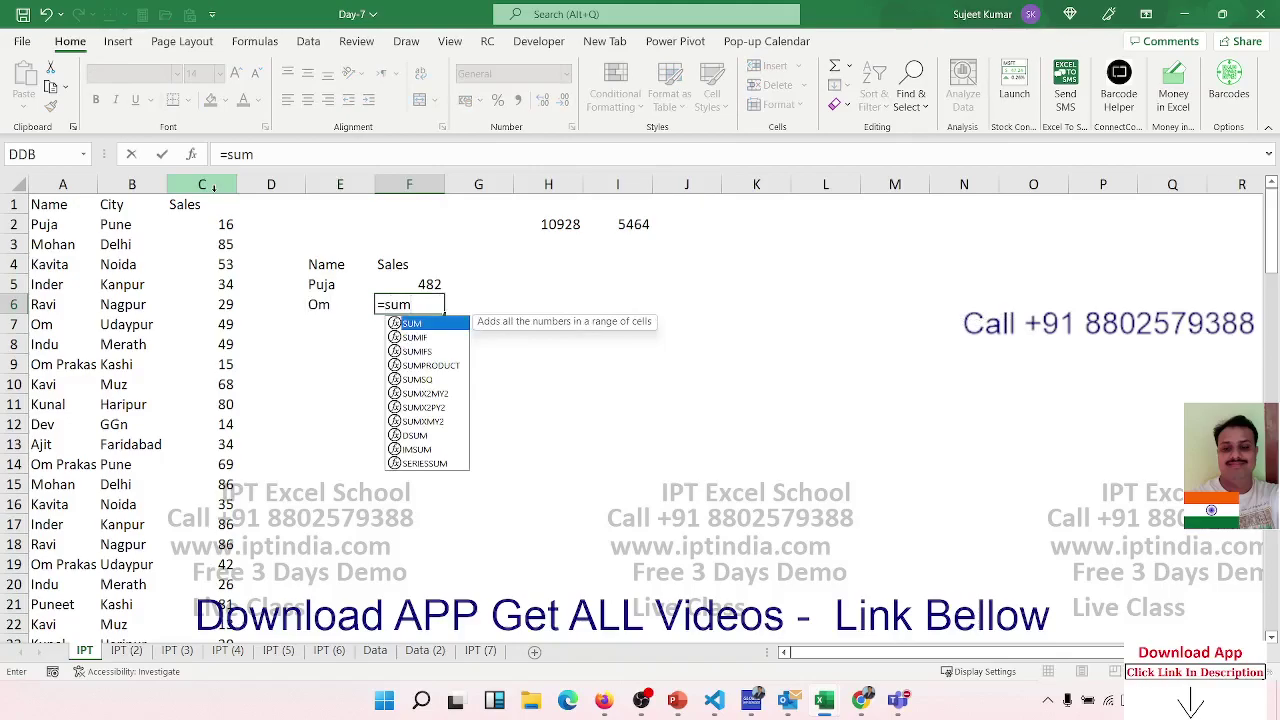
pyautogui.press('Down')
pyautogui.press('Tab')
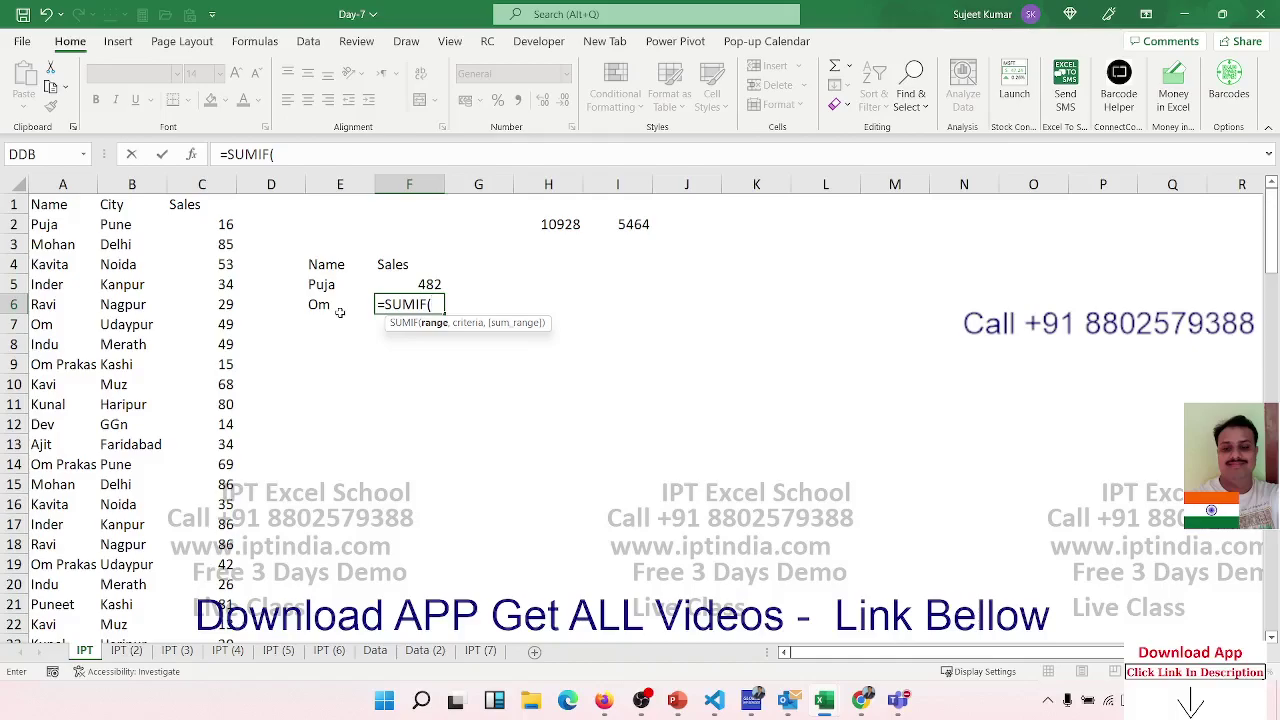
pyautogui.click(77, 187)
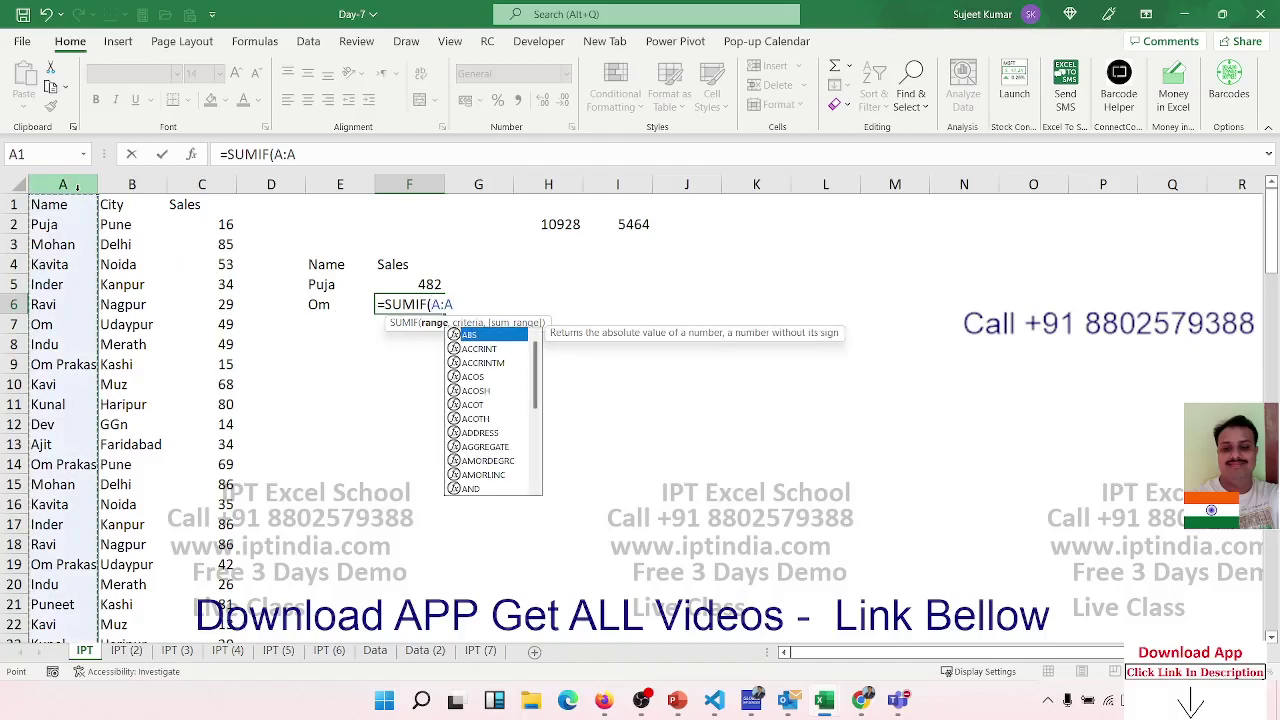
pyautogui.write(',')
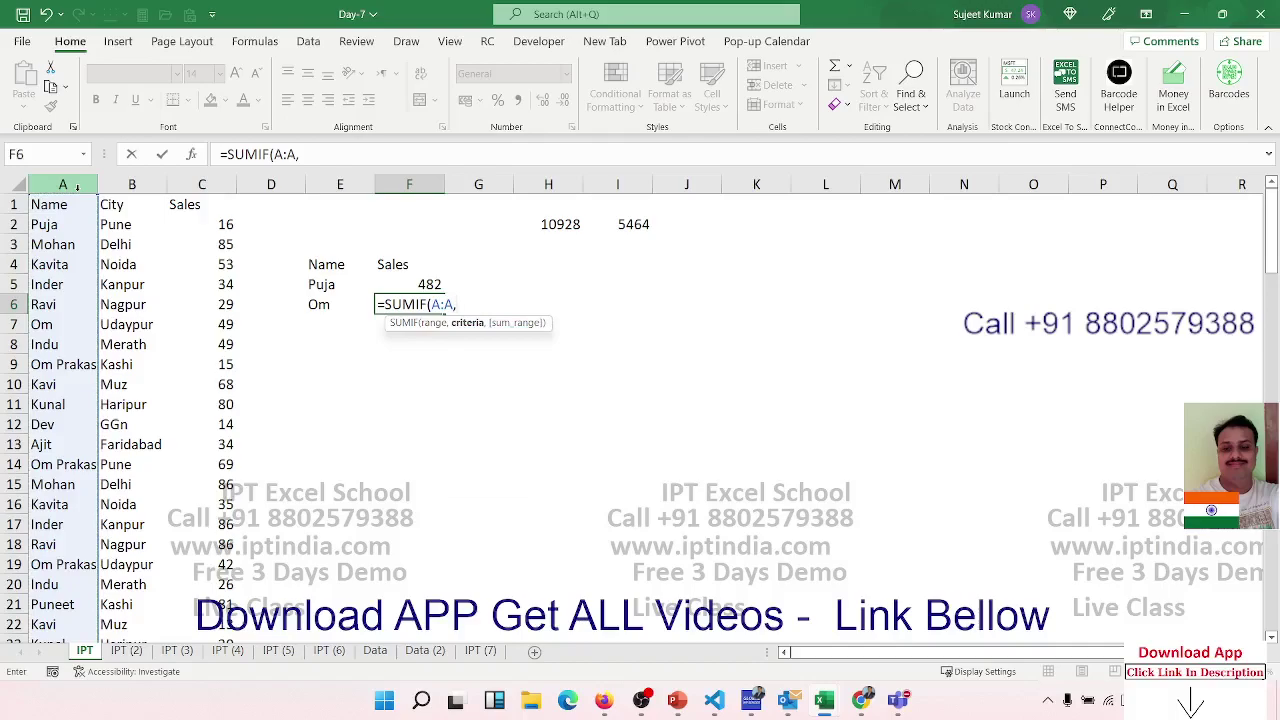
pyautogui.click(318, 306)
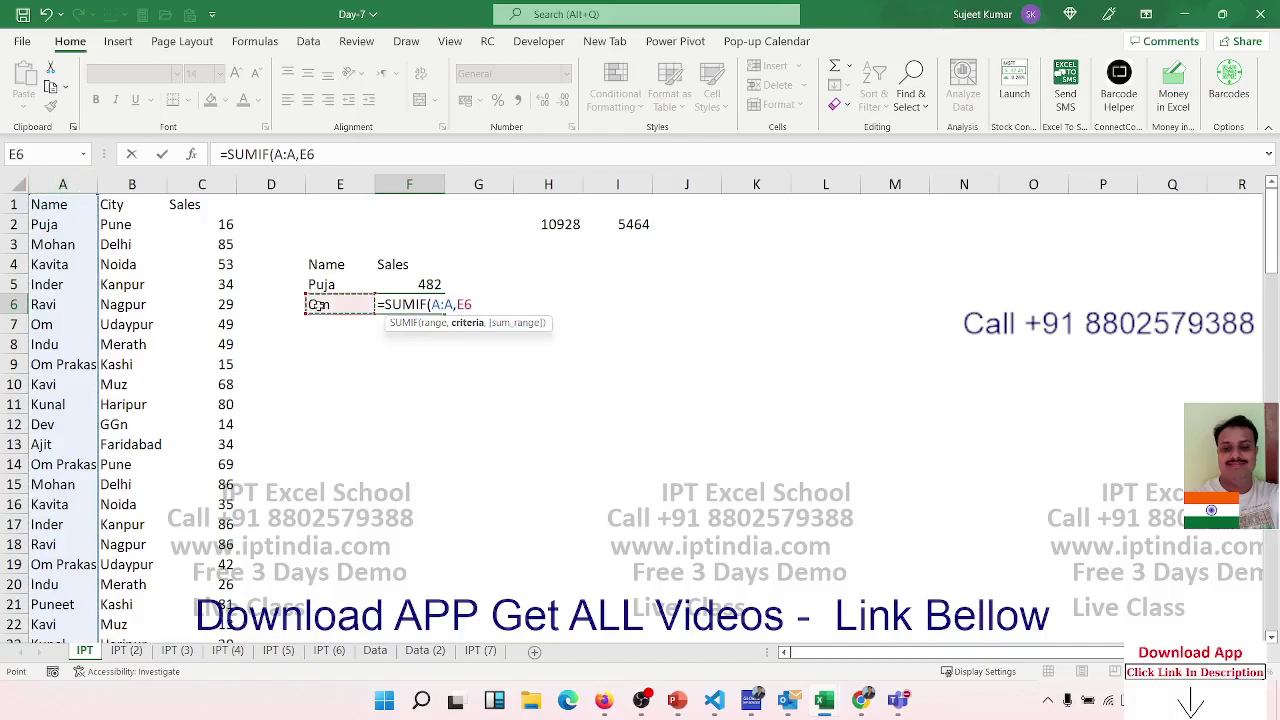
pyautogui.write(',')
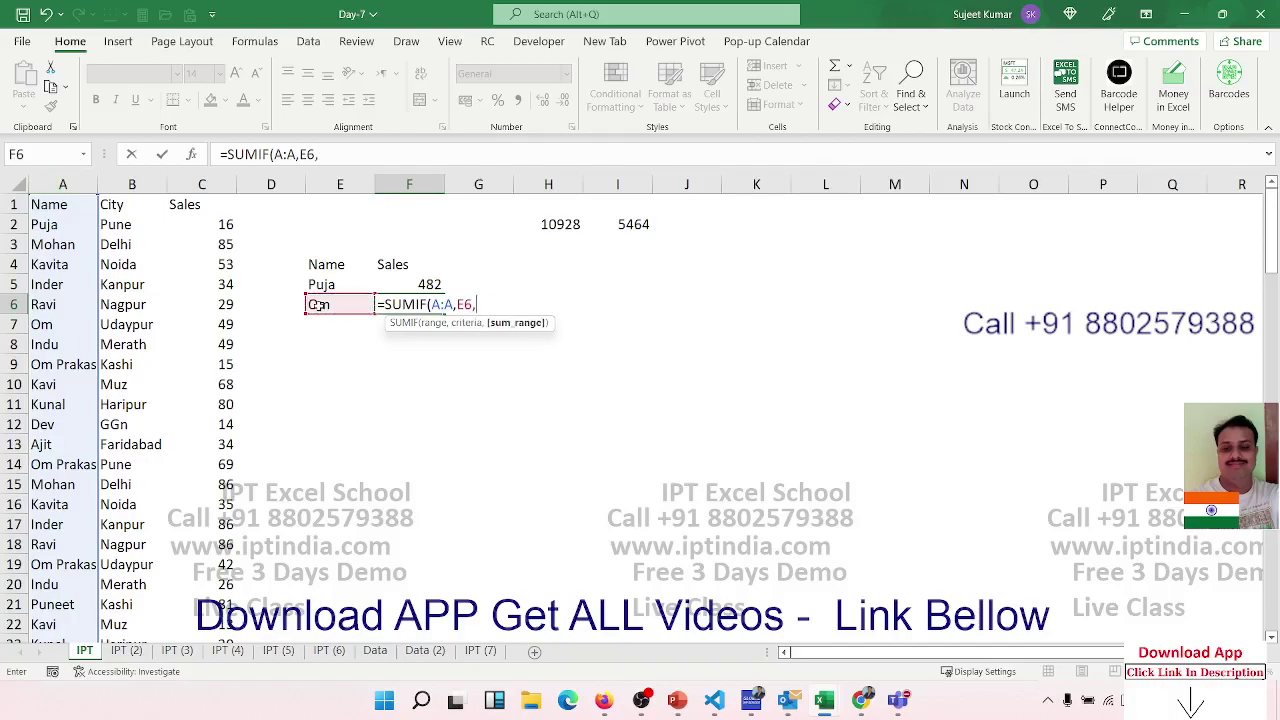
pyautogui.click(220, 186)
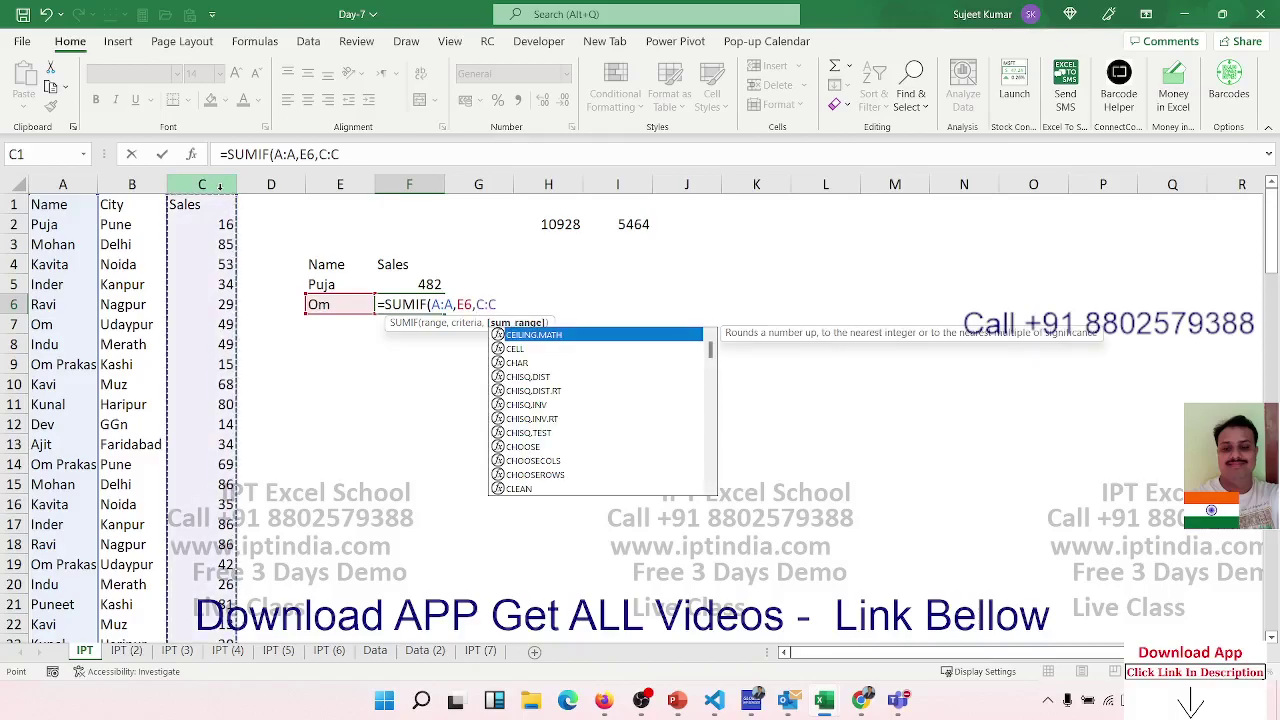
pyautogui.press('Return')
pyautogui.press('Up')
pyautogui.press('Right')
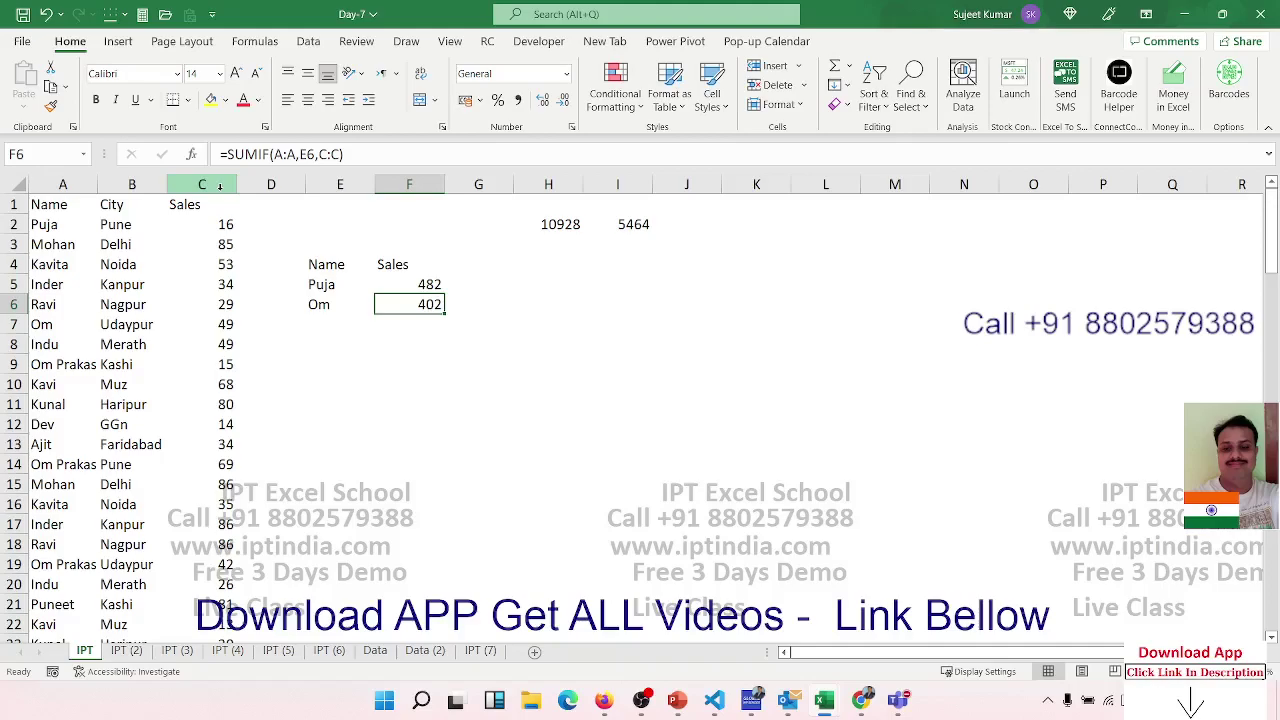
pyautogui.press('Return')
pyautogui.press('Left')
pyautogui.press('Left')
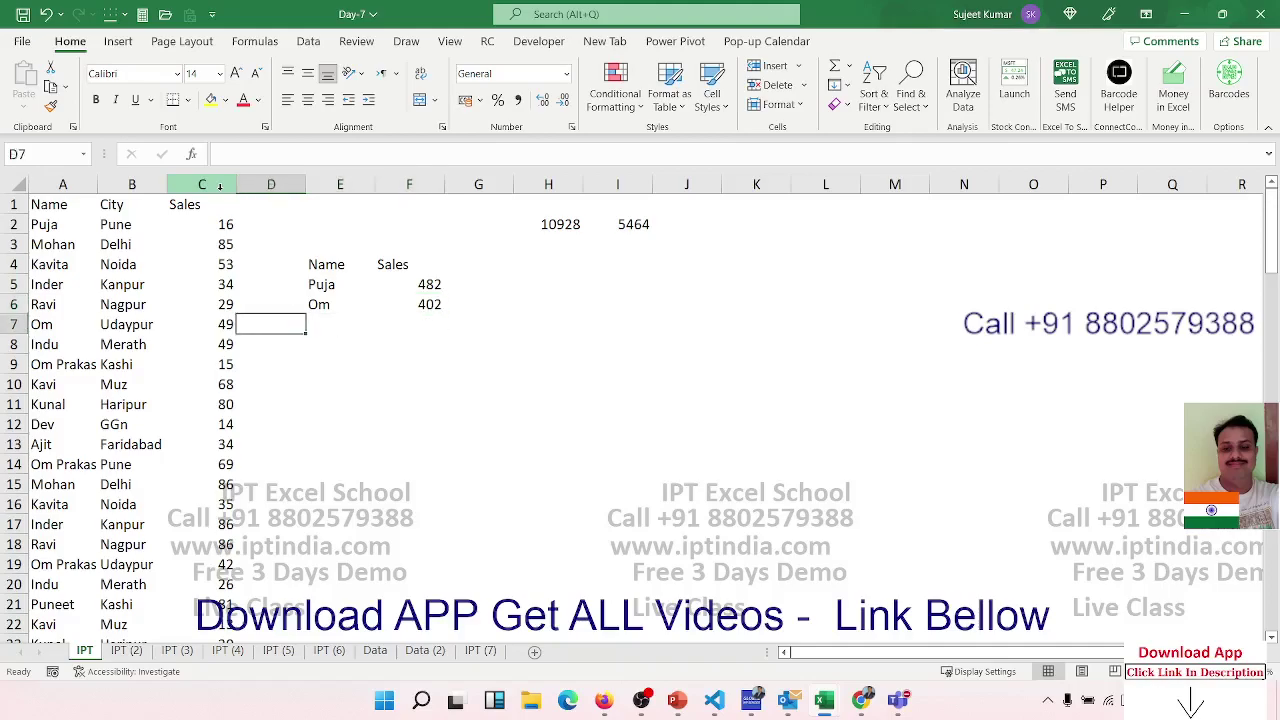
# Enter the criterion >50 in E8.
pyautogui.press('Right')
pyautogui.press('Down')
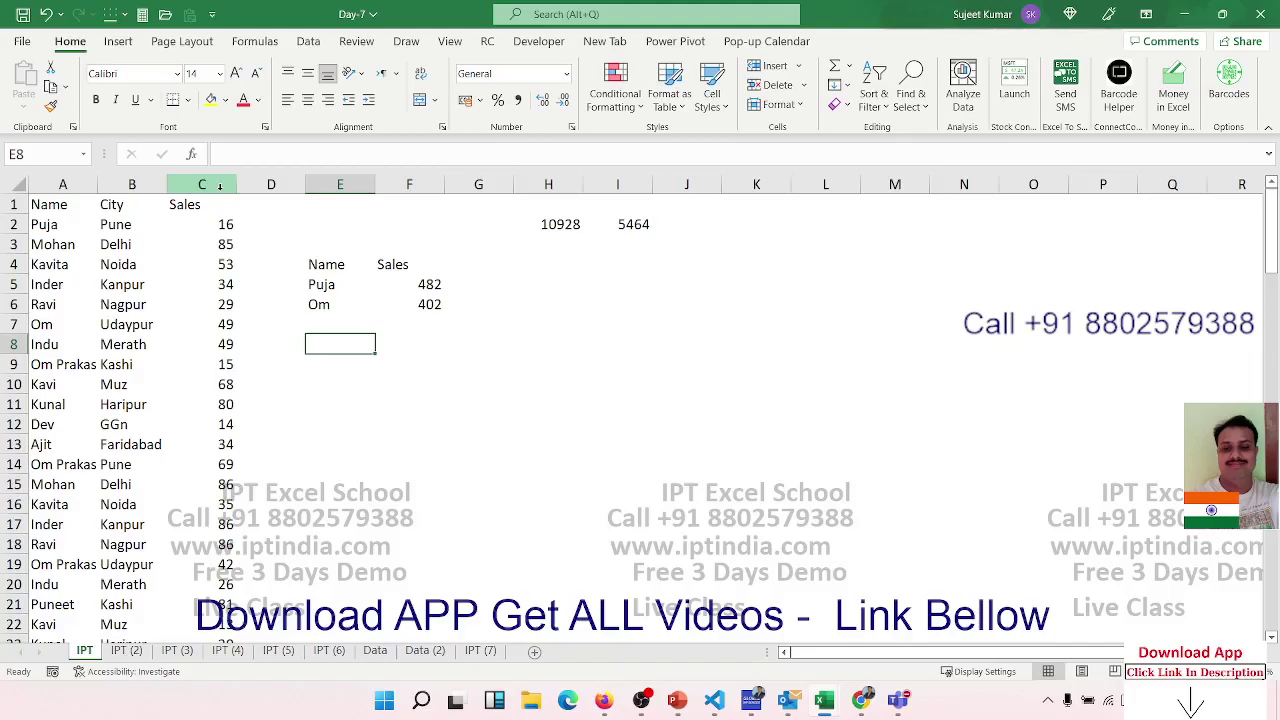
pyautogui.write('>50')
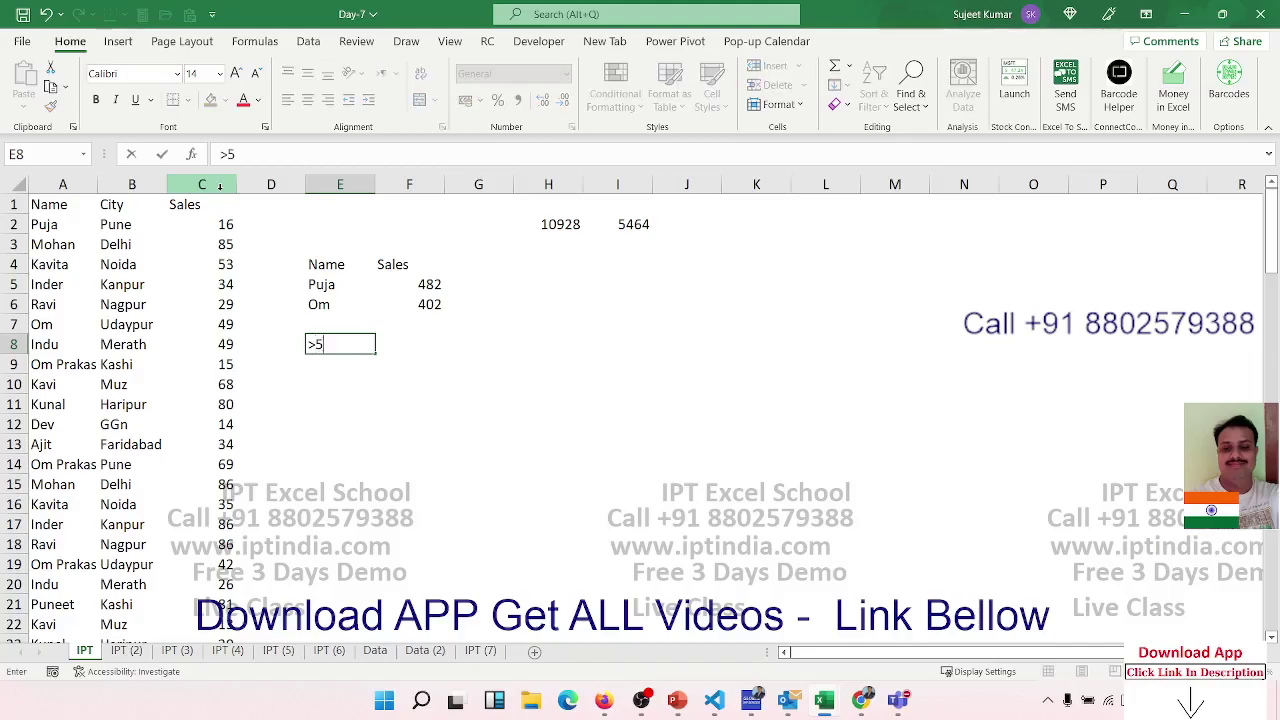
pyautogui.press('Tab')
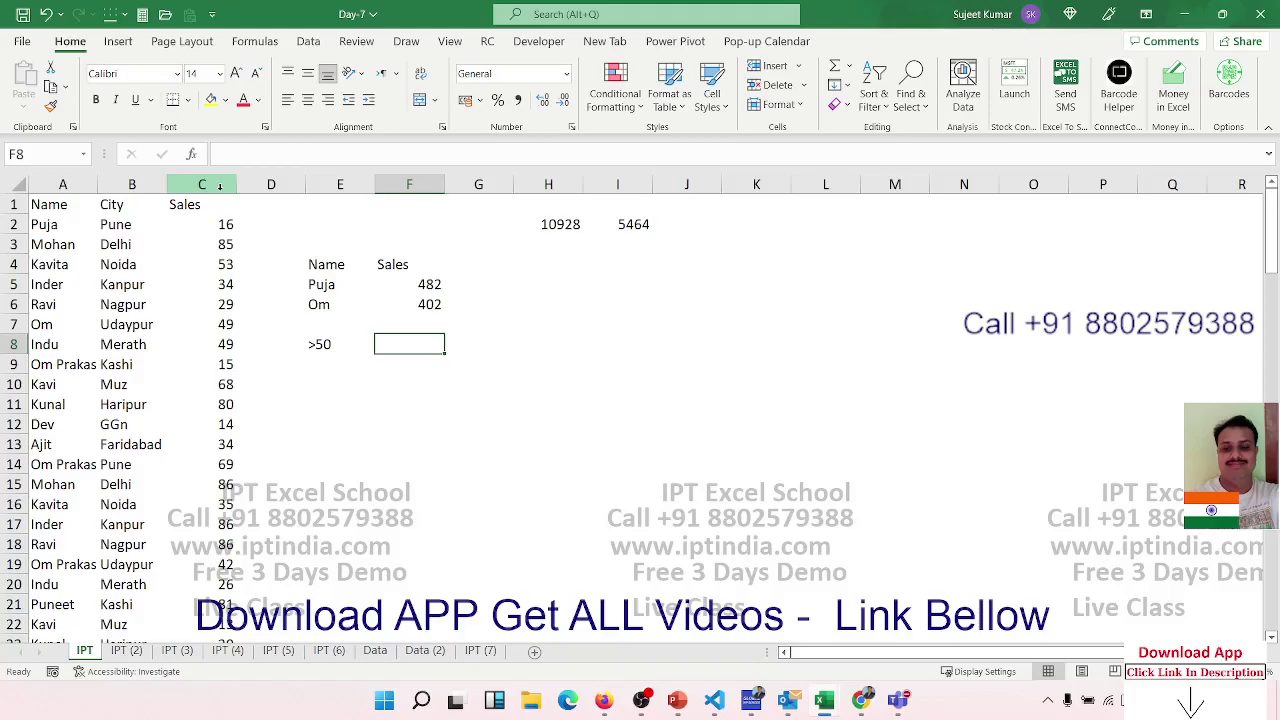
# In F8 enter =SUMIF(C:C,E8), totalling Sales above 50 as 9308.
pyautogui.write('=sum')
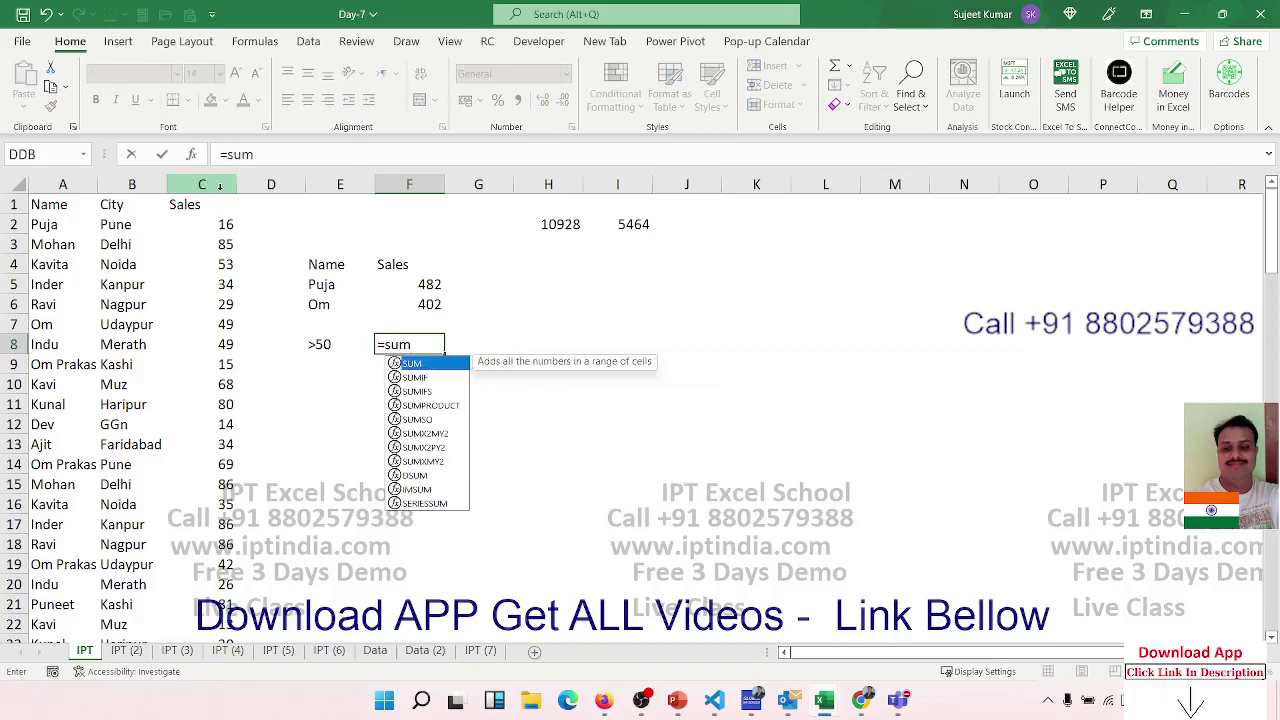
pyautogui.press('Down')
pyautogui.press('Tab')
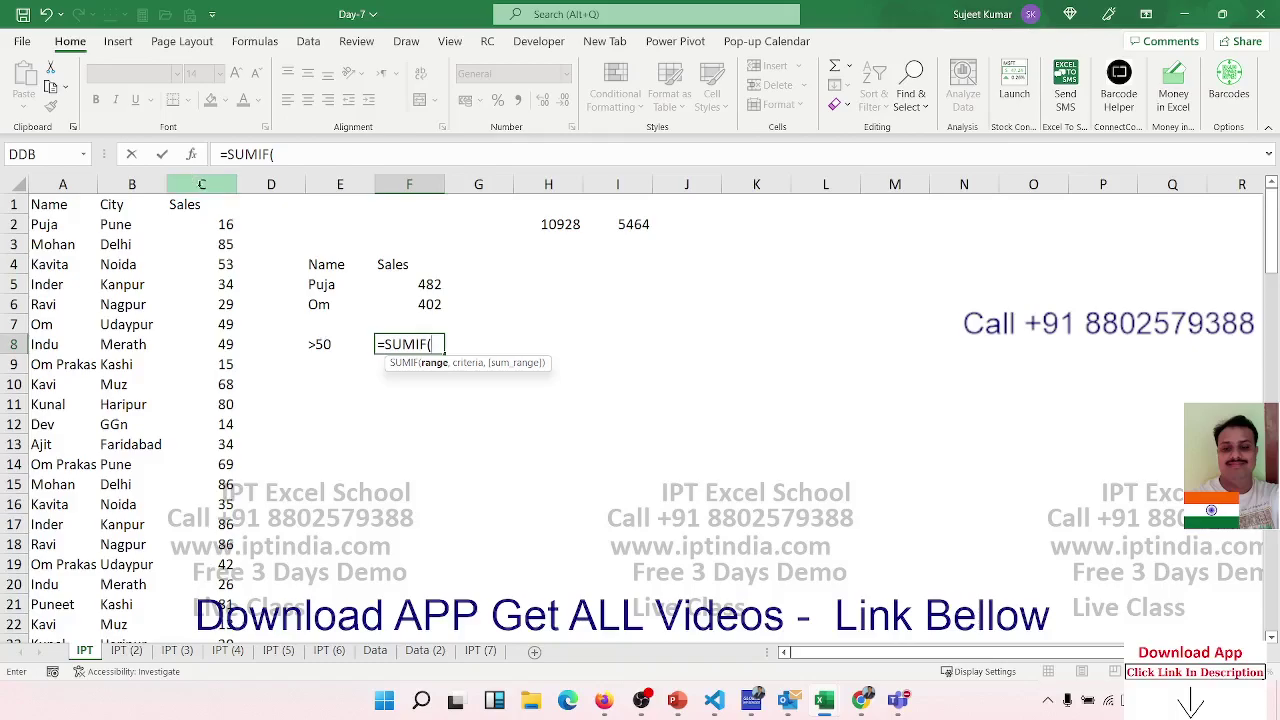
pyautogui.click(201, 184)
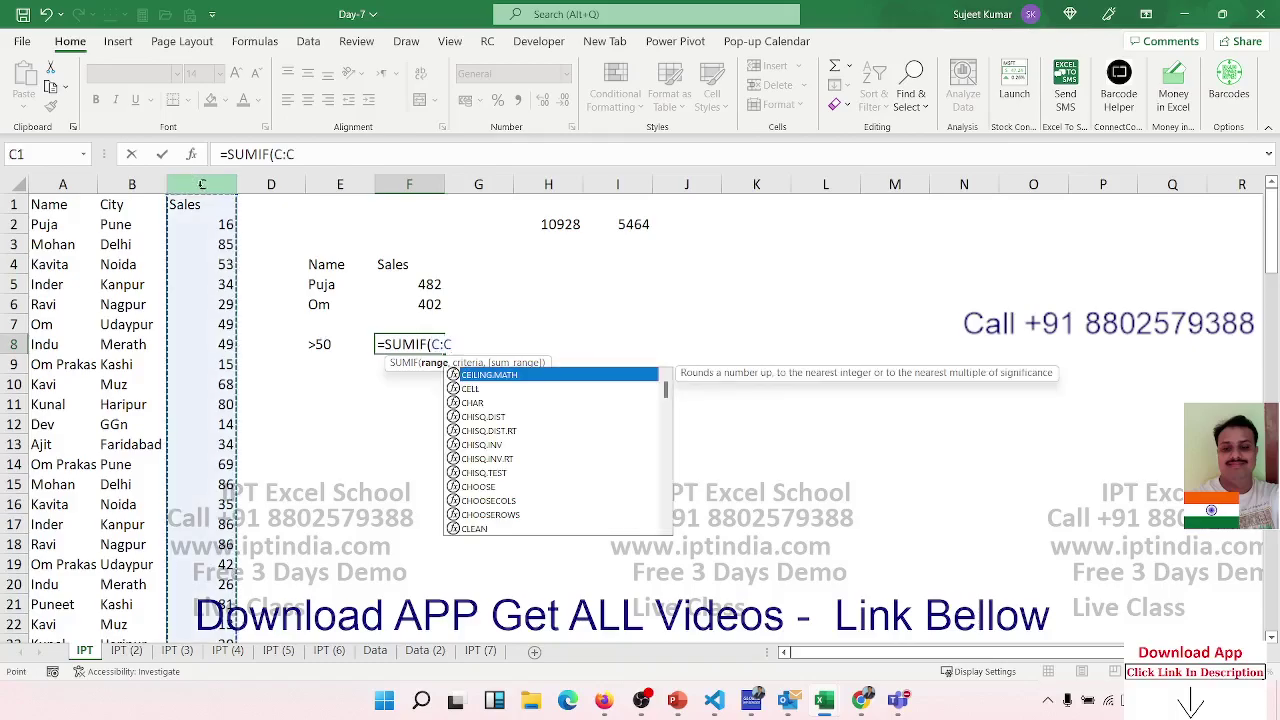
pyautogui.write(',')
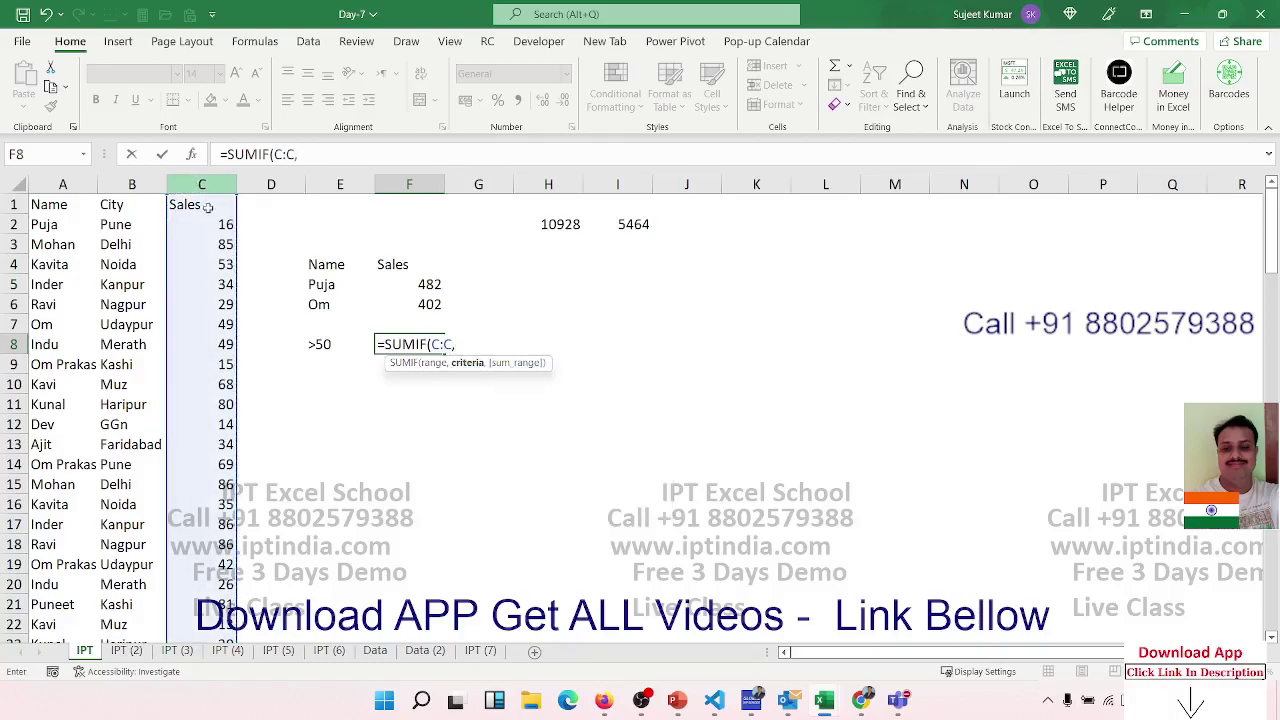
pyautogui.click(340, 347)
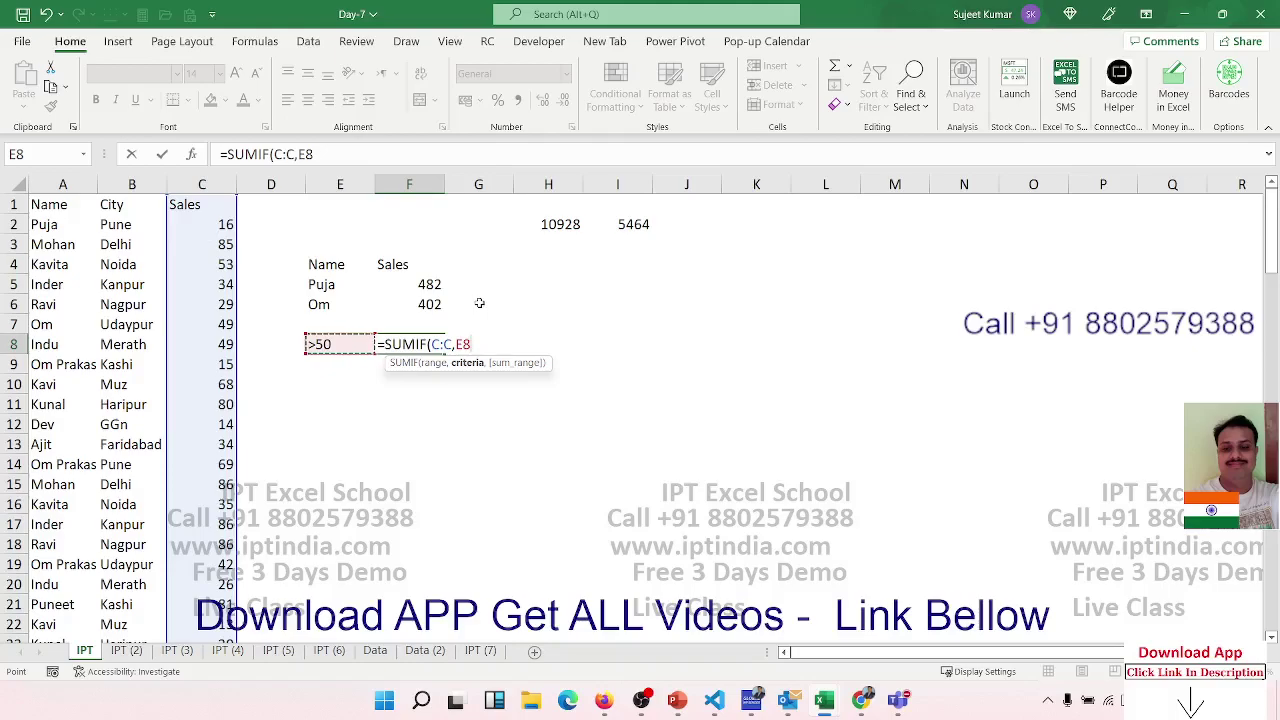
pyautogui.press('Return')
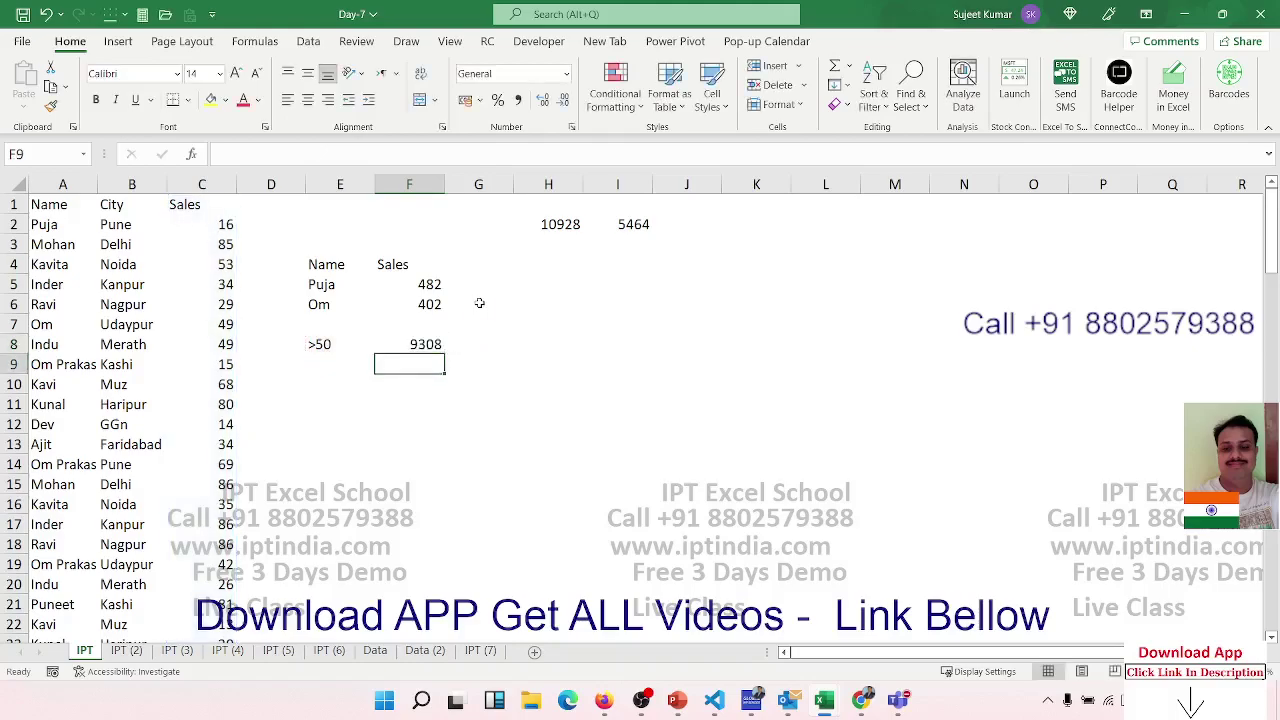
pyautogui.press('Up')
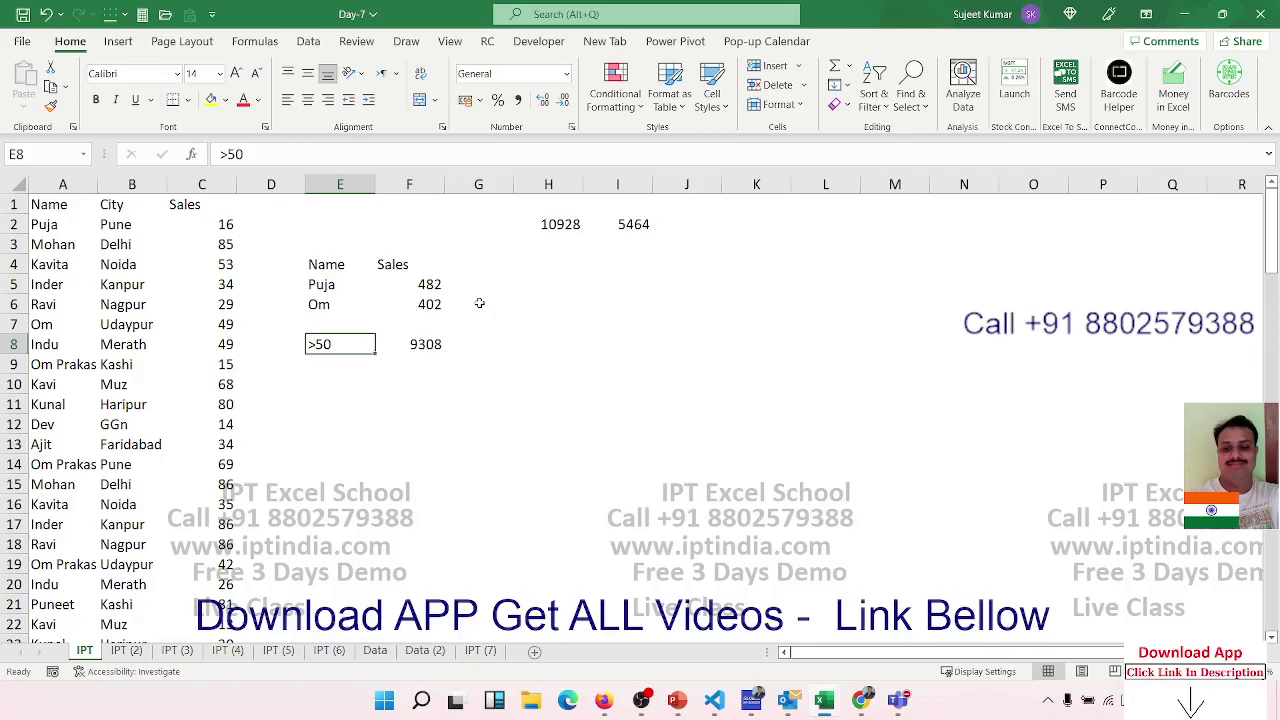
# Enter the thresholds 60 and 70 in E9 and E10.
pyautogui.press('Return')
pyautogui.write('6')
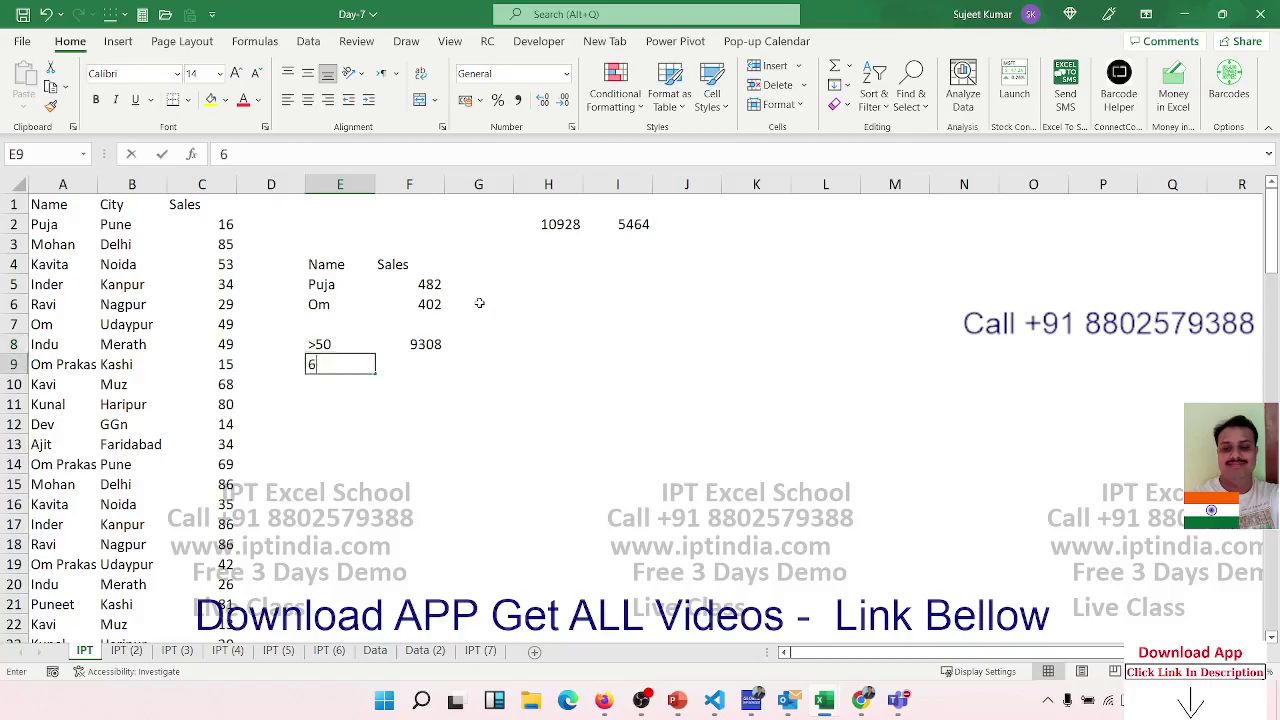
pyautogui.write('0')
pyautogui.press('Return')
pyautogui.write('70')
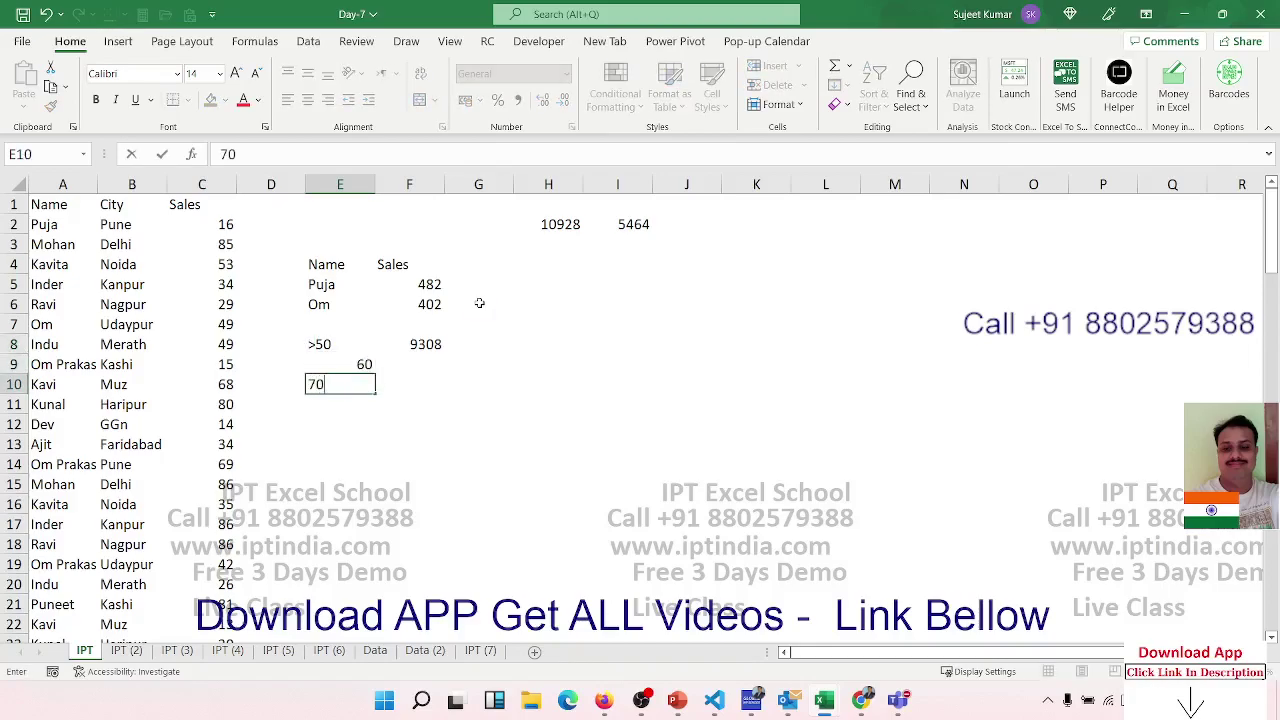
pyautogui.press('Tab')
pyautogui.press('Left')
pyautogui.press('Up')
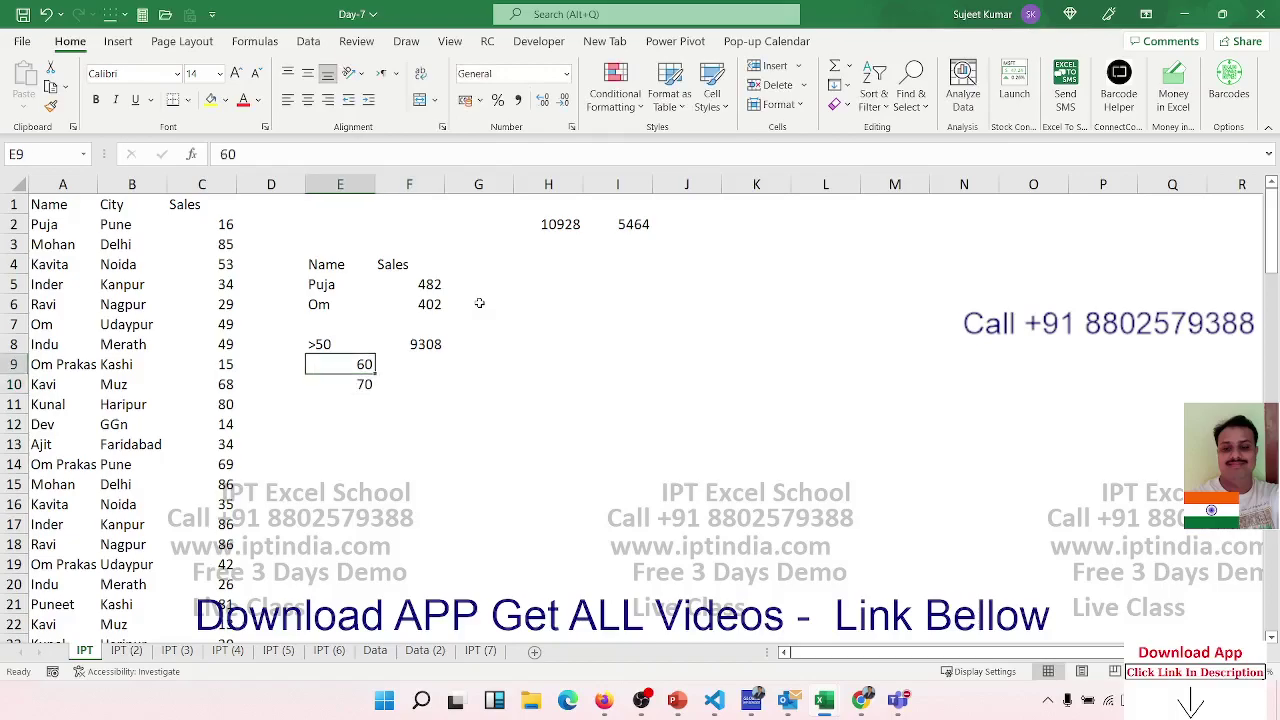
# In F9 enter =SUMIF(C:C,">"&E9) to total Sales above 60.
pyautogui.press('Right')
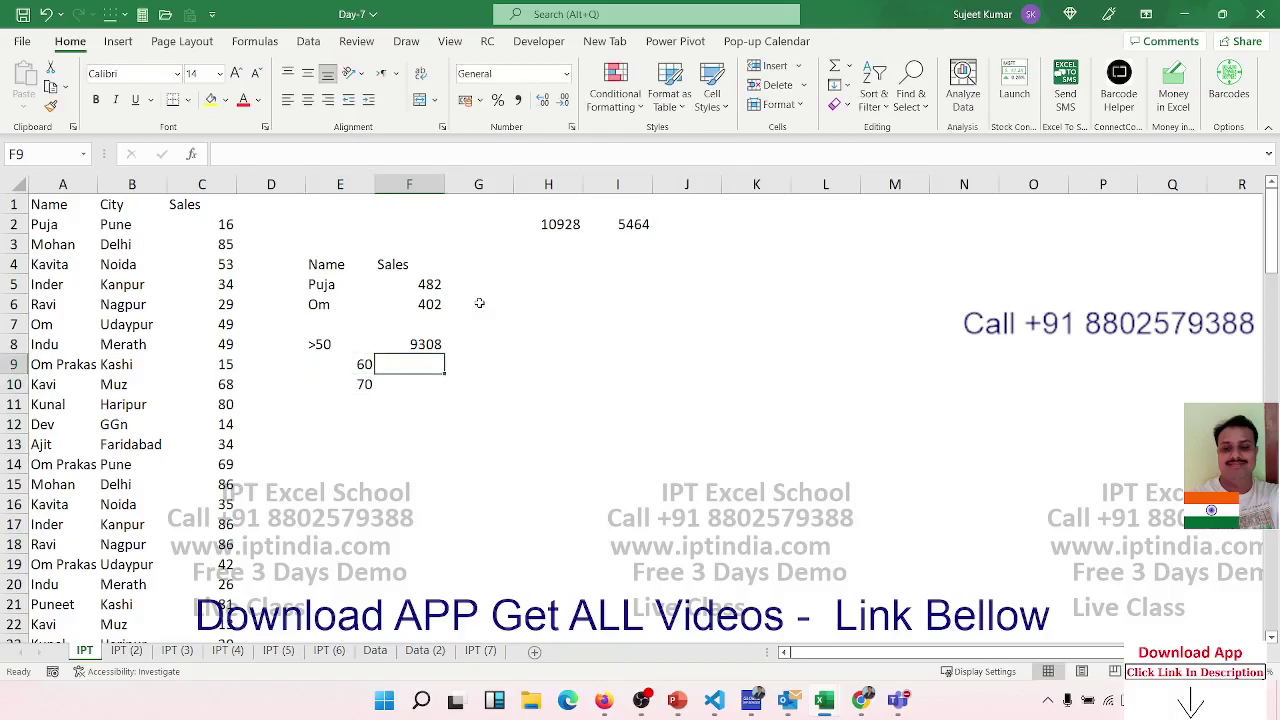
pyautogui.write('=su')
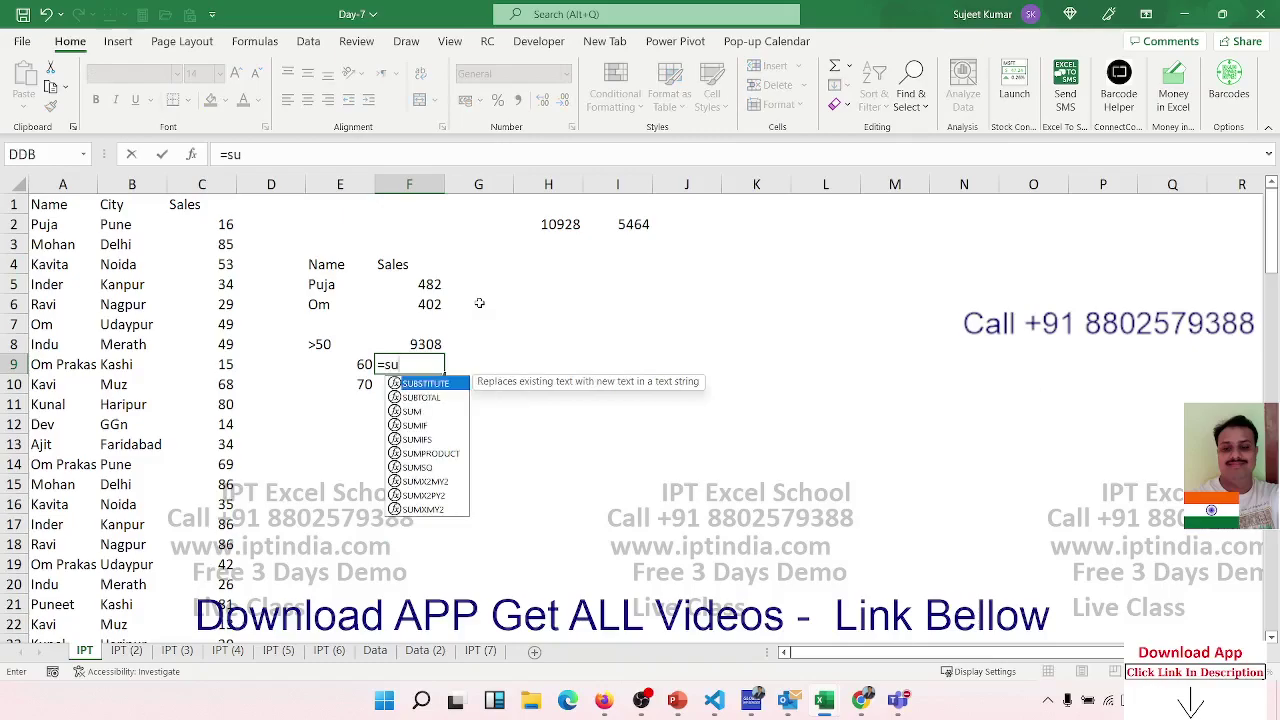
pyautogui.press('Tab')
pyautogui.press('BackSpace')
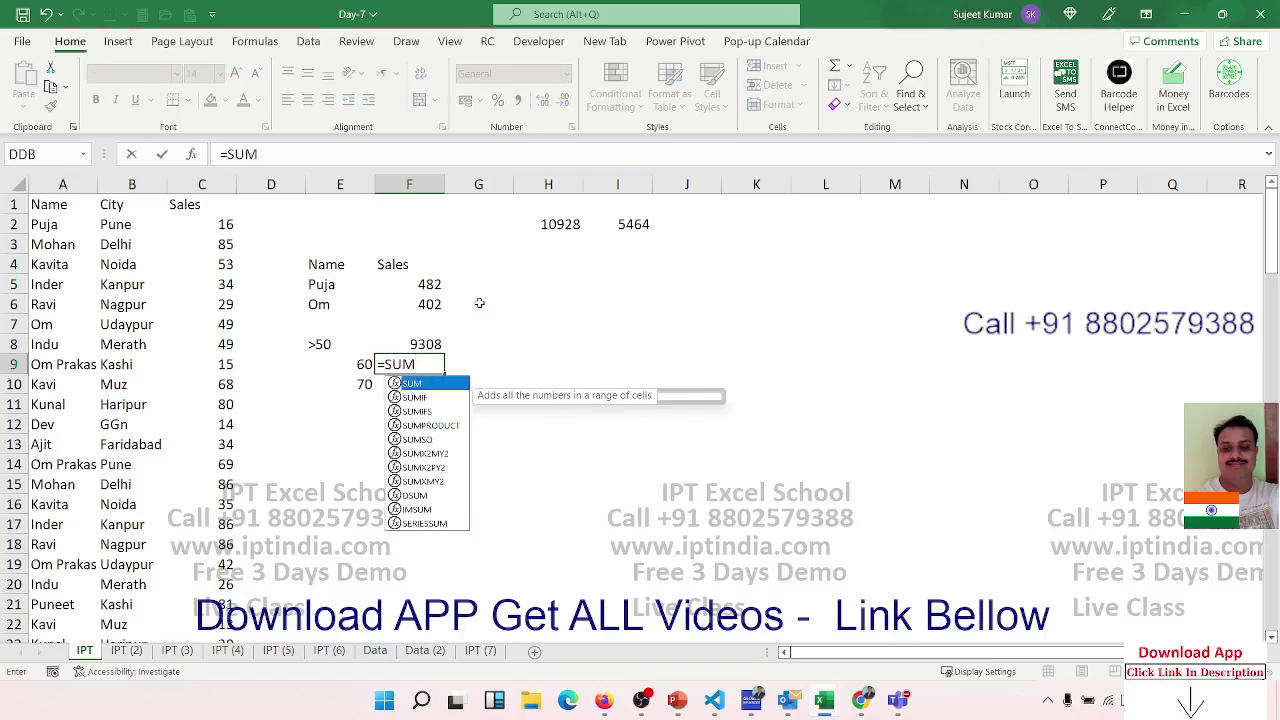
pyautogui.press('Down')
pyautogui.press('Tab')
pyautogui.press('Left')
pyautogui.press('Left')
pyautogui.press('Left')
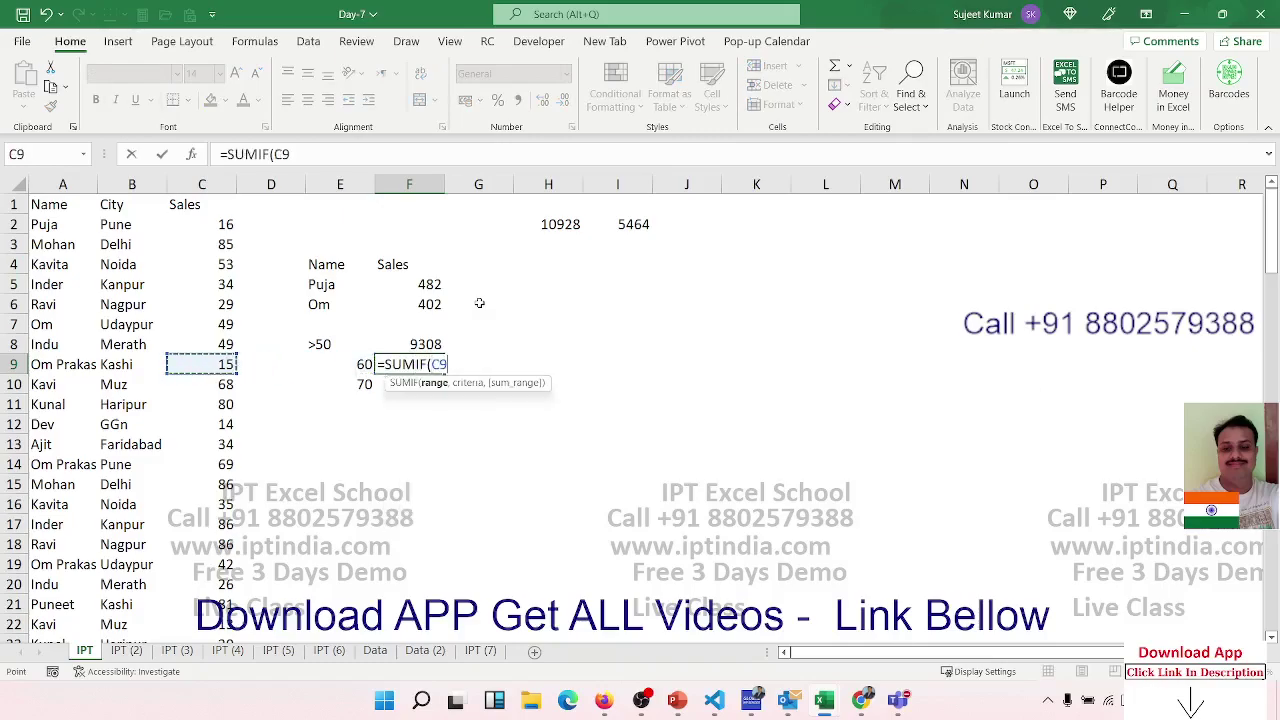
pyautogui.hotkey('ctrl', 'space')
pyautogui.write(',')
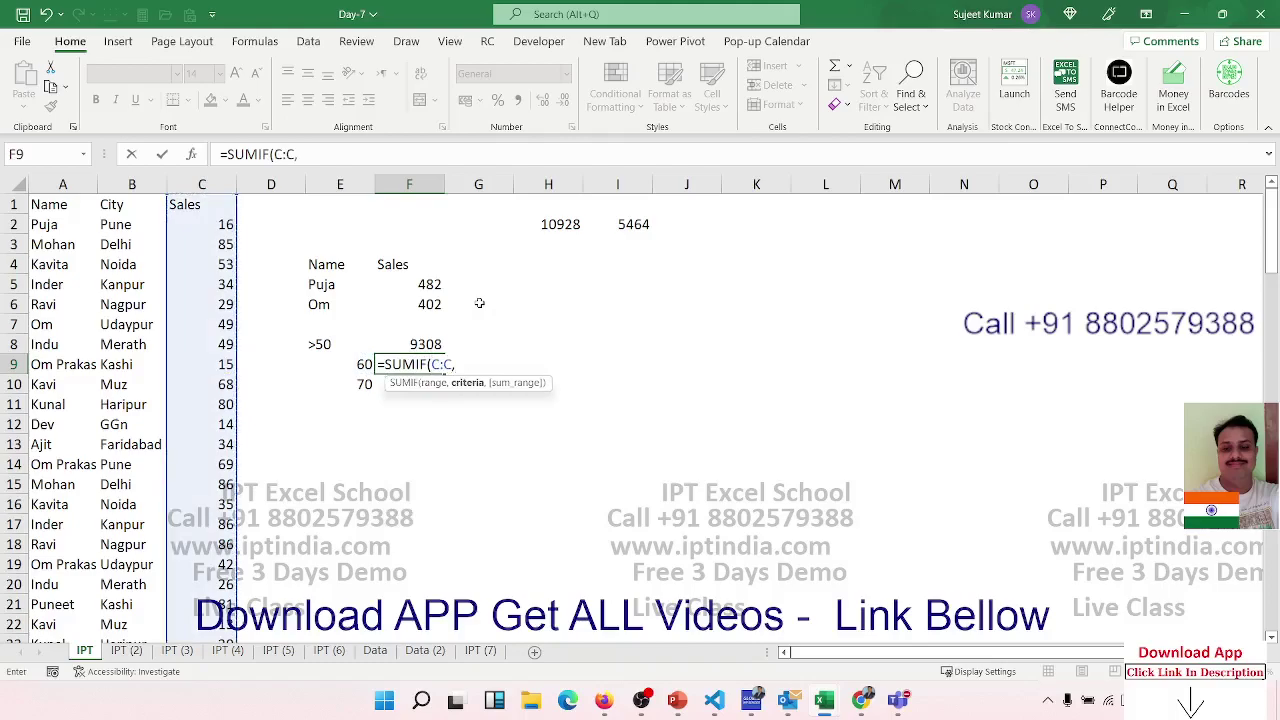
pyautogui.write('">')
pyautogui.write('"')
pyautogui.write('&')
pyautogui.click(354, 362)
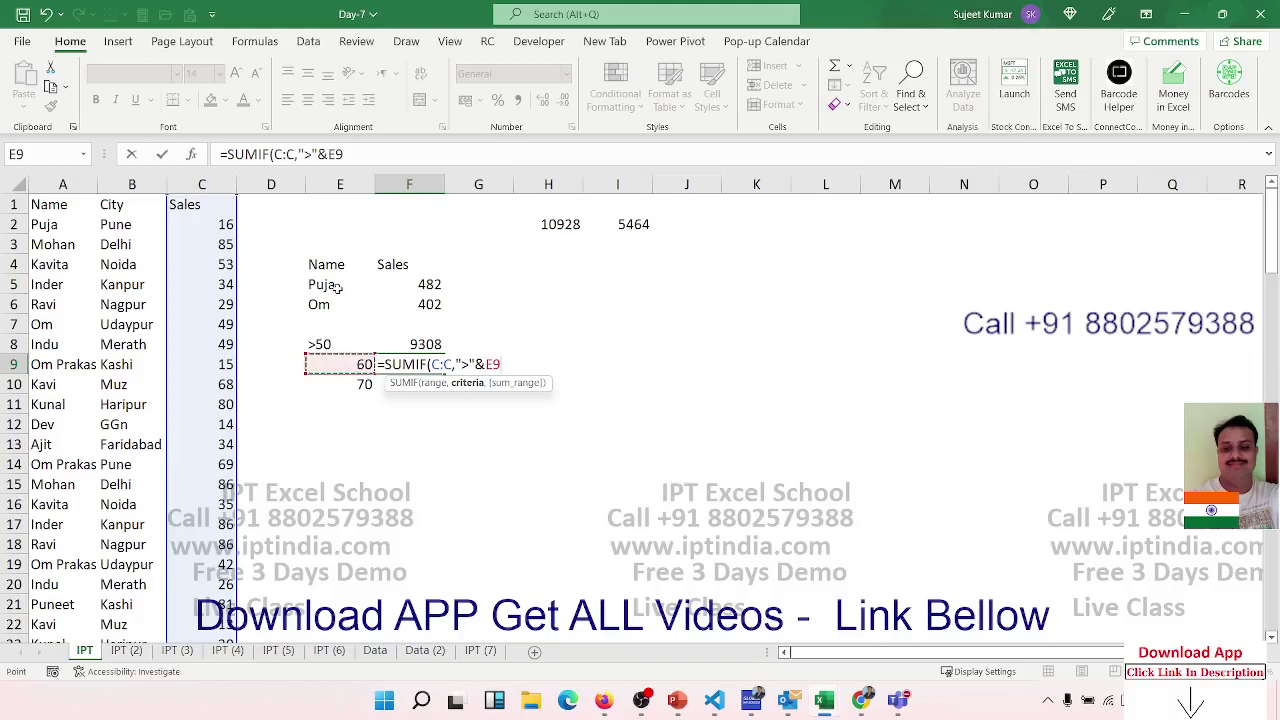
pyautogui.press('Return')
# Fill the F9 formula down to F10, giving 8703 and 7321.
pyautogui.click(394, 354)
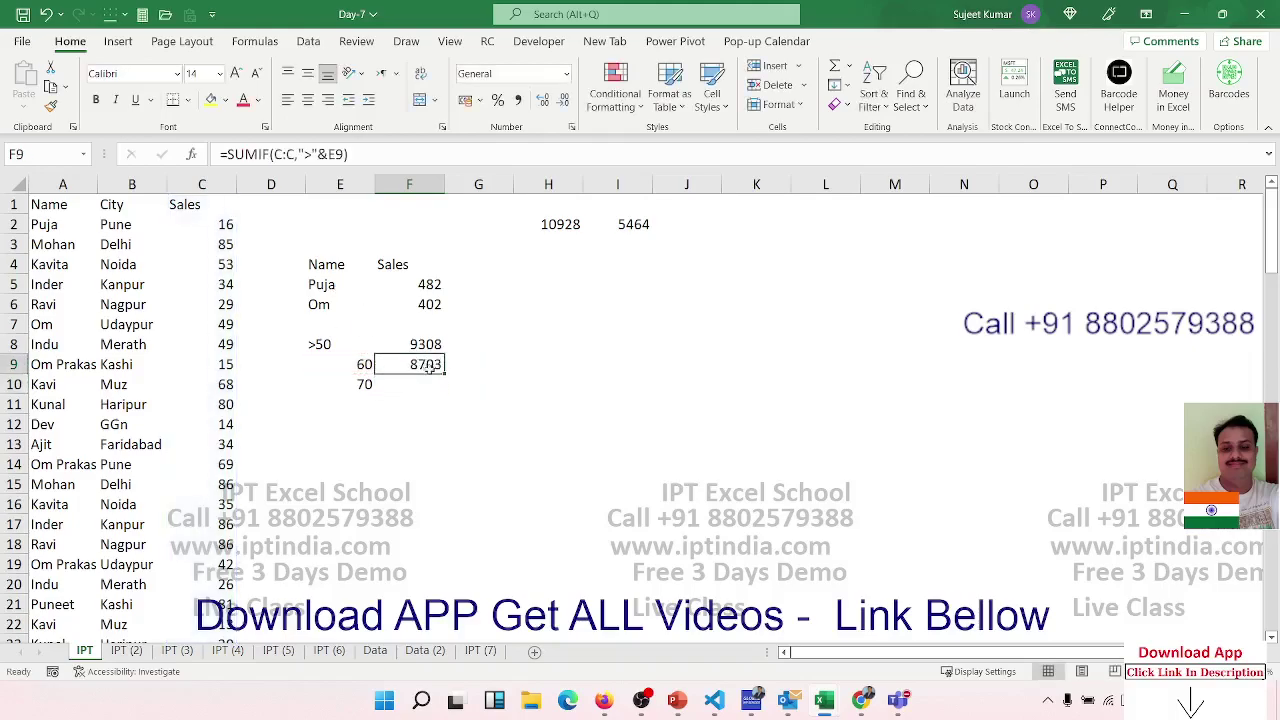
pyautogui.moveTo(444, 374); pyautogui.dragTo(445, 389)
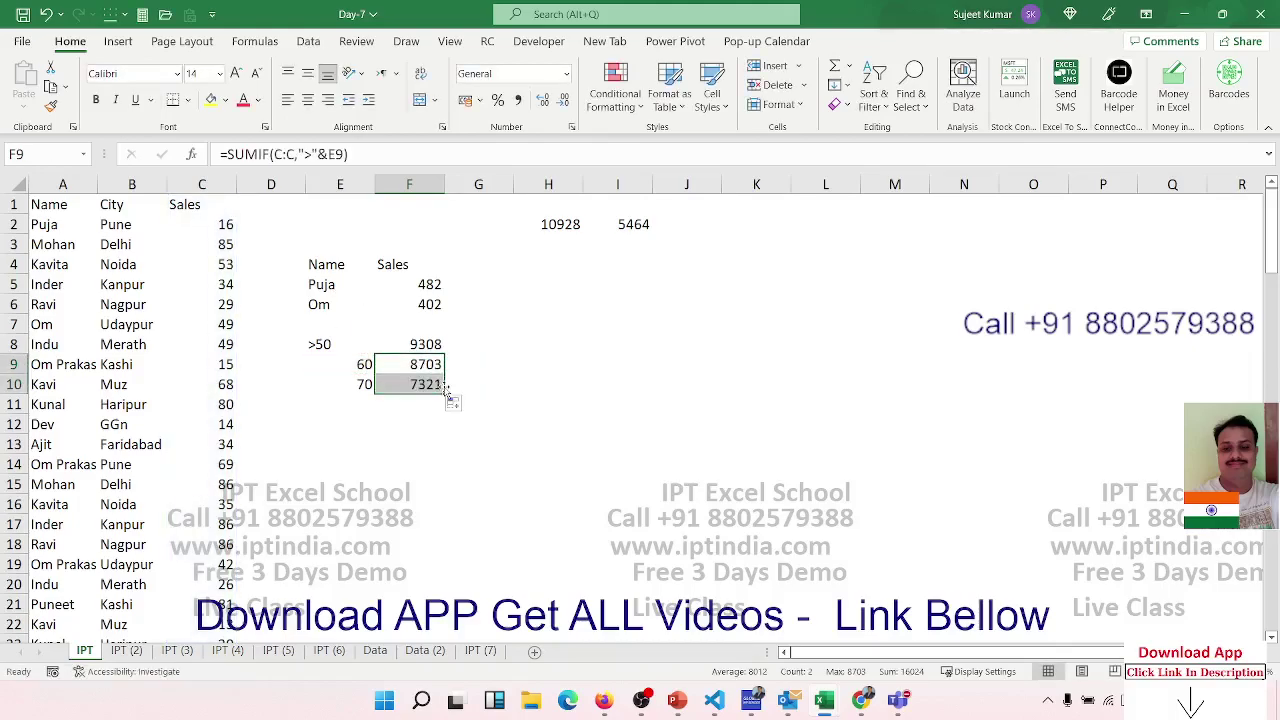
pyautogui.click(310, 366)
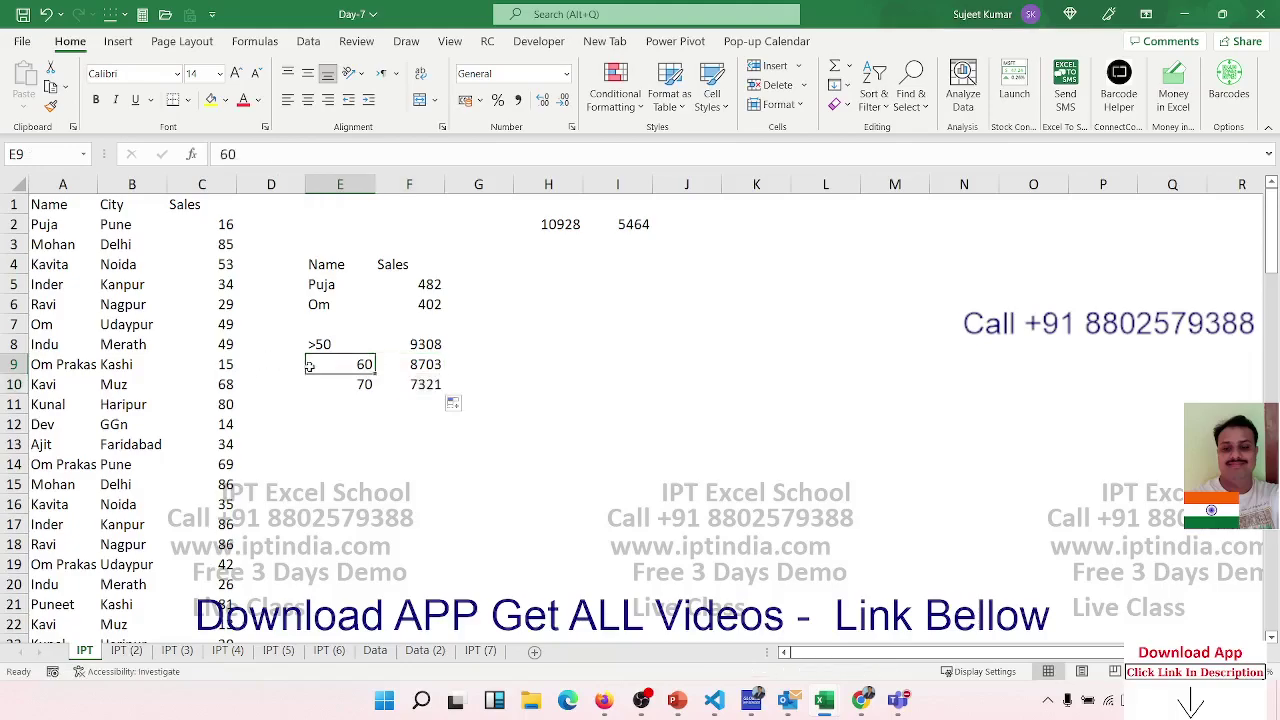
# List the operators >, <, >=, <= and <> in E11:E15.
pyautogui.press('Down')
pyautogui.press('Down')
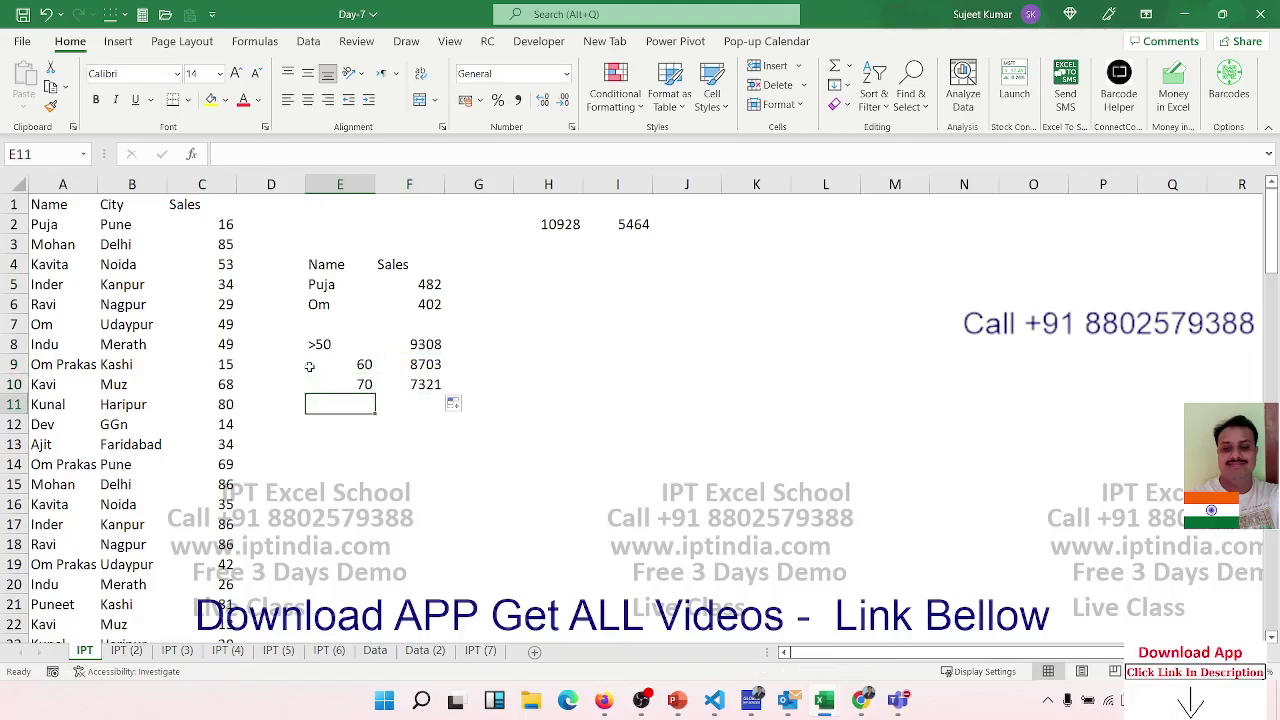
pyautogui.write('>')
pyautogui.press('Return')
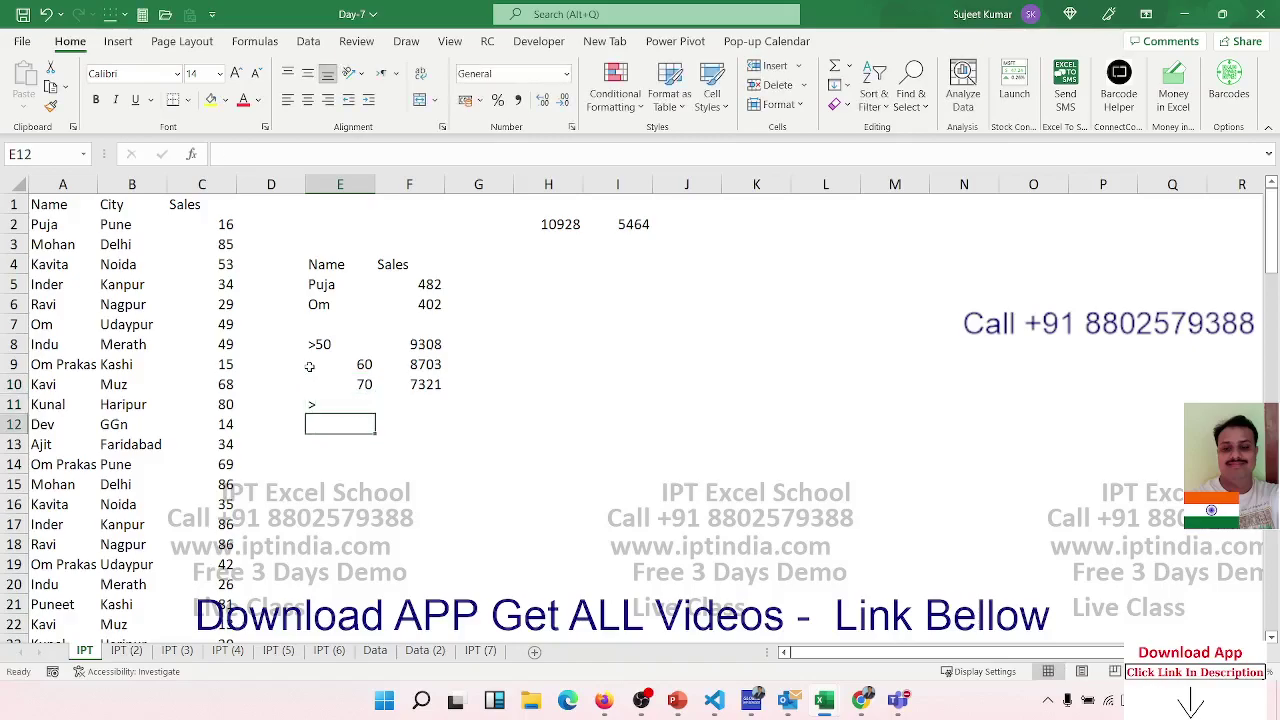
pyautogui.write('<')
pyautogui.press('Return')
pyautogui.write('>=')
pyautogui.press('Return')
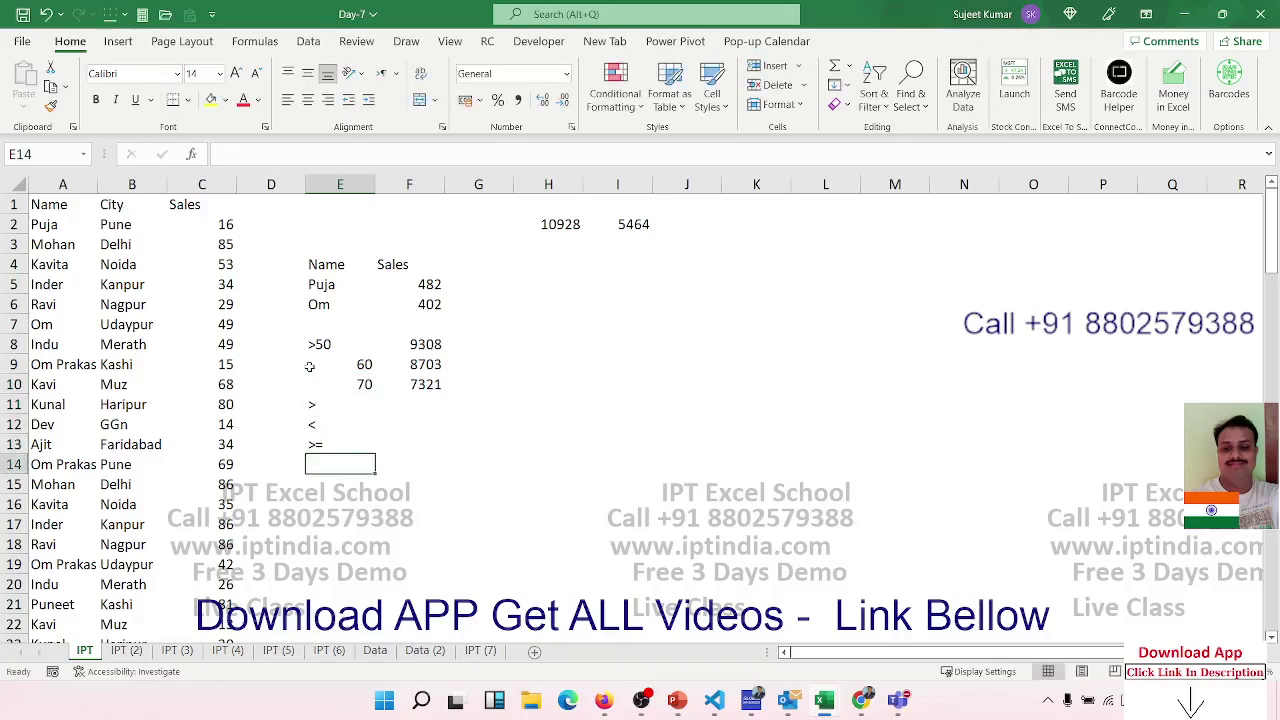
pyautogui.write('<=')
pyautogui.press('Return')
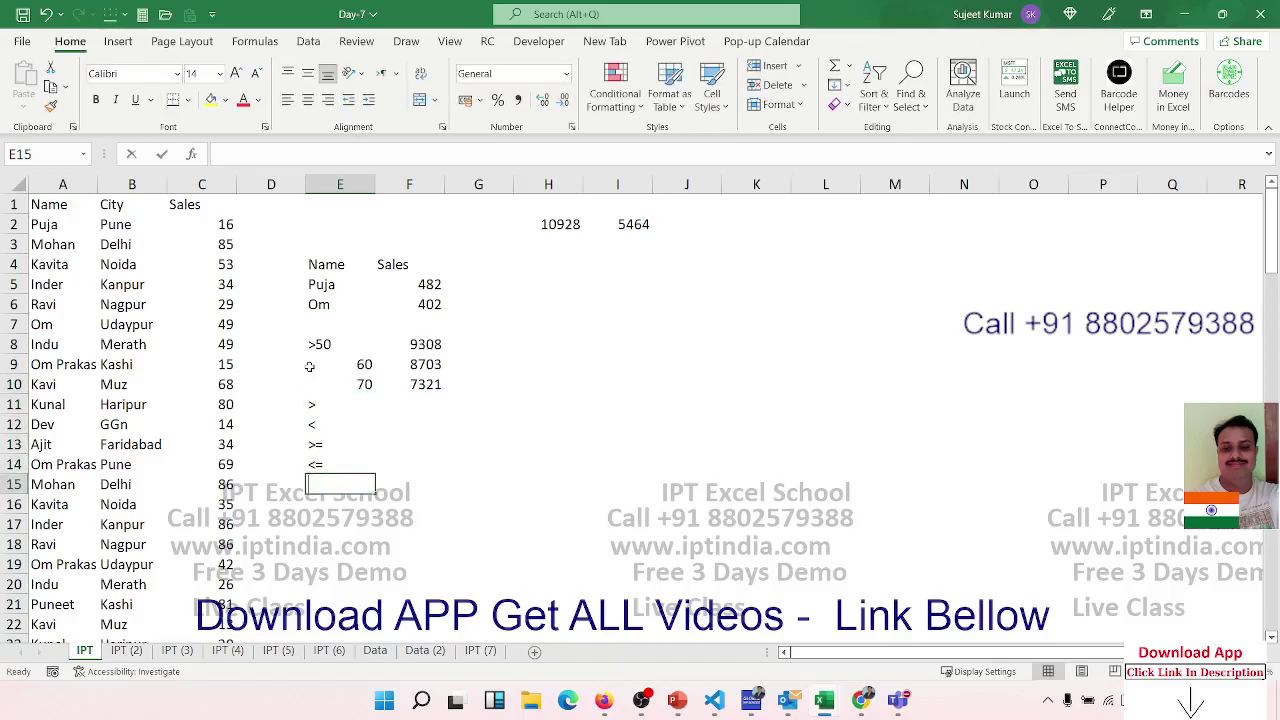
pyautogui.write('<>')
pyautogui.press('Return')
# Move the five operators over to G7:G11.
pyautogui.press('Up')
pyautogui.press('Up')
pyautogui.press('Up')
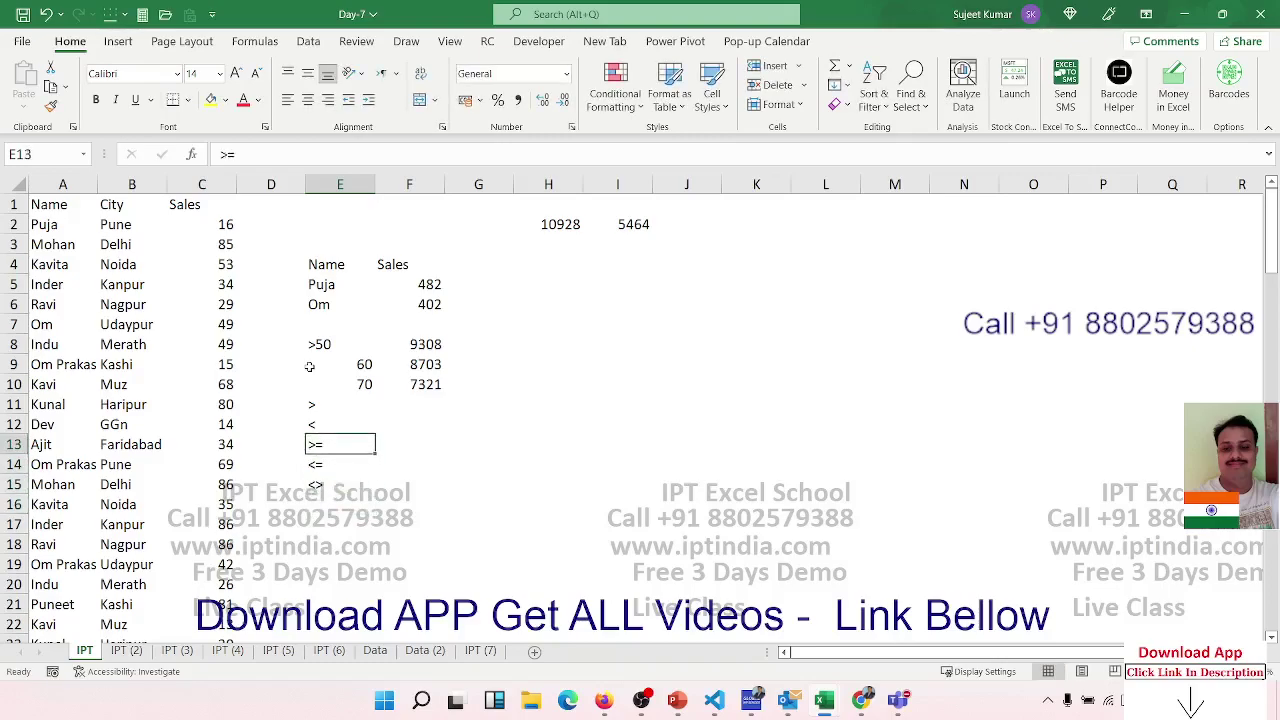
pyautogui.press('Up')
pyautogui.press('Up')
pyautogui.hotkey('ctrl', 'shift', 'Down')
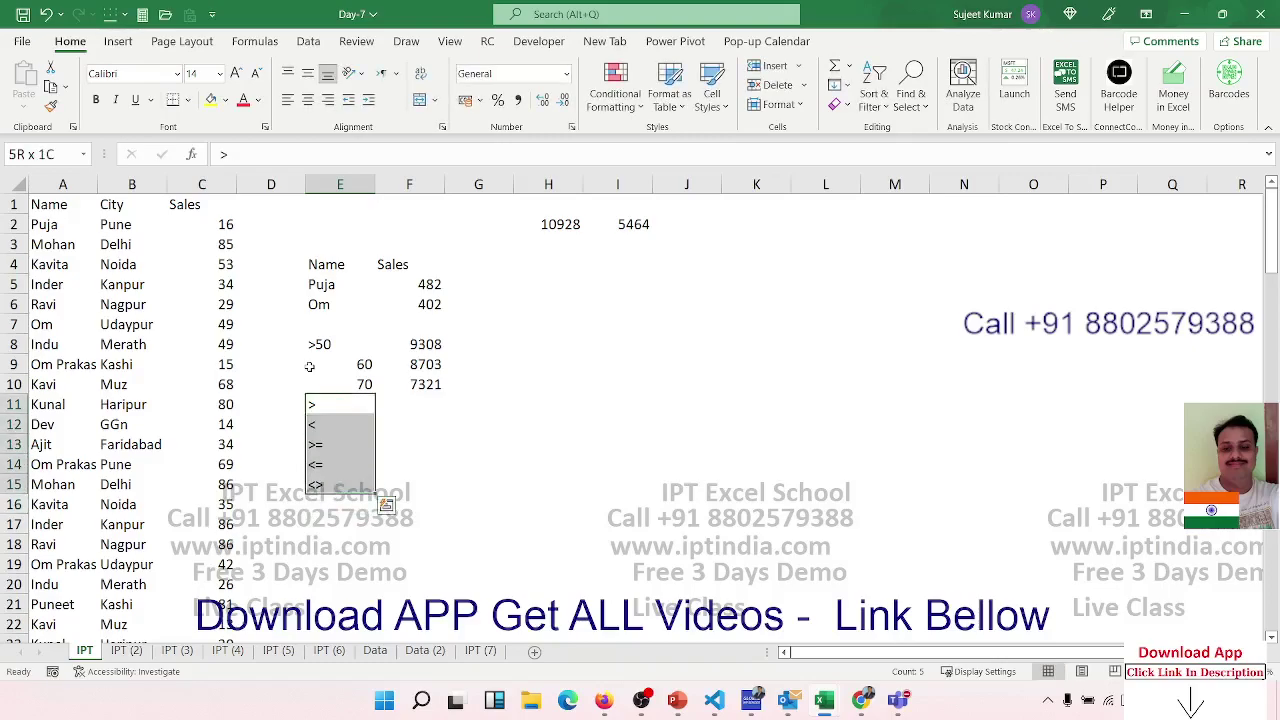
pyautogui.hotkey('ctrl', 'c')
pyautogui.press('Up')
pyautogui.press('Up')
pyautogui.press('Up')
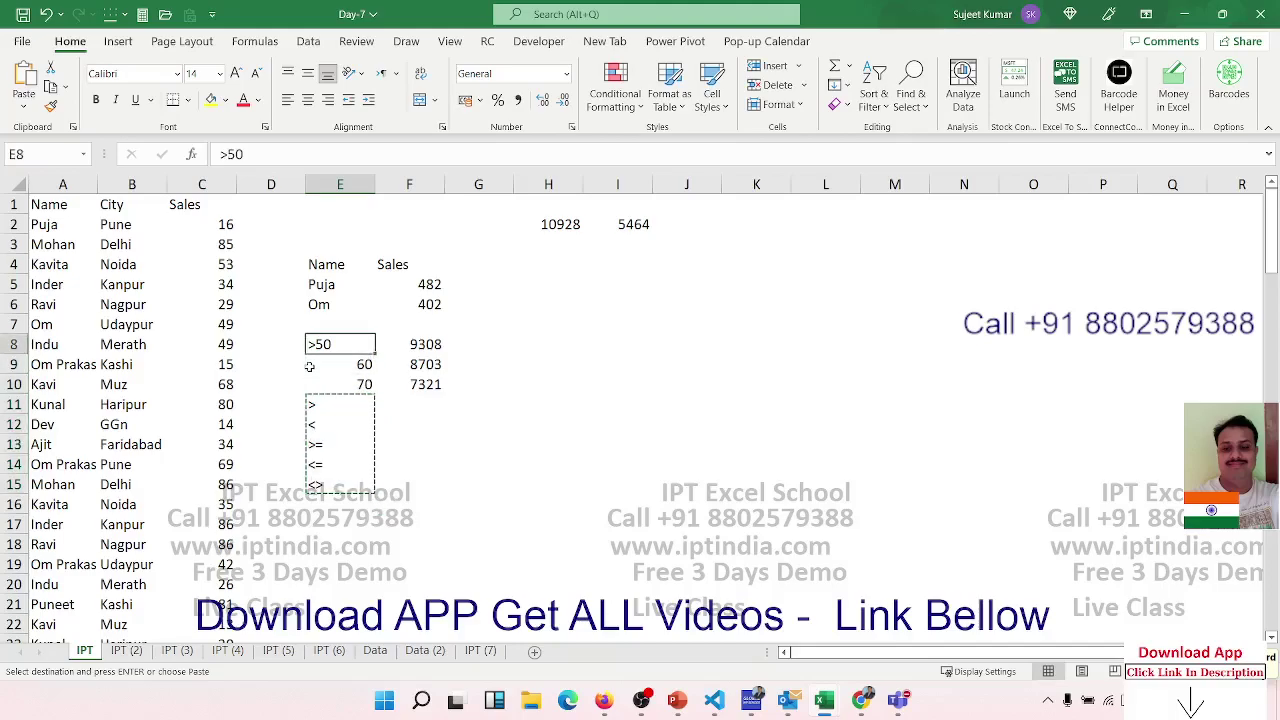
pyautogui.press('Up')
pyautogui.press('Right')
pyautogui.press('Right')
pyautogui.press('Up')
pyautogui.press('Down')
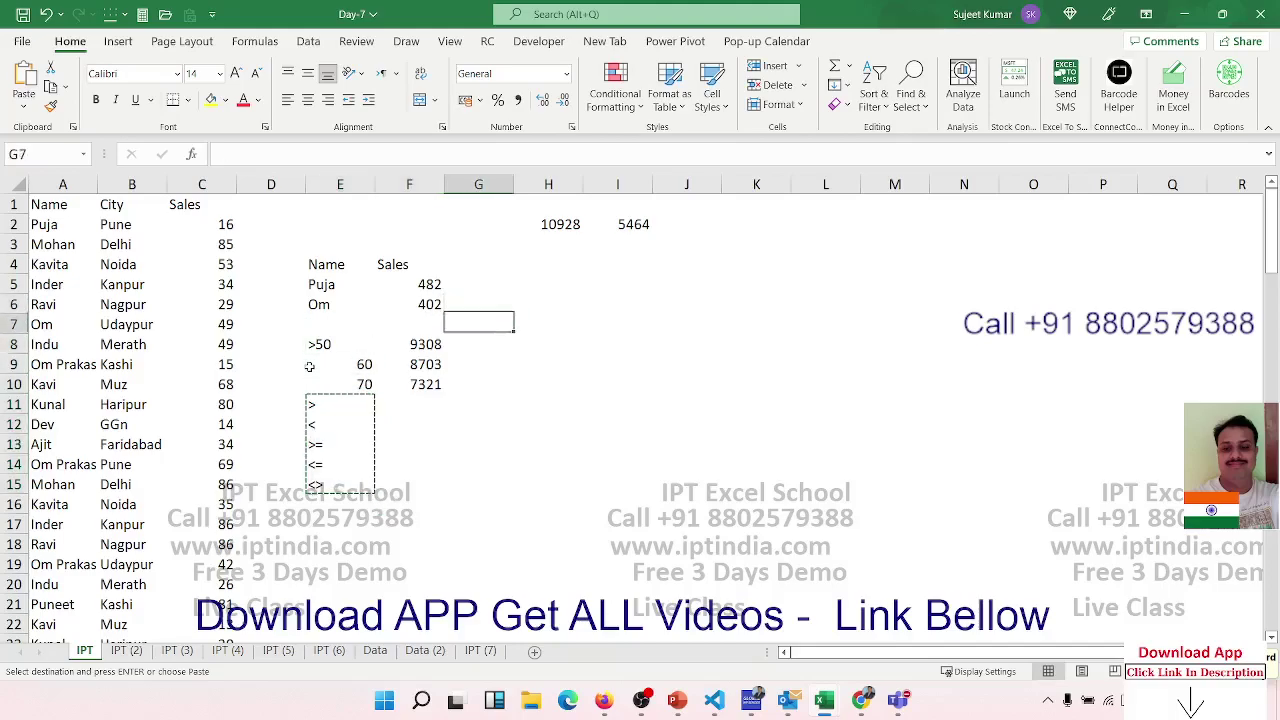
pyautogui.press('Down')
pyautogui.press('Up')
pyautogui.press('Return')
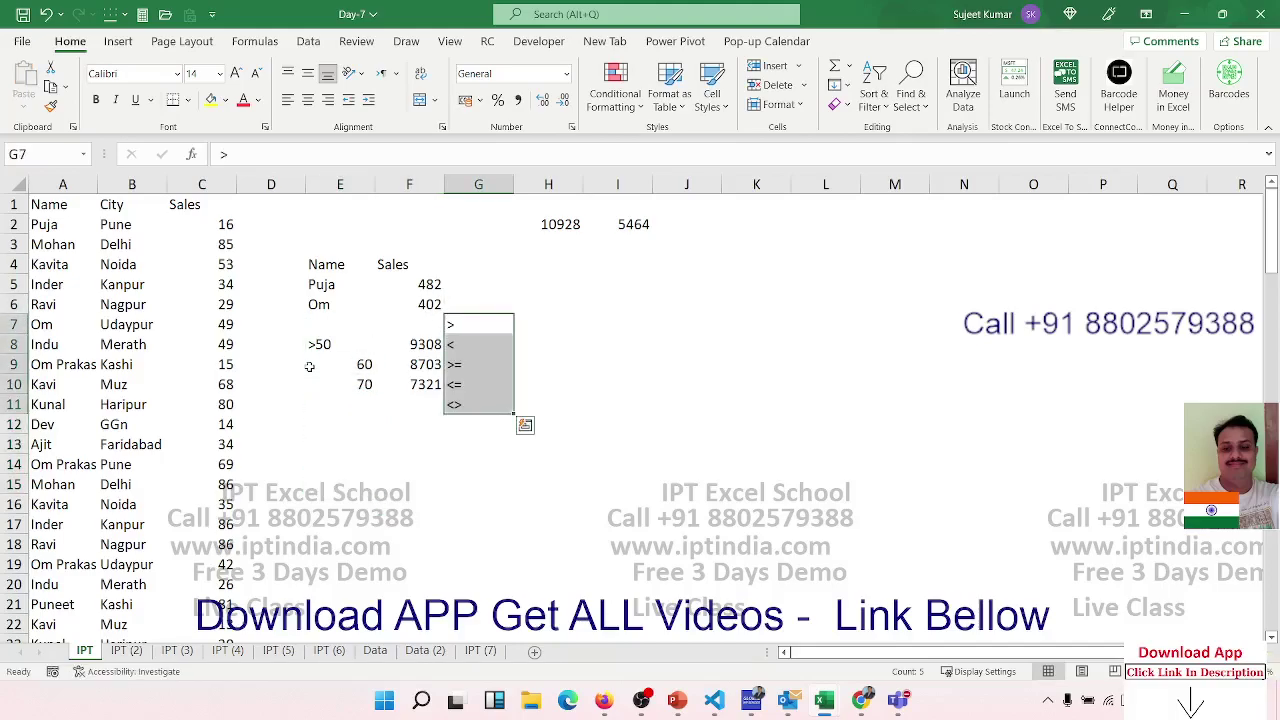
# Move back to the data table to review the Name and City columns.
pyautogui.press('Down')
pyautogui.press('Down')
pyautogui.press('Left')
pyautogui.press('Left')
pyautogui.press('Left')
pyautogui.press('Left')
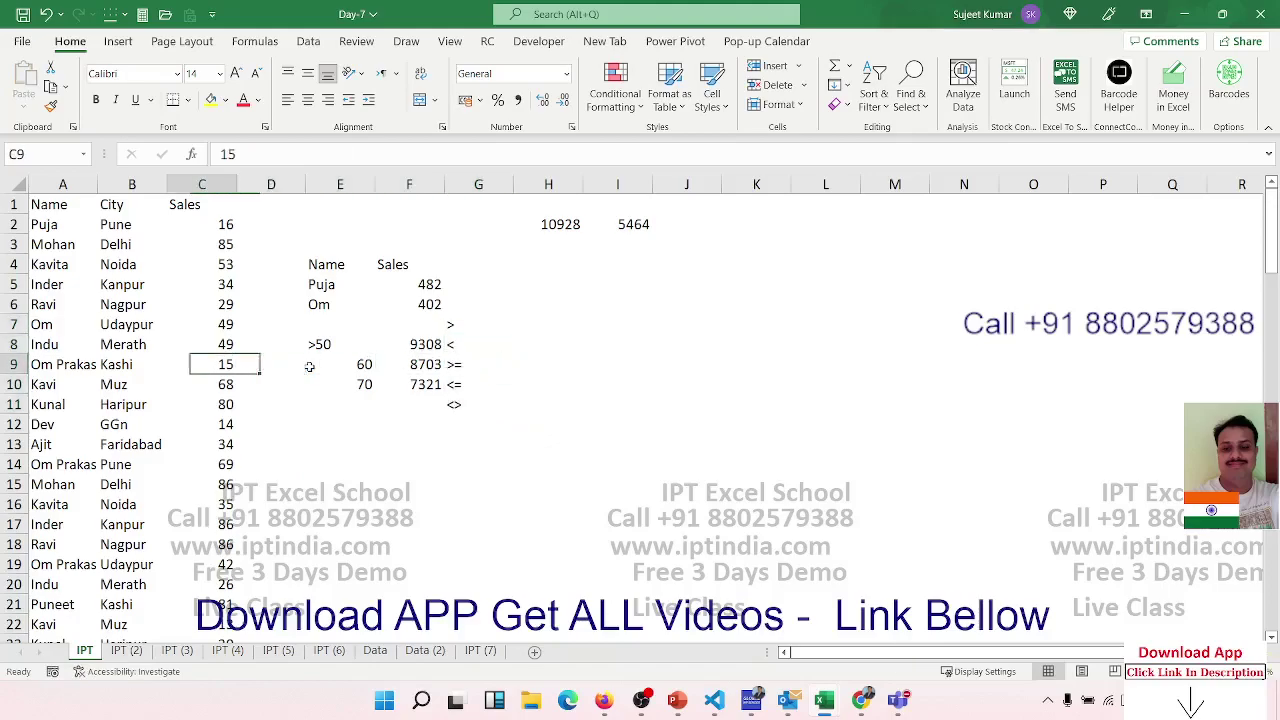
pyautogui.press('Left')
pyautogui.press('Left')
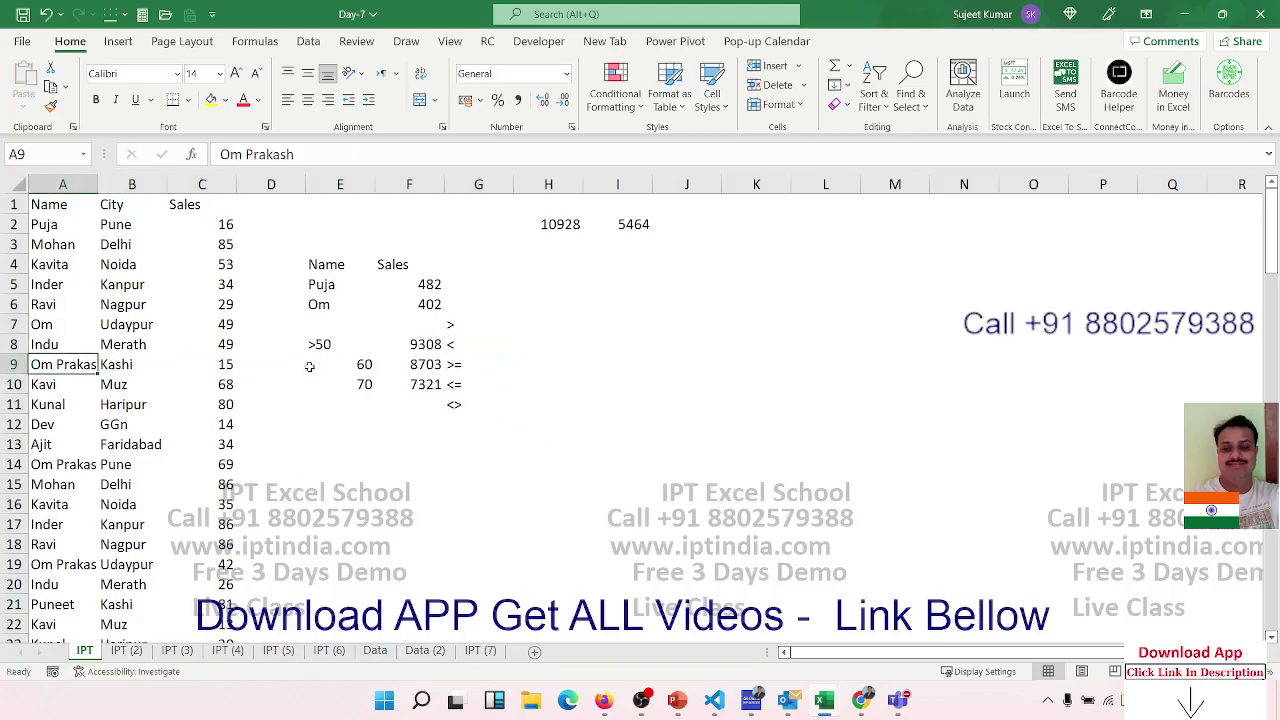
pyautogui.press('Up')
pyautogui.press('Up')
pyautogui.press('Up')
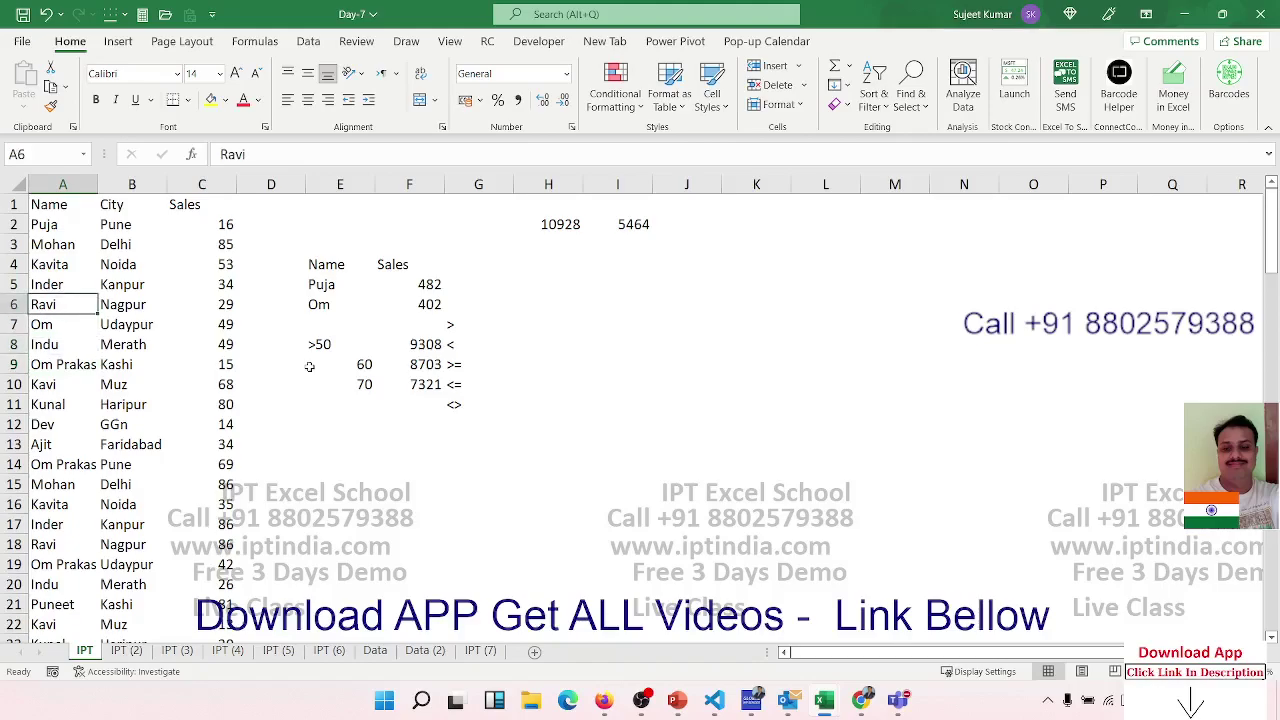
pyautogui.press('Down')
pyautogui.press('Down')
pyautogui.press('Down')
pyautogui.press('Down')
pyautogui.press('Right')
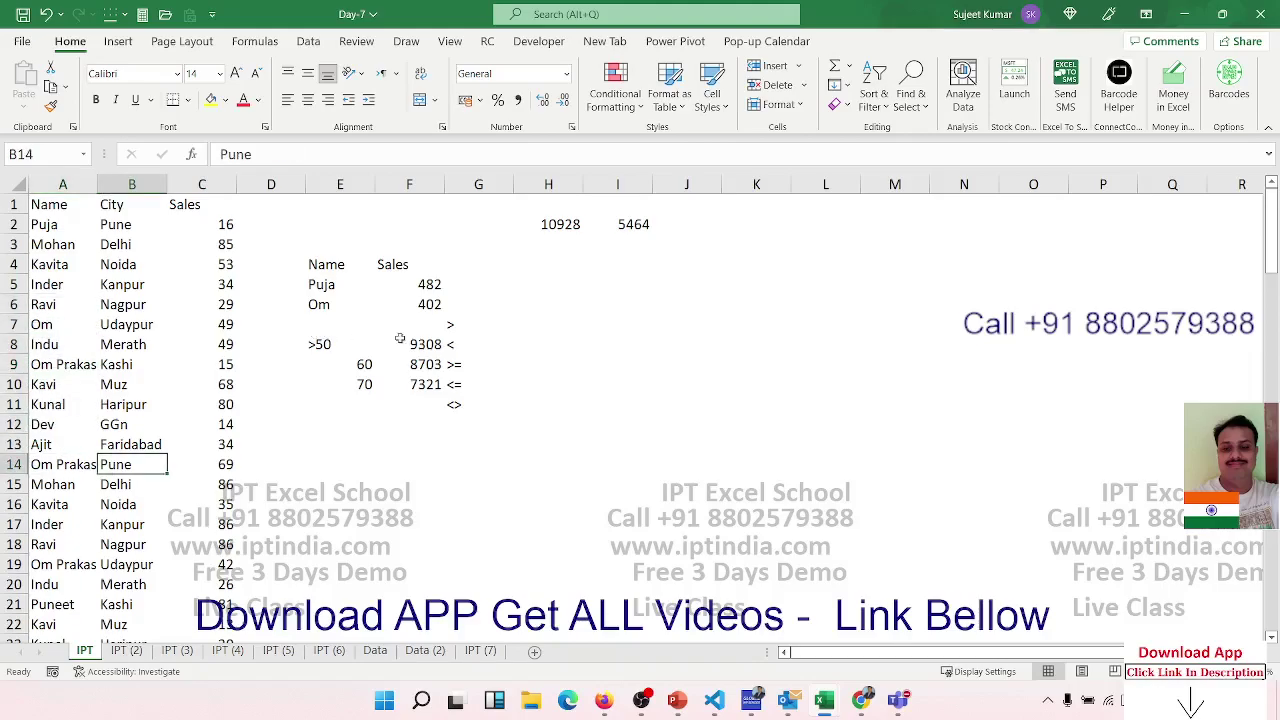
# Enter the wildcard criterion *om* in E12.
pyautogui.click(440, 308)
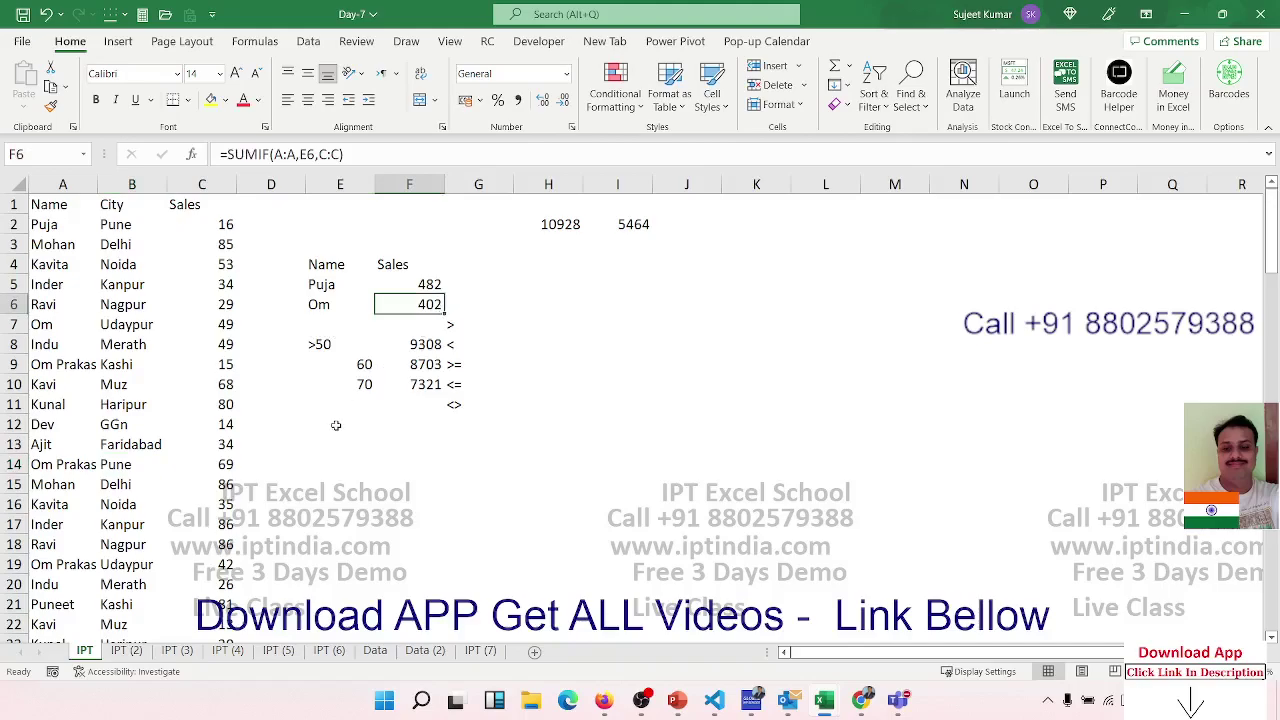
pyautogui.click(299, 443)
pyautogui.click(313, 440)
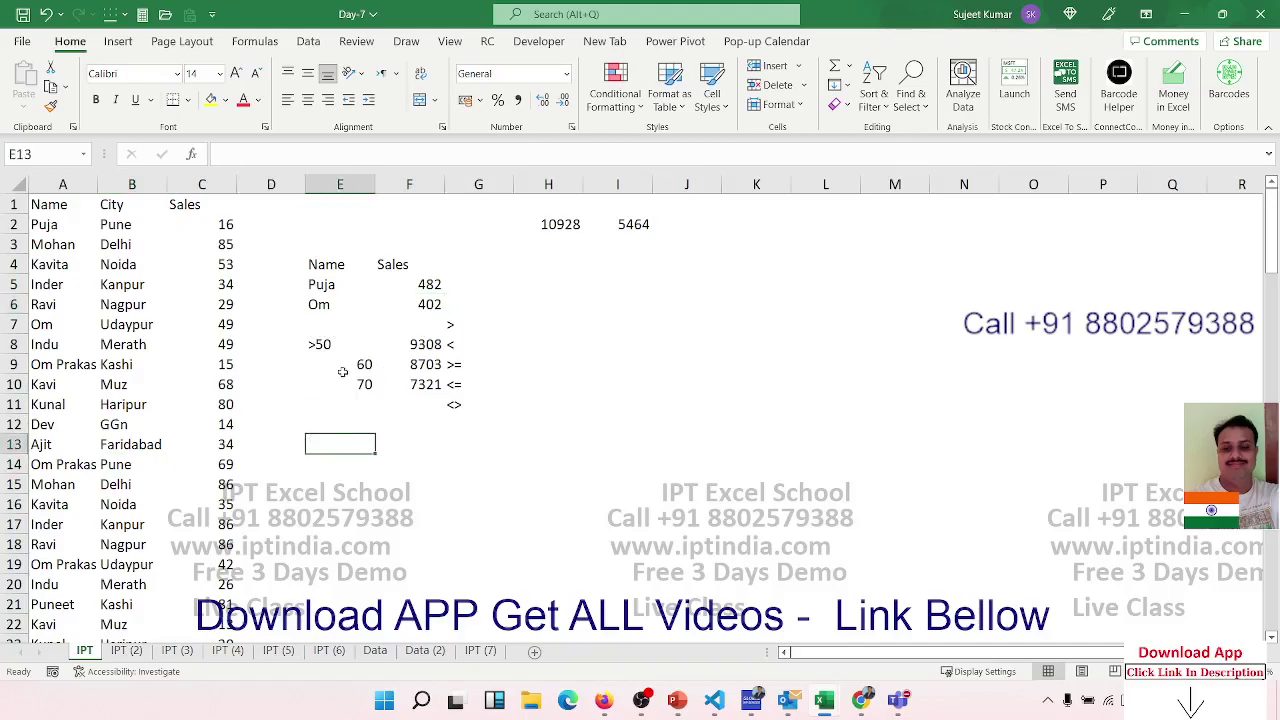
pyautogui.press('Up')
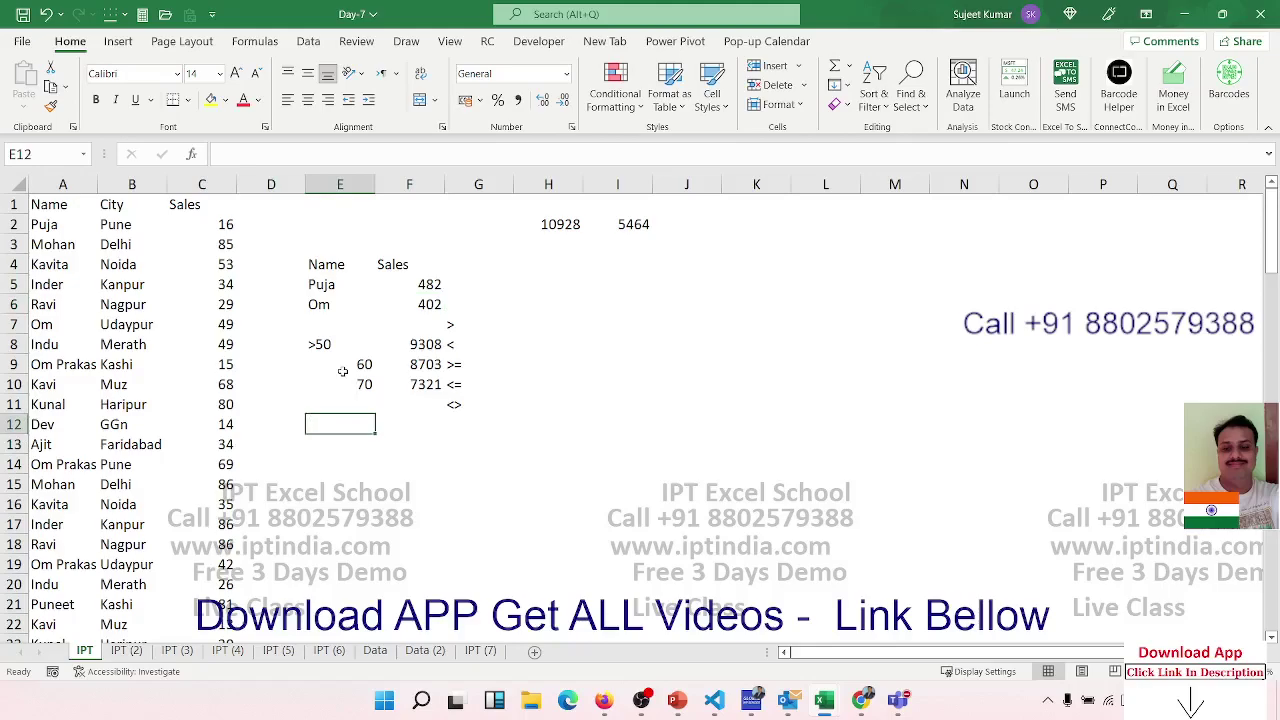
pyautogui.write('*om*')
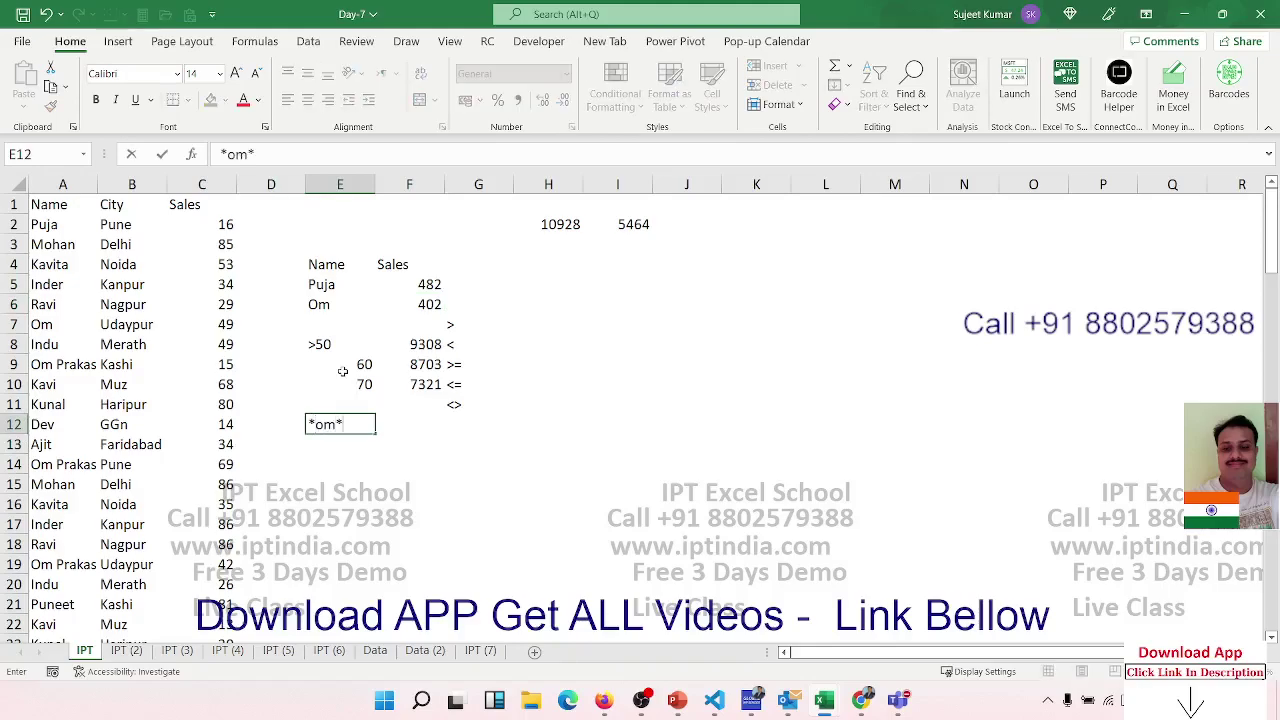
pyautogui.press('Return')
# In F12 enter =SUMIF(A:A,E12,C:C), totalling 528 for names containing om.
pyautogui.press('Right')
pyautogui.press('Up')
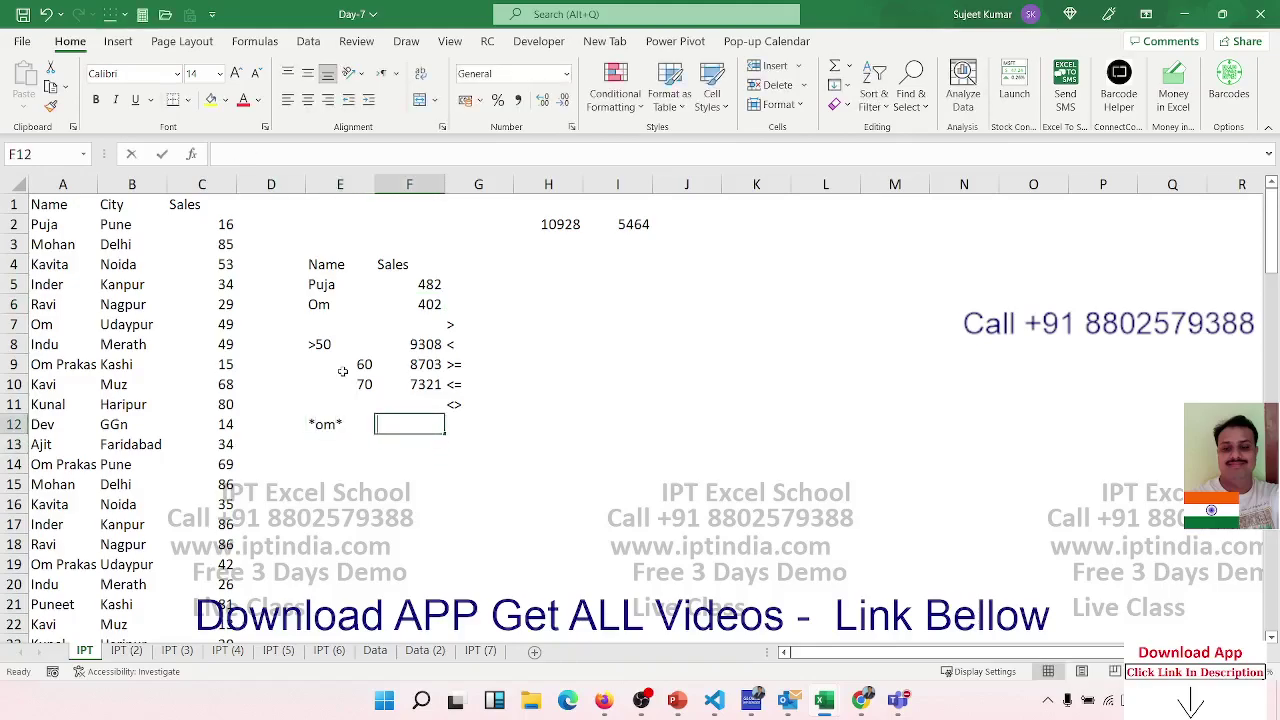
pyautogui.write('=sum')
pyautogui.press('Down')
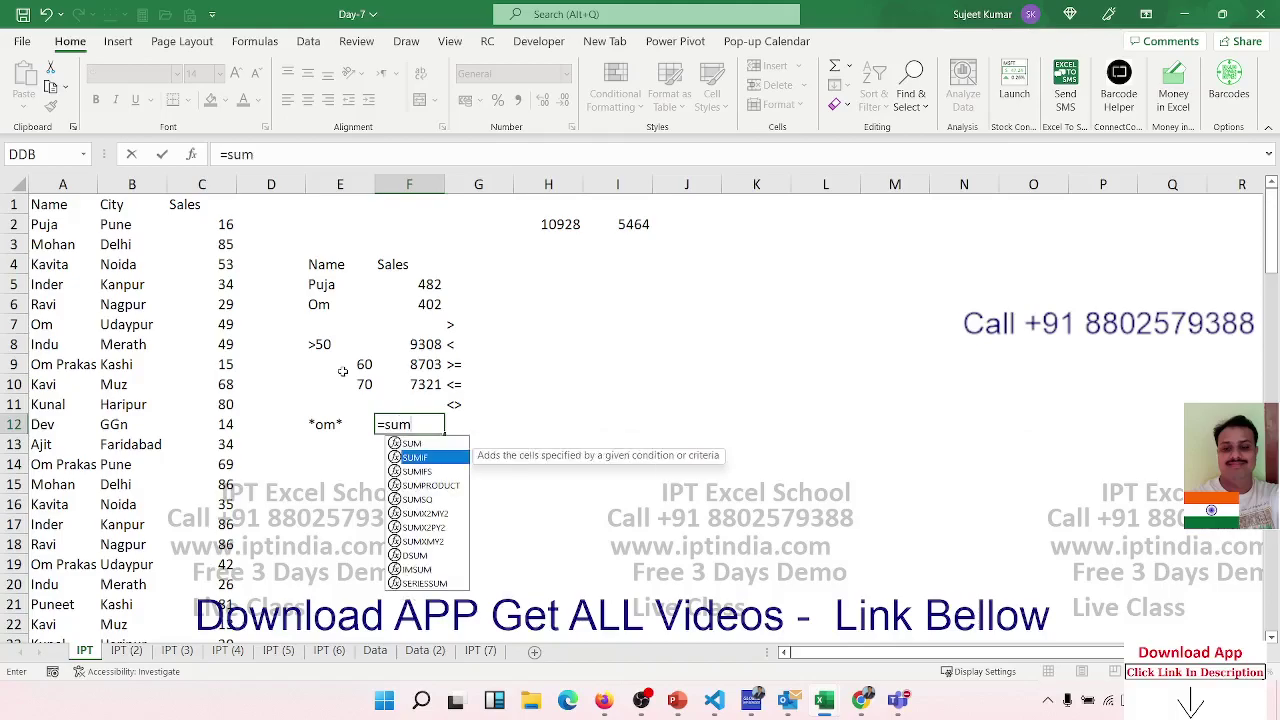
pyautogui.press('Tab')
pyautogui.press('Left')
pyautogui.press('Left')
pyautogui.press('Left')
pyautogui.press('Left')
pyautogui.hotkey('ctrl', 'space')
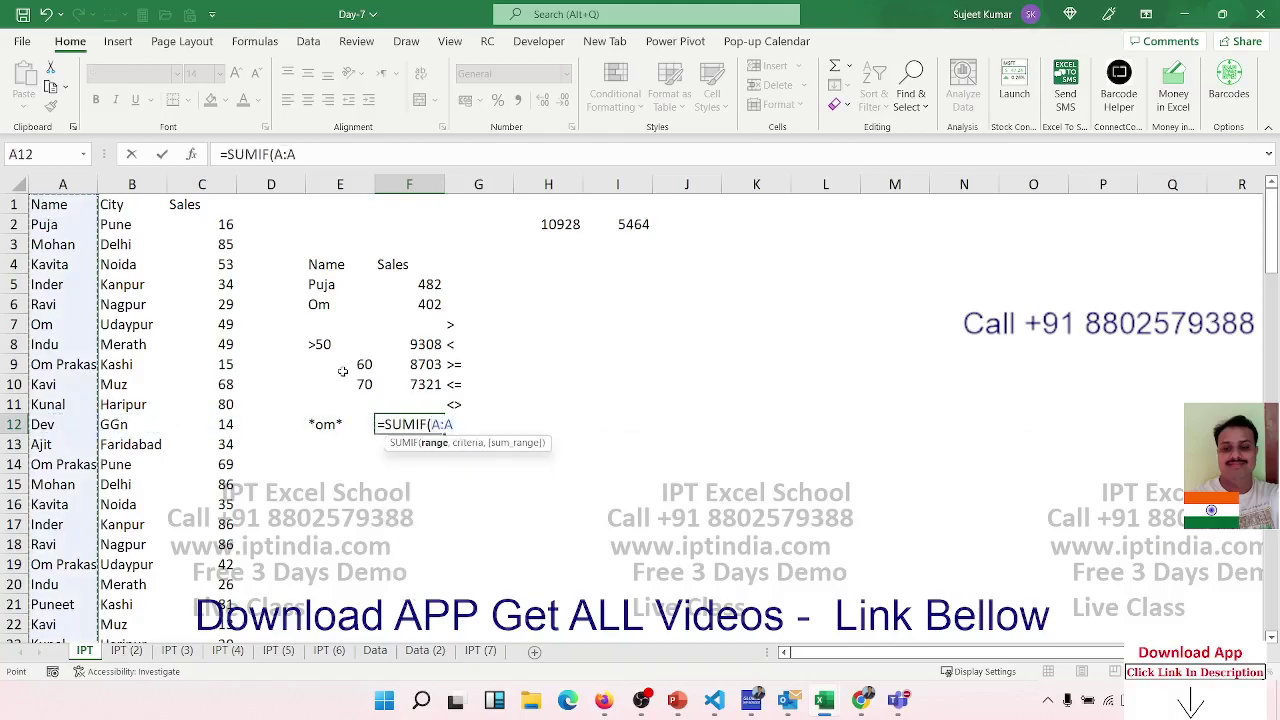
pyautogui.write(',')
pyautogui.press('Left')
pyautogui.write(',')
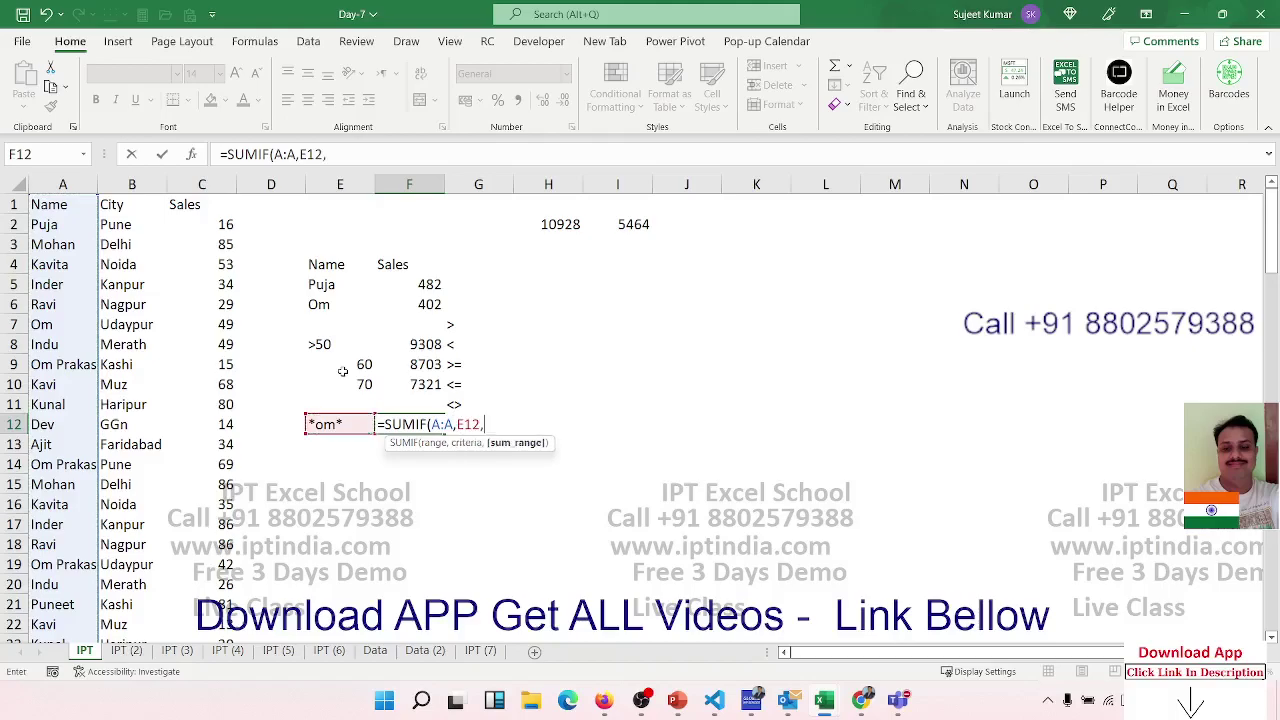
pyautogui.press('Left')
pyautogui.press('Left')
pyautogui.press('Left')
pyautogui.hotkey('ctrl', 'space')
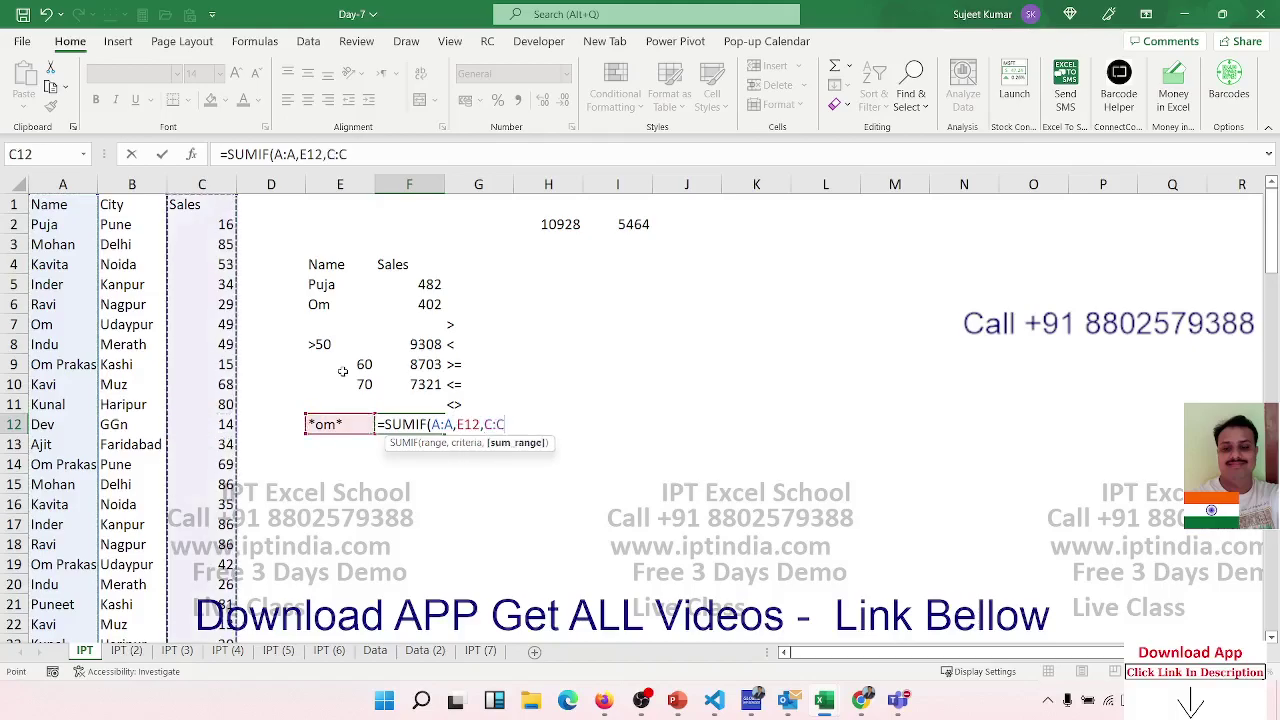
pyautogui.press('Return')
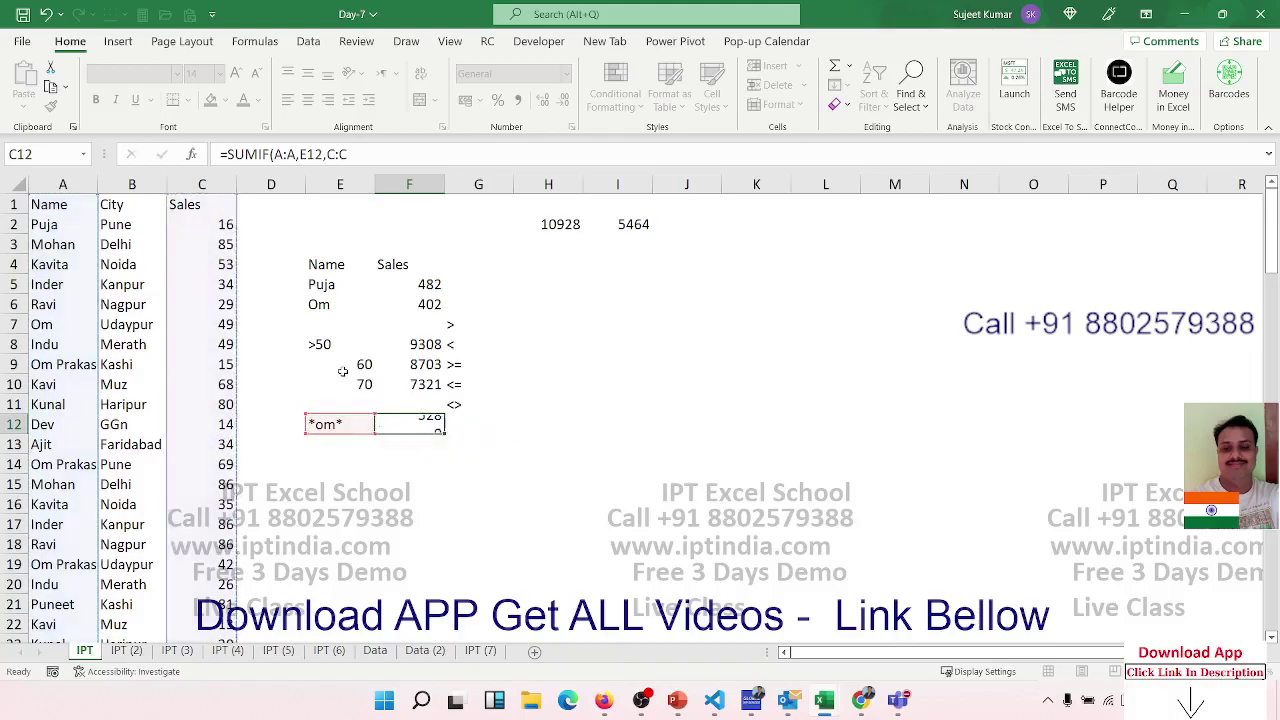
pyautogui.press('Up')
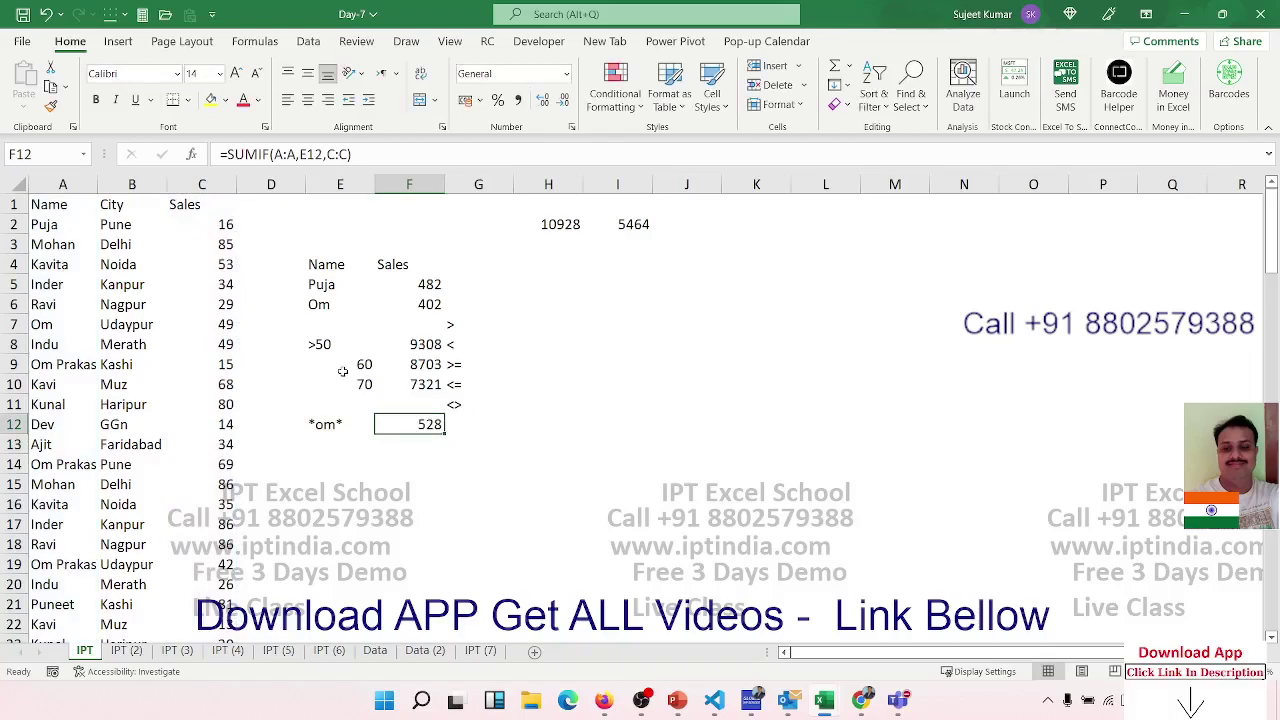
pyautogui.press('Down')
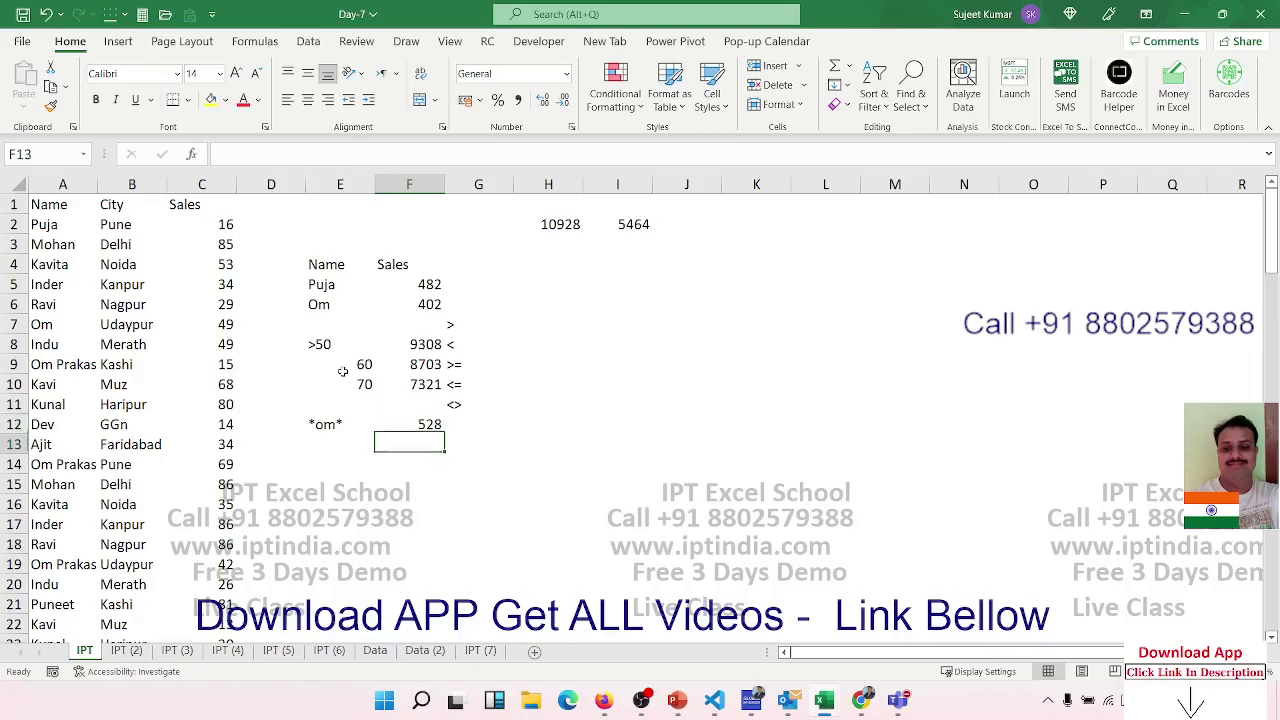
pyautogui.press('Left')
# Add the wildcard criteria *Om in E13 and Om* in E14.
pyautogui.write('*O')
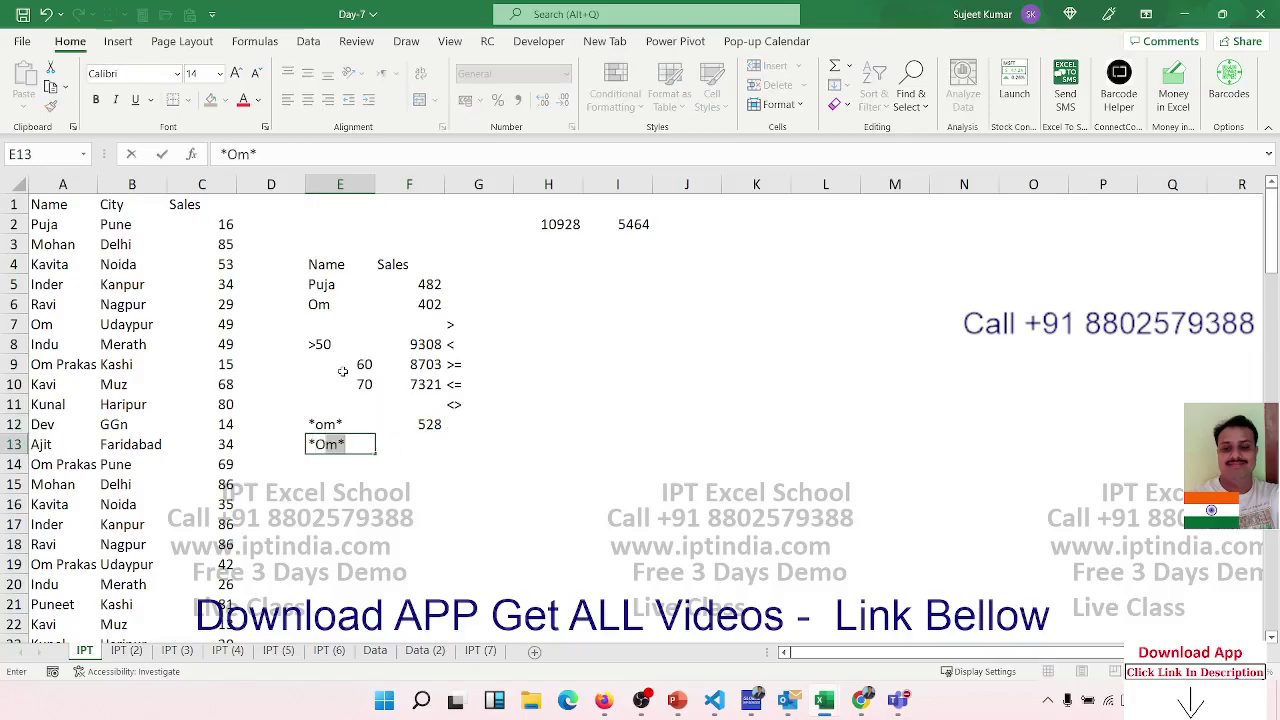
pyautogui.write('m')
pyautogui.press('BackSpace')
pyautogui.press('Return')
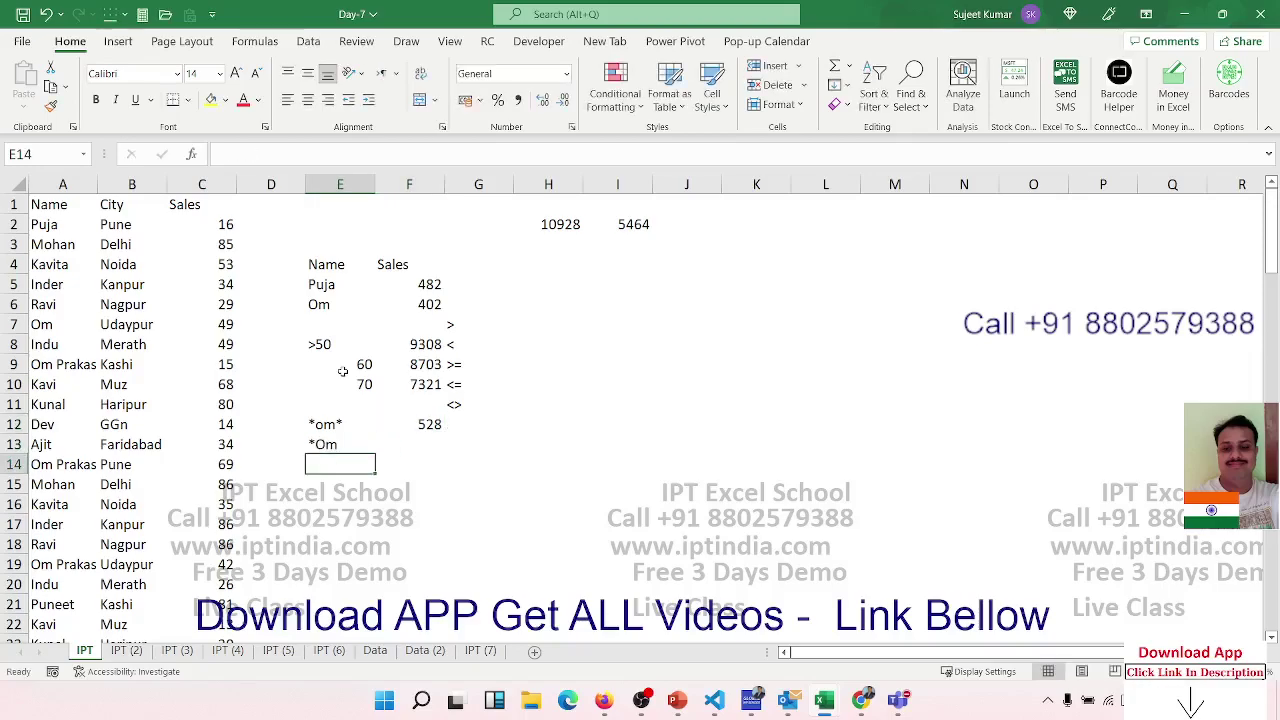
pyautogui.write('Om*')
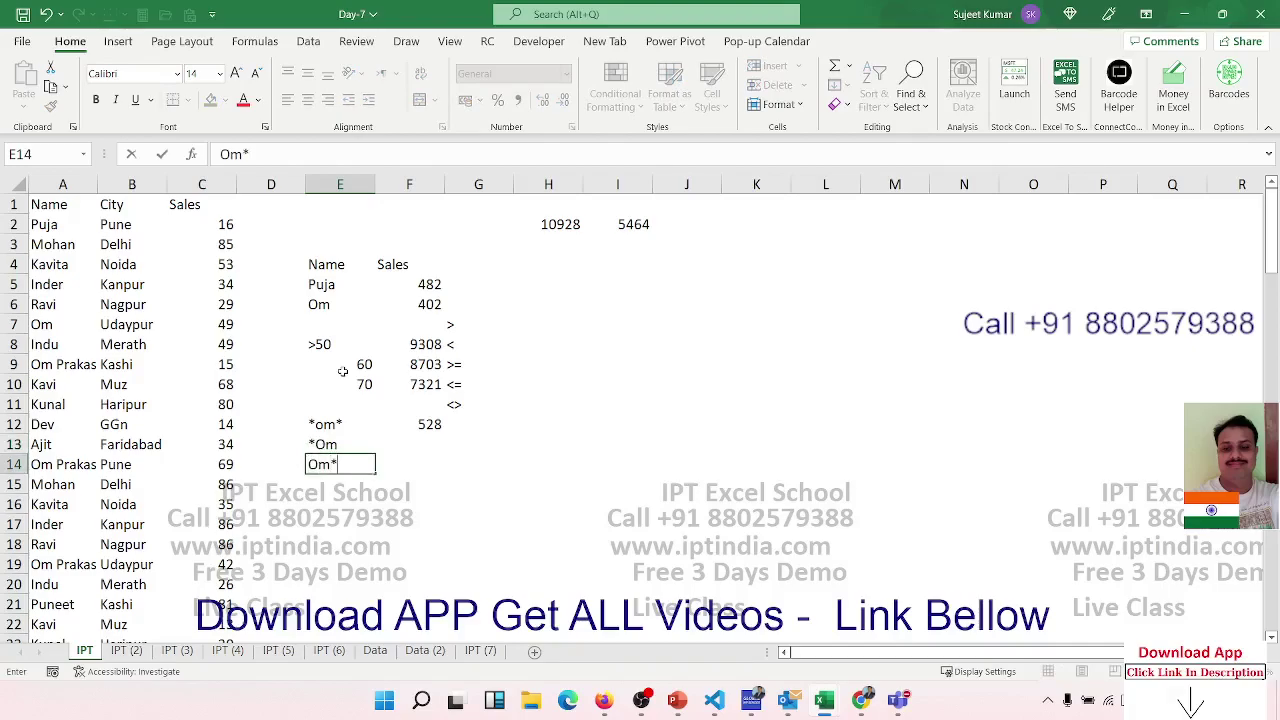
pyautogui.press('Return')
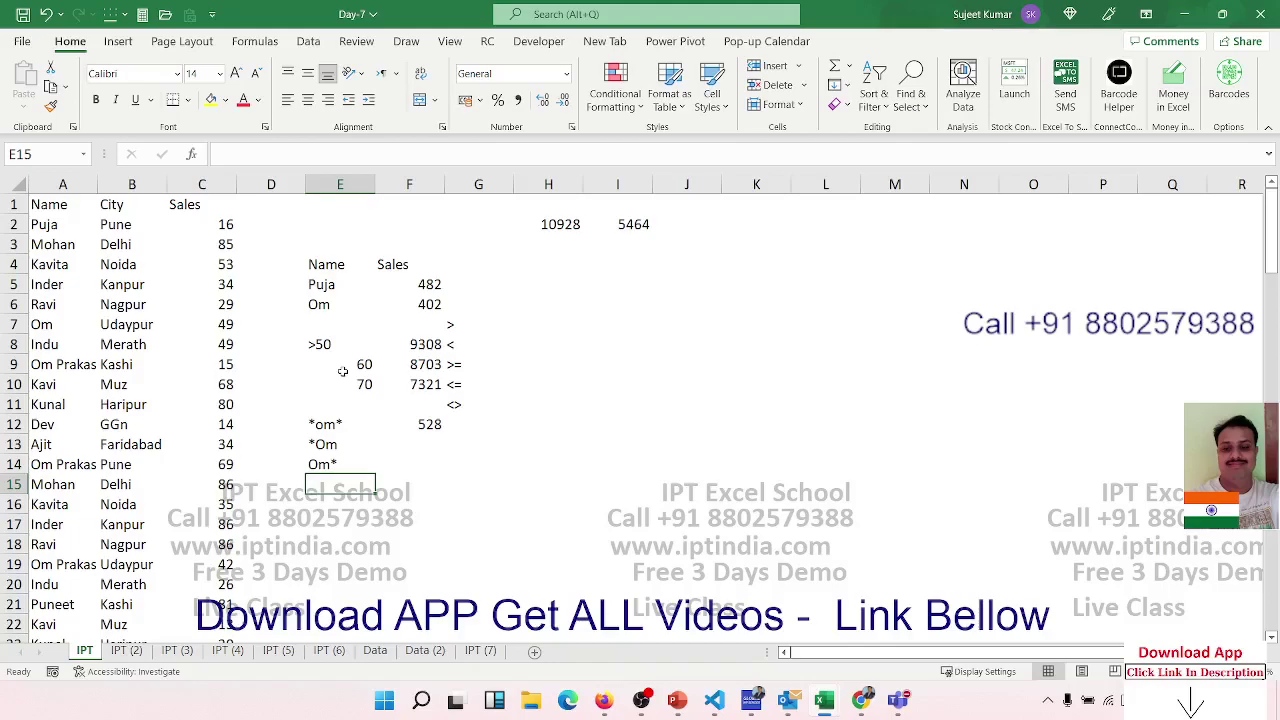
# Review the city names in column B, such as GGn and Muz.
pyautogui.click(113, 420)
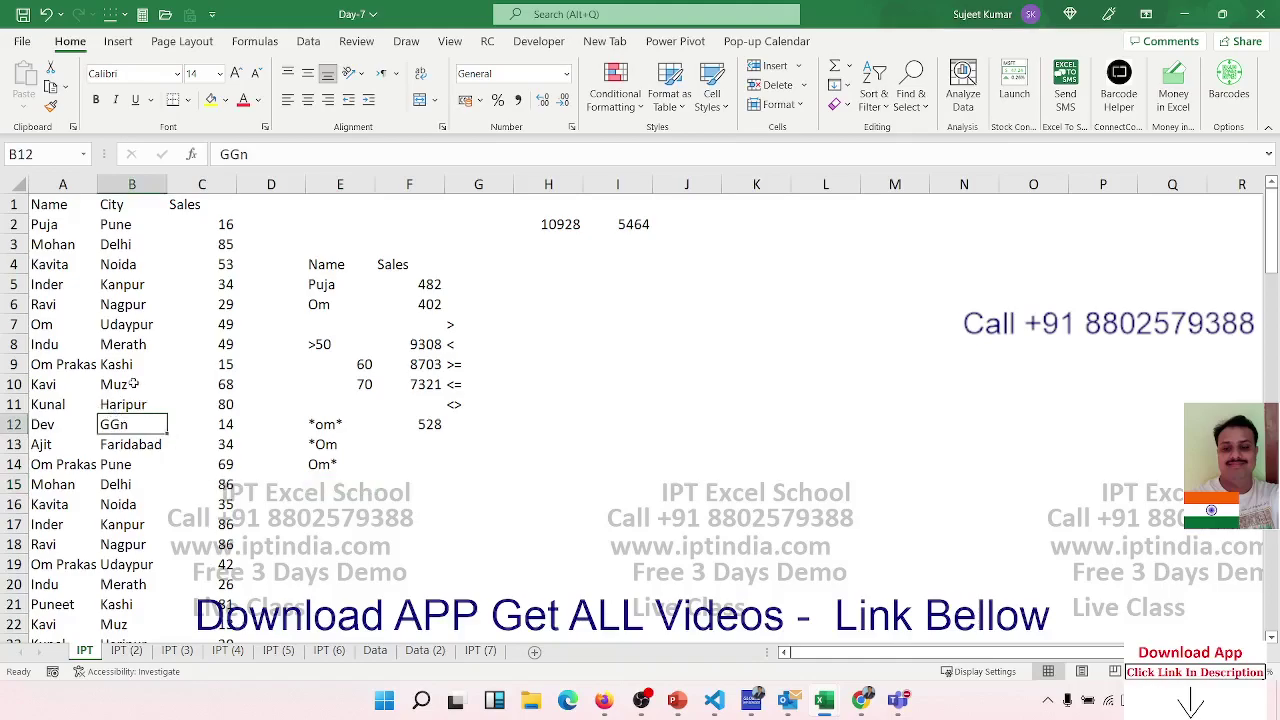
pyautogui.click(126, 379)
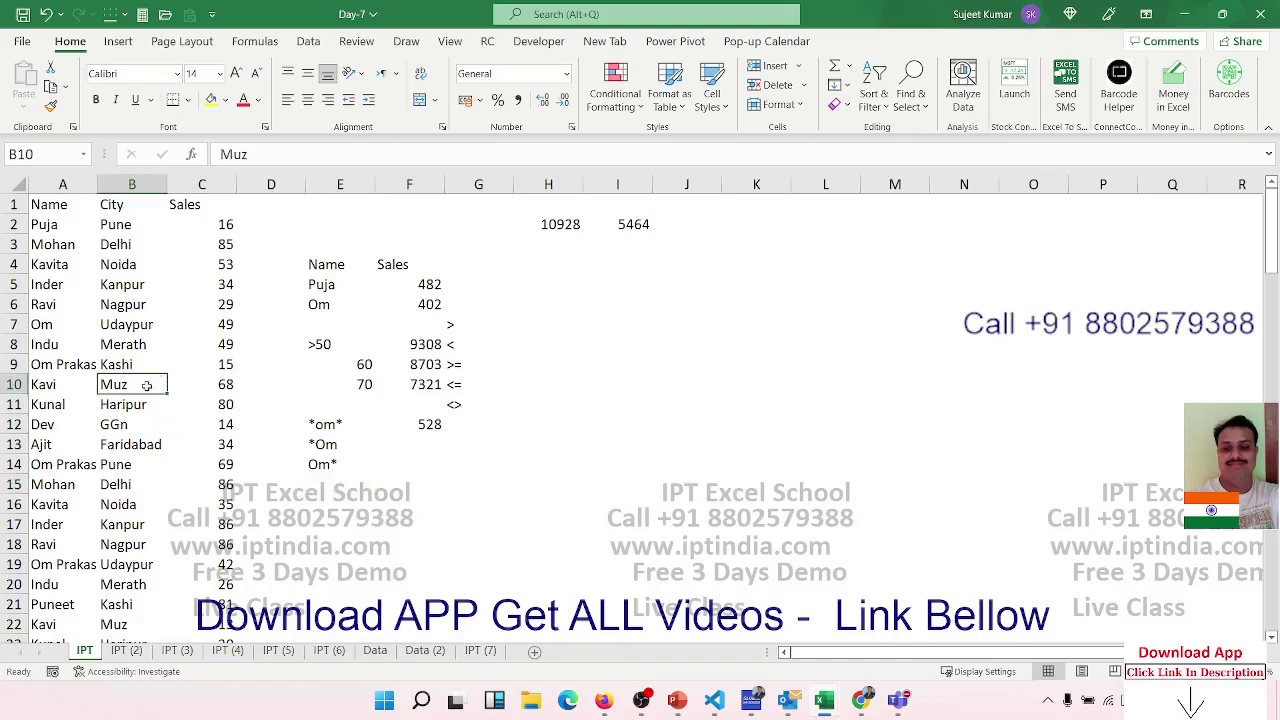
pyautogui.moveTo(137, 231); pyautogui.dragTo(143, 345)
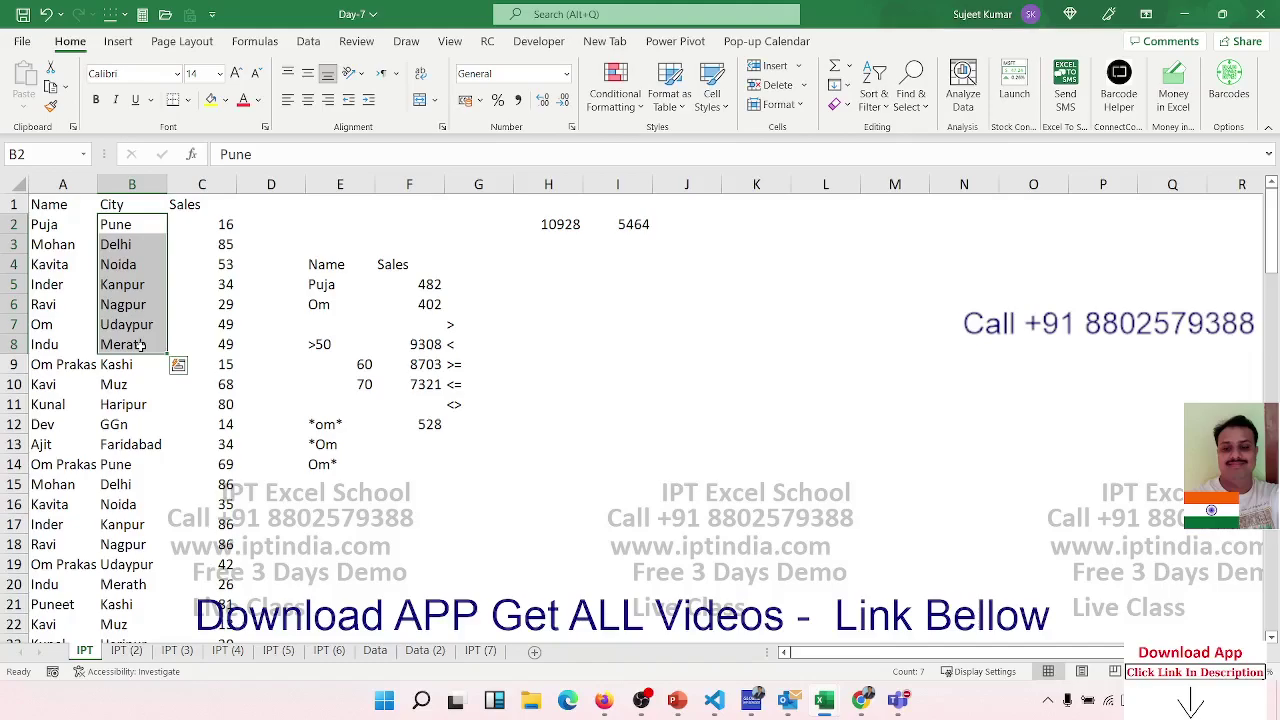
pyautogui.press('Down')
pyautogui.press('Down')
pyautogui.press('Down')
pyautogui.press('Down')
pyautogui.press('Down')
pyautogui.press('Down')
pyautogui.press('Down')
pyautogui.press('Down')
pyautogui.press('Down')
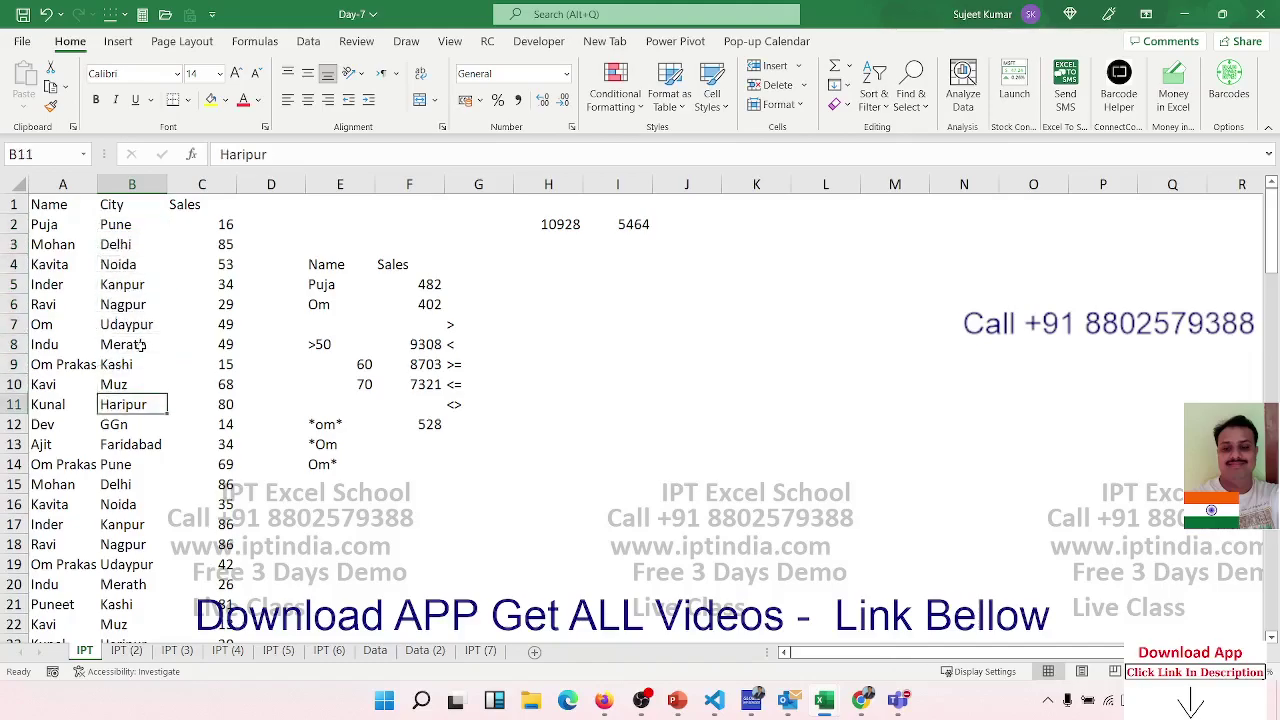
pyautogui.press('Down')
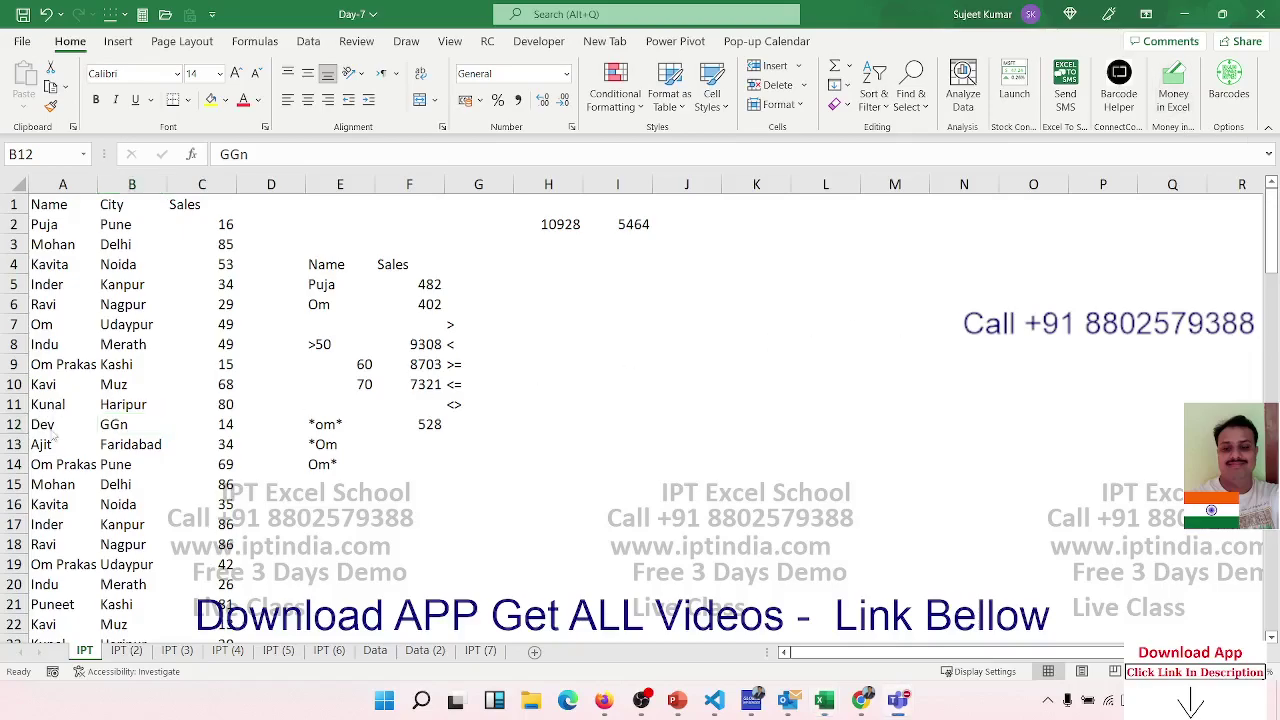
# Enter the wildcard criterion ??? in E15.
pyautogui.click(324, 487)
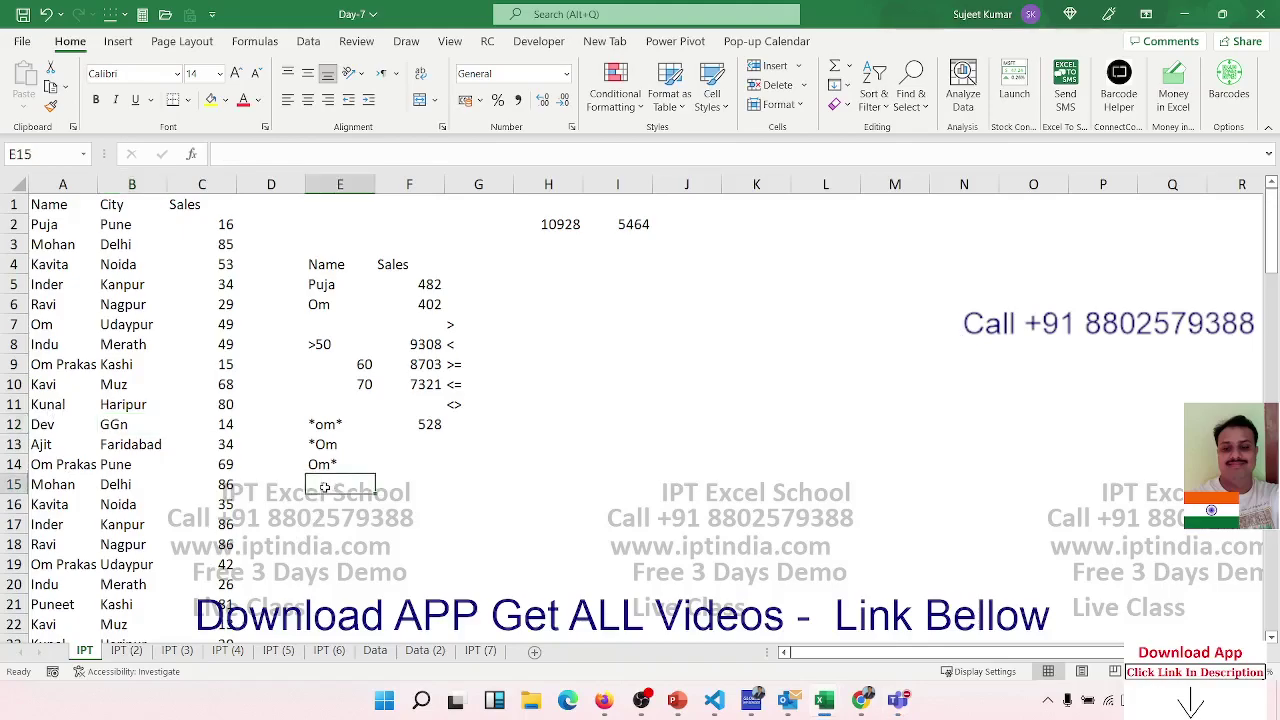
pyautogui.write('???')
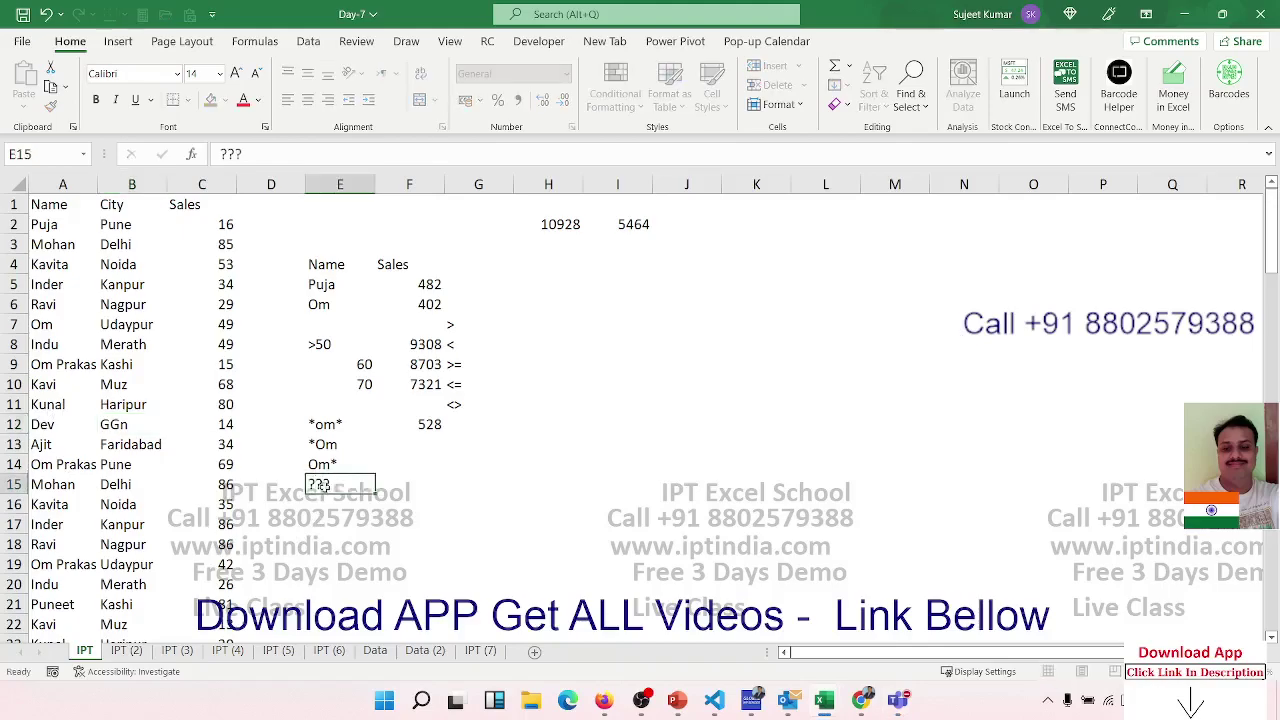
pyautogui.press('Tab')
# In F15 enter =SUMIF(B:B,E15,C:C), totalling 905 for three-letter cities.
pyautogui.write('=s')
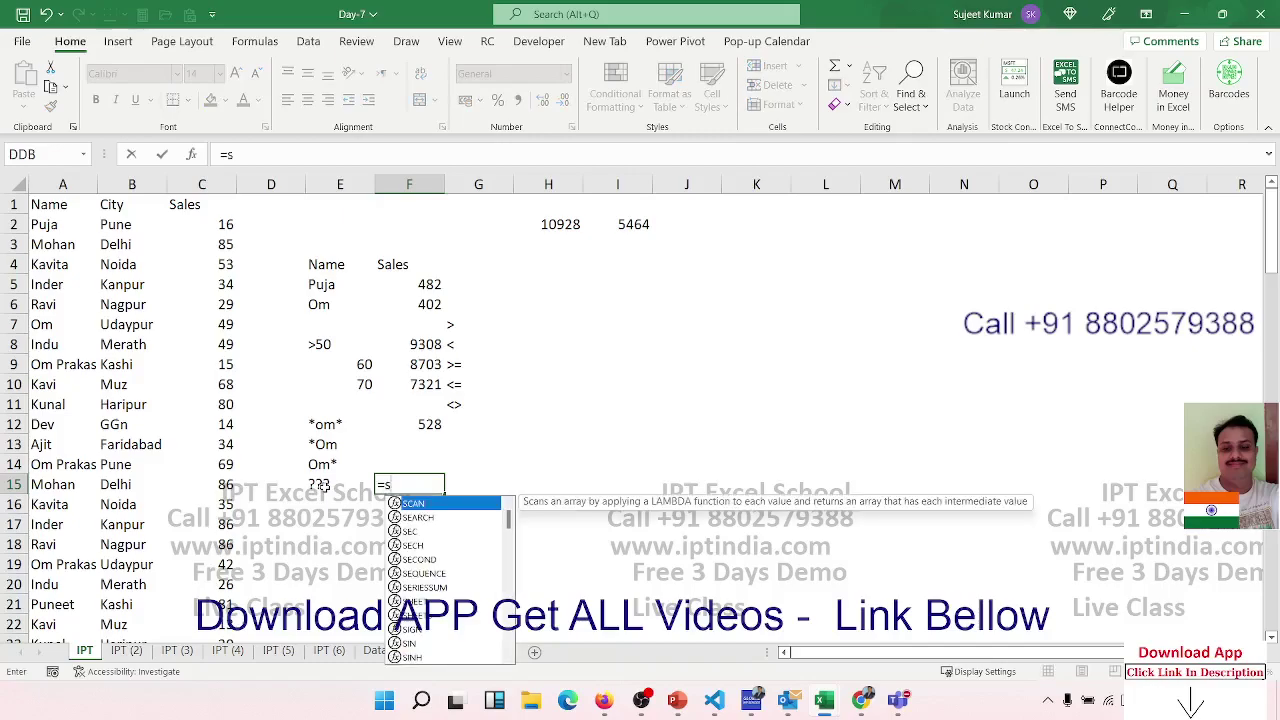
pyautogui.write('um')
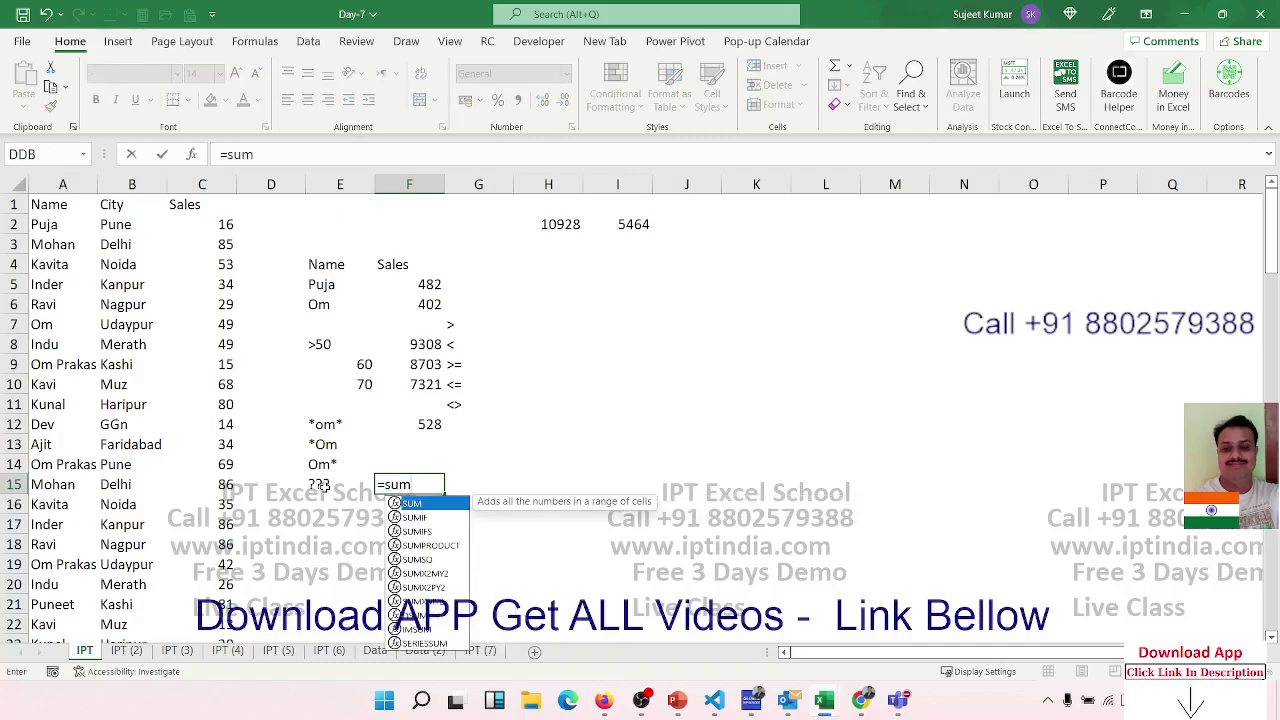
pyautogui.press('Down')
pyautogui.press('Tab')
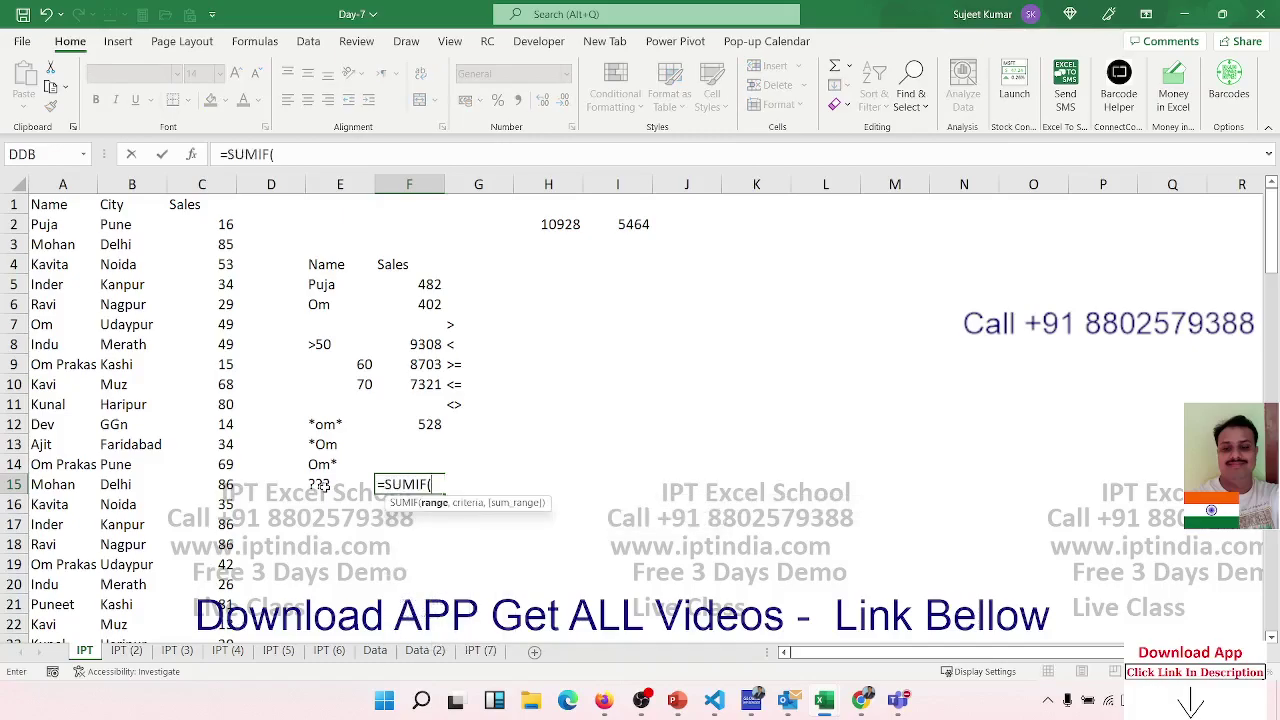
pyautogui.press('Left')
pyautogui.press('Left')
pyautogui.press('Left')
pyautogui.press('Left')
pyautogui.press('Left')
pyautogui.press('Right')
pyautogui.hotkey('ctrl', 'space')
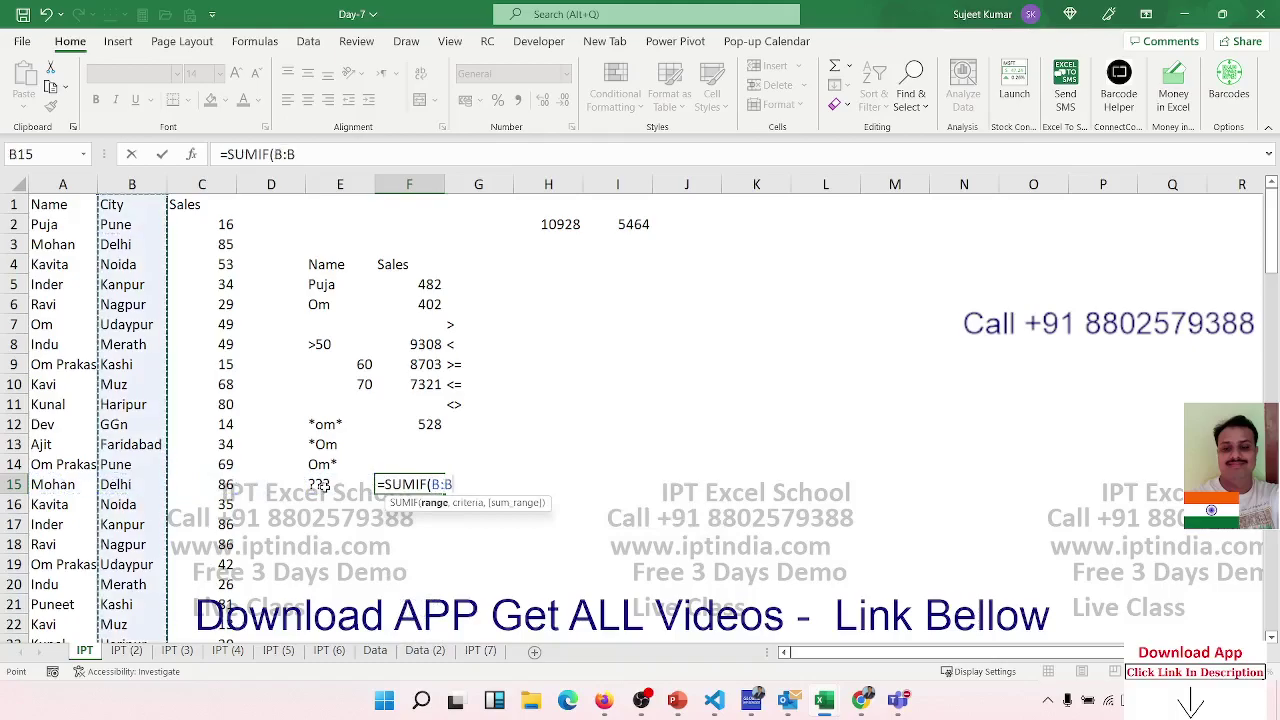
pyautogui.write(',')
pyautogui.press('Left')
pyautogui.press('Left')
pyautogui.click(325, 484)
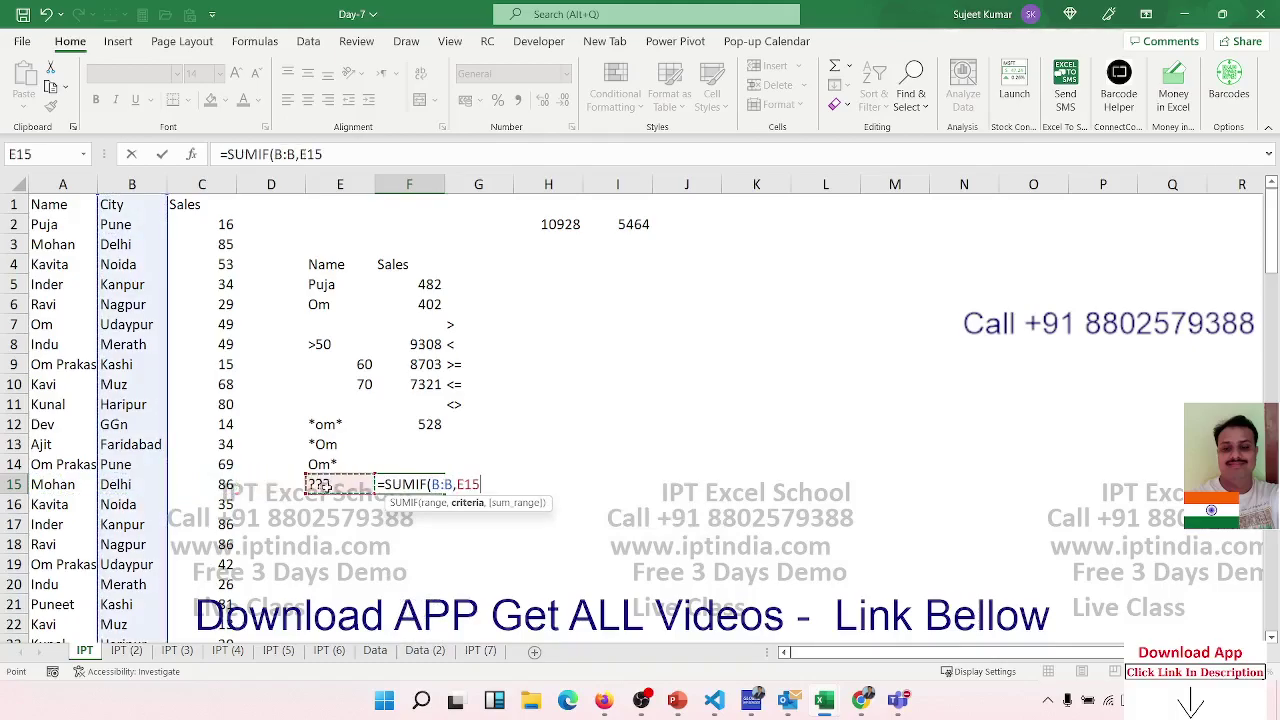
pyautogui.write(',')
pyautogui.press('Left')
pyautogui.press('Left')
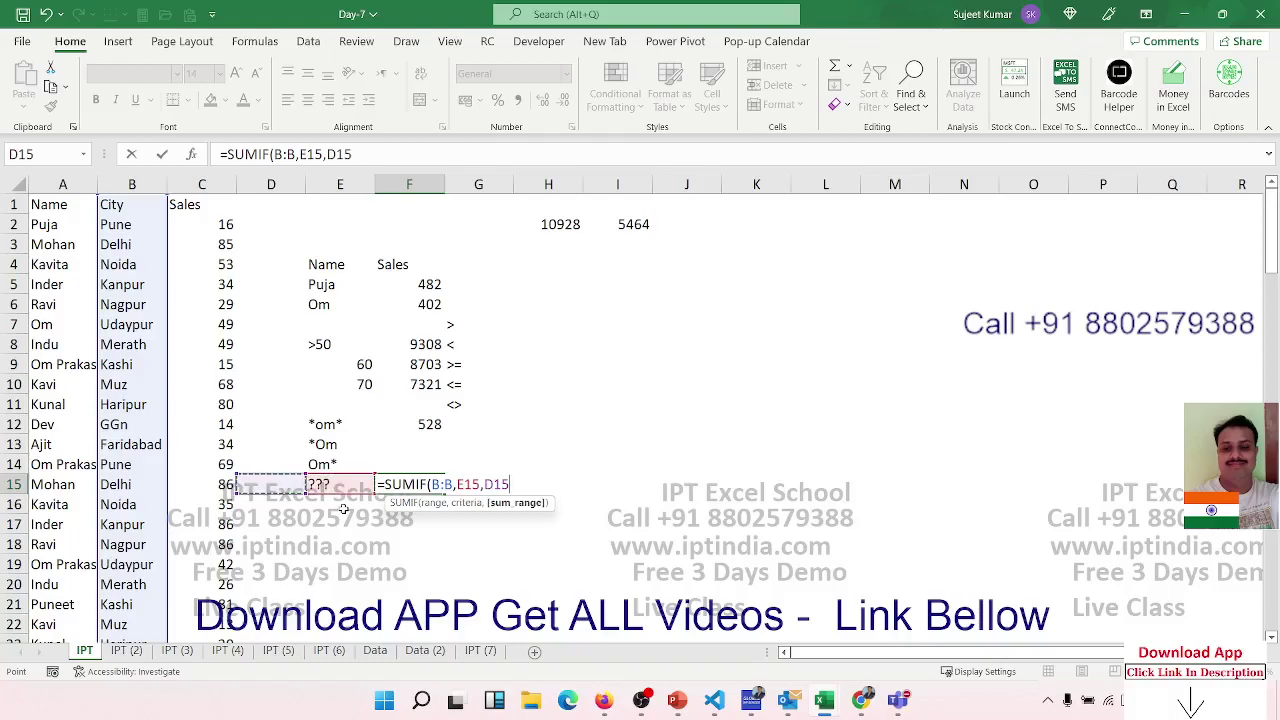
pyautogui.press('Left')
pyautogui.hotkey('ctrl', 'space')
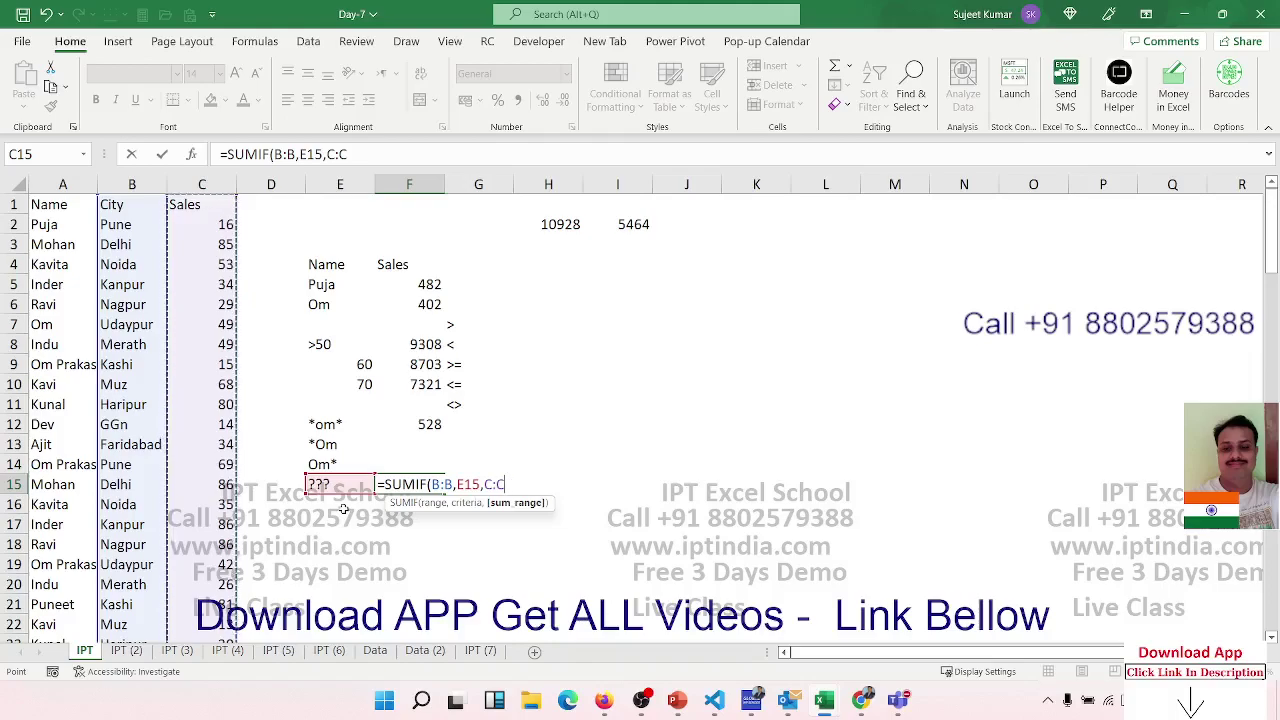
pyautogui.press('Return')
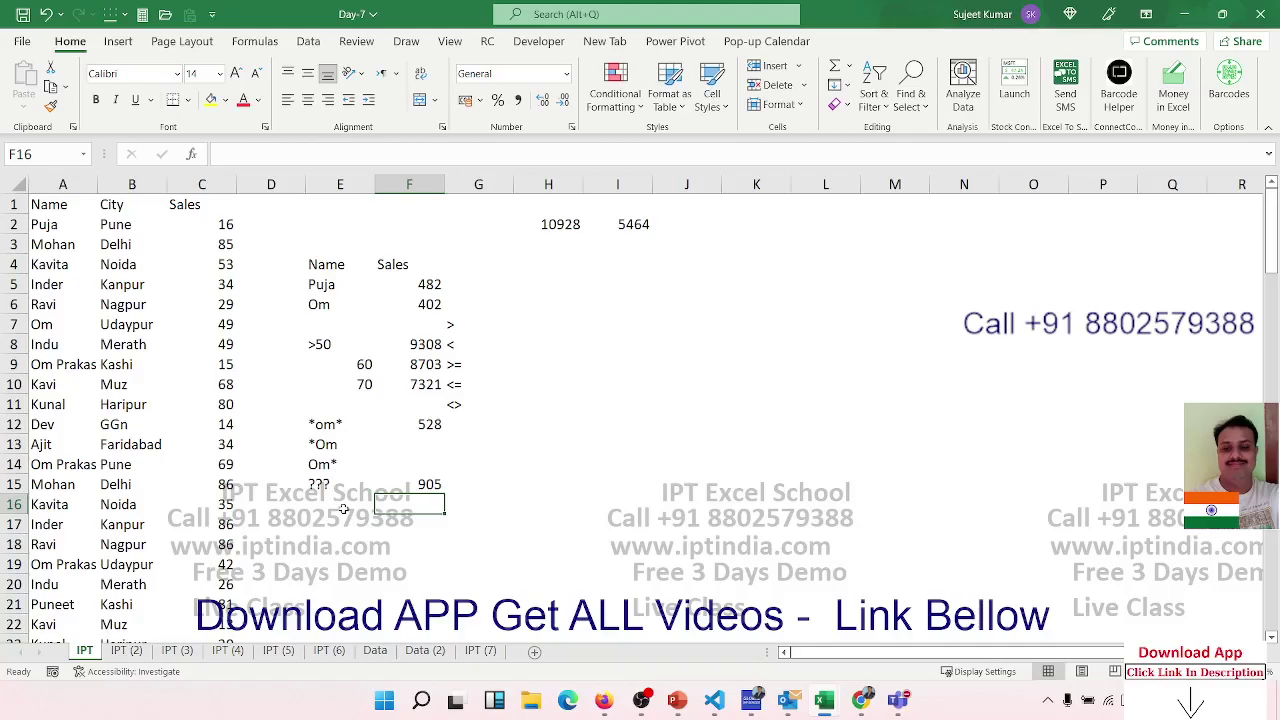
pyautogui.press('Up')
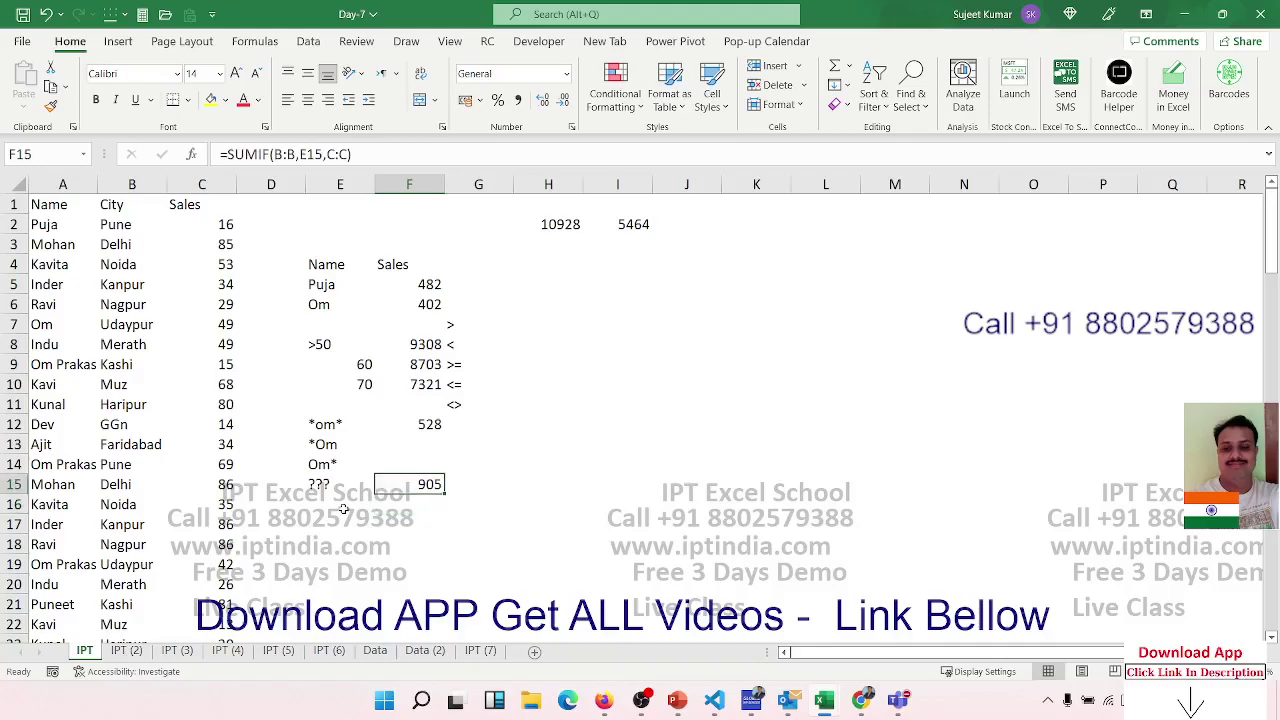
pyautogui.press('Down')
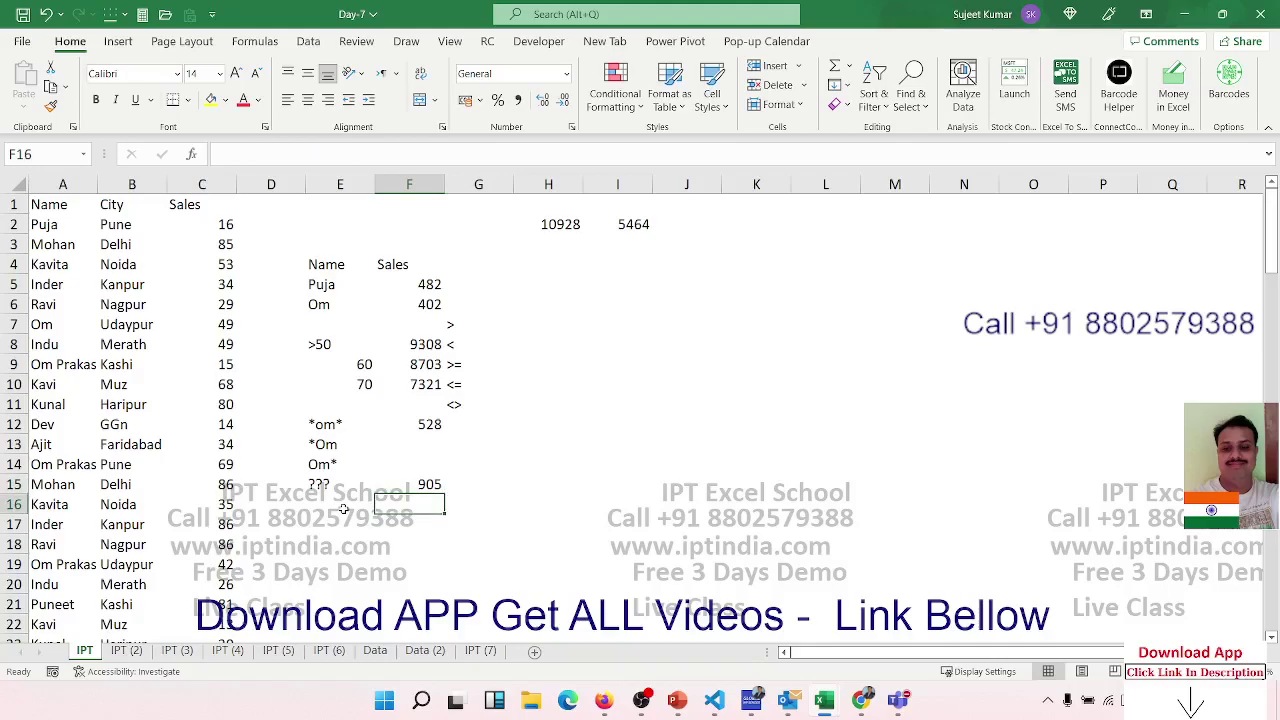
# Copy the name and city from A2:B2 into E18:F18 and enter >50 in G18.
pyautogui.click(52, 223)
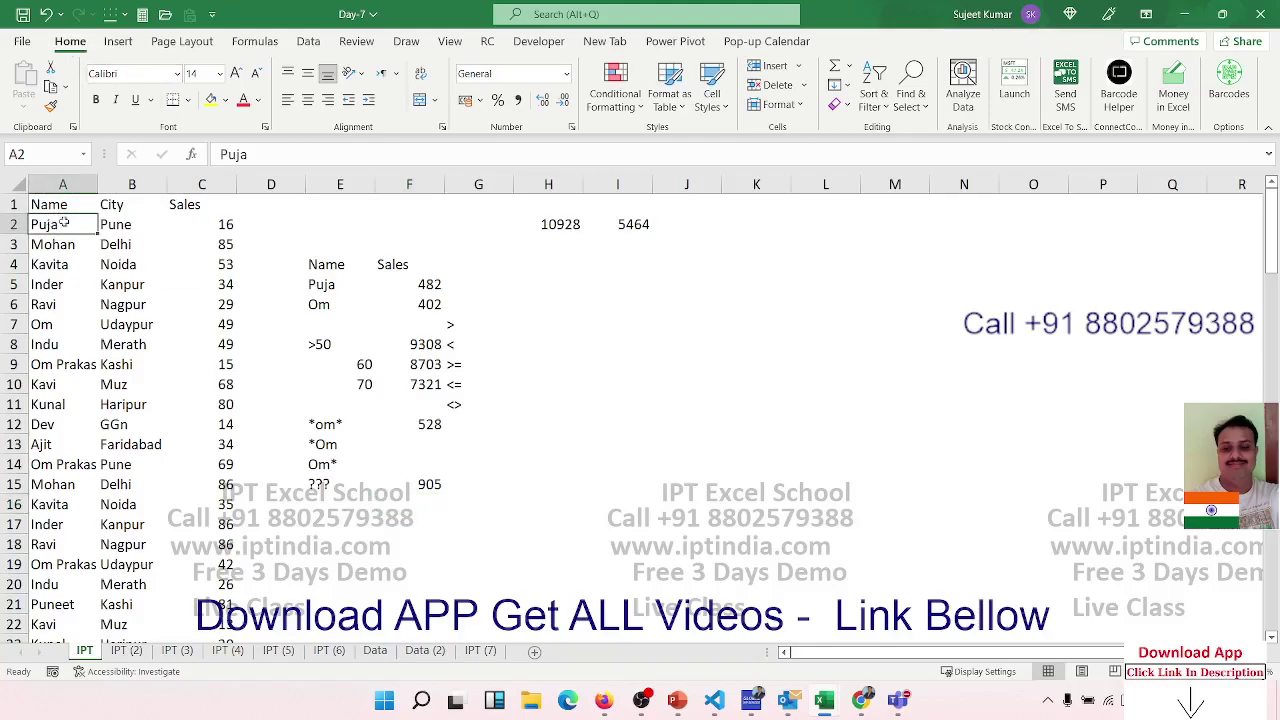
pyautogui.moveTo(45, 224); pyautogui.dragTo(114, 224)
pyautogui.hotkey('ctrl', 'c')
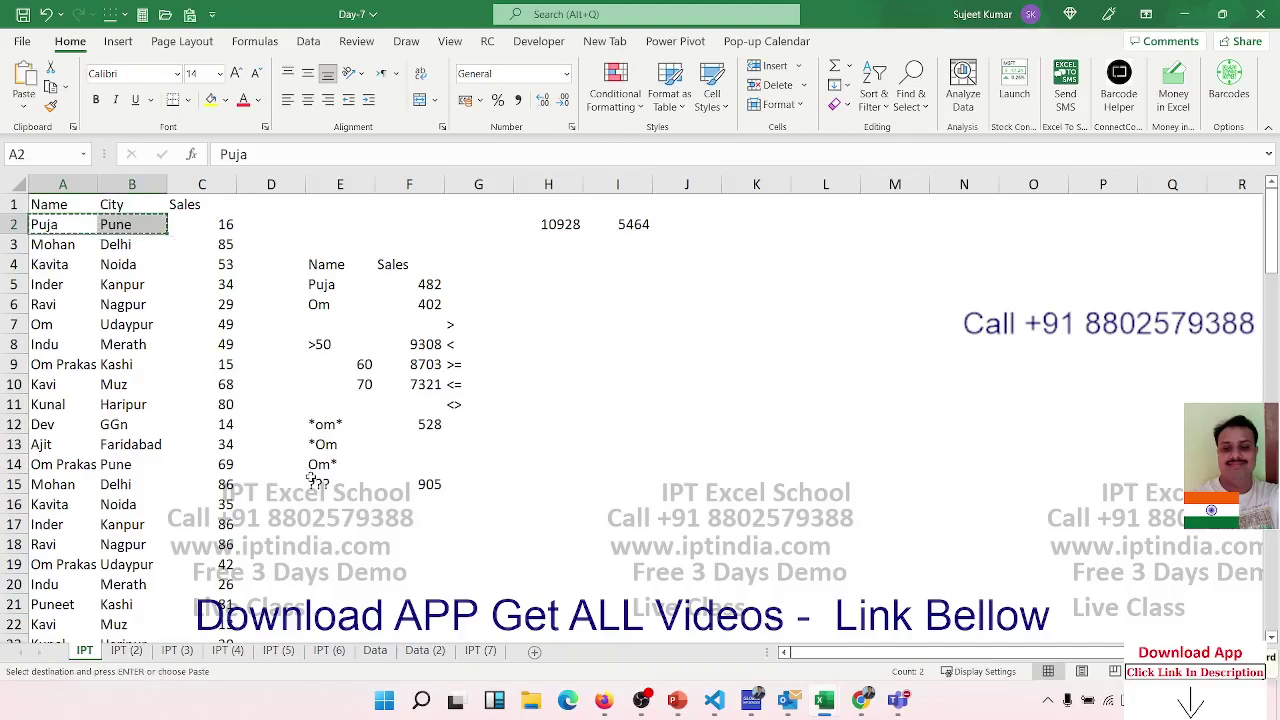
pyautogui.click(352, 540)
pyautogui.press('Right')
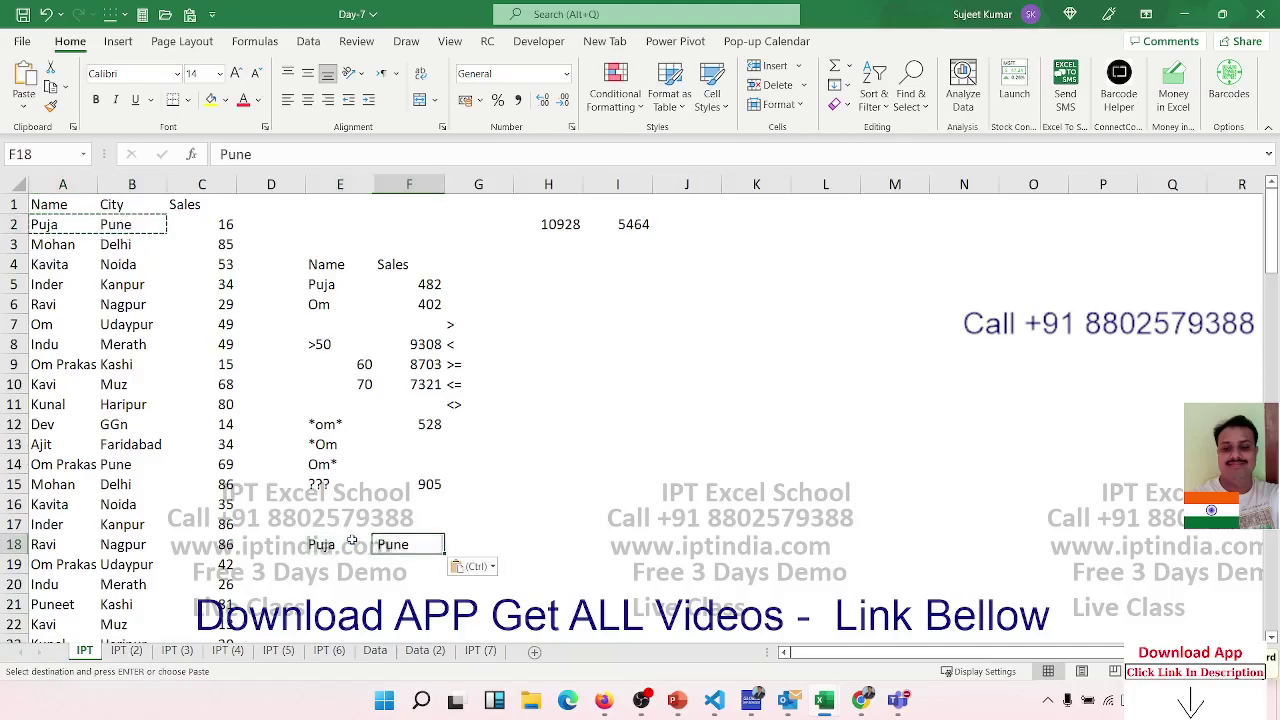
pyautogui.press('Right')
pyautogui.write('>5')
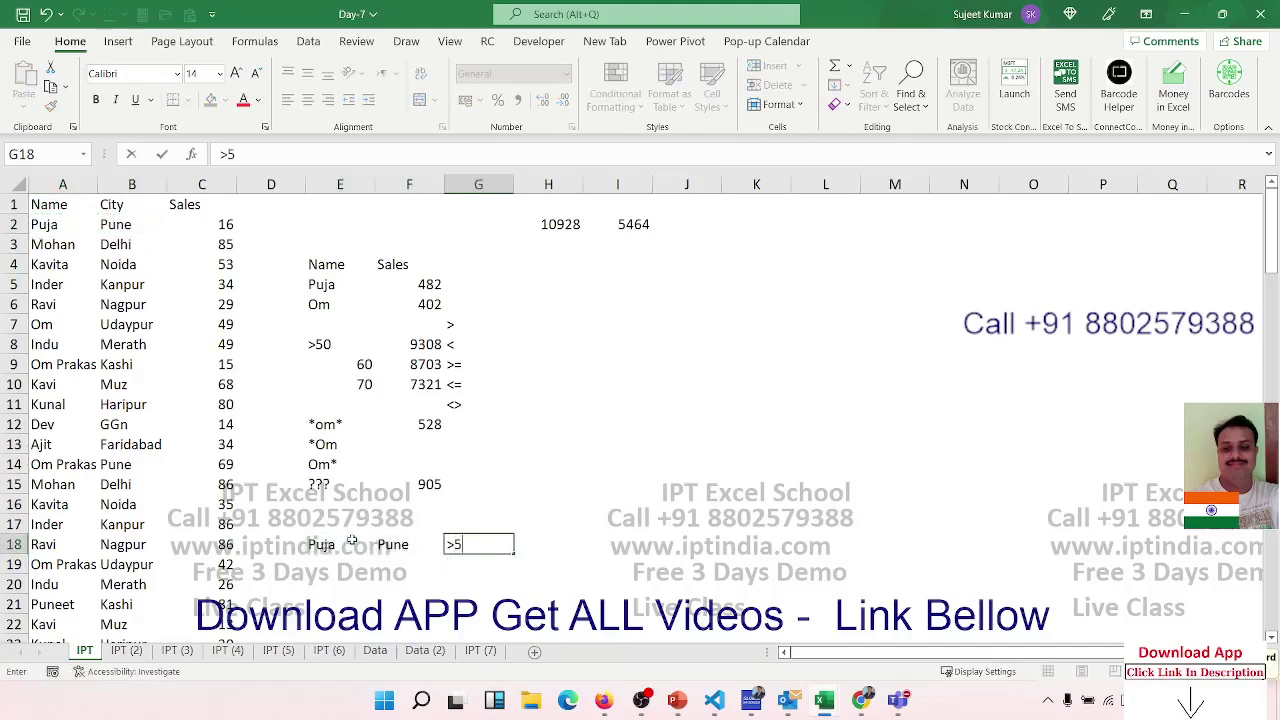
pyautogui.write('0')
pyautogui.press('Tab')
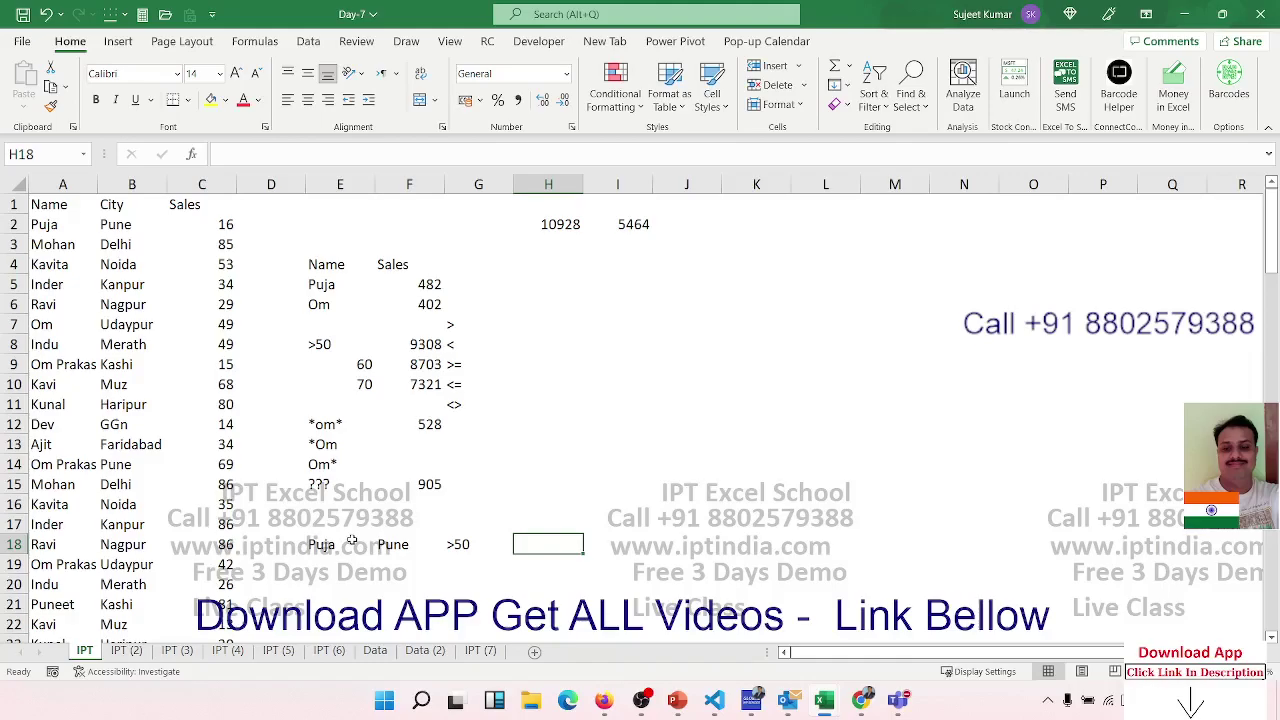
# In H18, start a SUMIFS that sums column C where column A matches E18.
pyautogui.write('=')
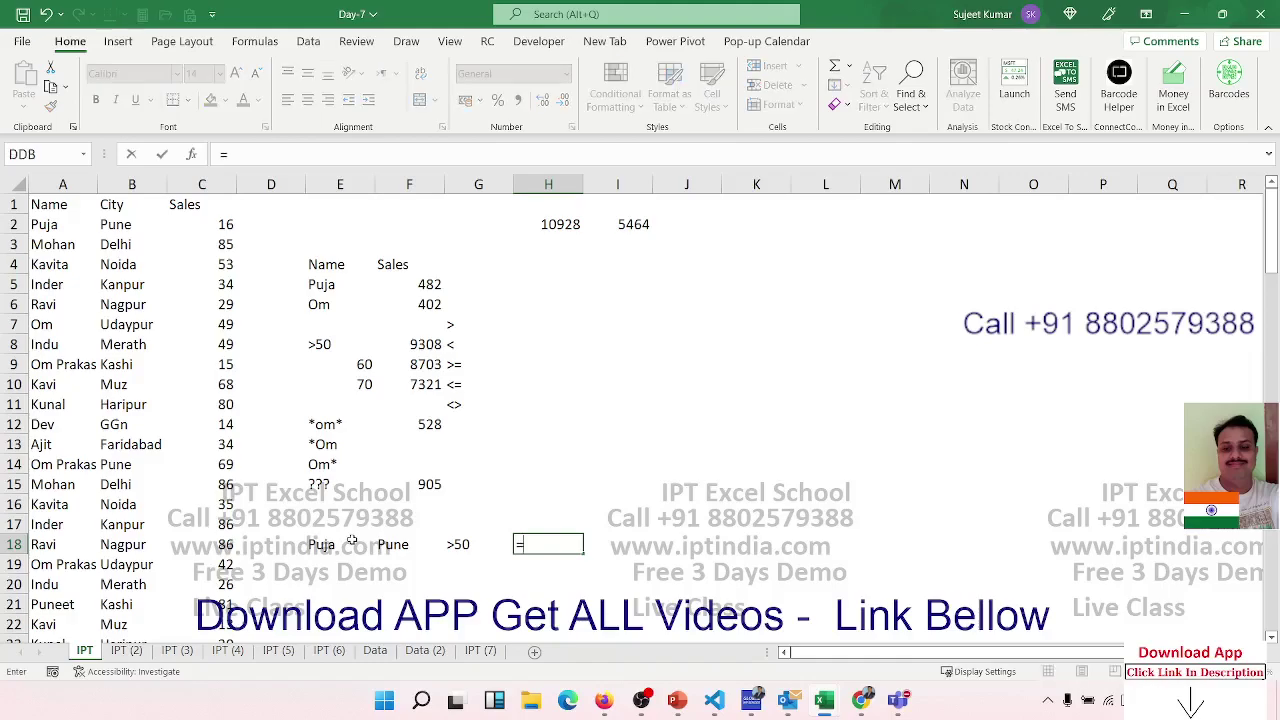
pyautogui.write('sum')
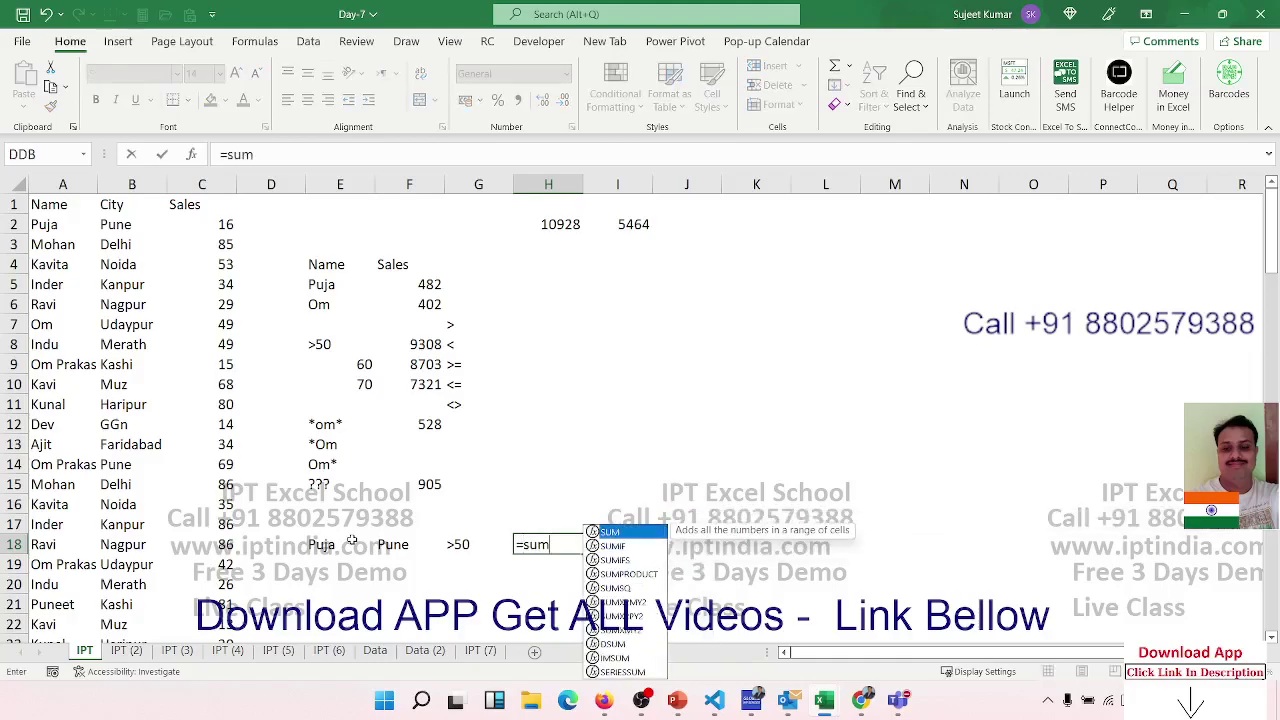
pyautogui.press('Down')
pyautogui.press('Down')
pyautogui.press('Tab')
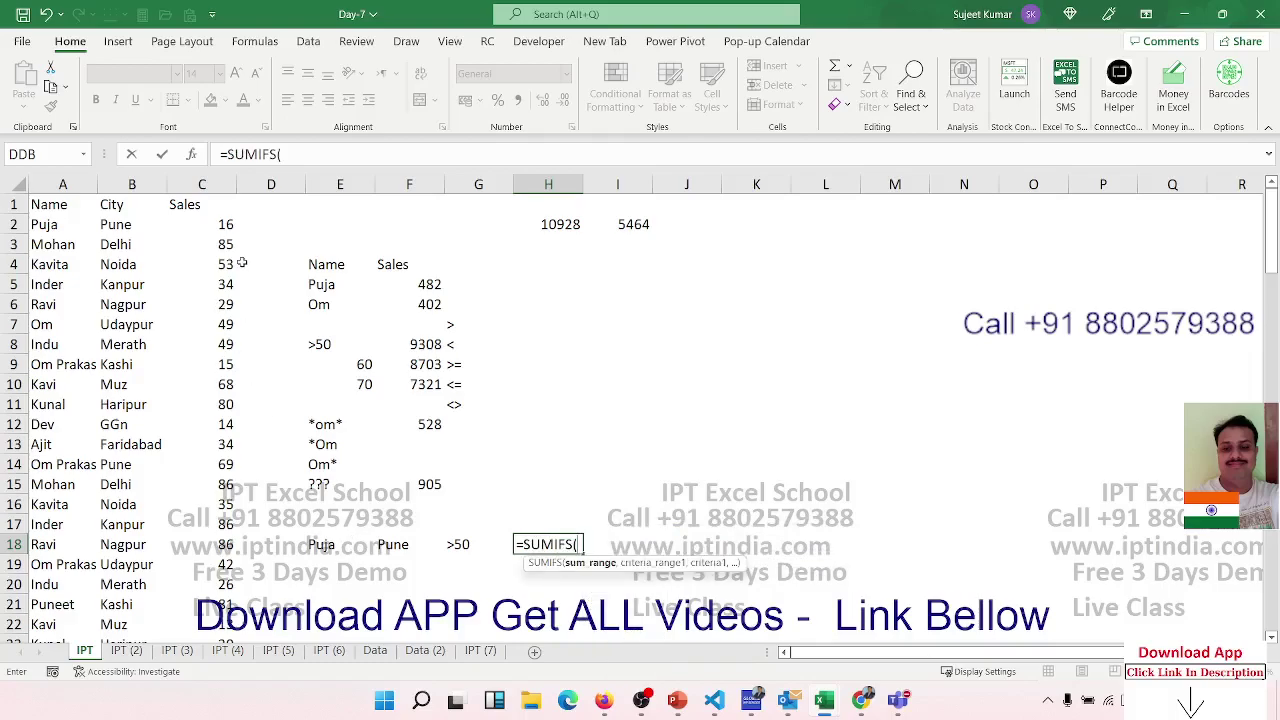
pyautogui.click(204, 186)
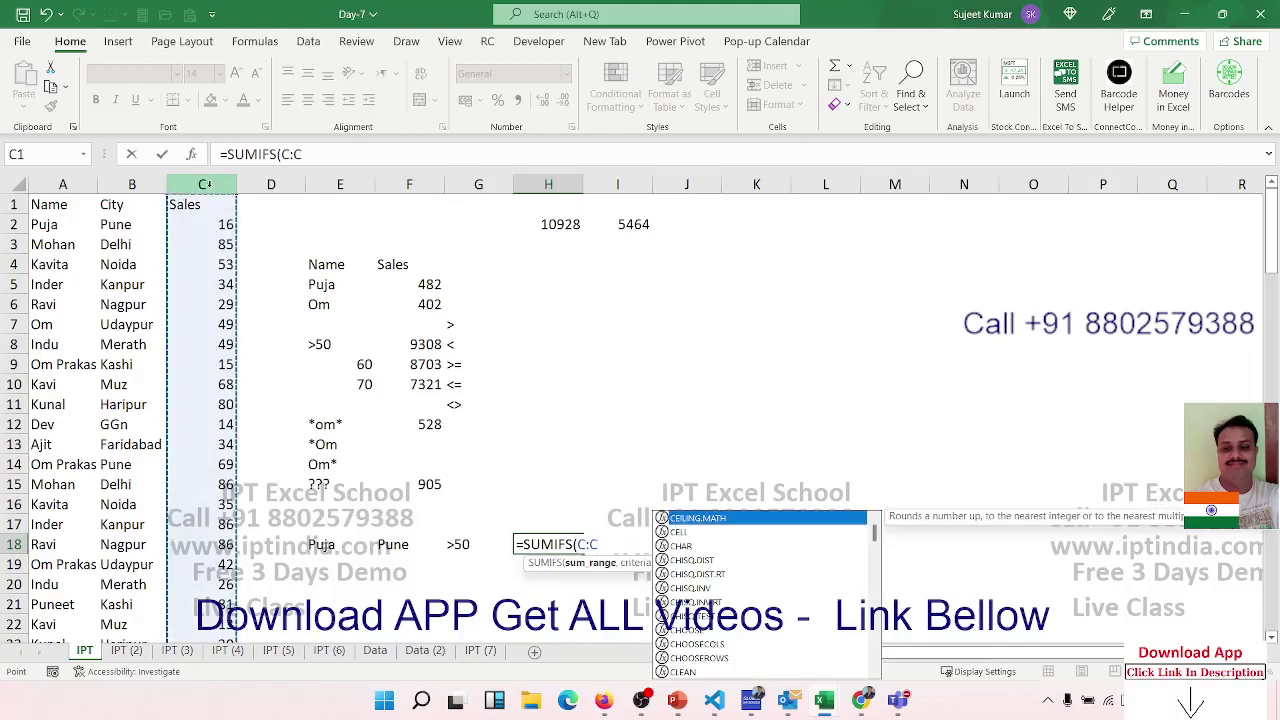
pyautogui.write(',')
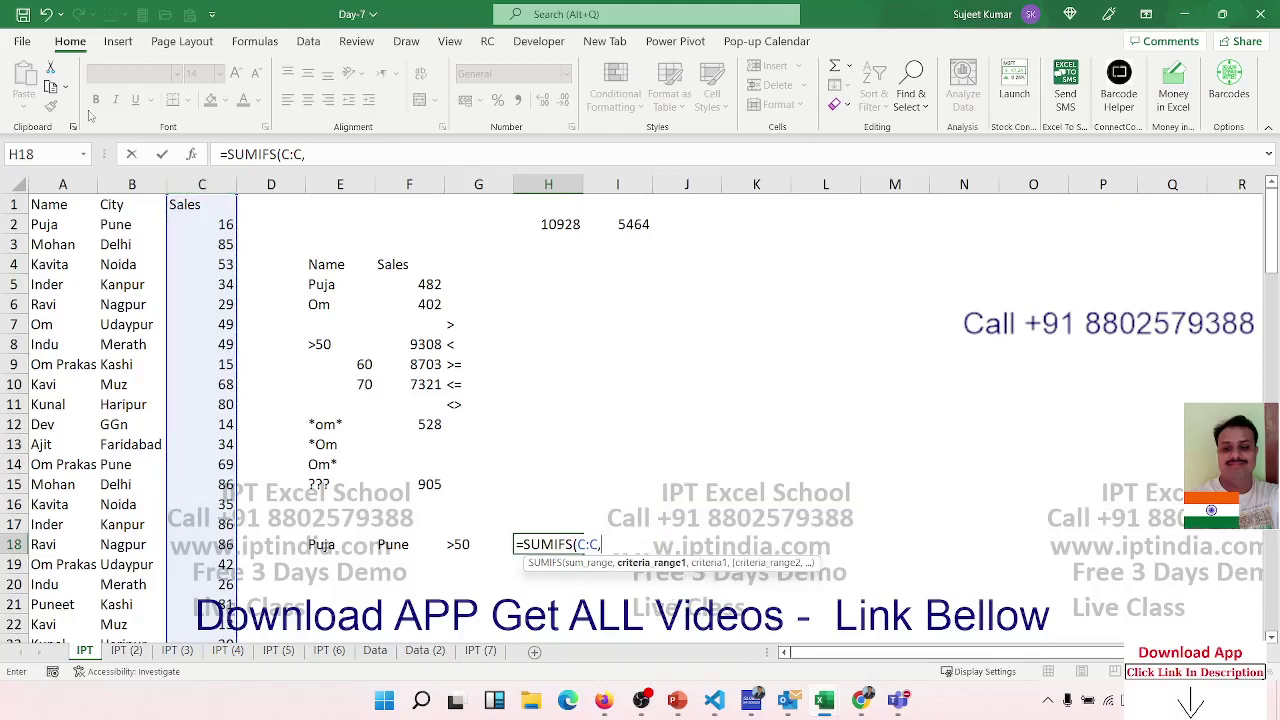
pyautogui.click(74, 183)
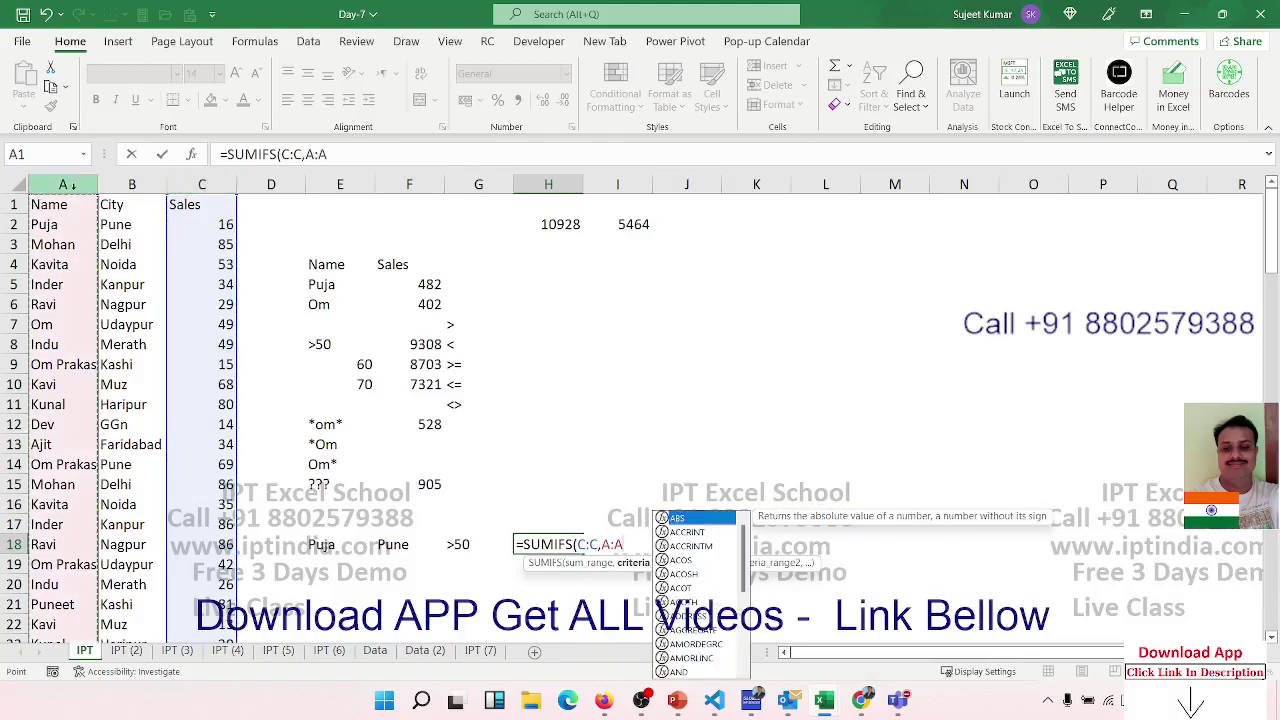
pyautogui.write(',')
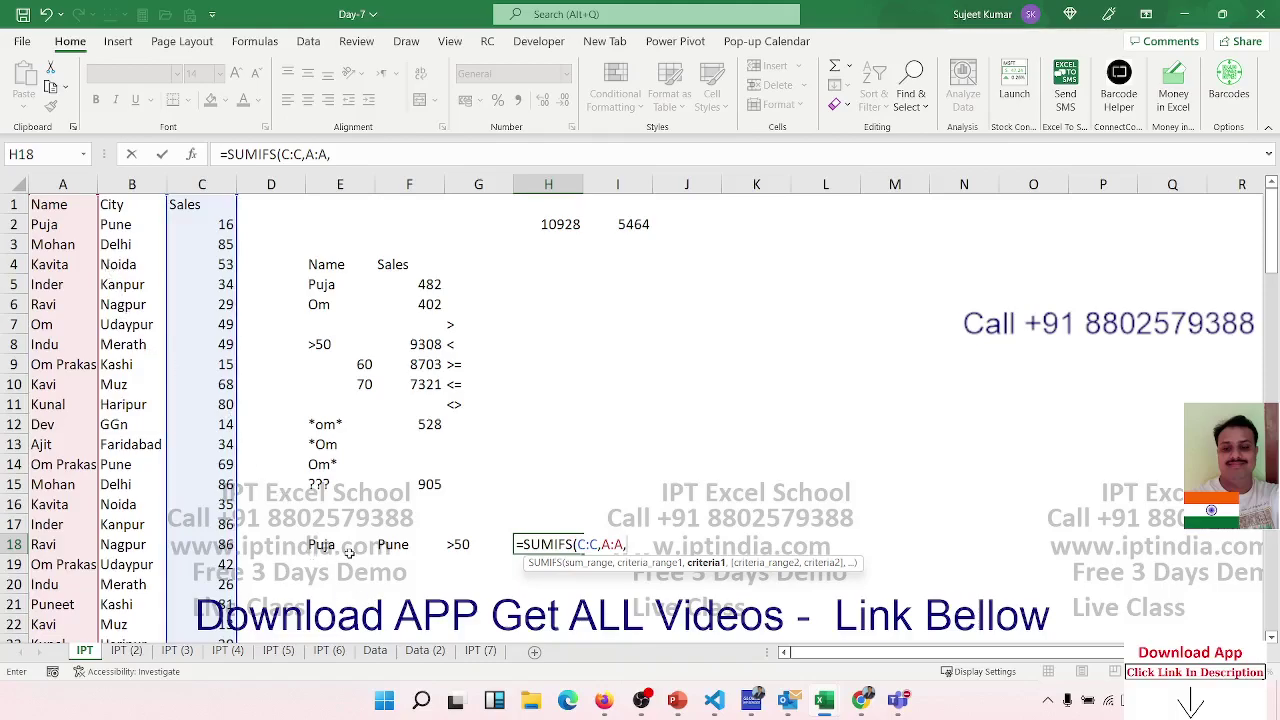
pyautogui.click(328, 546)
pyautogui.write(',')
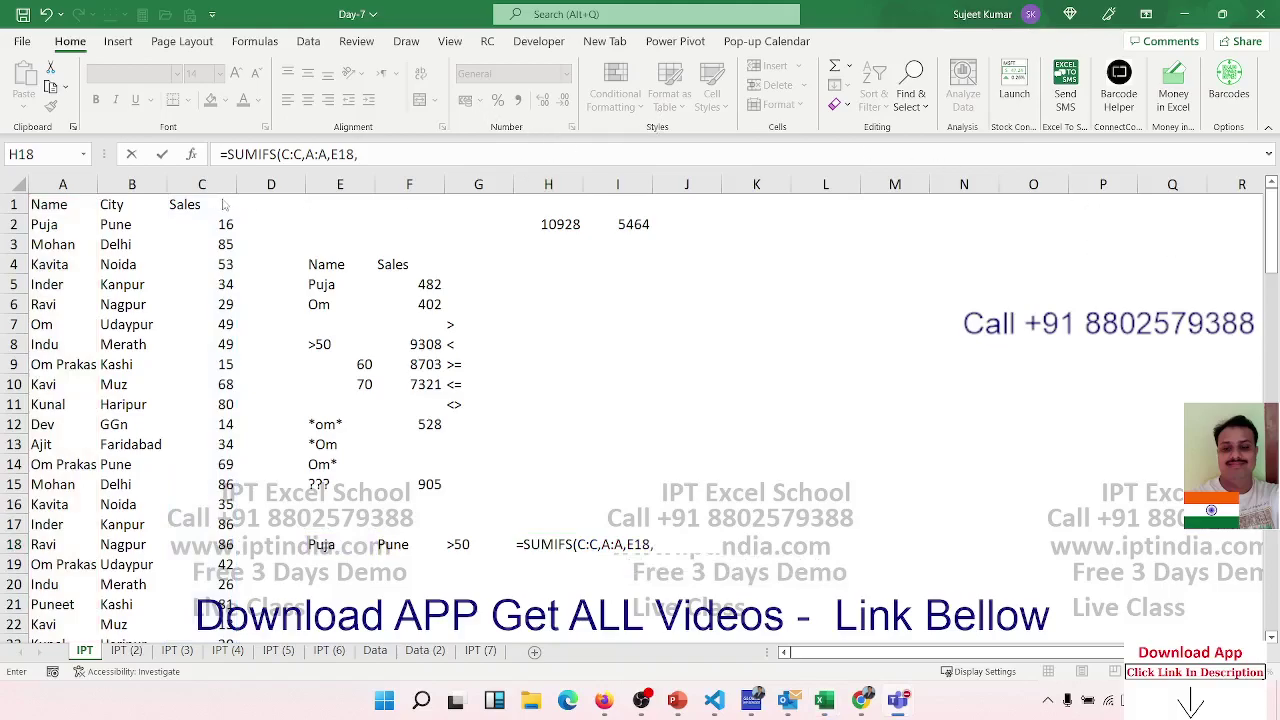
# Add the city criterion (B:B, F18) and the >50 sales criterion (C:C, G18), giving 425.
pyautogui.click(137, 185)
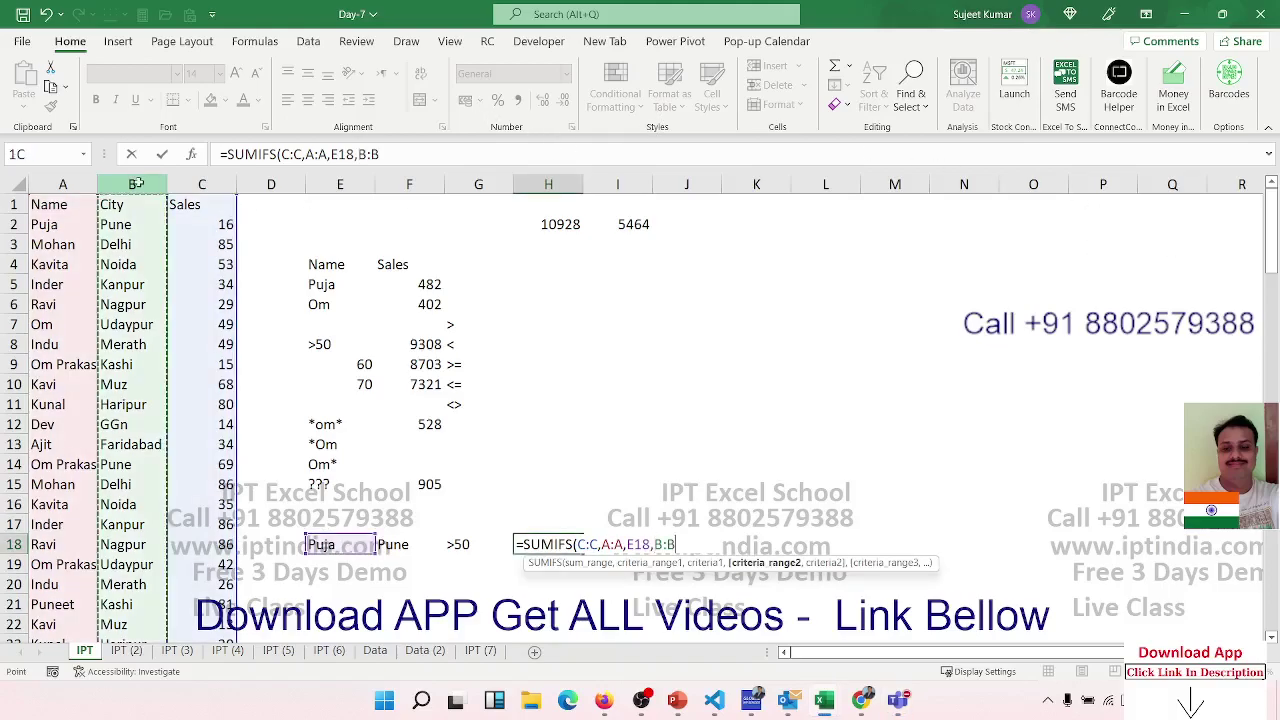
pyautogui.write(',')
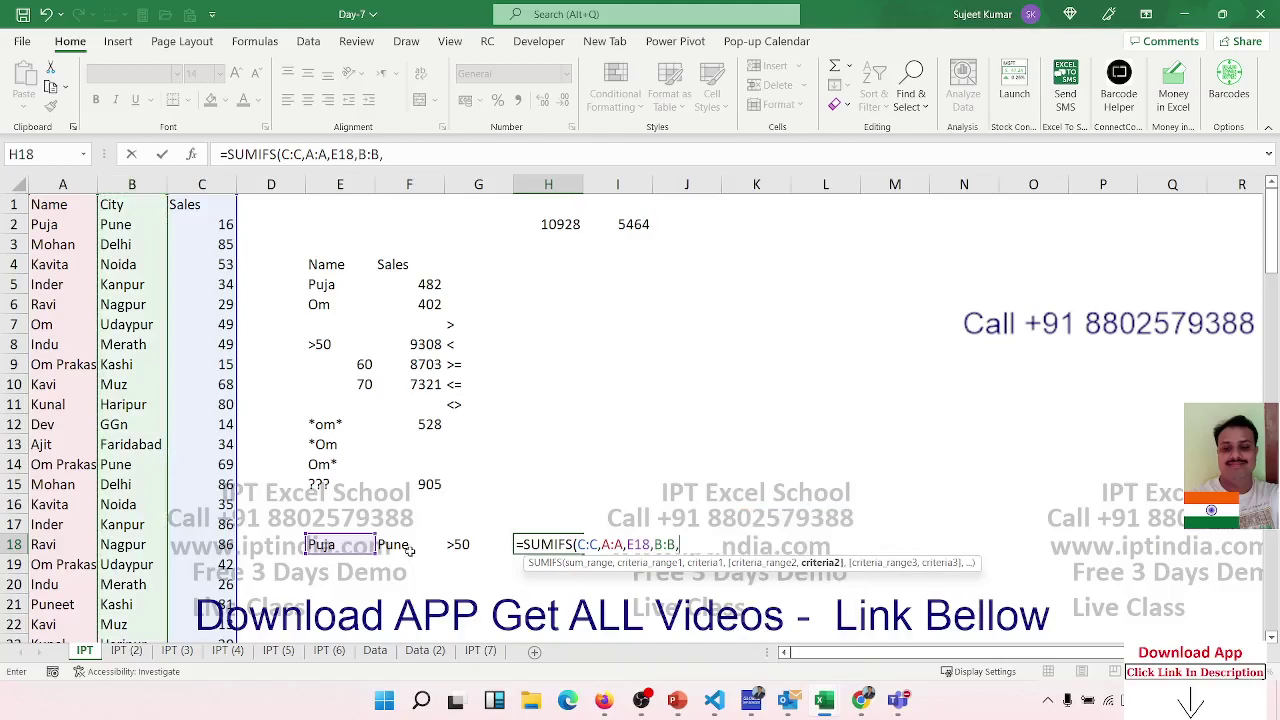
pyautogui.click(410, 546)
pyautogui.write(',')
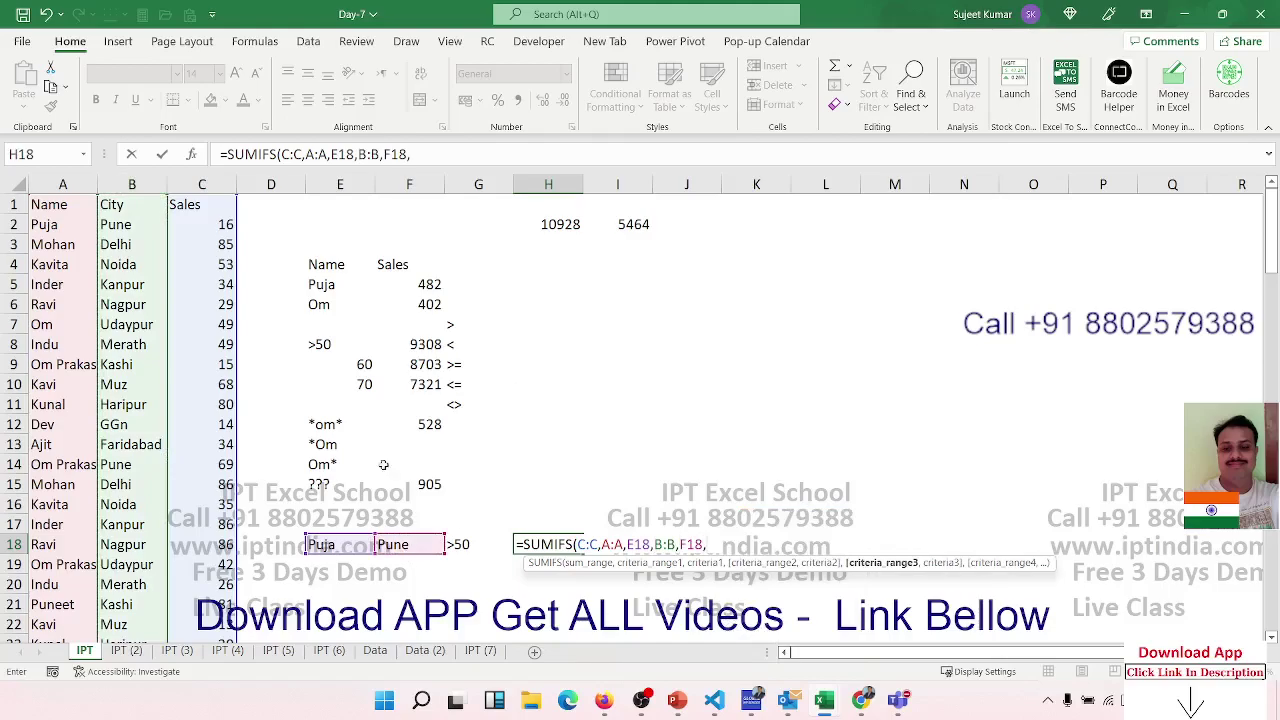
pyautogui.click(201, 185)
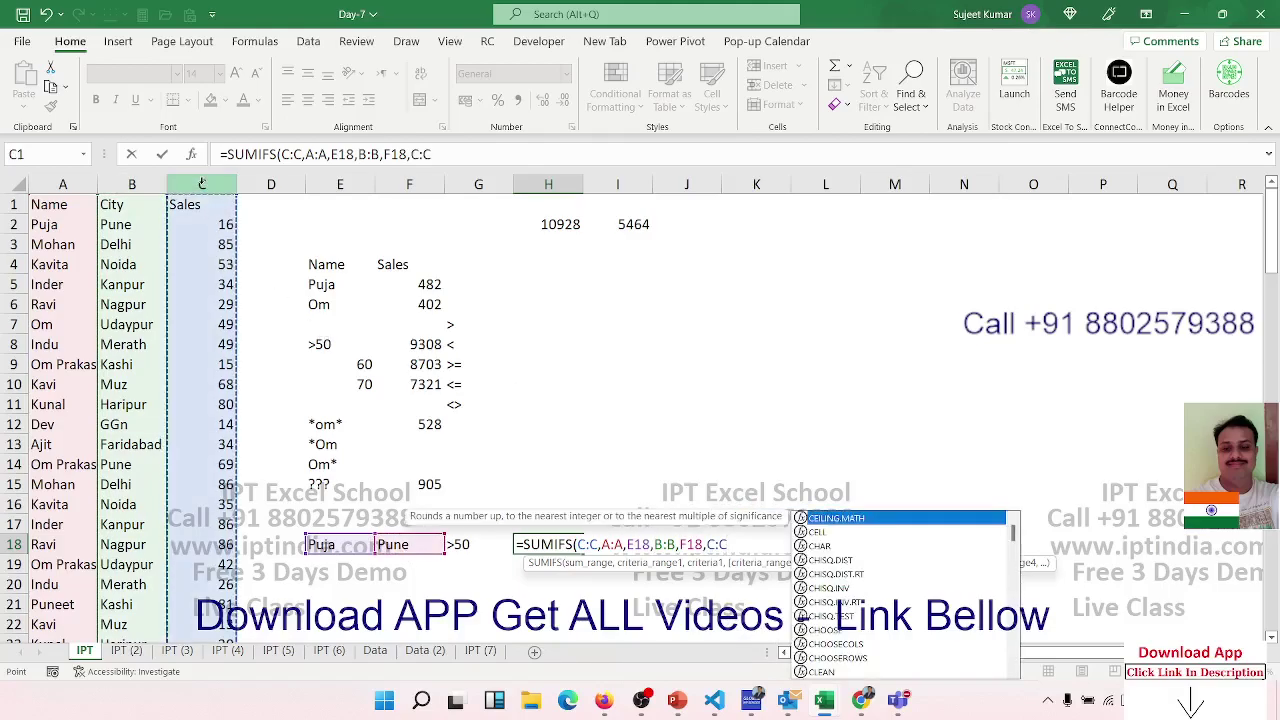
pyautogui.write(',')
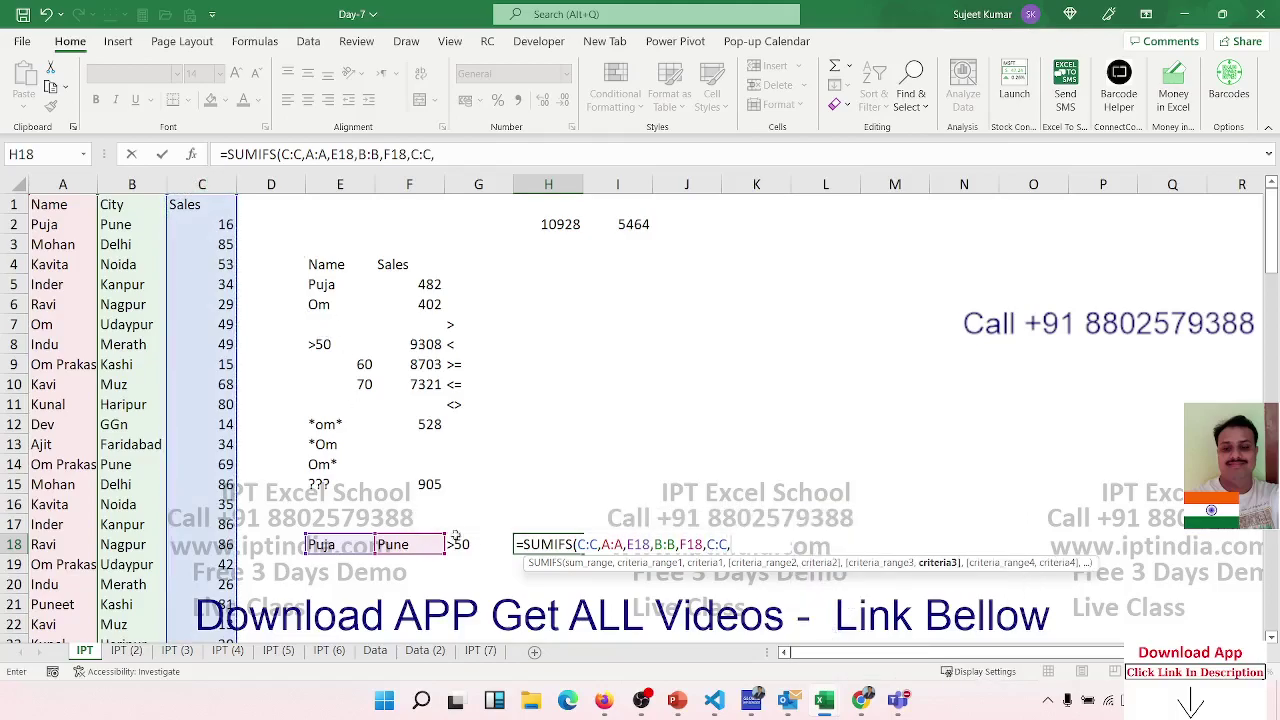
pyautogui.click(481, 552)
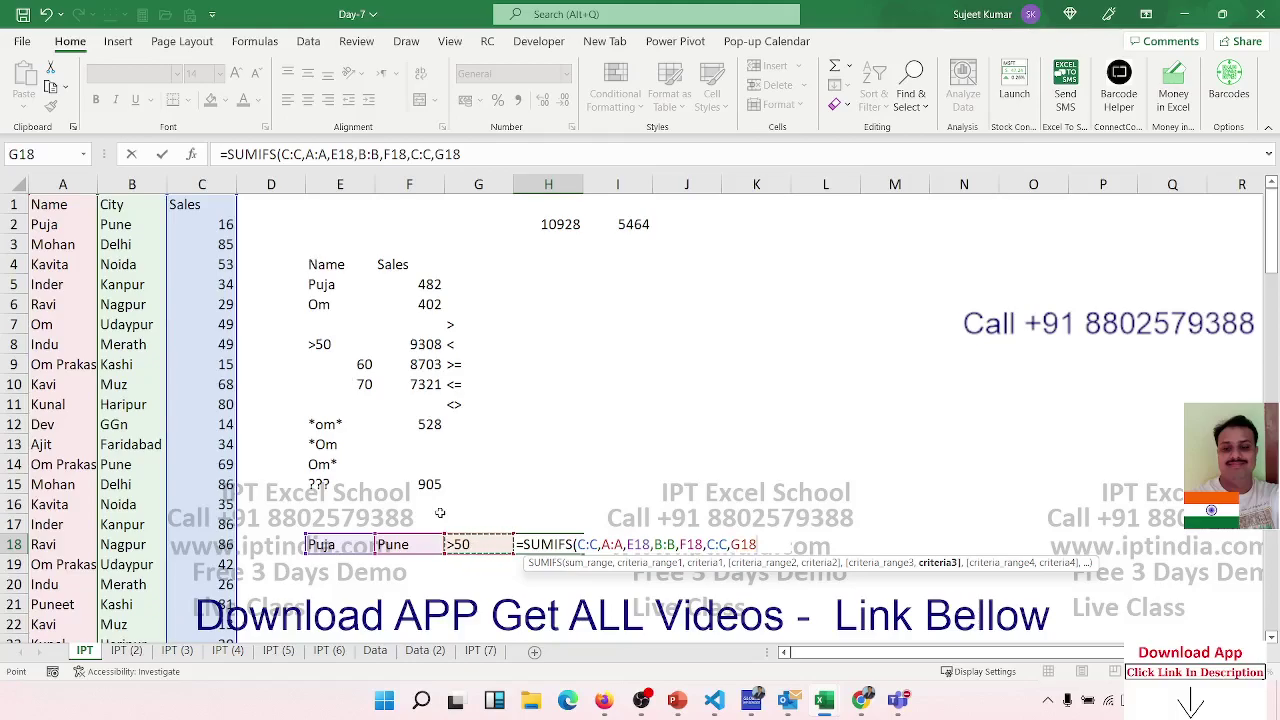
pyautogui.hotkey('ctrl', 'Return')
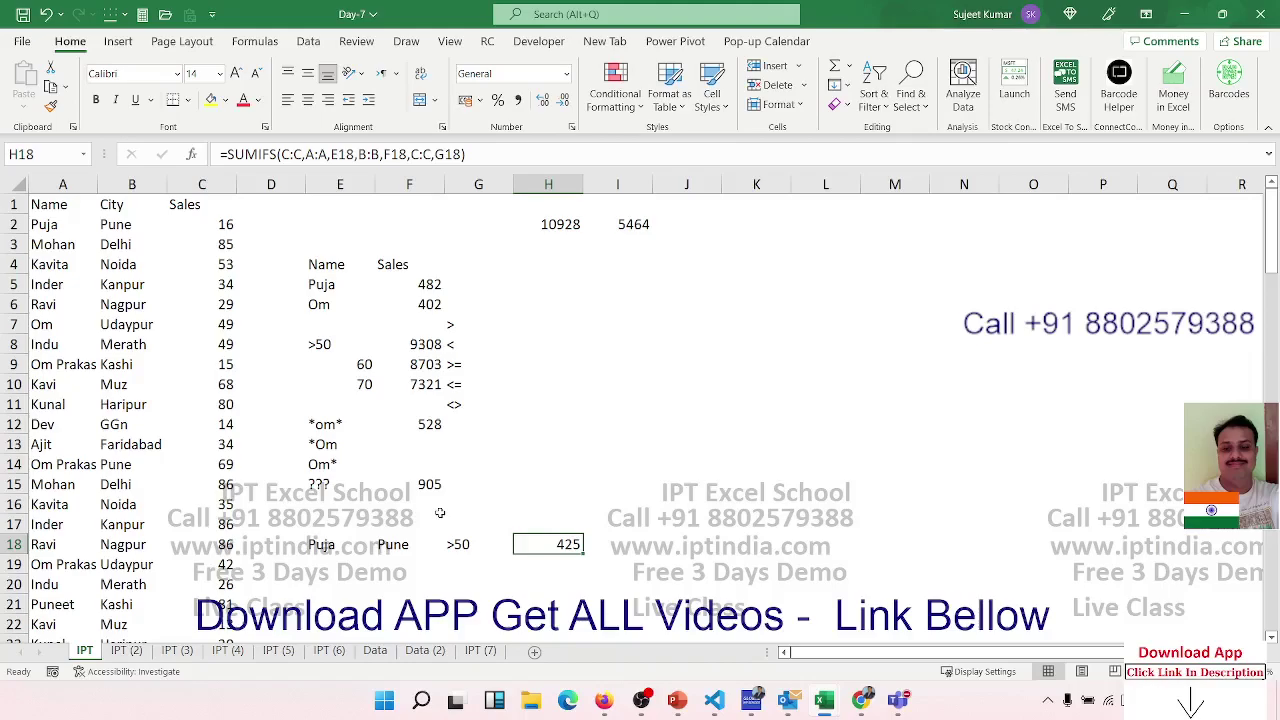
pyautogui.doubleClick(432, 285)
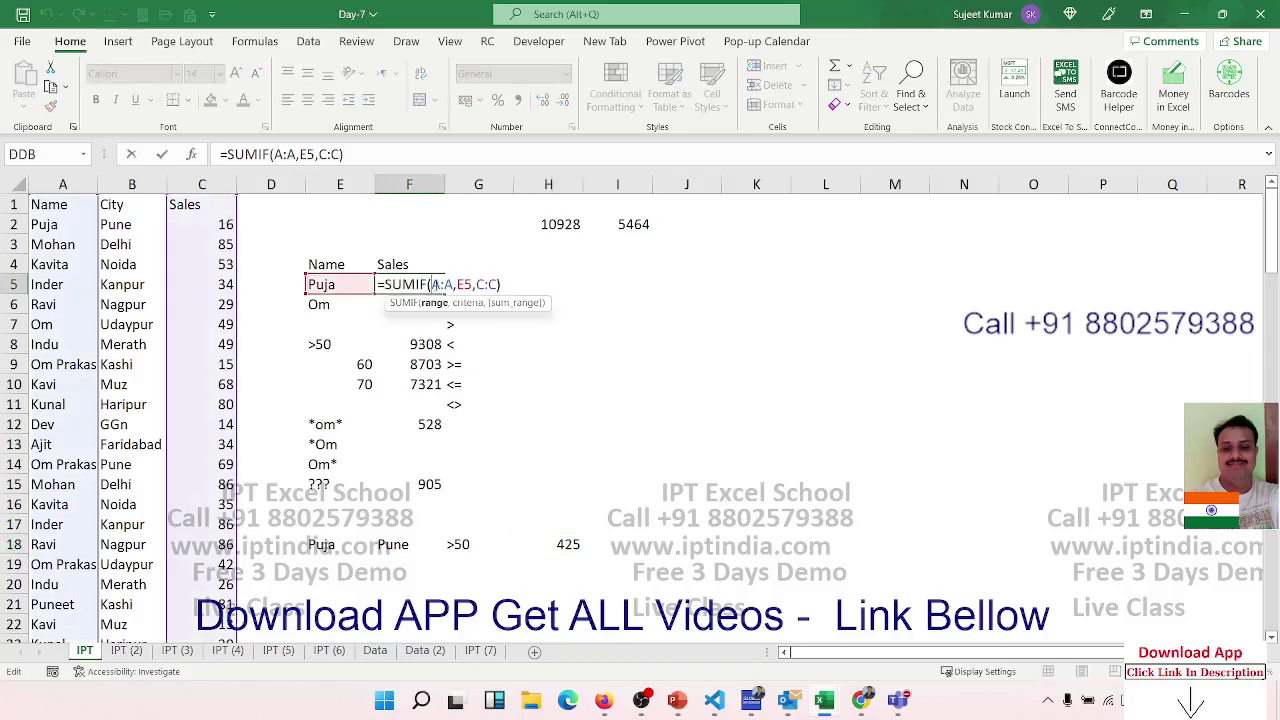
pyautogui.press('Return')
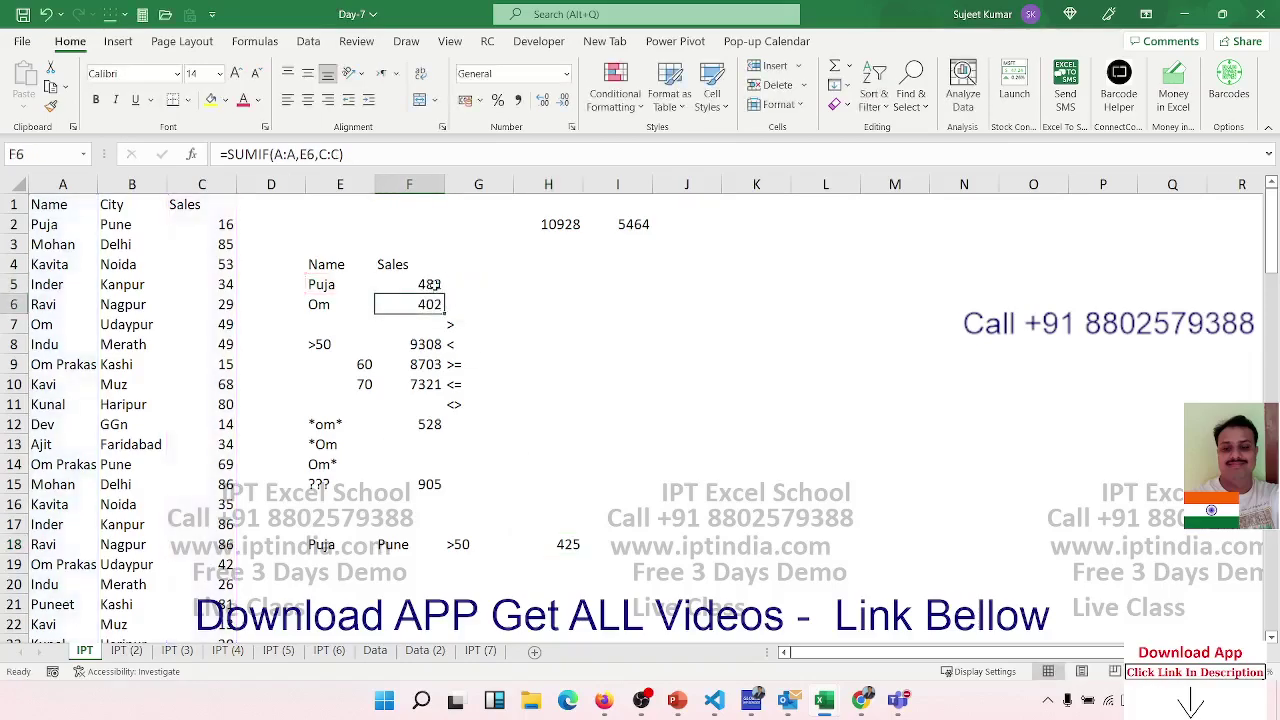
pyautogui.moveTo(340, 324); pyautogui.dragTo(340, 484)
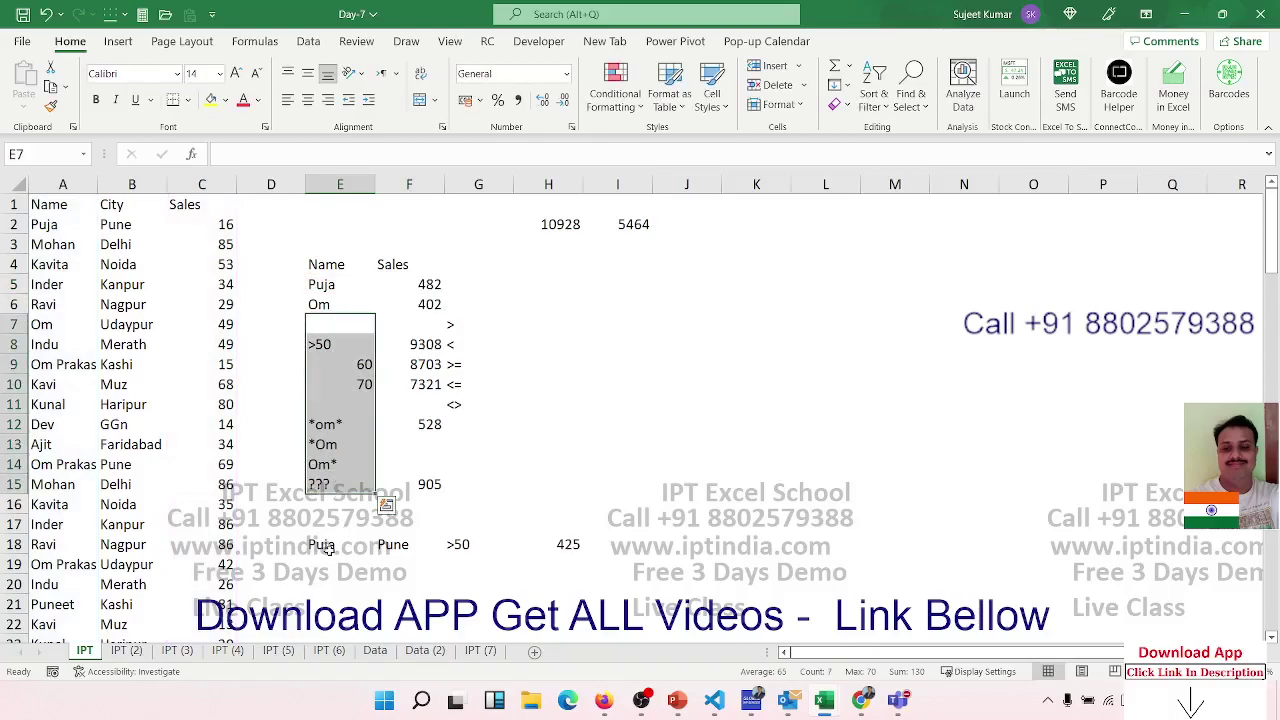
pyautogui.moveTo(328, 549); pyautogui.dragTo(510, 545)
pyautogui.click(552, 543)
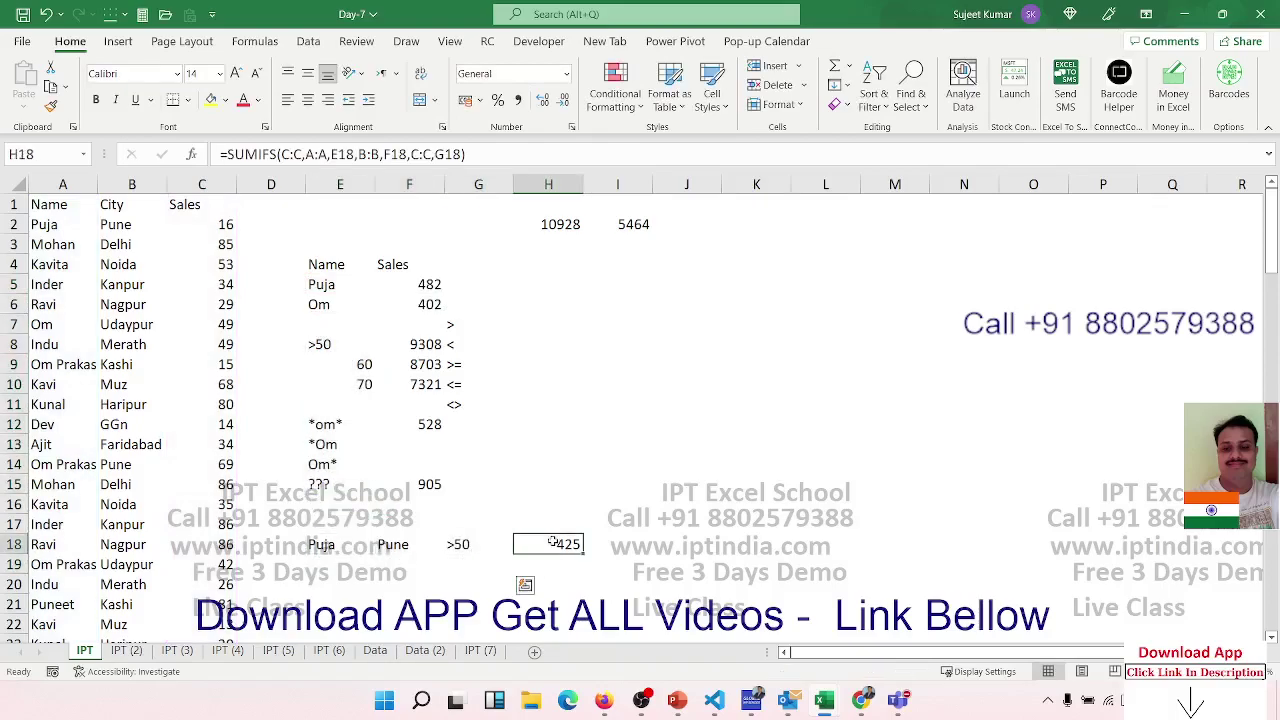
pyautogui.doubleClick(552, 543)
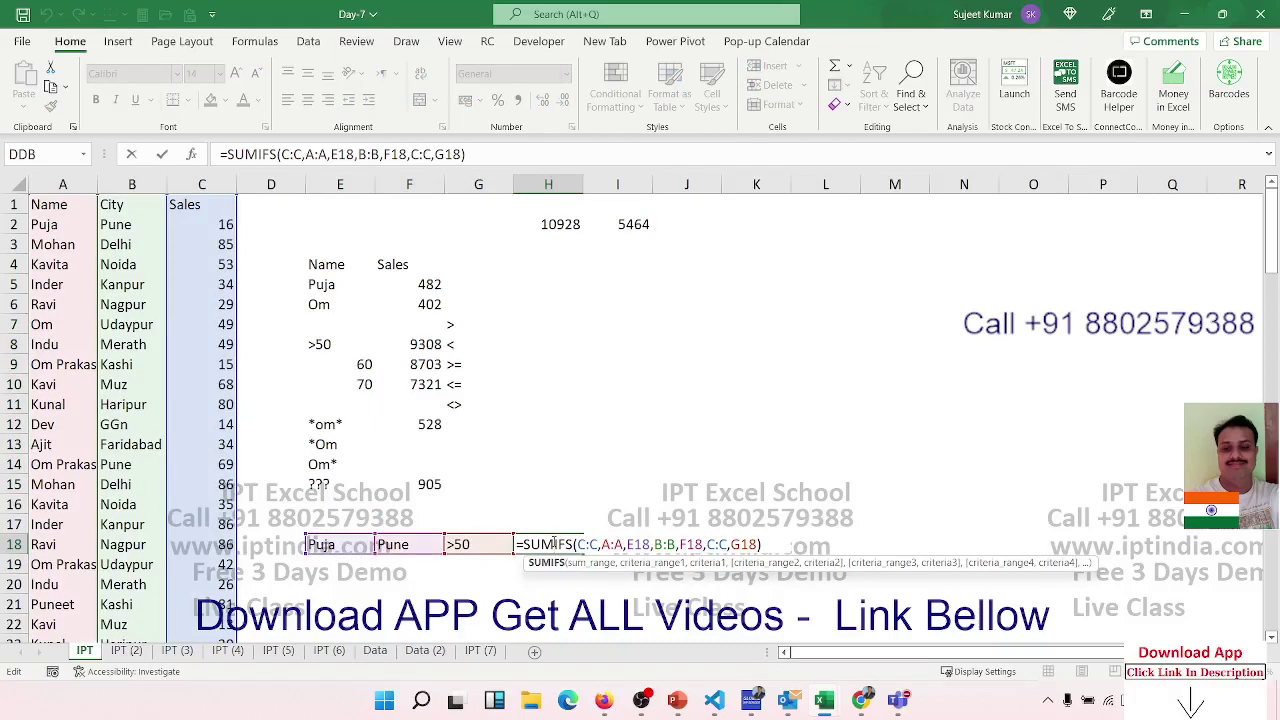
pyautogui.press('Return')
pyautogui.moveTo(340, 514); pyautogui.dragTo(318, 344)
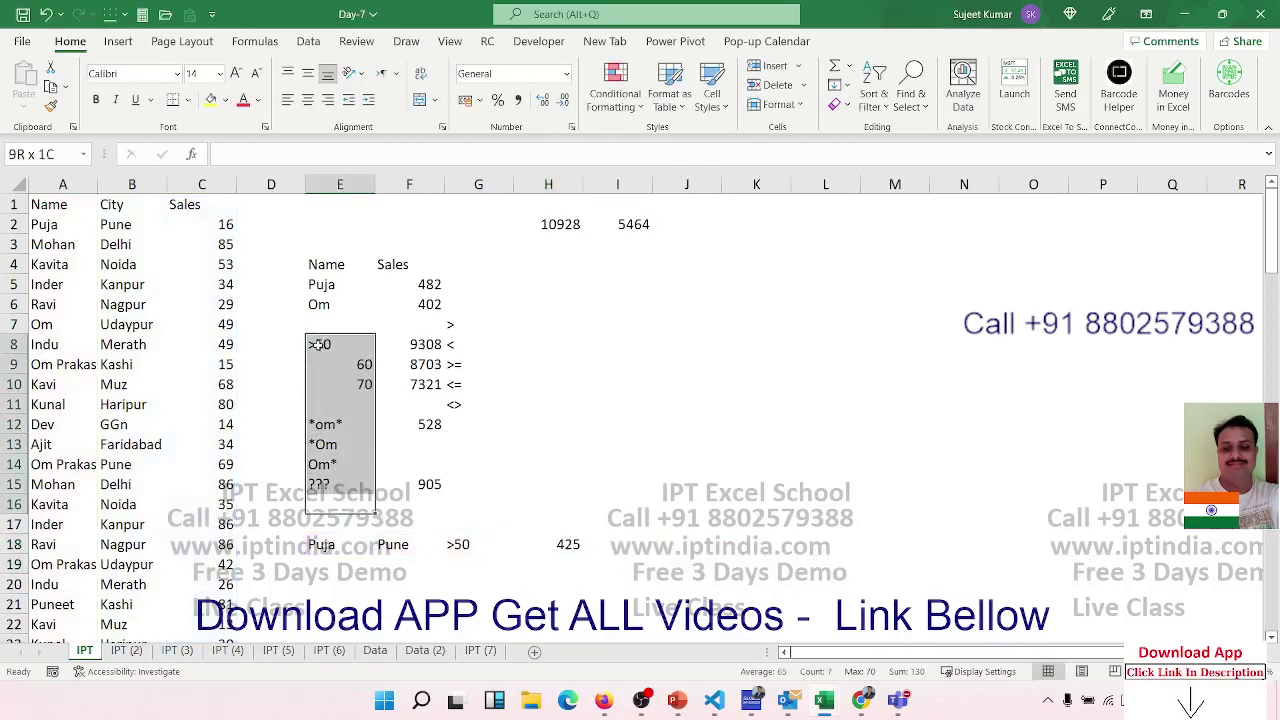
pyautogui.doubleClick(566, 543)
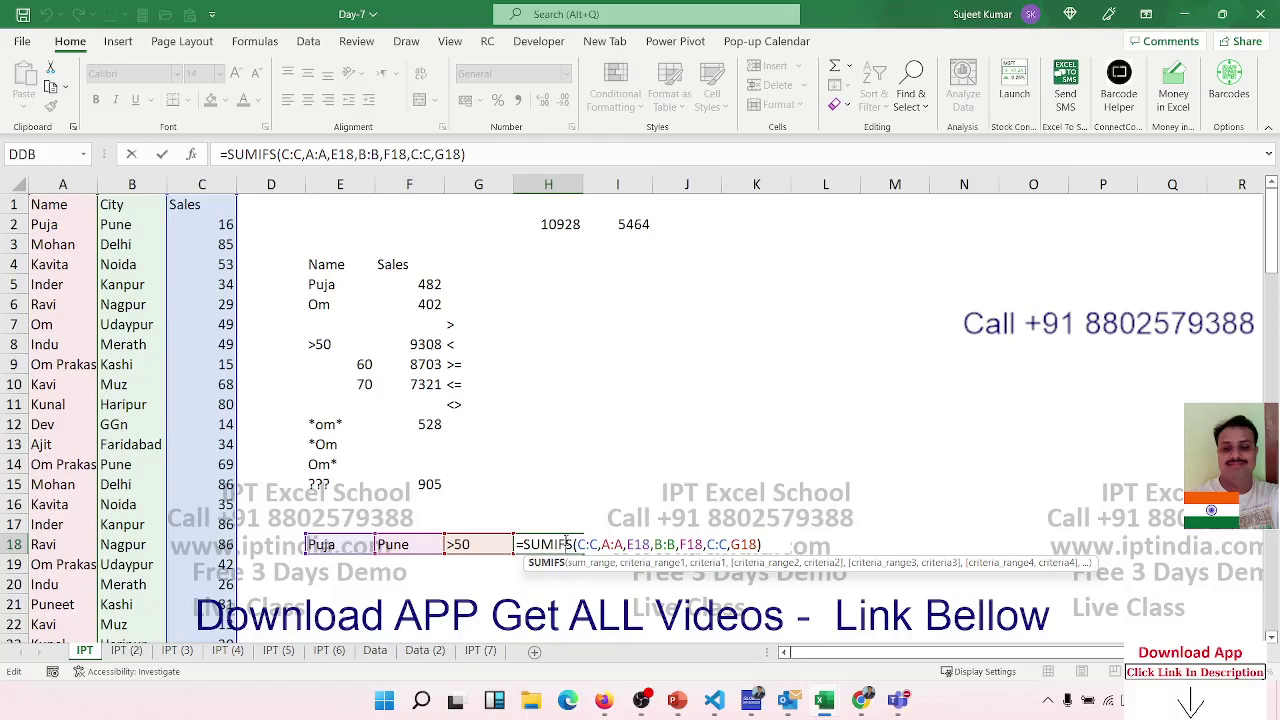
pyautogui.press('Escape')
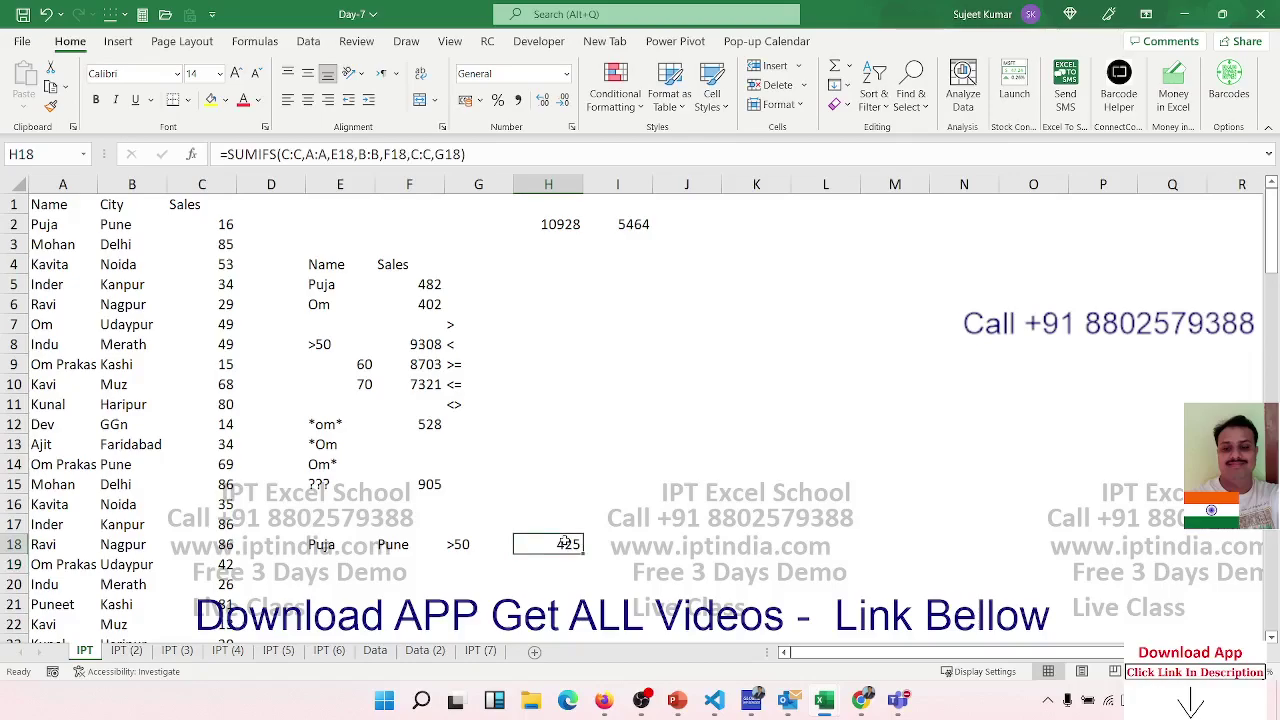
pyautogui.click(347, 484)
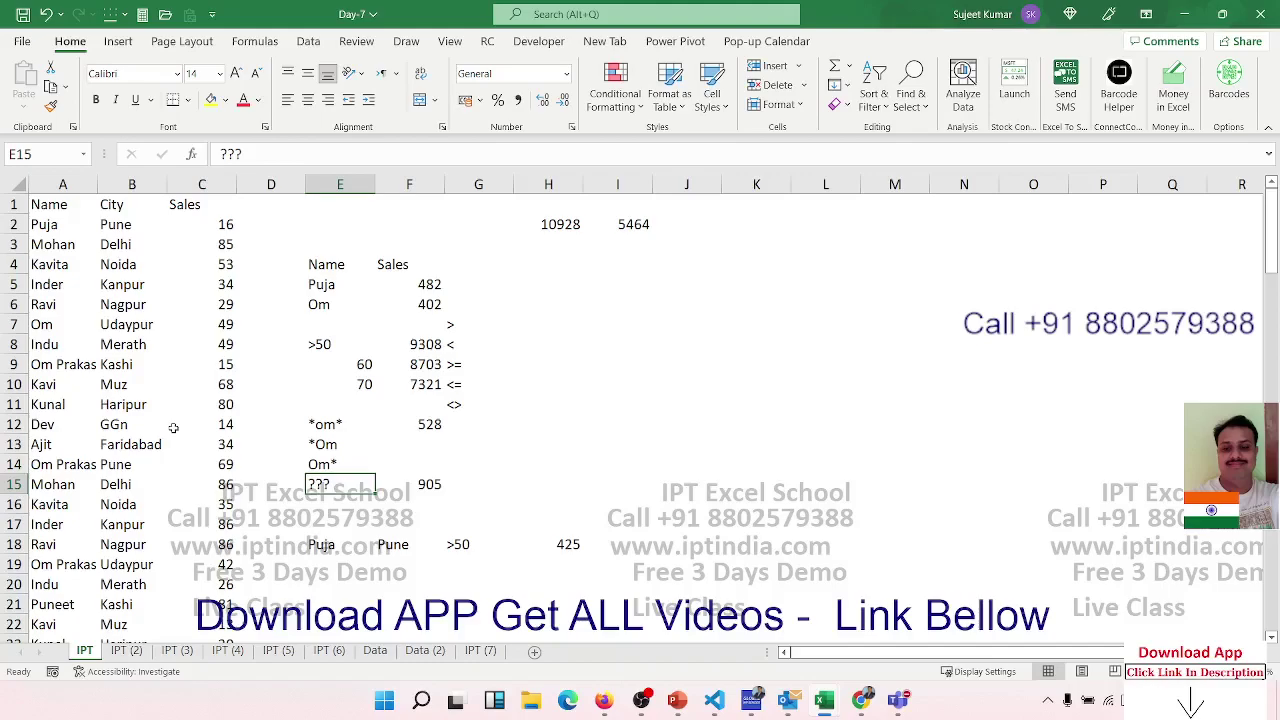
pyautogui.moveTo(118, 264); pyautogui.dragTo(110, 516)
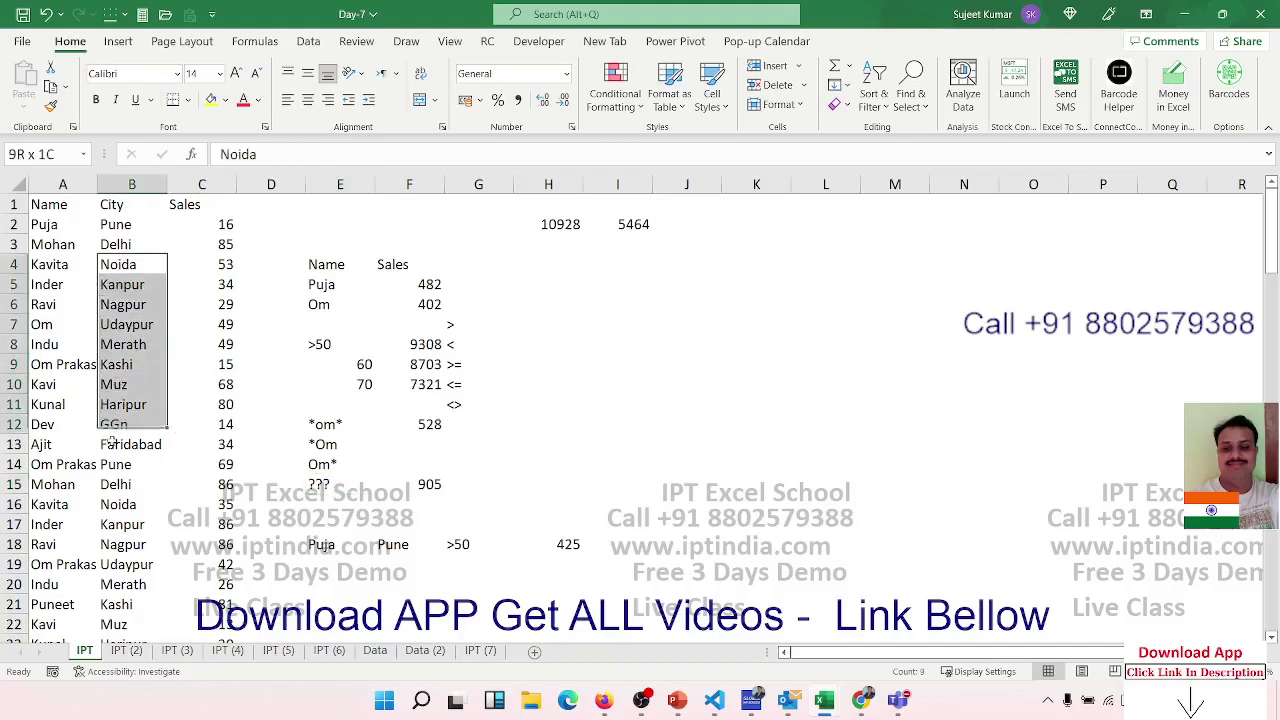
pyautogui.click(122, 424)
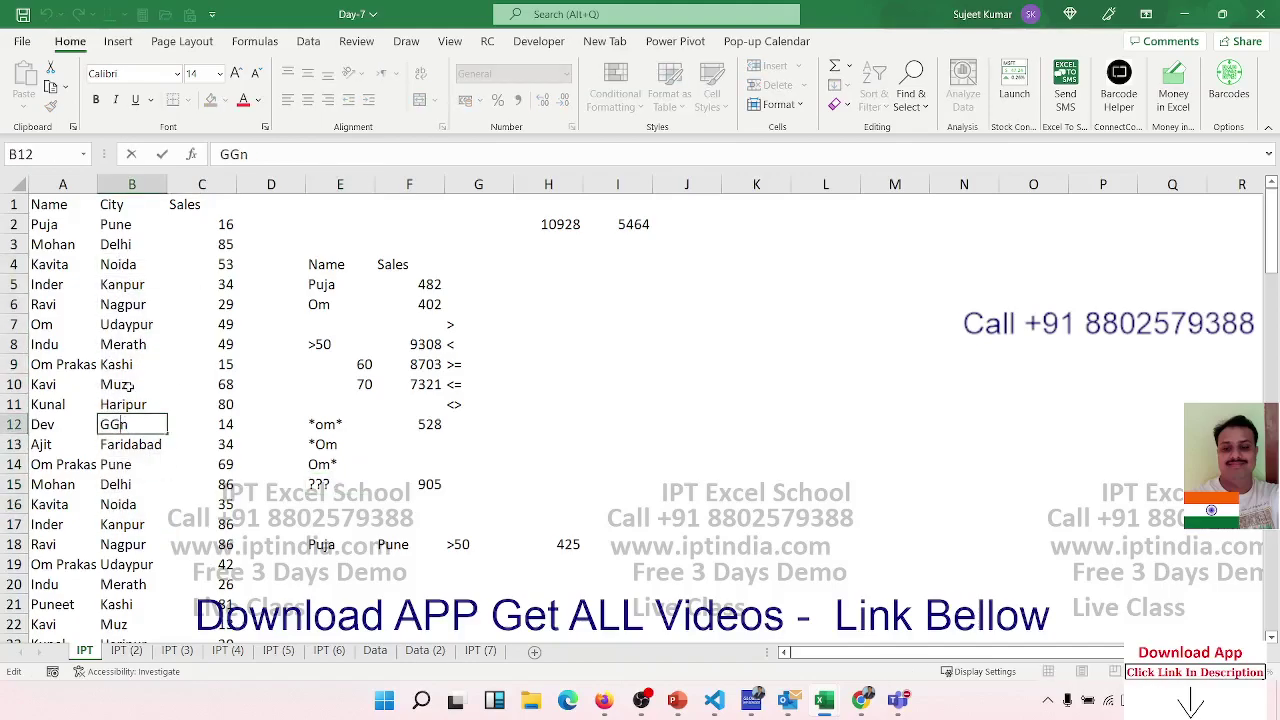
pyautogui.click(129, 386)
pyautogui.click(418, 484)
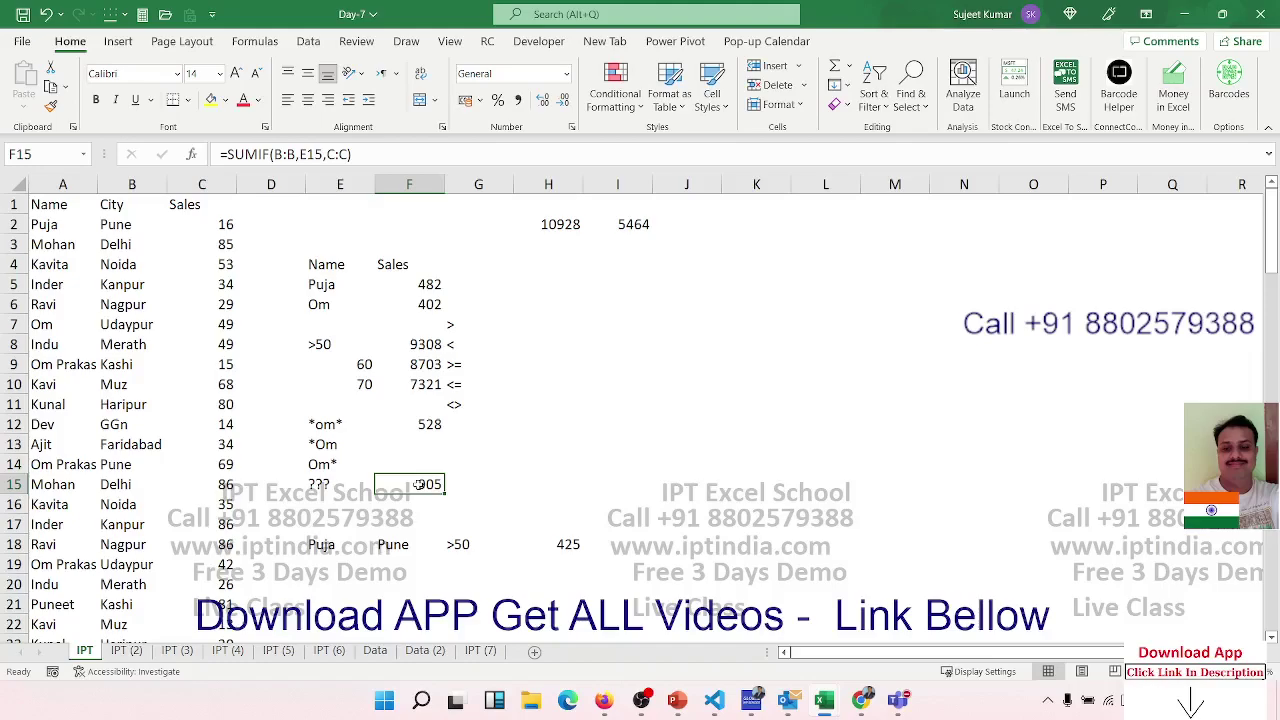
pyautogui.click(597, 324)
pyautogui.click(570, 238)
pyautogui.click(570, 227)
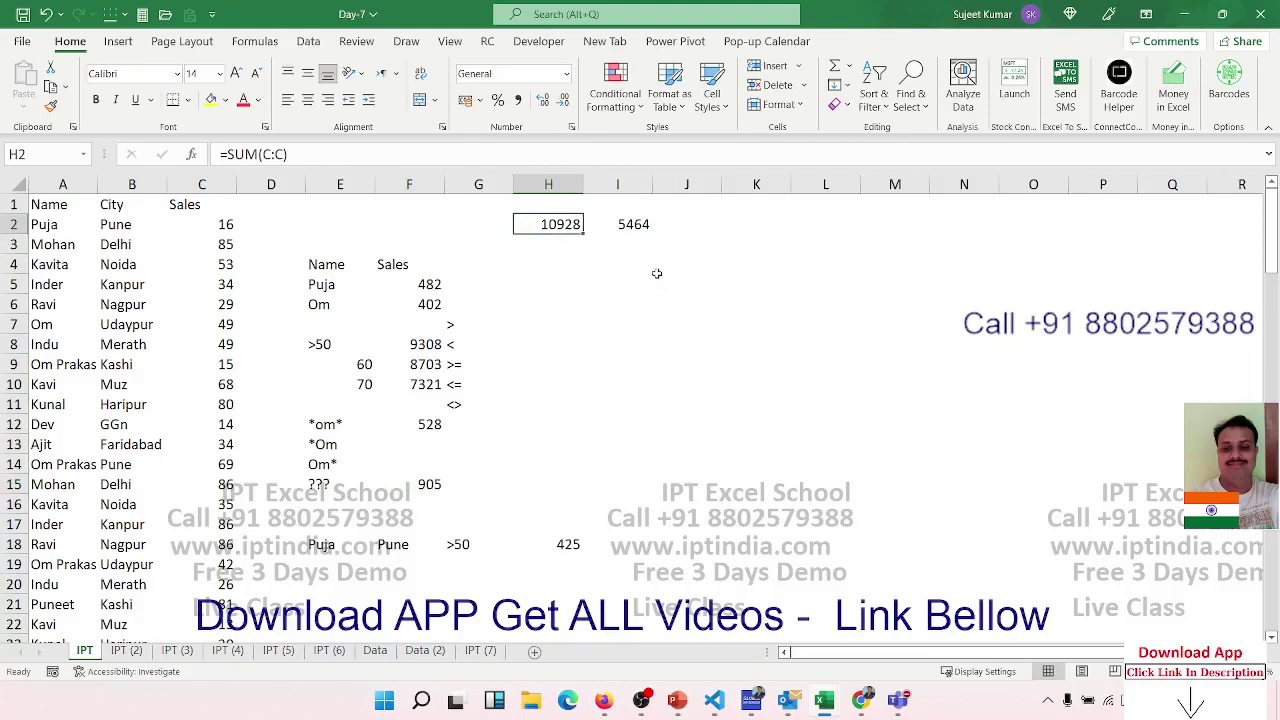
pyautogui.click(140, 651)
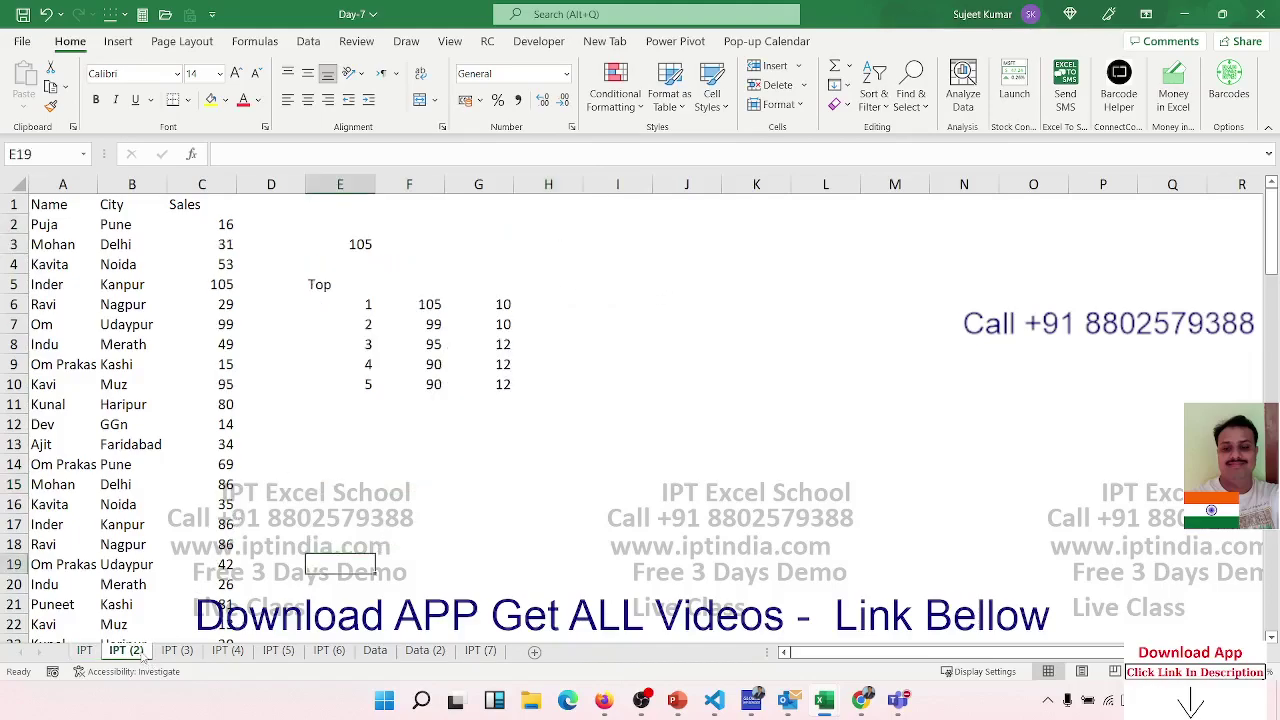
pyautogui.click(392, 342)
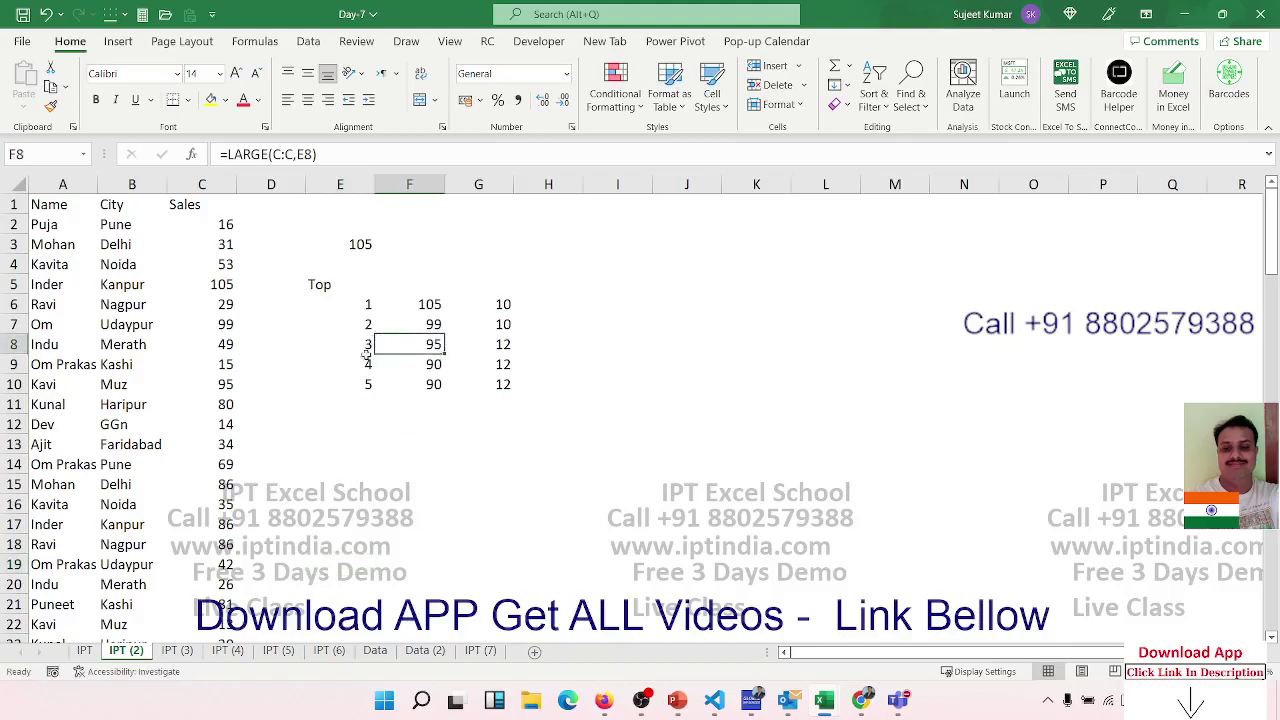
pyautogui.click(85, 650)
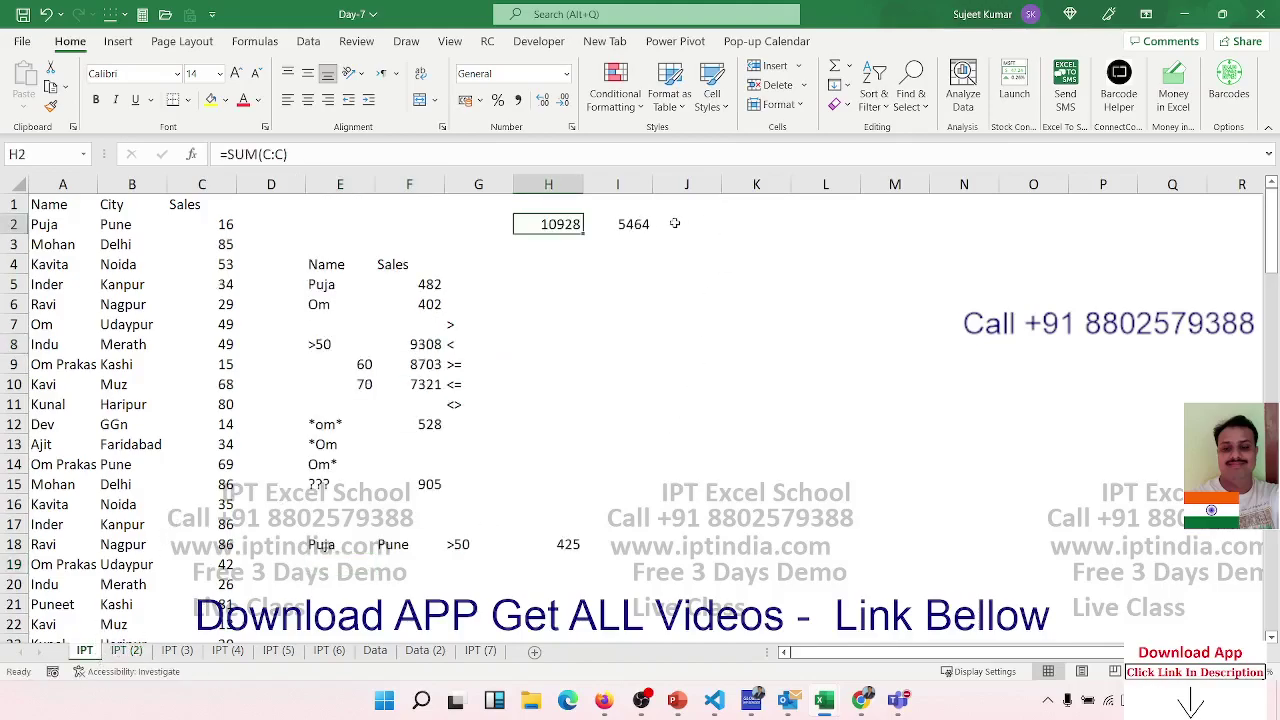
pyautogui.click(566, 488)
pyautogui.click(558, 560)
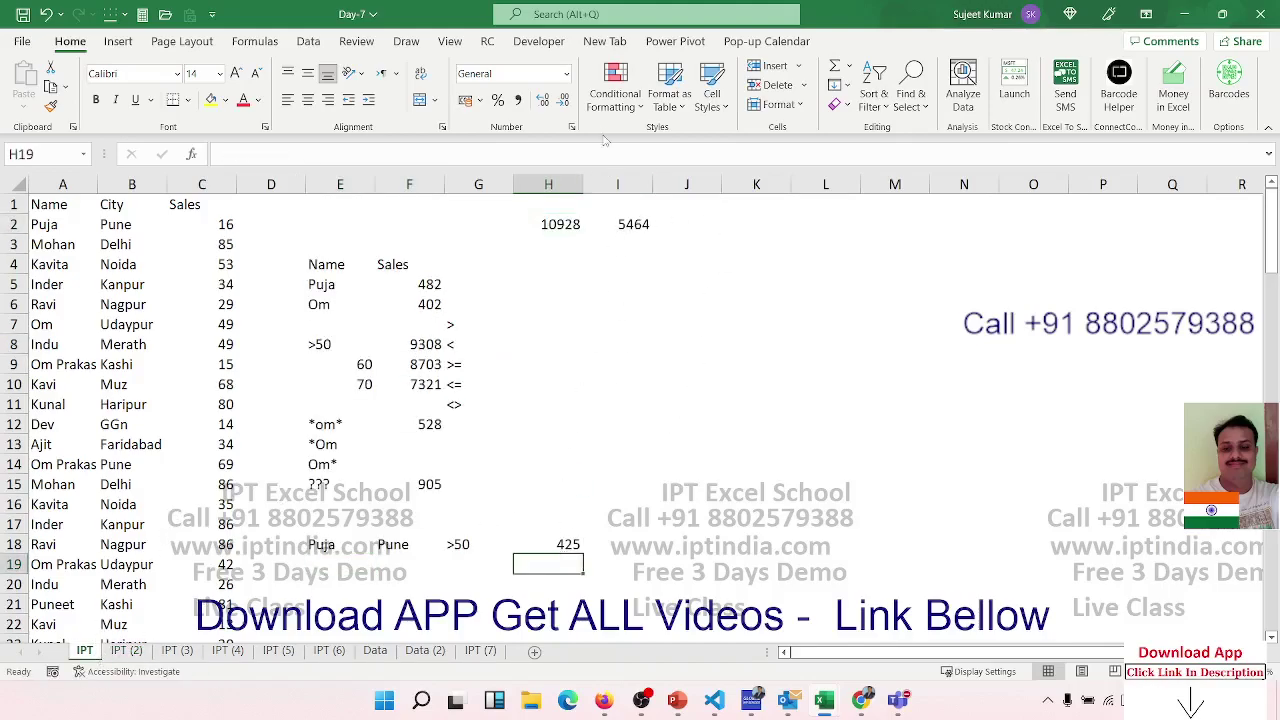
pyautogui.moveTo(566, 224); pyautogui.dragTo(622, 226)
pyautogui.click(618, 237)
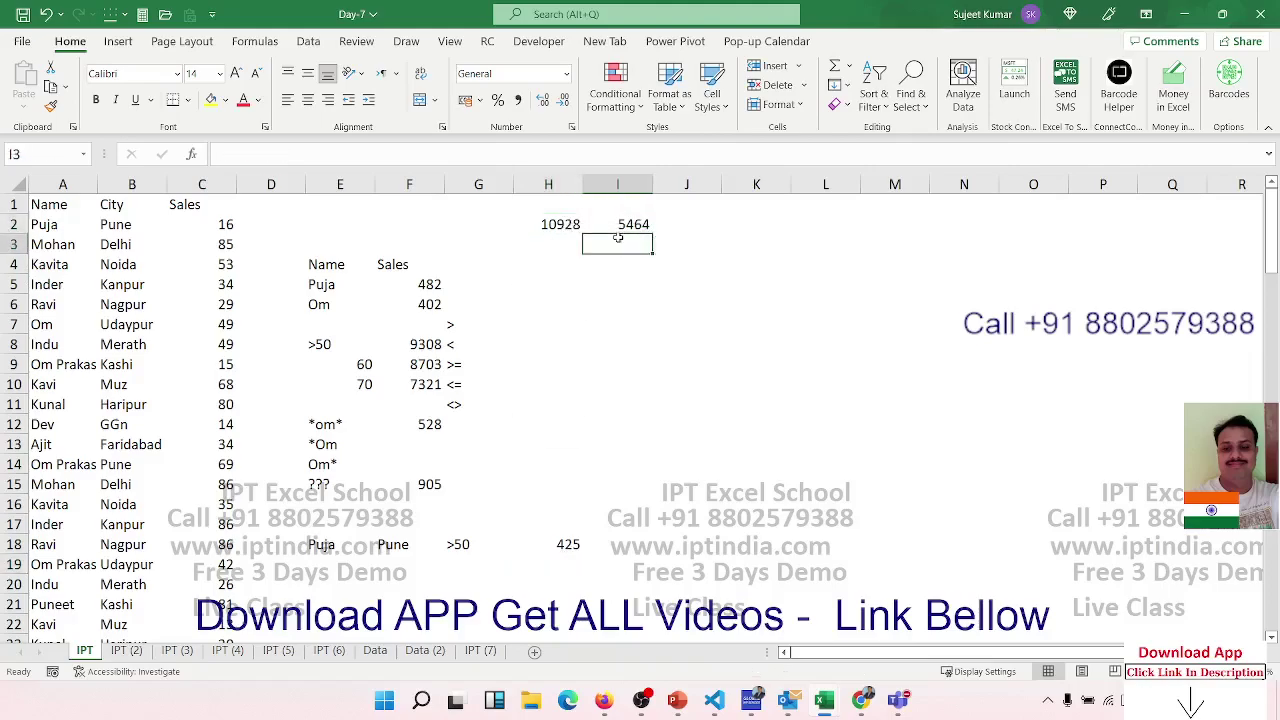
pyautogui.click(172, 651)
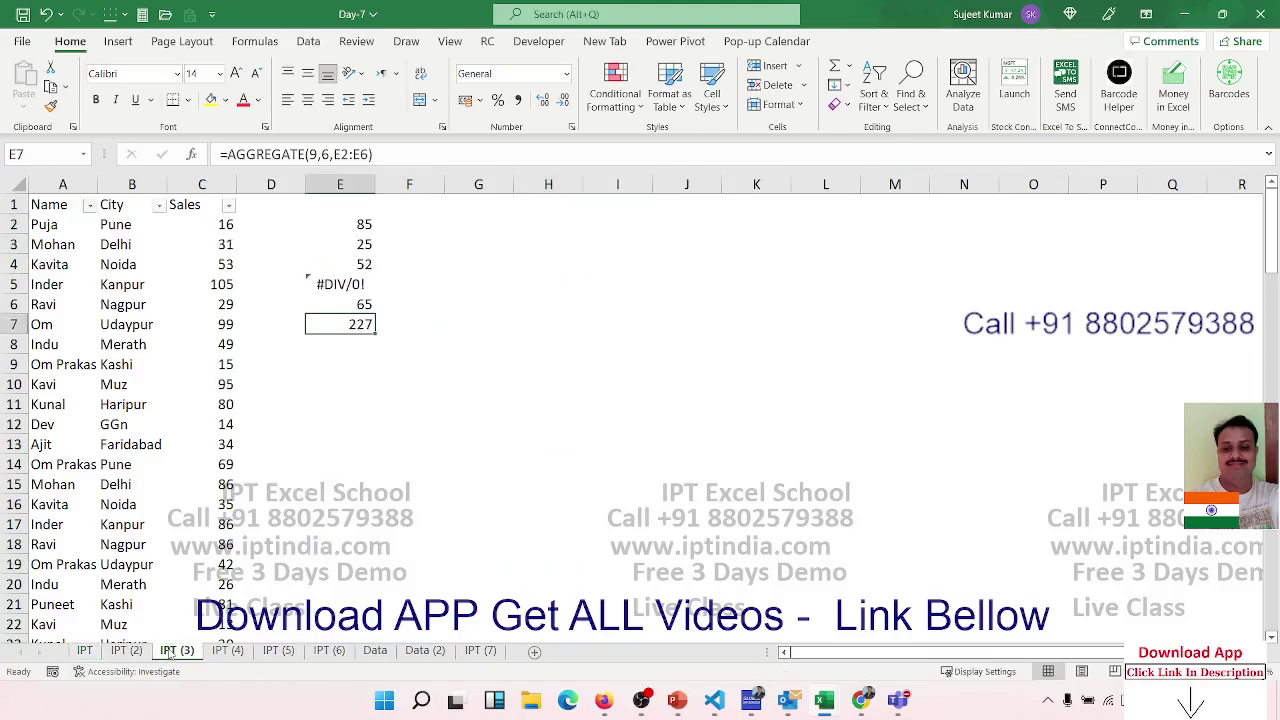
pyautogui.click(84, 651)
pyautogui.click(757, 278)
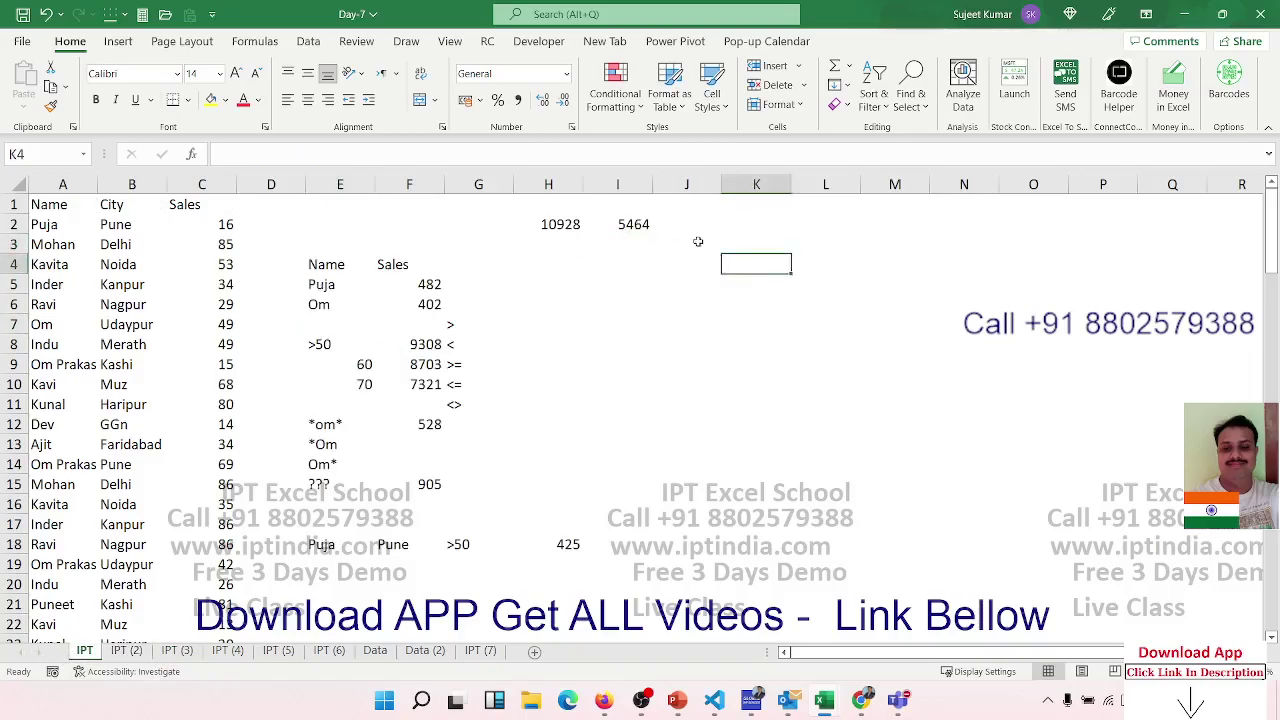
pyautogui.click(698, 241)
pyautogui.press('Up')
pyautogui.press('Left')
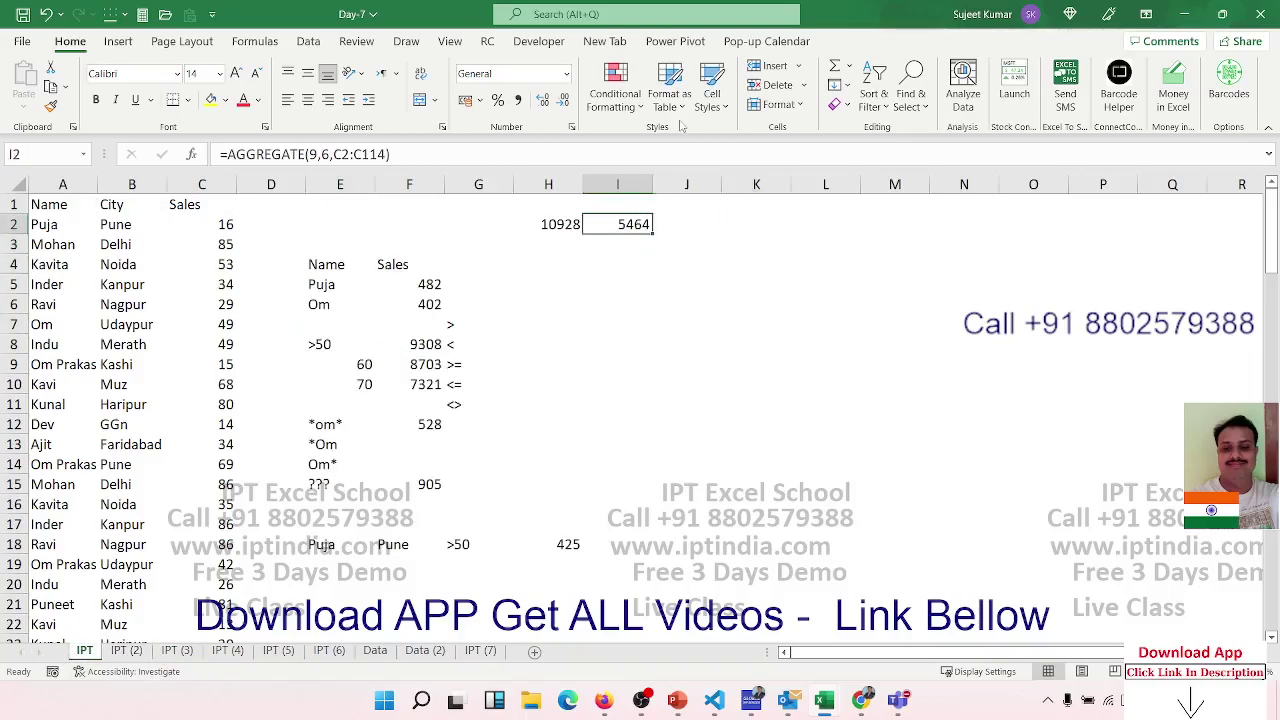
pyautogui.press('Right')
# Enter =COUNT(C1:C3) in J2, returning 2 numeric cells.
pyautogui.write('=co')
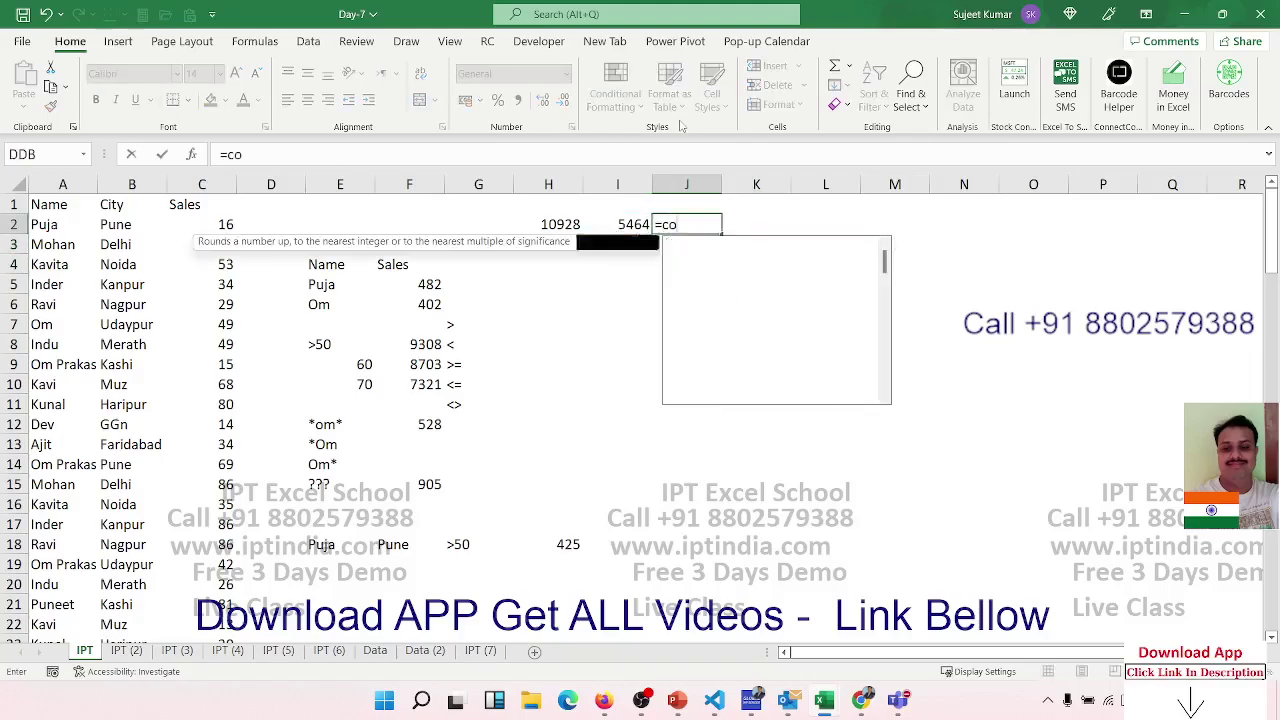
pyautogui.write('u')
pyautogui.press('Tab')
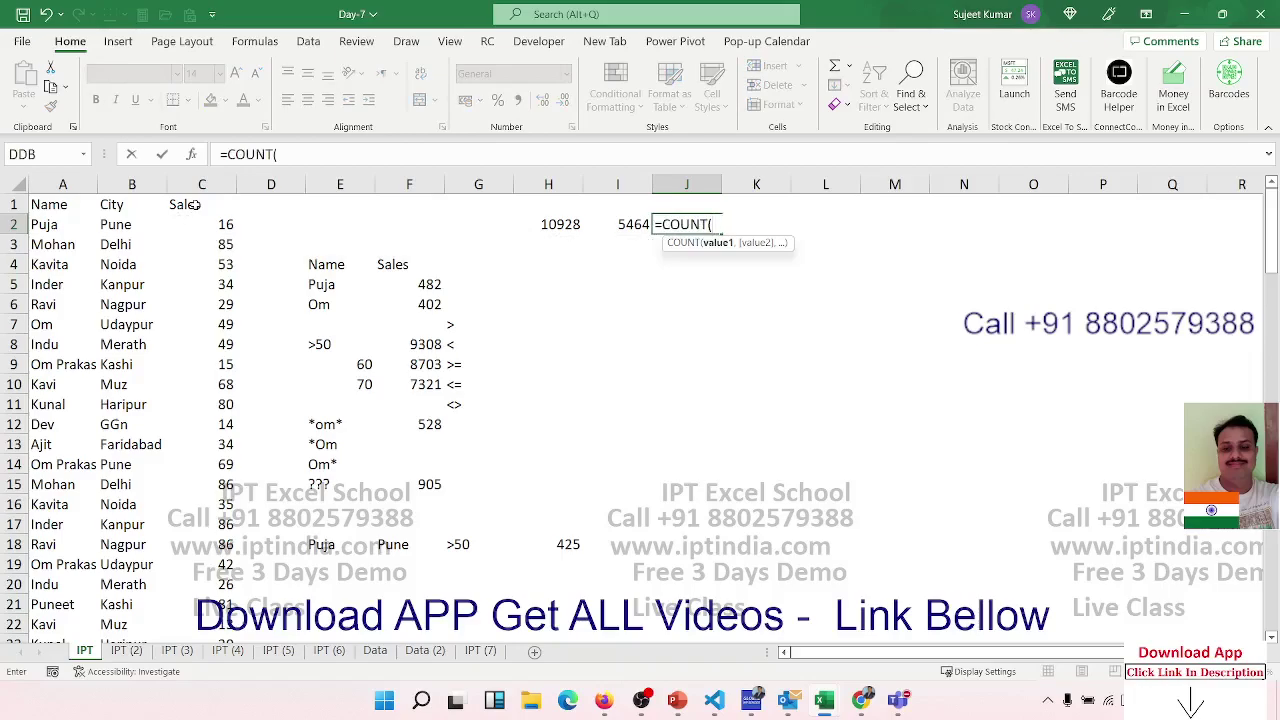
pyautogui.moveTo(192, 206); pyautogui.dragTo(194, 248)
pyautogui.press('Return')
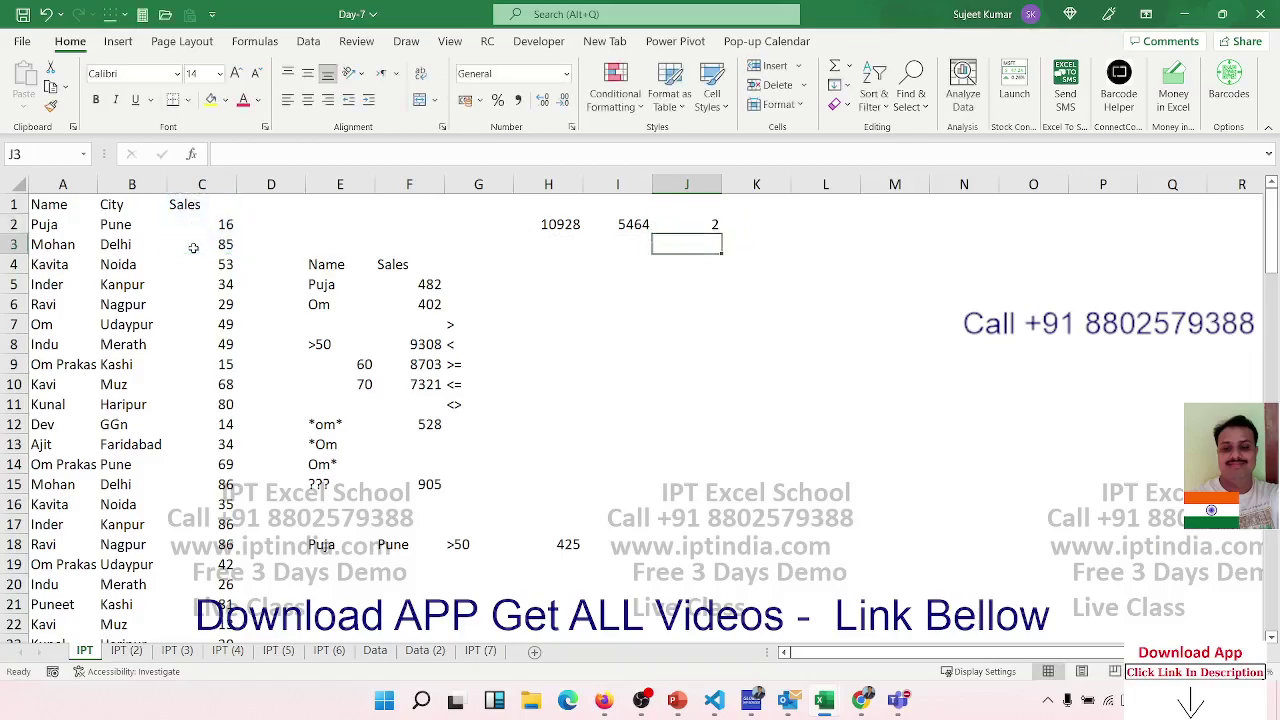
pyautogui.press('Up')
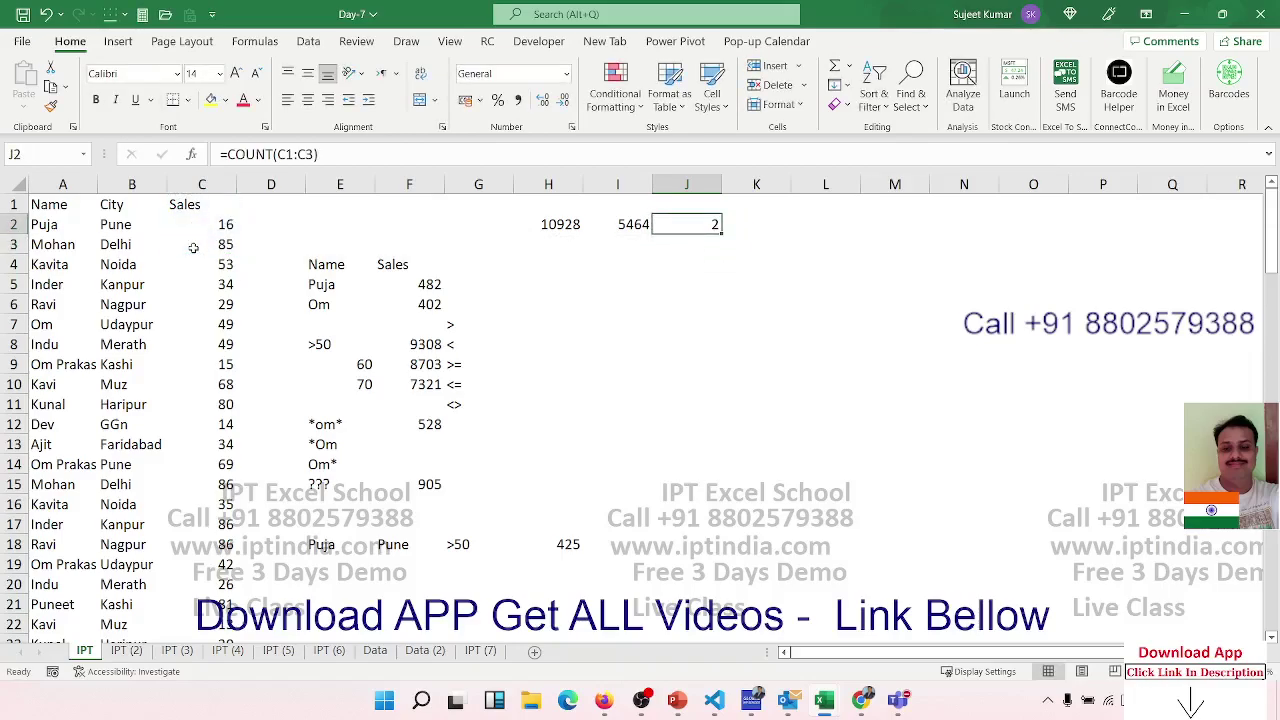
# Enter =COUNTA(C1:C3) in K2, returning 3 non-empty cells.
pyautogui.press('Right')
pyautogui.write('=cou')
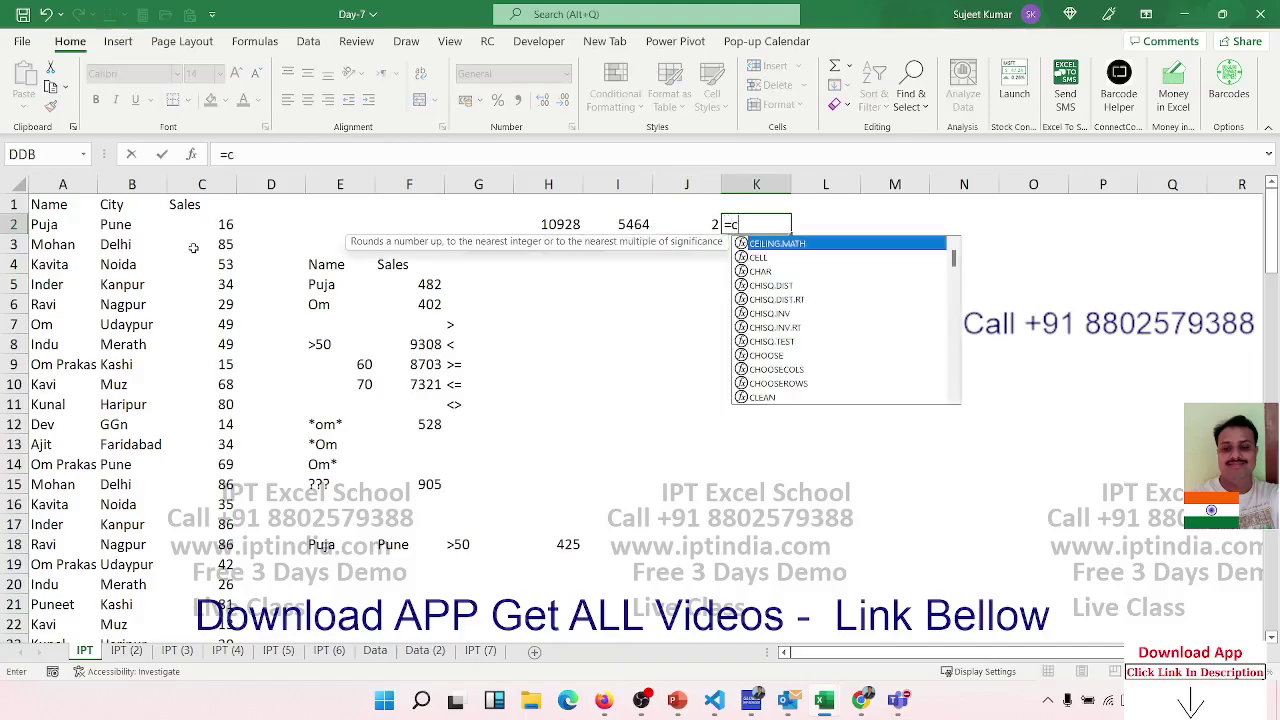
pyautogui.press('Down')
pyautogui.press('Tab')
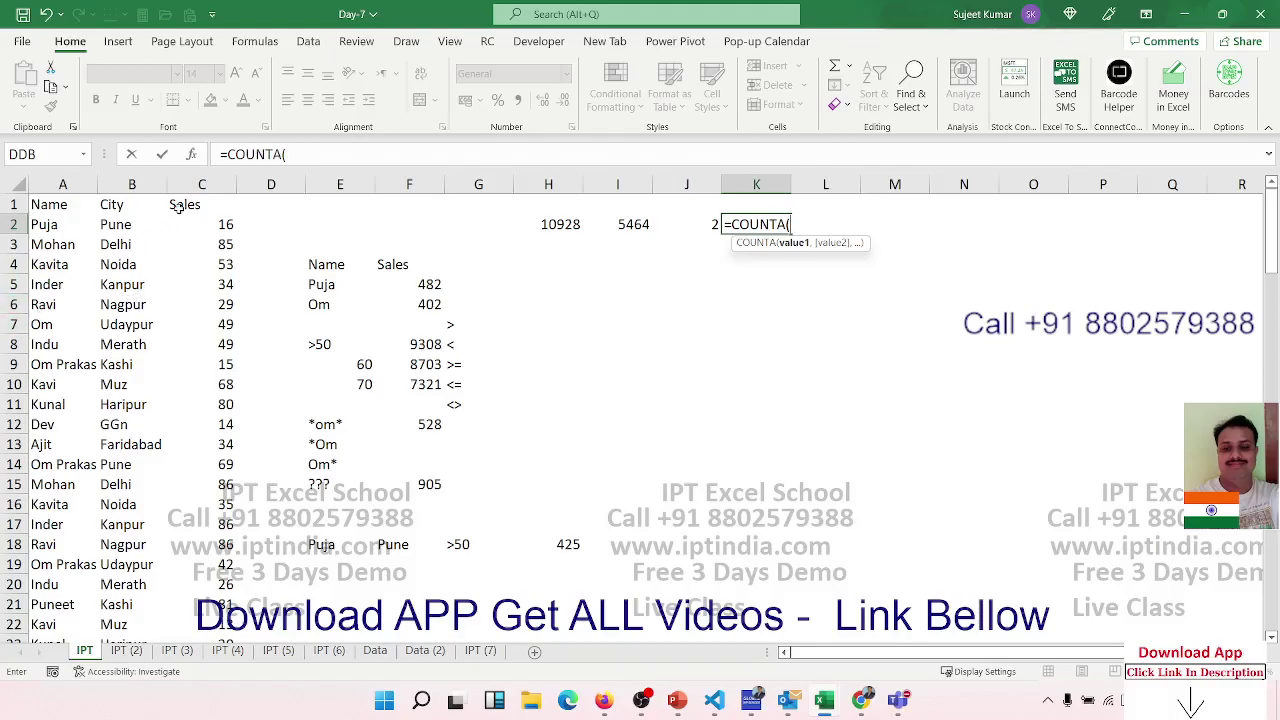
pyautogui.moveTo(178, 205); pyautogui.dragTo(183, 238)
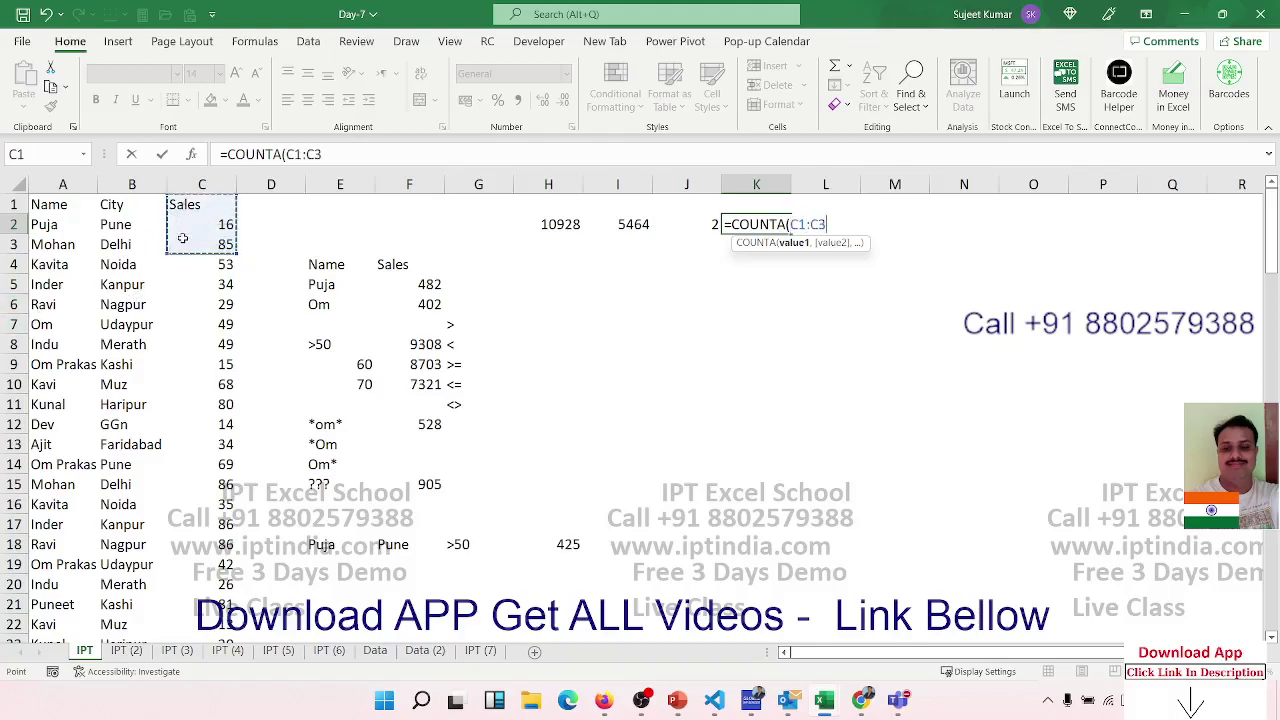
pyautogui.press('Return')
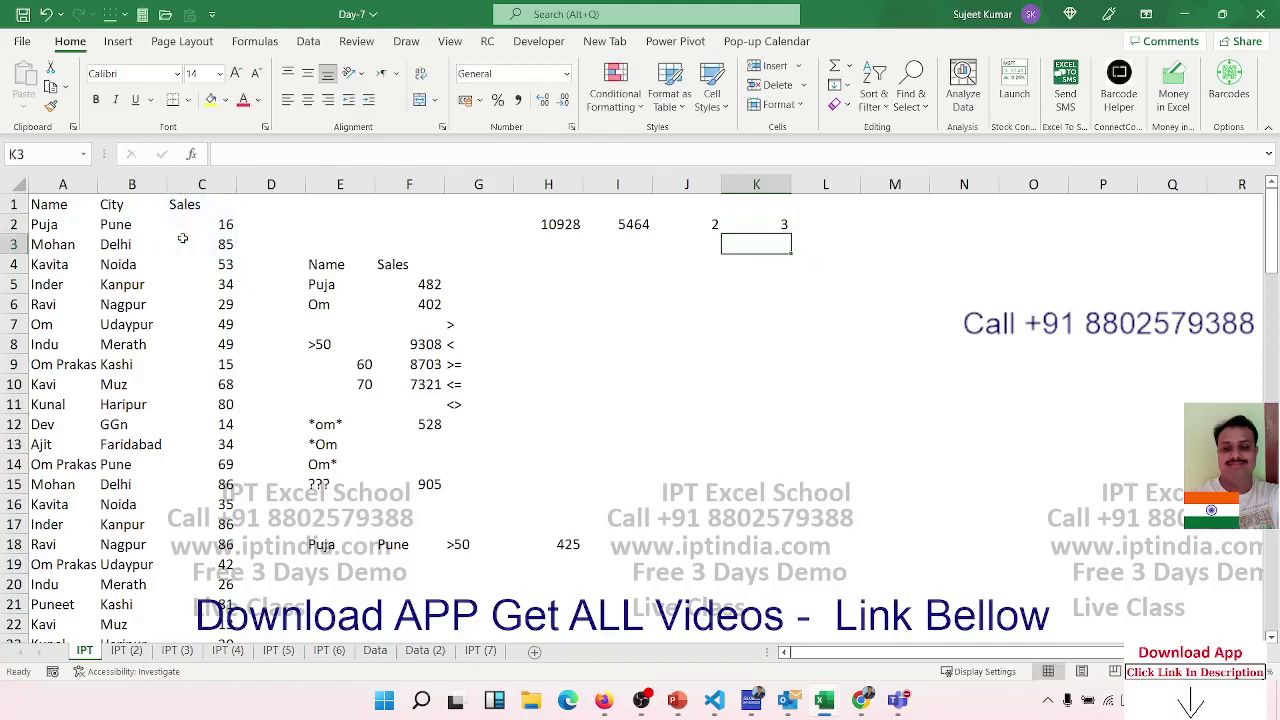
pyautogui.press('Up')
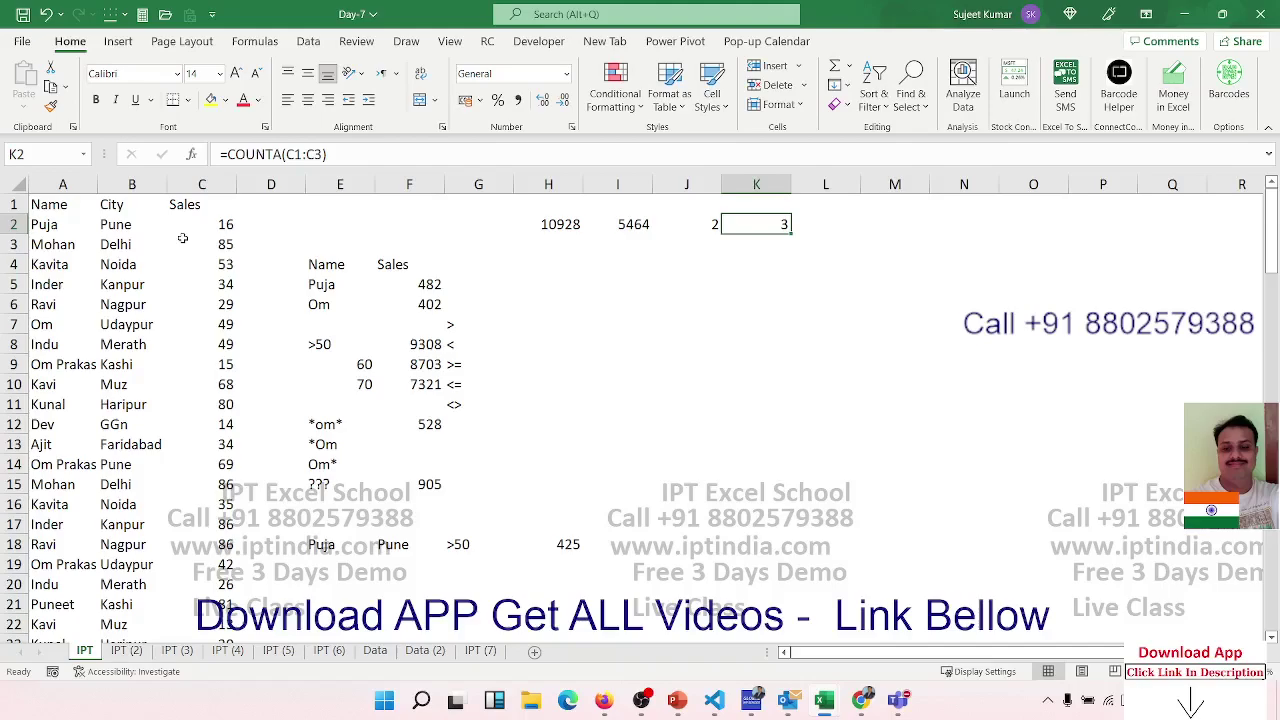
# Enter =COUNTBLANK(C1:E1) in L2, selecting the range with arrow keys, returning 2.
pyautogui.press('Right')
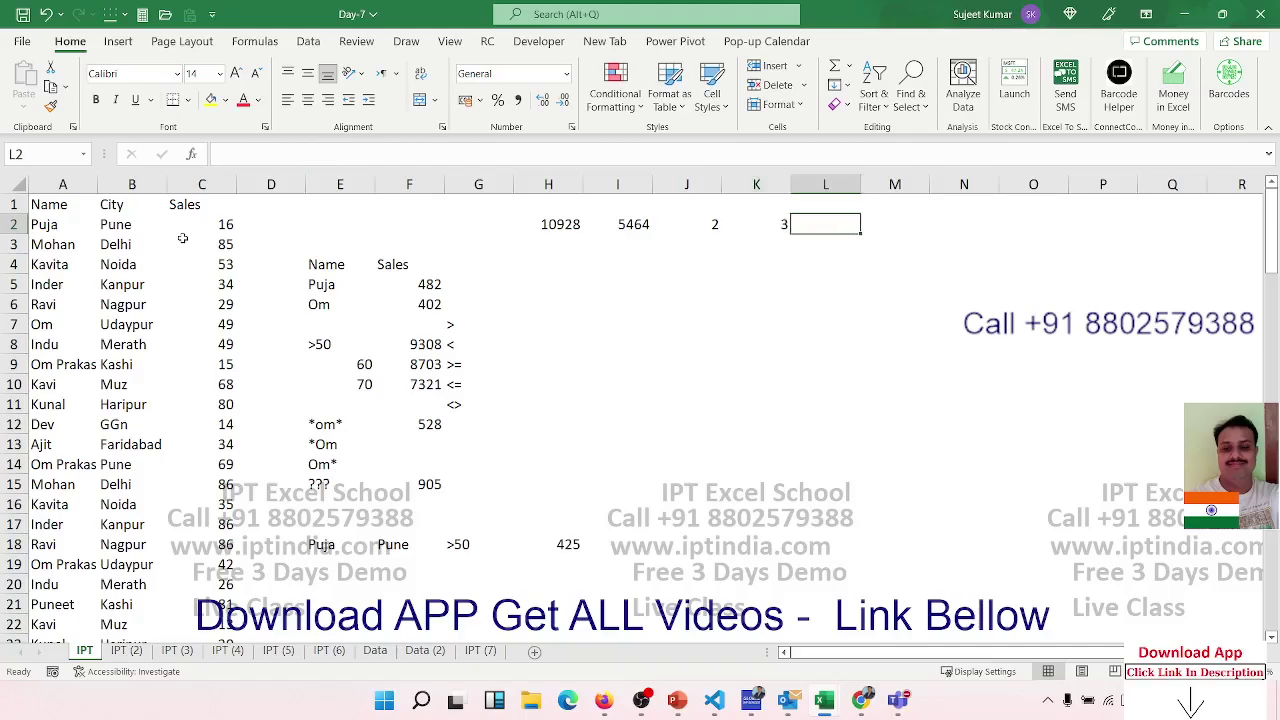
pyautogui.write('=cou')
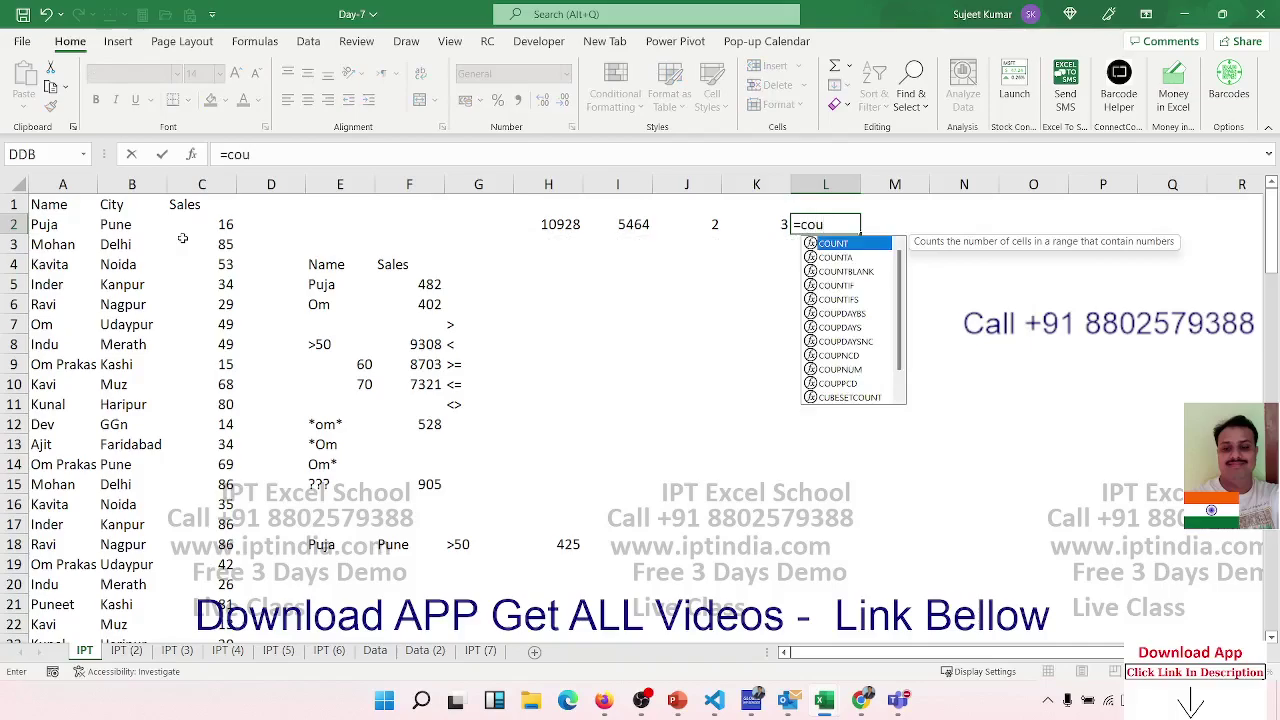
pyautogui.press('Down')
pyautogui.press('Down')
pyautogui.press('Tab')
pyautogui.press('Left')
pyautogui.press('Left')
pyautogui.press('Left')
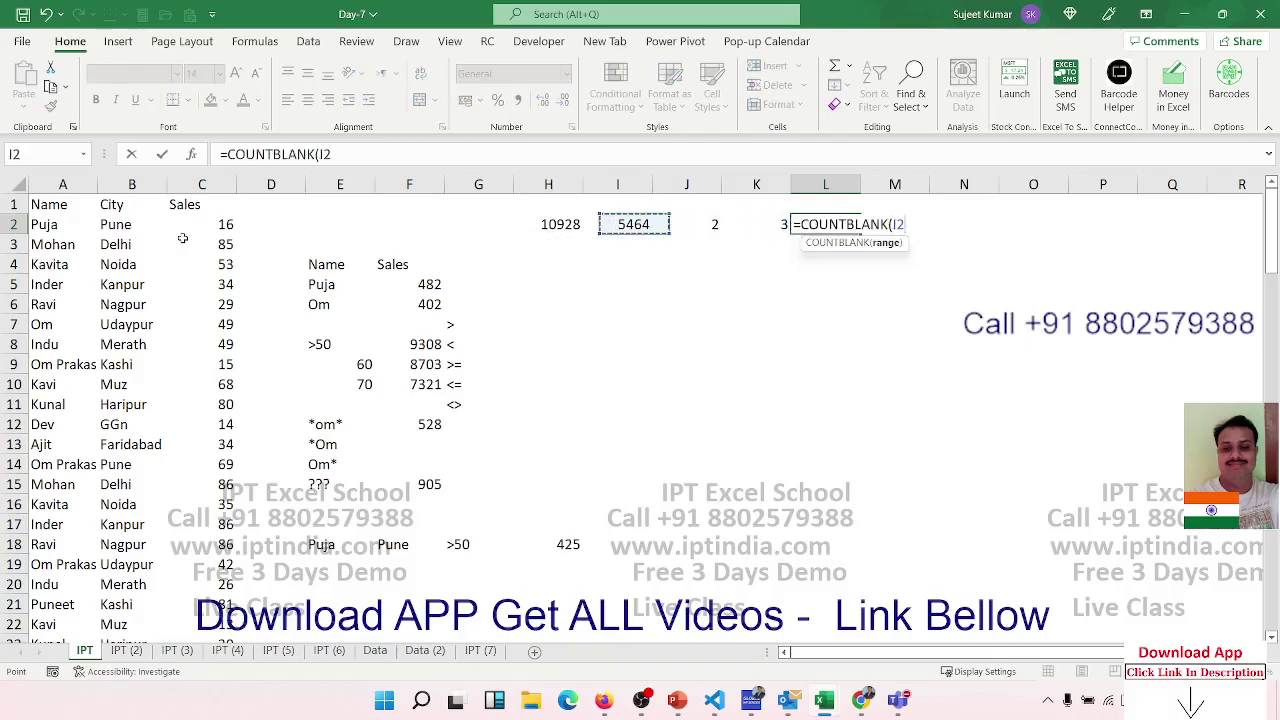
pyautogui.press('Left')
pyautogui.press('Left')
pyautogui.press('Left')
pyautogui.press('Left')
pyautogui.press('Left')
pyautogui.press('Left')
pyautogui.press('Up')
pyautogui.hotkey('shift', 'Right')
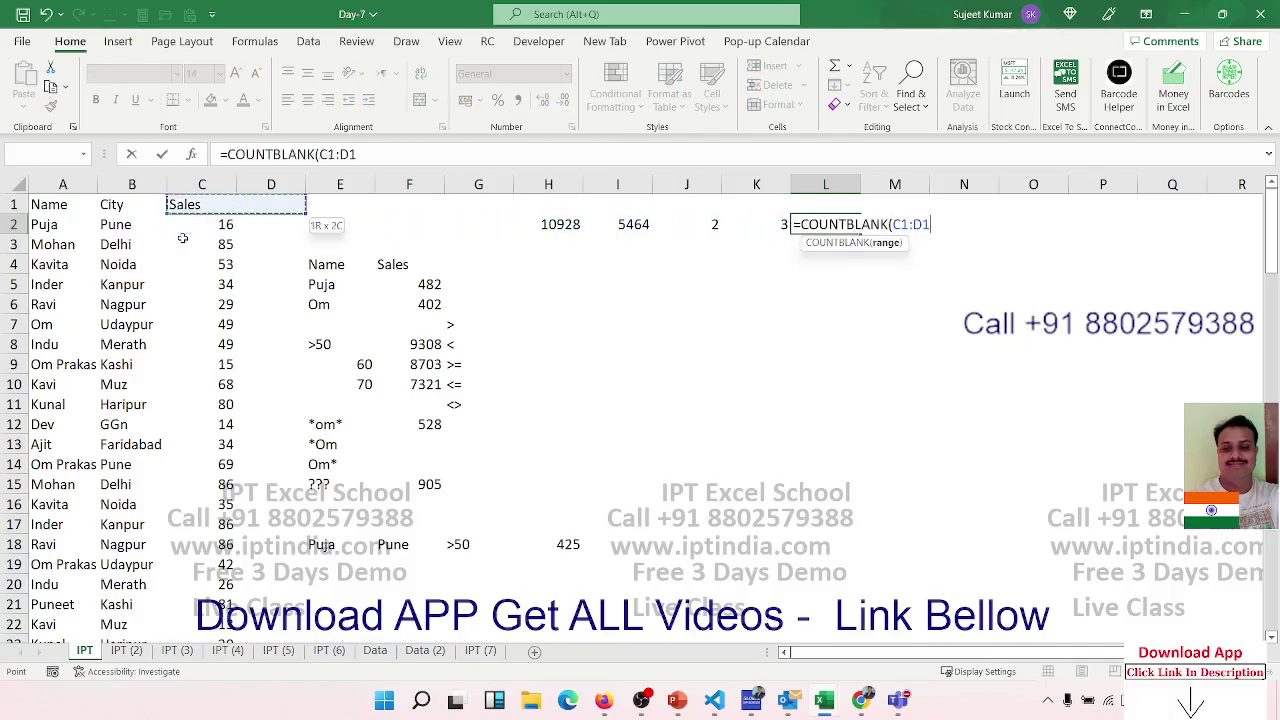
pyautogui.hotkey('shift', 'Right')
pyautogui.press('Return')
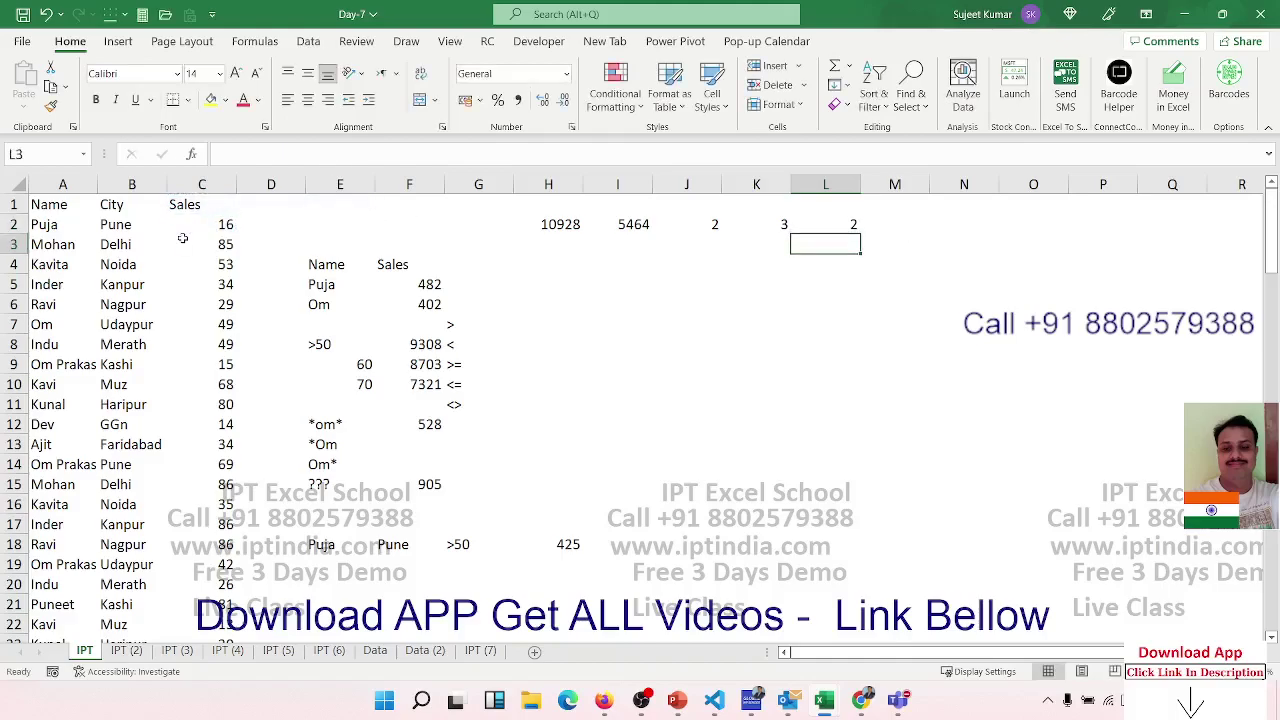
pyautogui.press('Up')
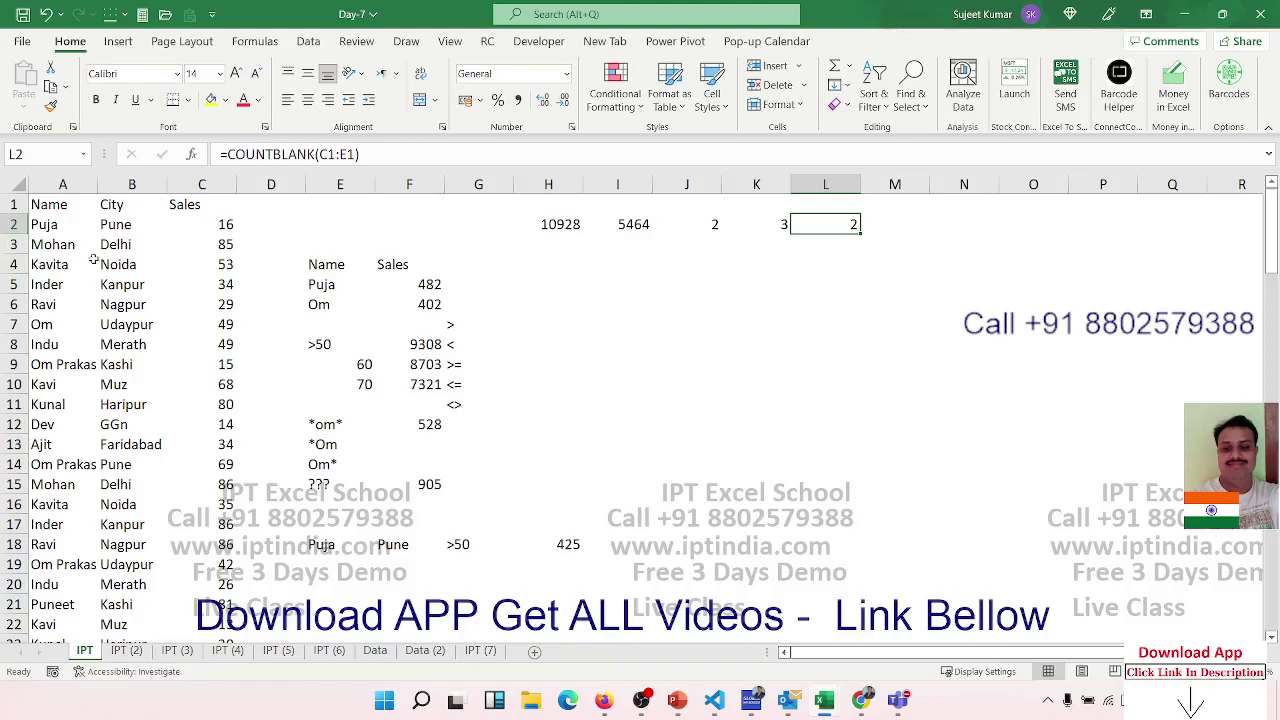
pyautogui.click(330, 281)
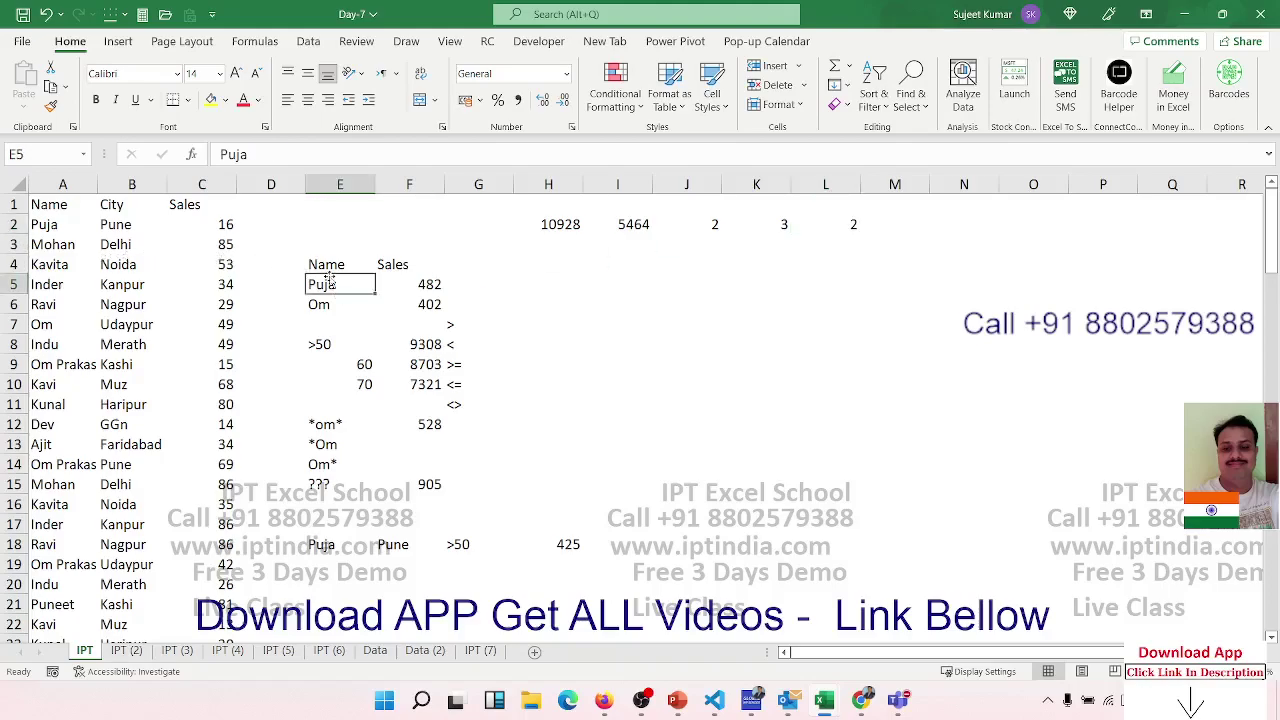
# Enter =COUNTIF(A:A,E5) in G5, counting 9 rows for the E5 name.
pyautogui.click(467, 284)
pyautogui.write('=coun')
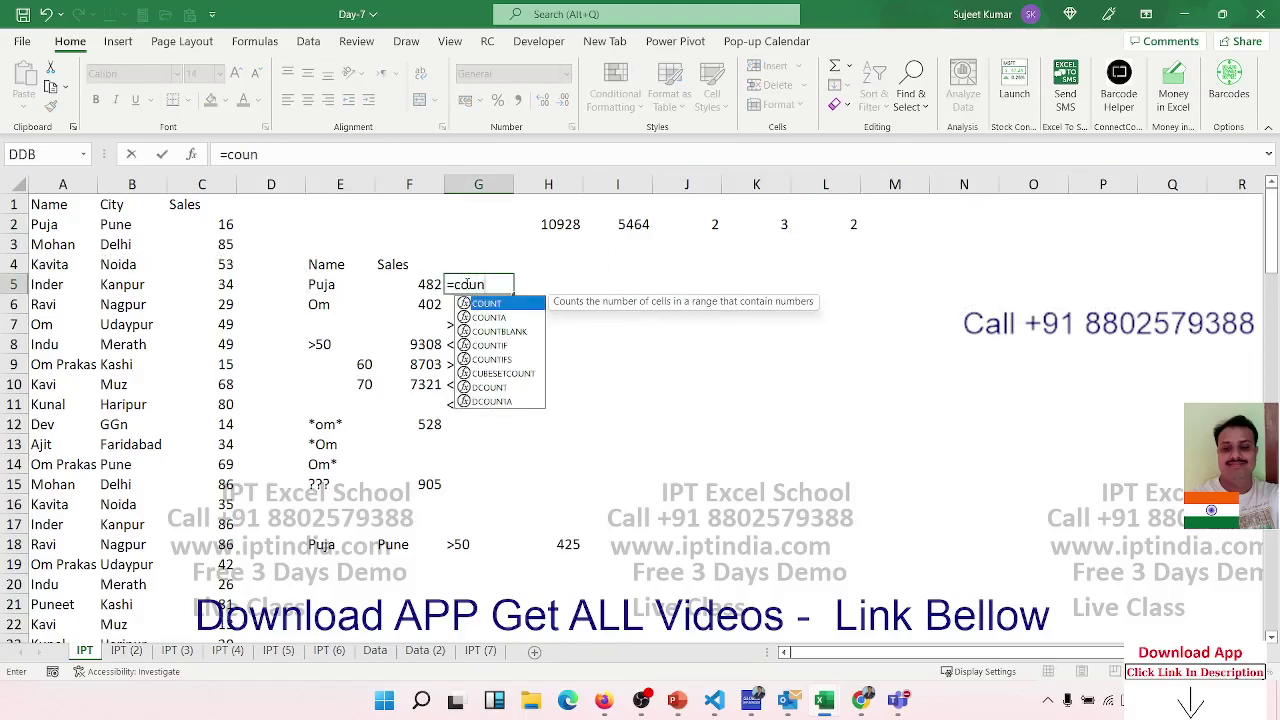
pyautogui.press('Down')
pyautogui.press('Down')
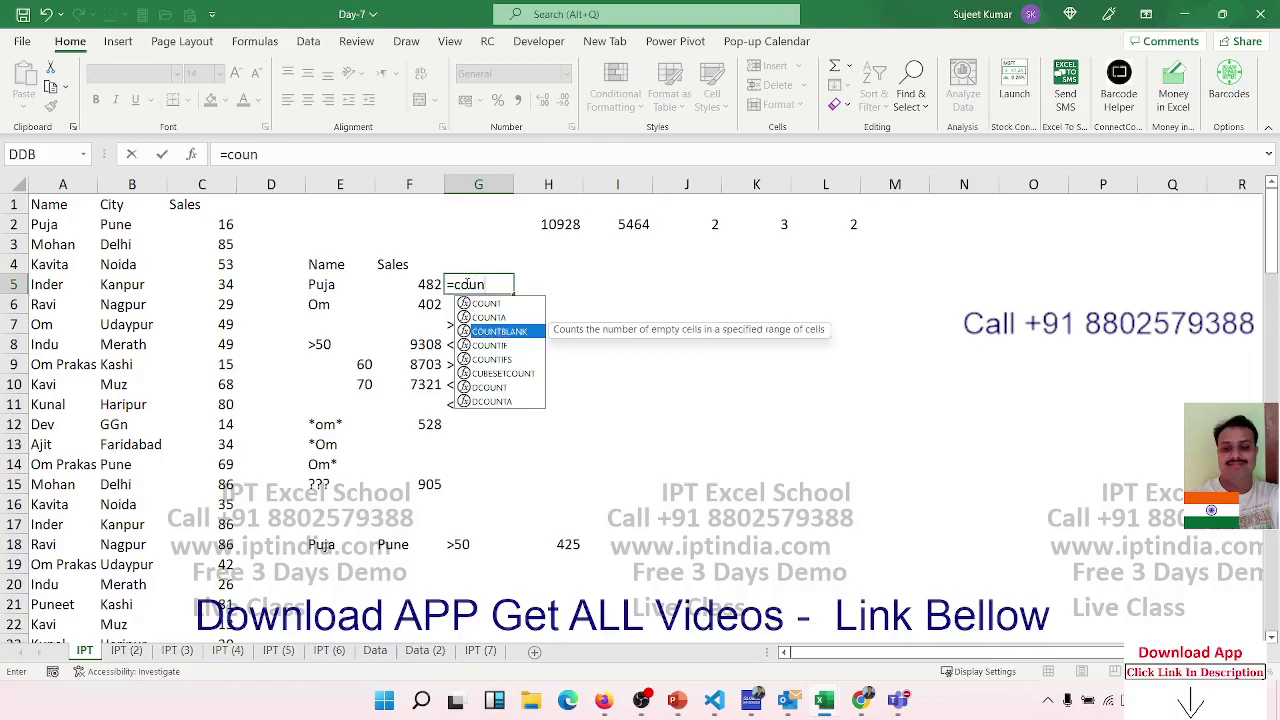
pyautogui.press('Down')
pyautogui.press('Tab')
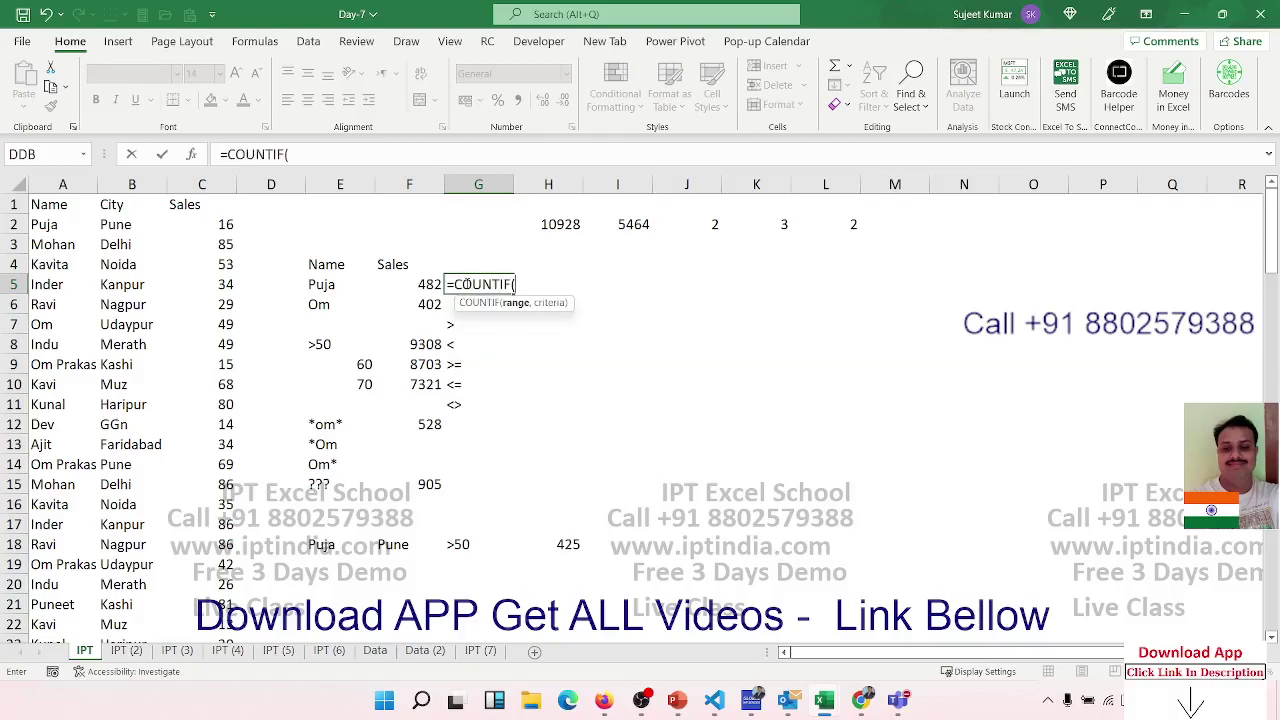
pyautogui.press('Left')
pyautogui.press('Left')
pyautogui.press('Left')
pyautogui.press('Left')
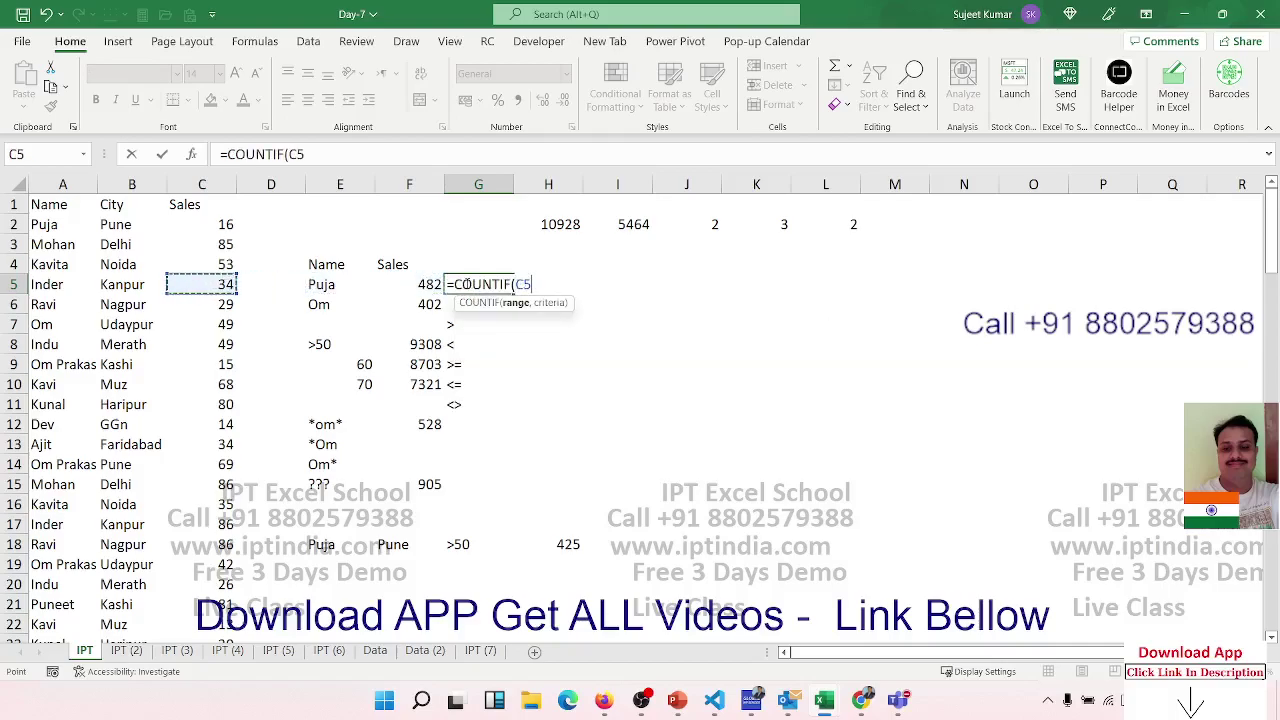
pyautogui.press('Left')
pyautogui.press('Left')
pyautogui.hotkey('ctrl', 'space')
pyautogui.write(',')
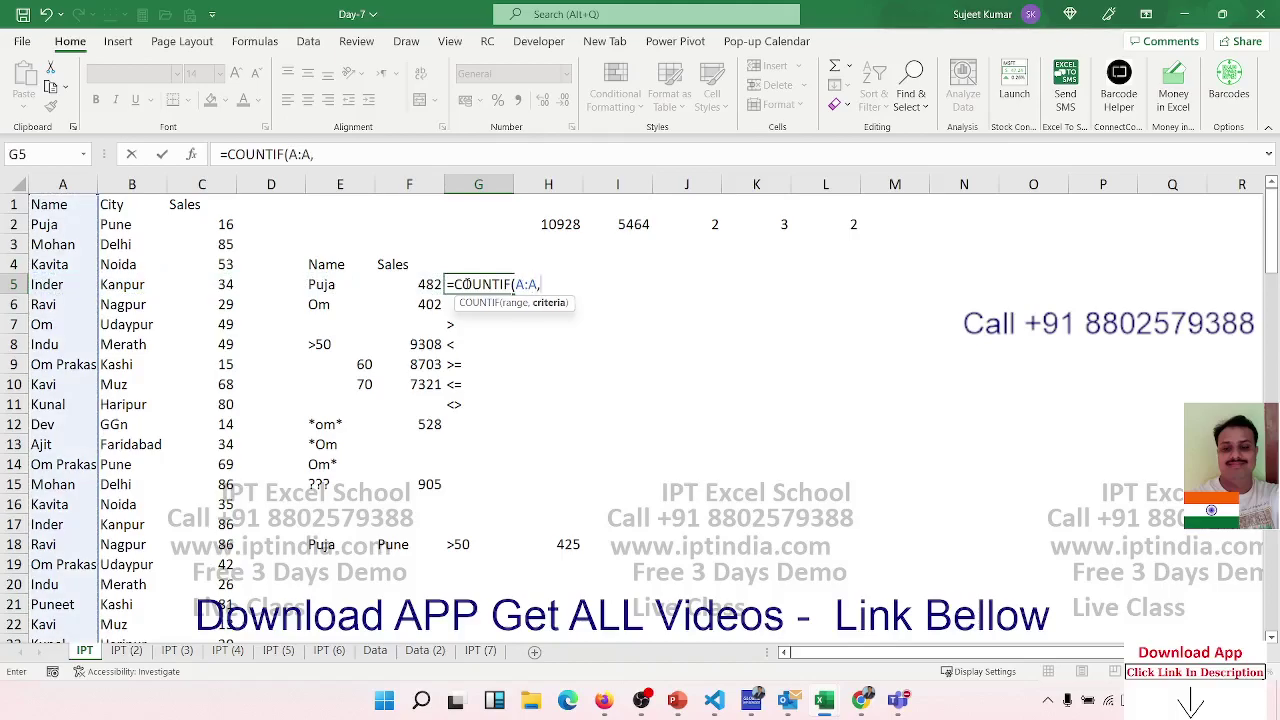
pyautogui.press('Left')
pyautogui.press('Left')
pyautogui.hotkey('ctrl', 'Return')
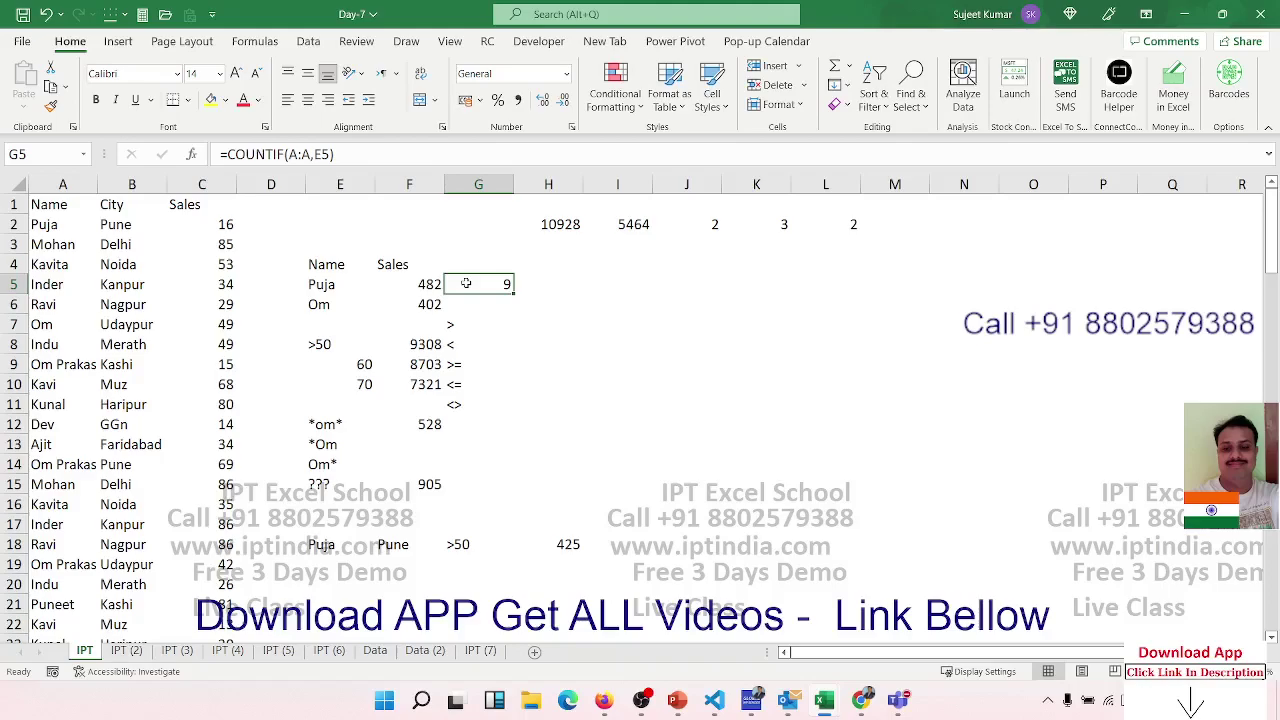
pyautogui.press('Down')
pyautogui.click(466, 284)
# Enter =COUNTIF(C:C,E8) in H8 to count sales above 50, showing 55.
pyautogui.press('Down')
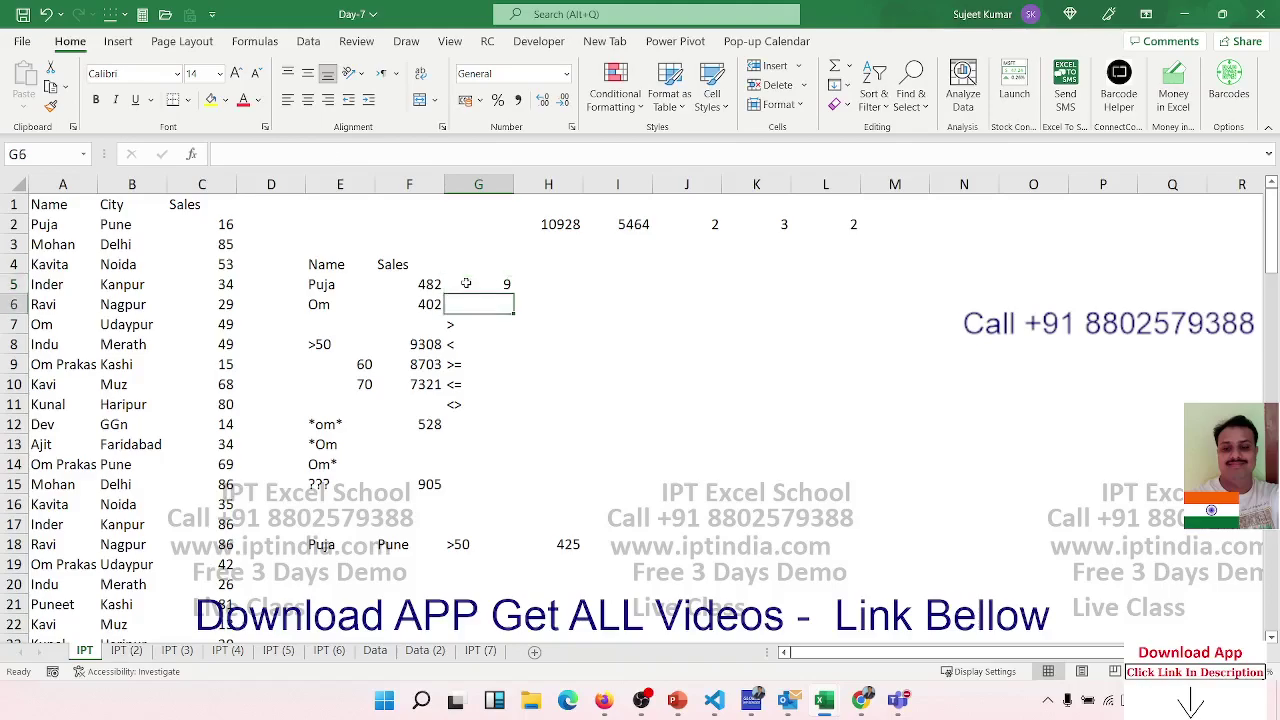
pyautogui.click(466, 284)
pyautogui.press('Down')
pyautogui.press('Down')
pyautogui.press('Down')
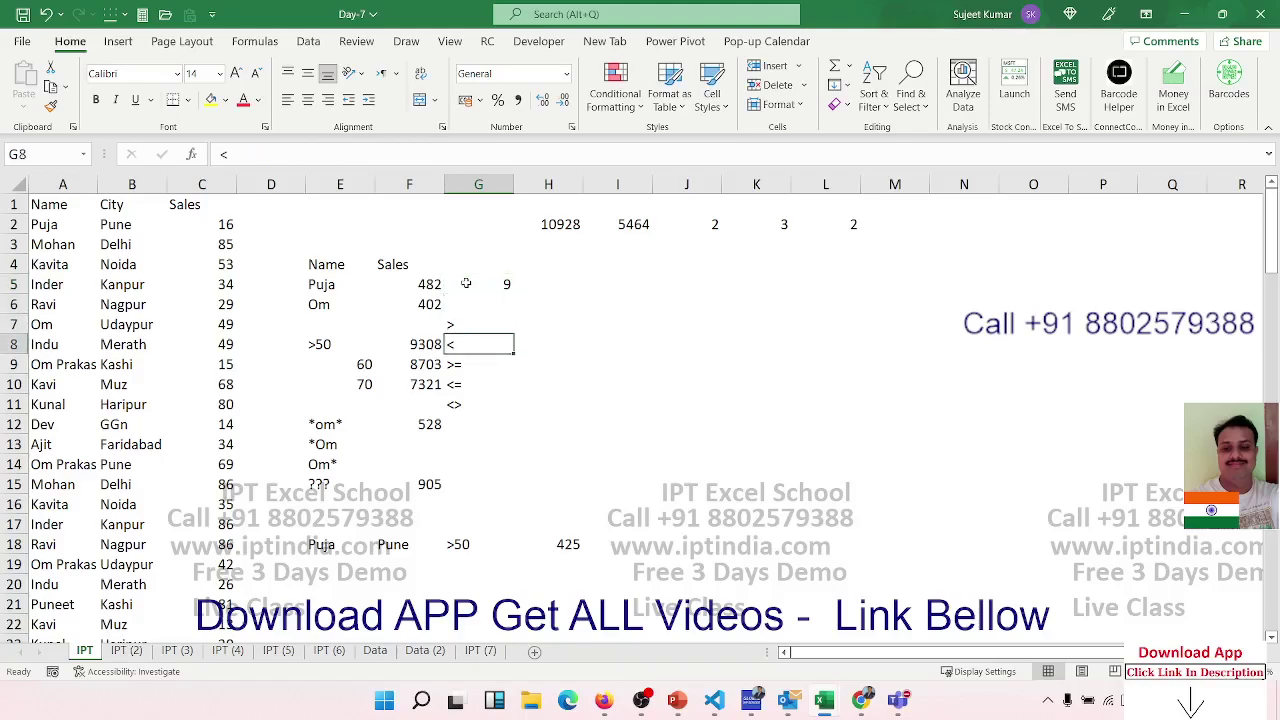
pyautogui.press('Left')
pyautogui.press('Left')
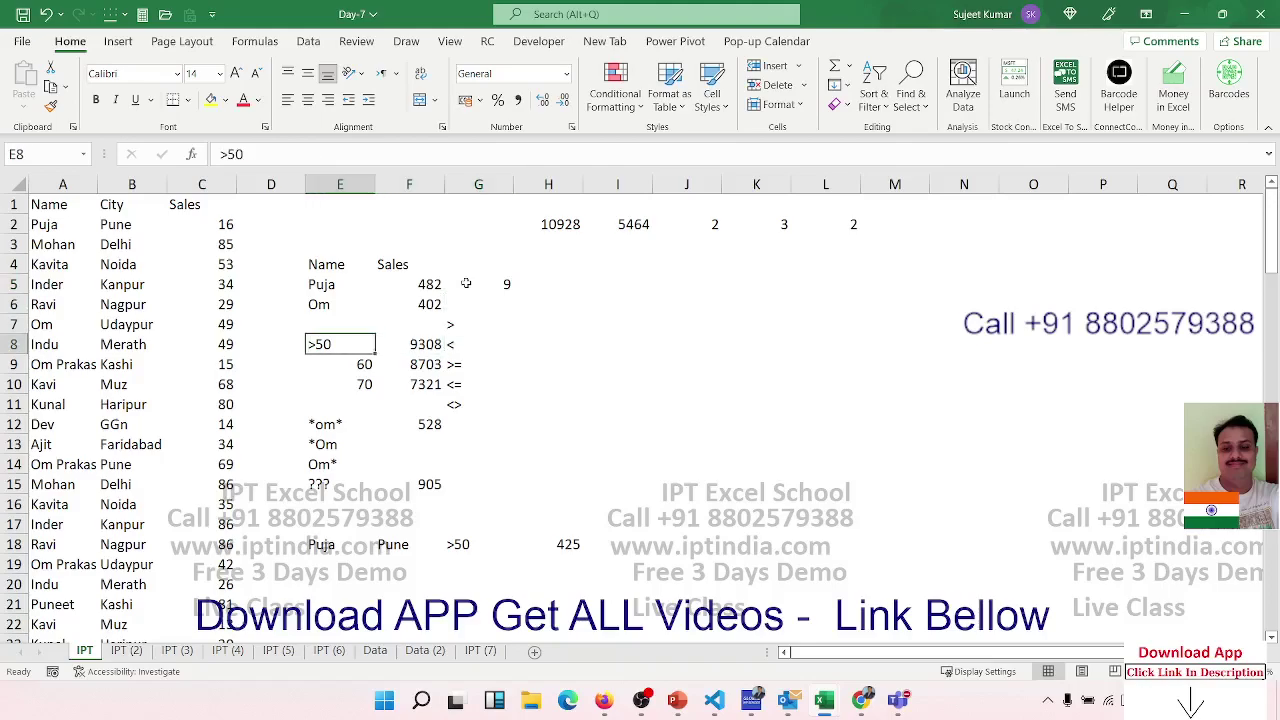
pyautogui.press('Right')
pyautogui.press('Right')
pyautogui.press('Right')
pyautogui.press('Left')
pyautogui.press('Right')
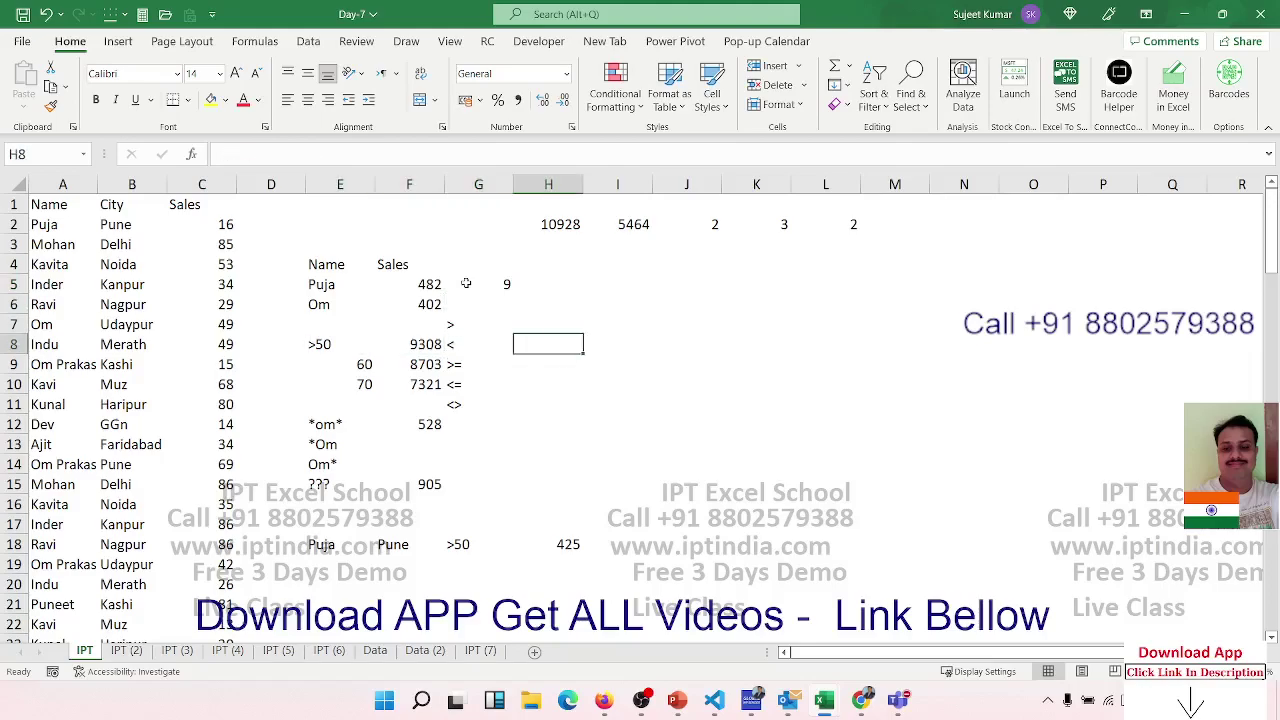
pyautogui.write('=coun')
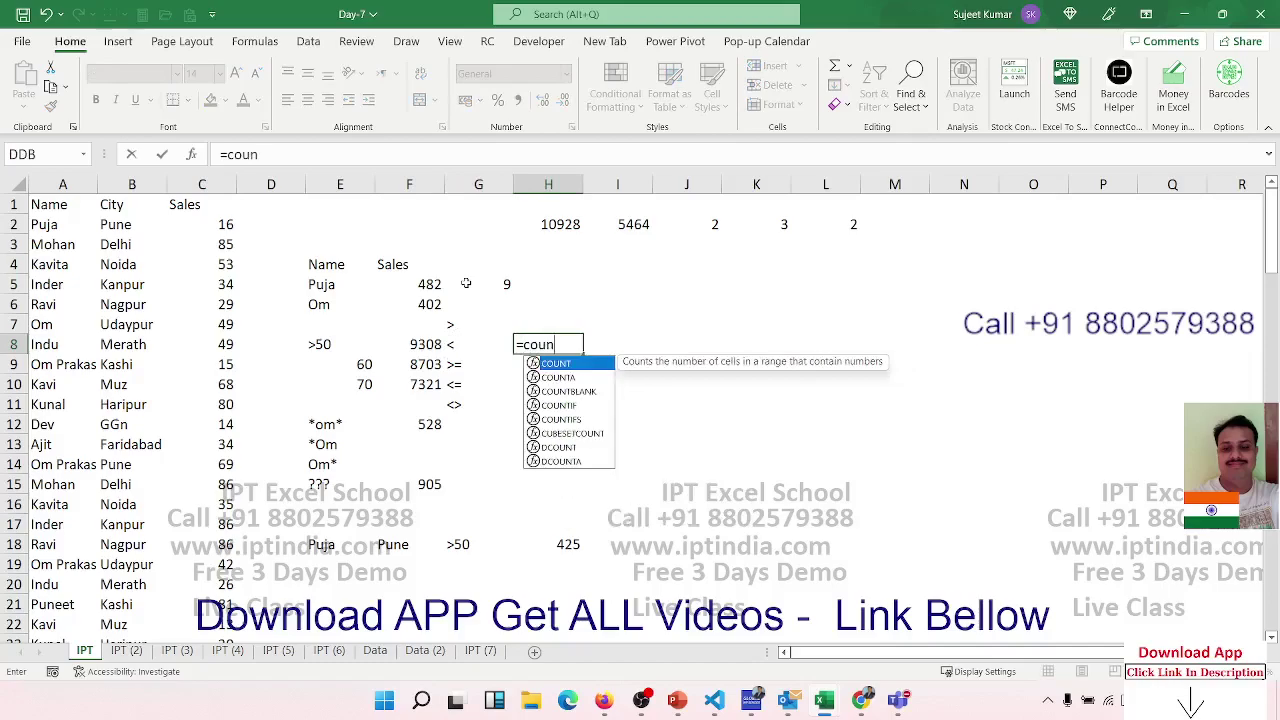
pyautogui.write('t')
pyautogui.press('Down')
pyautogui.press('Down')
pyautogui.press('Down')
pyautogui.press('Tab')
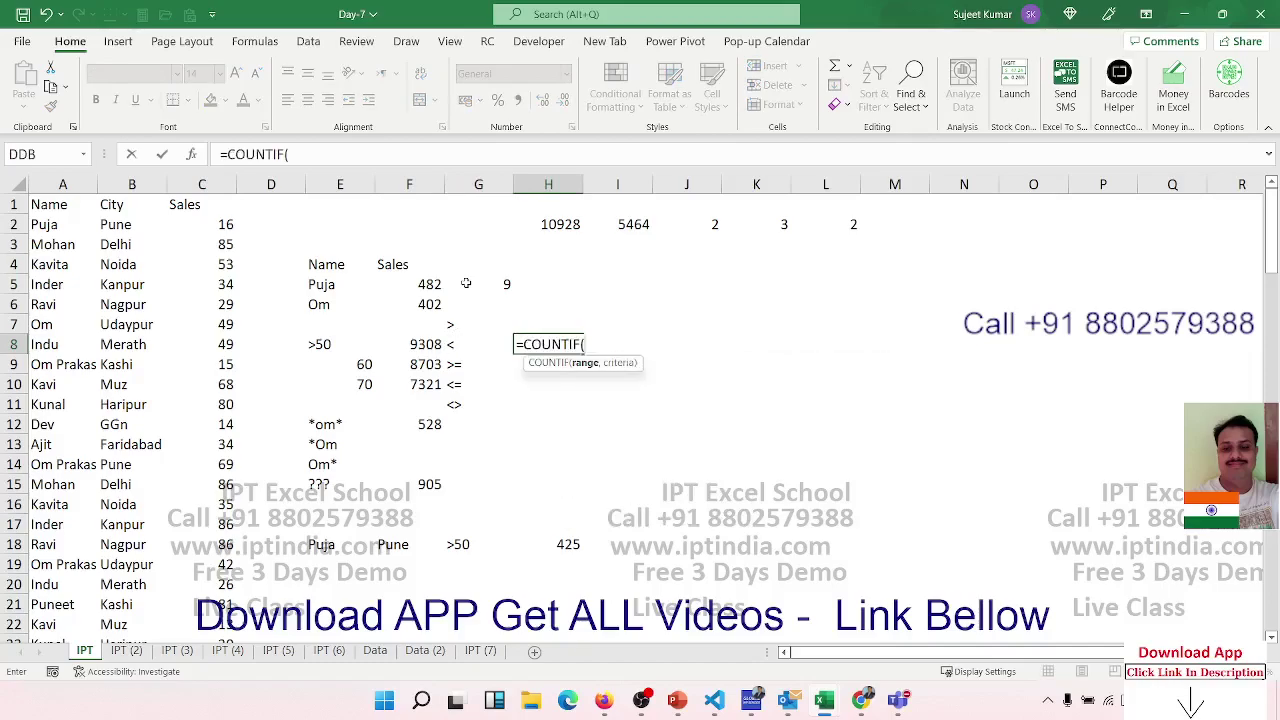
pyautogui.press('Left')
pyautogui.press('Left')
pyautogui.press('Left')
pyautogui.press('Left')
pyautogui.press('Left')
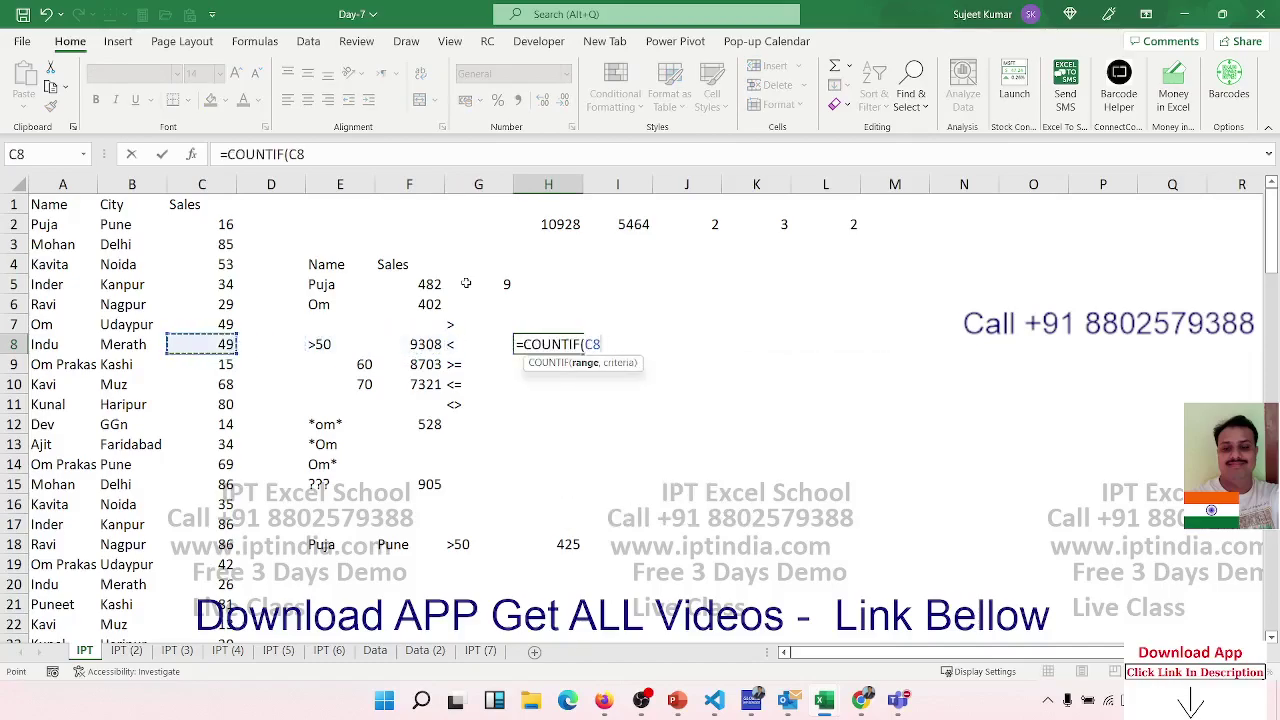
pyautogui.hotkey('ctrl', 'space')
pyautogui.write(',')
pyautogui.press('Left')
pyautogui.press('Left')
pyautogui.press('Left')
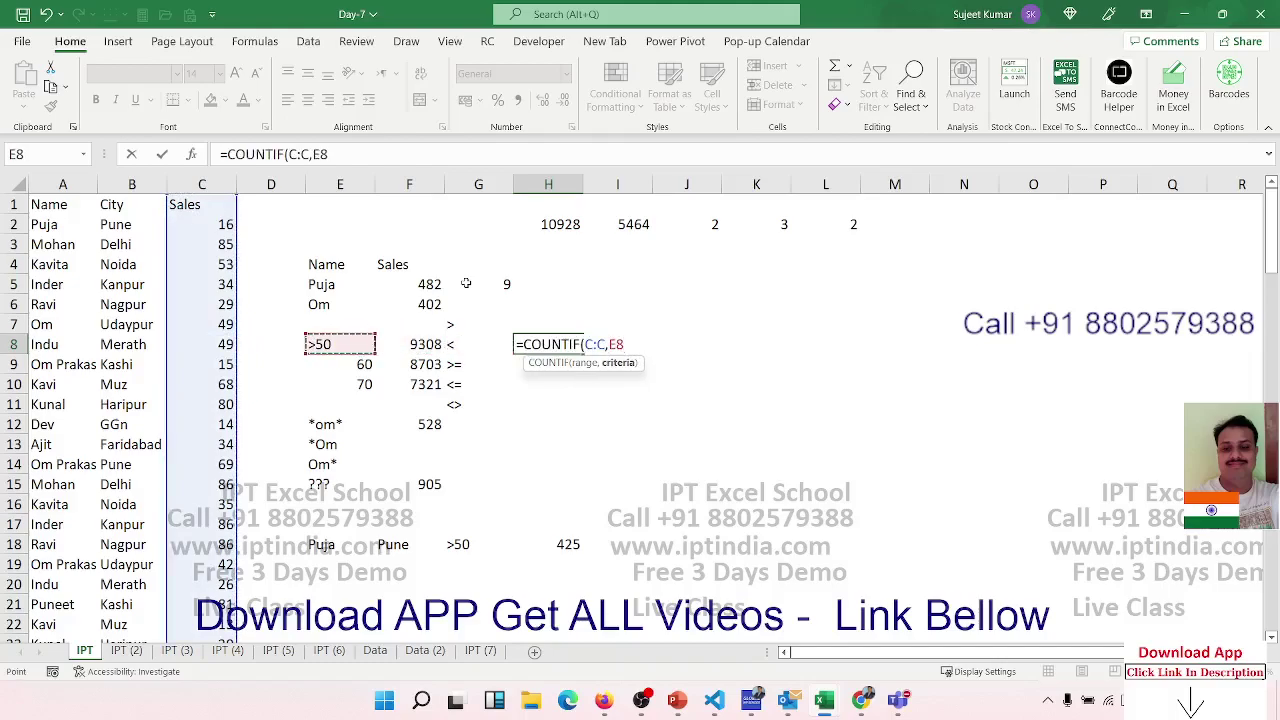
pyautogui.press('Return')
pyautogui.press('Down')
pyautogui.press('Down')
pyautogui.press('Down')
# Enter =COUNTIF(A:A,E12) in H12 to count names matching *om*, showing 11.
pyautogui.press('Left')
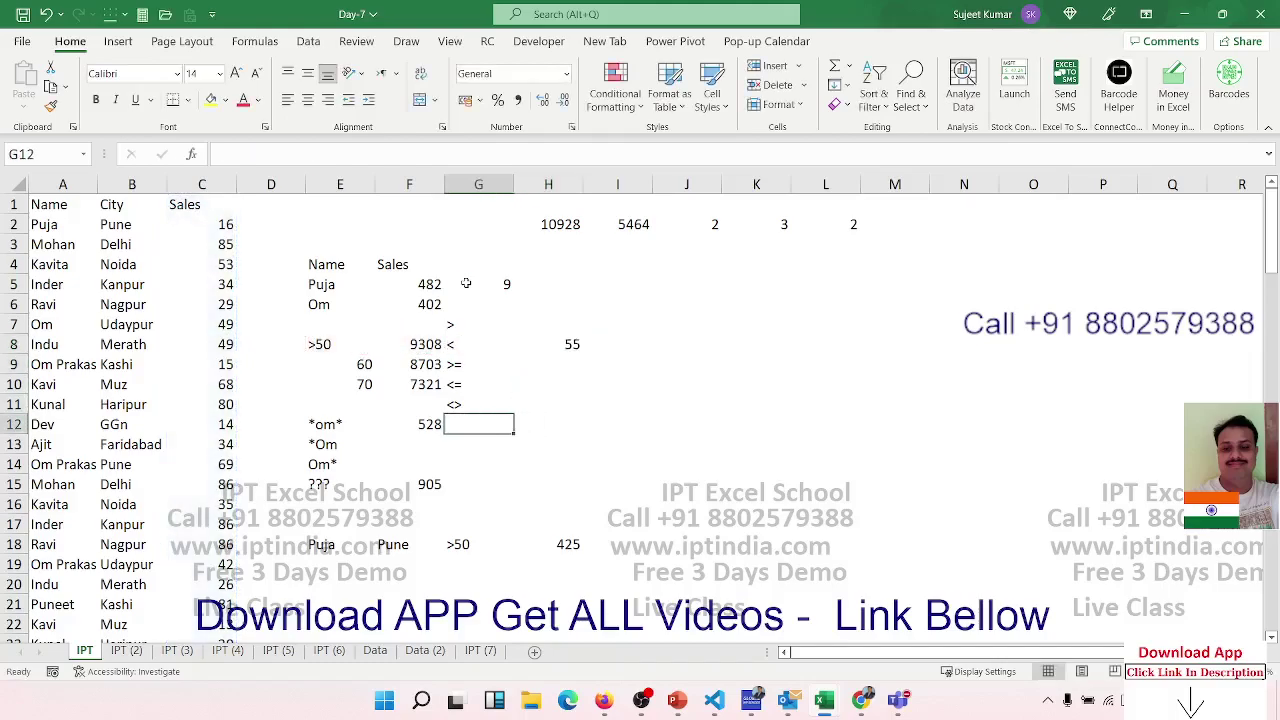
pyautogui.press('Left')
pyautogui.press('Left')
pyautogui.press('Right')
pyautogui.press('Right')
pyautogui.press('Right')
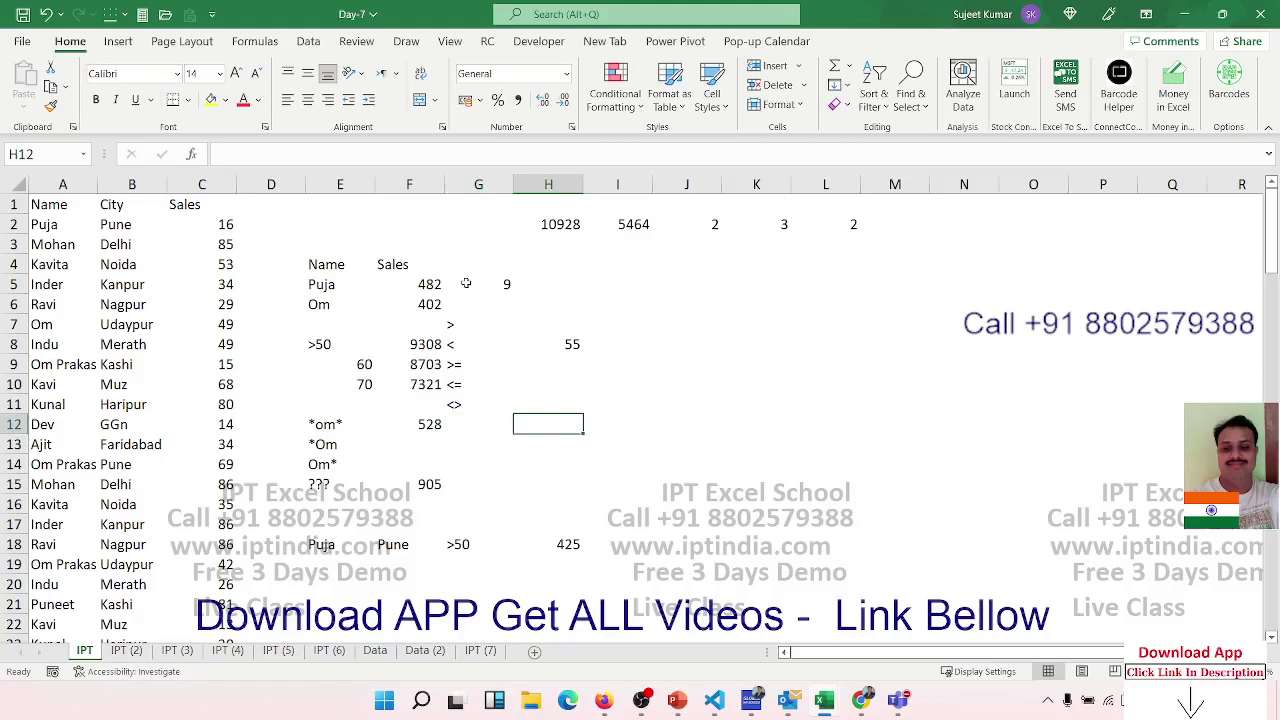
pyautogui.write('=cou')
pyautogui.press('Down')
pyautogui.press('Down')
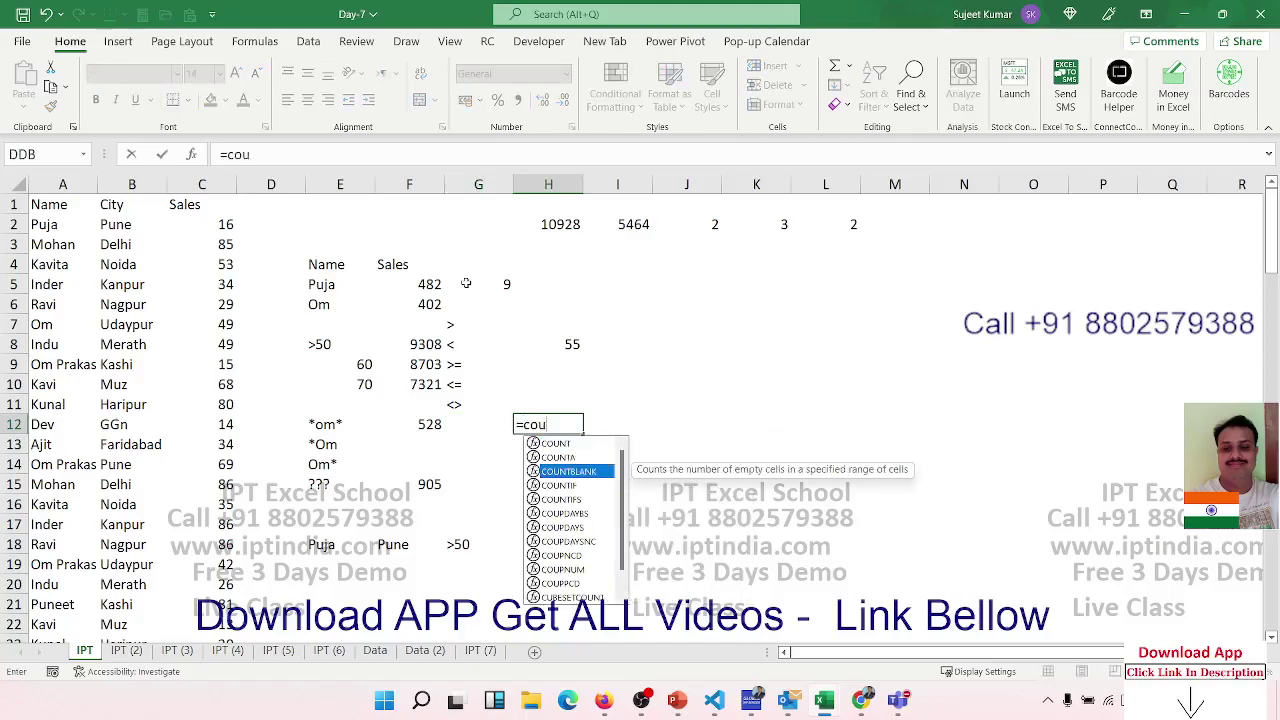
pyautogui.press('Down')
pyautogui.press('Tab')
pyautogui.press('Left')
pyautogui.press('Left')
pyautogui.press('Left')
pyautogui.press('Left')
pyautogui.press('Left')
pyautogui.press('Left')
pyautogui.press('Left')
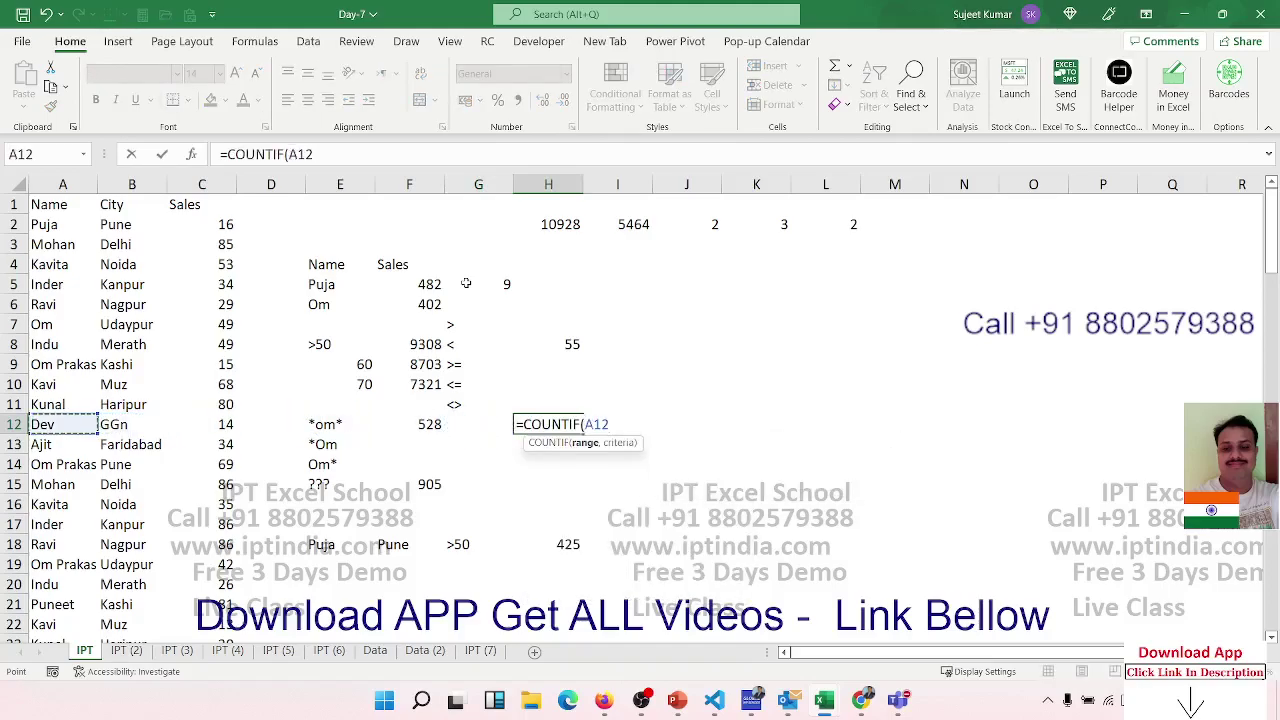
pyautogui.hotkey('ctrl', 'space')
pyautogui.write(',')
pyautogui.press('Left')
pyautogui.press('Left')
pyautogui.press('Left')
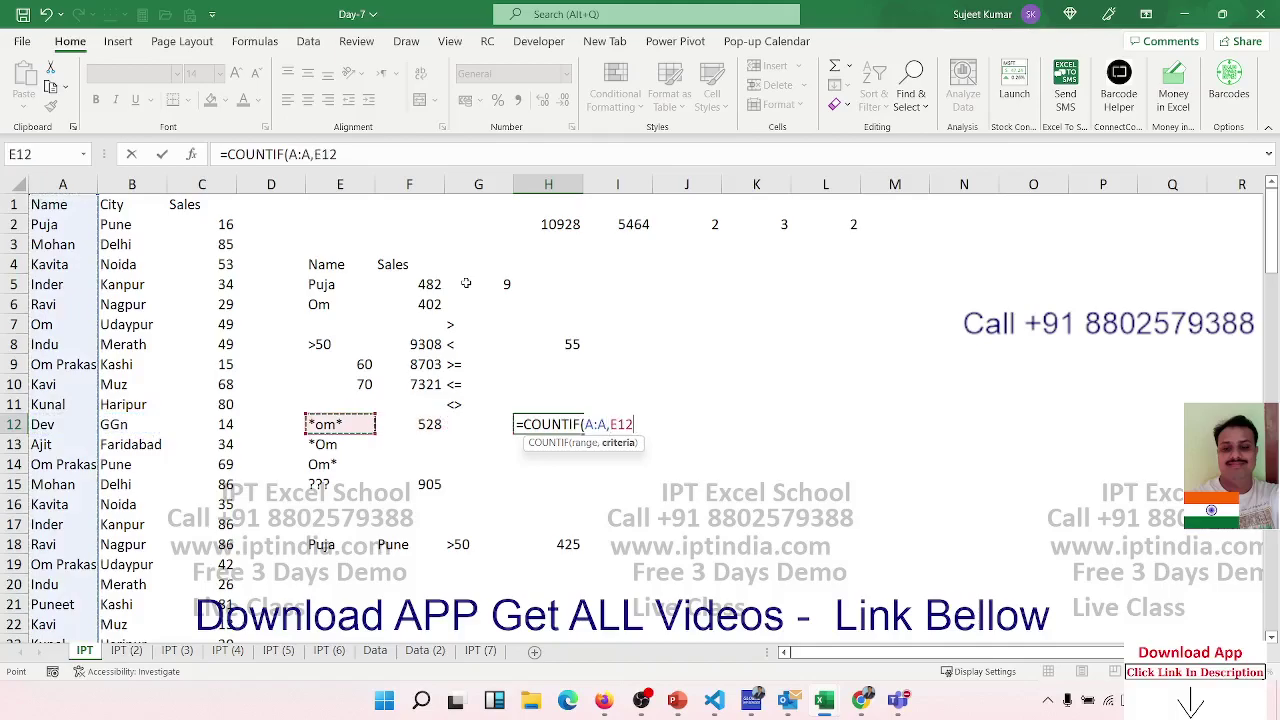
pyautogui.press('Return')
pyautogui.press('Up')
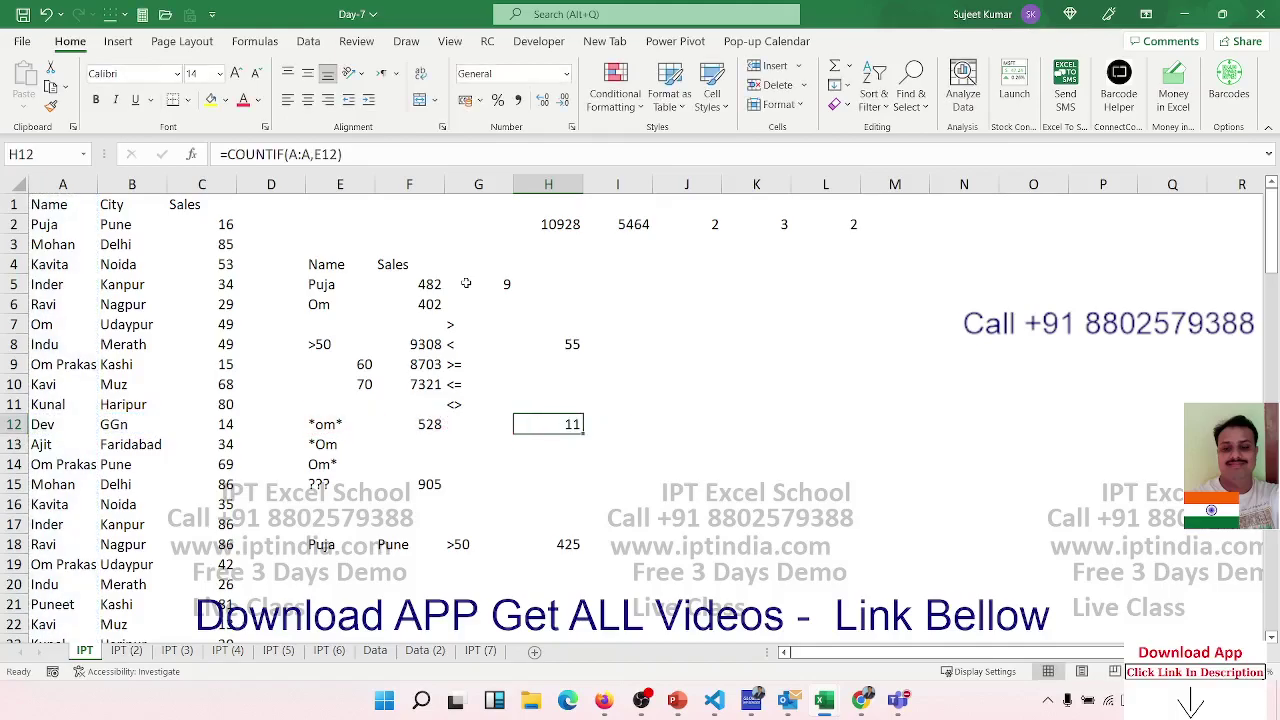
pyautogui.press('Down')
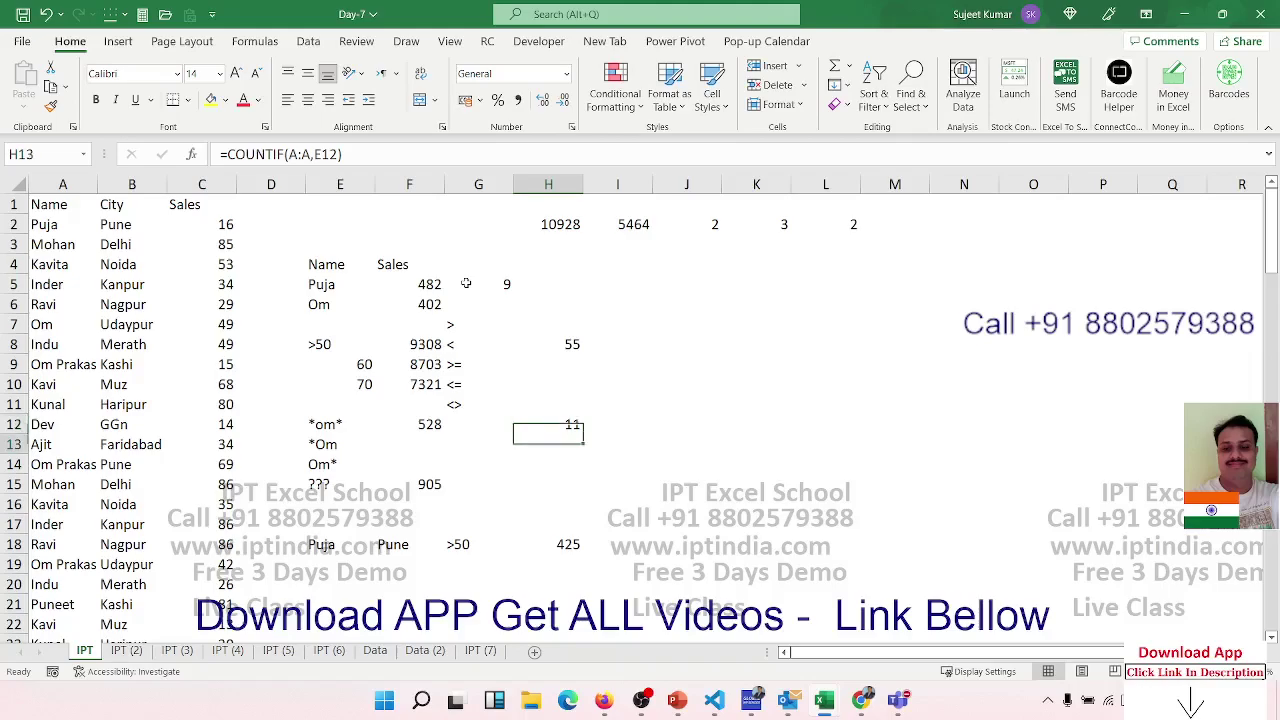
pyautogui.press('Down')
pyautogui.press('Down')
pyautogui.press('Down')
pyautogui.press('Down')
pyautogui.press('Down')
pyautogui.press('Right')
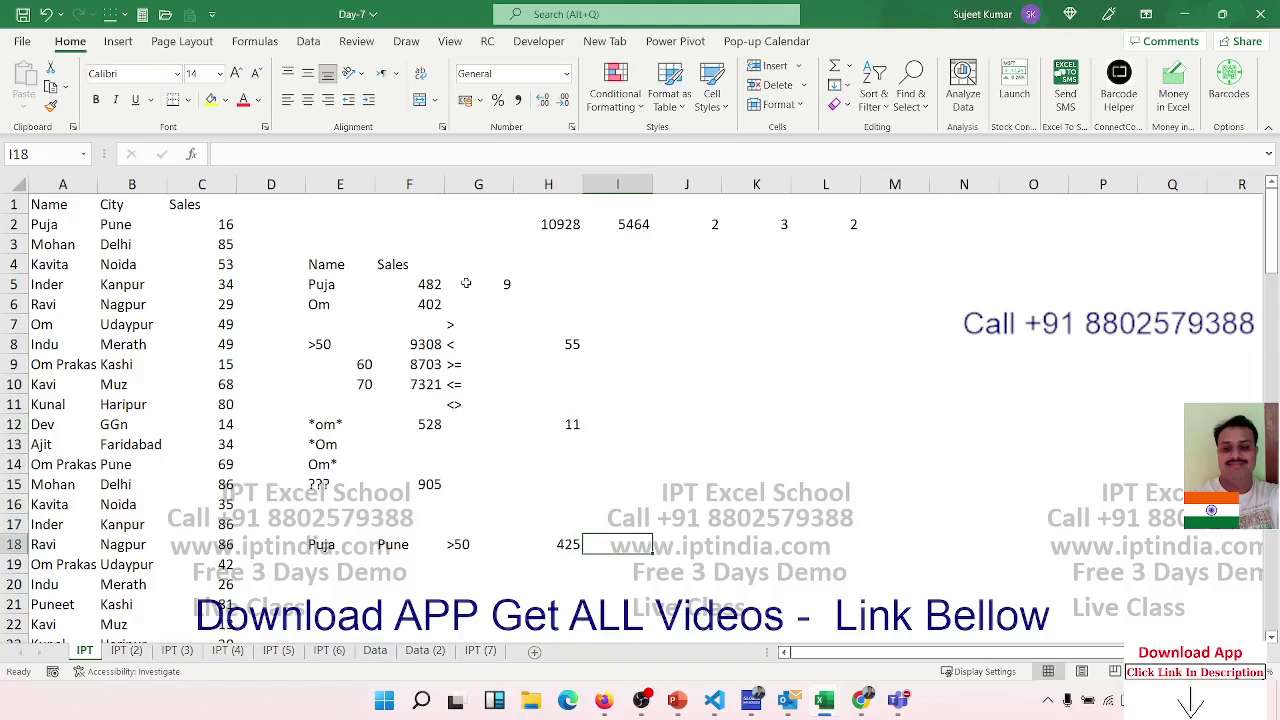
# In I18, start a COUNTIFS with column A matched against the name in E18.
pyautogui.write('=acou')
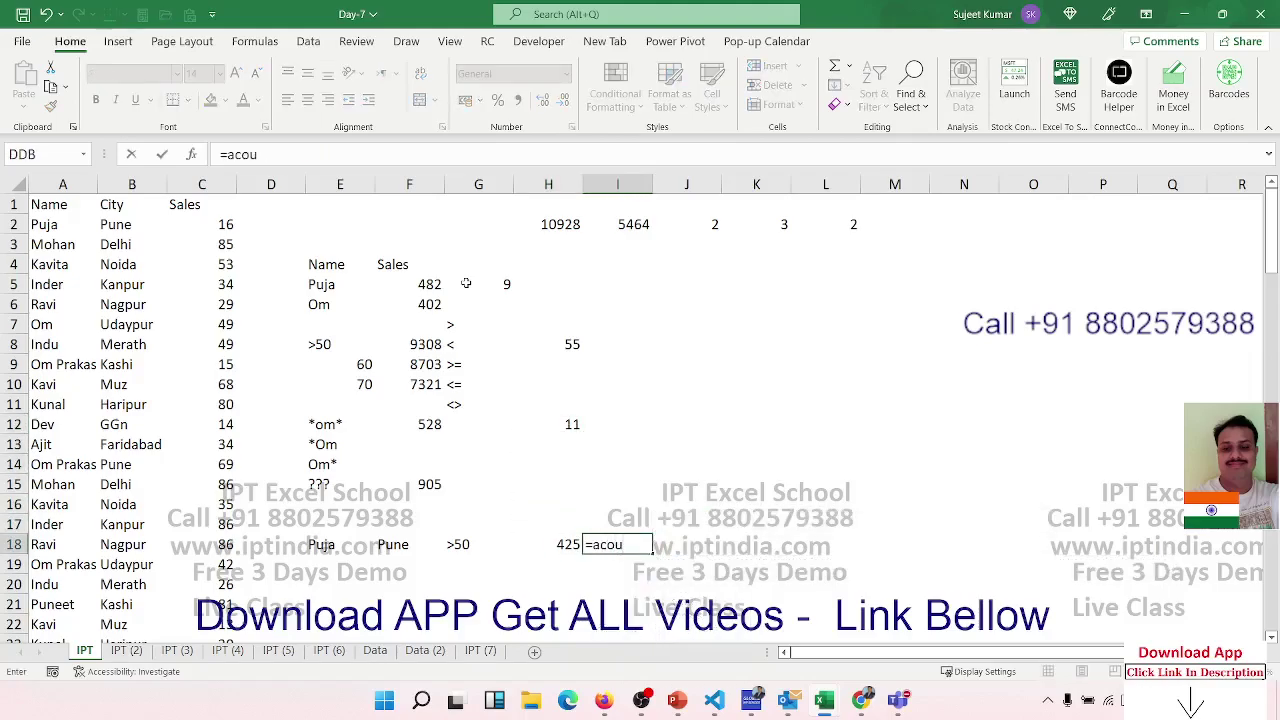
pyautogui.press('BackSpace')
pyautogui.press('BackSpace')
pyautogui.press('BackSpace')
pyautogui.press('BackSpace')
pyautogui.write('cou')
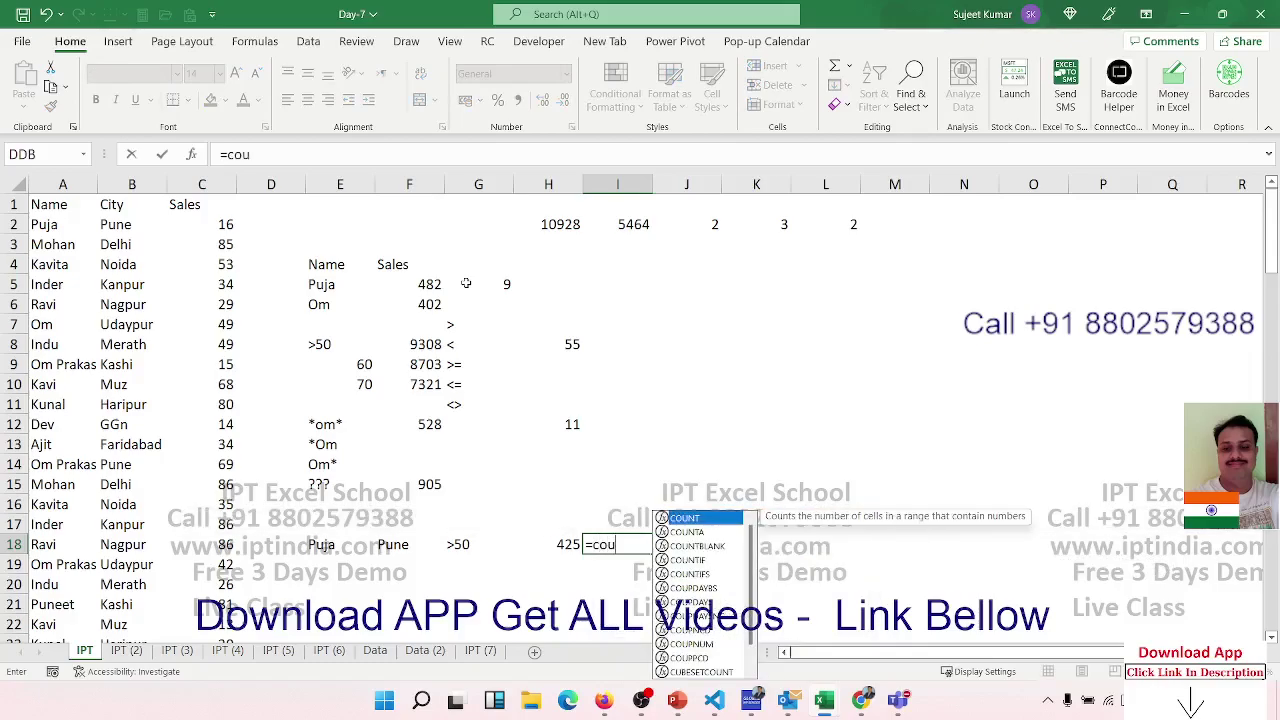
pyautogui.press('Down')
pyautogui.press('Down')
pyautogui.press('Down')
pyautogui.press('Down')
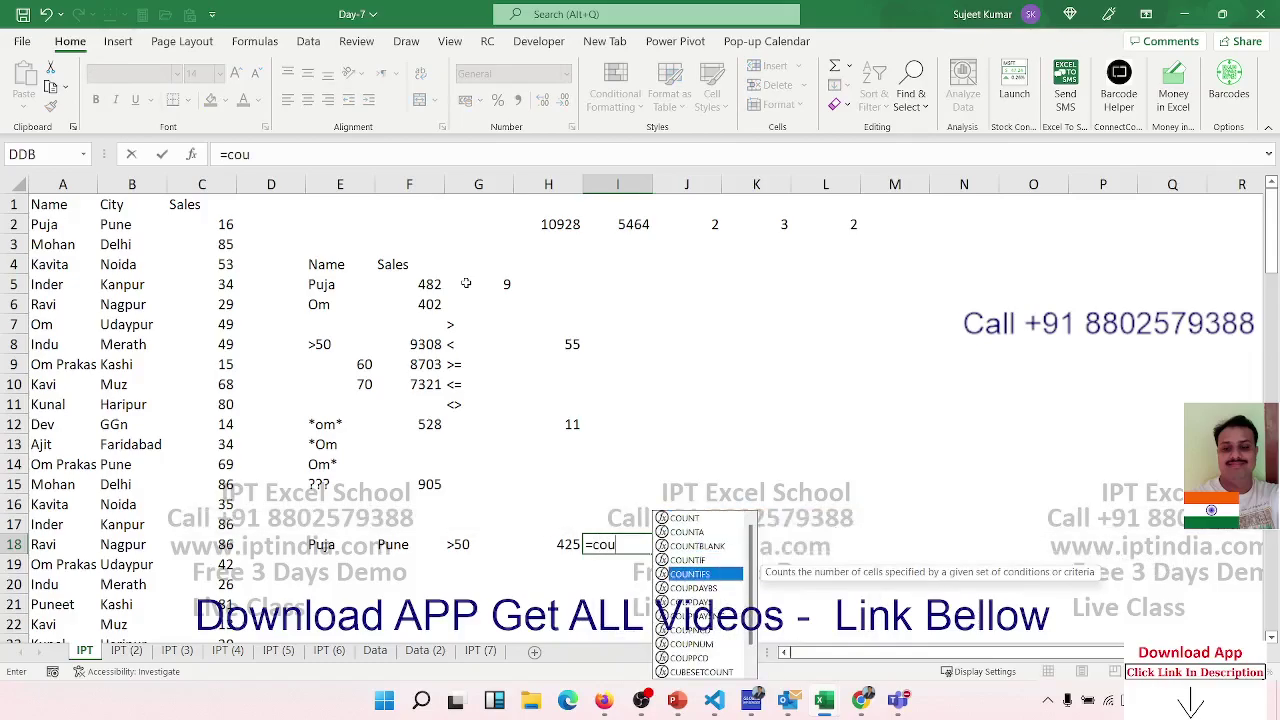
pyautogui.press('Tab')
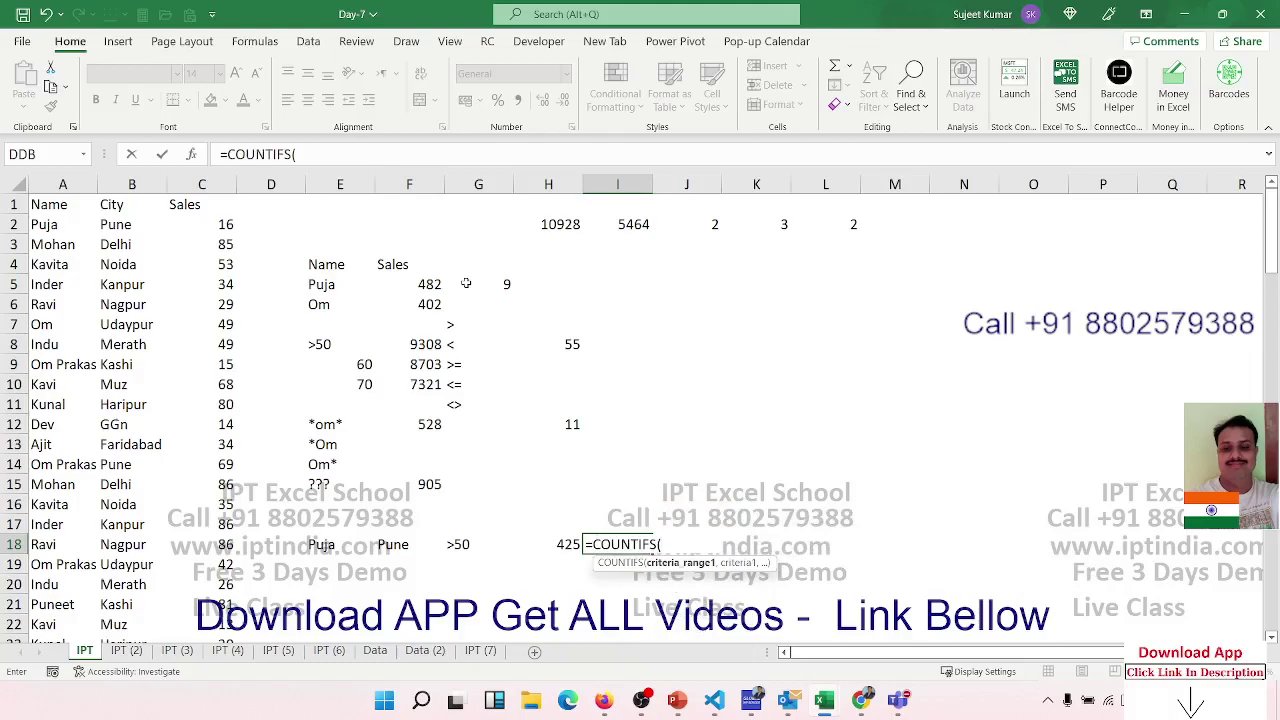
pyautogui.press('Left')
pyautogui.press('Left')
pyautogui.press('Left')
pyautogui.press('Left')
pyautogui.press('Left')
pyautogui.press('Left')
pyautogui.press('Left')
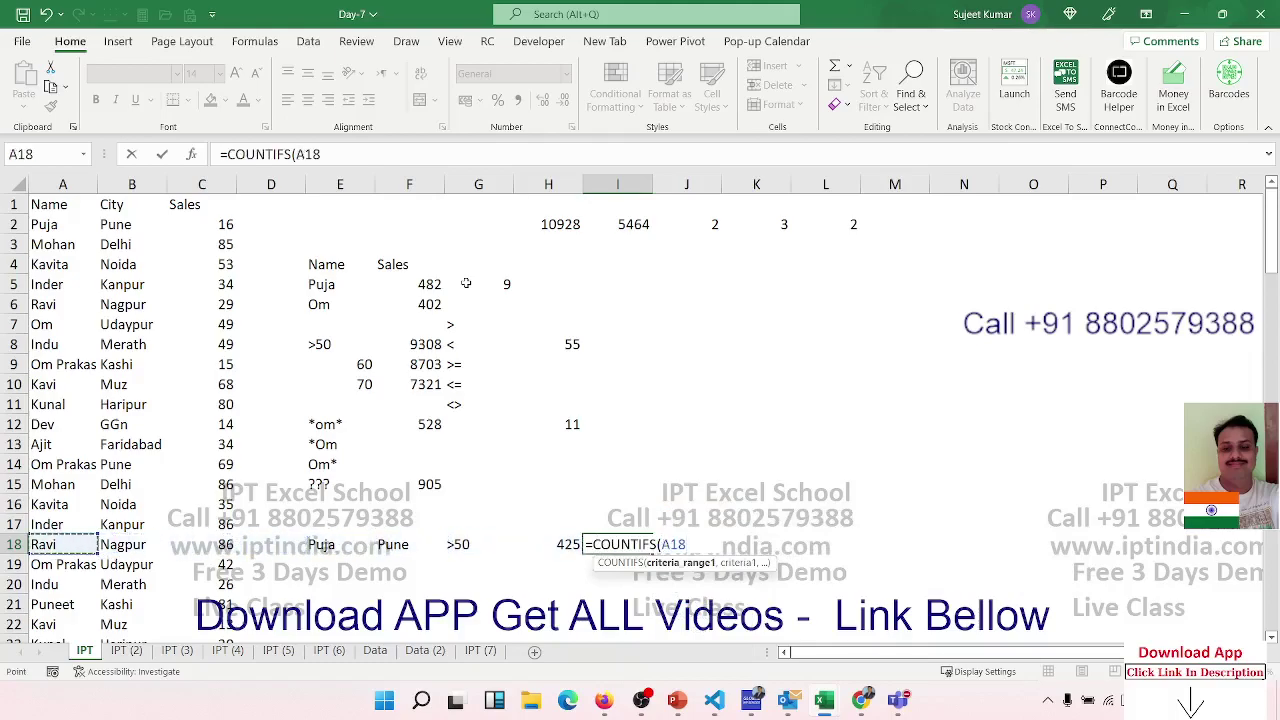
pyautogui.hotkey('ctrl', 'space')
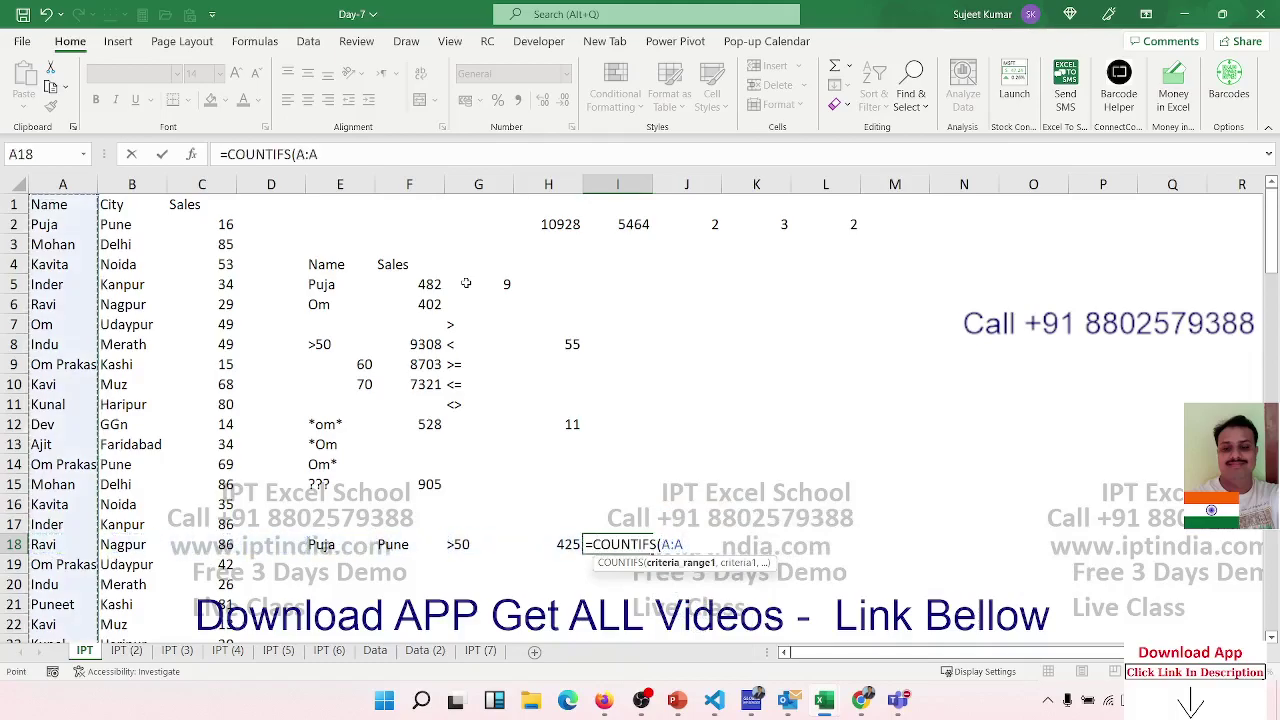
pyautogui.write(',')
pyautogui.press('Left')
pyautogui.press('Left')
pyautogui.press('Left')
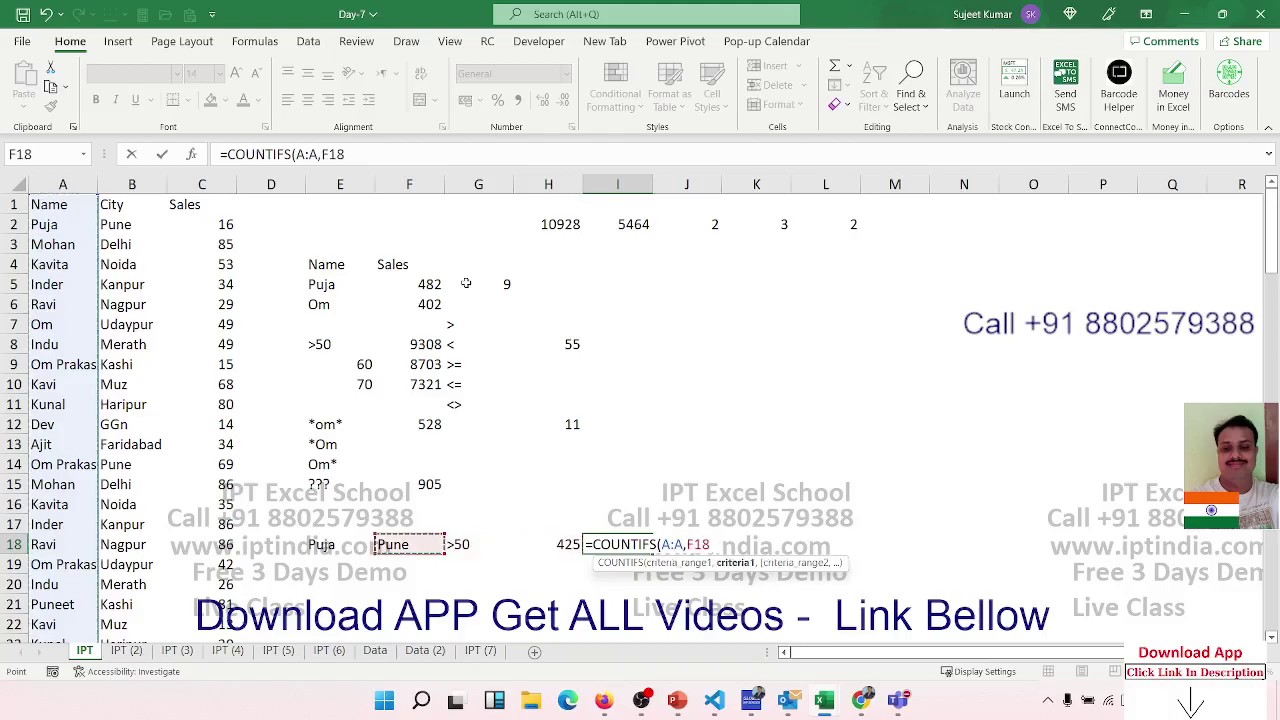
pyautogui.press('Left')
pyautogui.write(',')
# Add the B:B,F18 city and C:C,G18 >50 criteria, completing the COUNTIFS to return 7.
pyautogui.press('Left')
pyautogui.press('Left')
pyautogui.press('Left')
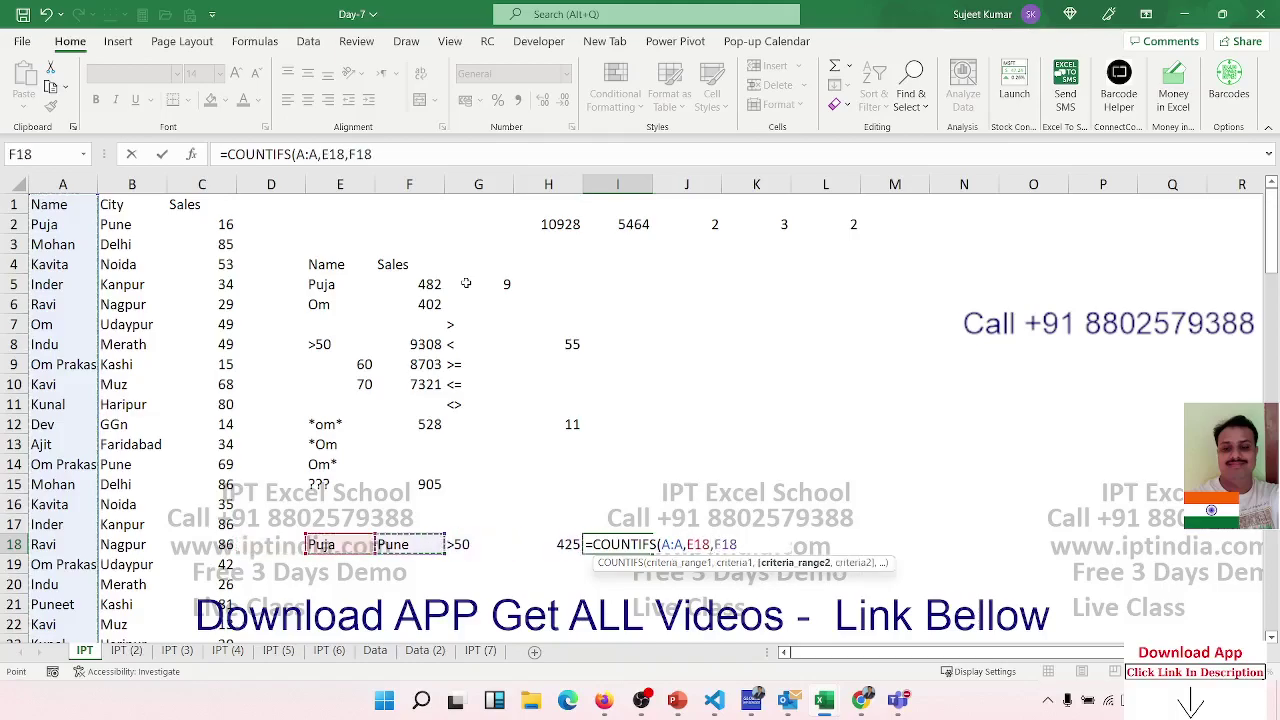
pyautogui.press('Left')
pyautogui.press('Left')
pyautogui.press('Left')
pyautogui.press('Left')
pyautogui.hotkey('ctrl', 'space')
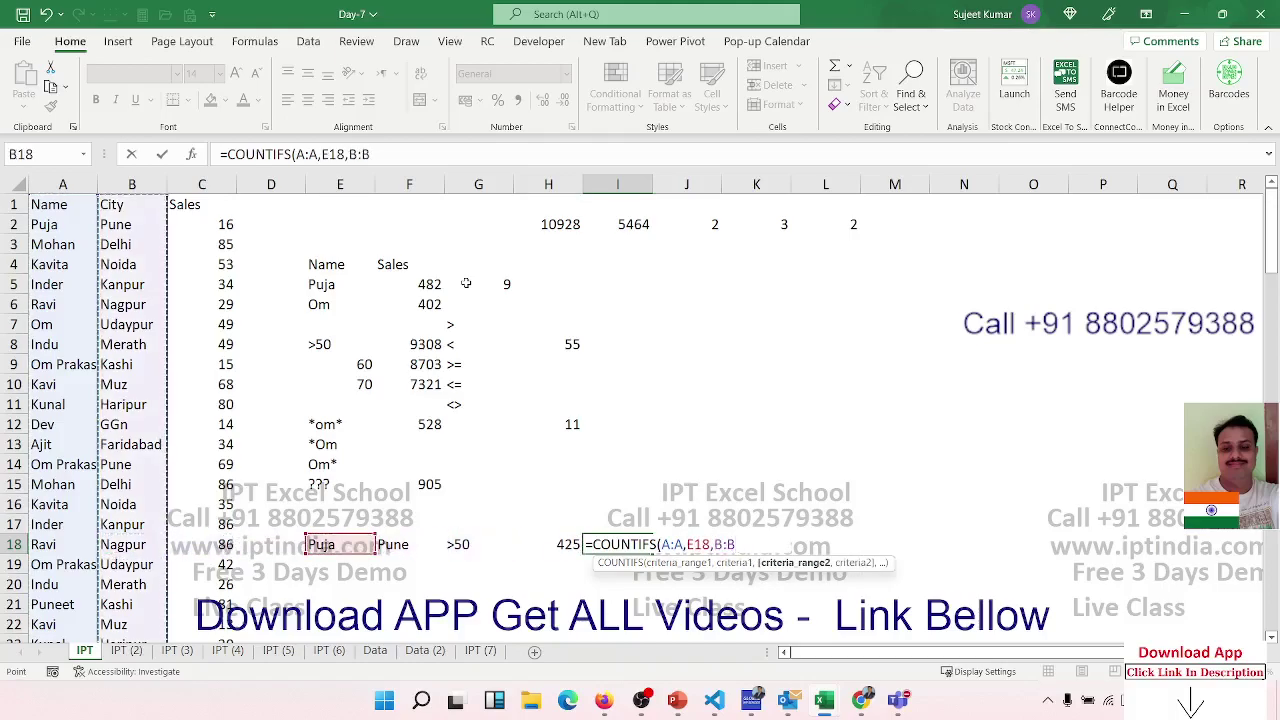
pyautogui.write(',')
pyautogui.press('Left')
pyautogui.press('Left')
pyautogui.press('Left')
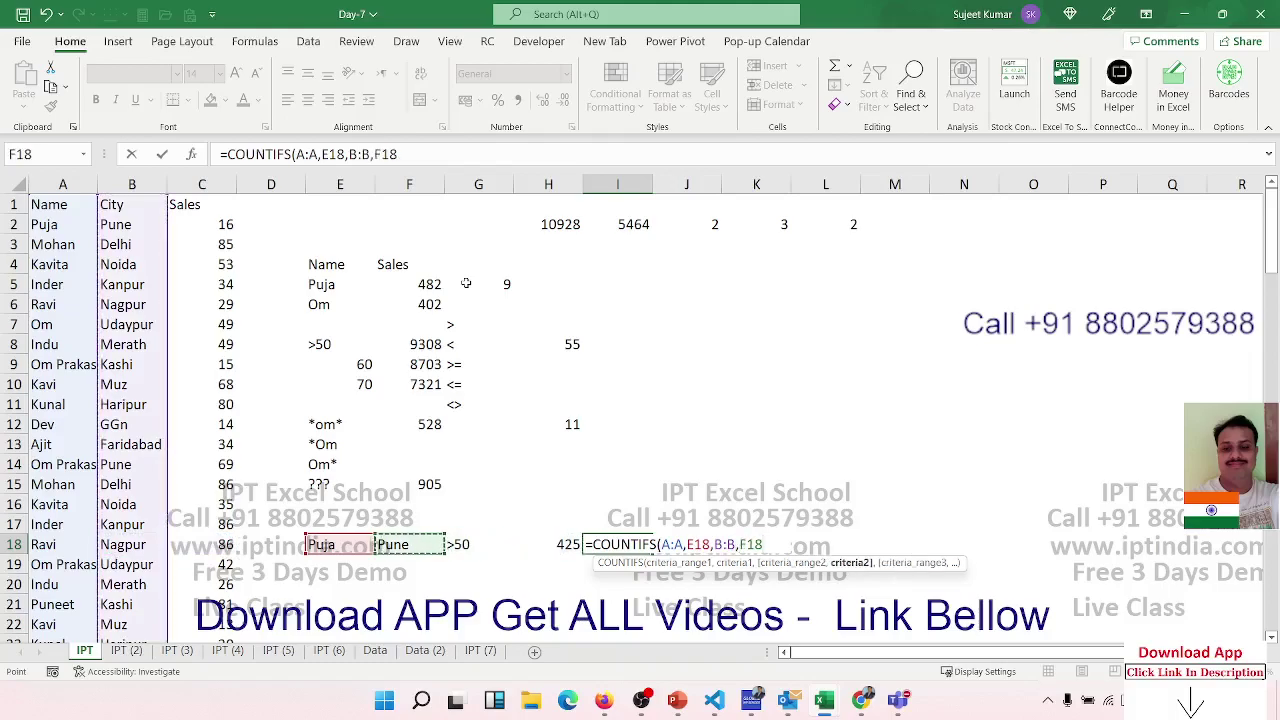
pyautogui.write(',')
pyautogui.press('Left')
pyautogui.press('Left')
pyautogui.press('Left')
pyautogui.press('Left')
pyautogui.press('Left')
pyautogui.press('Left')
pyautogui.hotkey('ctrl', 'space')
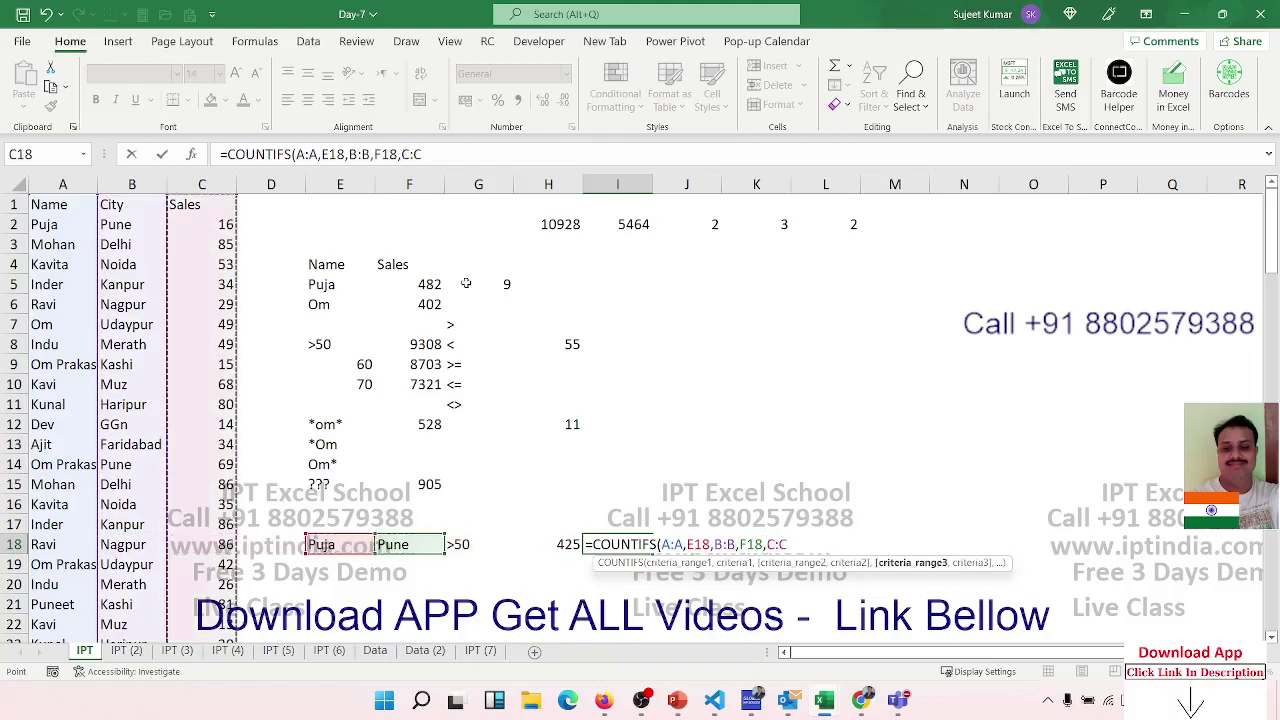
pyautogui.write(',')
pyautogui.press('Left')
pyautogui.press('Left')
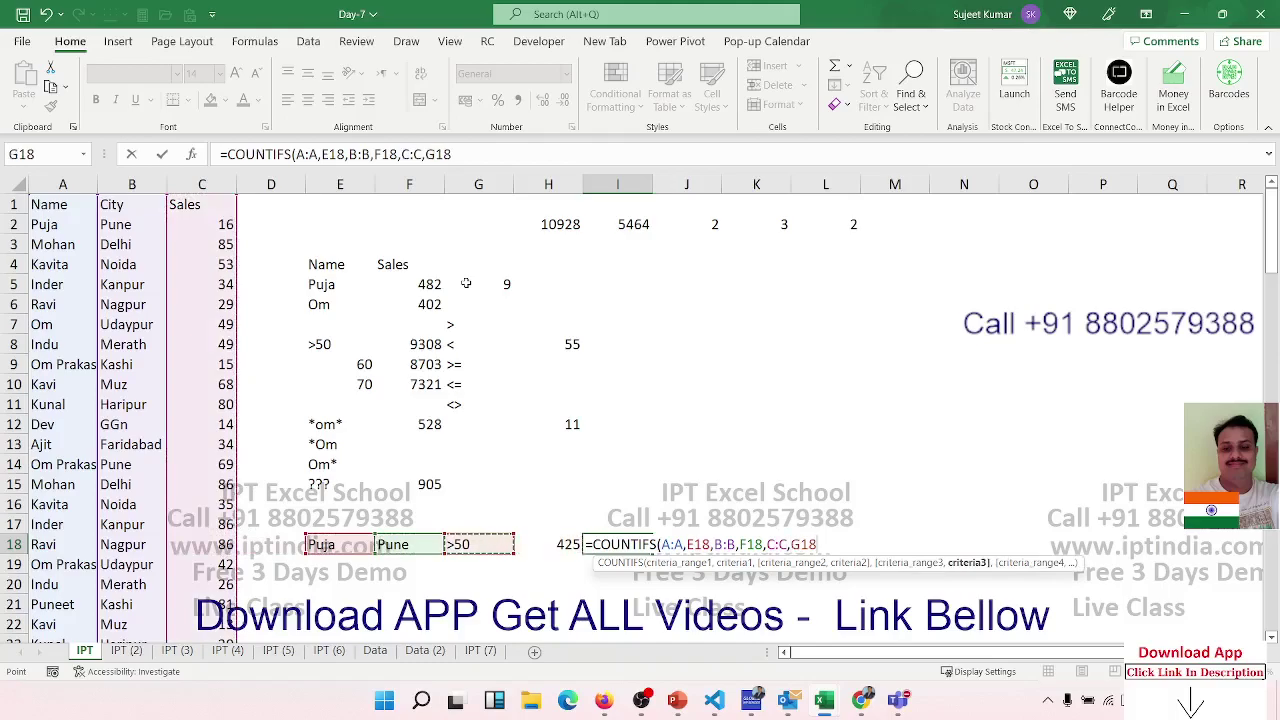
pyautogui.write(')')
pyautogui.hotkey('ctrl', 'Return')
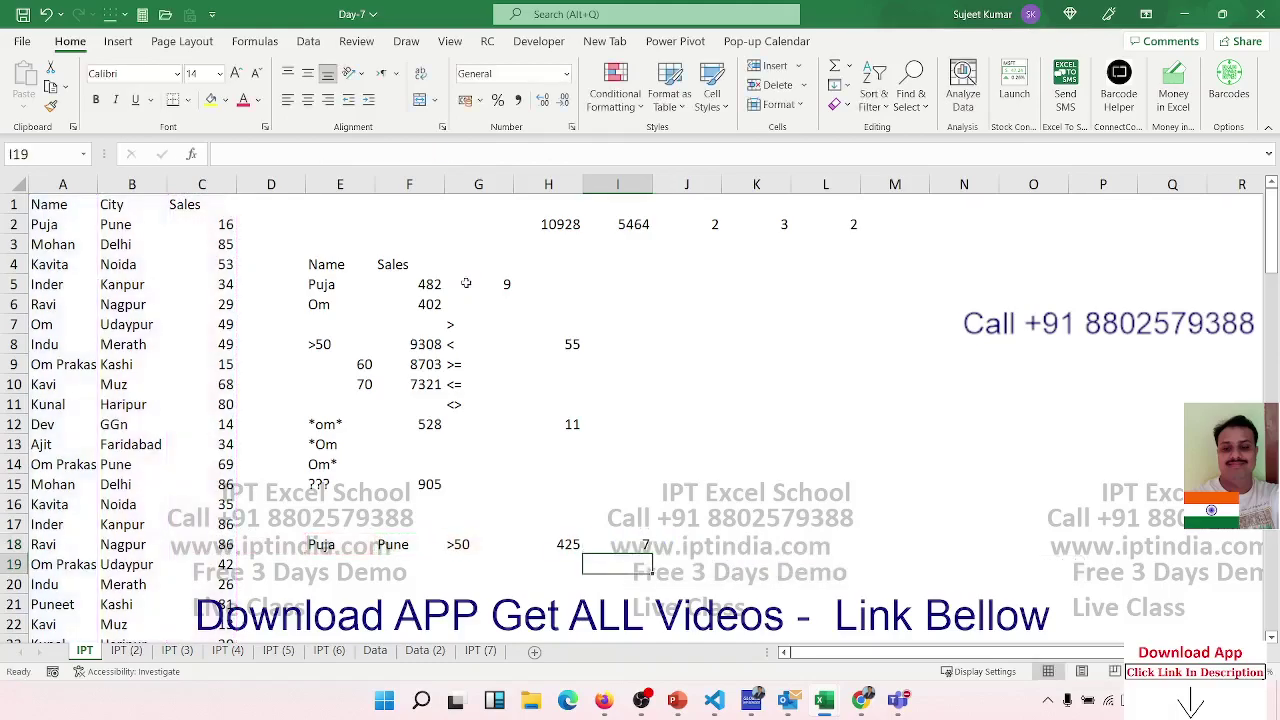
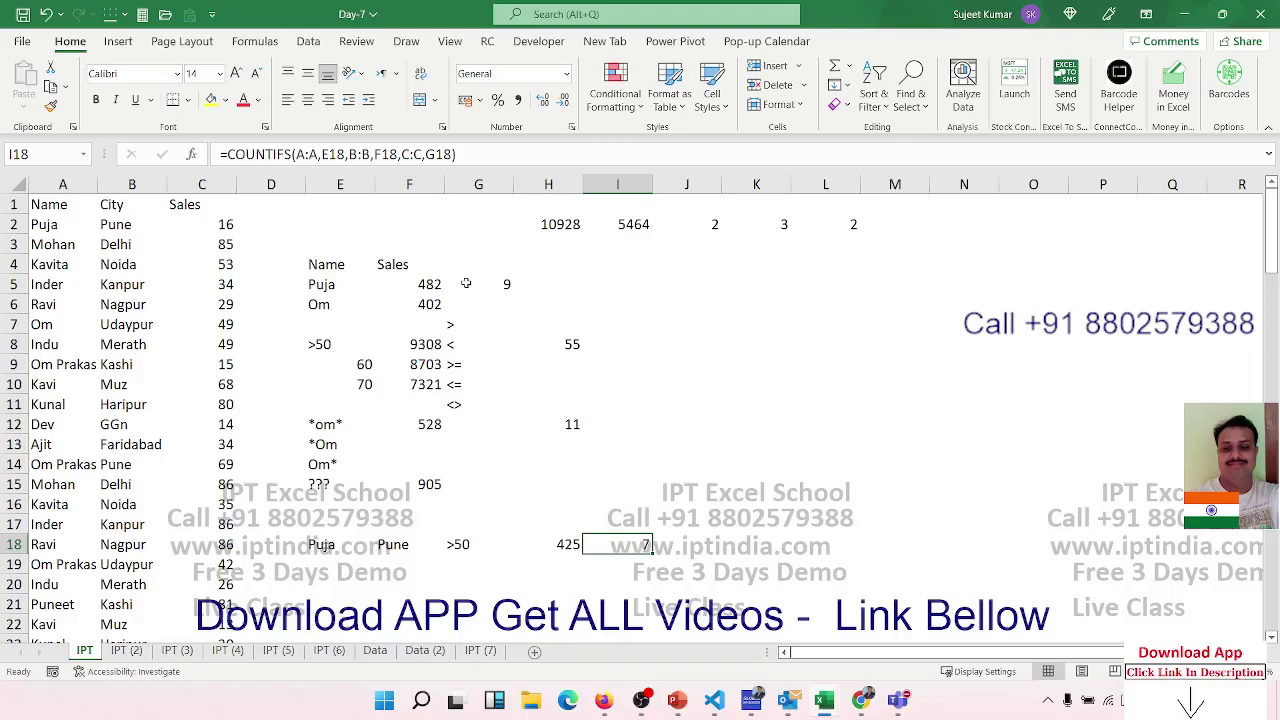
# Enter an AVERAGEA formula over the Sales values in column C in I3, giving 48.35398.
pyautogui.click(640, 247)
pyautogui.write('=av')
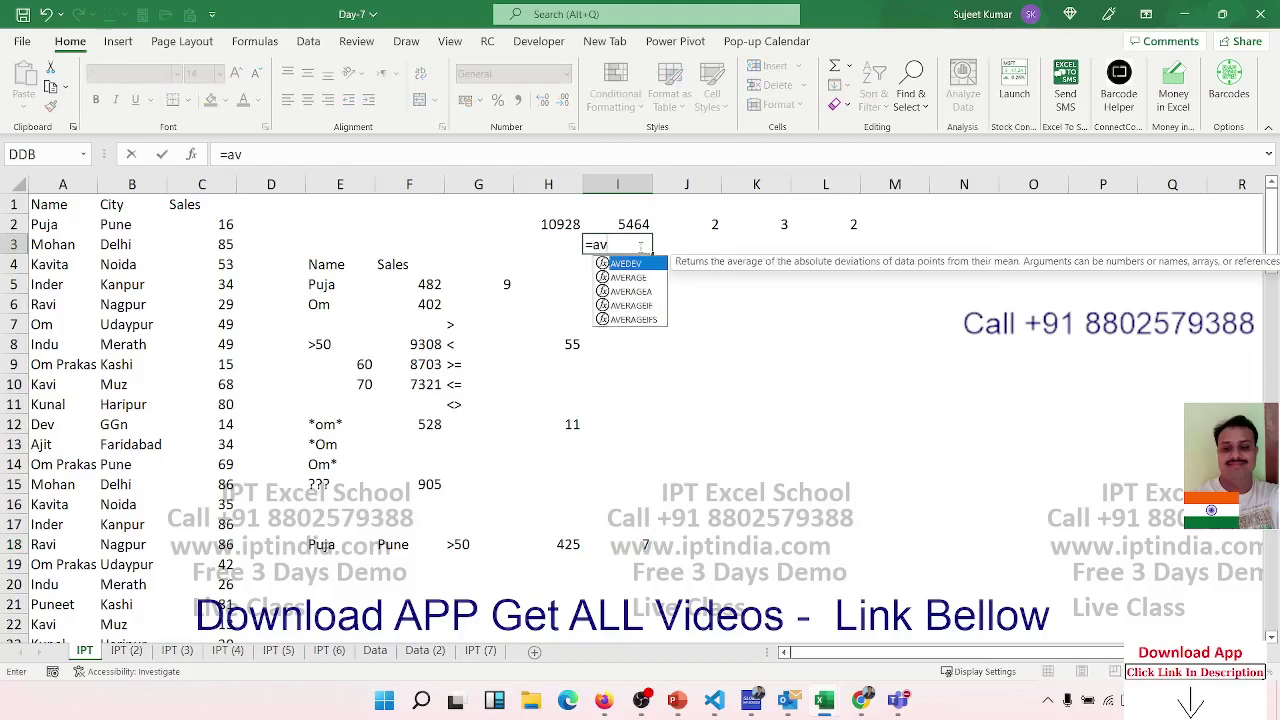
pyautogui.press('Down')
pyautogui.press('Down')
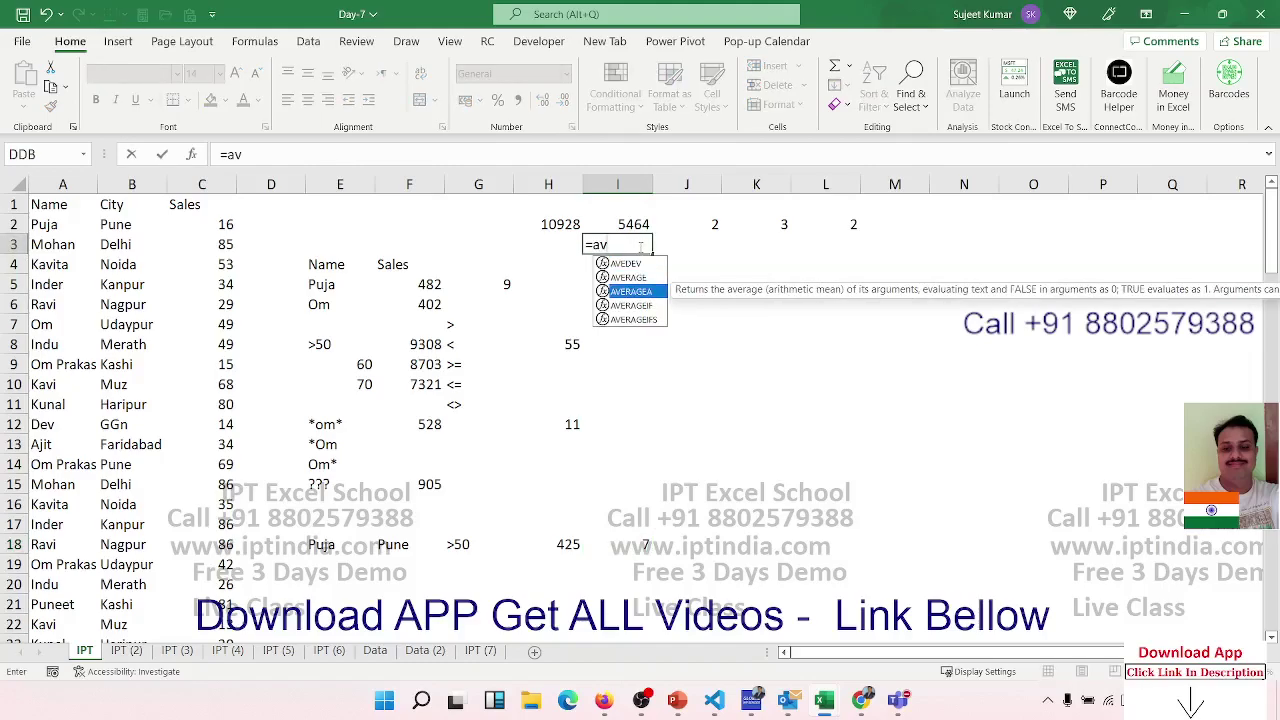
pyautogui.press('Tab')
pyautogui.press('Left')
pyautogui.press('Left')
pyautogui.press('Left')
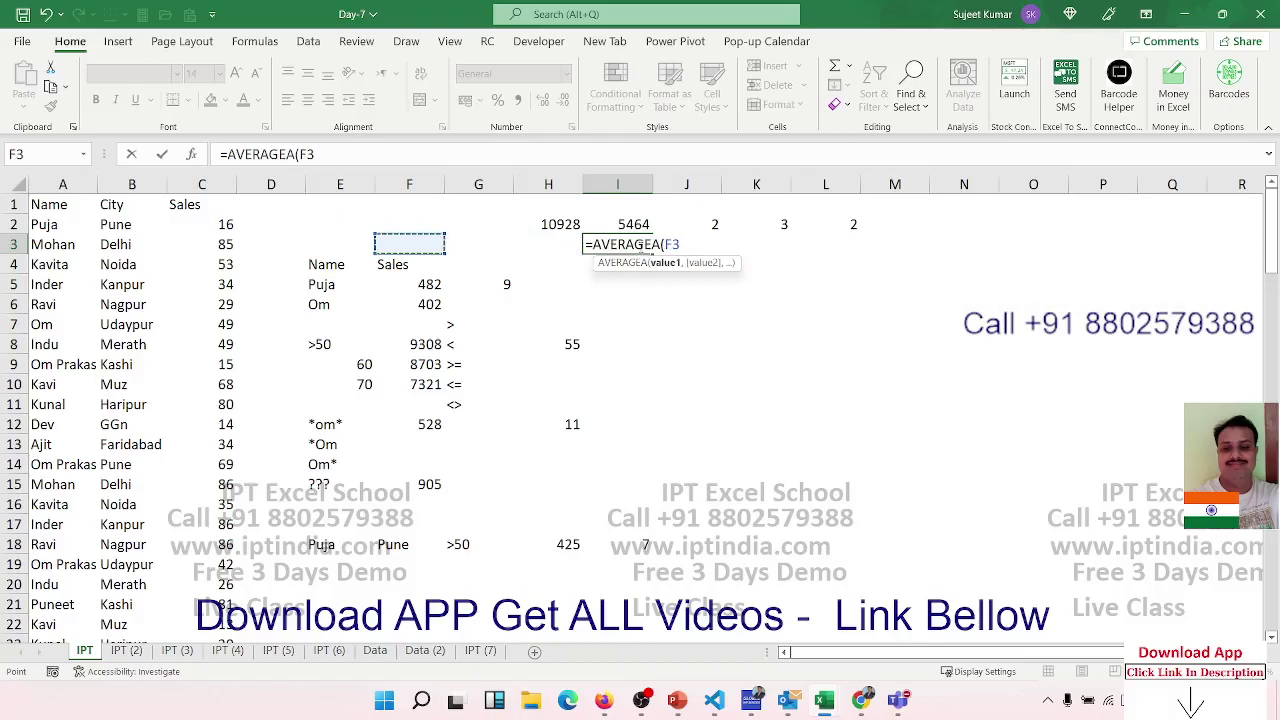
pyautogui.press('Left')
pyautogui.press('Left')
pyautogui.press('Left')
pyautogui.hotkey('ctrl', 'shift', 'Down')
pyautogui.press('Return')
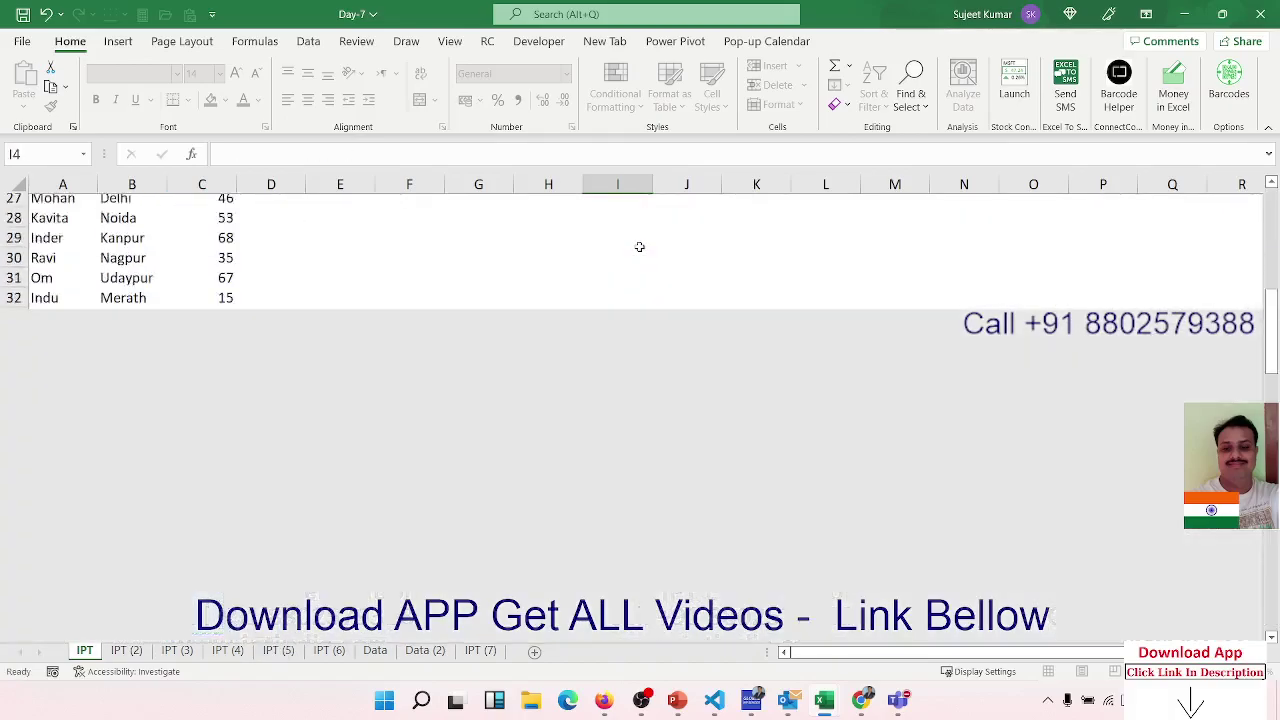
# Review the SUMIF formula in F5 and the COUNTIF formula in G5, ending on empty H5.
pyautogui.press('Up')
pyautogui.press('Up')
pyautogui.press('Up')
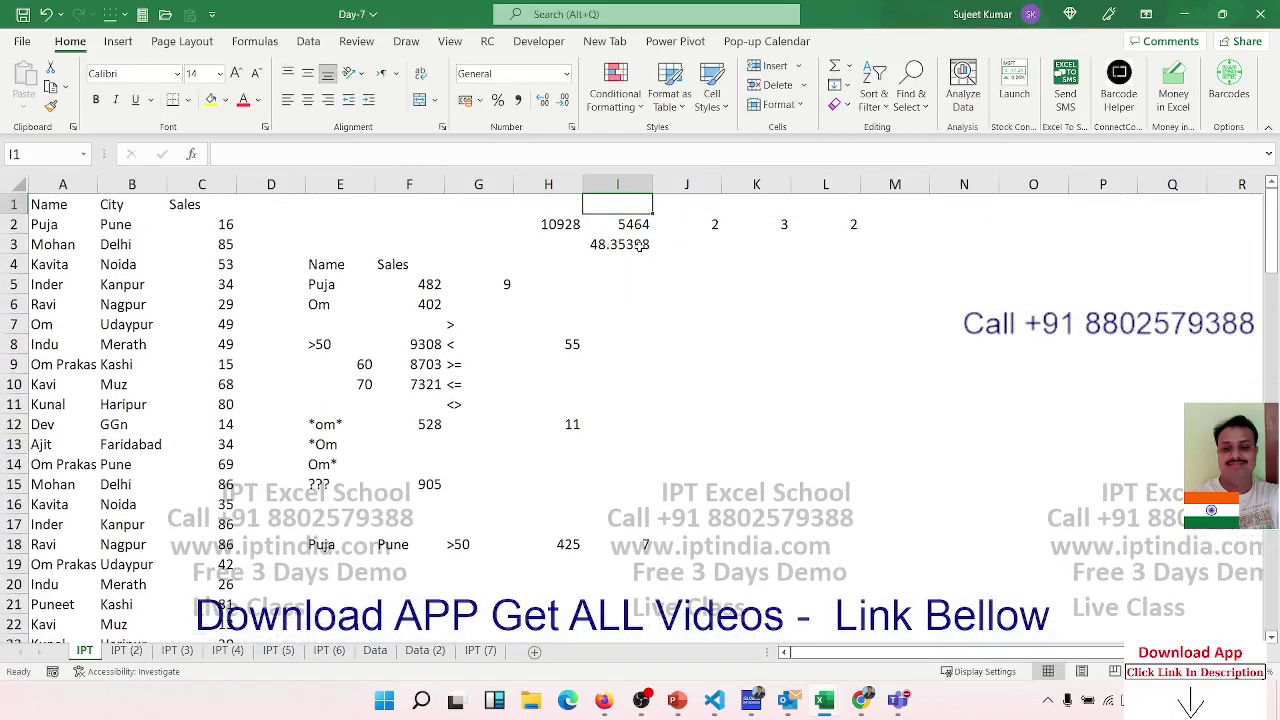
pyautogui.press('Down')
pyautogui.press('Down')
pyautogui.press('Down')
pyautogui.press('Down')
pyautogui.press('Left')
pyautogui.press('Left')
pyautogui.press('Left')
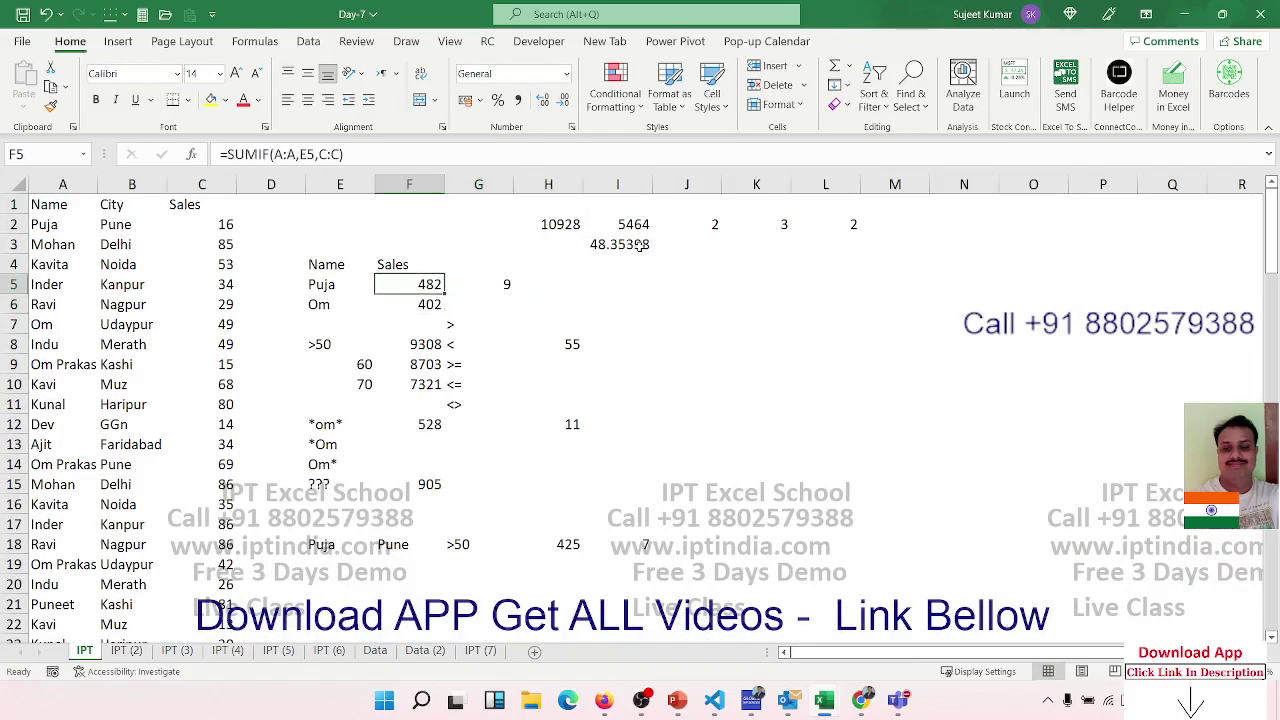
pyautogui.press('Right')
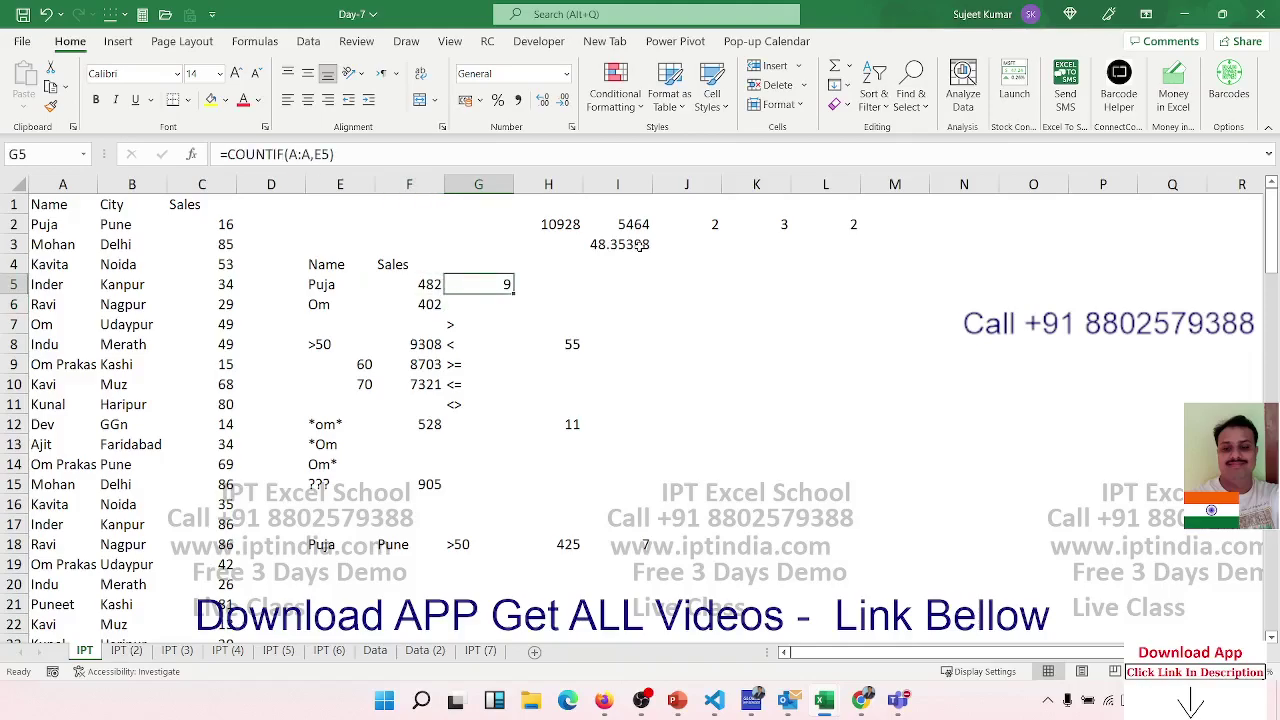
pyautogui.press('Right')
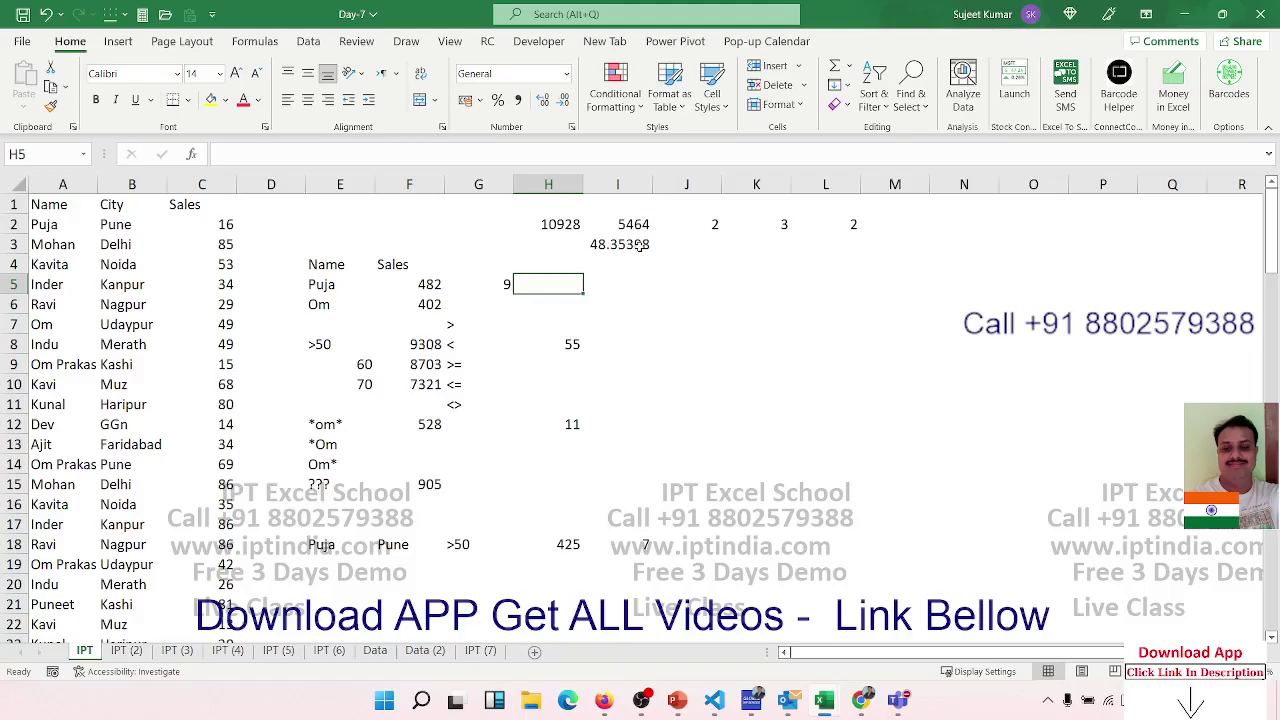
# Enter =AVERAGEIF(A:A,E5,C:C) in H5 to average Puja's sales, showing 53.55556.
pyautogui.write('=')
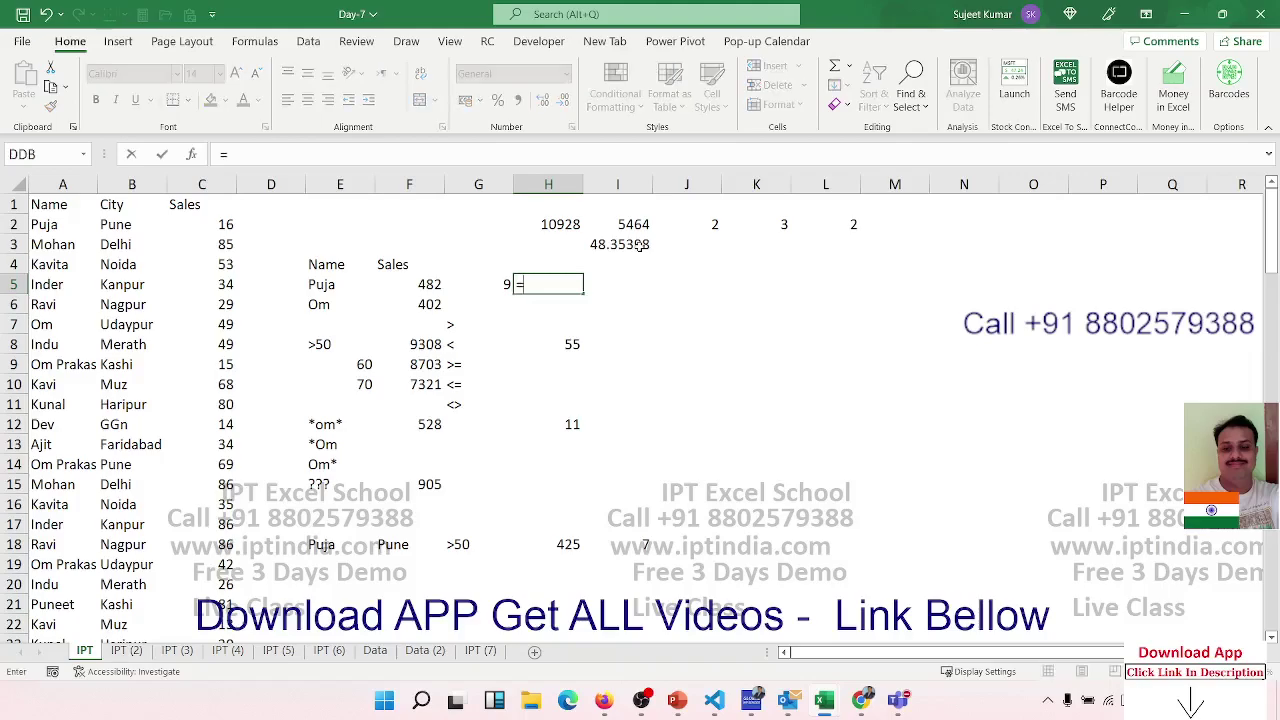
pyautogui.write('av')
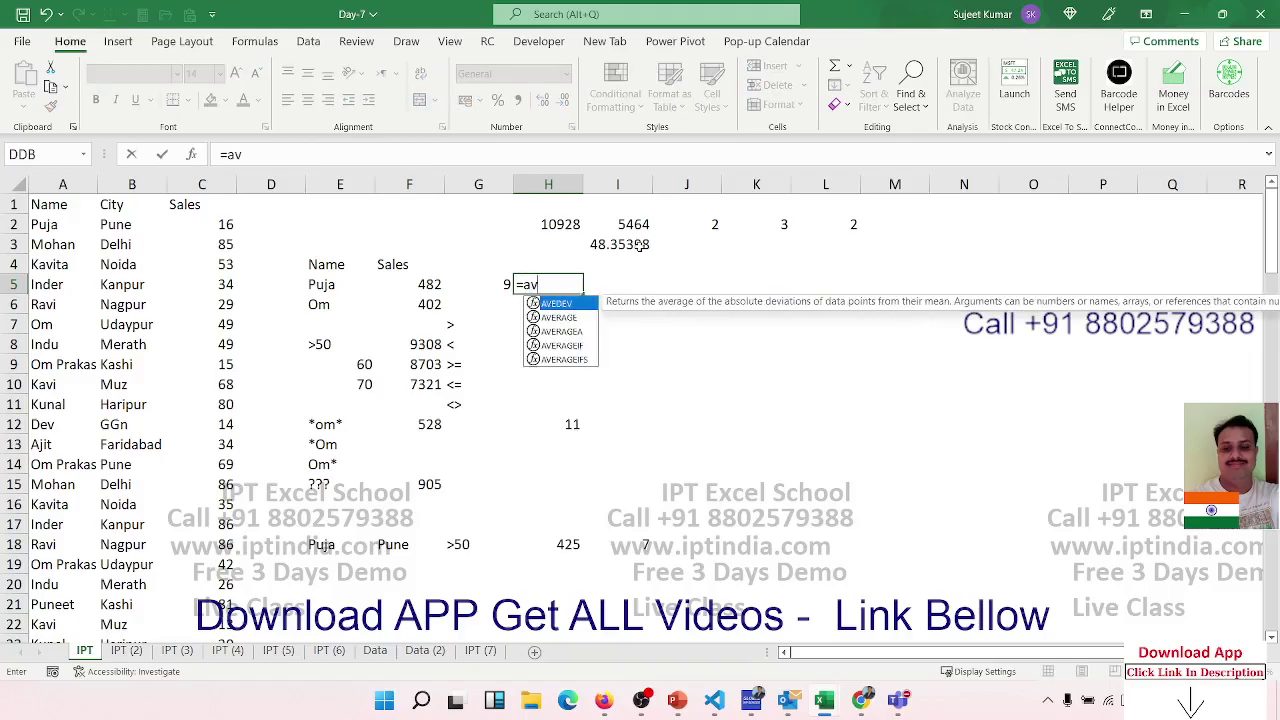
pyautogui.press('Down')
pyautogui.press('Down')
pyautogui.press('Down')
pyautogui.press('Tab')
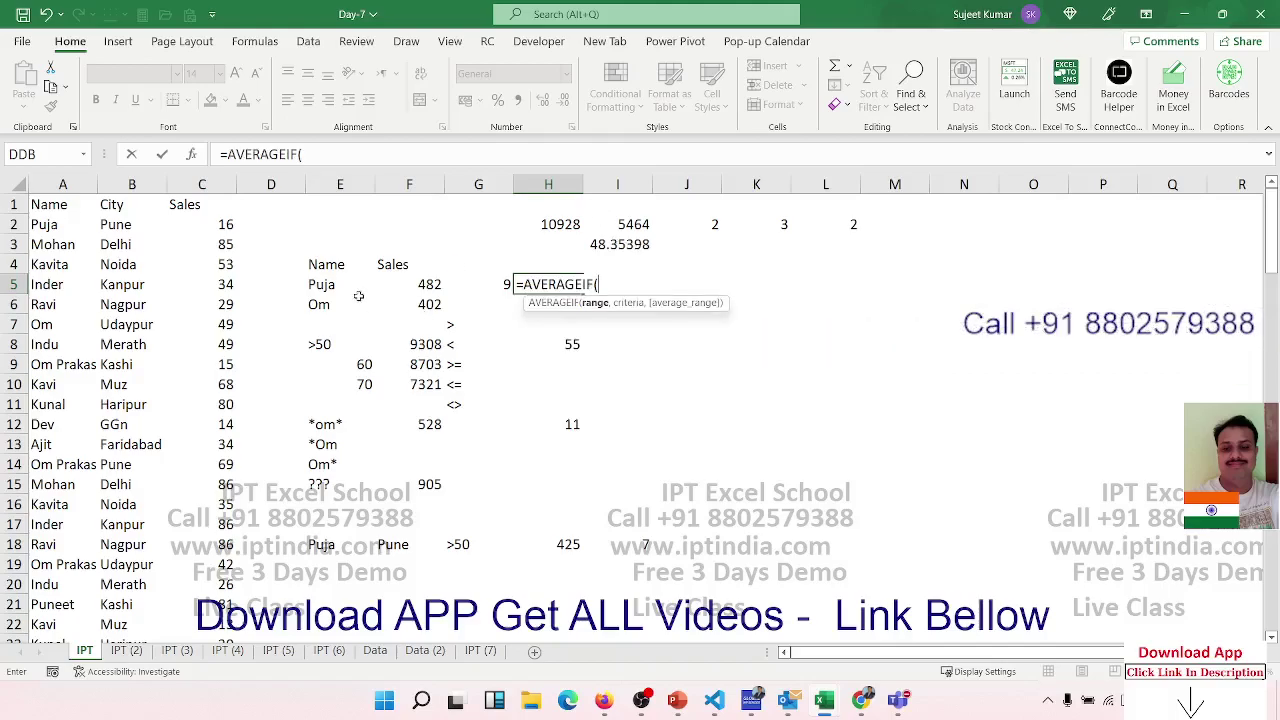
pyautogui.click(64, 186)
pyautogui.write(',')
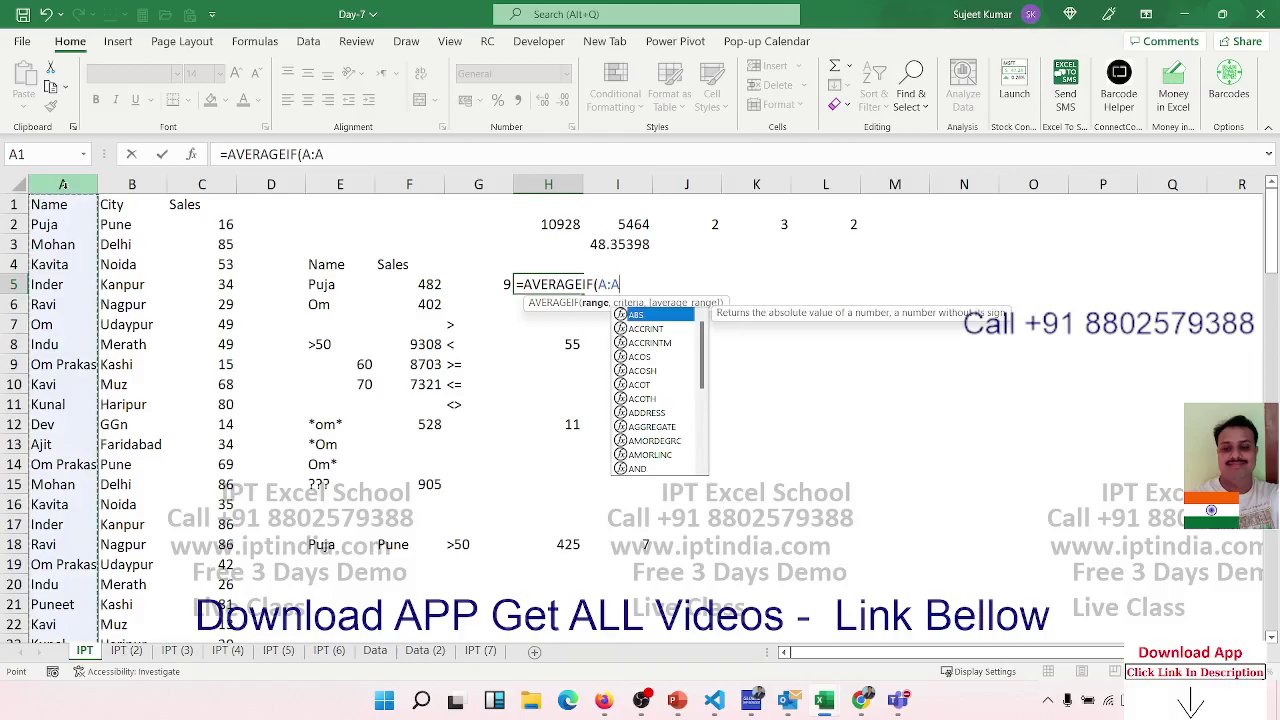
pyautogui.click(336, 290)
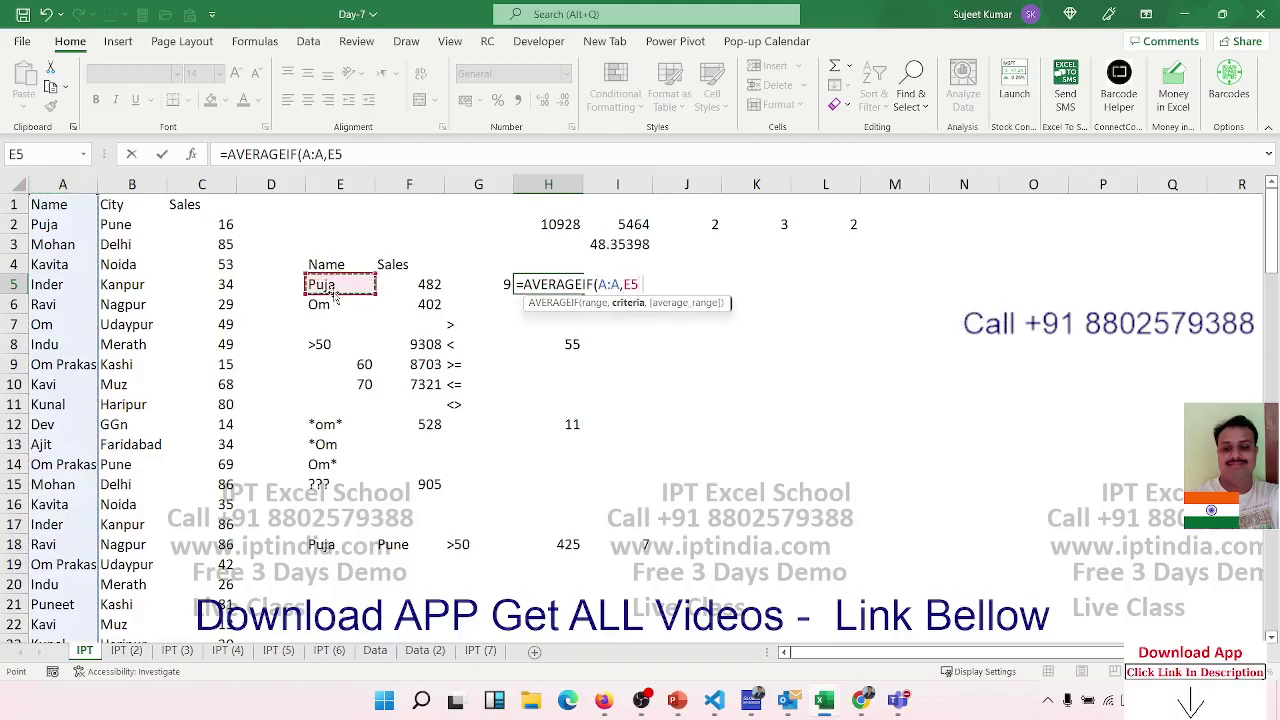
pyautogui.write(',')
pyautogui.click(213, 184)
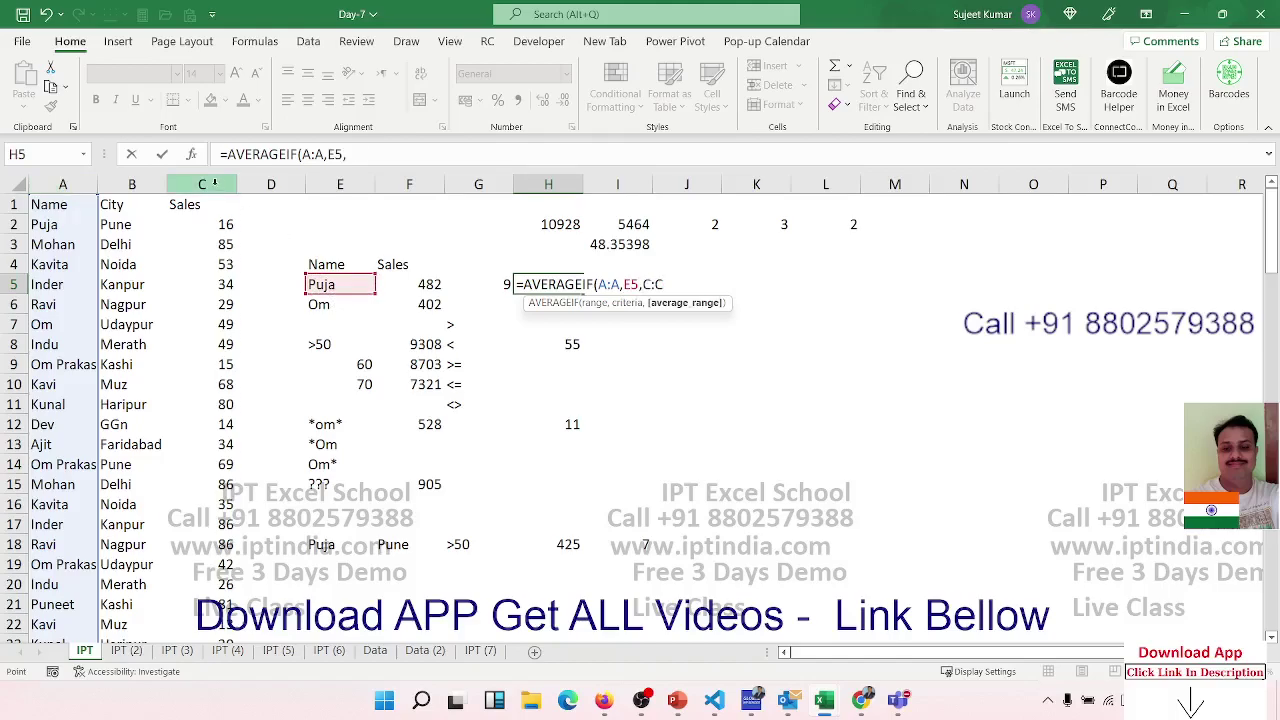
pyautogui.press('Return')
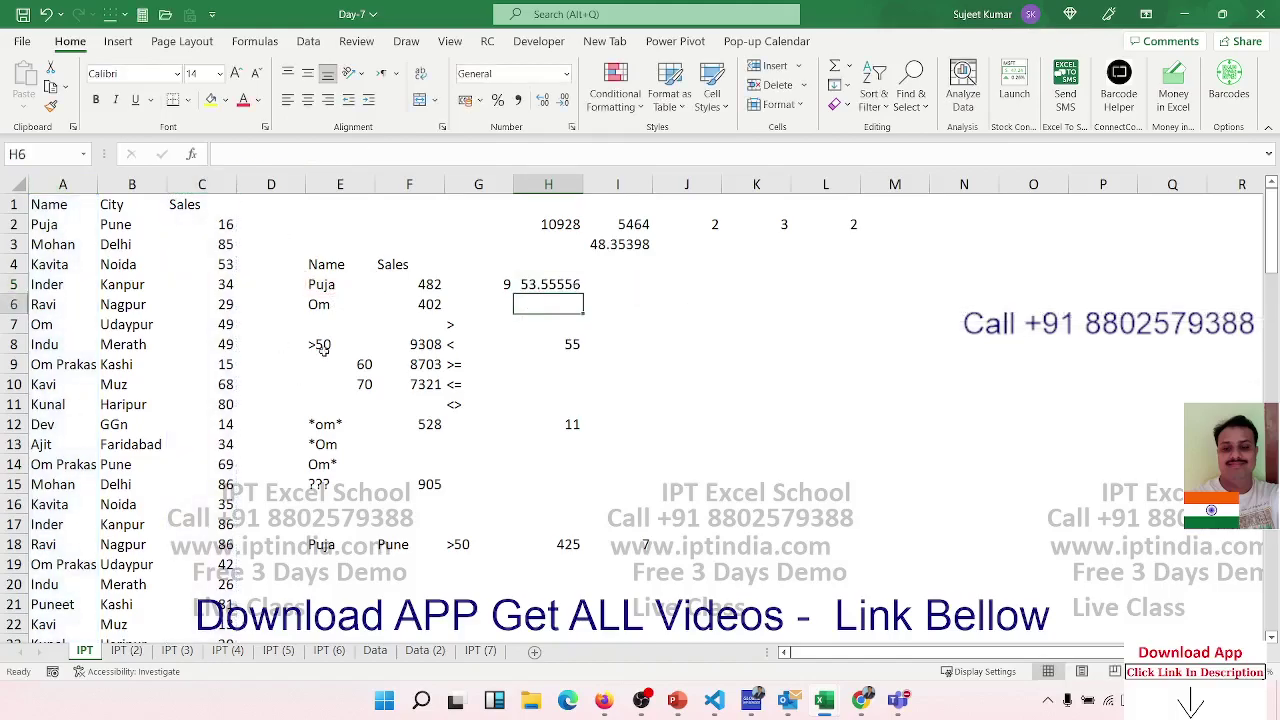
pyautogui.moveTo(323, 347)
pyautogui.mouseDown()
pyautogui.moveTo(488, 465)
pyautogui.moveTo(490, 495)
pyautogui.mouseUp()
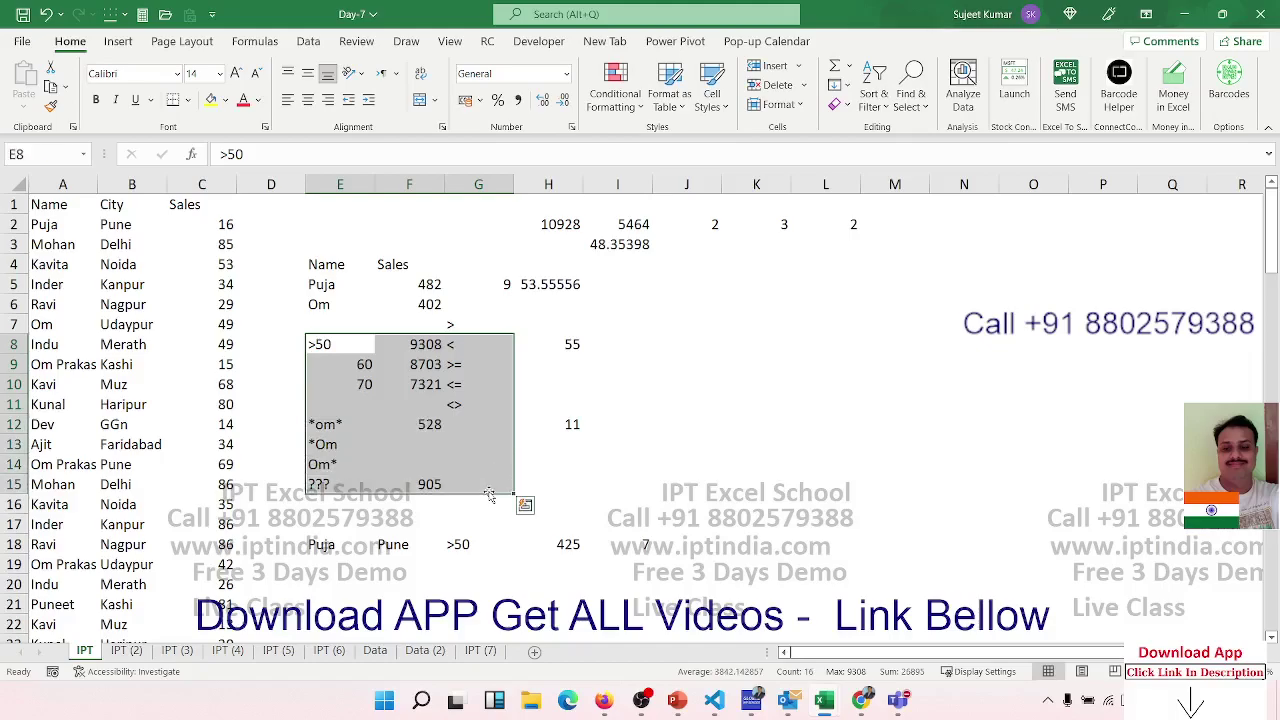
pyautogui.click(603, 546)
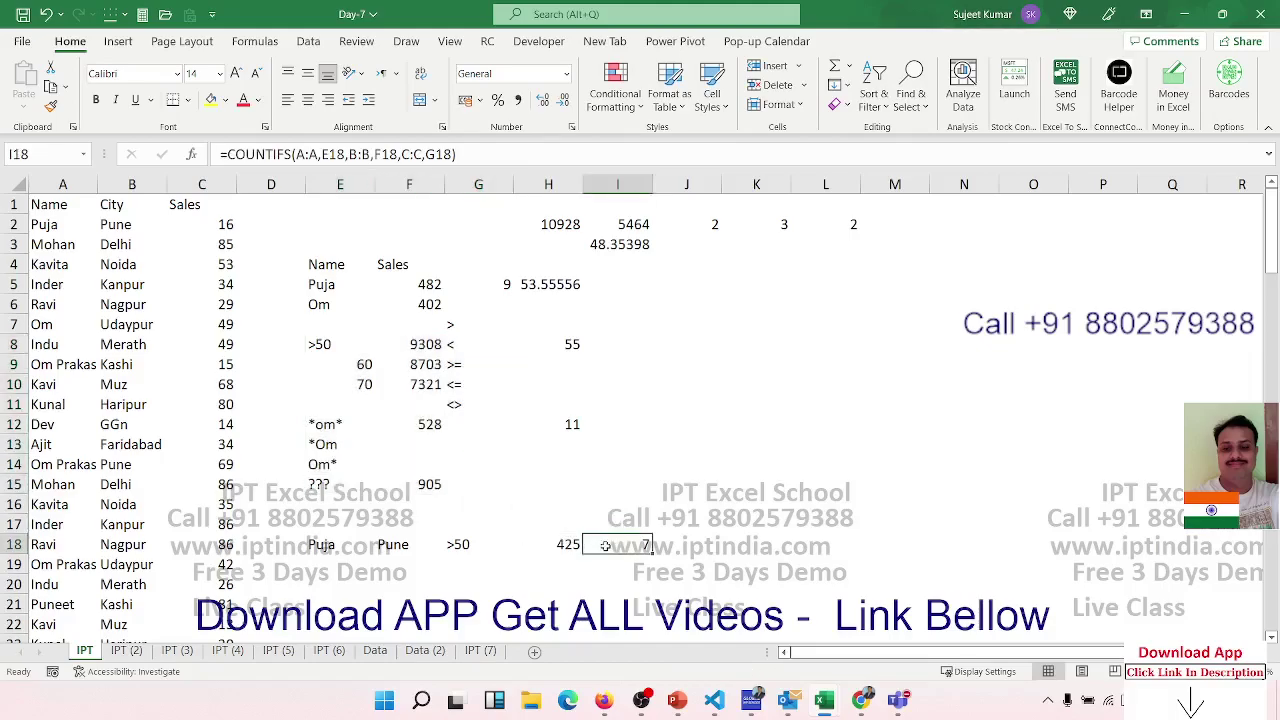
# Start AVERAGEIFS in J18 averaging column C, with Name column A matching Puja in E18.
pyautogui.press('Right')
pyautogui.write('=')
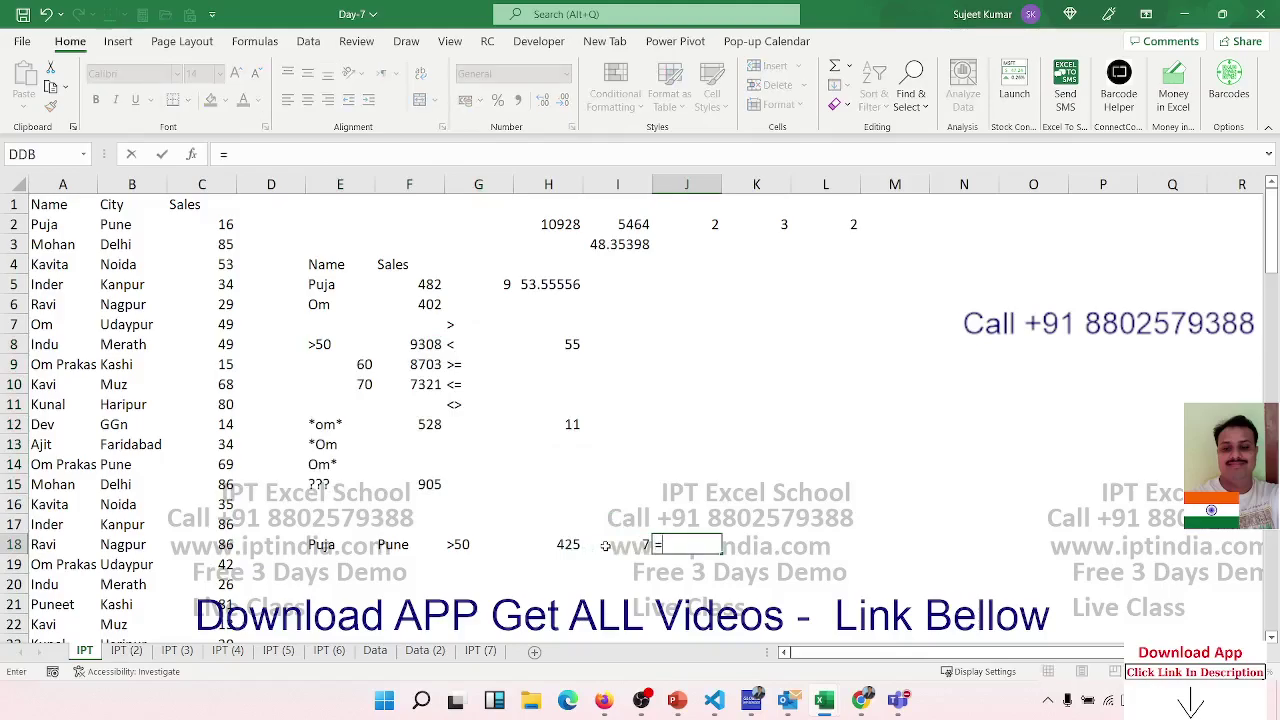
pyautogui.write('av')
pyautogui.press('Down')
pyautogui.press('Down')
pyautogui.press('Down')
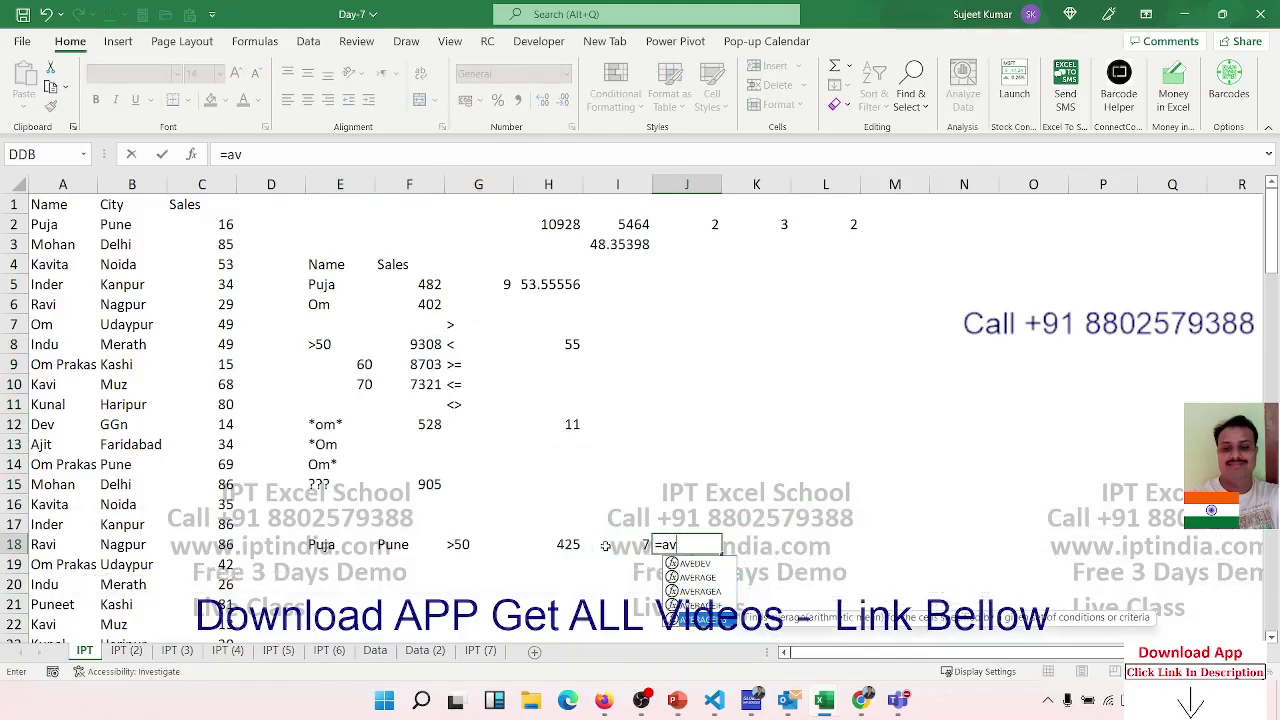
pyautogui.press('Tab')
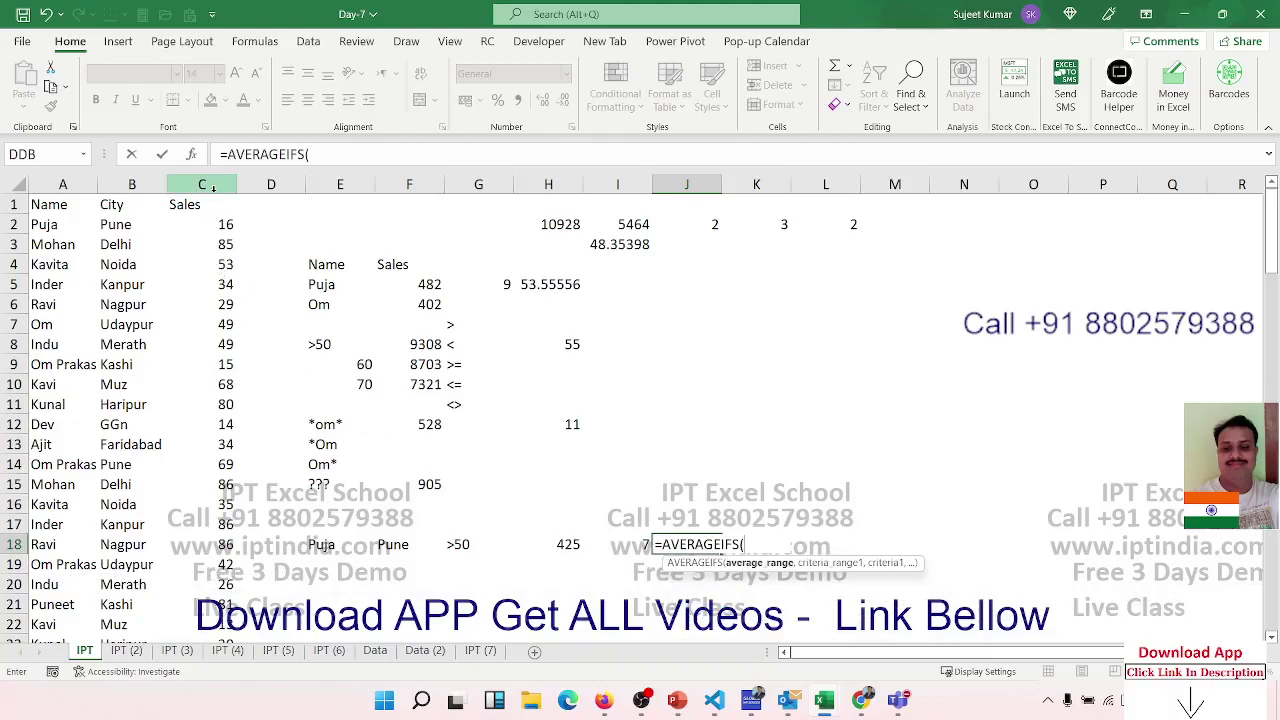
pyautogui.click(213, 190)
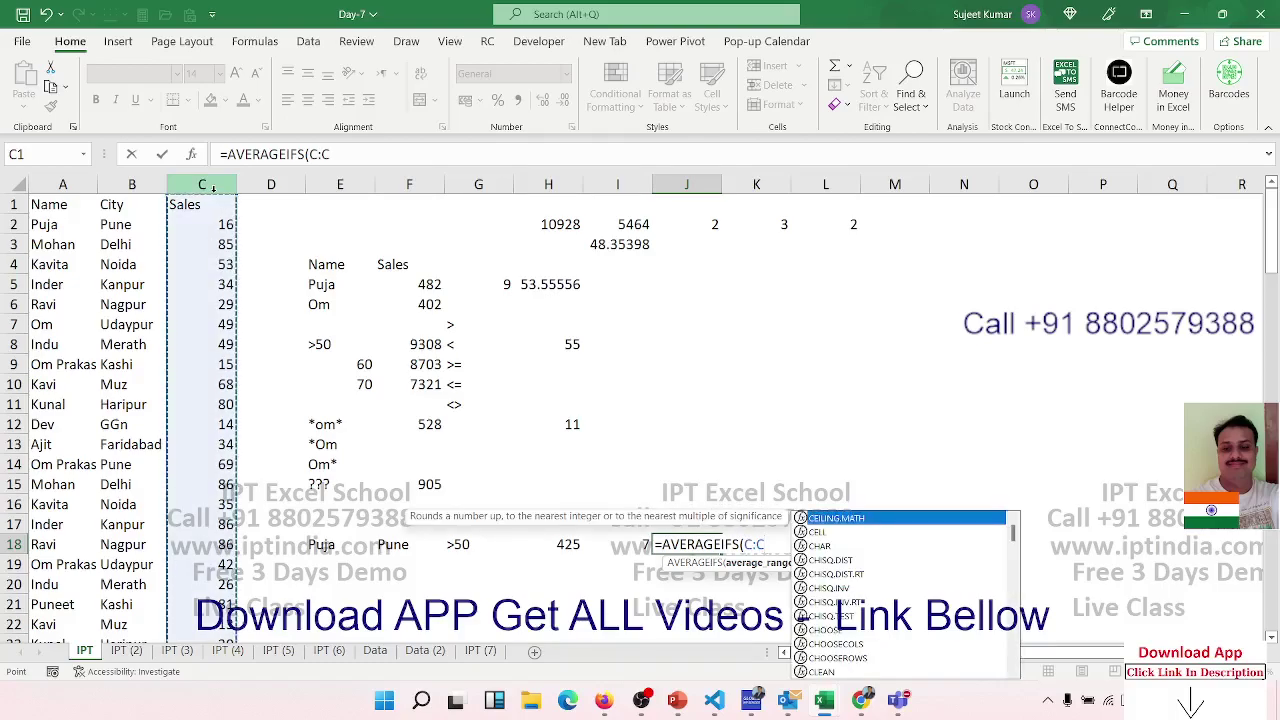
pyautogui.write(',')
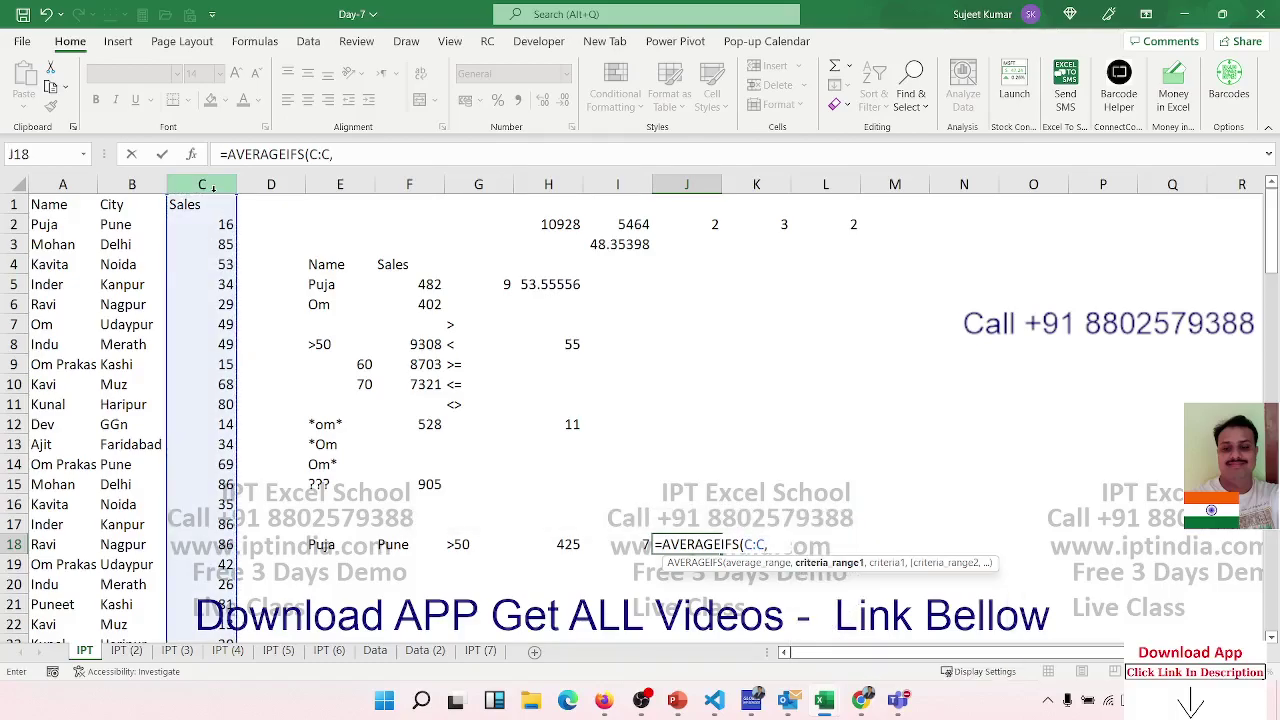
pyautogui.click(76, 183)
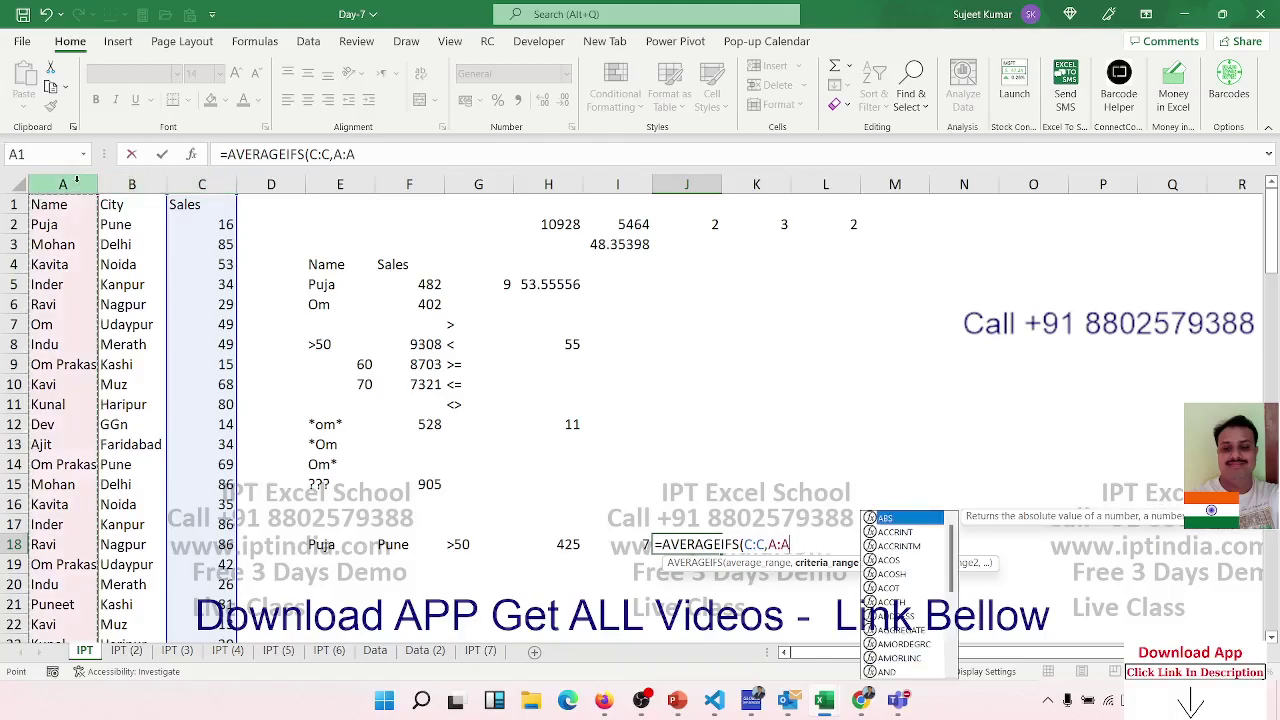
pyautogui.write(',')
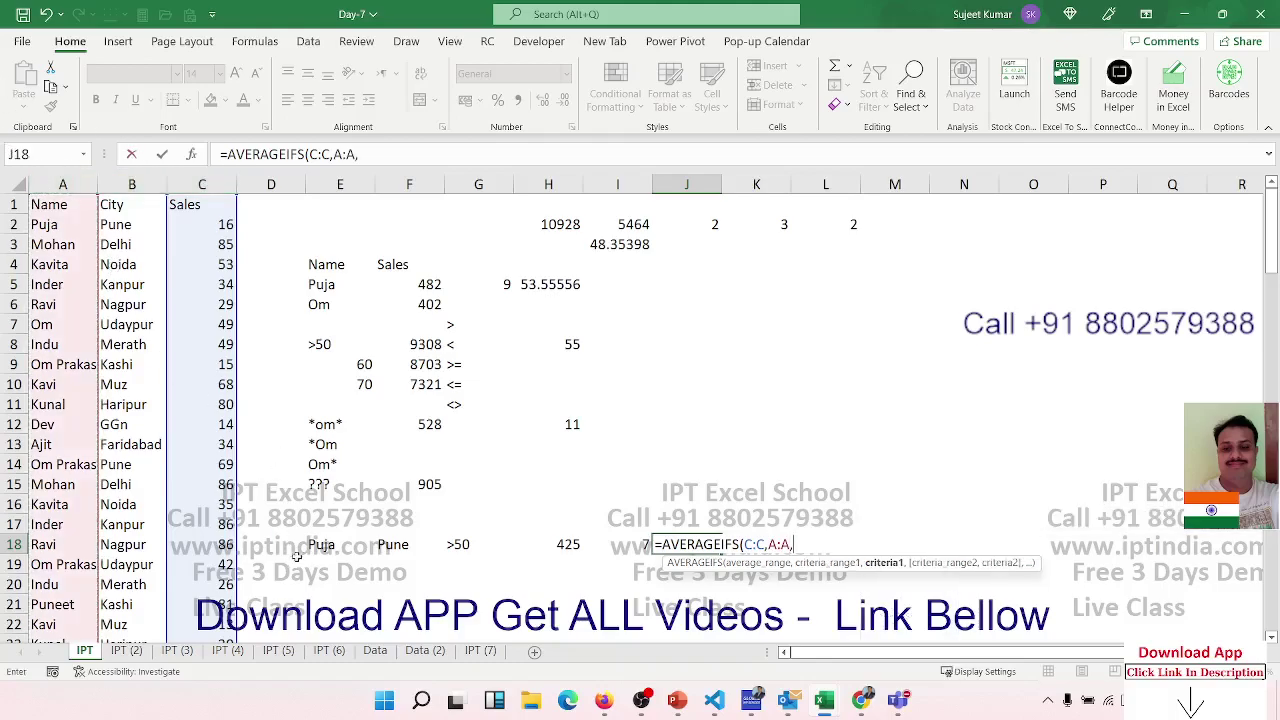
pyautogui.click(305, 548)
pyautogui.write(',')
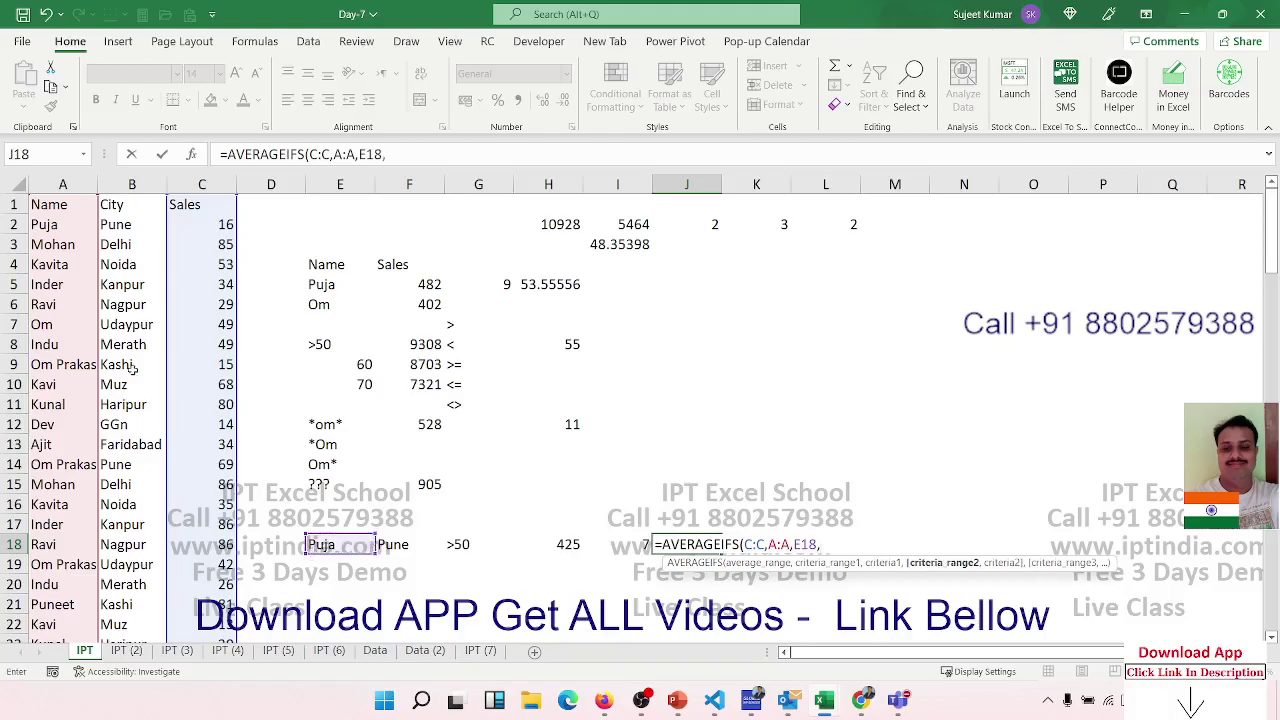
# Add City column B matching Pune in F18 and Sales column C matching >50 in G18.
pyautogui.click(141, 177)
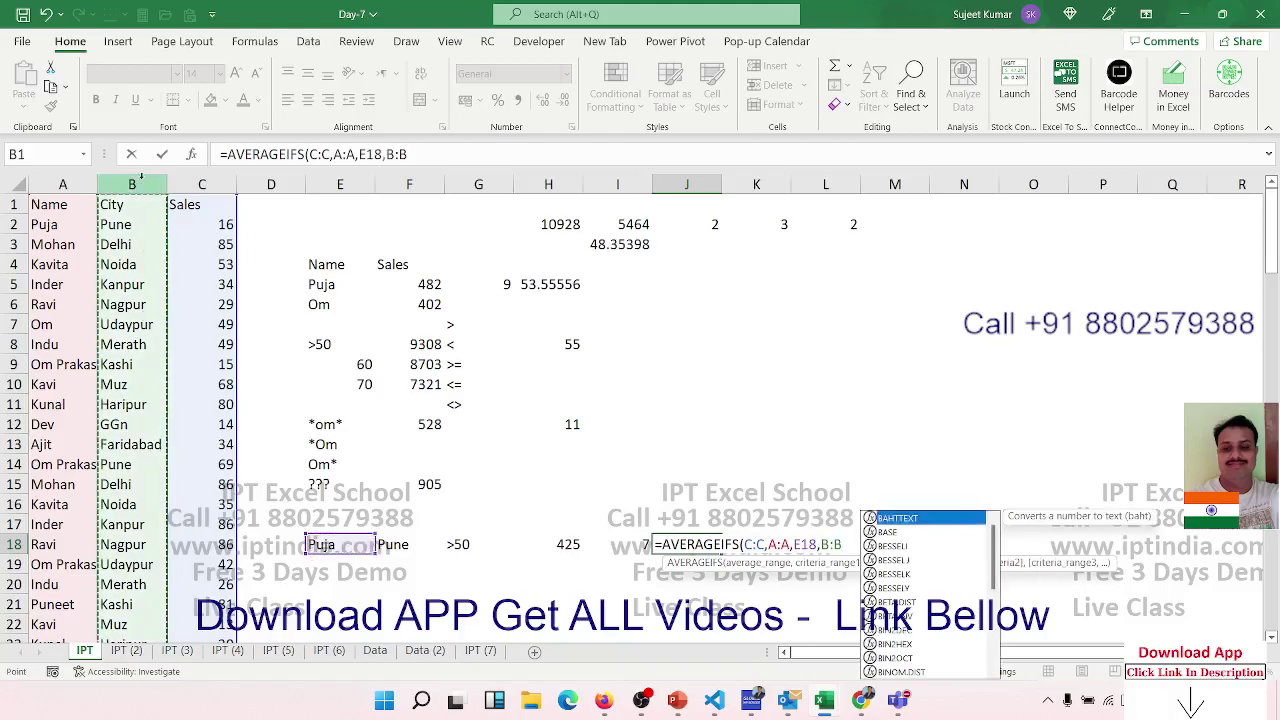
pyautogui.write(',')
pyautogui.click(403, 563)
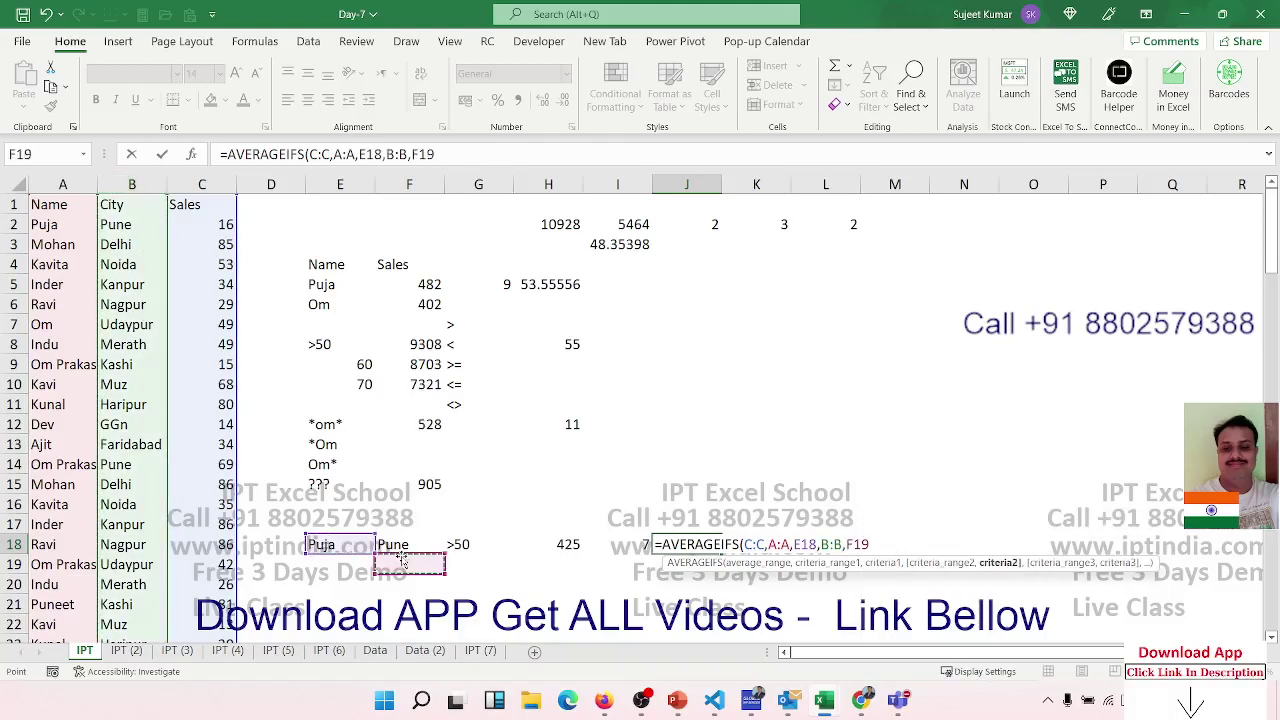
pyautogui.click(395, 544)
pyautogui.write(',')
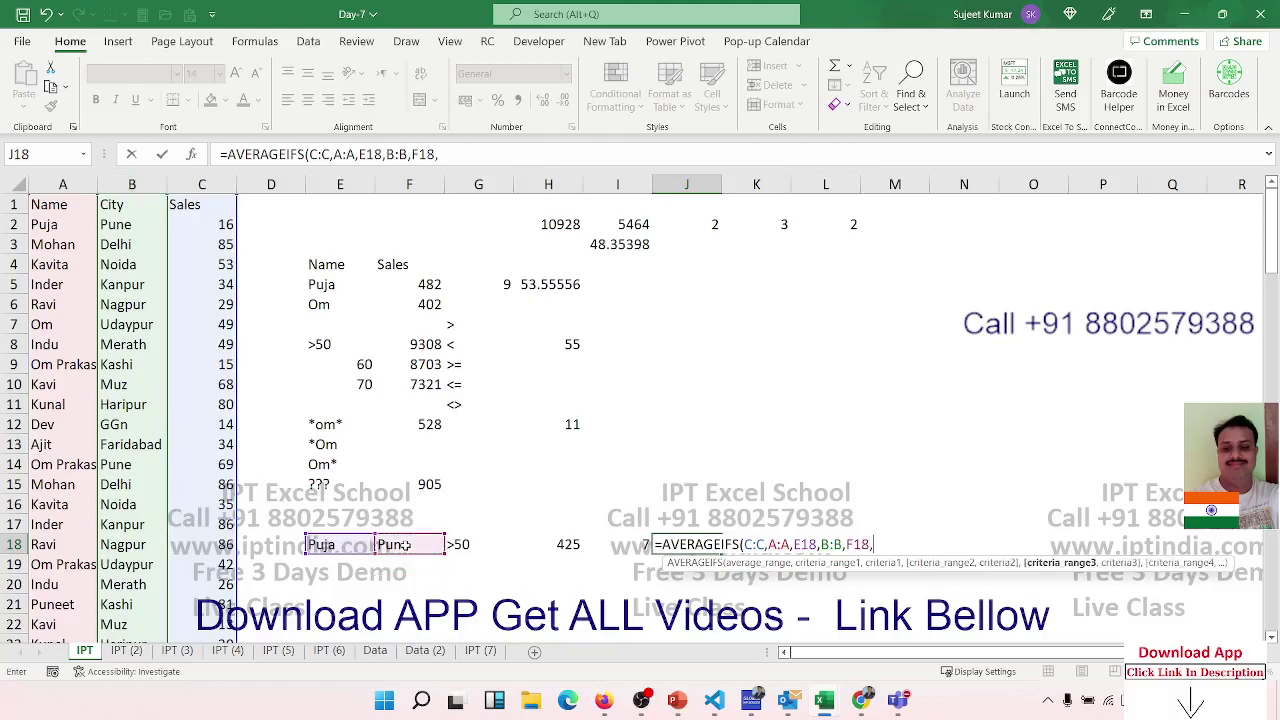
pyautogui.click(213, 184)
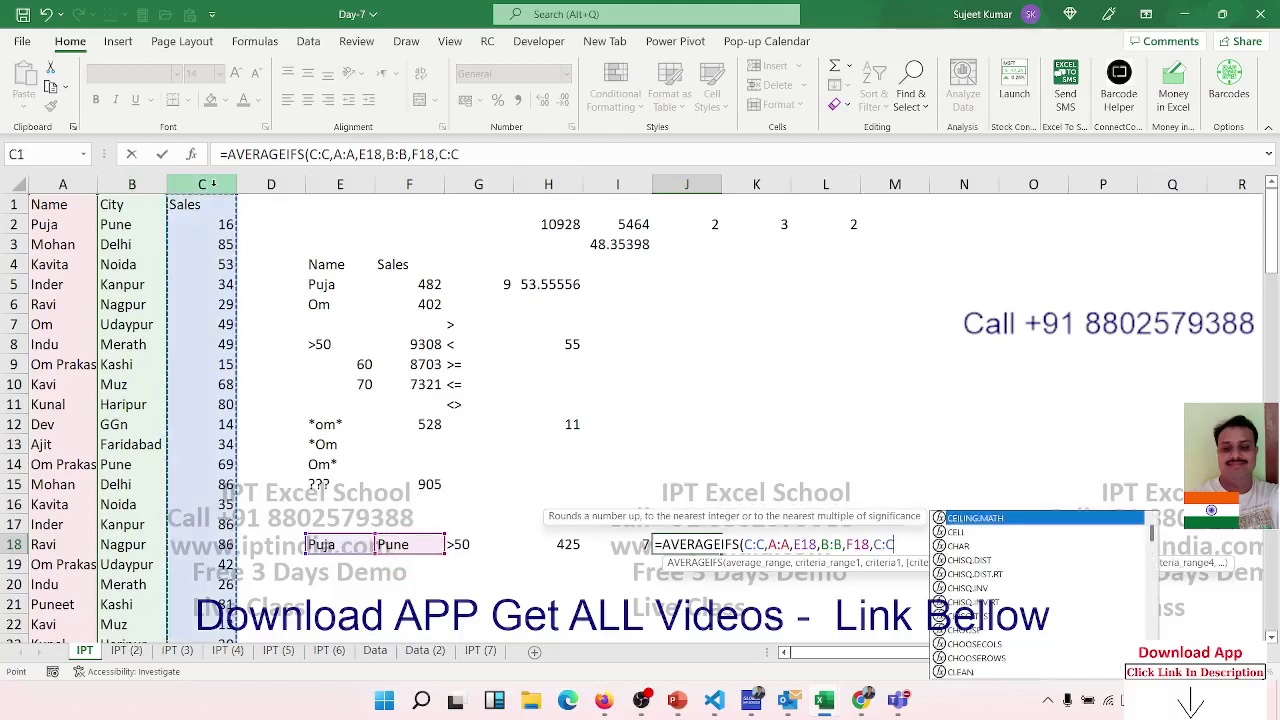
pyautogui.write(',')
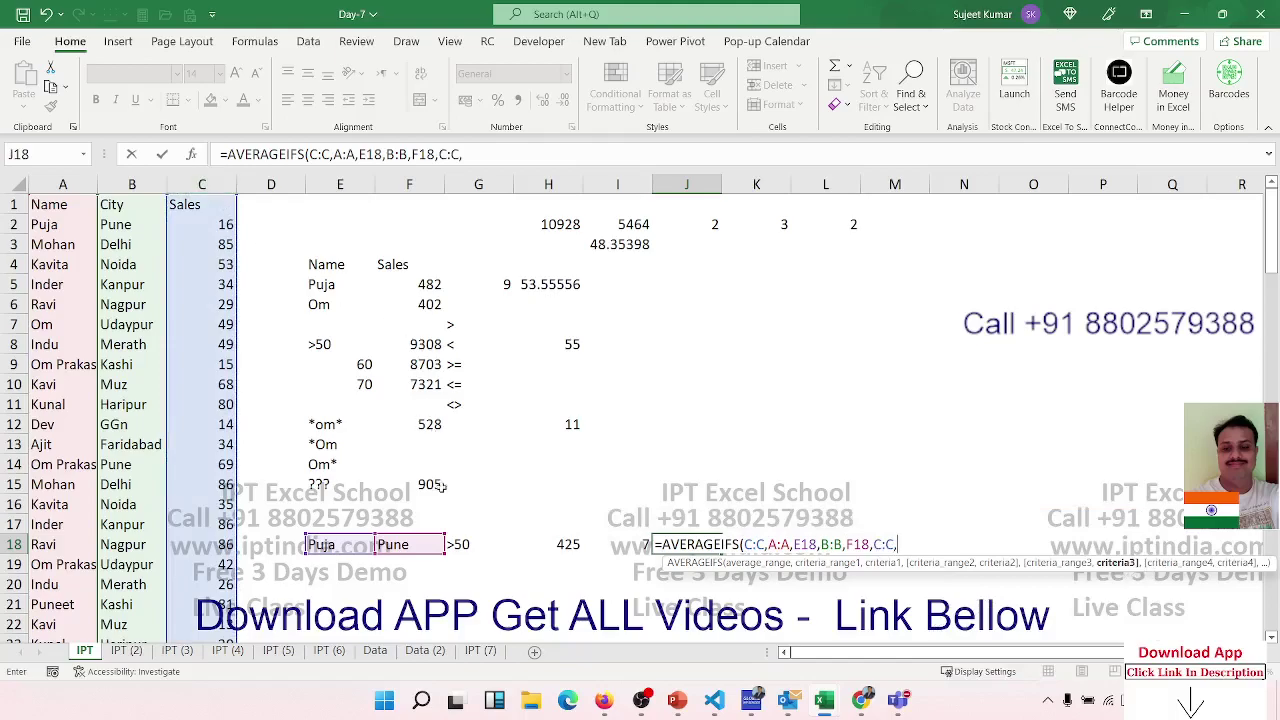
pyautogui.click(470, 540)
pyautogui.hotkey('ctrl', 'Return')
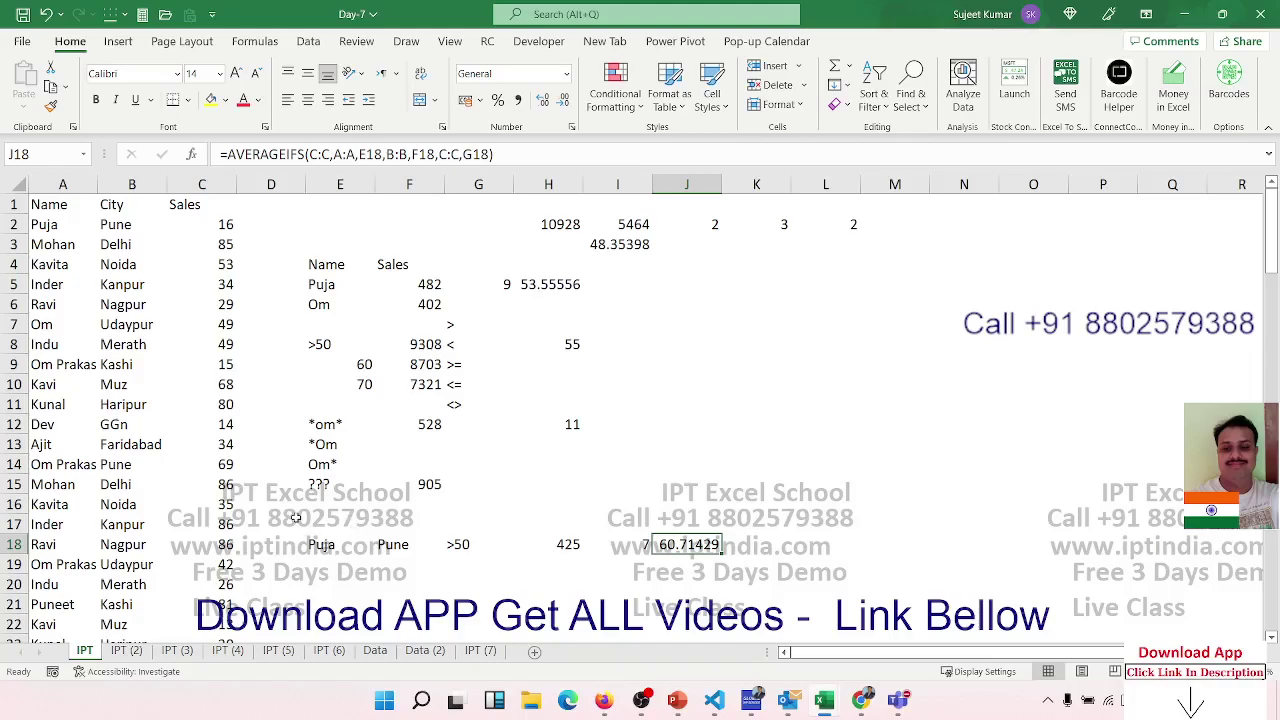
pyautogui.click(236, 362)
pyautogui.click(669, 549)
pyautogui.click(730, 251)
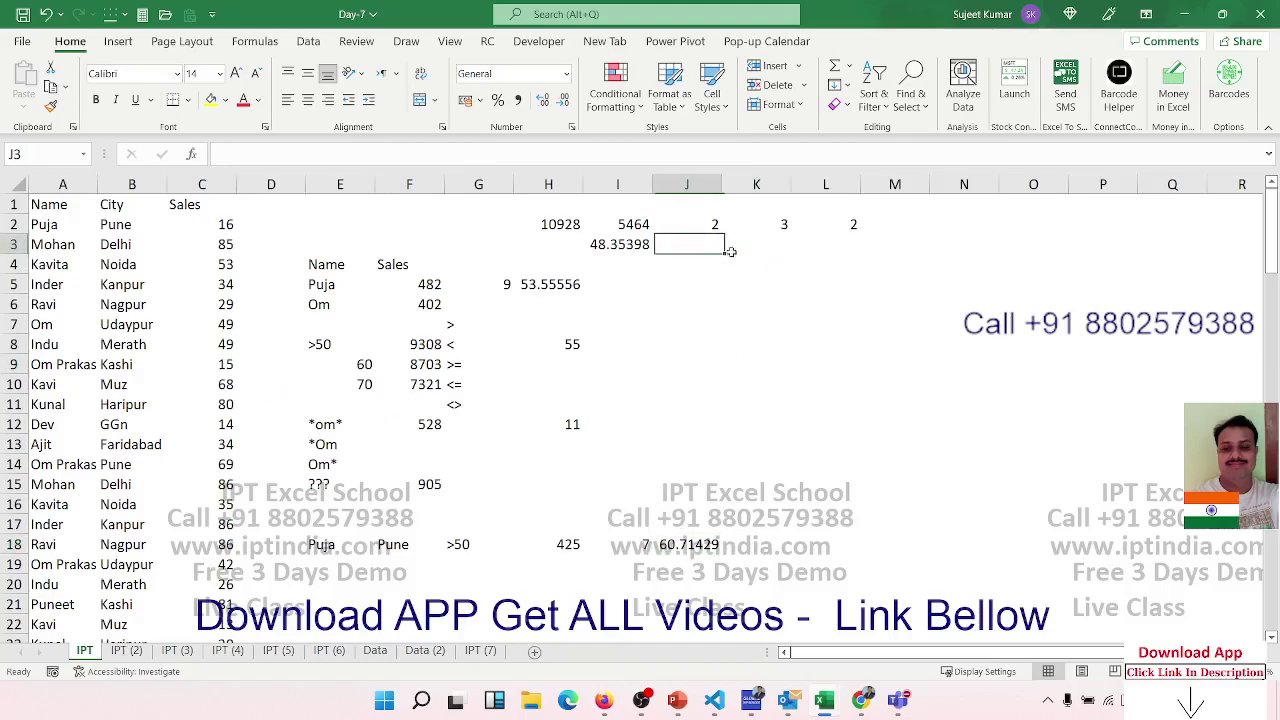
# Enter =MAX(C:C) in J3, returning the highest sale, 5464.
pyautogui.write('=am')
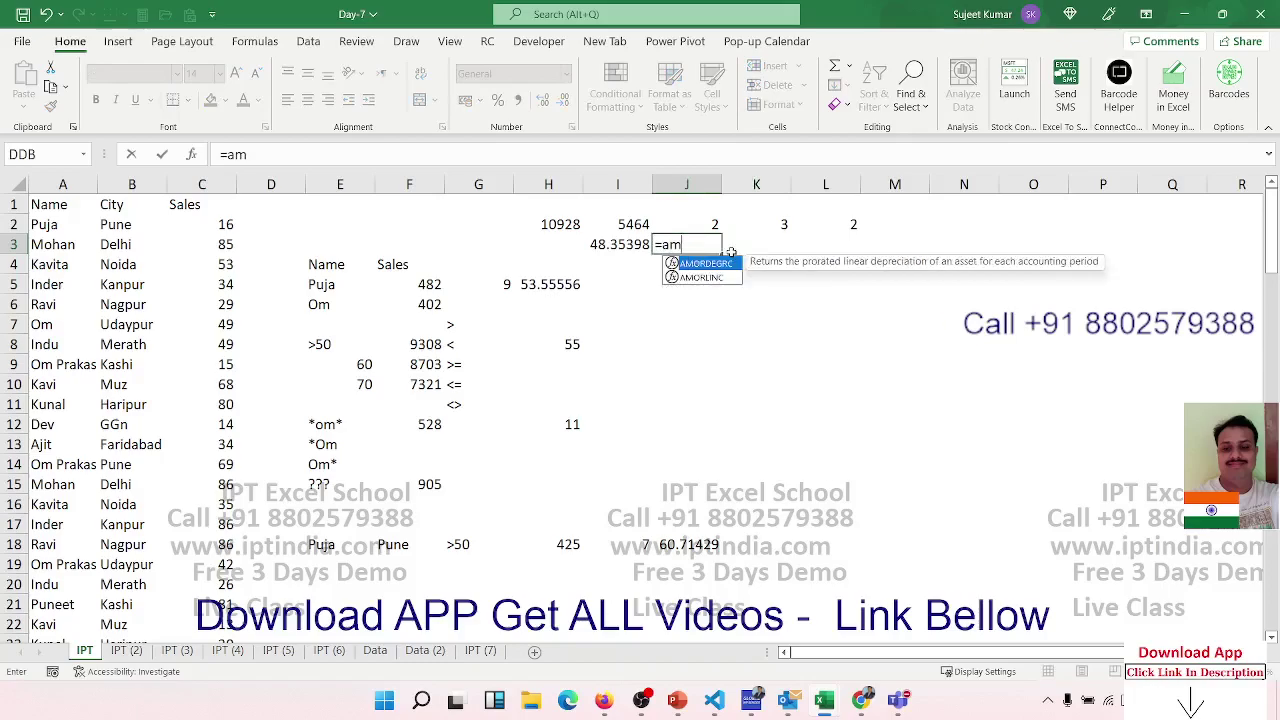
pyautogui.press('BackSpace')
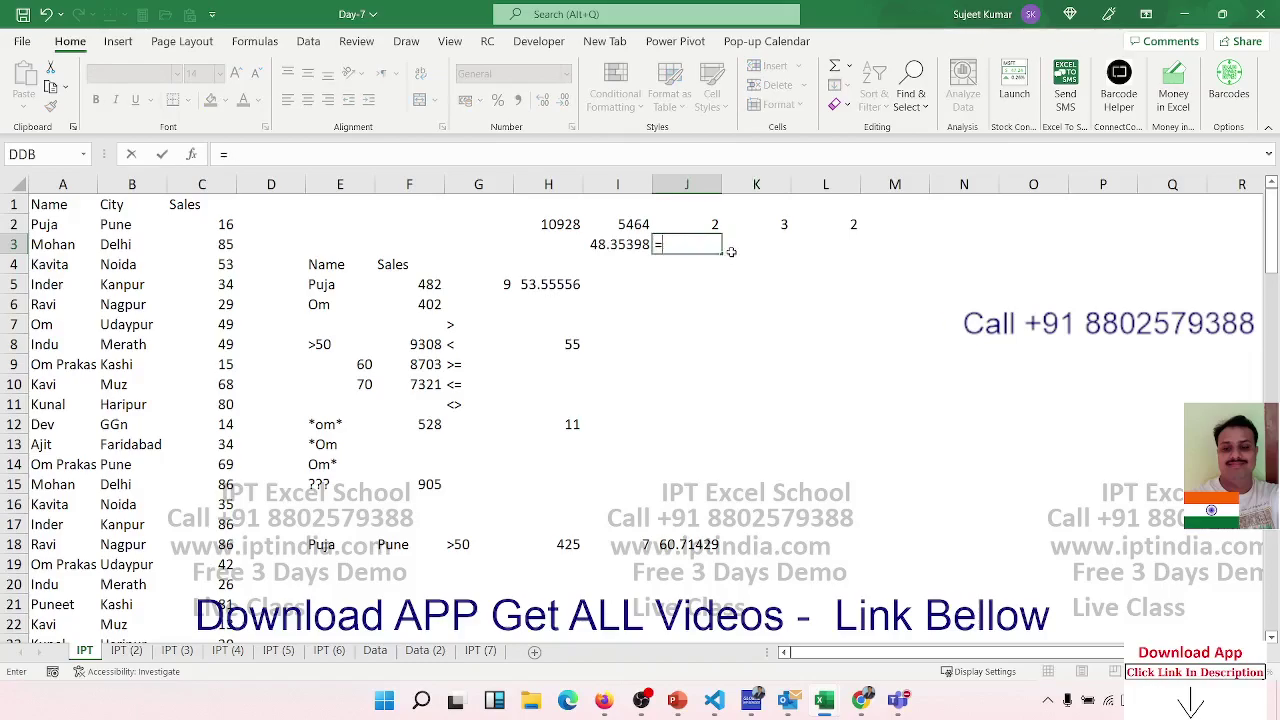
pyautogui.write('max(')
pyautogui.press('Left')
pyautogui.press('Left')
pyautogui.press('Left')
pyautogui.press('Left')
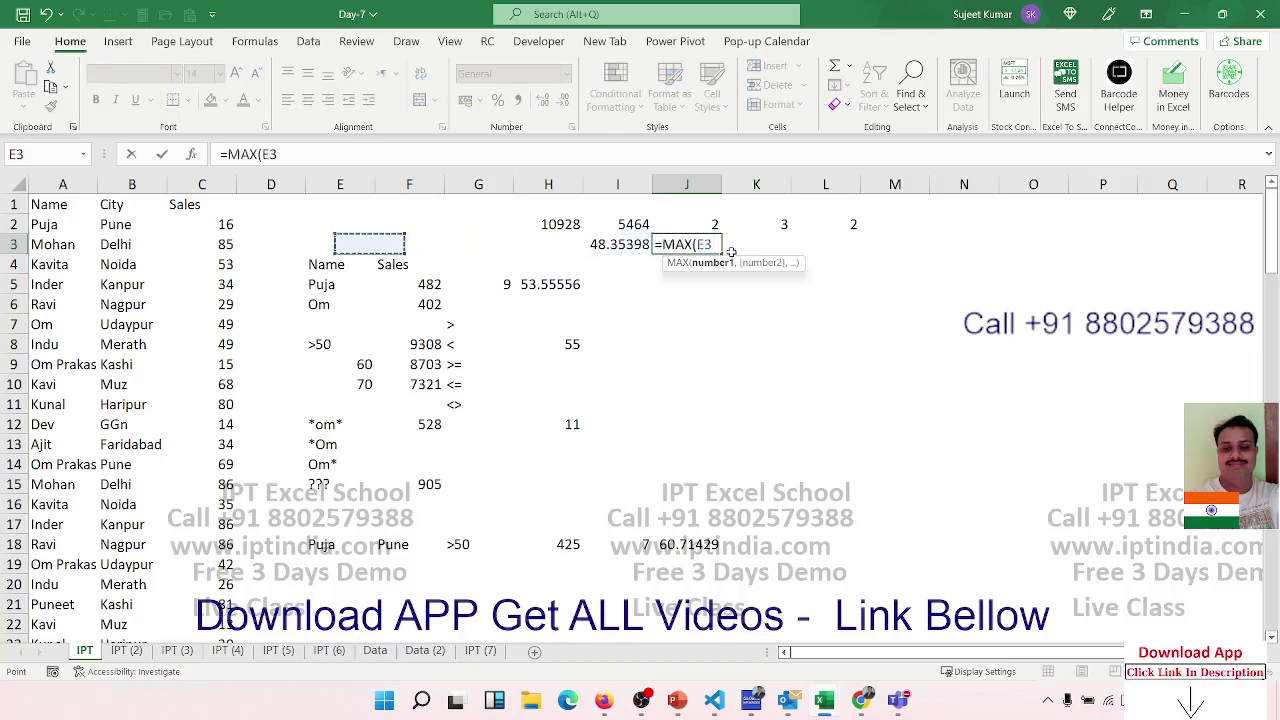
pyautogui.press('Left')
pyautogui.press('Left')
pyautogui.hotkey('ctrl', 'space')
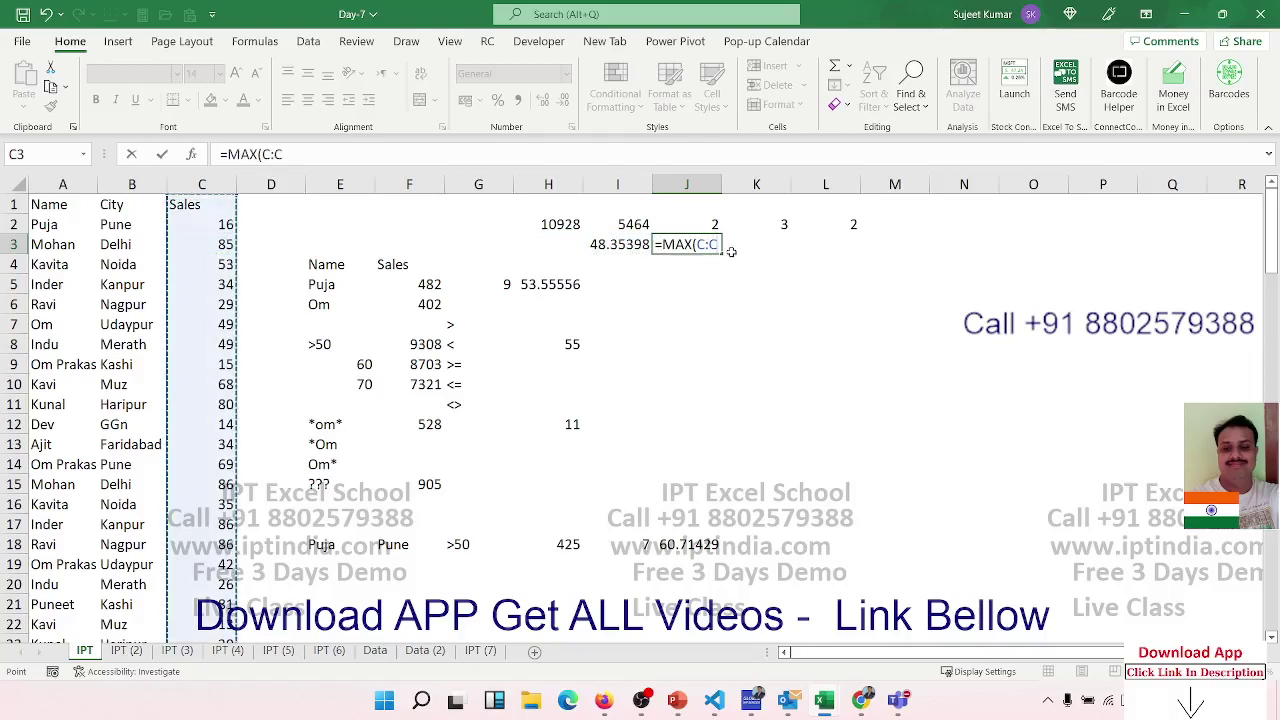
pyautogui.press('Tab')
# Enter =MIN(C:C) in K3, returning the lowest sale, 10.
pyautogui.write('=')
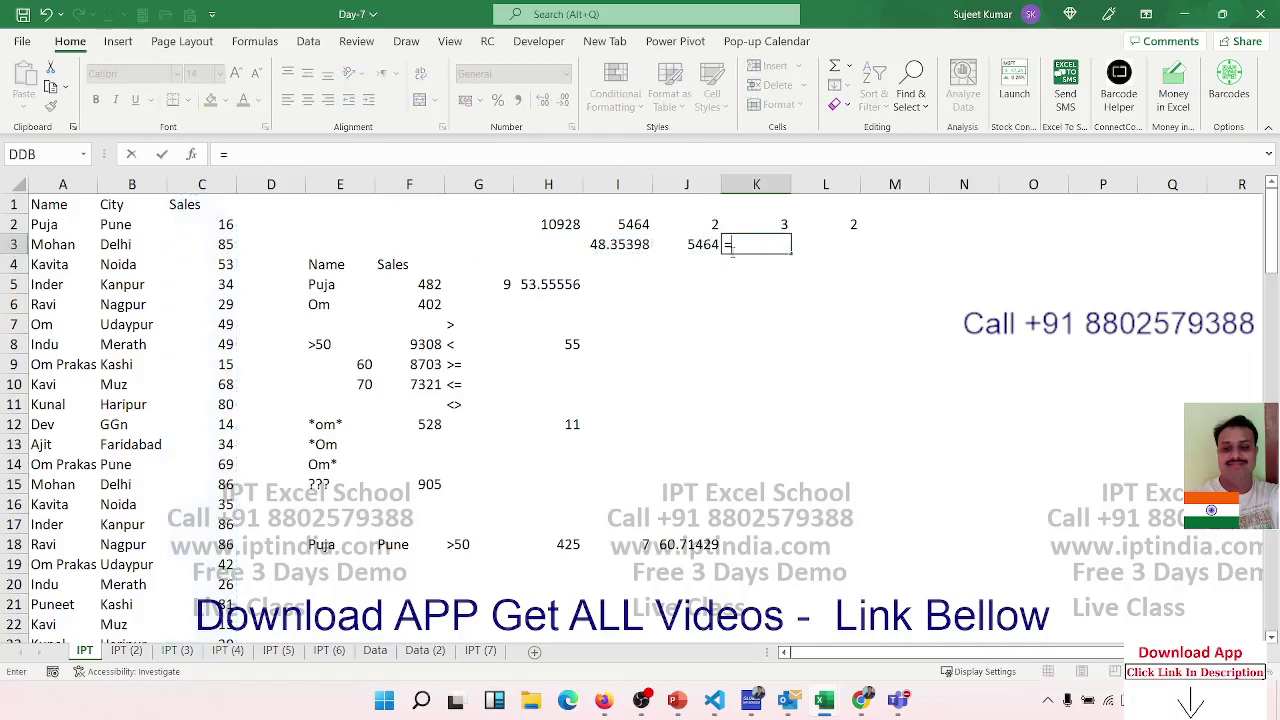
pyautogui.write('min')
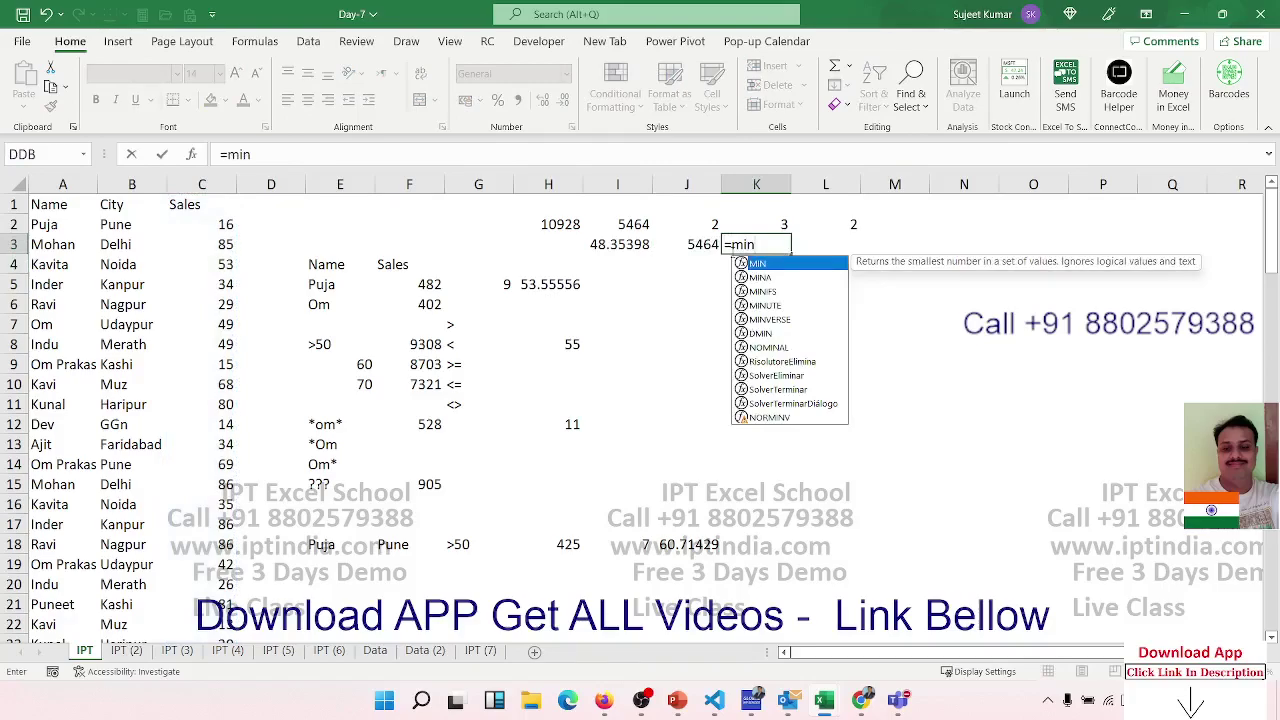
pyautogui.press('Tab')
pyautogui.press('Left')
pyautogui.press('Left')
pyautogui.press('Left')
pyautogui.press('Left')
pyautogui.press('Left')
pyautogui.press('Left')
pyautogui.press('Left')
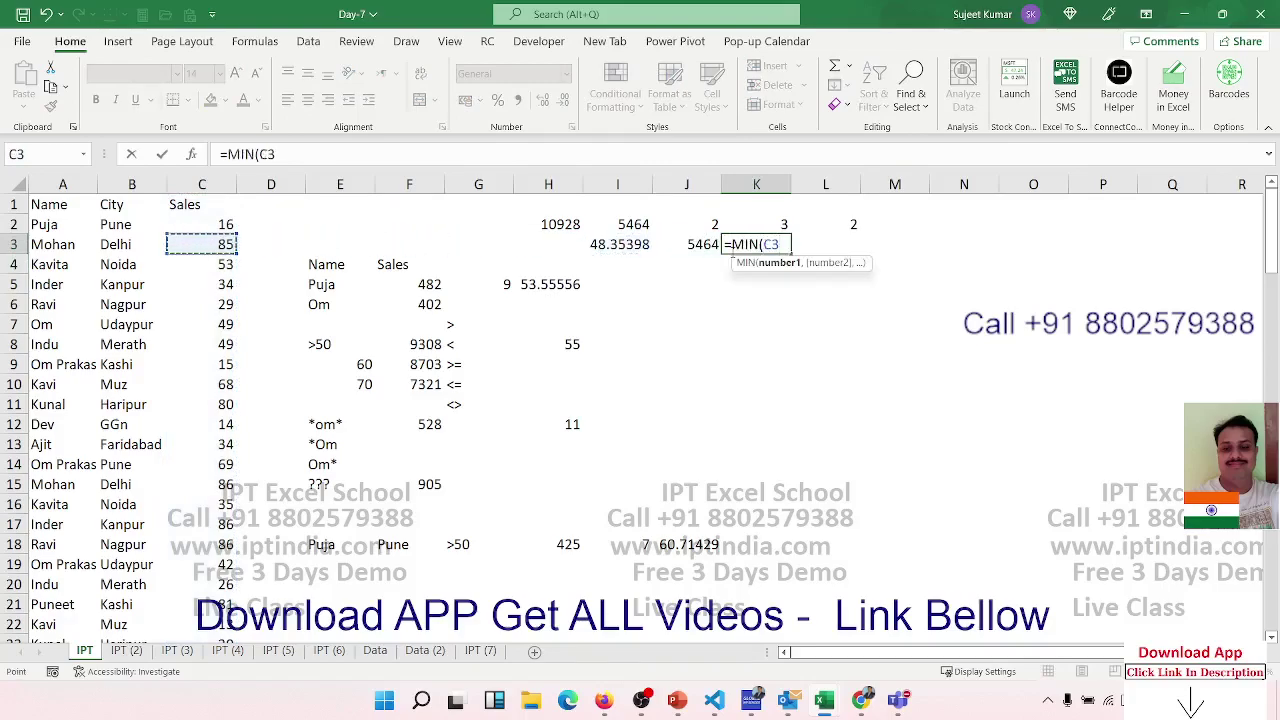
pyautogui.hotkey('ctrl', 'space')
pyautogui.press('Return')
# Check the Sales total below column C's data, re-entering it with AutoSum.
pyautogui.press('Left')
pyautogui.press('Left')
pyautogui.press('Left')
pyautogui.press('Left')
pyautogui.press('Left')
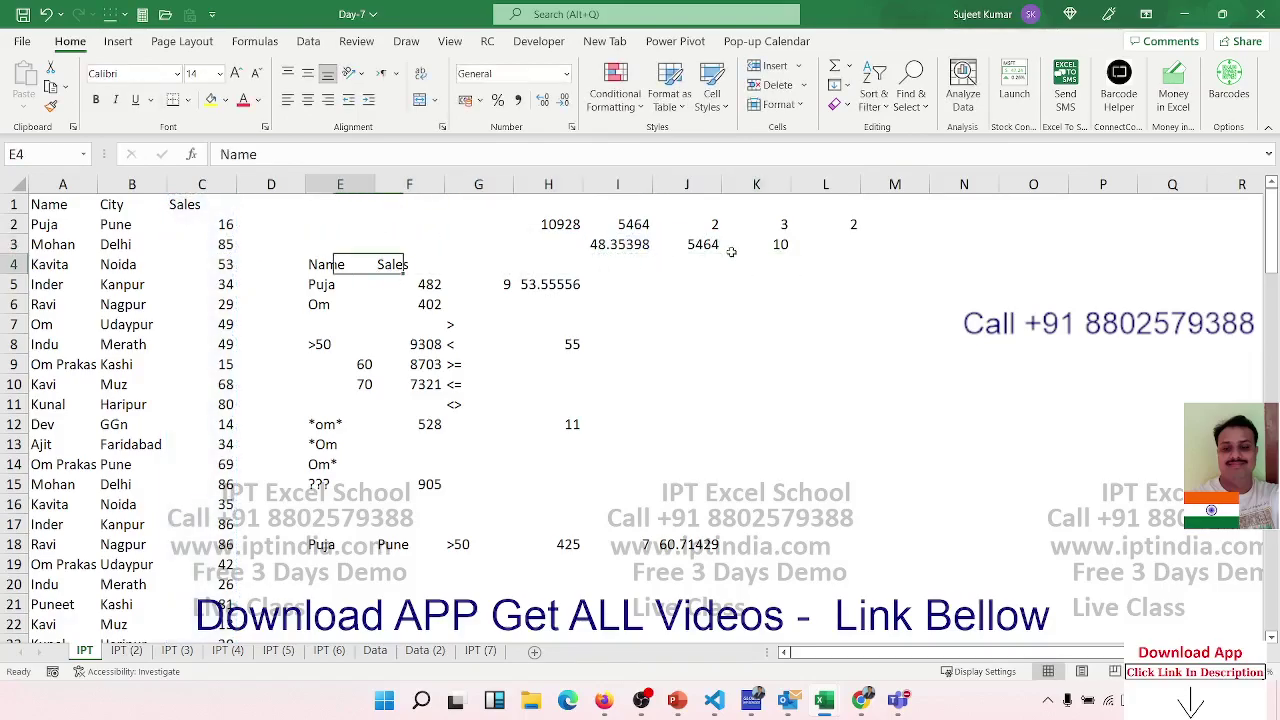
pyautogui.press('Left')
pyautogui.press('Left')
pyautogui.hotkey('ctrl', 'Down')
pyautogui.press('Down')
pyautogui.press('Down')
pyautogui.hotkey('alt', '=')
pyautogui.press('Escape')
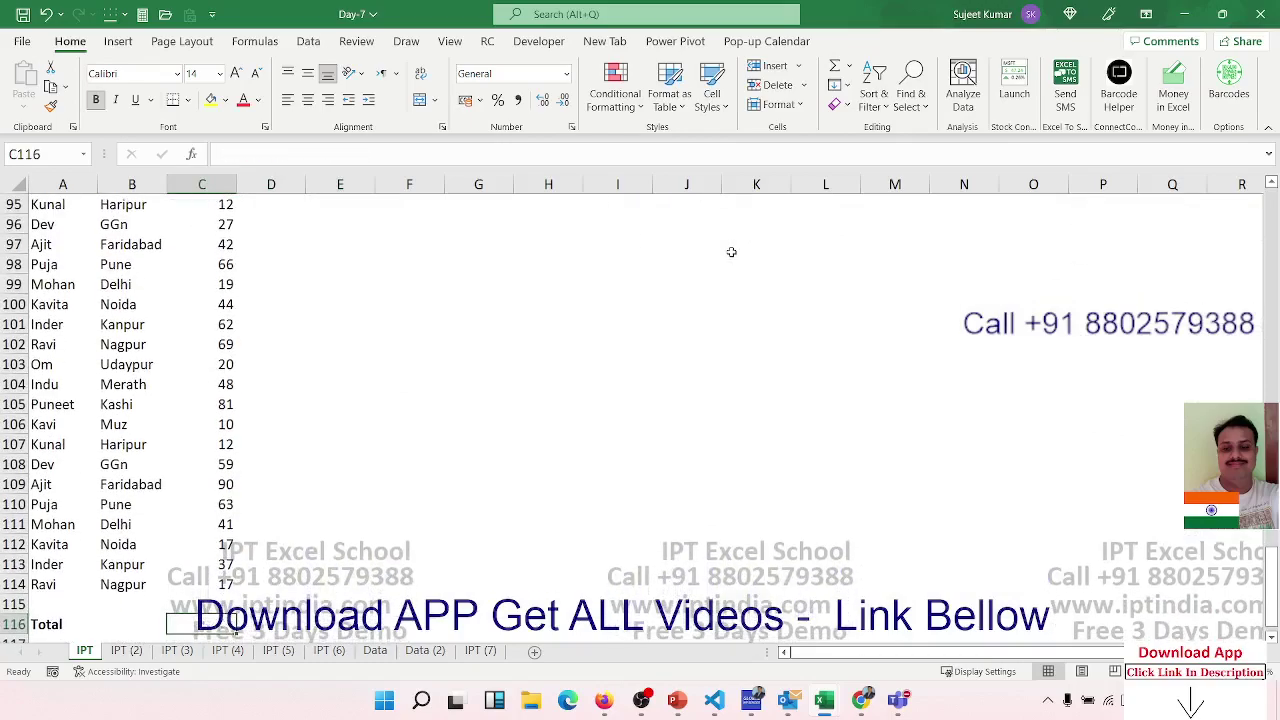
pyautogui.press('Up')
pyautogui.press('Up')
pyautogui.press('Up')
pyautogui.hotkey('ctrl', 'Up')
pyautogui.press('Right')
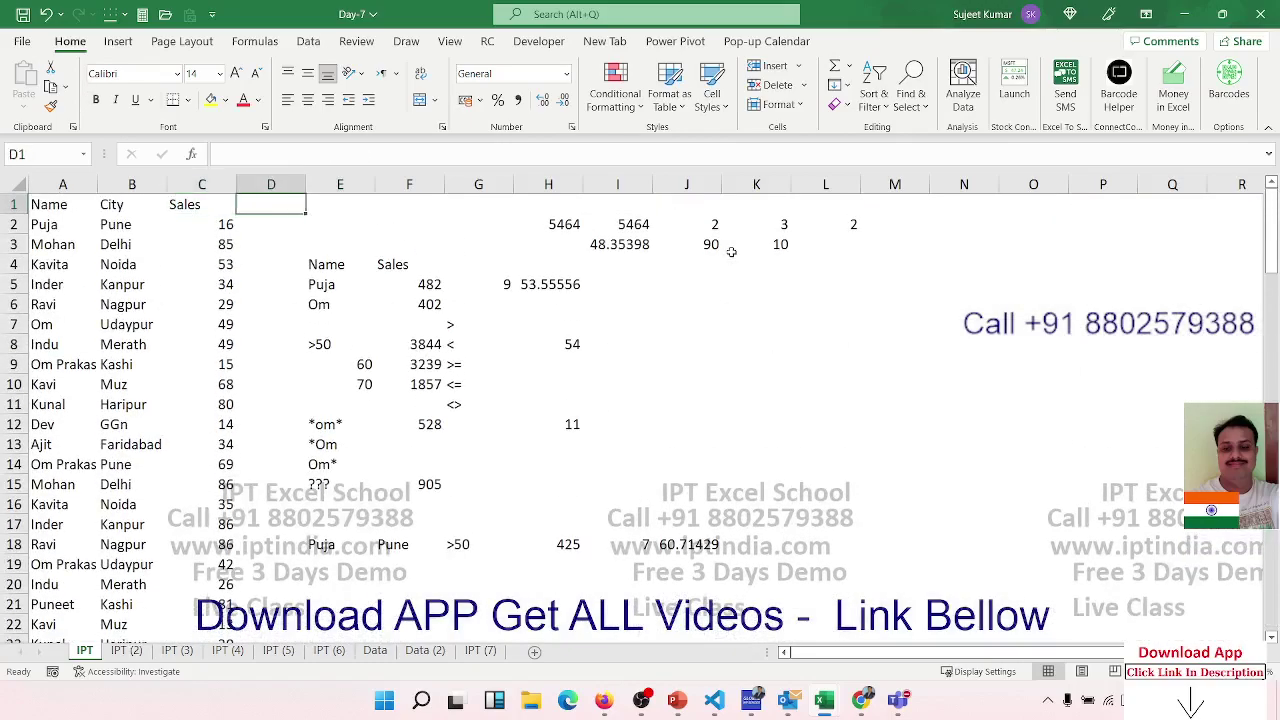
pyautogui.press('Left')
pyautogui.hotkey('ctrl', 'Down')
pyautogui.press('Down')
pyautogui.press('Down')
pyautogui.hotkey('alt', '=')
pyautogui.press('Return')
pyautogui.press('Up')
pyautogui.press('Up')
pyautogui.press('Up')
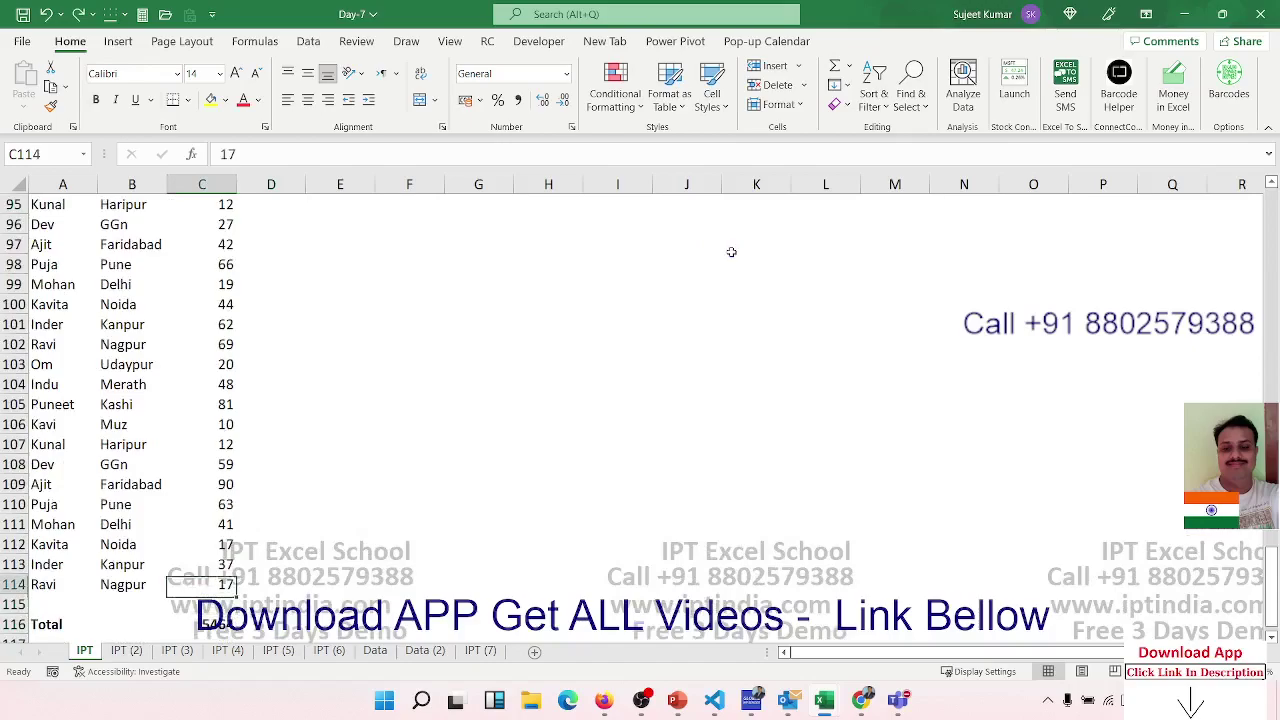
pyautogui.hotkey('ctrl', 'Up')
# Review Puja's SUMIF, COUNTIF and AVERAGEIF results in the criteria row.
pyautogui.press('Right')
pyautogui.press('Right')
pyautogui.press('Right')
pyautogui.press('Right')
pyautogui.press('Right')
pyautogui.press('Right')
pyautogui.press('Right')
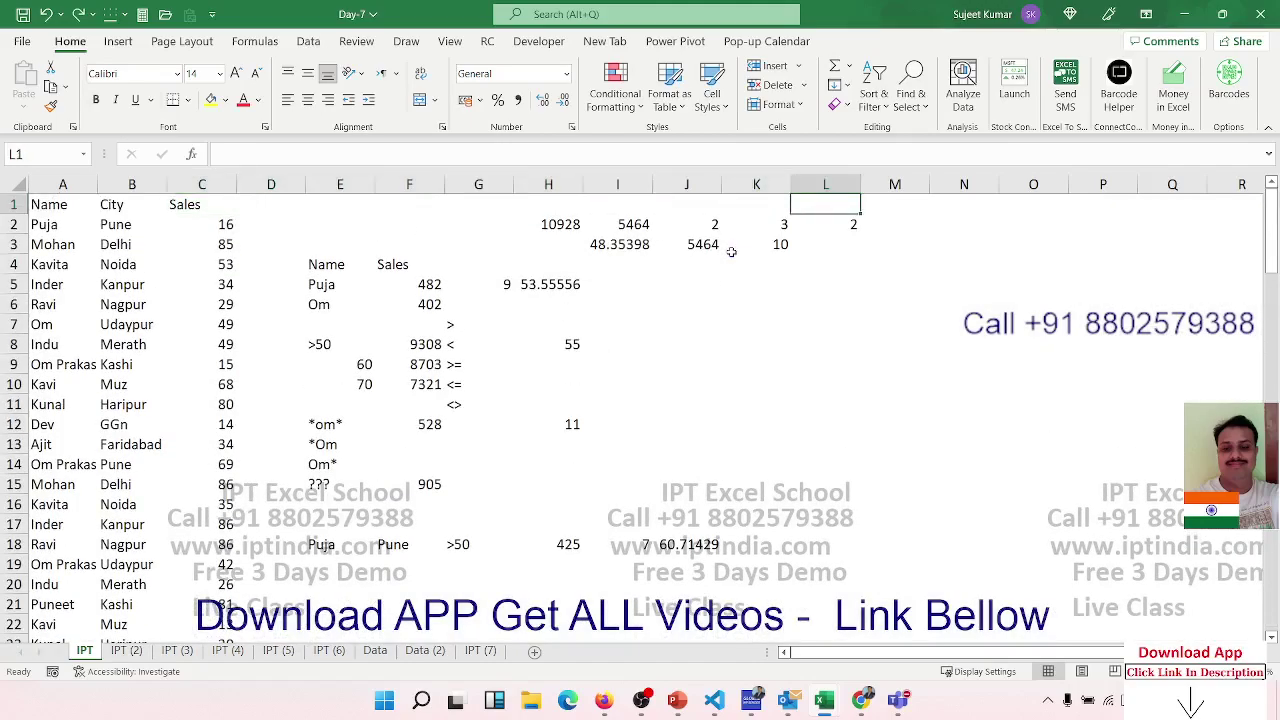
pyautogui.press('Left')
pyautogui.press('Left')
pyautogui.press('Left')
pyautogui.press('Left')
pyautogui.press('Left')
pyautogui.press('Left')
pyautogui.press('Left')
pyautogui.press('Down')
pyautogui.press('Down')
pyautogui.press('Down')
pyautogui.press('Down')
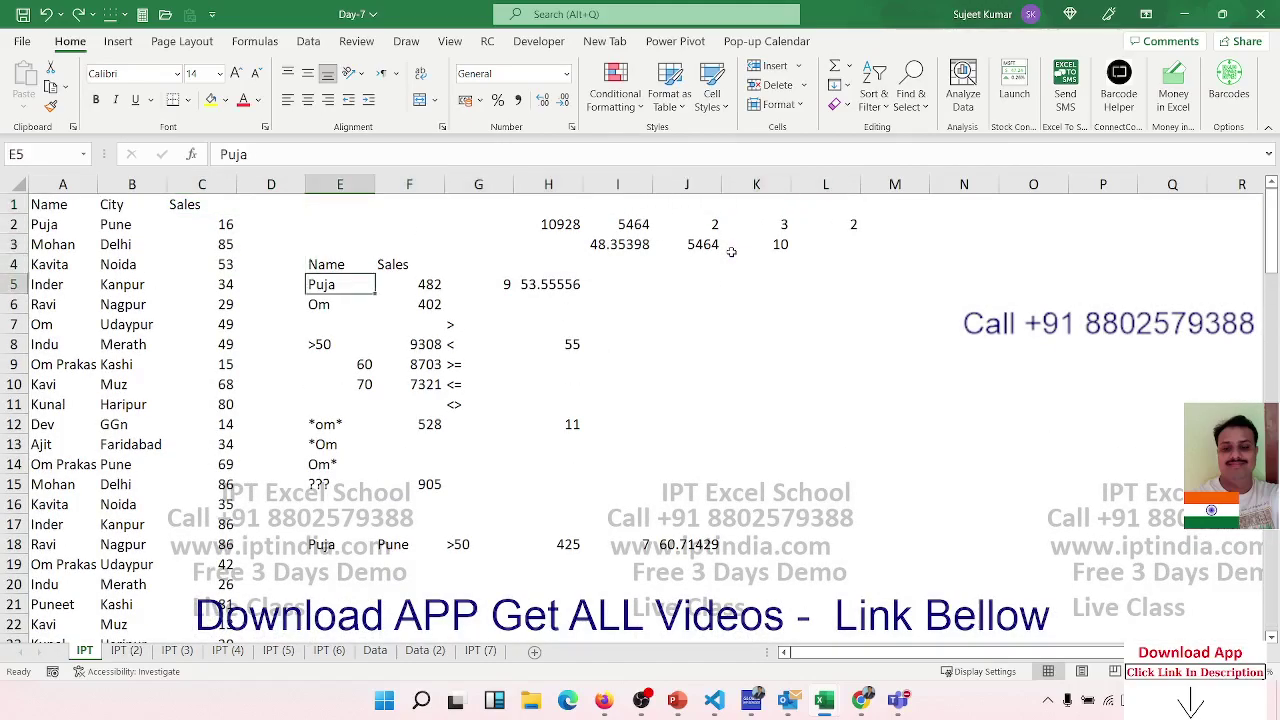
pyautogui.press('Right')
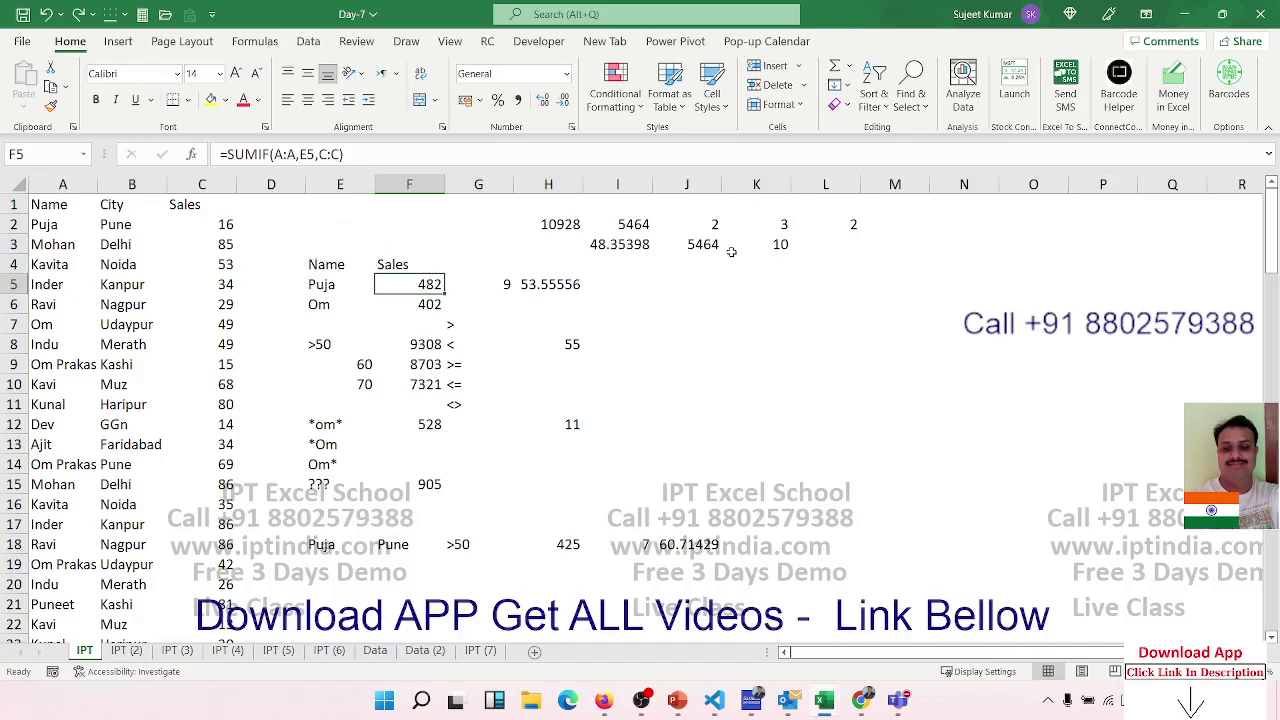
pyautogui.press('Right')
pyautogui.press('Right')
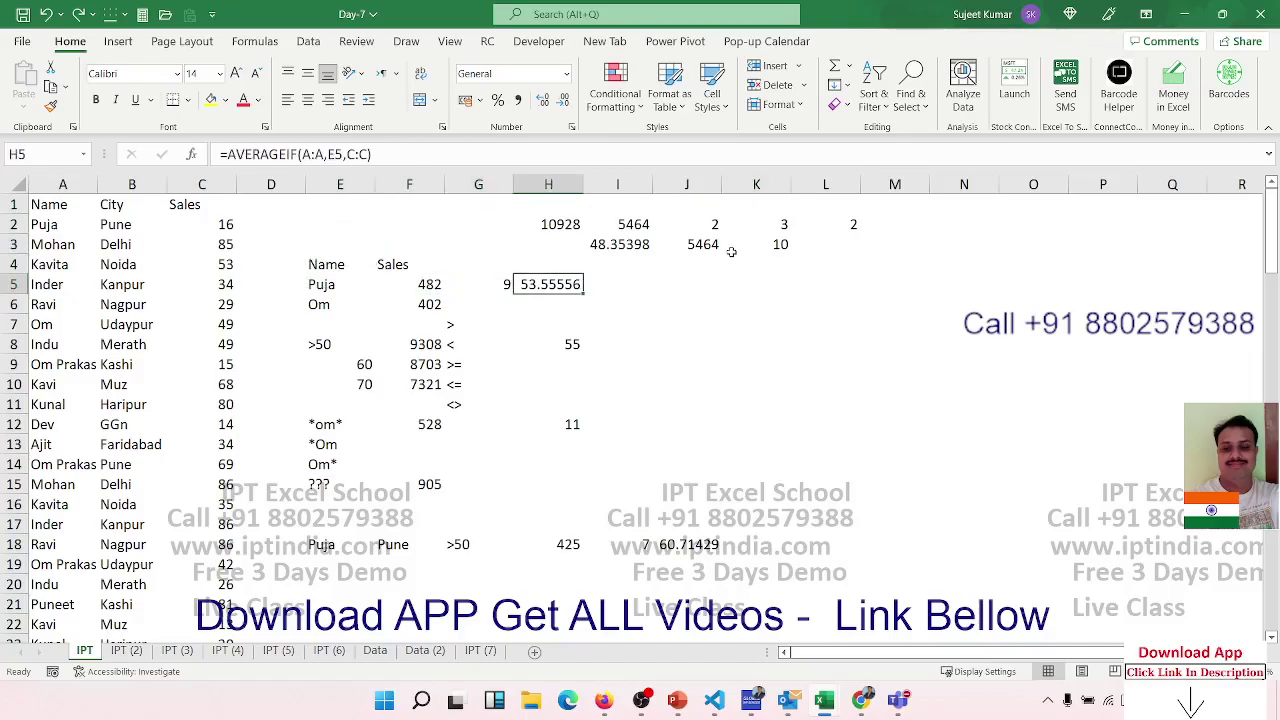
pyautogui.press('Right')
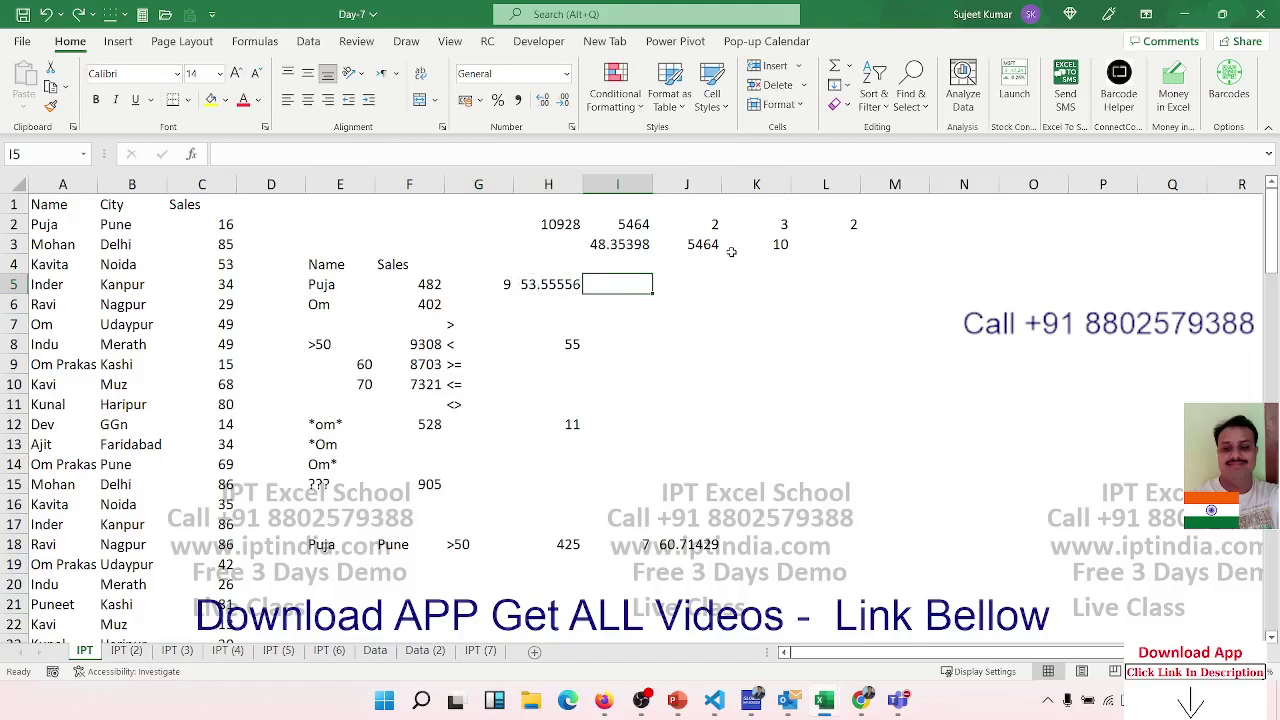
# Start a MAXIFS formula in I5 using all of Sales column C as the max range.
pyautogui.write('=m')
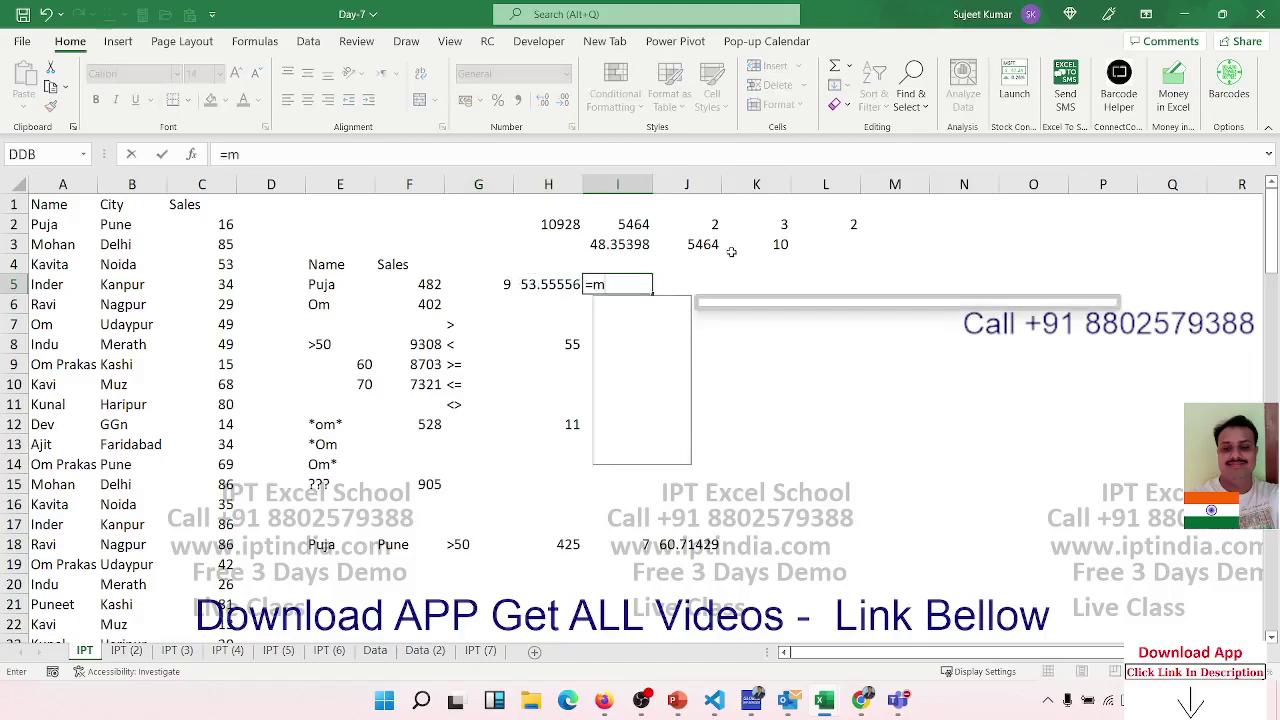
pyautogui.write('ax')
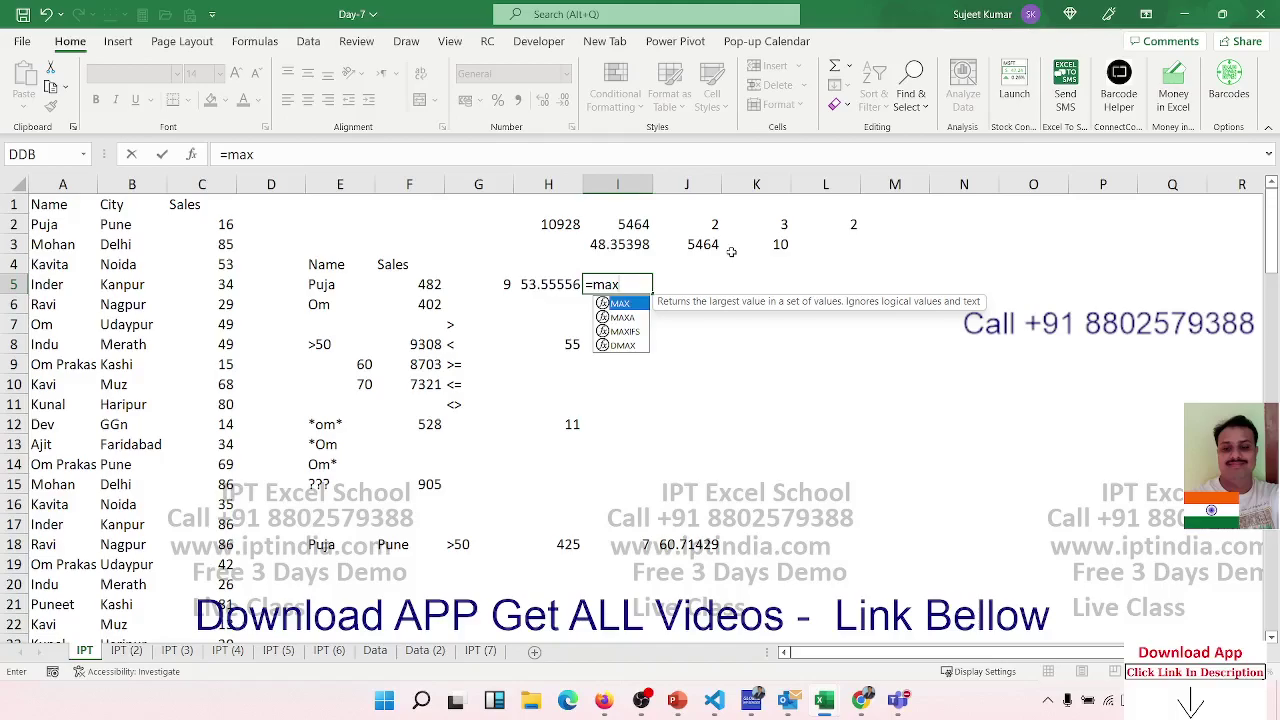
pyautogui.press('Down')
pyautogui.press('Down')
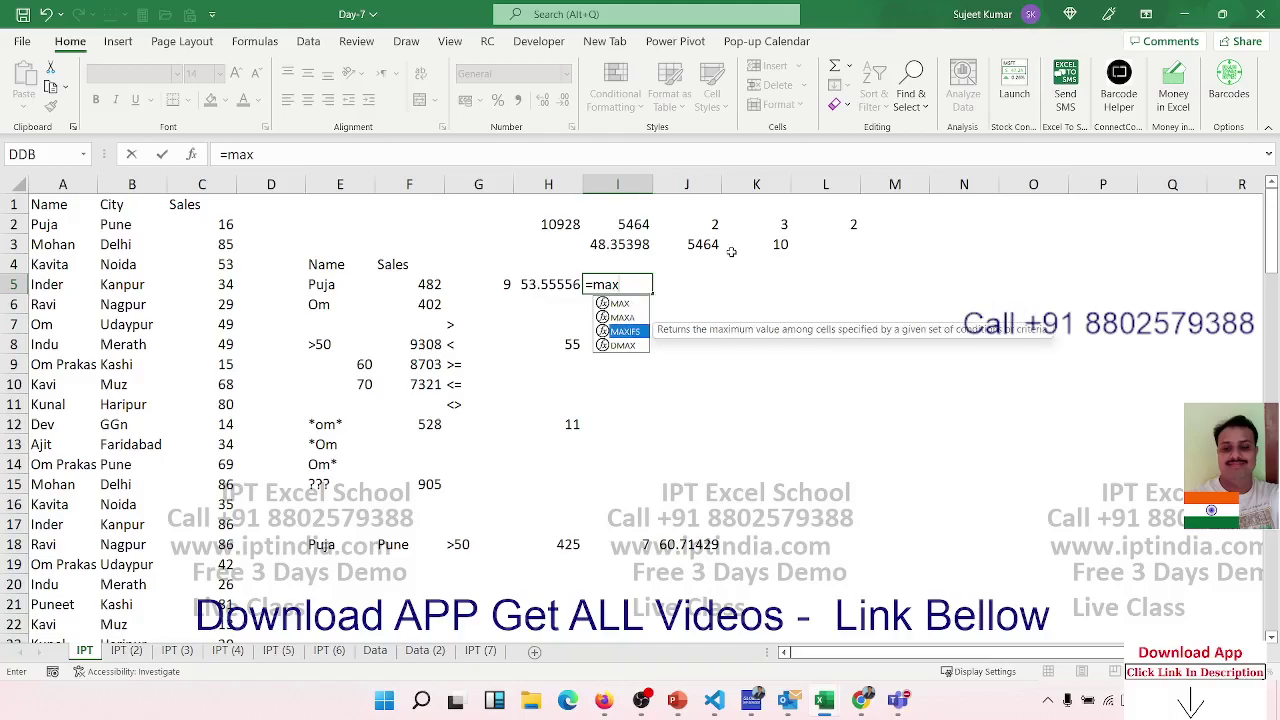
pyautogui.press('Tab')
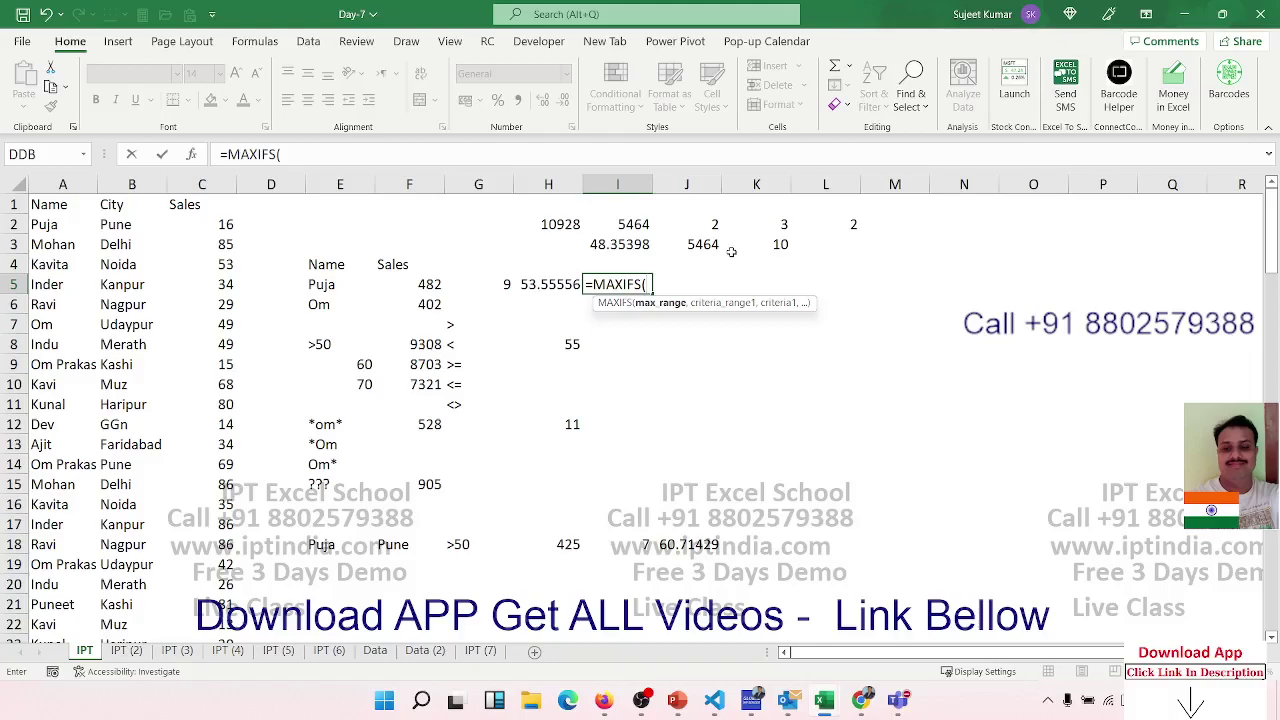
pyautogui.press('Left')
pyautogui.press('Left')
pyautogui.press('Left')
pyautogui.press('Left')
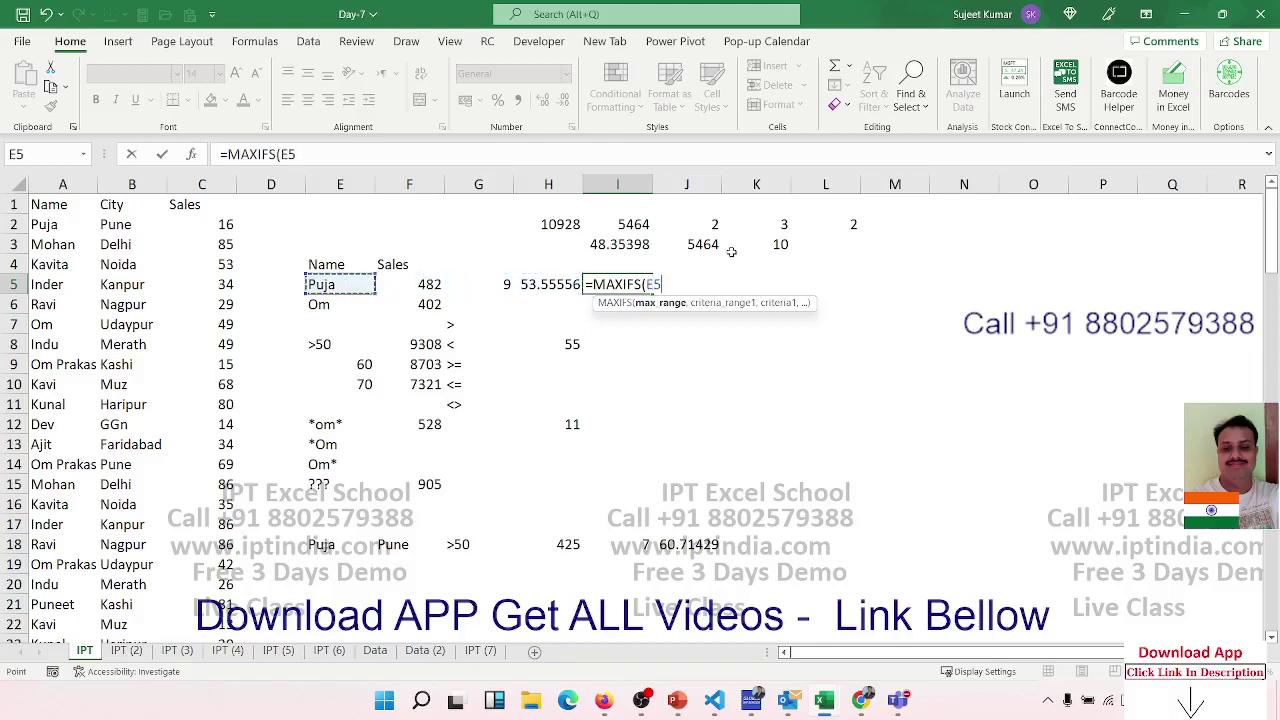
pyautogui.press('Left')
# Add Name column A with Puja in E5 as the criterion, returning 66.
pyautogui.press('Left')
pyautogui.hotkey('ctrl', 'space')
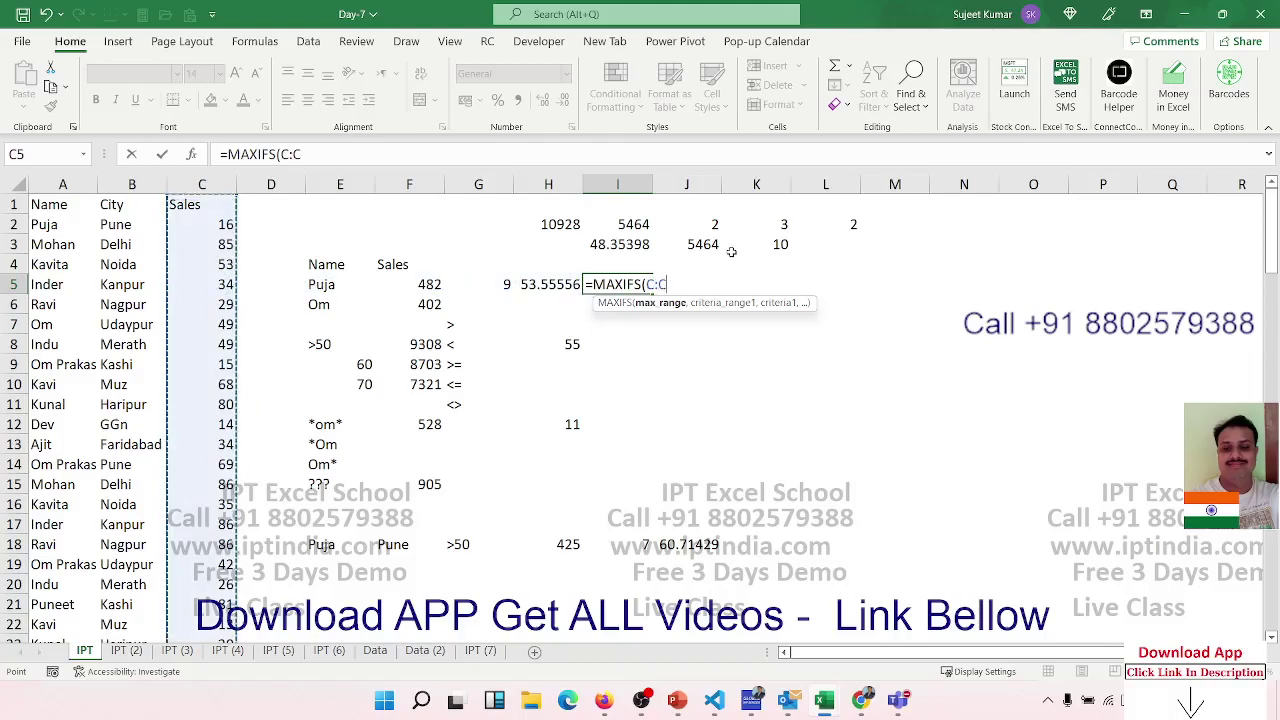
pyautogui.write(',')
pyautogui.press('Left')
pyautogui.press('Left')
pyautogui.press('Left')
pyautogui.press('Left')
pyautogui.press('Left')
pyautogui.press('Left')
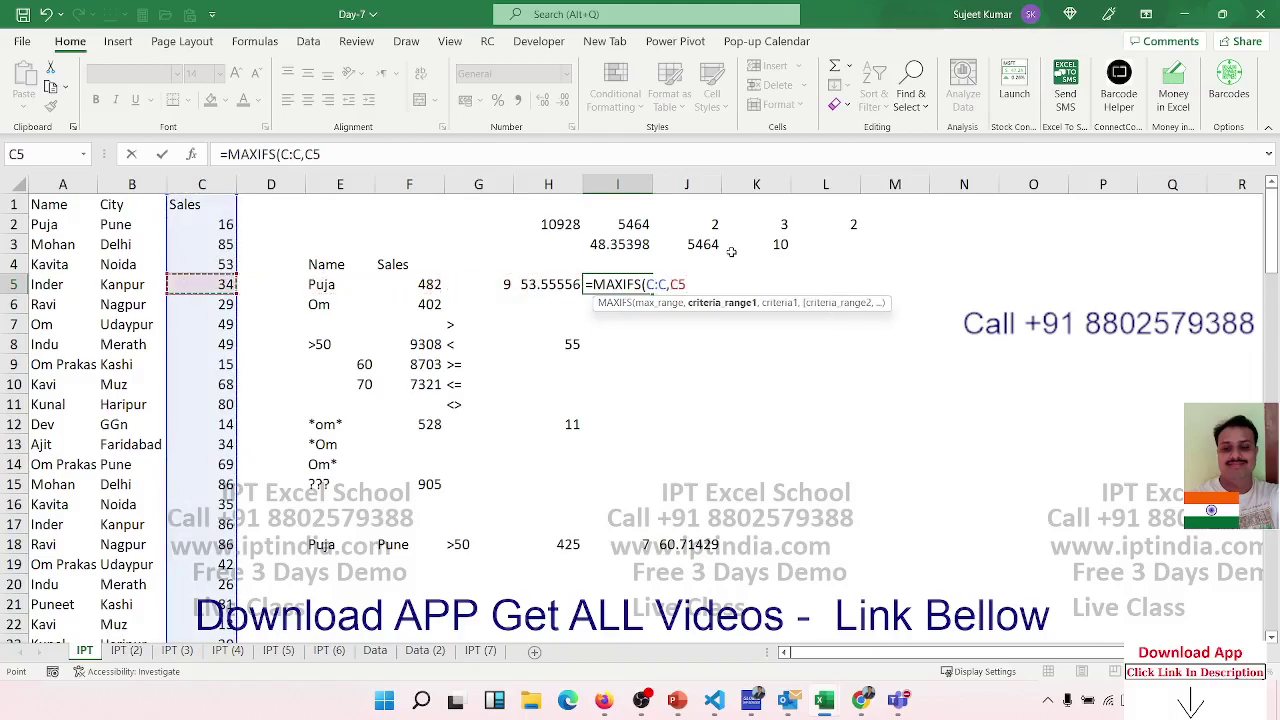
pyautogui.press('Left')
pyautogui.press('Left')
pyautogui.hotkey('ctrl', 'space')
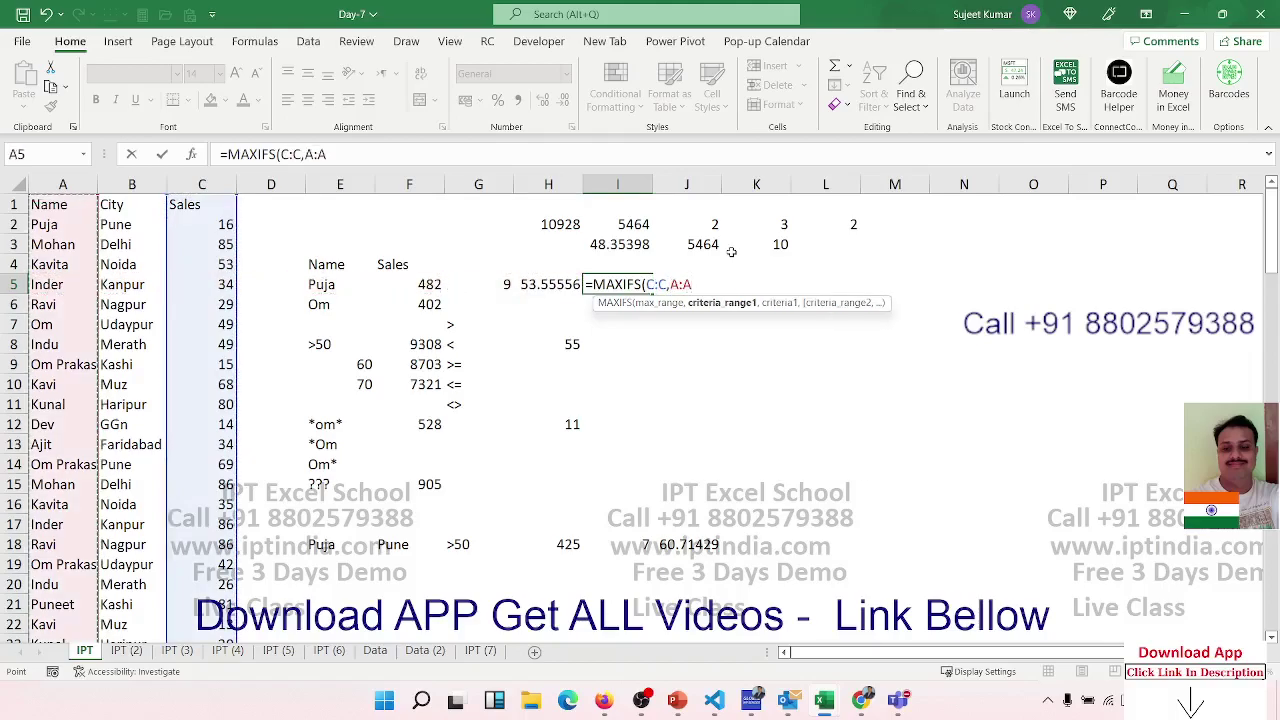
pyautogui.write(',')
pyautogui.press('Left')
pyautogui.press('Left')
pyautogui.press('Left')
pyautogui.press('Left')
pyautogui.press('Left')
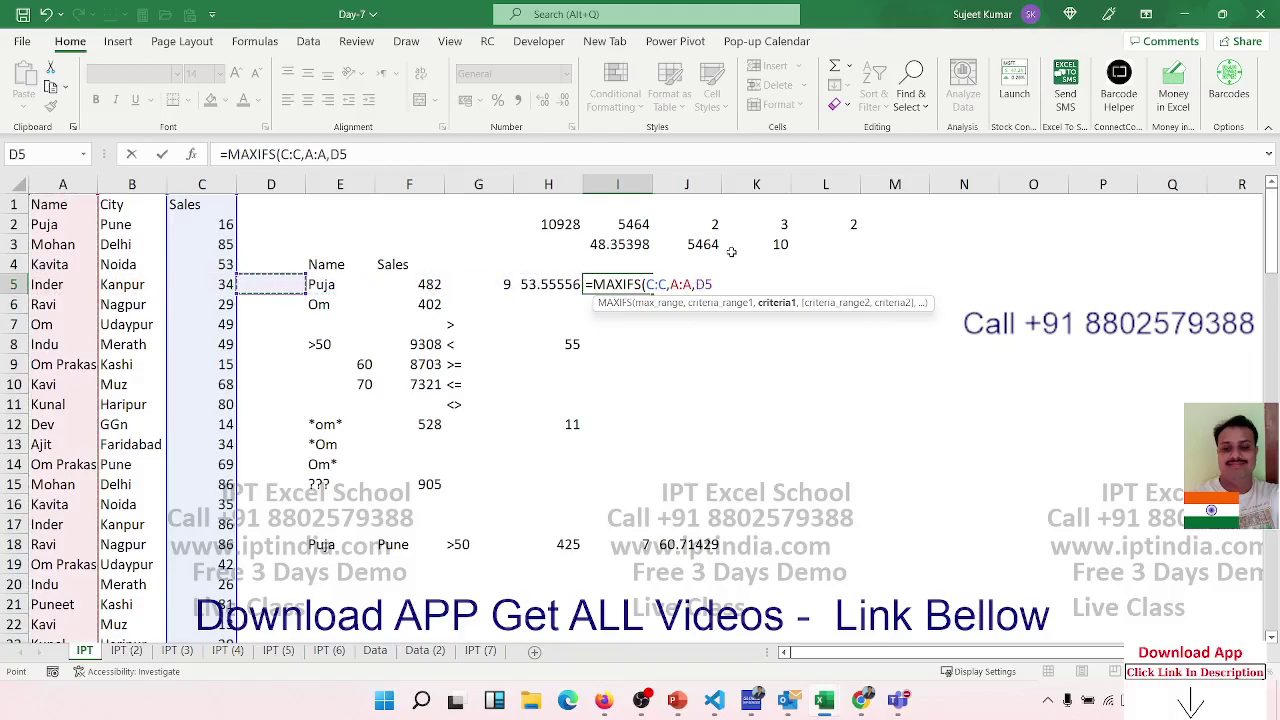
pyautogui.press('Right')
pyautogui.hotkey('ctrl', 'Return')
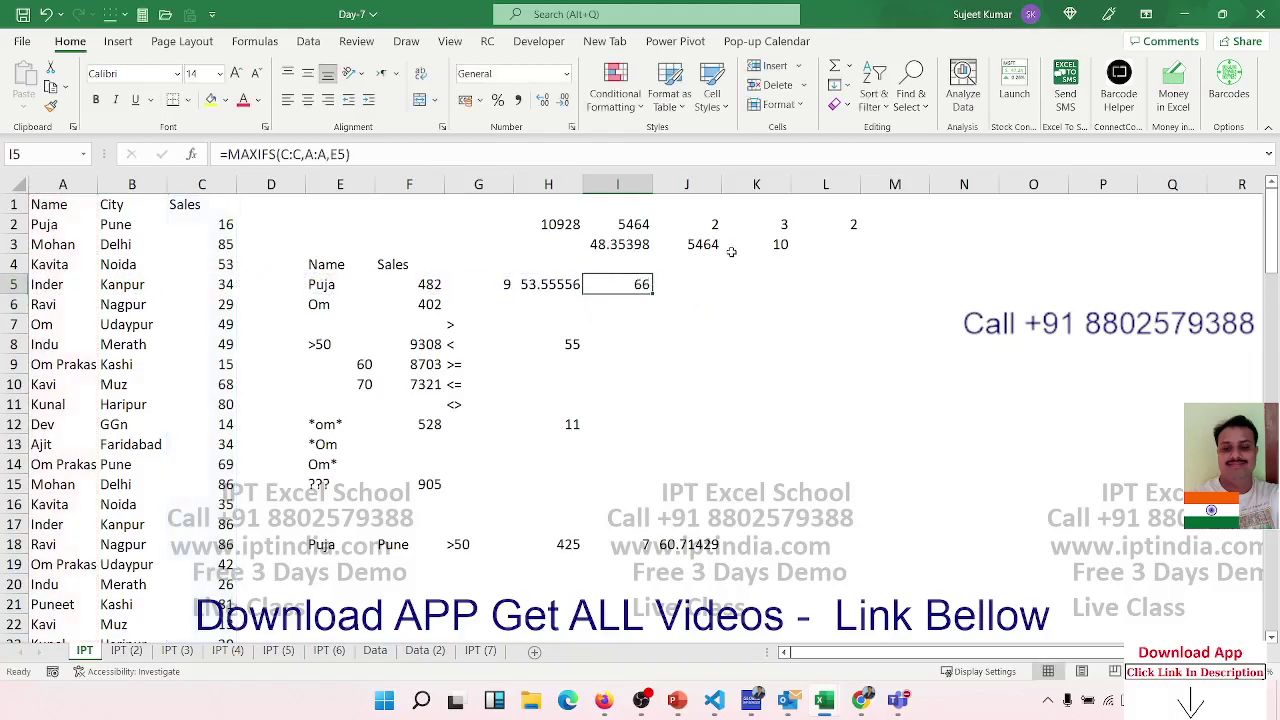
pyautogui.press('Down')
pyautogui.press('Down')
pyautogui.press('Left')
pyautogui.press('Left')
pyautogui.press('Left')
pyautogui.press('Left')
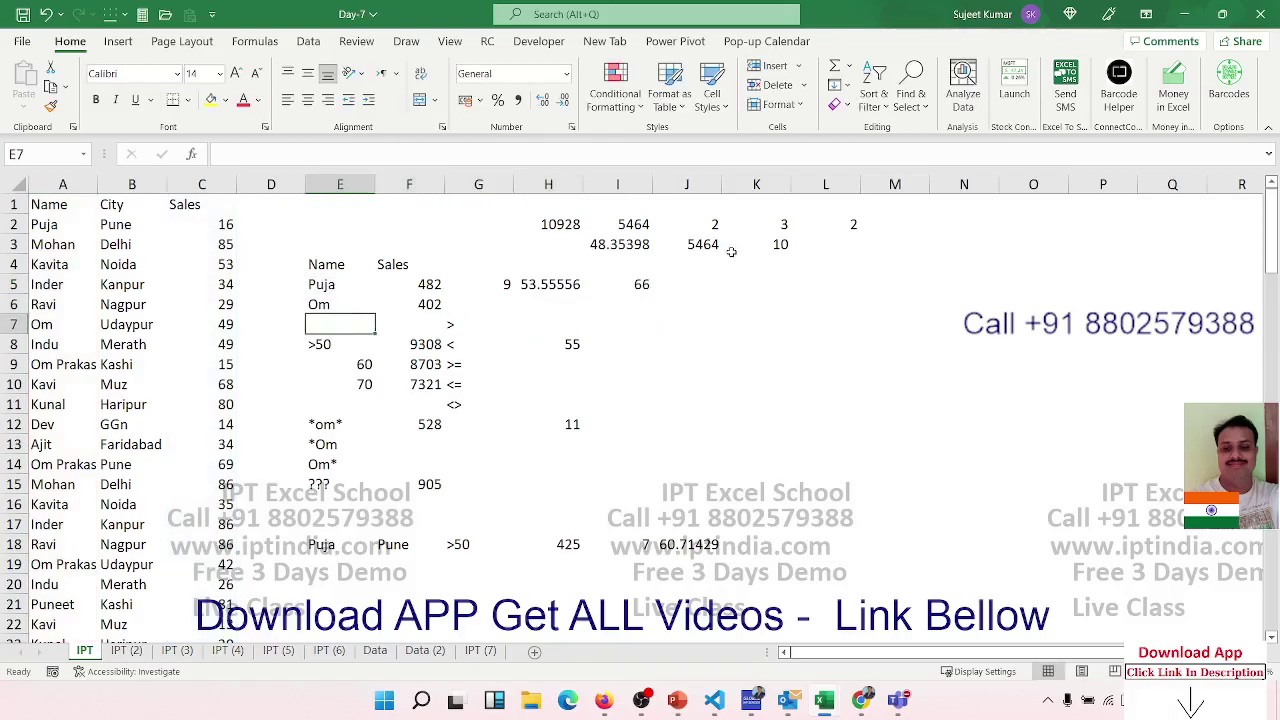
# Start a MAXIFS formula in K18 using all of Sales column C as the max range.
pyautogui.hotkey('shift', 'Down')
pyautogui.hotkey('shift', 'Down')
pyautogui.hotkey('shift', 'Down')
pyautogui.hotkey('shift', 'Down')
pyautogui.hotkey('shift', 'Down')
pyautogui.hotkey('shift', 'Down')
pyautogui.hotkey('shift', 'Down')
pyautogui.press('Down')
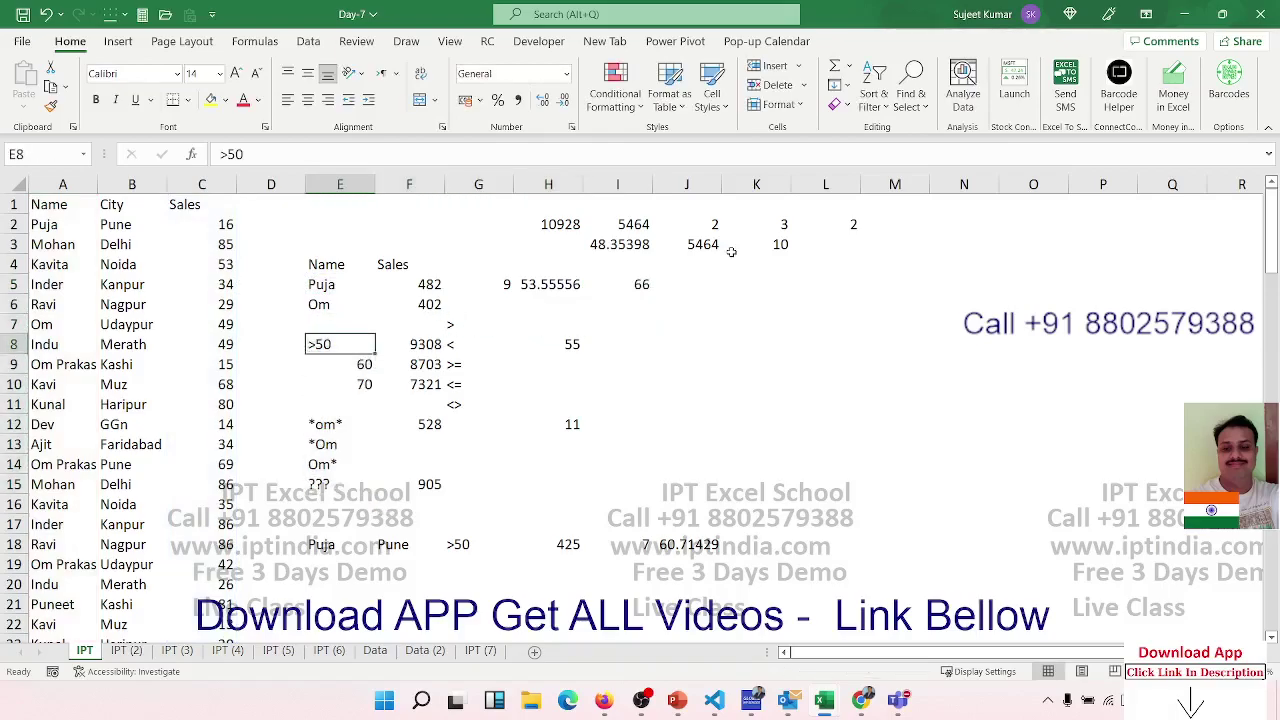
pyautogui.press('Down')
pyautogui.press('Down')
pyautogui.press('Down')
pyautogui.press('Down')
pyautogui.press('Down')
pyautogui.press('Down')
pyautogui.press('Up')
pyautogui.press('Up')
pyautogui.press('Right')
pyautogui.press('Right')
pyautogui.press('Right')
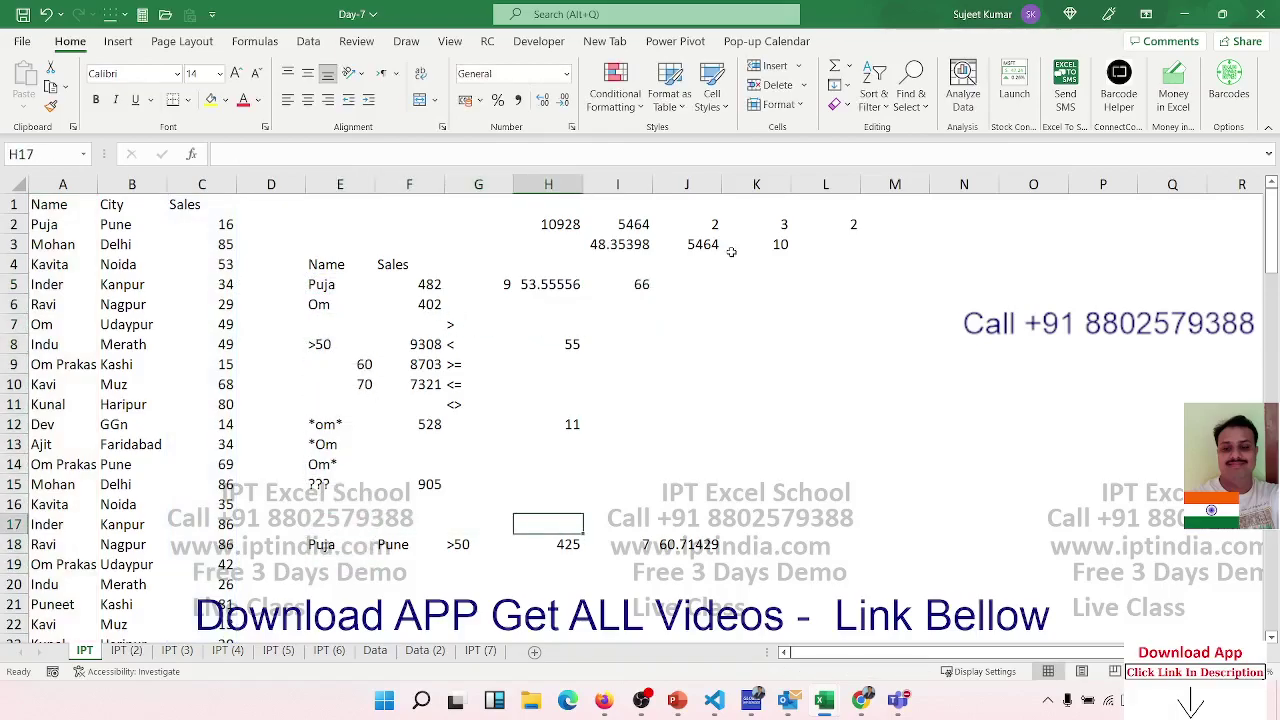
pyautogui.press('Right')
pyautogui.press('Right')
pyautogui.press('Right')
pyautogui.press('Down')
pyautogui.write('=')
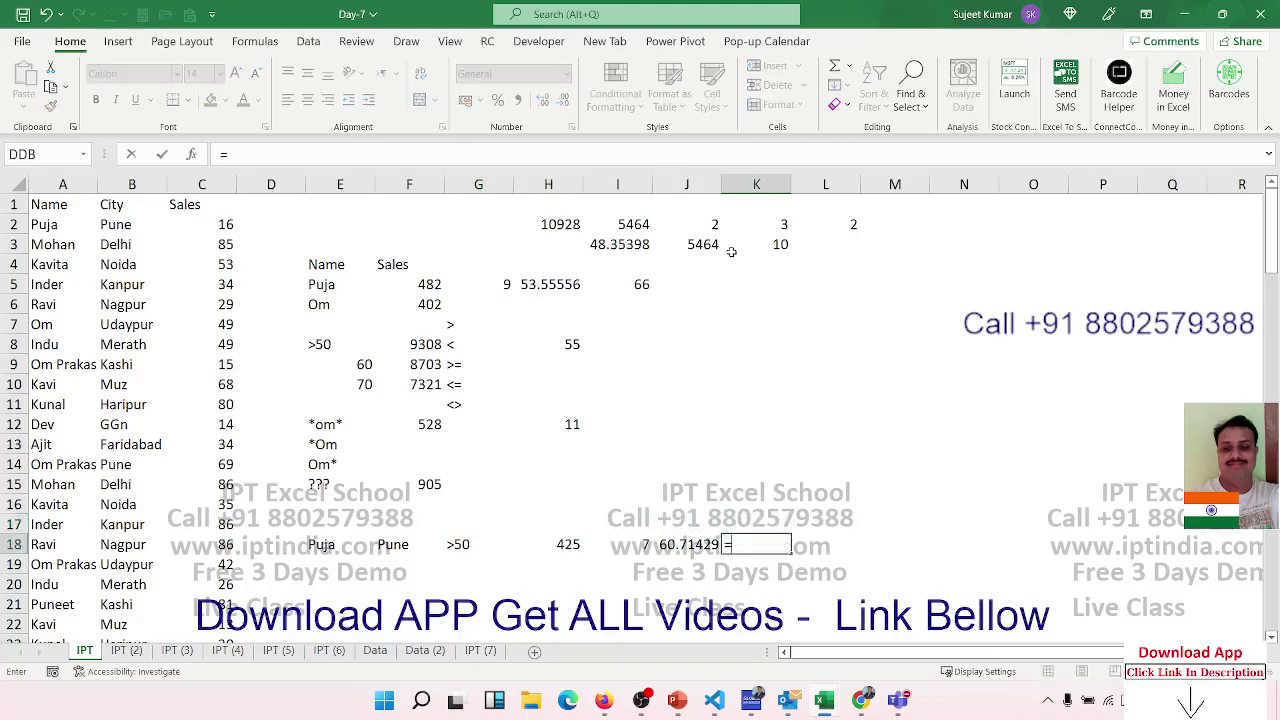
pyautogui.write('harmo')
pyautogui.press('BackSpace')
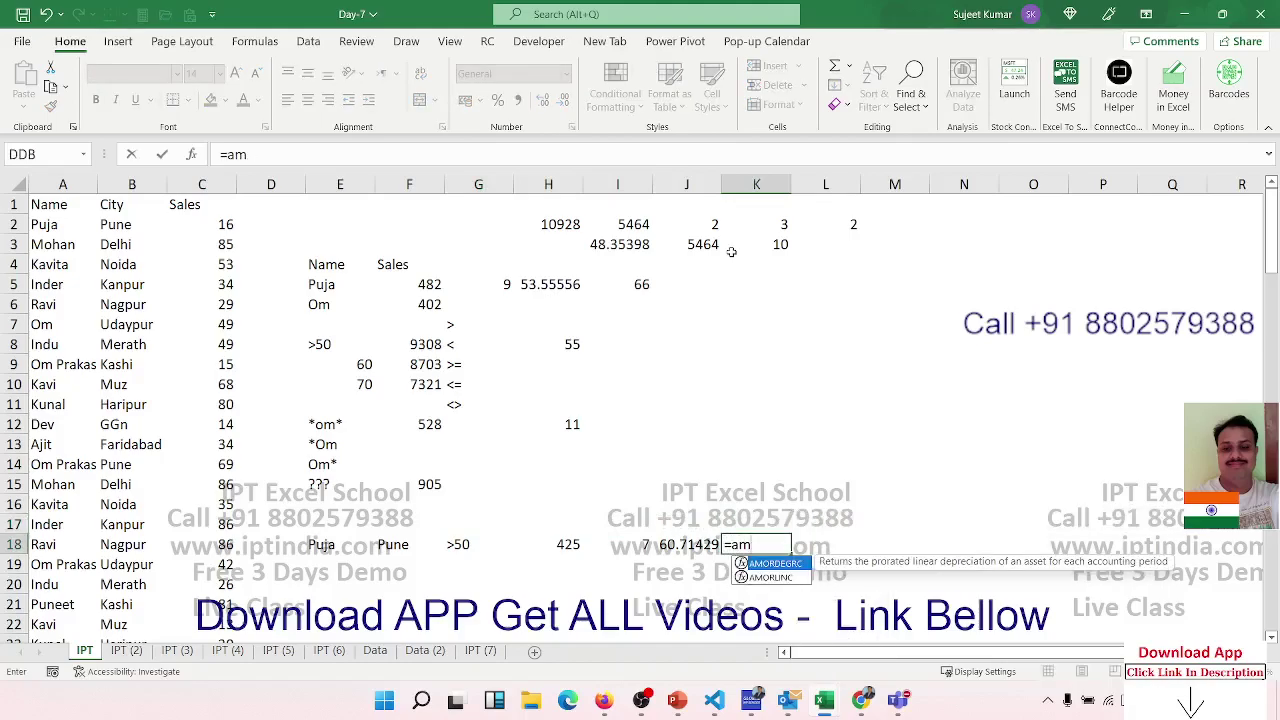
pyautogui.press('BackSpace')
pyautogui.press('BackSpace')
pyautogui.write('max')
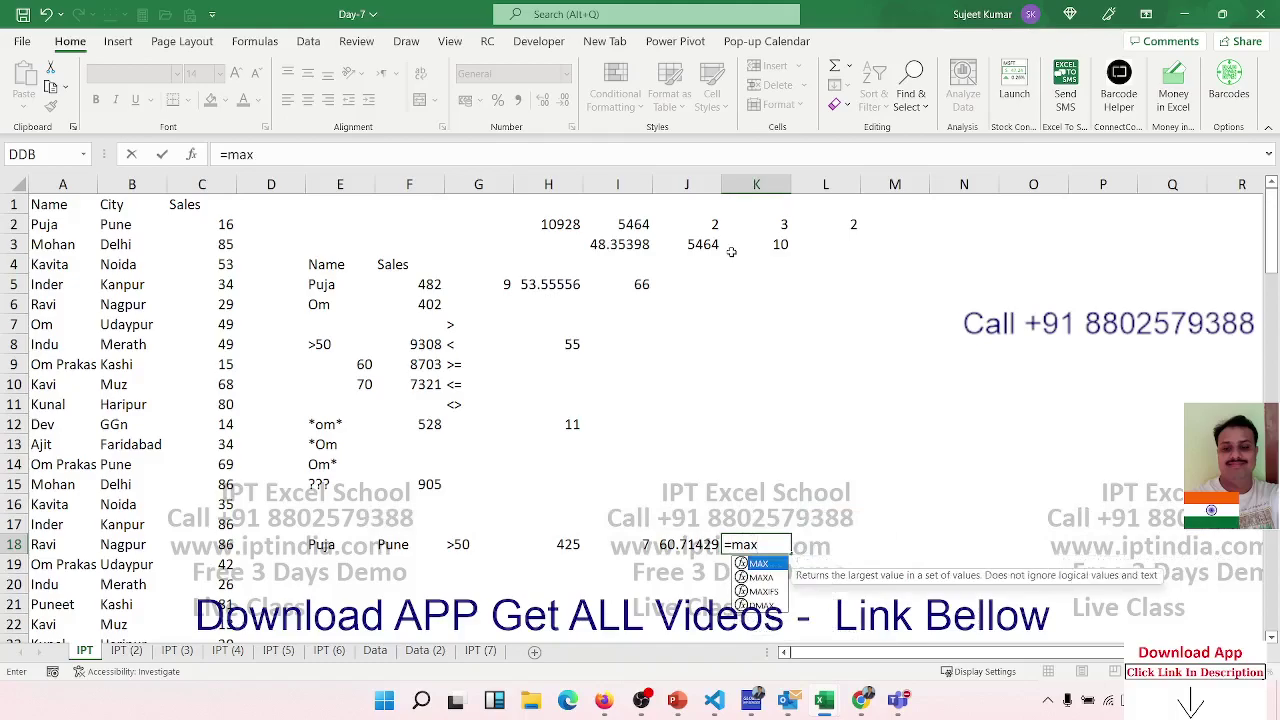
pyautogui.press('Up')
pyautogui.press('Tab')
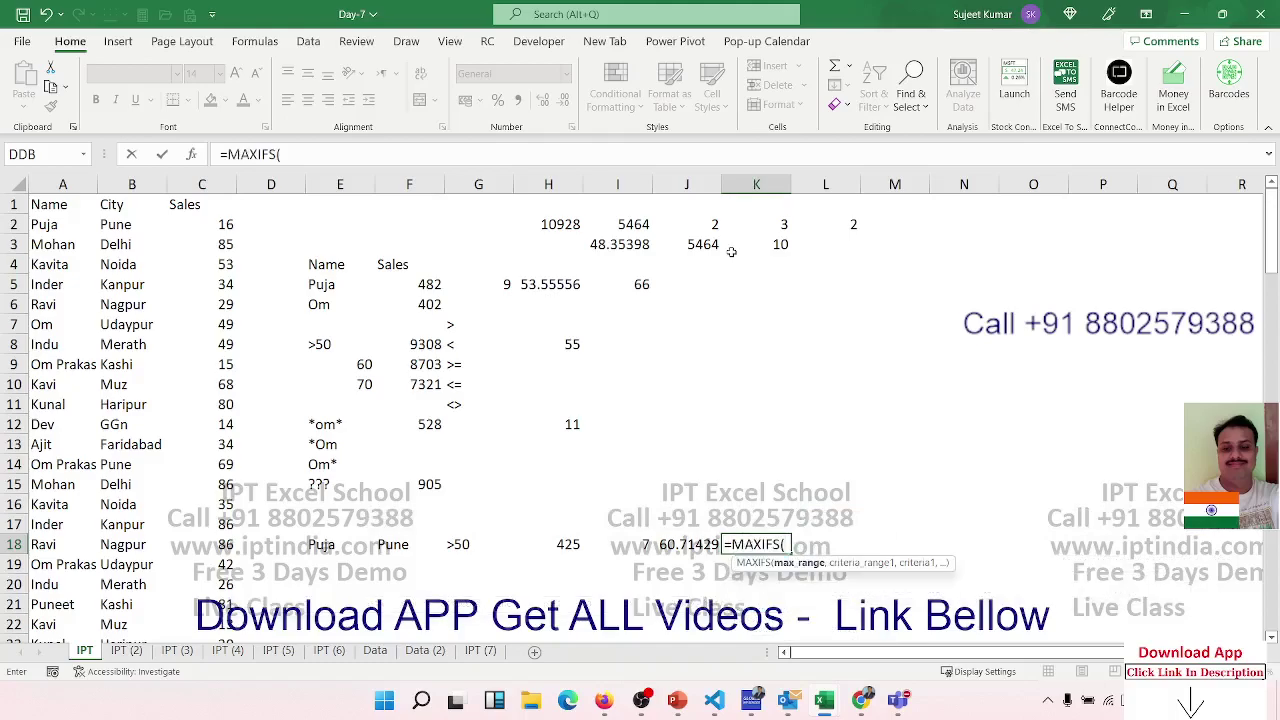
pyautogui.press('Left')
pyautogui.press('Left')
pyautogui.press('Left')
pyautogui.press('Left')
pyautogui.press('Left')
pyautogui.press('Left')
pyautogui.press('Left')
pyautogui.press('Left')
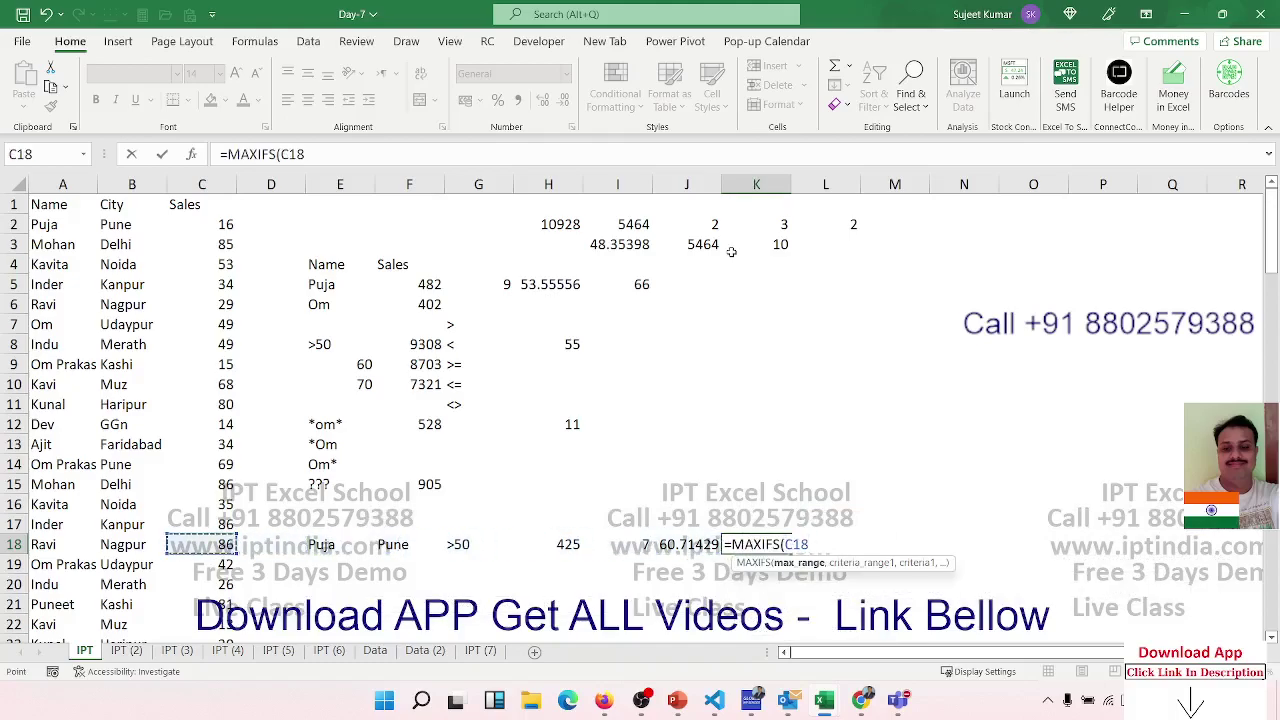
pyautogui.hotkey('ctrl', 'space')
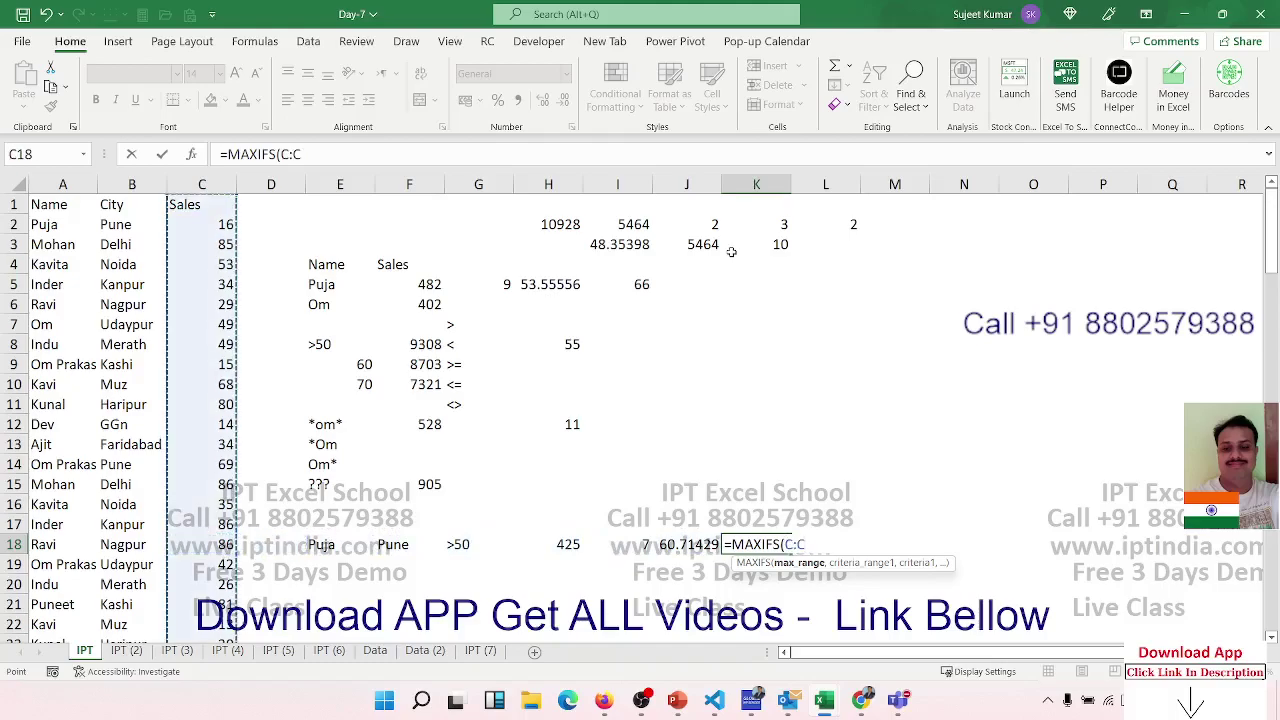
pyautogui.write(',')
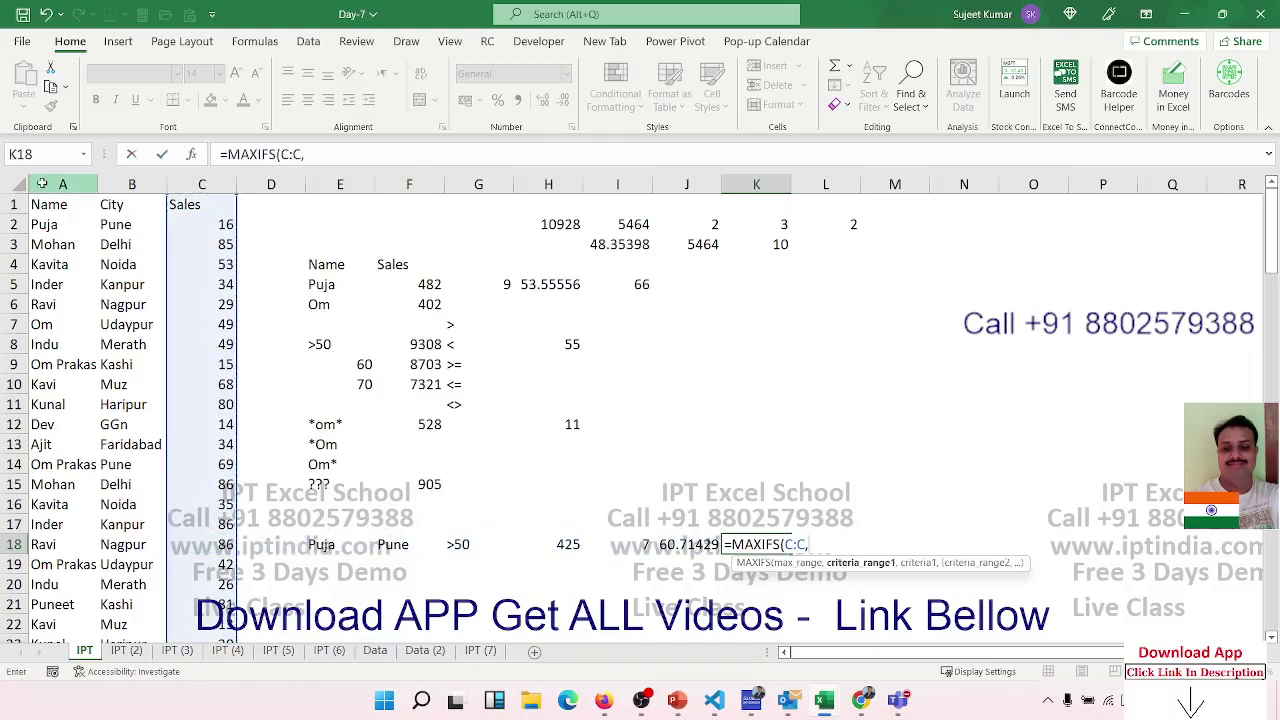
# Add criteria A:A=Puja (E18), B:B=Pune (F18) and C:C >50 (G18), returning 66.
pyautogui.click(42, 183)
pyautogui.write(',')
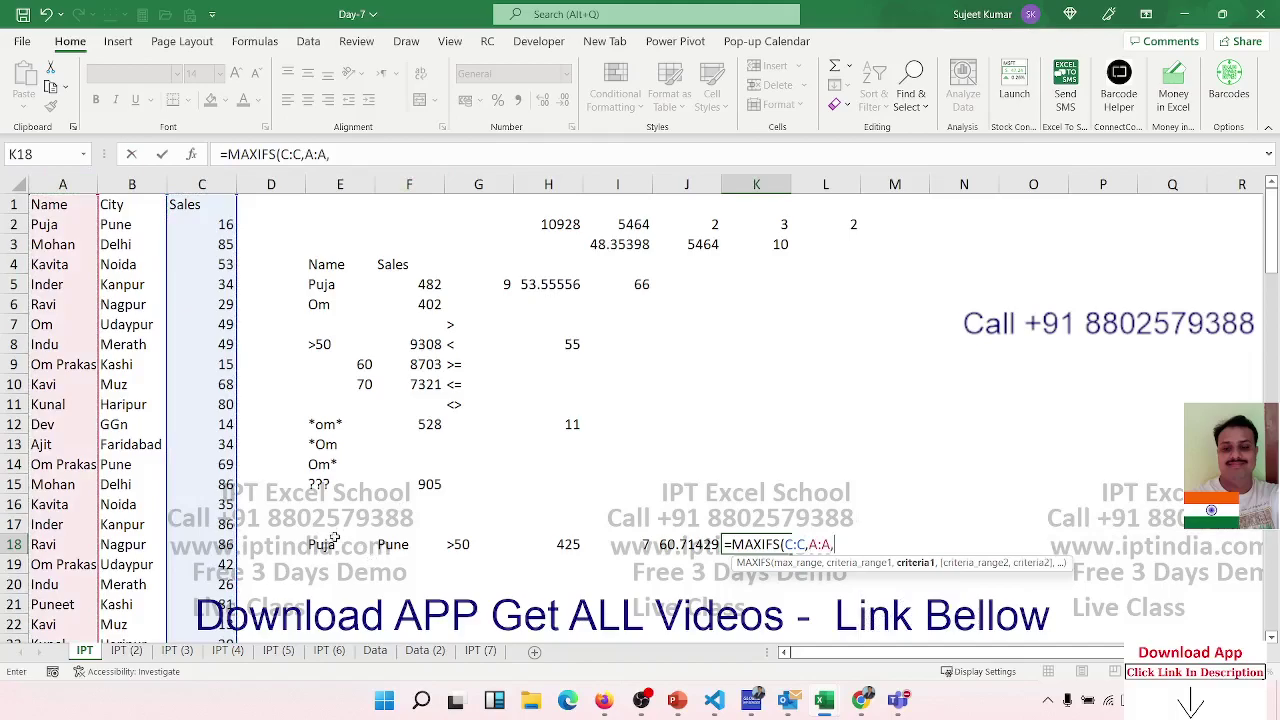
pyautogui.click(334, 544)
pyautogui.write(',')
pyautogui.click(132, 184)
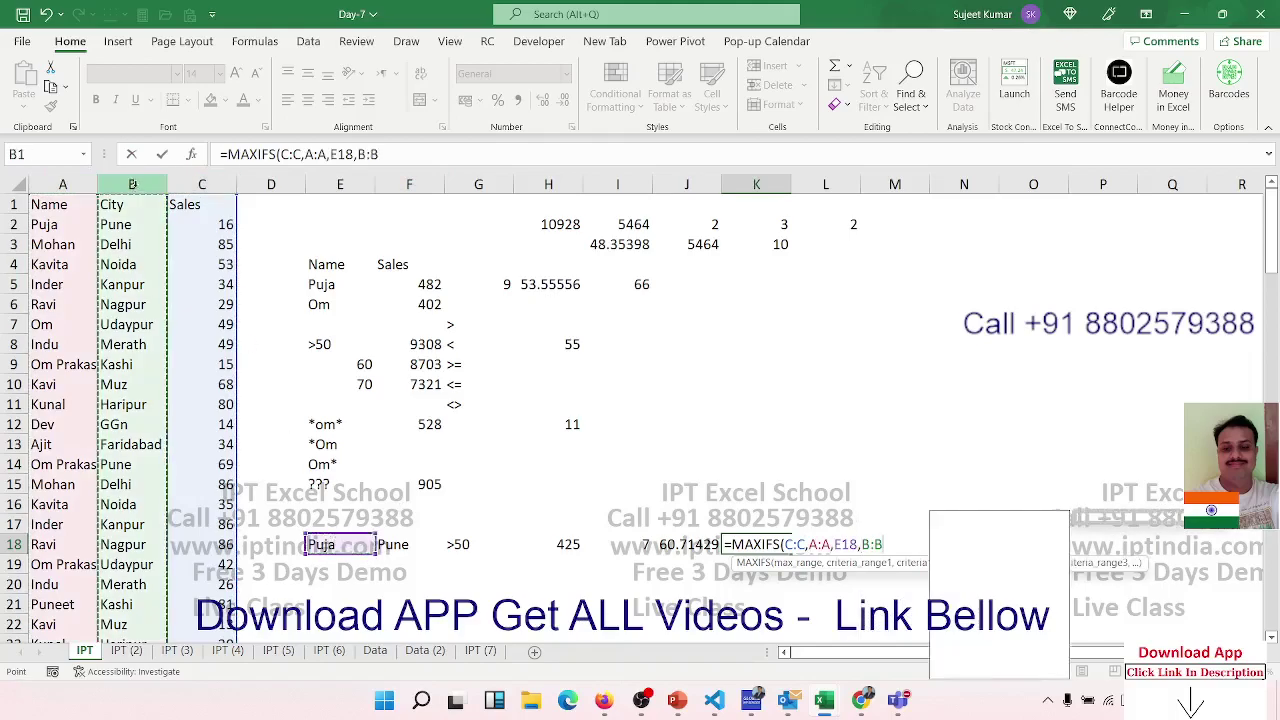
pyautogui.write(',')
pyautogui.click(391, 546)
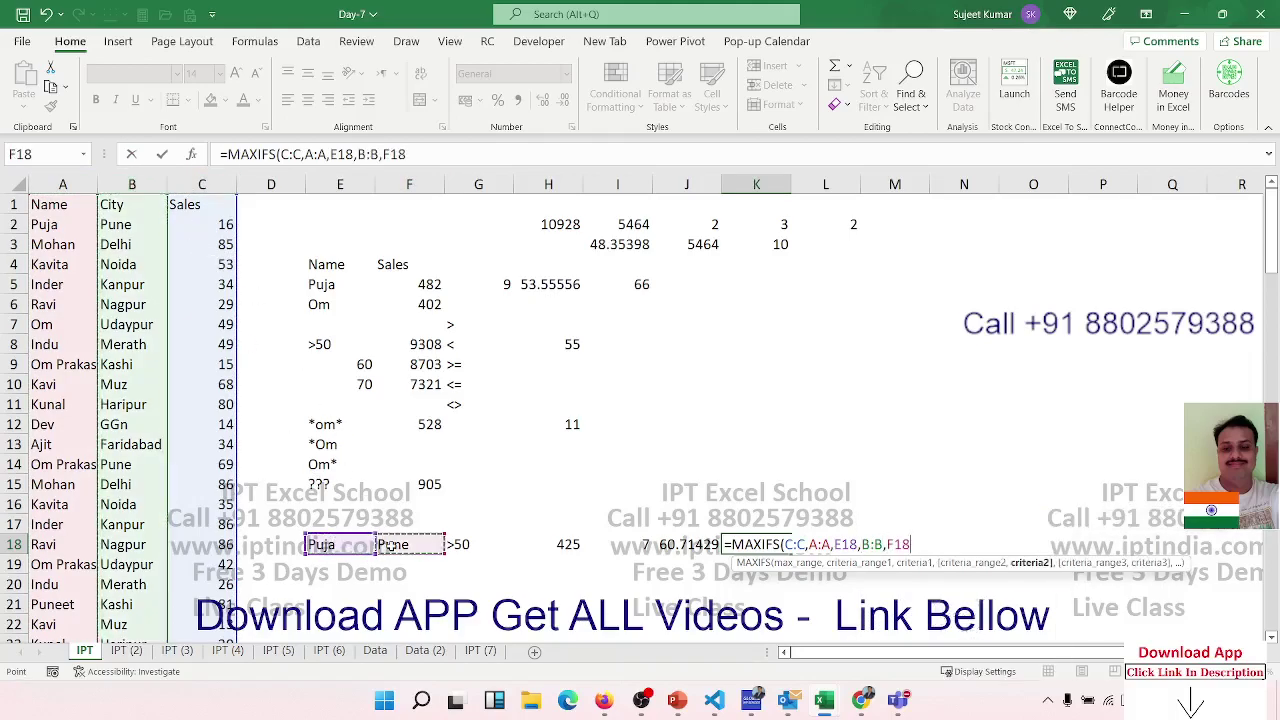
pyautogui.write(',C:C,')
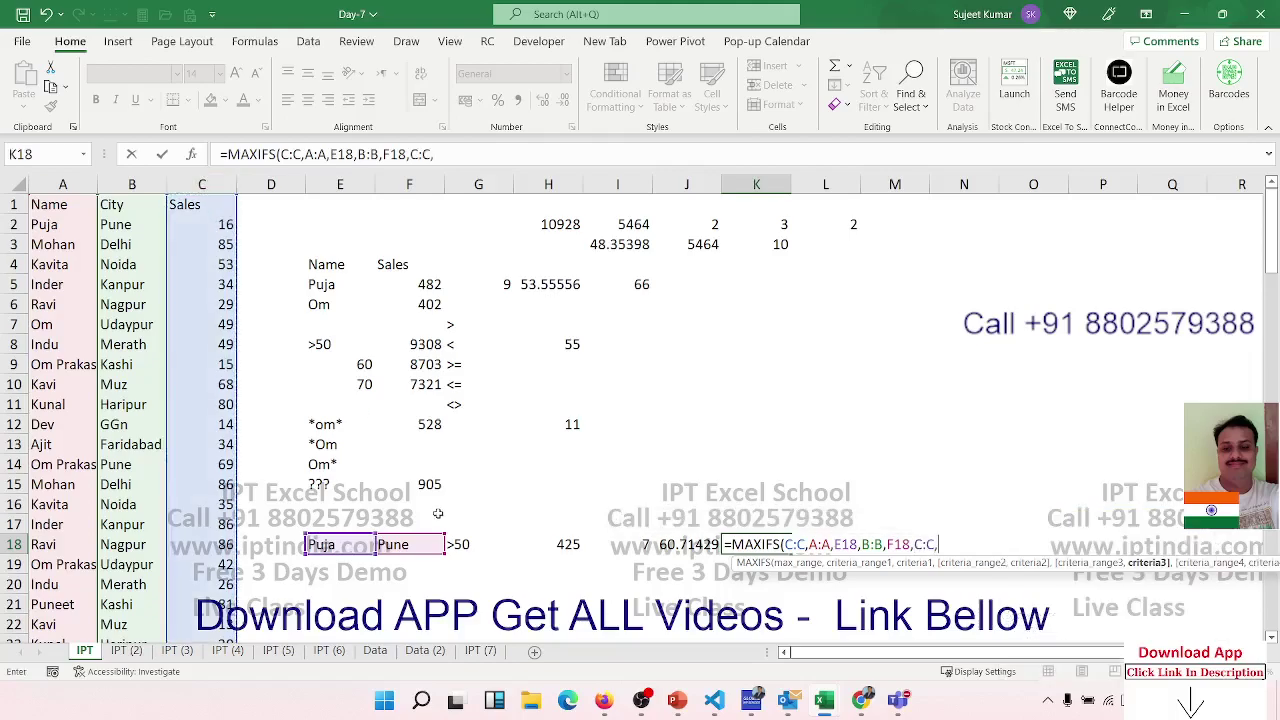
pyautogui.click(472, 544)
pyautogui.press('Return')
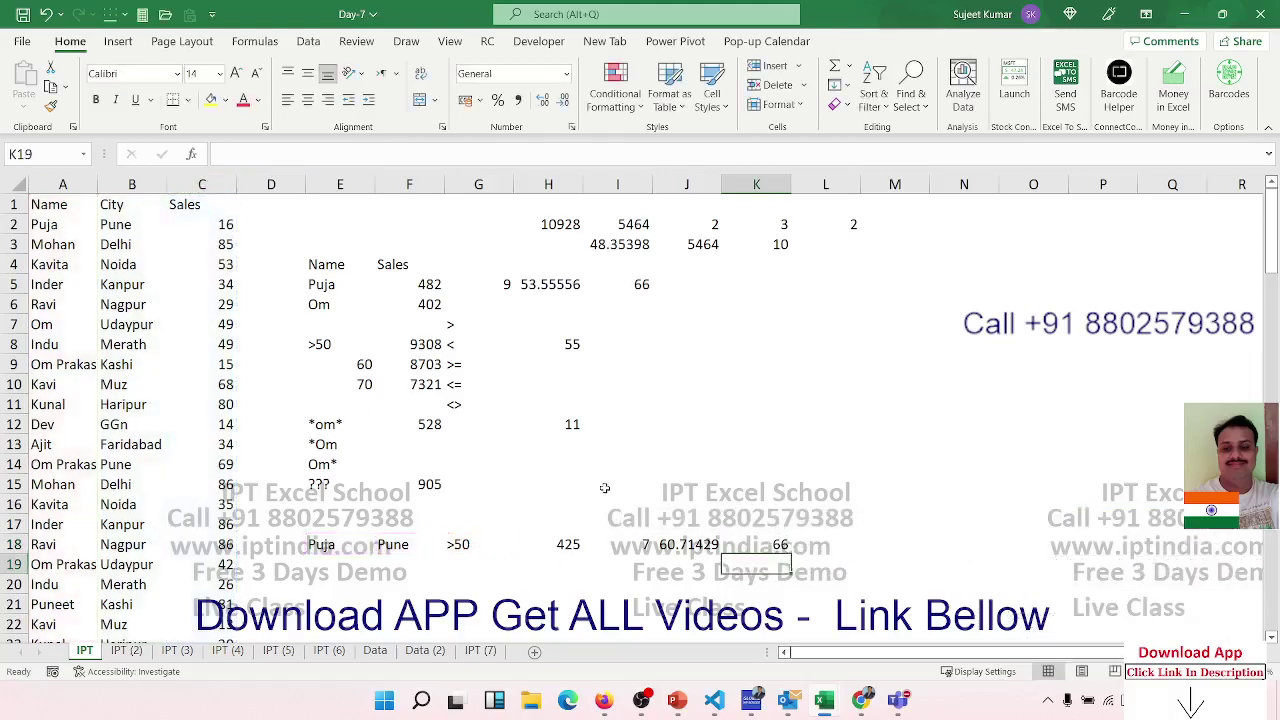
pyautogui.click(638, 284)
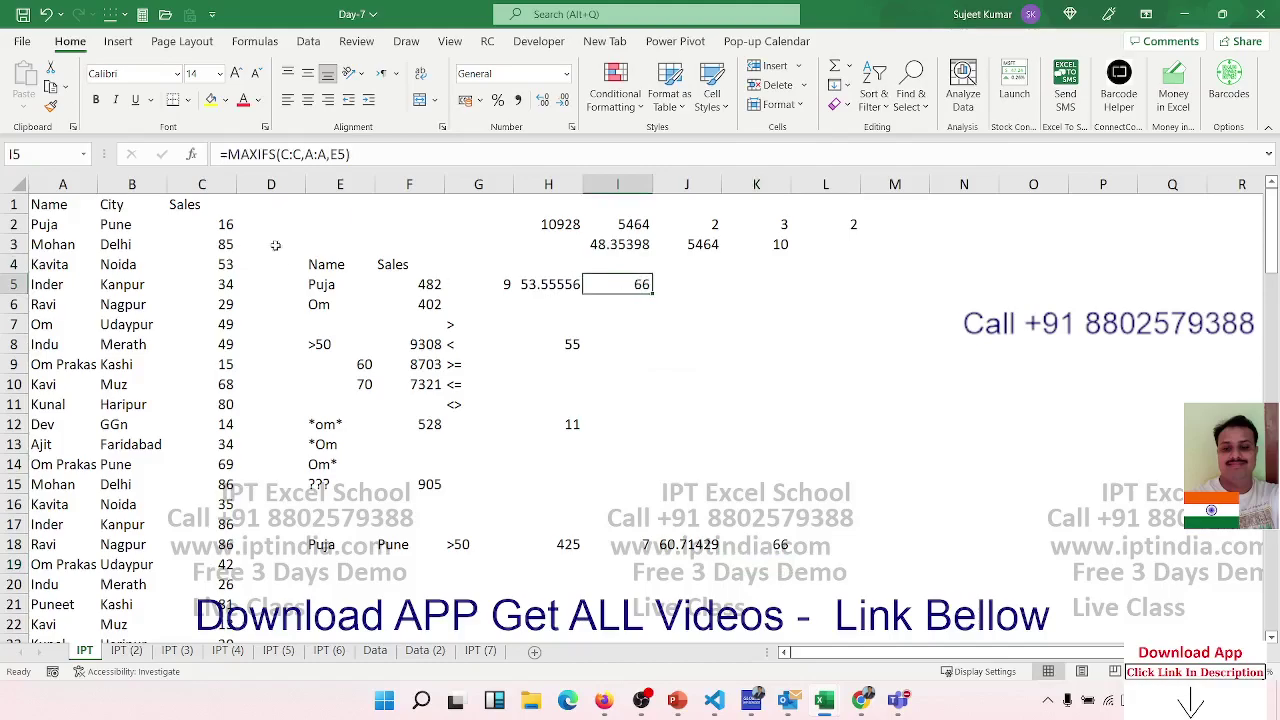
pyautogui.click(716, 286)
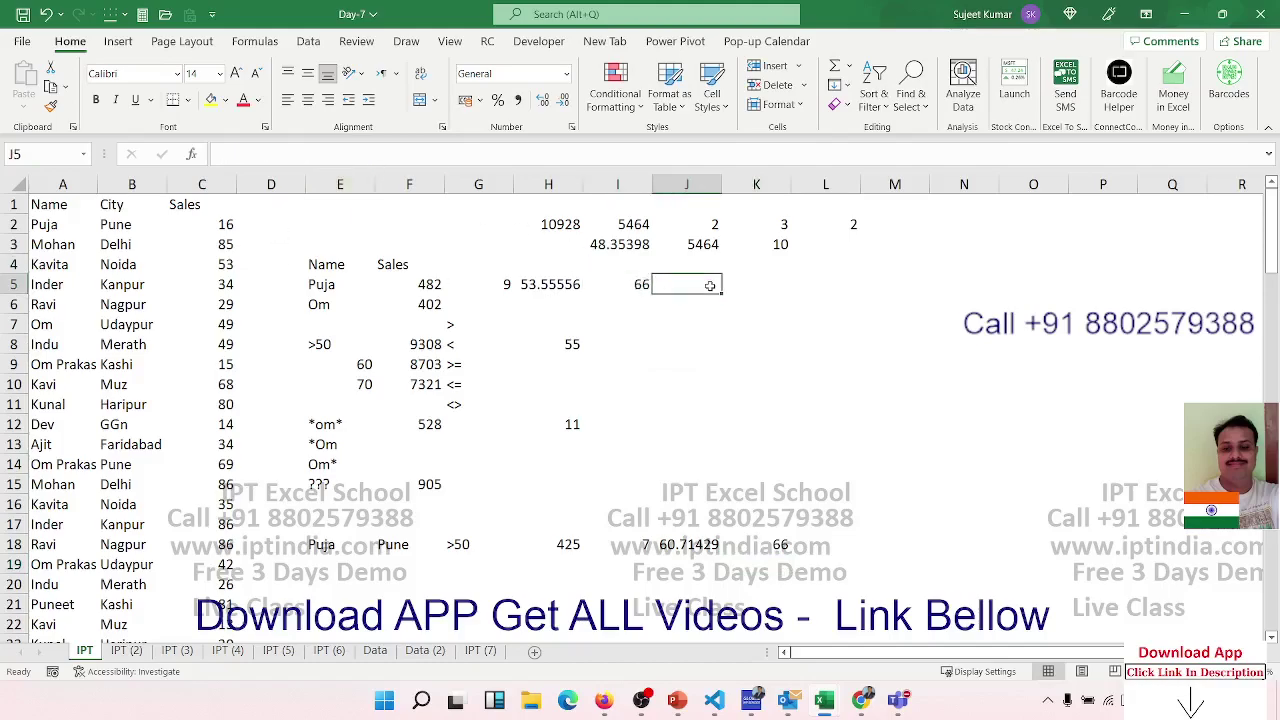
# Enter =MINIFS(C:C,A:A,E5) in J5, returning Puja's lowest sale of 16.
pyautogui.write('=MIN')
pyautogui.press('Down')
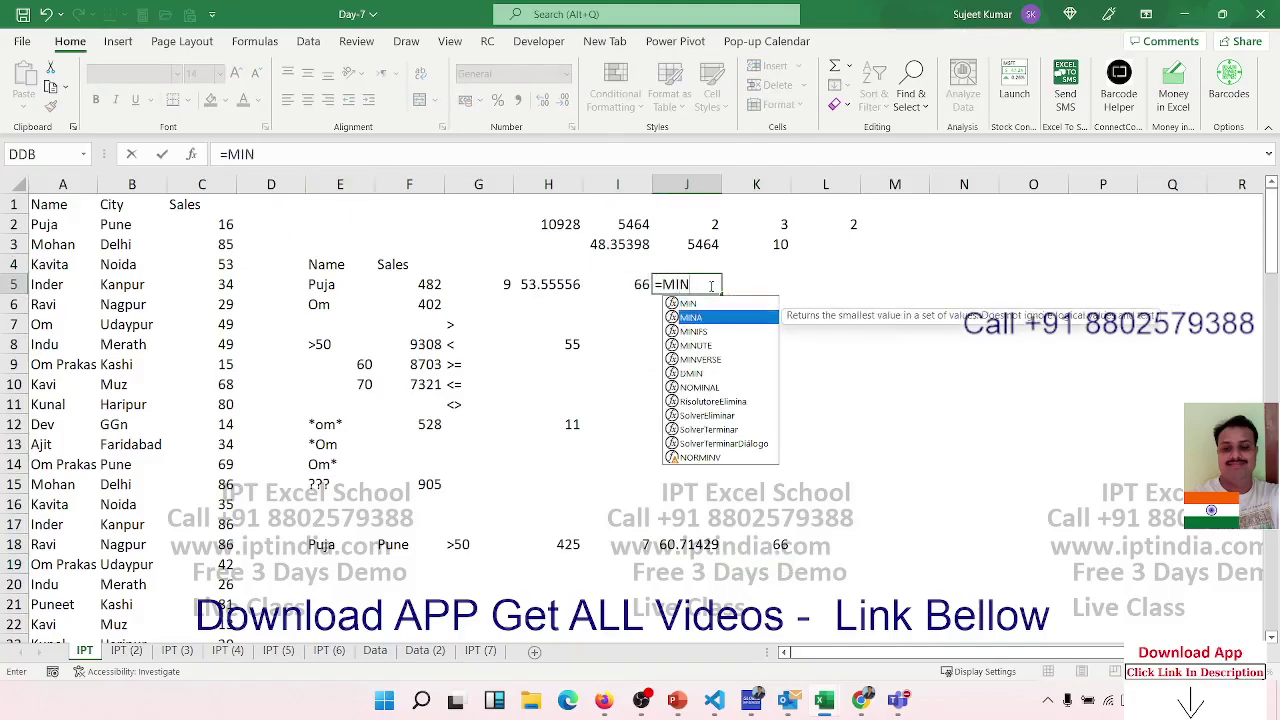
pyautogui.press('Down')
pyautogui.press('Tab')
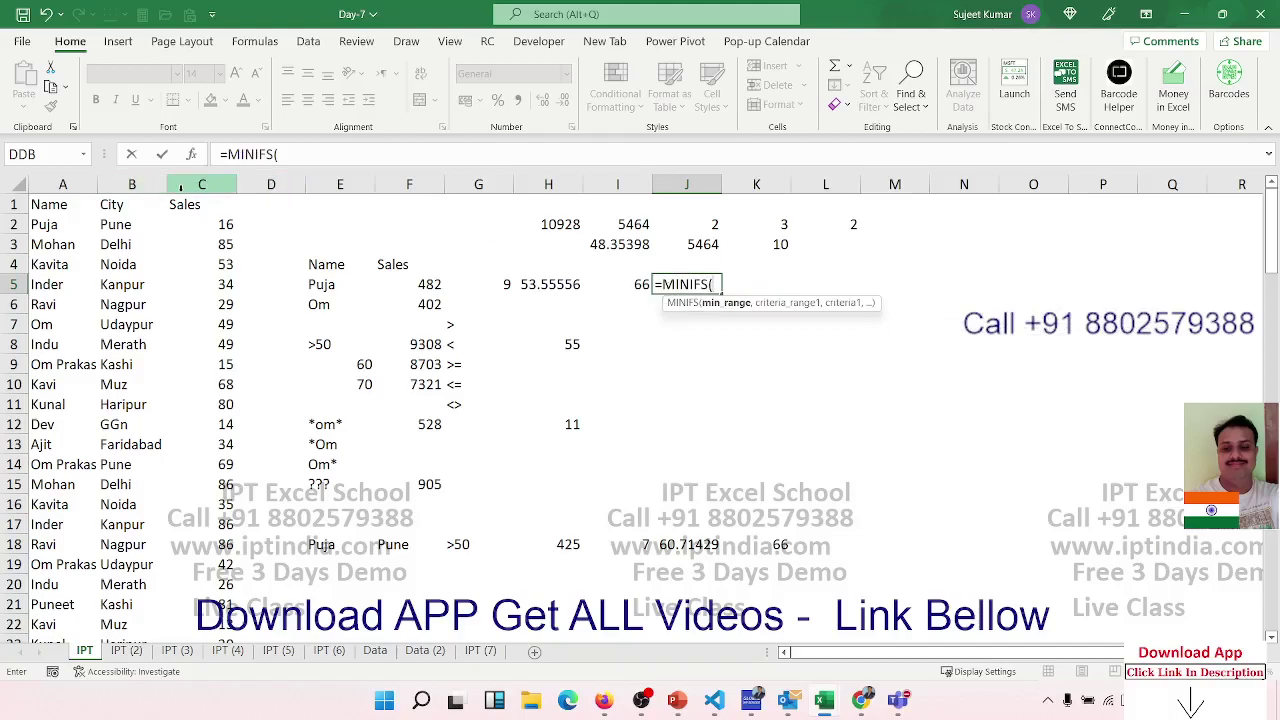
pyautogui.click(181, 188)
pyautogui.write(',')
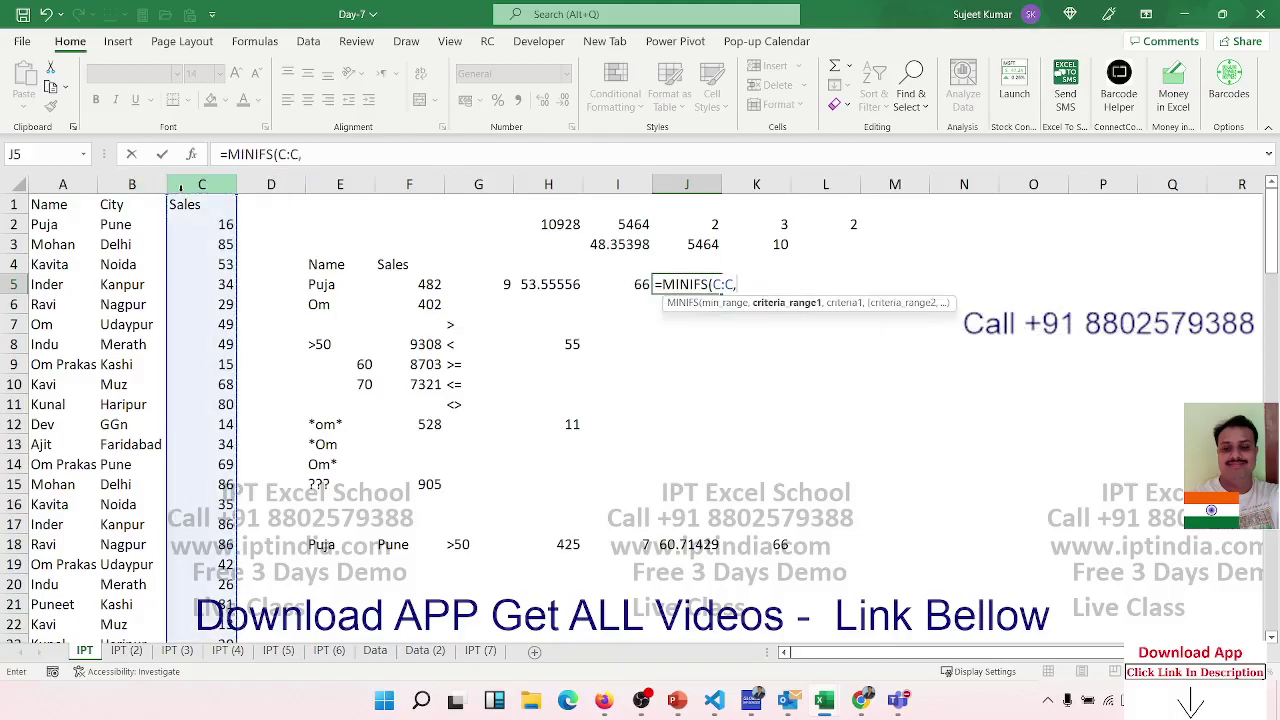
pyautogui.click(62, 184)
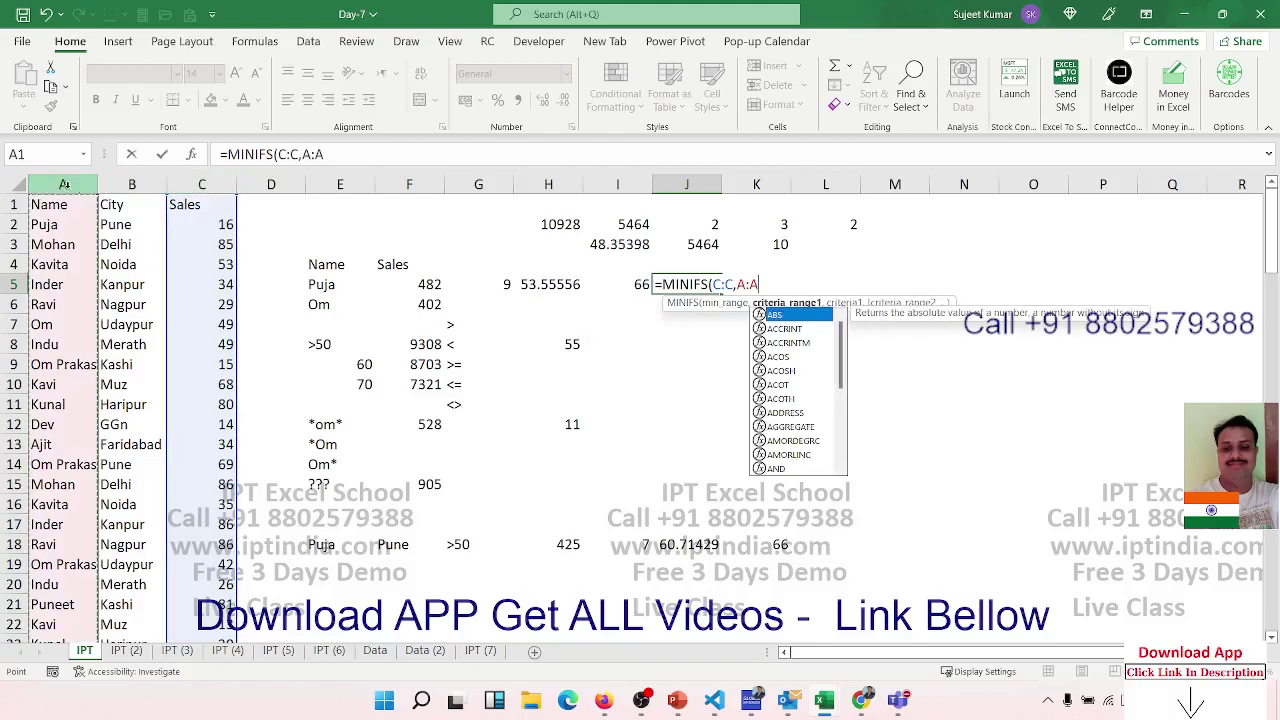
pyautogui.write(',')
pyautogui.click(305, 285)
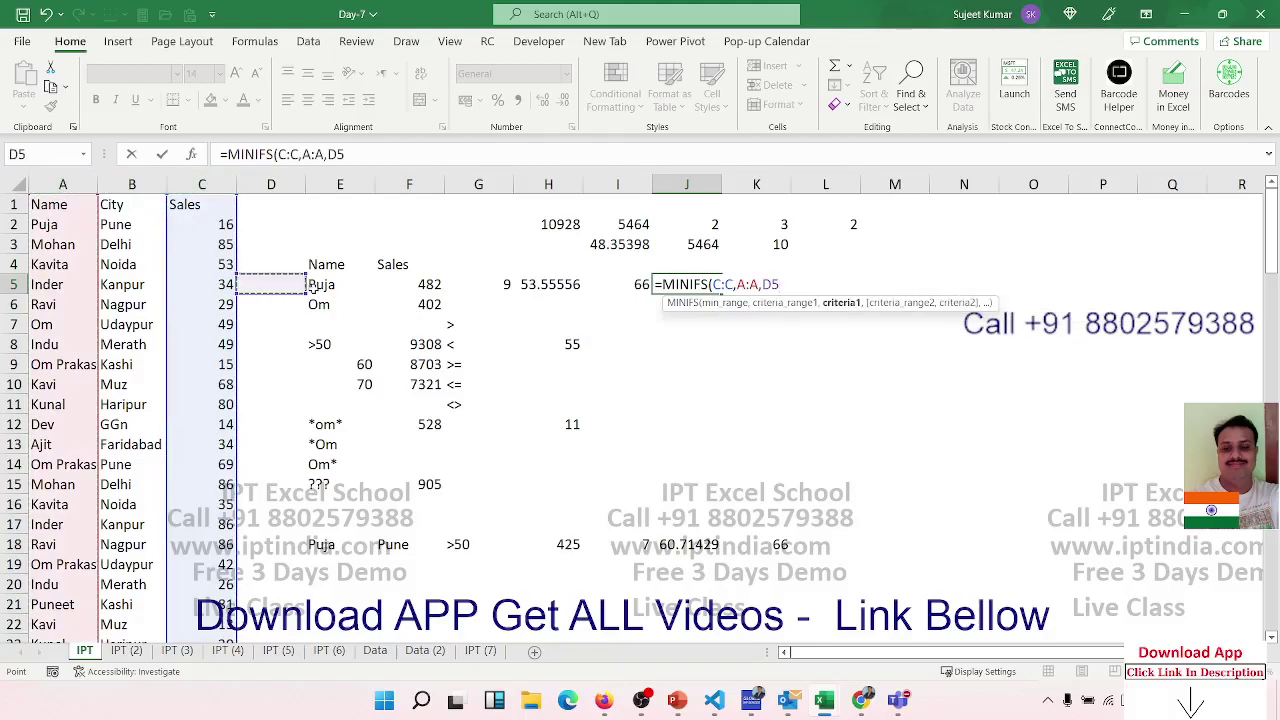
pyautogui.press('Return')
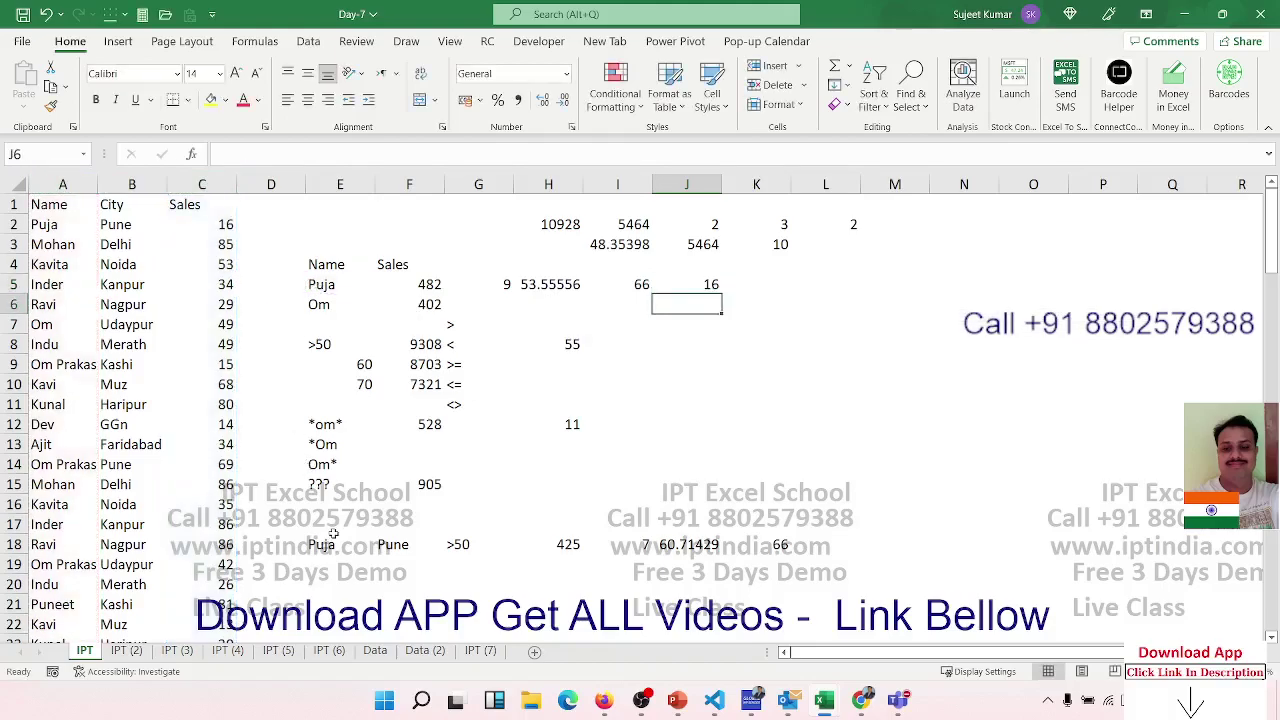
pyautogui.moveTo(333, 533); pyautogui.dragTo(700, 530)
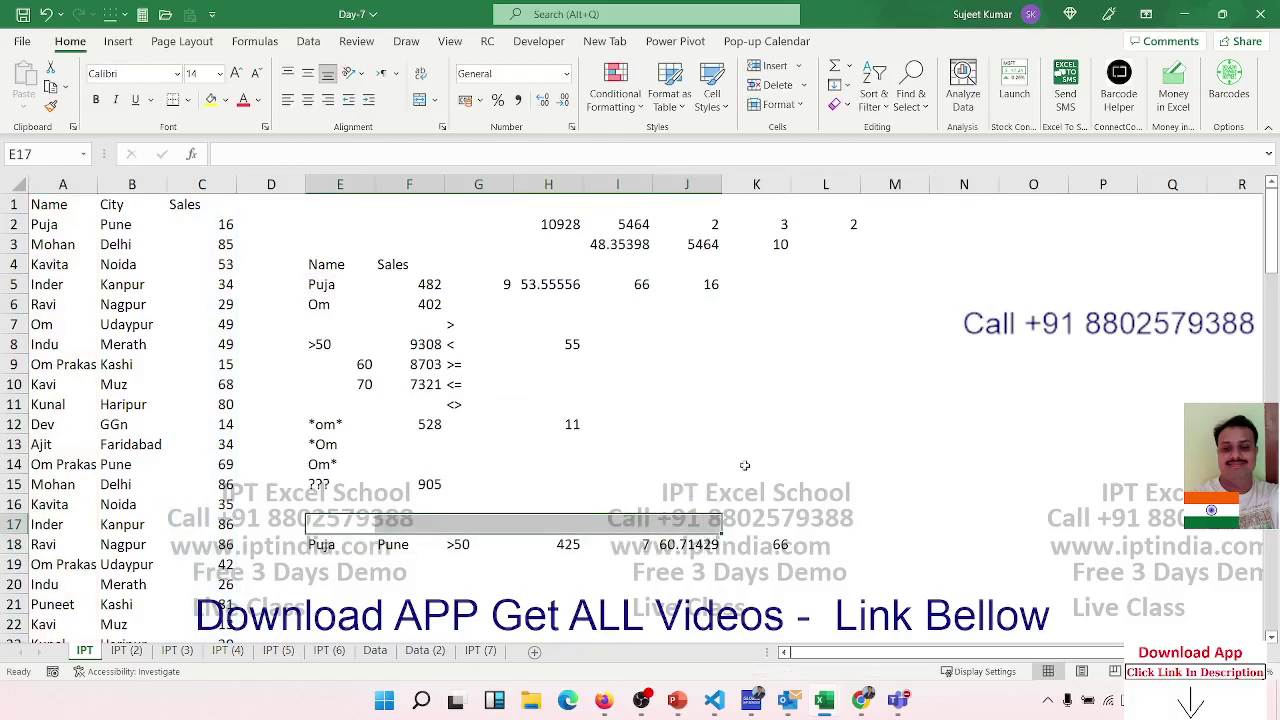
pyautogui.click(772, 440)
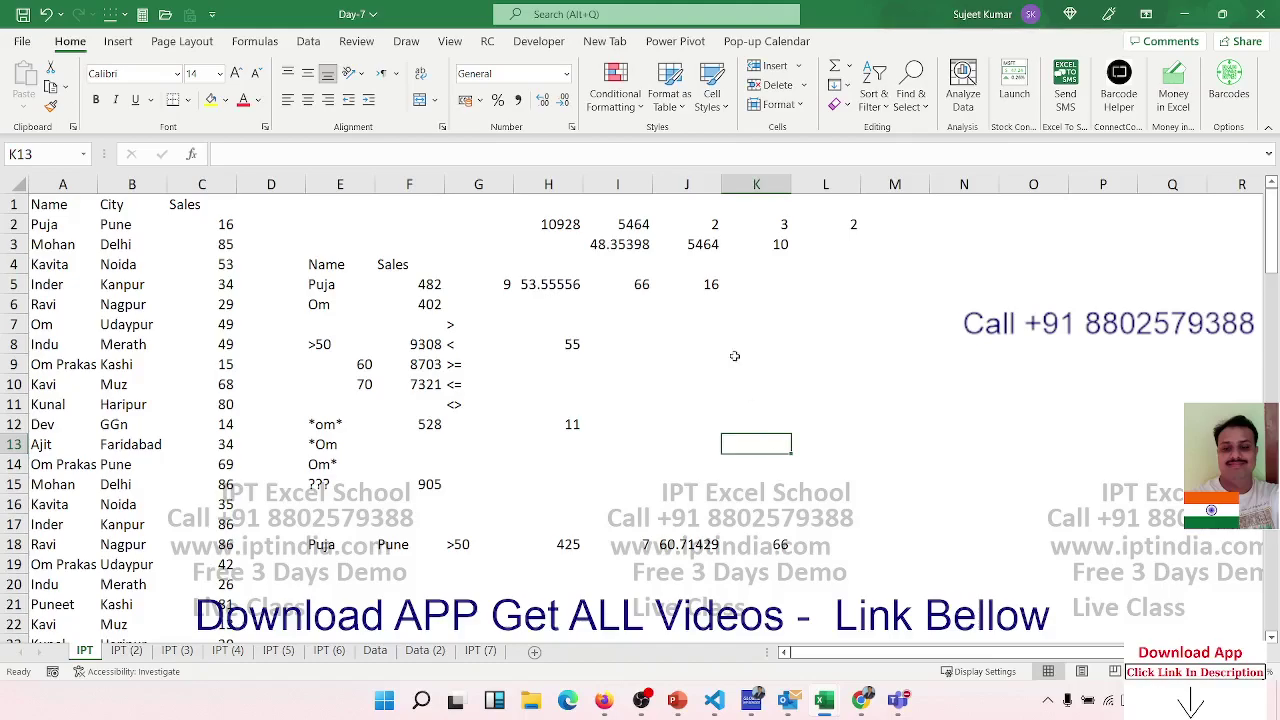
pyautogui.click(126, 651)
pyautogui.click(92, 651)
pyautogui.click(126, 651)
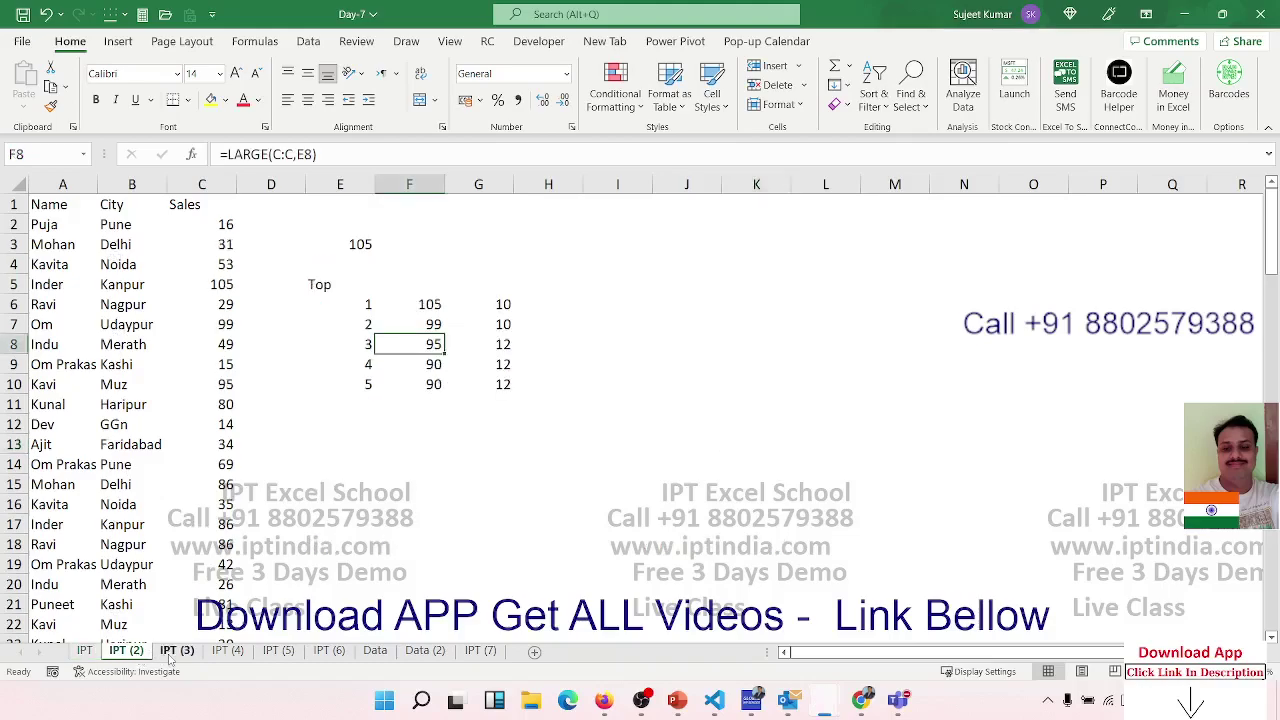
pyautogui.click(188, 651)
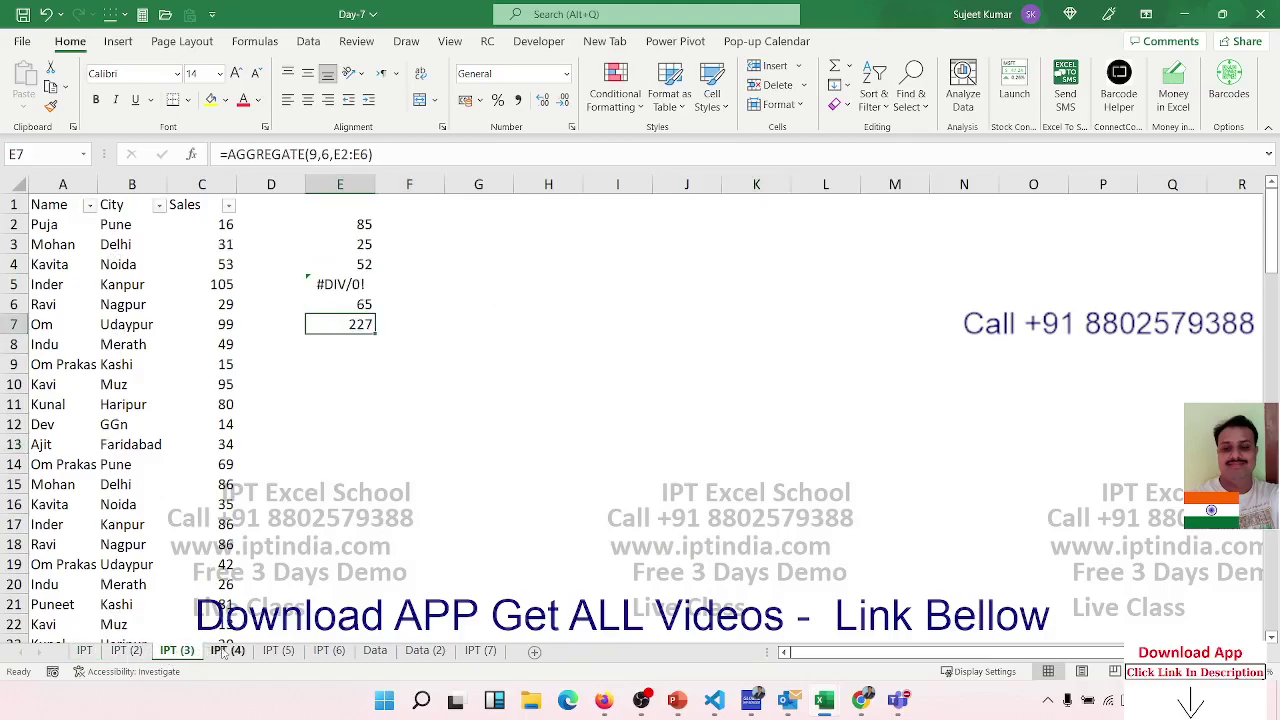
pyautogui.click(226, 652)
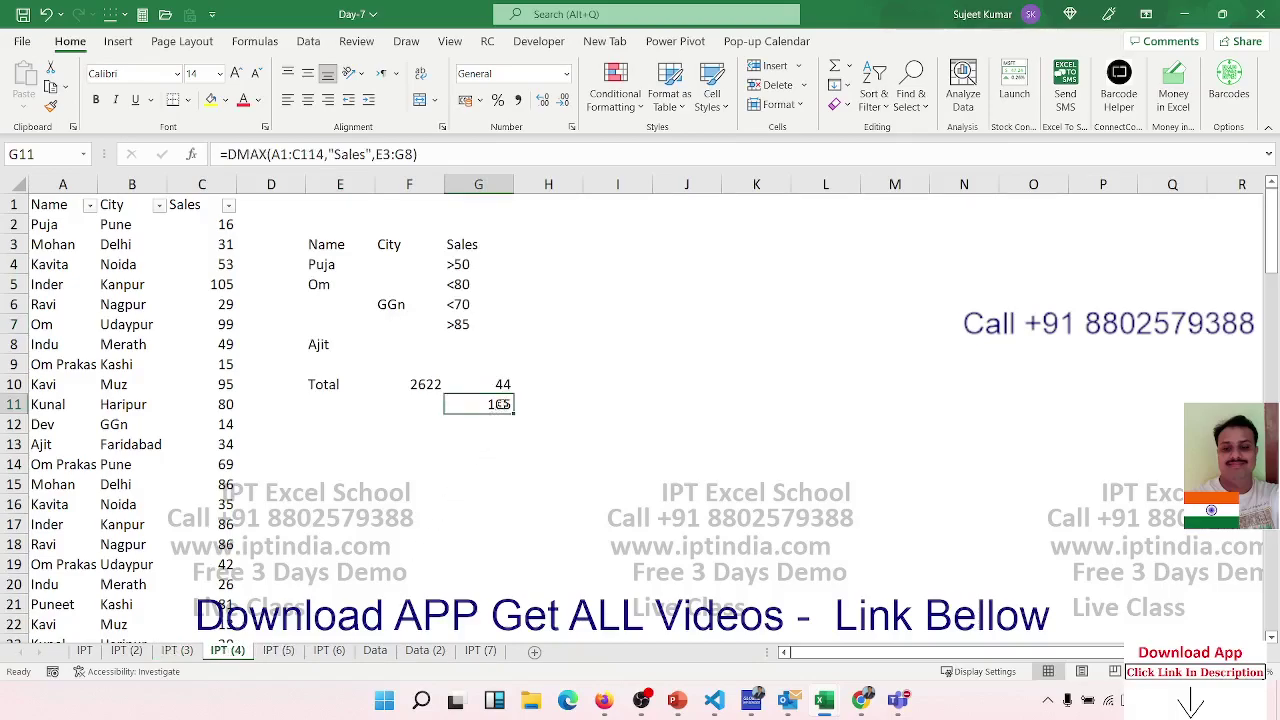
pyautogui.click(400, 485)
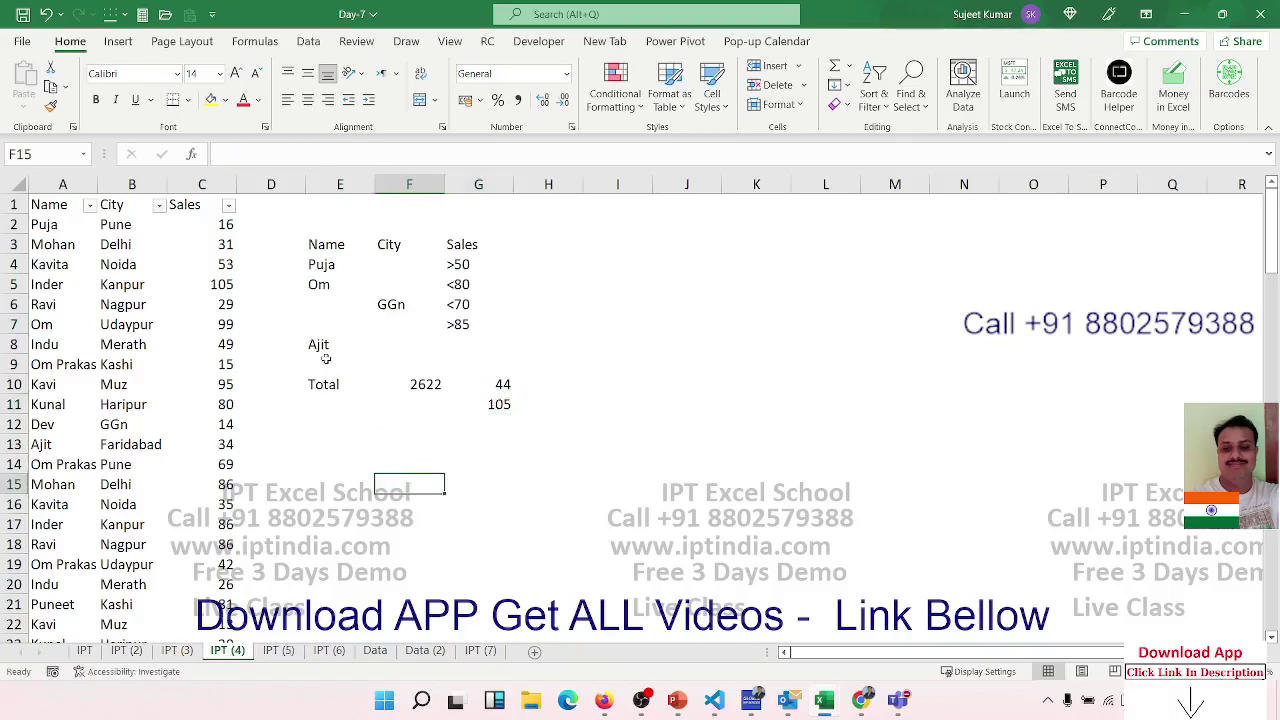
pyautogui.moveTo(308, 384); pyautogui.dragTo(505, 404)
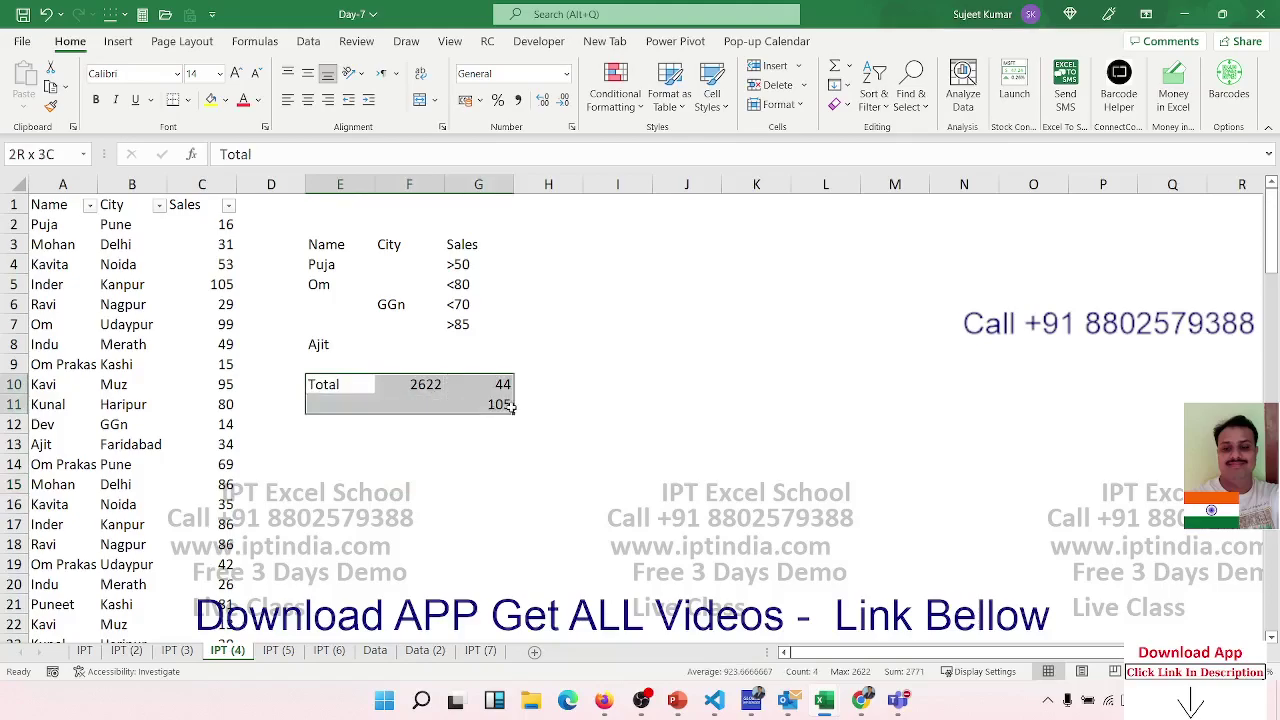
pyautogui.press('Delete')
pyautogui.press('Up')
pyautogui.press('Up')
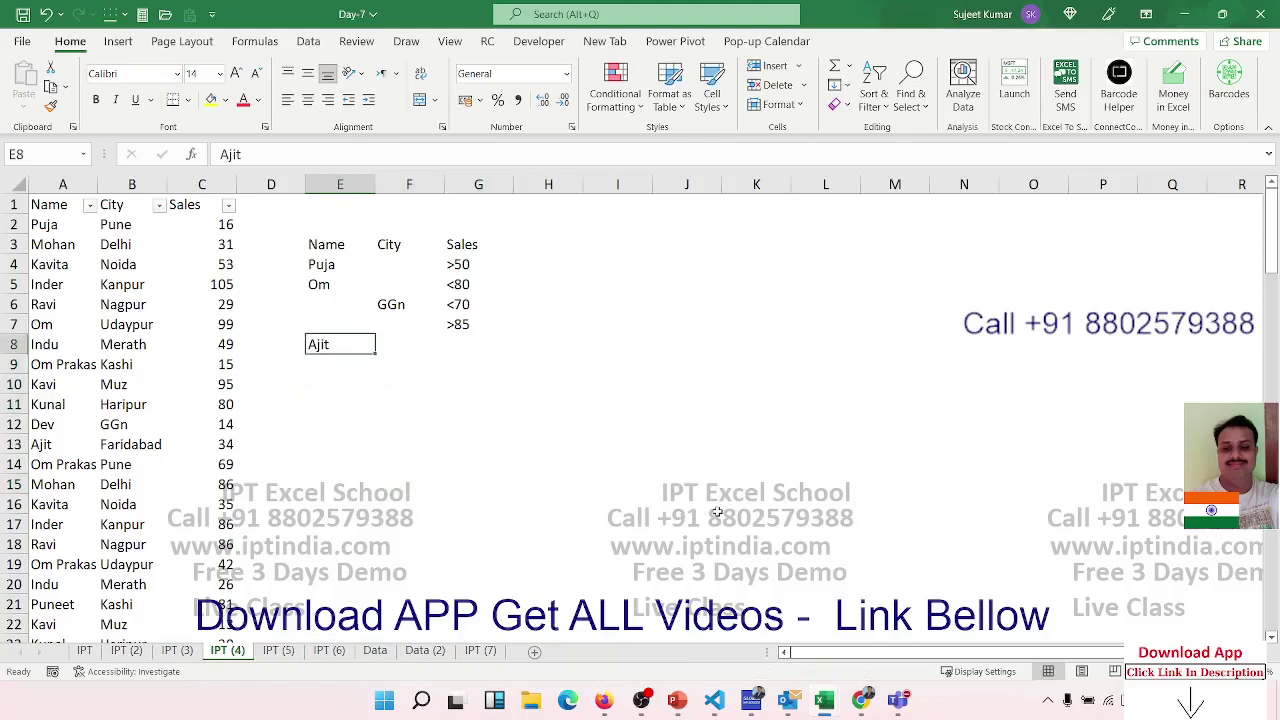
pyautogui.press('Up')
pyautogui.press('Up')
pyautogui.press('Up')
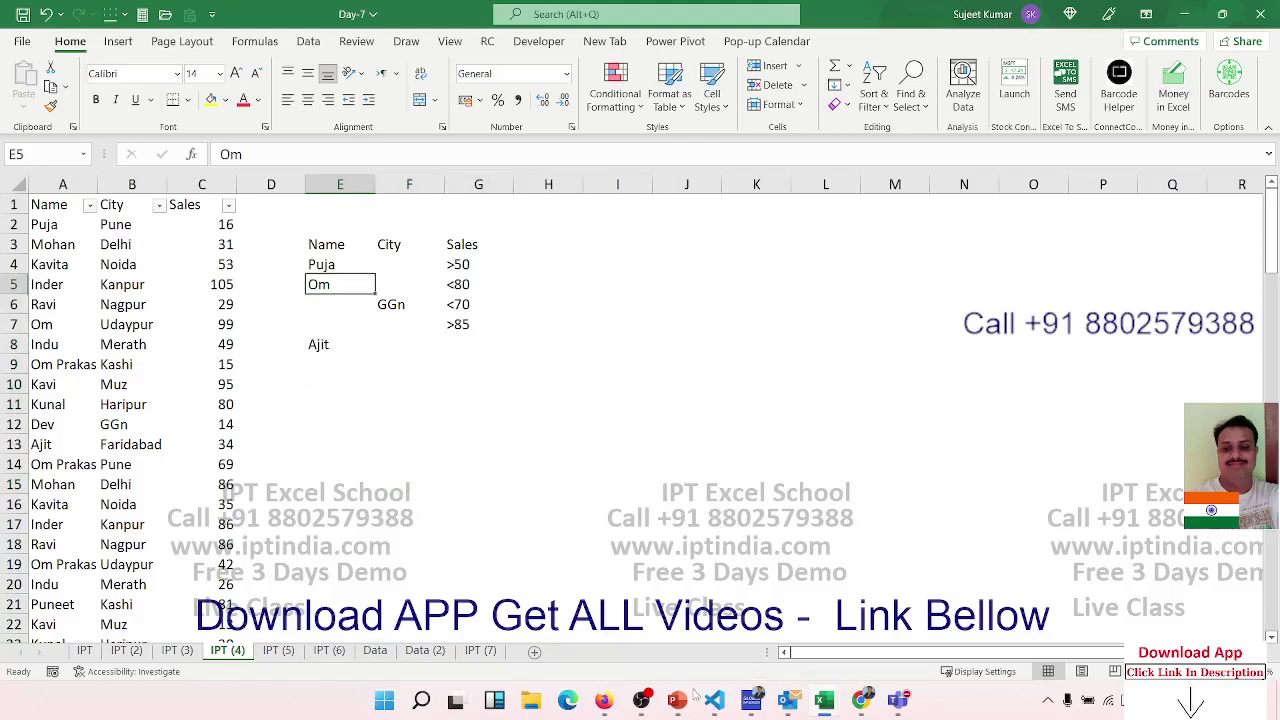
pyautogui.click(88, 651)
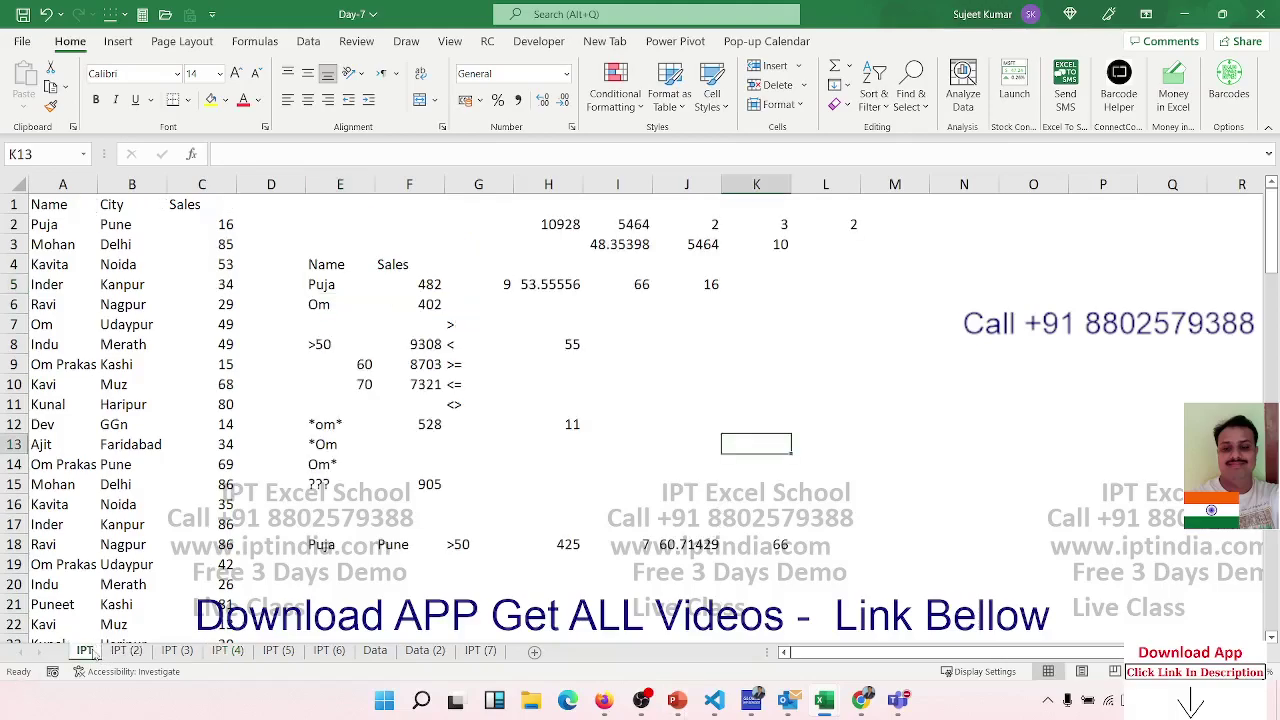
pyautogui.click(410, 304)
pyautogui.click(410, 364)
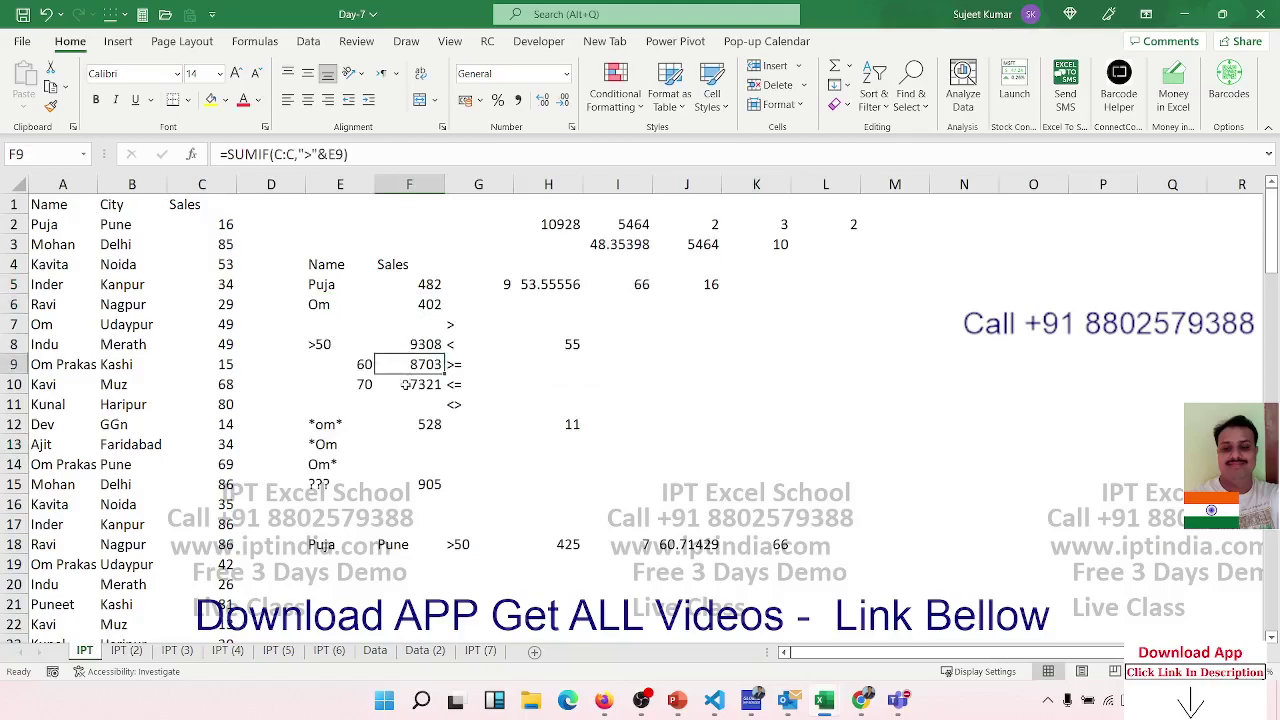
pyautogui.click(234, 653)
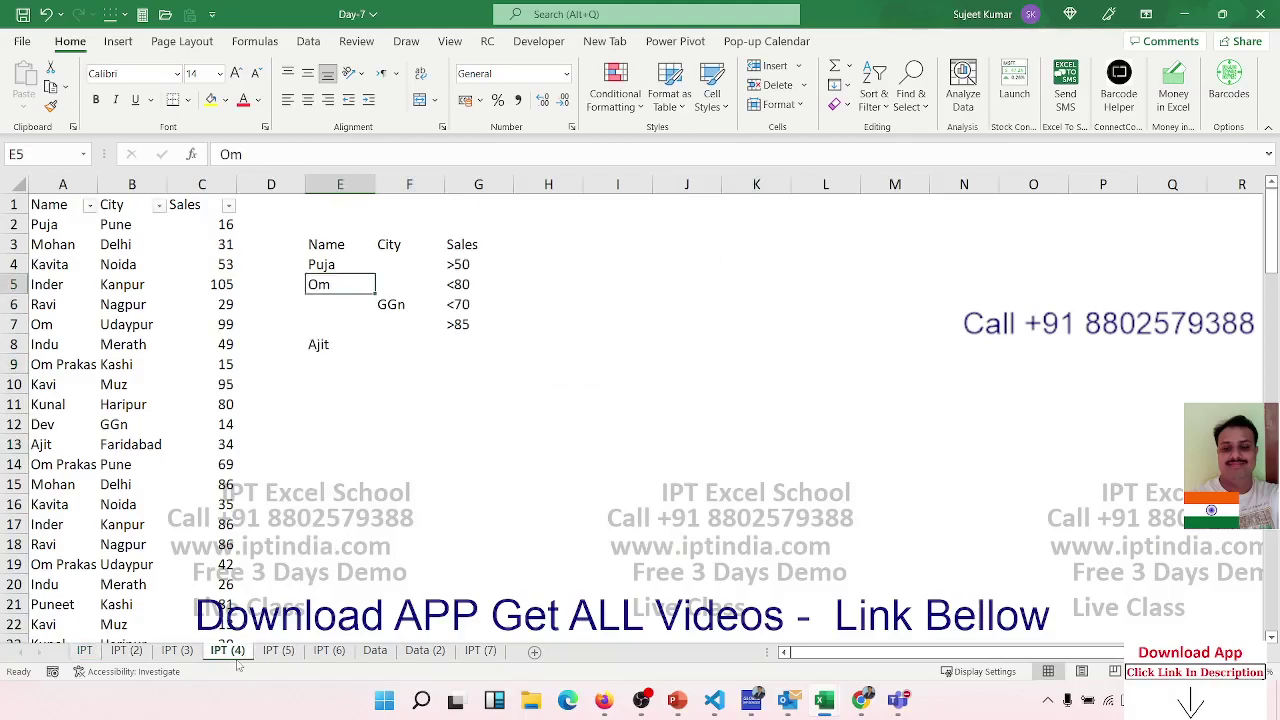
pyautogui.click(332, 350)
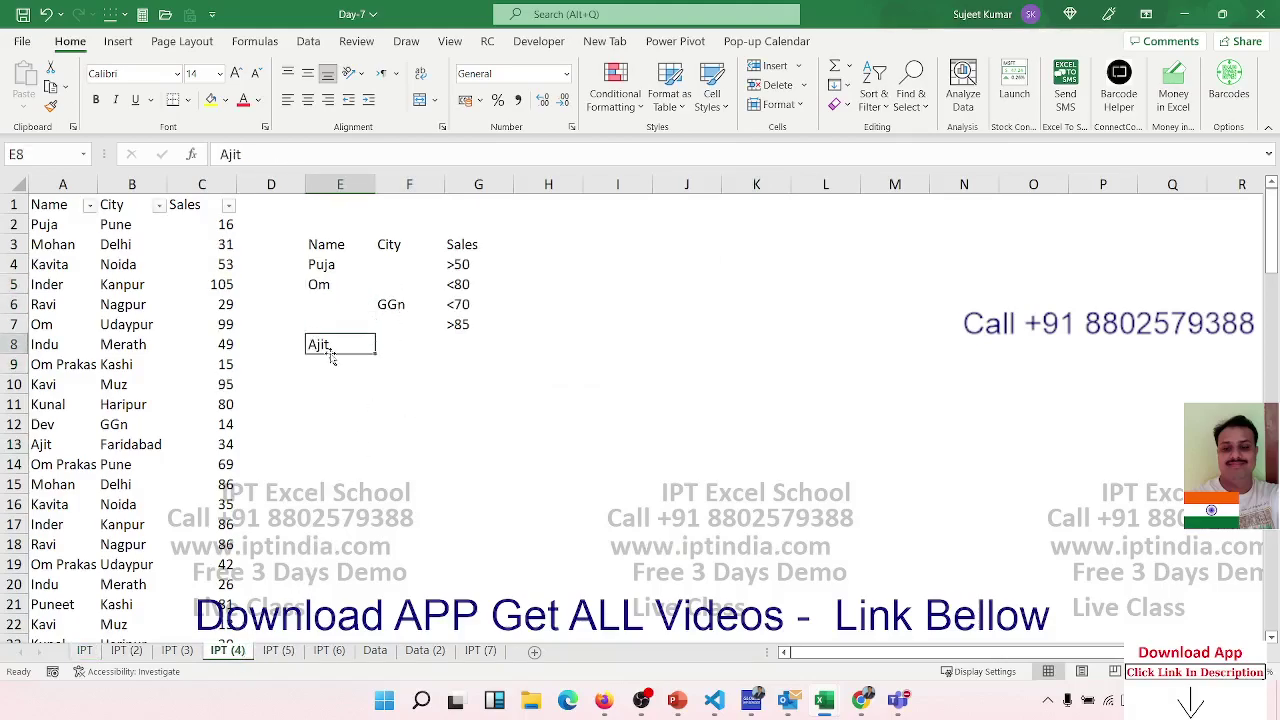
# Clear the Ajit entry from E8 and the >85 criterion from G7.
pyautogui.press('Delete')
pyautogui.click(385, 328)
pyautogui.click(465, 325)
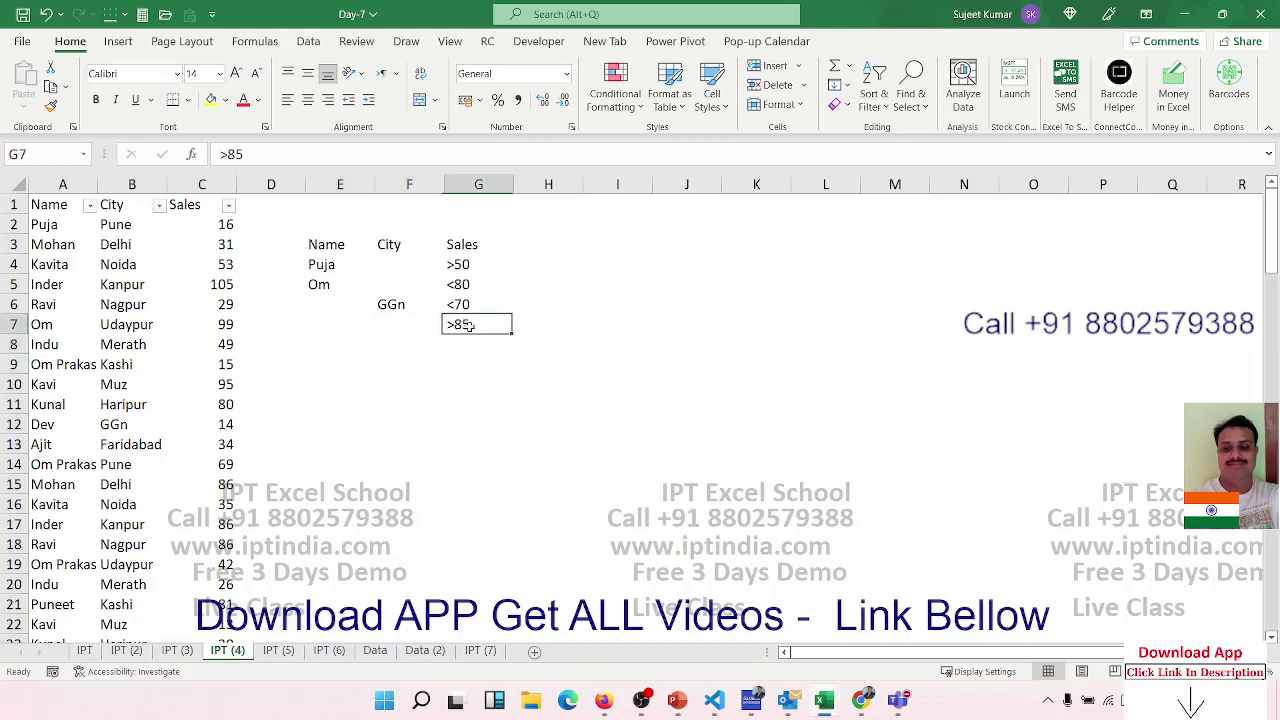
pyautogui.press('Delete')
# Review the remaining criteria: Puja >50, Om <80 and GGn <70.
pyautogui.click(339, 268)
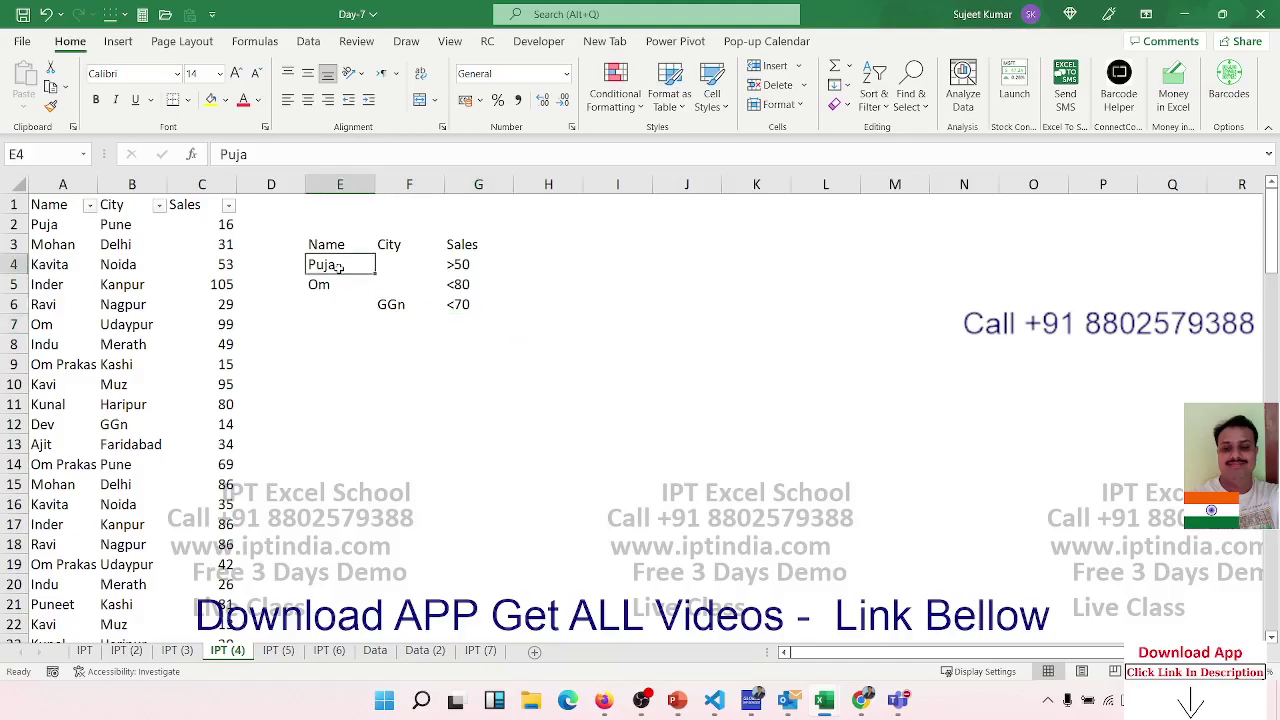
pyautogui.click(462, 263)
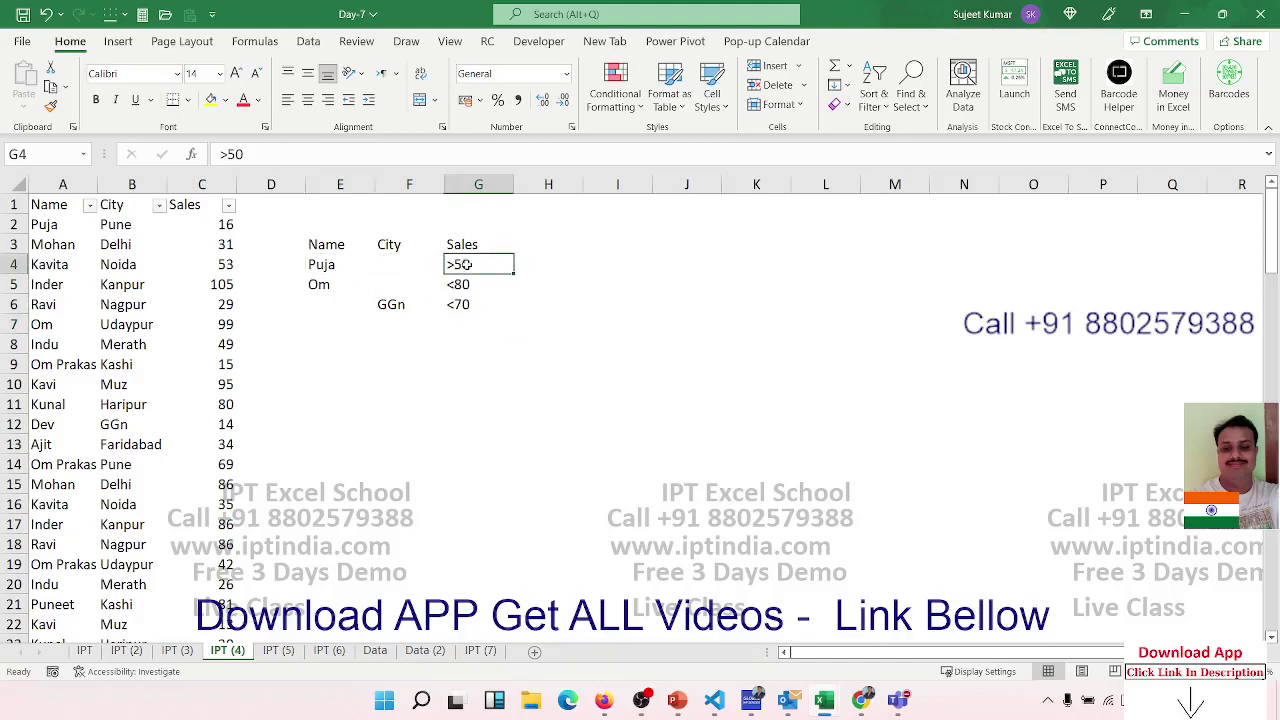
pyautogui.click(349, 285)
pyautogui.click(455, 285)
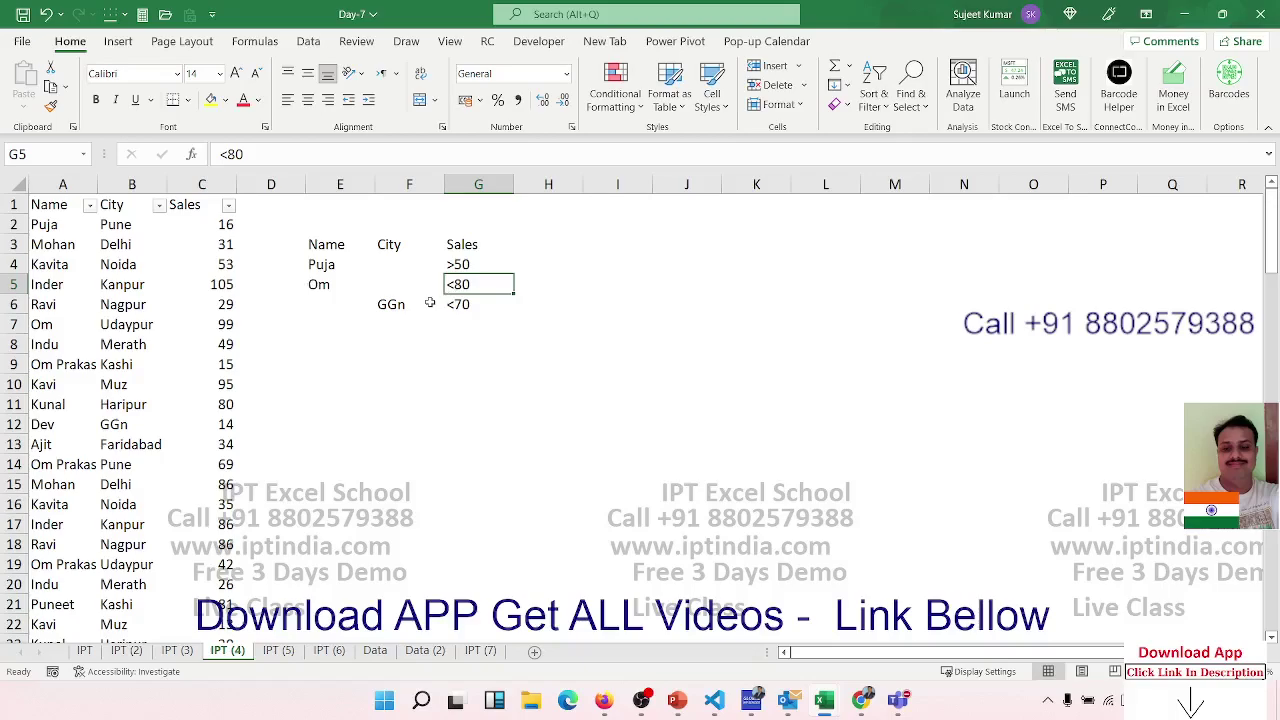
pyautogui.click(415, 304)
pyautogui.click(464, 304)
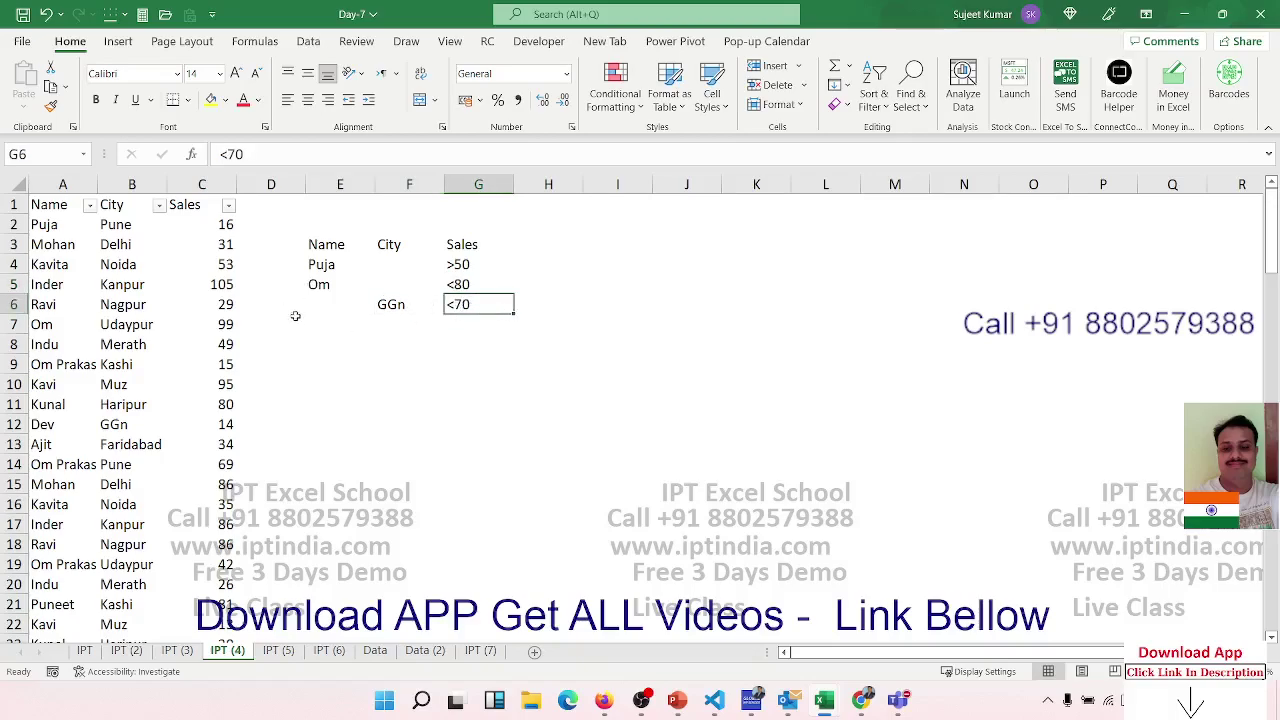
# Enter the label 'Total' in E8.
pyautogui.click(320, 340)
pyautogui.click(297, 340)
pyautogui.click(322, 347)
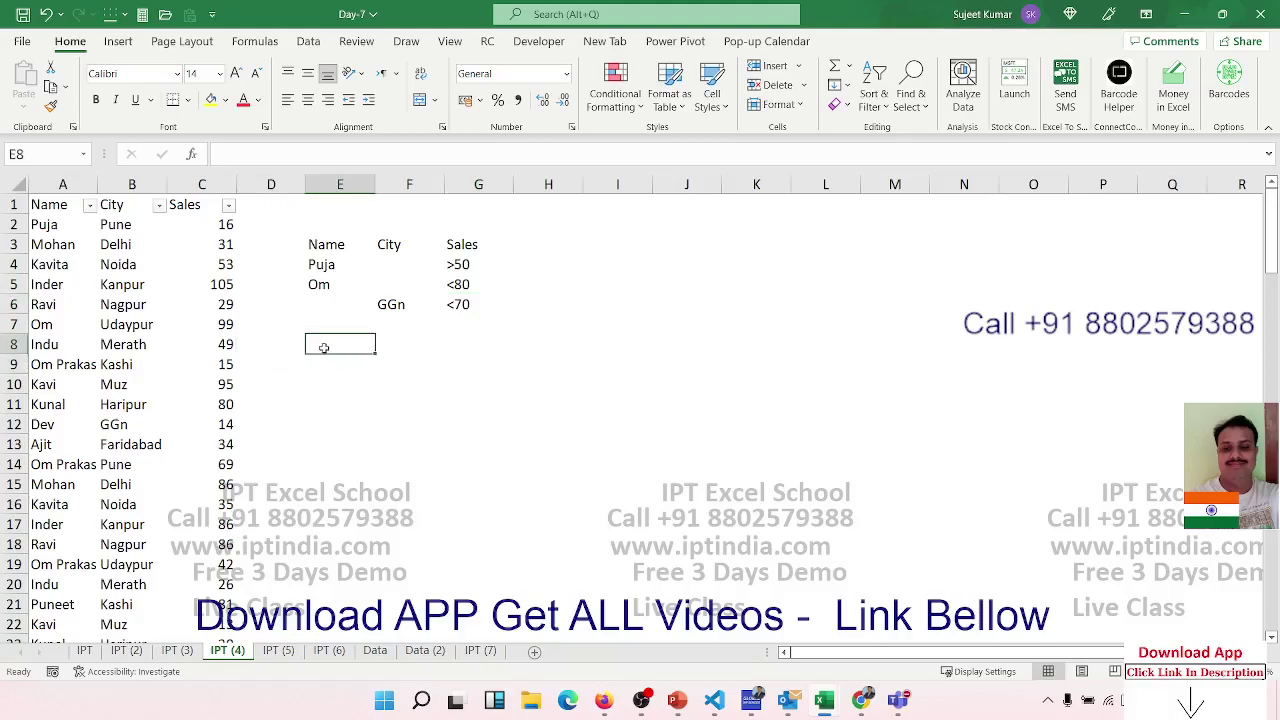
pyautogui.write('Total')
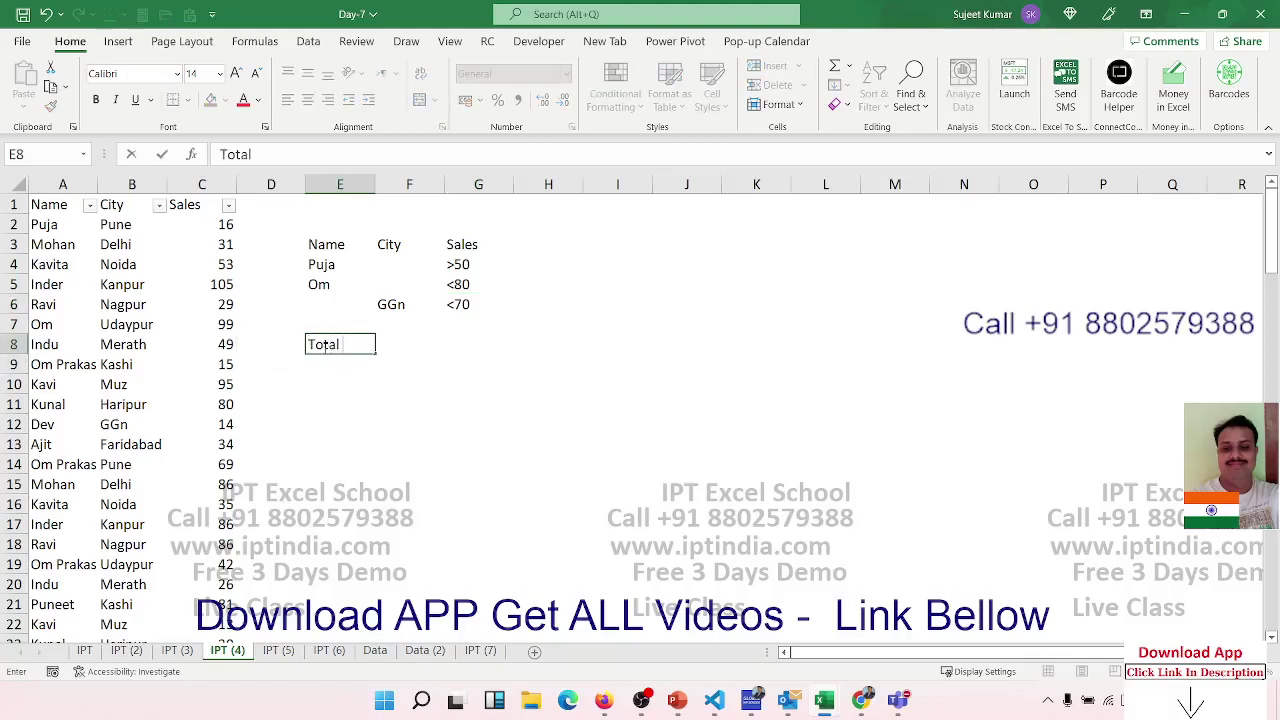
pyautogui.press('Return')
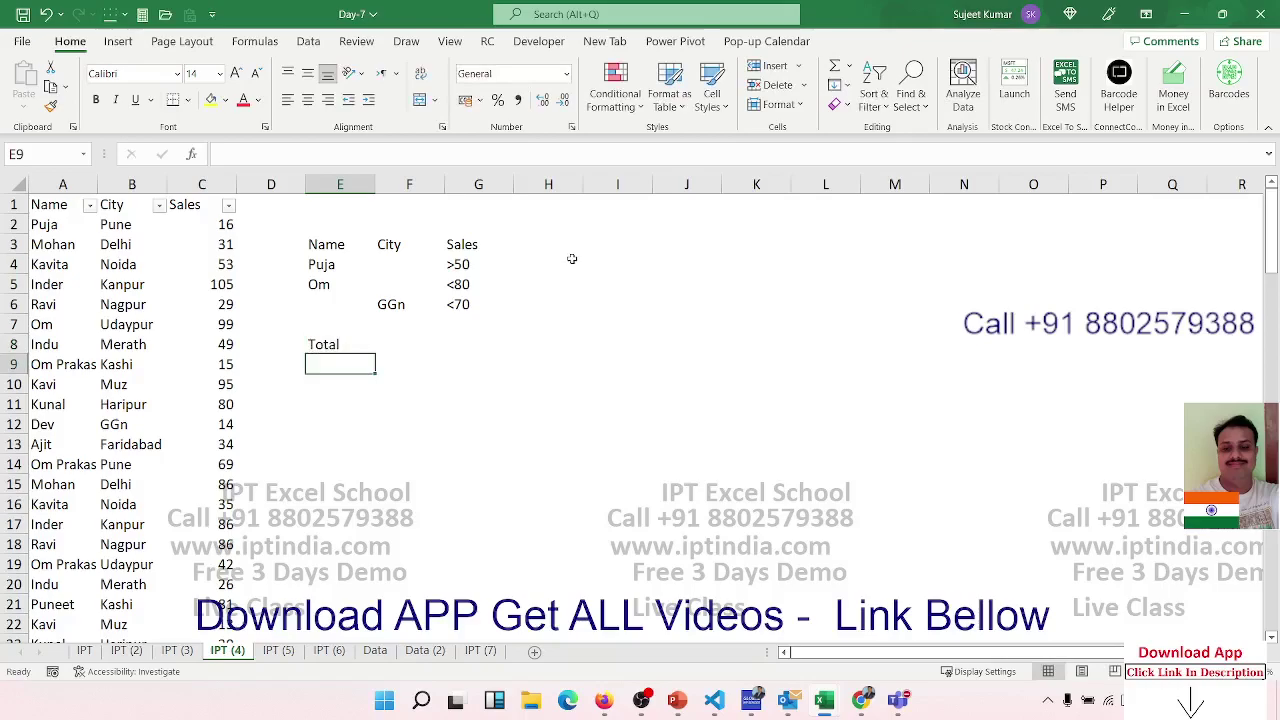
# Recheck the criteria table and the Total label, ending on F8.
pyautogui.click(498, 263)
pyautogui.click(522, 266)
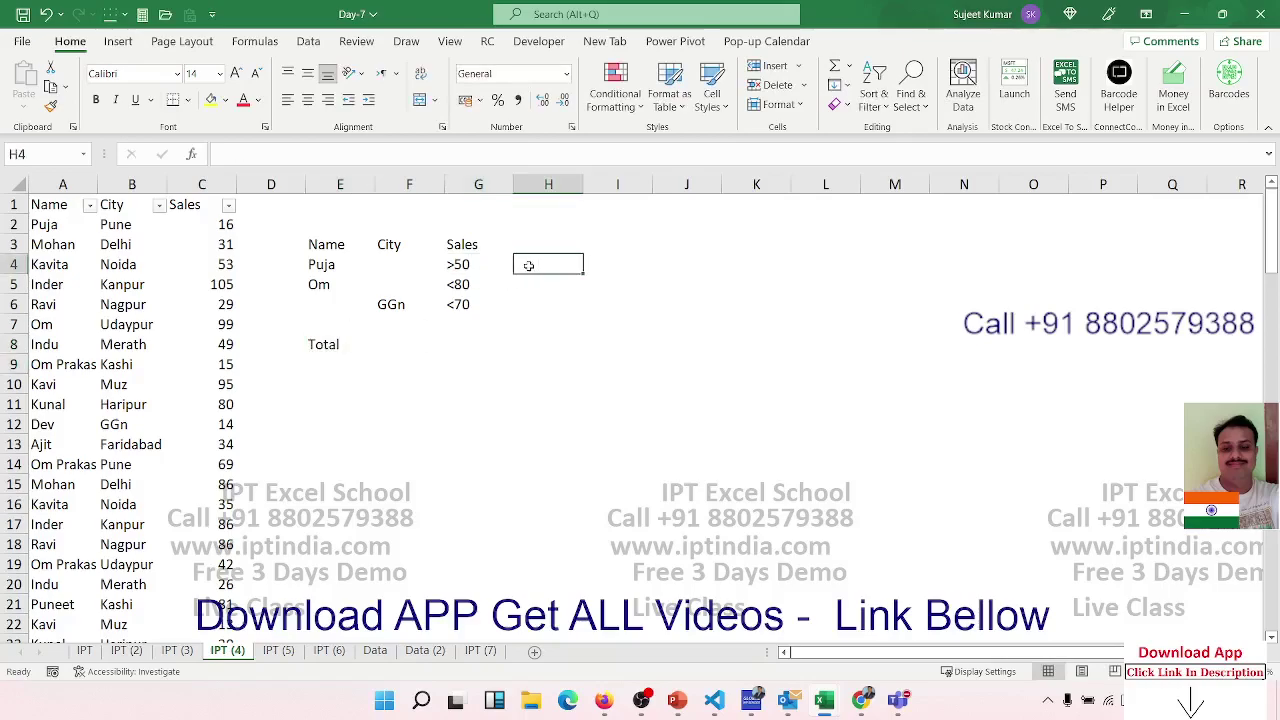
pyautogui.click(397, 303)
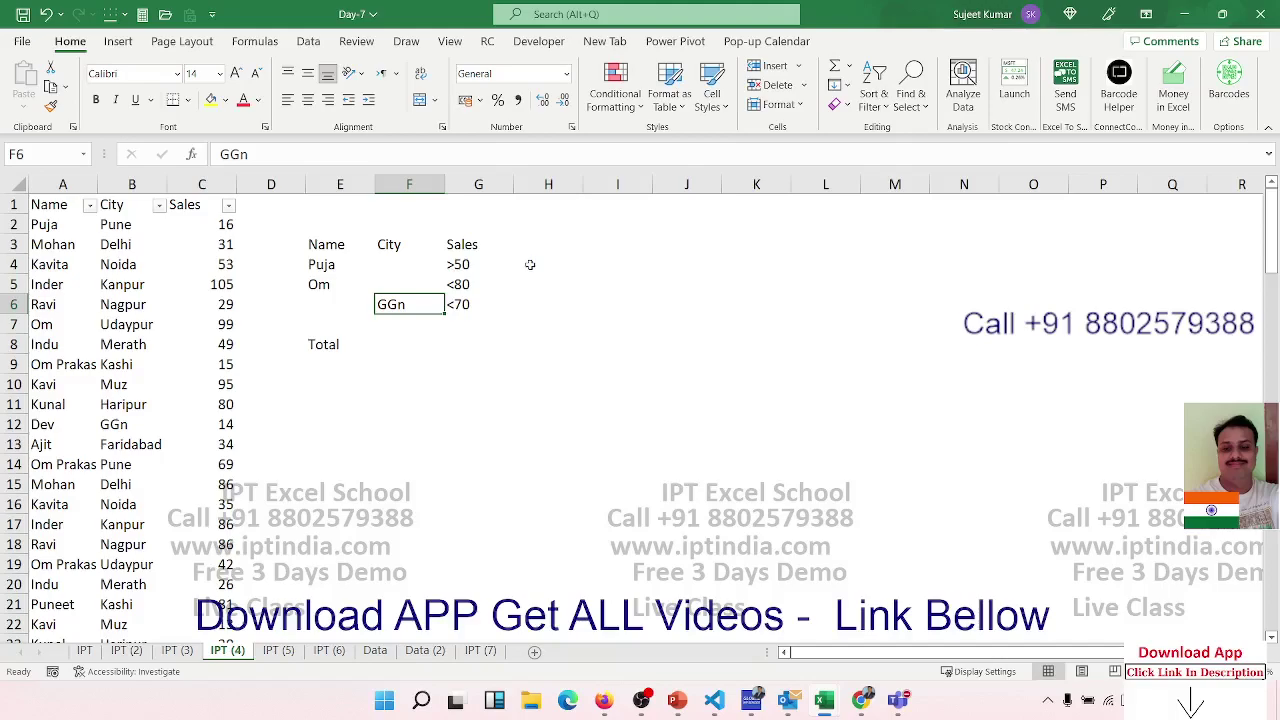
pyautogui.click(488, 327)
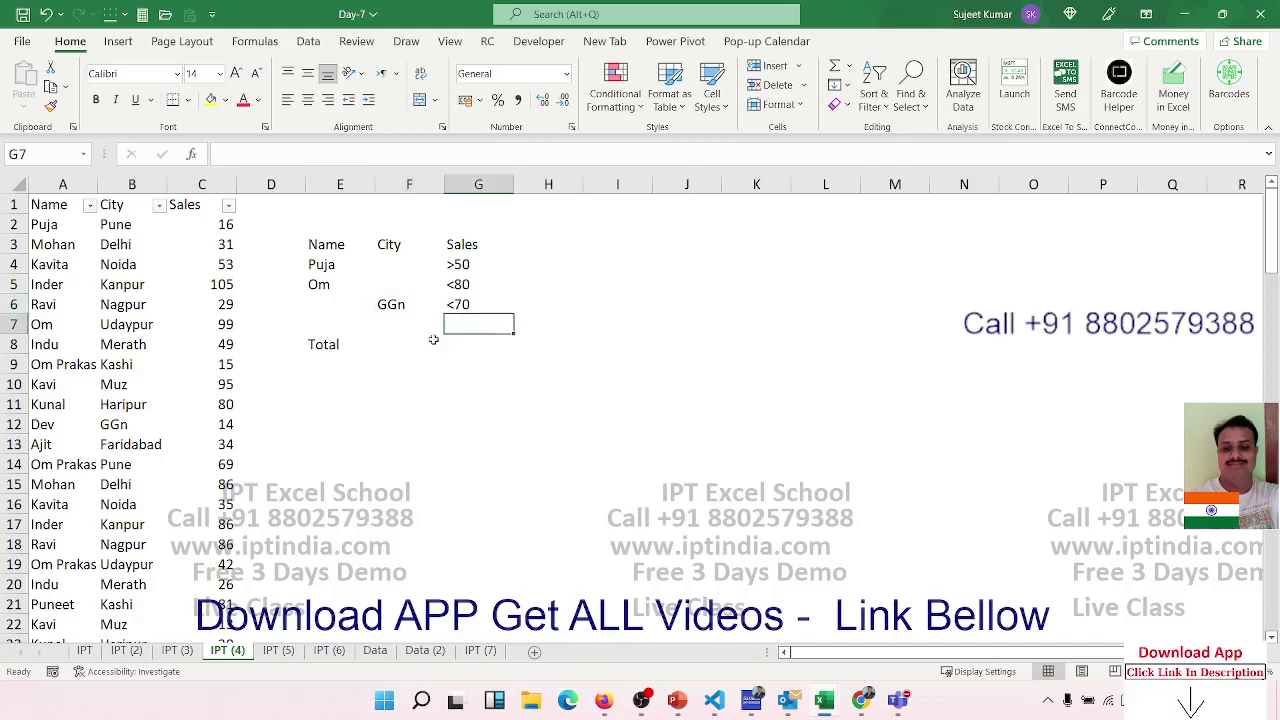
pyautogui.click(345, 344)
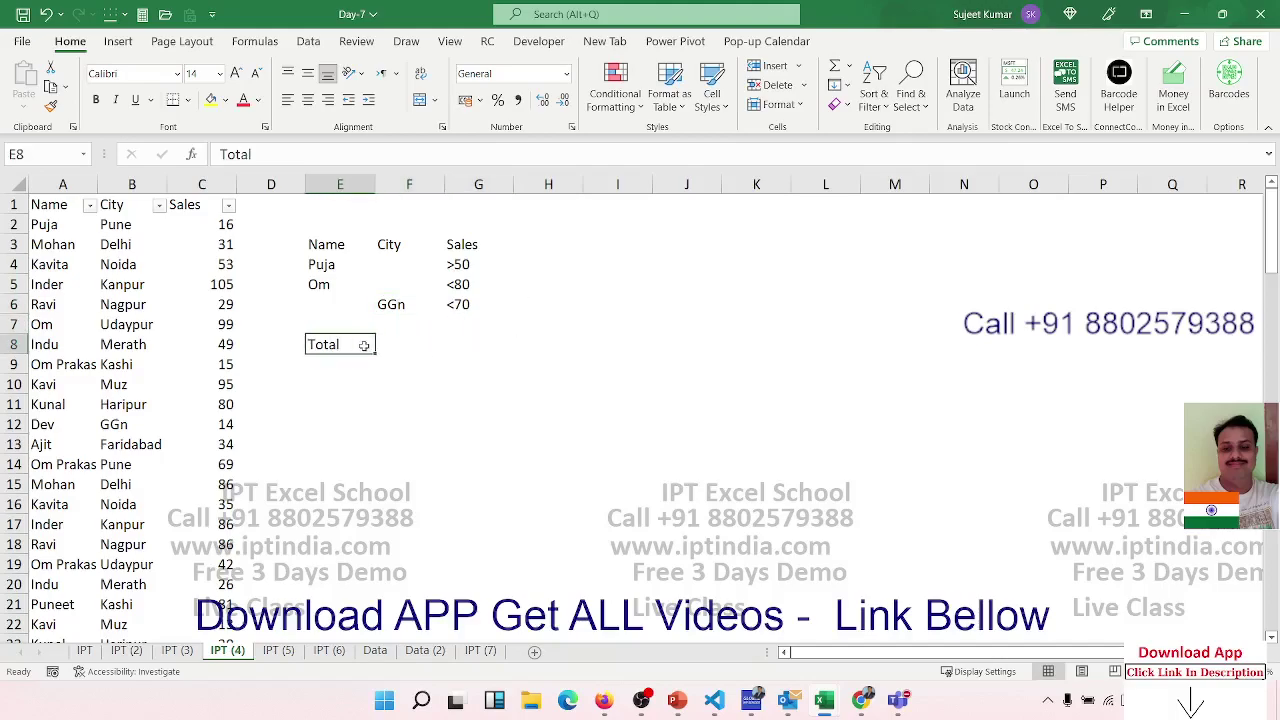
pyautogui.click(383, 342)
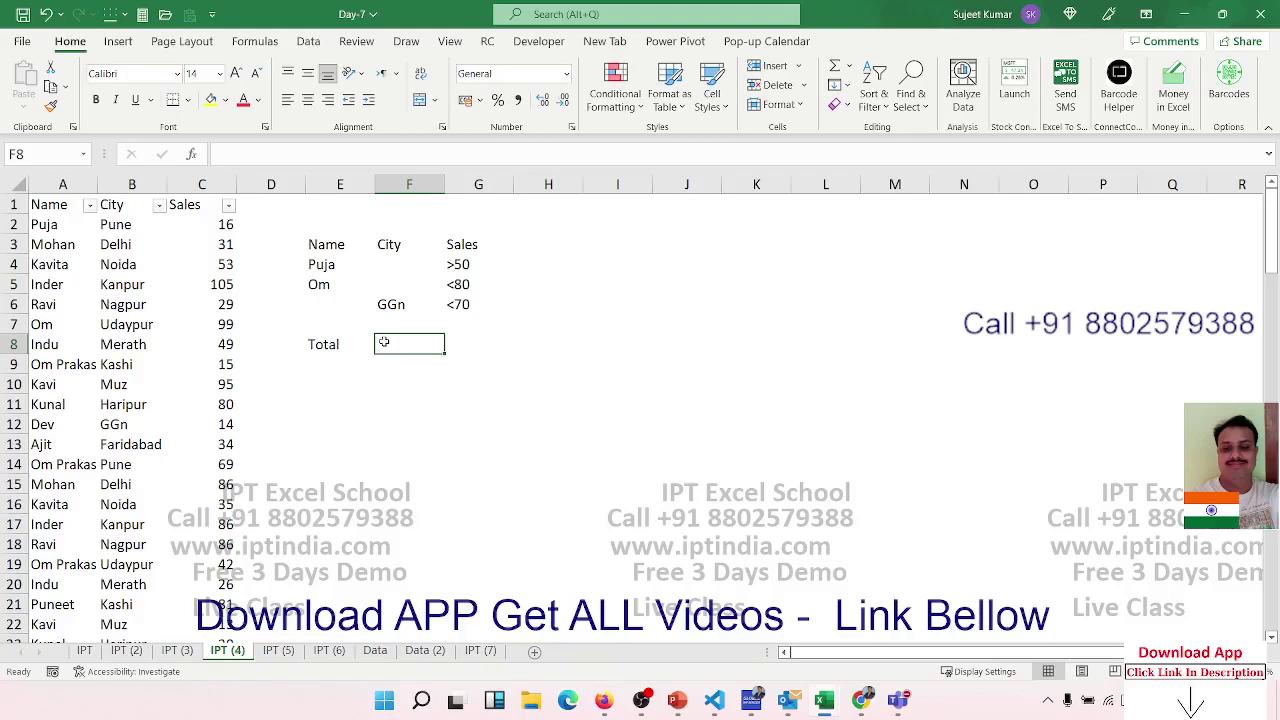
# Start a DSUM in F8 with the database range A1:C114.
pyautogui.write('=d')
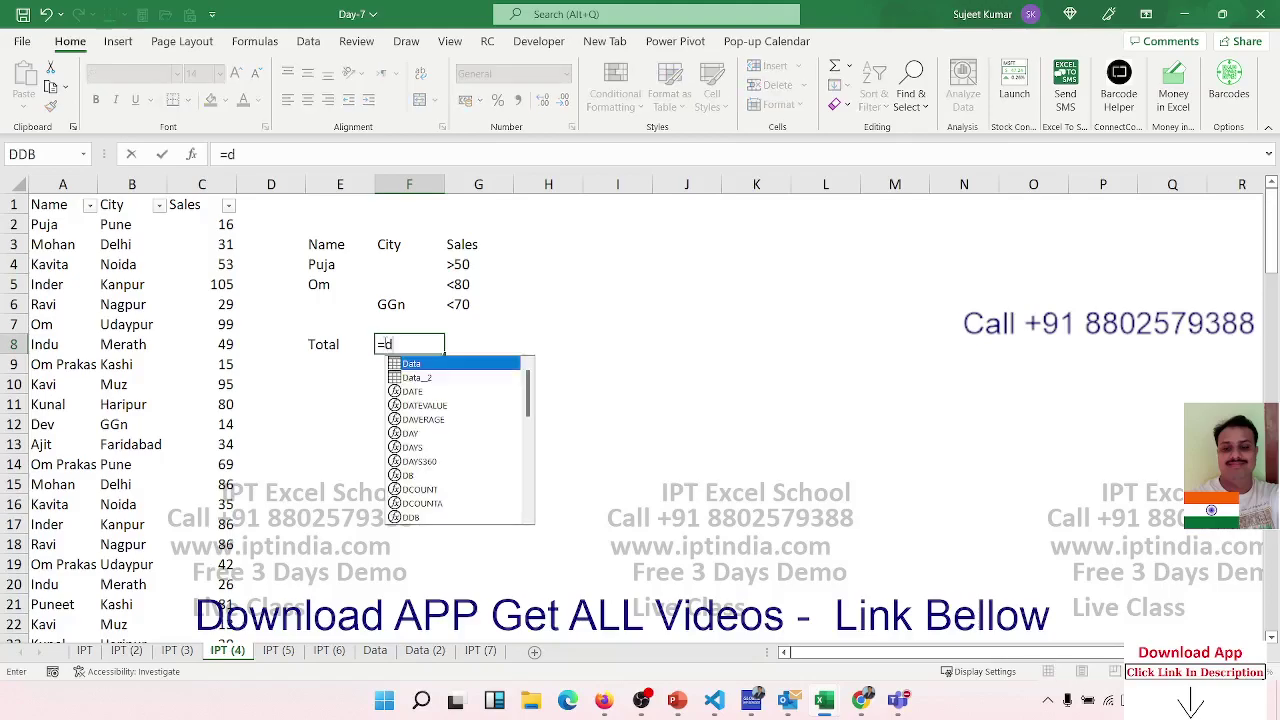
pyautogui.write('sum')
pyautogui.press('Tab')
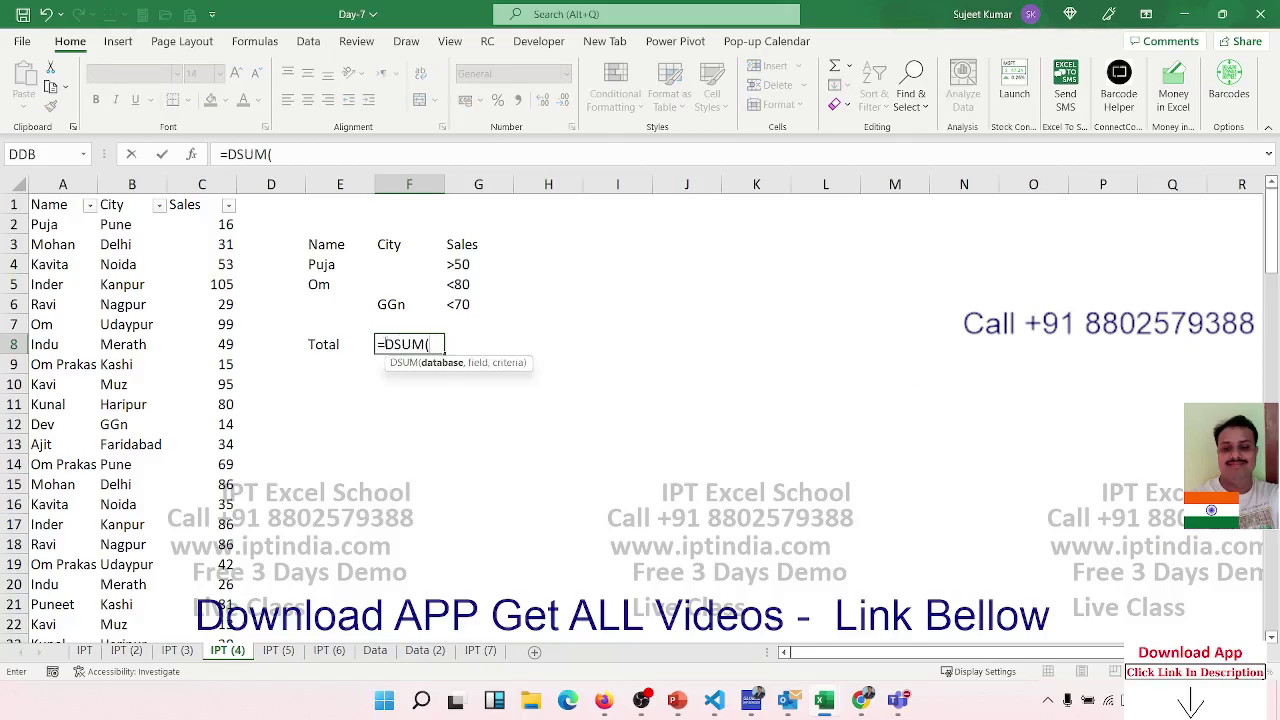
pyautogui.press('Left')
pyautogui.press('Left')
pyautogui.press('Left')
pyautogui.press('Left')
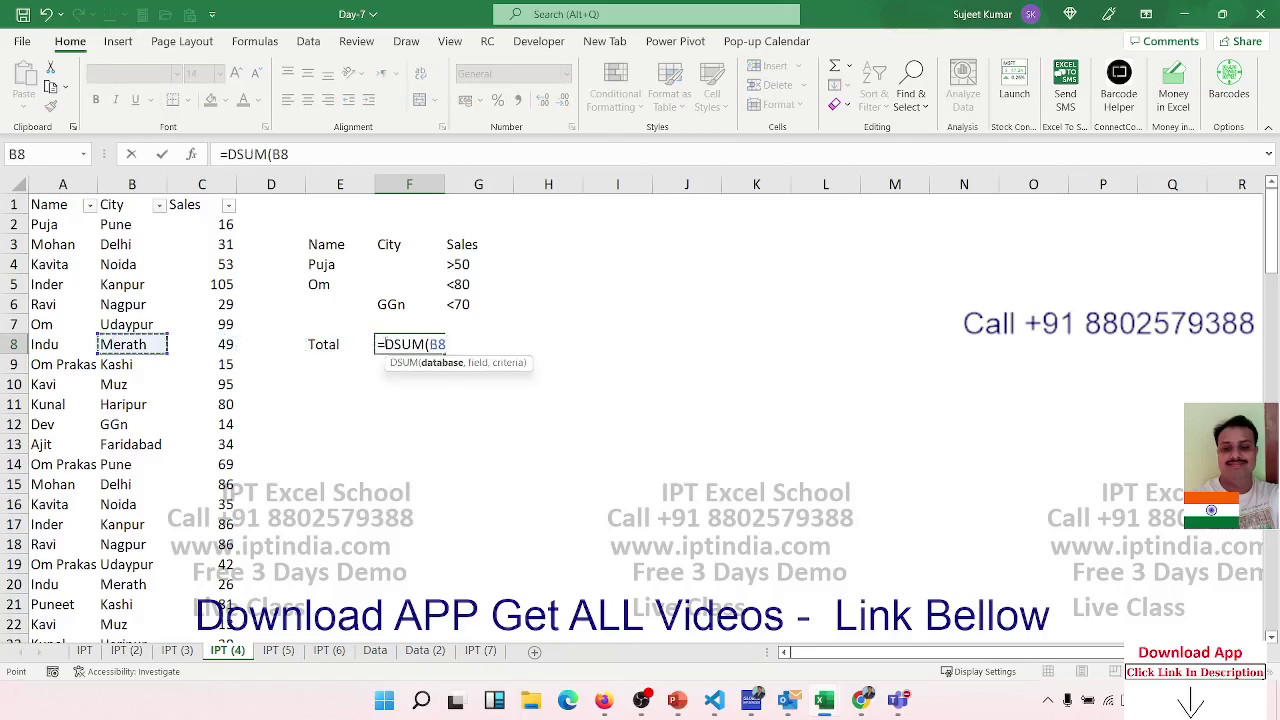
pyautogui.press('Left')
pyautogui.press('Up')
pyautogui.press('Up')
pyautogui.press('Up')
pyautogui.hotkey('ctrl', 'shift', 'Right')
pyautogui.hotkey('ctrl', 'shift', 'Down')
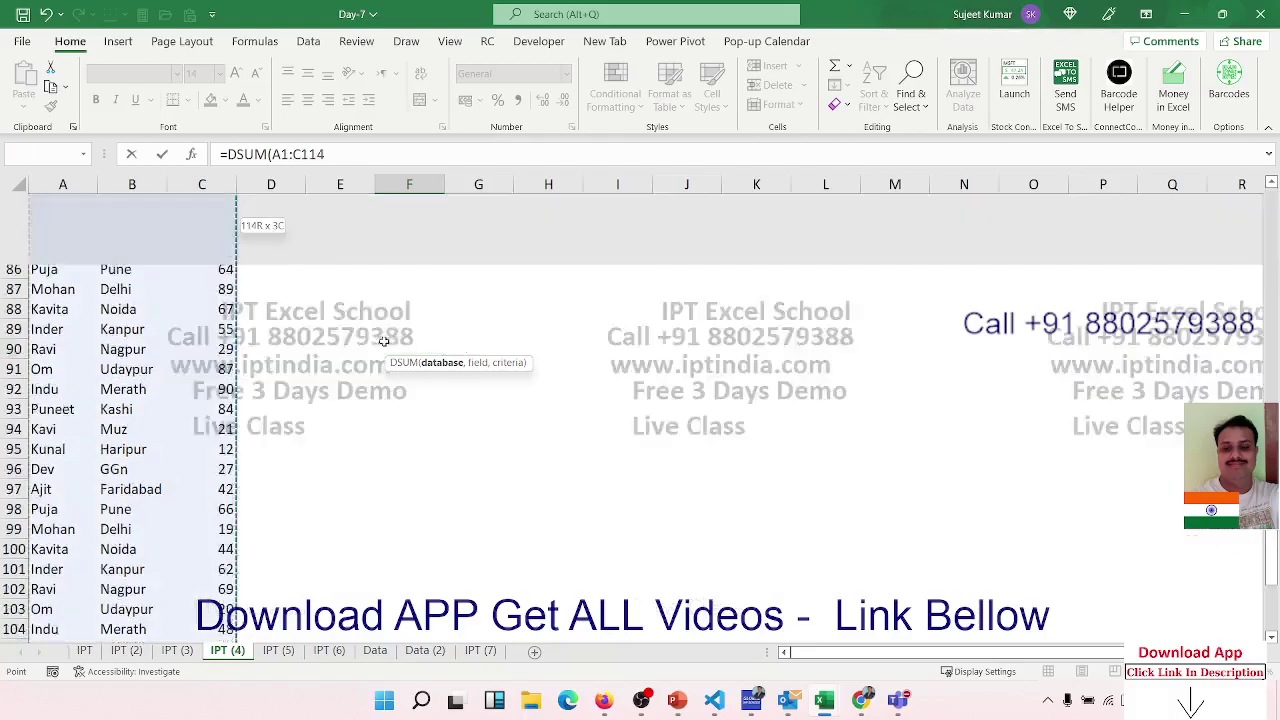
pyautogui.write(',')
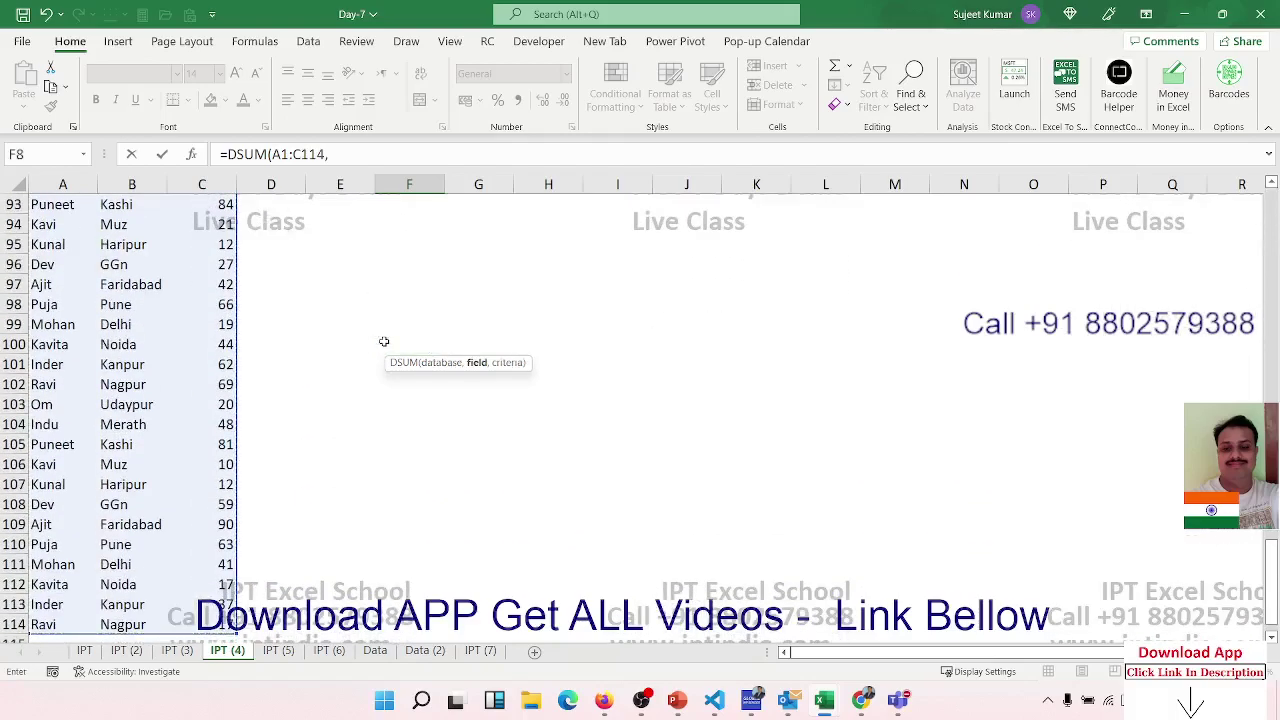
# Complete the DSUM with field C1 and criteria E3:G6, returning 1059.
pyautogui.press('Up')
pyautogui.press('Up')
pyautogui.press('Up')
pyautogui.press('Up')
pyautogui.press('Left')
pyautogui.press('Left')
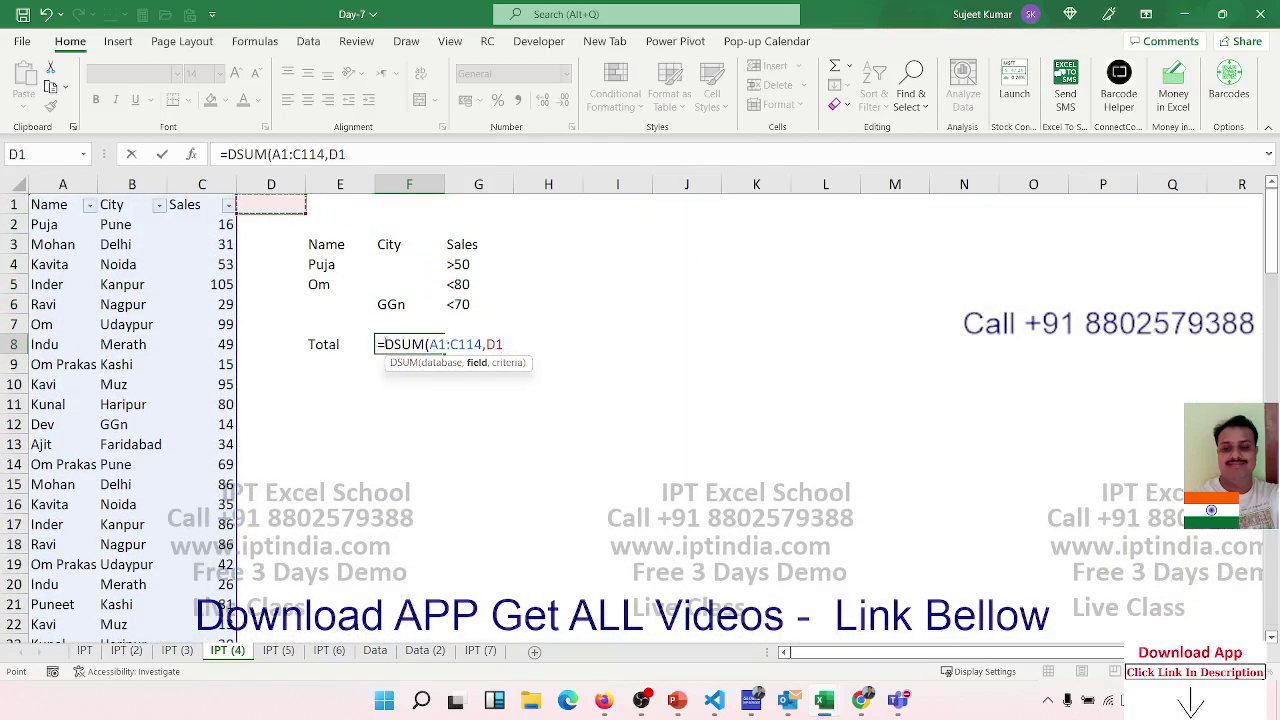
pyautogui.press('Left')
pyautogui.write(',')
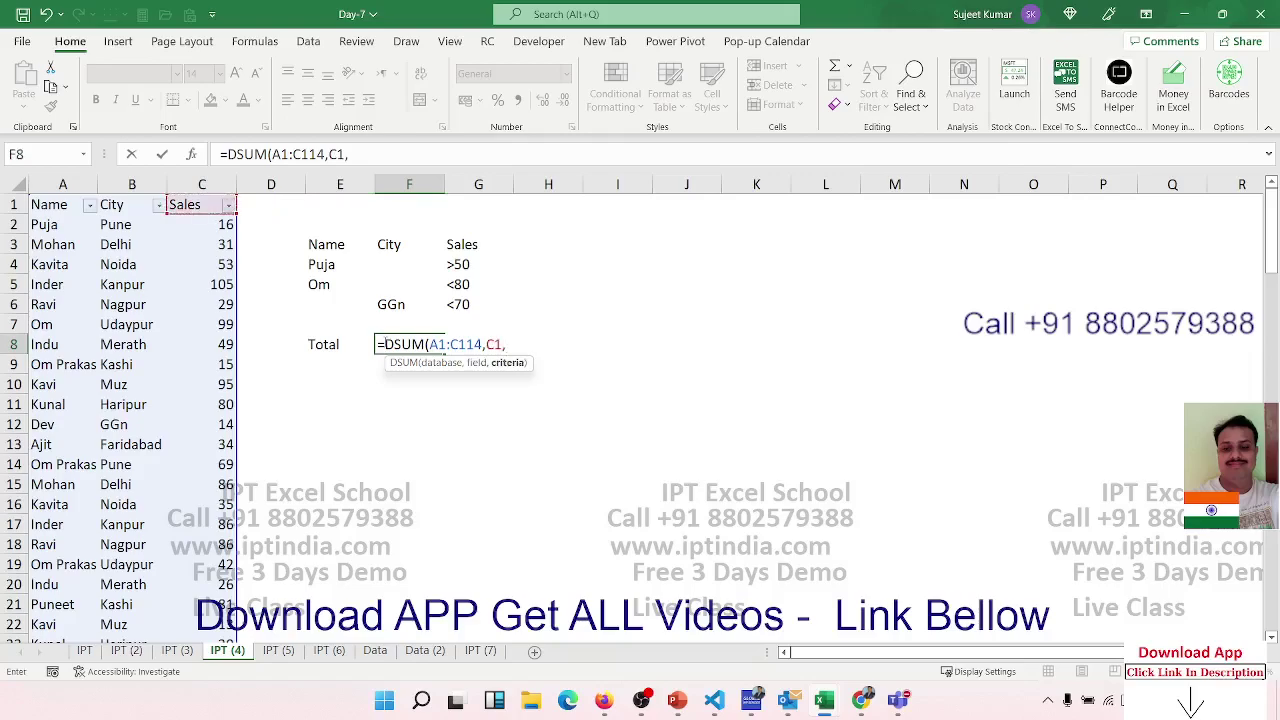
pyautogui.moveTo(340, 247); pyautogui.dragTo(452, 307)
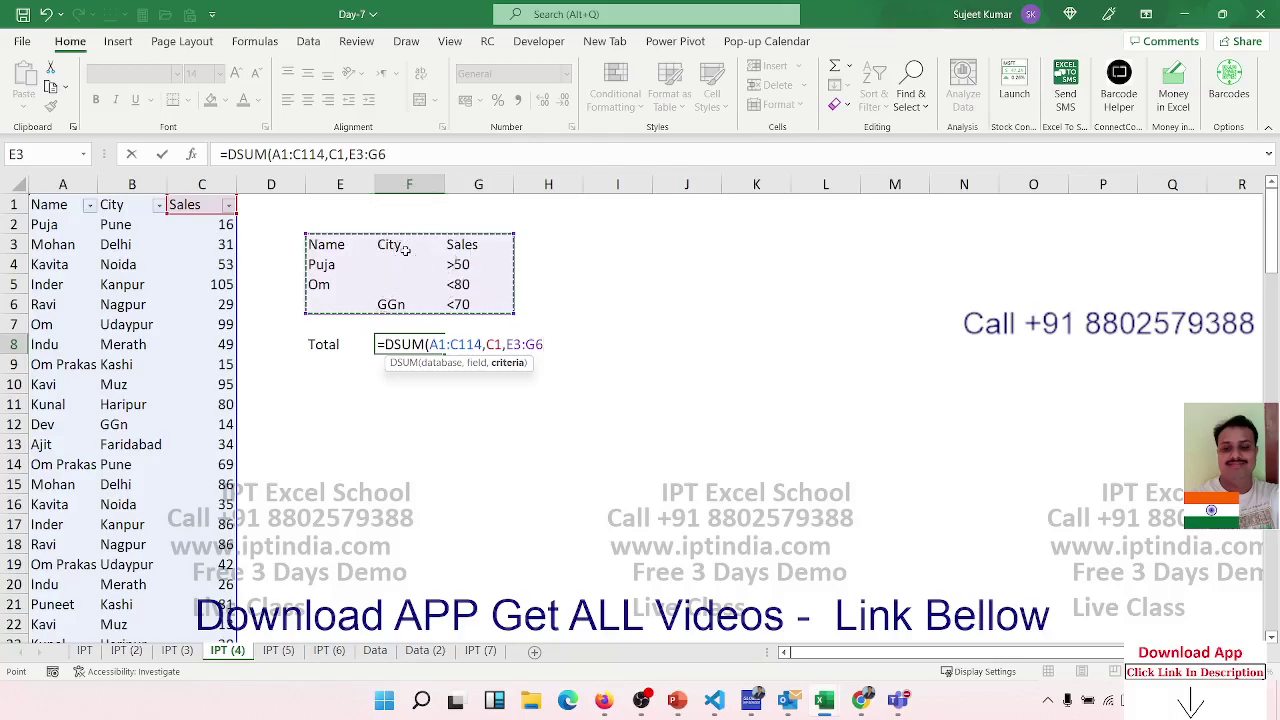
pyautogui.press('Return')
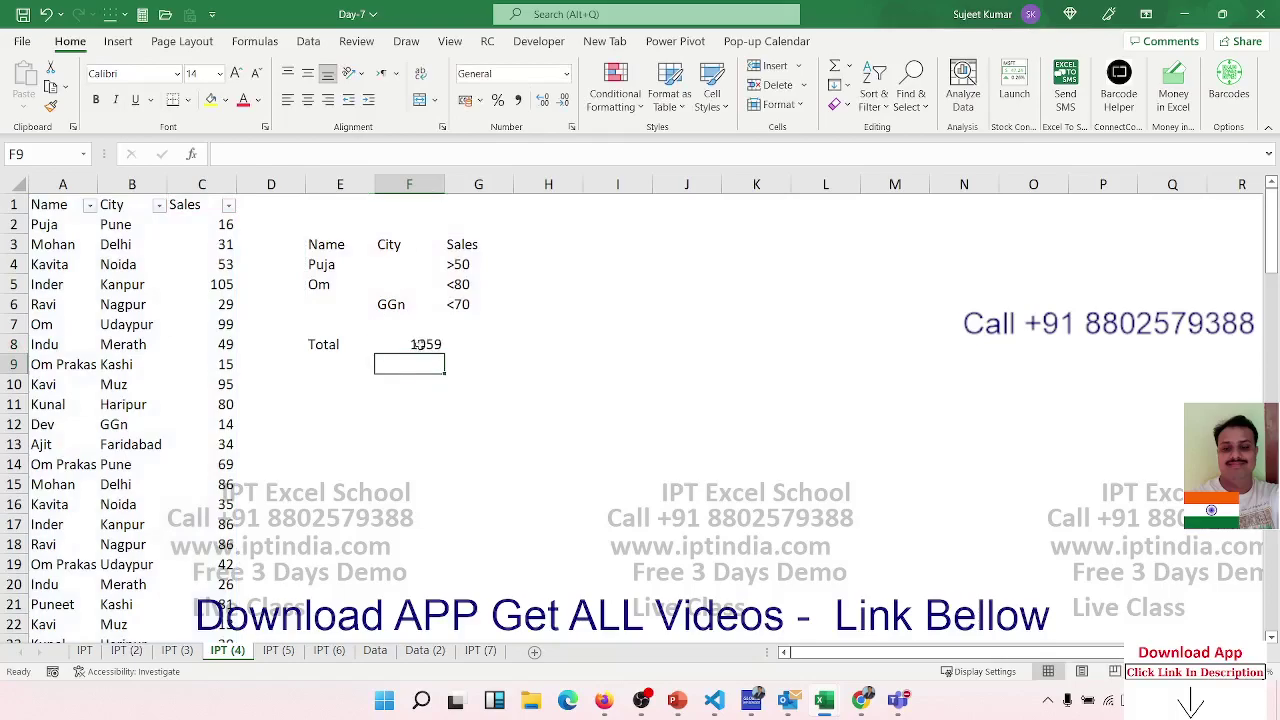
pyautogui.click(419, 346)
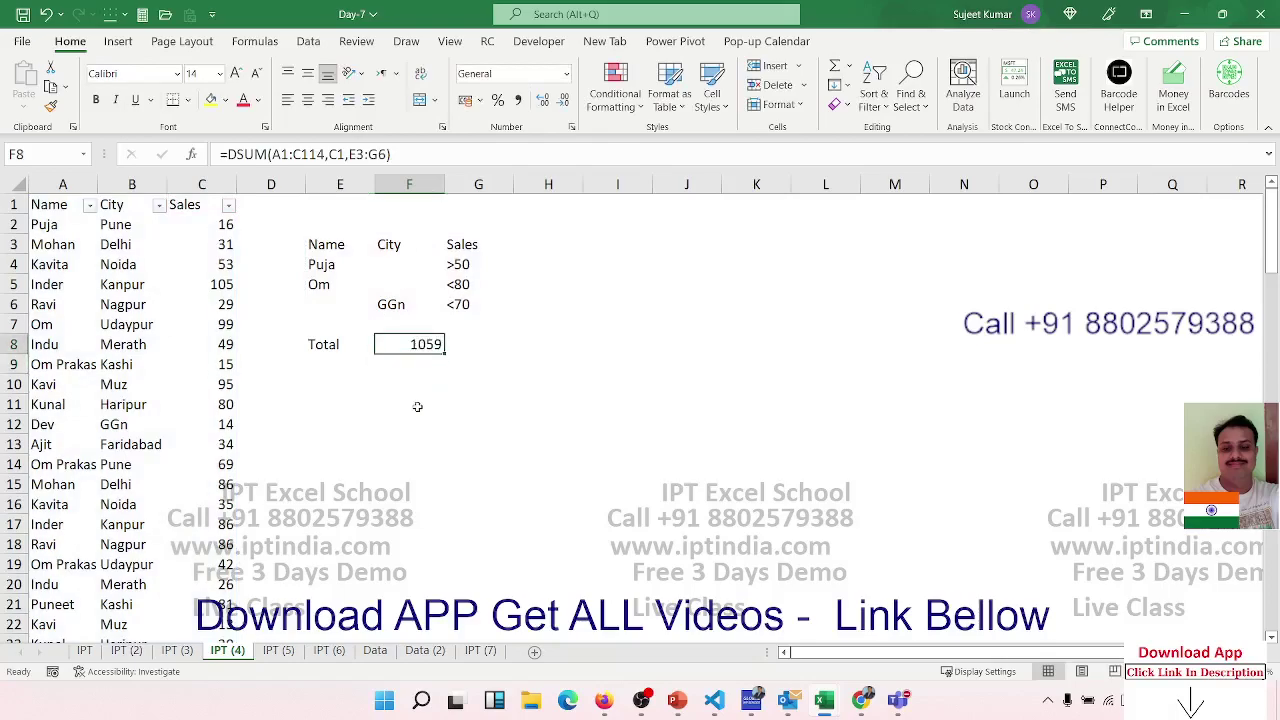
# Start a DCOUNT in G8 over the database range A1:C114.
pyautogui.click(463, 347)
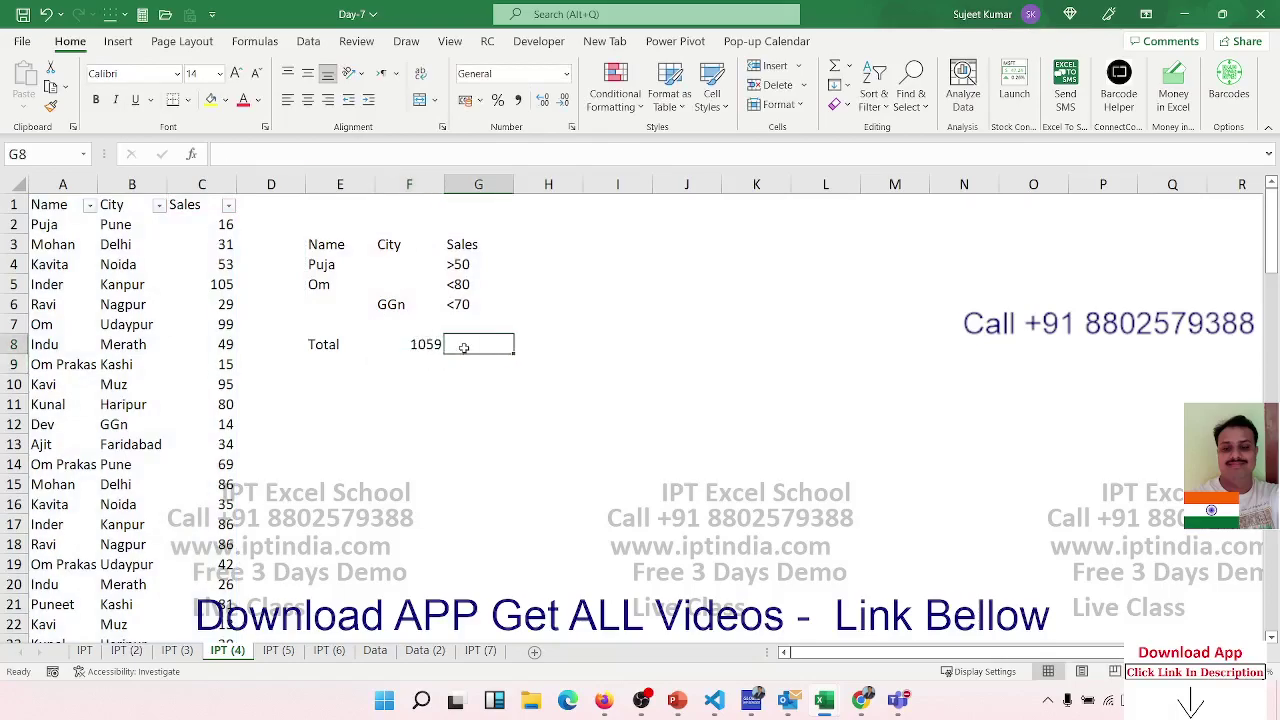
pyautogui.write('=')
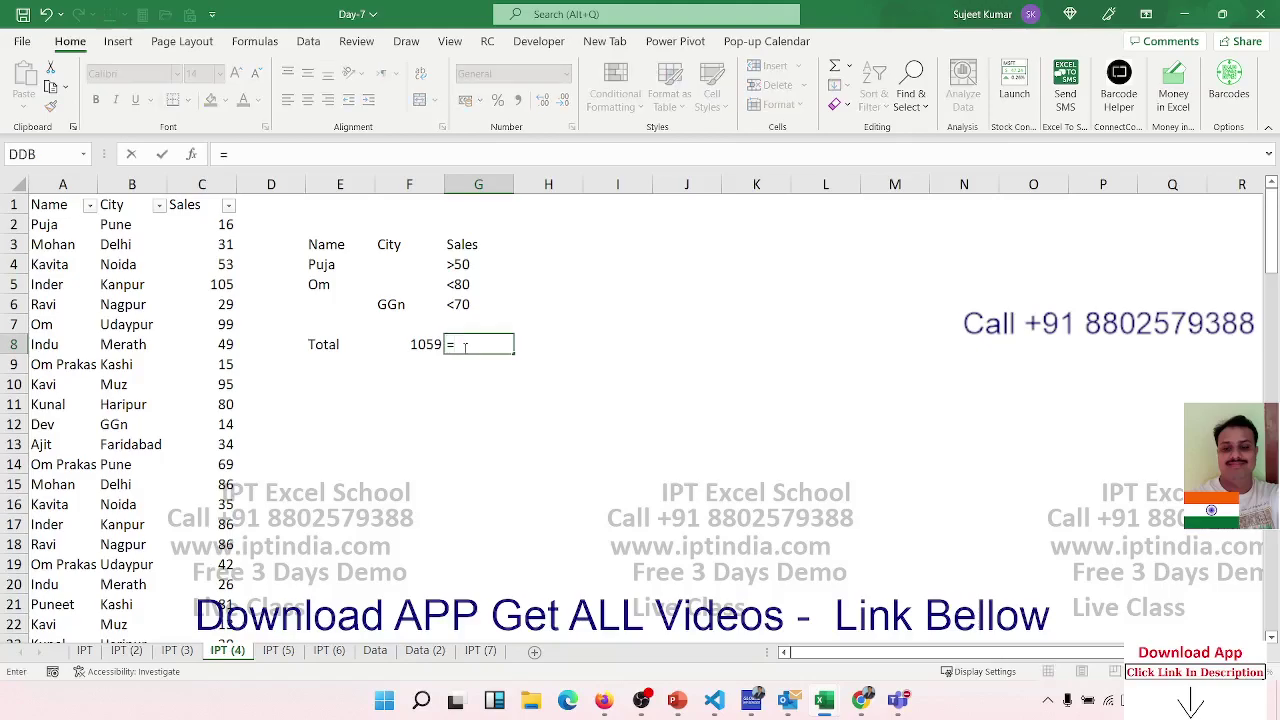
pyautogui.write('dco')
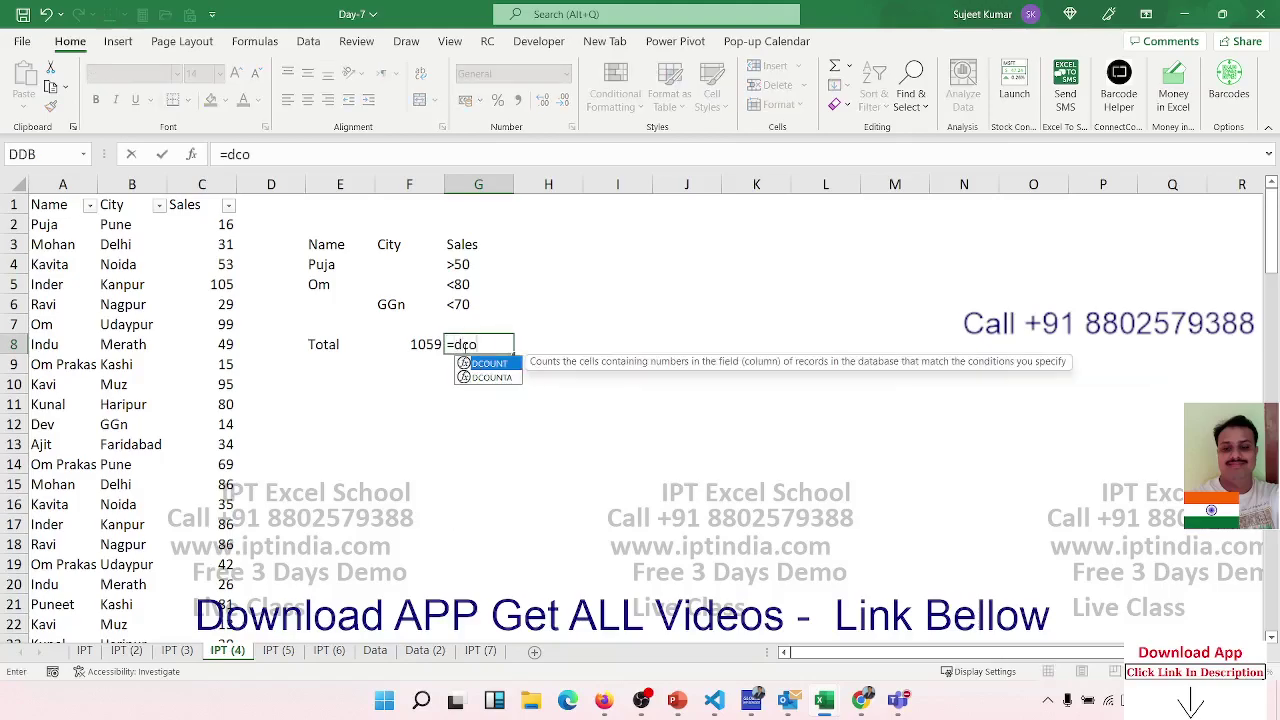
pyautogui.write('u')
pyautogui.press('Tab')
pyautogui.press('Left')
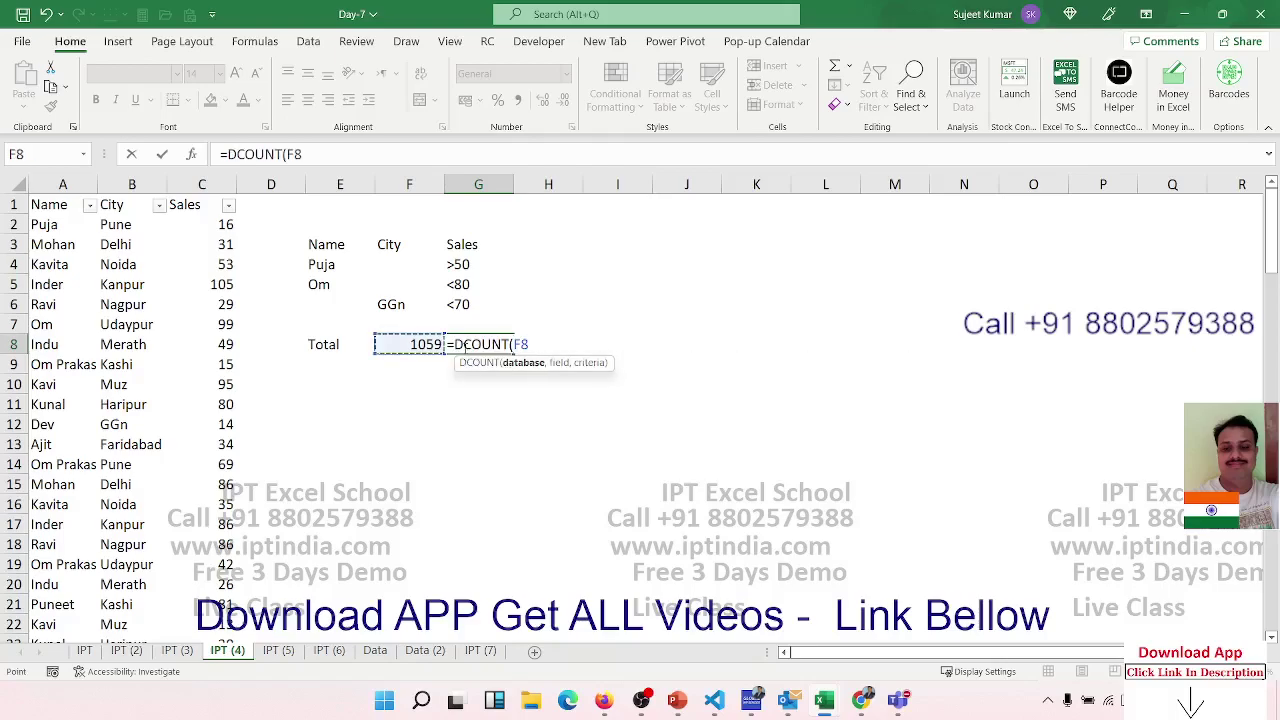
pyautogui.press('Left')
pyautogui.press('Left')
pyautogui.press('Left')
pyautogui.press('Left')
pyautogui.press('Left')
pyautogui.hotkey('ctrl', 'Up')
pyautogui.hotkey('ctrl', 'shift', 'Right')
pyautogui.hotkey('ctrl', 'shift', 'Down')
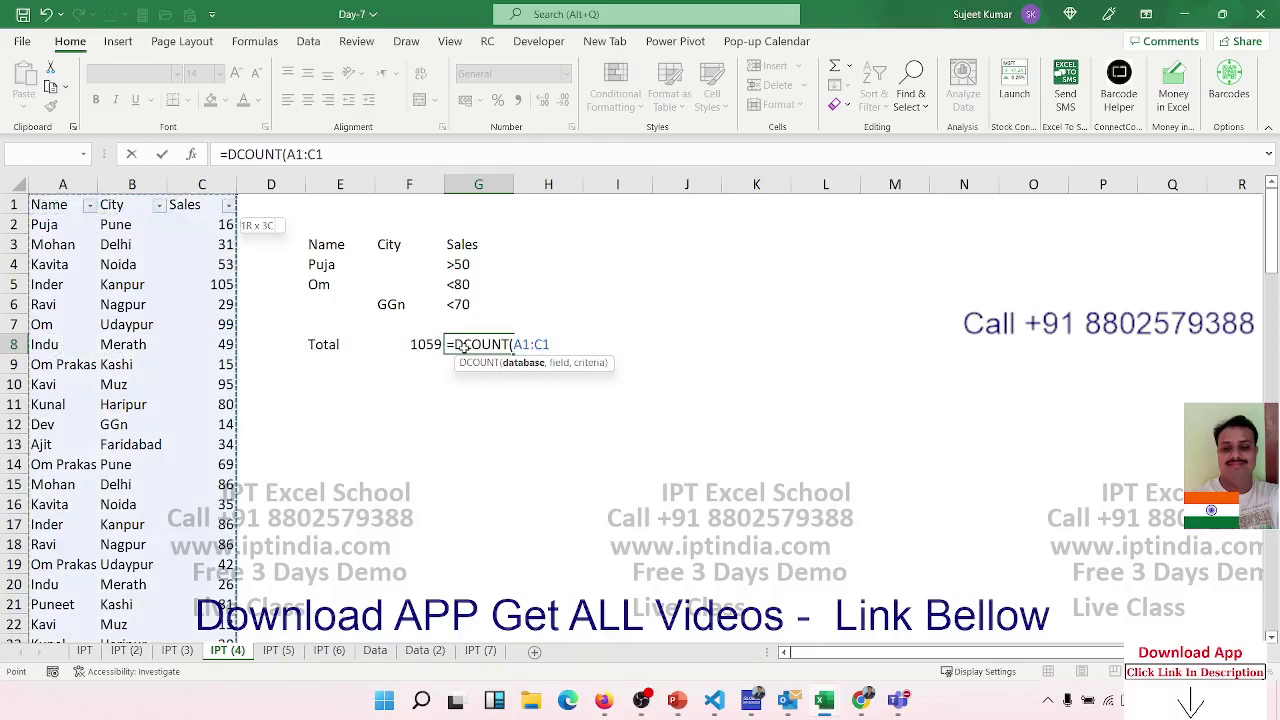
pyautogui.write('14,')
# Complete the DCOUNT with field C1 and criteria E3:G6, returning 22.
pyautogui.press('Up')
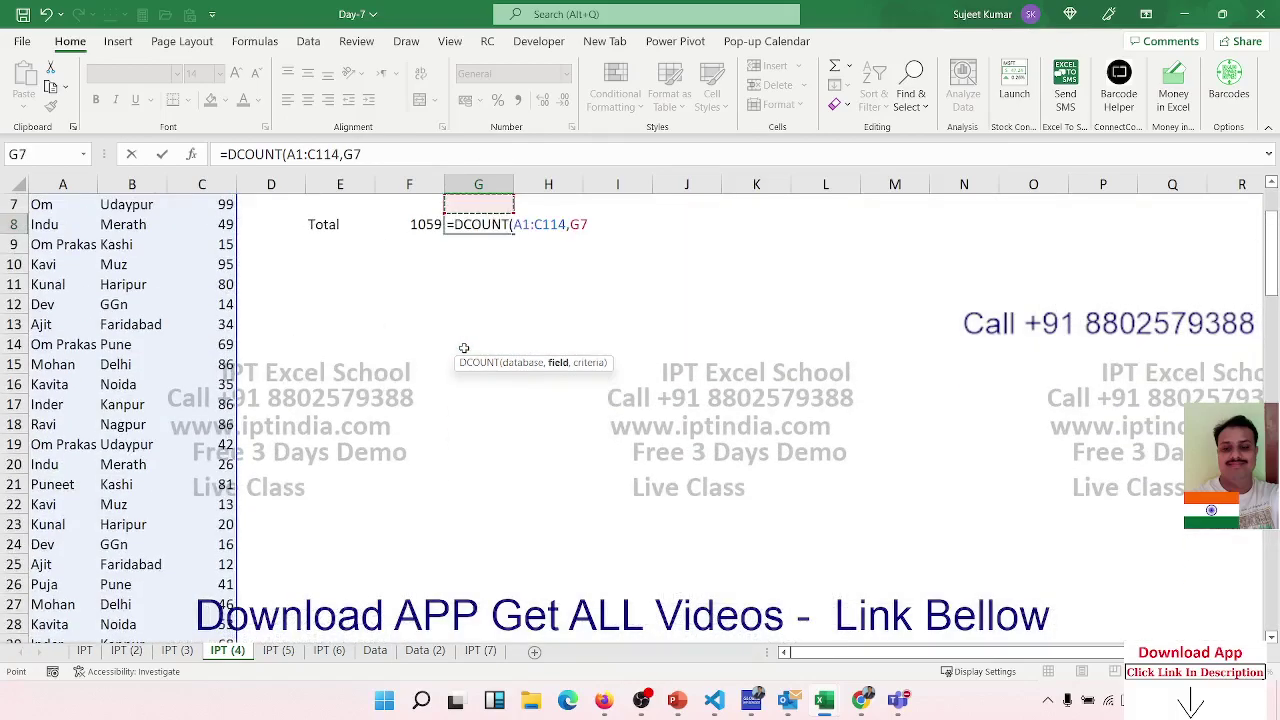
pyautogui.press('Up')
pyautogui.press('Up')
pyautogui.press('Up')
pyautogui.press('Up')
pyautogui.press('Left')
pyautogui.press('Left')
pyautogui.press('Left')
pyautogui.press('Left')
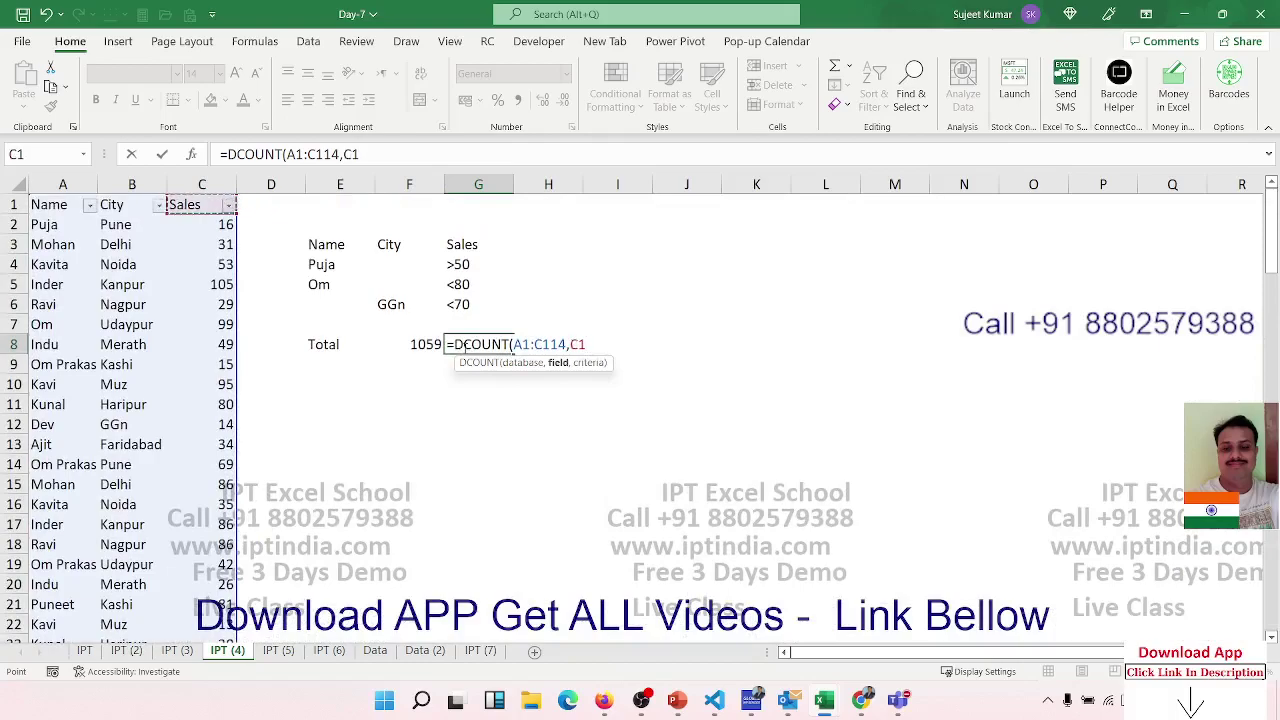
pyautogui.write(',')
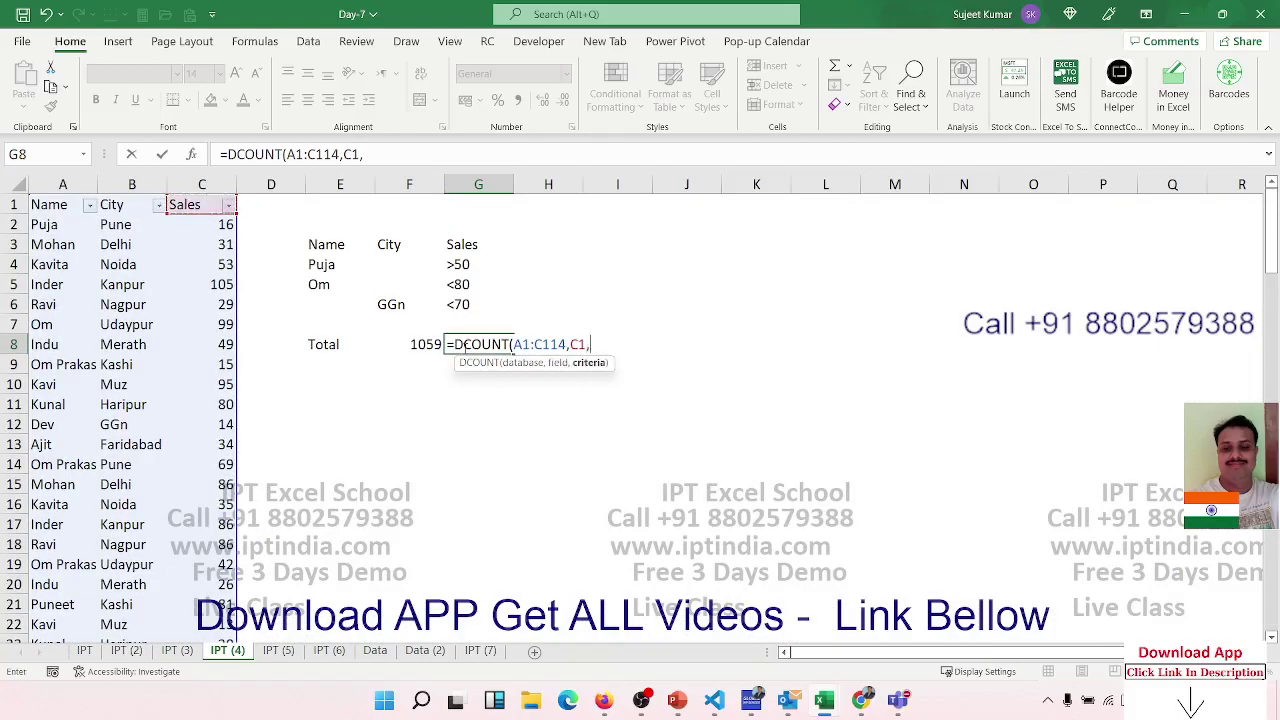
pyautogui.press('Up')
pyautogui.press('Up')
pyautogui.press('Up')
pyautogui.press('Up')
pyautogui.press('Up')
pyautogui.hotkey('shift', 'Left')
pyautogui.hotkey('shift', 'Left')
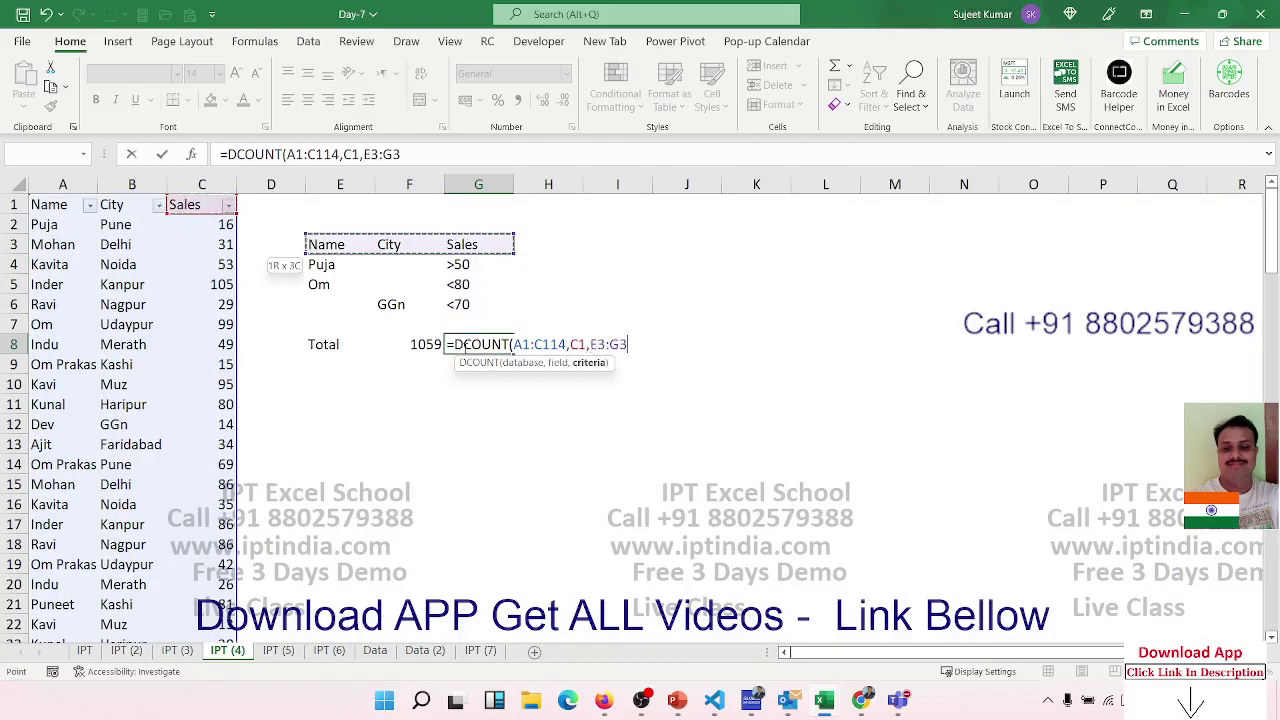
pyautogui.hotkey('shift', 'Down')
pyautogui.hotkey('shift', 'Down')
pyautogui.hotkey('shift', 'Down')
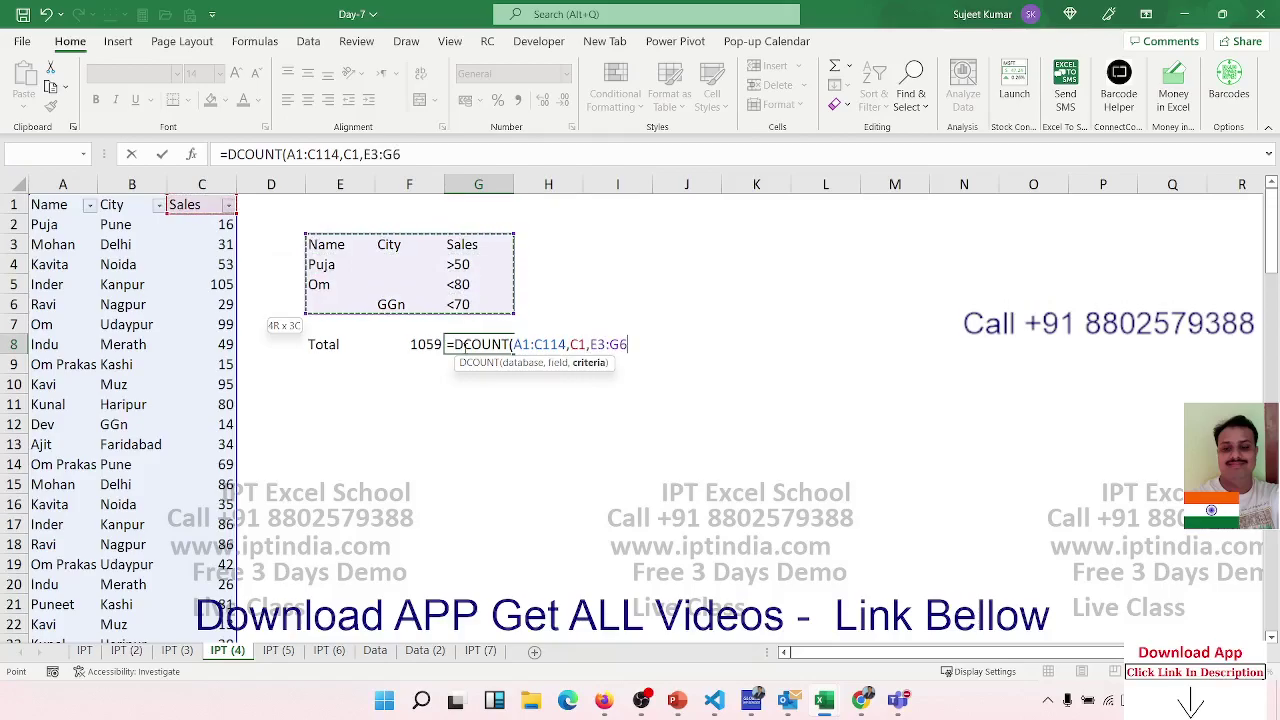
pyautogui.hotkey('ctrl', 'Return')
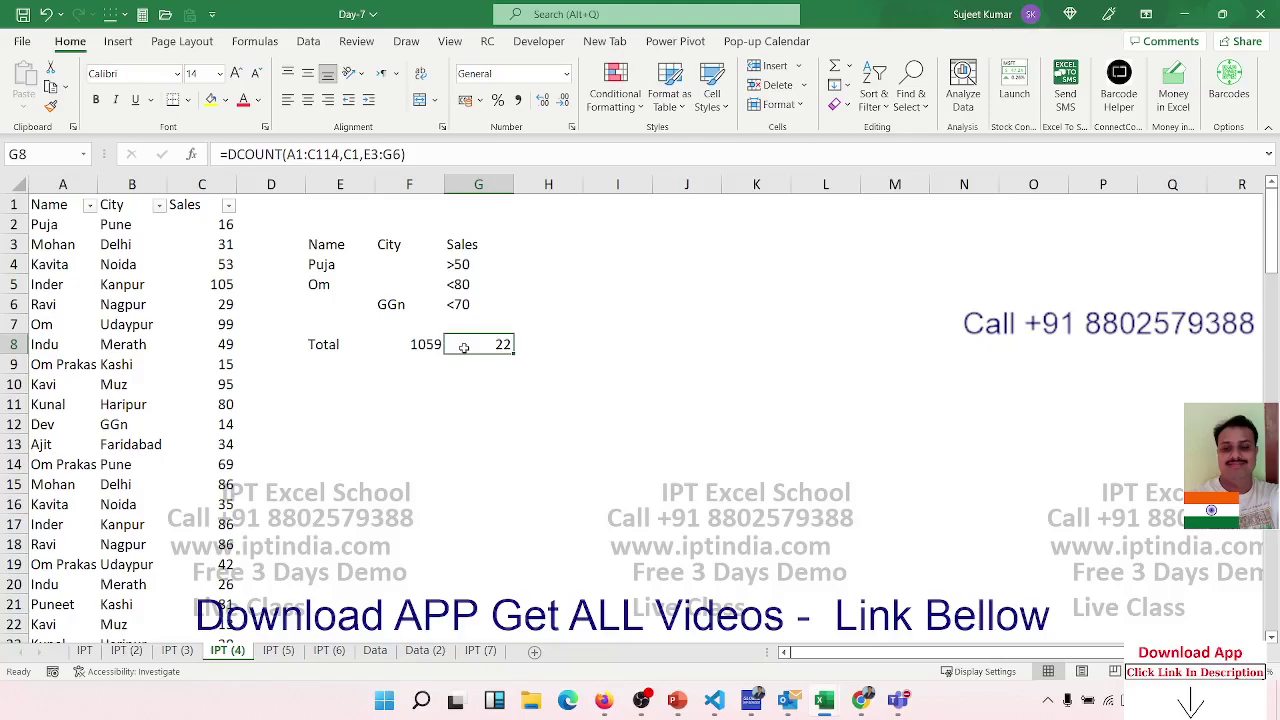
pyautogui.press('Right')
pyautogui.press('Left')
pyautogui.press('Left')
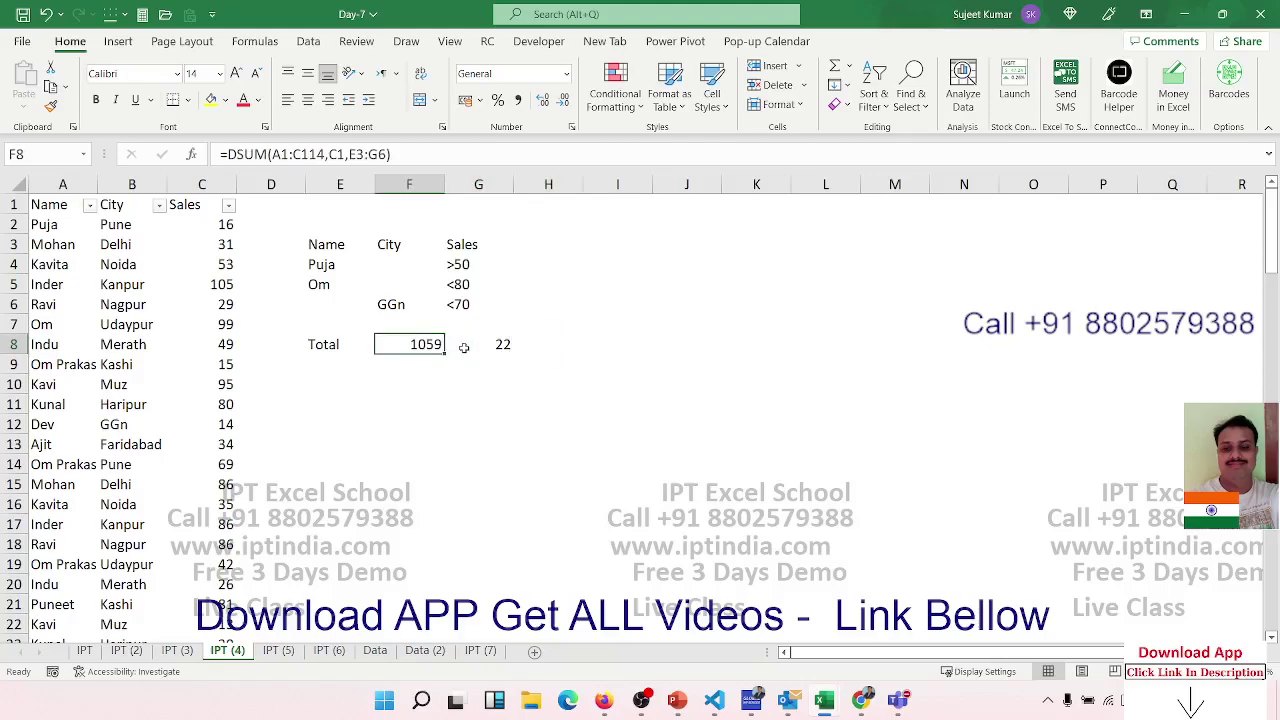
# Open the Data tools and check the E3:G6 criteria table.
pyautogui.click(203, 246)
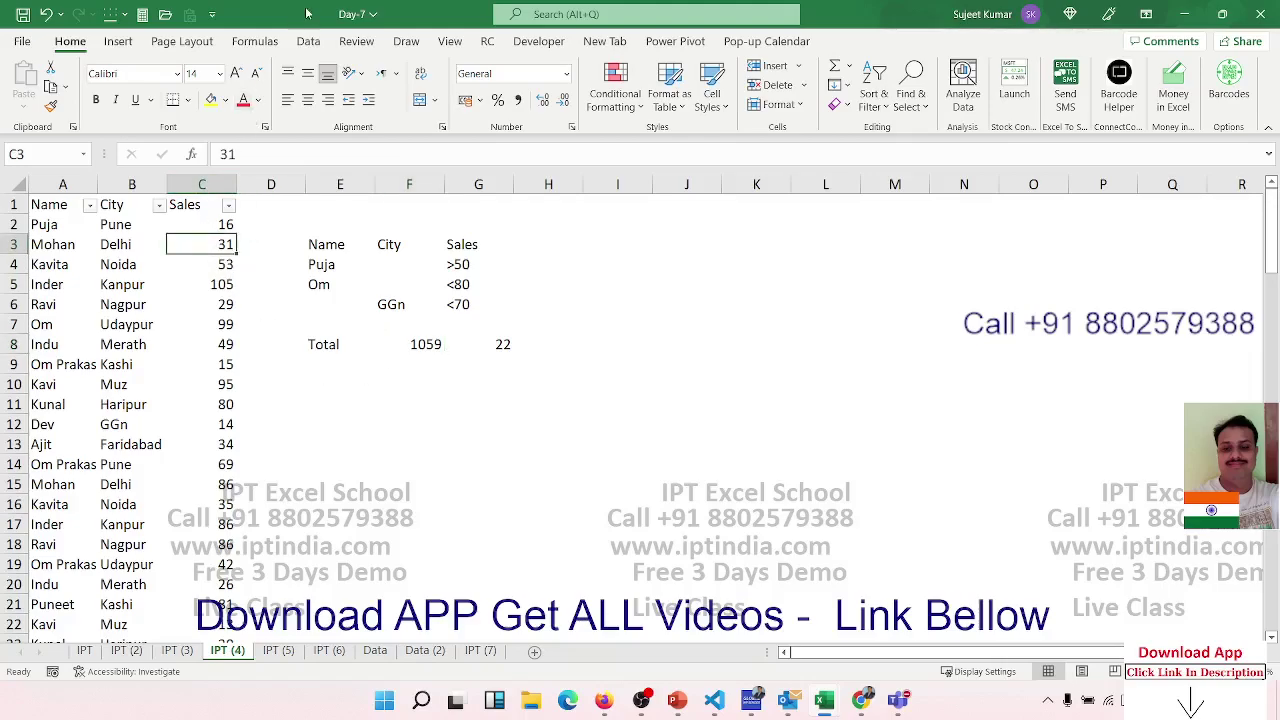
pyautogui.click(308, 41)
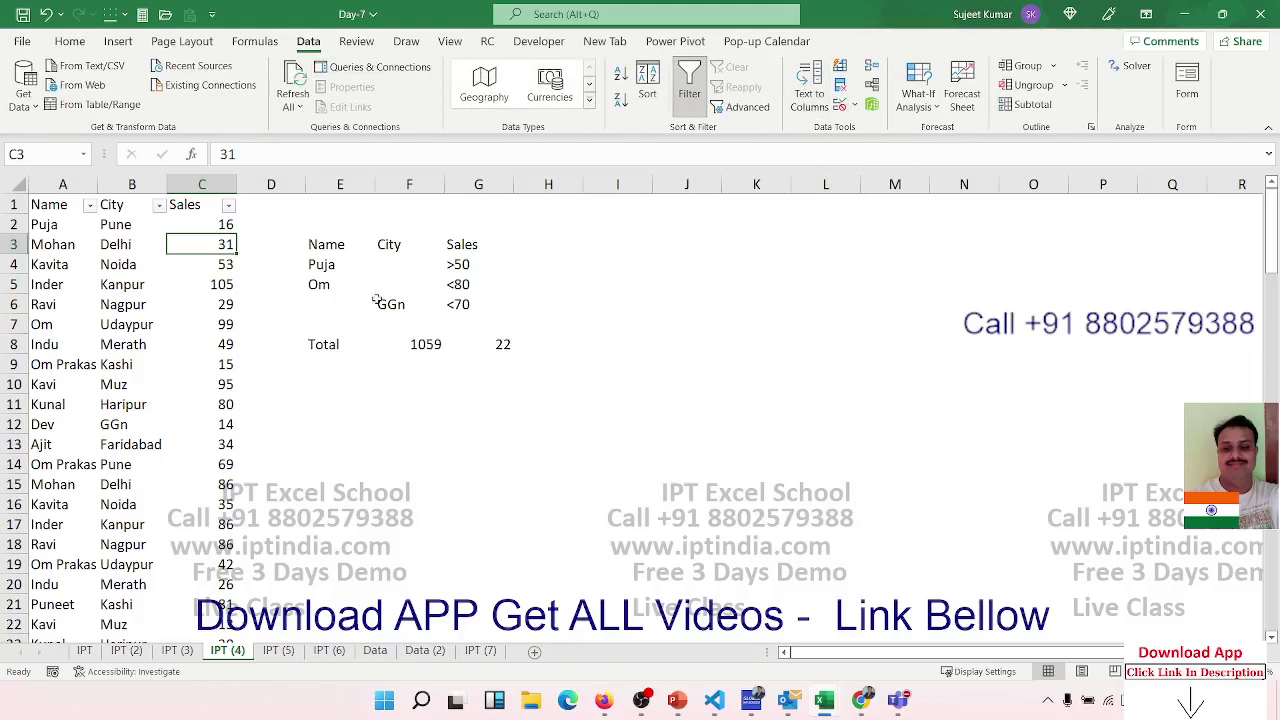
pyautogui.moveTo(320, 244); pyautogui.dragTo(513, 312)
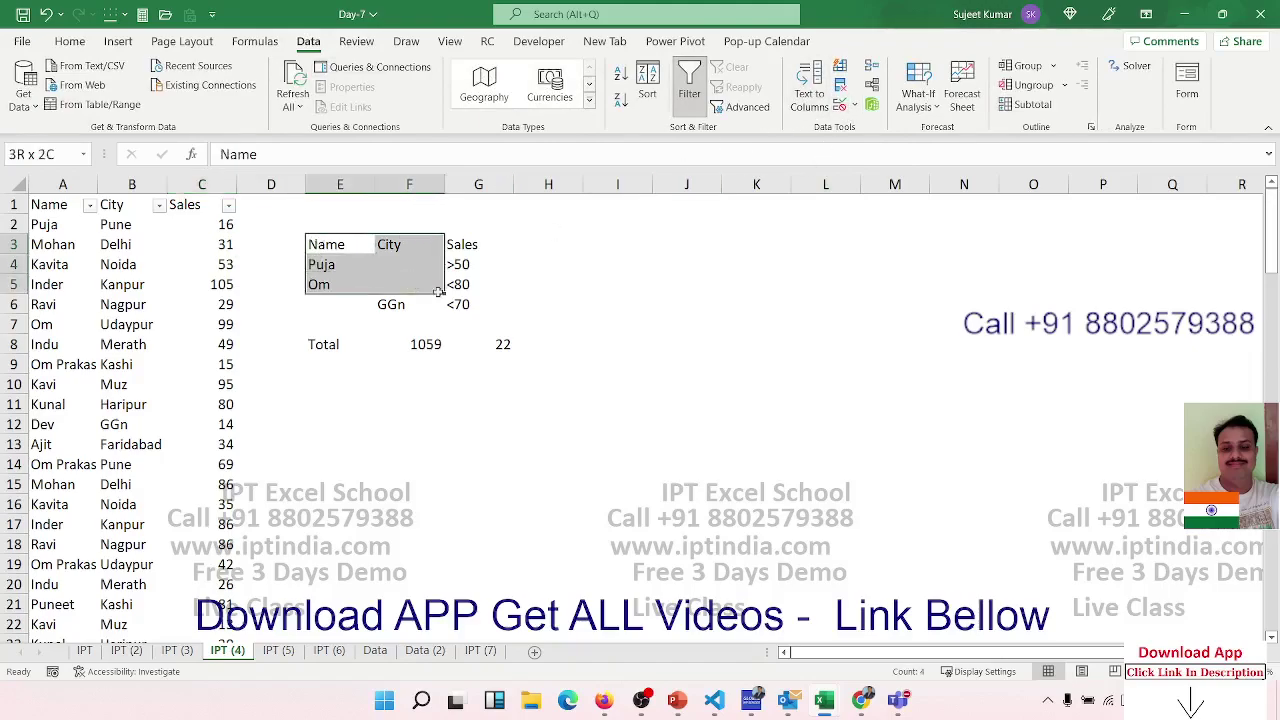
pyautogui.click(760, 340)
# Run Advanced Filter on the sales list with criteria E3:G6, copying matches to J6.
pyautogui.click(126, 265)
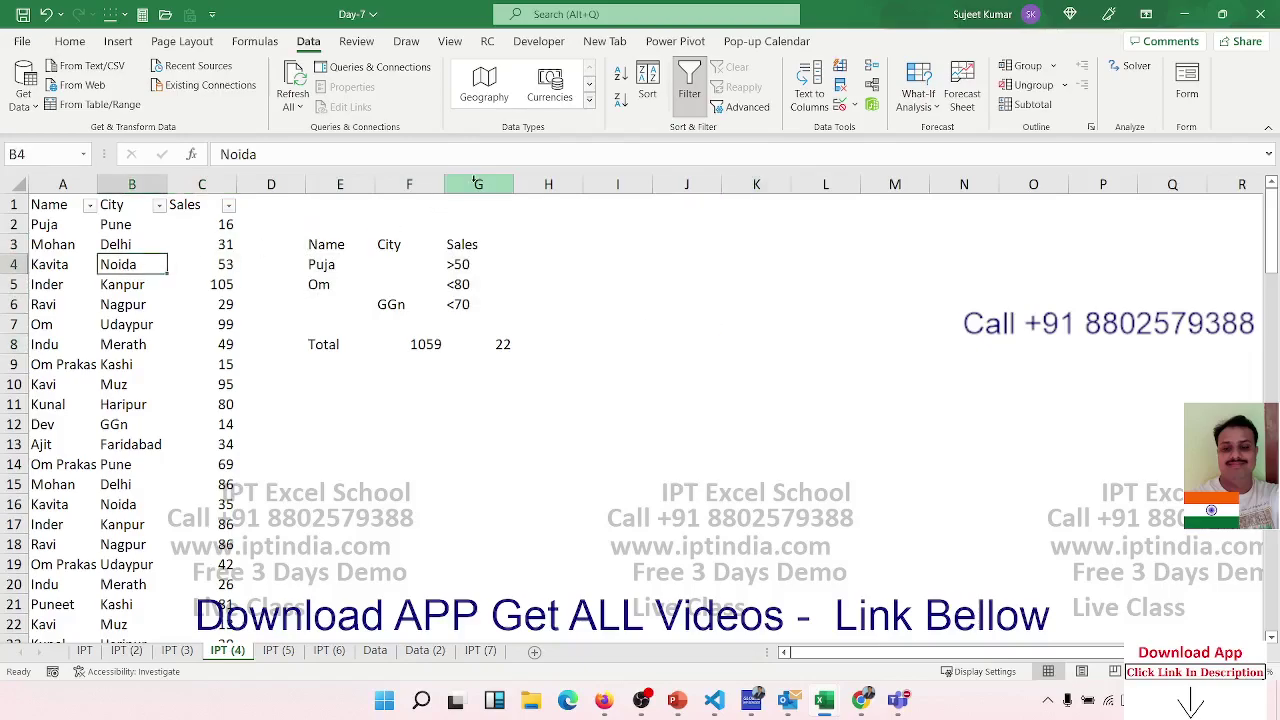
pyautogui.click(745, 106)
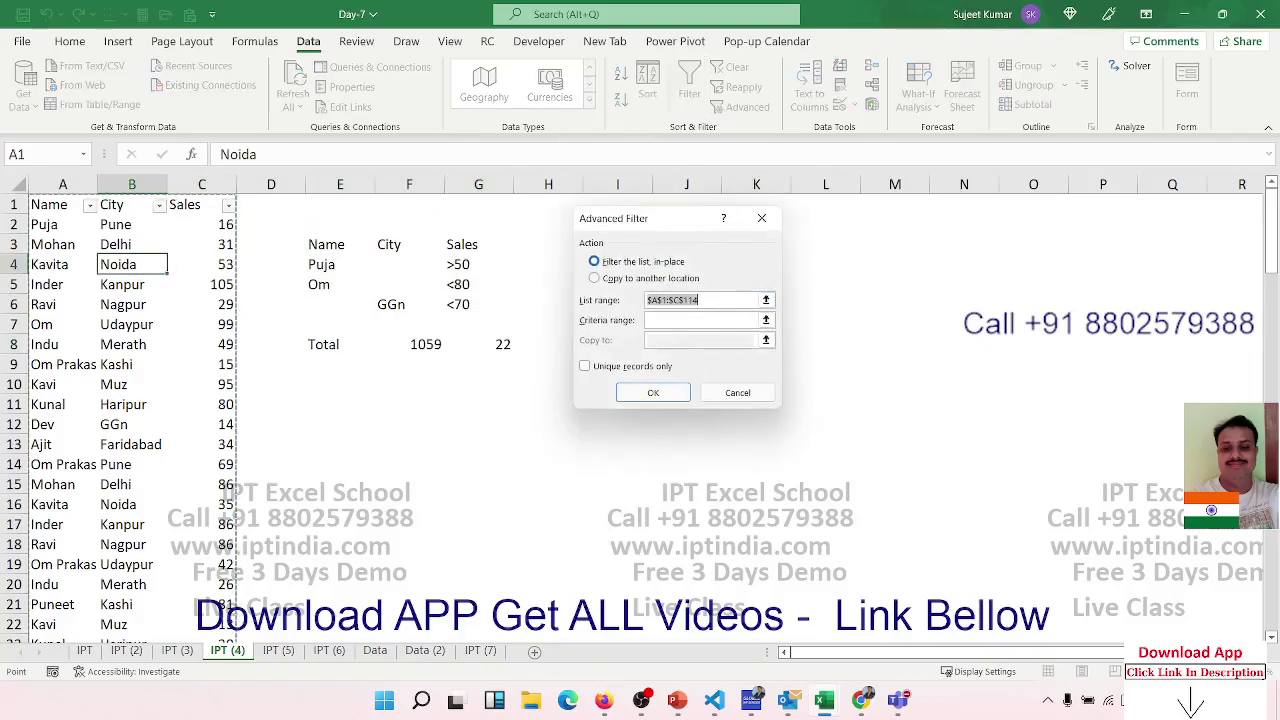
pyautogui.click(686, 322)
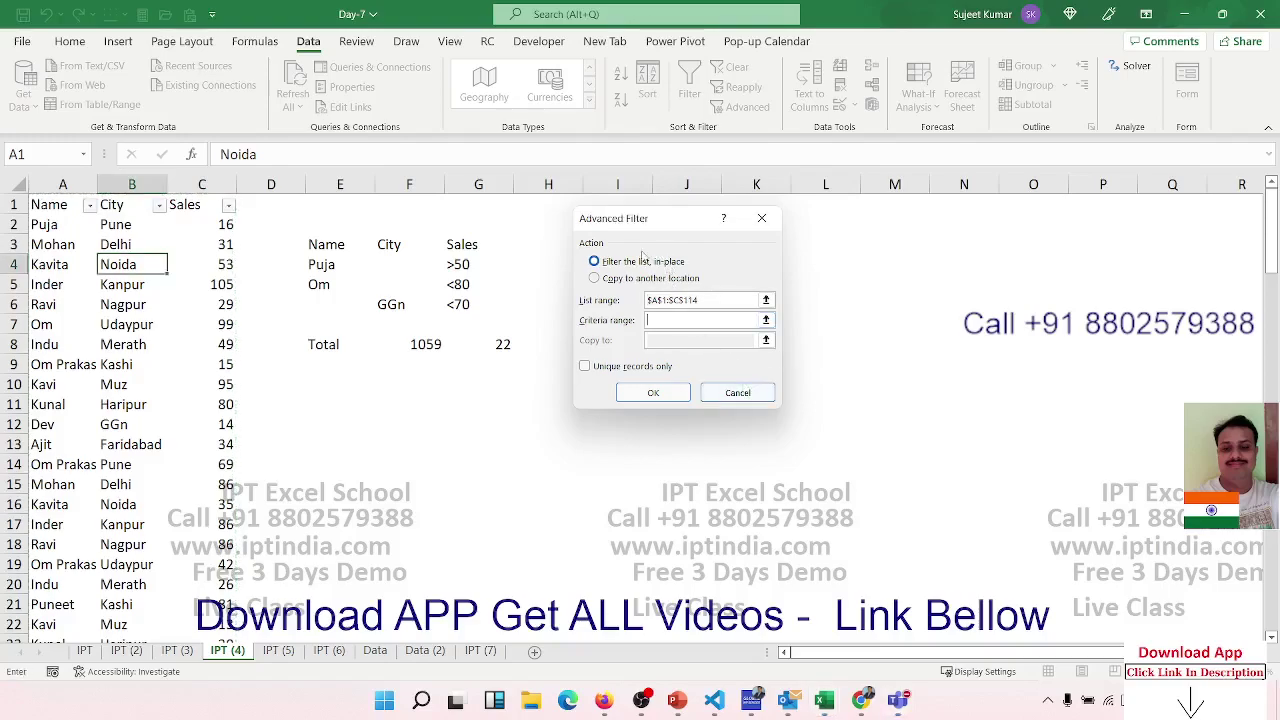
pyautogui.moveTo(326, 244); pyautogui.dragTo(534, 304)
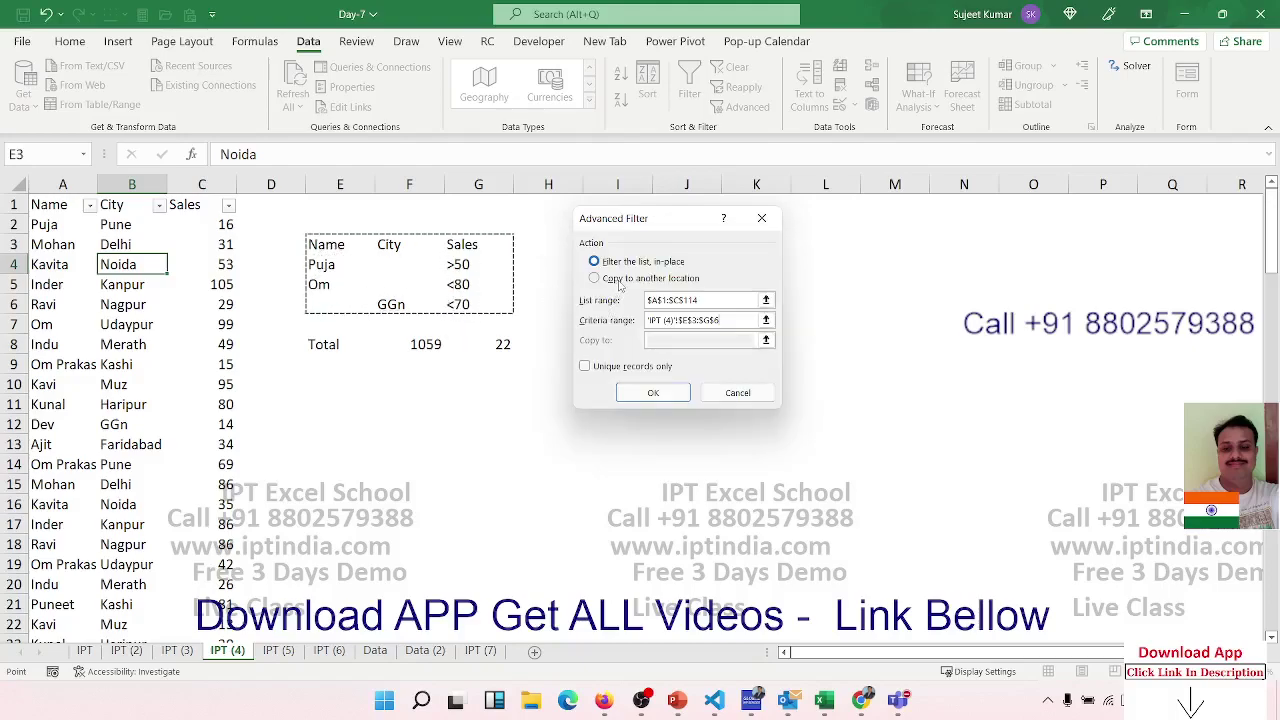
pyautogui.click(618, 280)
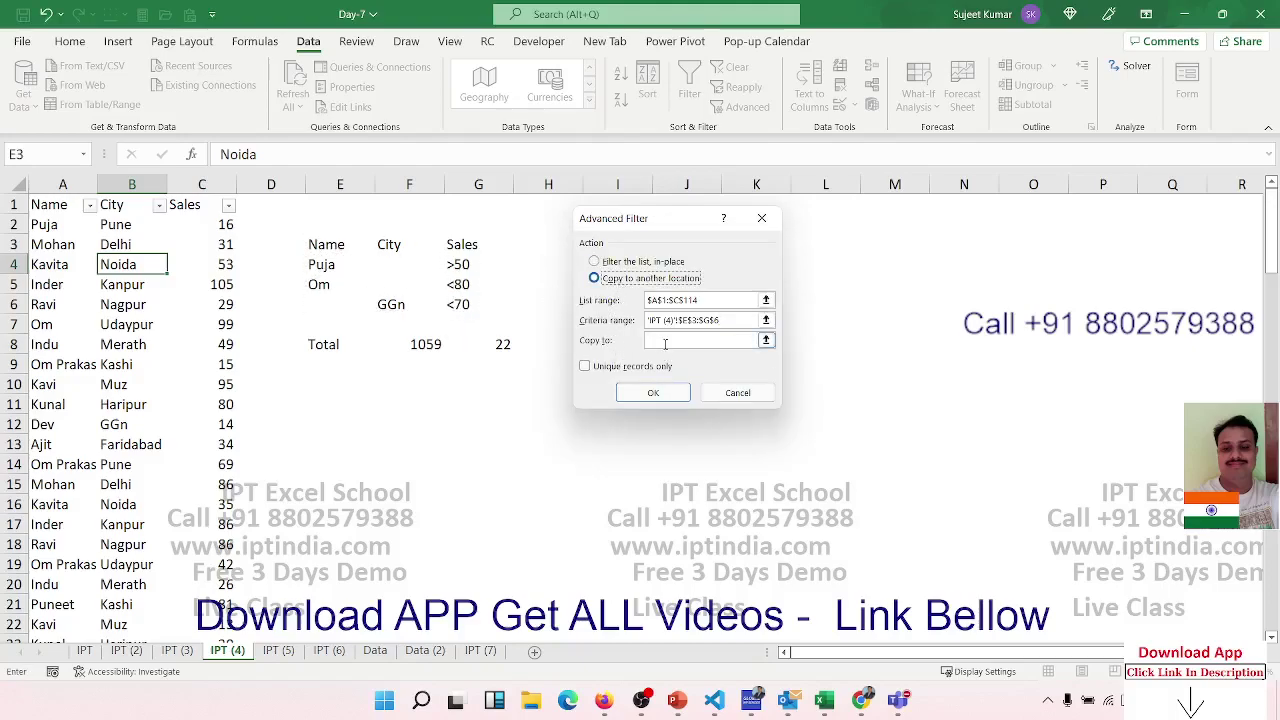
pyautogui.click(750, 340)
pyautogui.moveTo(685, 229); pyautogui.dragTo(358, 157)
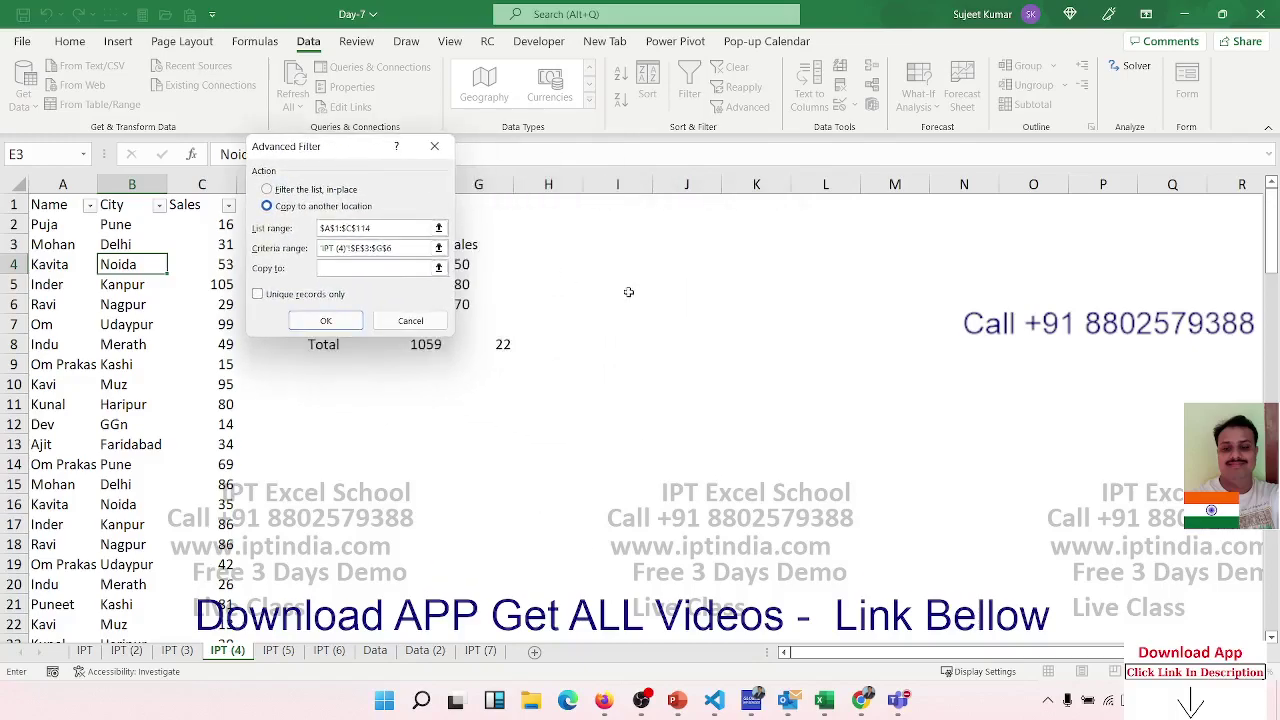
pyautogui.click(675, 300)
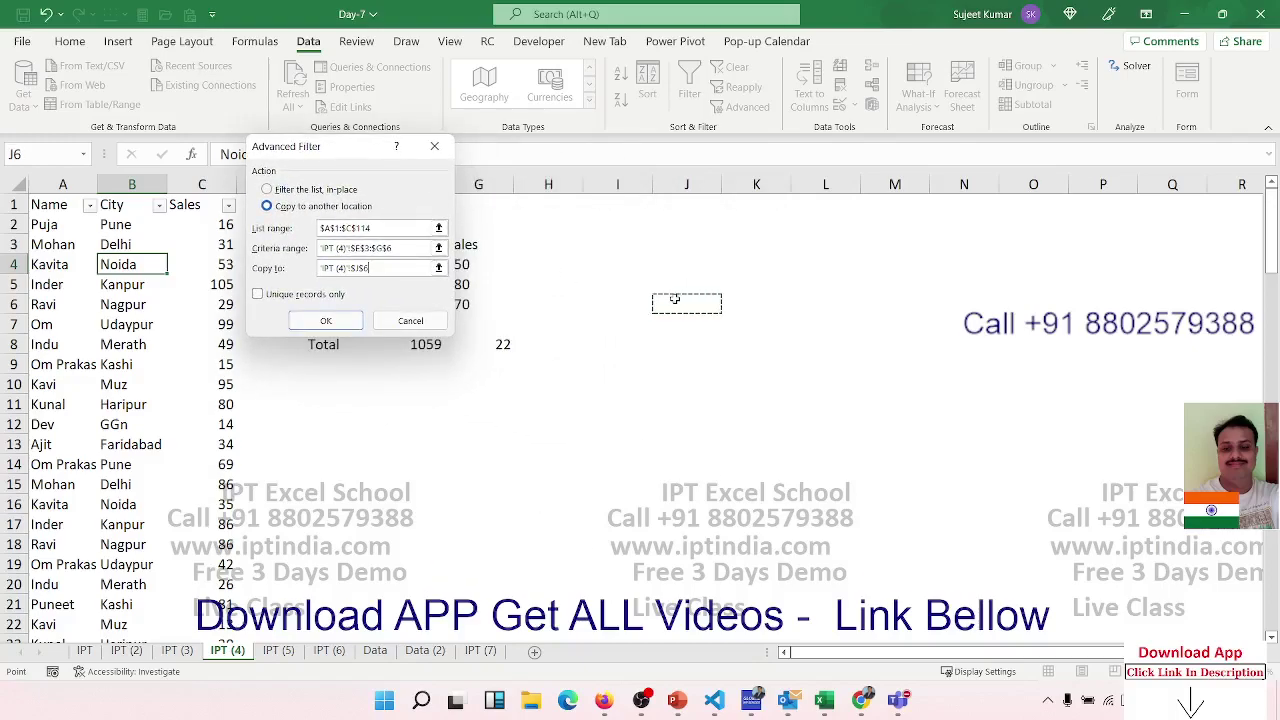
pyautogui.click(354, 324)
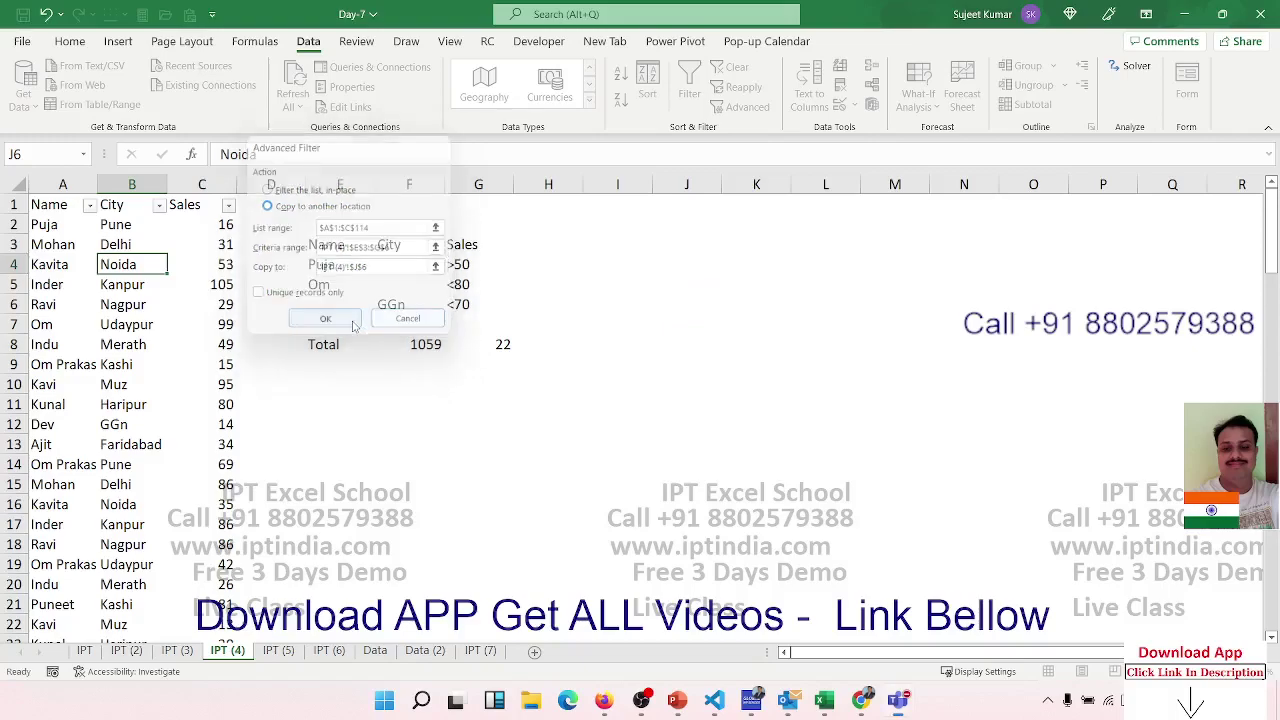
# Inspect the copied records and select the filtered sales values L7:L28.
pyautogui.click(691, 341)
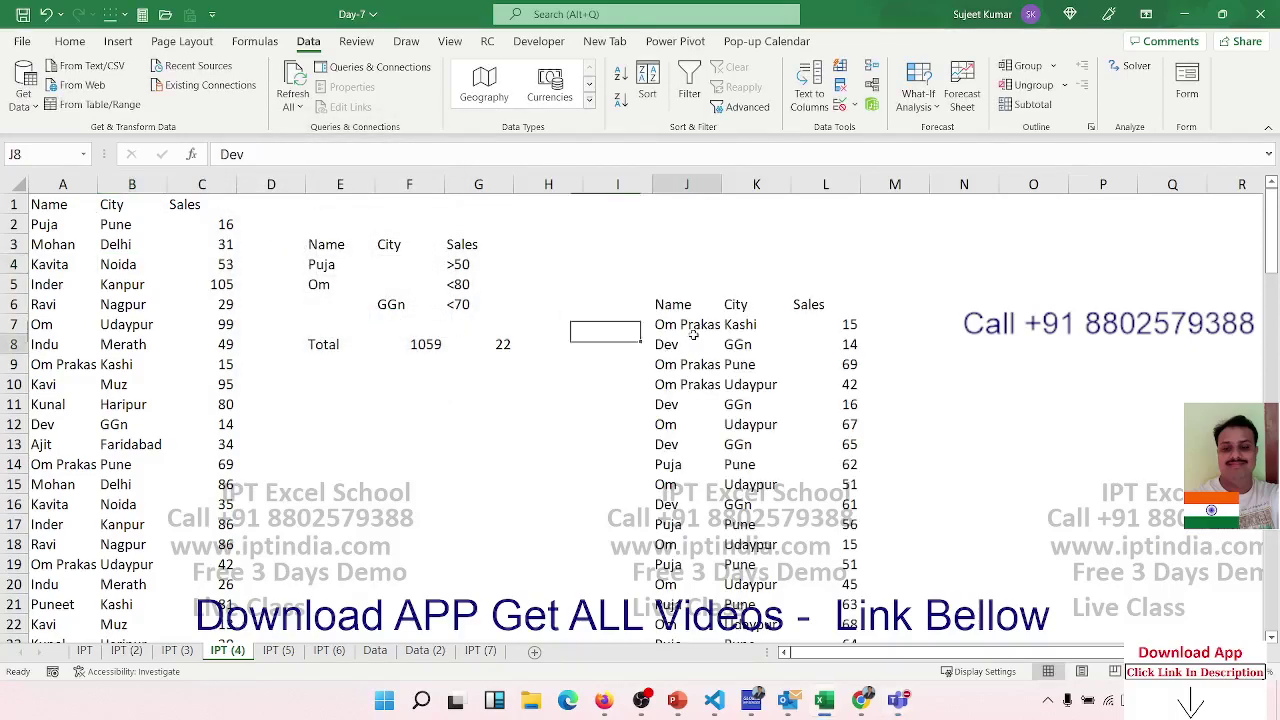
pyautogui.click(475, 288)
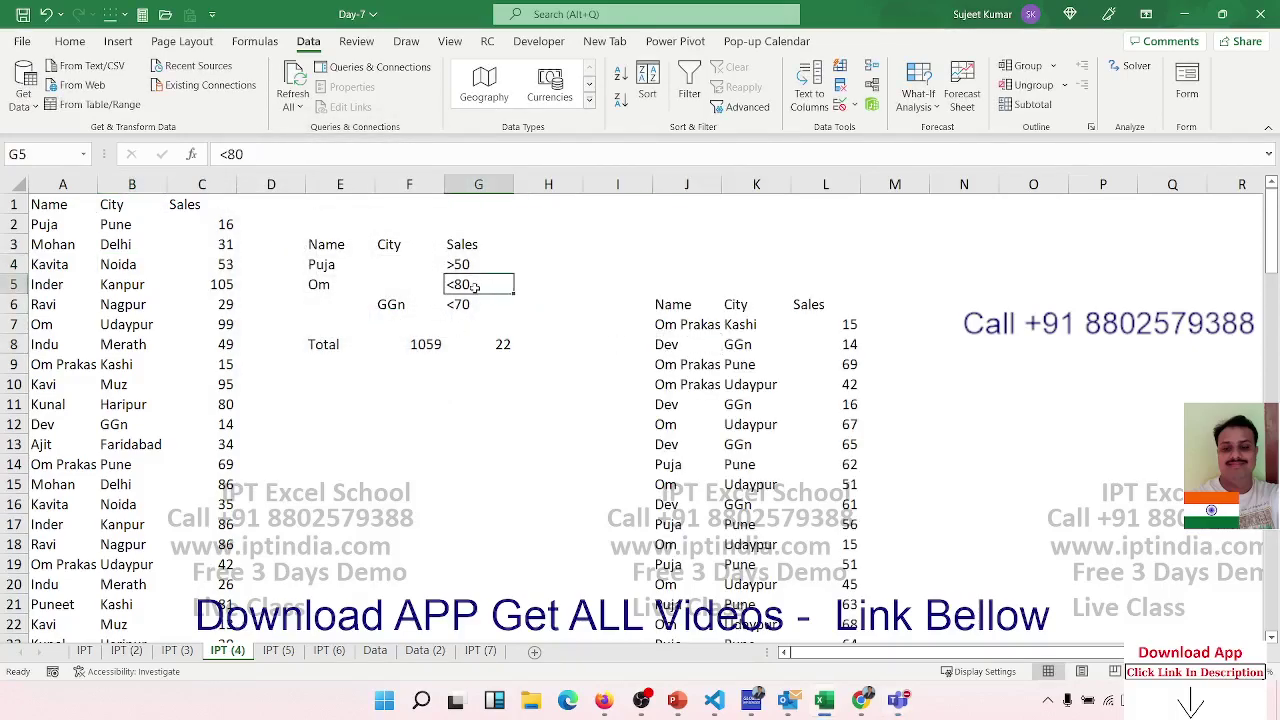
pyautogui.scroll(-17, 702, 358)
pyautogui.scroll(8, 702, 358)
pyautogui.scroll(5, 702, 358)
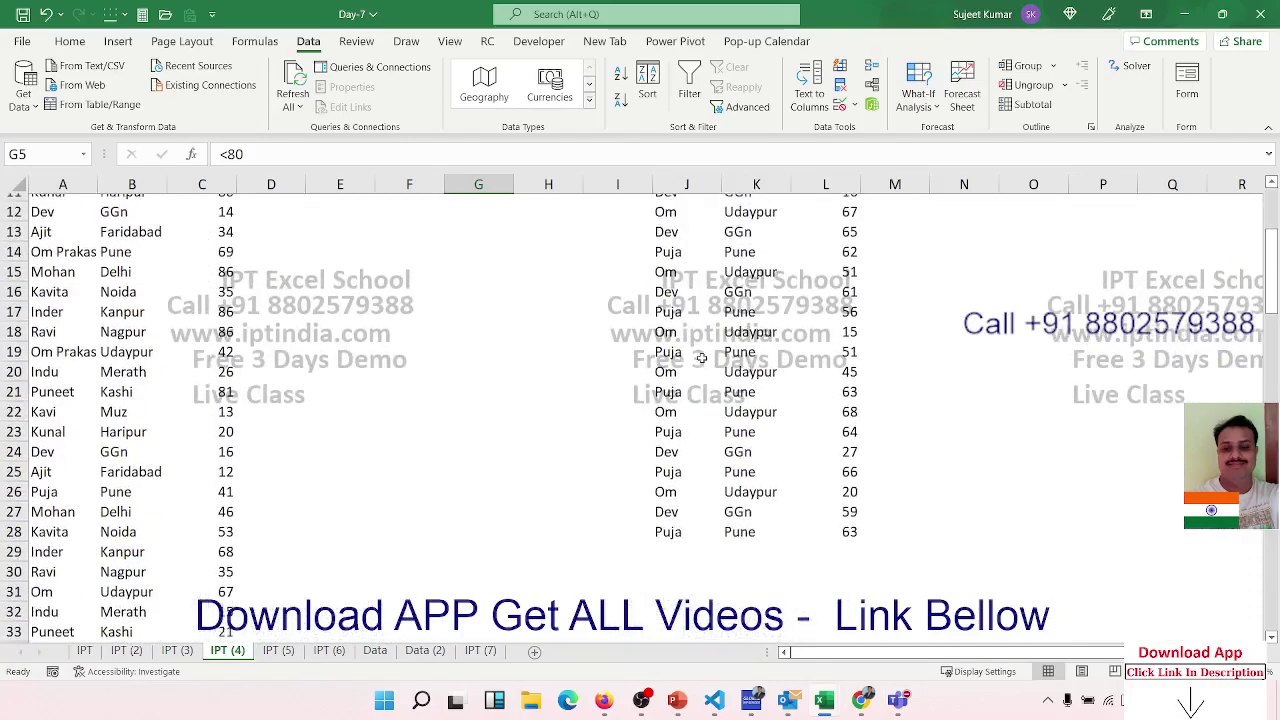
pyautogui.scroll(4, 702, 358)
pyautogui.scroll(-2, 722, 357)
pyautogui.scroll(2, 728, 357)
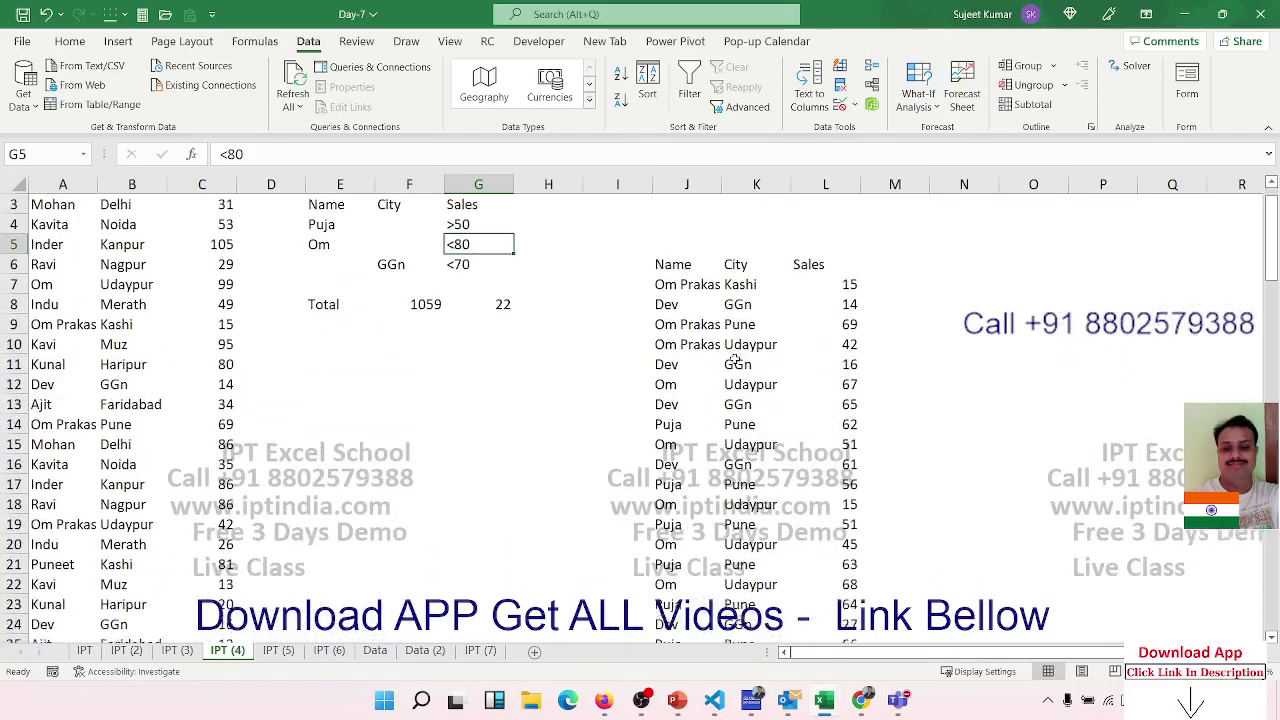
pyautogui.scroll(1, 735, 358)
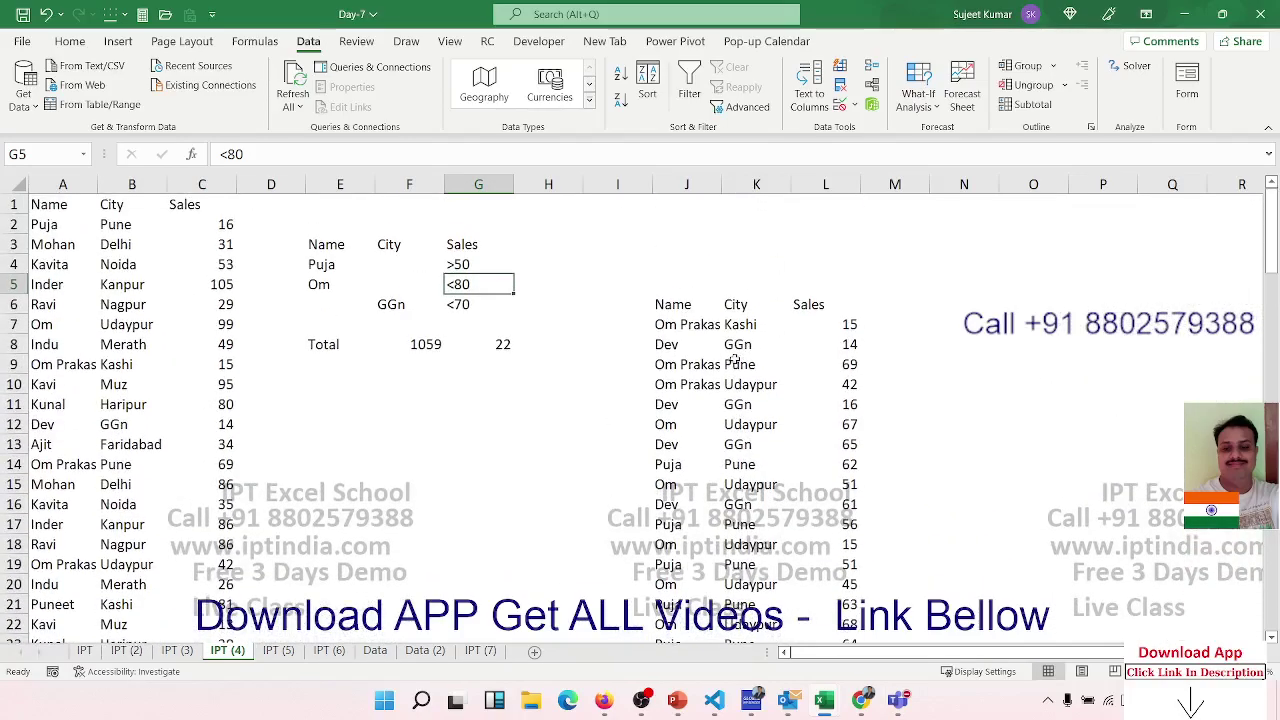
pyautogui.click(843, 330)
pyautogui.hotkey('ctrl', 'shift', 'Down')
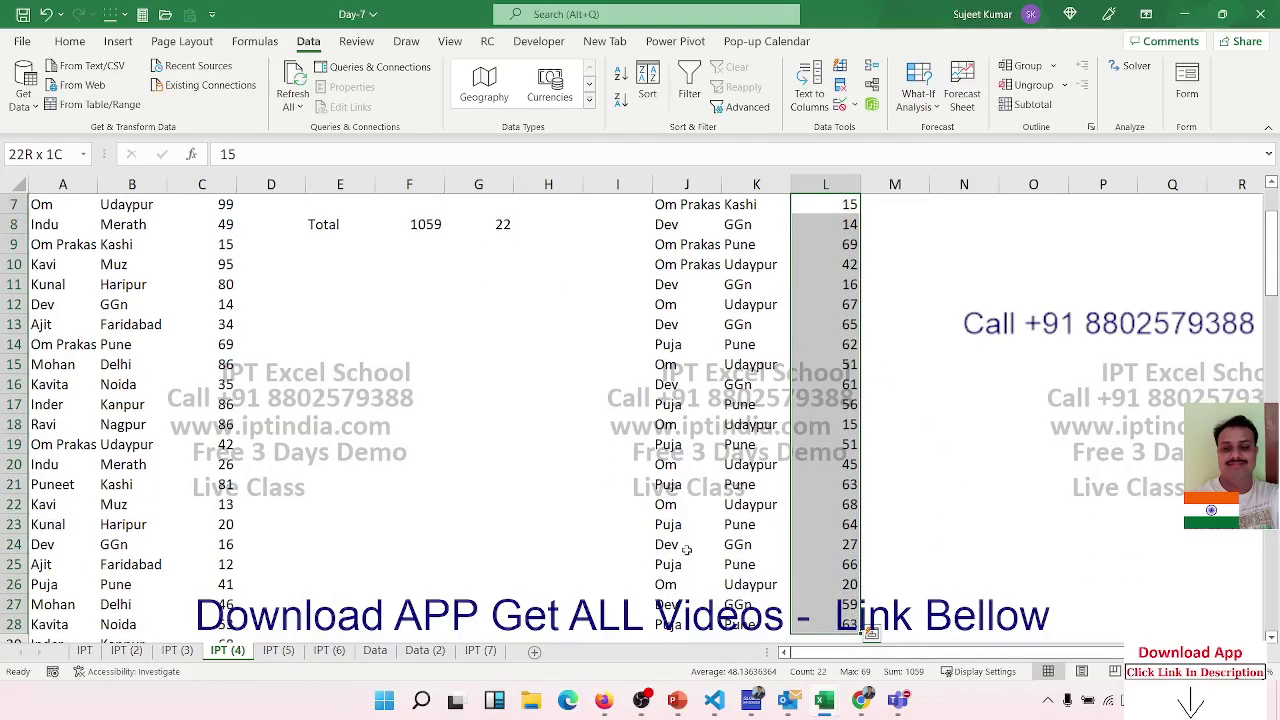
# Compare the filtered records with the DSUM total 1059 and DCOUNT 22.
pyautogui.scroll(2, 549, 500)
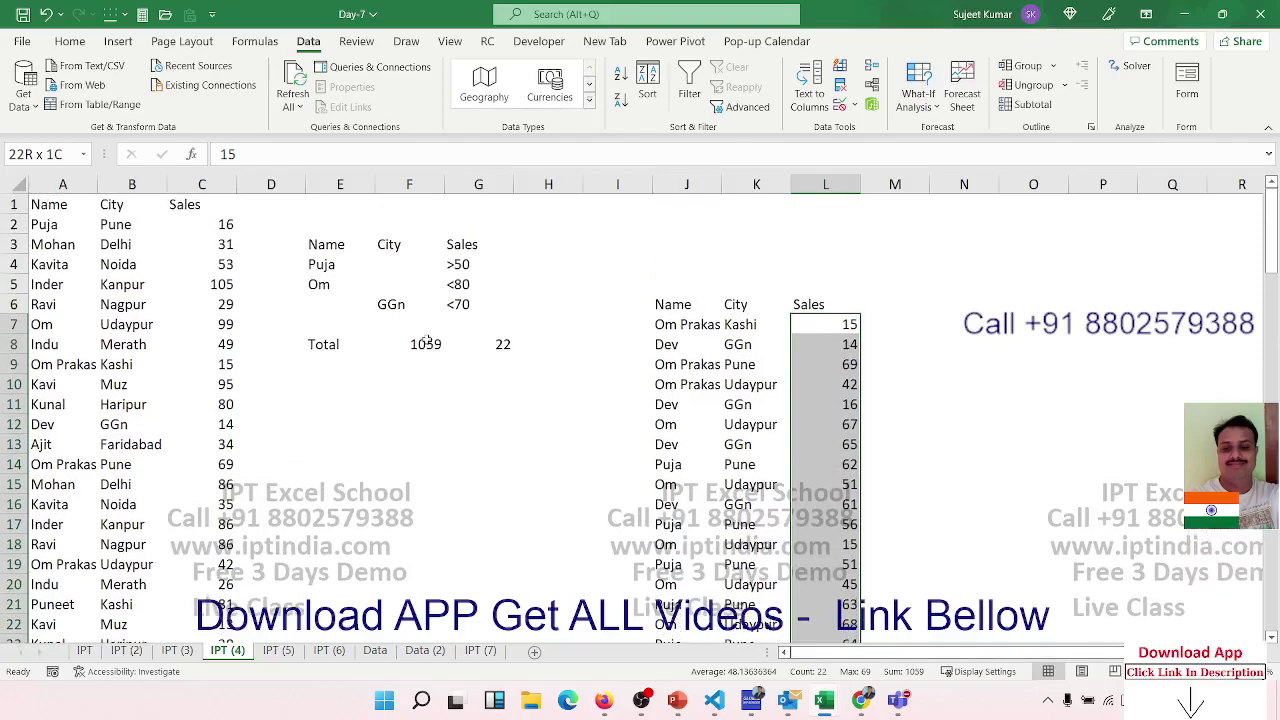
pyautogui.click(427, 342)
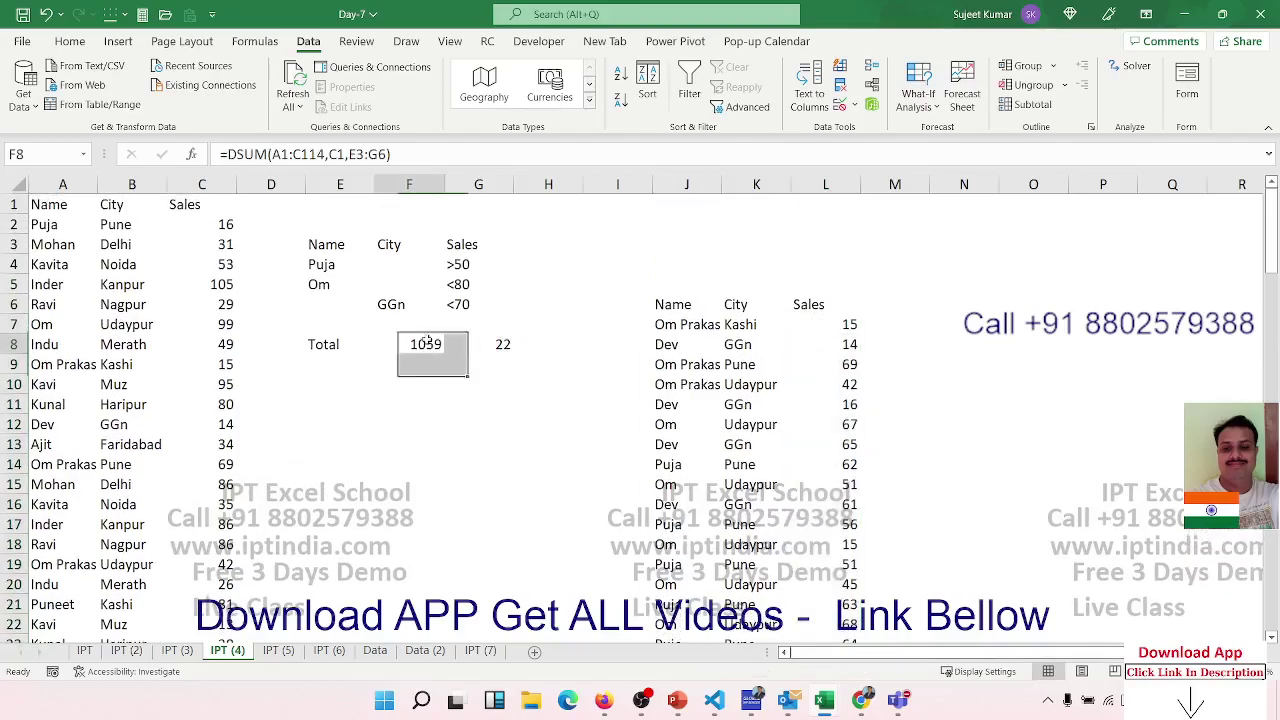
pyautogui.click(481, 347)
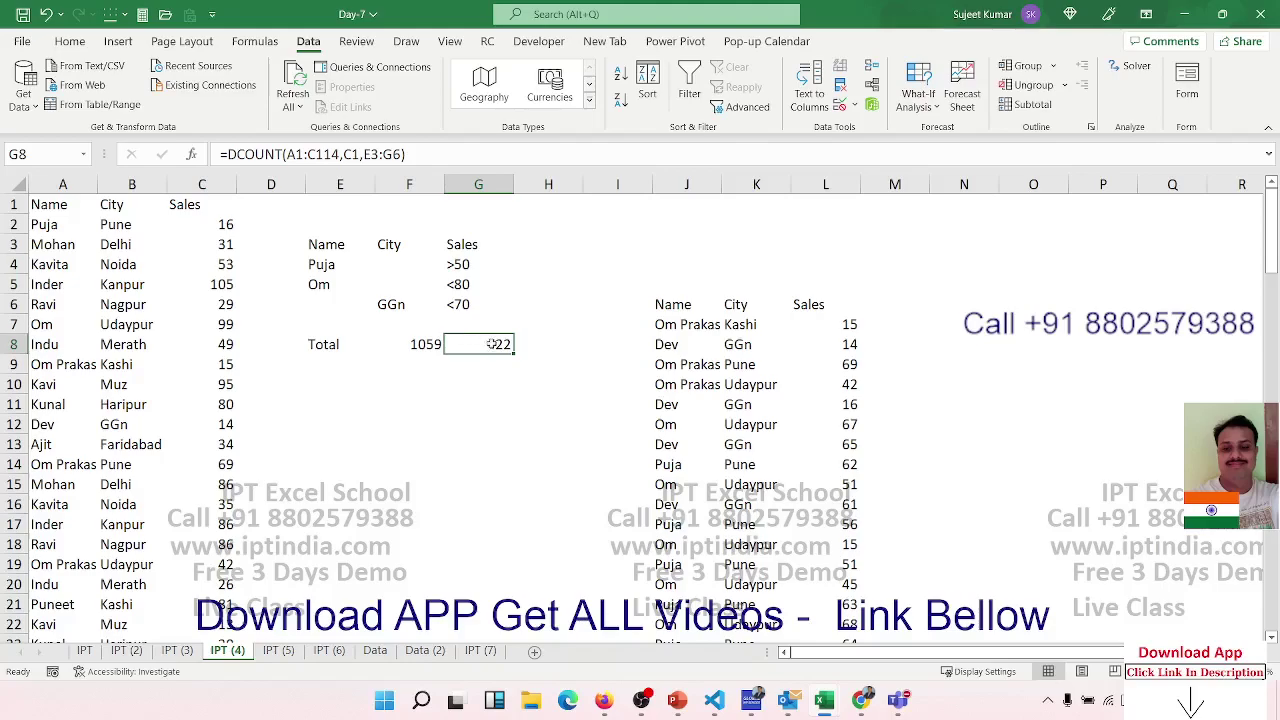
pyautogui.click(704, 326)
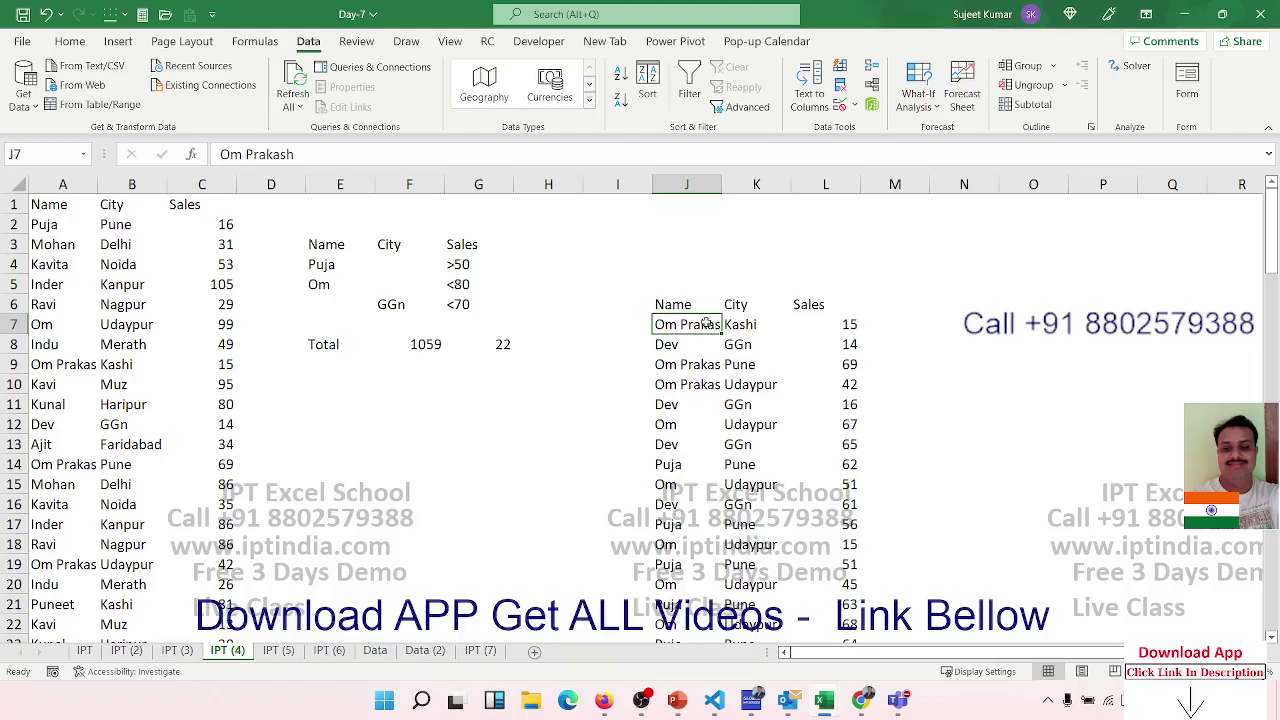
pyautogui.click(456, 363)
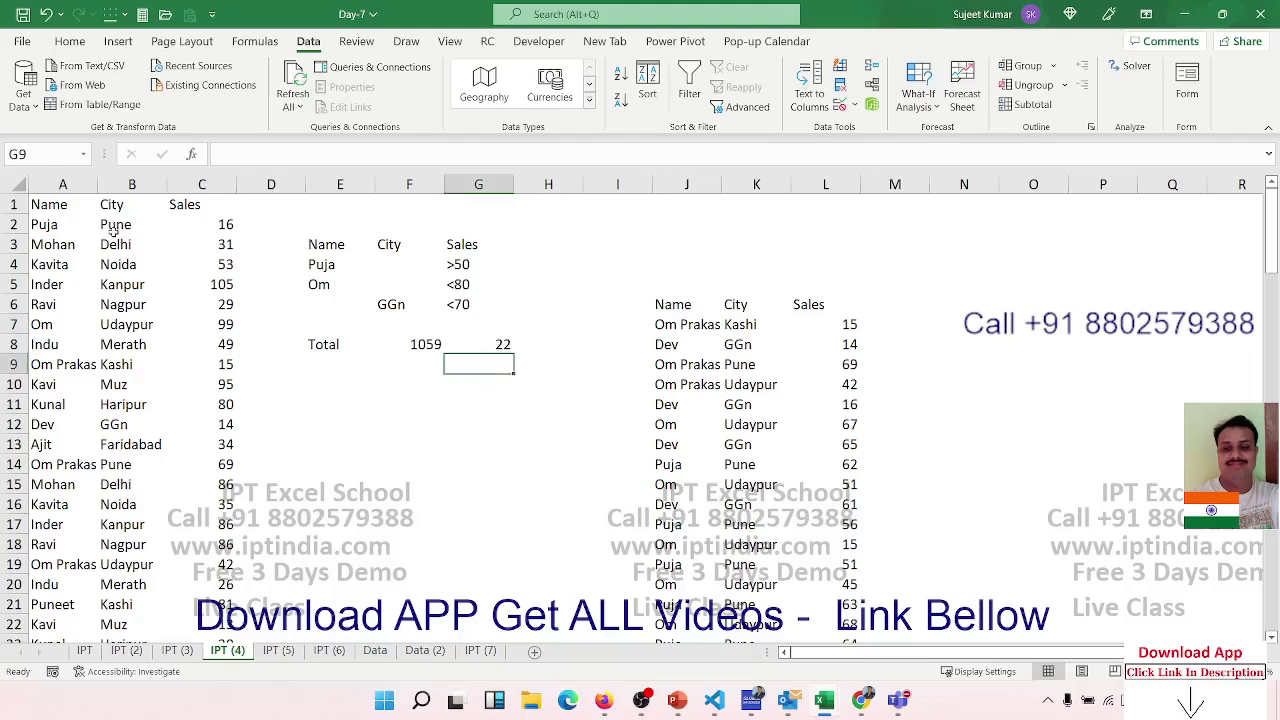
pyautogui.click(191, 154)
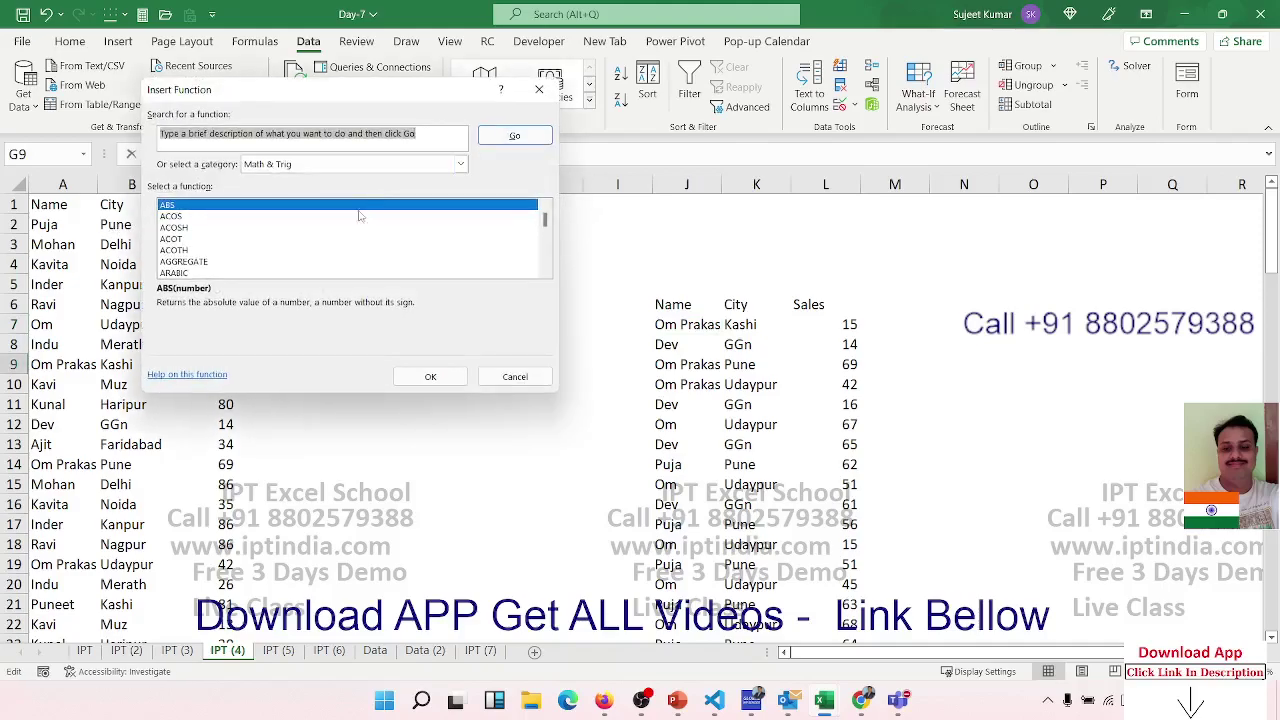
pyautogui.click(309, 168)
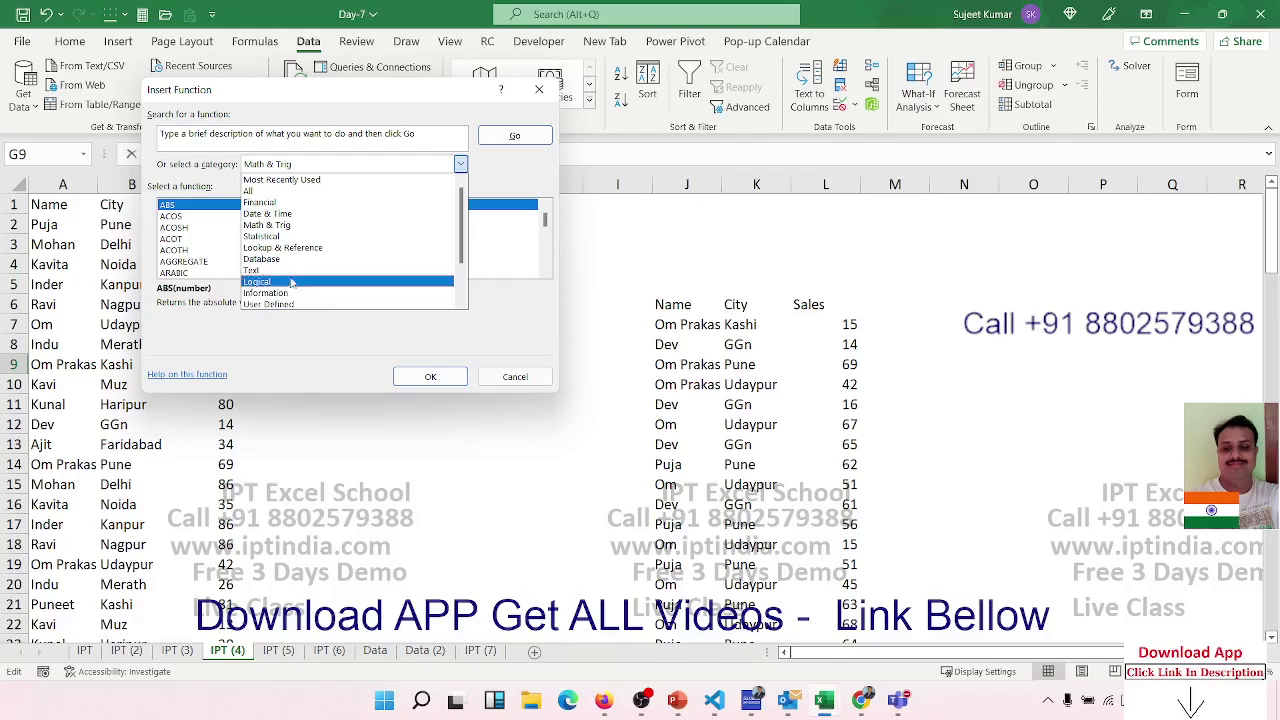
pyautogui.click(287, 260)
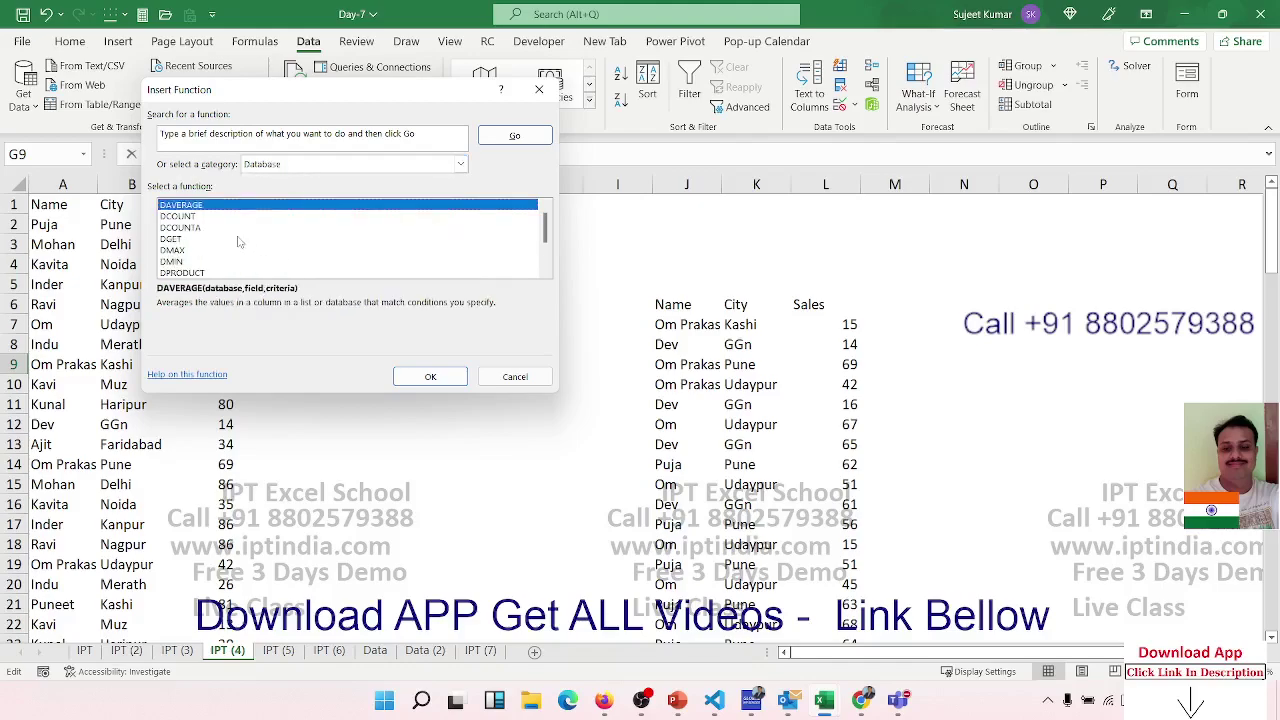
pyautogui.moveTo(278, 102); pyautogui.dragTo(687, 115)
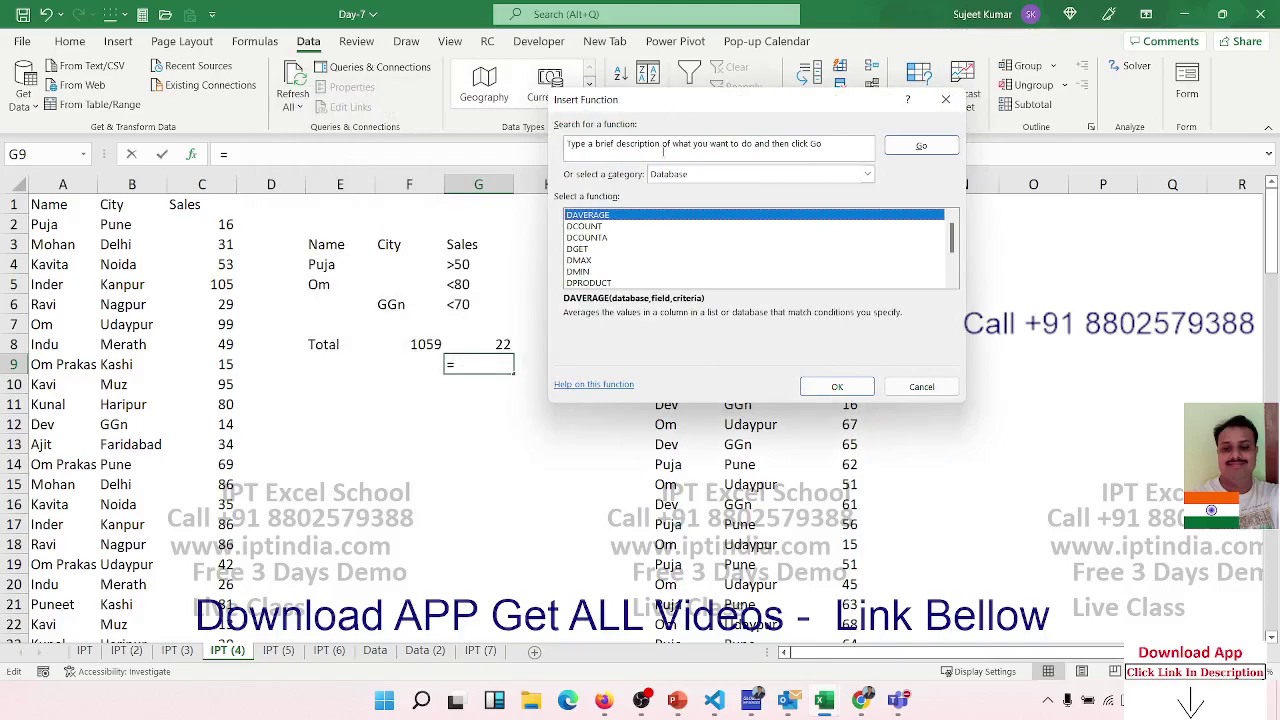
pyautogui.click(921, 386)
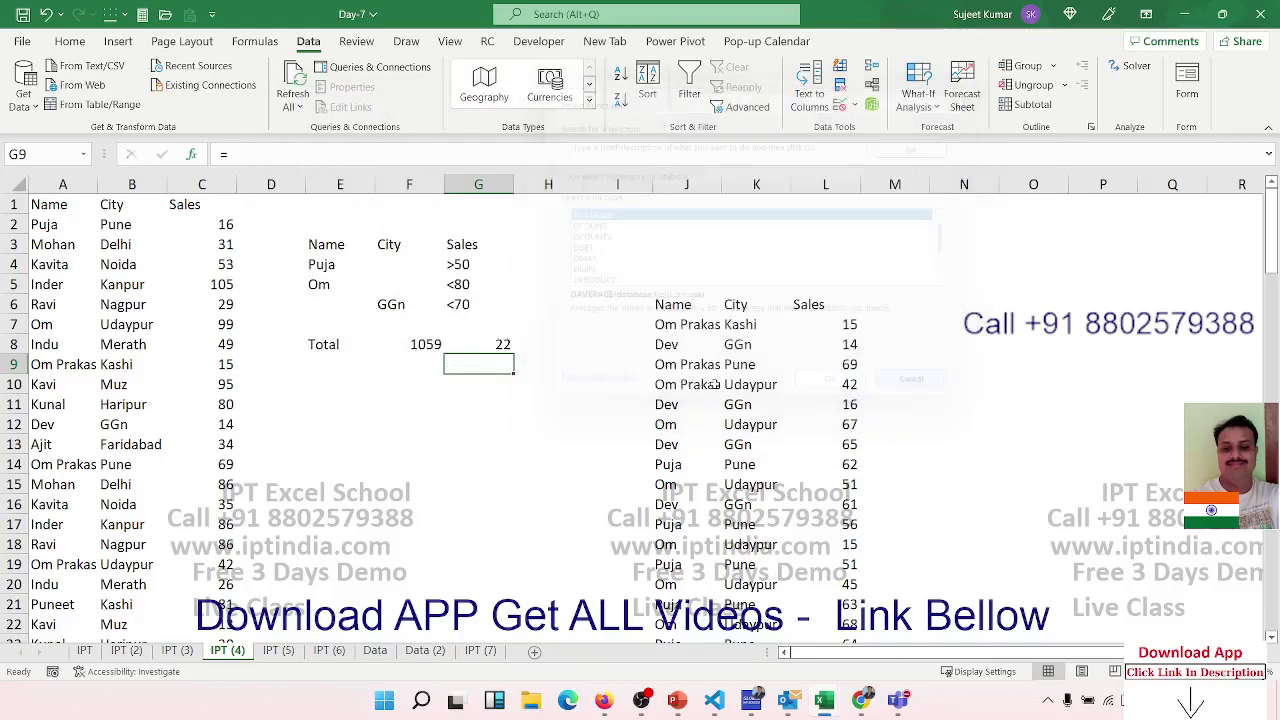
pyautogui.press('Left')
pyautogui.doubleClick(411, 346)
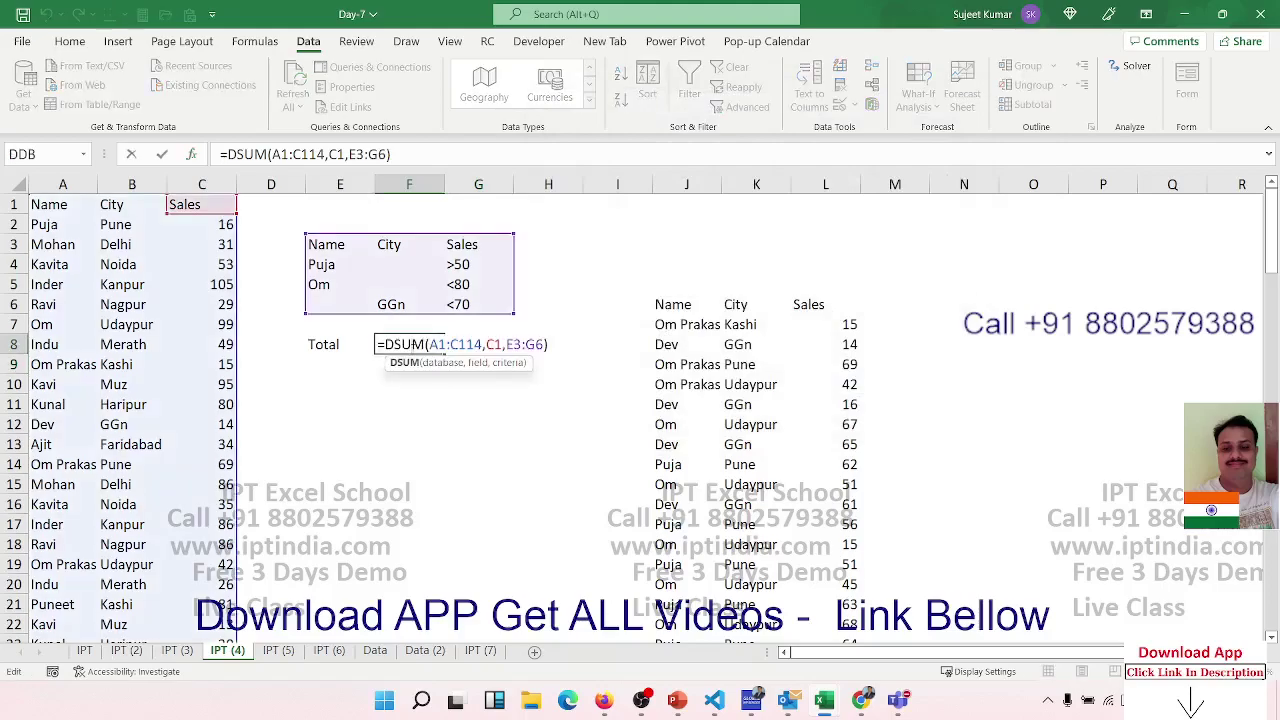
pyautogui.press('Return')
pyautogui.doubleClick(470, 345)
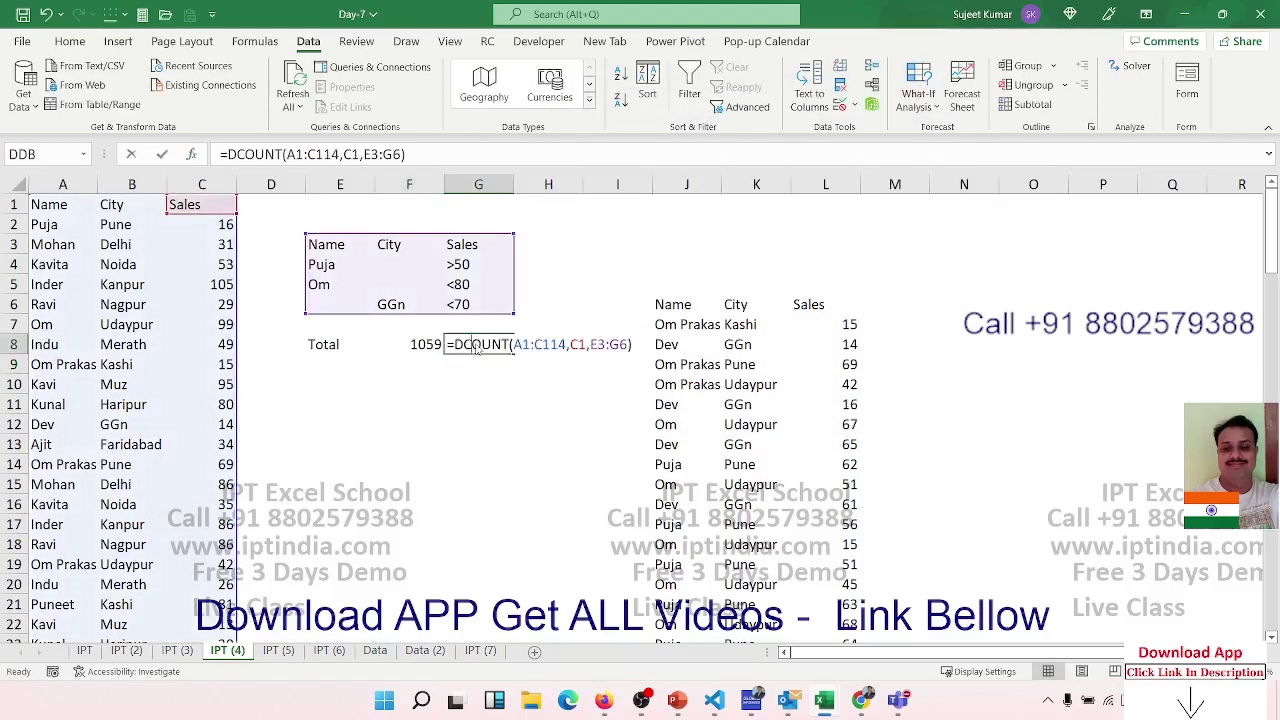
pyautogui.press('Return')
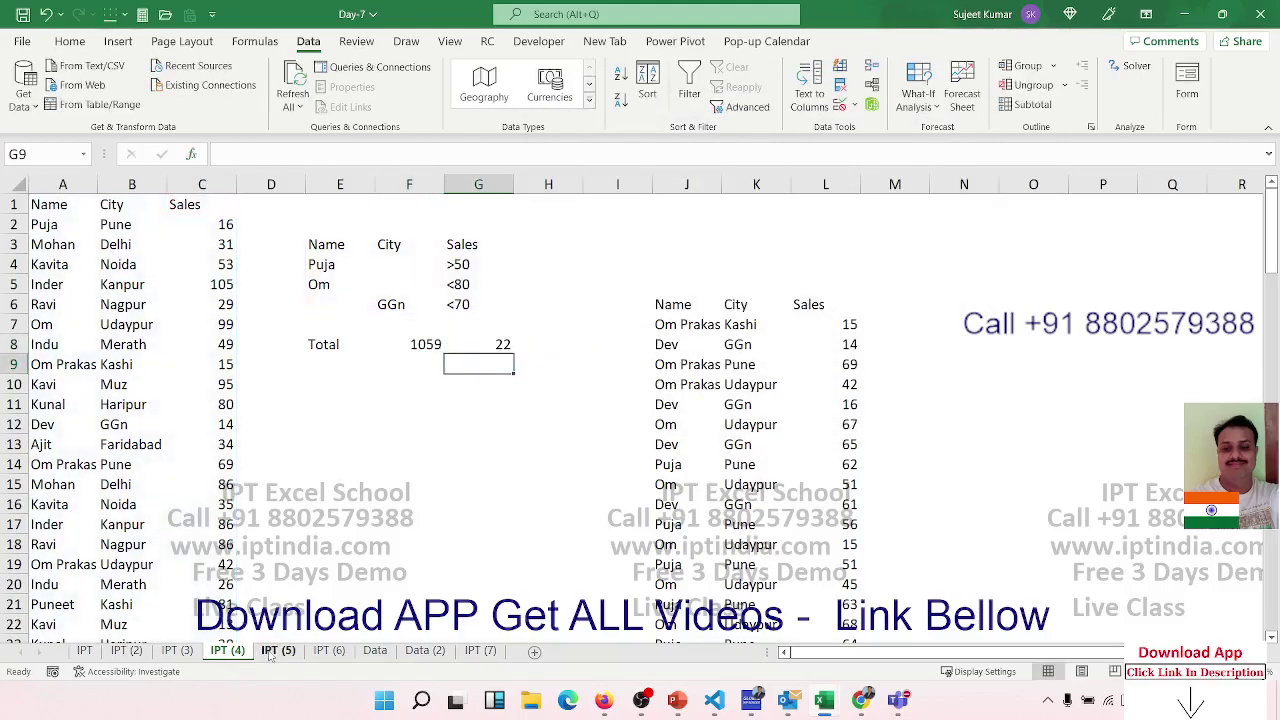
# Look through sheets IPT (5), IPT (3) and IPT (4), then open IPT (2).
pyautogui.click(277, 650)
pyautogui.click(178, 650)
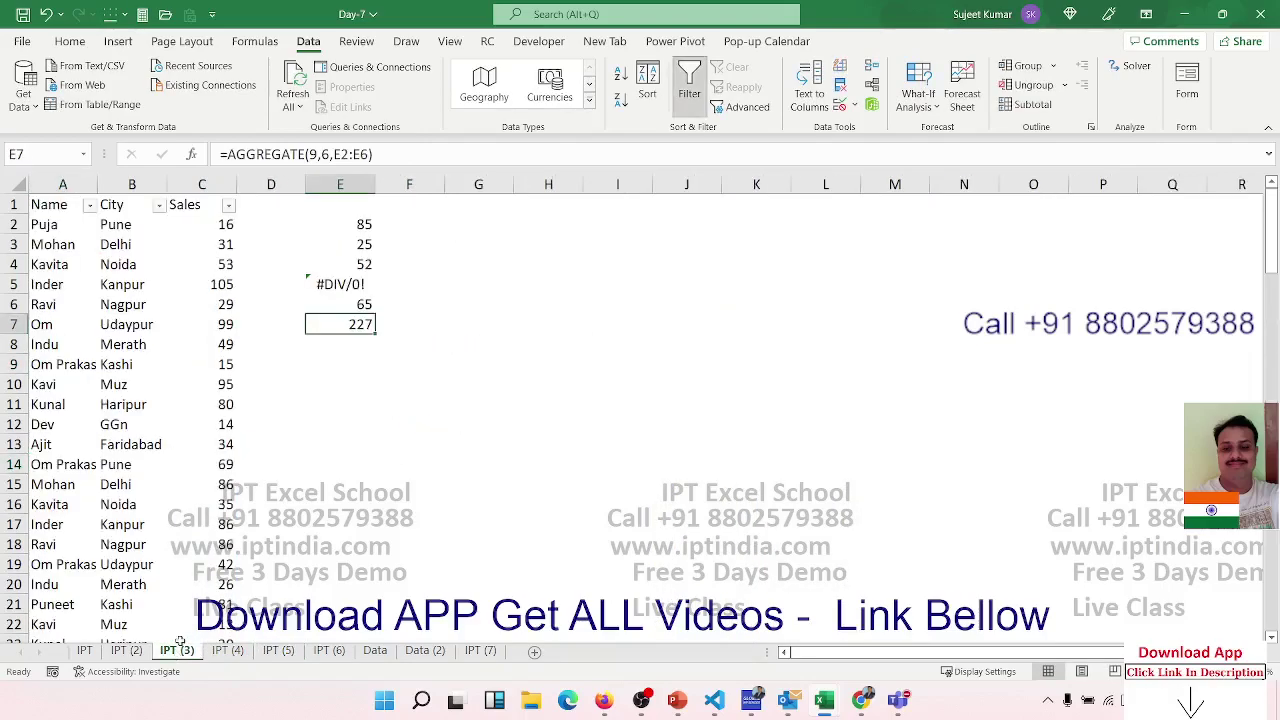
pyautogui.click(339, 248)
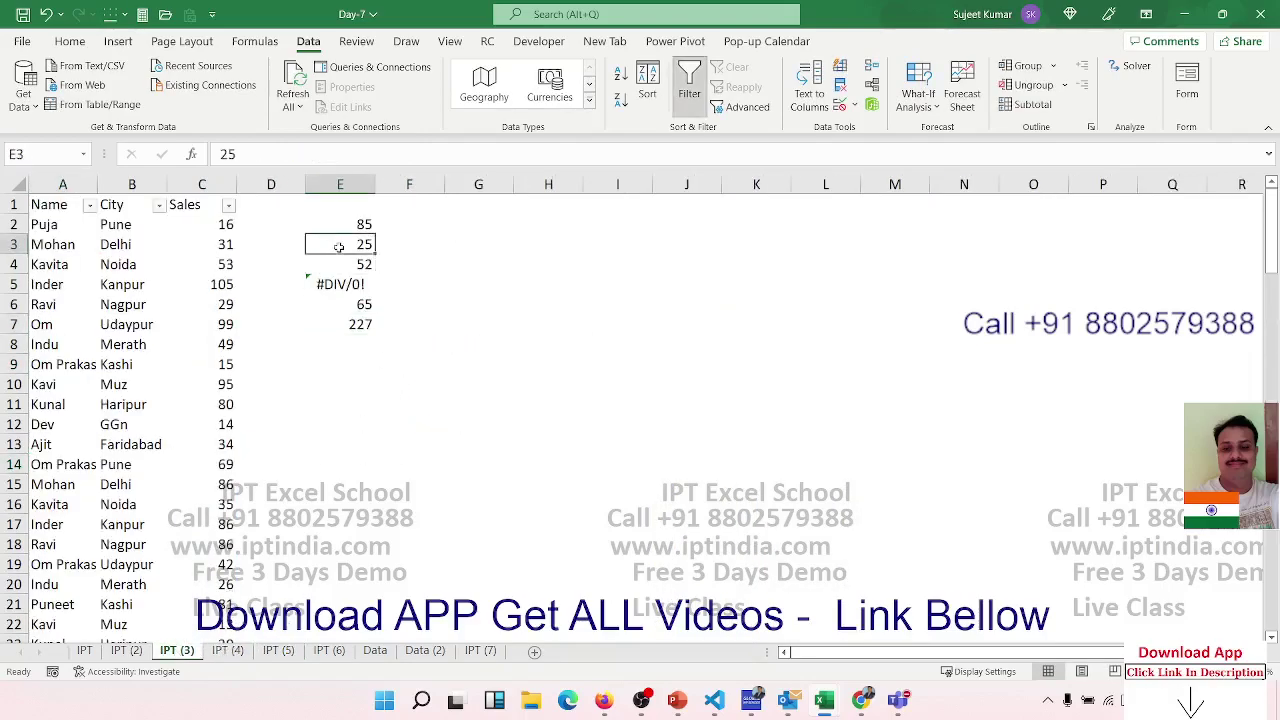
pyautogui.click(228, 650)
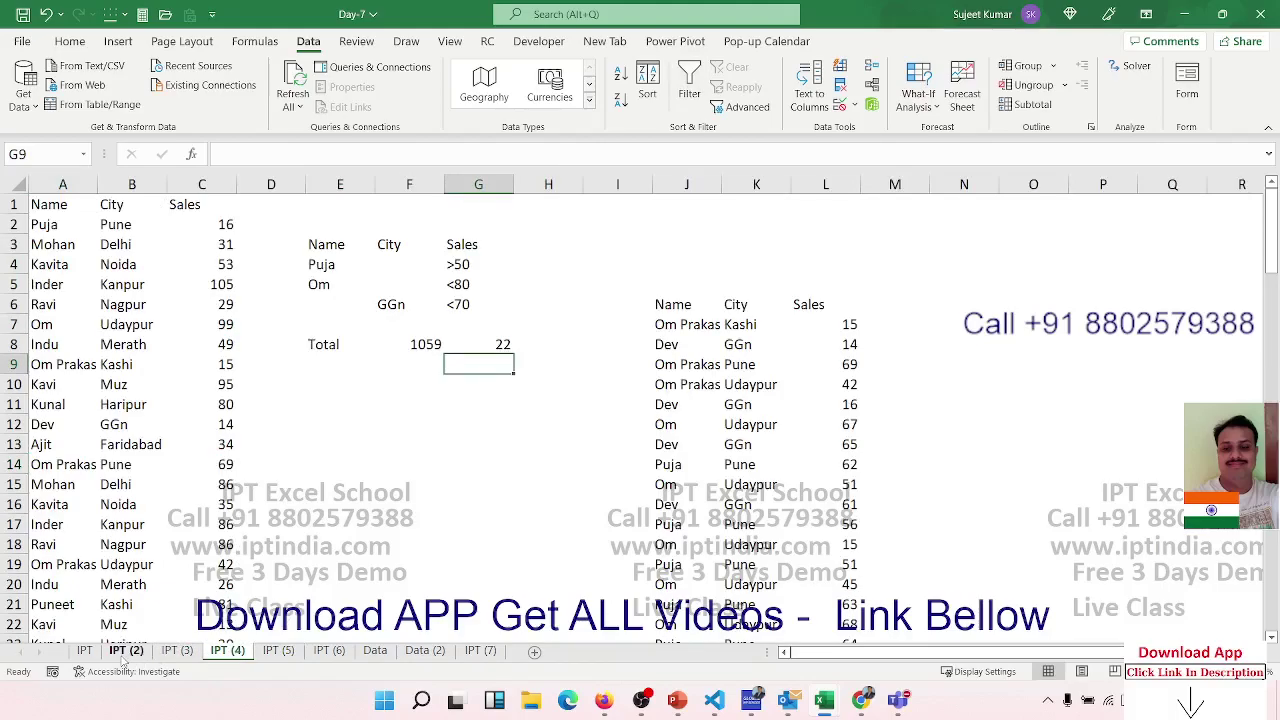
pyautogui.click(126, 650)
# Clear the old Top 1–5 ranking results in F6:G10.
pyautogui.click(332, 447)
pyautogui.click(360, 262)
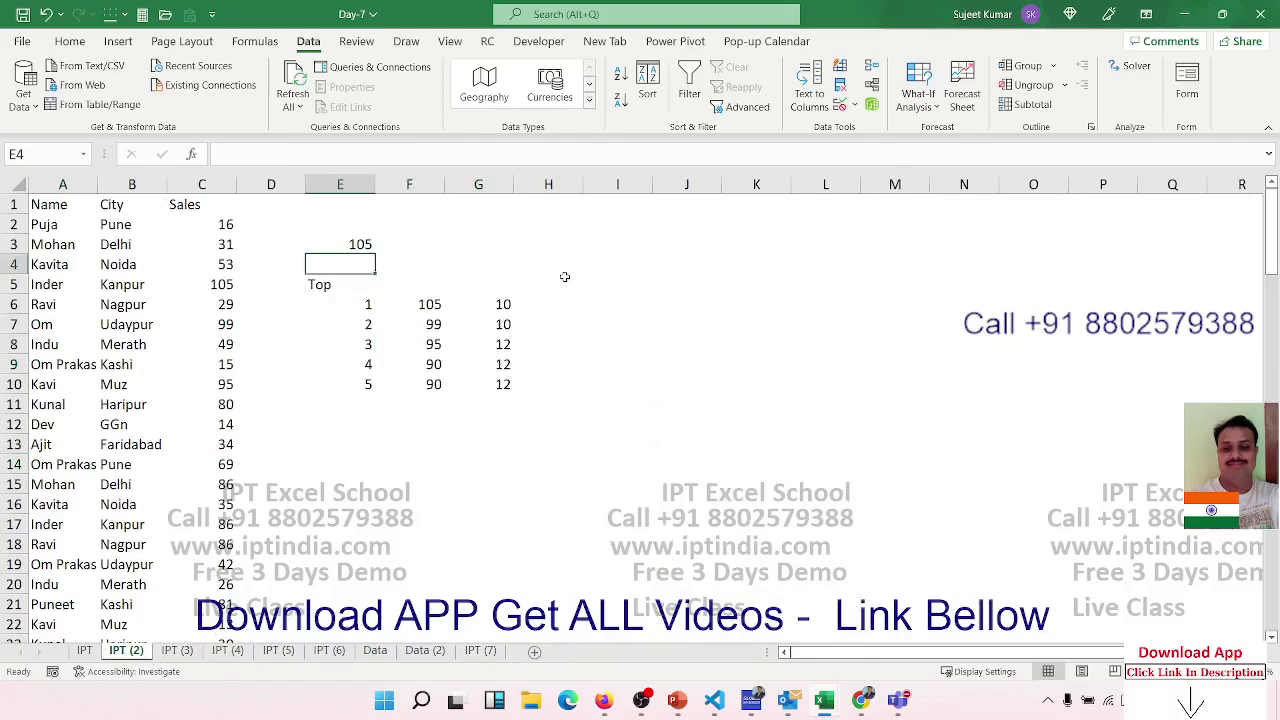
pyautogui.press('Up')
pyautogui.press('Down')
pyautogui.press('Down')
pyautogui.press('Right')
pyautogui.press('Down')
pyautogui.hotkey('shift', 'Right')
pyautogui.hotkey('shift', 'Down')
pyautogui.hotkey('shift', 'Down')
pyautogui.hotkey('shift', 'Down')
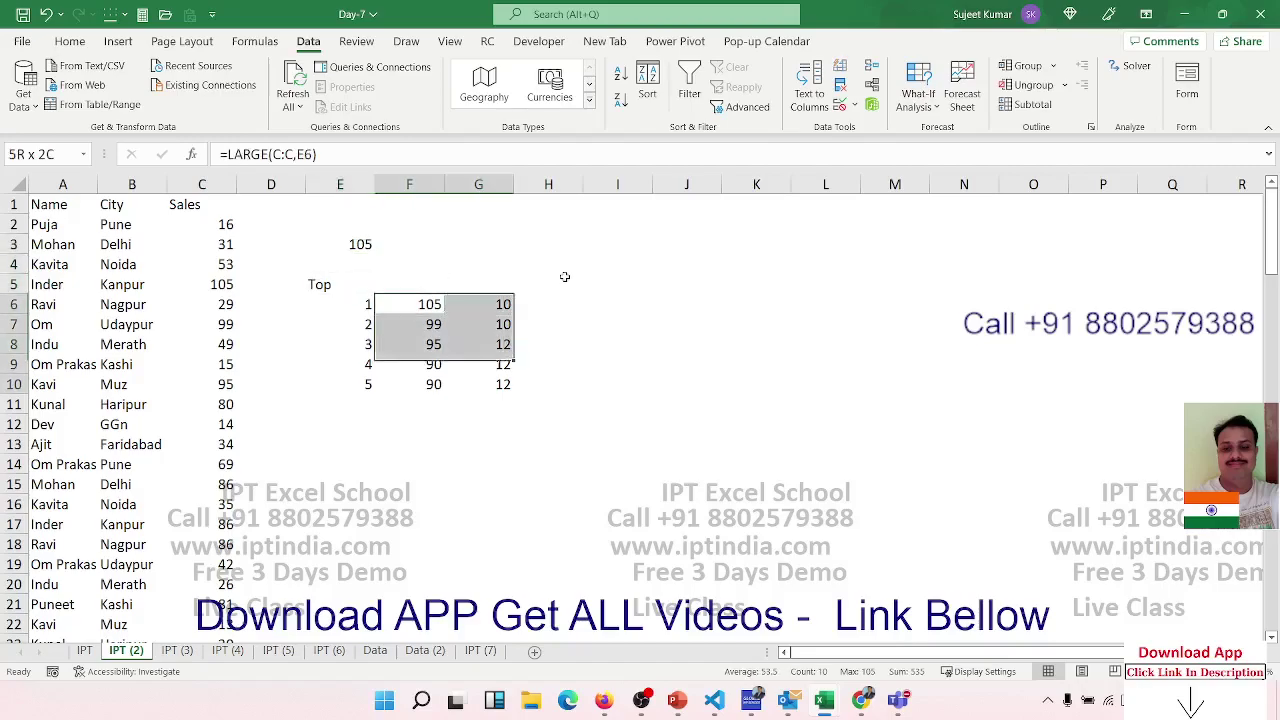
pyautogui.press('Delete')
pyautogui.press('Up')
pyautogui.press('Up')
pyautogui.press('Up')
pyautogui.press('Left')
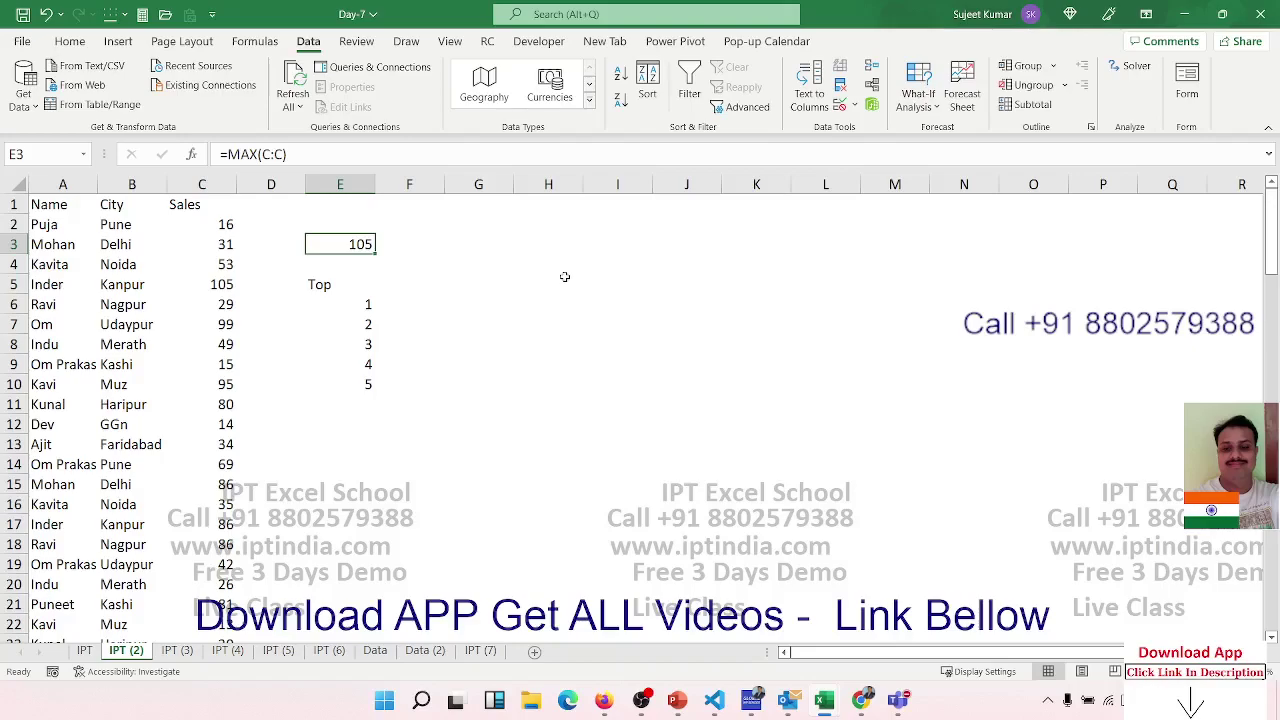
# Enter =LARGE(C2:C114,E6) in F6 for the top sale.
pyautogui.press('Down')
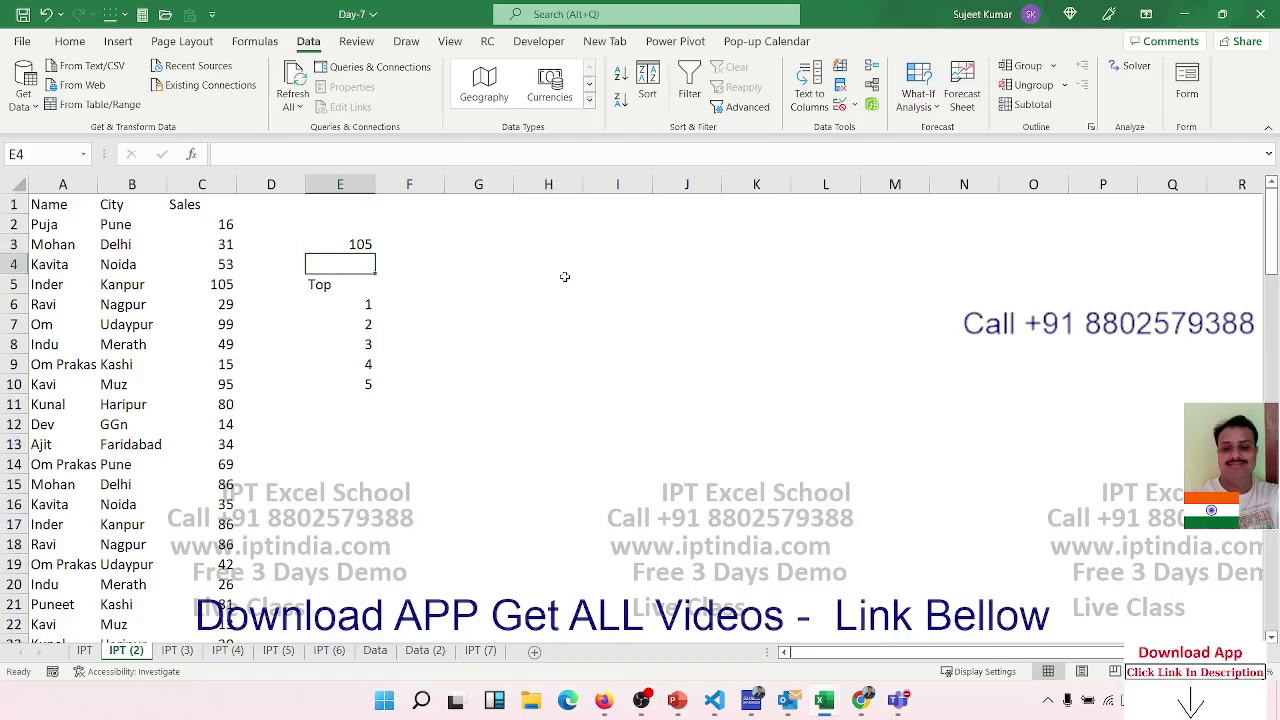
pyautogui.press('Down')
pyautogui.press('Down')
pyautogui.press('Right')
pyautogui.write('=l')
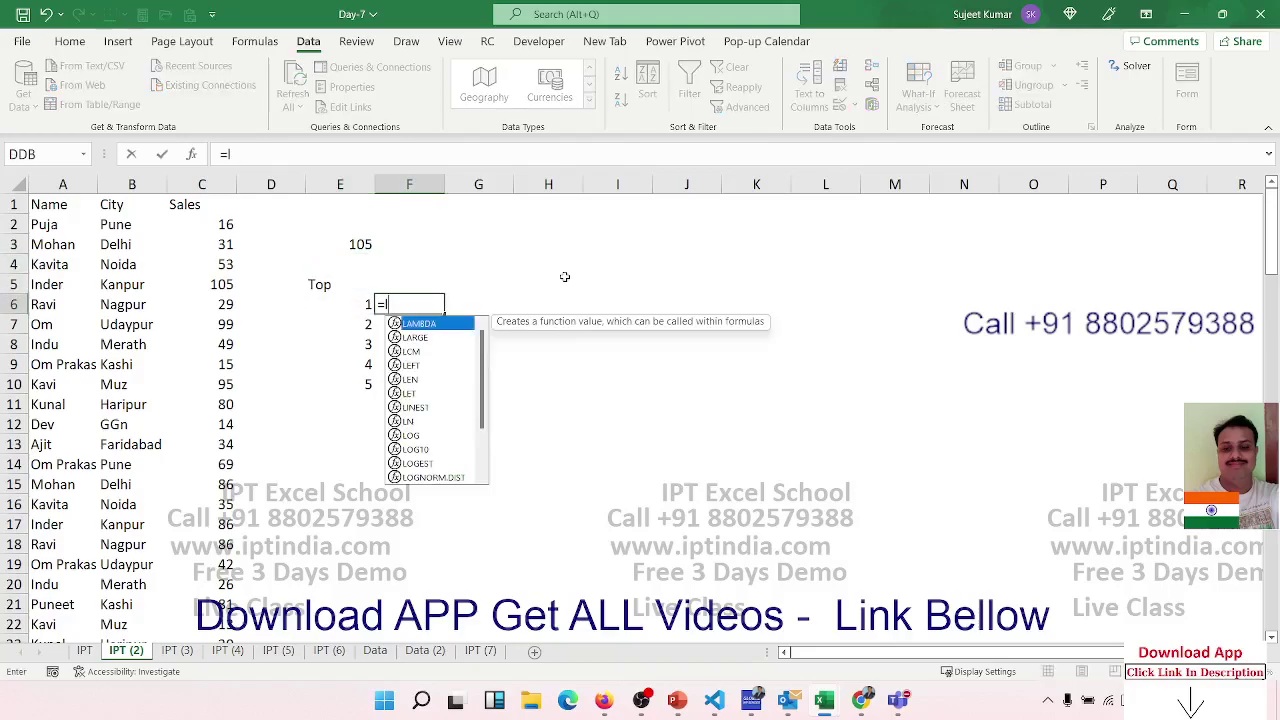
pyautogui.write('a')
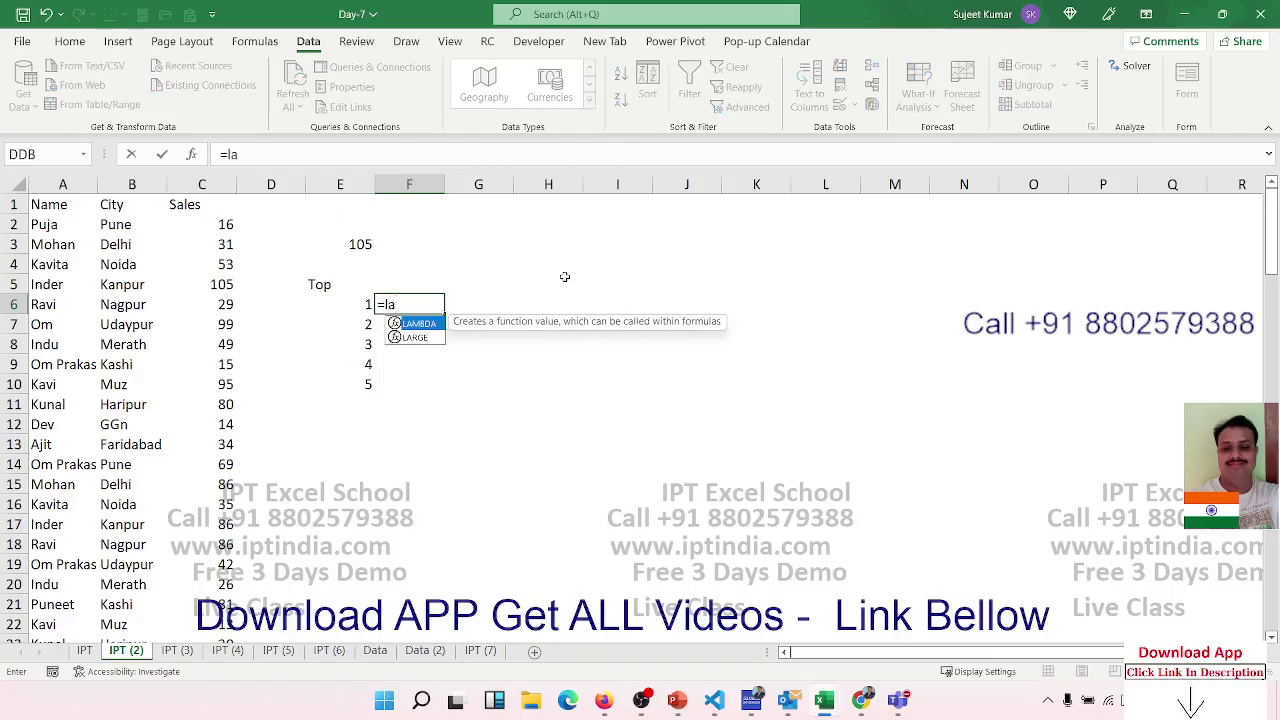
pyautogui.press('Down')
pyautogui.press('Tab')
pyautogui.press('Left')
pyautogui.press('Left')
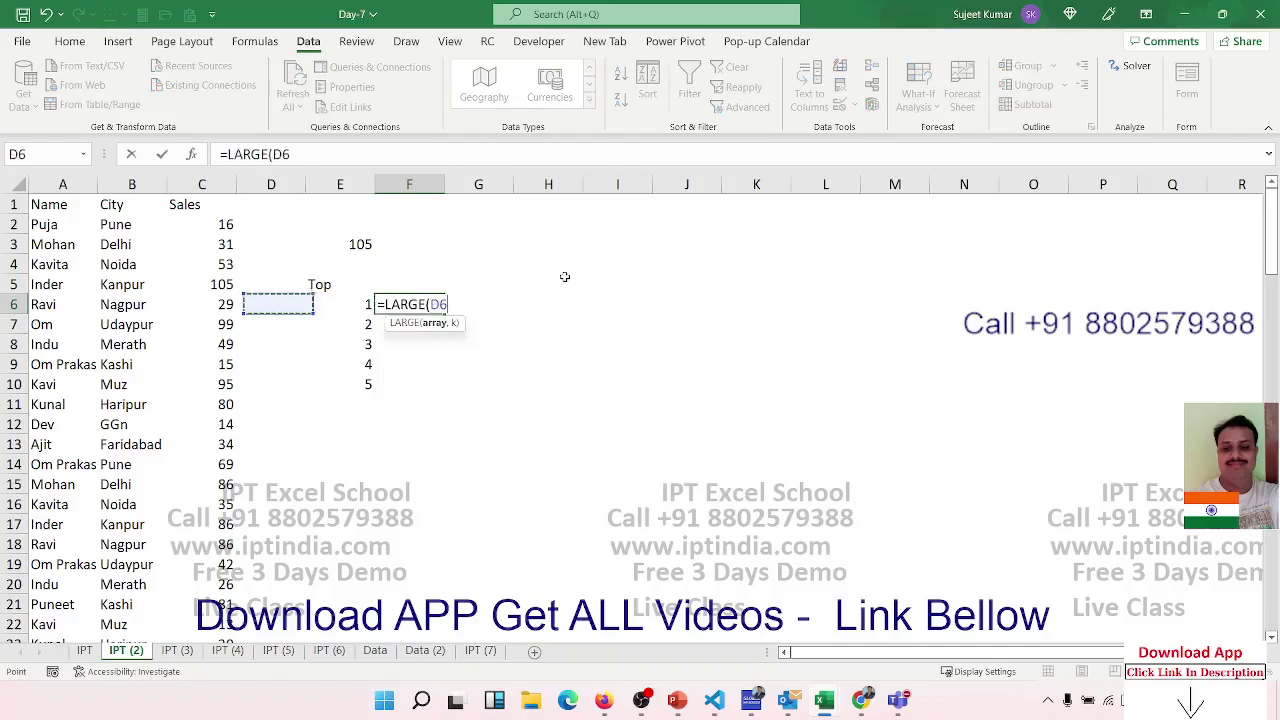
pyautogui.press('Left')
pyautogui.press('Up')
pyautogui.press('Up')
pyautogui.press('Up')
pyautogui.press('Up')
pyautogui.hotkey('ctrl', 'shift', 'Down')
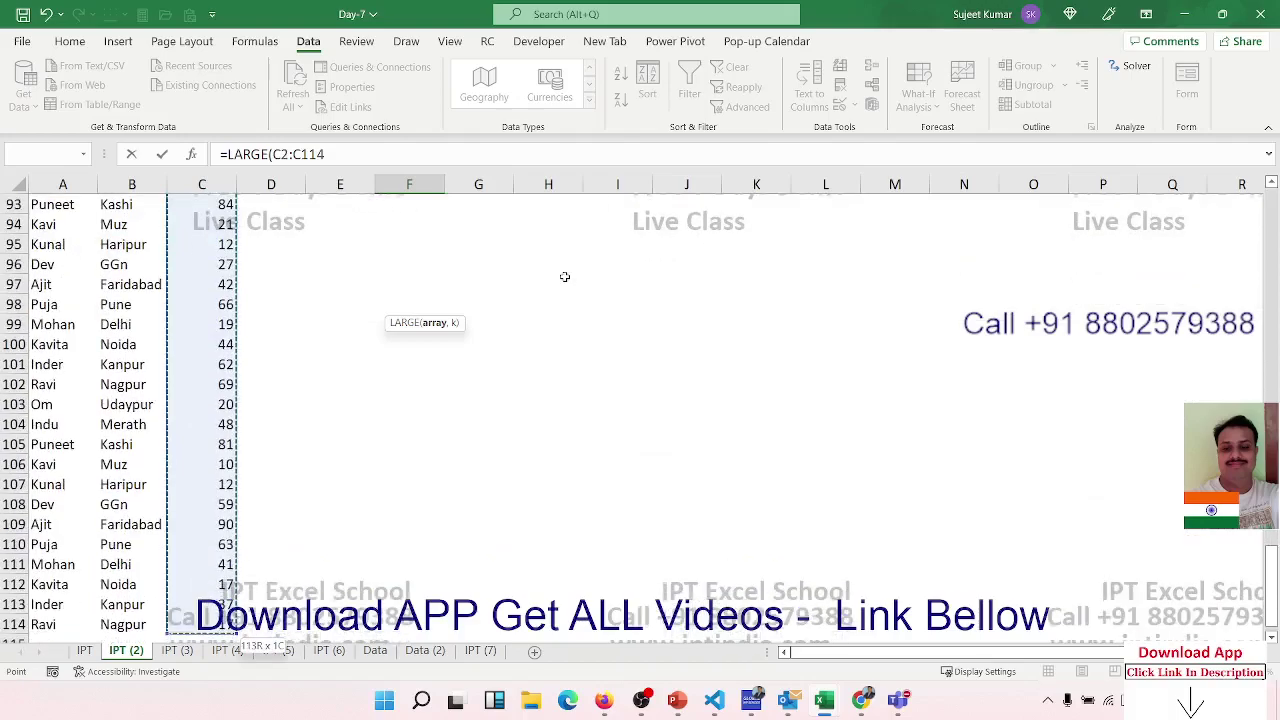
pyautogui.press('Left')
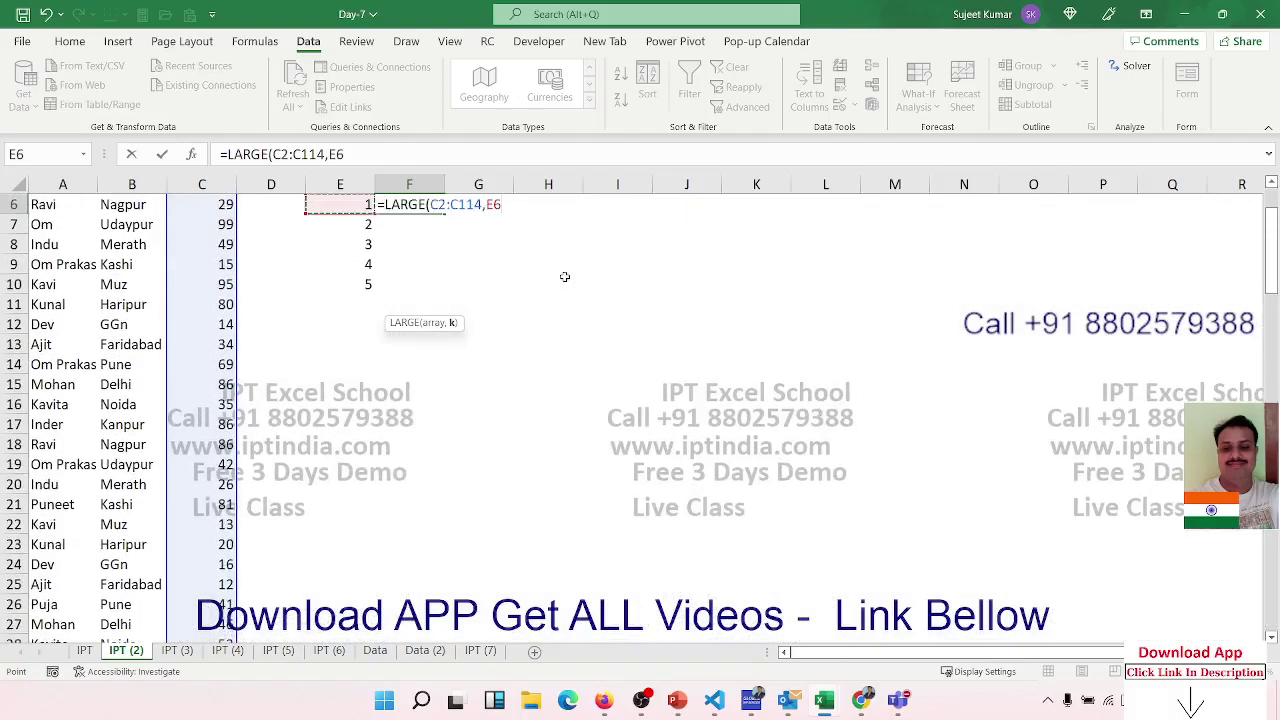
pyautogui.scroll(2, 565, 277)
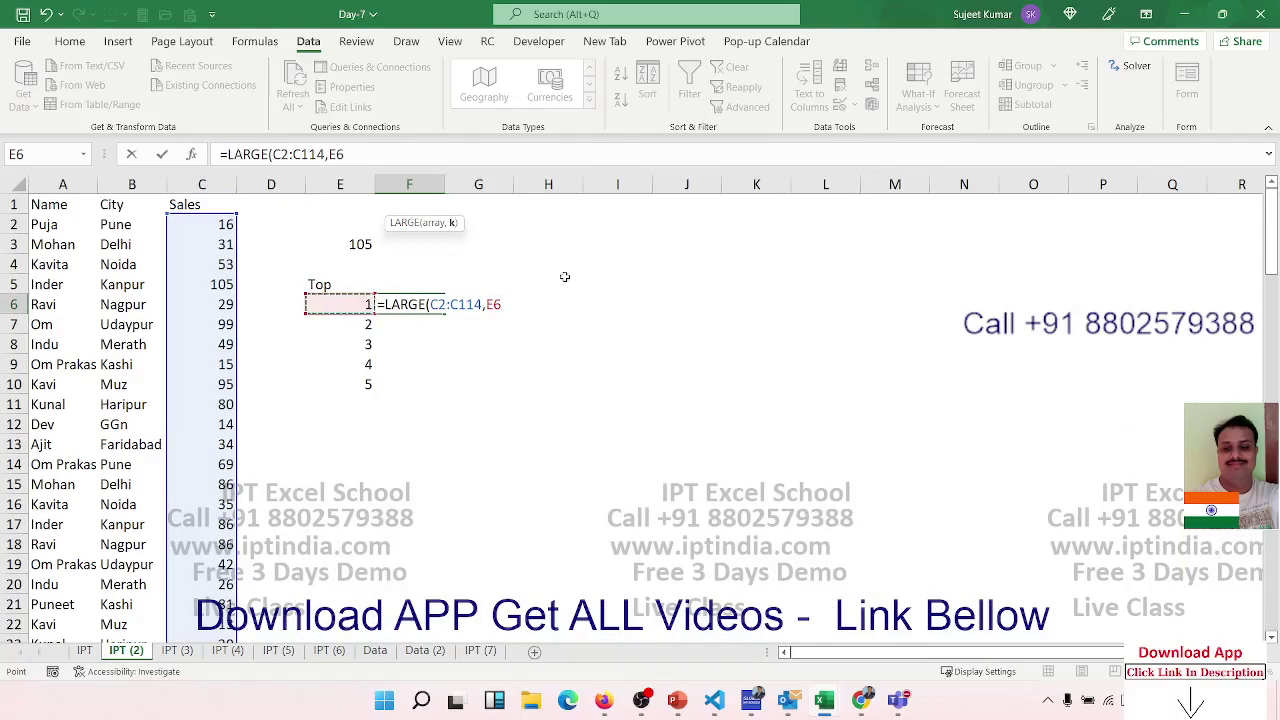
pyautogui.press('Return')
# Make the F6 formula's range absolute as $C$2:$C$114.
pyautogui.press('Up')
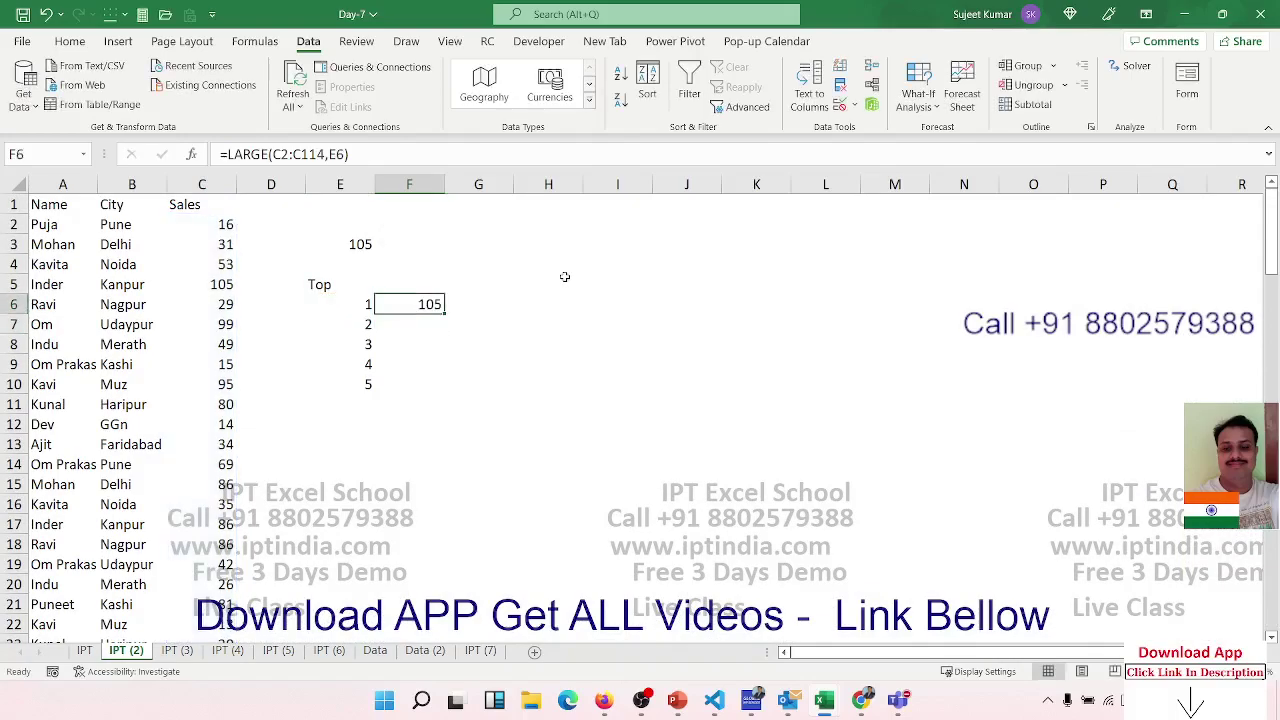
pyautogui.doubleClick(427, 304)
pyautogui.click(440, 303)
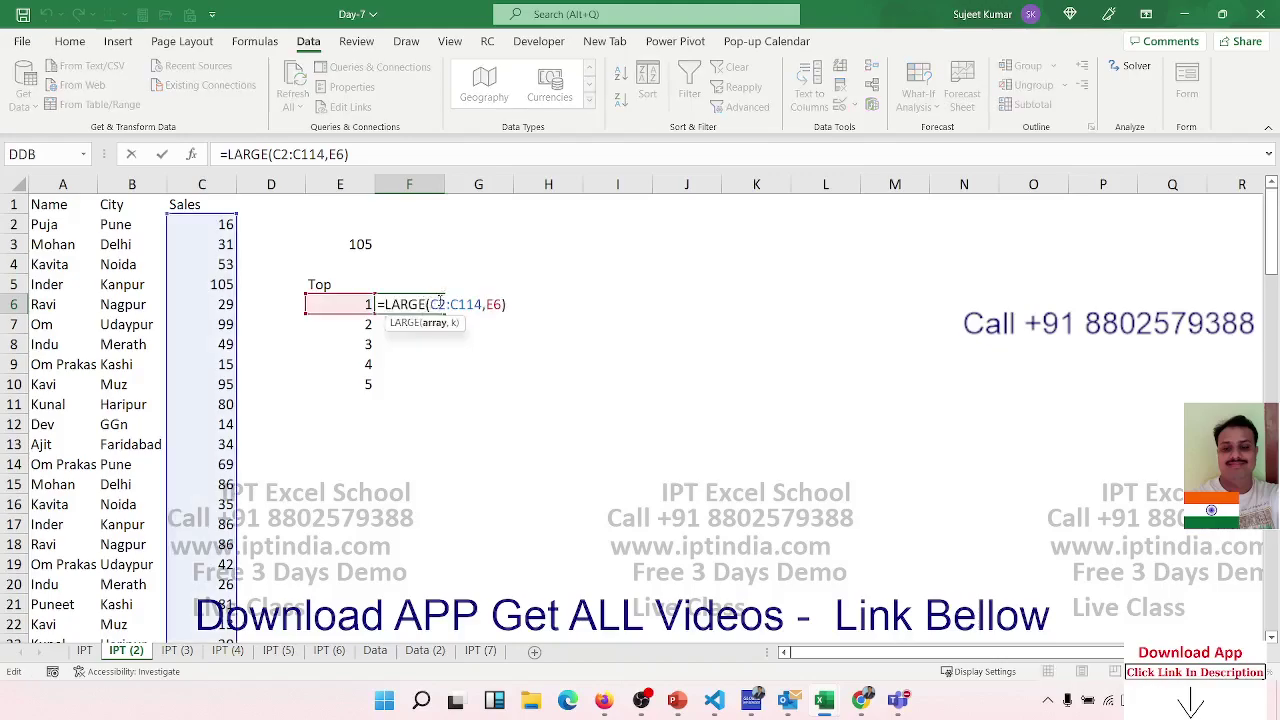
pyautogui.press('F4')
pyautogui.click(498, 304)
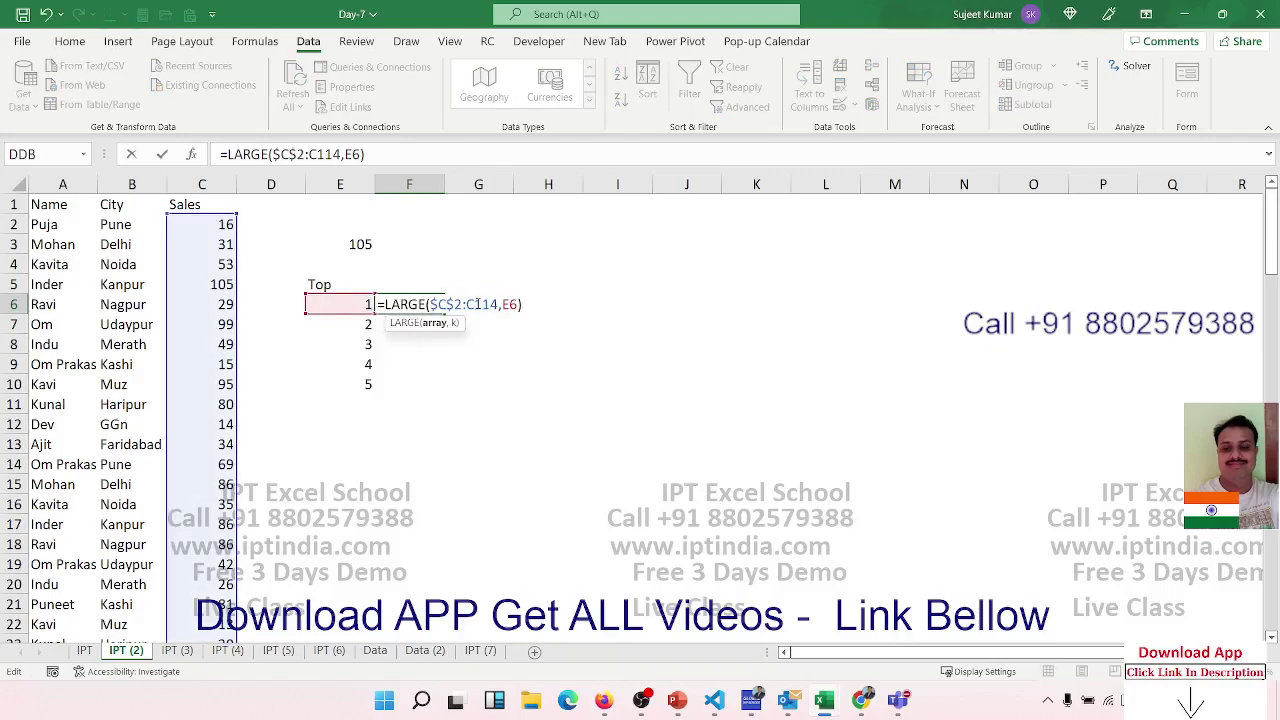
pyautogui.press('F4')
pyautogui.press('Return')
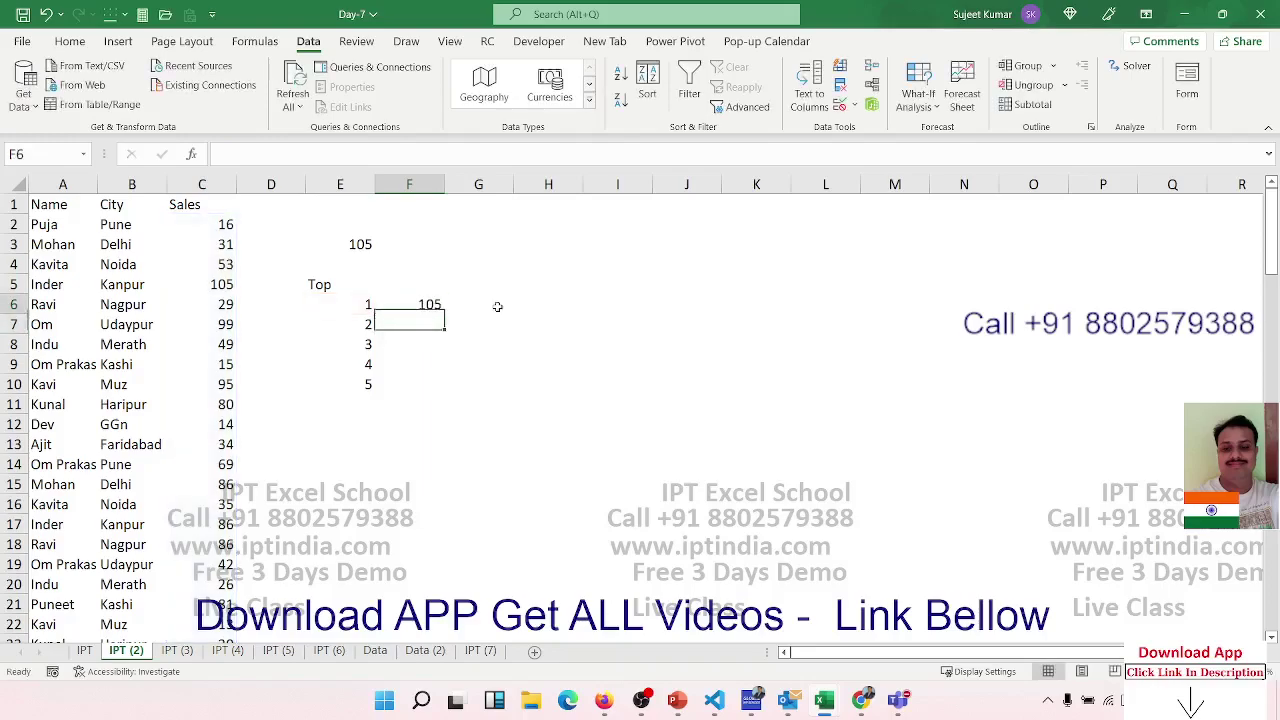
# Fill the LARGE formula down F6:F10, listing 105, 99, 95, 90, 90.
pyautogui.press('Up')
pyautogui.hotkey('shift', 'Down')
pyautogui.hotkey('shift', 'Down')
pyautogui.hotkey('shift', 'Down')
pyautogui.hotkey('shift', 'Down')
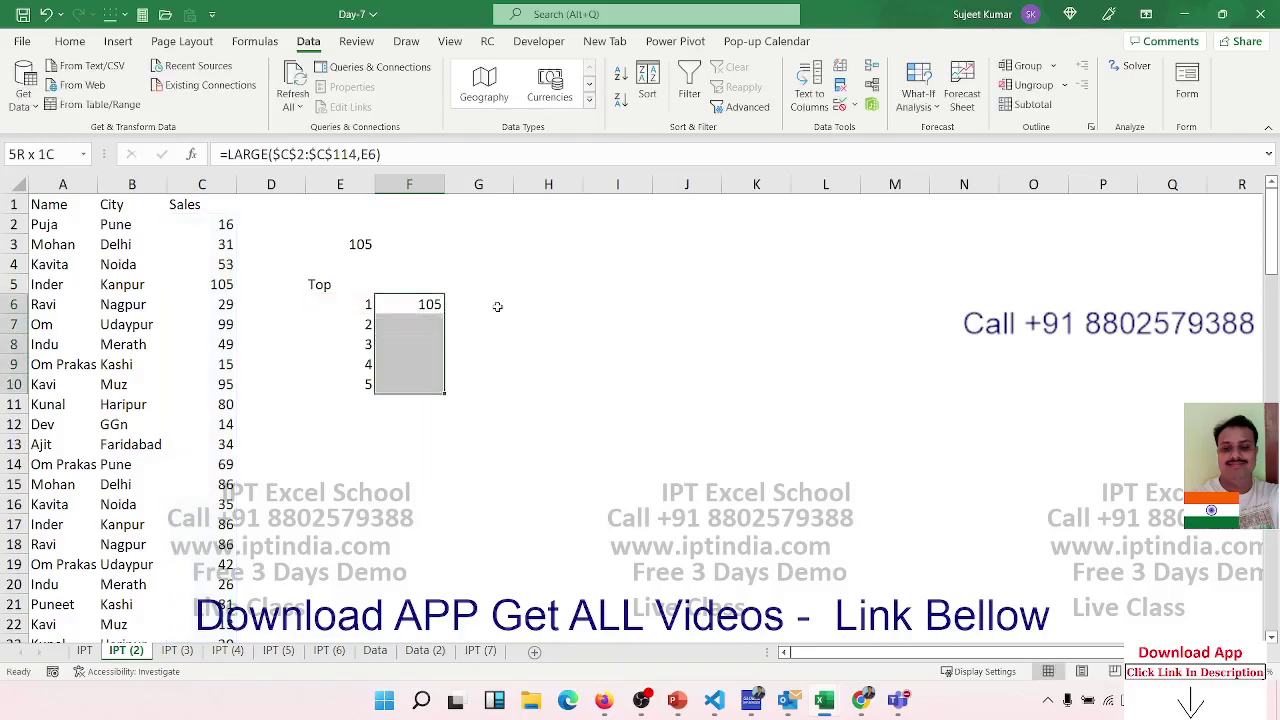
pyautogui.hotkey('ctrl', 'd')
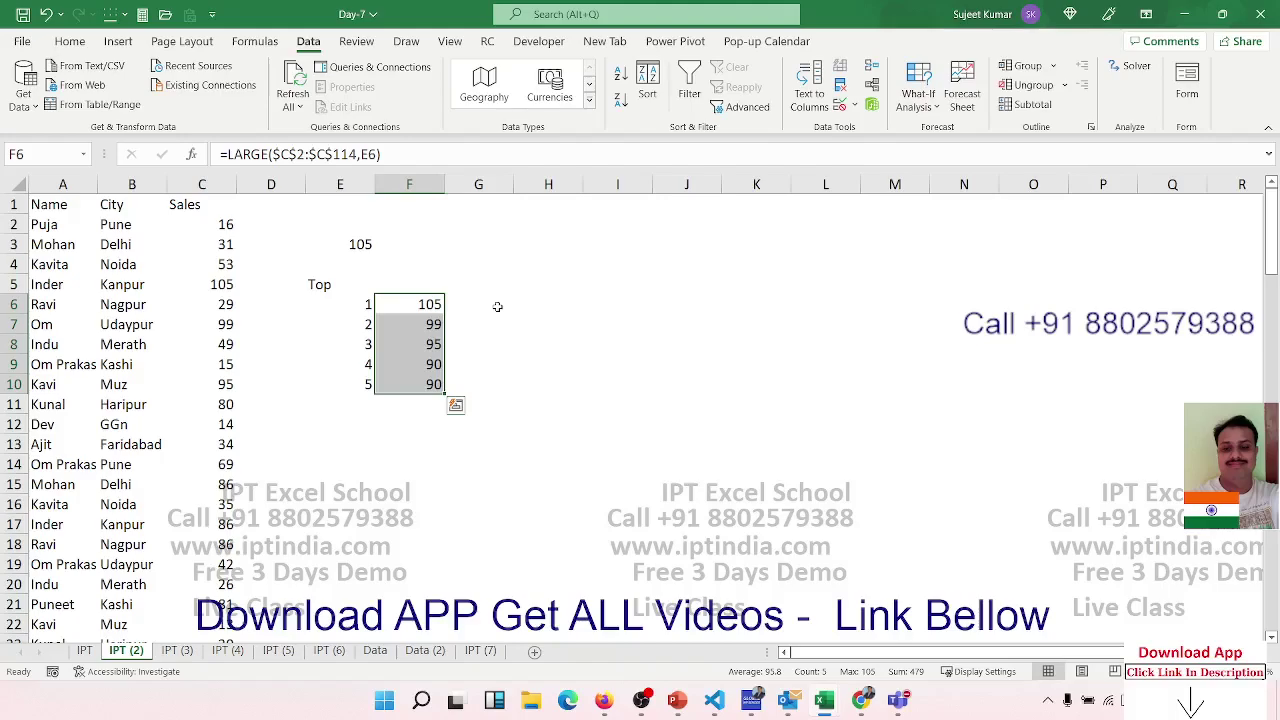
# Enter =SMALL(C:C,E6) in G6 and fill it down to G10.
pyautogui.click(497, 307)
pyautogui.write('=s')
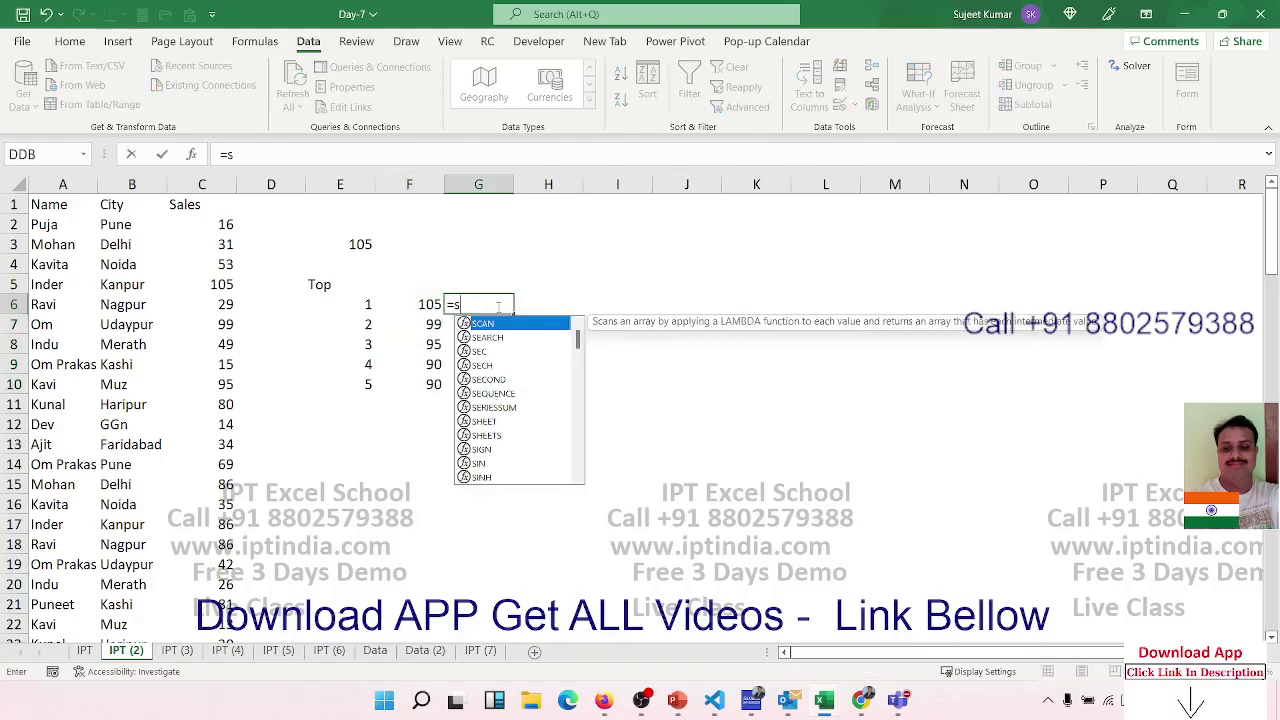
pyautogui.write('m')
pyautogui.press('Tab')
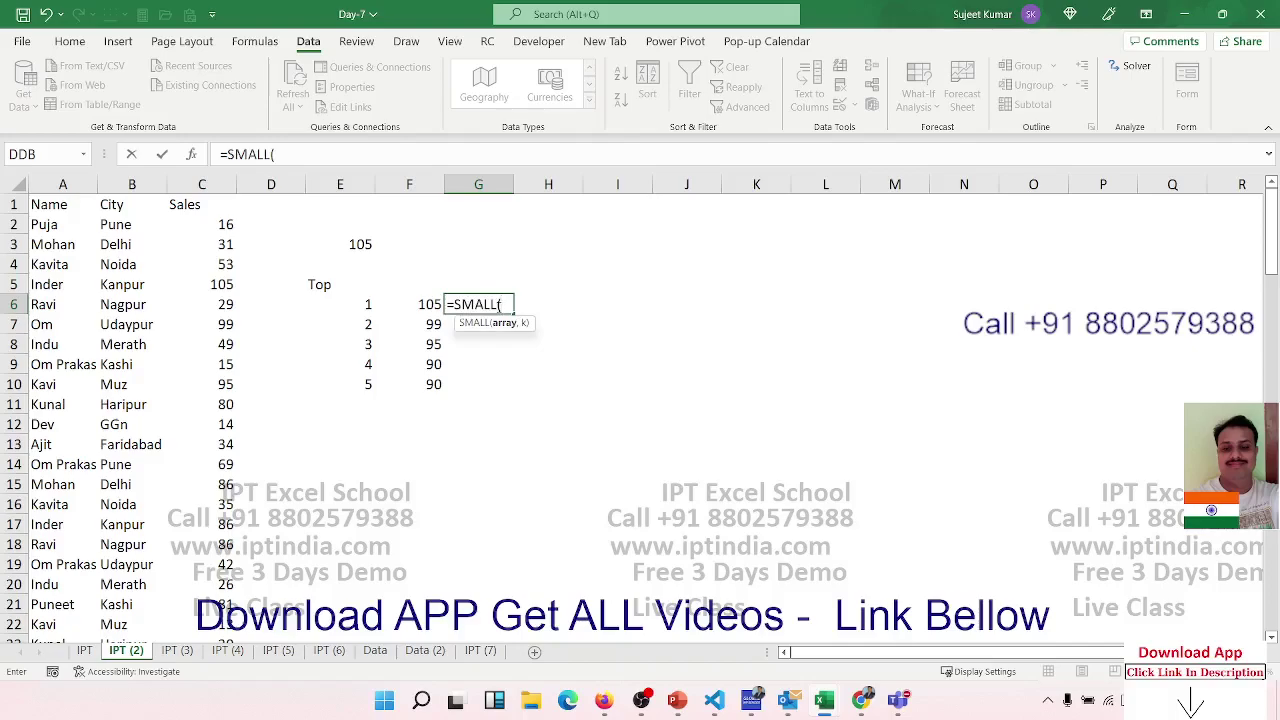
pyautogui.press('Left')
pyautogui.press('Left')
pyautogui.press('Left')
pyautogui.press('Left')
pyautogui.hotkey('ctrl', 'space')
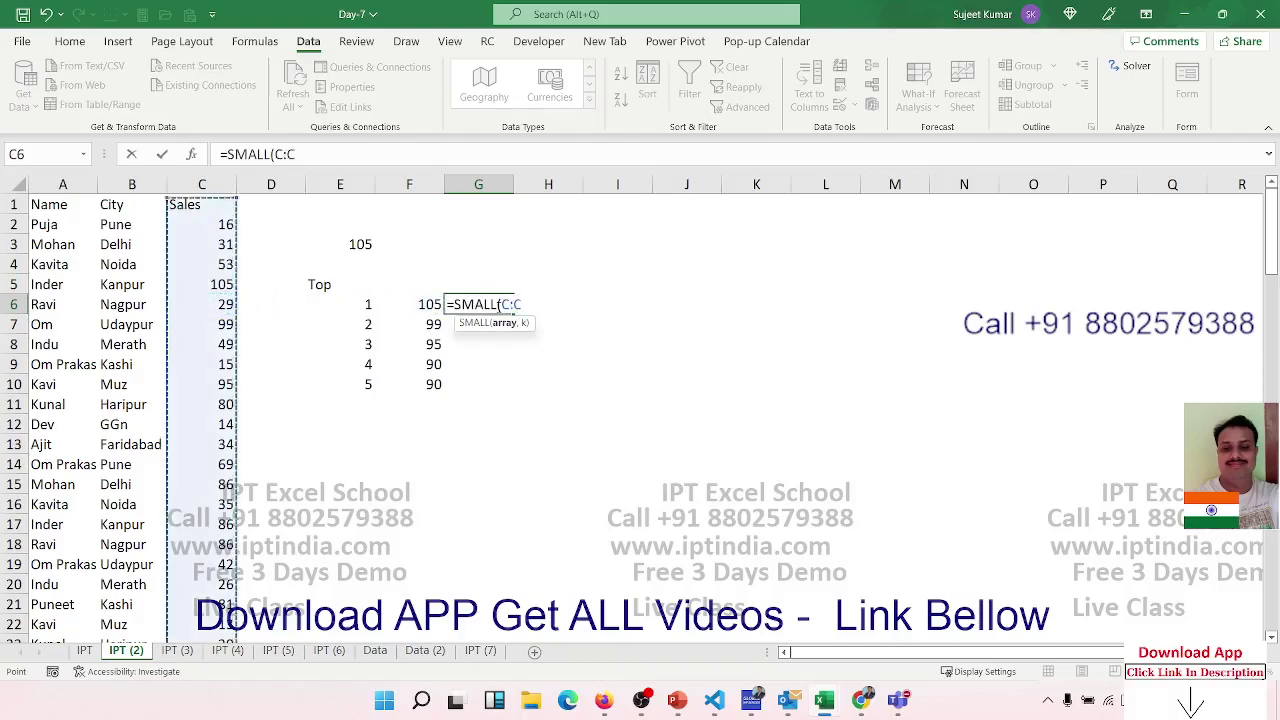
pyautogui.write(',')
pyautogui.press('Left')
pyautogui.press('Left')
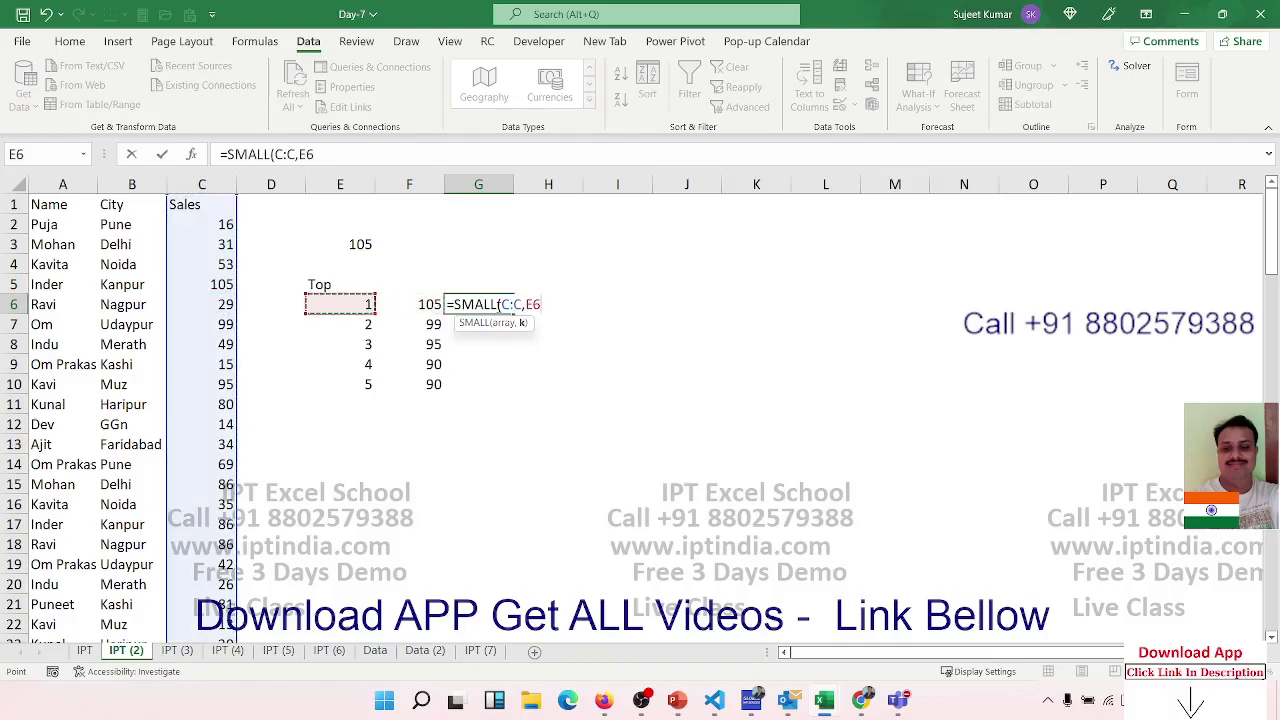
pyautogui.press('Return')
pyautogui.click(498, 305)
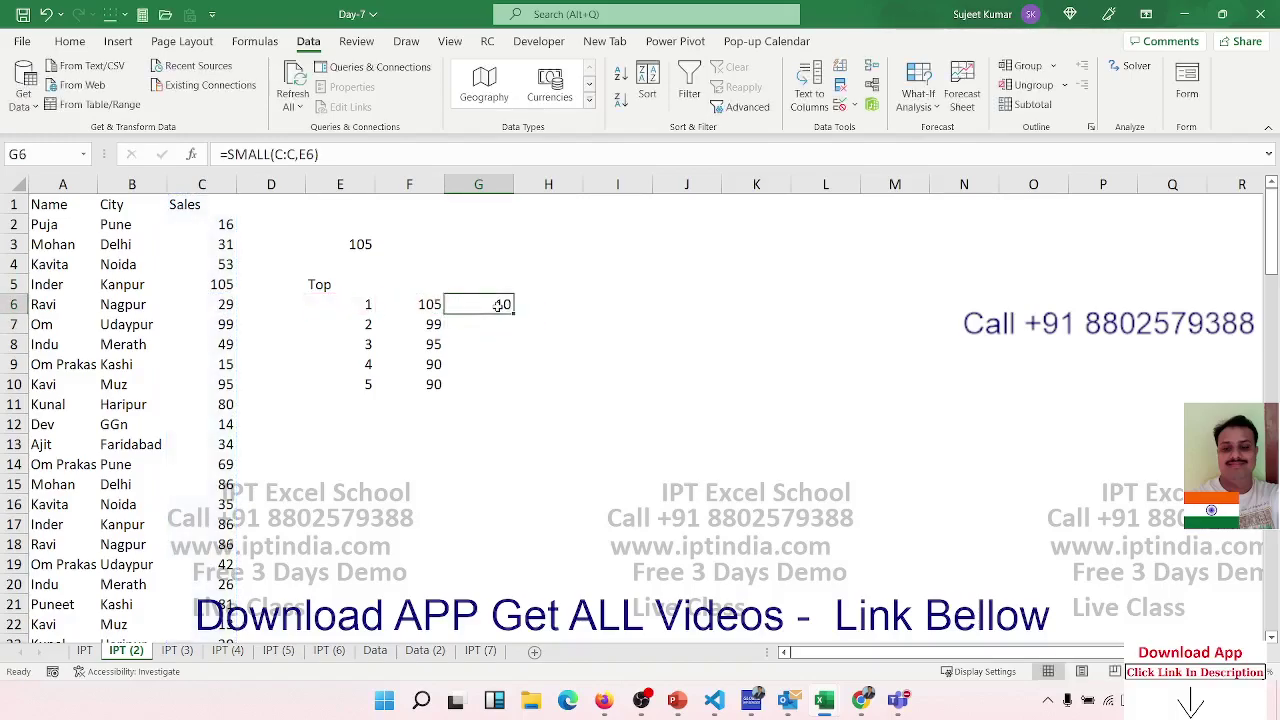
pyautogui.moveTo(514, 313); pyautogui.dragTo(510, 390)
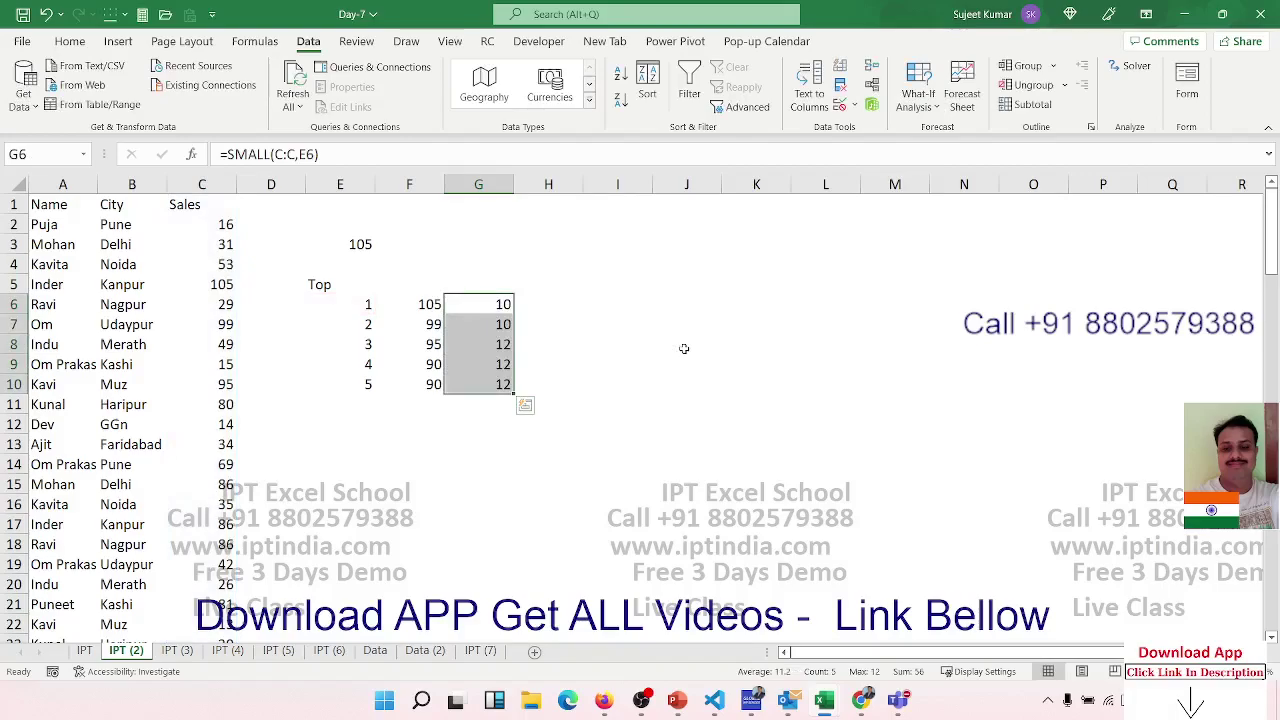
# Review the G6:G10 smallest-value results and change the C8 sales value to 11.
pyautogui.press('Up')
pyautogui.press('Down')
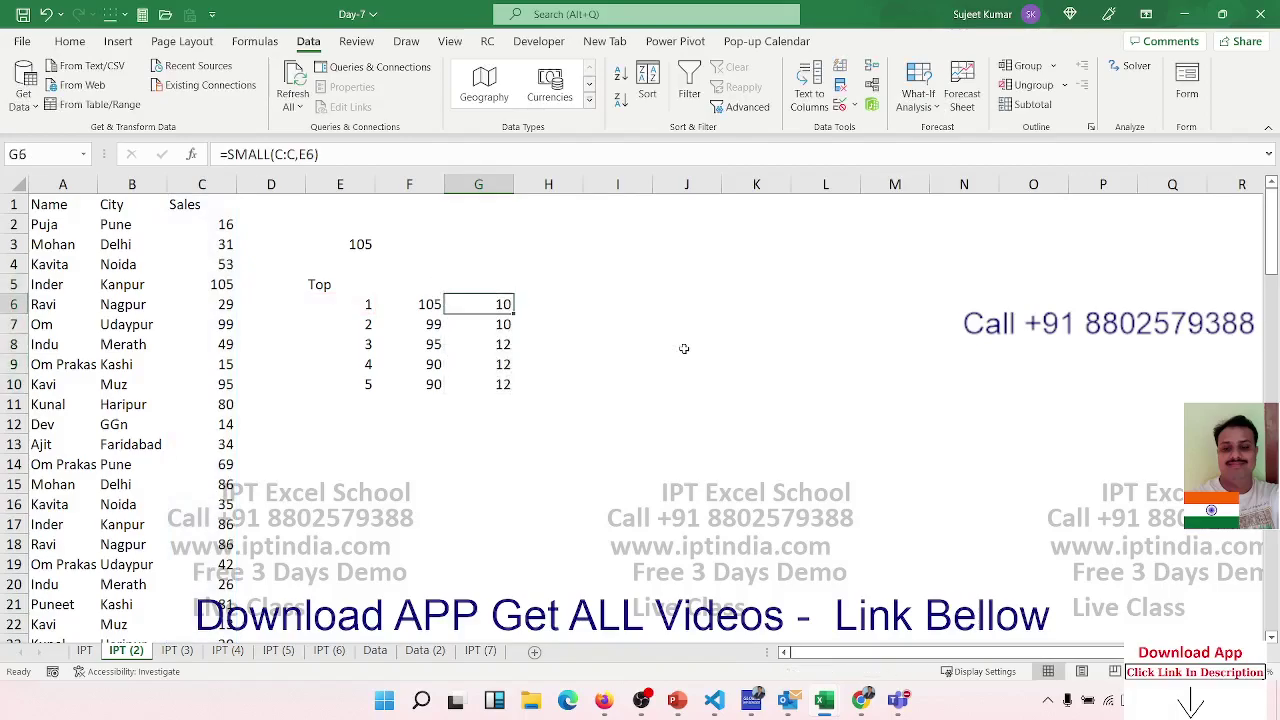
pyautogui.hotkey('shift', 'Down')
pyautogui.press('Down')
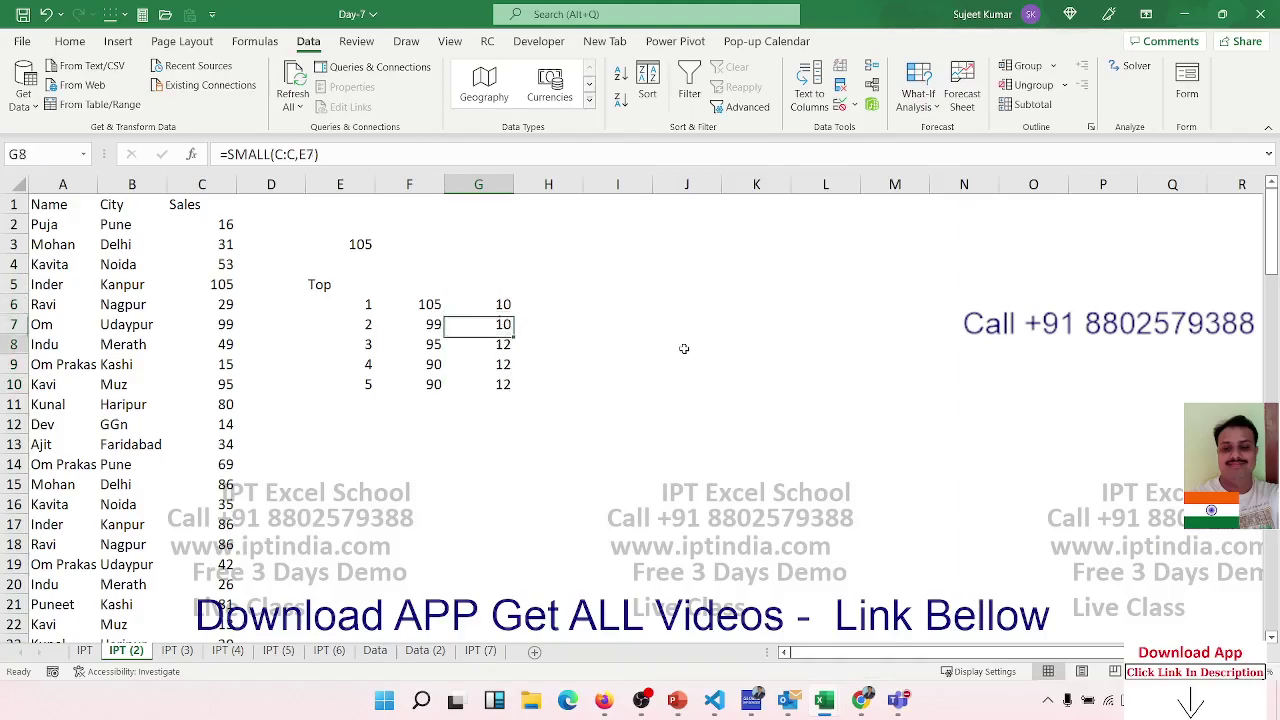
pyautogui.press('Down')
pyautogui.hotkey('shift', 'Down')
pyautogui.hotkey('shift', 'Down')
pyautogui.press('Left')
pyautogui.press('Left')
pyautogui.press('Left')
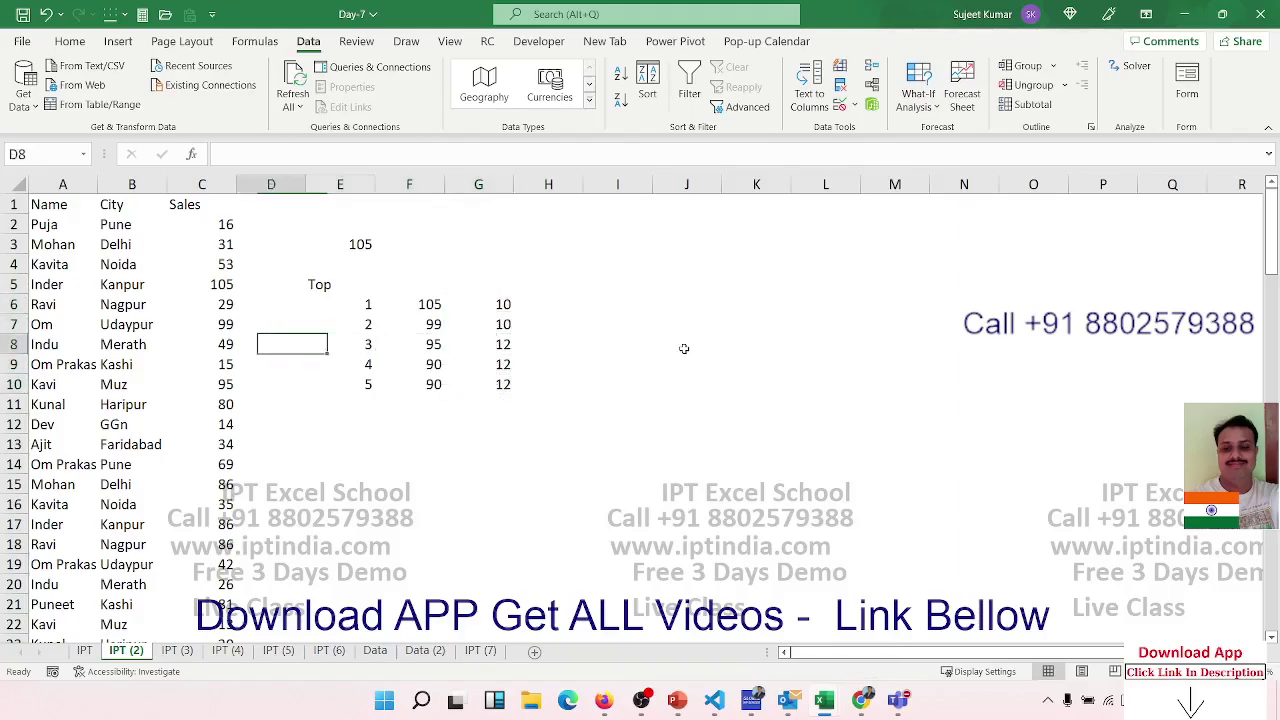
pyautogui.press('Left')
pyautogui.write('11')
pyautogui.press('Return')
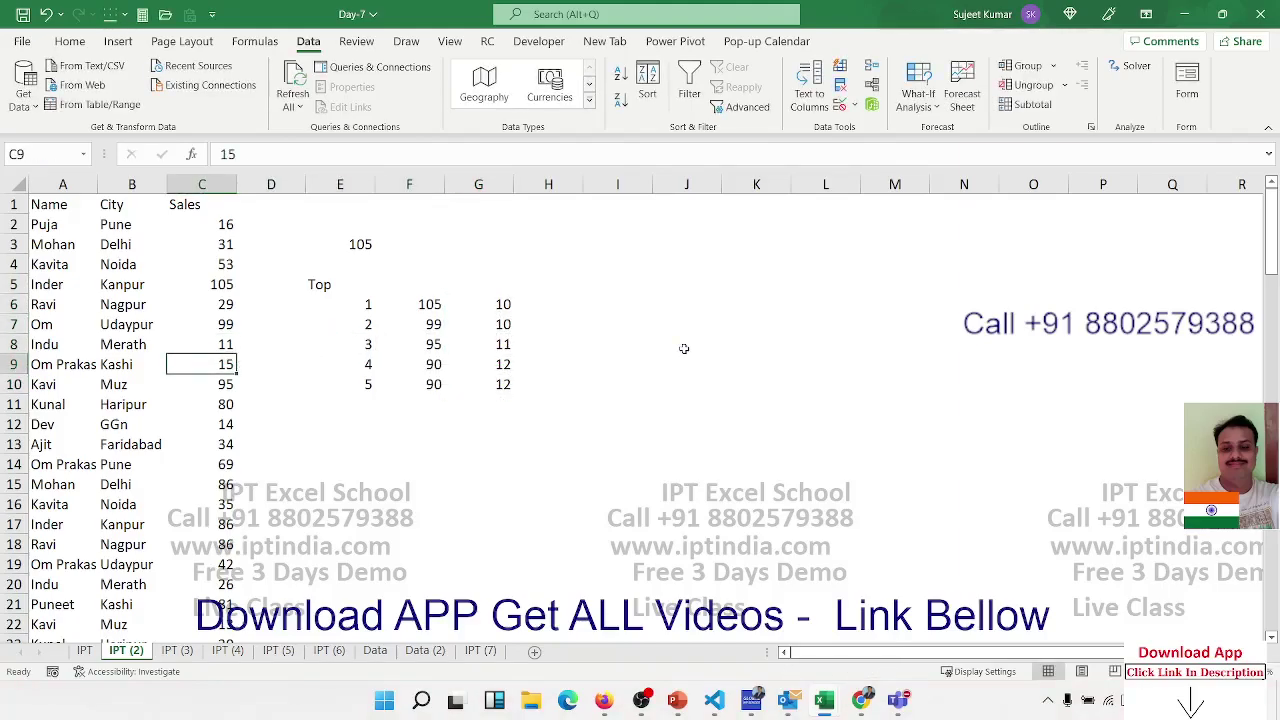
# Change the C6 sales value to 9, then recheck the C:C array in G6's formula.
pyautogui.press('Up')
pyautogui.press('Up')
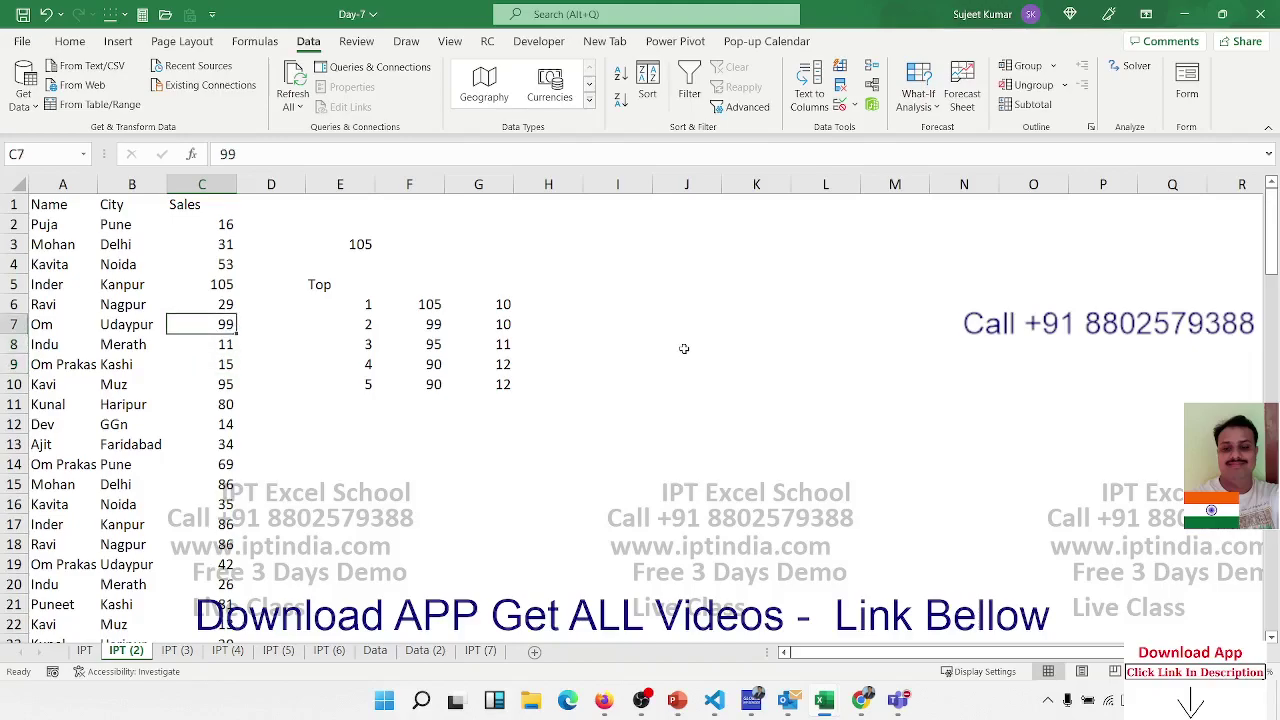
pyautogui.press('Up')
pyautogui.write('9')
pyautogui.press('Return')
pyautogui.click(495, 305)
pyautogui.doubleClick(490, 305)
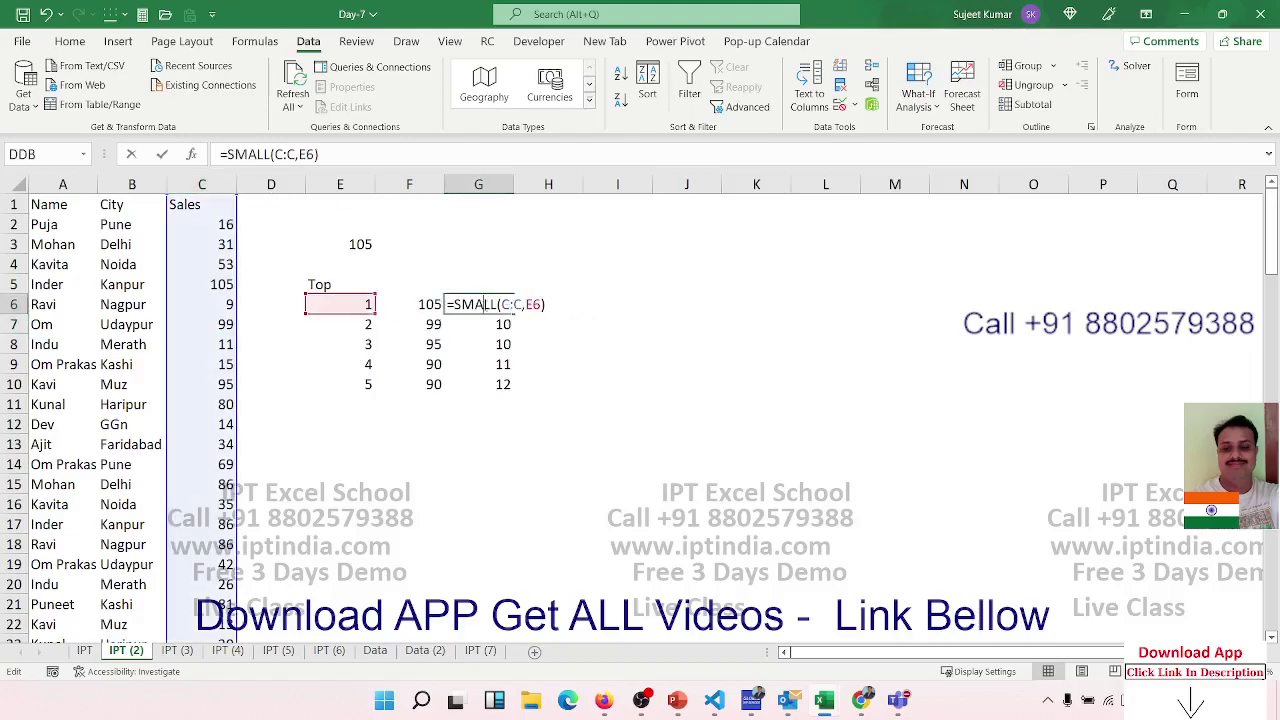
pyautogui.moveTo(501, 305); pyautogui.dragTo(520, 305)
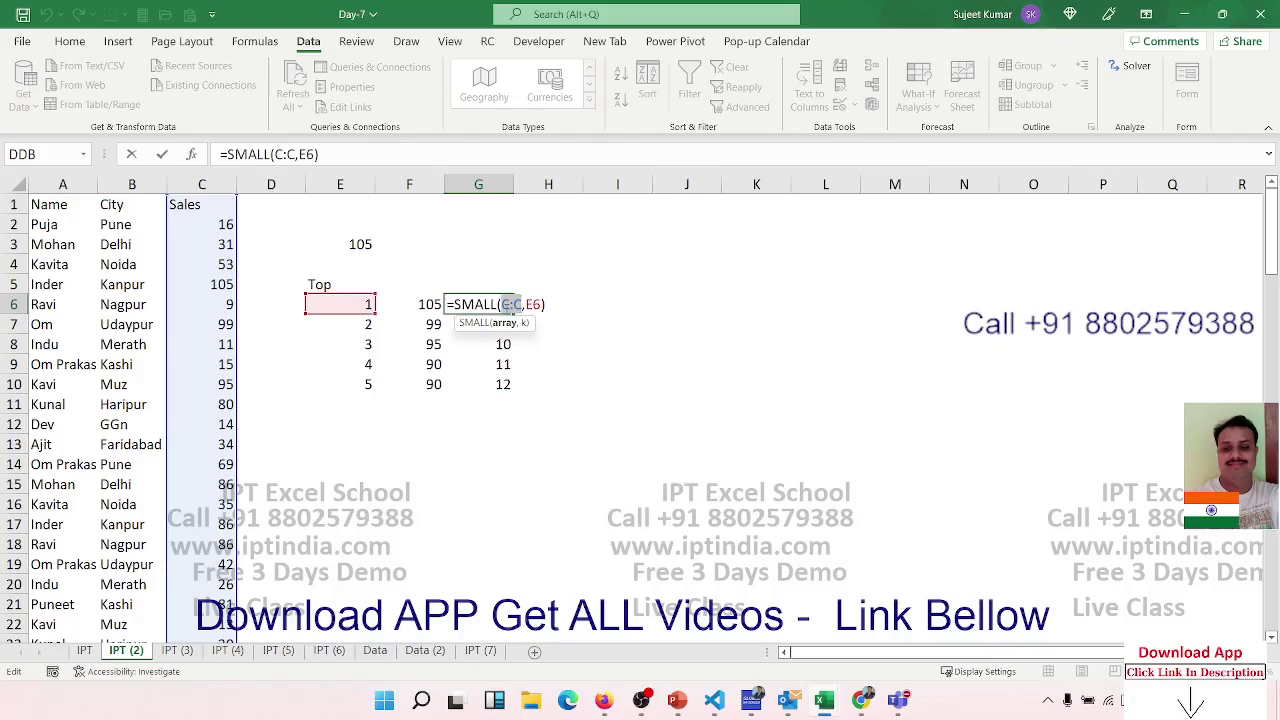
pyautogui.press('Return')
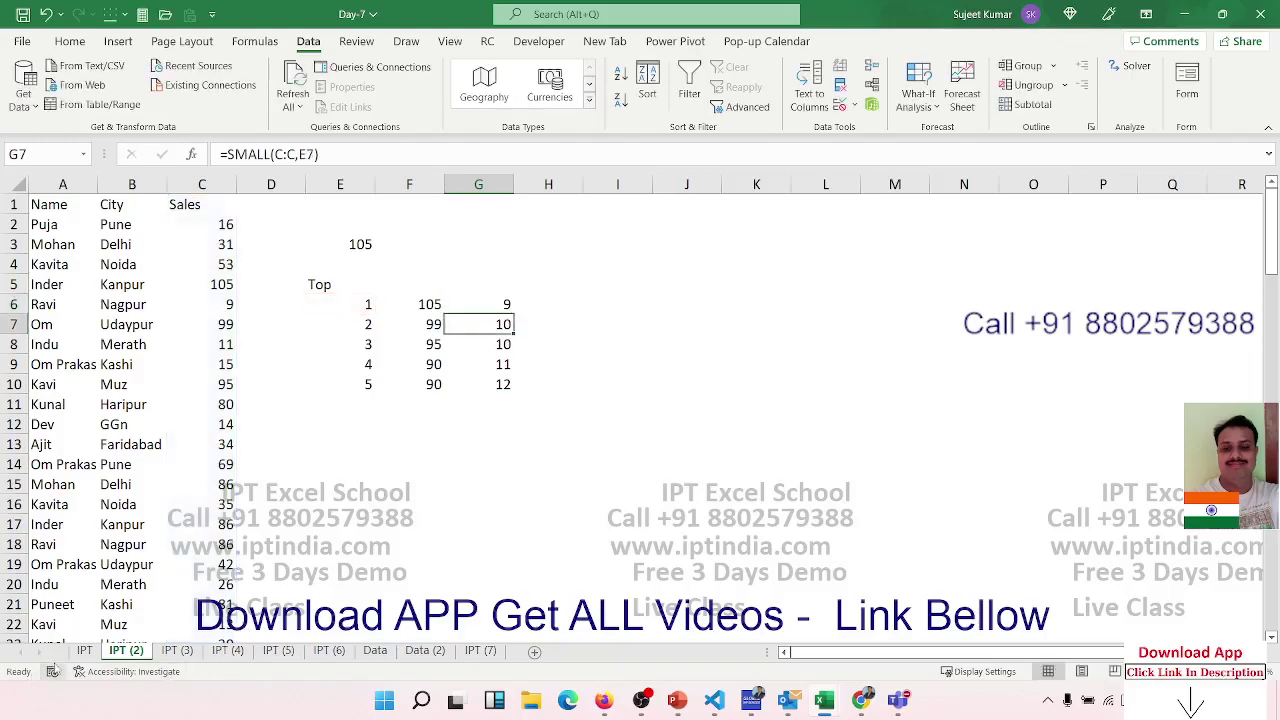
# Browse sheets IPT to IPT (4), checking IPT (3)'s #DIV/0! in E5 and AGGREGATE total in E7.
pyautogui.click(84, 651)
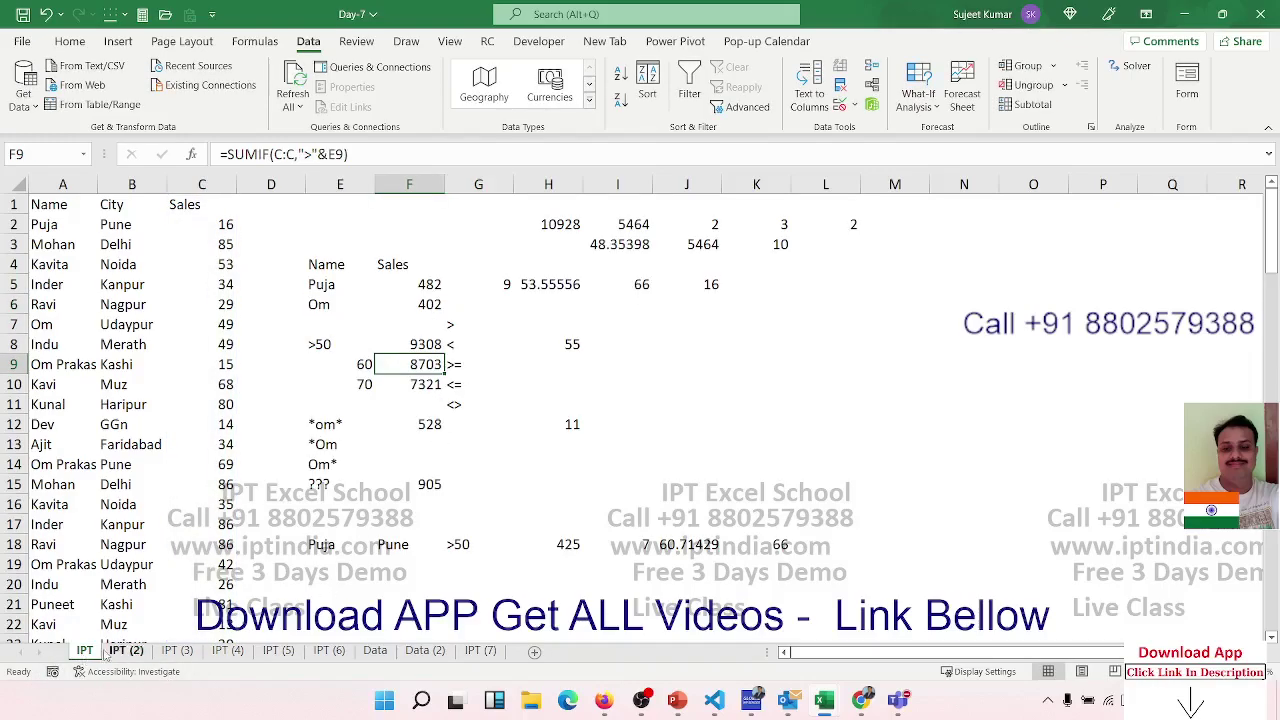
pyautogui.click(126, 651)
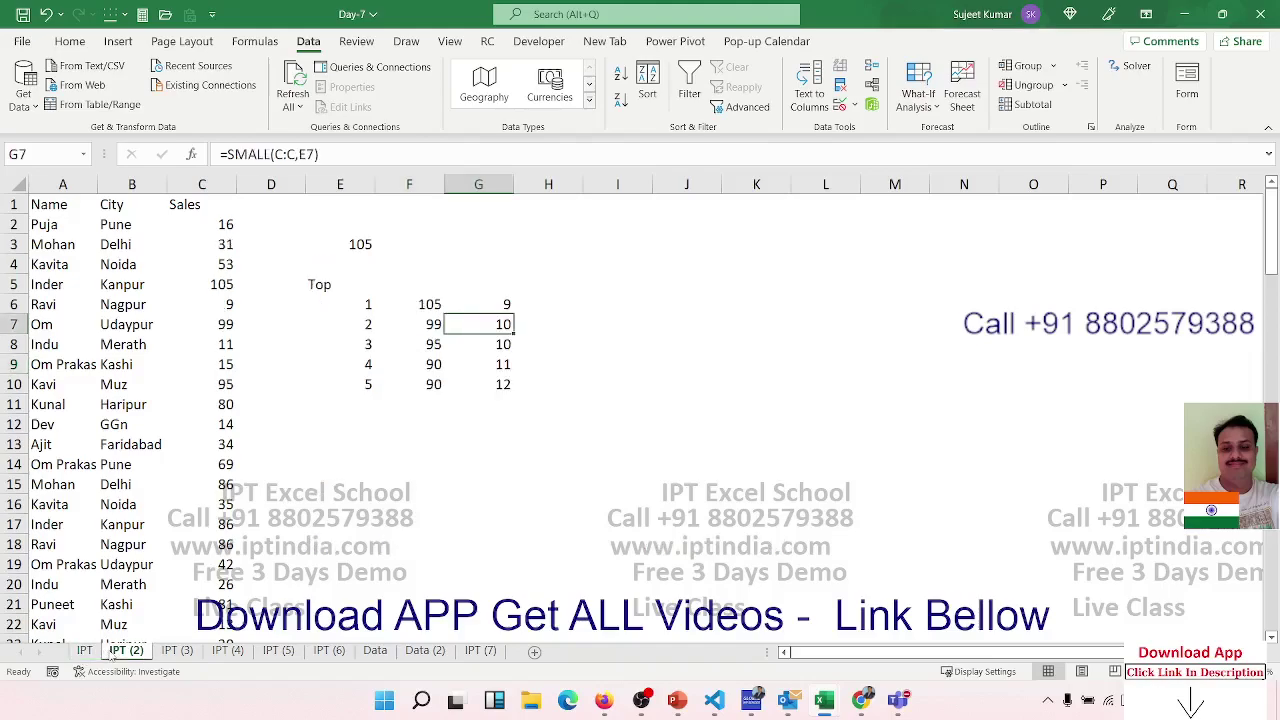
pyautogui.click(177, 651)
pyautogui.press('Up')
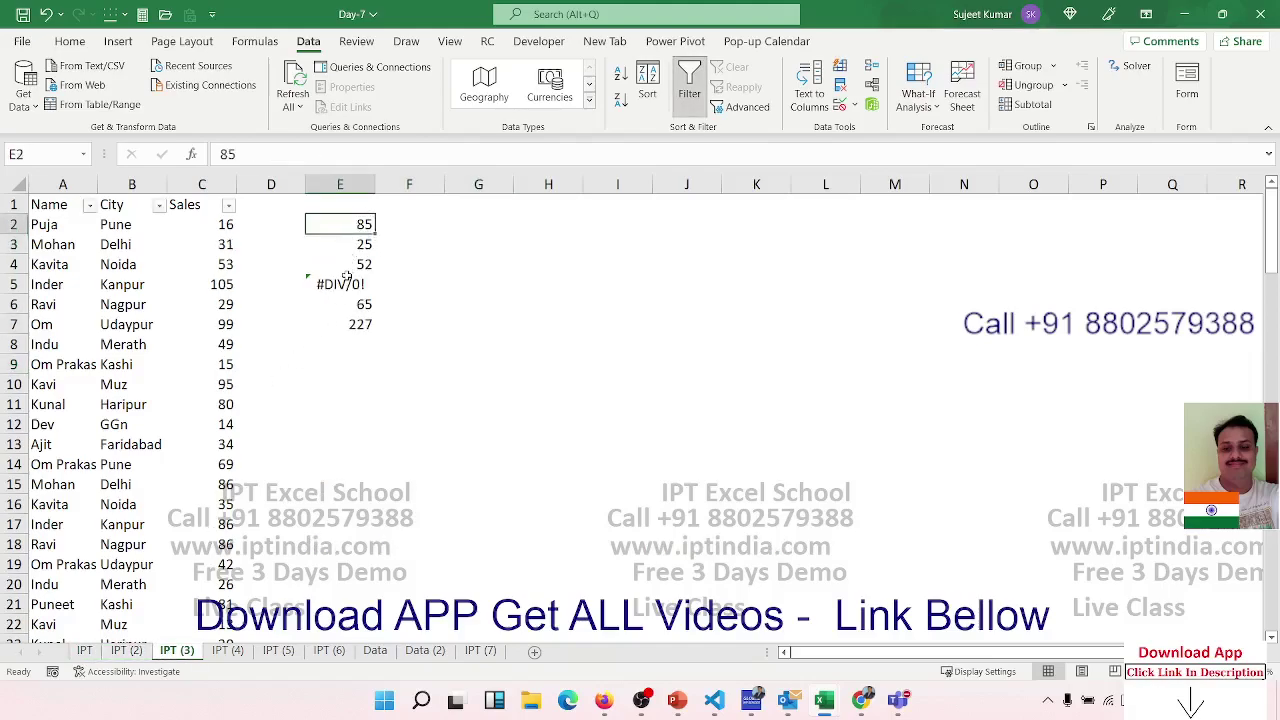
pyautogui.click(348, 281)
pyautogui.click(344, 328)
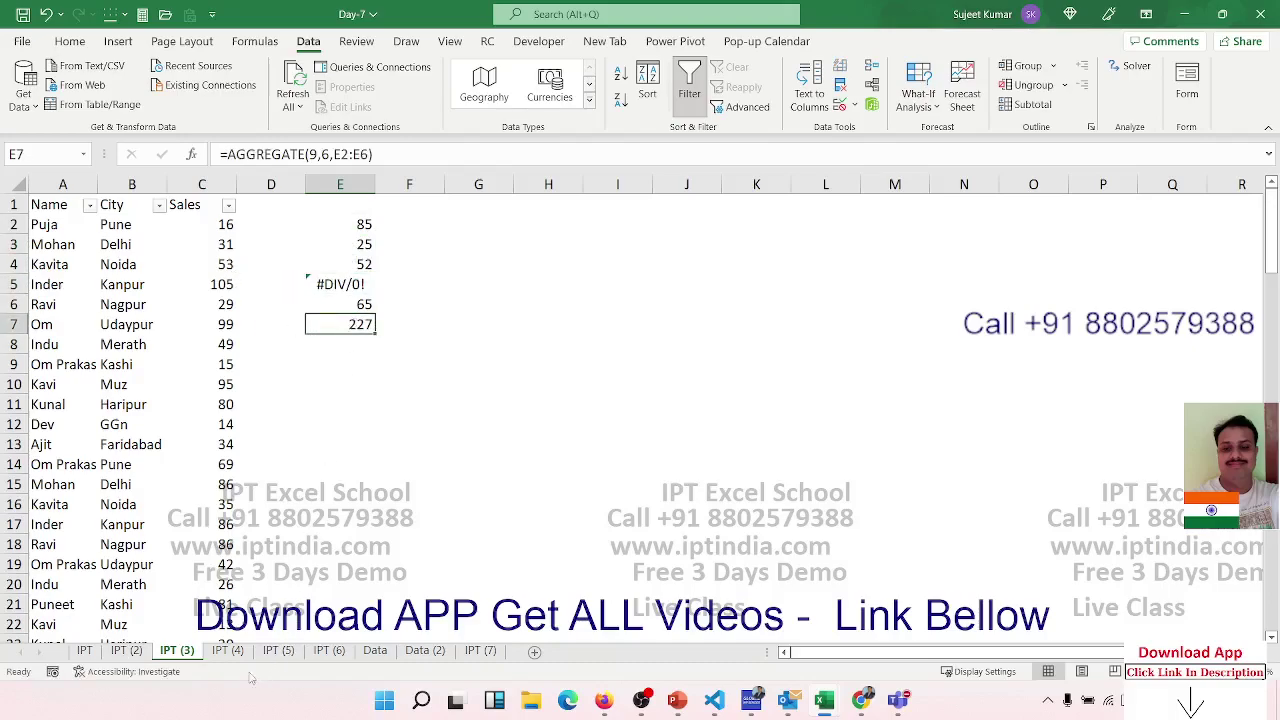
pyautogui.click(227, 651)
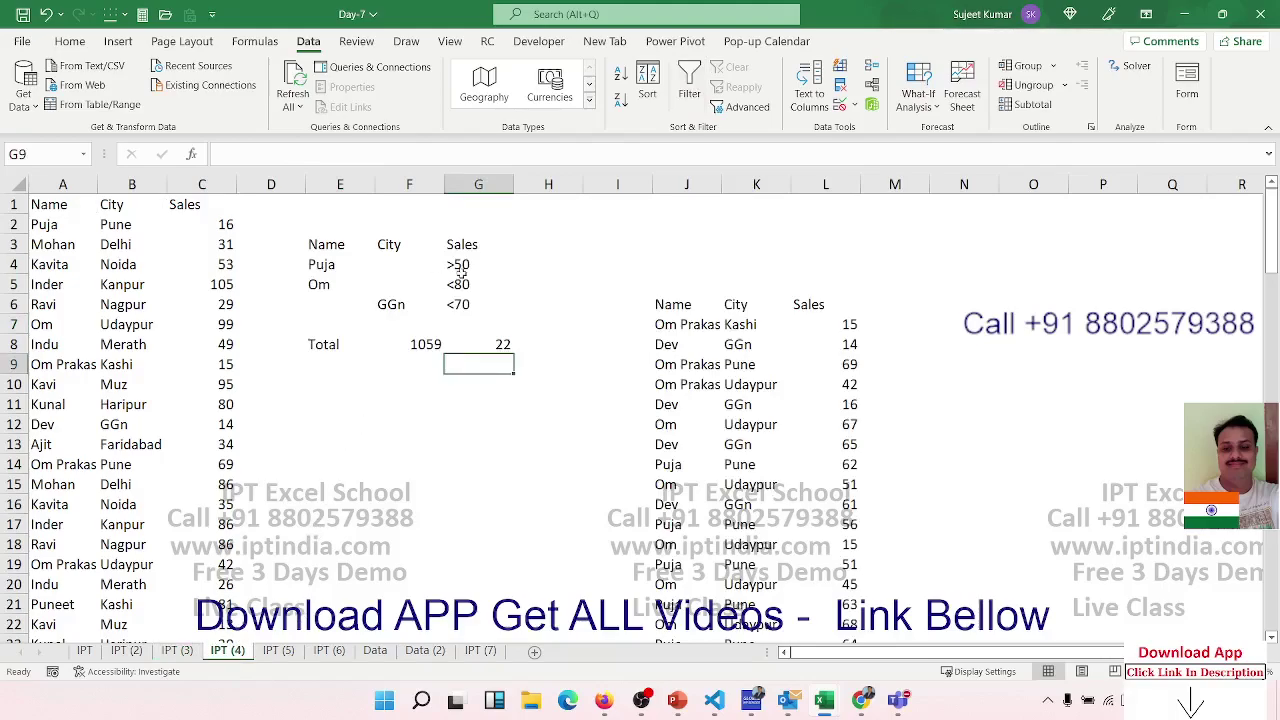
# On IPT (5), delete the results in C7, C13, E14, F12 and E6, then return to IPT (4).
pyautogui.click(280, 652)
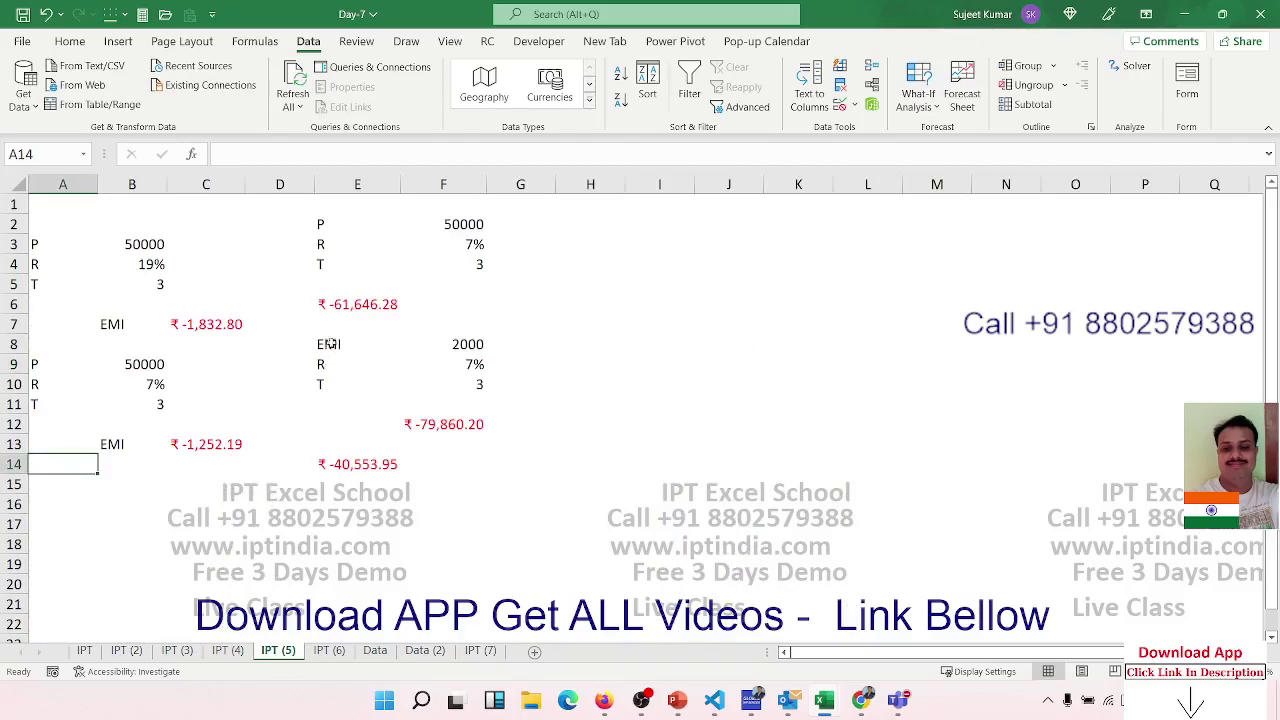
pyautogui.click(239, 327)
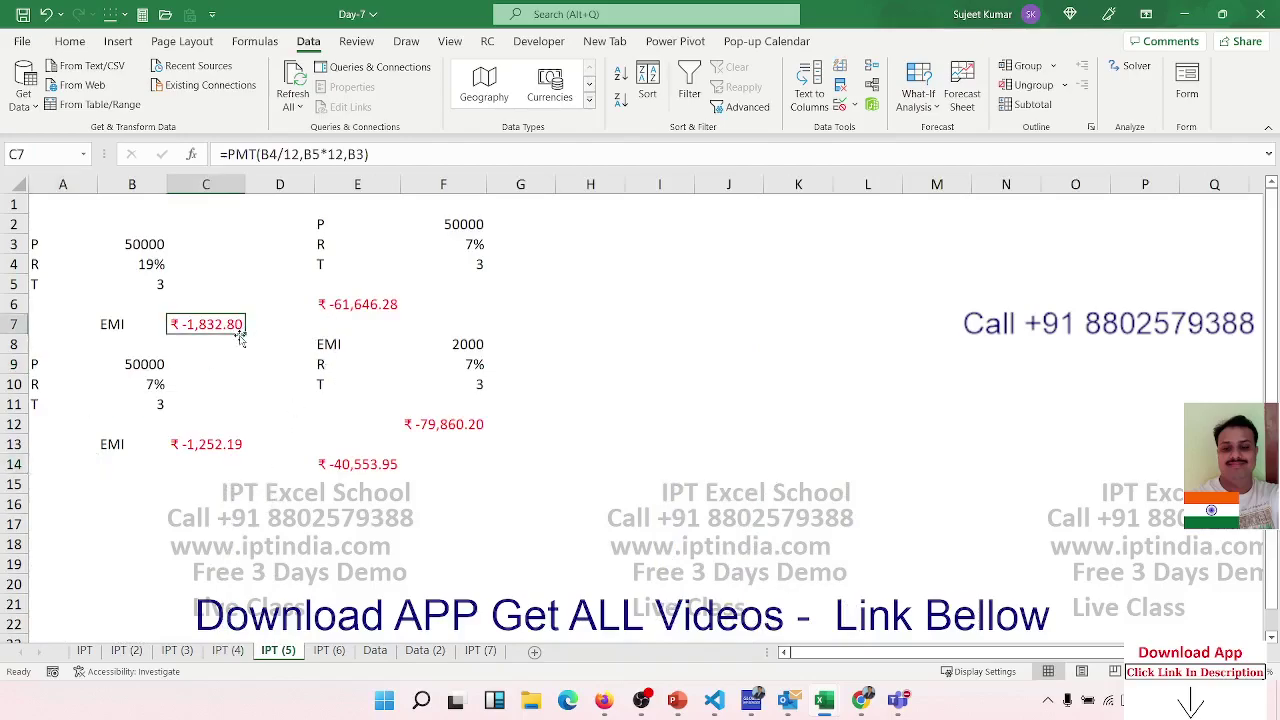
pyautogui.press('Delete')
pyautogui.click(220, 446)
pyautogui.press('Delete')
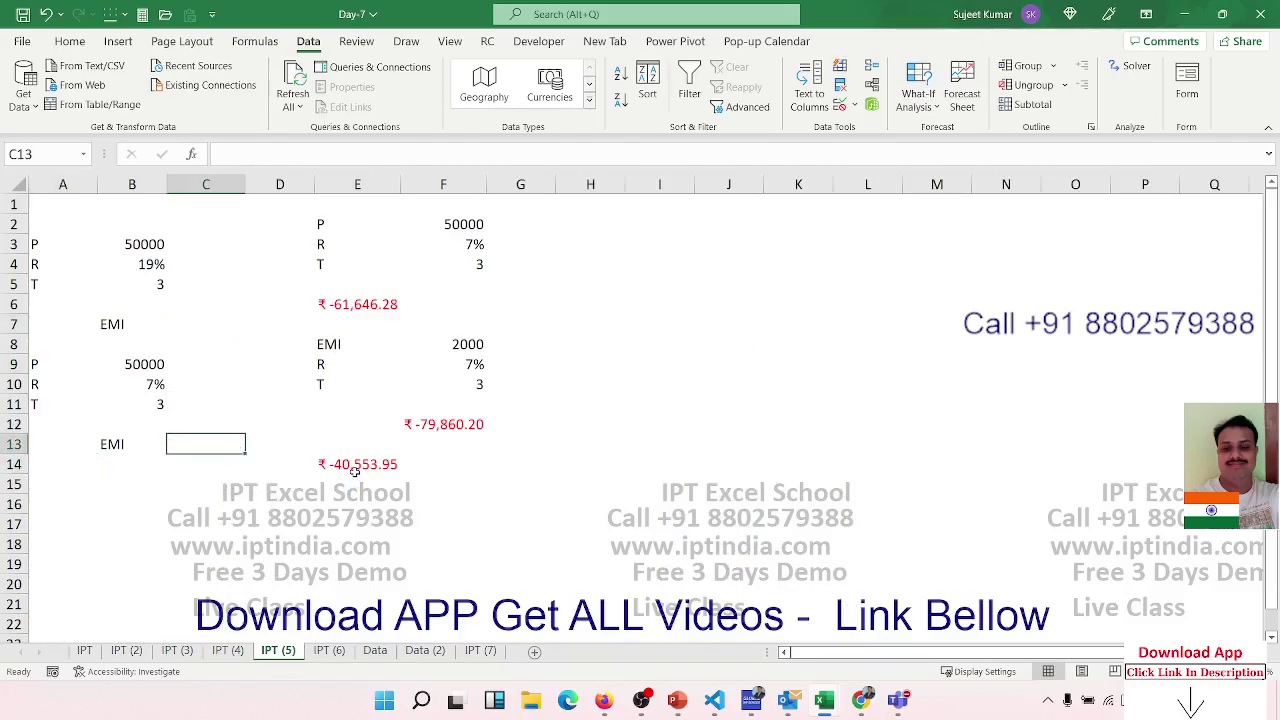
pyautogui.click(357, 467)
pyautogui.press('Delete')
pyautogui.click(427, 424)
pyautogui.press('Delete')
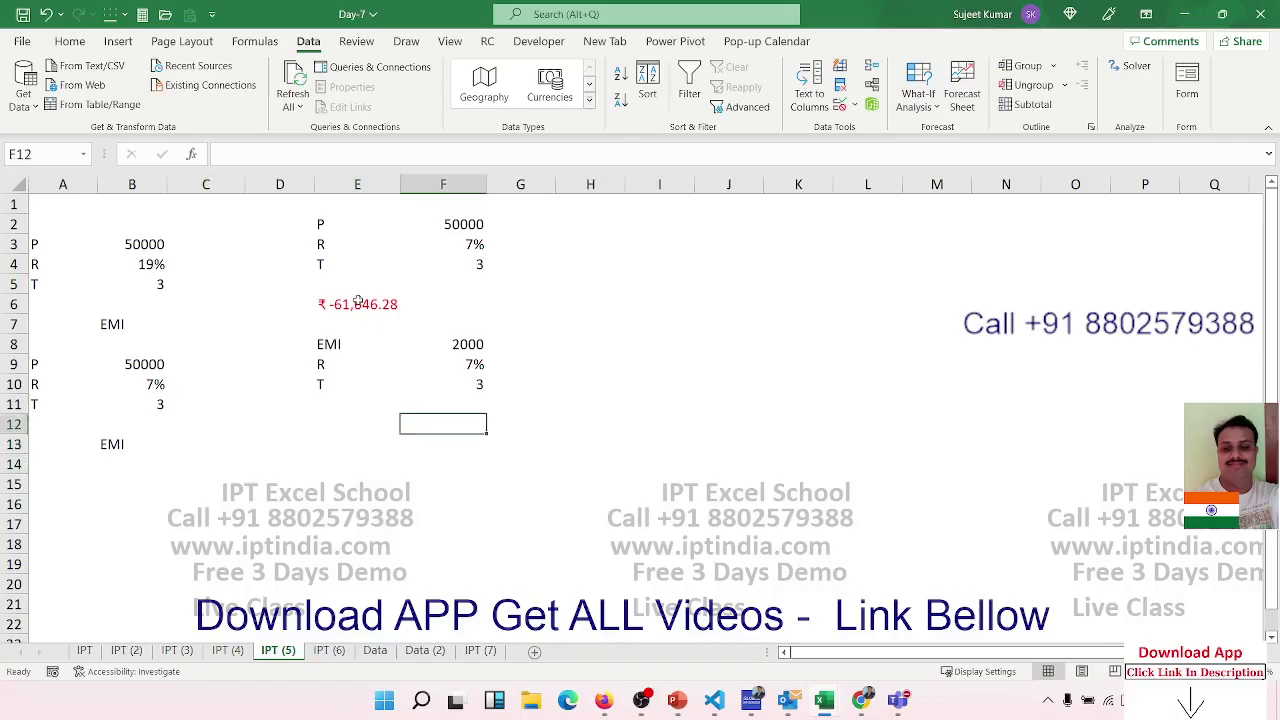
pyautogui.click(357, 302)
pyautogui.press('Delete')
pyautogui.click(227, 651)
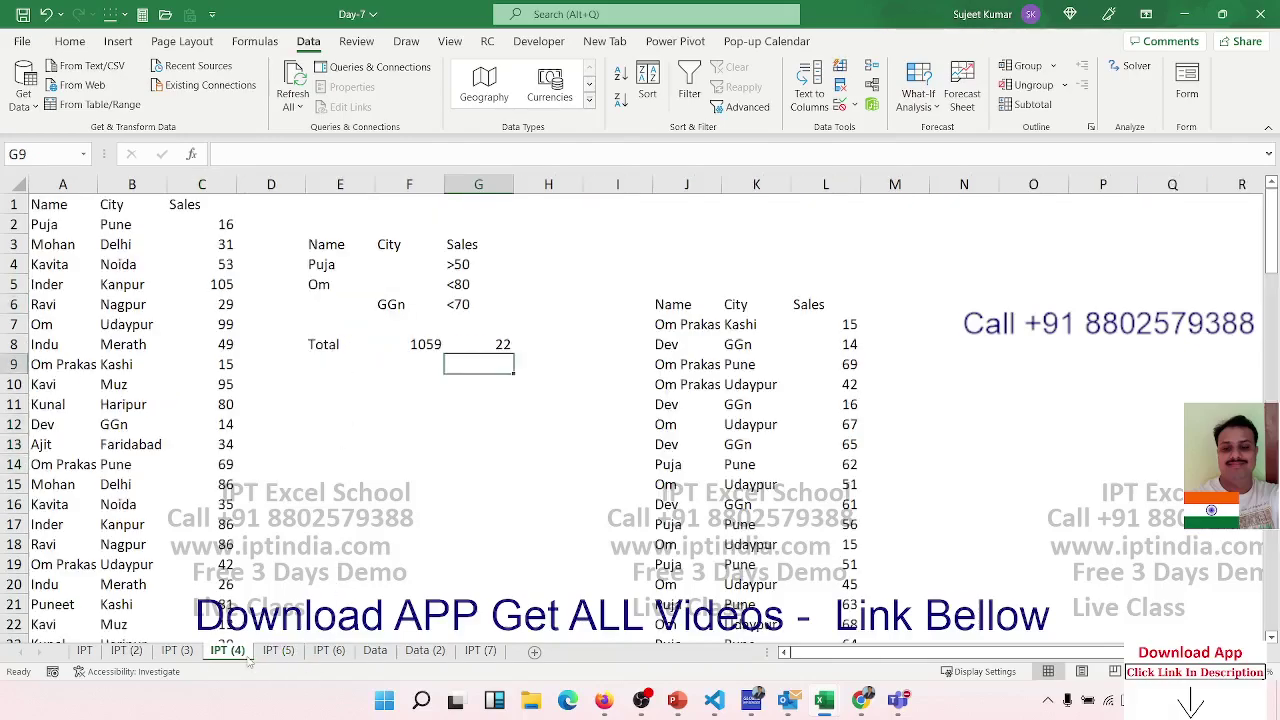
# Start a SUM formula in F7 on IPT (3), cancel it, then go to IPT (5).
pyautogui.click(188, 652)
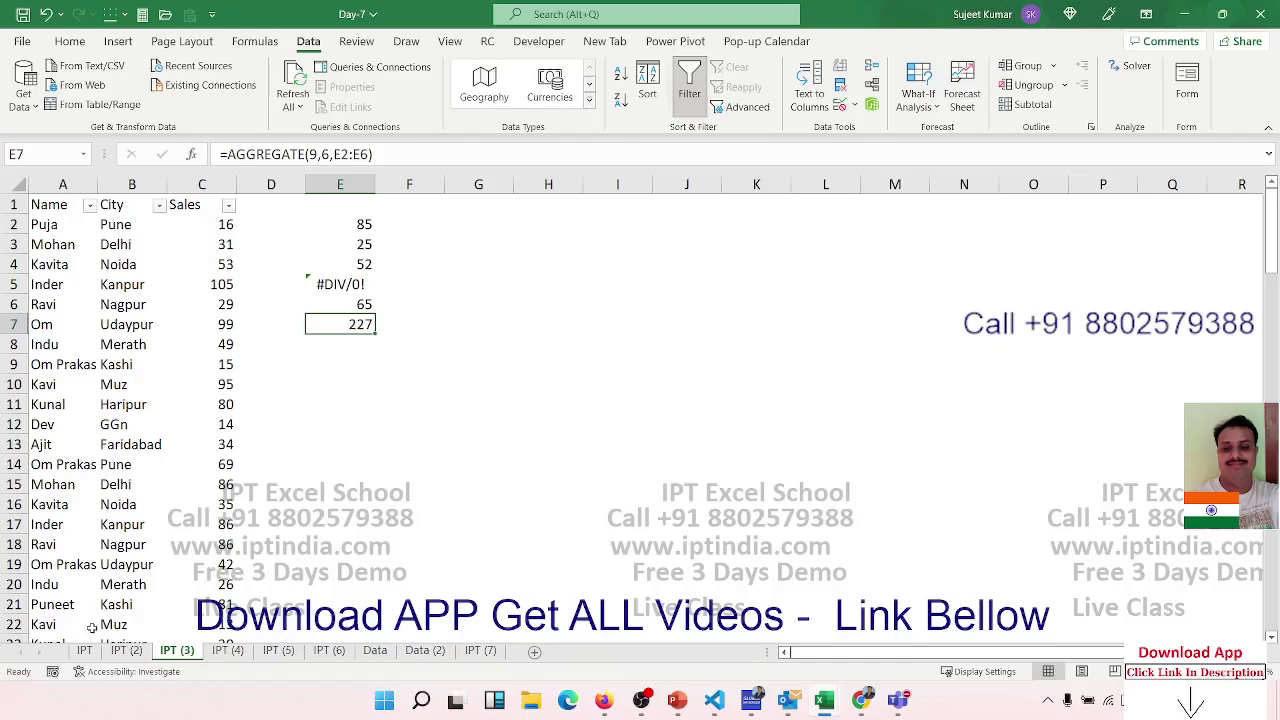
pyautogui.click(436, 320)
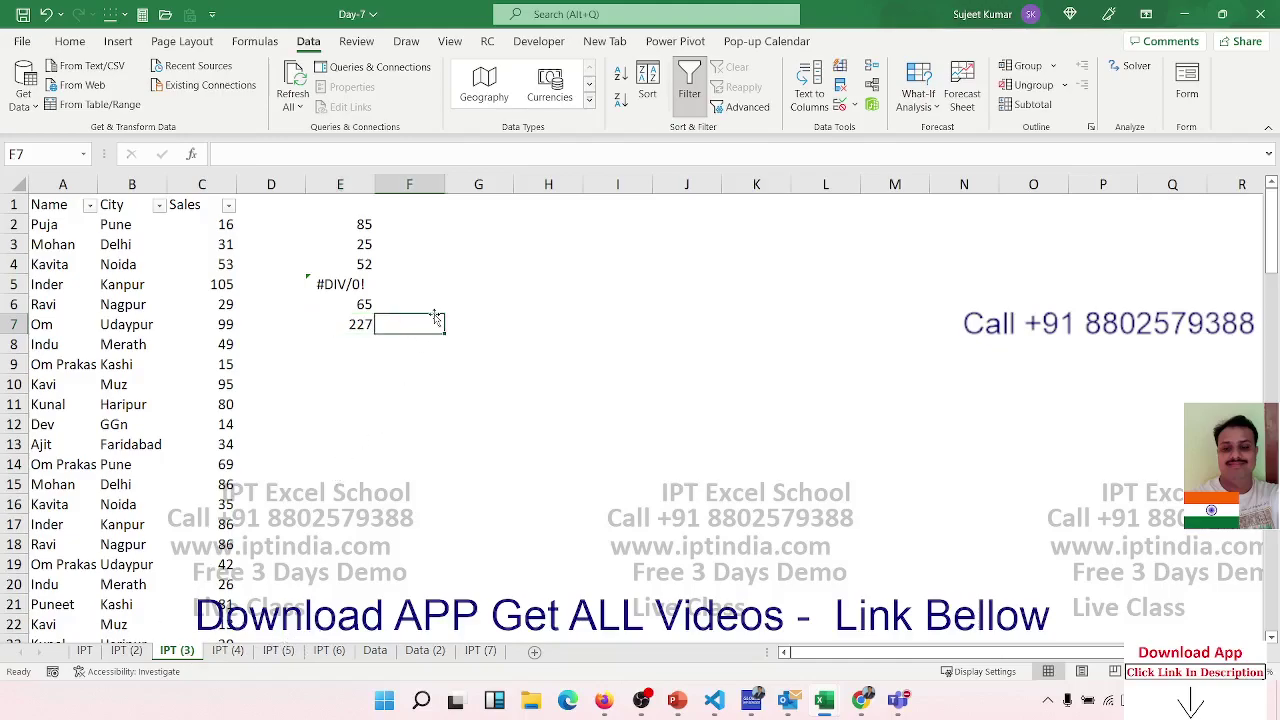
pyautogui.write('=sum')
pyautogui.press('Tab')
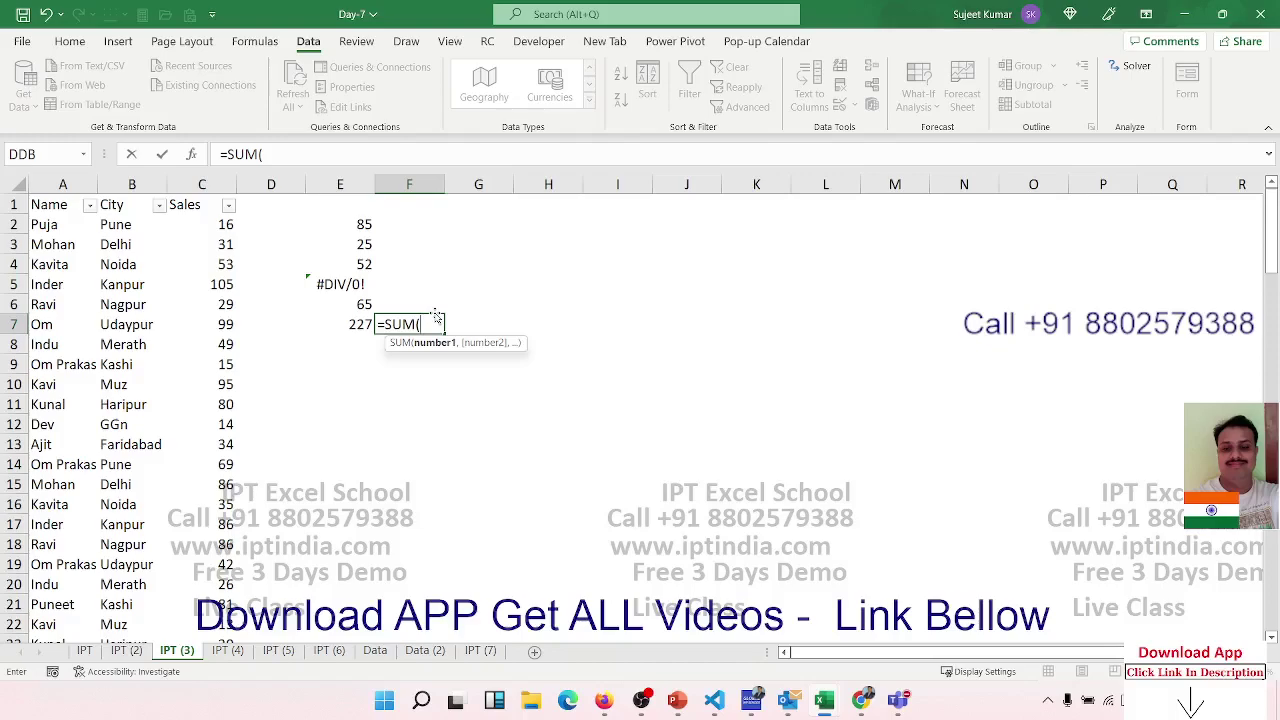
pyautogui.press('Escape')
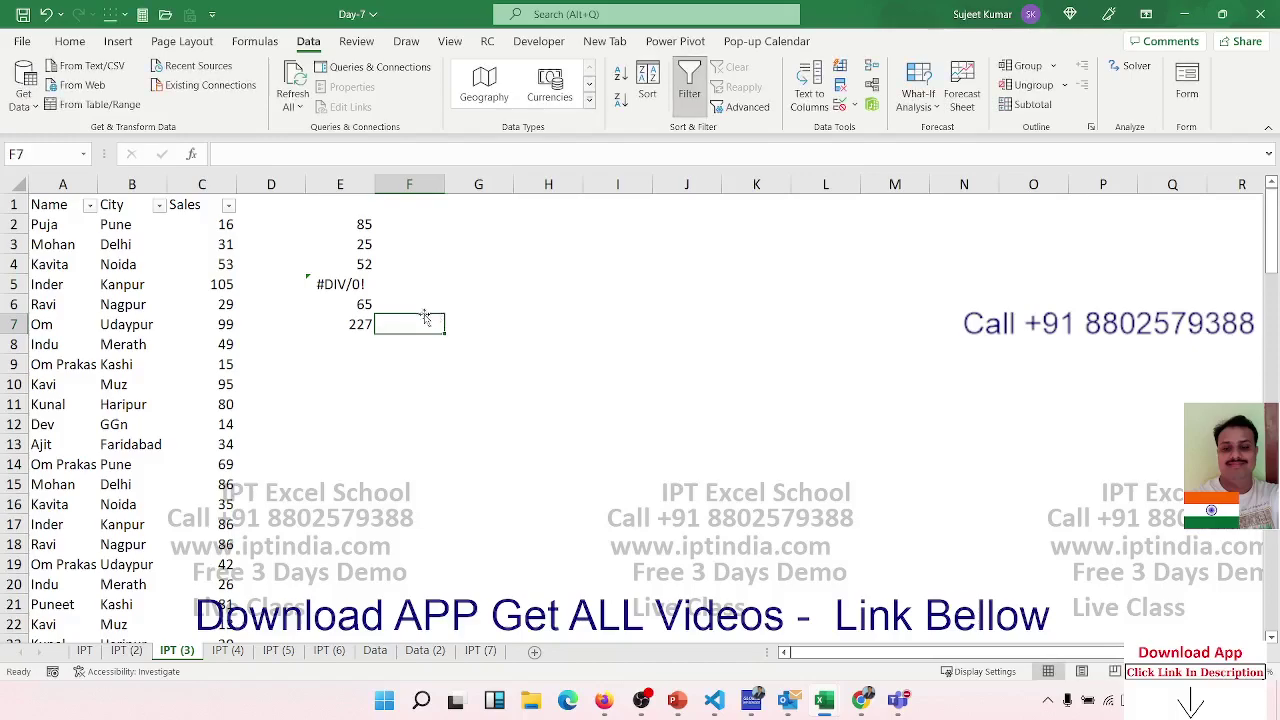
pyautogui.click(230, 652)
pyautogui.click(280, 654)
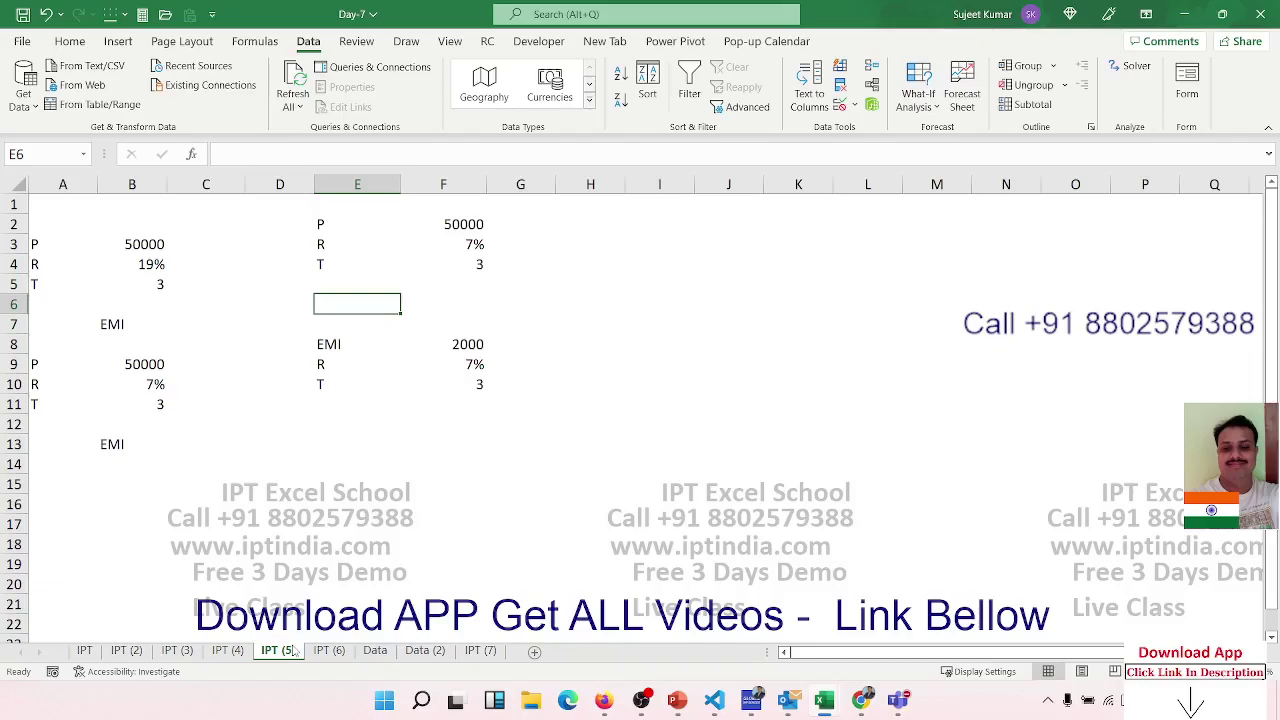
# Check the loan inputs (P 50000, R 19%, T 3) and begin a =PMT formula in C7.
pyautogui.click(171, 324)
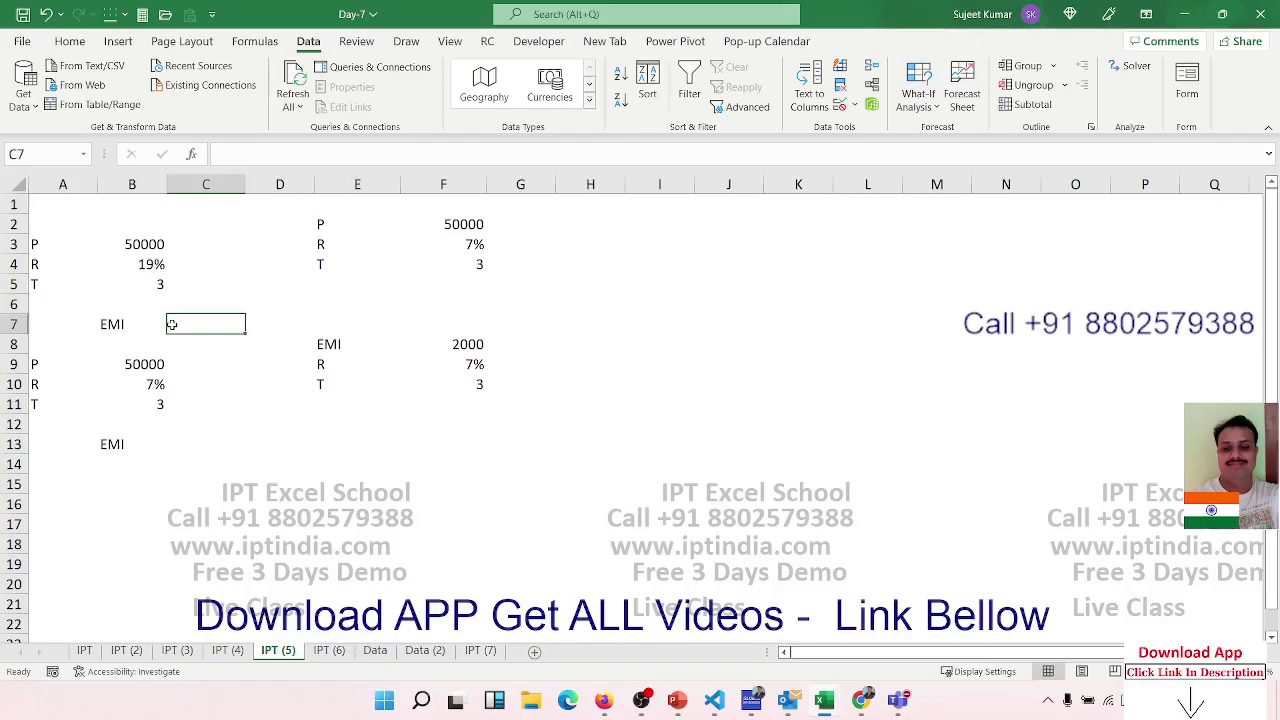
pyautogui.click(404, 560)
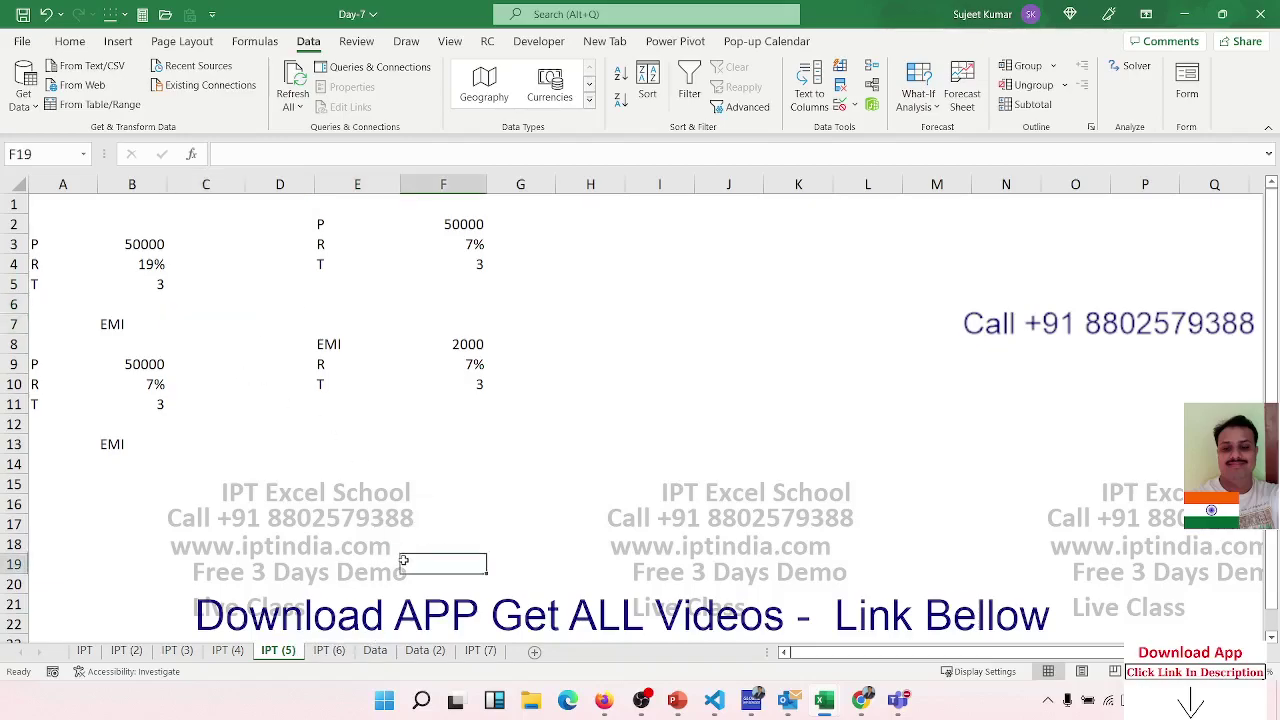
pyautogui.click(132, 250)
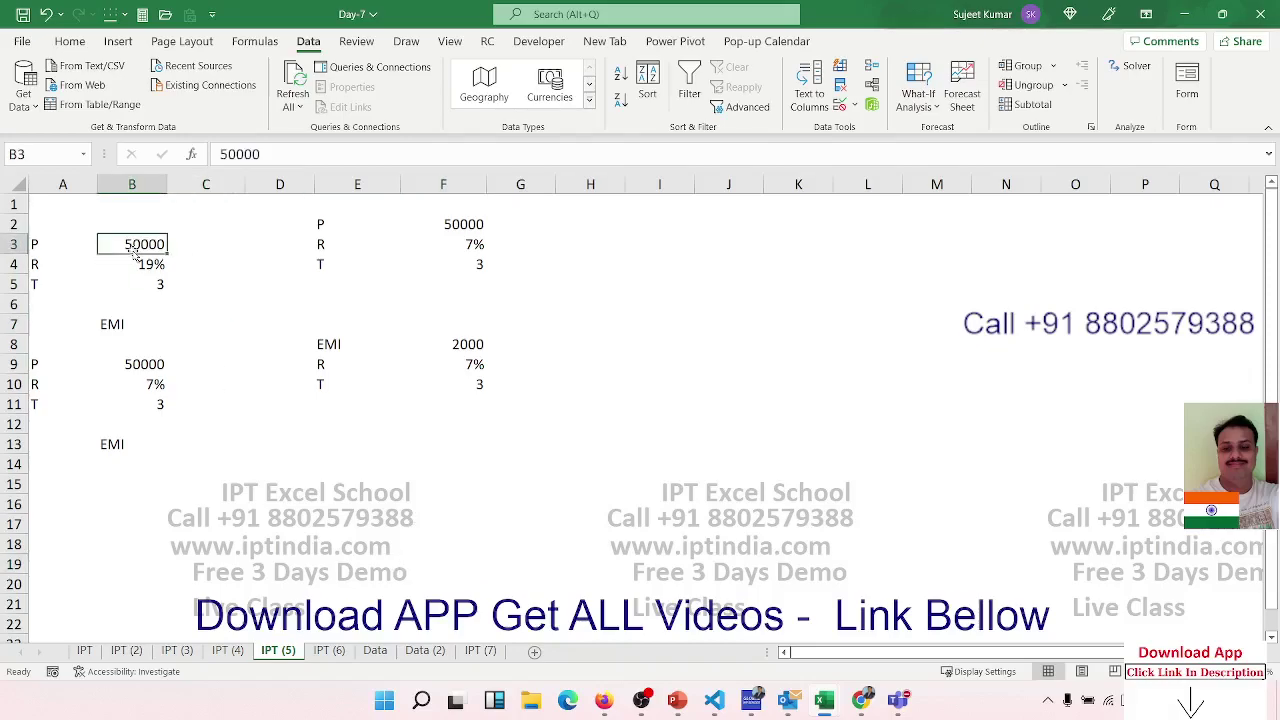
pyautogui.click(65, 266)
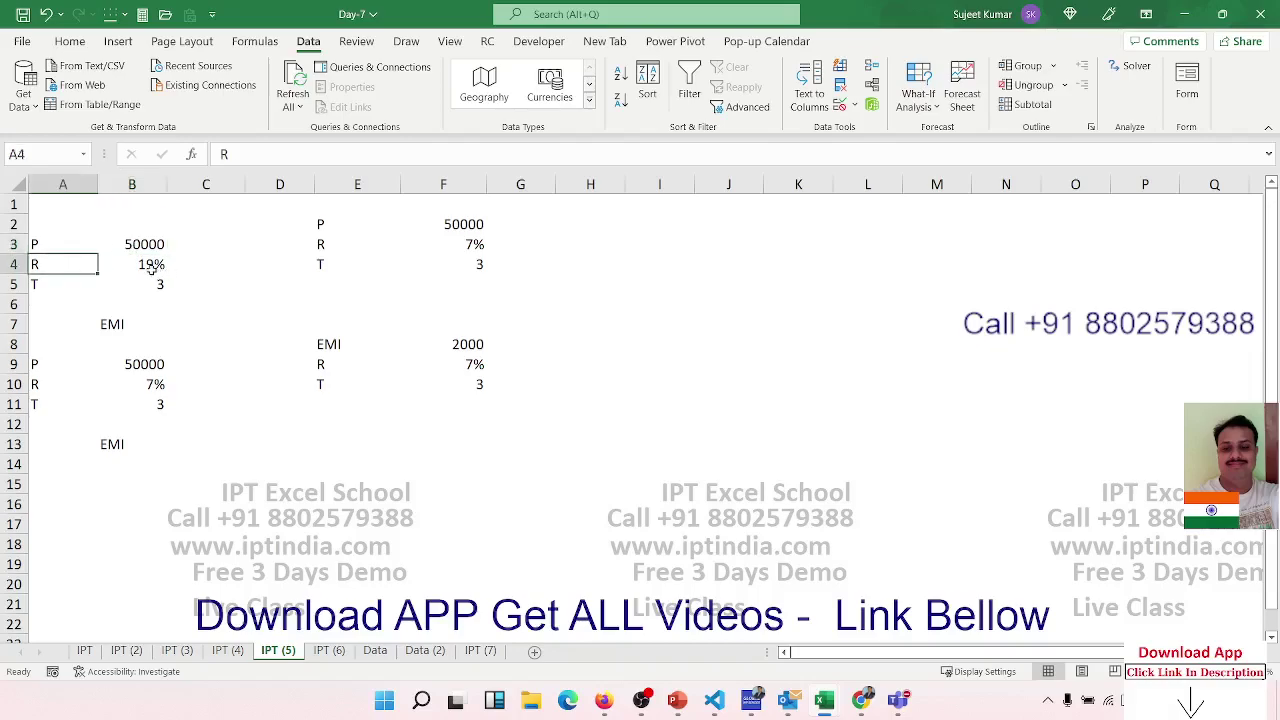
pyautogui.click(151, 266)
pyautogui.click(64, 285)
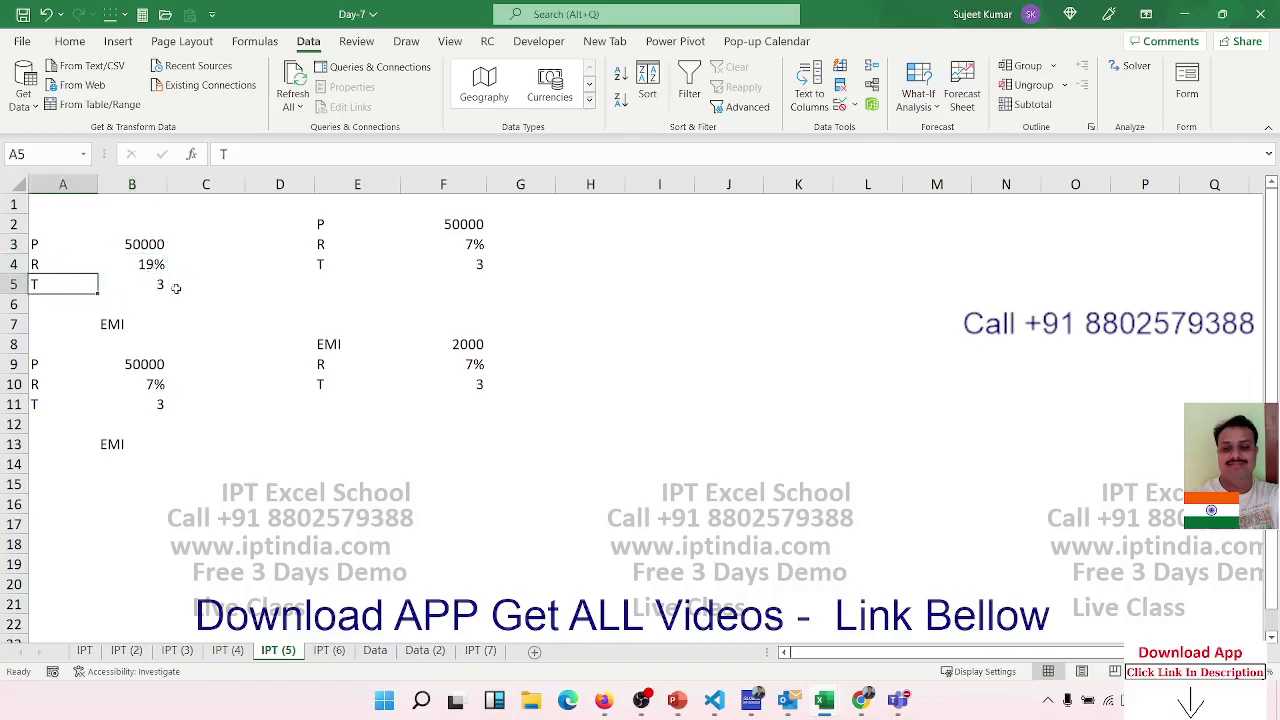
pyautogui.click(155, 287)
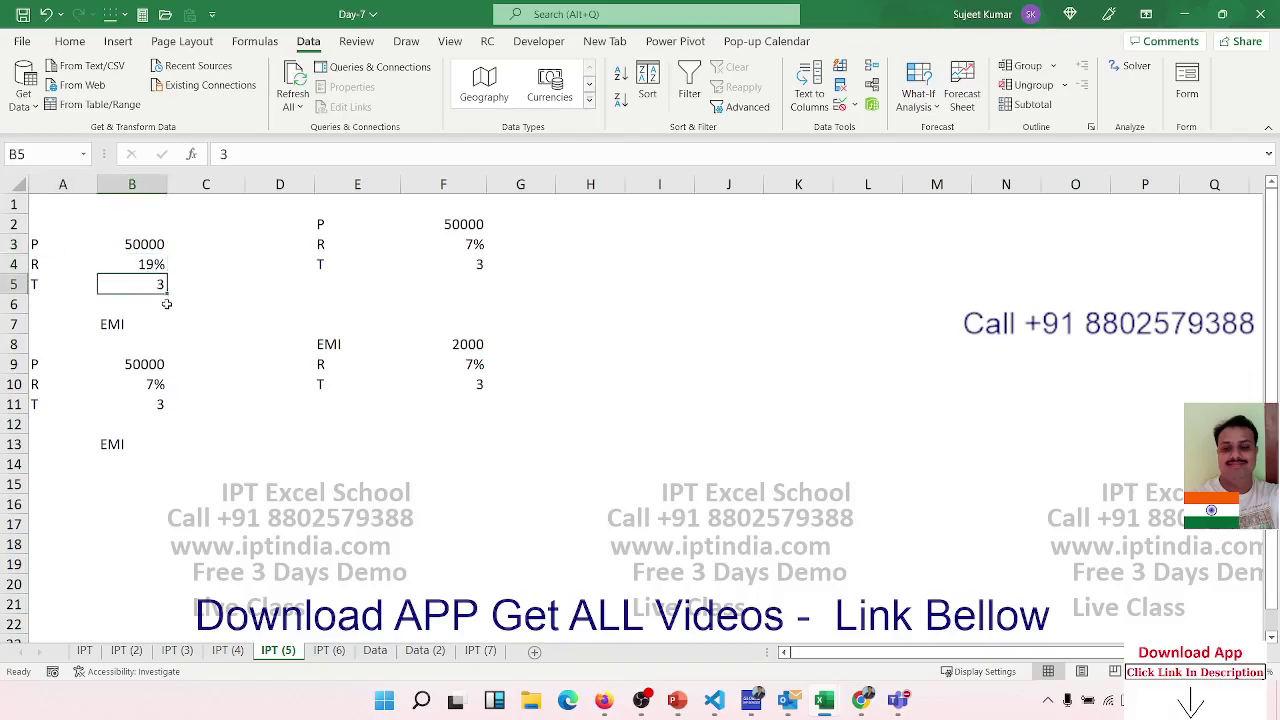
pyautogui.click(108, 328)
pyautogui.click(172, 323)
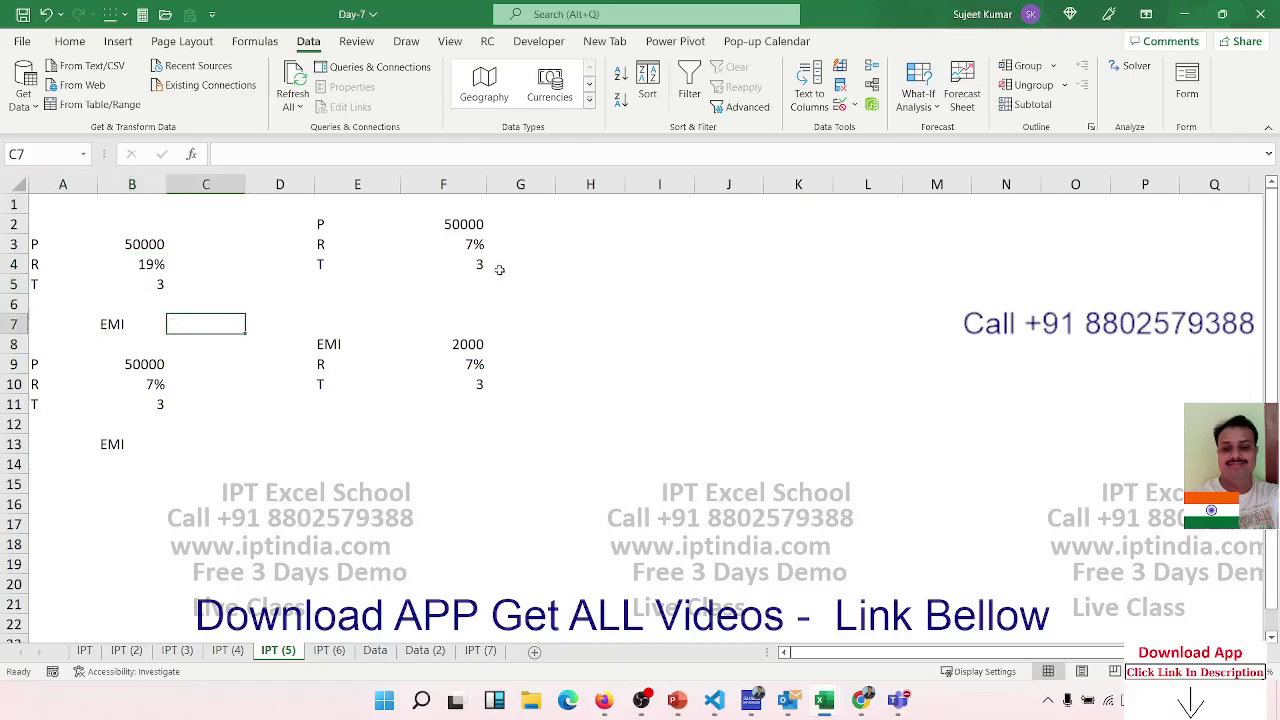
pyautogui.write('=')
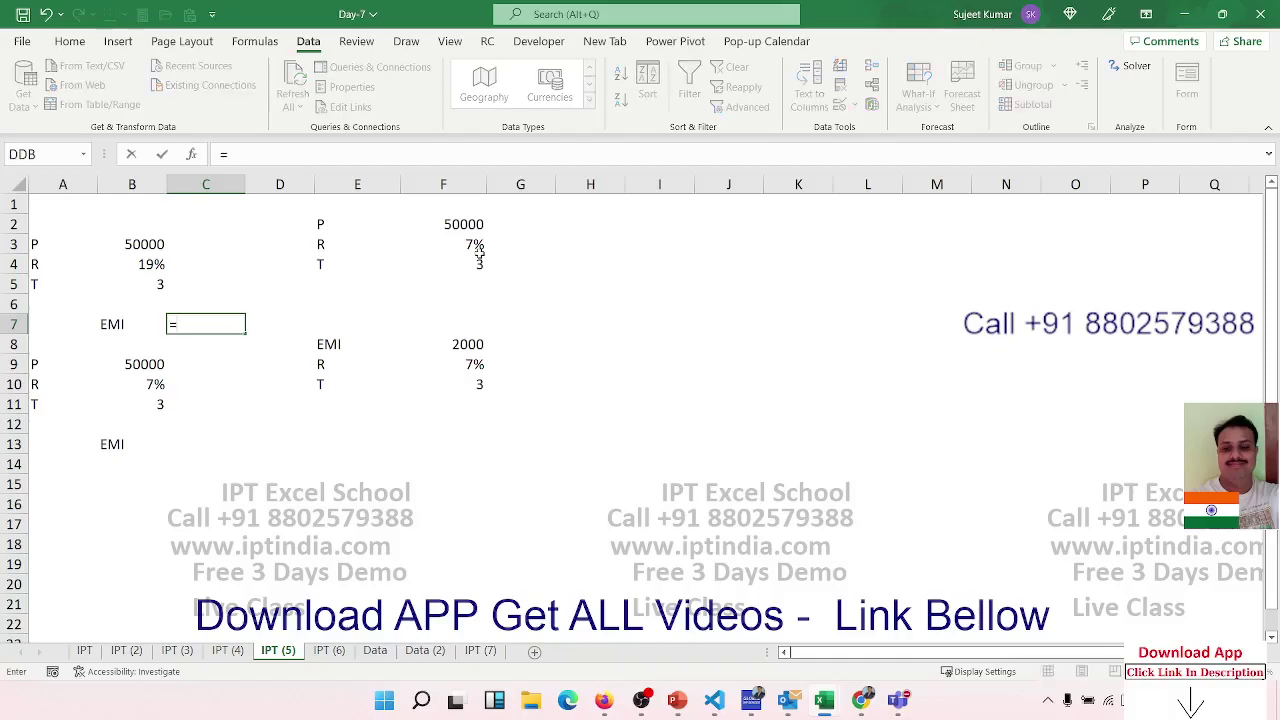
pyautogui.write('pmt')
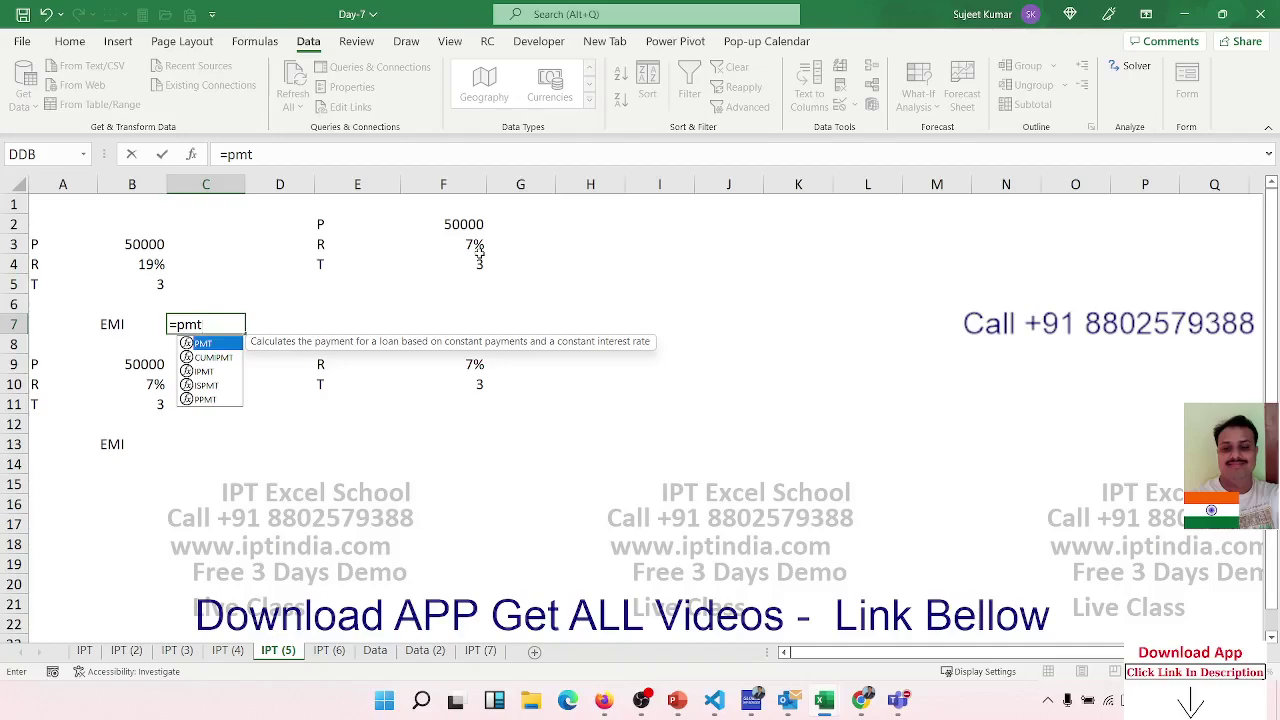
# Complete =PMT(B4/12,B5*12,B3) in C7, giving a monthly EMI of ₹ -1,832.80.
pyautogui.press('Tab')
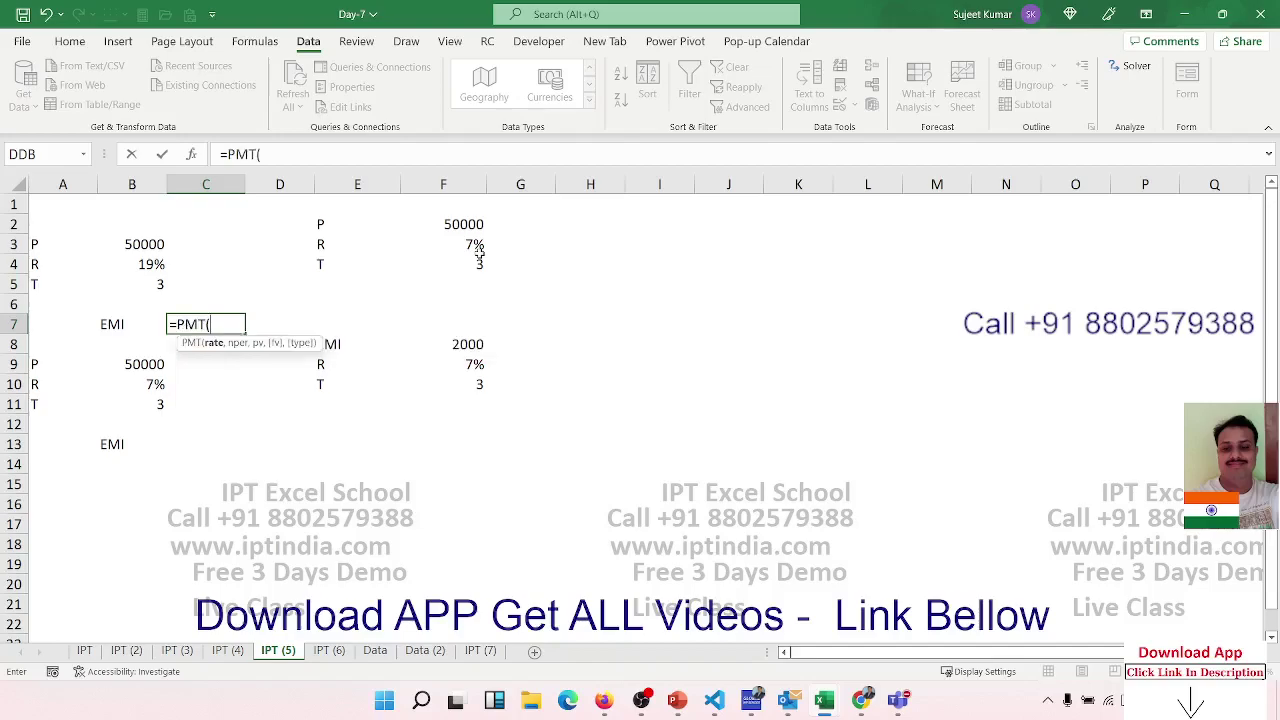
pyautogui.click(150, 263)
pyautogui.write('/')
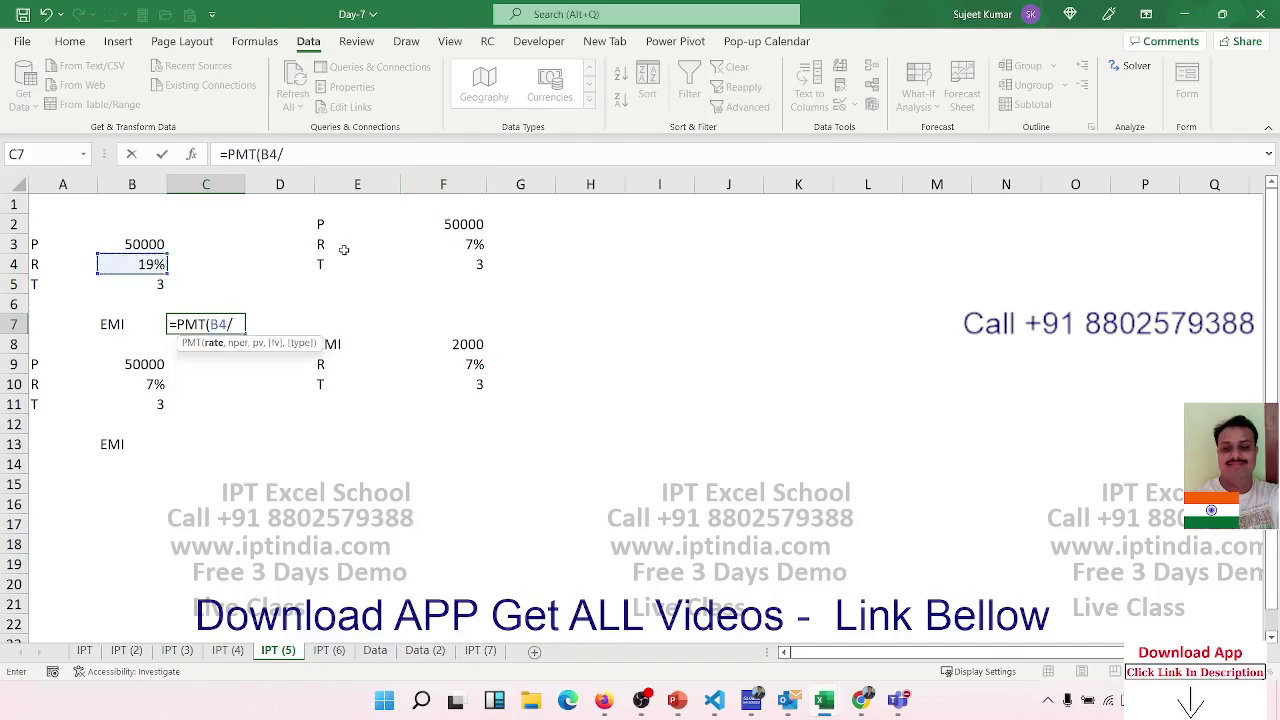
pyautogui.write('12,')
pyautogui.click(158, 287)
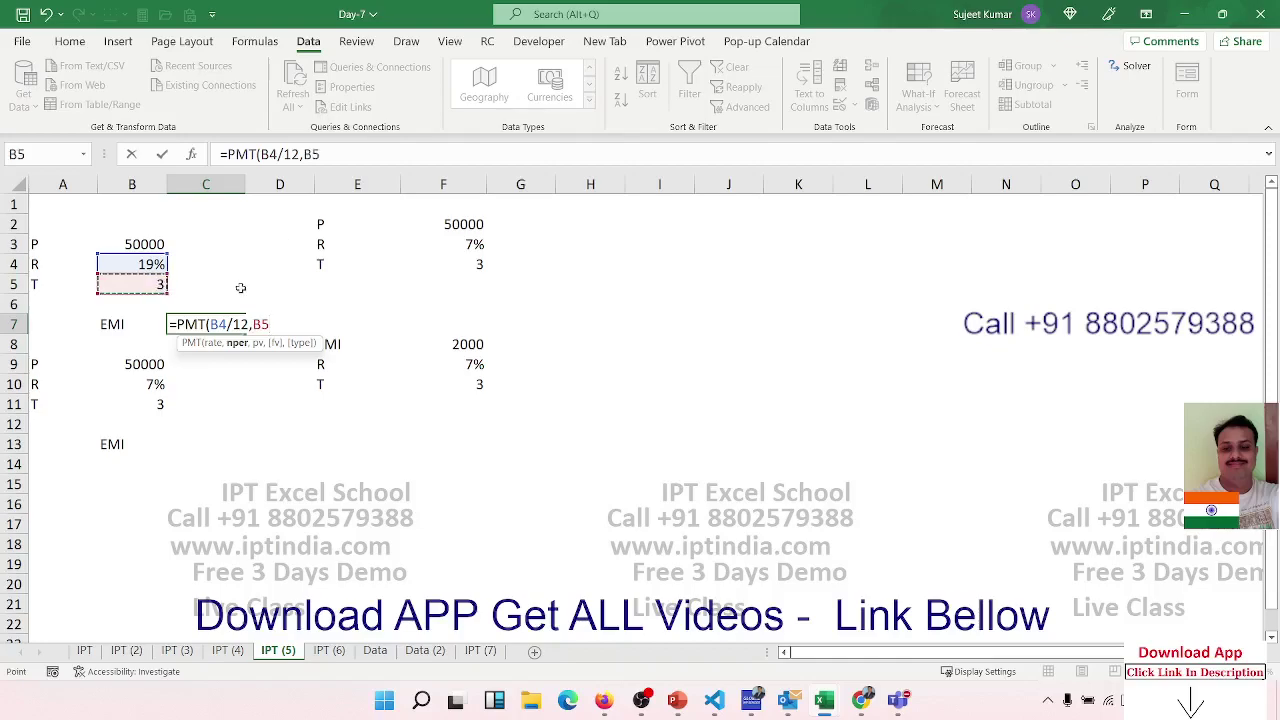
pyautogui.write('*12')
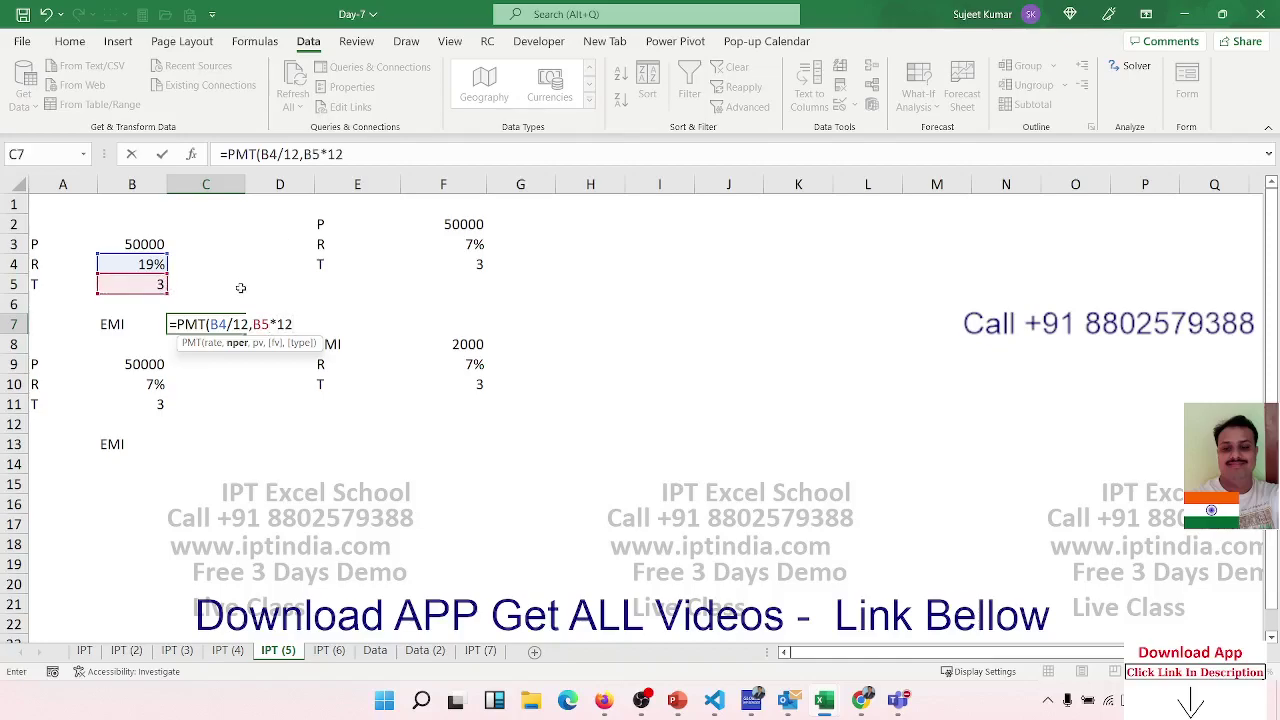
pyautogui.write(',')
pyautogui.click(148, 238)
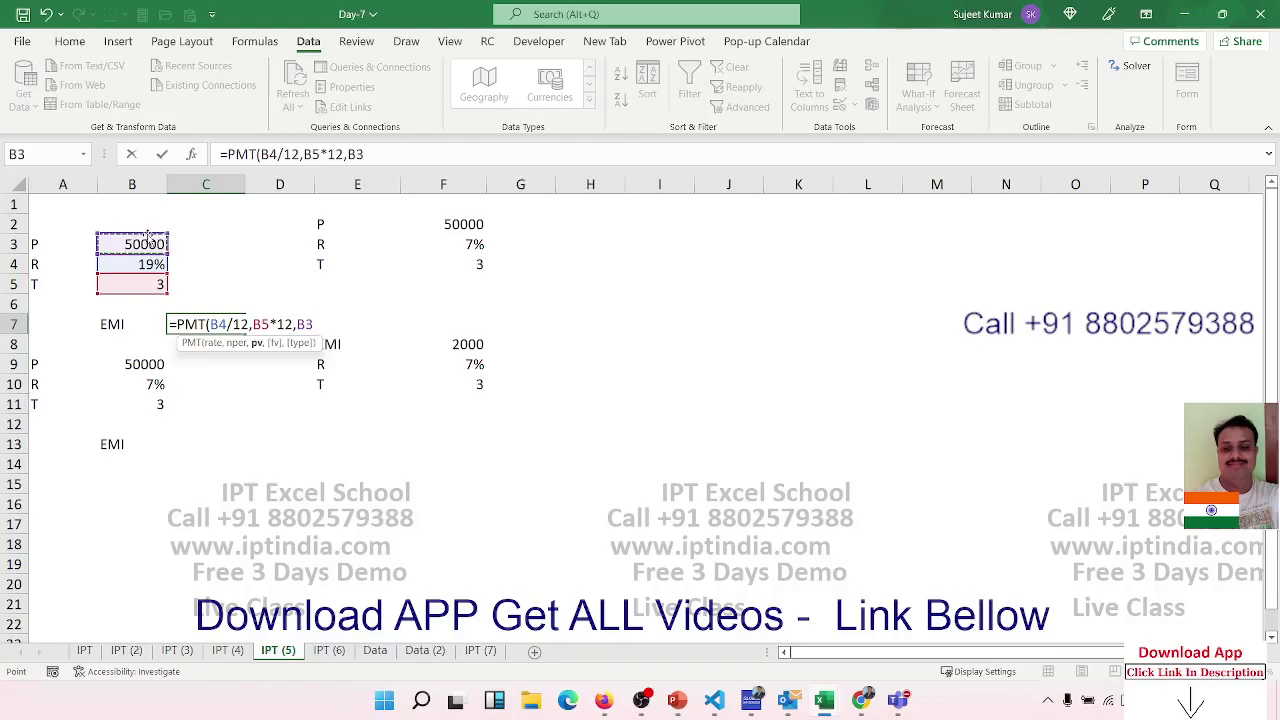
pyautogui.hotkey('ctrl', 'Return')
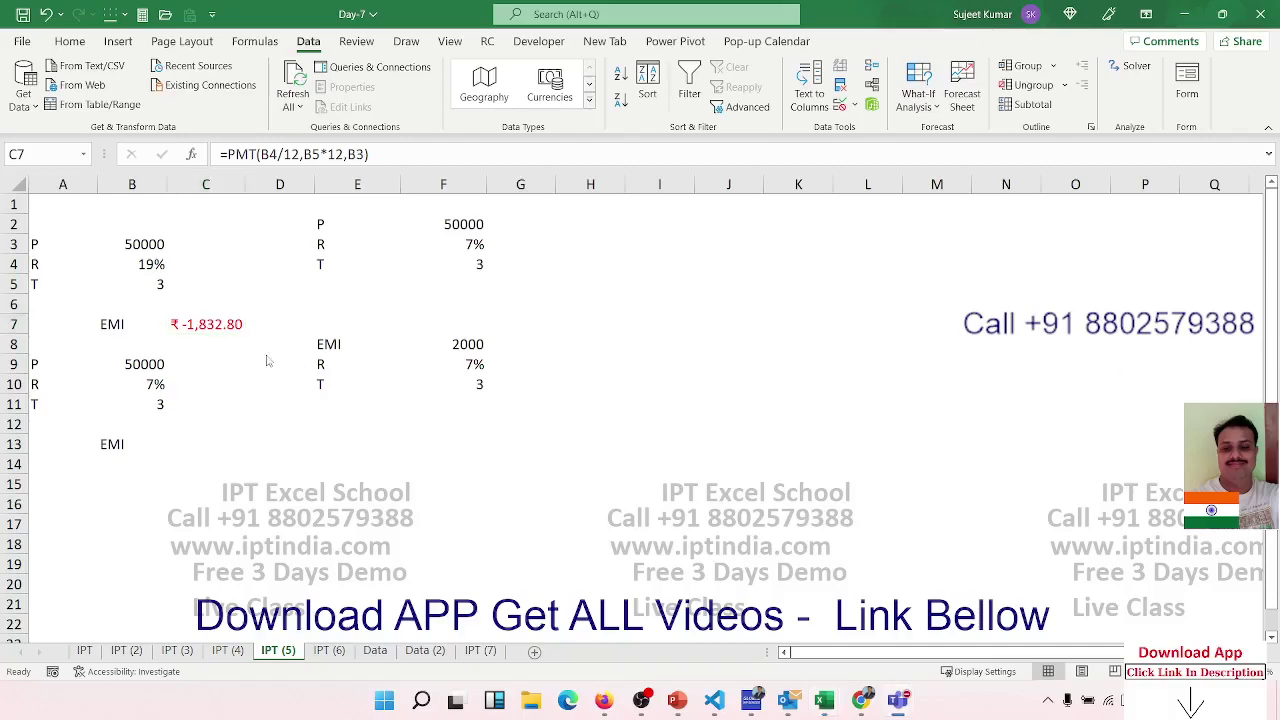
pyautogui.click(161, 286)
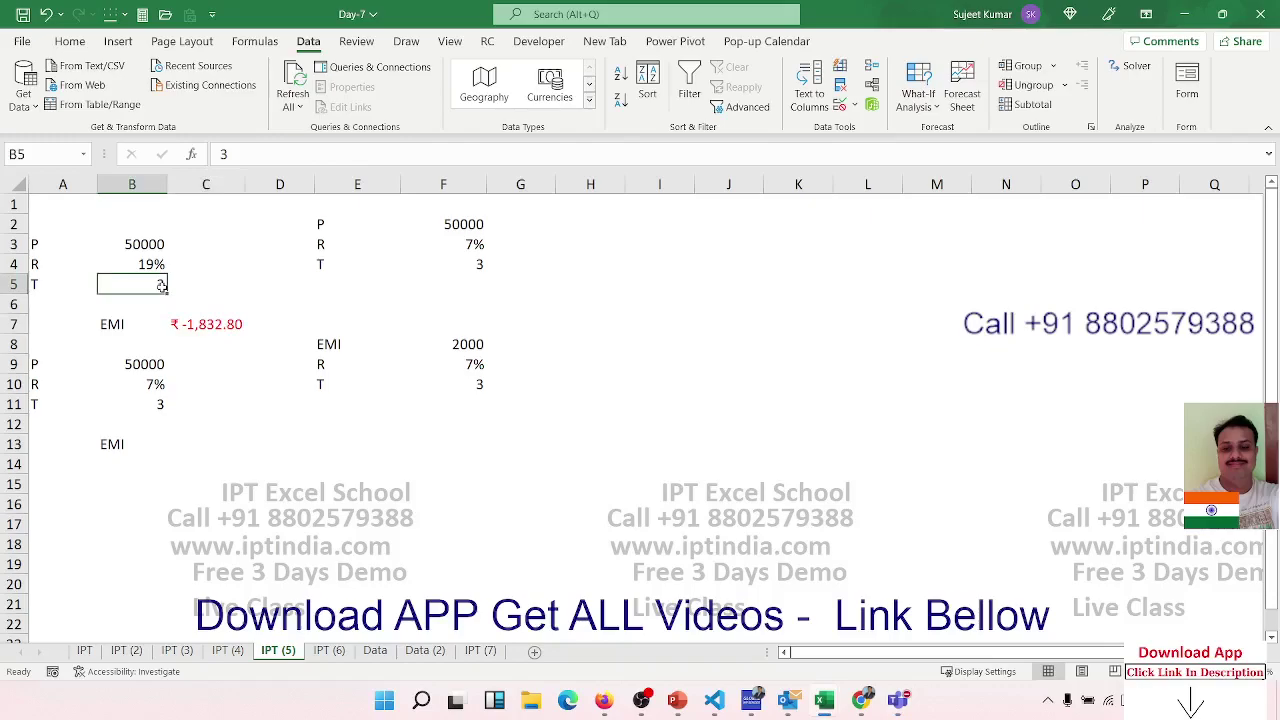
pyautogui.click(201, 324)
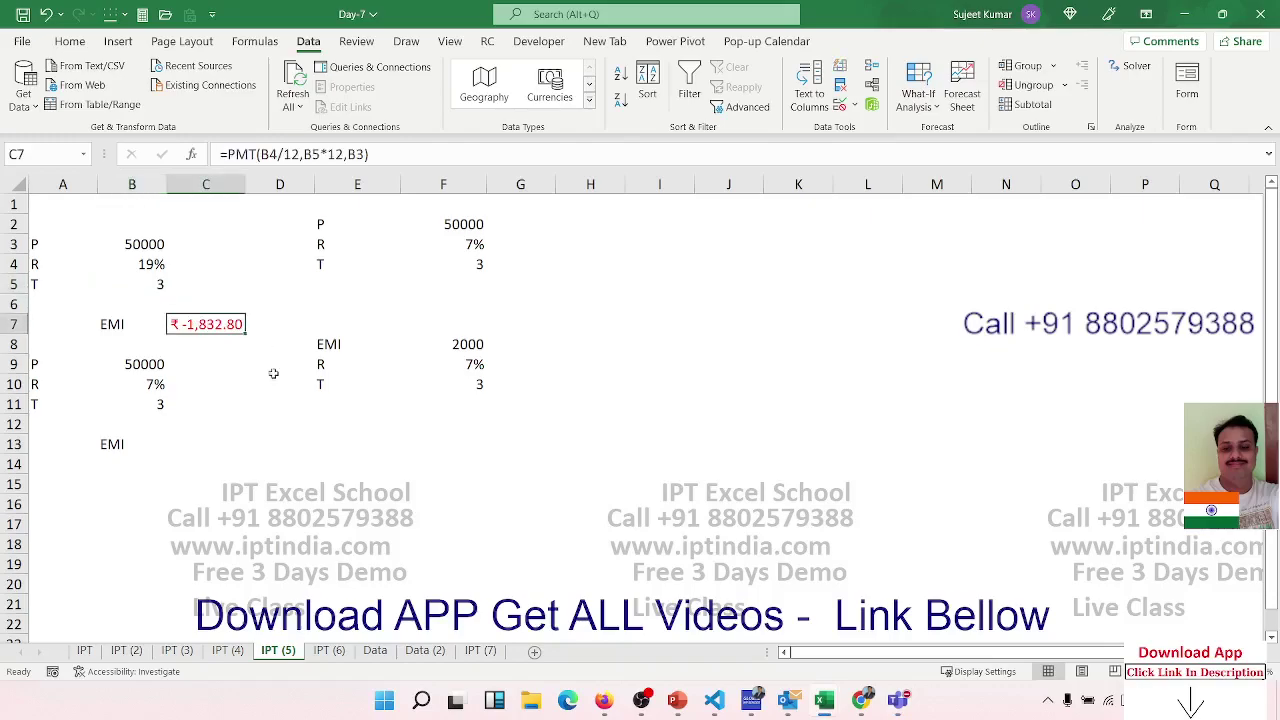
# In C13, type =PMT(B10/12,B11*12, for the second loan at 7% over 3 years.
pyautogui.click(177, 440)
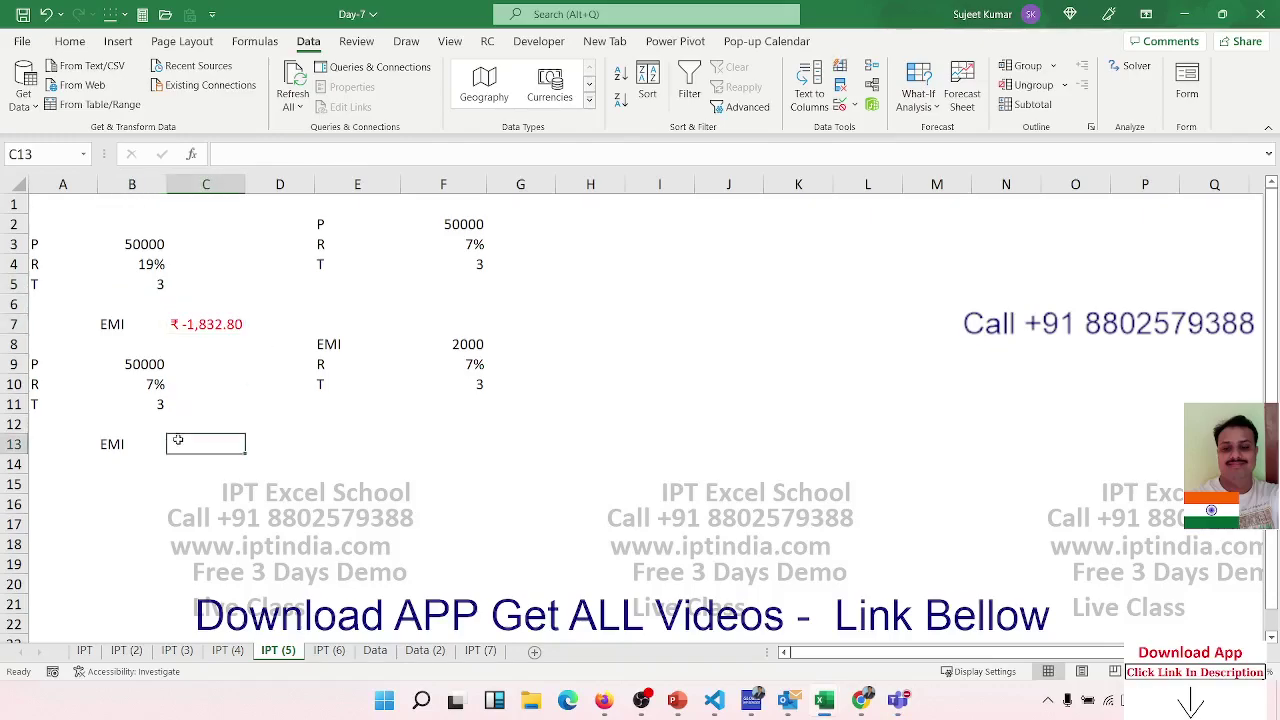
pyautogui.click(157, 383)
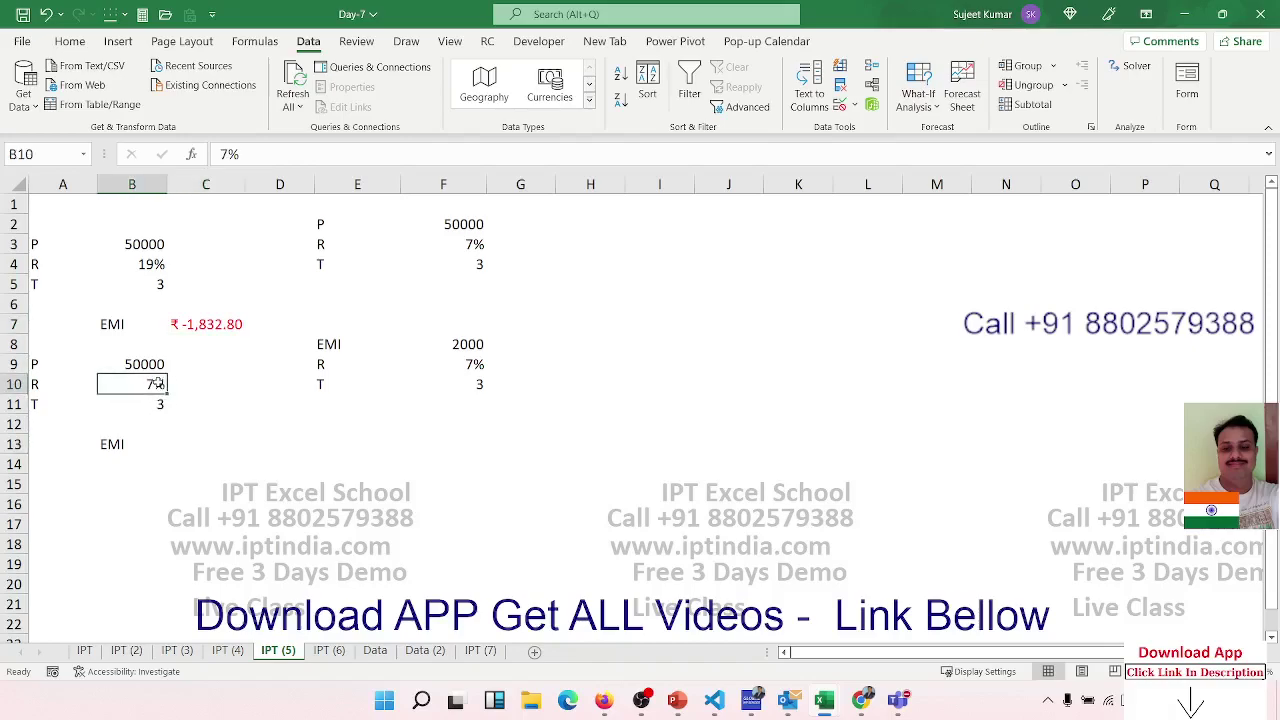
pyautogui.click(181, 447)
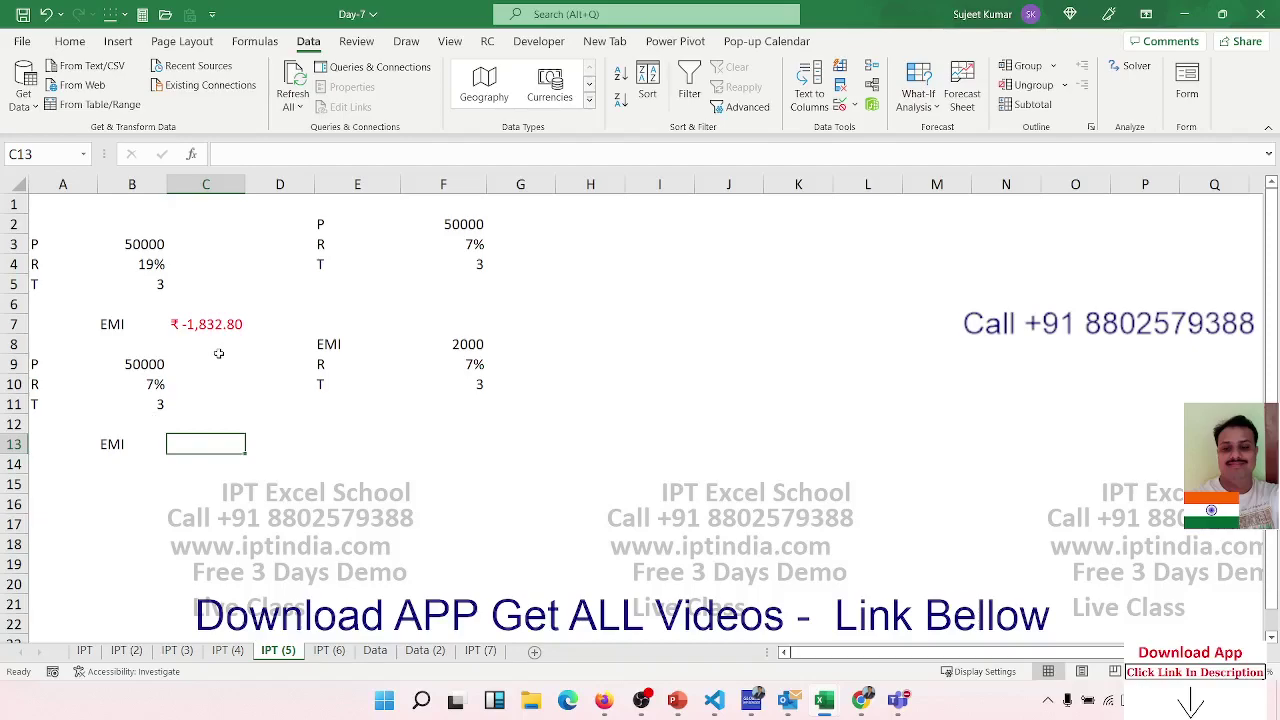
pyautogui.write('=')
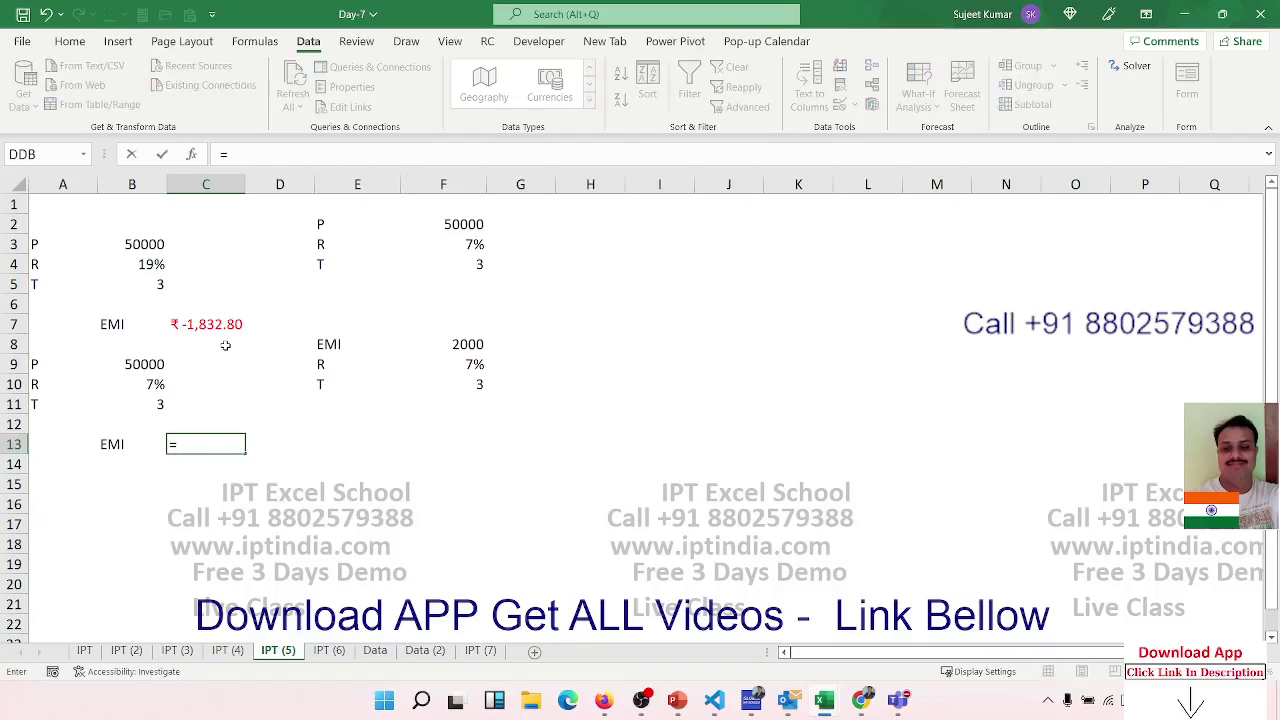
pyautogui.write('pmt(')
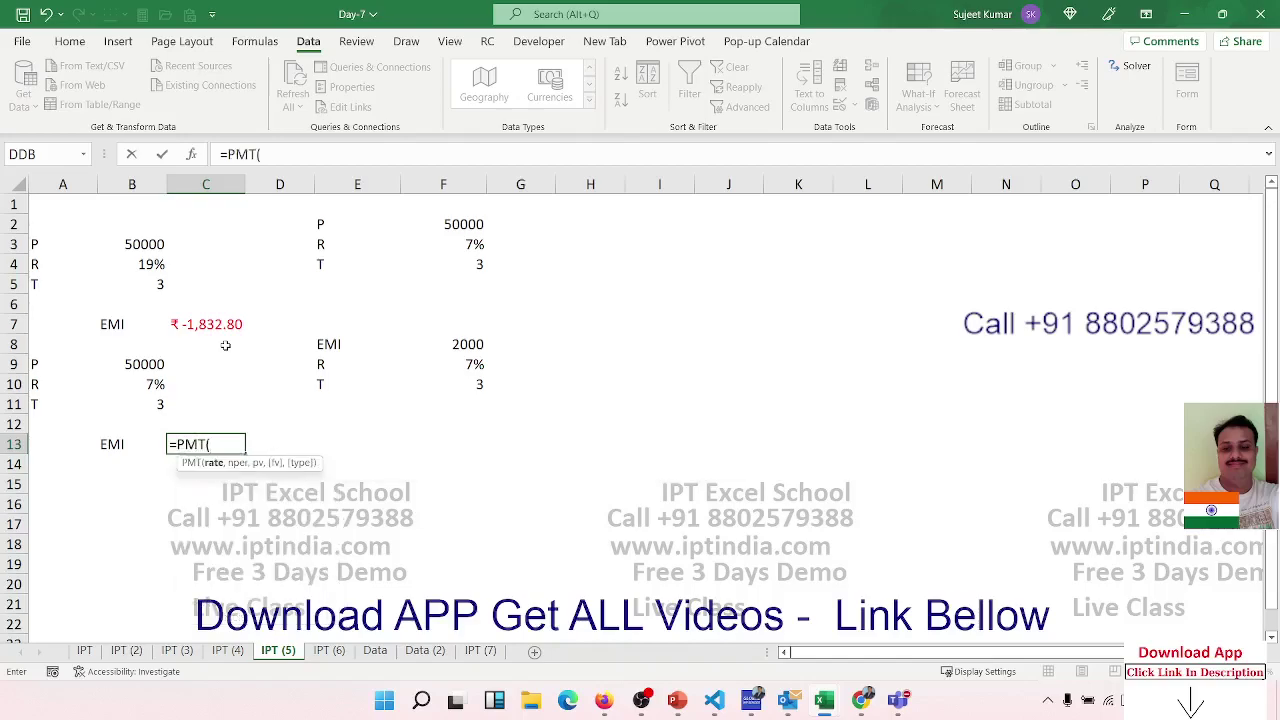
pyautogui.click(148, 393)
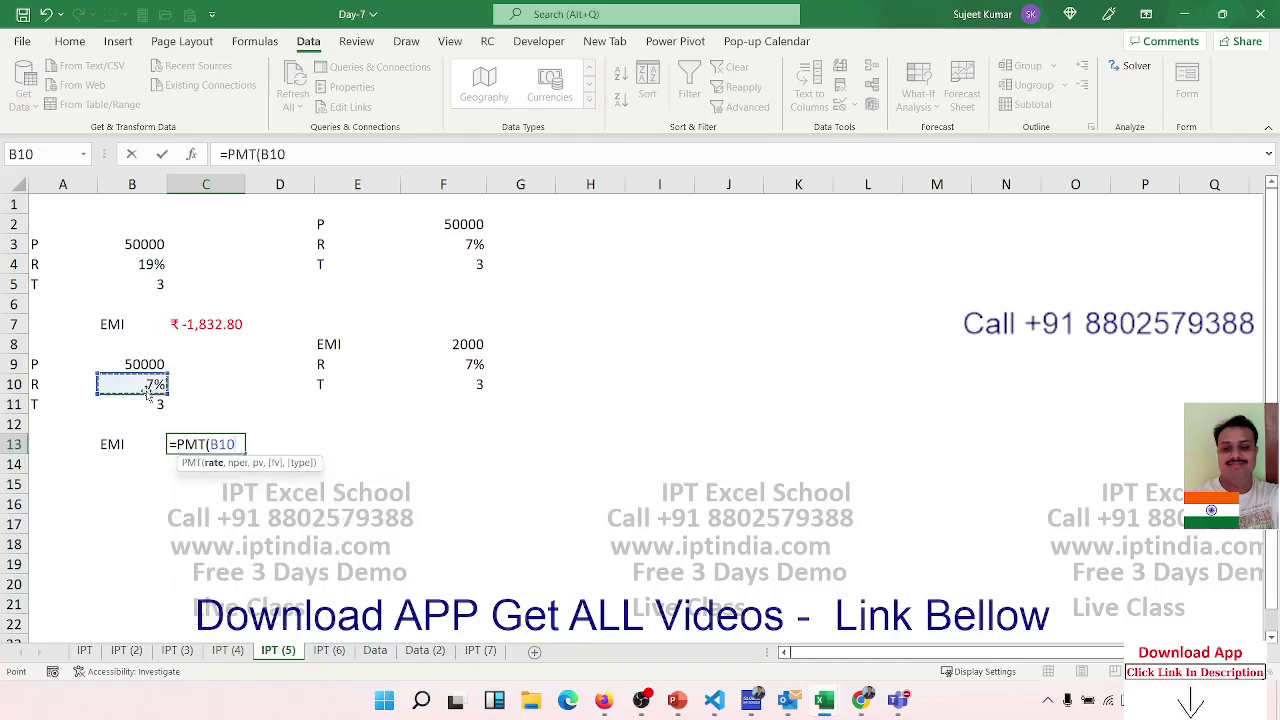
pyautogui.write('/12')
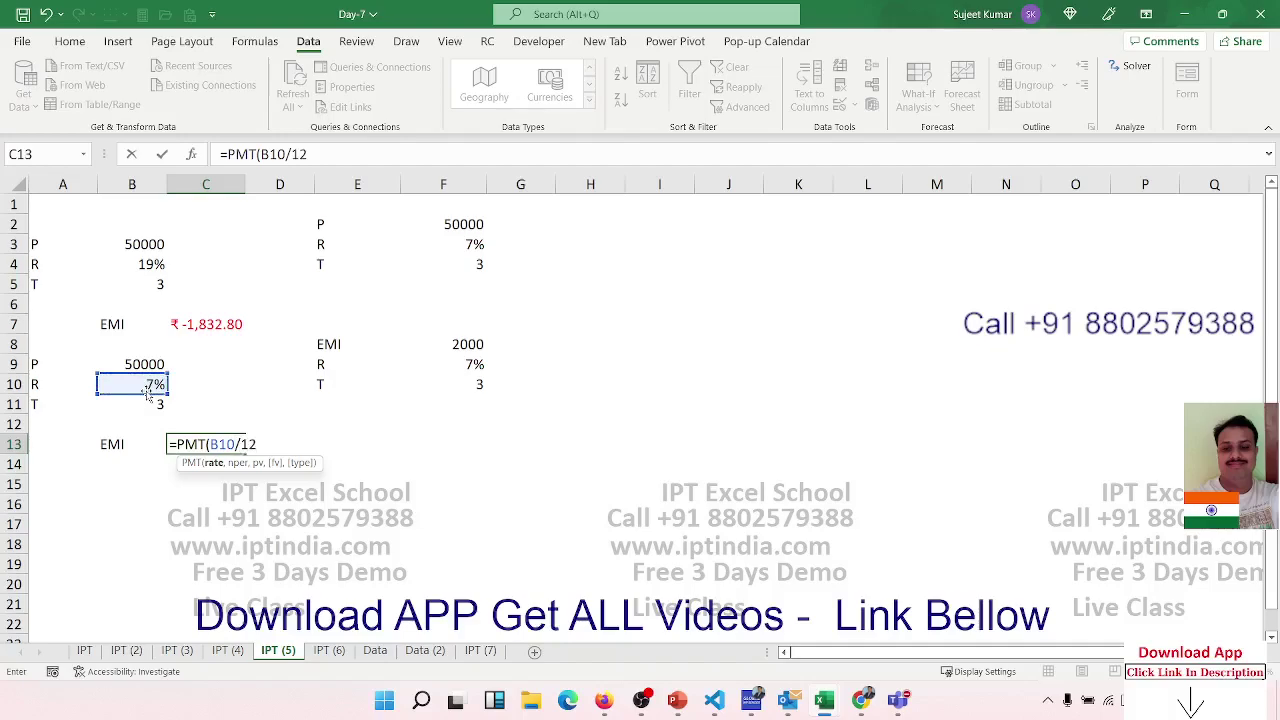
pyautogui.write(',')
pyautogui.click(148, 403)
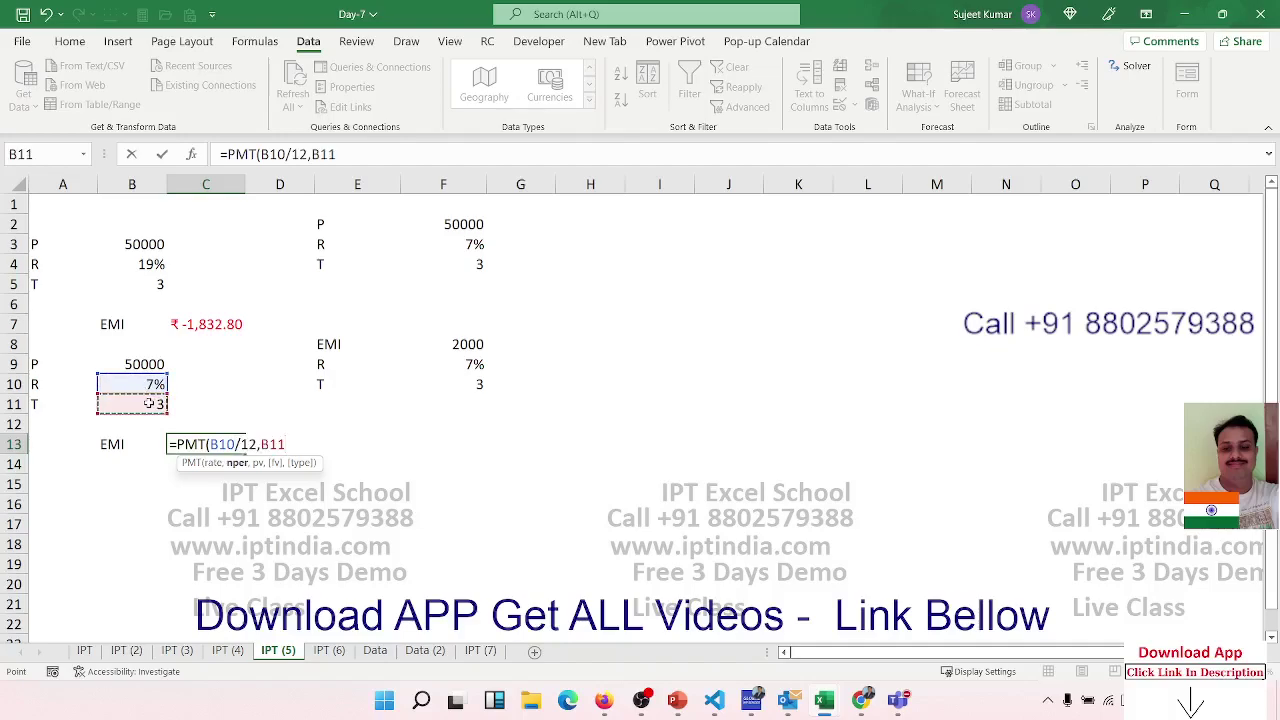
pyautogui.write('*12,,')
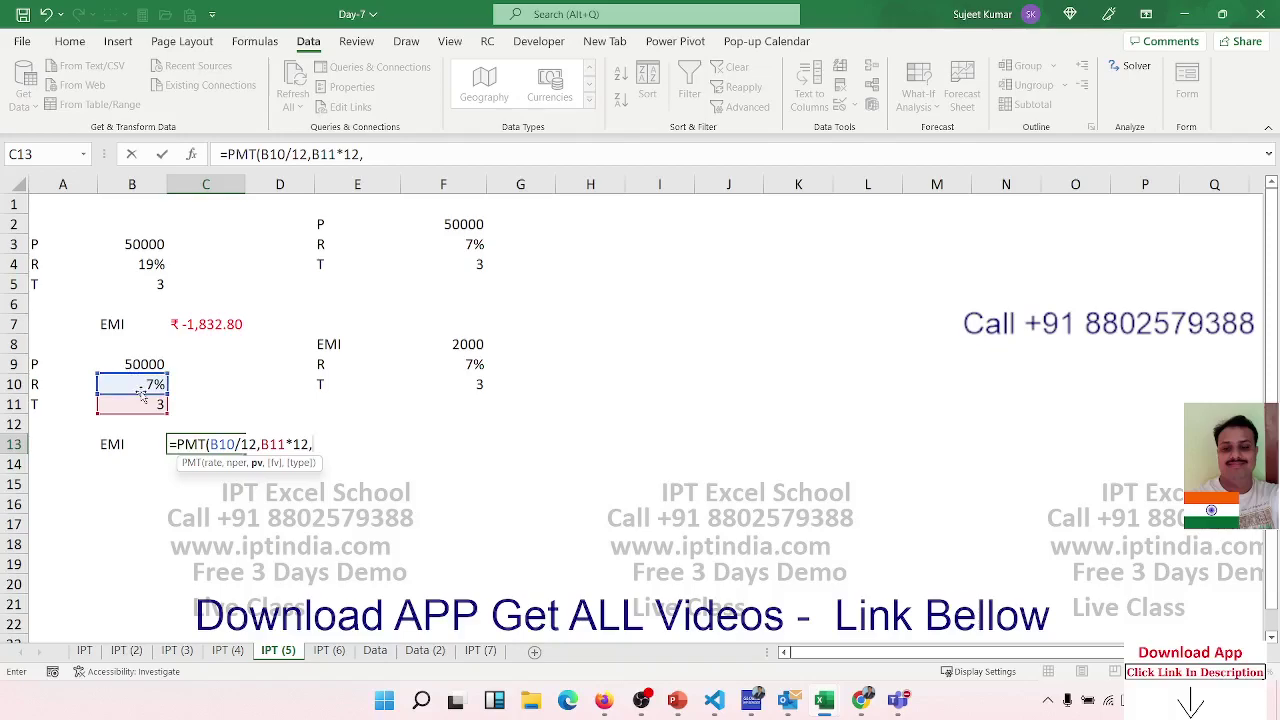
# Complete C13 as =PMT(B10/12,B11*12,,B9), giving an EMI of ₹ -1,252.19.
pyautogui.write(',')
pyautogui.click(140, 365)
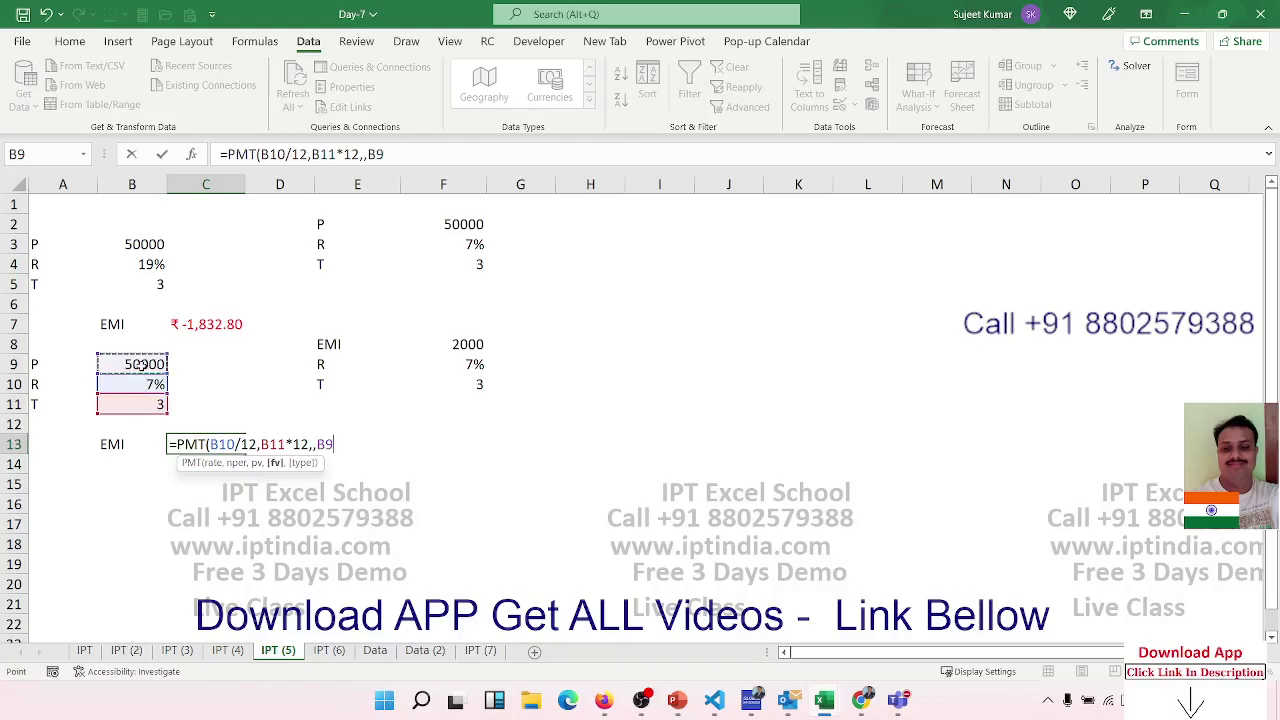
pyautogui.press('Return')
pyautogui.click(200, 438)
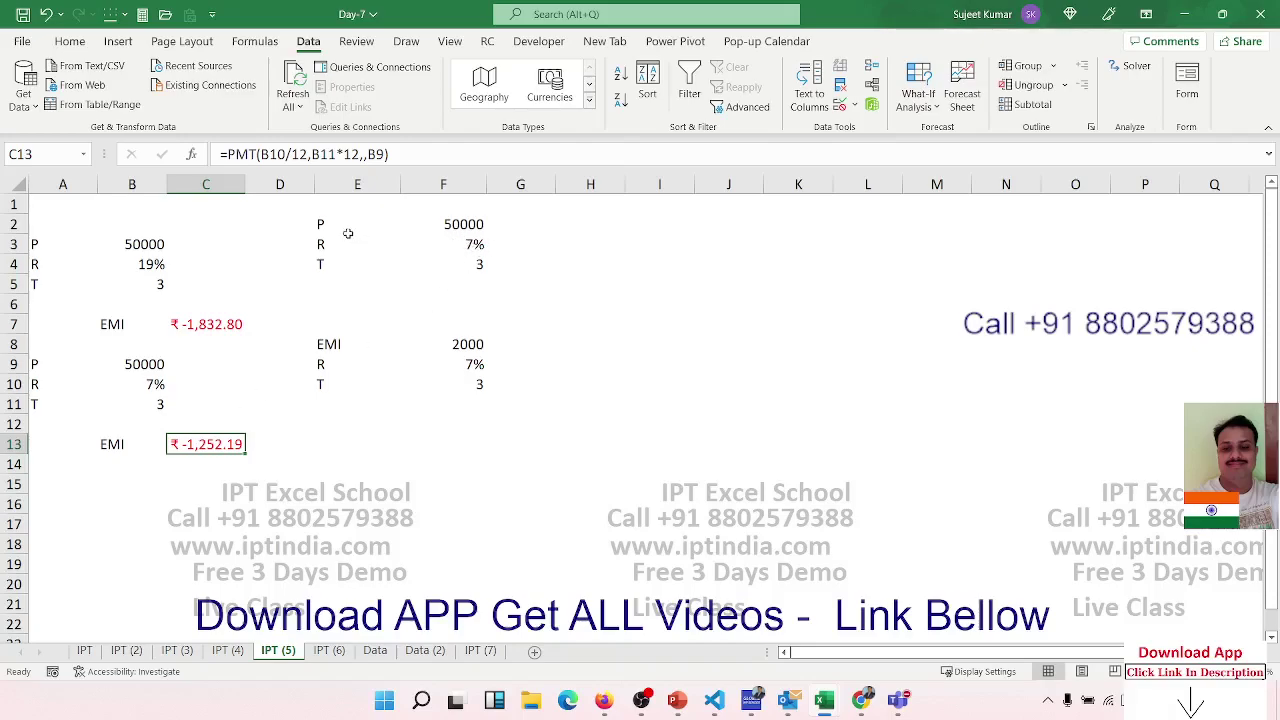
pyautogui.click(350, 228)
pyautogui.click(362, 282)
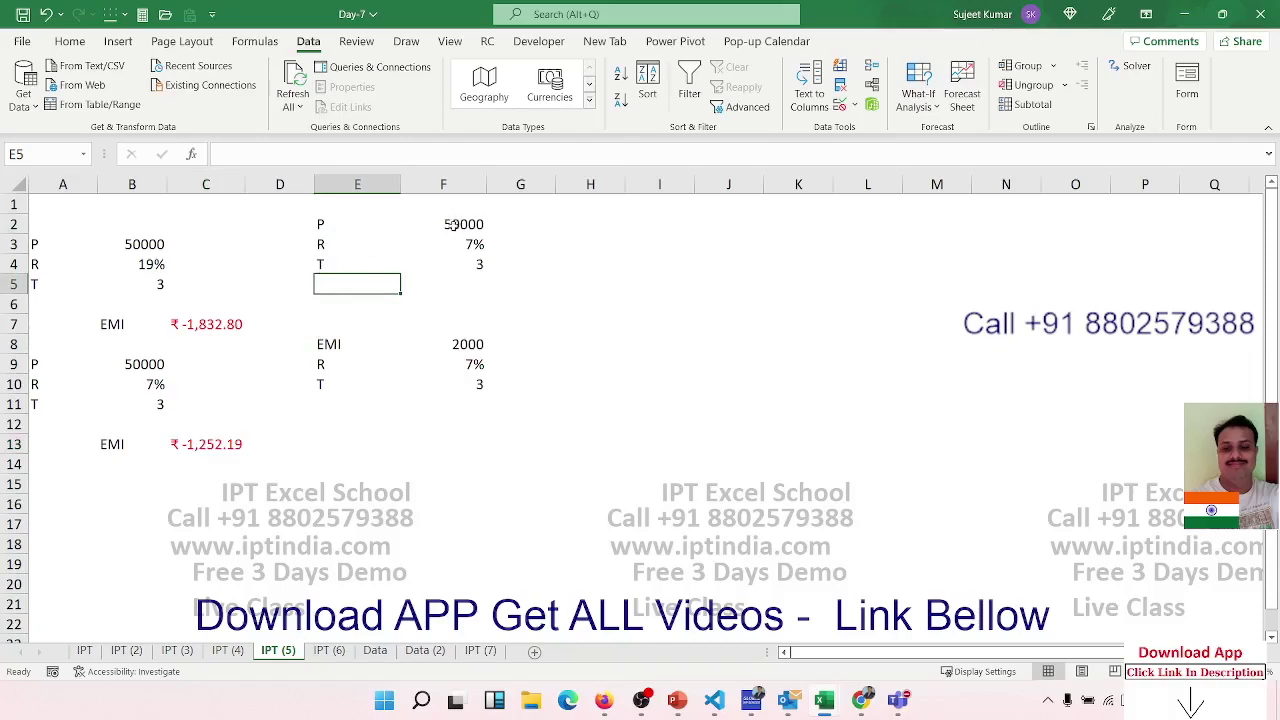
# Enter the future value formula =FV(F3/12,F4*12,,F2) in F5.
pyautogui.click(464, 281)
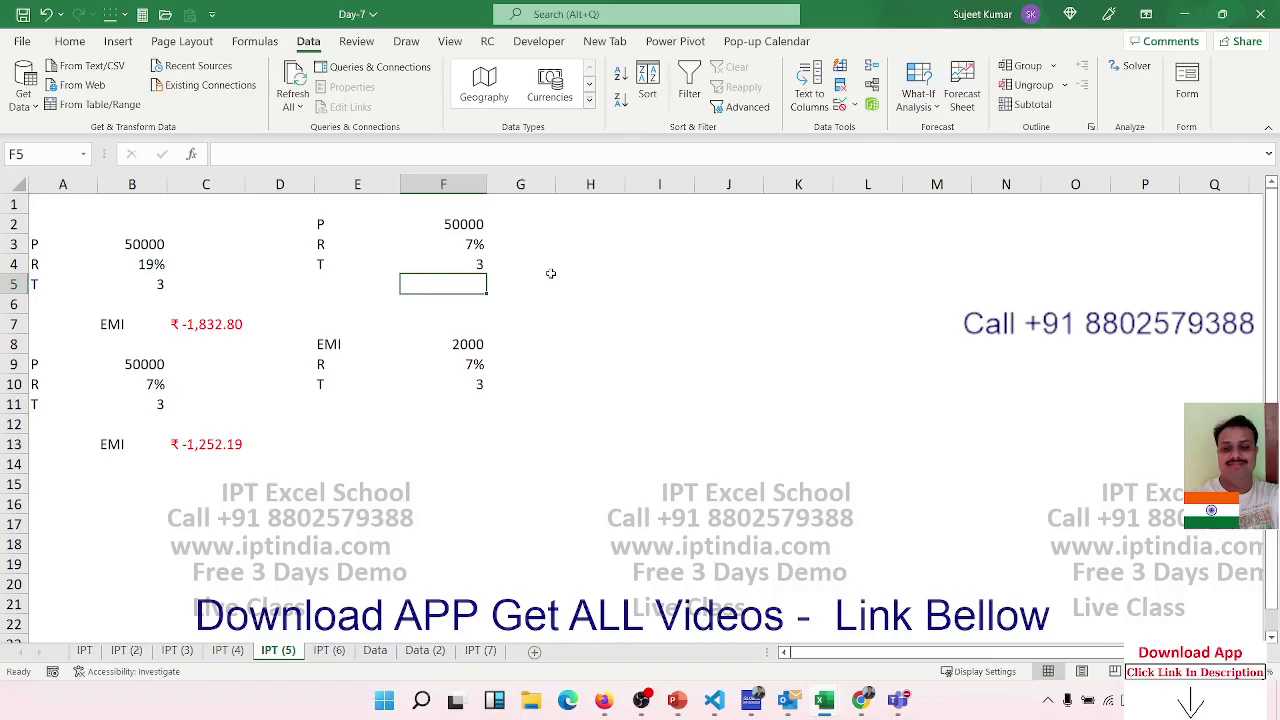
pyautogui.write('=')
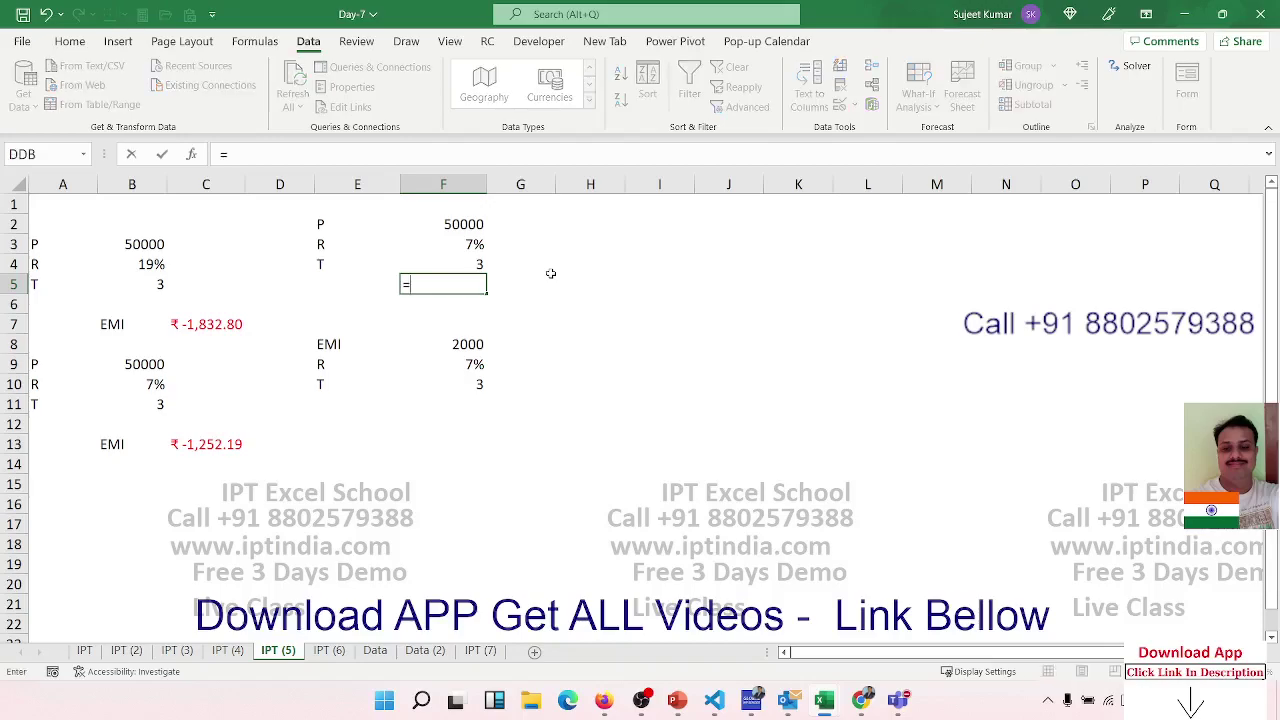
pyautogui.write('fv')
pyautogui.press('Tab')
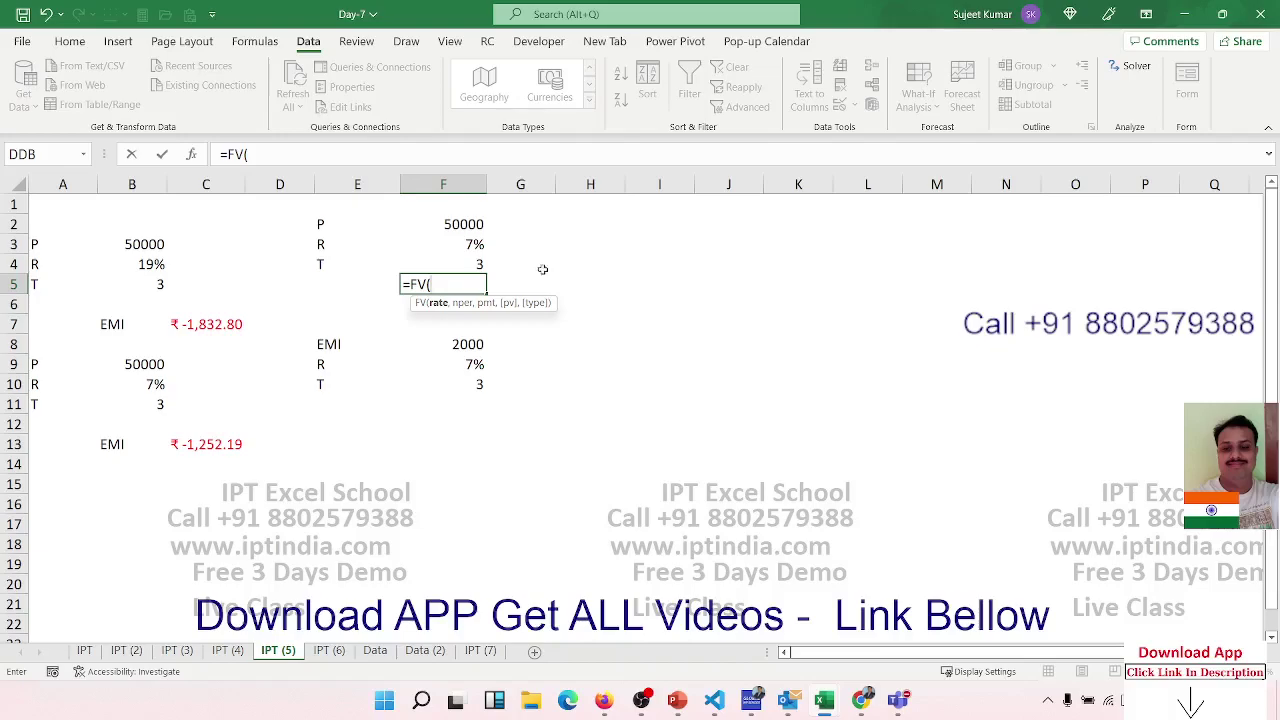
pyautogui.click(474, 244)
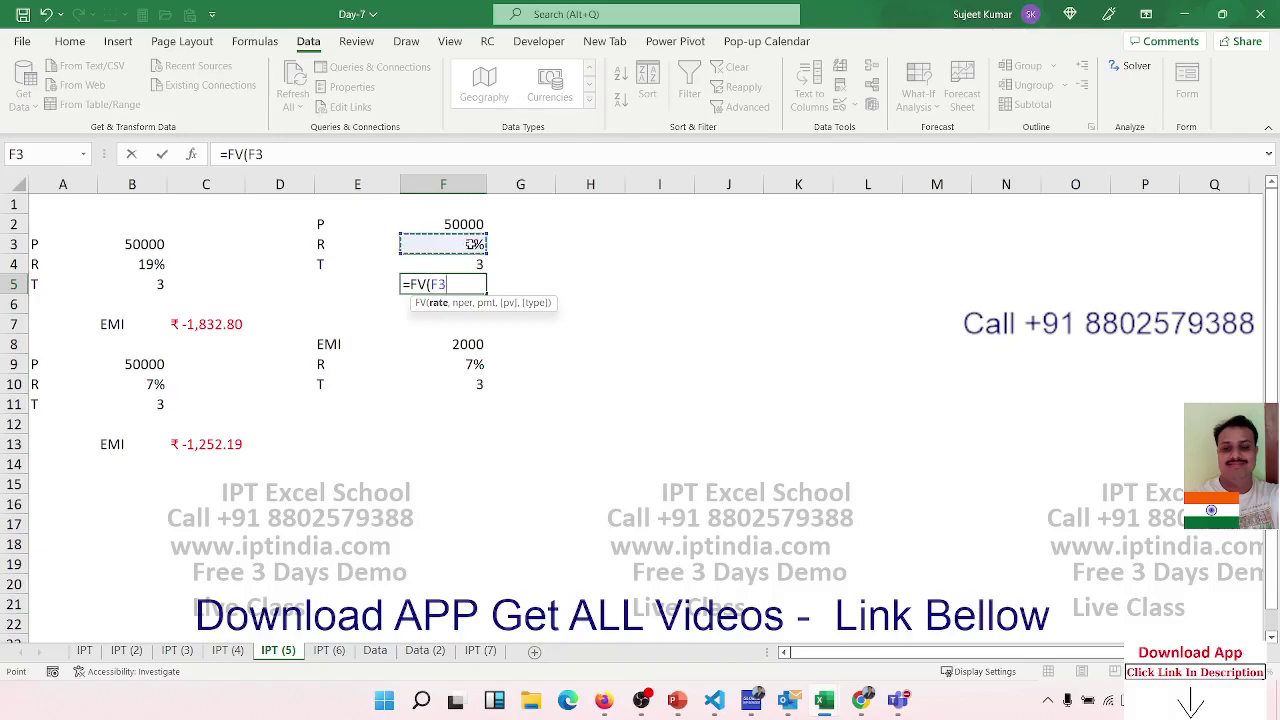
pyautogui.write('*12')
pyautogui.write(',')
pyautogui.click(474, 264)
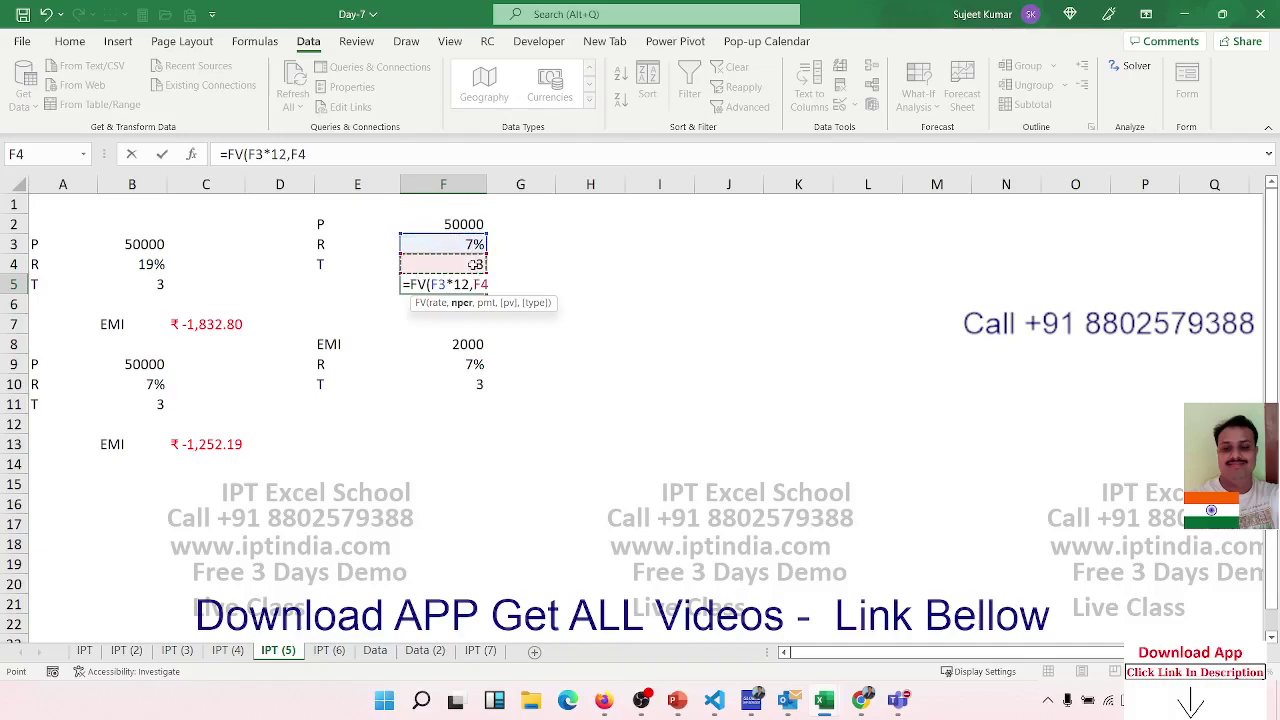
pyautogui.press('BackSpace')
pyautogui.press('BackSpace')
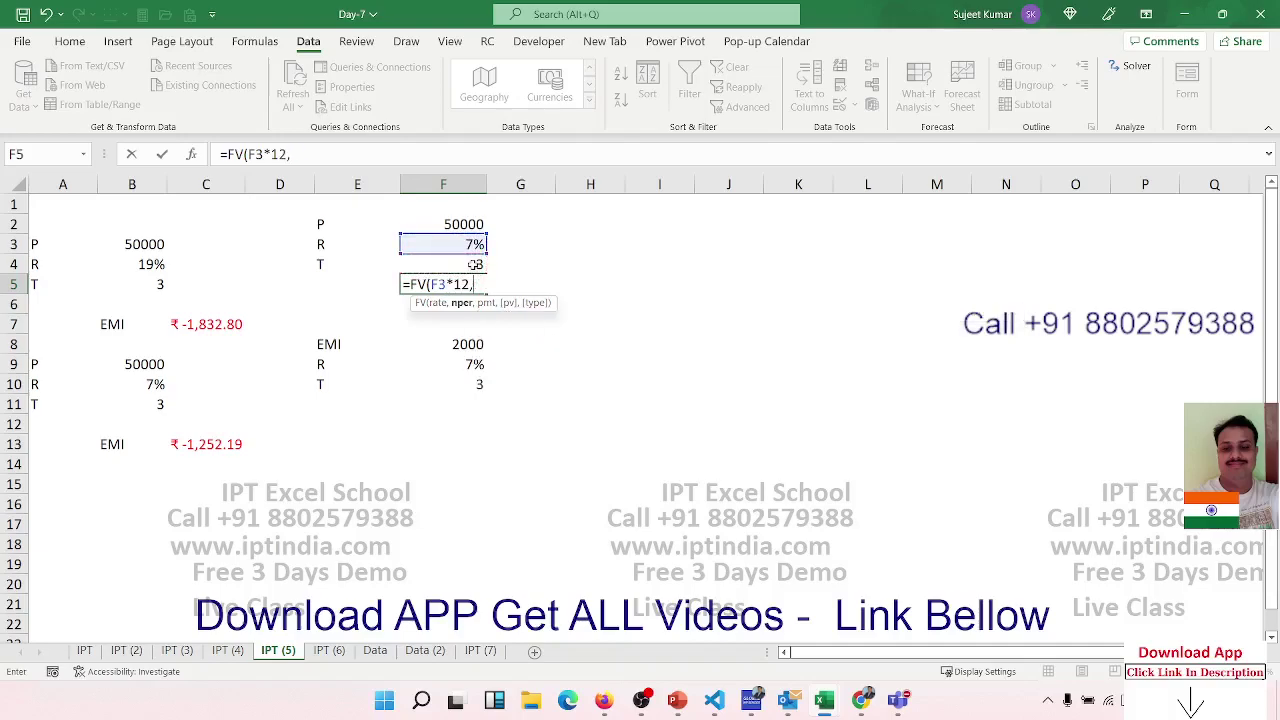
pyautogui.press('BackSpace')
pyautogui.press('BackSpace')
pyautogui.press('BackSpace')
pyautogui.press('BackSpace')
pyautogui.write('/')
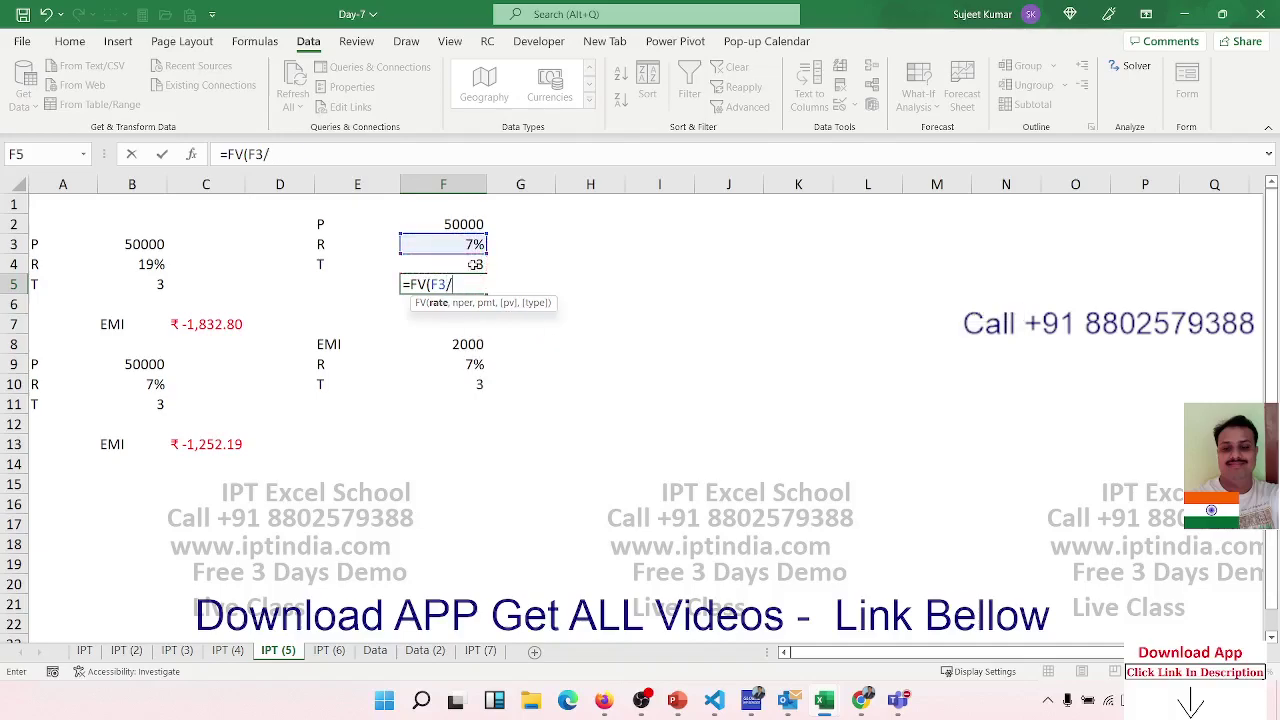
pyautogui.write('12')
pyautogui.write(',')
pyautogui.click(467, 268)
pyautogui.write('*12')
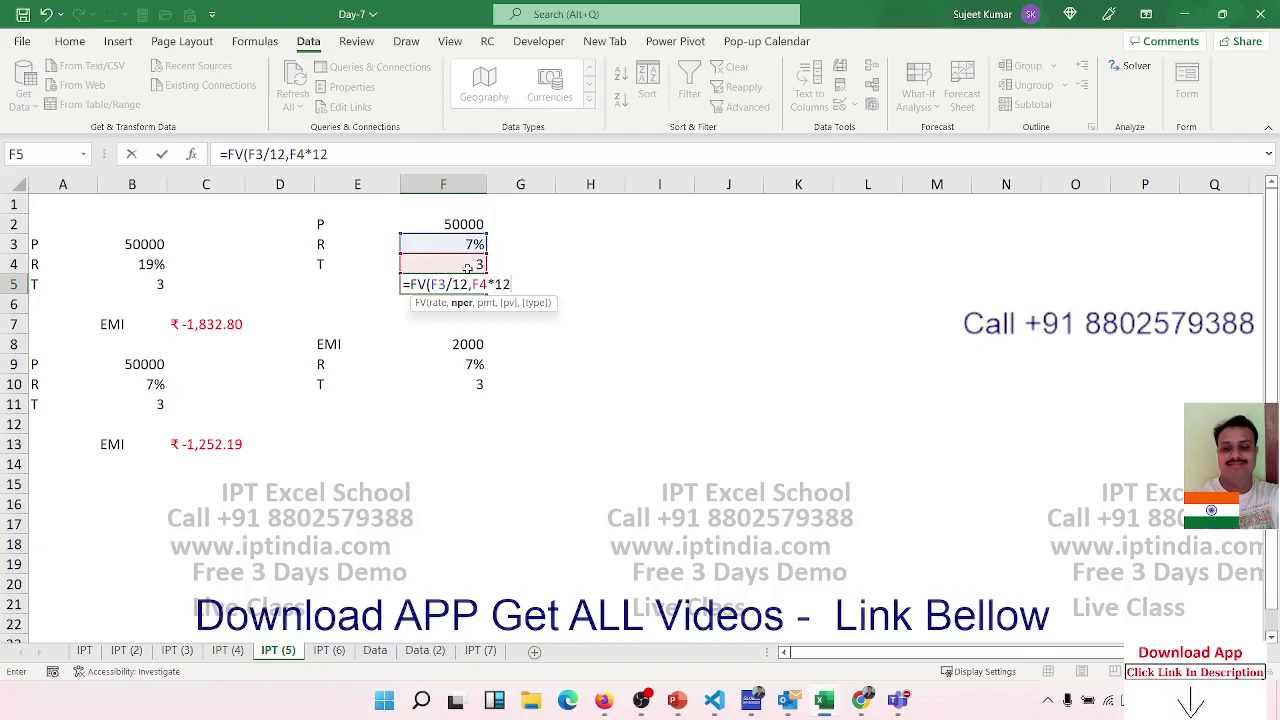
pyautogui.write(',')
pyautogui.write(',')
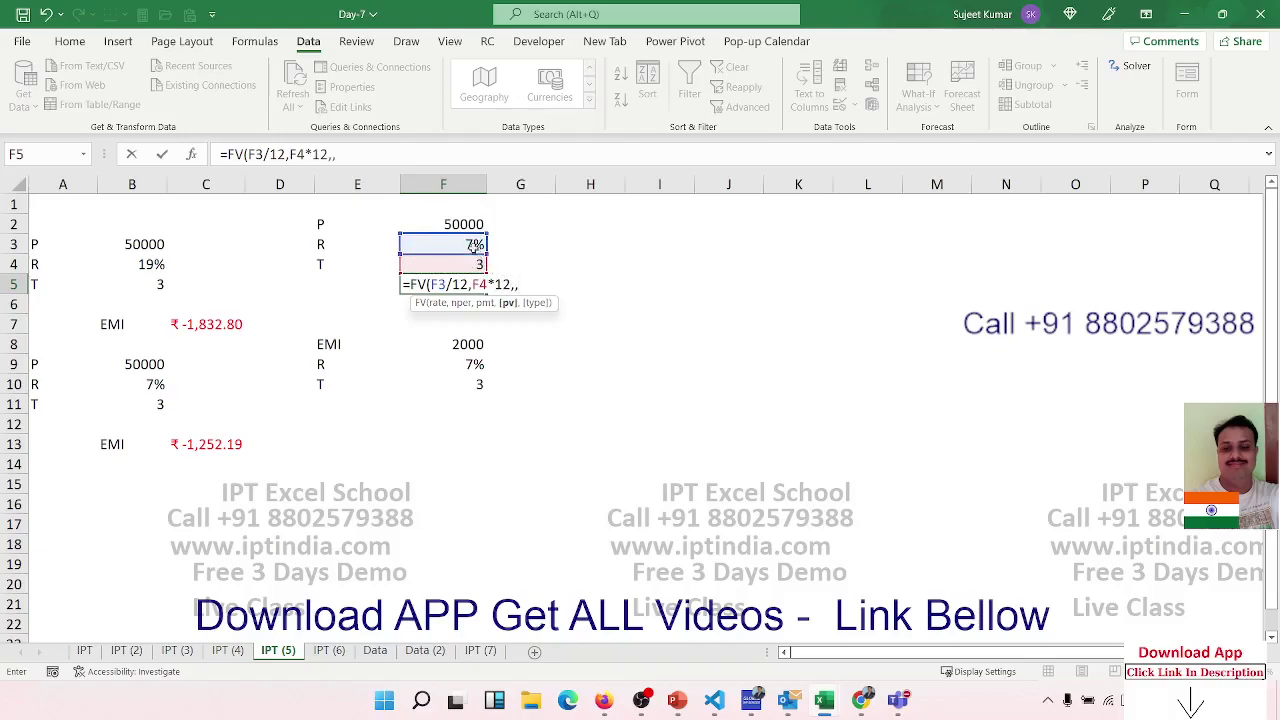
pyautogui.click(473, 226)
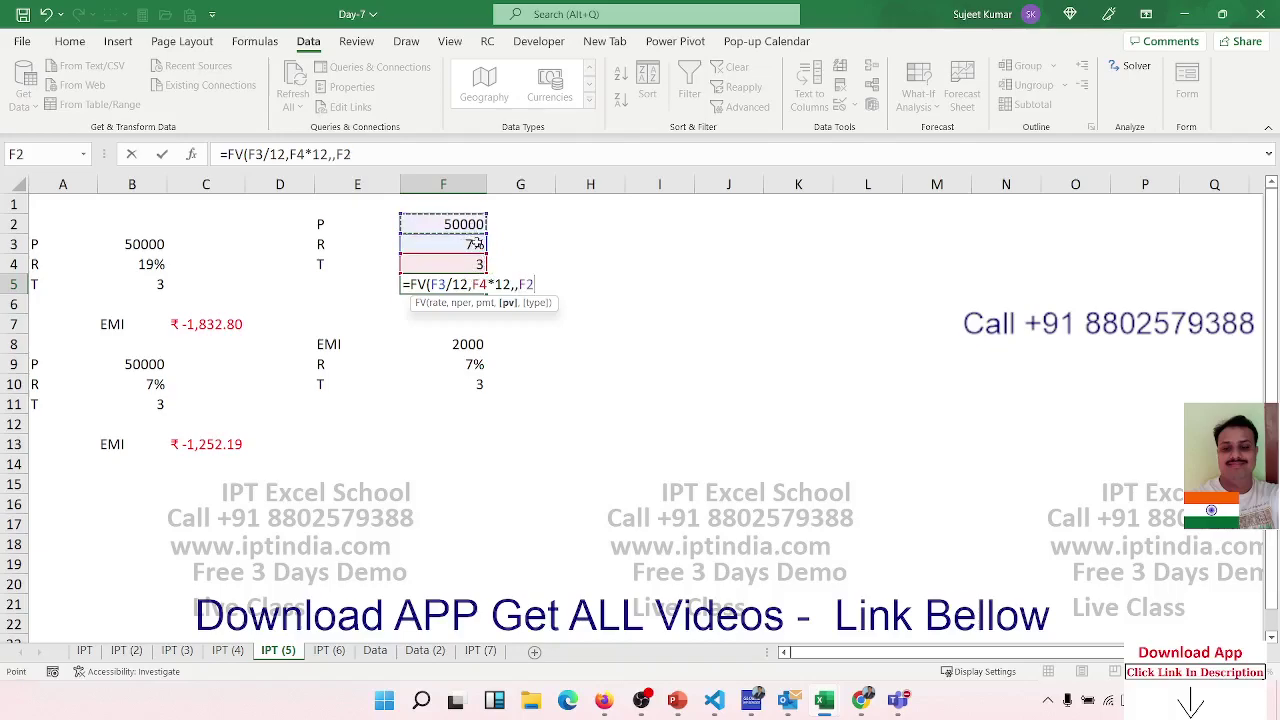
pyautogui.press('Return')
pyautogui.press('Up')
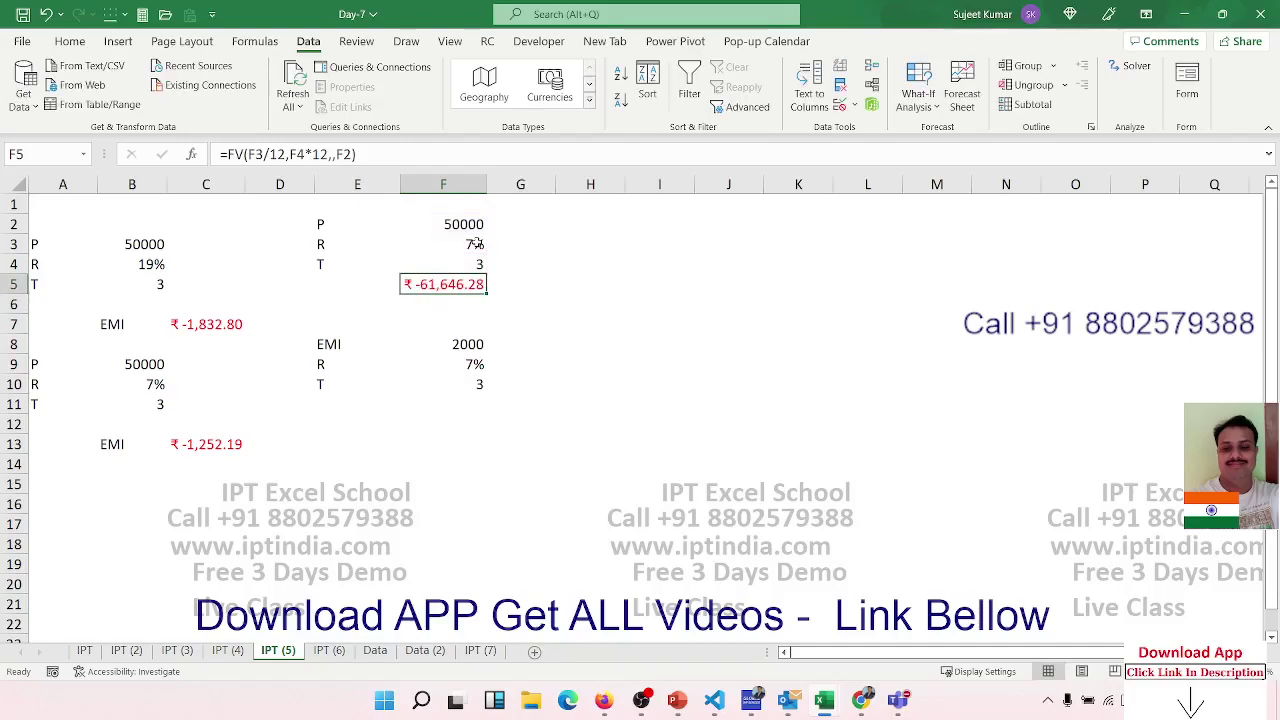
# Wrap F5's formula in ABS so it shows ₹ 61,646.28.
pyautogui.click(243, 153)
pyautogui.press('Left')
pyautogui.press('Left')
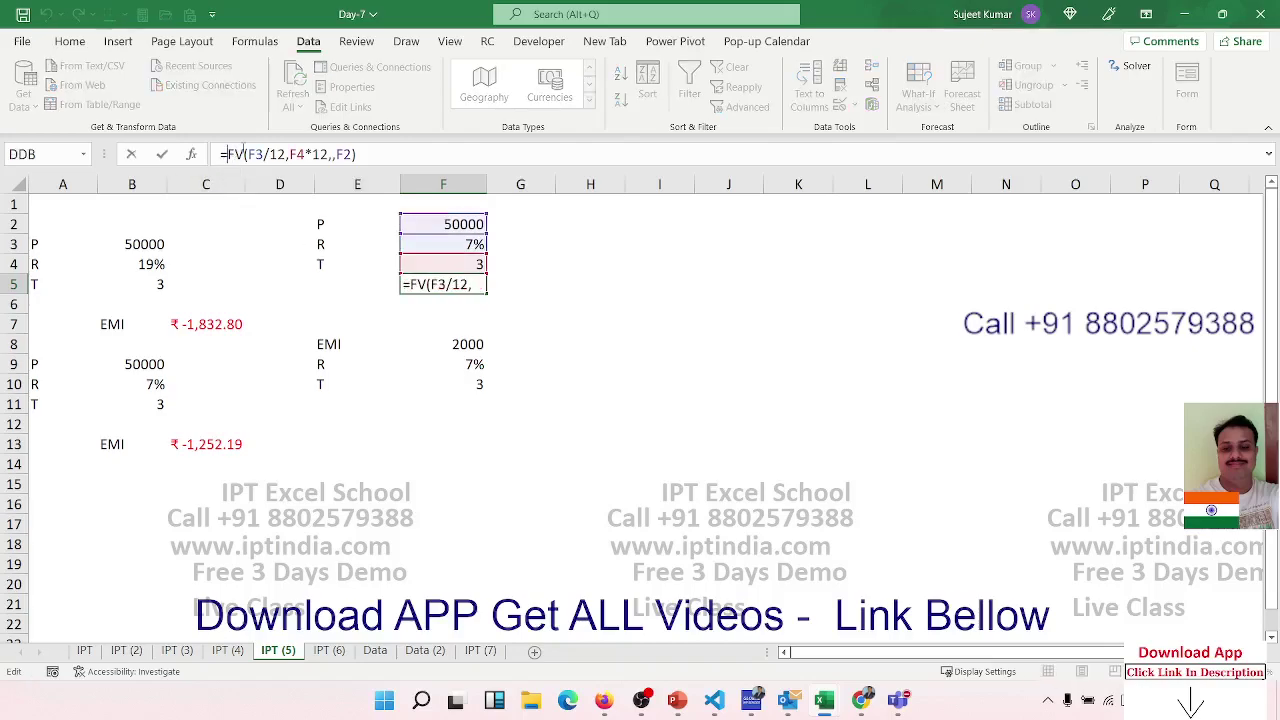
pyautogui.write('abs')
pyautogui.press('Tab')
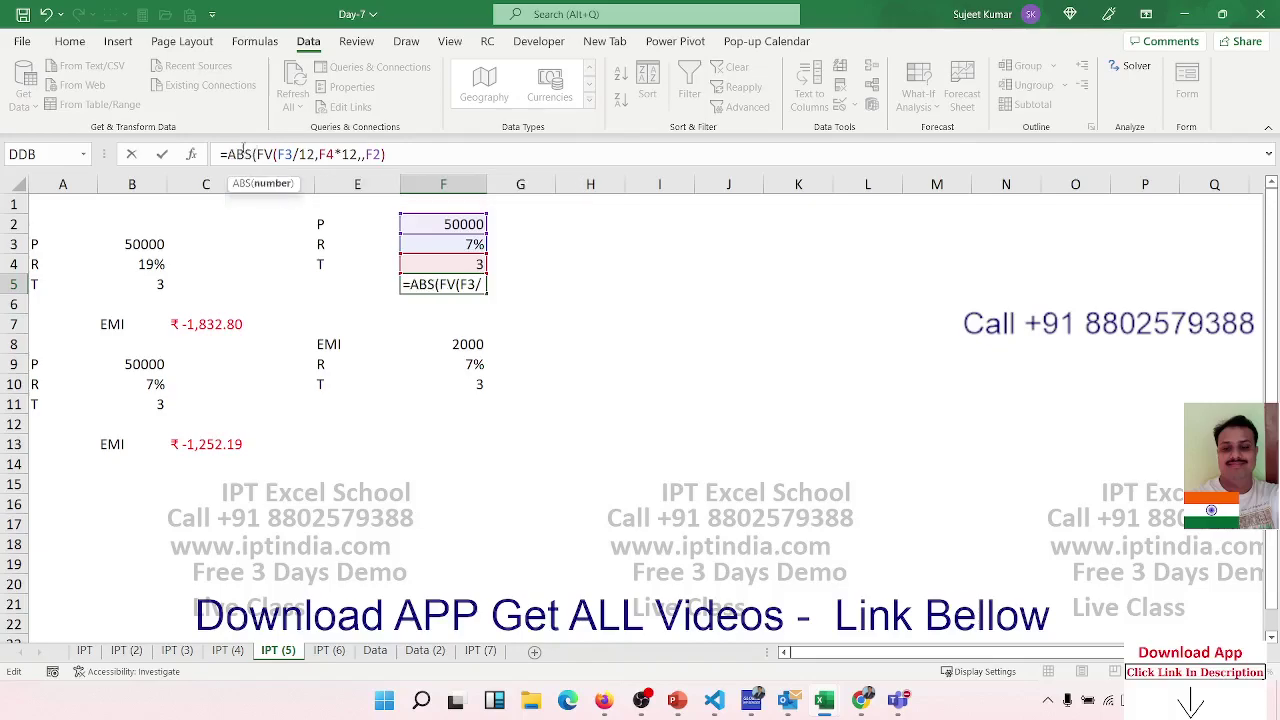
pyautogui.press('Return')
pyautogui.press('Return')
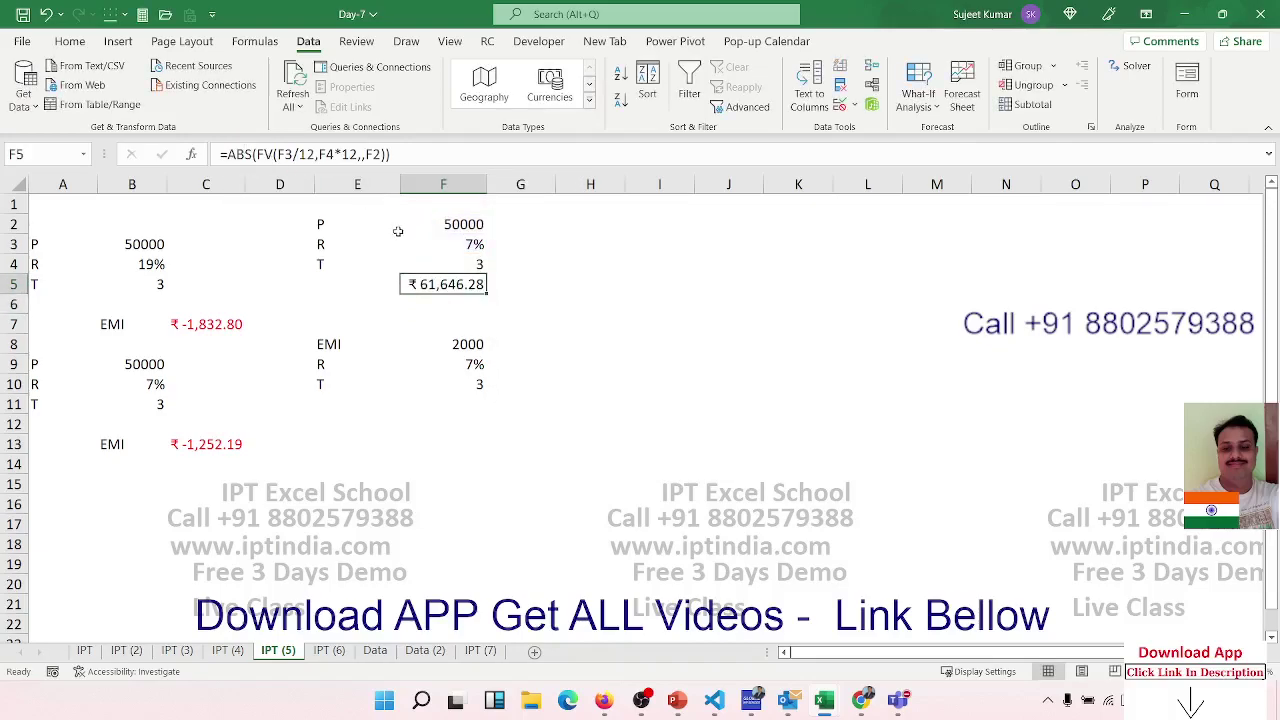
pyautogui.doubleClick(433, 280)
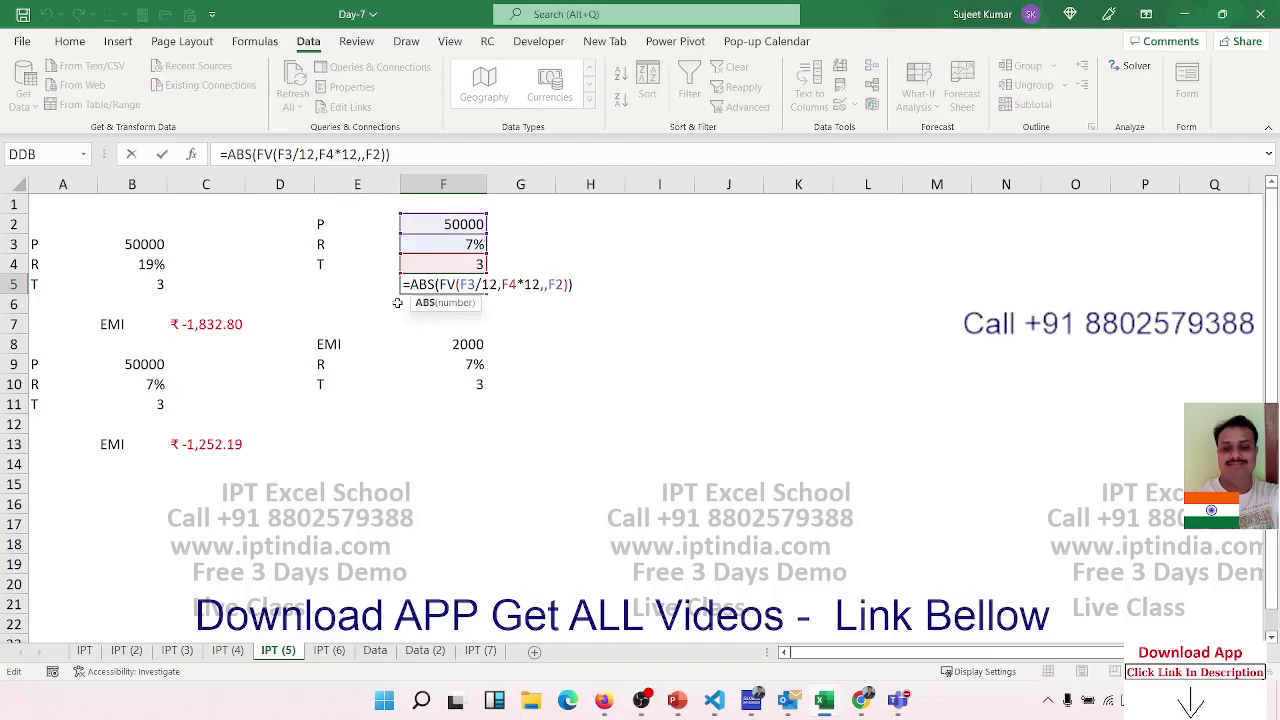
pyautogui.press('Return')
pyautogui.click(420, 403)
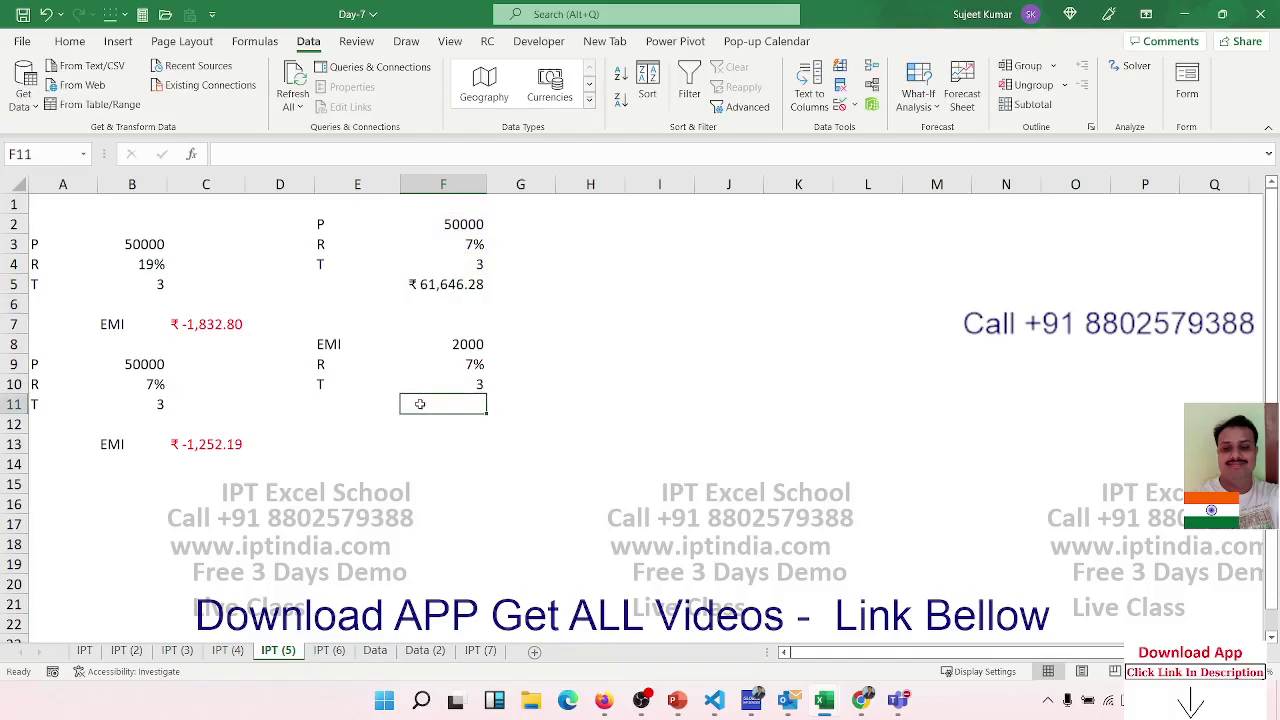
# Enter =FV(F9/12,F10*12,F8) in F11 for 2000 monthly payments, giving ₹ -79,860.20.
pyautogui.write('=')
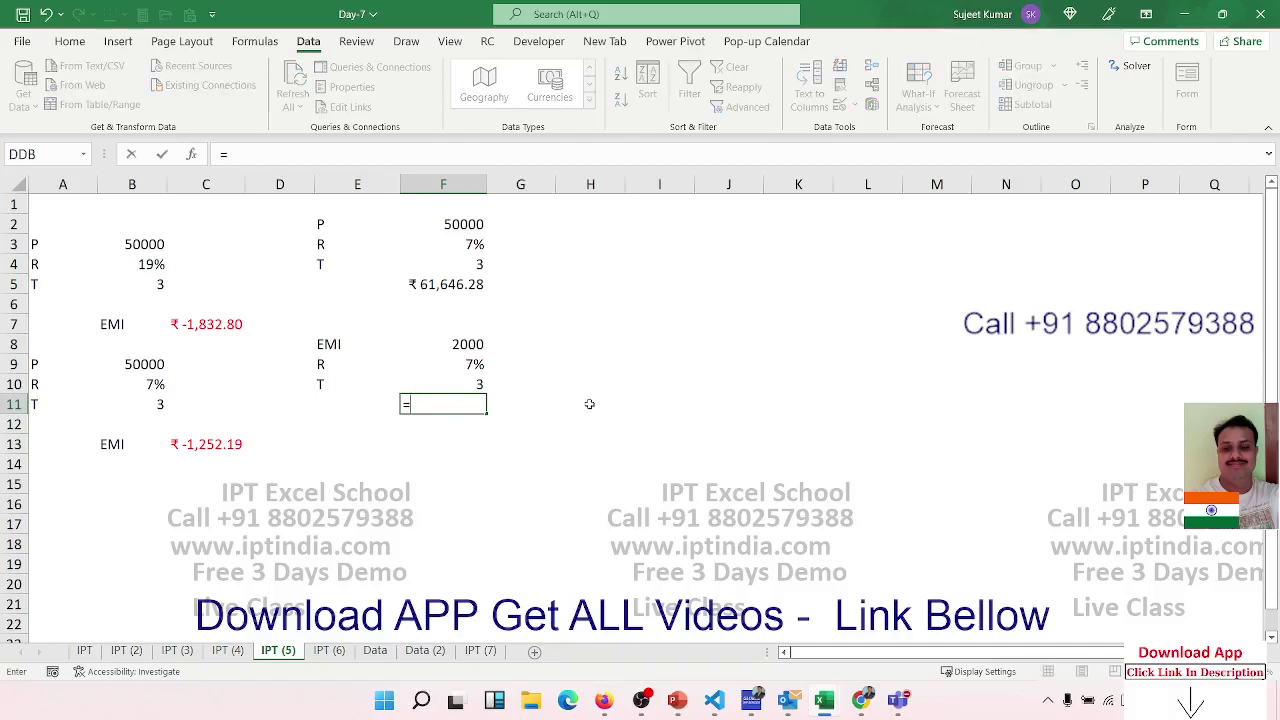
pyautogui.write('FV')
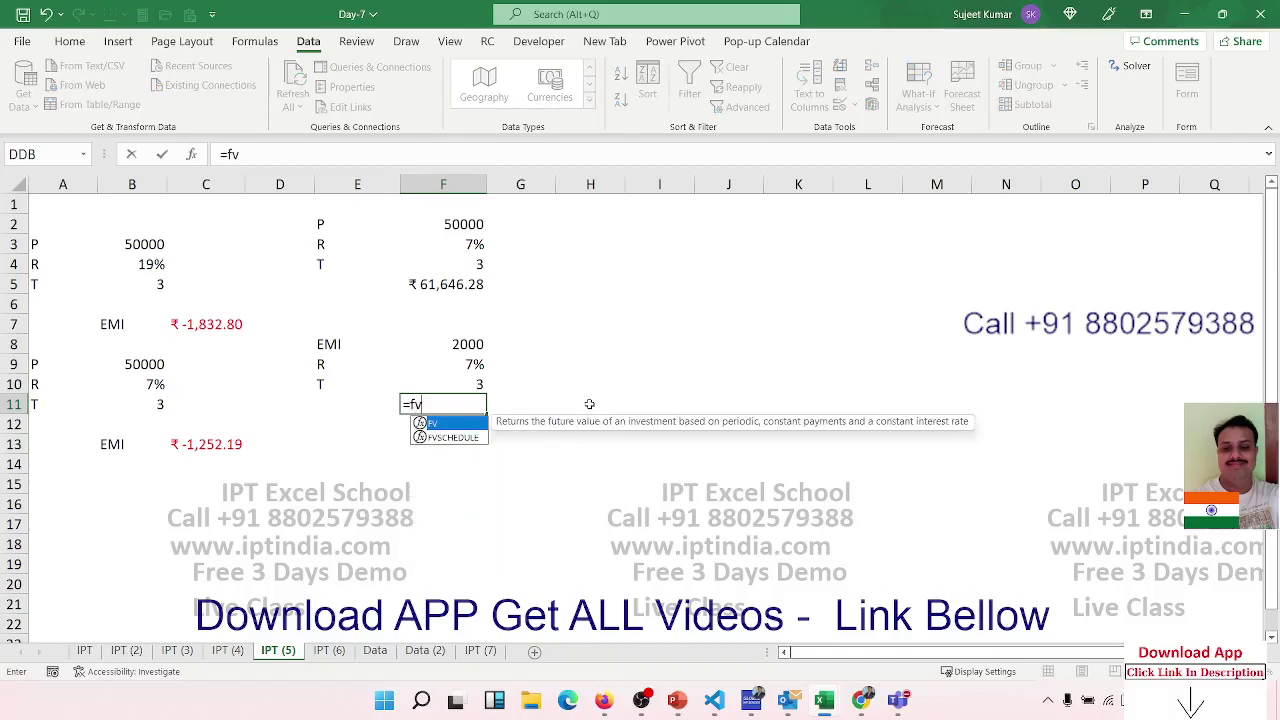
pyautogui.write('(')
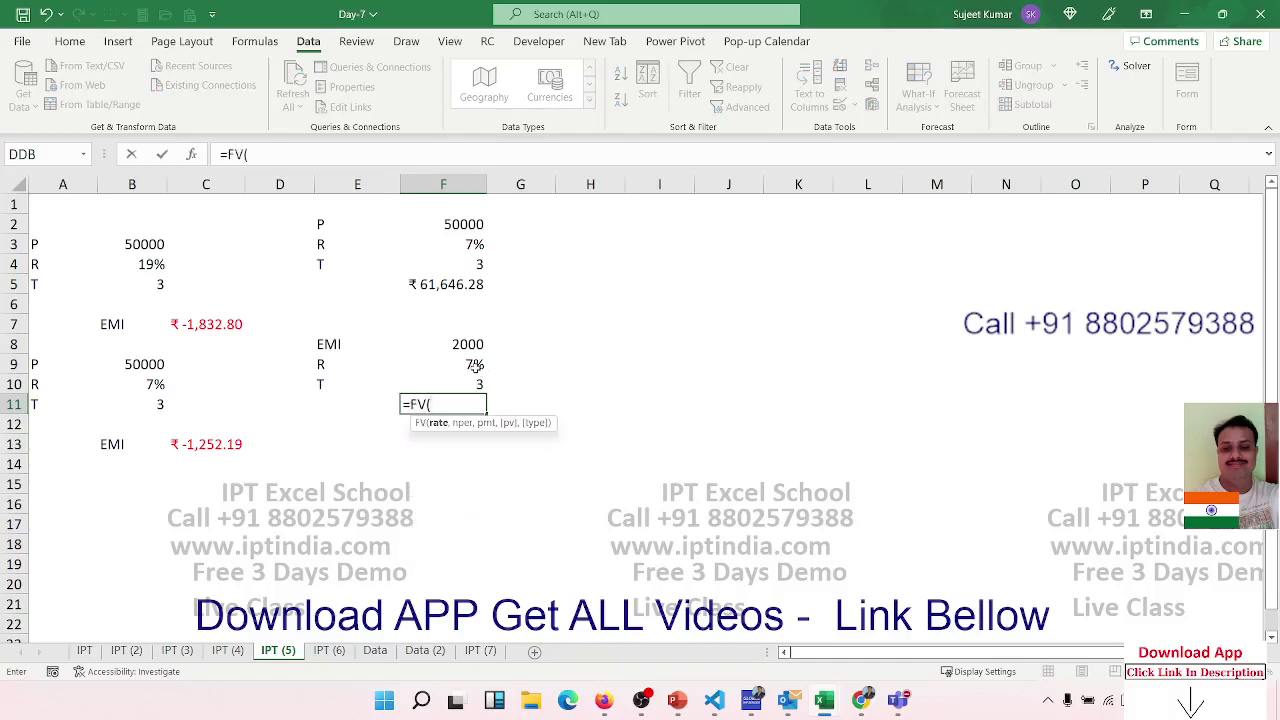
pyautogui.click(475, 366)
pyautogui.write('/12')
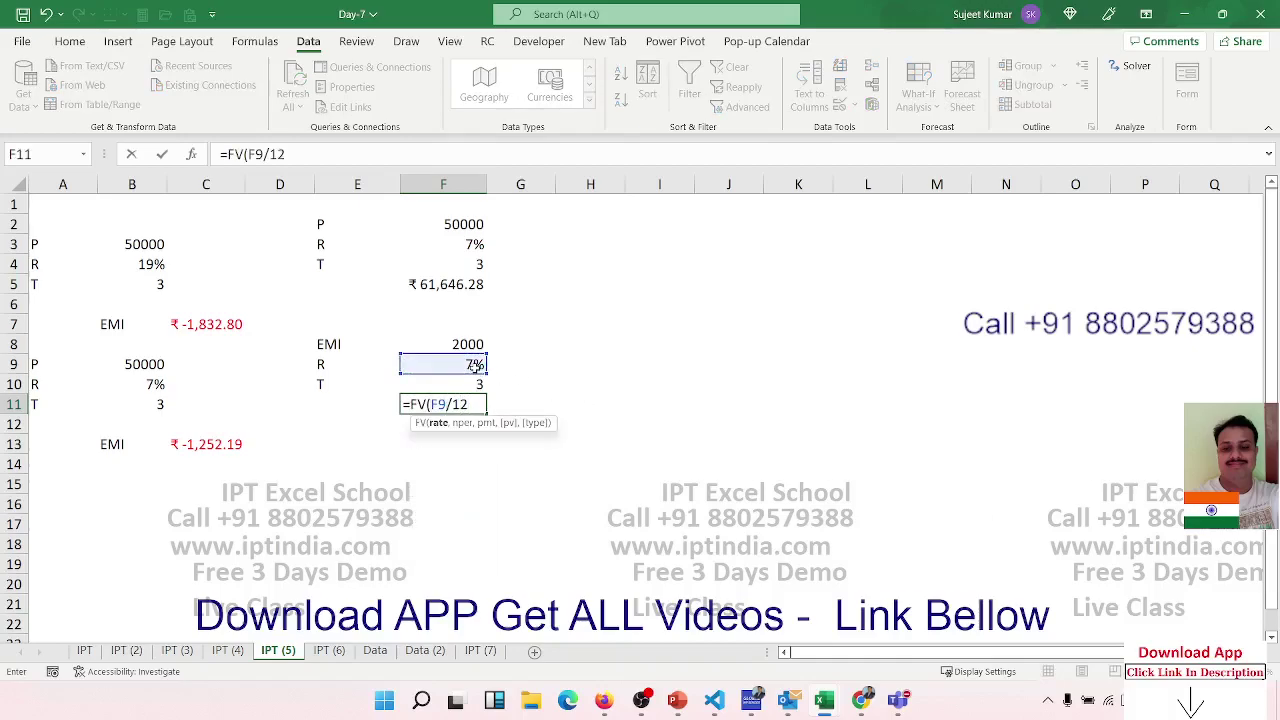
pyautogui.write(',')
pyautogui.press('Up')
pyautogui.write('*')
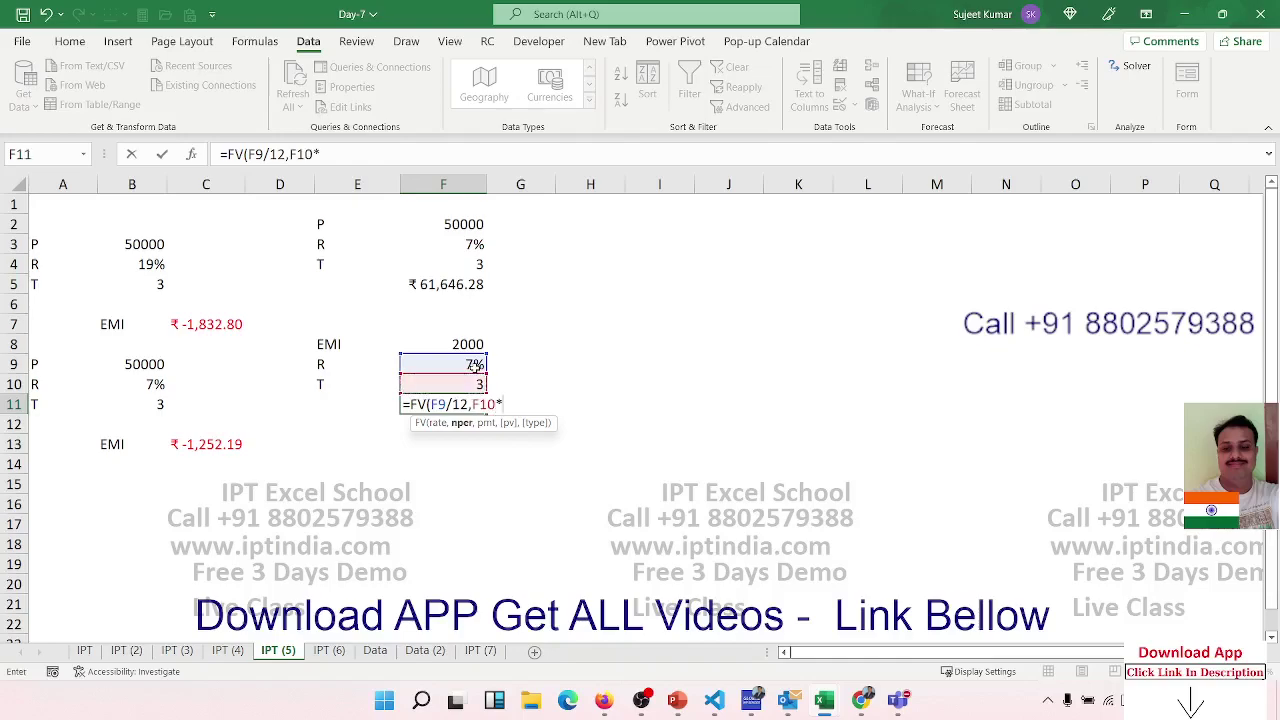
pyautogui.write('12,')
pyautogui.press('Up')
pyautogui.press('Up')
pyautogui.press('Up')
pyautogui.press('Up')
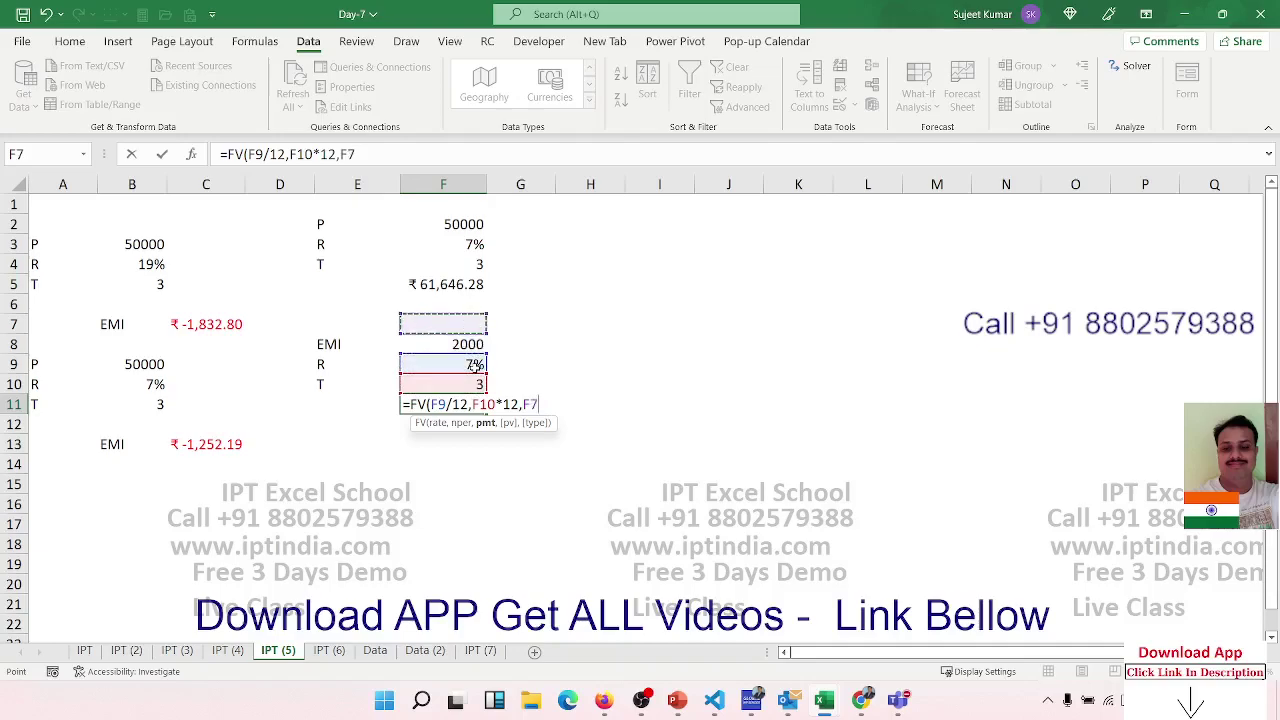
pyautogui.press('Down')
pyautogui.press('Return')
pyautogui.press('Up')
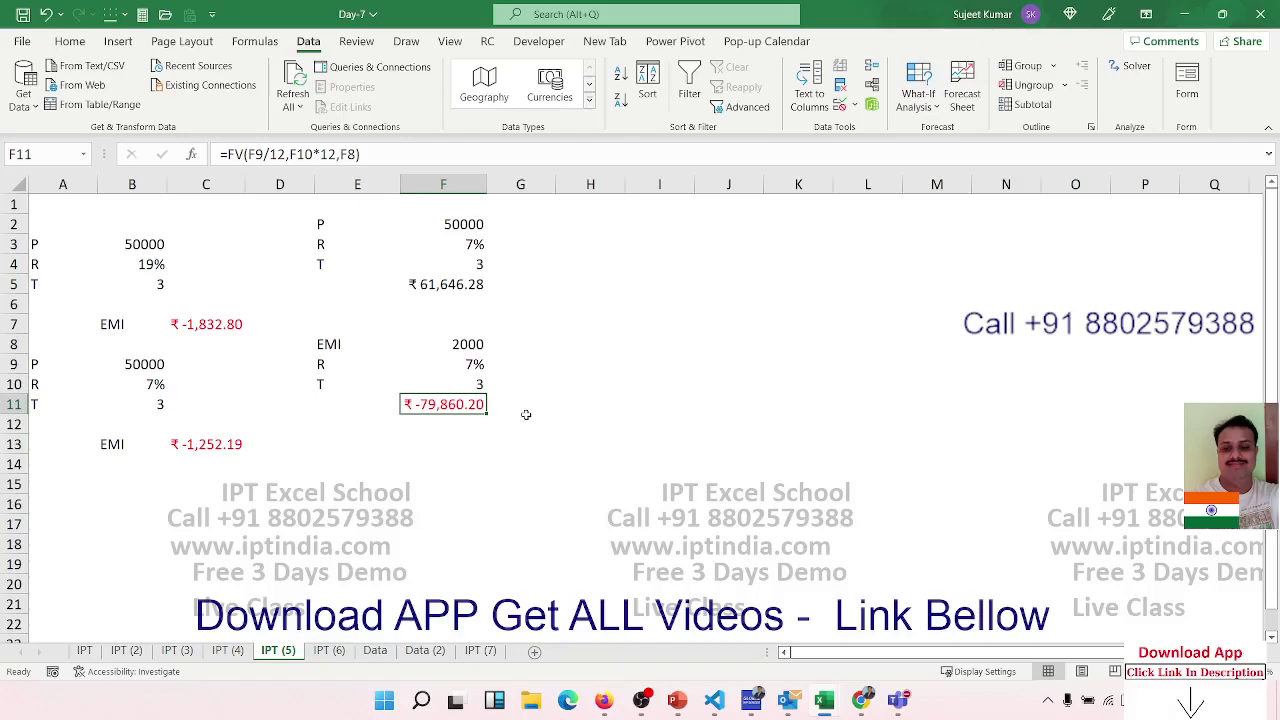
# On the IPT (6) sheet, clear the Puja+Ravi+Om 207 total.
pyautogui.click(331, 651)
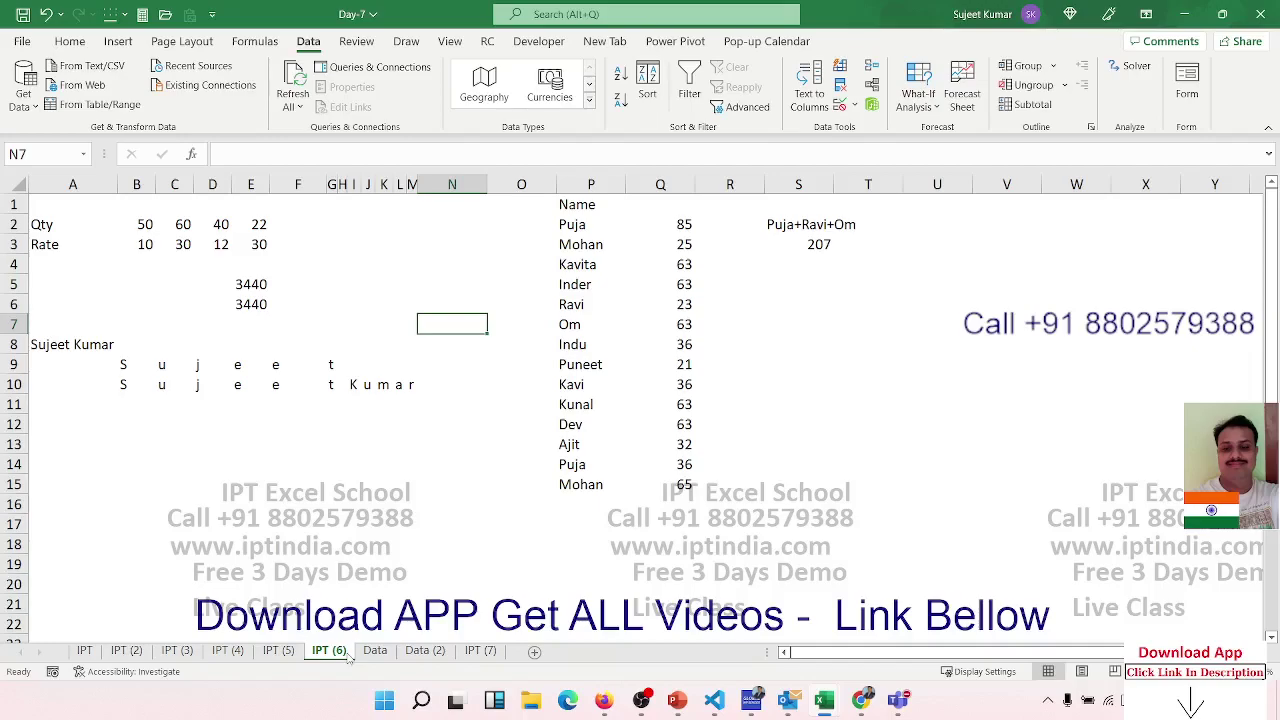
pyautogui.click(284, 651)
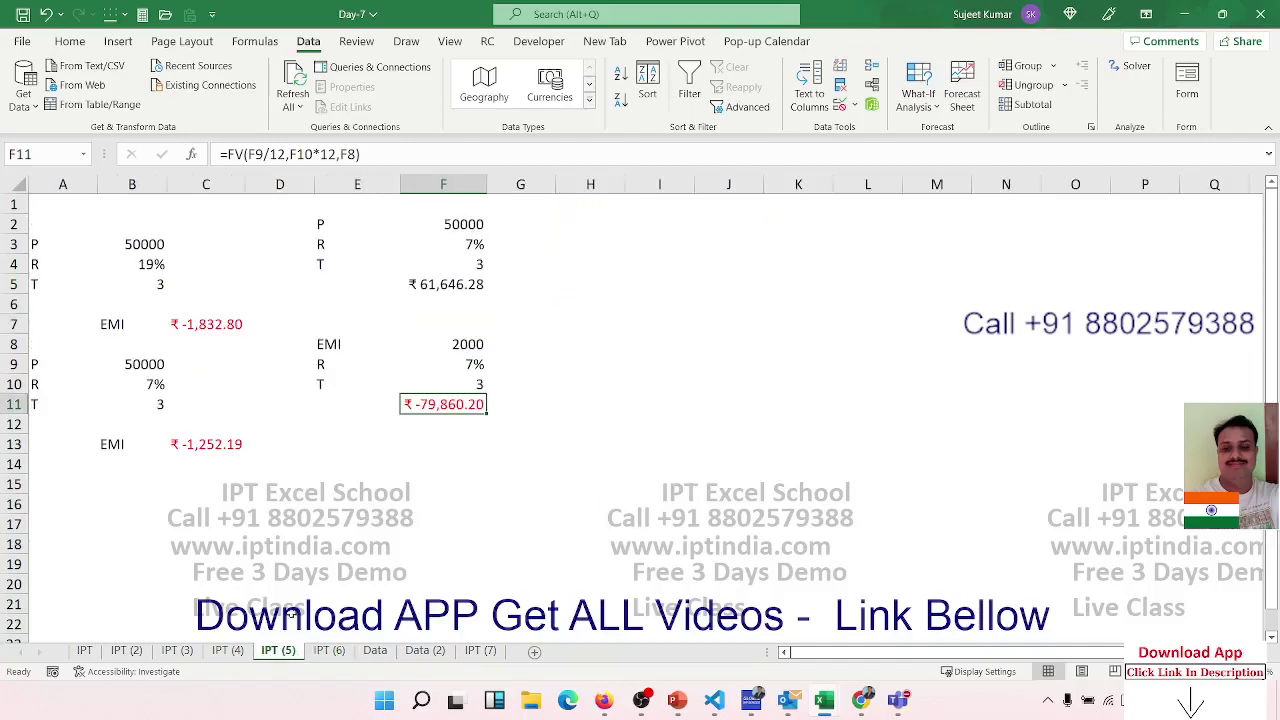
pyautogui.click(382, 482)
pyautogui.moveTo(497, 472); pyautogui.dragTo(40, 204)
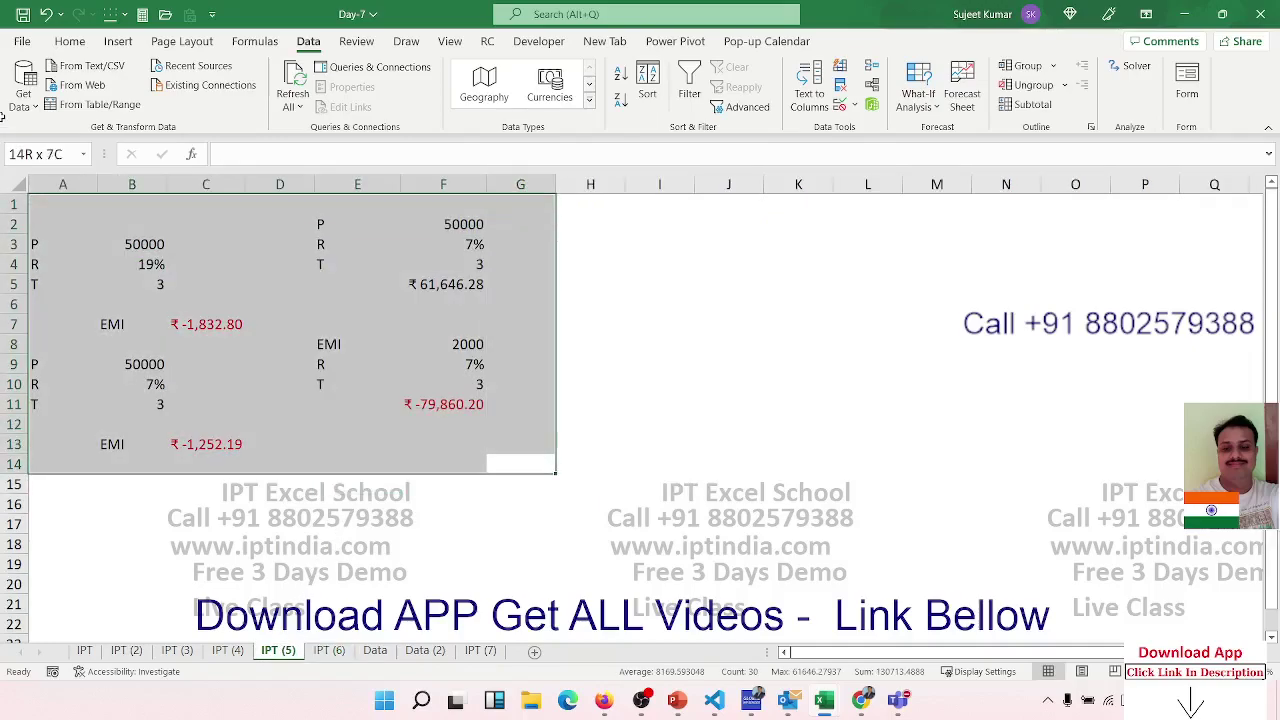
pyautogui.click(344, 651)
pyautogui.click(645, 264)
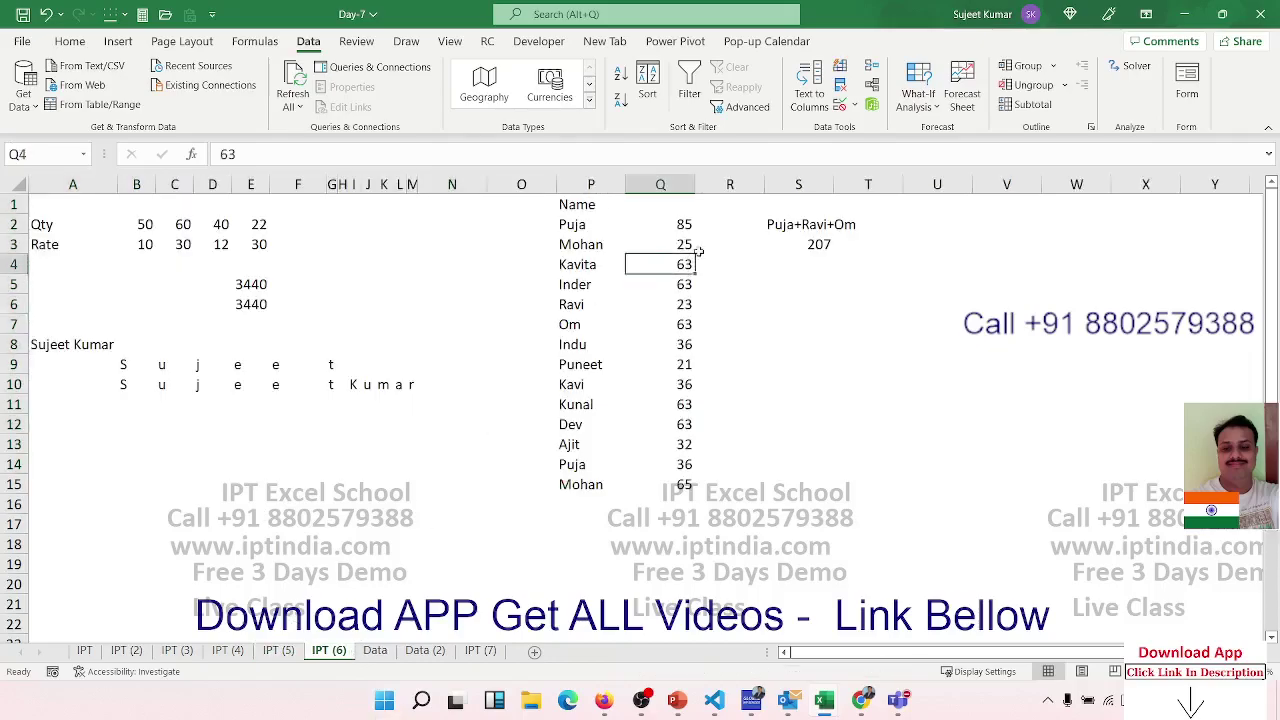
pyautogui.click(715, 244)
pyautogui.moveTo(778, 222); pyautogui.dragTo(826, 244)
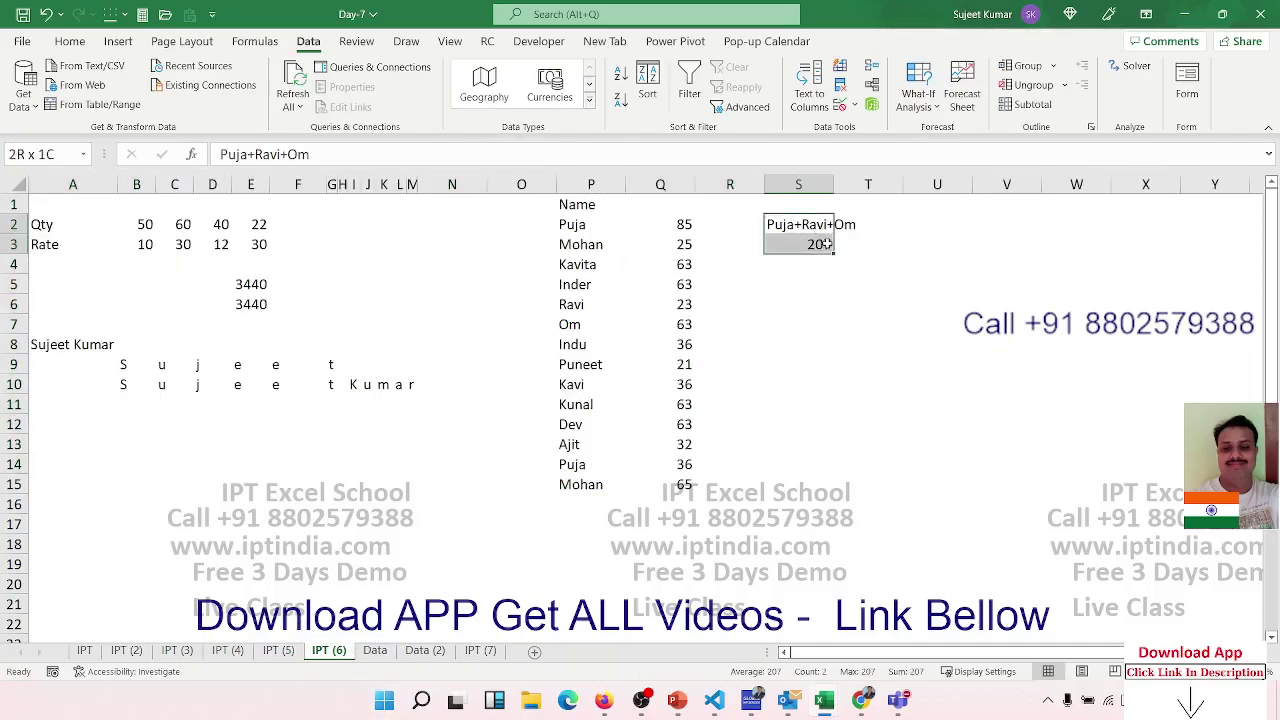
pyautogui.click(817, 246)
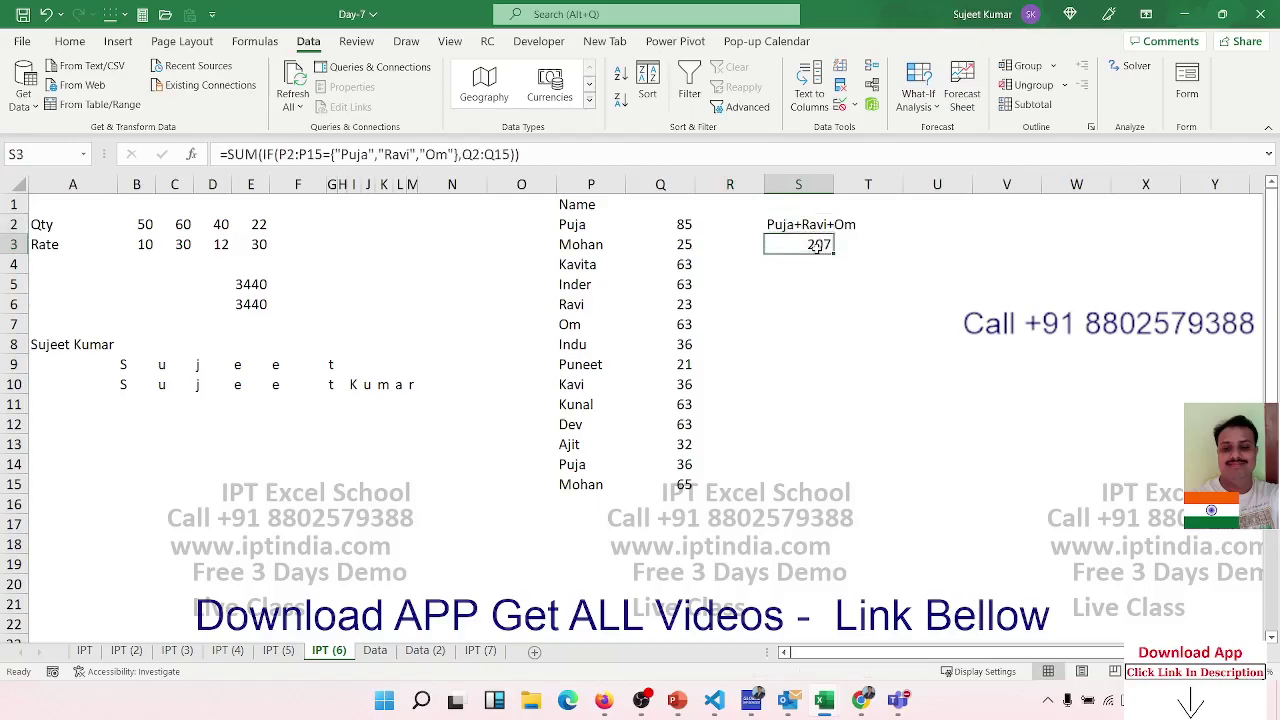
pyautogui.press('Delete')
# Delete the two rows of split-out letter results.
pyautogui.moveTo(76, 344)
pyautogui.mouseDown()
pyautogui.moveTo(310, 393)
pyautogui.moveTo(423, 400)
pyautogui.mouseUp()
pyautogui.click(250, 384)
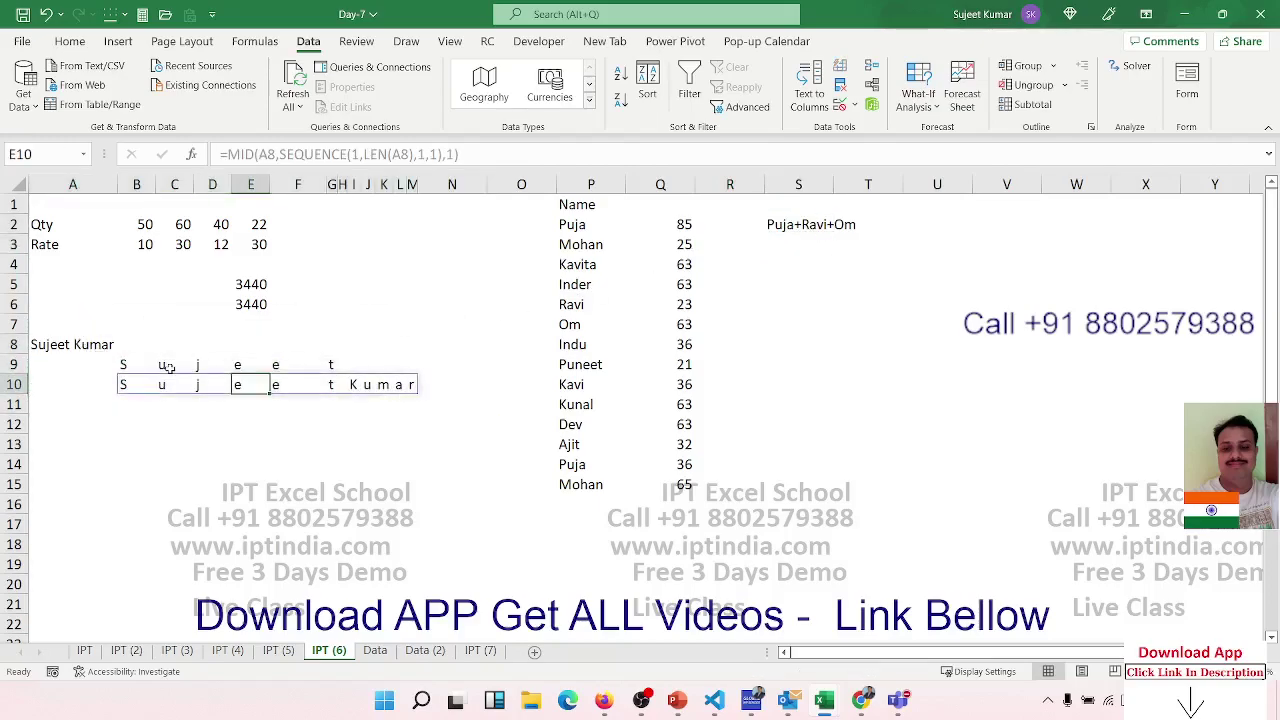
pyautogui.click(124, 364)
pyautogui.click(105, 402)
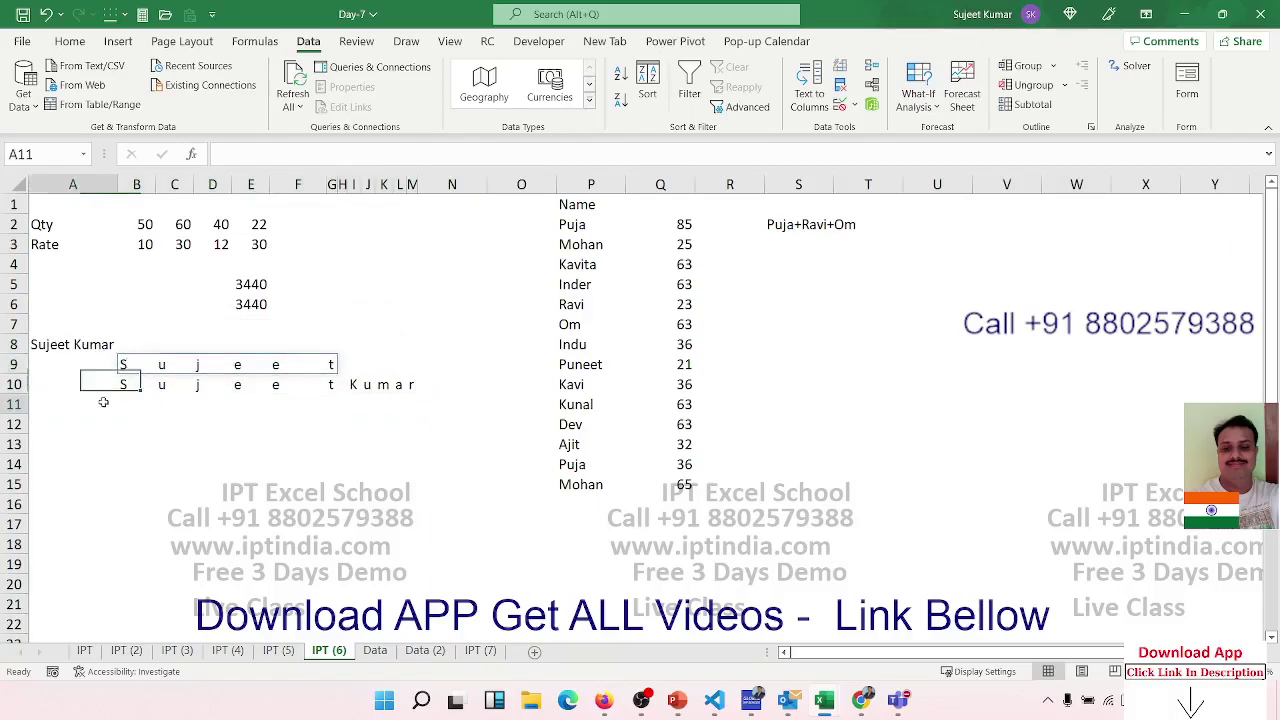
pyautogui.moveTo(108, 364); pyautogui.dragTo(405, 392)
pyautogui.press('Delete')
# Clear both 3440 totals, including the SUMPRODUCT one.
pyautogui.click(326, 308)
pyautogui.click(229, 303)
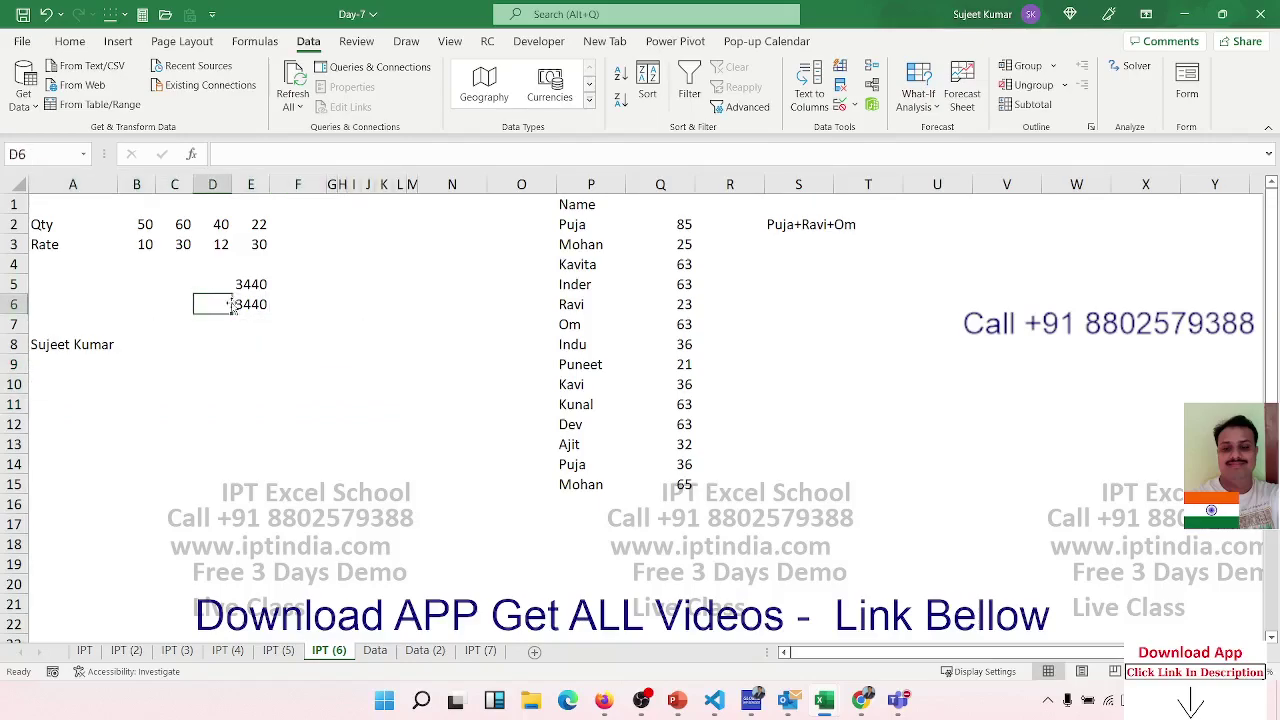
pyautogui.click(250, 302)
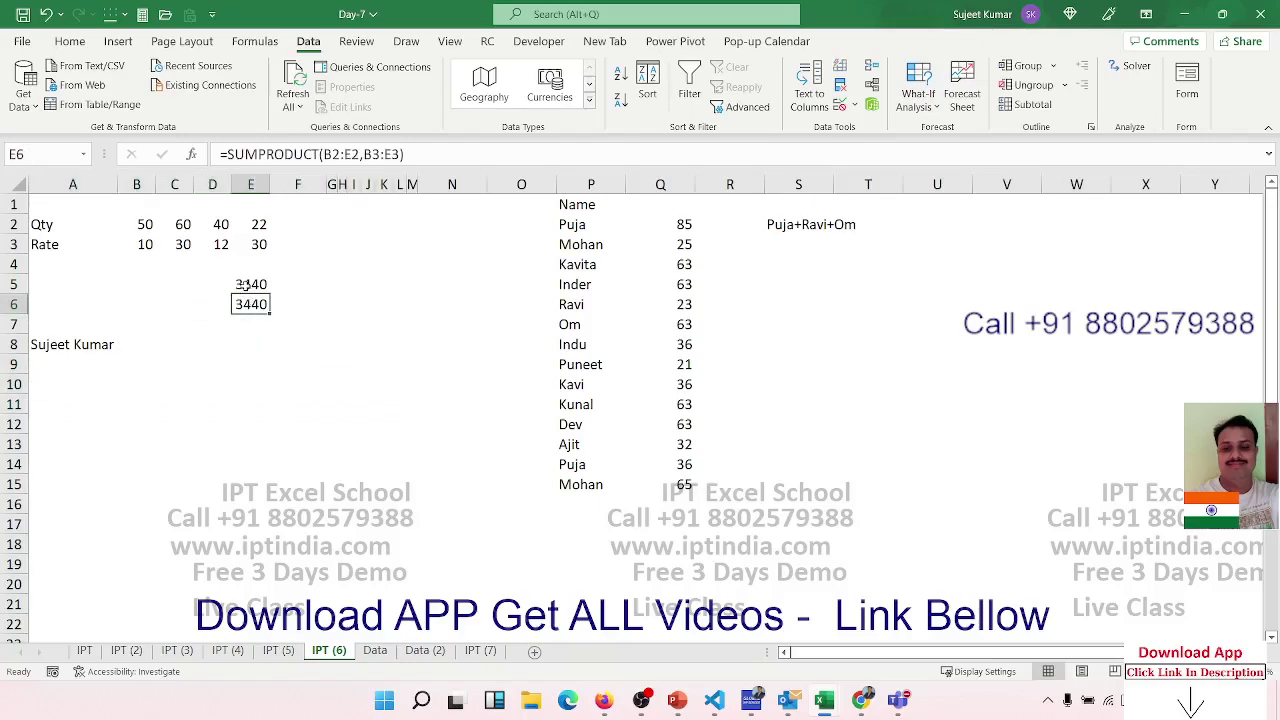
pyautogui.moveTo(215, 271); pyautogui.dragTo(243, 302)
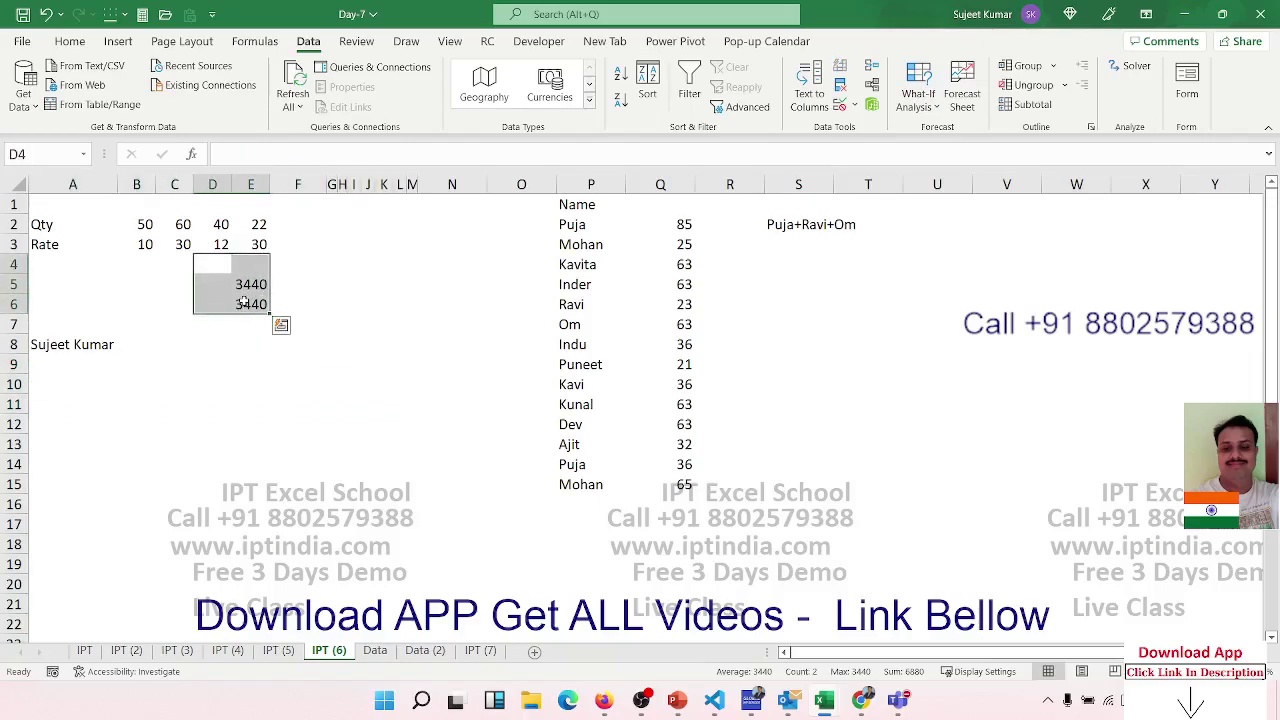
pyautogui.press('Delete')
pyautogui.click(159, 289)
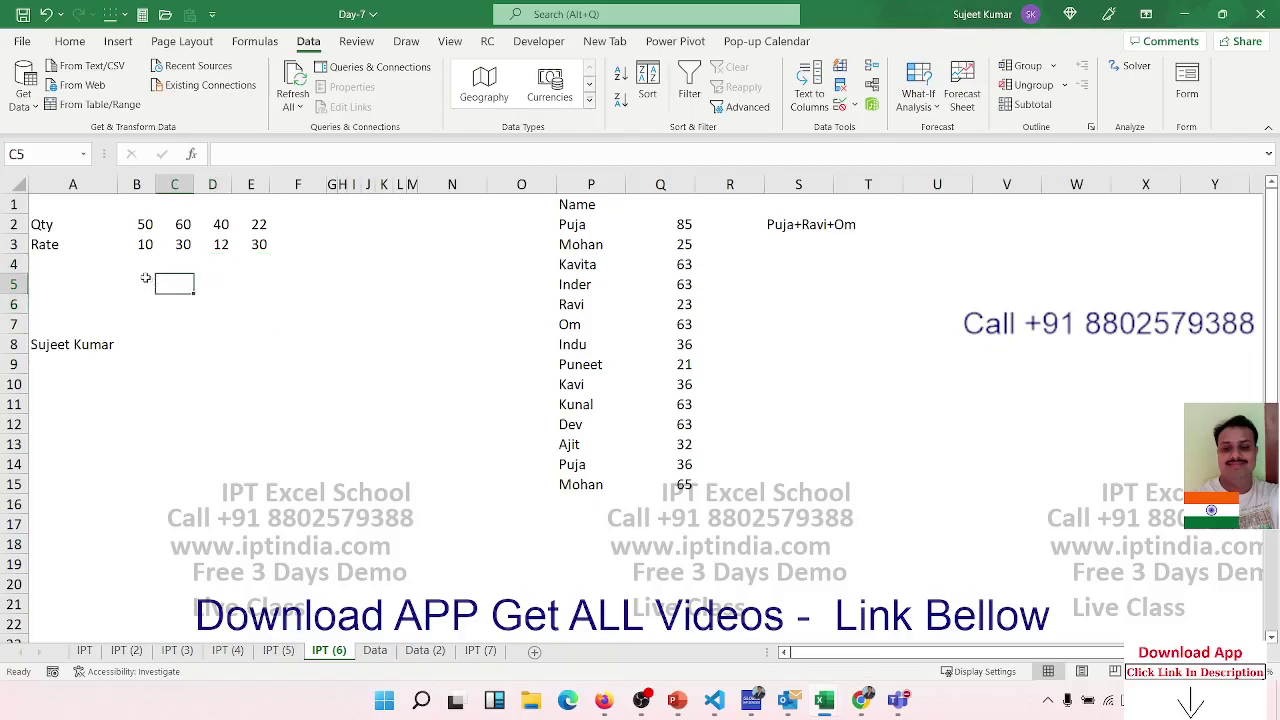
# Enter =B2*B3 in B4 and fill it right through E4.
pyautogui.click(145, 226)
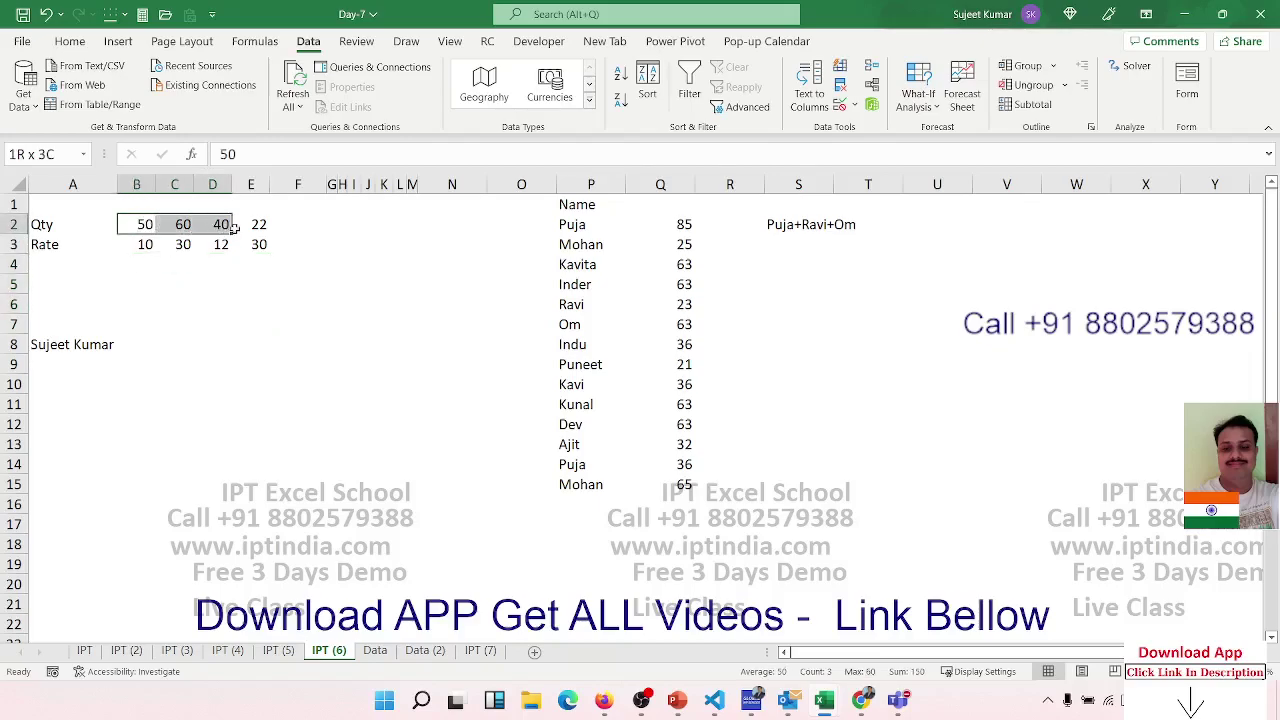
pyautogui.moveTo(145, 226); pyautogui.dragTo(258, 226)
pyautogui.click(148, 246)
pyautogui.moveTo(148, 246); pyautogui.dragTo(258, 246)
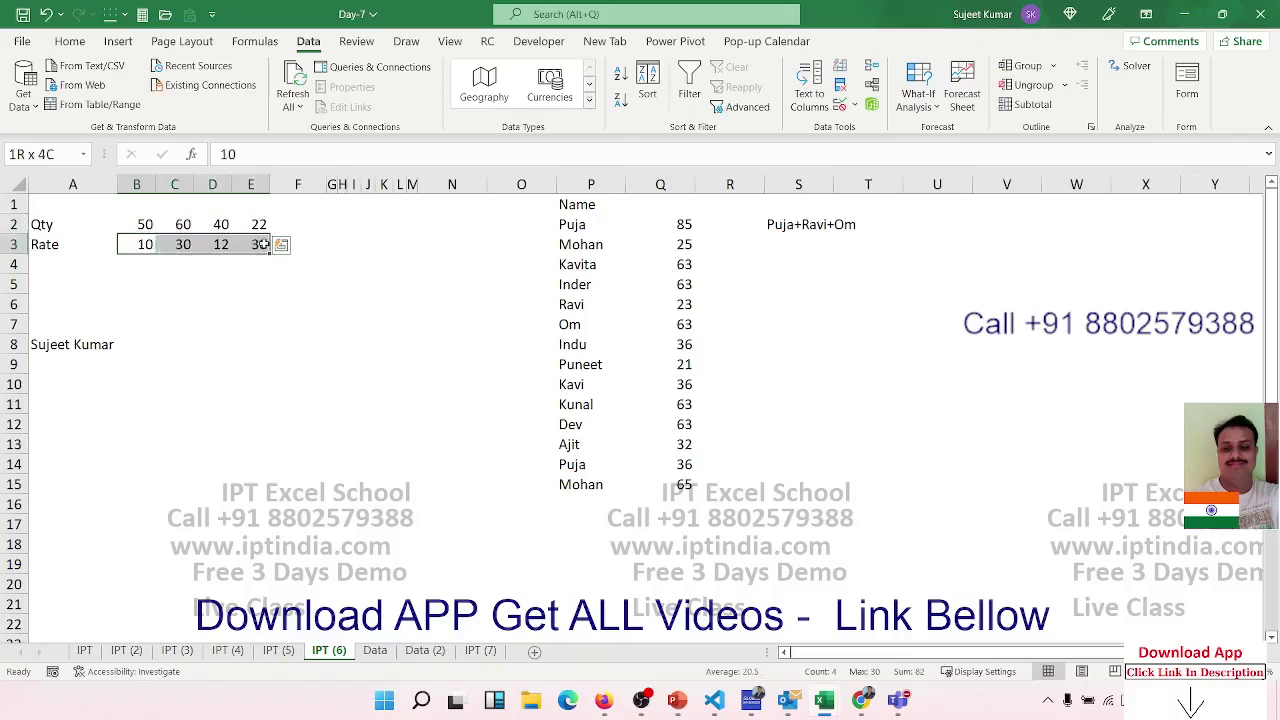
pyautogui.click(143, 271)
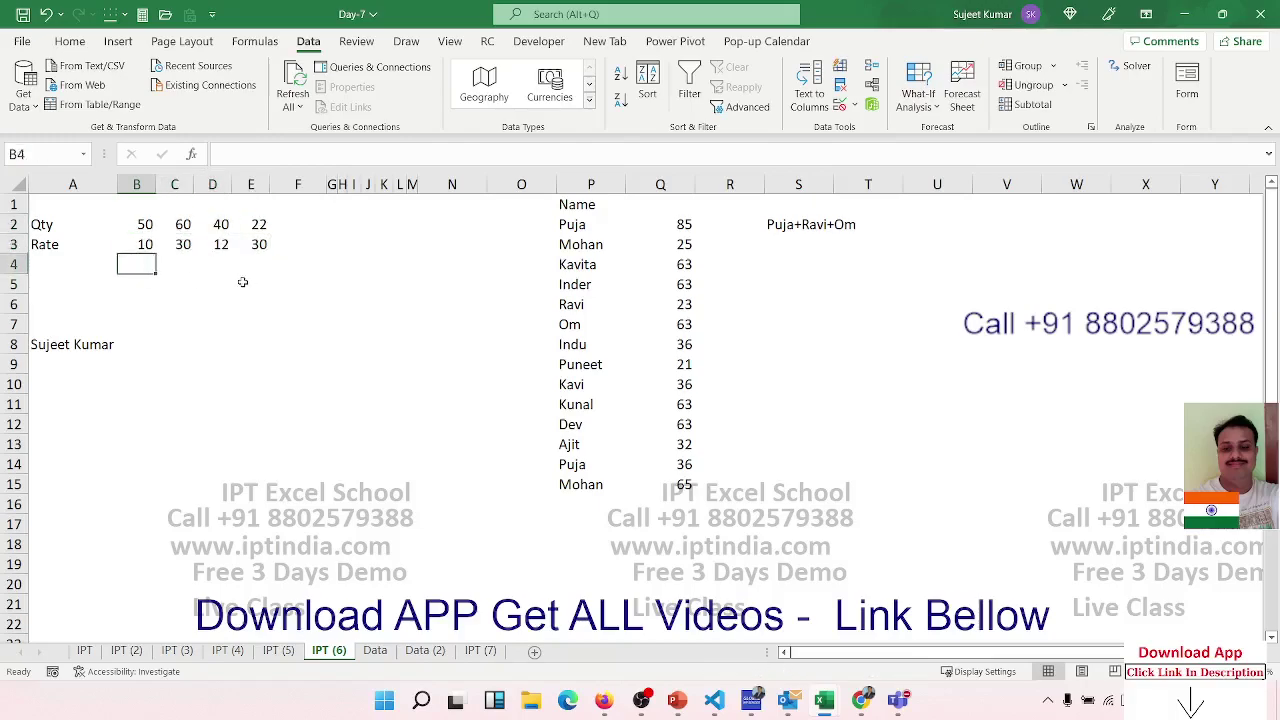
pyautogui.write('=')
pyautogui.press('Up')
pyautogui.press('Up')
pyautogui.write('*')
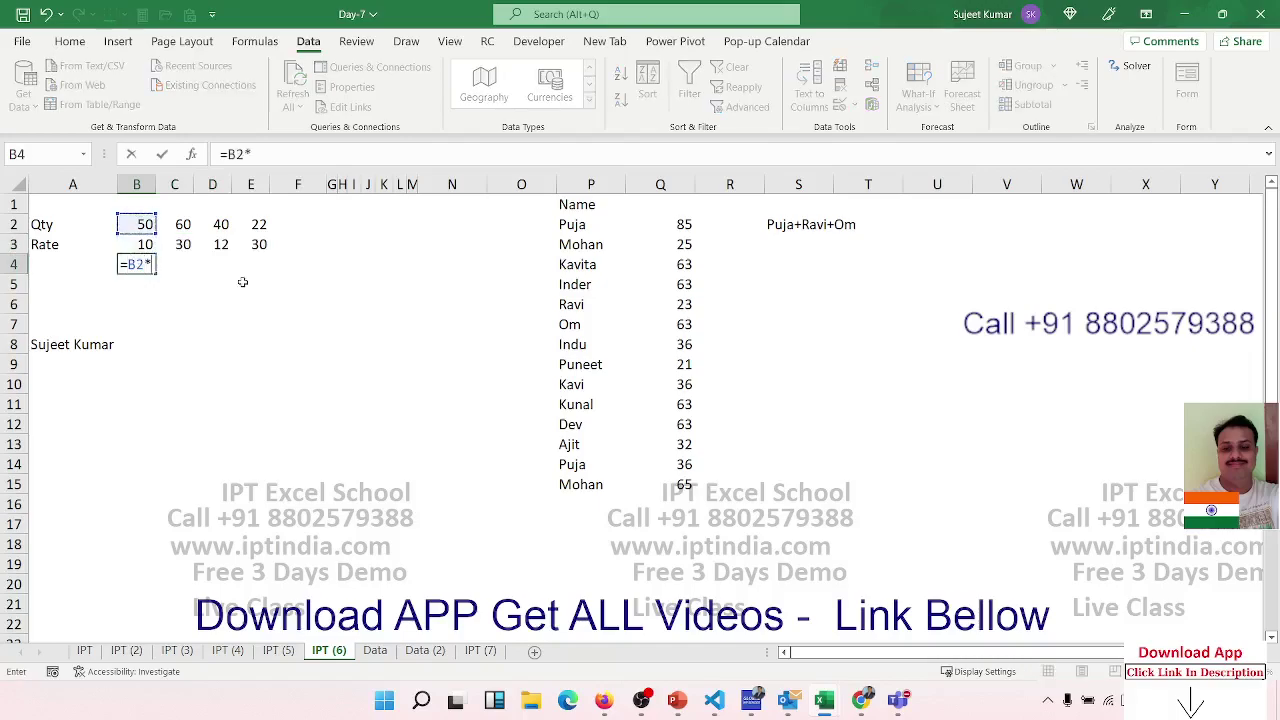
pyautogui.press('Up')
pyautogui.press('Return')
pyautogui.press('Up')
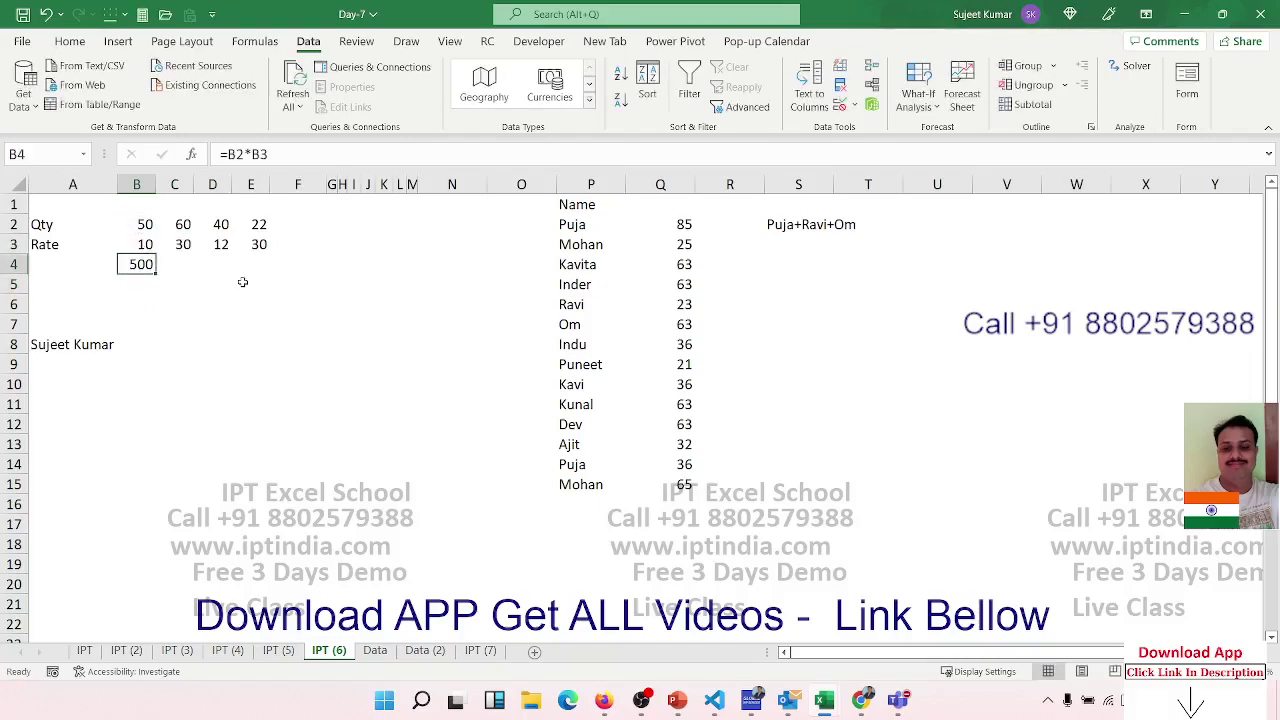
pyautogui.hotkey('shift', 'Right')
pyautogui.hotkey('shift', 'Right')
pyautogui.hotkey('shift', 'Right')
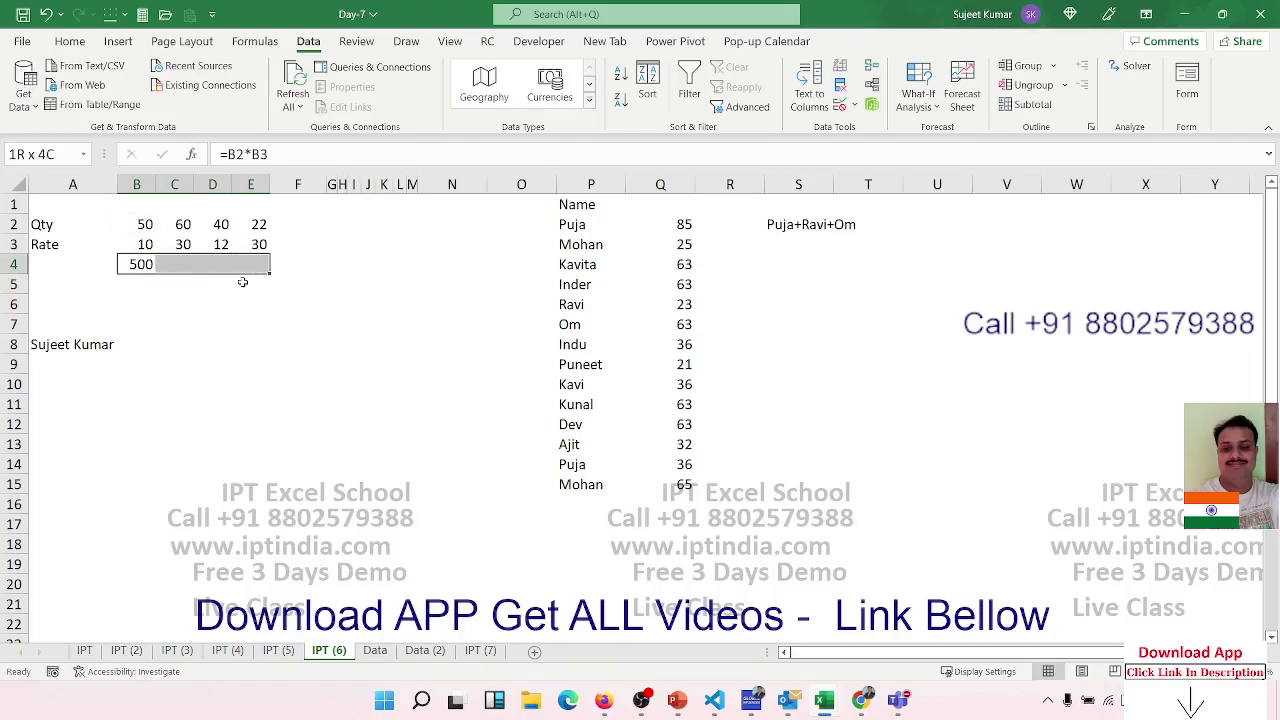
pyautogui.hotkey('ctrl', 'r')
# Total the four amounts with =SUM(B4:E4) in F4, giving 3440.
pyautogui.press('Right')
pyautogui.press('Right')
pyautogui.press('Right')
pyautogui.press('Right')
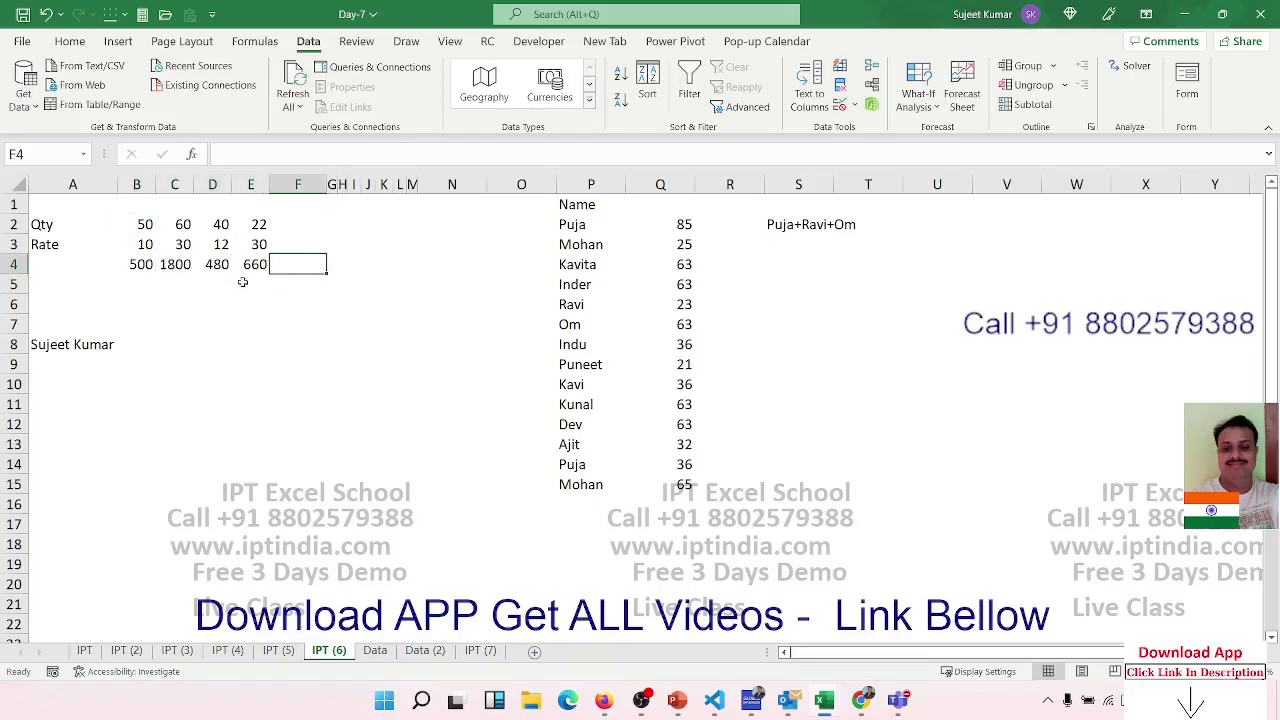
pyautogui.write('=sum')
pyautogui.press('Tab')
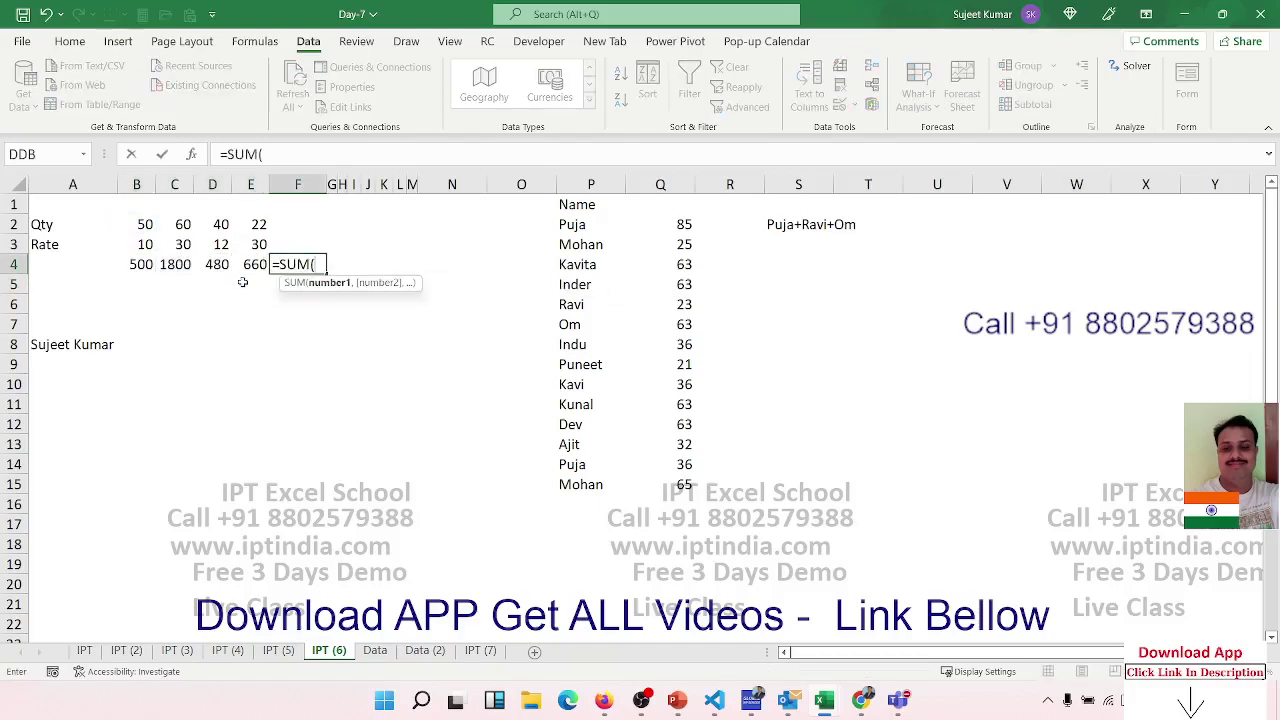
pyautogui.press('Left')
pyautogui.hotkey('shift', 'Left')
pyautogui.hotkey('shift', 'Left')
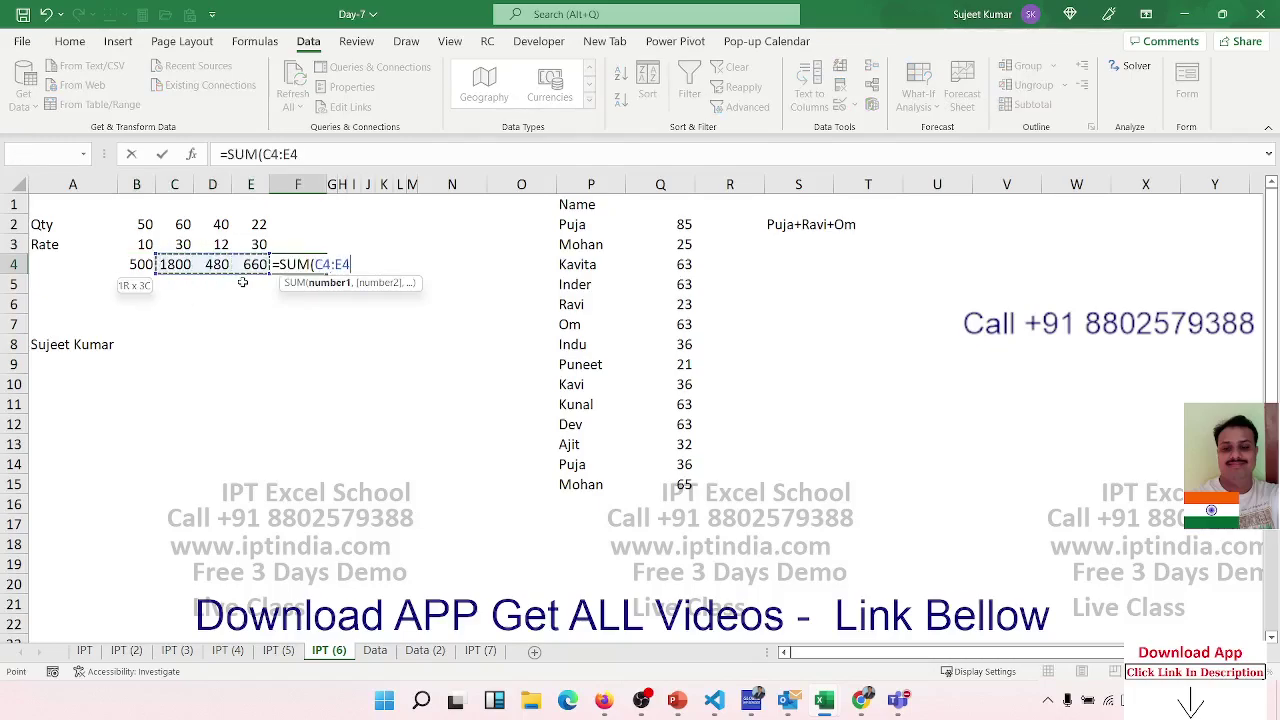
pyautogui.hotkey('shift', 'Left')
pyautogui.press('Return')
# Delete the row 4 amounts and the F4 total.
pyautogui.press('Up')
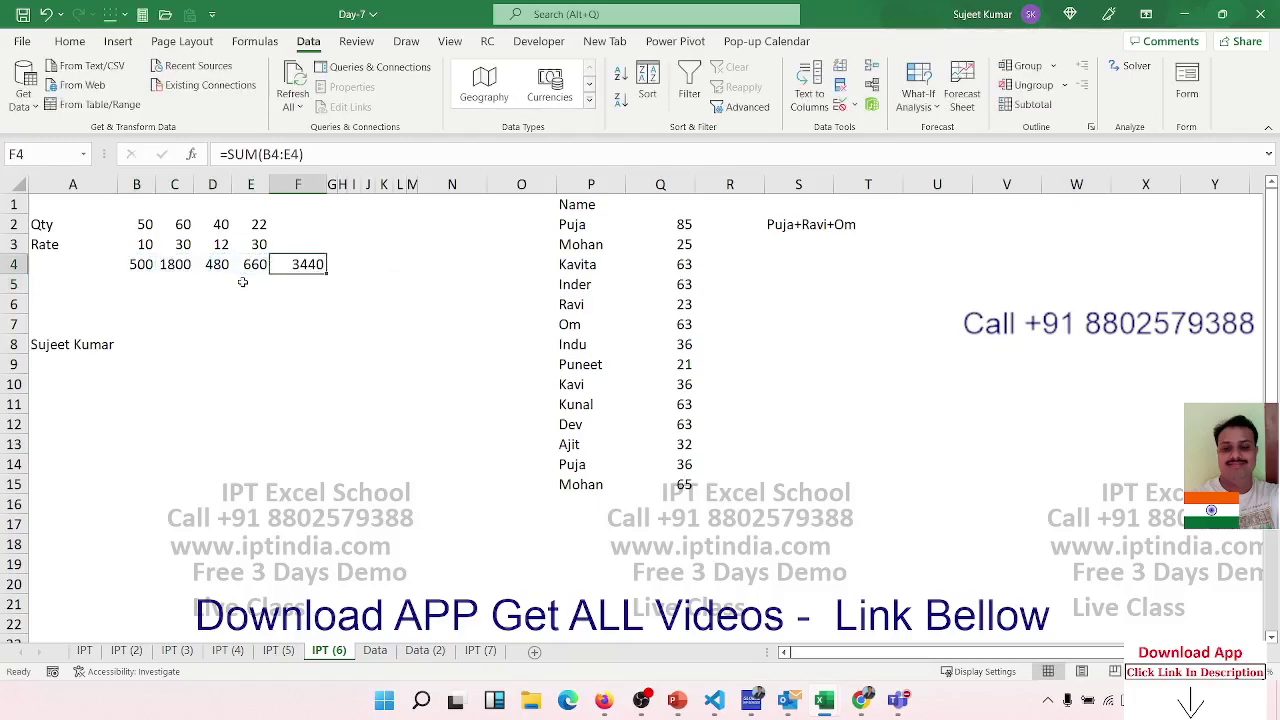
pyautogui.press('Left')
pyautogui.hotkey('shift', 'Left')
pyautogui.hotkey('shift', 'Left')
pyautogui.hotkey('shift', 'Left')
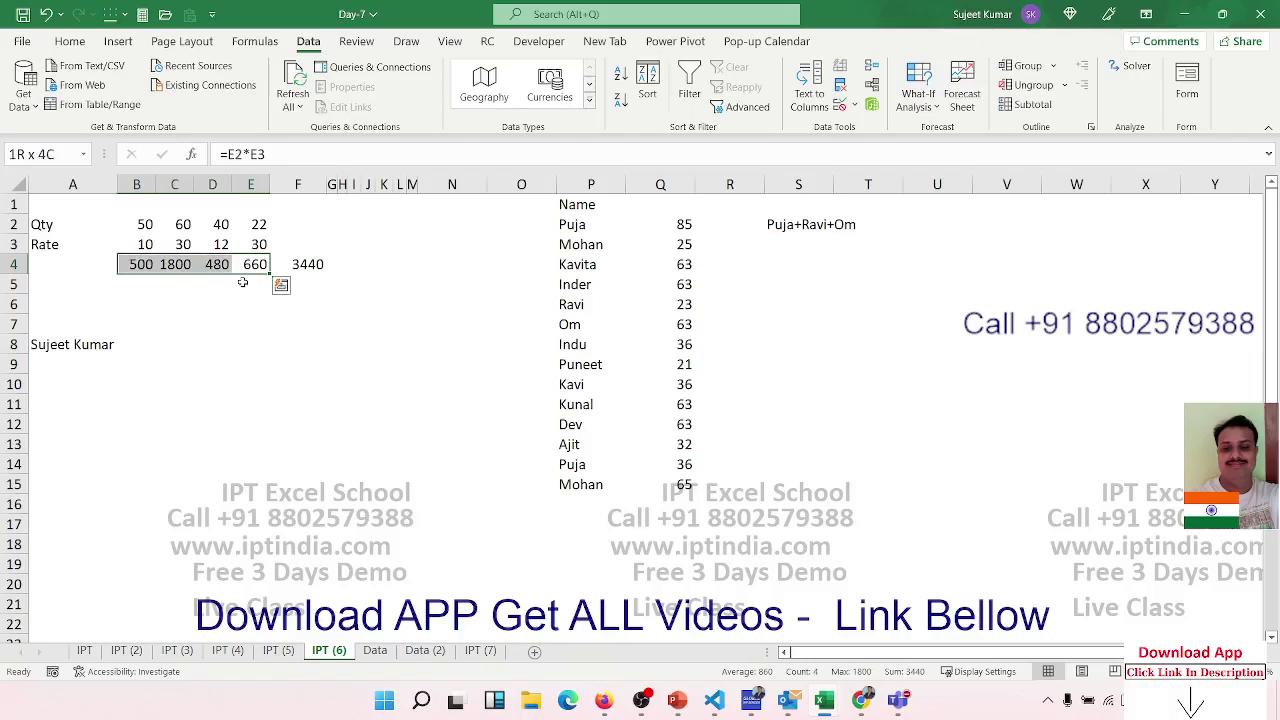
pyautogui.press('Delete')
pyautogui.press('Right')
pyautogui.press('Delete')
# Type the label 'Total' in B5.
pyautogui.press('Down')
pyautogui.press('Left')
pyautogui.press('Left')
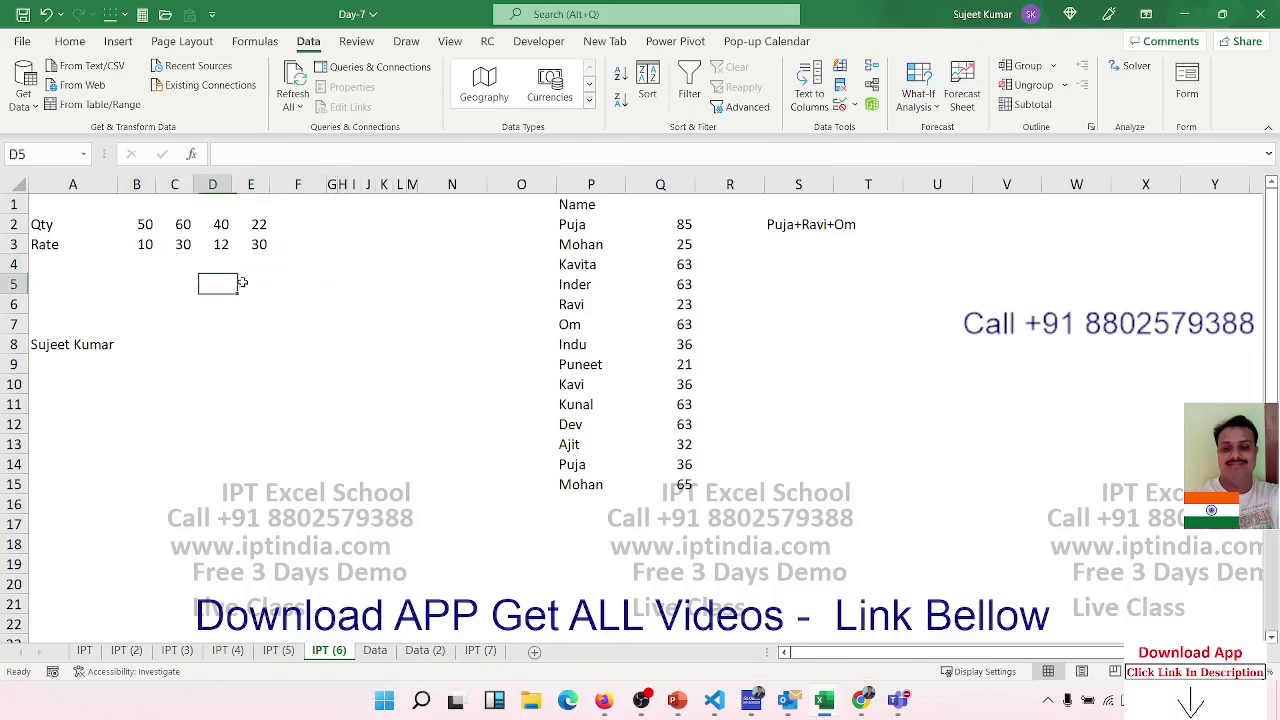
pyautogui.press('Left')
pyautogui.press('Left')
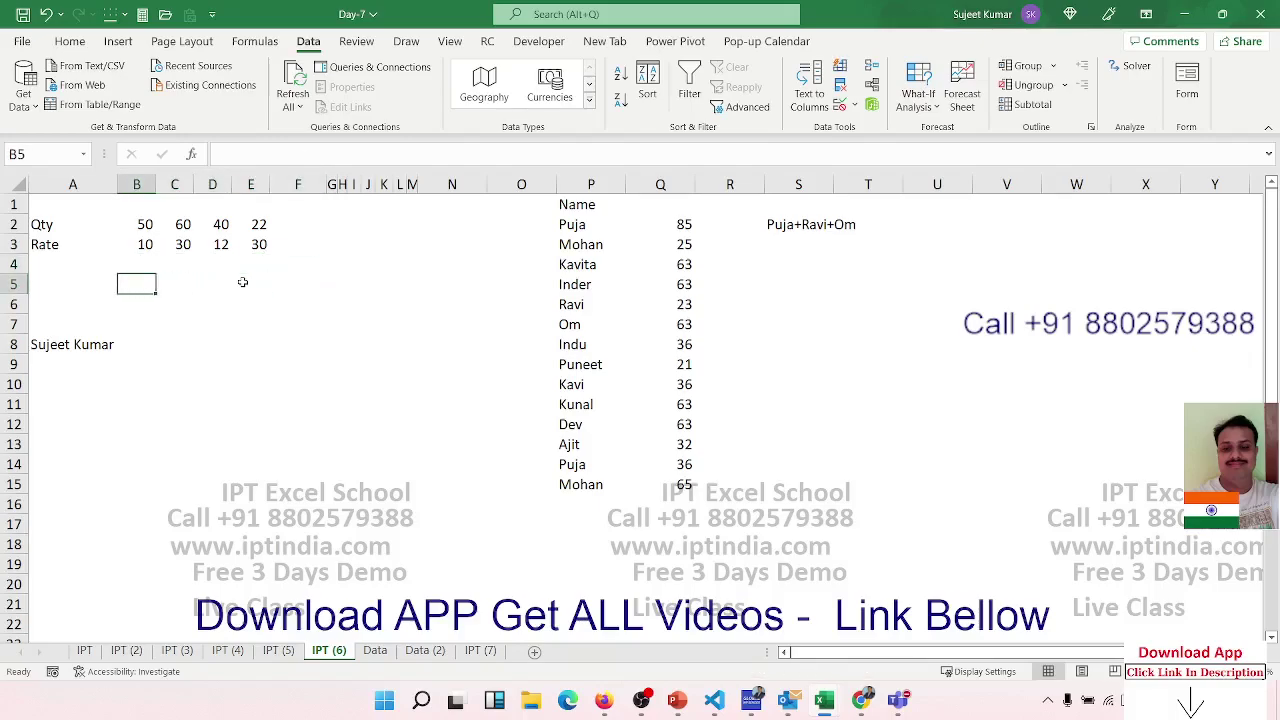
pyautogui.write('Total')
pyautogui.press('Return')
# In C5, sum Qty B2:E2 times Rate B3:E3 to get 3440.
pyautogui.press('Right')
pyautogui.press('Up')
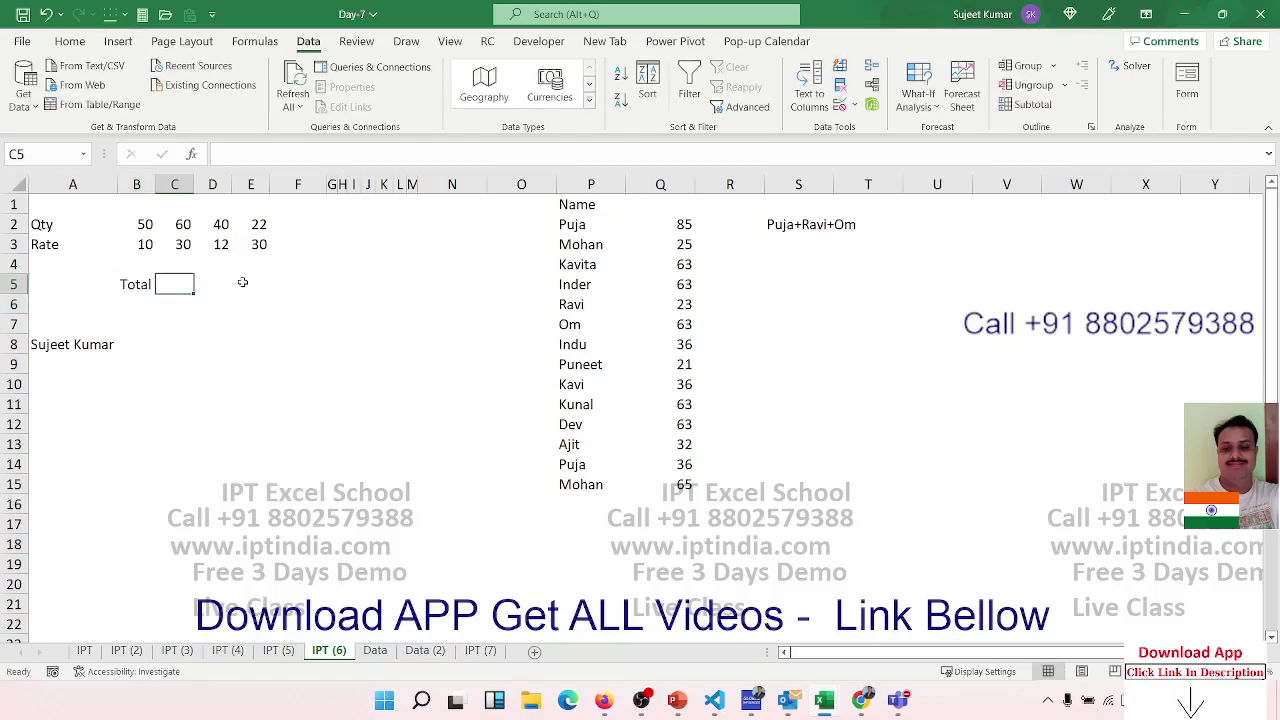
pyautogui.write('=')
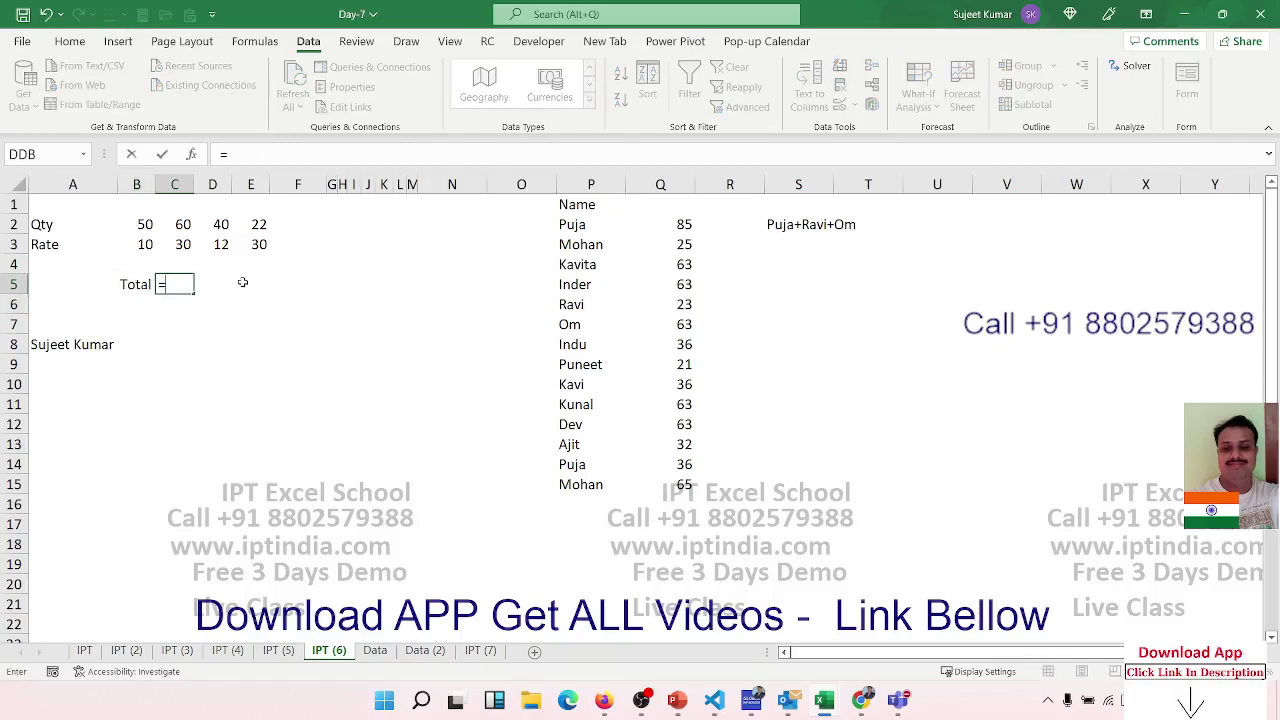
pyautogui.write('sum')
pyautogui.press('Tab')
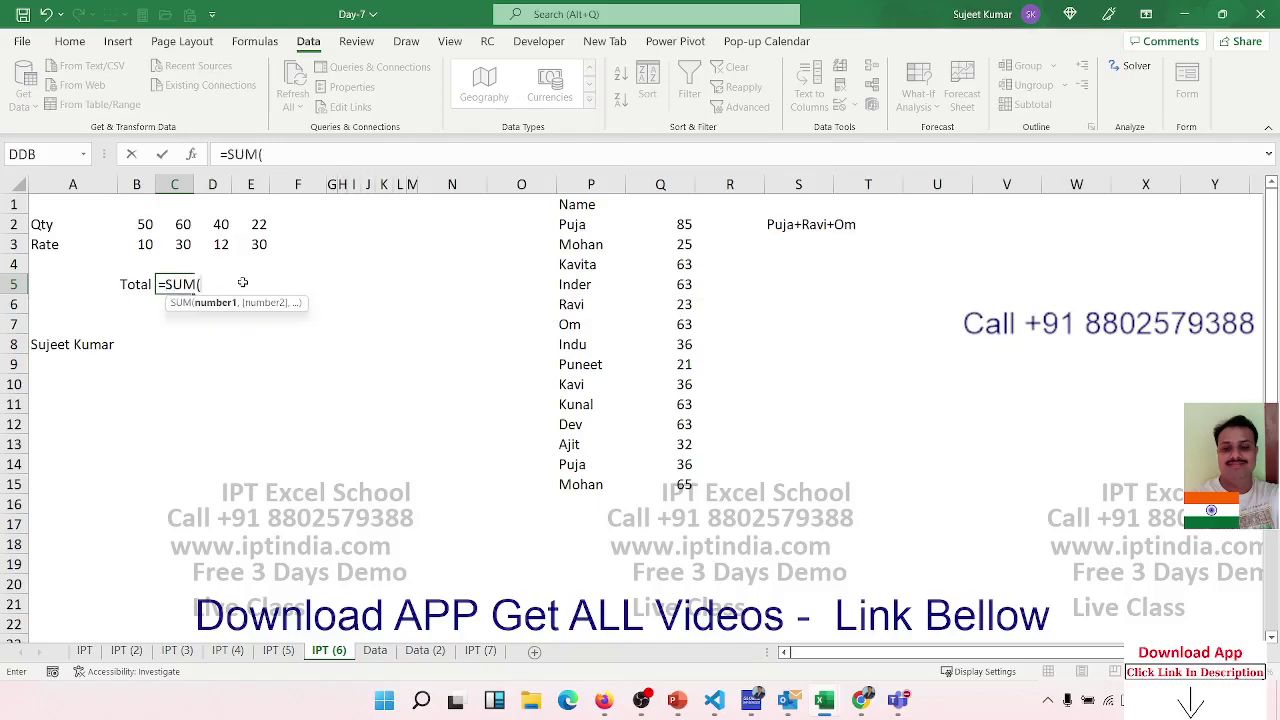
pyautogui.moveTo(142, 224); pyautogui.dragTo(257, 226)
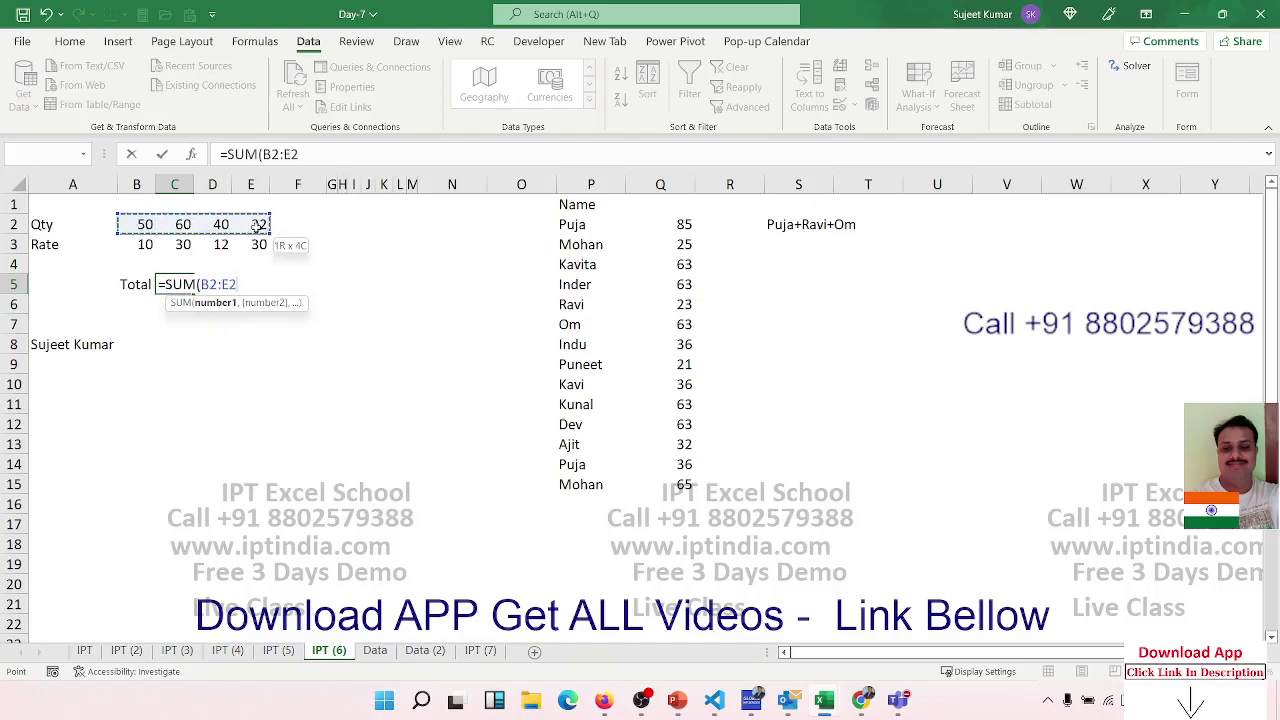
pyautogui.write('*')
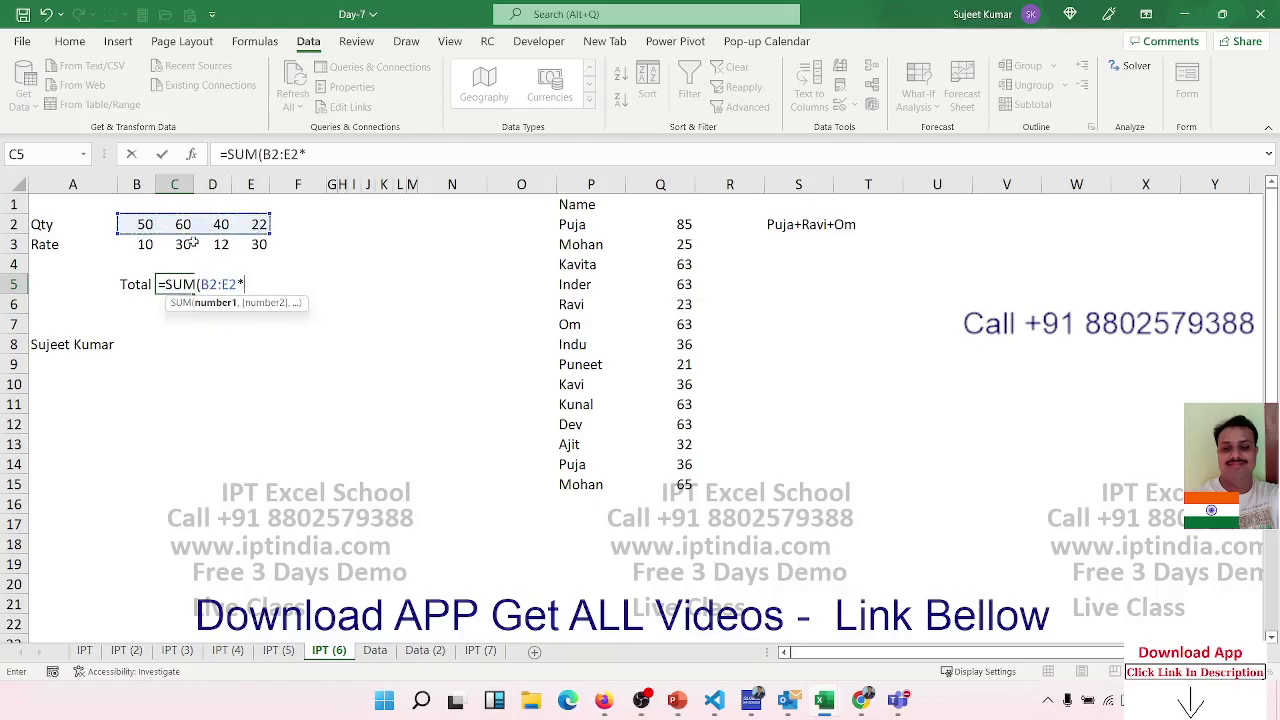
pyautogui.moveTo(122, 245); pyautogui.dragTo(241, 243)
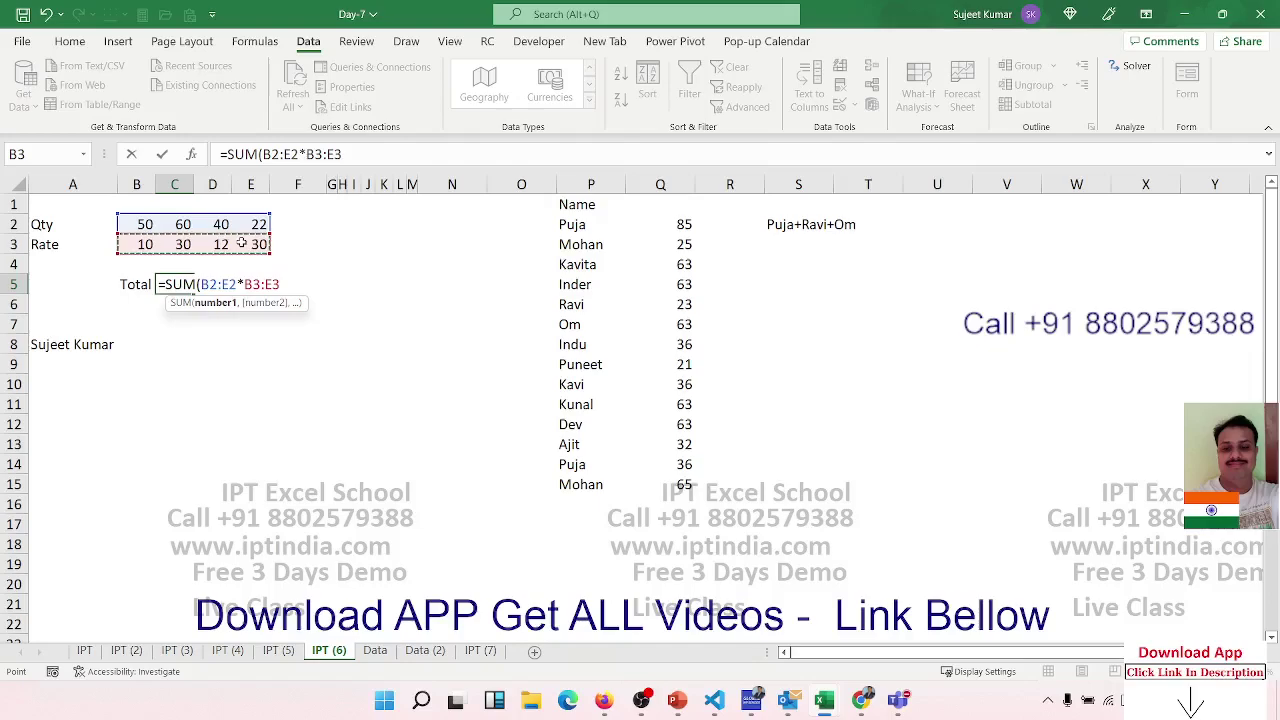
pyautogui.write(')')
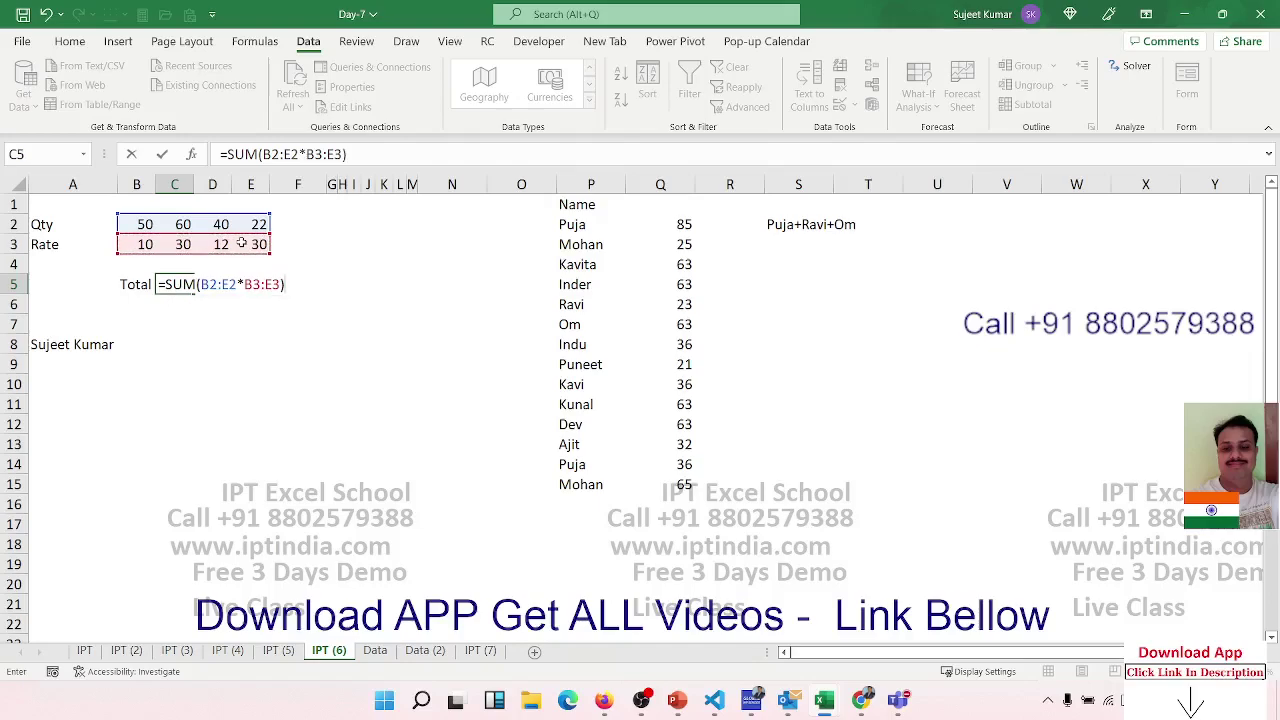
pyautogui.press('Return')
pyautogui.press('Up')
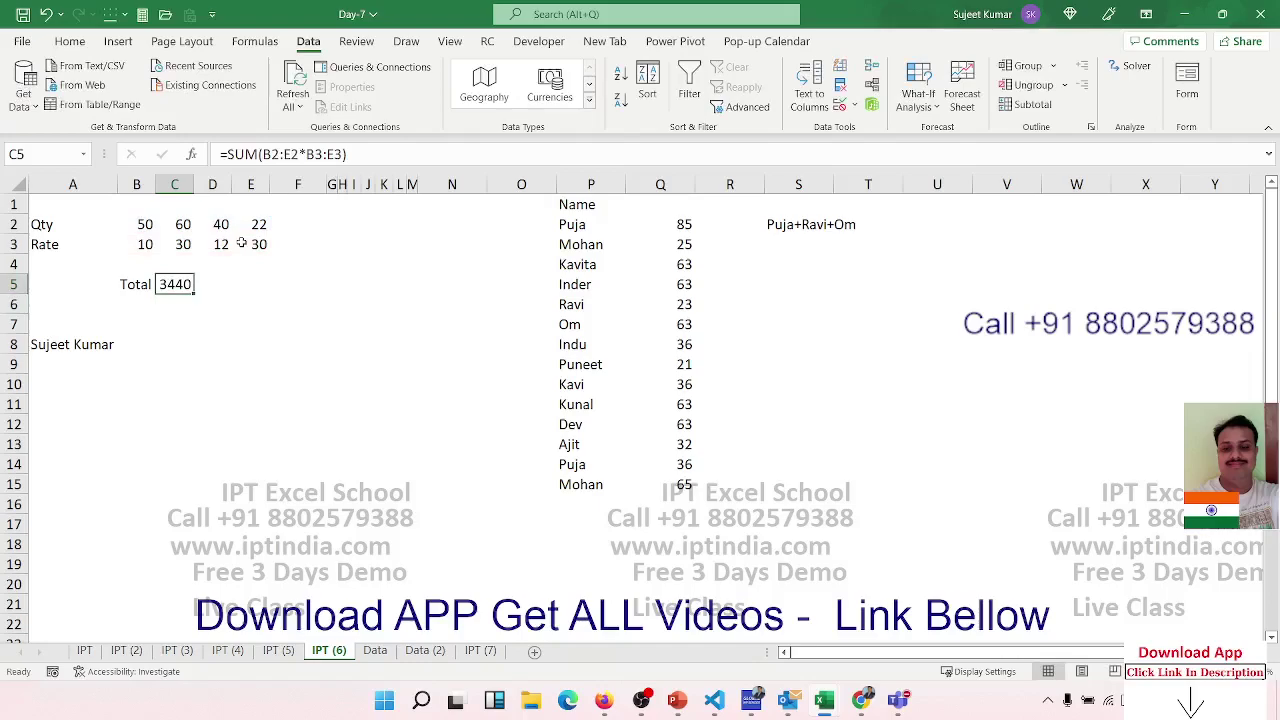
# Enter =SUMPRODUCT(B2:E2,B3:E3) in C6, also returning 3440.
pyautogui.press('Down')
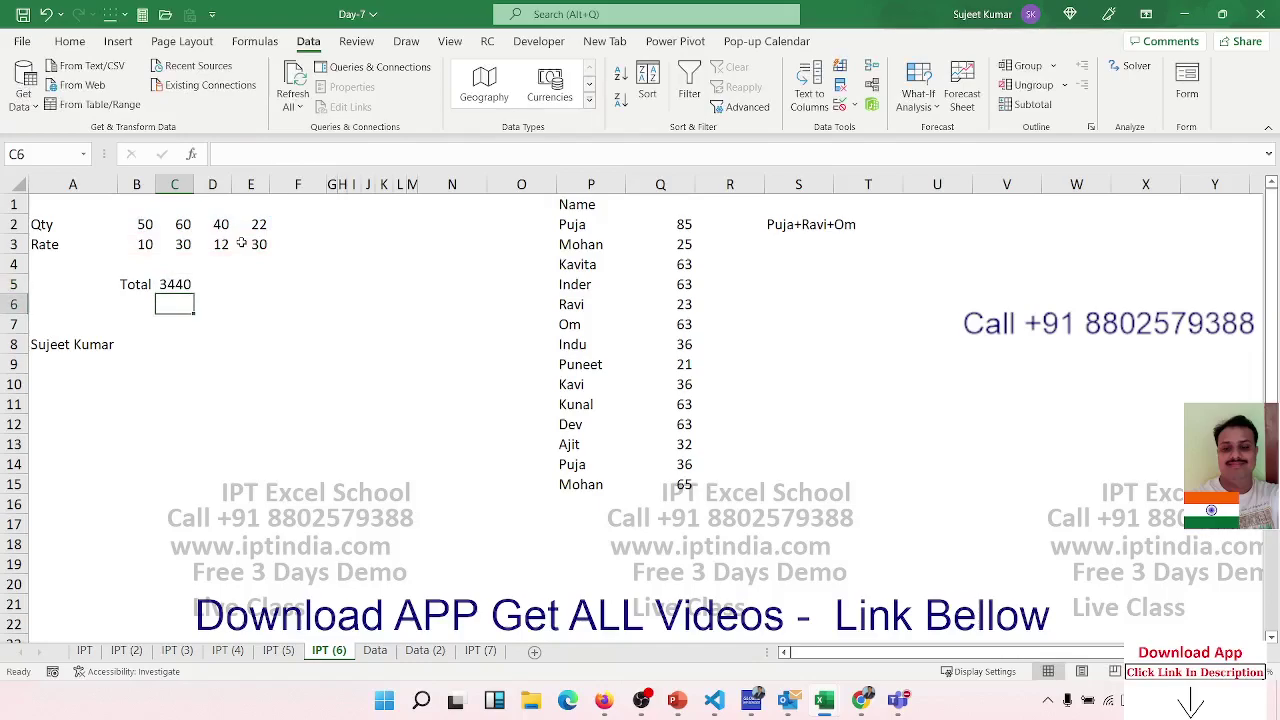
pyautogui.write('=sum')
pyautogui.press('Down')
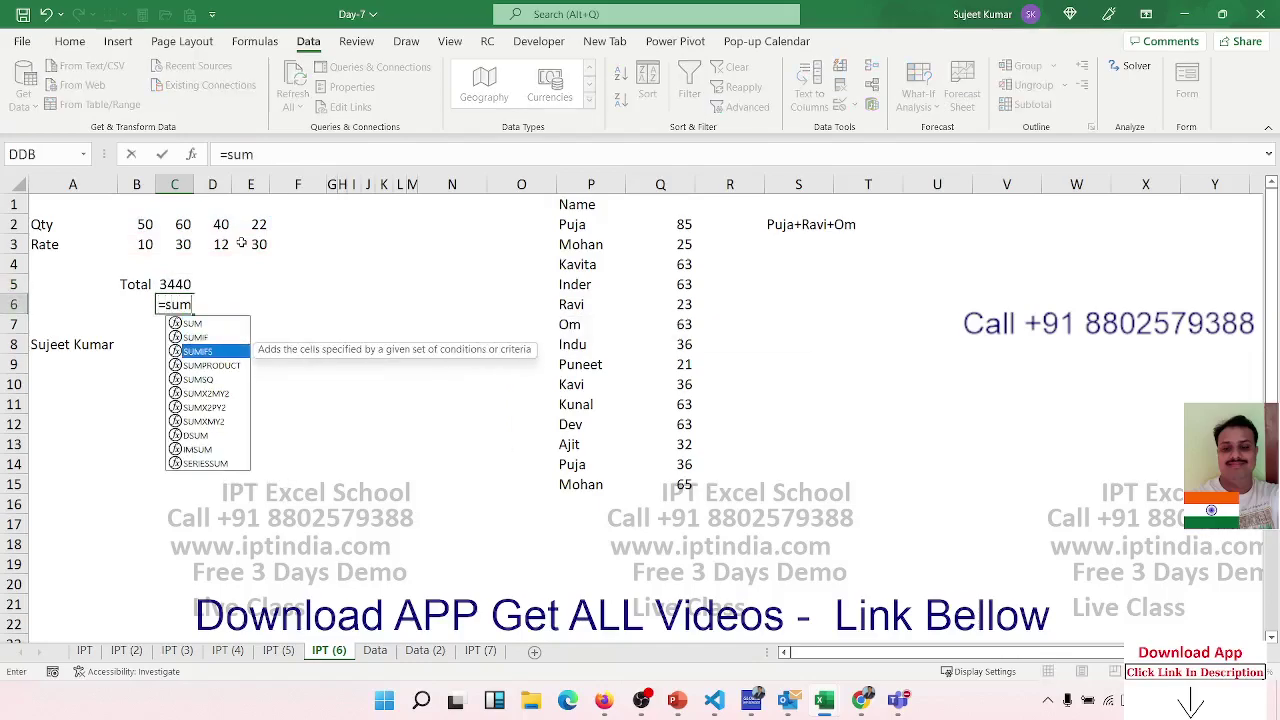
pyautogui.press('Down')
pyautogui.press('Down')
pyautogui.press('Tab')
pyautogui.press('Up')
pyautogui.press('Up')
pyautogui.press('Up')
pyautogui.press('Up')
pyautogui.press('Left')
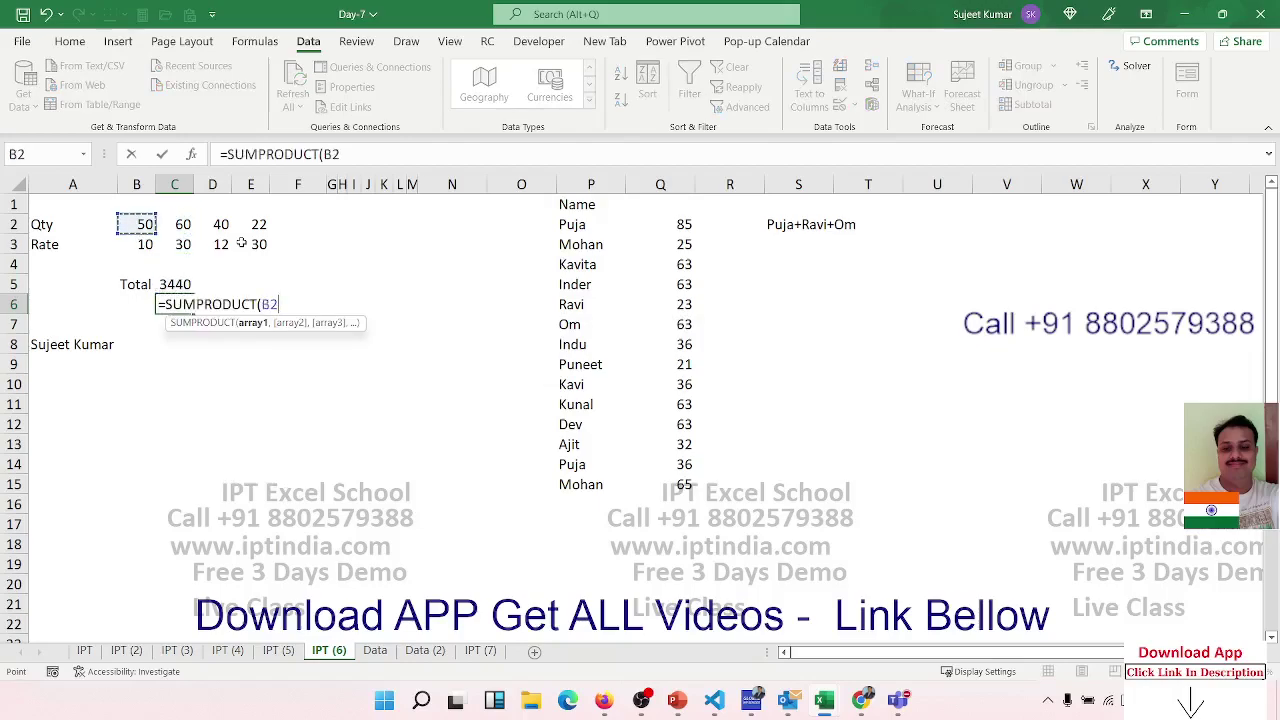
pyautogui.hotkey('shift', 'Right')
pyautogui.hotkey('shift', 'Right')
pyautogui.hotkey('shift', 'Right')
pyautogui.write(',')
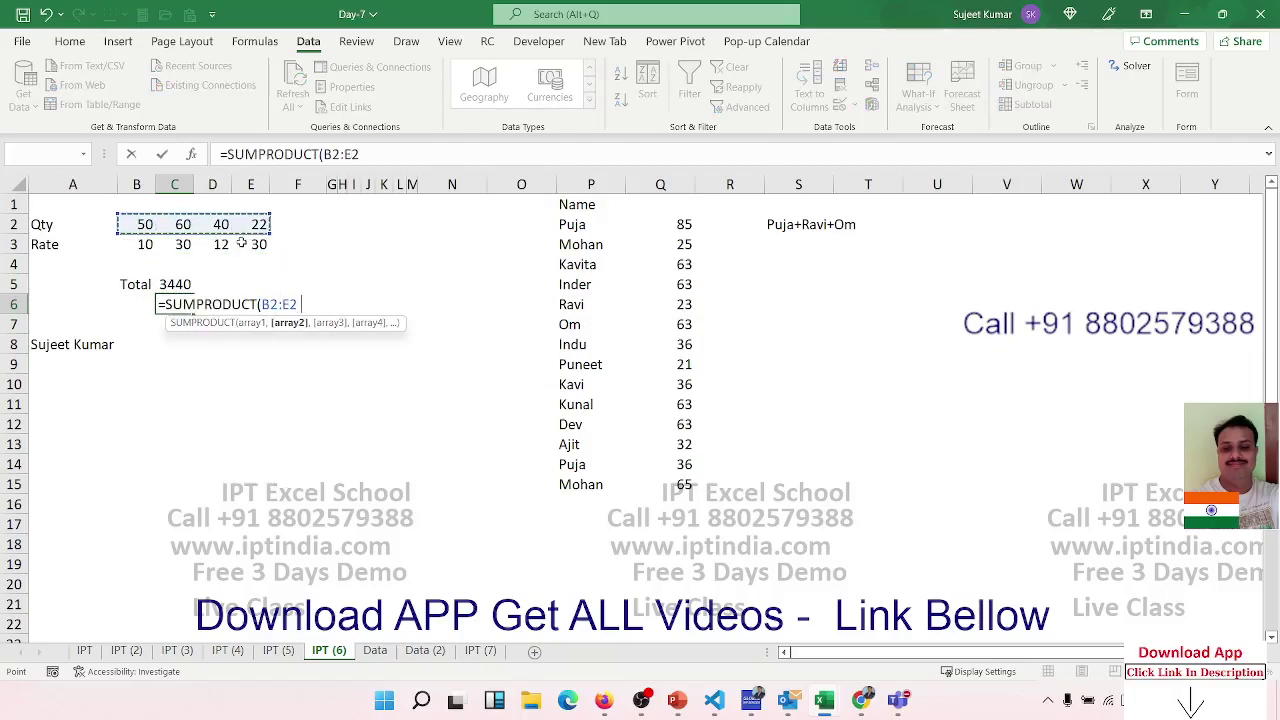
pyautogui.press('Up')
pyautogui.press('Up')
pyautogui.press('Up')
pyautogui.press('Left')
pyautogui.hotkey('shift', 'Right')
pyautogui.hotkey('shift', 'Right')
pyautogui.hotkey('shift', 'Right')
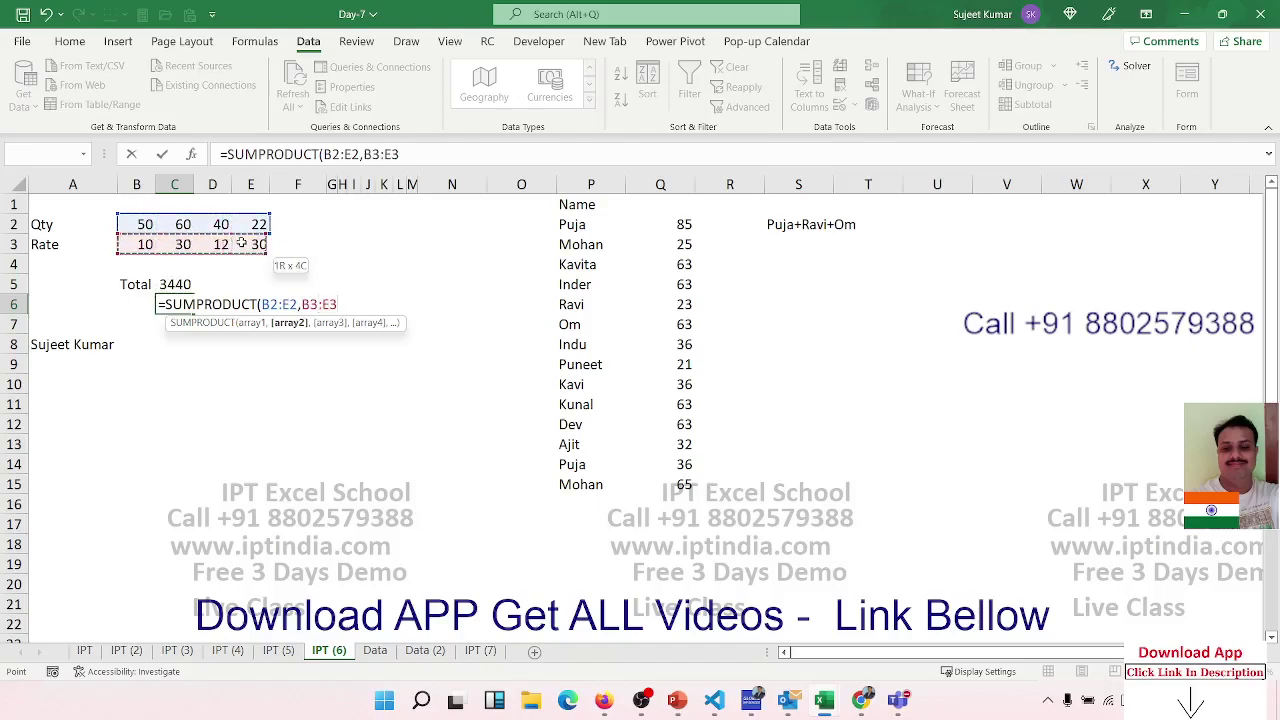
pyautogui.press('Return')
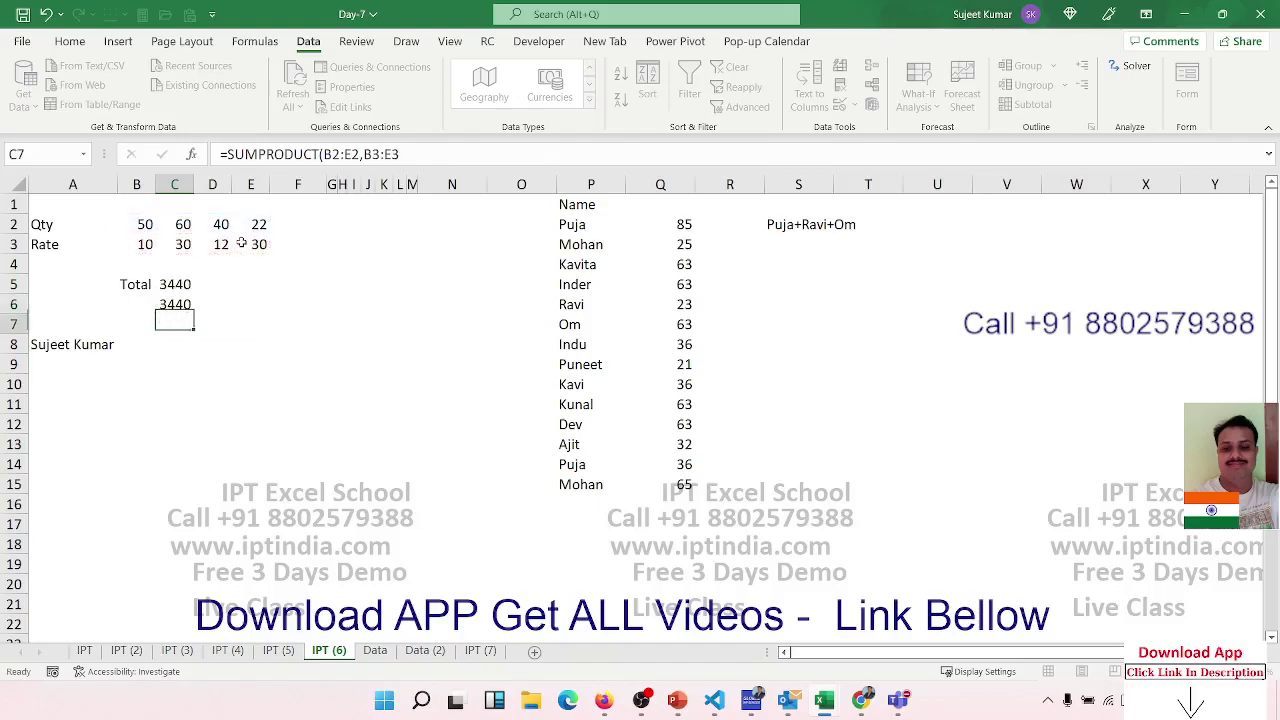
pyautogui.press('Up')
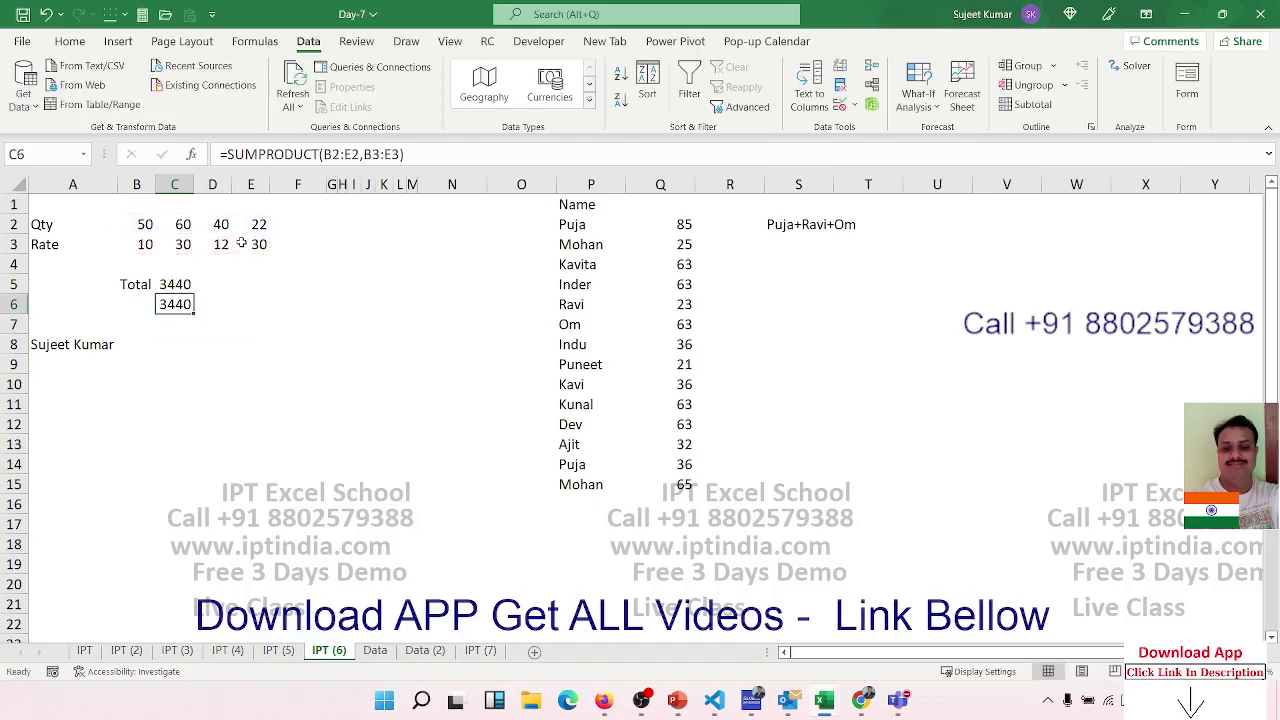
pyautogui.press('Down')
# Type placeholder letters s, u and j into B9:D9, then clear them.
pyautogui.press('Down')
pyautogui.press('Down')
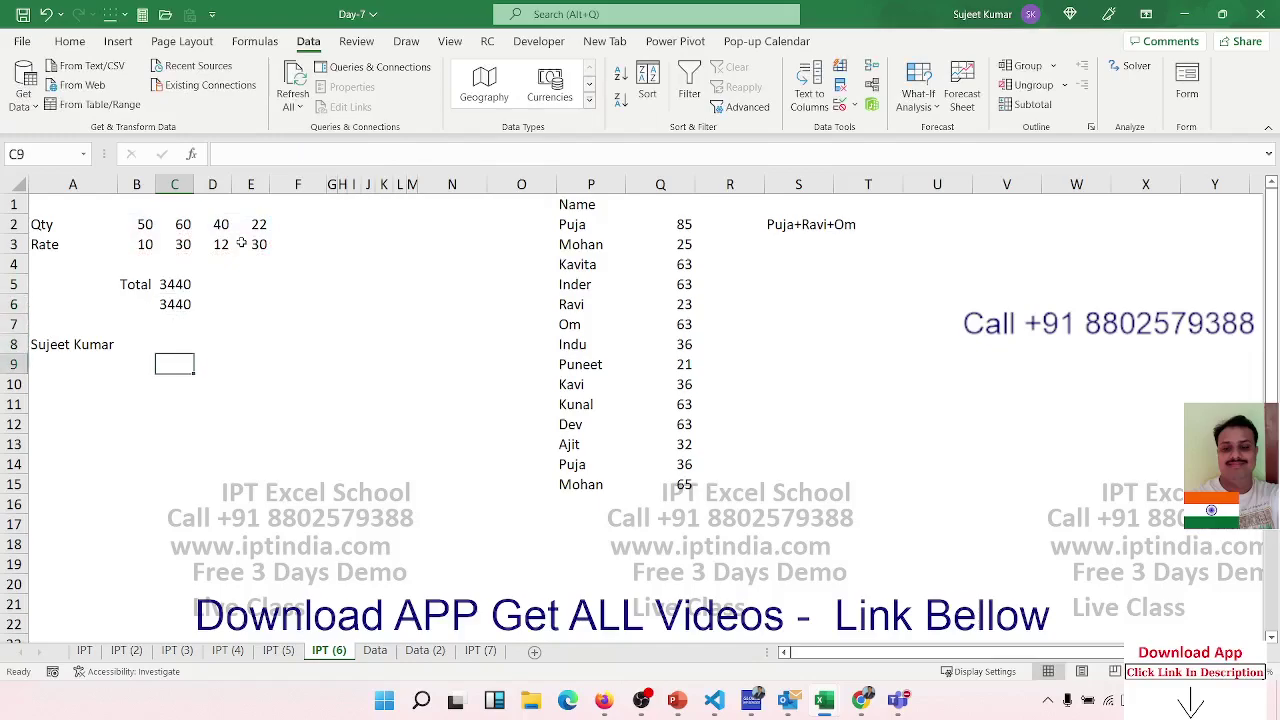
pyautogui.press('Left')
pyautogui.press('Left')
pyautogui.press('Up')
pyautogui.press('Down')
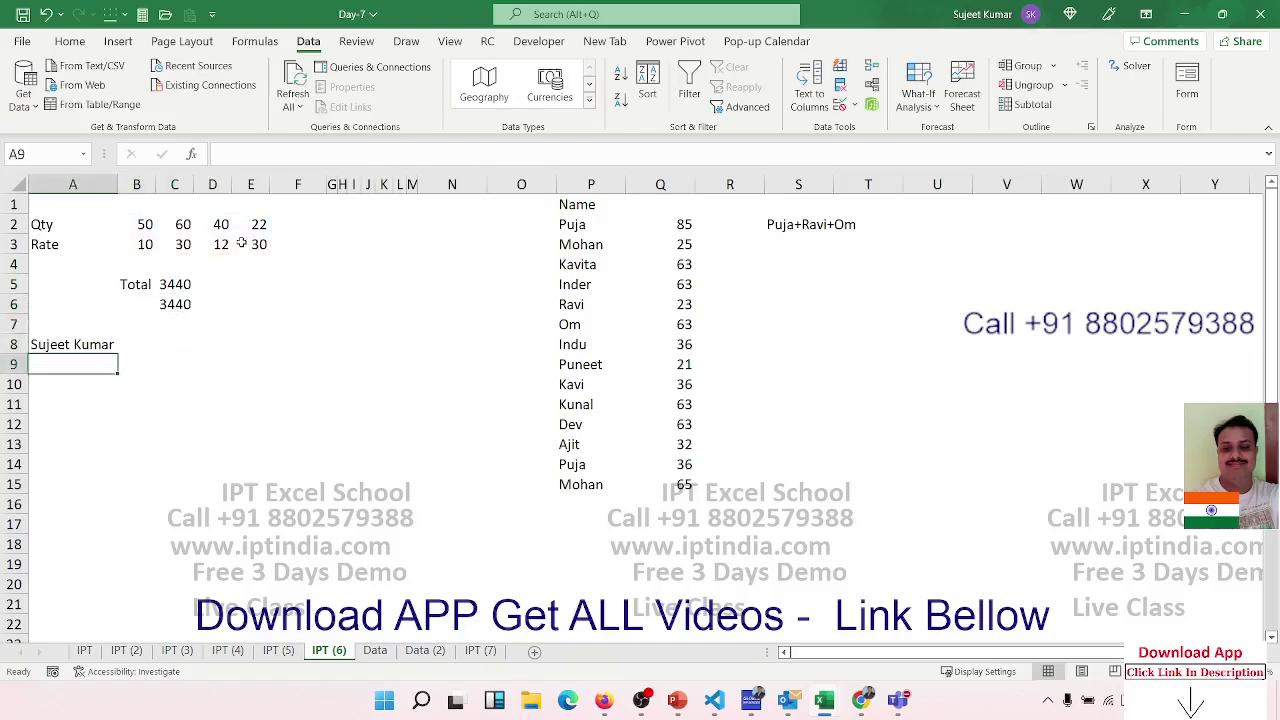
pyautogui.press('Right')
pyautogui.press('Right')
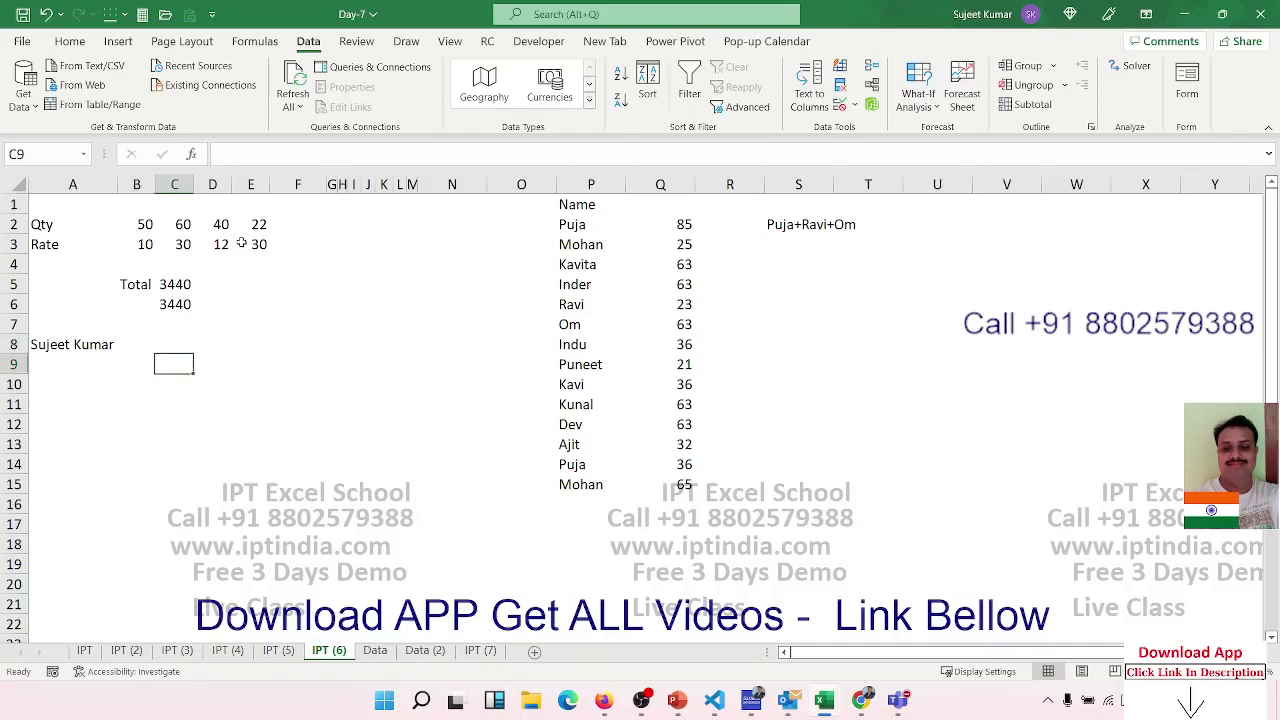
pyautogui.press('Right')
pyautogui.press('Right')
pyautogui.press('Left')
pyautogui.press('Left')
pyautogui.press('Left')
pyautogui.press('Right')
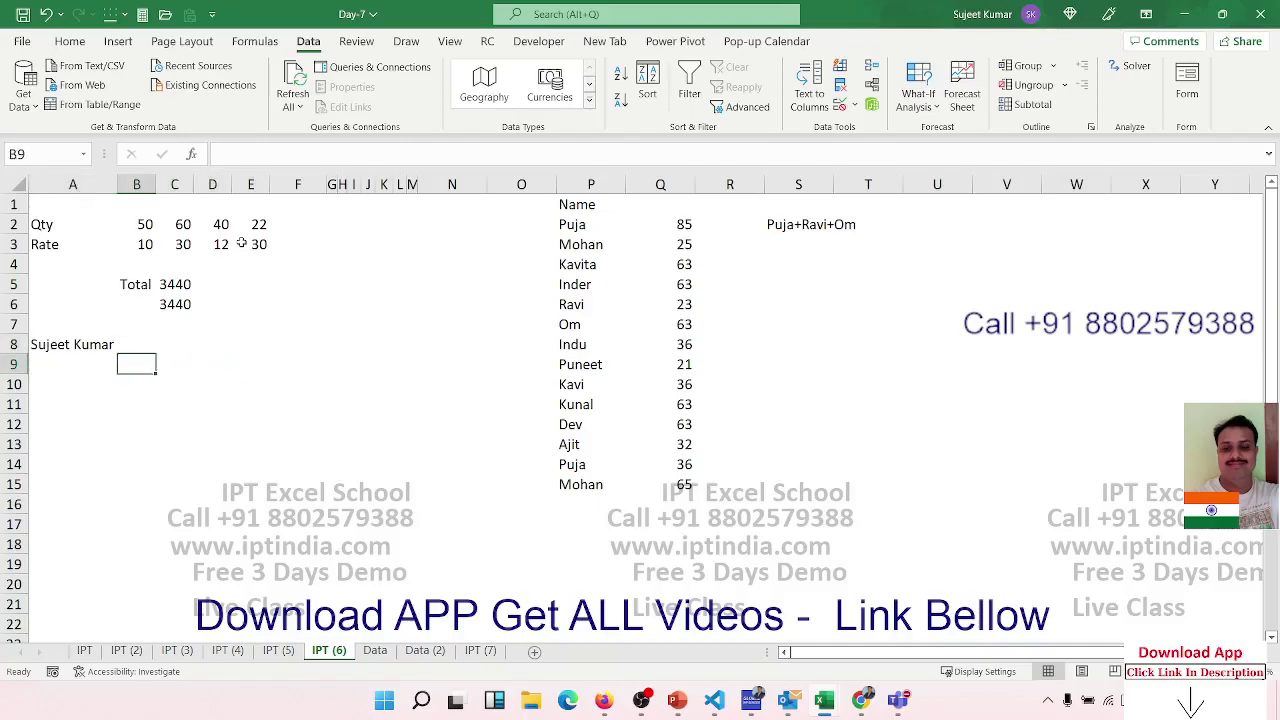
pyautogui.write('s')
pyautogui.press('Right')
pyautogui.write('u')
pyautogui.press('Right')
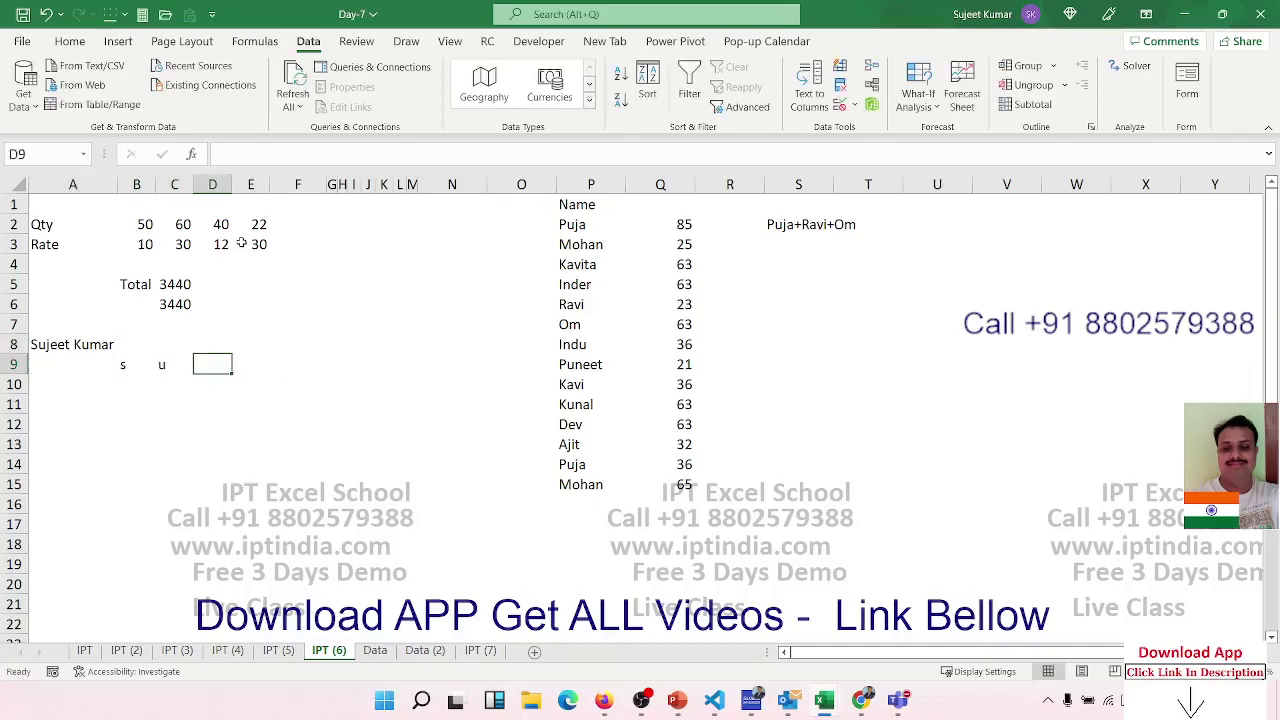
pyautogui.write('j')
pyautogui.press('Right')
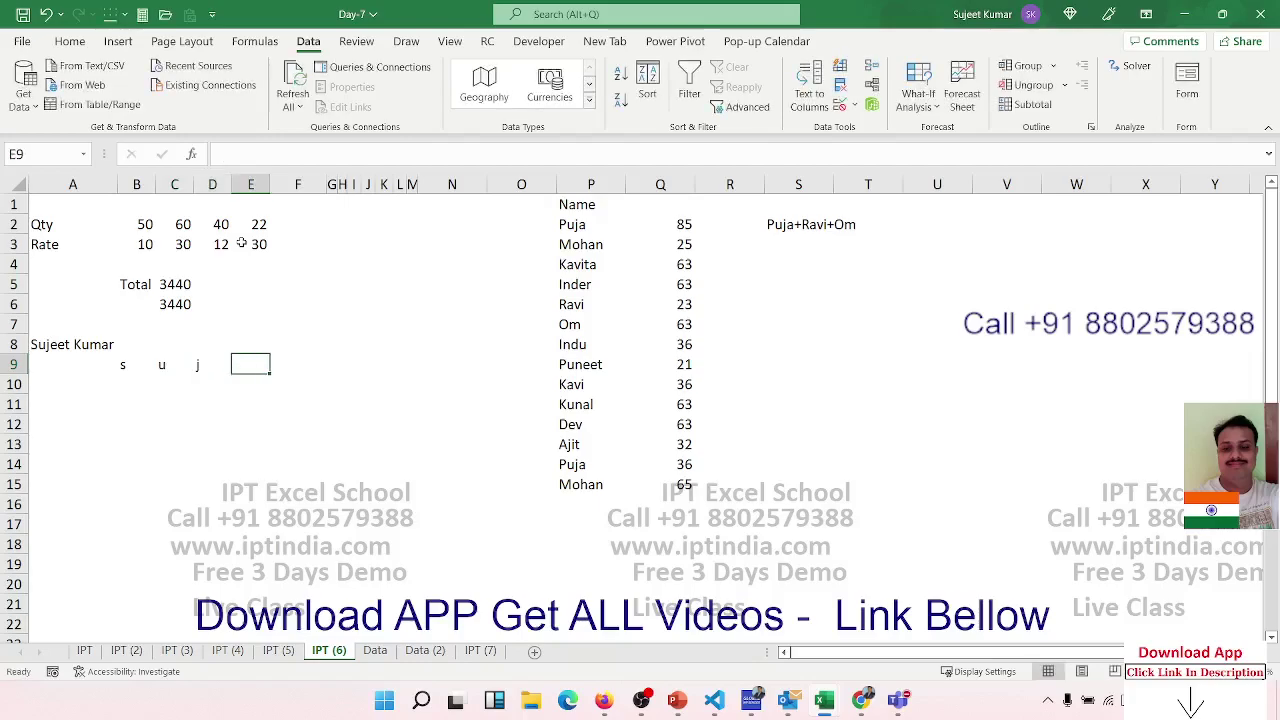
pyautogui.press('Left')
pyautogui.press('Left')
pyautogui.press('Left')
pyautogui.hotkey('shift', 'Right')
pyautogui.hotkey('shift', 'Right')
pyautogui.press('Delete')
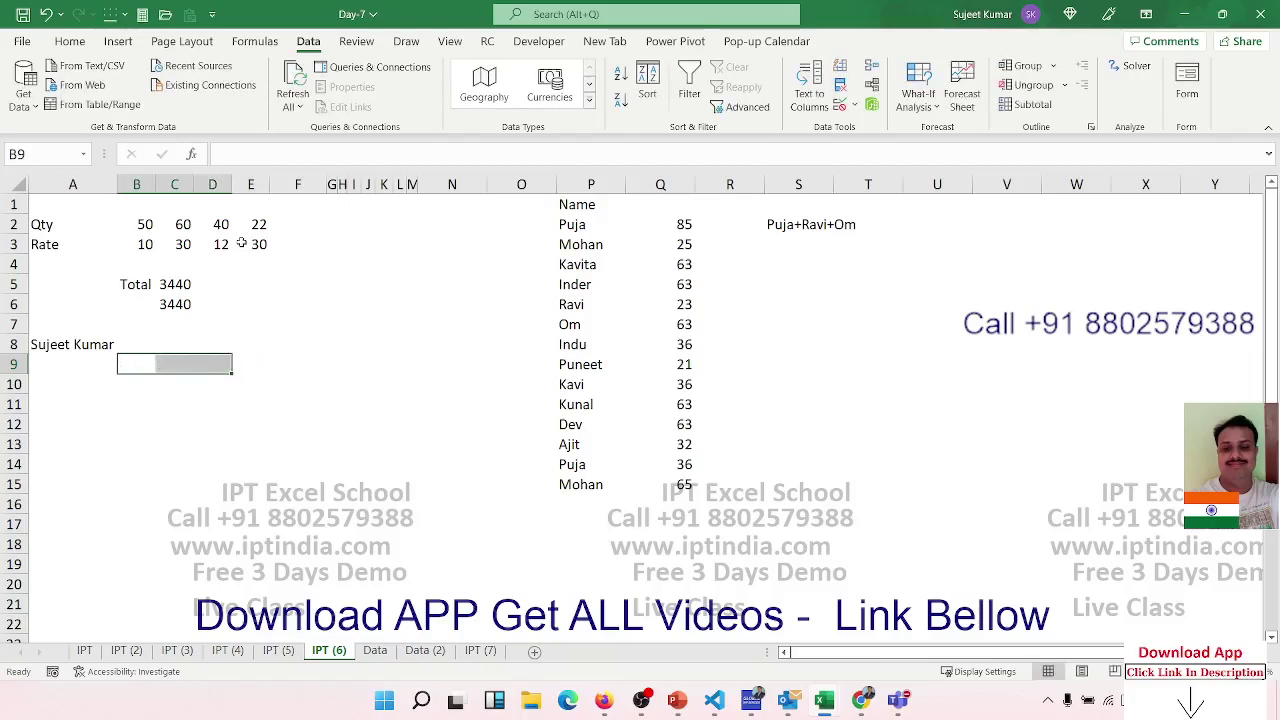
pyautogui.hotkey('shift', 'Left')
pyautogui.hotkey('shift', 'Left')
# Enter =MID(A8,1,1) in B9 and =MID(A8,2,1) in C9 for the first two letters.
pyautogui.write('=mi')
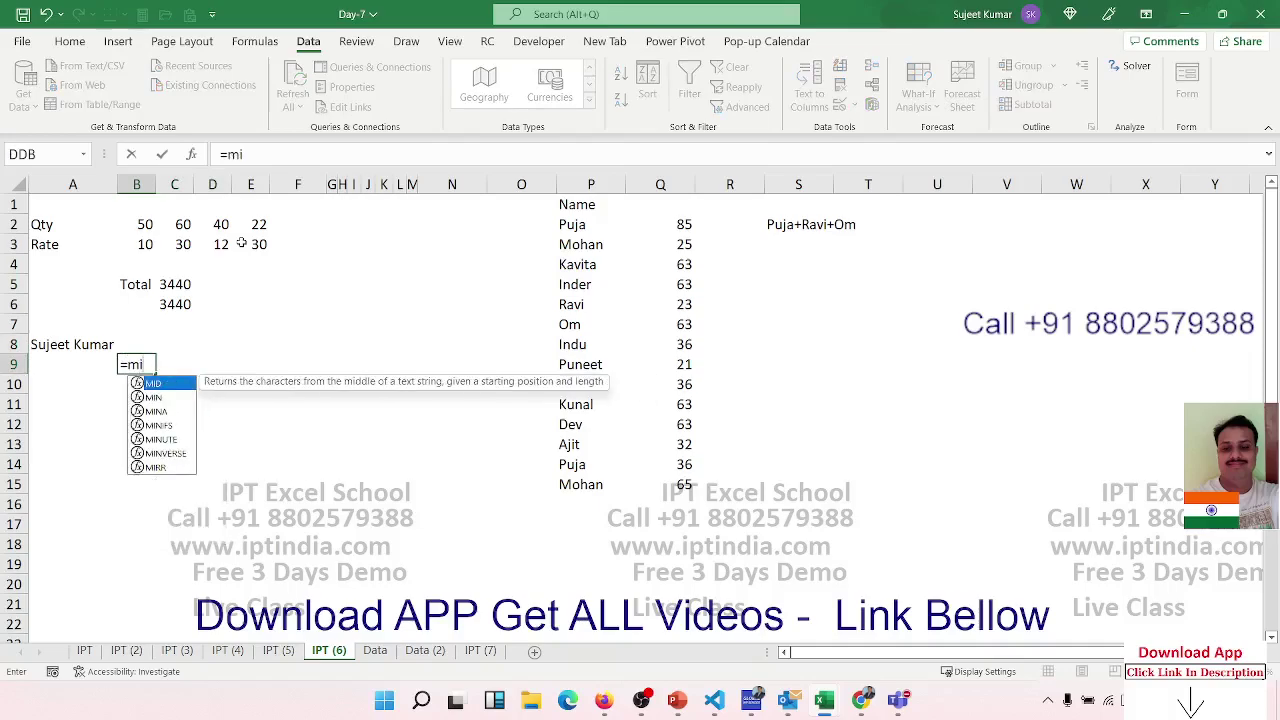
pyautogui.write('d(')
pyautogui.press('Left')
pyautogui.press('Up')
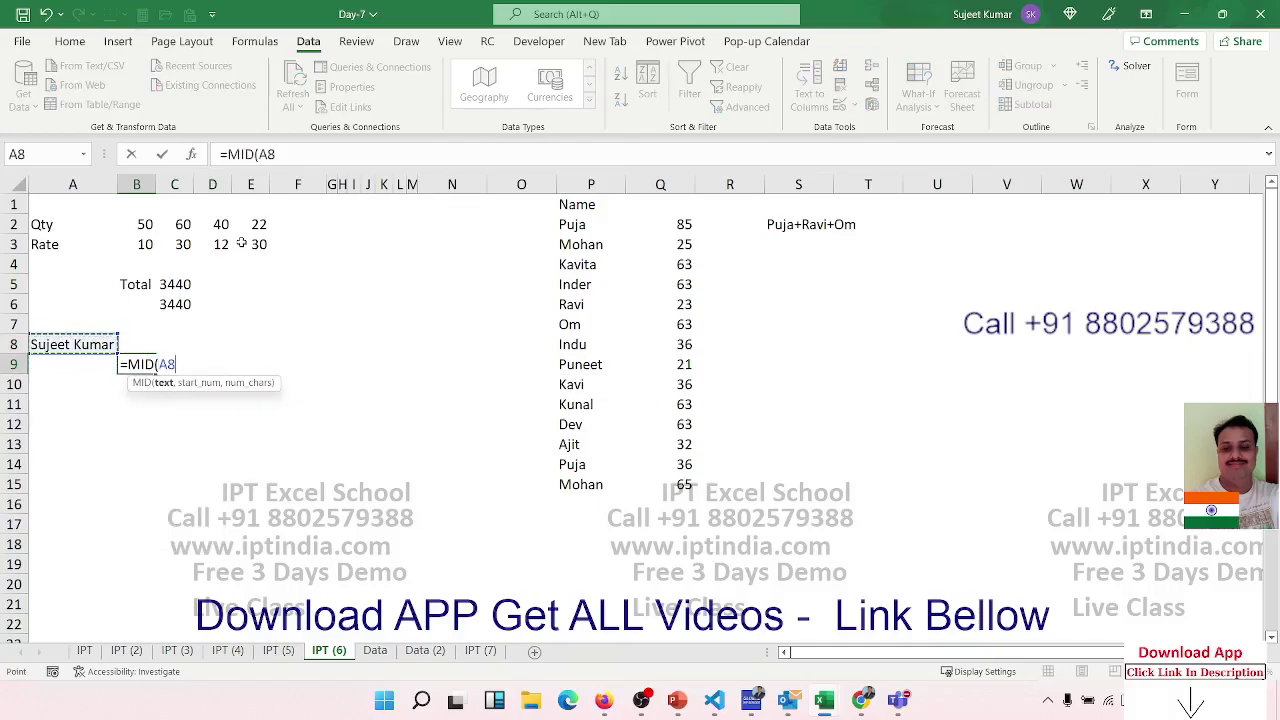
pyautogui.write(',')
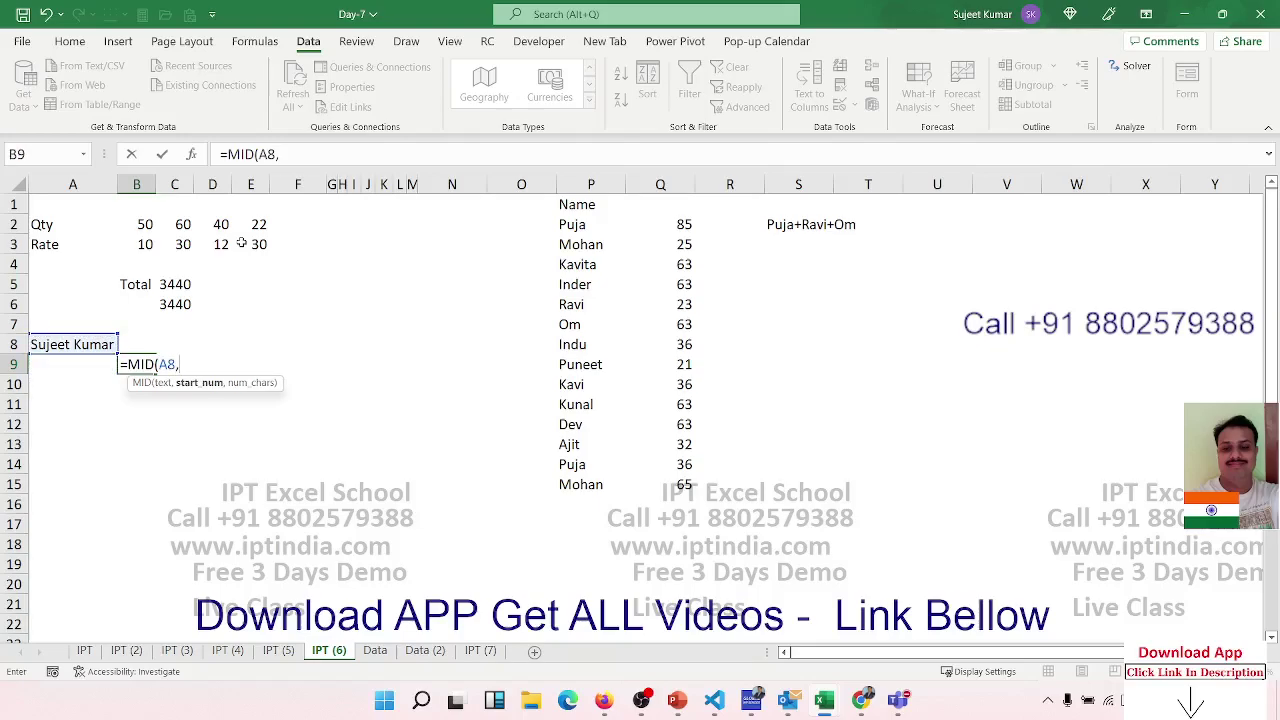
pyautogui.write('1')
pyautogui.write(',')
pyautogui.write('1)')
pyautogui.press('Tab')
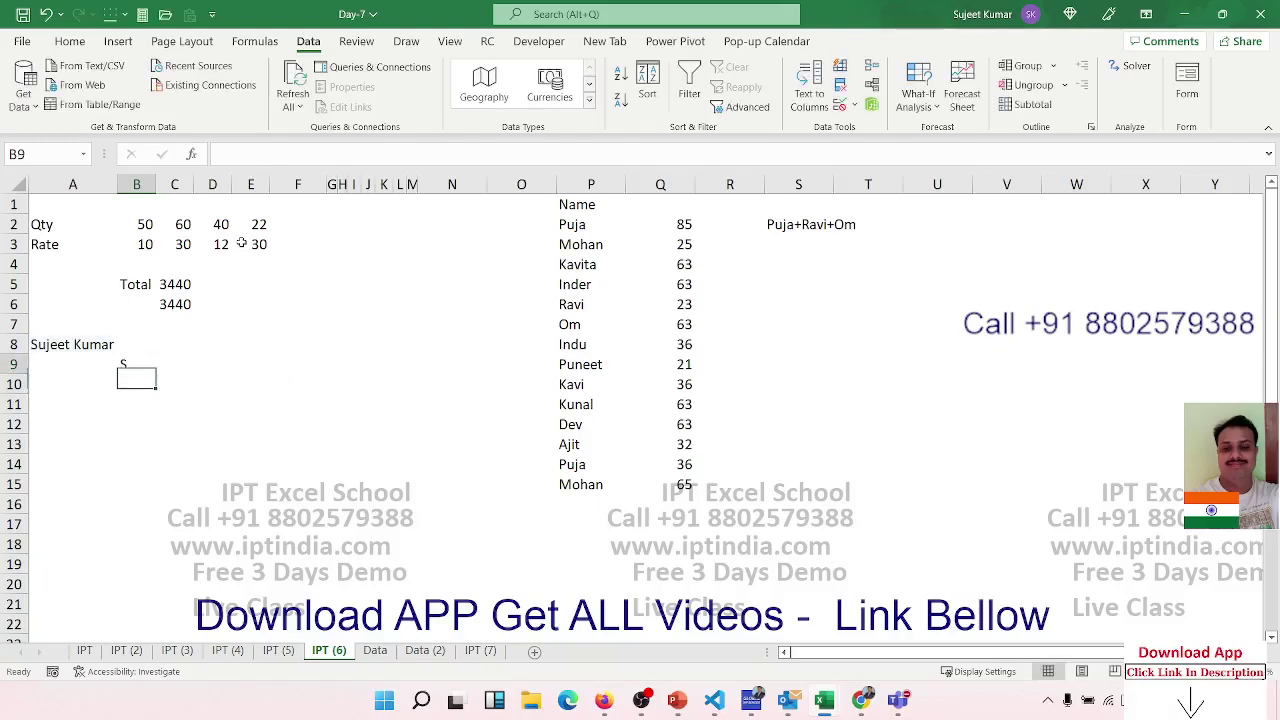
pyautogui.write('=')
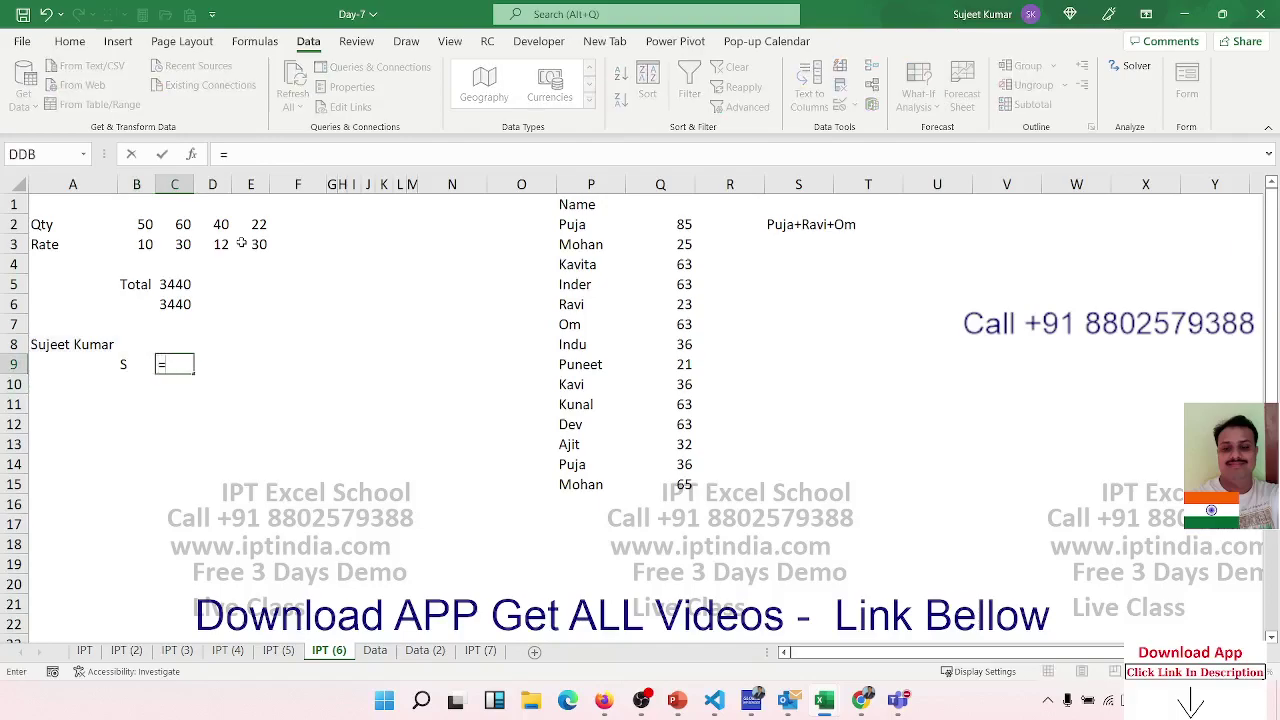
pyautogui.write('mid')
pyautogui.press('Tab')
pyautogui.press('Left')
pyautogui.press('Left')
pyautogui.press('Up')
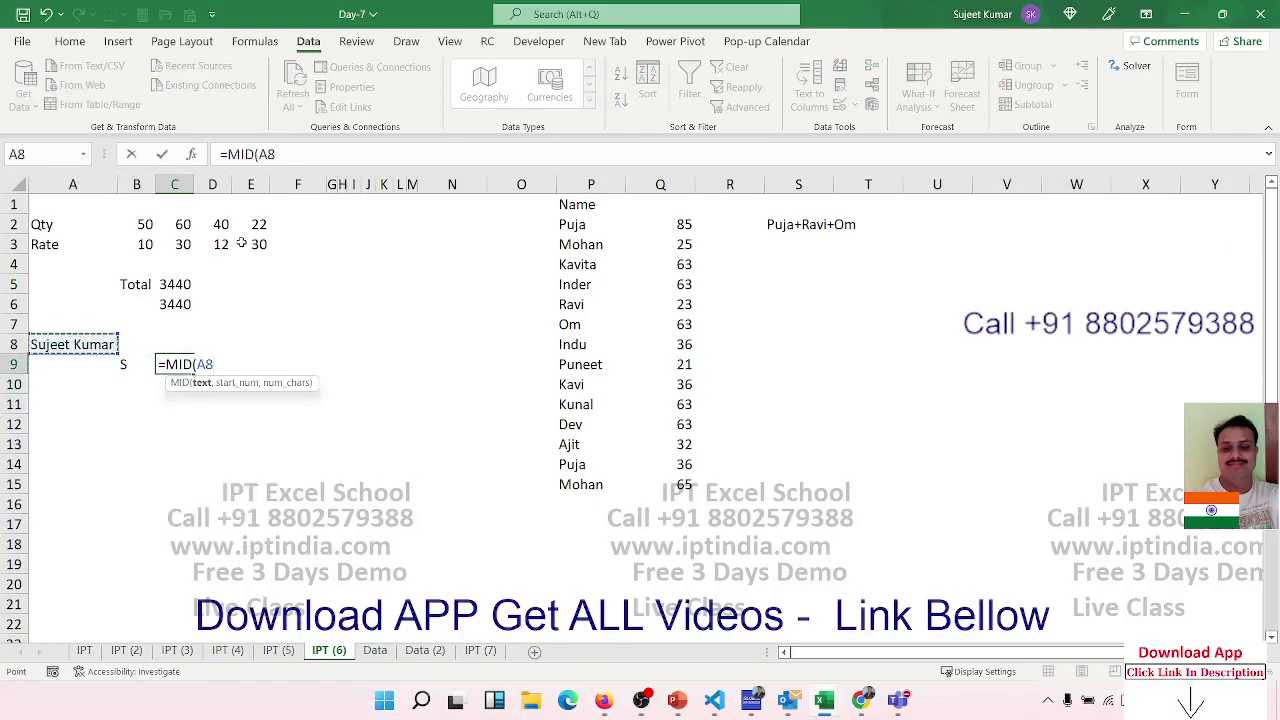
pyautogui.write(',2')
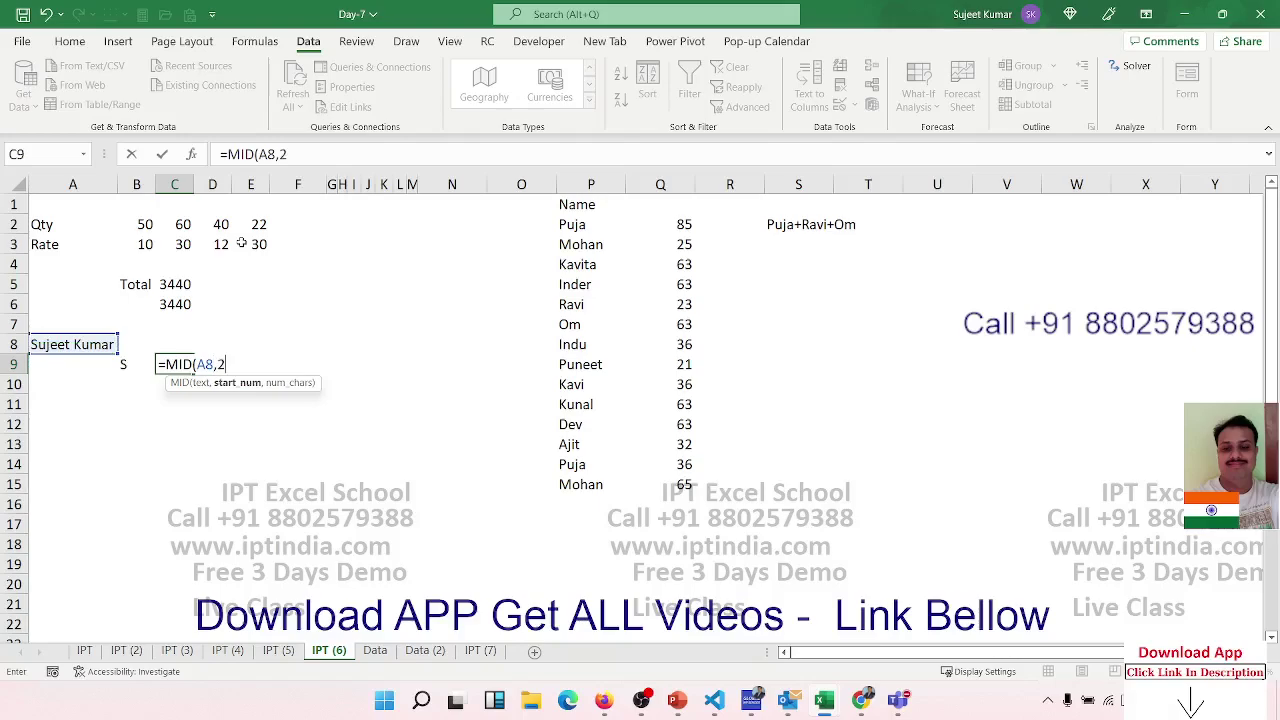
pyautogui.write(',1')
pyautogui.press('Return')
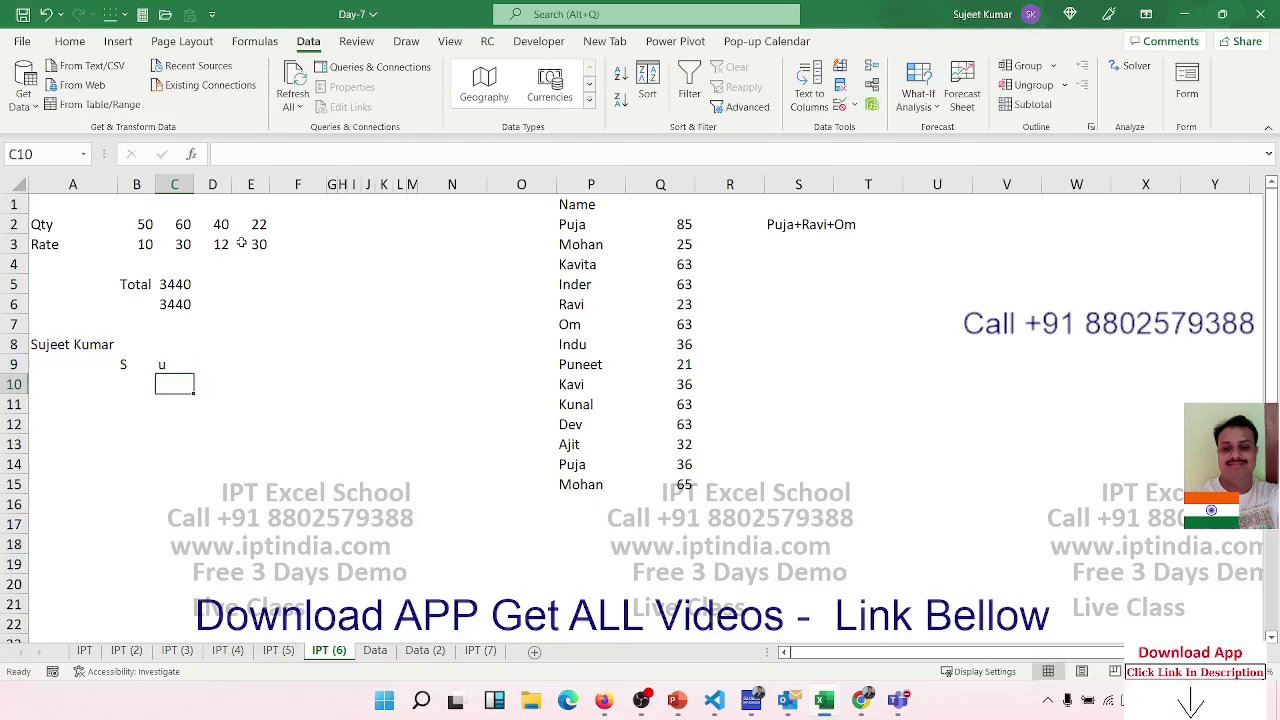
# Enter =MID(A8,3,1) in D9 for the third letter, then review the row's formulas.
pyautogui.press('Up')
pyautogui.press('Right')
pyautogui.write('=mid')
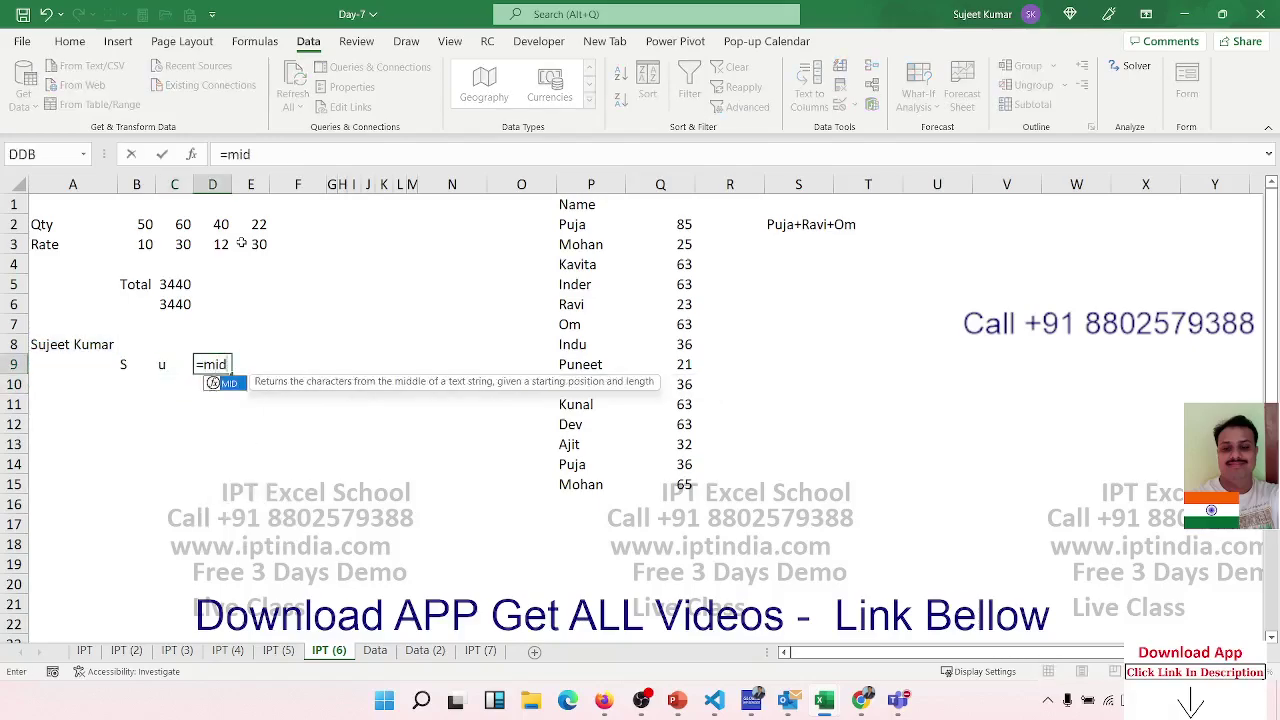
pyautogui.press('Tab')
pyautogui.press('Left')
pyautogui.press('Left')
pyautogui.press('Left')
pyautogui.press('Up')
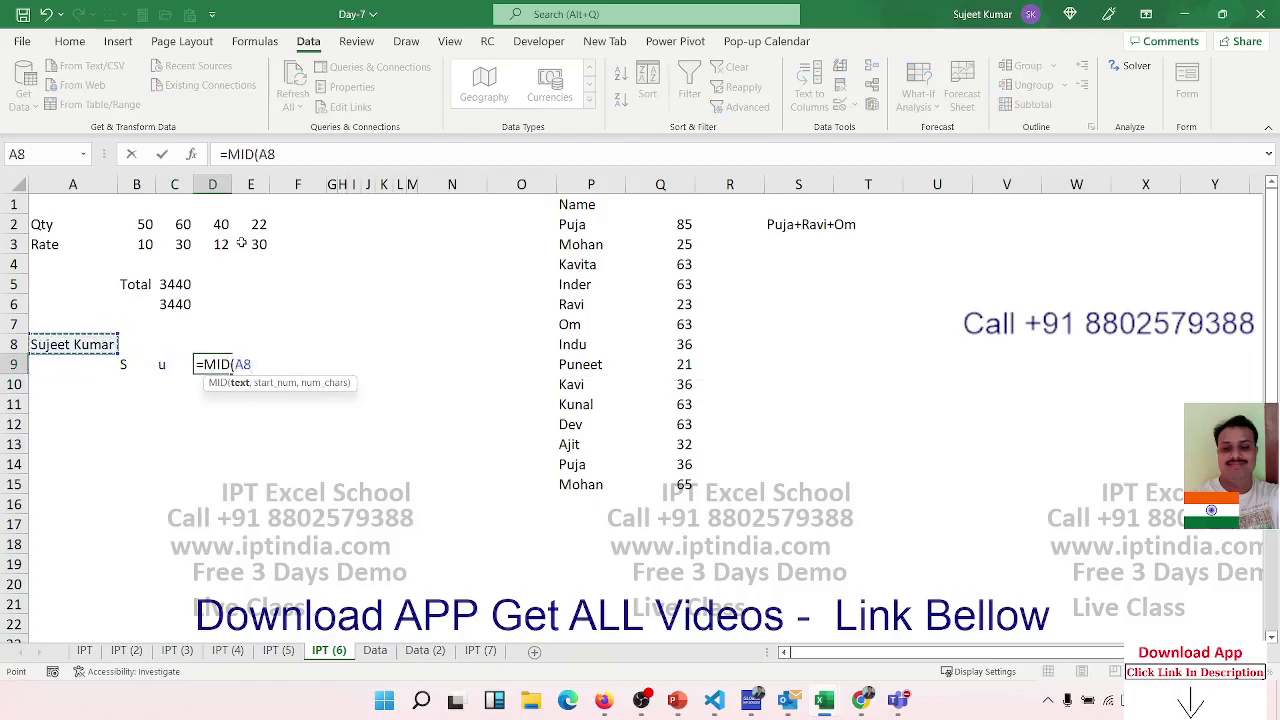
pyautogui.write(',3,')
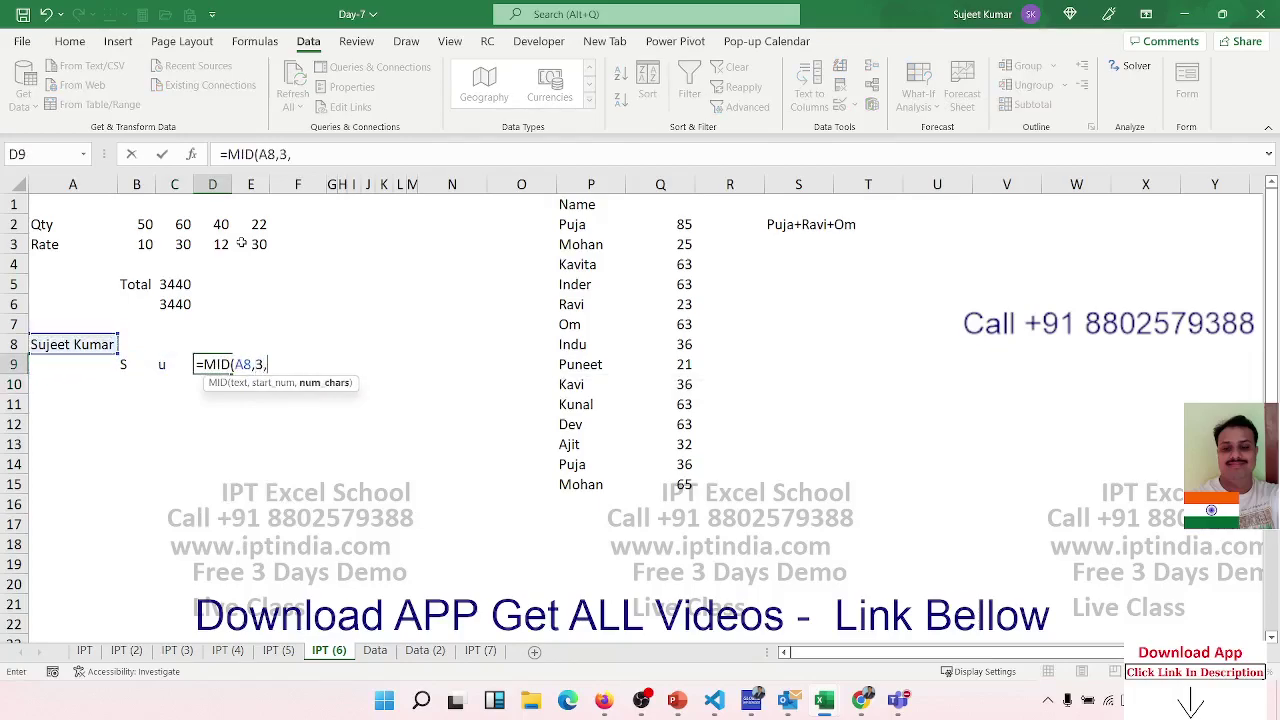
pyautogui.write('1')
pyautogui.press('Return')
pyautogui.press('Up')
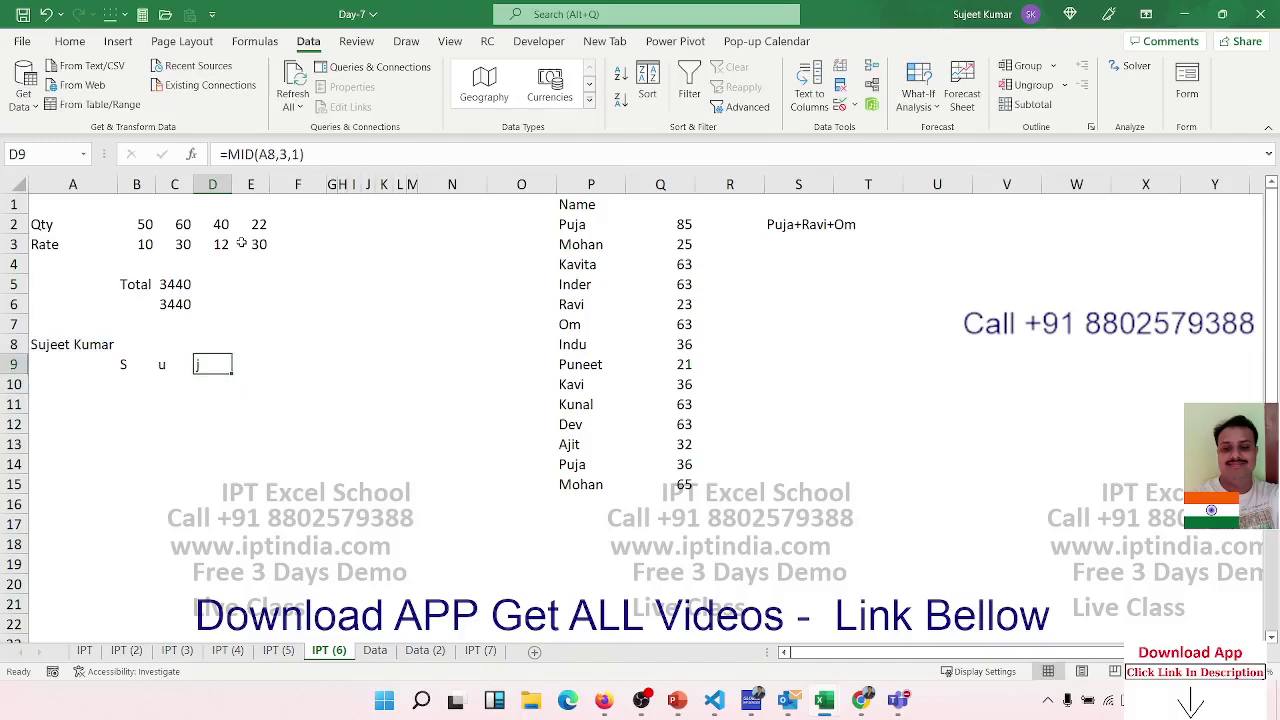
pyautogui.press('Left')
pyautogui.press('Left')
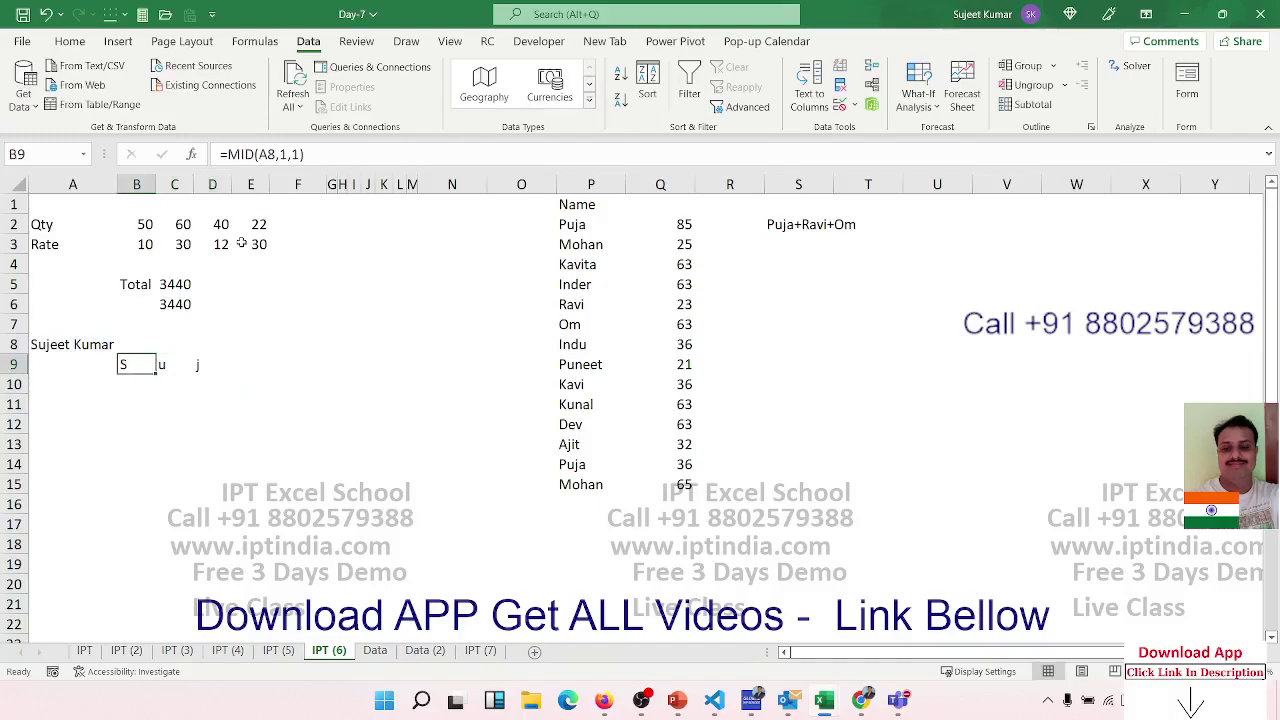
# In B10 enter =MID(A8,{1,2,3,4,5,6,7,8,9,10,11,12},1), correcting a mistyped final array value.
pyautogui.press('Down')
pyautogui.press('Up')
pyautogui.press('Left')
pyautogui.press('Up')
pyautogui.press('Down')
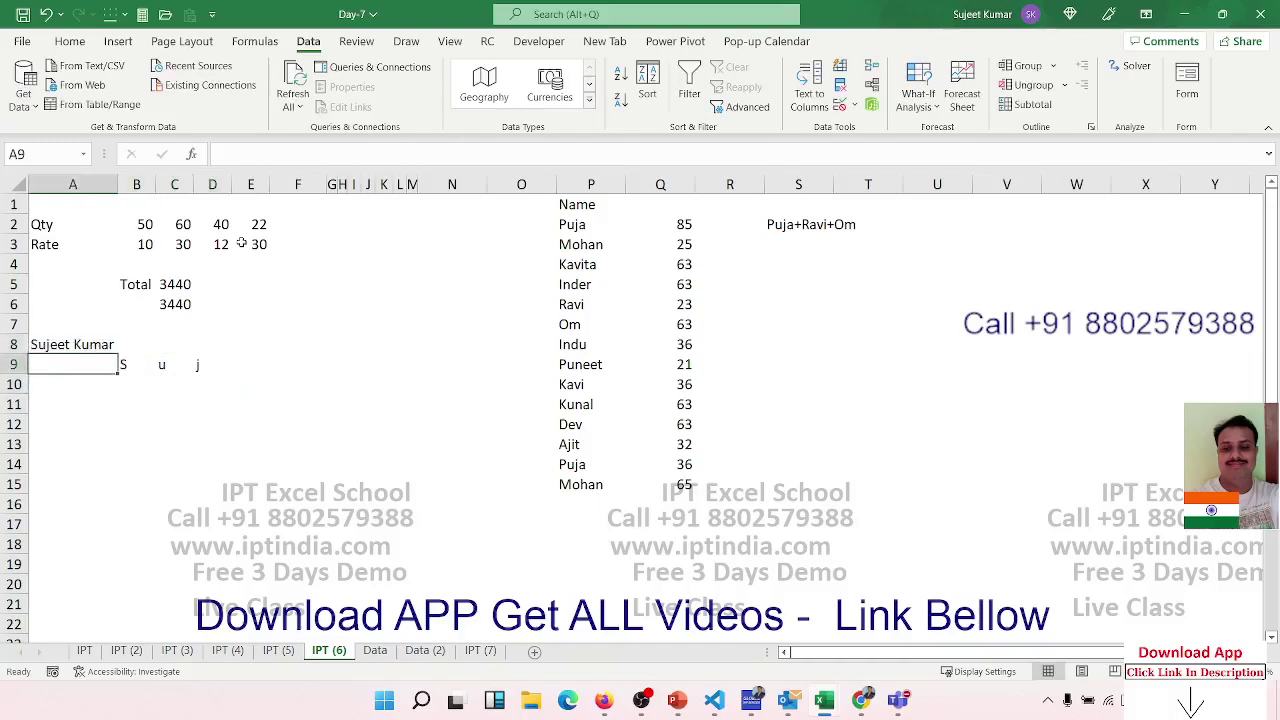
pyautogui.press('Right')
pyautogui.press('Down')
pyautogui.write('=')
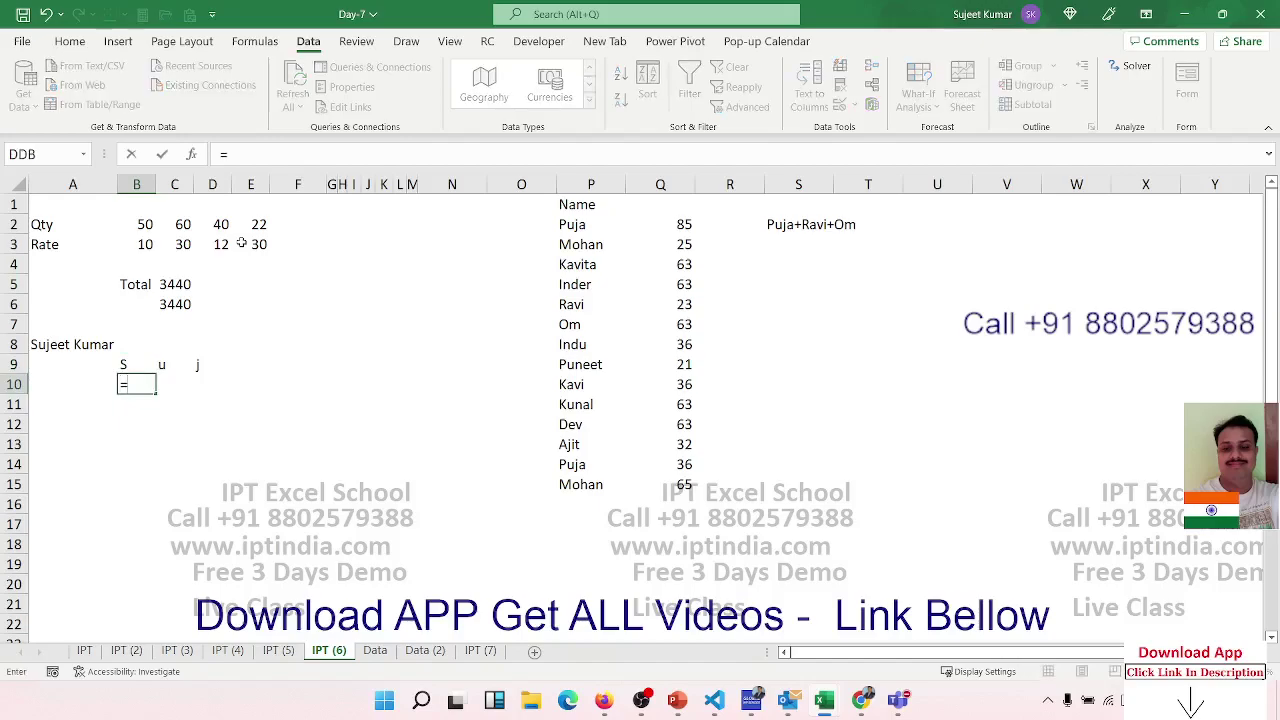
pyautogui.write('m')
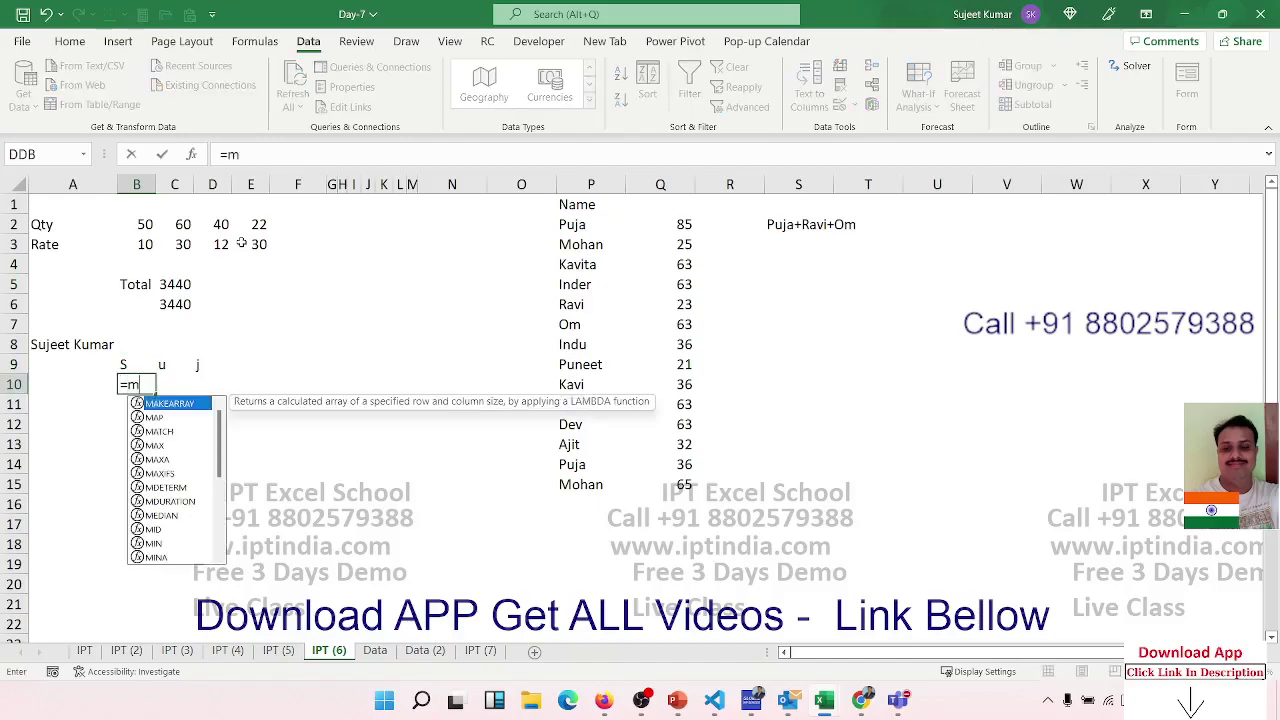
pyautogui.write('id')
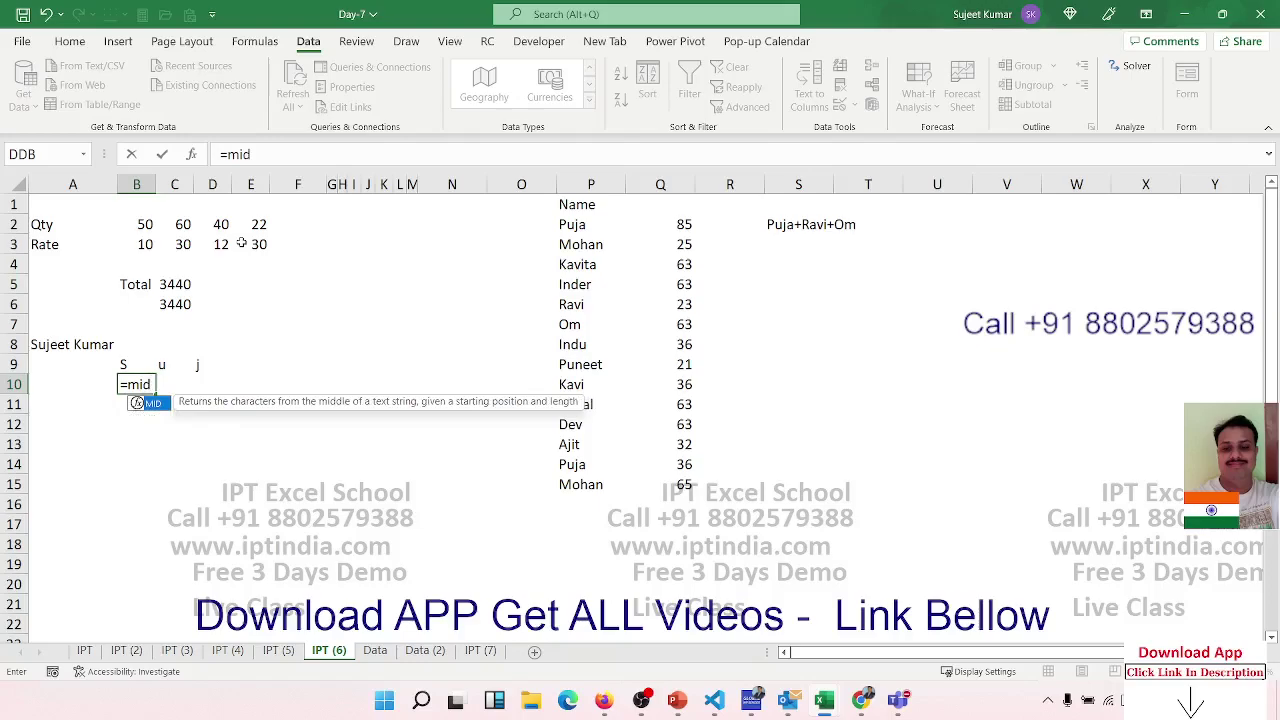
pyautogui.press('Tab')
pyautogui.press('Left')
pyautogui.press('Up')
pyautogui.press('Up')
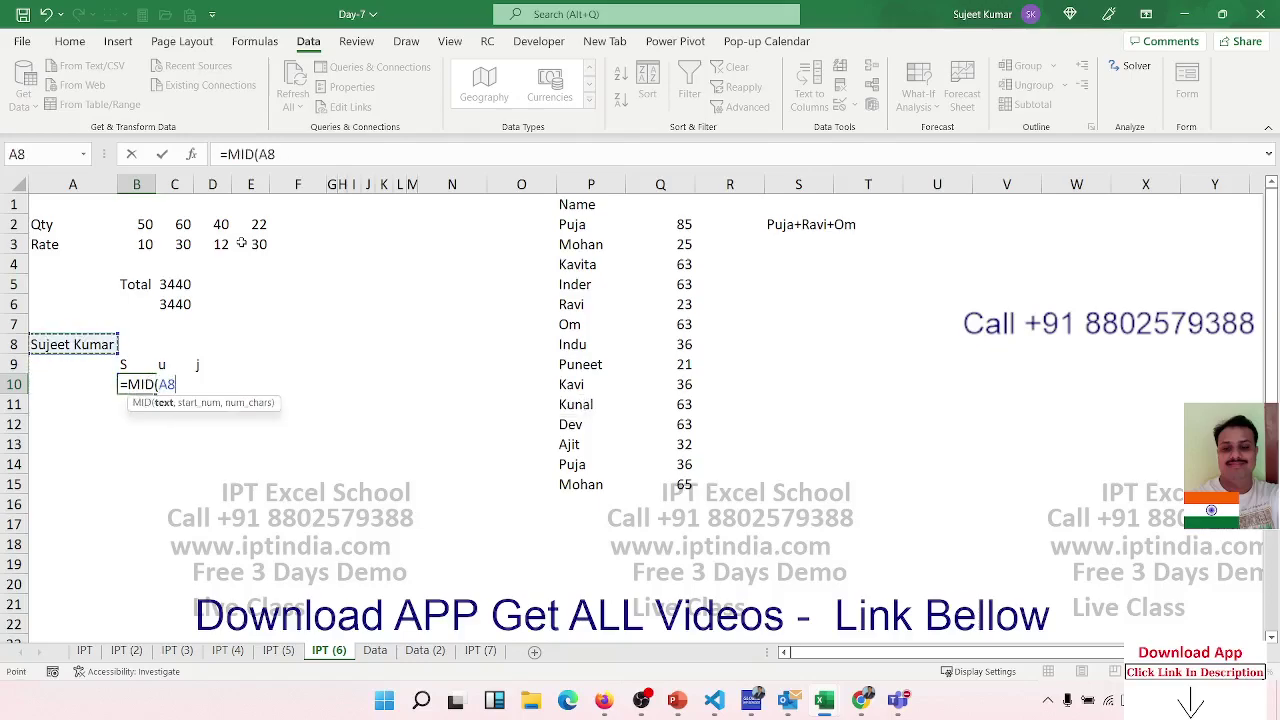
pyautogui.write(',(')
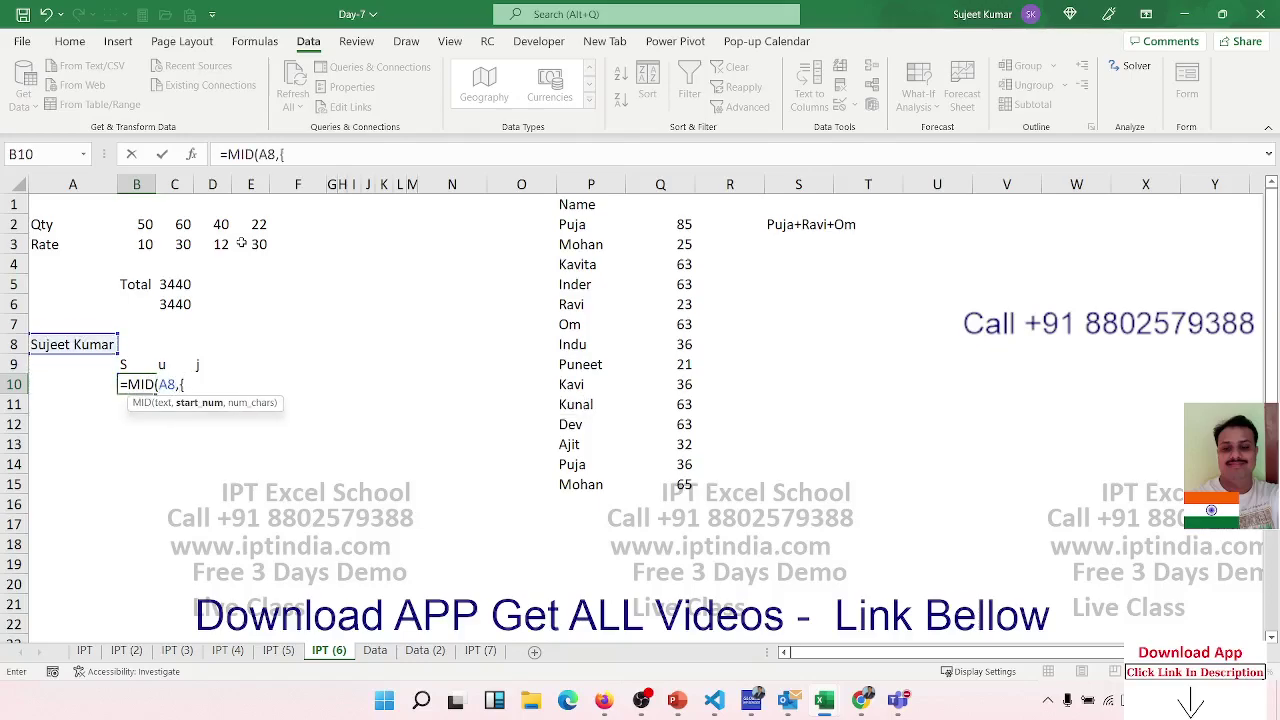
pyautogui.write('1,2,3,4,')
pyautogui.write('5,6,7,8,9')
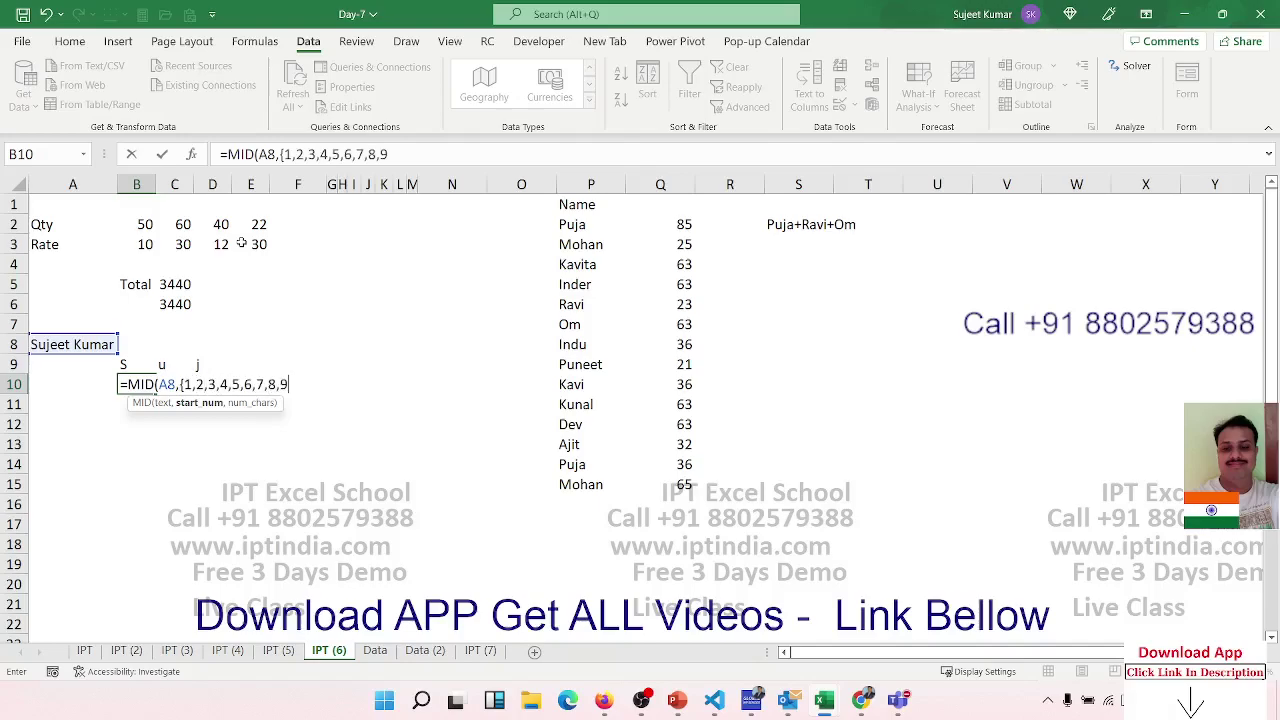
pyautogui.write(',10,1')
pyautogui.write('1,123')
pyautogui.press('BackSpace')
pyautogui.press('BackSpace')
pyautogui.write('2}')
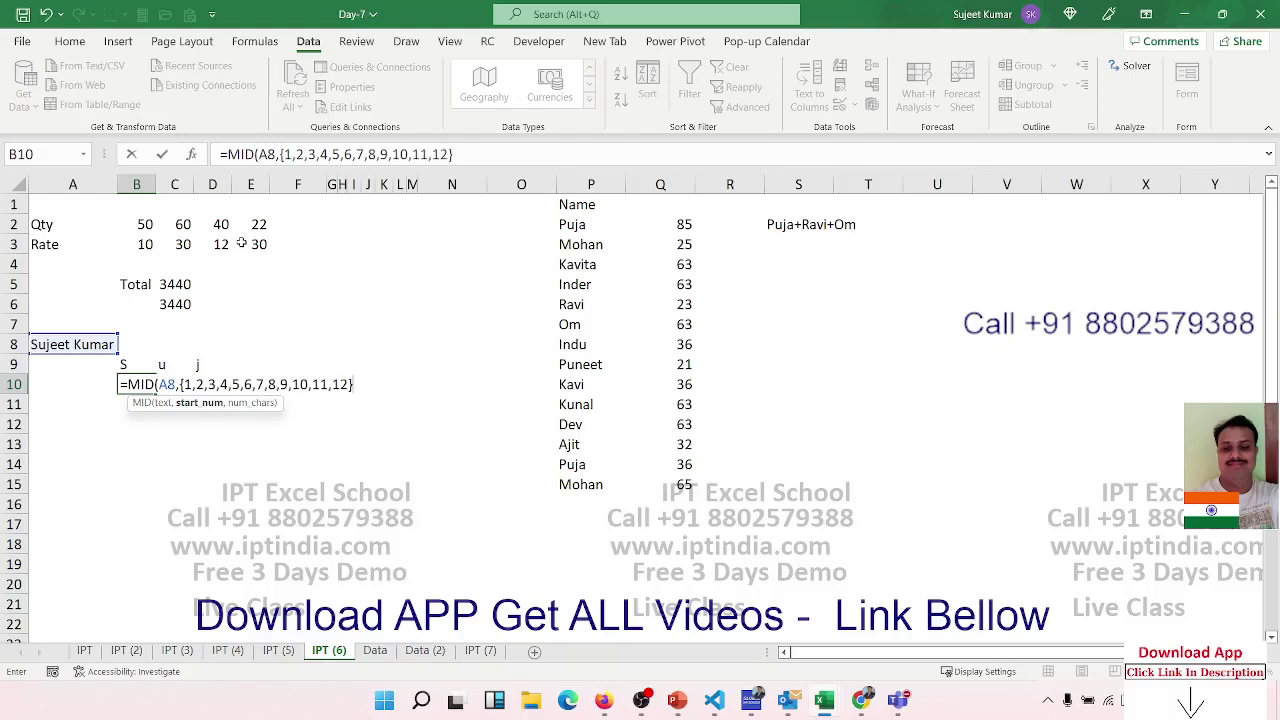
pyautogui.write(',1')
pyautogui.write(')')
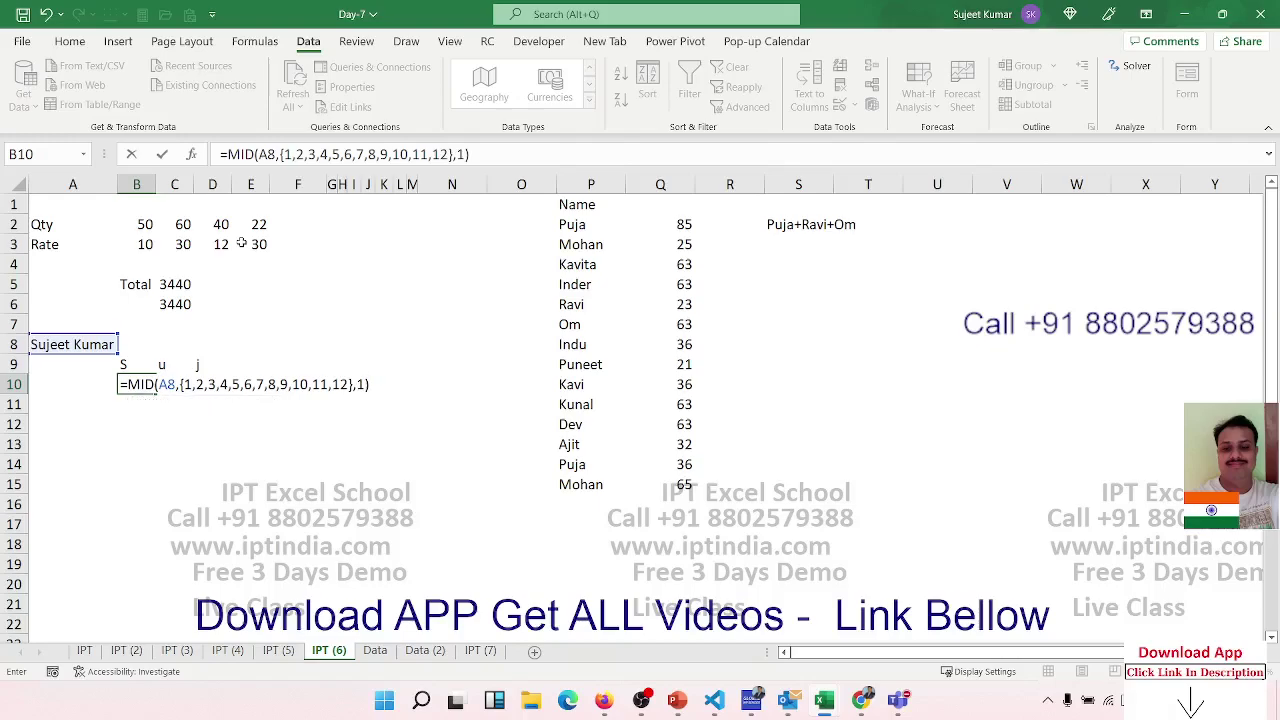
pyautogui.press('Return')
# Step along row 10 to check the spilled single characters of the name.
pyautogui.press('Up')
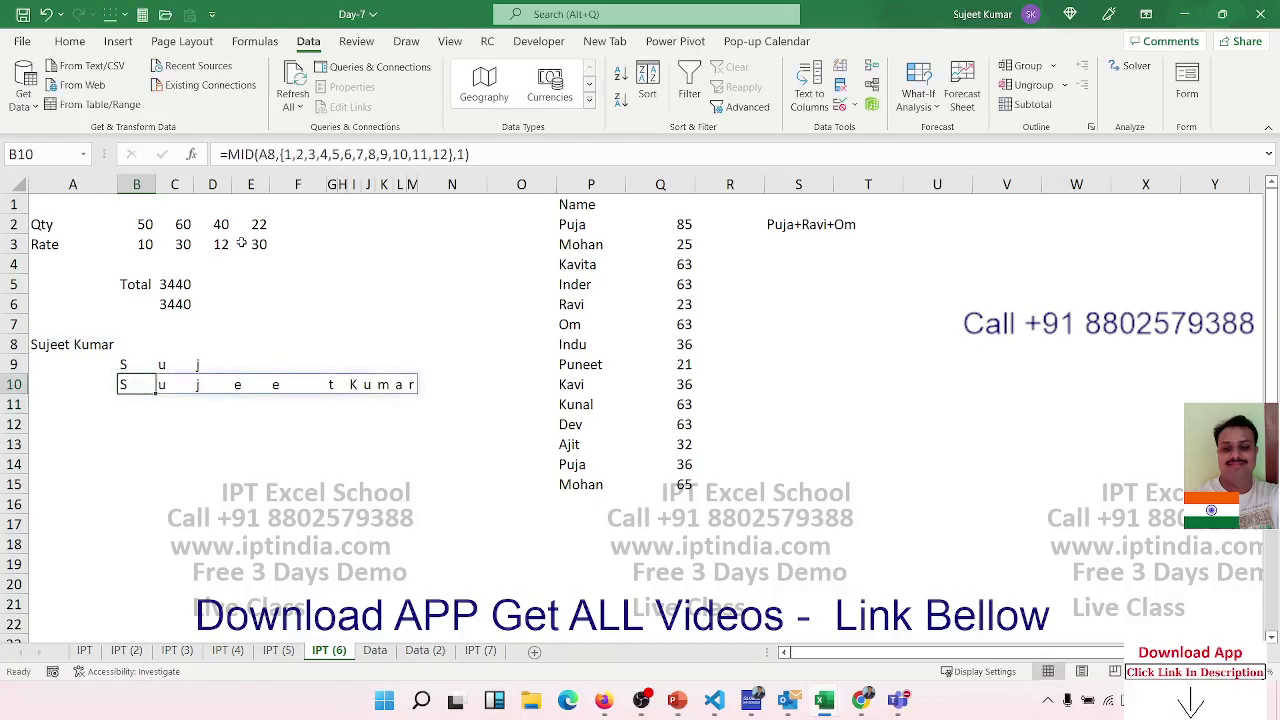
pyautogui.press('Right')
pyautogui.press('Right')
pyautogui.press('Right')
pyautogui.press('Right')
pyautogui.press('Right')
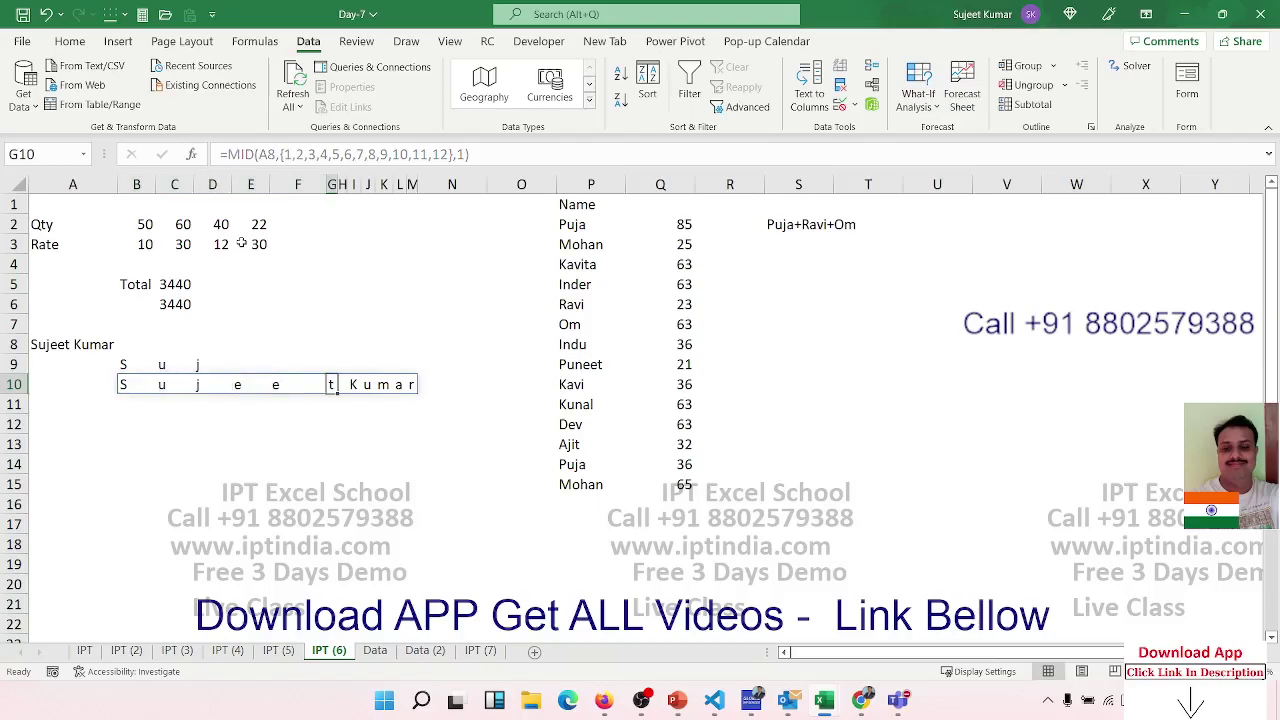
pyautogui.press('Right')
pyautogui.press('Right')
pyautogui.press('Right')
pyautogui.press('Right')
pyautogui.press('Right')
pyautogui.press('Right')
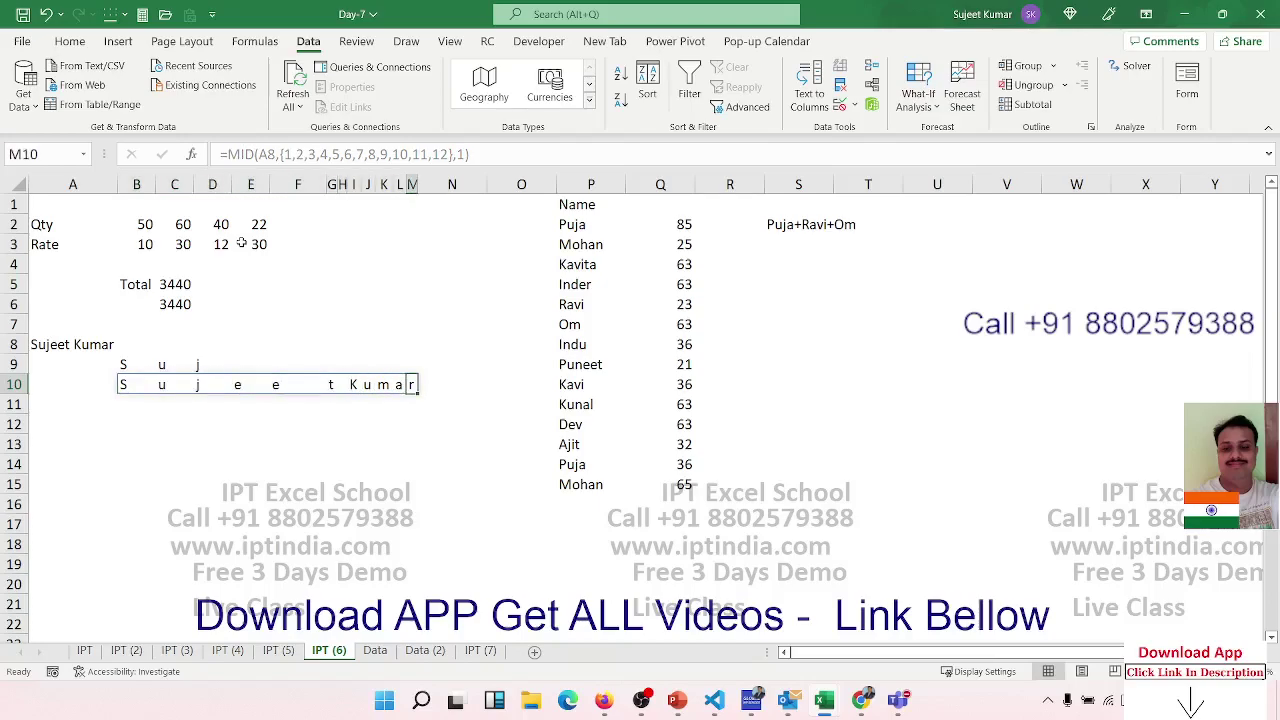
pyautogui.press('Left')
pyautogui.press('Left')
pyautogui.press('Left')
pyautogui.press('Home')
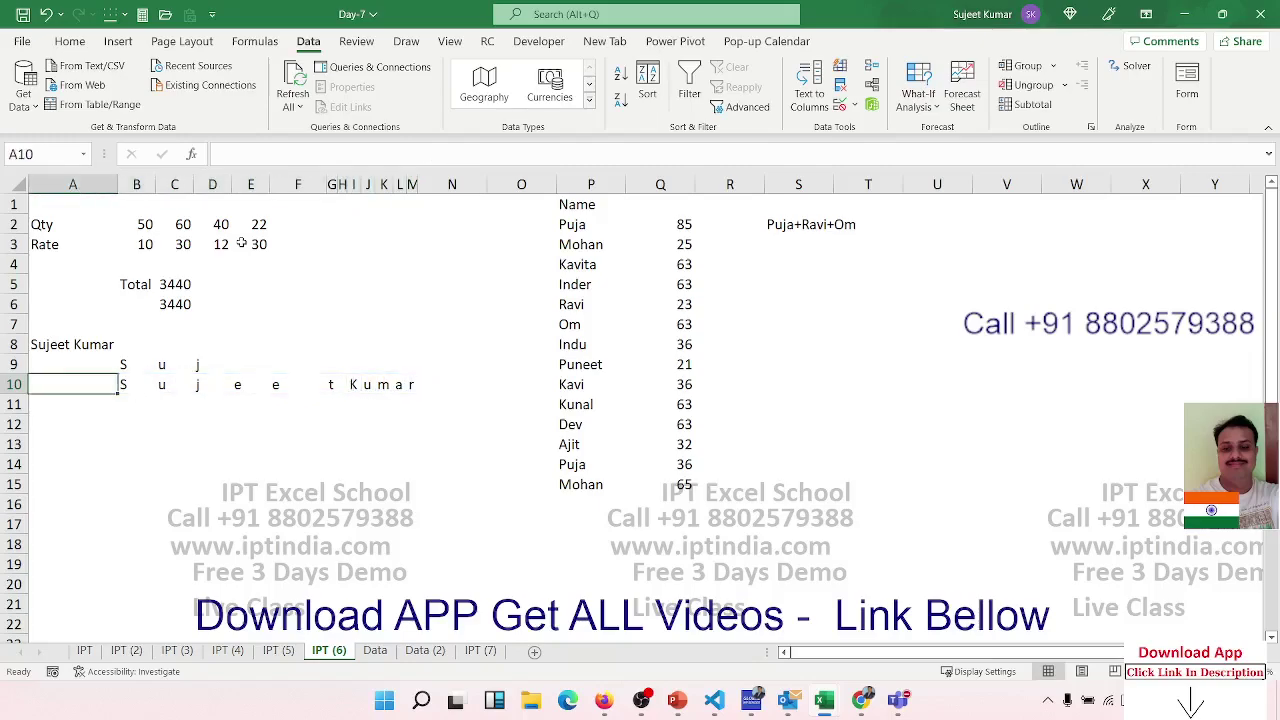
pyautogui.press('Right')
pyautogui.press('Right')
pyautogui.press('Right')
pyautogui.press('Right')
pyautogui.press('Right')
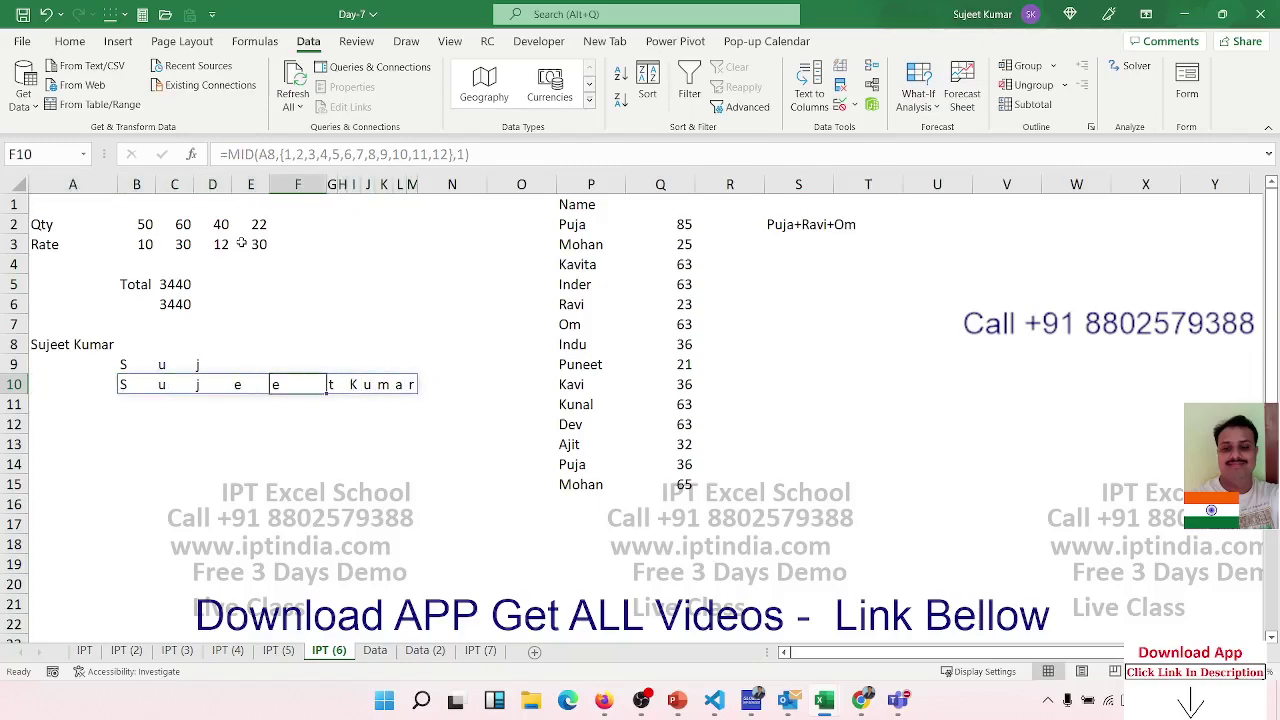
pyautogui.press('Right')
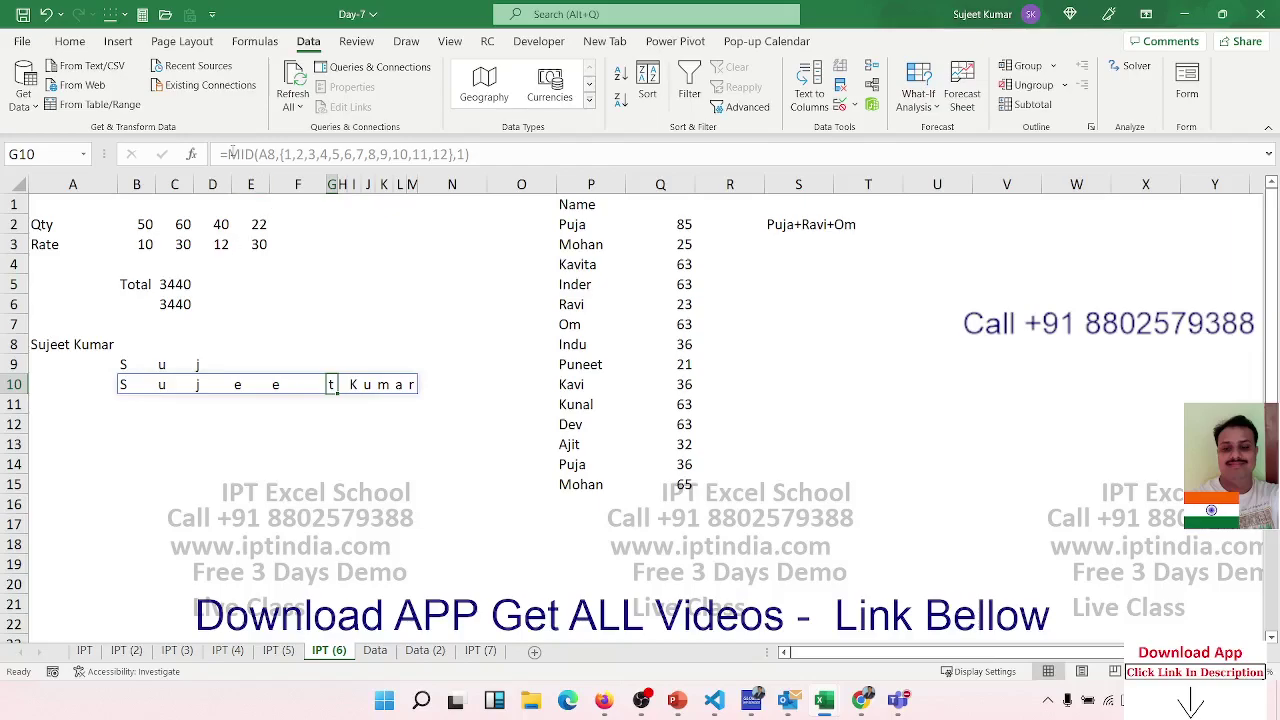
# In S3 start =SUM(IF(P2:P15={"Puja","Ravi","OM"} to test the names column.
pyautogui.click(820, 228)
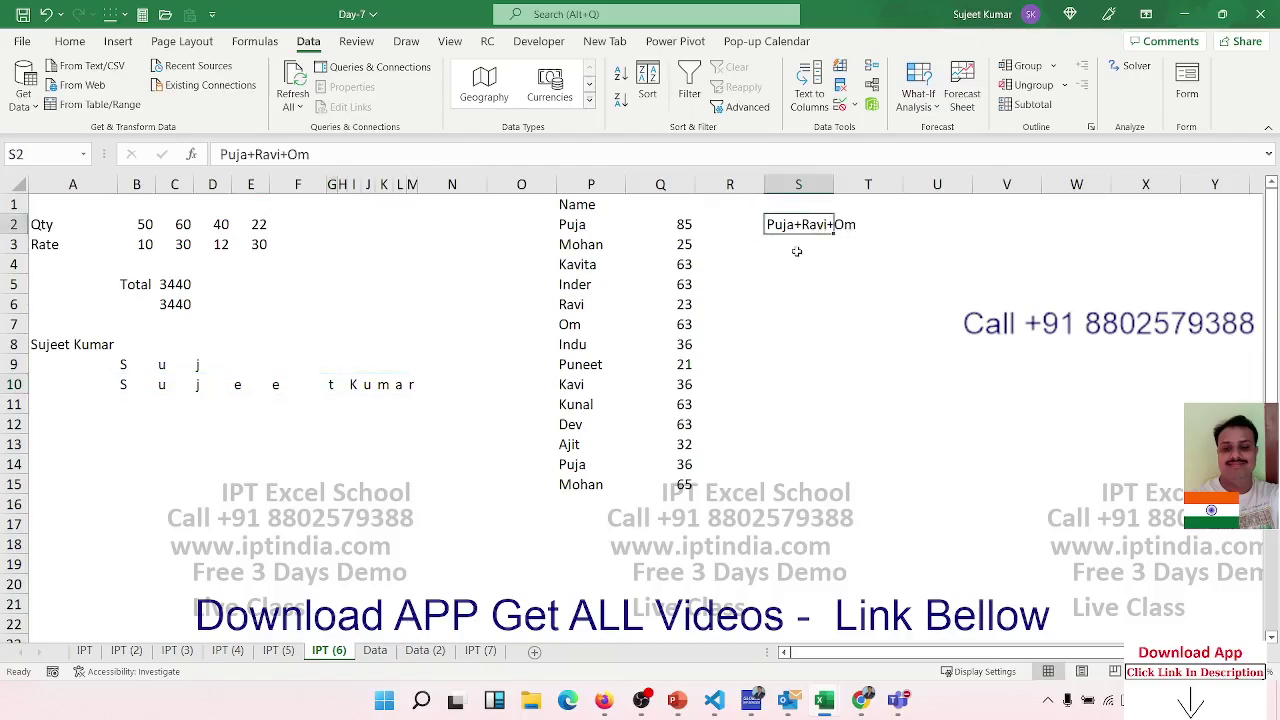
pyautogui.click(800, 248)
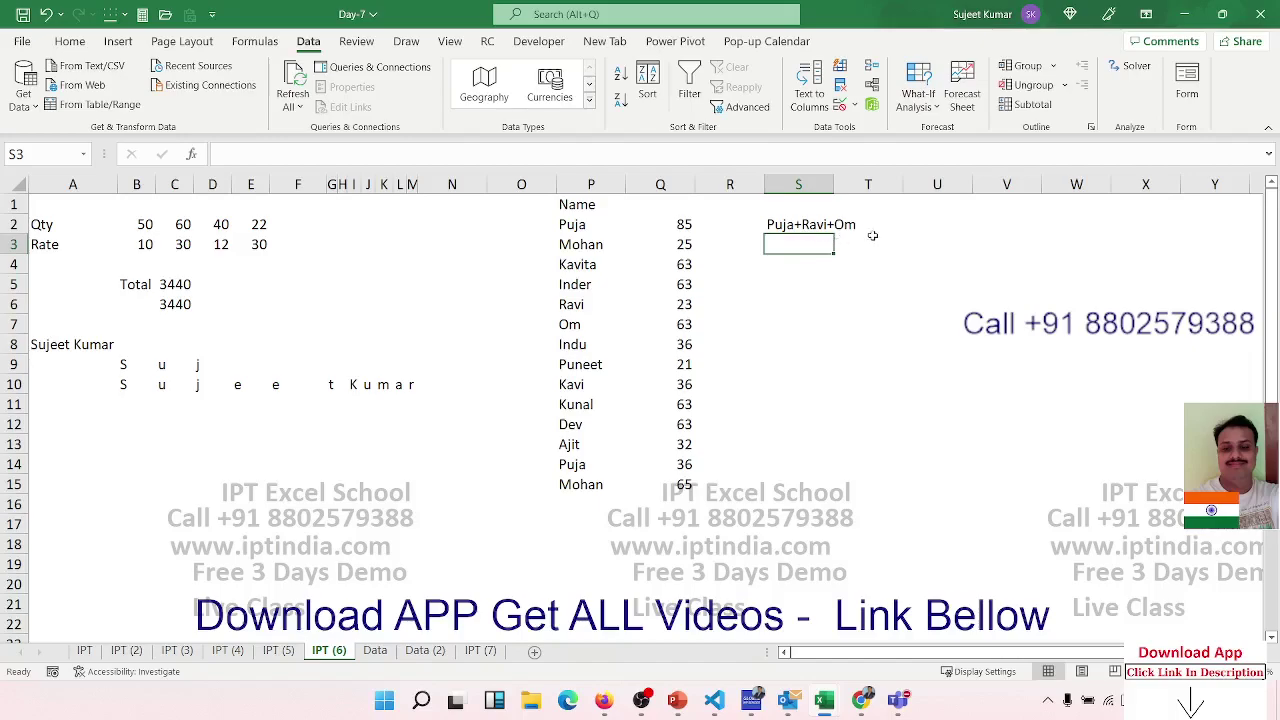
pyautogui.write('=')
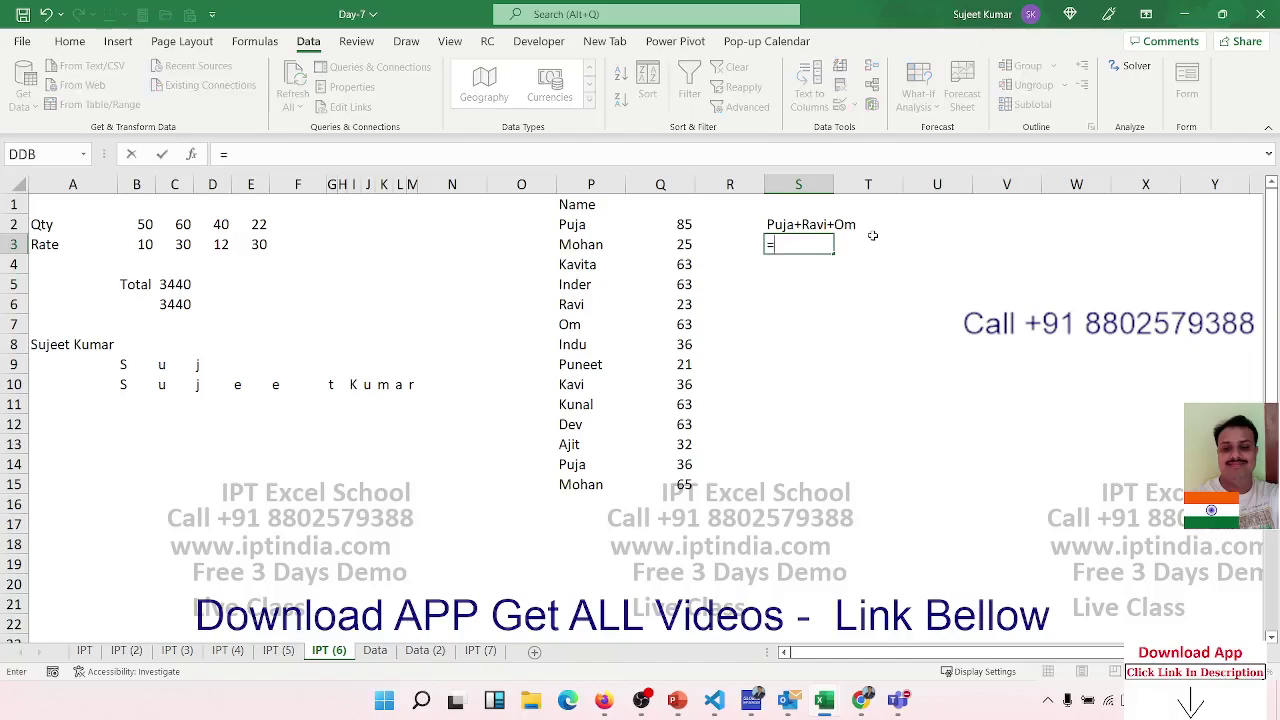
pyautogui.write('sum')
pyautogui.press('Tab')
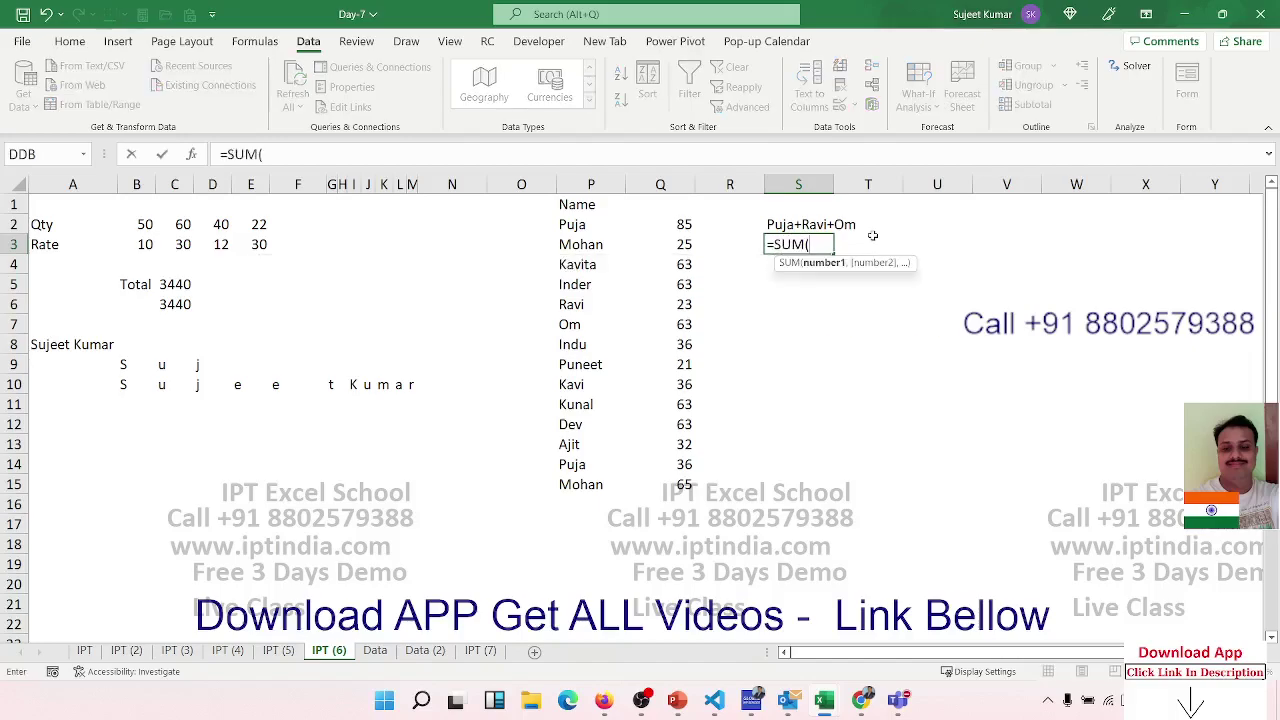
pyautogui.write('if')
pyautogui.press('Tab')
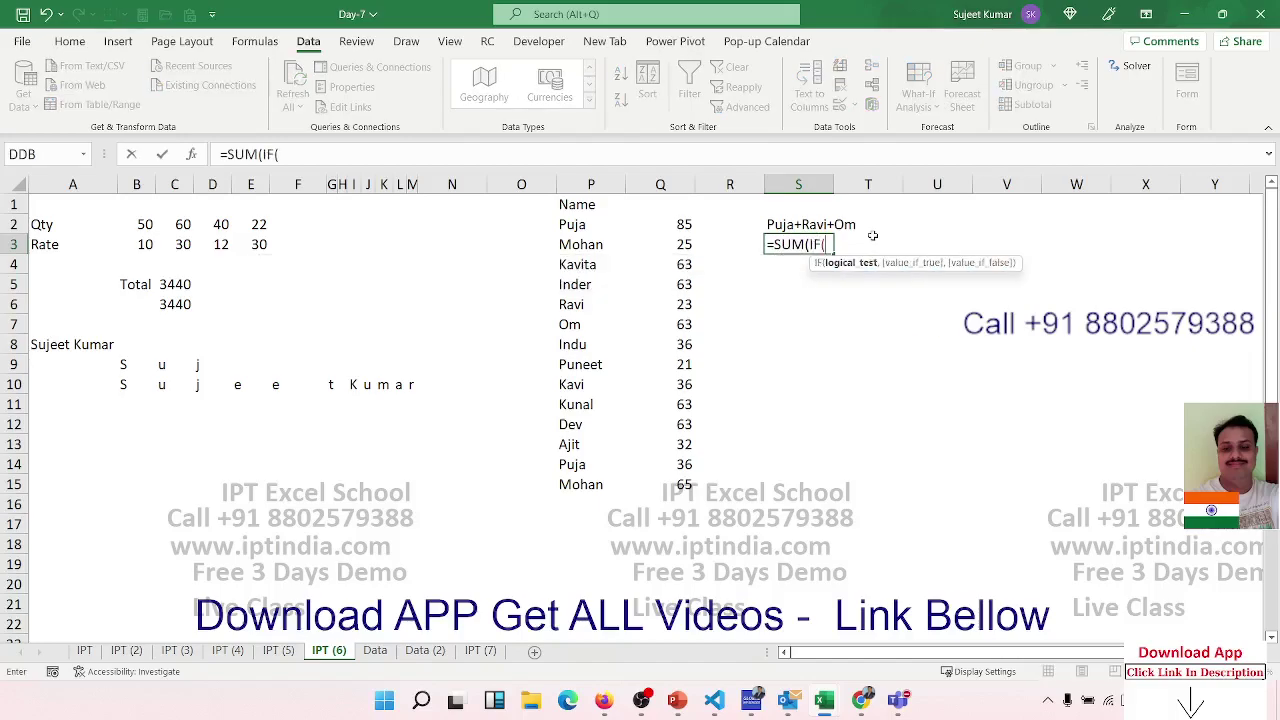
pyautogui.press('Left')
pyautogui.press('Left')
pyautogui.press('Left')
pyautogui.press('Up')
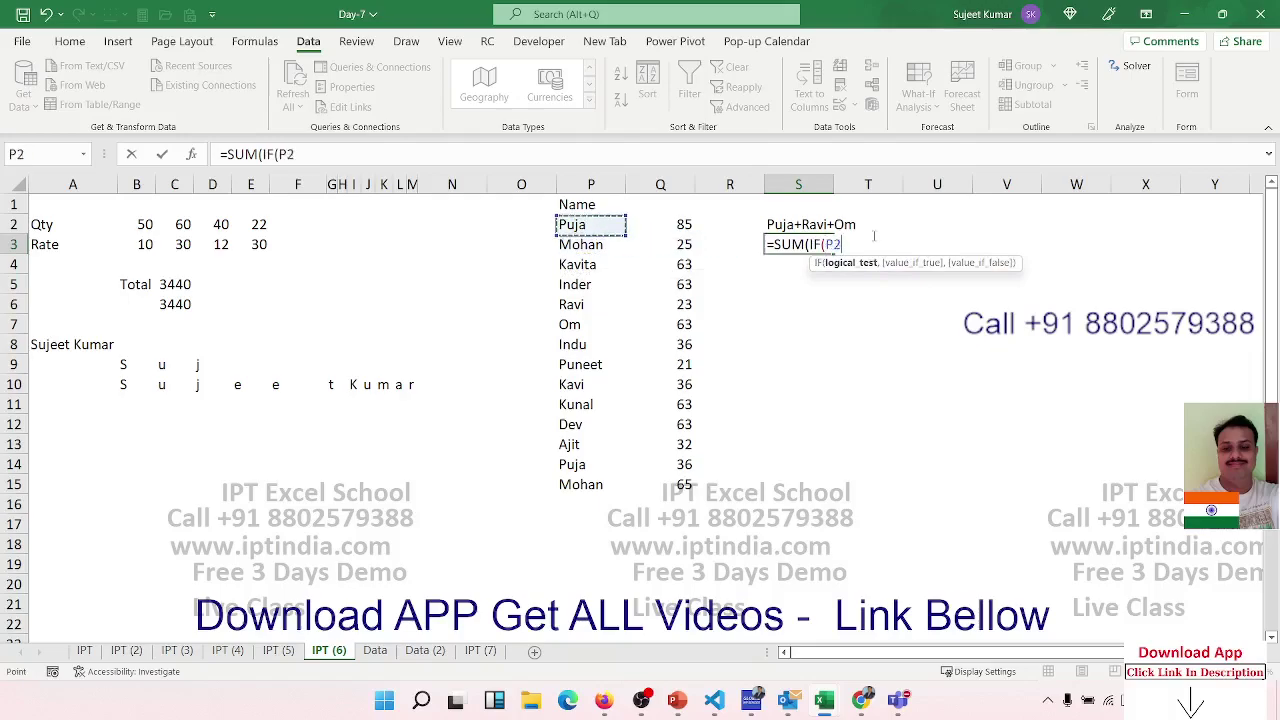
pyautogui.hotkey('ctrl', 'shift', 'Down')
pyautogui.write('=')
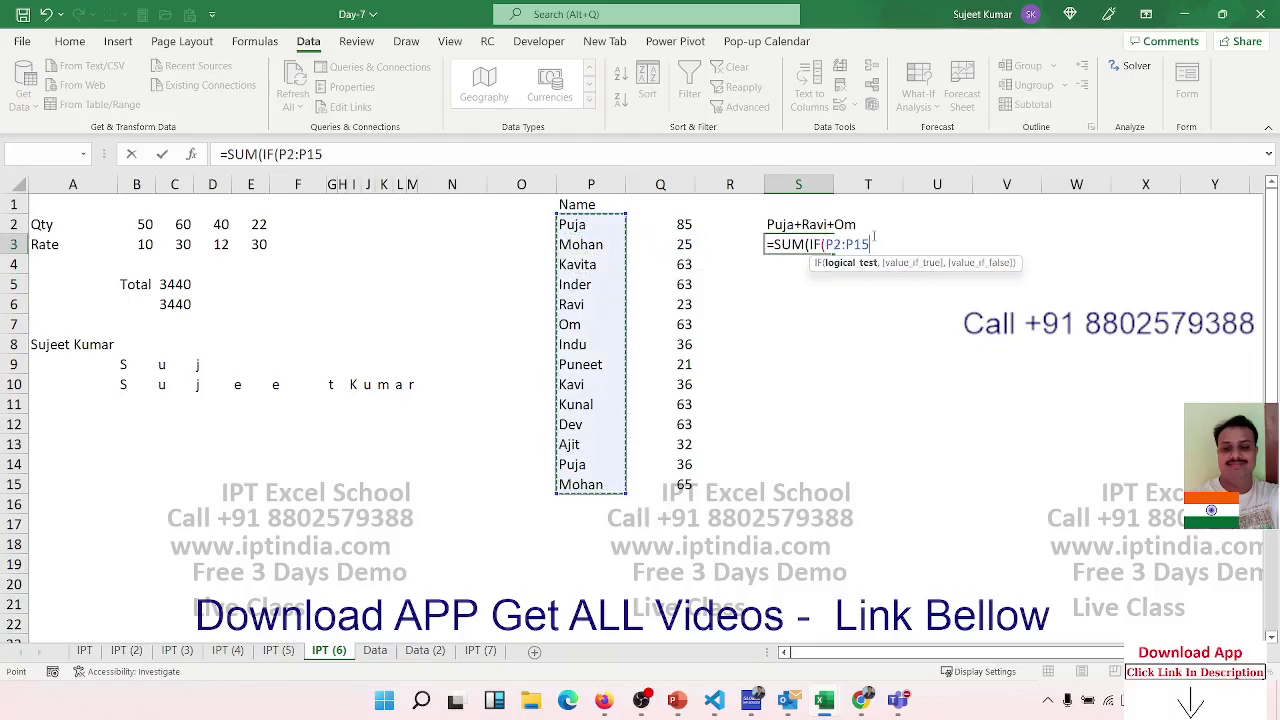
pyautogui.write('{')
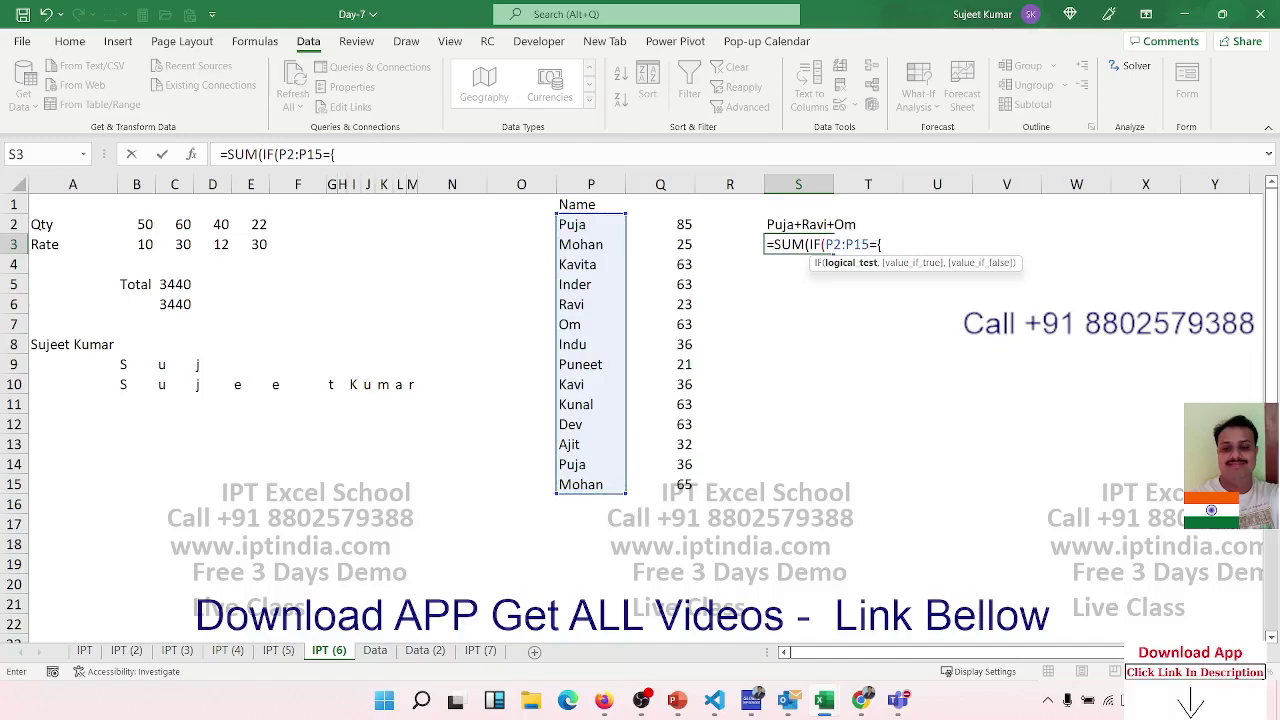
pyautogui.write('"')
pyautogui.write('Puja","')
pyautogui.write('Ra')
pyautogui.write('vi","')
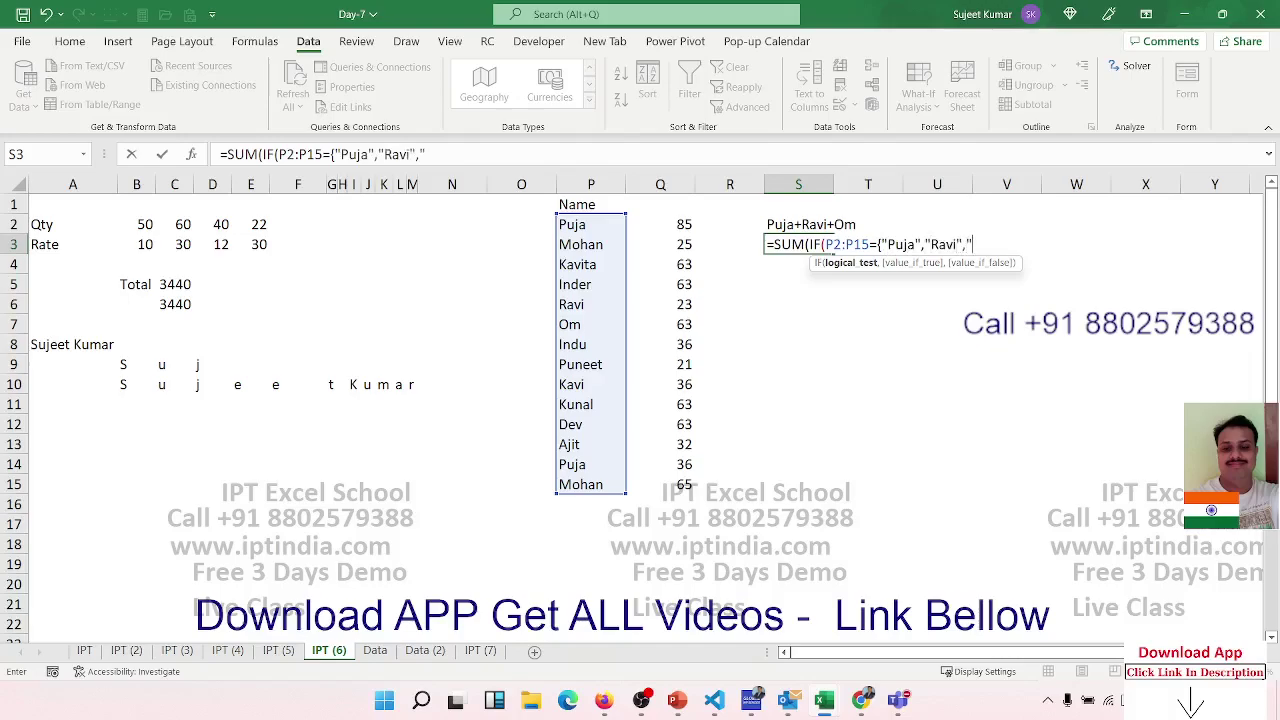
pyautogui.write('OM"},')
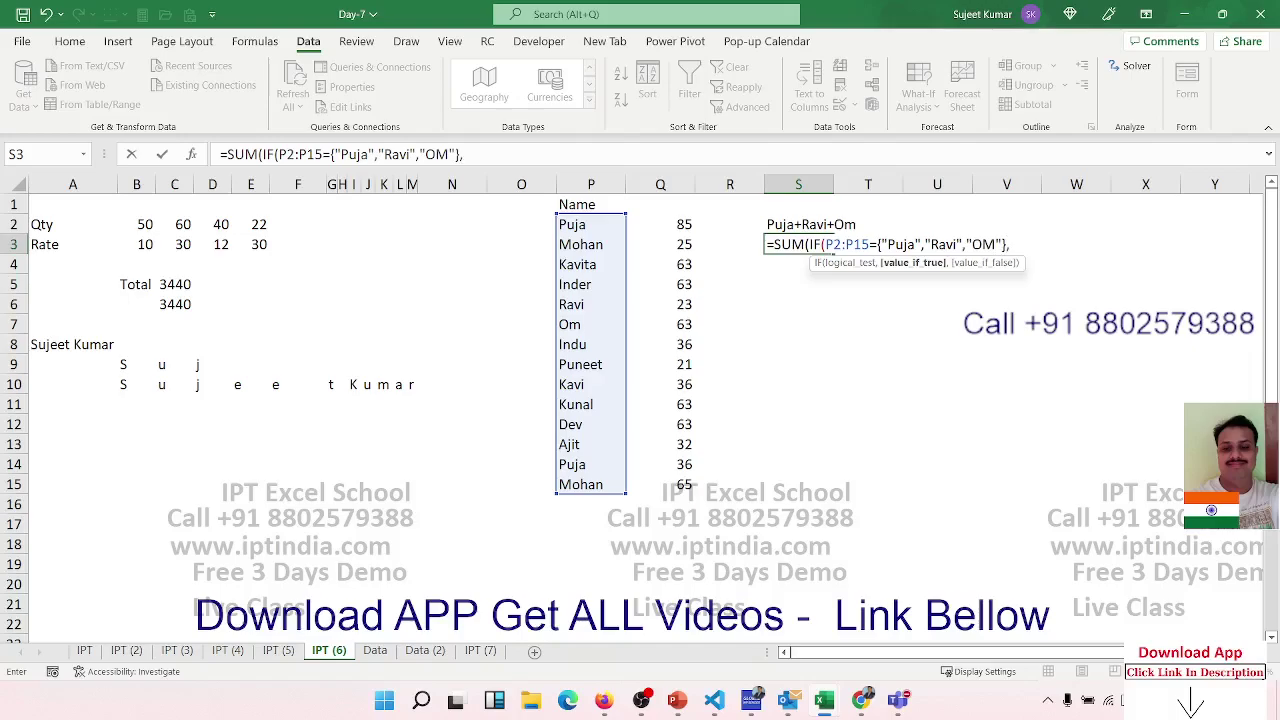
# Finish the formula summing Q2:Q15 for those names, giving 207.
pyautogui.press('Left')
pyautogui.press('Left')
pyautogui.press('Left')
pyautogui.press('Up')
pyautogui.press('Right')
pyautogui.moveTo(660, 224); pyautogui.dragTo(690, 488)
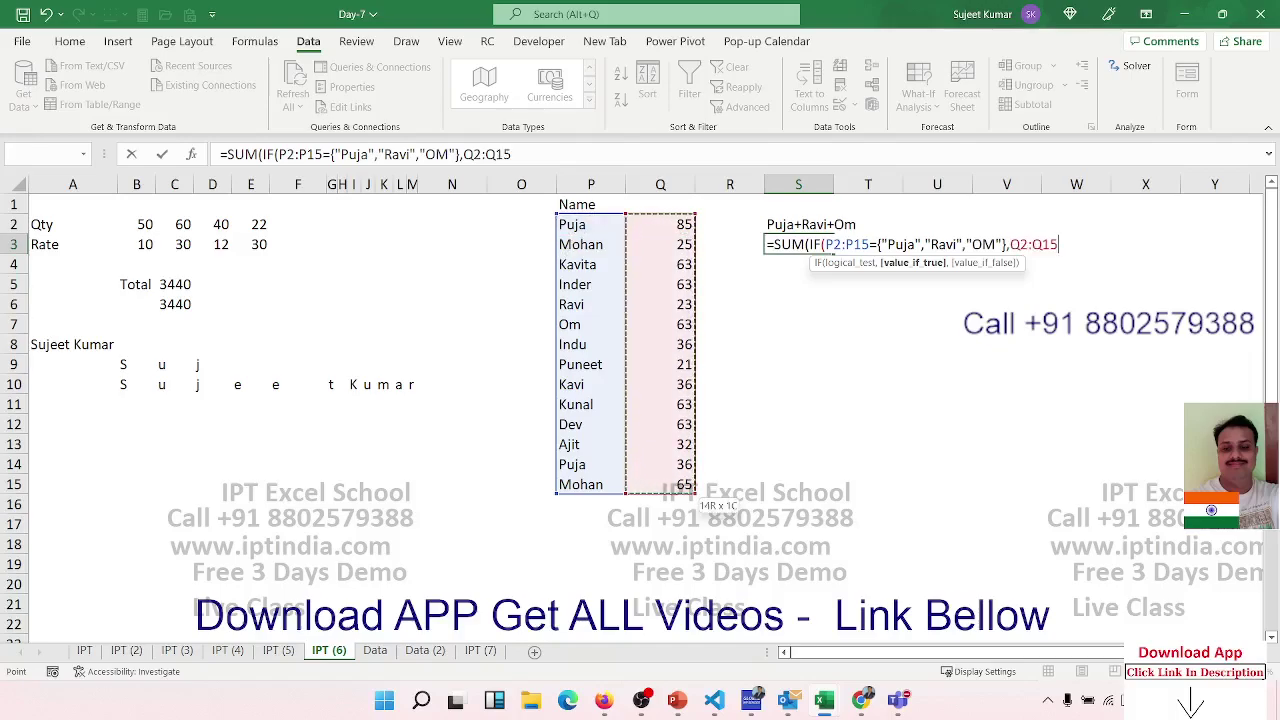
pyautogui.press('Return')
pyautogui.press('Return')
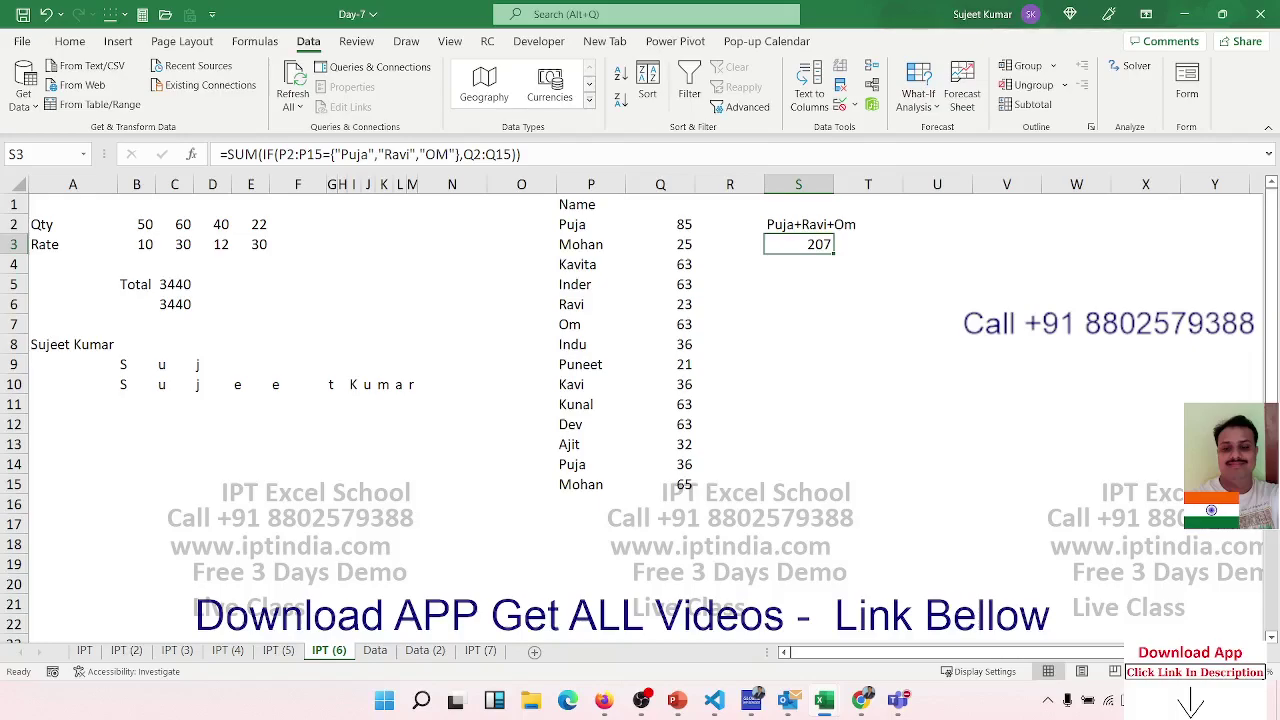
pyautogui.click(121, 247)
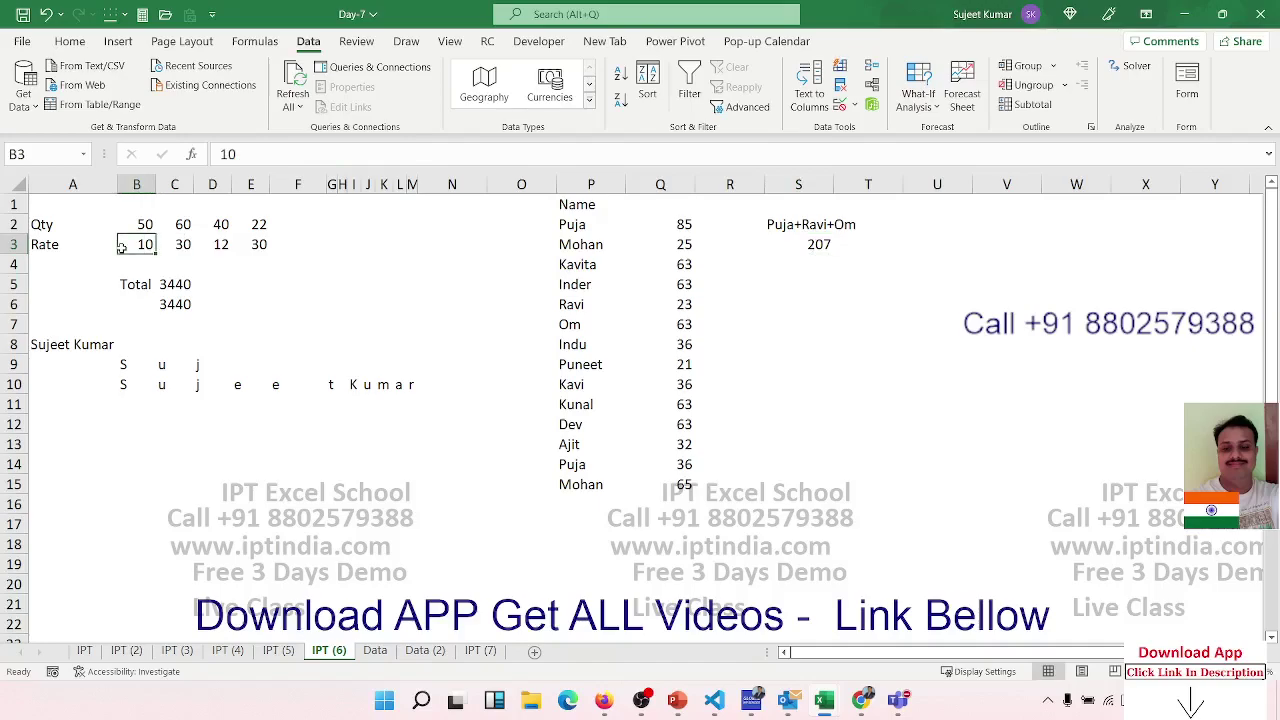
pyautogui.click(174, 305)
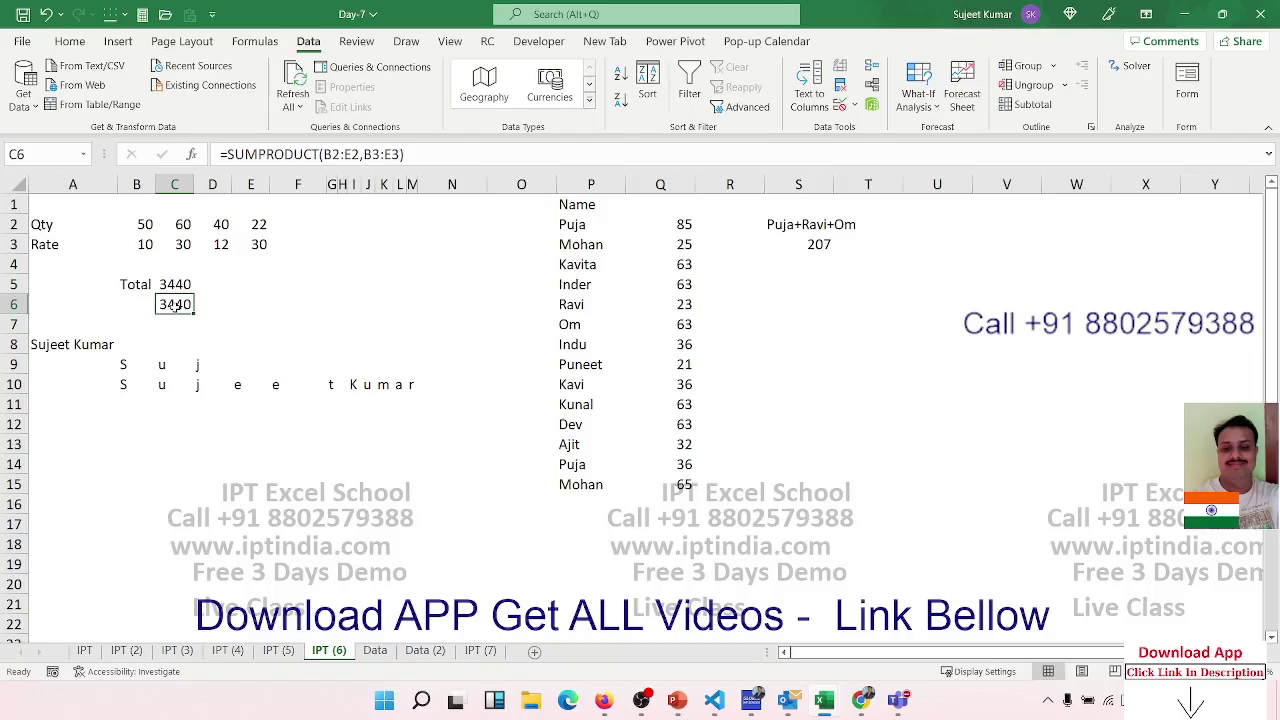
pyautogui.click(126, 368)
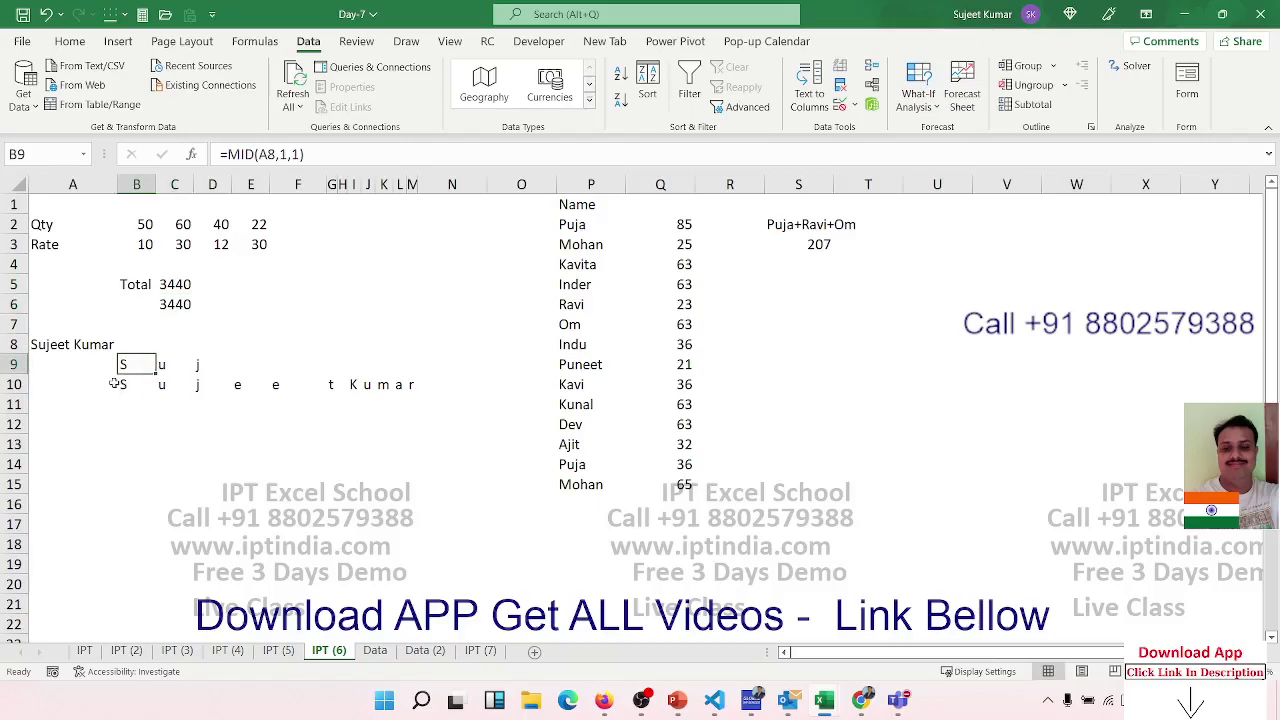
pyautogui.press('Right')
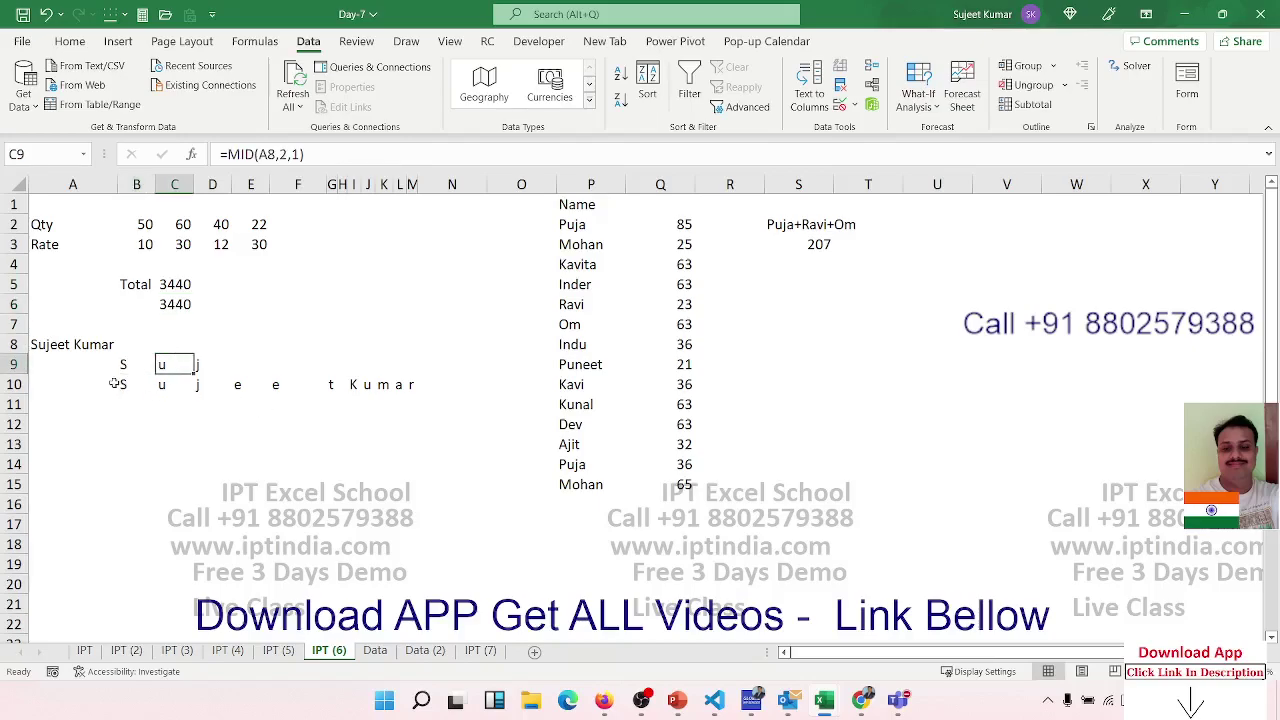
pyautogui.press('Right')
pyautogui.press('Left')
pyautogui.press('Right')
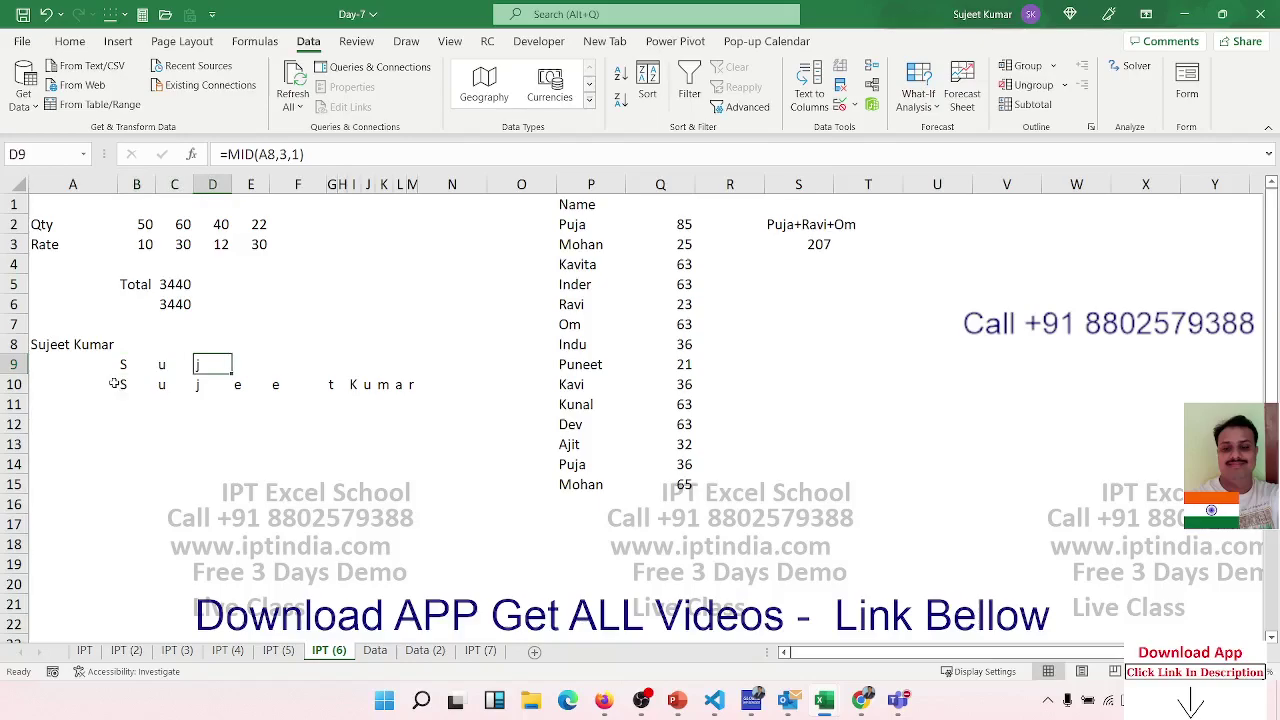
pyautogui.press('Right')
pyautogui.press('Left')
pyautogui.press('Left')
pyautogui.press('Left')
pyautogui.press('Left')
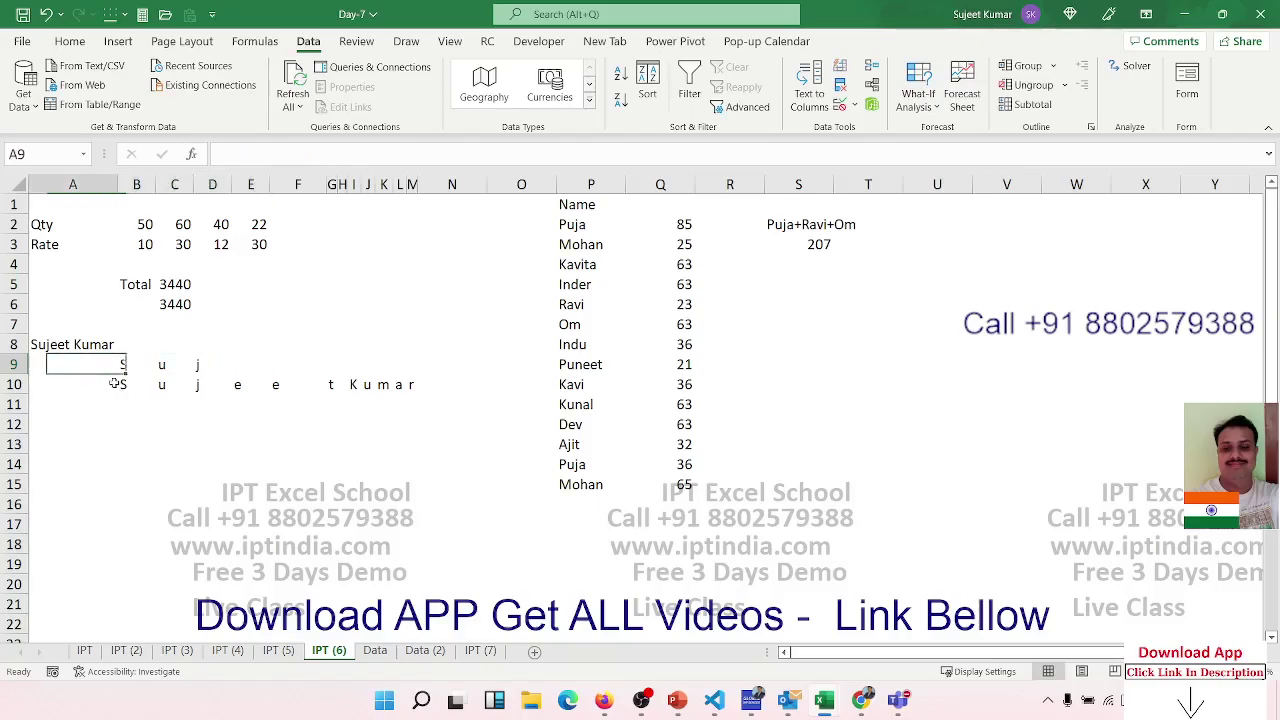
pyautogui.press('Right')
pyautogui.press('Right')
pyautogui.press('Right')
pyautogui.press('Down')
pyautogui.press('Left')
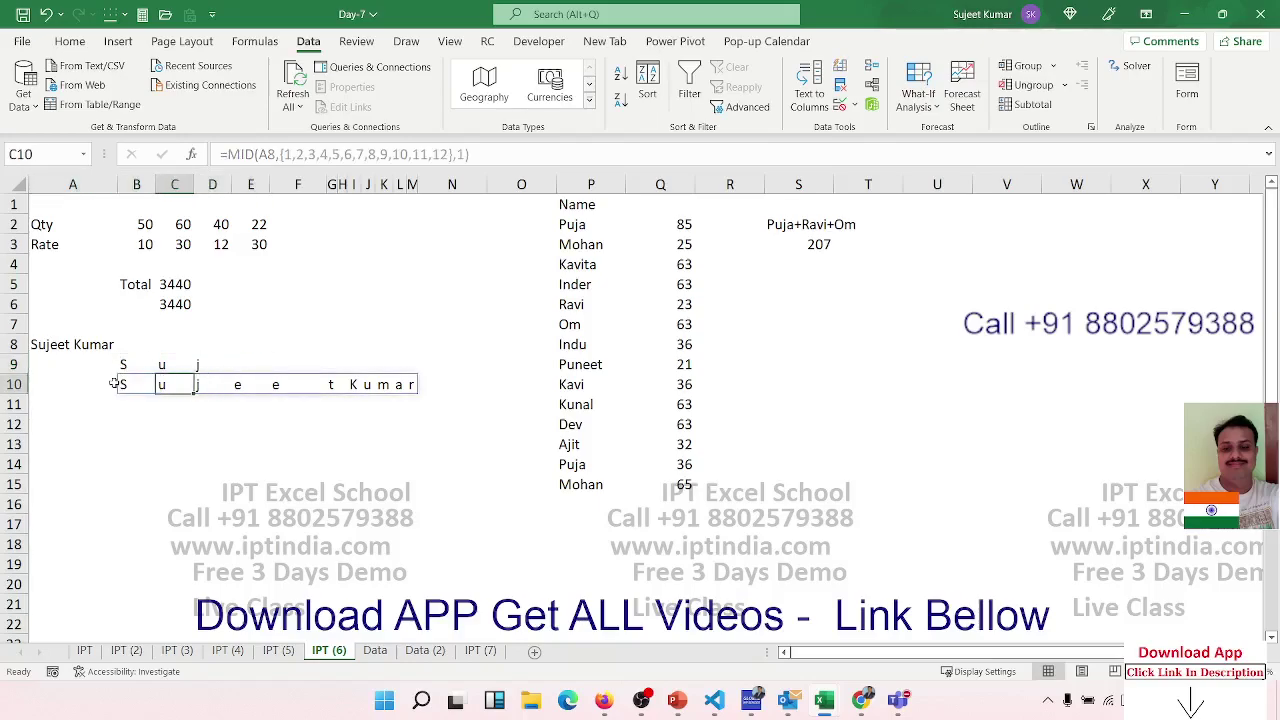
pyautogui.press('Left')
pyautogui.press('Left')
pyautogui.press('Right')
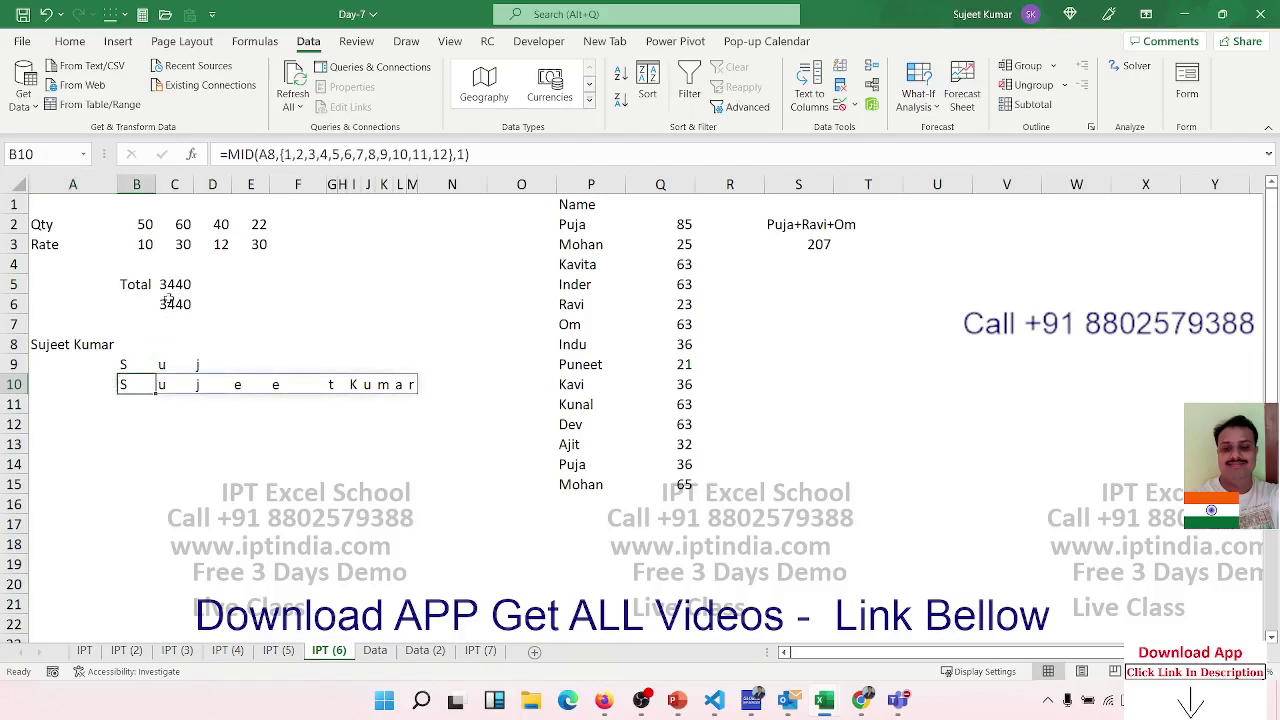
pyautogui.moveTo(143, 244); pyautogui.dragTo(255, 243)
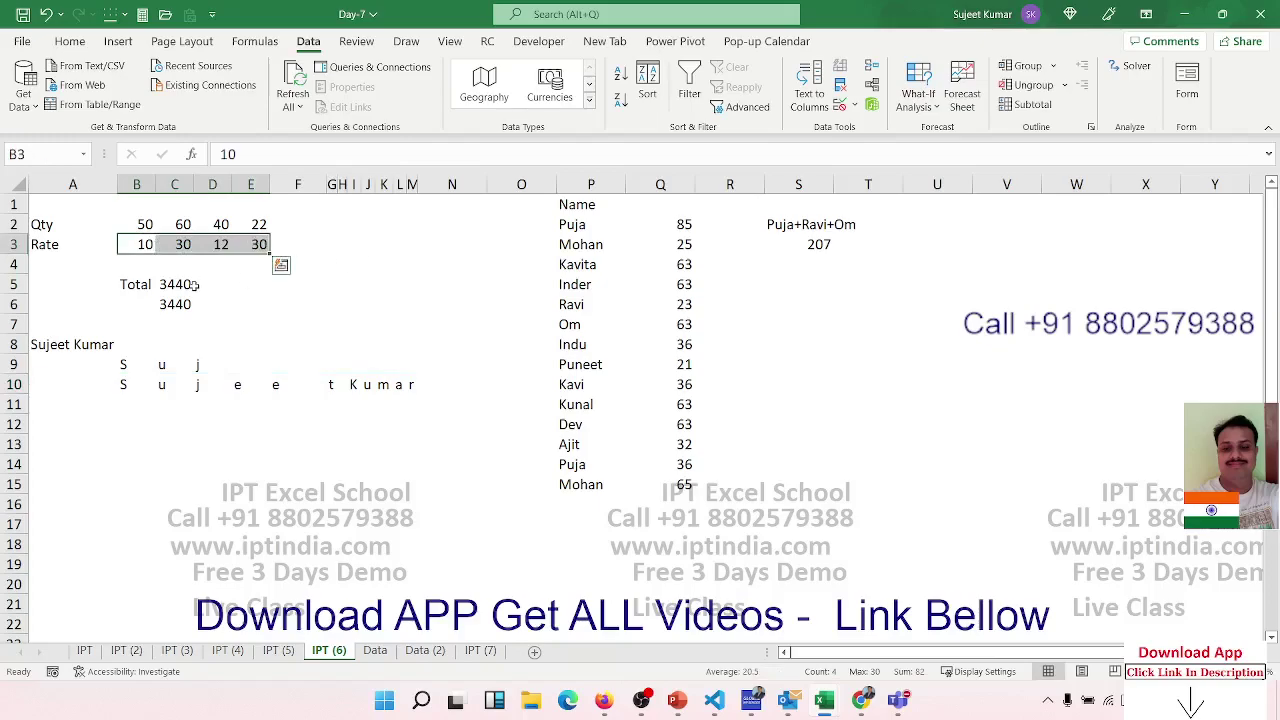
pyautogui.click(152, 285)
pyautogui.click(172, 284)
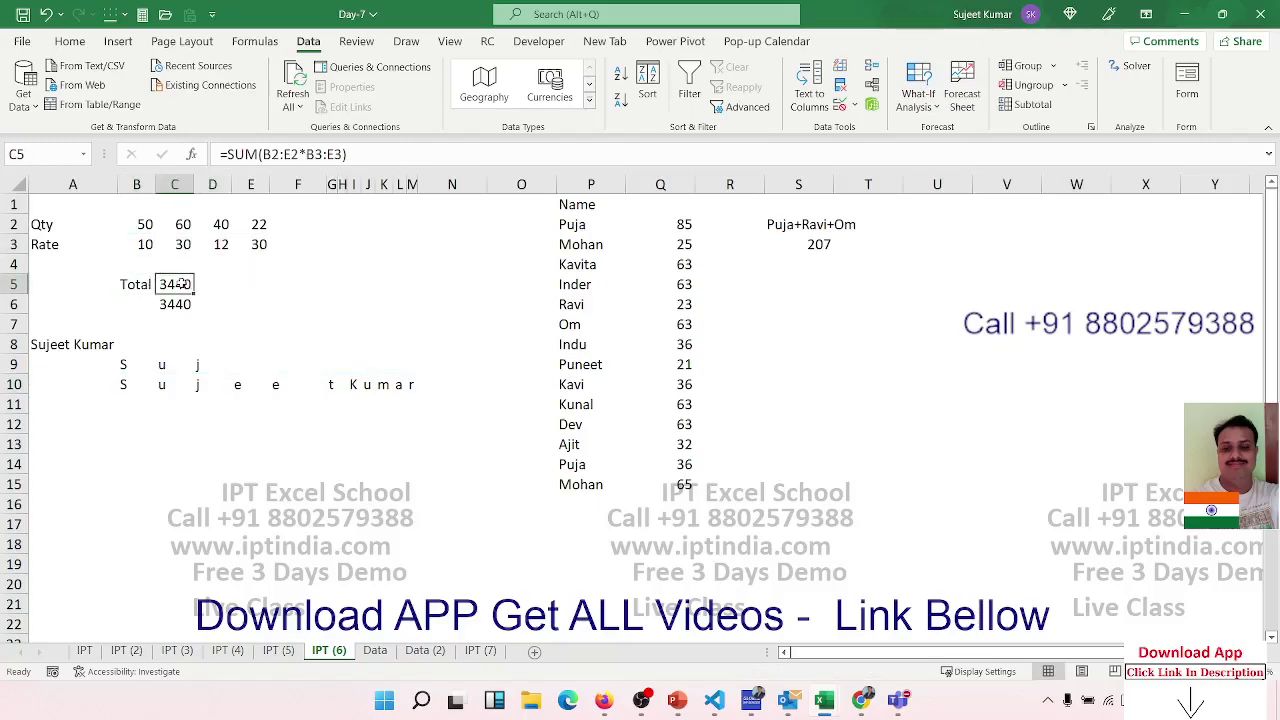
pyautogui.doubleClick(175, 284)
pyautogui.press('Return')
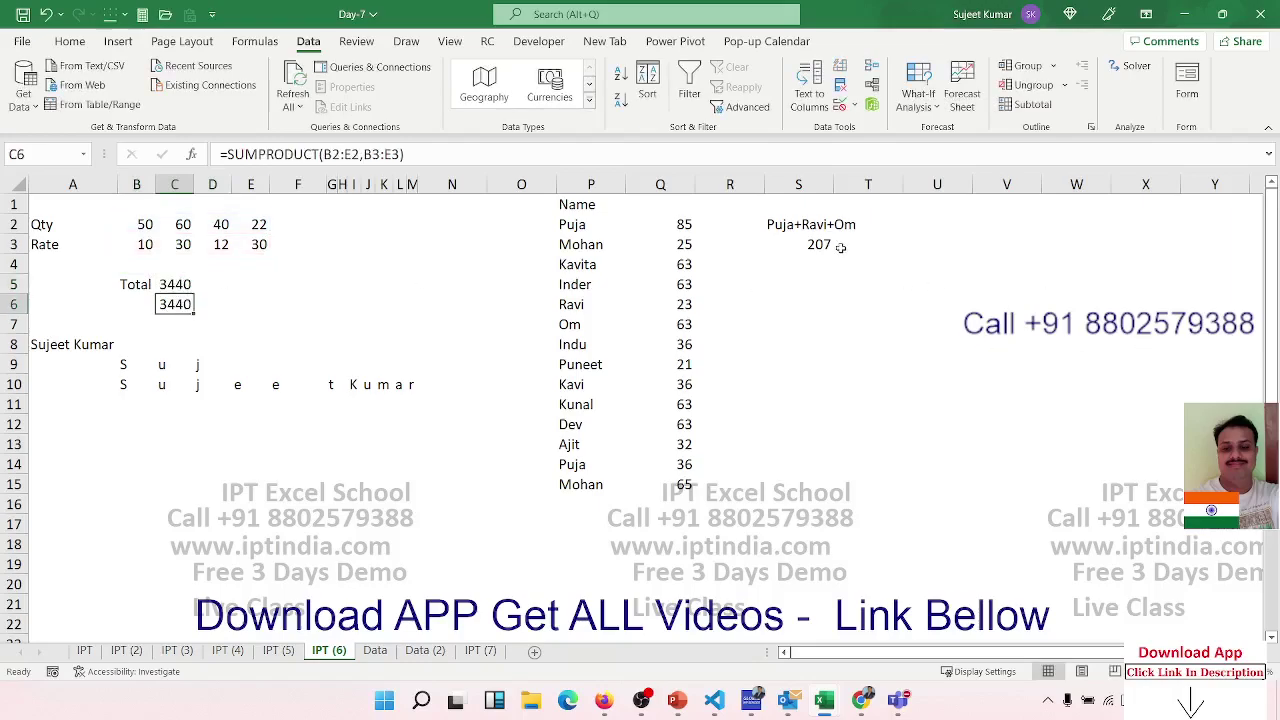
pyautogui.click(806, 247)
pyautogui.doubleClick(806, 245)
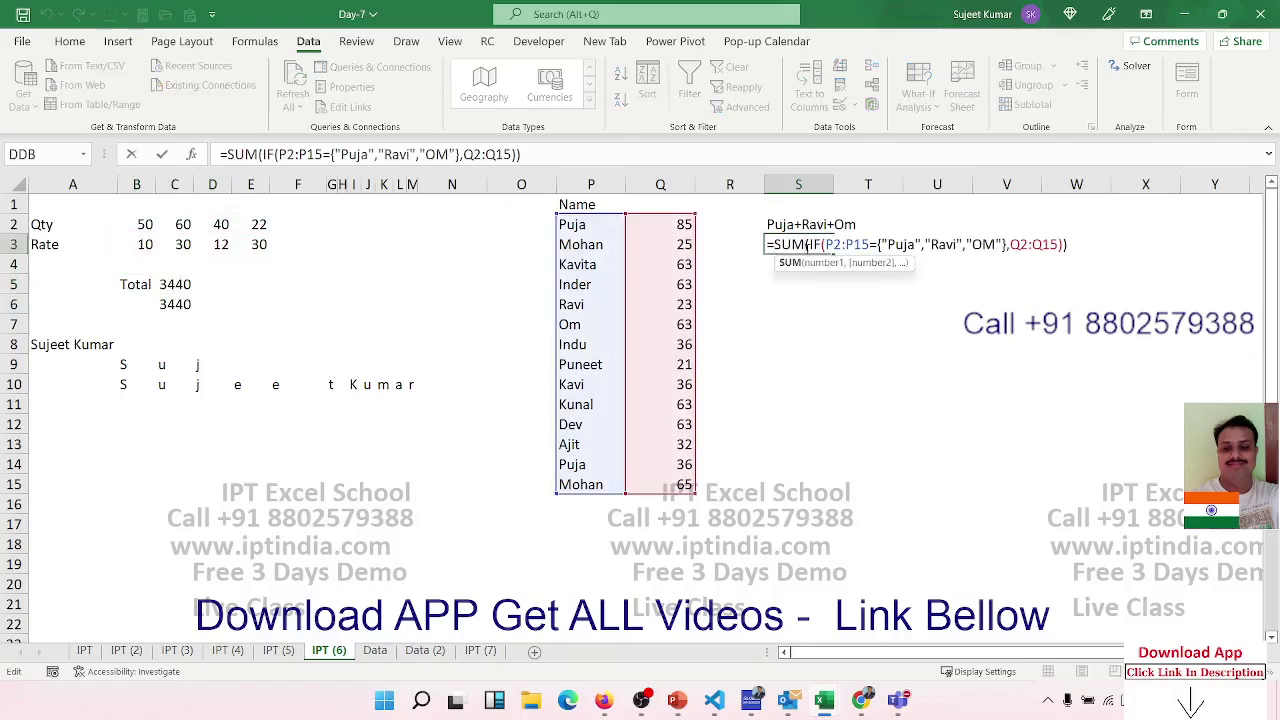
pyautogui.press('Return')
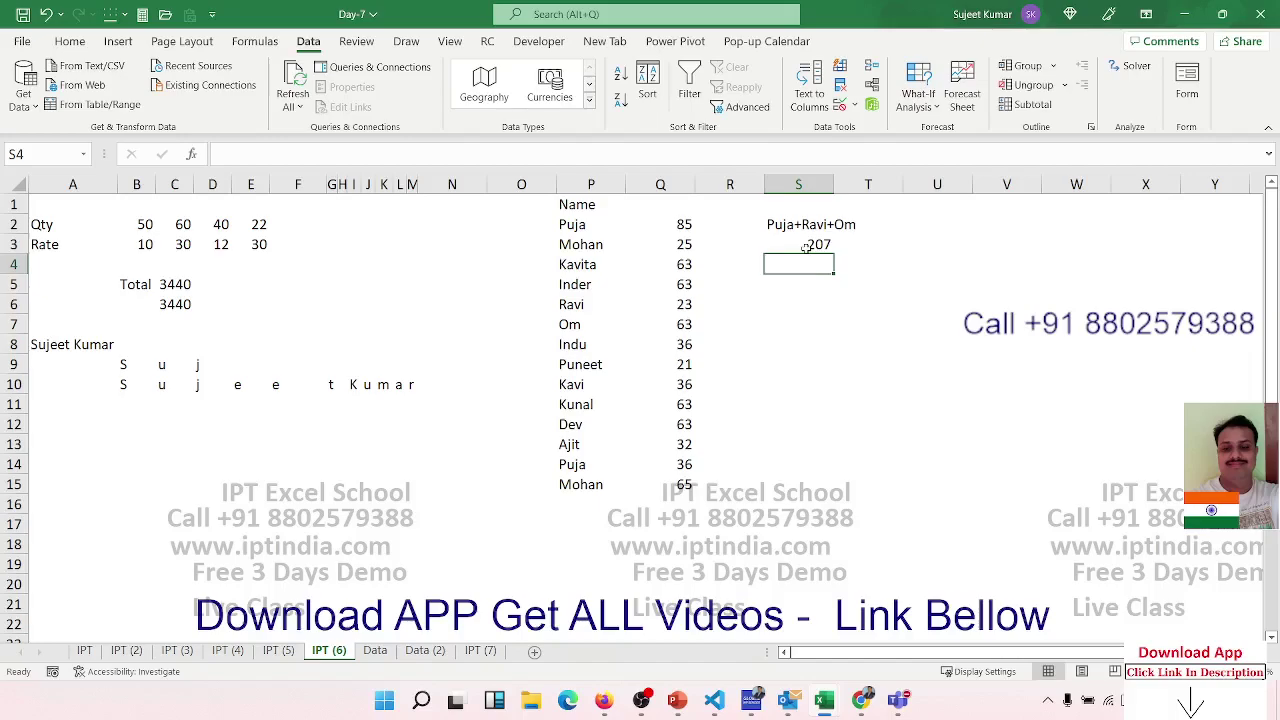
pyautogui.write('=rra')
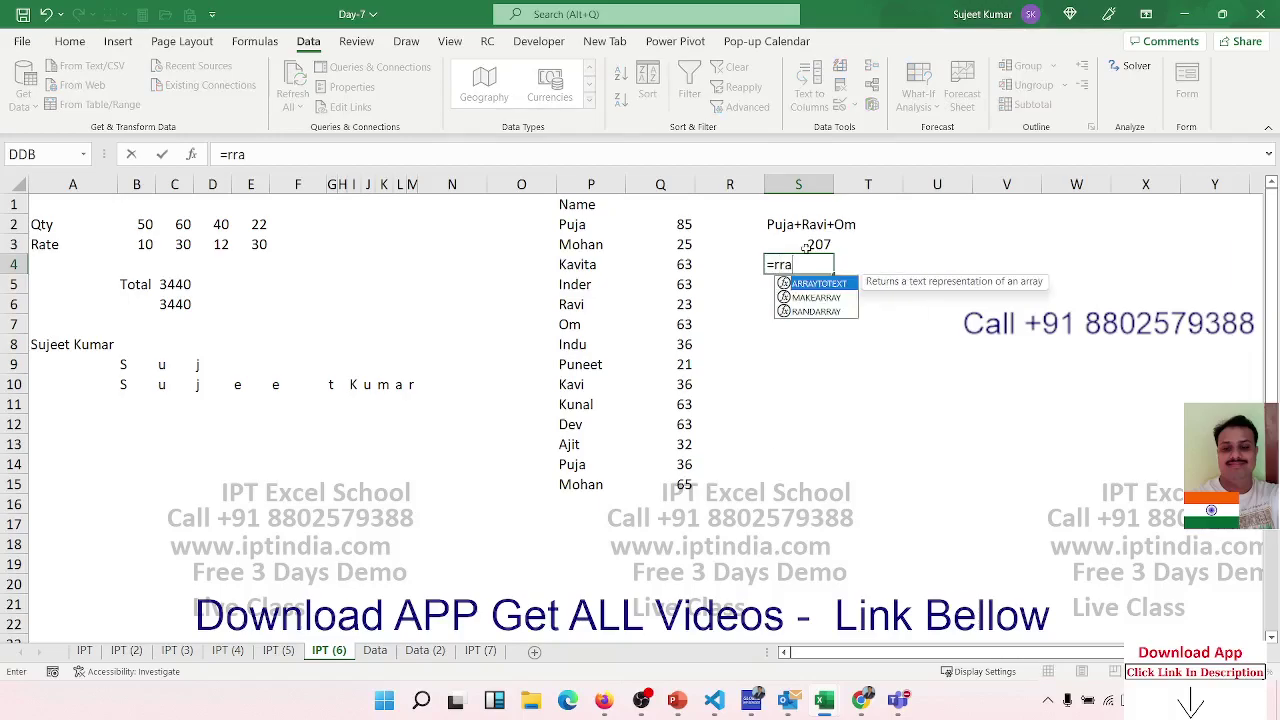
pyautogui.press('Escape')
pyautogui.press('Escape')
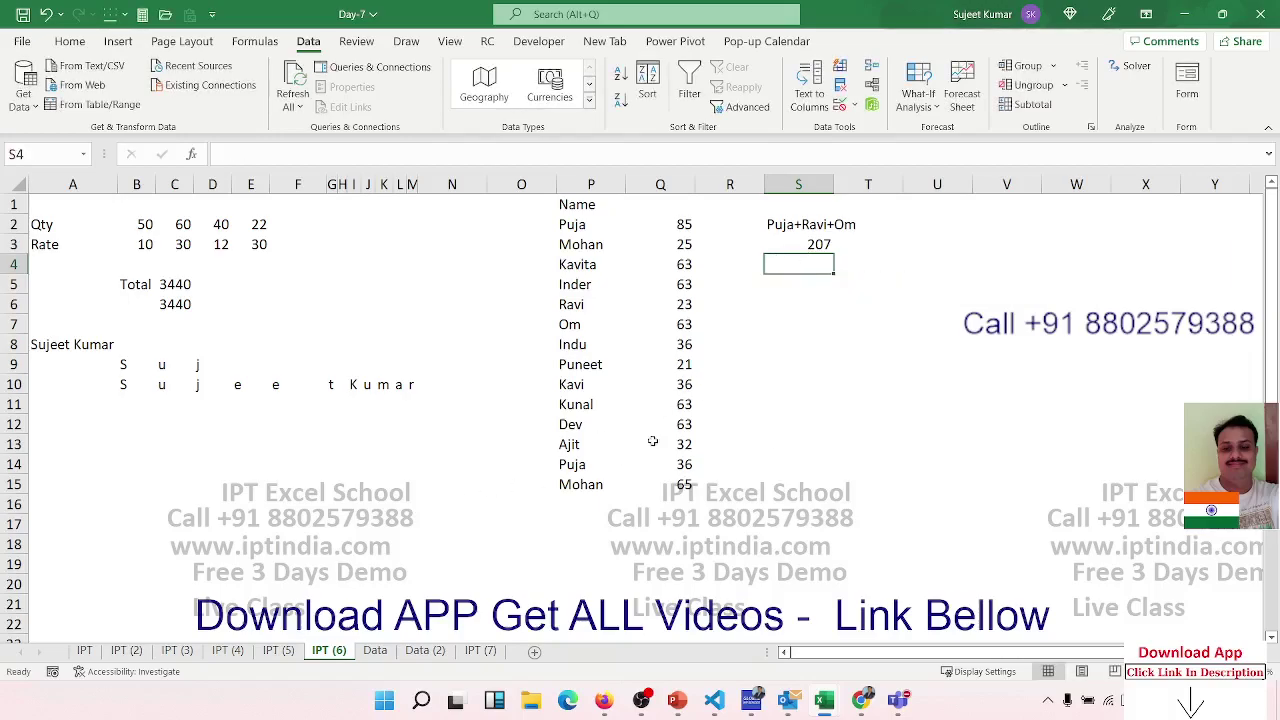
pyautogui.scroll(-3, 344, 456)
pyautogui.scroll(3, 344, 456)
# Clear the calculated results in A25:E28 below the numbers.
pyautogui.scroll(-7, 886, 330)
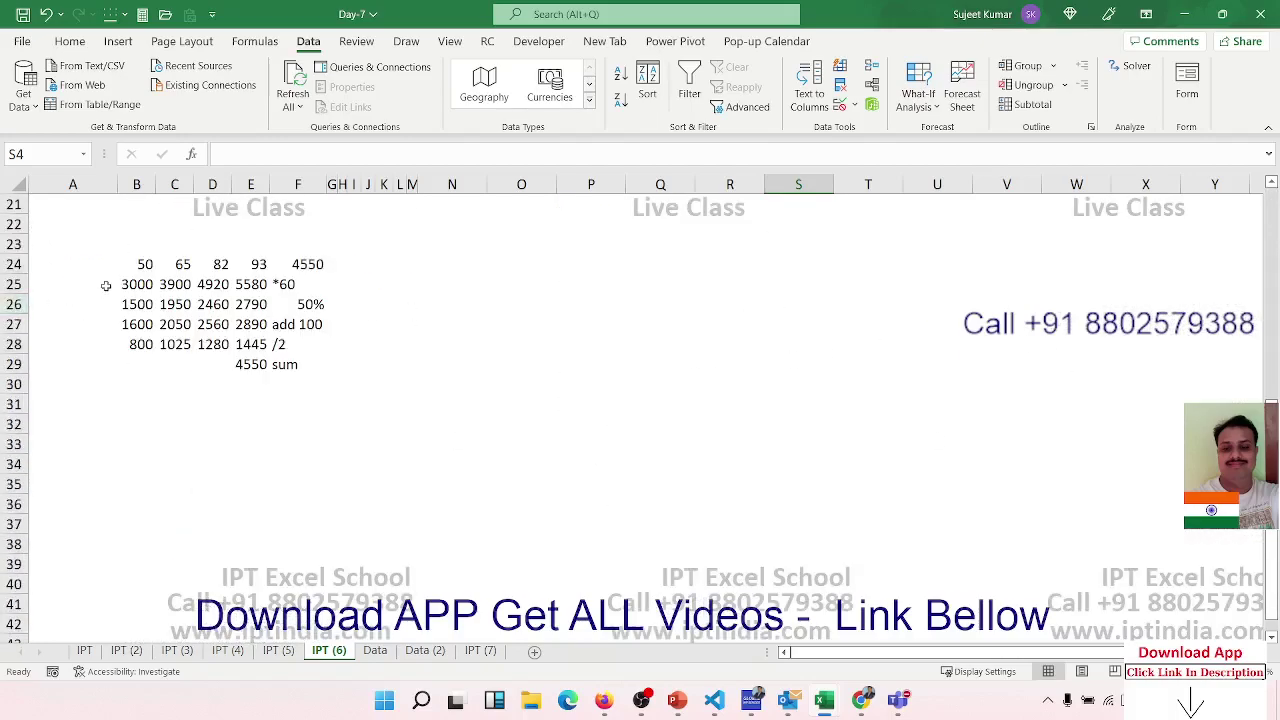
pyautogui.moveTo(106, 285)
pyautogui.mouseDown()
pyautogui.moveTo(205, 310)
pyautogui.moveTo(243, 342)
pyautogui.mouseUp()
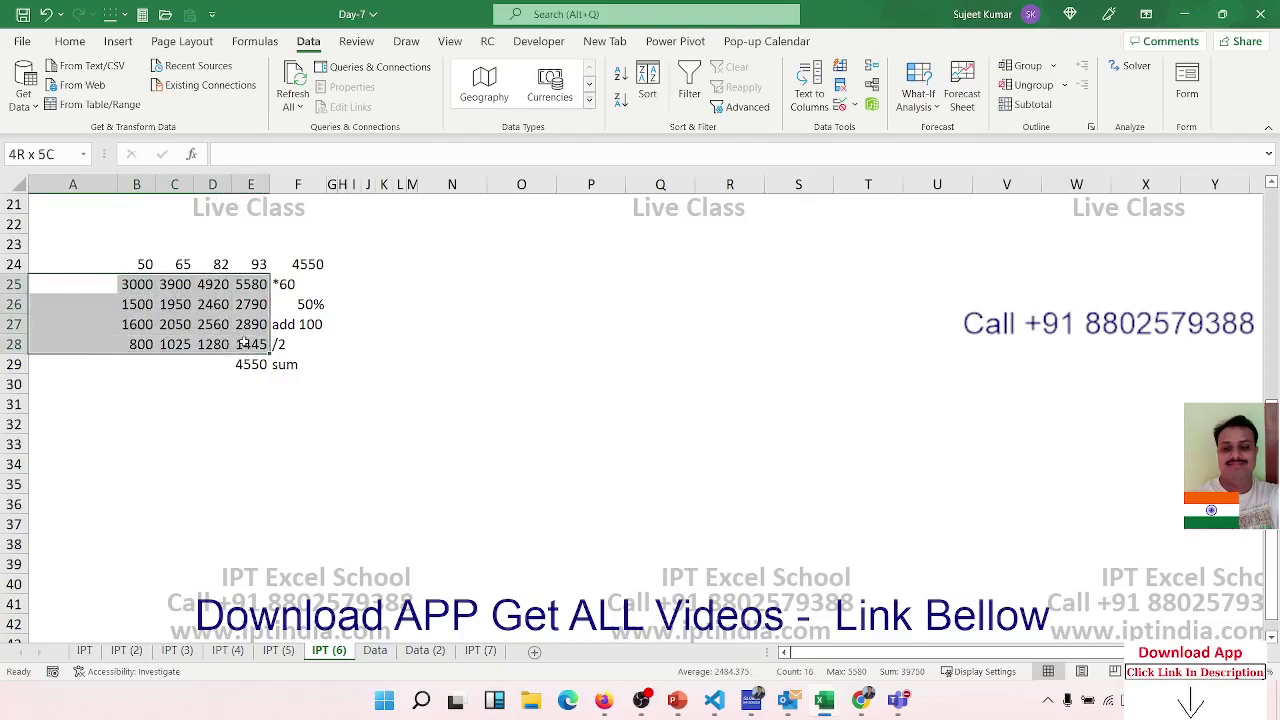
pyautogui.press('Delete')
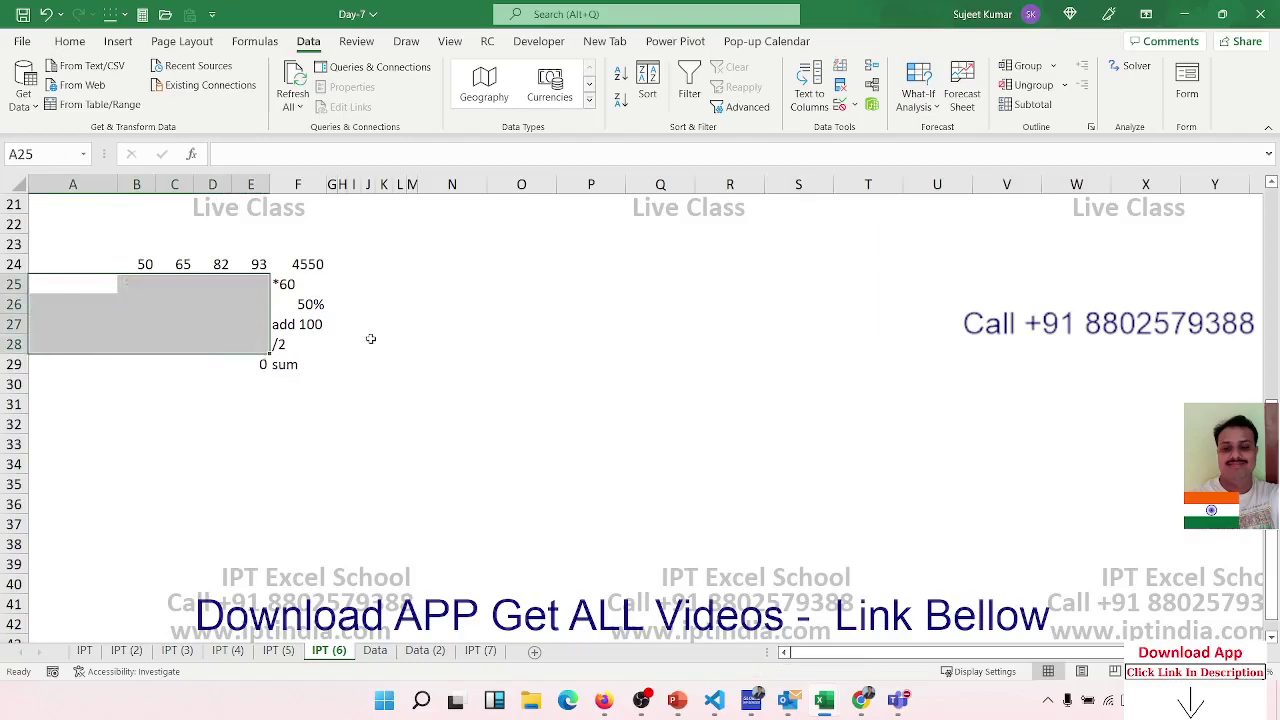
pyautogui.click(368, 343)
# Delete the 4550 total in F24, abandoning an unfinished formula in B25.
pyautogui.press('Up')
pyautogui.press('Up')
pyautogui.press('Up')
pyautogui.press('Left')
pyautogui.press('Left')
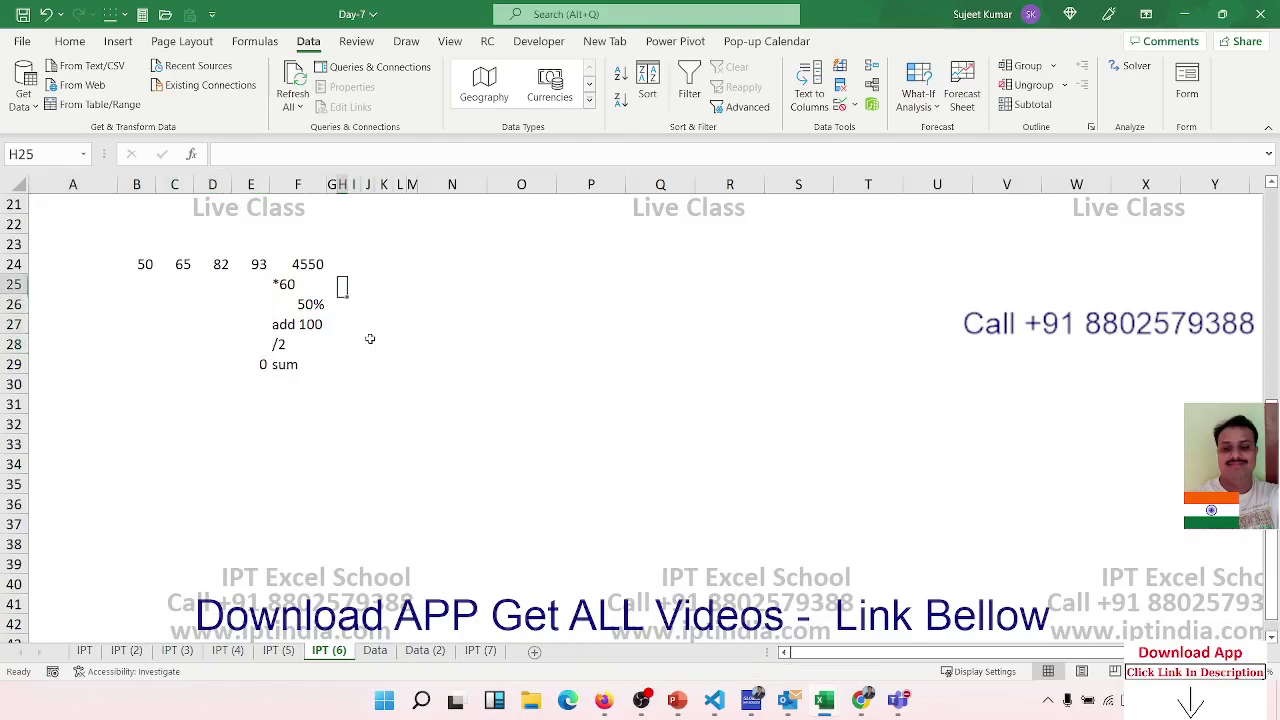
pyautogui.press('Up')
pyautogui.press('Left')
pyautogui.press('Left')
pyautogui.press('Left')
pyautogui.hotkey('shift', 'Left')
pyautogui.hotkey('shift', 'Left')
pyautogui.hotkey('shift', 'Left')
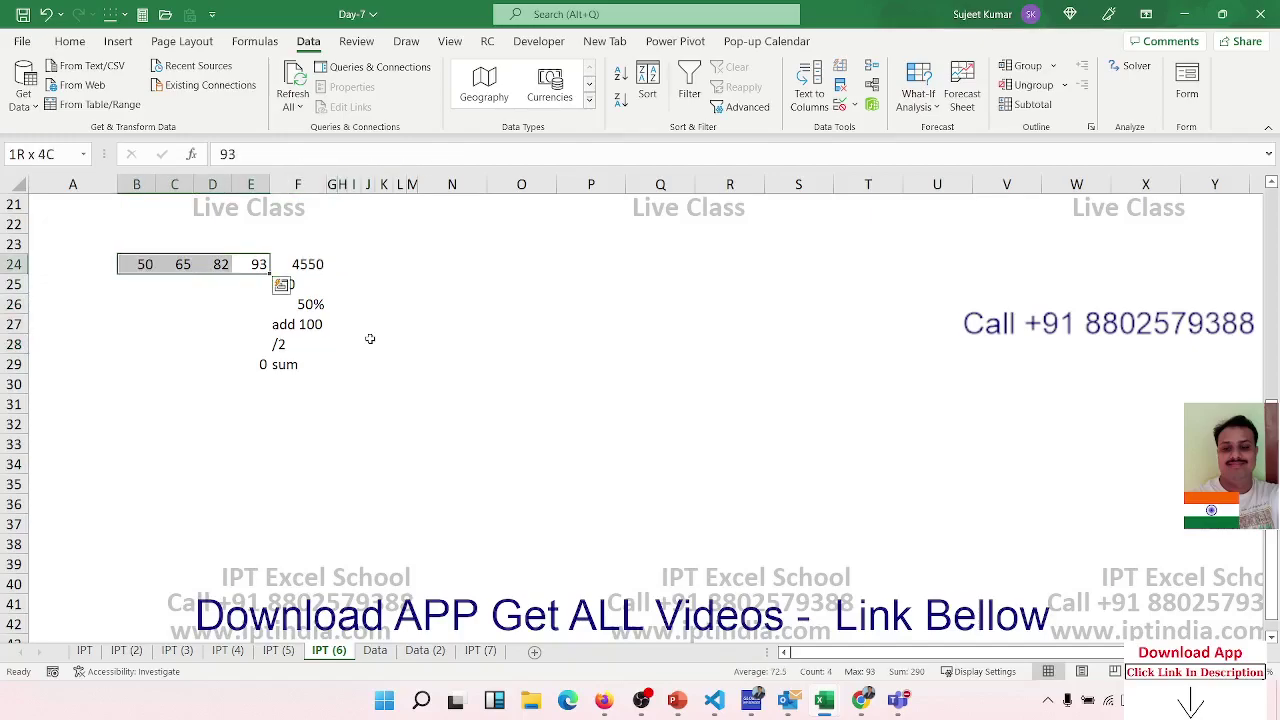
pyautogui.press('Down')
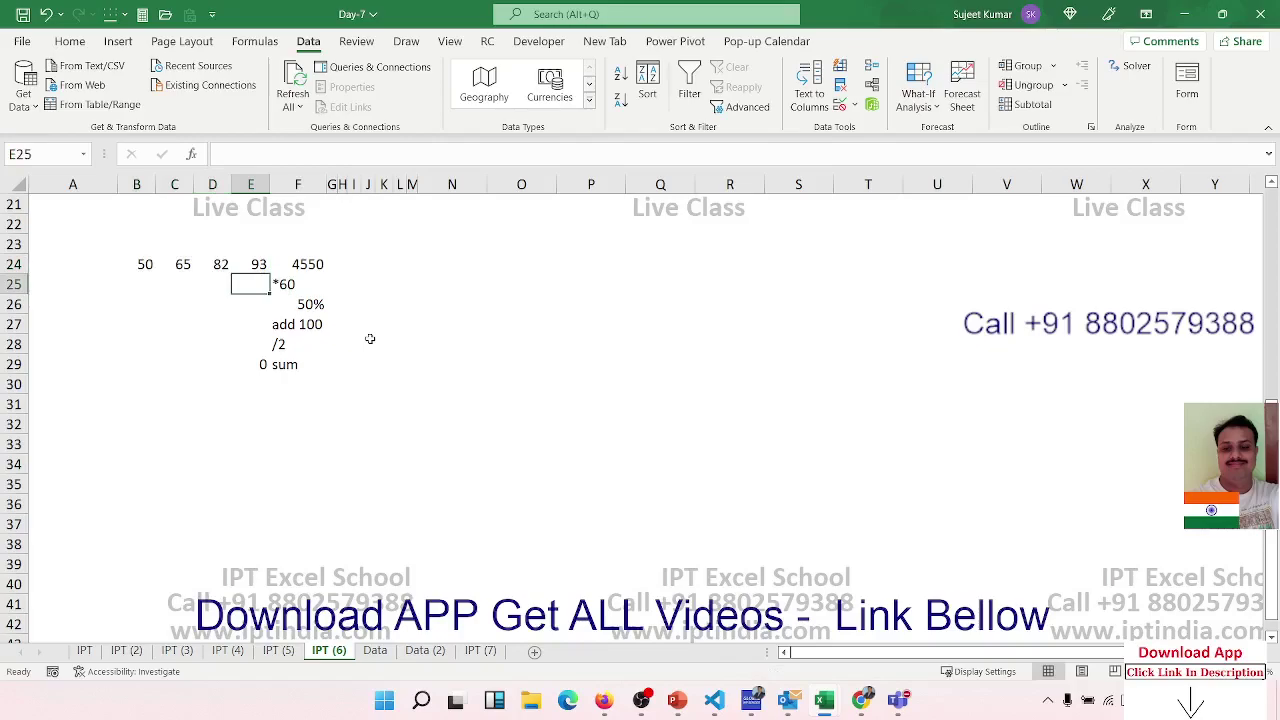
pyautogui.press('Left')
pyautogui.press('Left')
pyautogui.press('Left')
pyautogui.write('=')
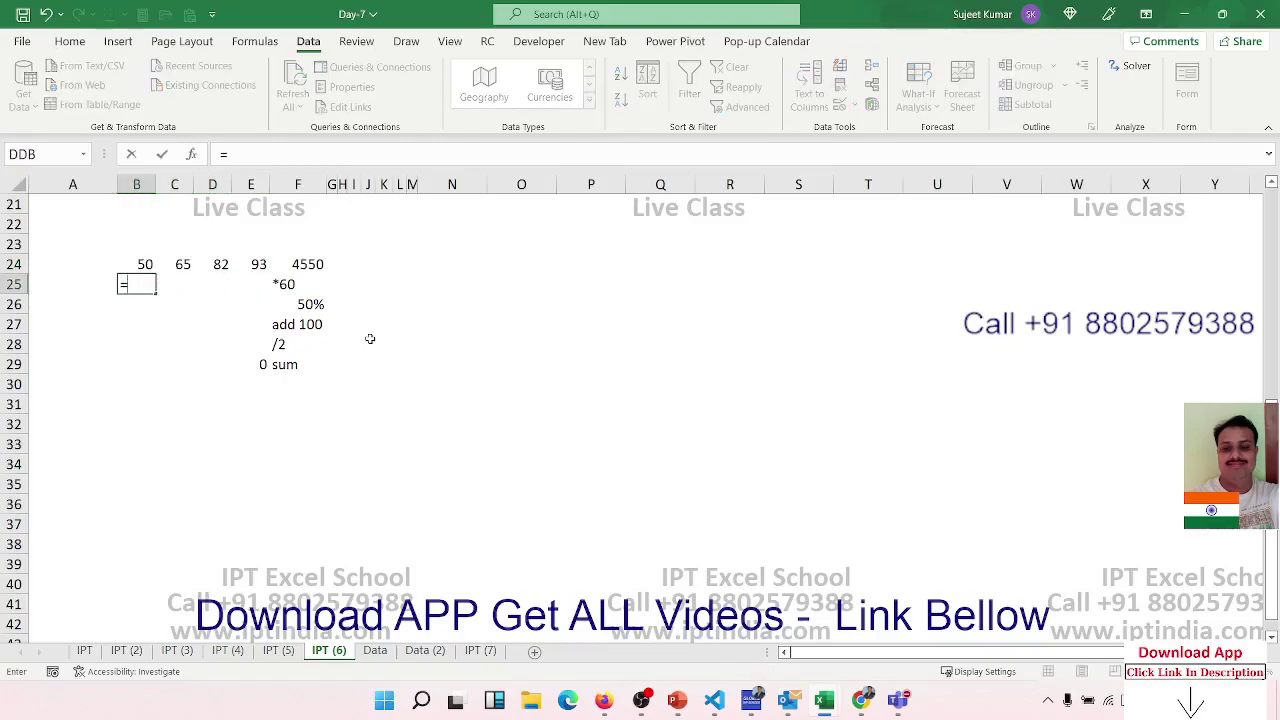
pyautogui.press('Up')
pyautogui.press('Escape')
pyautogui.press('Right')
pyautogui.press('Right')
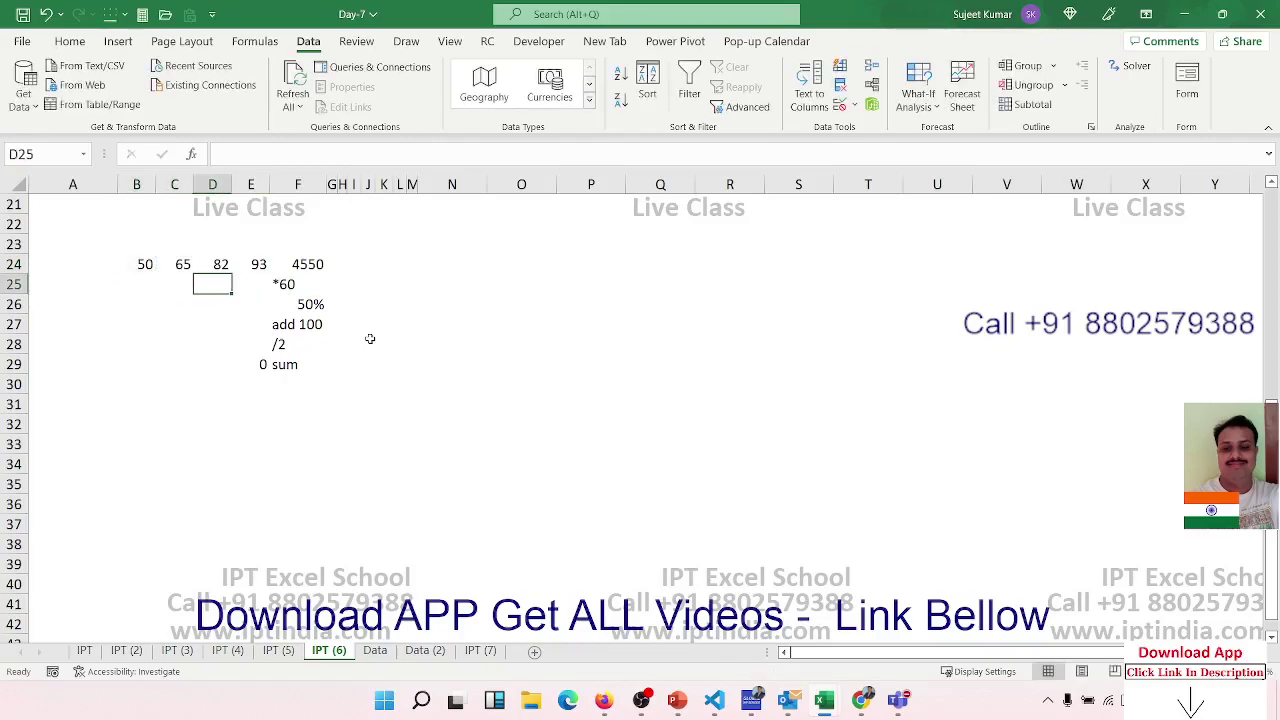
pyautogui.press('Right')
pyautogui.press('Up')
pyautogui.press('Right')
pyautogui.press('Delete')
# Clear the 0 sum result in E29.
pyautogui.press('Left')
pyautogui.press('Left')
pyautogui.press('Left')
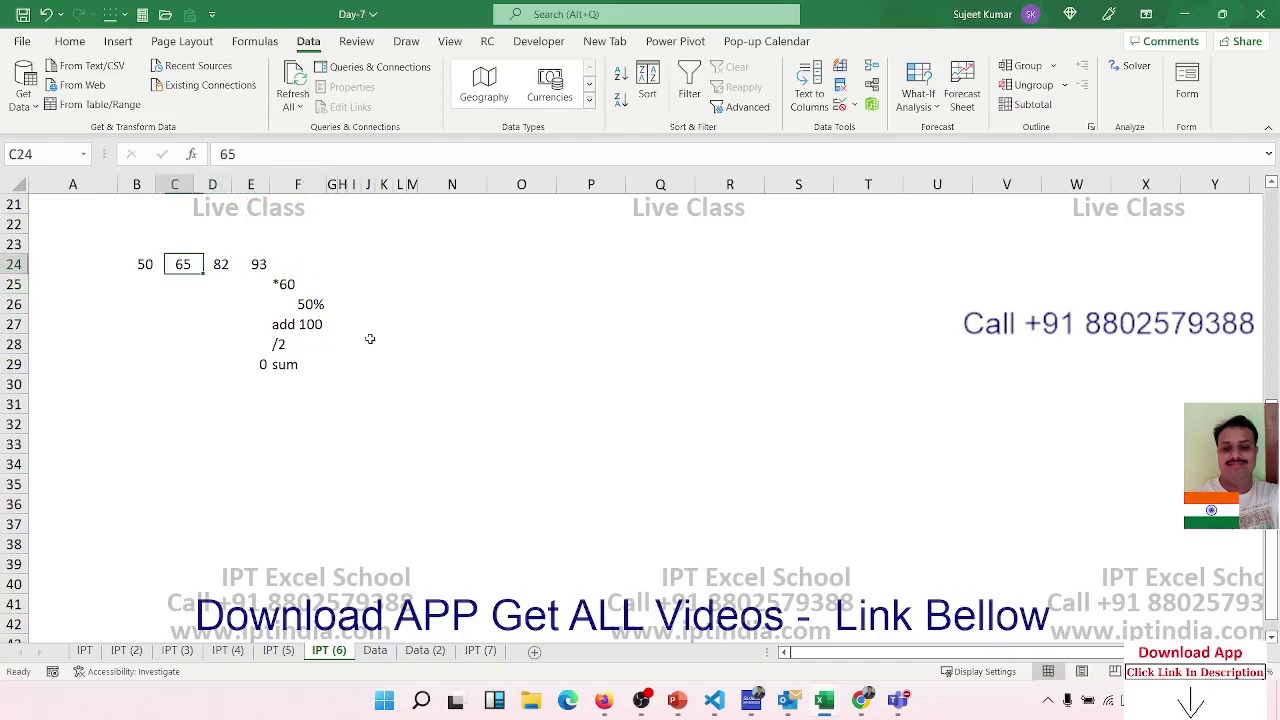
pyautogui.press('Down')
pyautogui.press('Left')
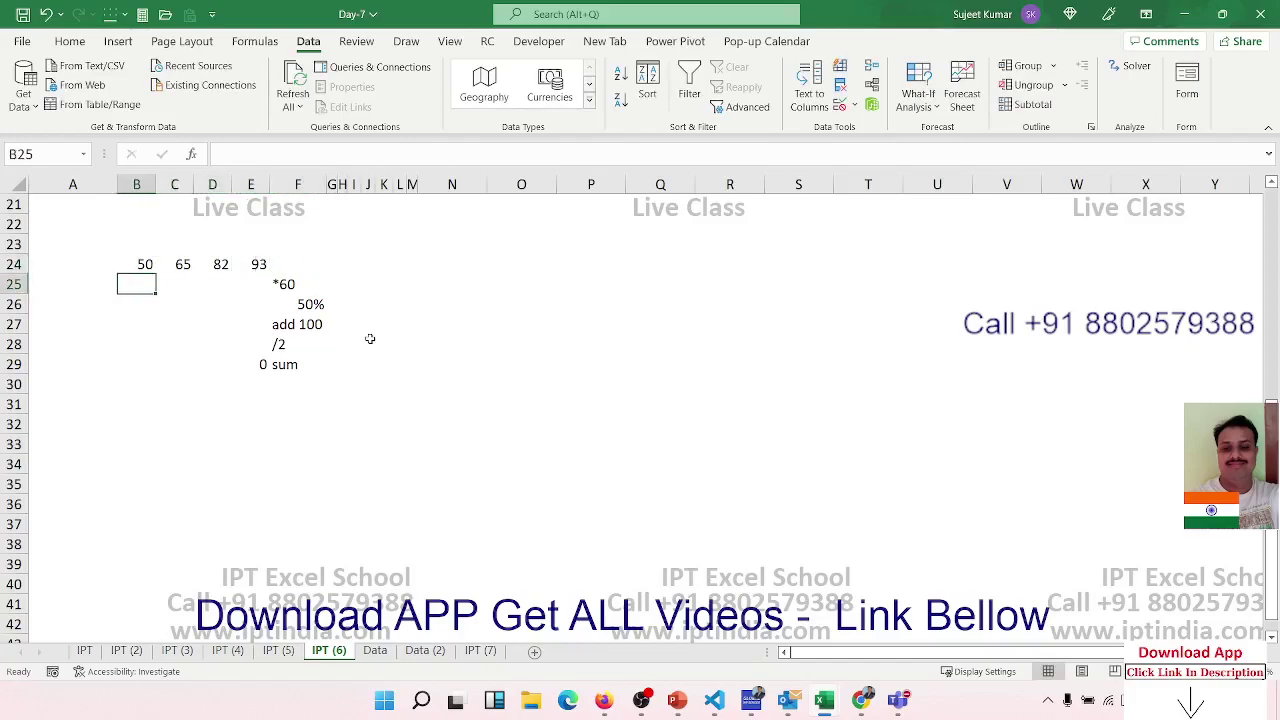
pyautogui.press('Down')
pyautogui.press('Down')
pyautogui.press('Down')
pyautogui.press('Down')
pyautogui.press('Right')
pyautogui.press('Right')
pyautogui.press('Right')
pyautogui.press('Delete')
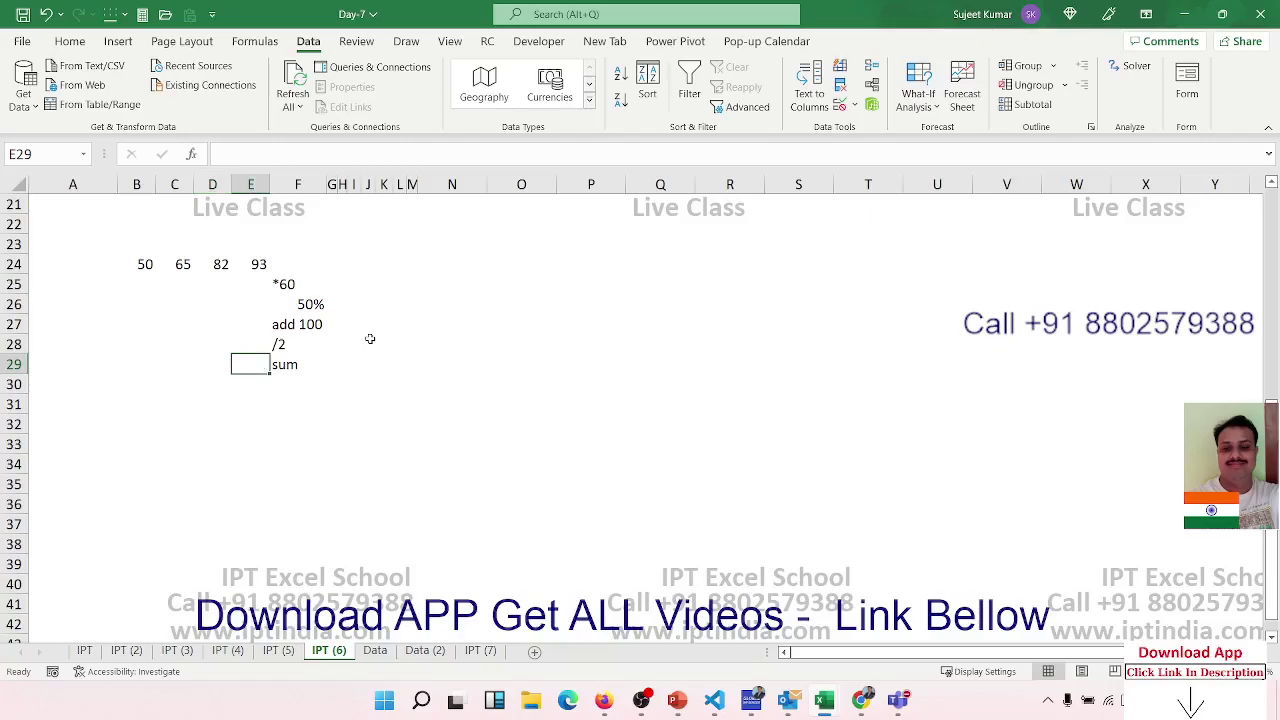
# Enter =B24*60 in B25 and fill it across to E25.
pyautogui.click(150, 286)
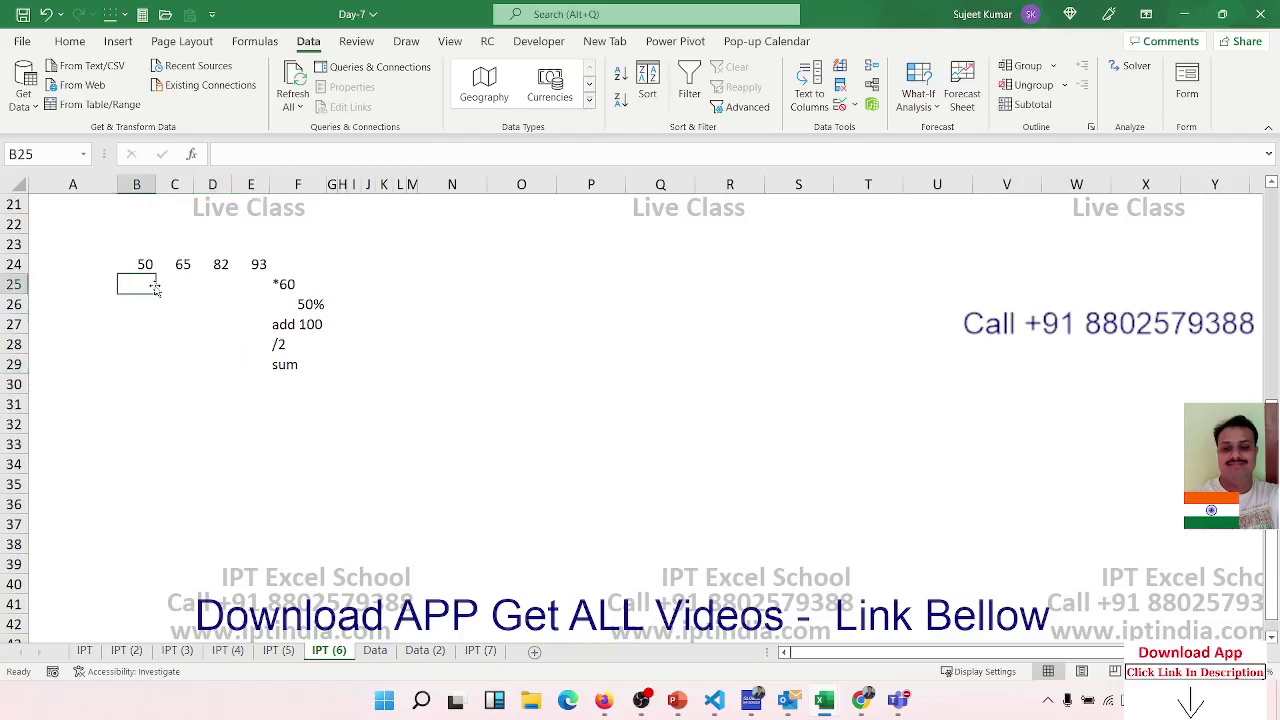
pyautogui.press('F2')
pyautogui.write('=')
pyautogui.press('Up')
pyautogui.write('*')
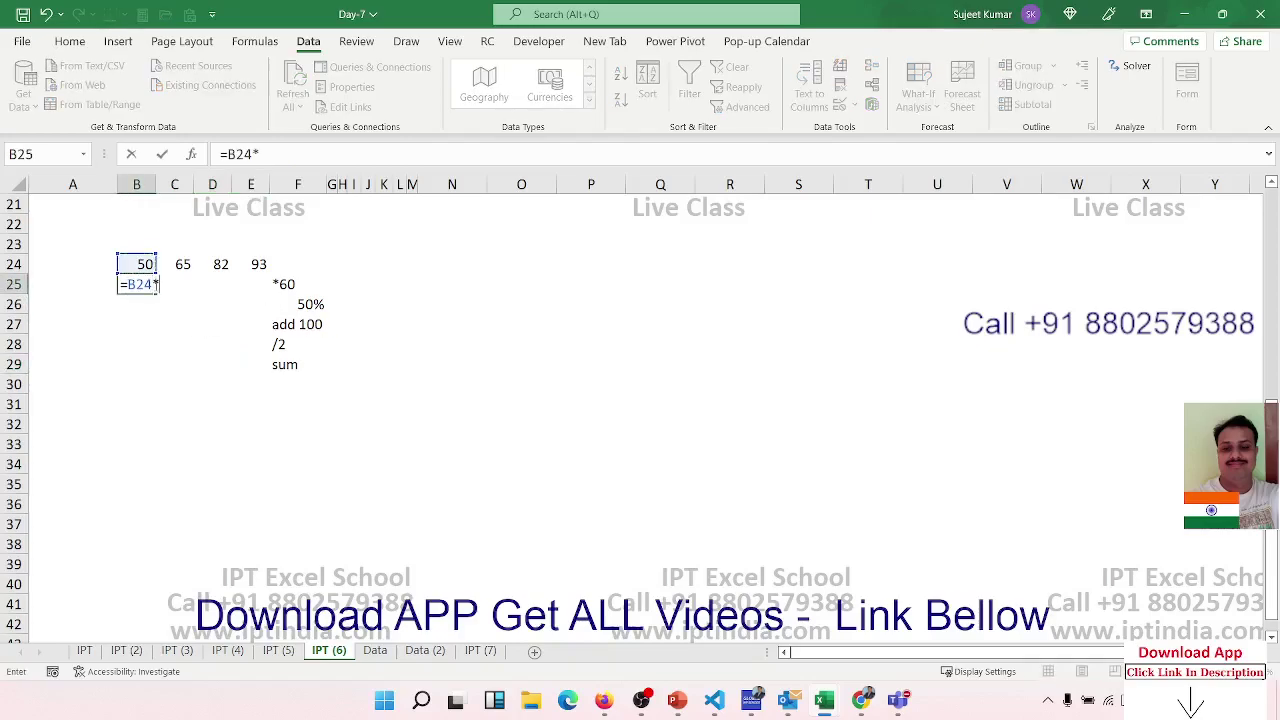
pyautogui.write('60')
pyautogui.hotkey('ctrl', 'Return')
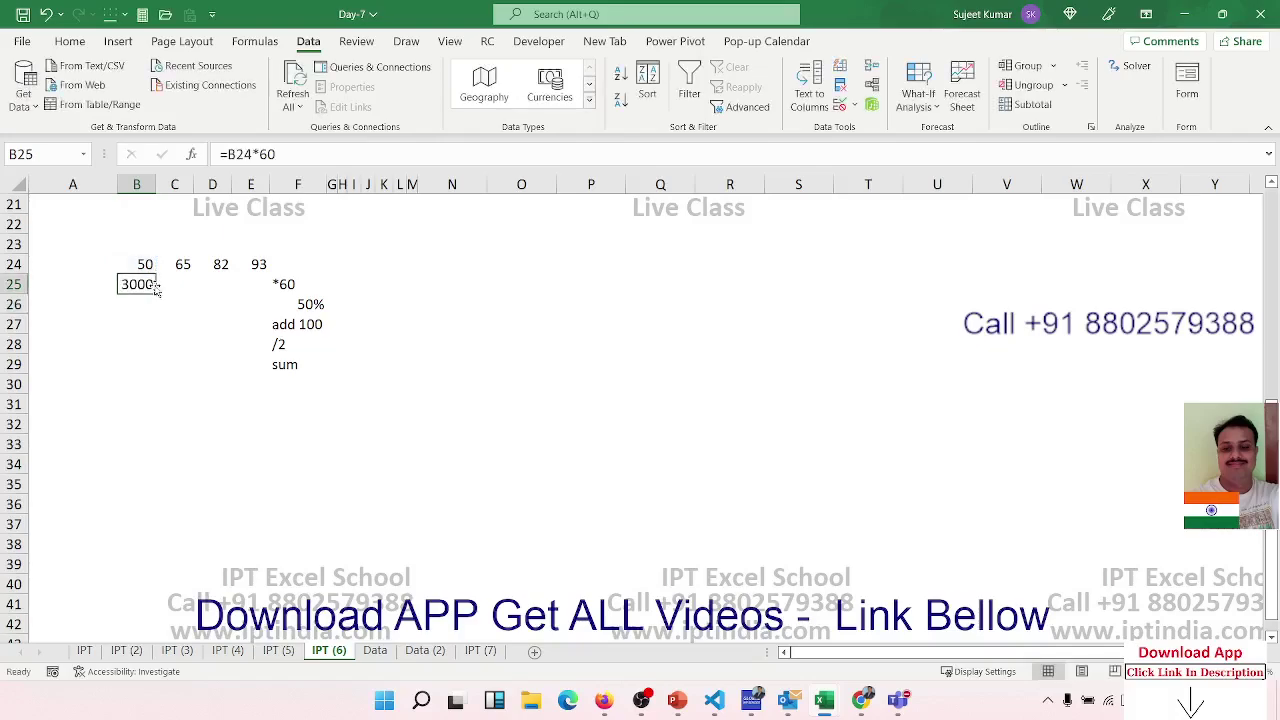
pyautogui.hotkey('shift', 'Right')
pyautogui.hotkey('shift', 'Right')
pyautogui.hotkey('shift', 'Right')
pyautogui.hotkey('ctrl', 'r')
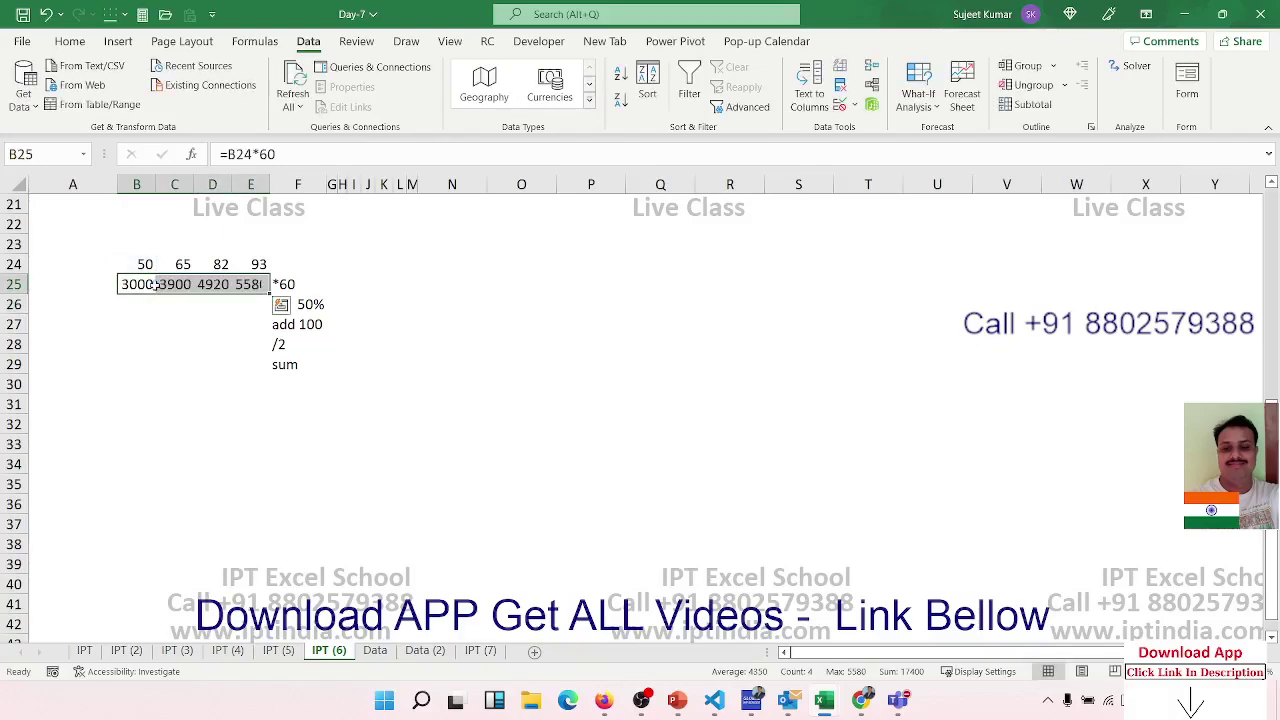
pyautogui.click(157, 289)
pyautogui.press('Right')
pyautogui.press('Right')
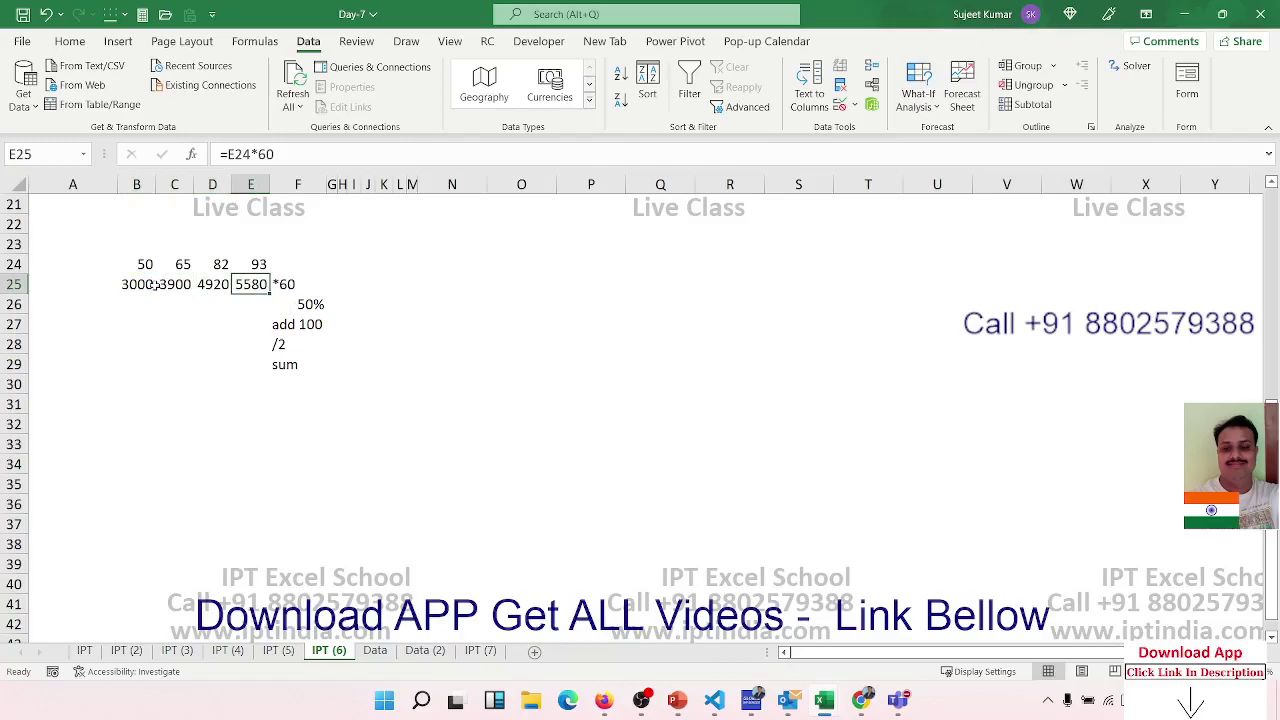
# Enter =B25*50% in B26 and fill it across row 26 to E26.
pyautogui.press('Down')
pyautogui.press('Left')
pyautogui.press('Left')
pyautogui.press('Left')
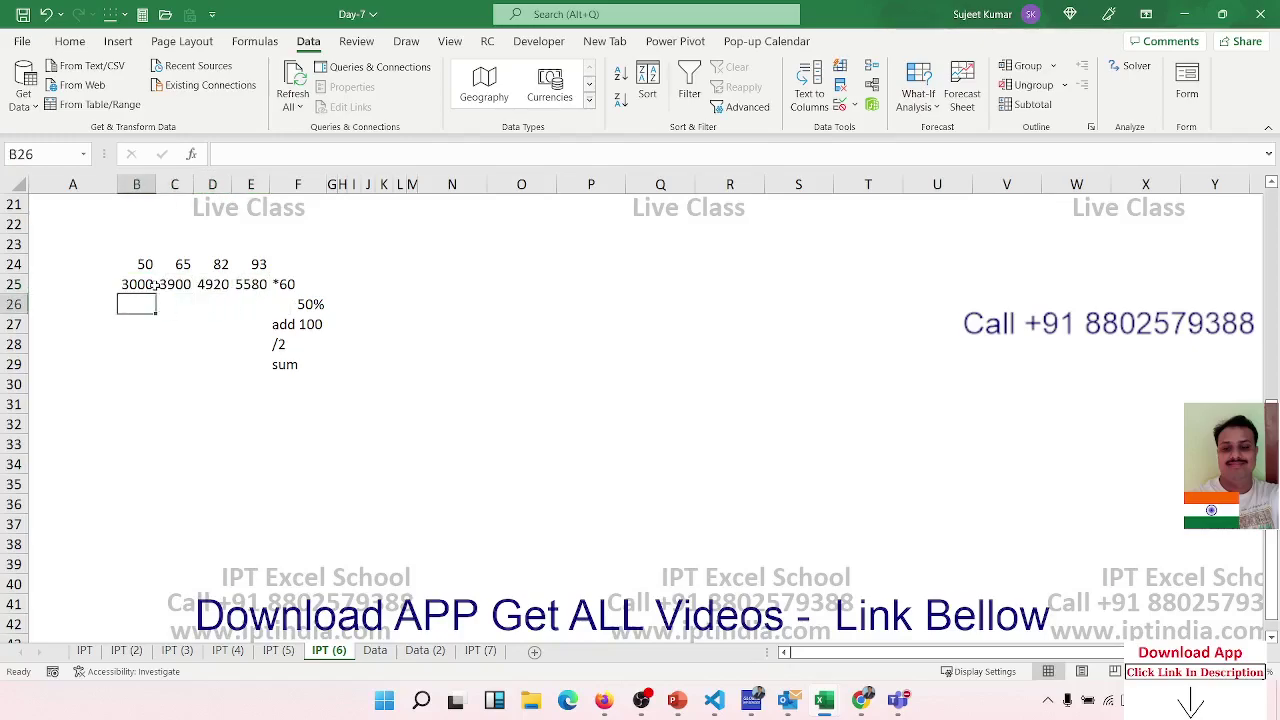
pyautogui.write('=')
pyautogui.click(154, 287)
pyautogui.write('*')
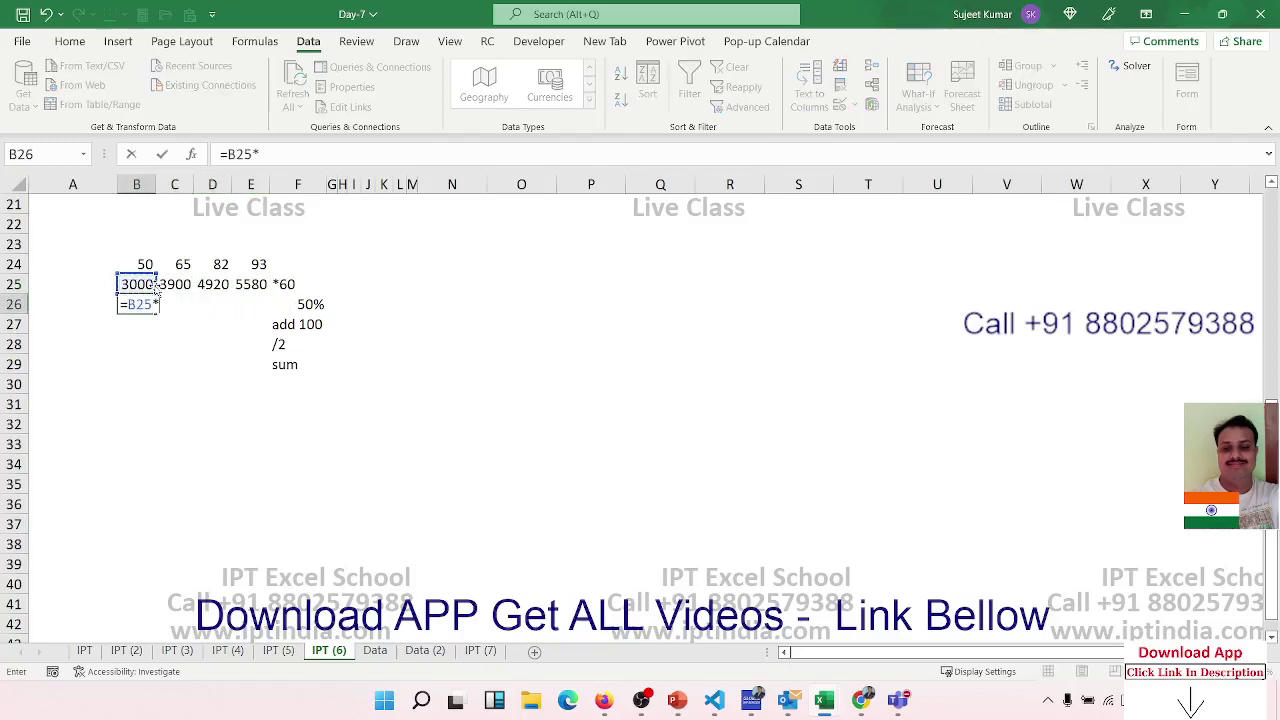
pyautogui.write('50%')
pyautogui.press('Return')
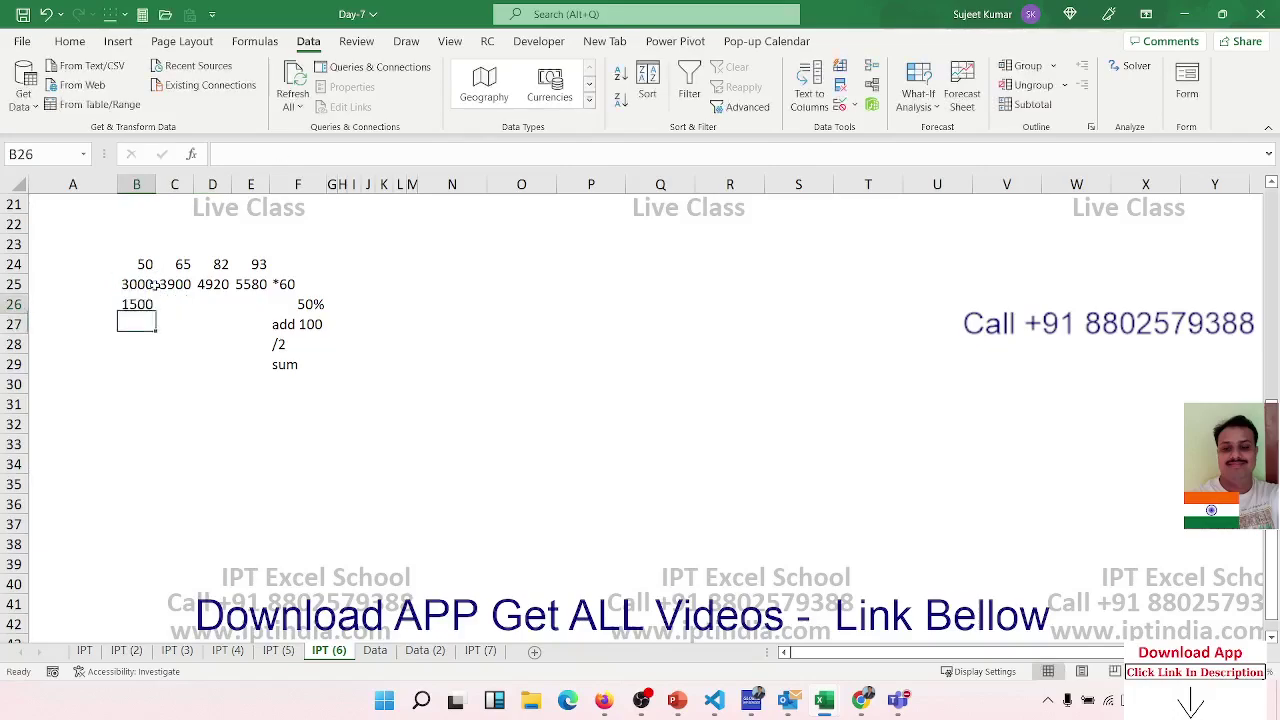
pyautogui.press('Up')
pyautogui.hotkey('shift', 'Right')
pyautogui.hotkey('shift', 'Right')
pyautogui.hotkey('shift', 'Right')
pyautogui.hotkey('ctrl', 'r')
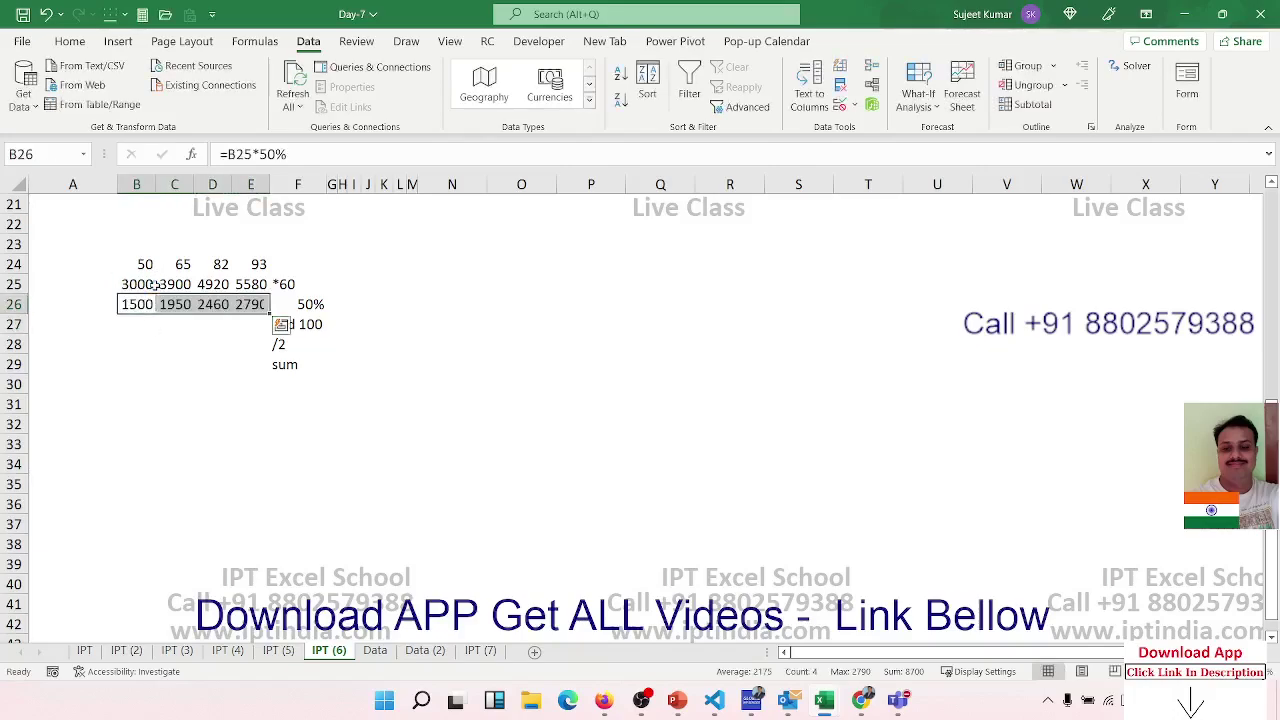
pyautogui.press('Down')
# Enter =B26+100 in B27 and fill it across row 27.
pyautogui.write('=')
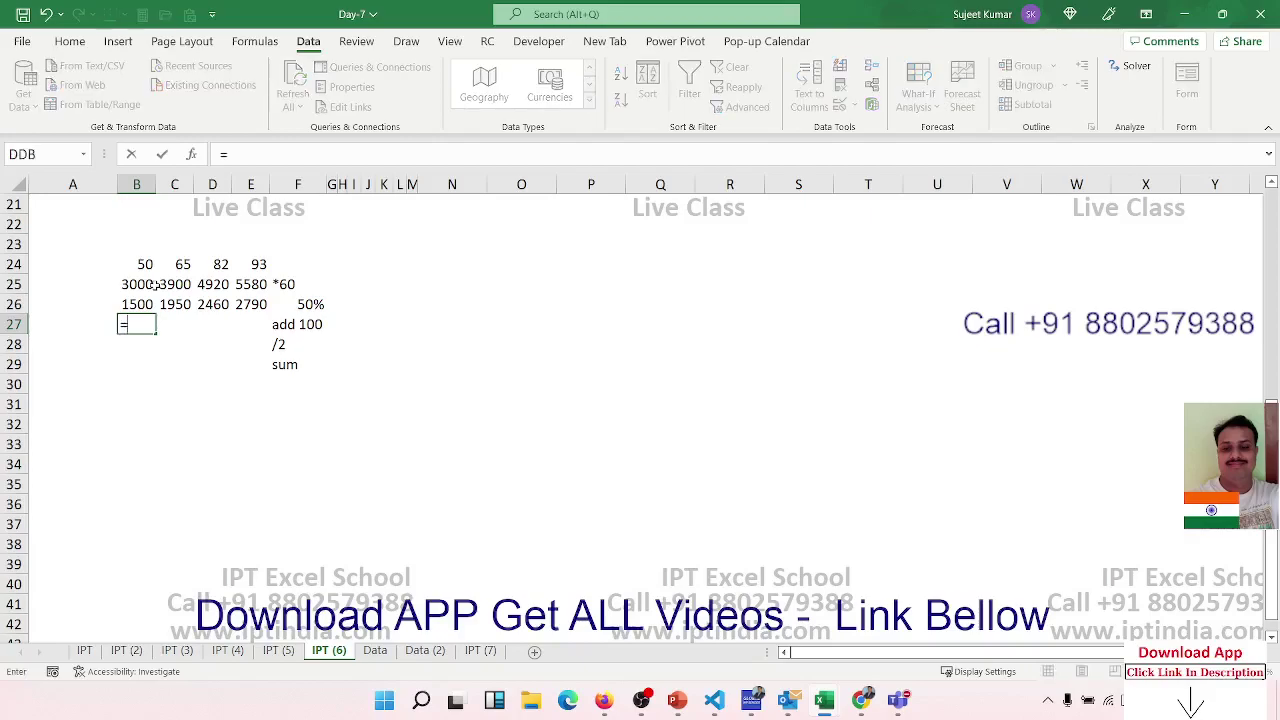
pyautogui.press('Up')
pyautogui.write('+10')
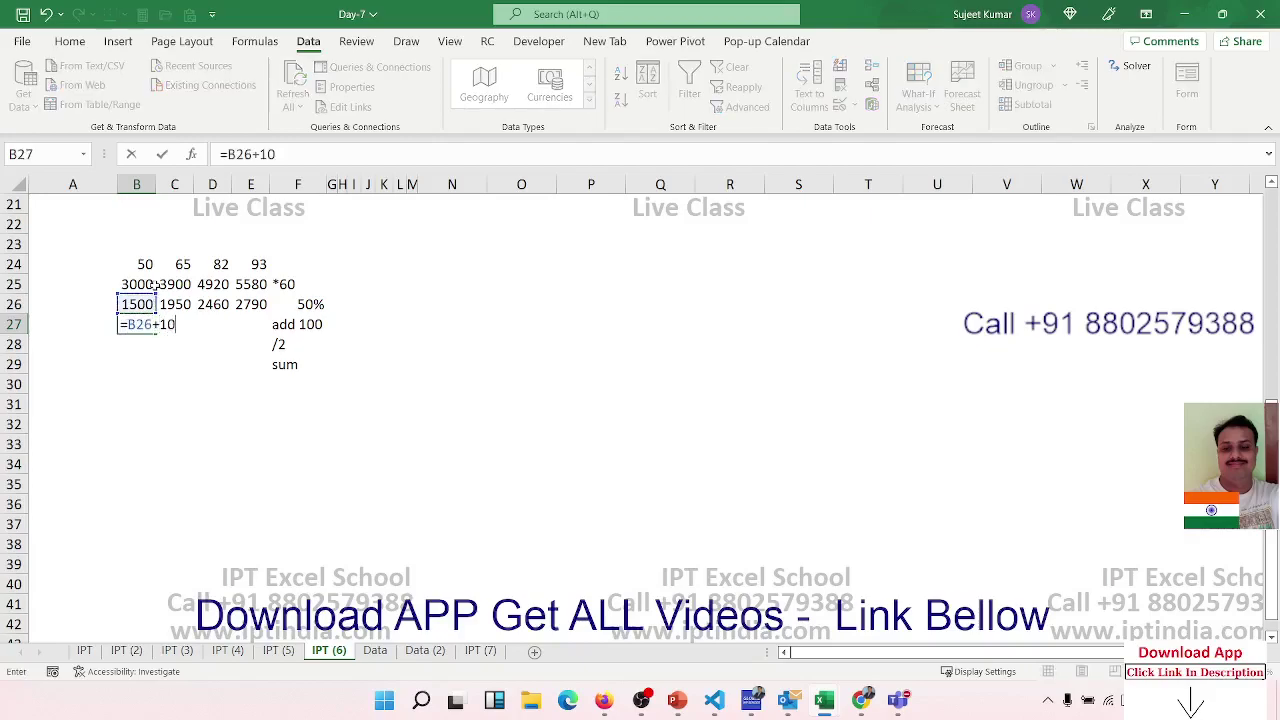
pyautogui.write('0')
pyautogui.hotkey('ctrl', 'Return')
pyautogui.hotkey('shift', 'Right')
pyautogui.hotkey('shift', 'Right')
pyautogui.hotkey('shift', 'Right')
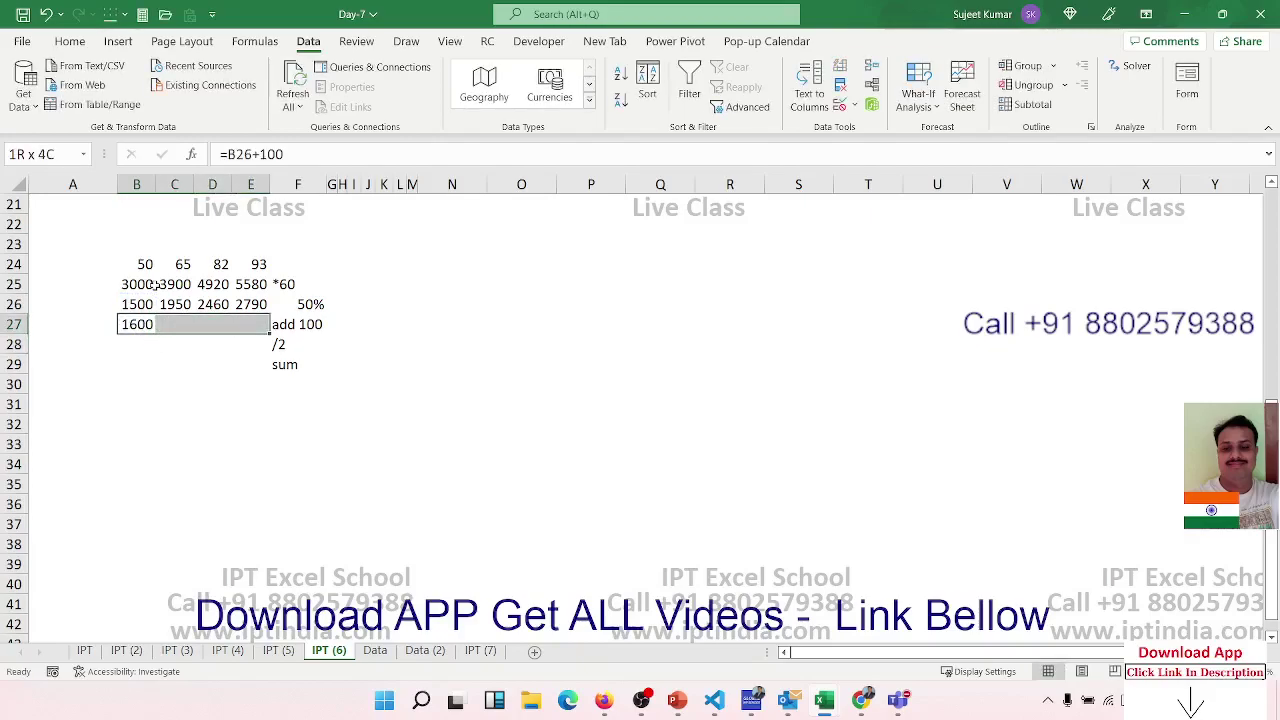
pyautogui.hotkey('ctrl', 'r')
# Enter =B27/2 in B28 and fill it across row 28.
pyautogui.press('Down')
pyautogui.press('Up')
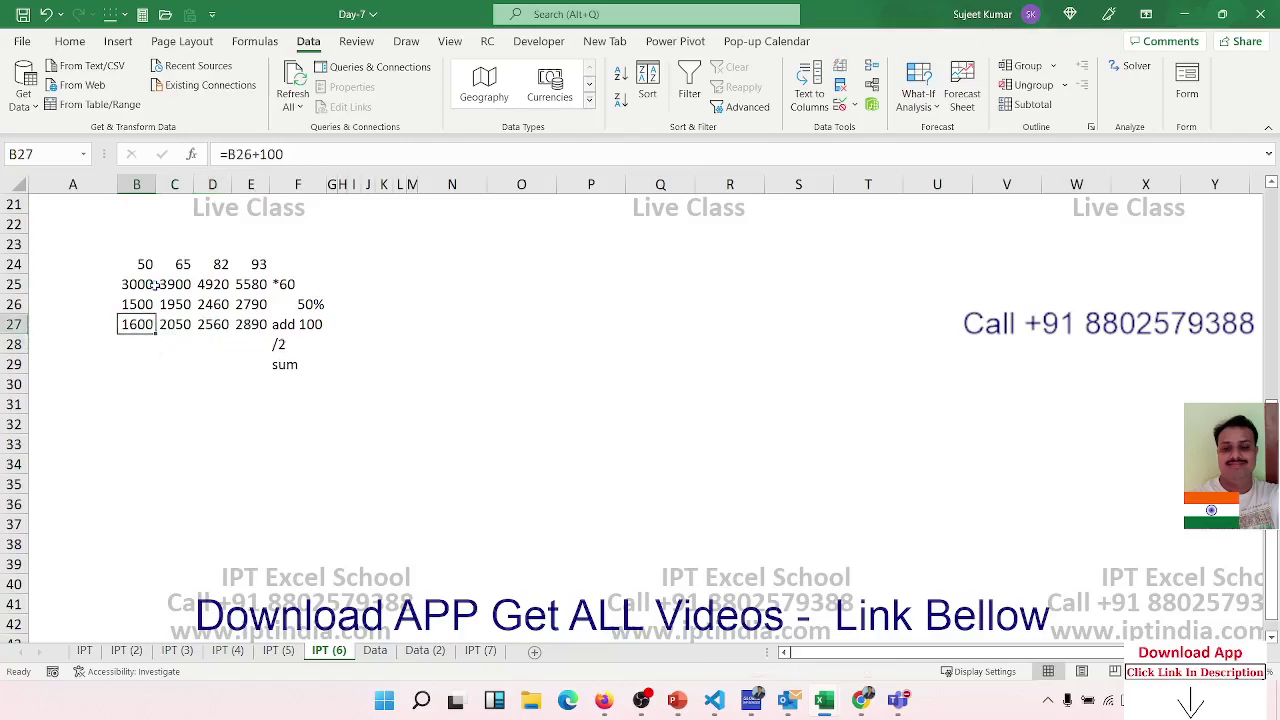
pyautogui.press('Down')
pyautogui.write('=')
pyautogui.press('Up')
pyautogui.write('/')
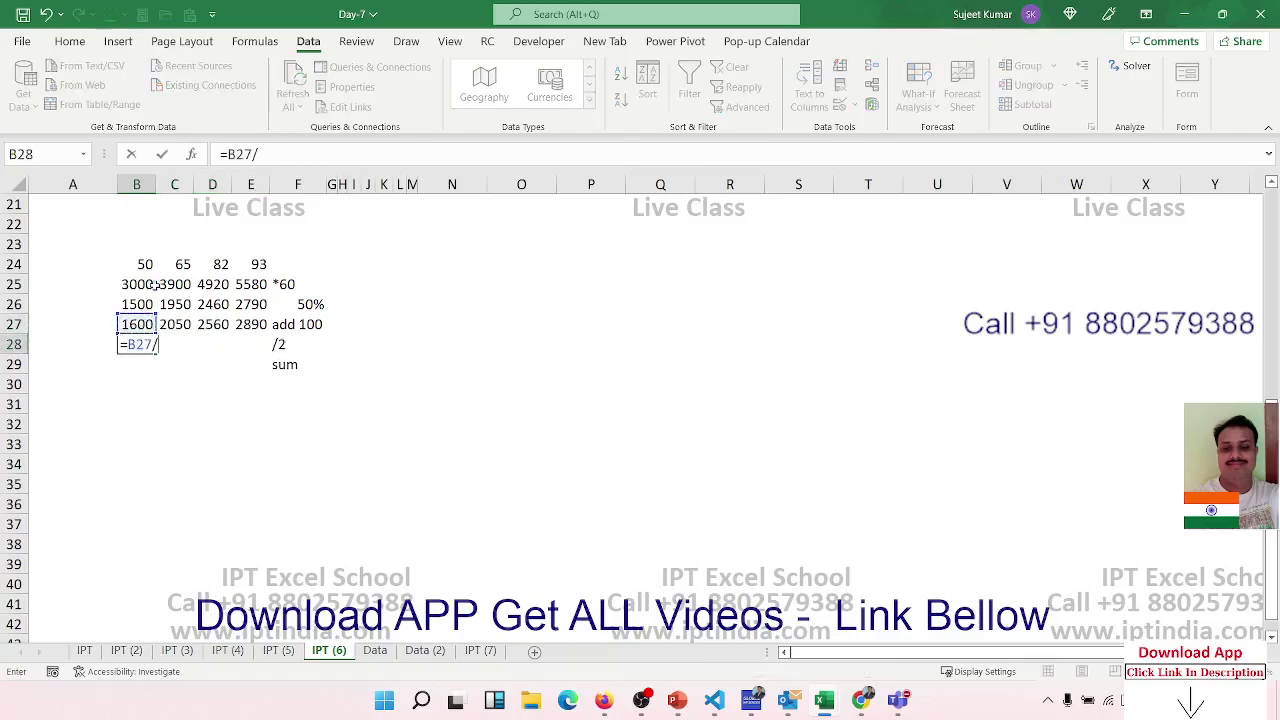
pyautogui.write('2')
pyautogui.hotkey('ctrl', 'Return')
pyautogui.hotkey('shift', 'Right')
pyautogui.hotkey('shift', 'Right')
pyautogui.hotkey('shift', 'Right')
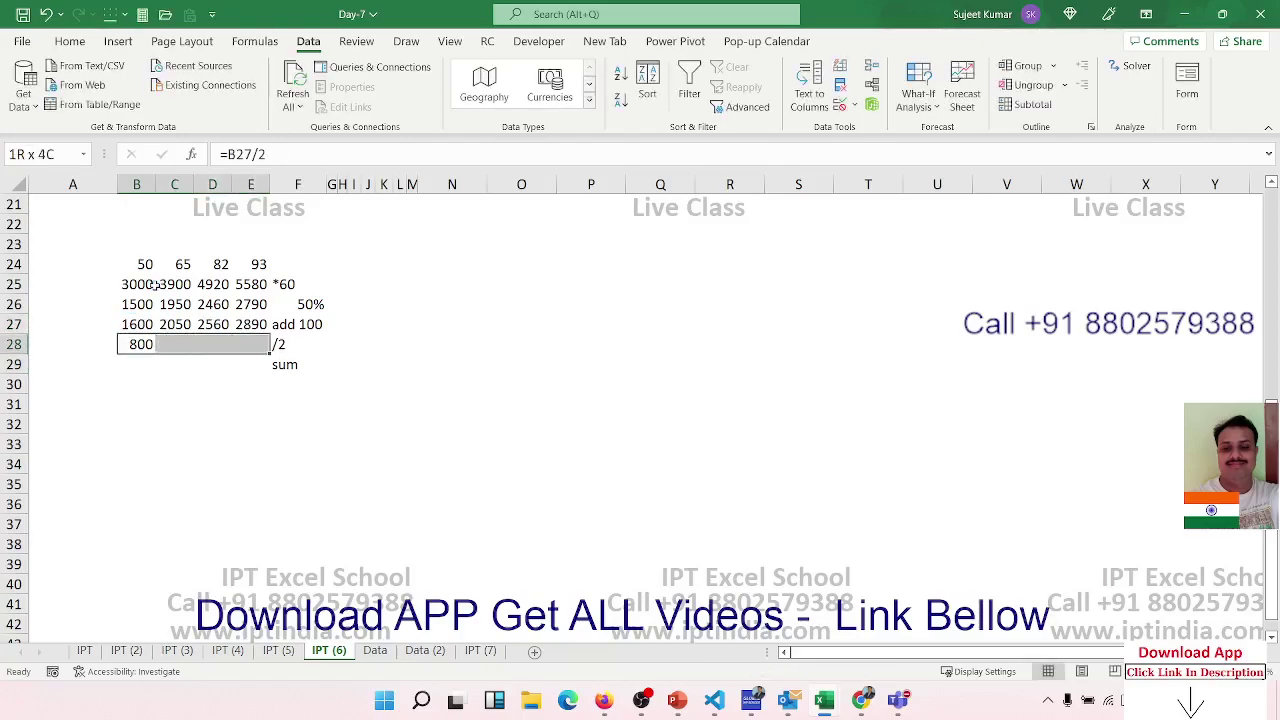
pyautogui.hotkey('ctrl', 'r')
# Total row 28 in E30 with =SUM(B28:E28), giving 4550, then select row 24's numbers.
pyautogui.press('Down')
pyautogui.press('Down')
pyautogui.press('Right')
pyautogui.press('Right')
pyautogui.press('Right')
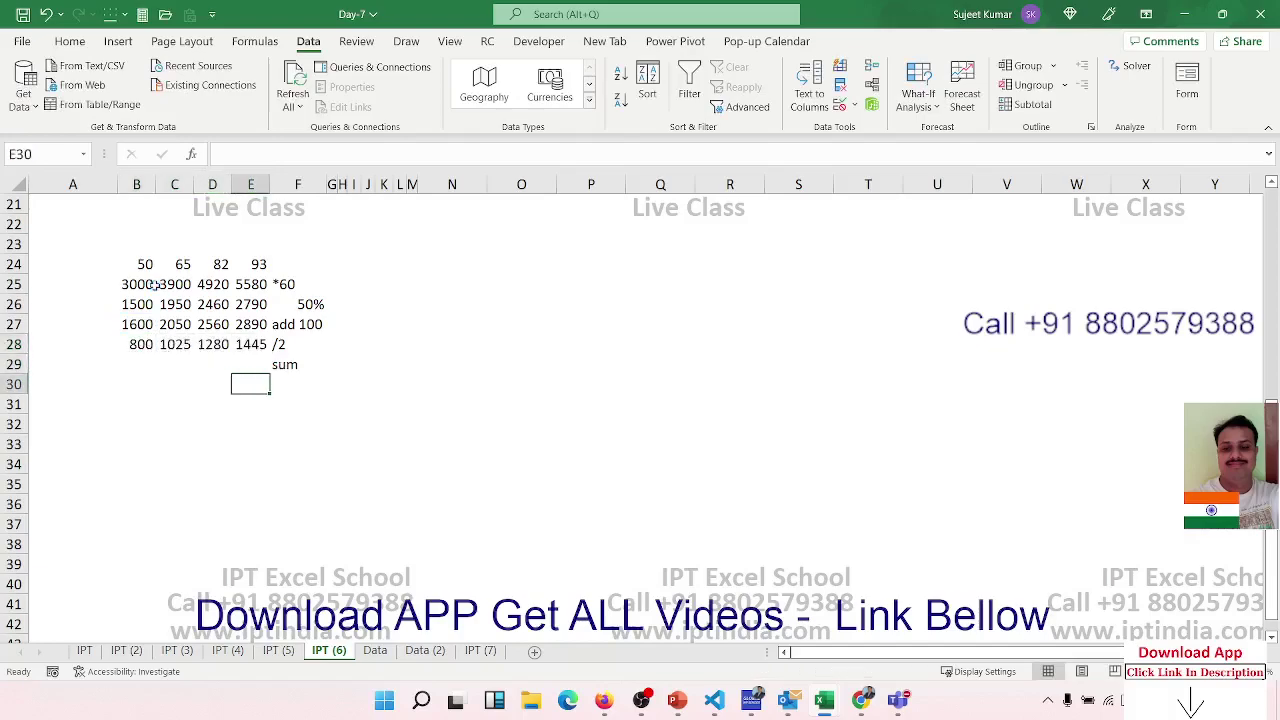
pyautogui.write('=sum')
pyautogui.press('Tab')
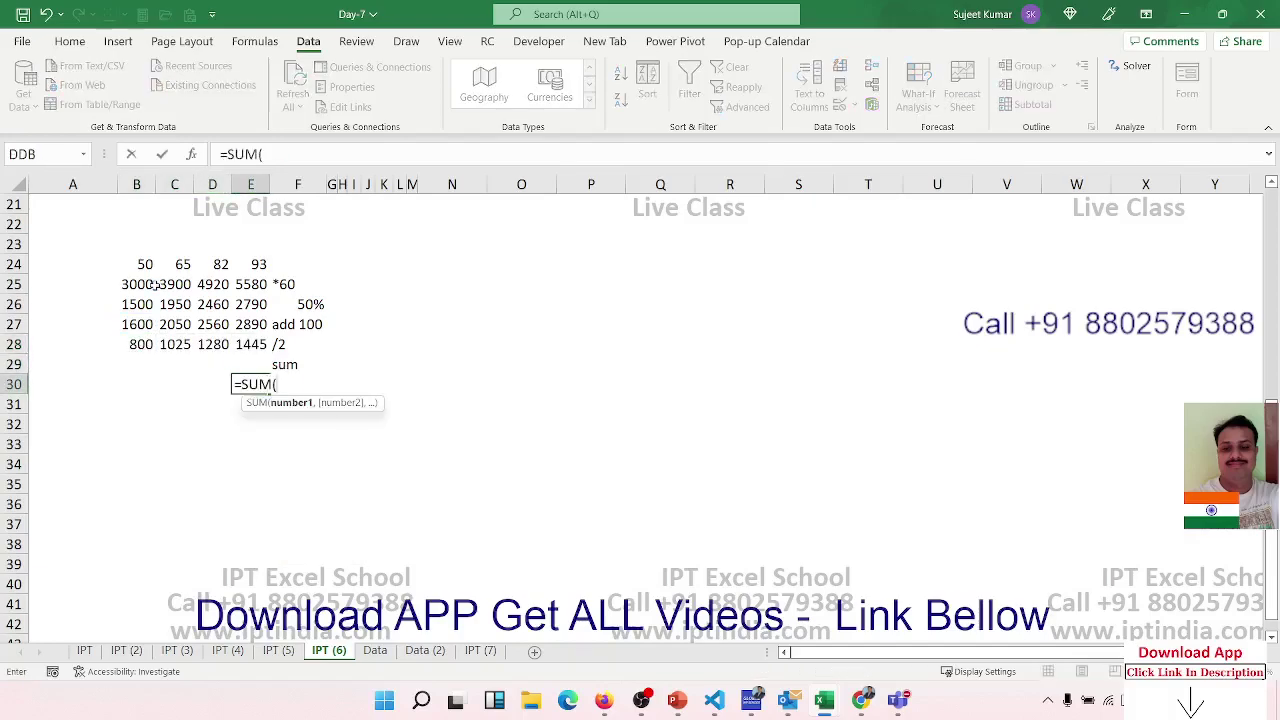
pyautogui.press('Up')
pyautogui.press('Up')
pyautogui.hotkey('shift', 'Left')
pyautogui.hotkey('shift', 'Left')
pyautogui.hotkey('shift', 'Left')
pyautogui.hotkey('ctrl', 'Return')
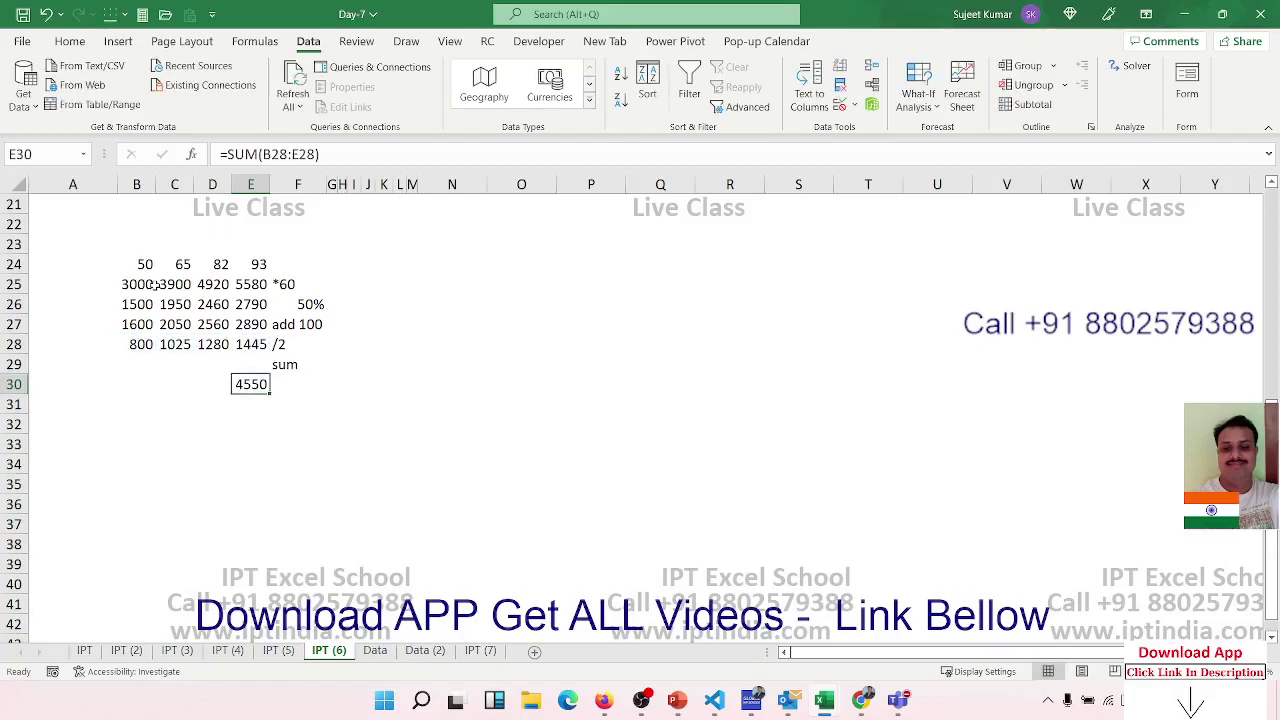
pyautogui.moveTo(240, 340); pyautogui.dragTo(145, 283)
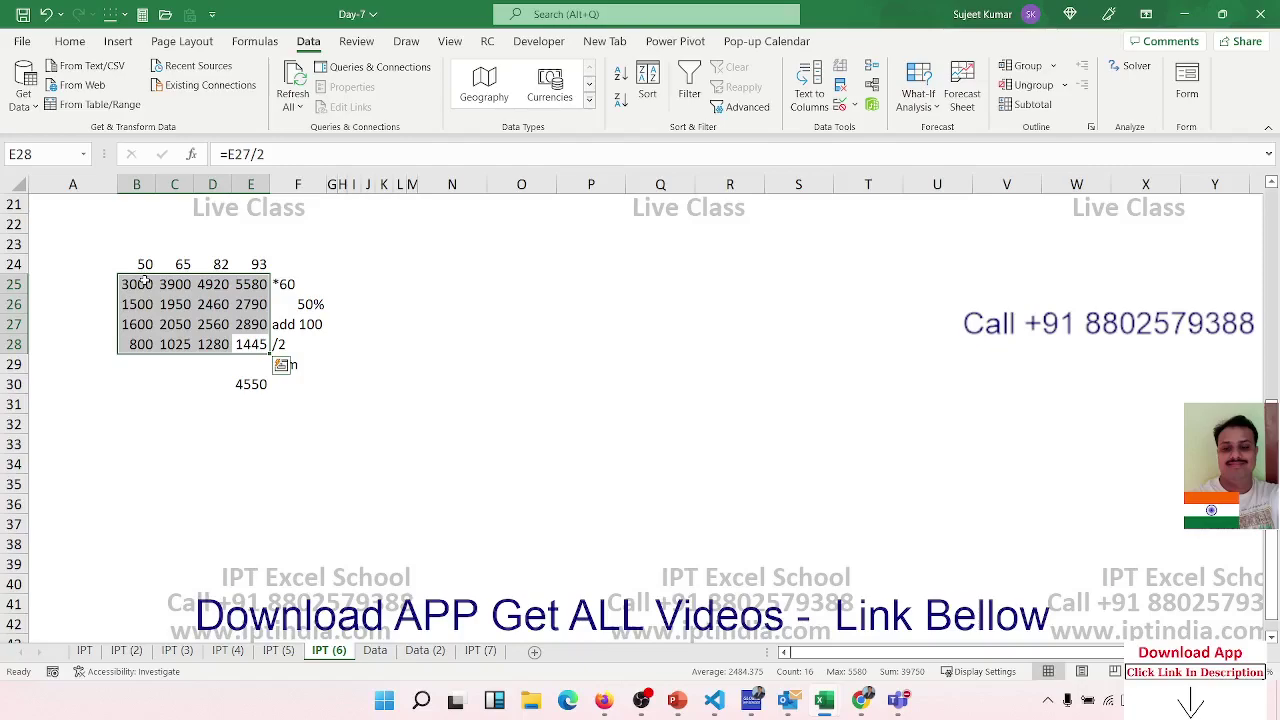
pyautogui.moveTo(145, 264); pyautogui.dragTo(244, 260)
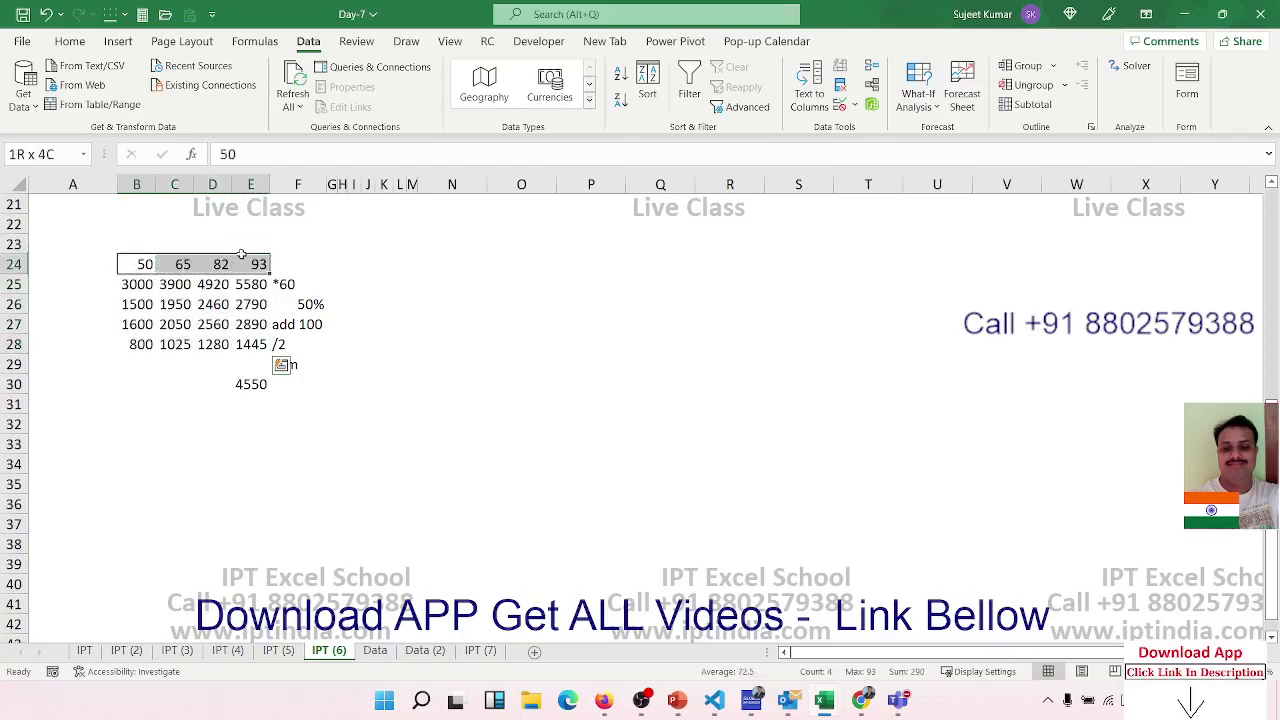
# Copy the four row-24 numbers into C33:F33.
pyautogui.hotkey('ctrl', 'c')
pyautogui.click(175, 444)
pyautogui.hotkey('ctrl', 'v')
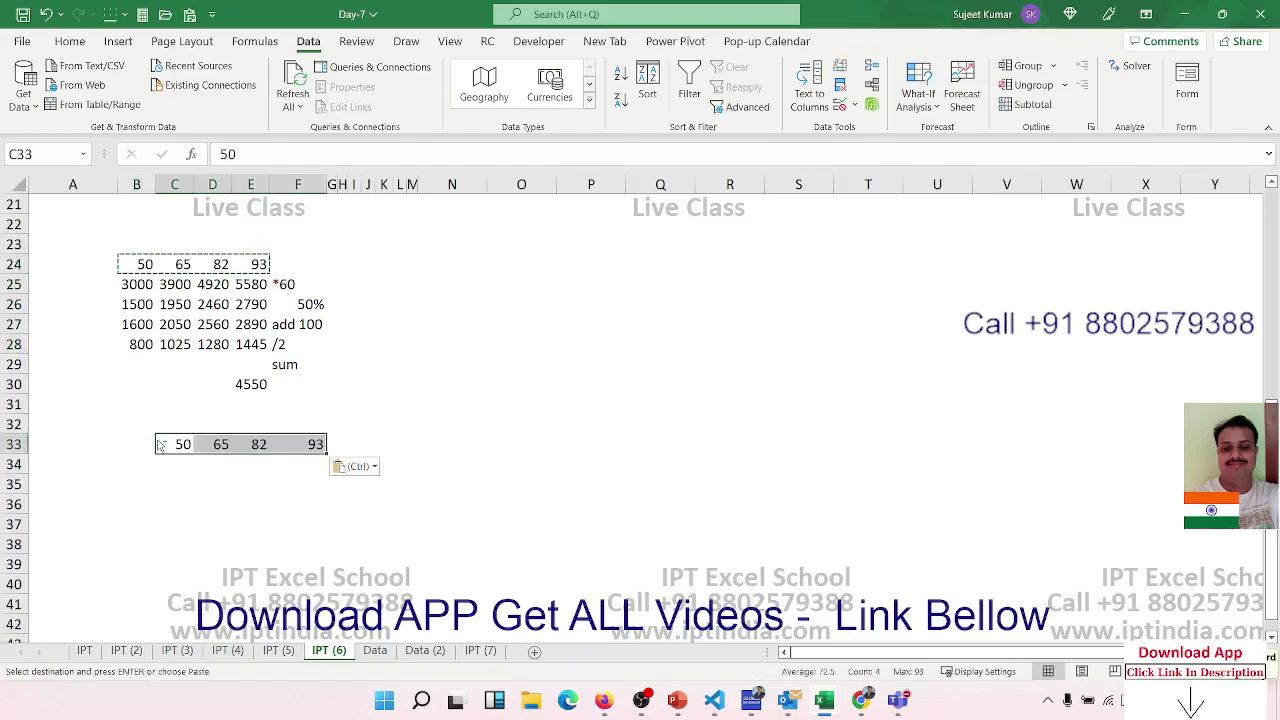
pyautogui.press('Escape')
pyautogui.click(352, 424)
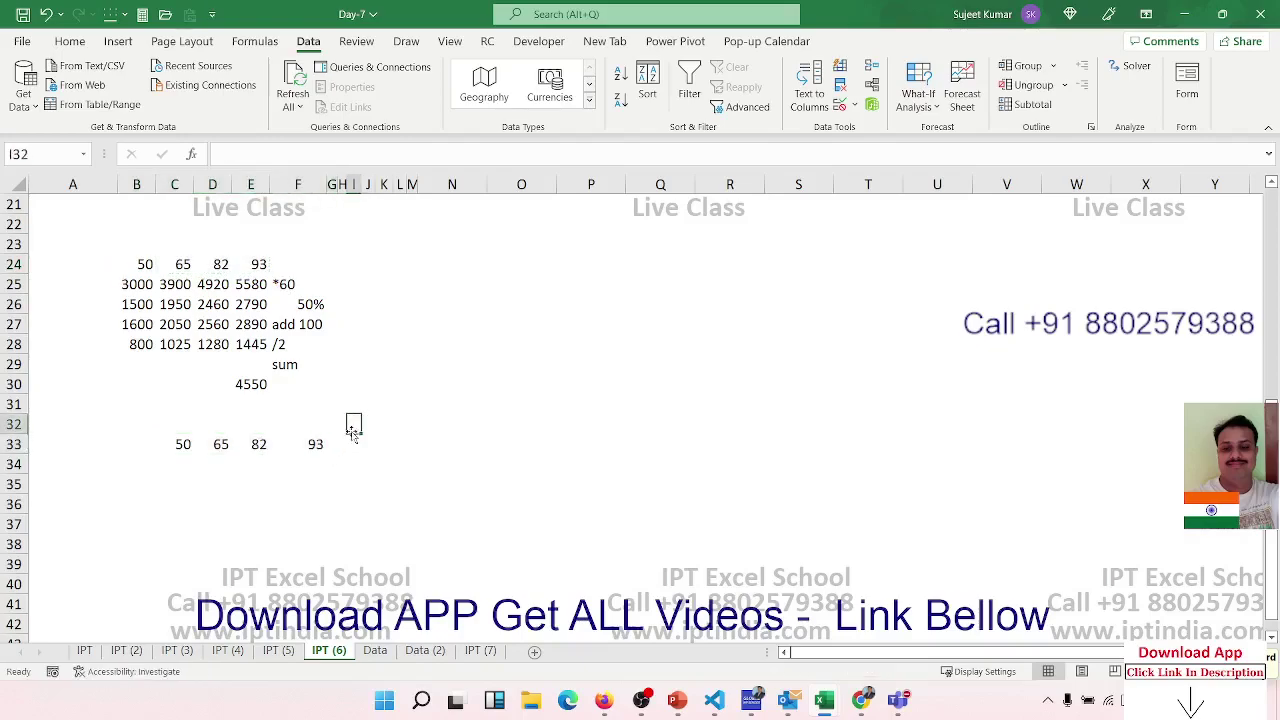
pyautogui.click(338, 442)
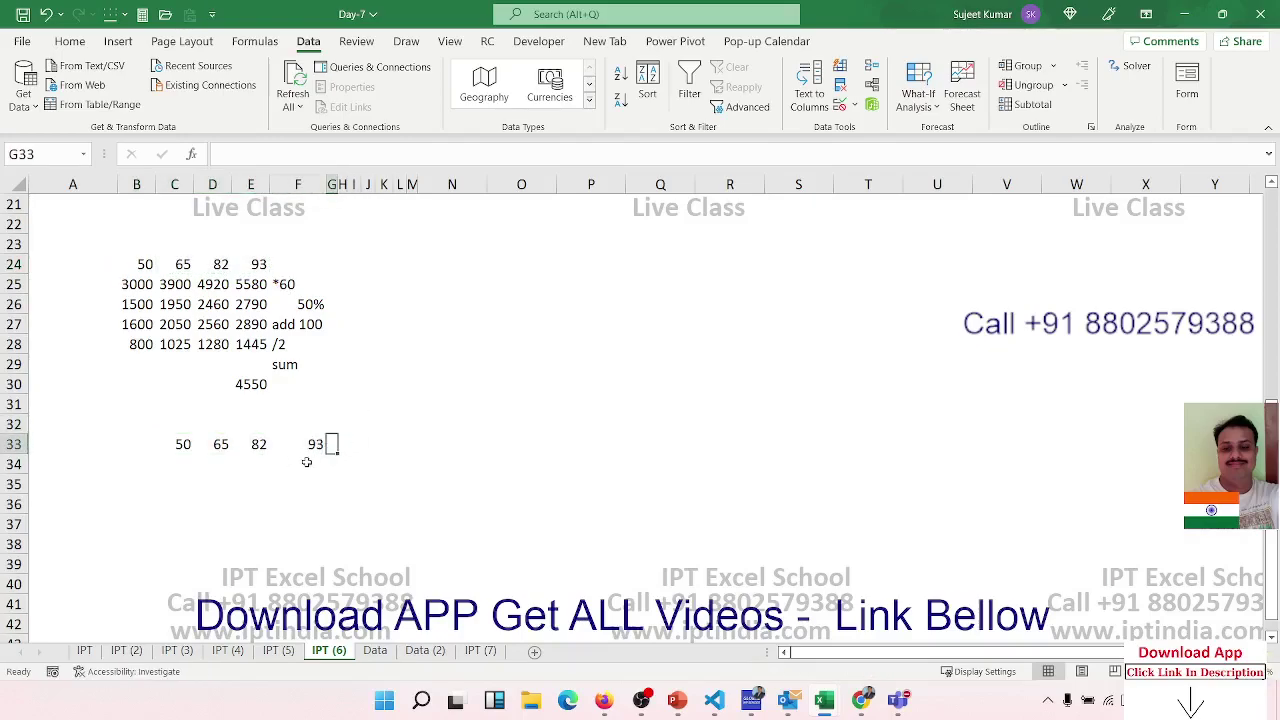
# Build a single combined SUM formula over C33:F33 in F34.
pyautogui.click(306, 462)
pyautogui.write('=')
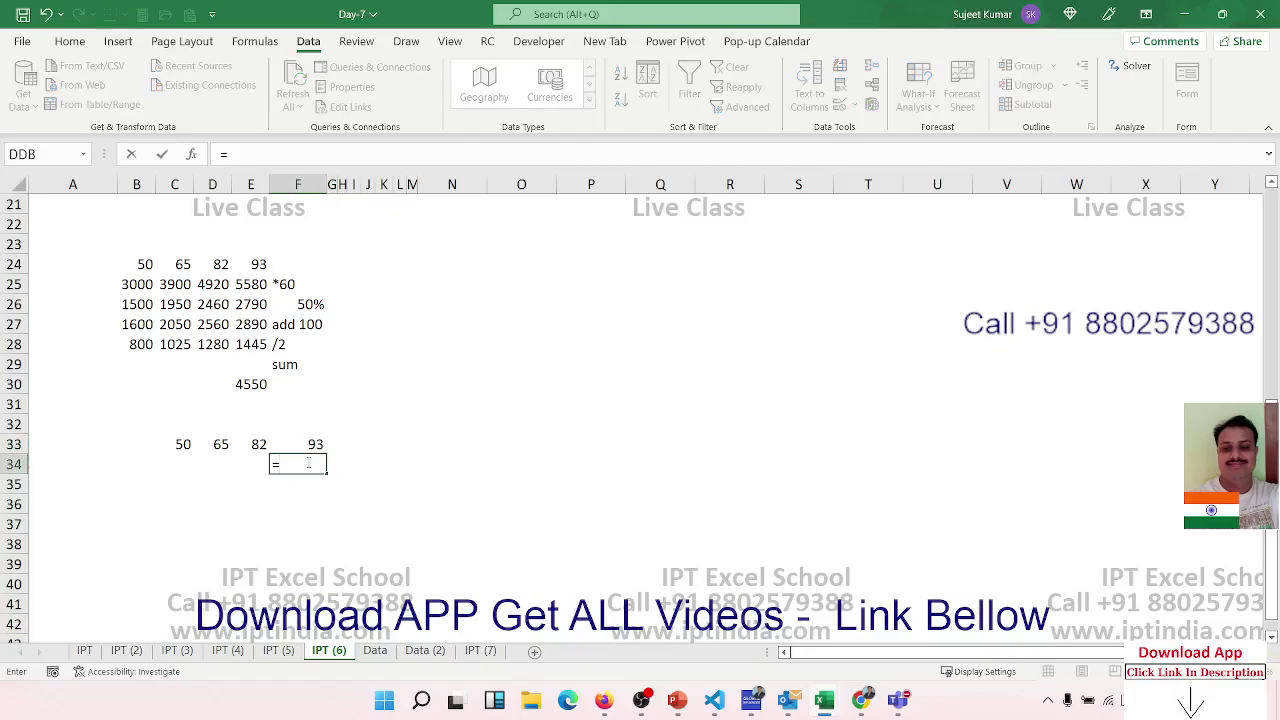
pyautogui.write('sum')
pyautogui.press('Tab')
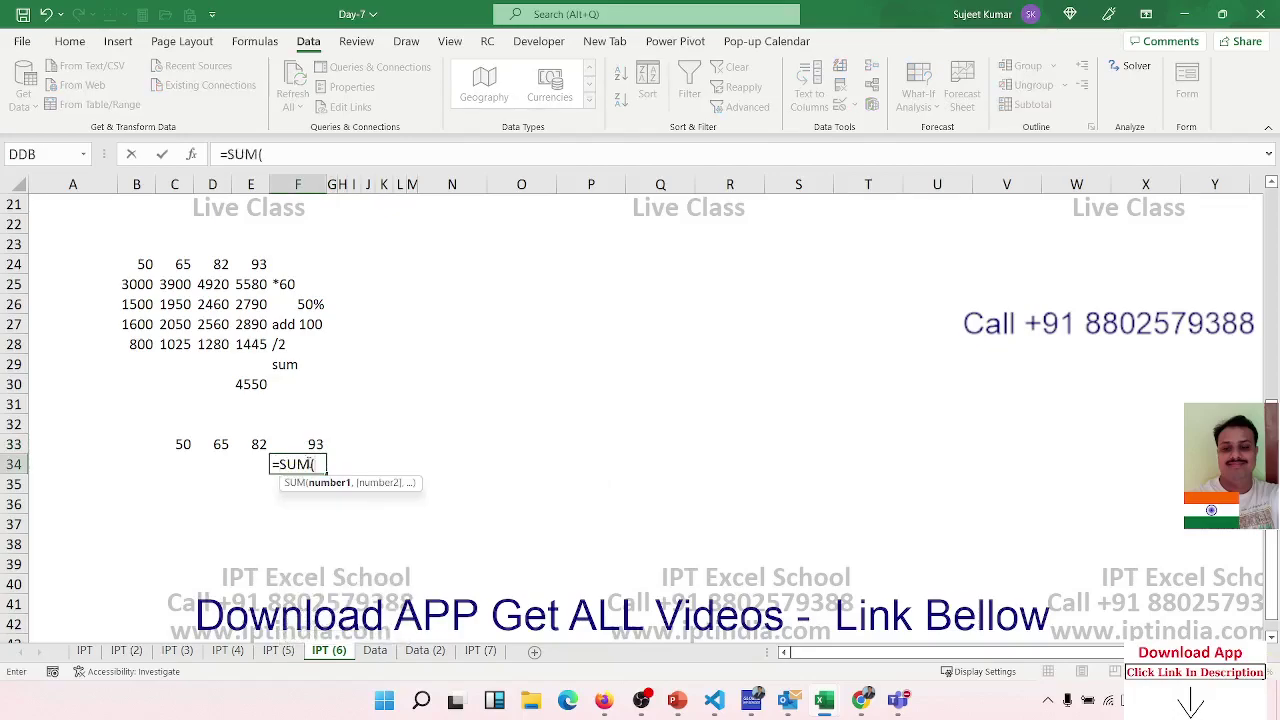
pyautogui.press('Up')
pyautogui.press('Up')
pyautogui.moveTo(300, 444); pyautogui.dragTo(160, 444)
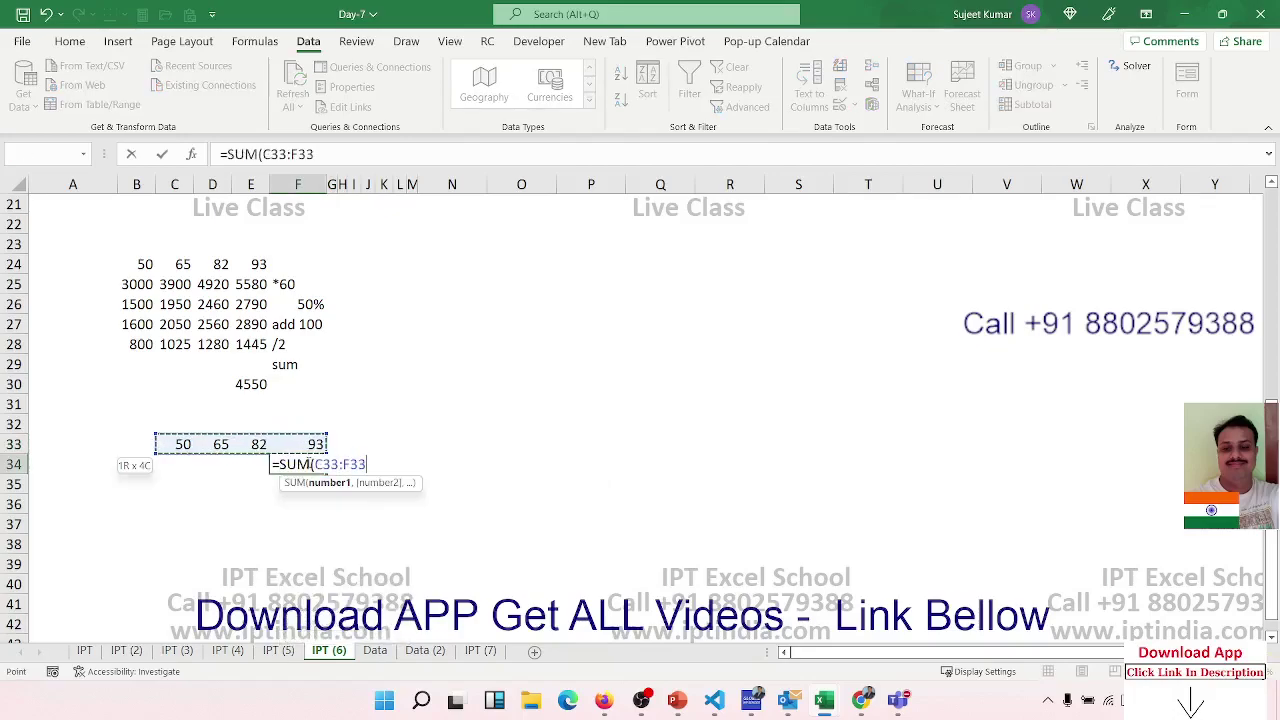
pyautogui.write('*')
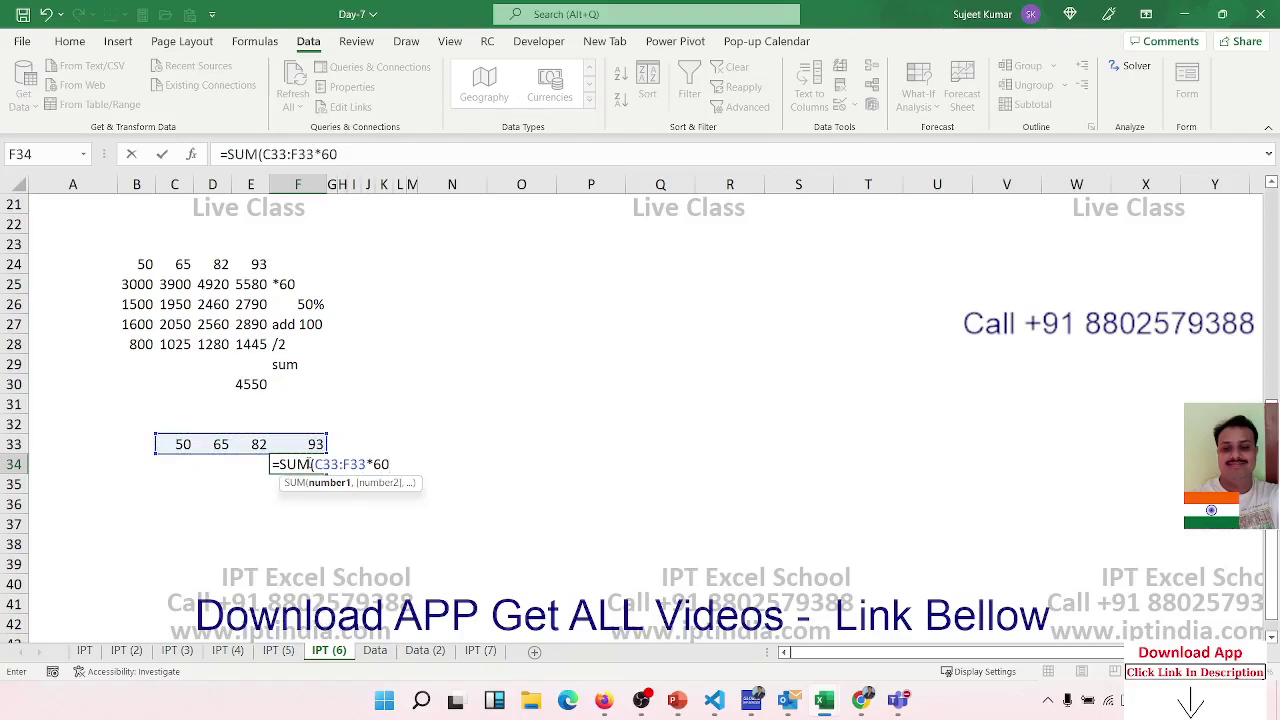
pyautogui.write('50')
pyautogui.write('%+100')
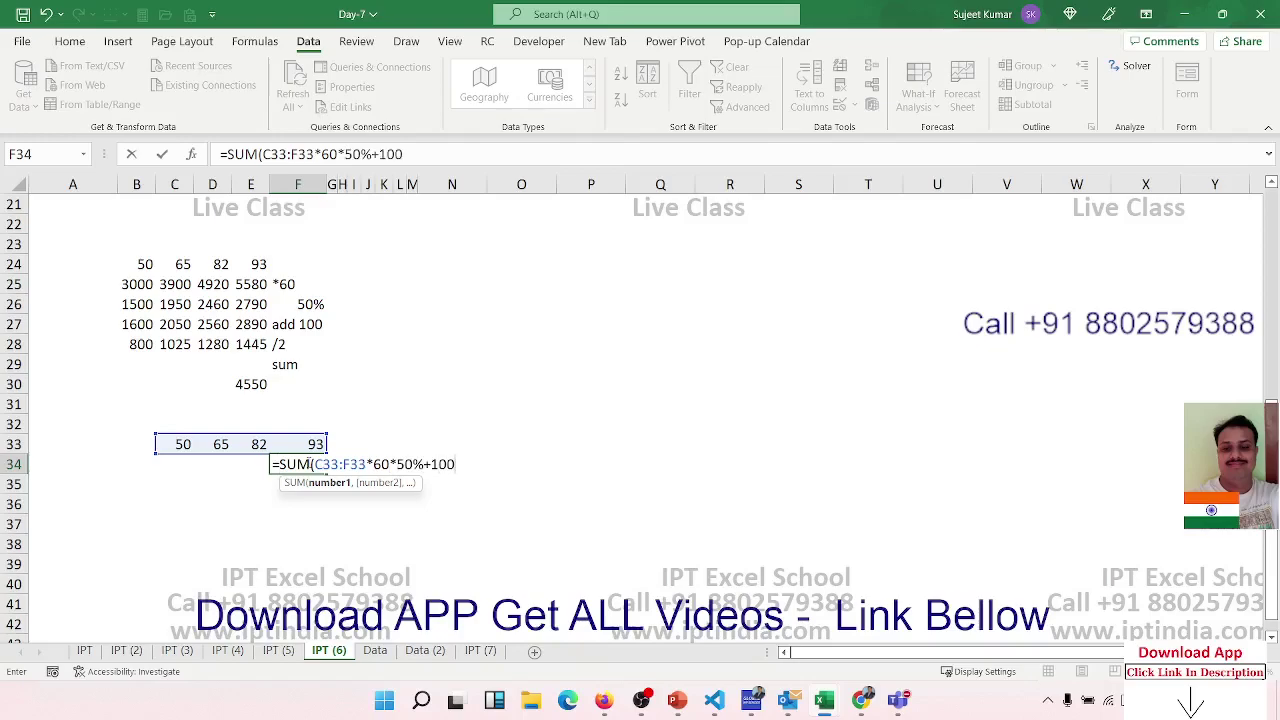
pyautogui.write('/2')
pyautogui.press('Return')
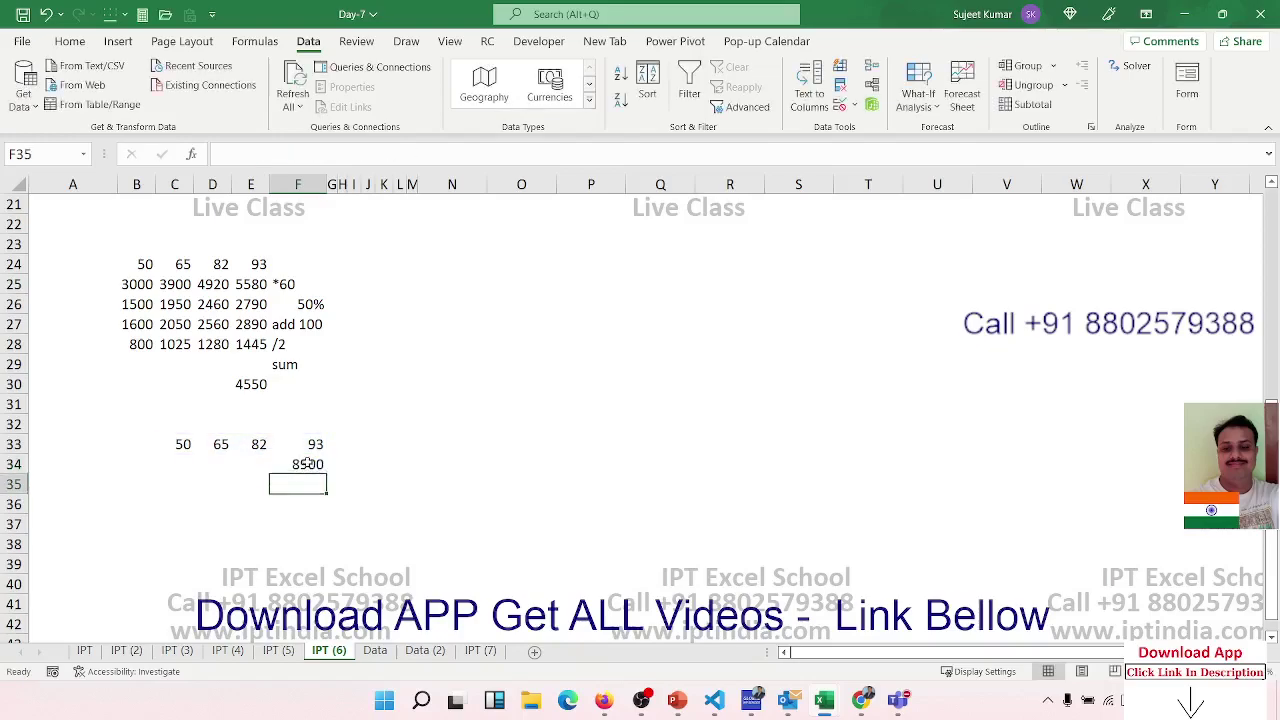
# Fix F34's brackets to =SUM((((C33:F33*60)*50%)+100)/2), returning 4550.
pyautogui.click(308, 463)
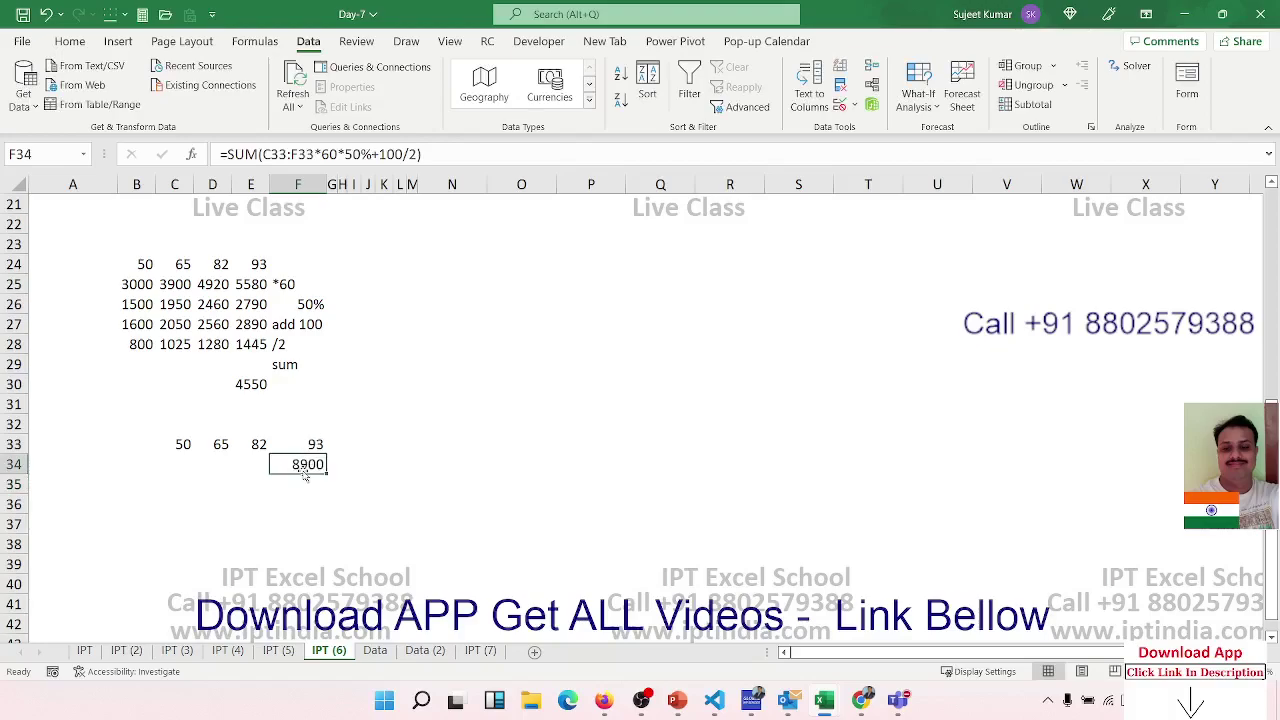
pyautogui.doubleClick(300, 465)
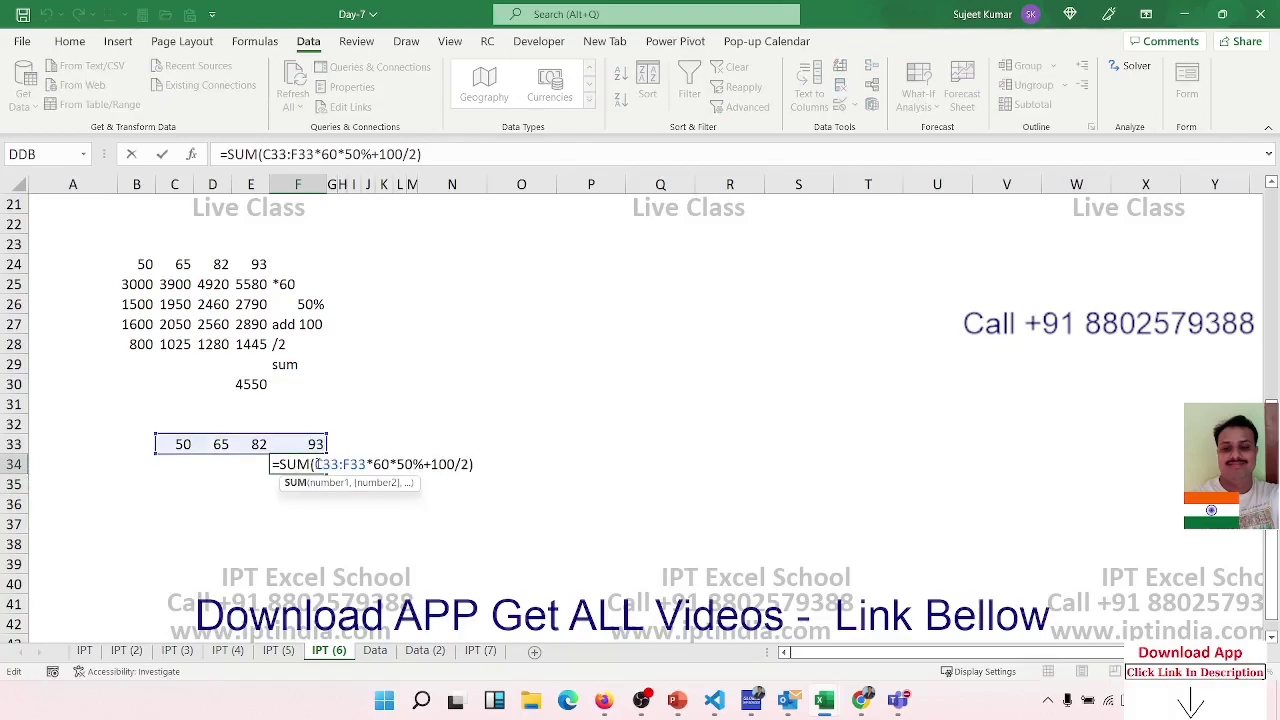
pyautogui.write('(')
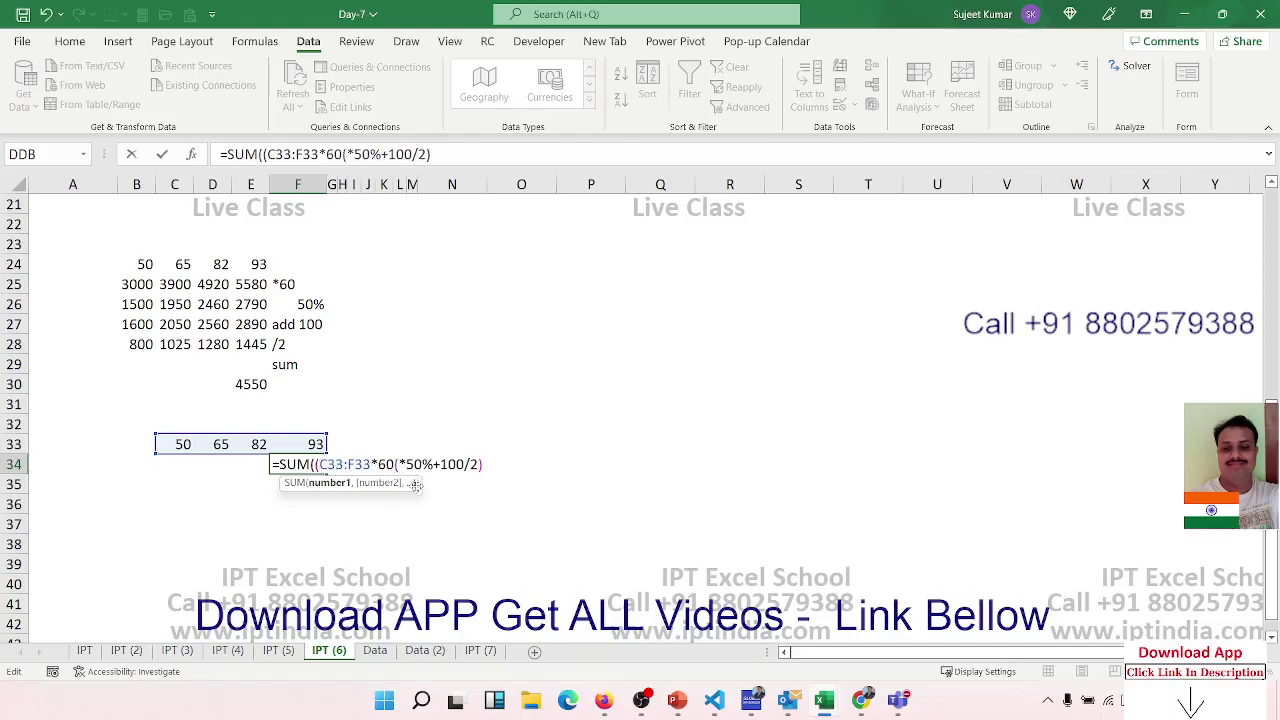
pyautogui.write(')')
pyautogui.write('(')
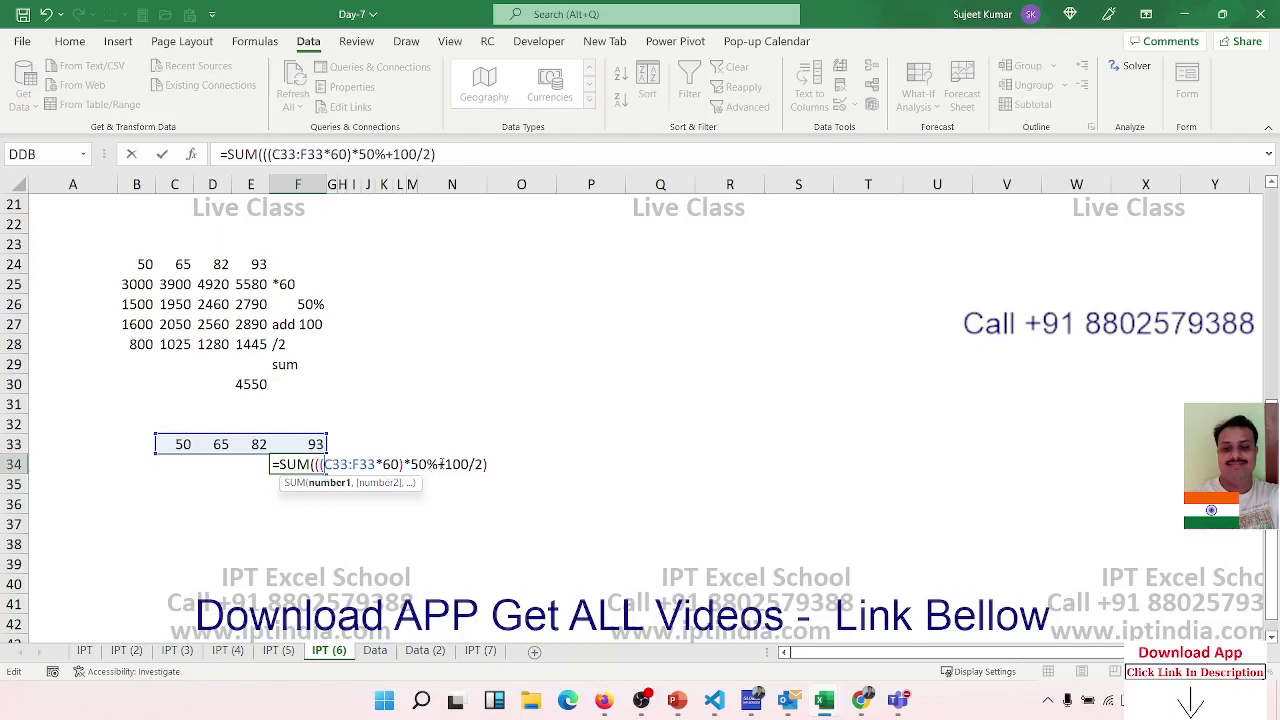
pyautogui.click(437, 464)
pyautogui.write(')')
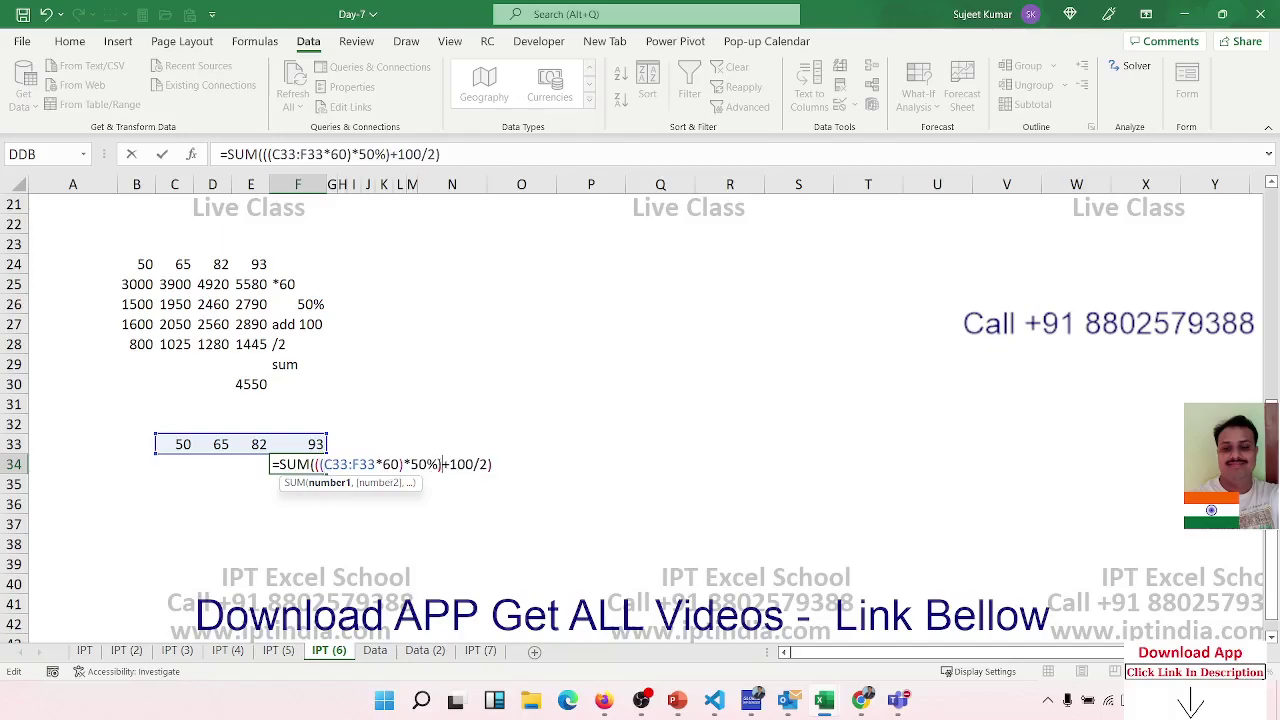
pyautogui.click(314, 464)
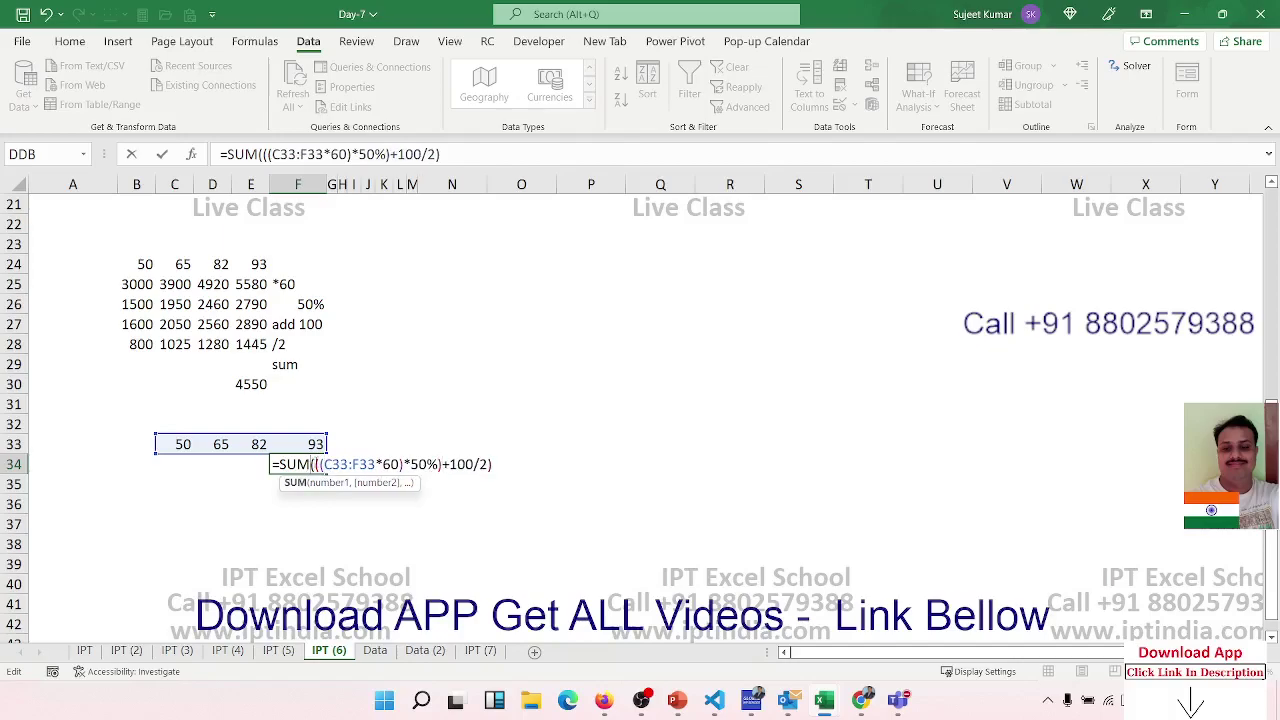
pyautogui.write('(')
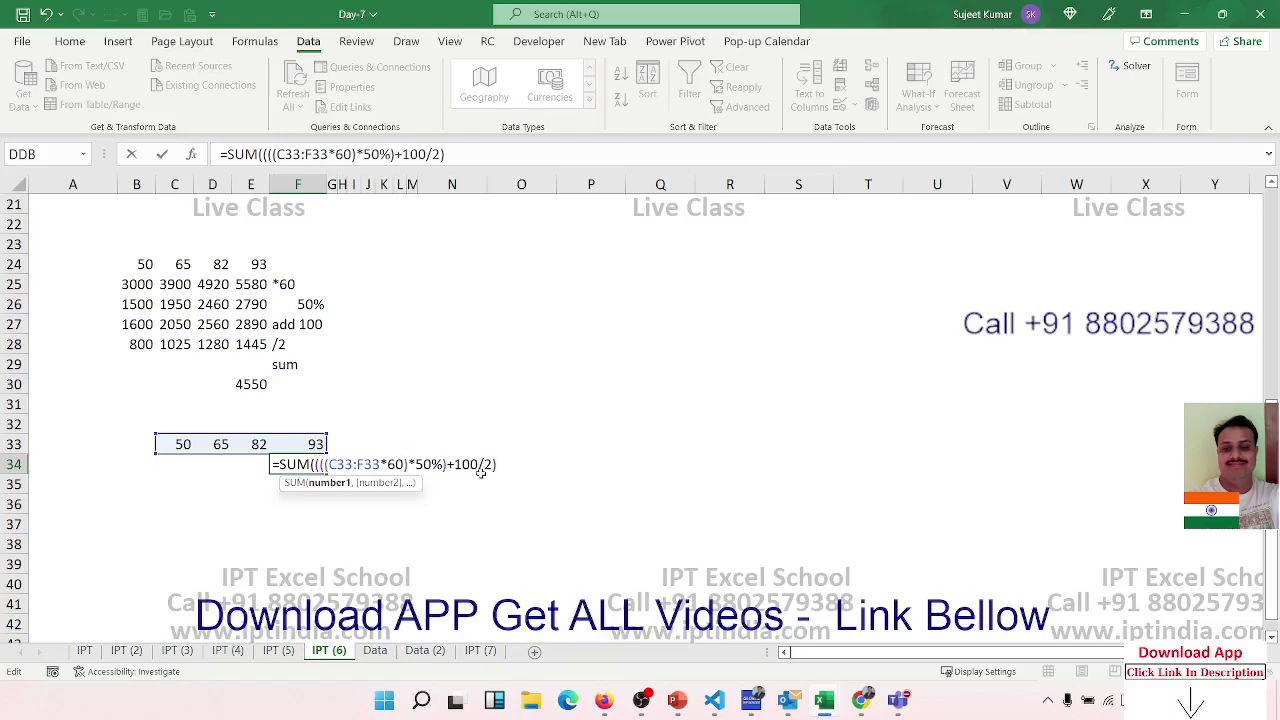
pyautogui.write(')')
pyautogui.press('Return')
pyautogui.press('Up')
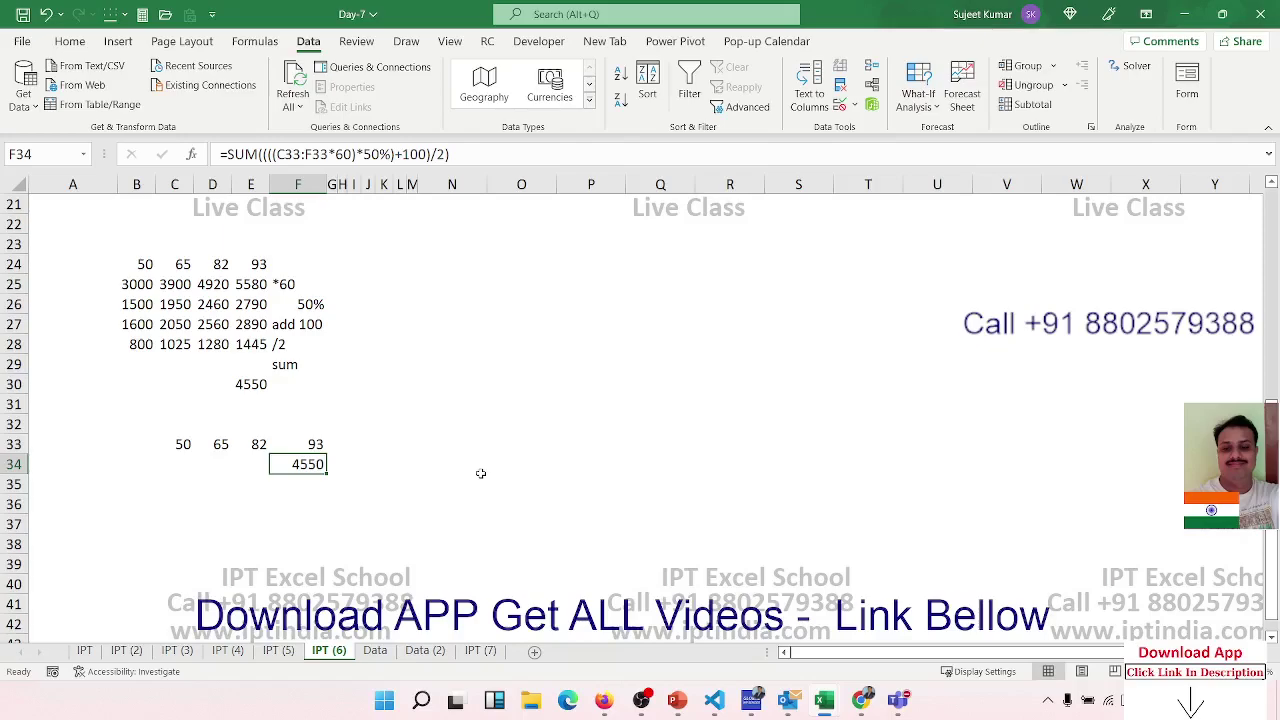
# Review the array-style formulas in B10, S3 and C6 without changing them.
pyautogui.scroll(3, 480, 473)
pyautogui.scroll(4, 480, 473)
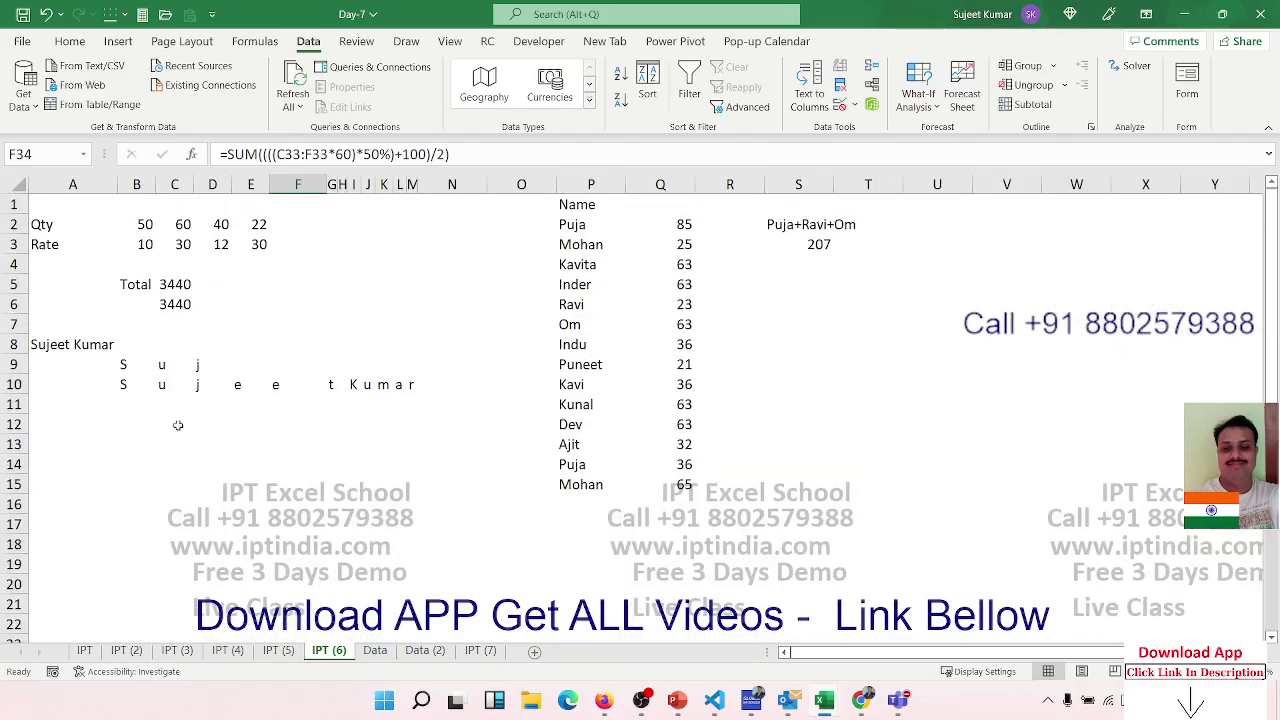
pyautogui.click(128, 385)
pyautogui.moveTo(280, 154); pyautogui.dragTo(456, 155)
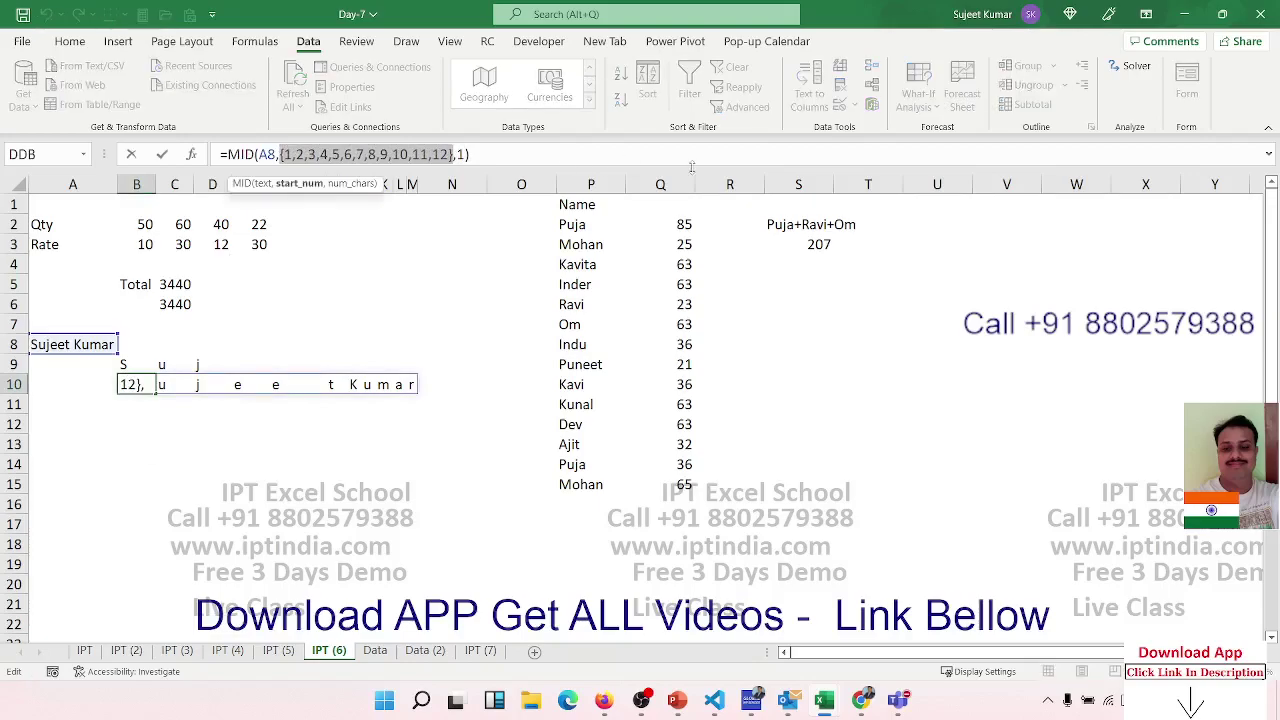
pyautogui.press('Escape')
pyautogui.click(798, 244)
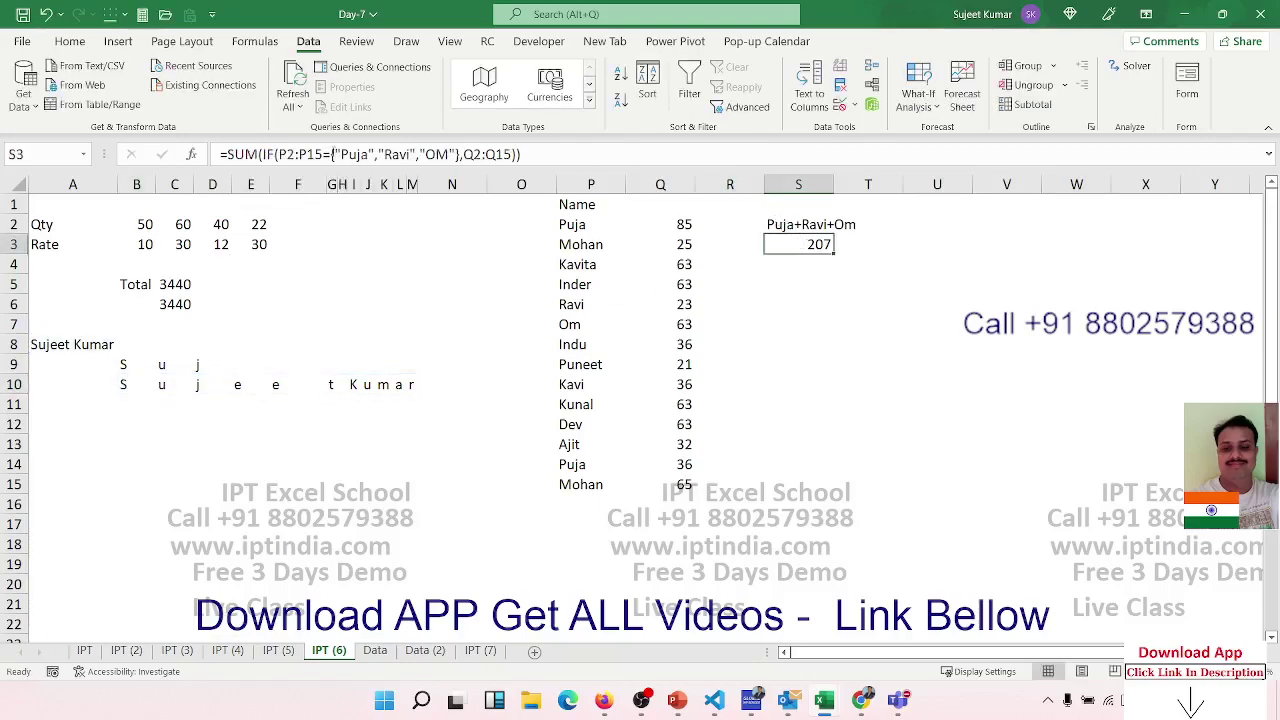
pyautogui.moveTo(330, 154); pyautogui.dragTo(468, 154)
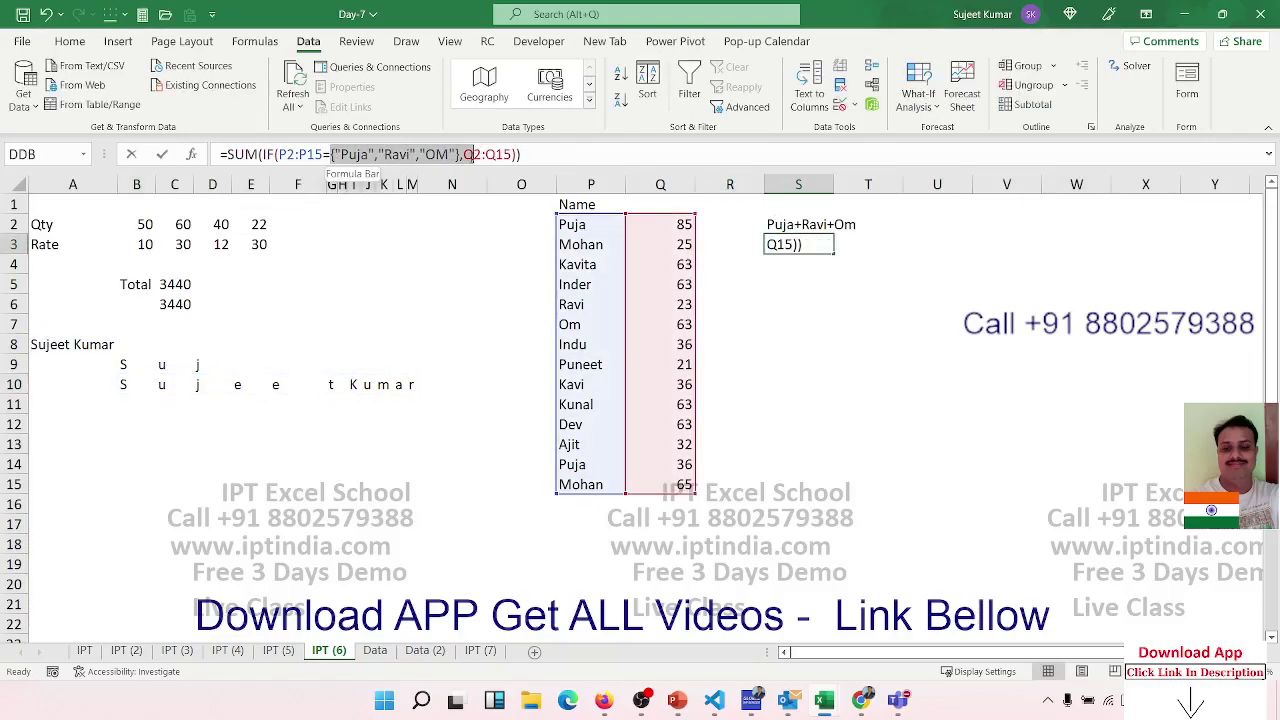
pyautogui.press('Escape')
pyautogui.scroll(-3, 340, 280)
pyautogui.scroll(3, 323, 370)
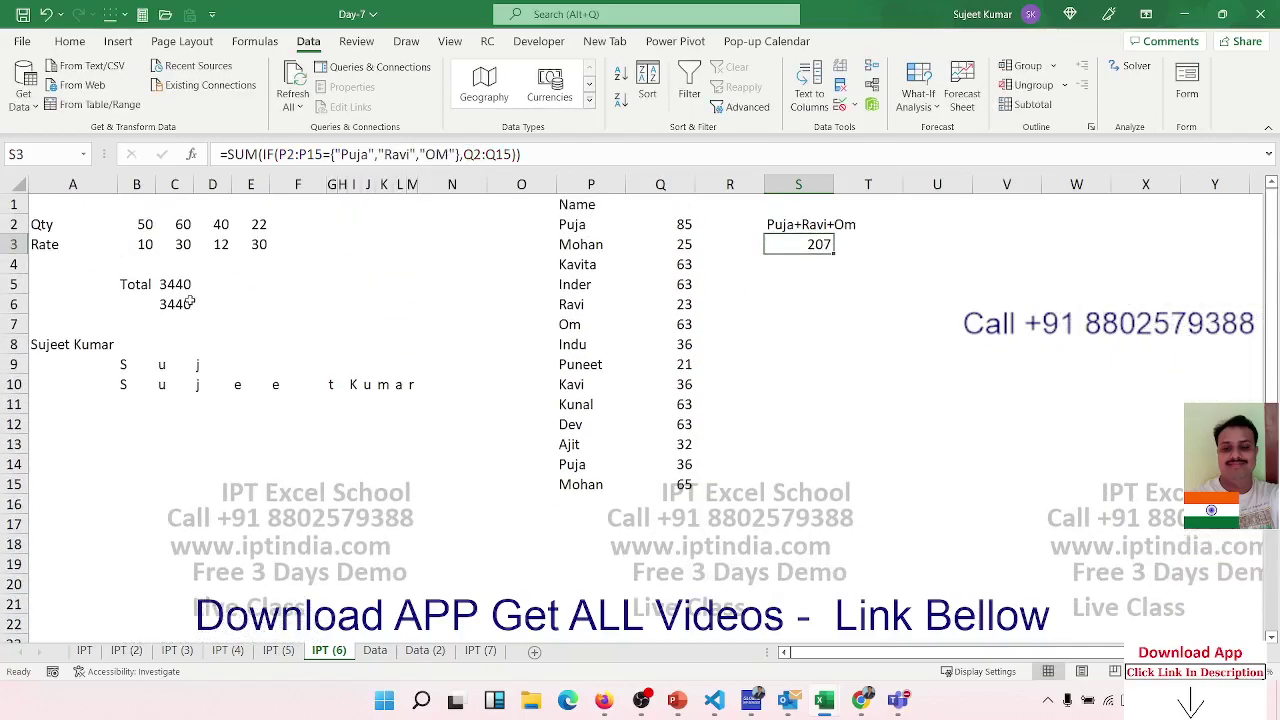
pyautogui.click(174, 304)
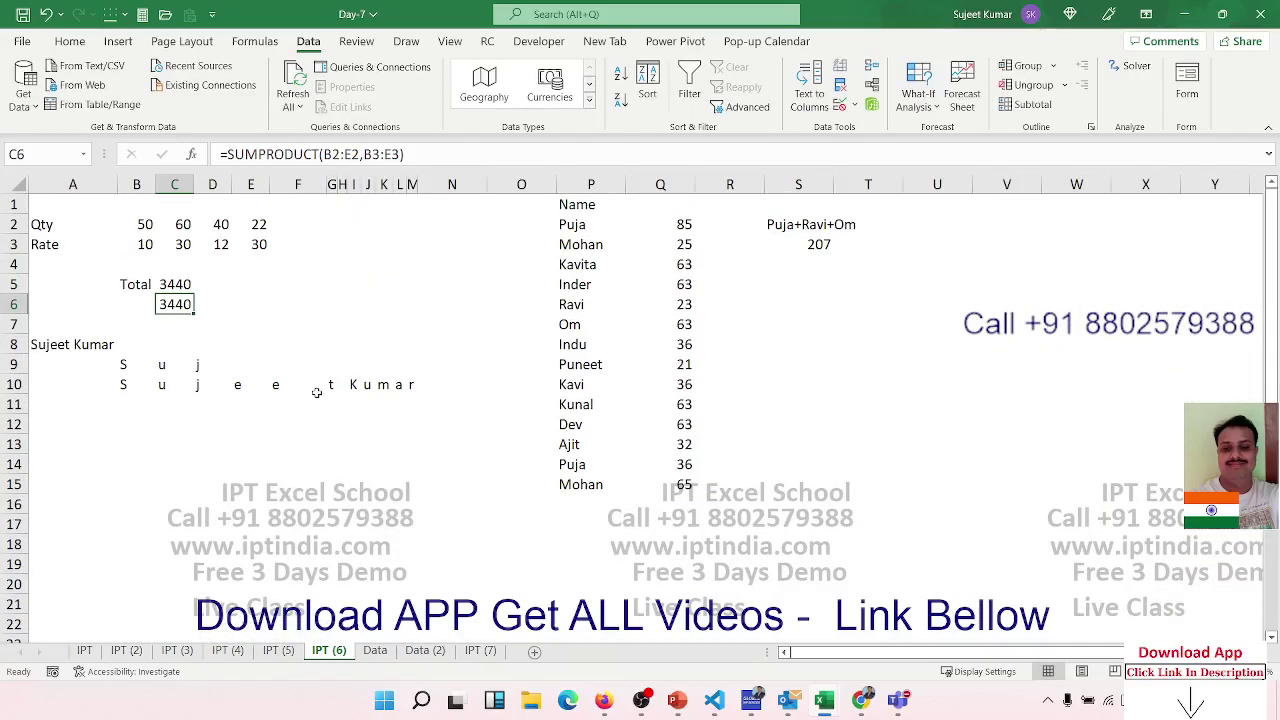
pyautogui.scroll(-6, 315, 395)
# Re-enter the F34 formula as an array formula with Ctrl+Shift+Enter, still returning 4550.
pyautogui.click(290, 464)
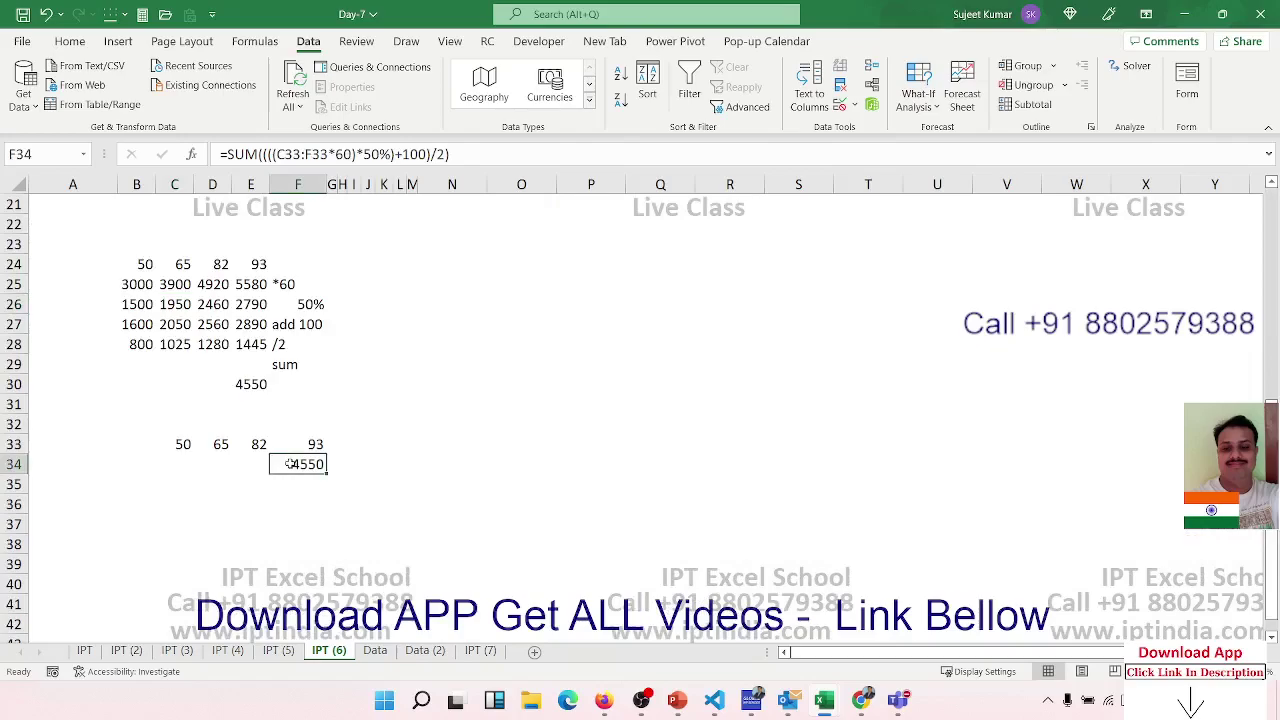
pyautogui.doubleClick(290, 464)
pyautogui.hotkey('ctrl', 'shift', 'Return')
pyautogui.scroll(3, 594, 381)
pyautogui.scroll(3, 594, 383)
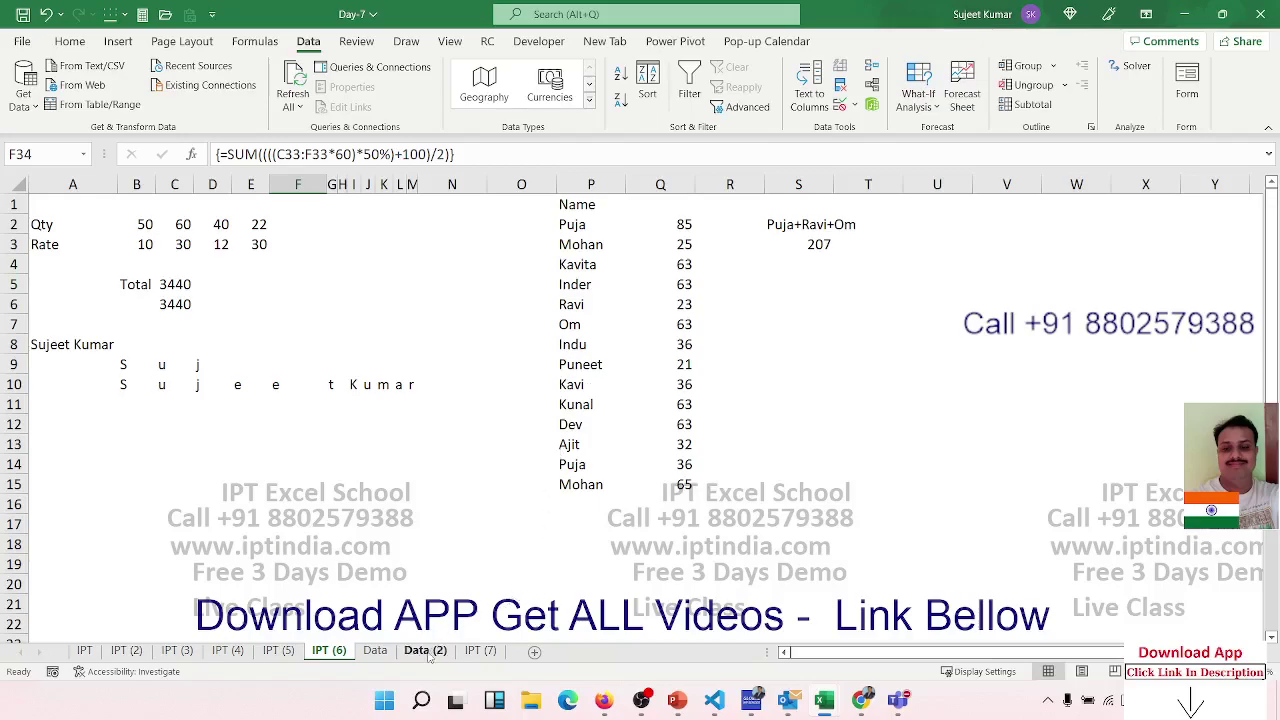
# Delete all contents of the Data sheet.
pyautogui.click(372, 652)
pyautogui.click(233, 268)
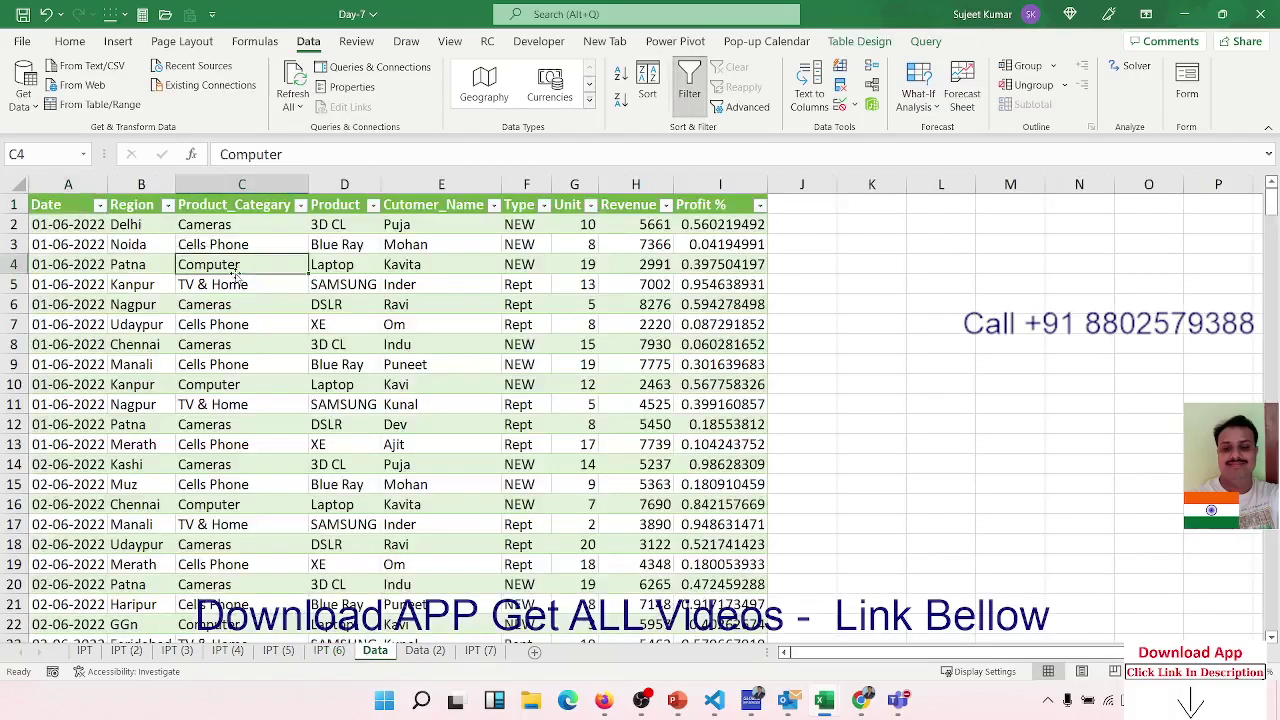
pyautogui.scroll(-13, 281, 404)
pyautogui.scroll(13, 281, 404)
pyautogui.click(18, 184)
pyautogui.hotkey('ctrl', '-')
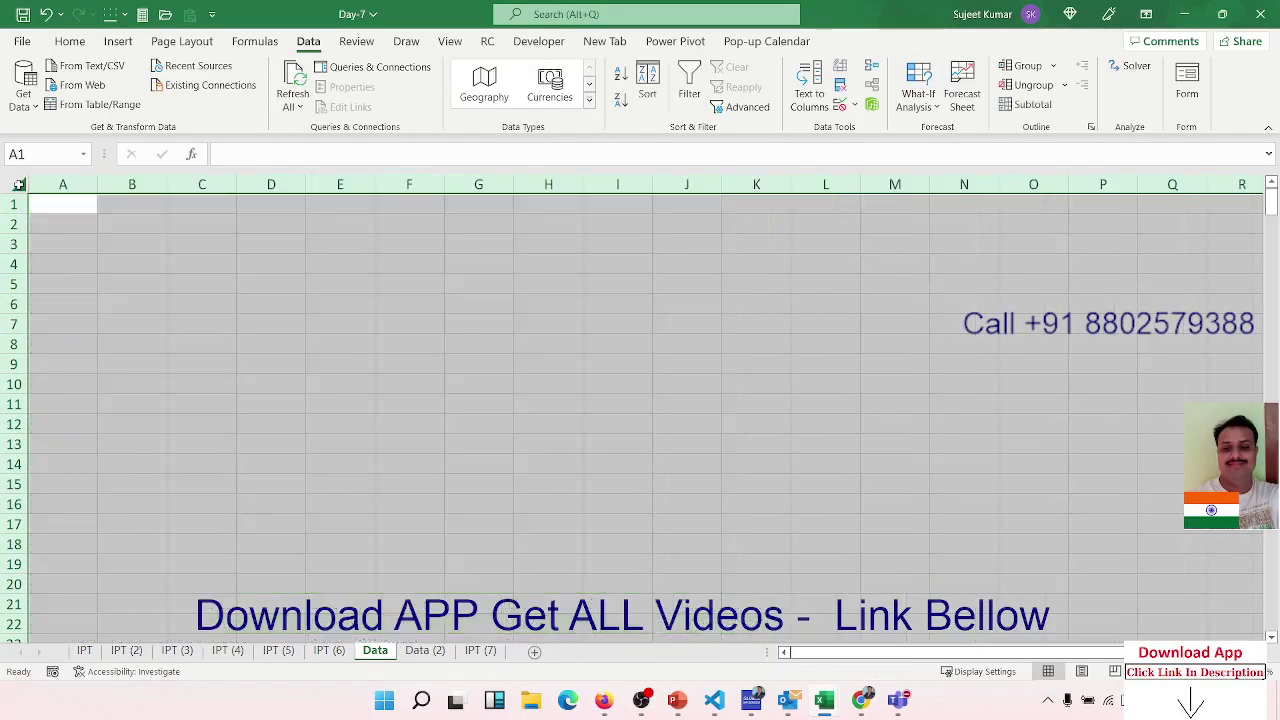
# Clear the Data (2) sheet's Source.Name table, then return to the empty Data sheet at A1.
pyautogui.click(426, 652)
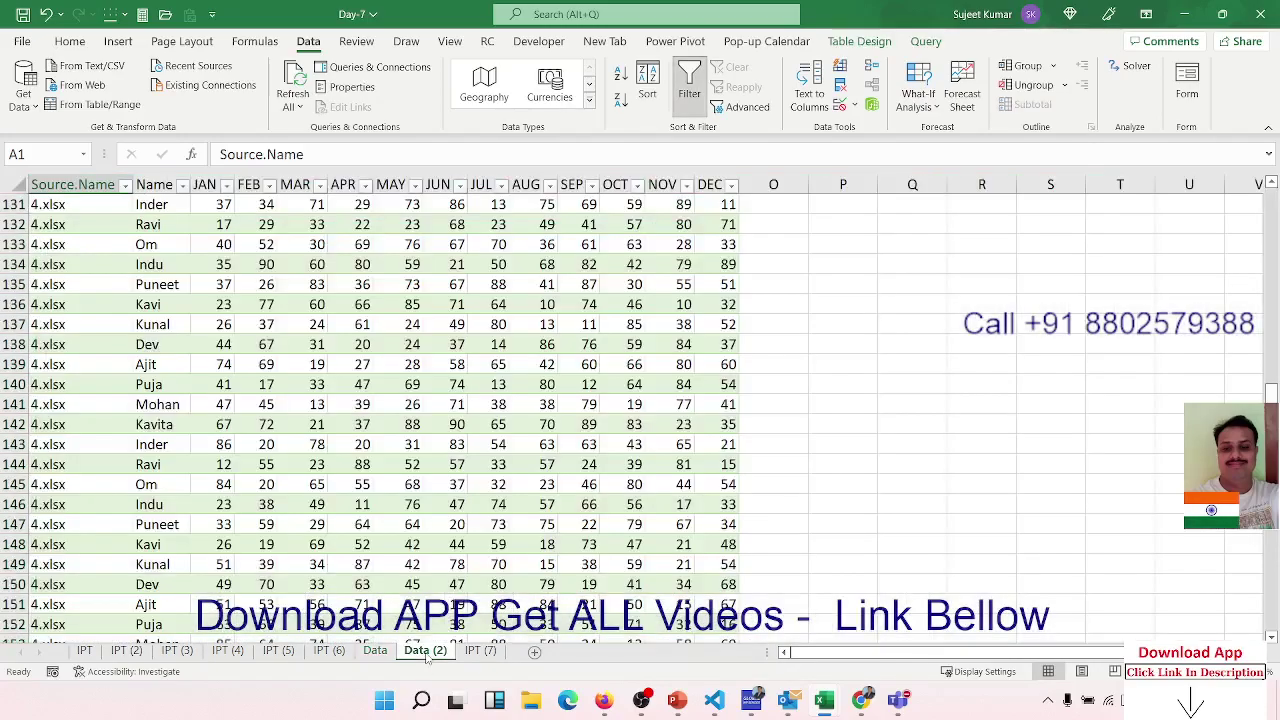
pyautogui.scroll(10, 14, 224)
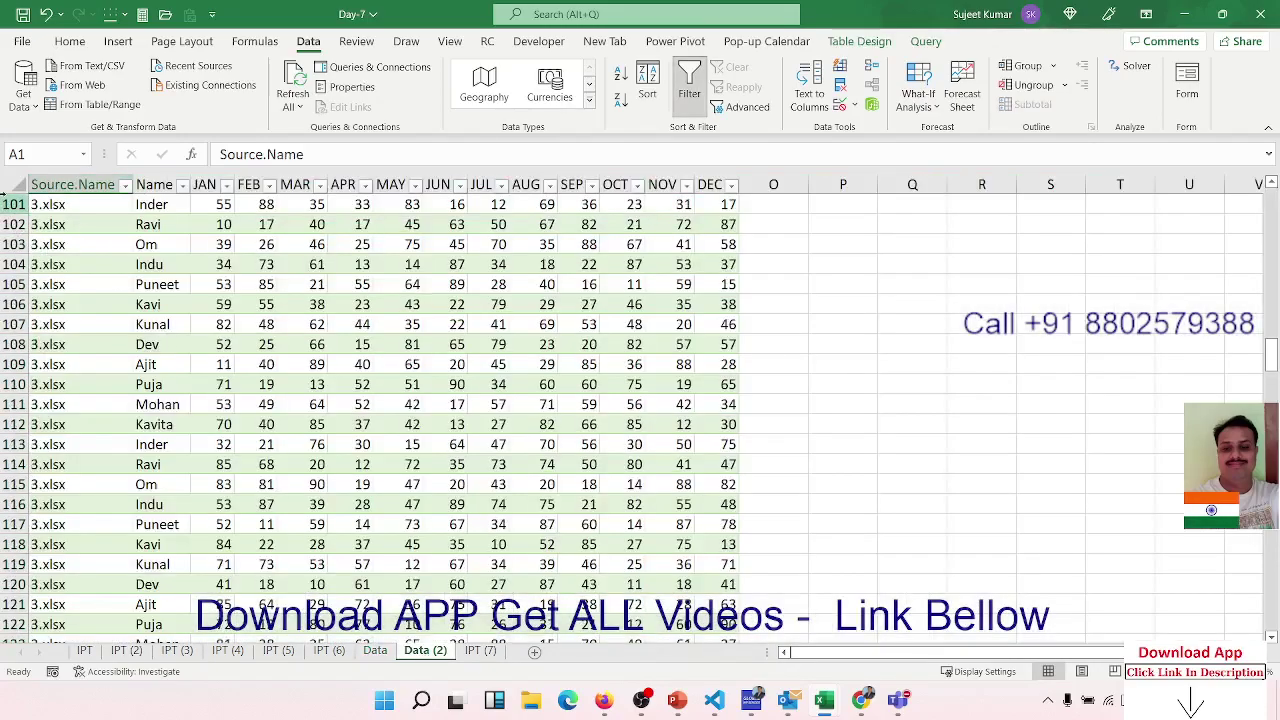
pyautogui.click(15, 186)
pyautogui.hotkey('ctrl', '-')
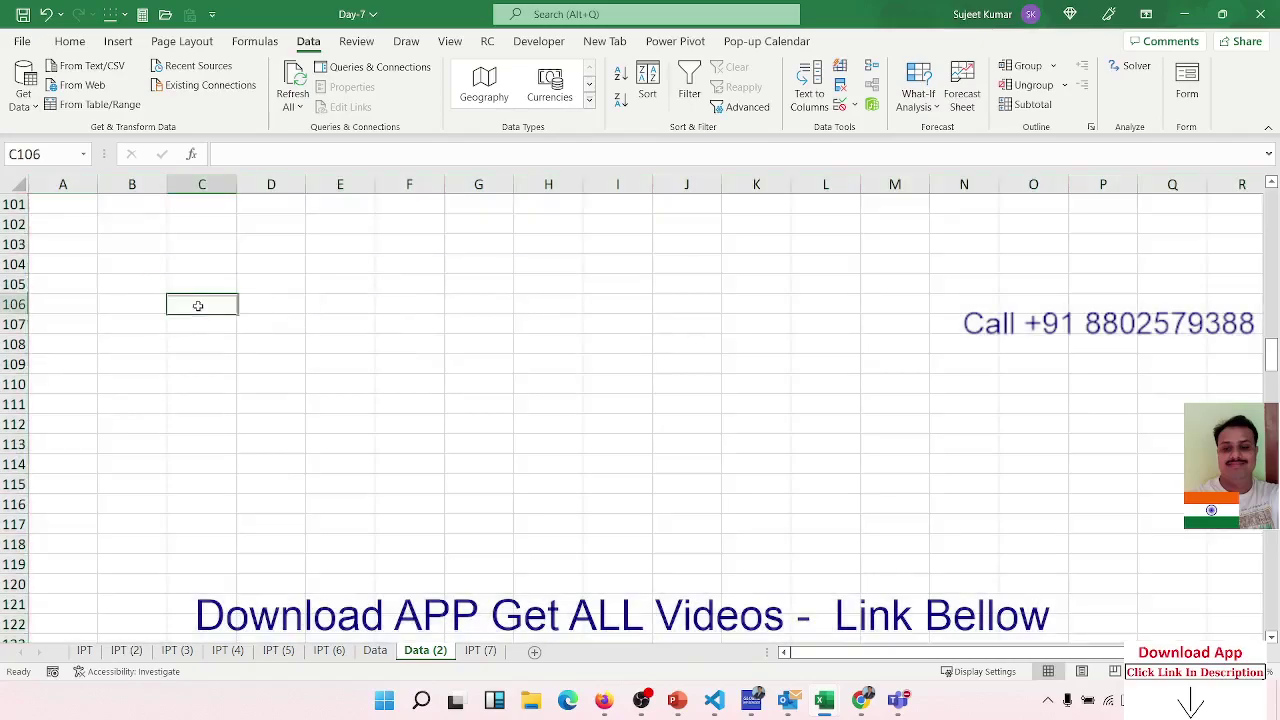
pyautogui.click(198, 305)
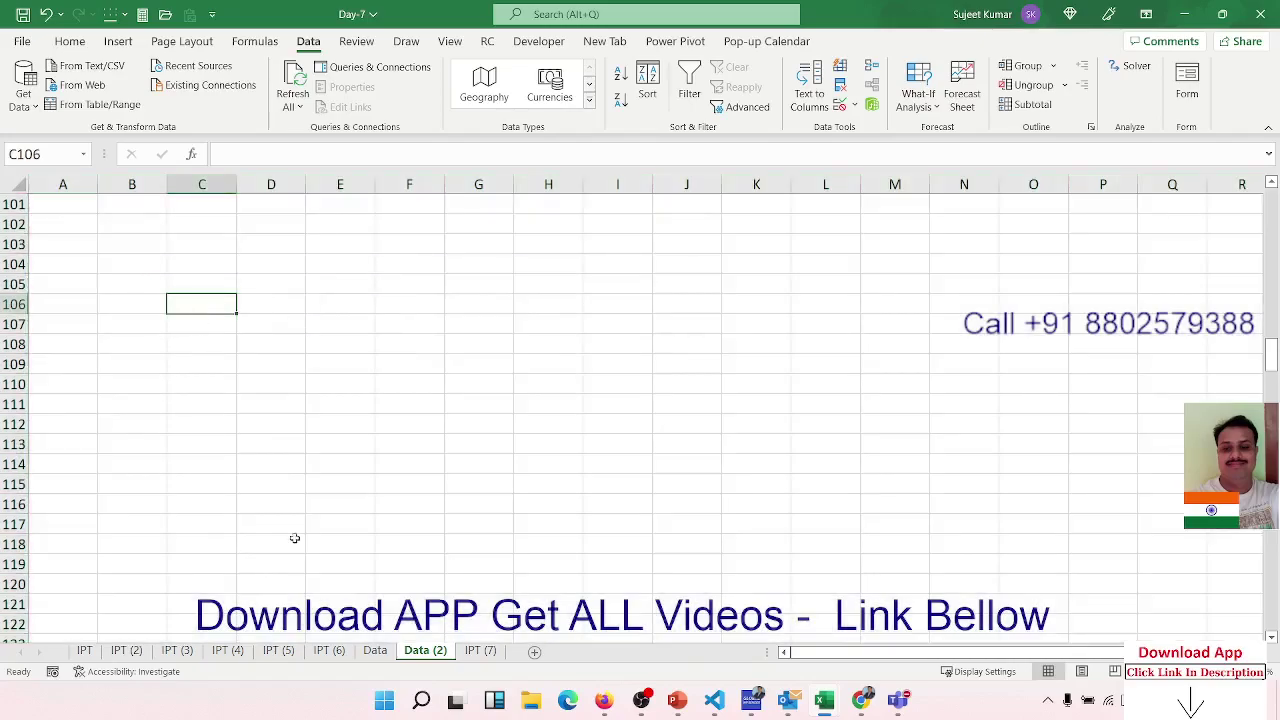
pyautogui.click(375, 650)
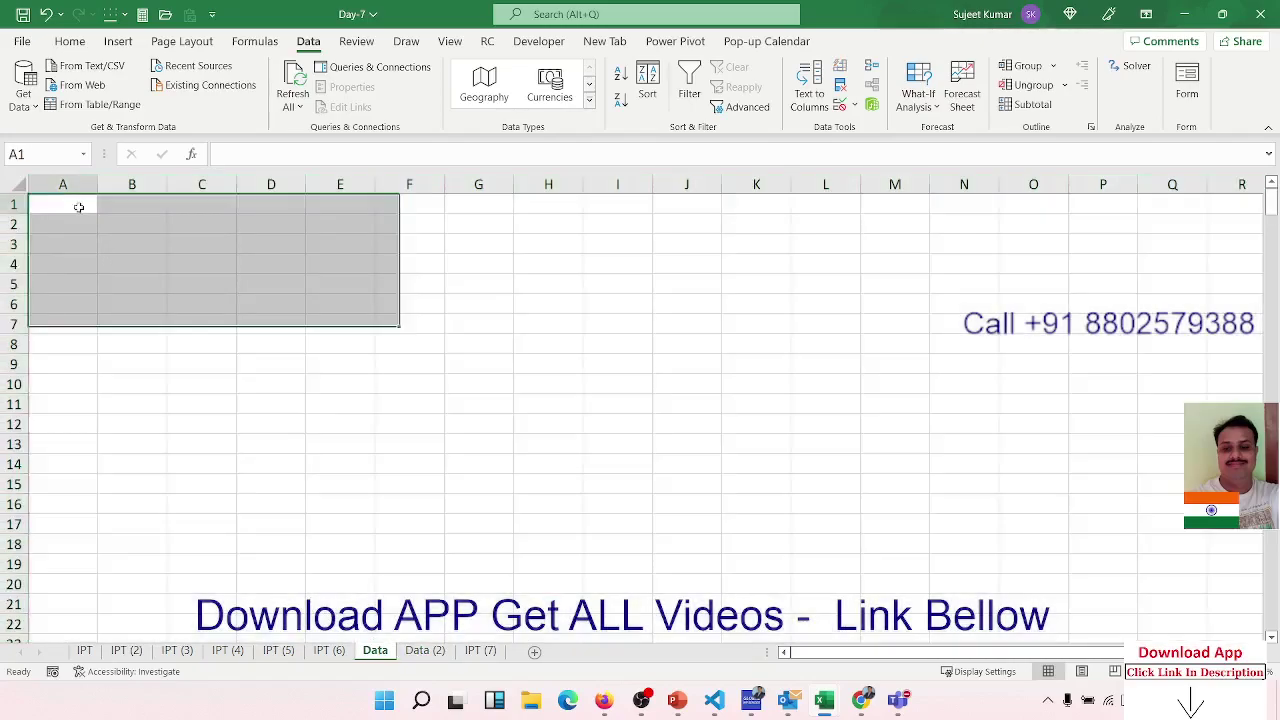
pyautogui.click(78, 206)
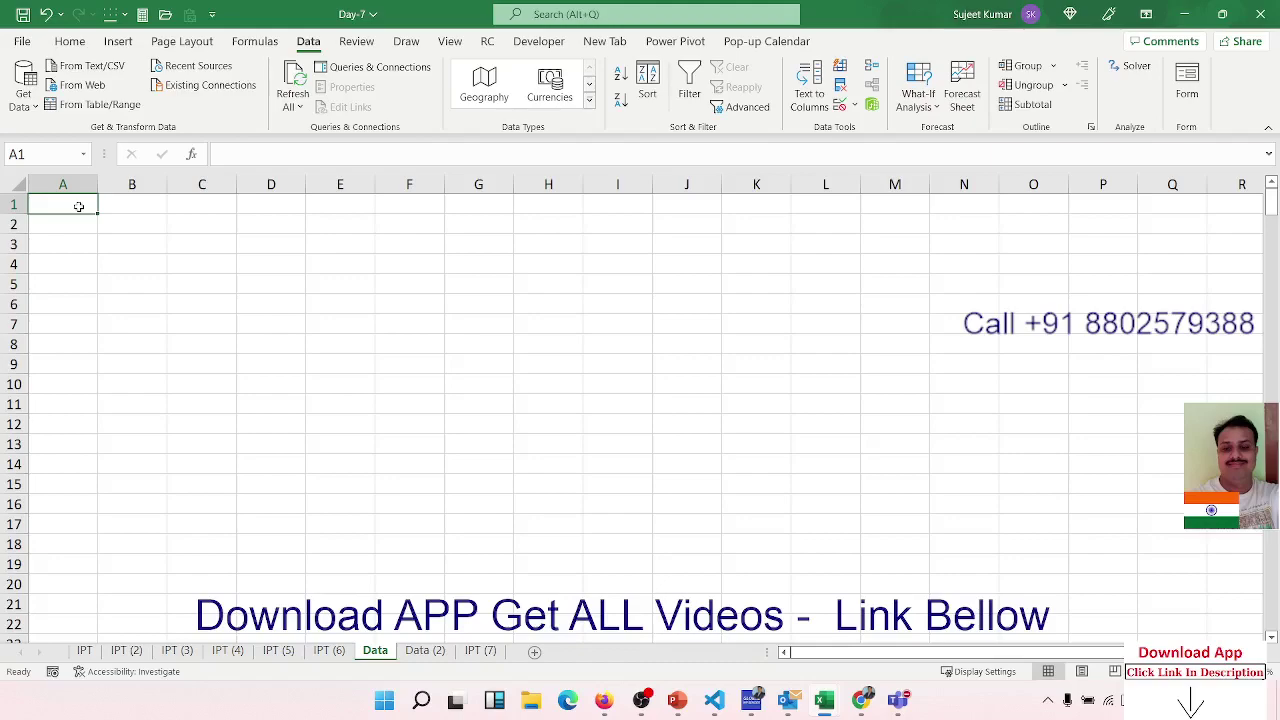
# Import the Data sheet from Pivot Table -Part-1.xlsx into a new Data (3) sheet as table Data_3.
pyautogui.click(30, 104)
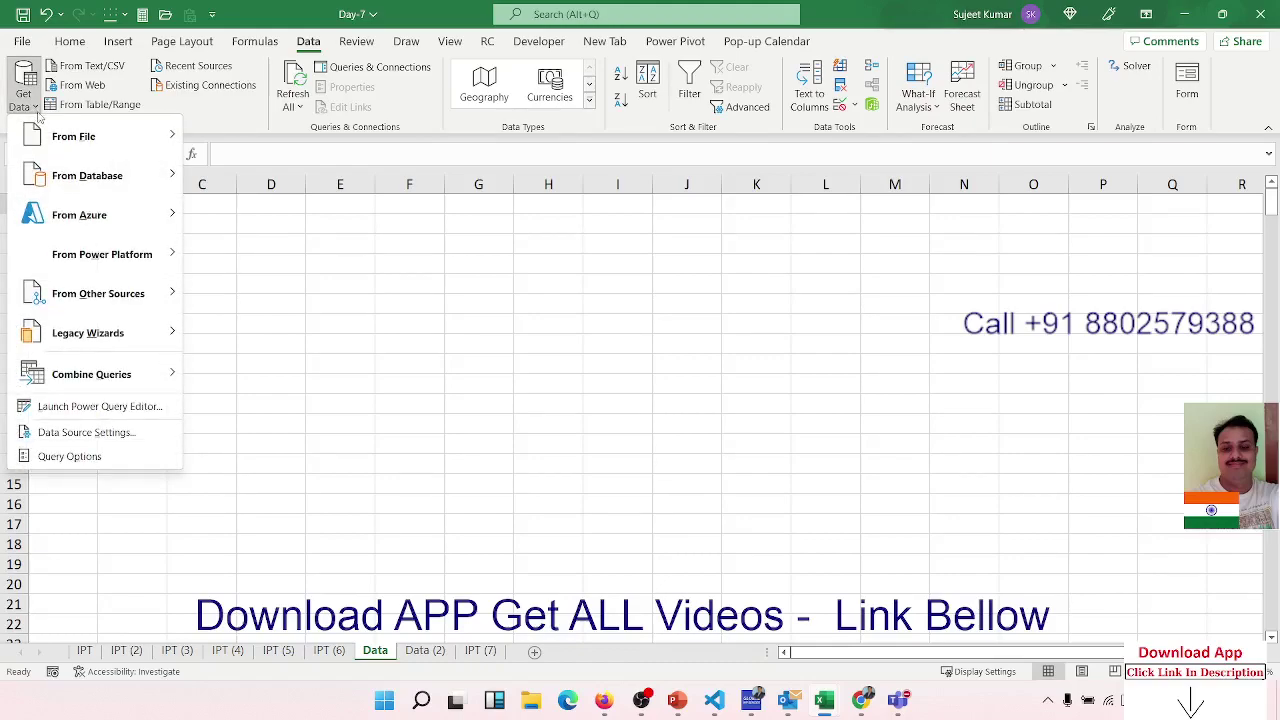
pyautogui.moveTo(53, 134)
pyautogui.click(218, 136)
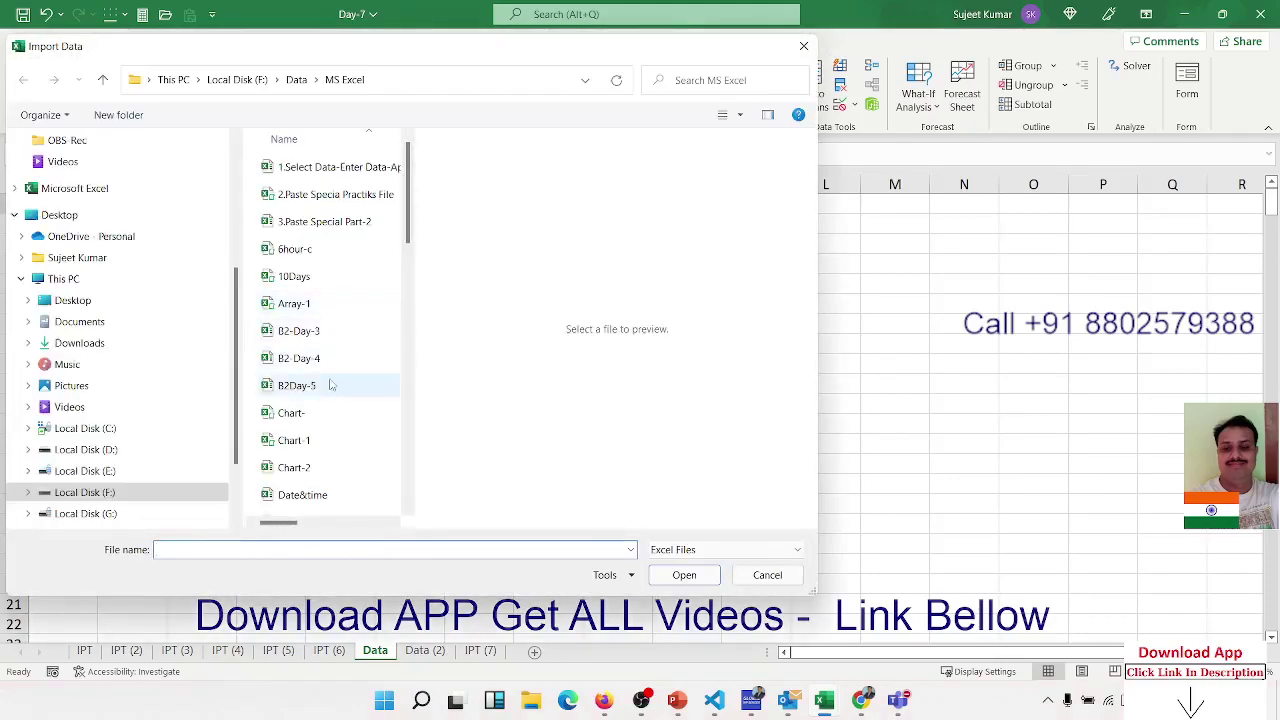
pyautogui.scroll(-3, 330, 378)
pyautogui.scroll(-3, 328, 378)
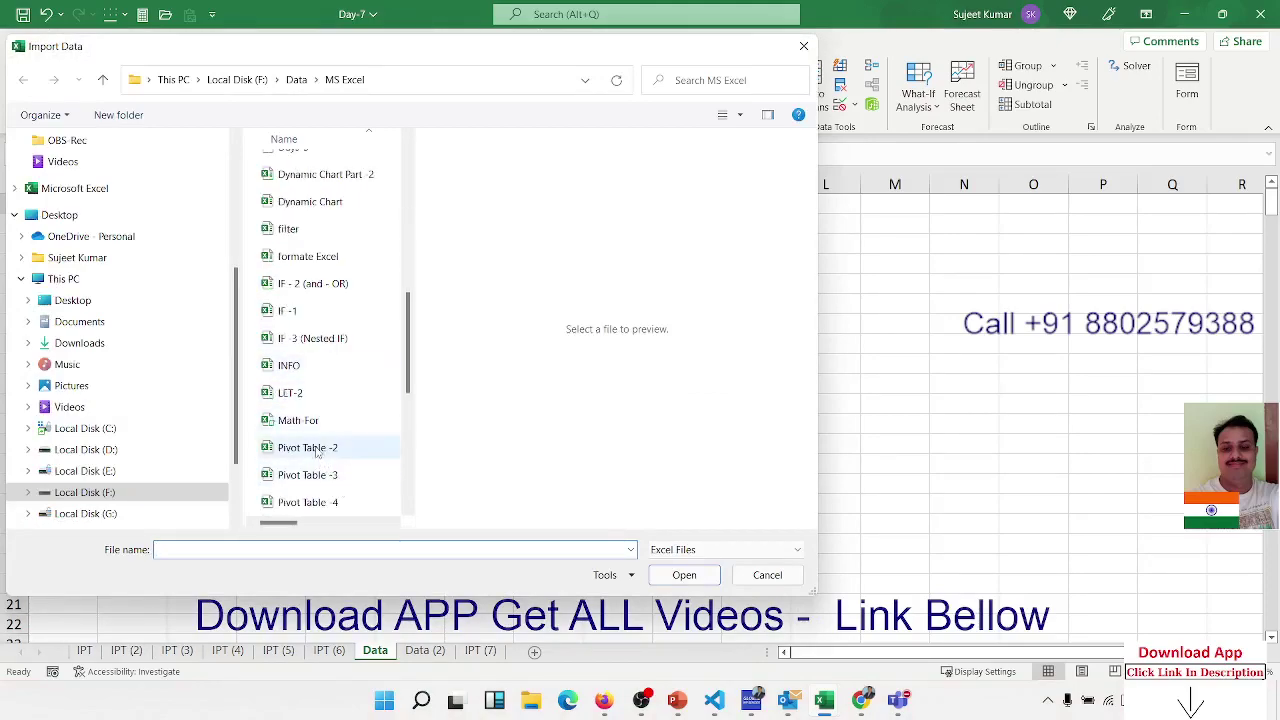
pyautogui.scroll(-3, 320, 460)
pyautogui.scroll(-1, 323, 463)
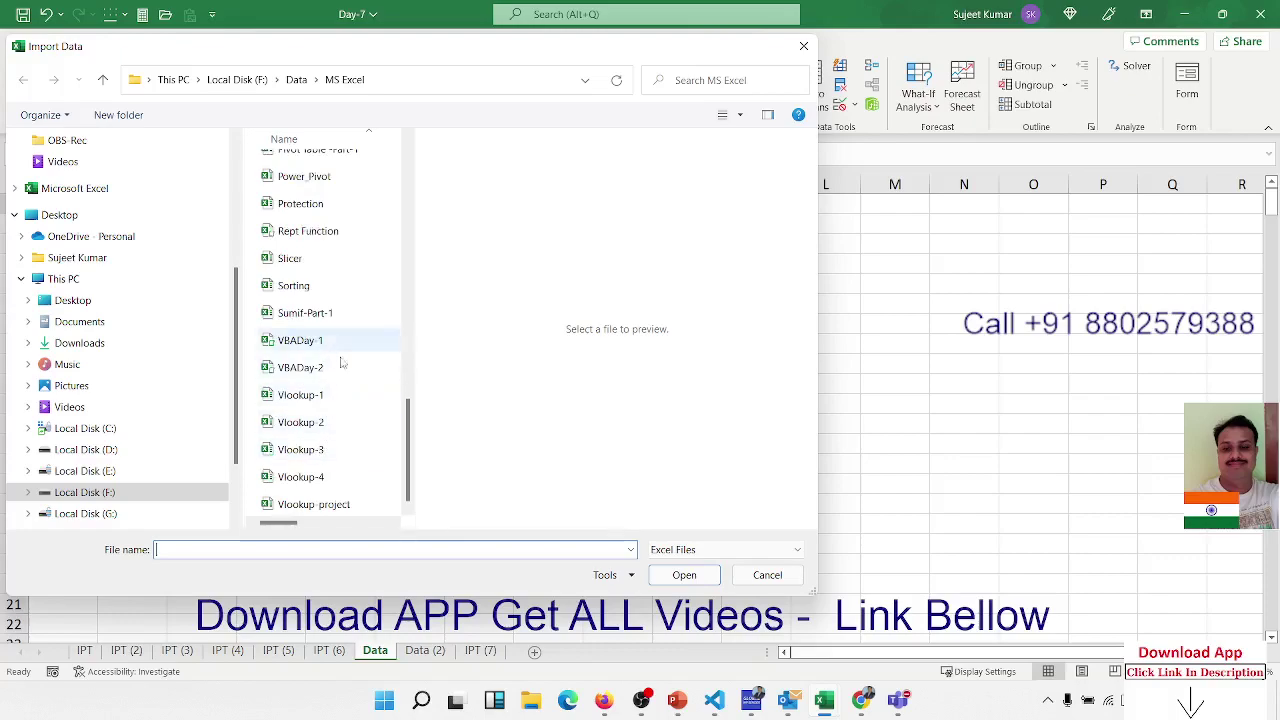
pyautogui.moveTo(410, 428); pyautogui.dragTo(410, 378)
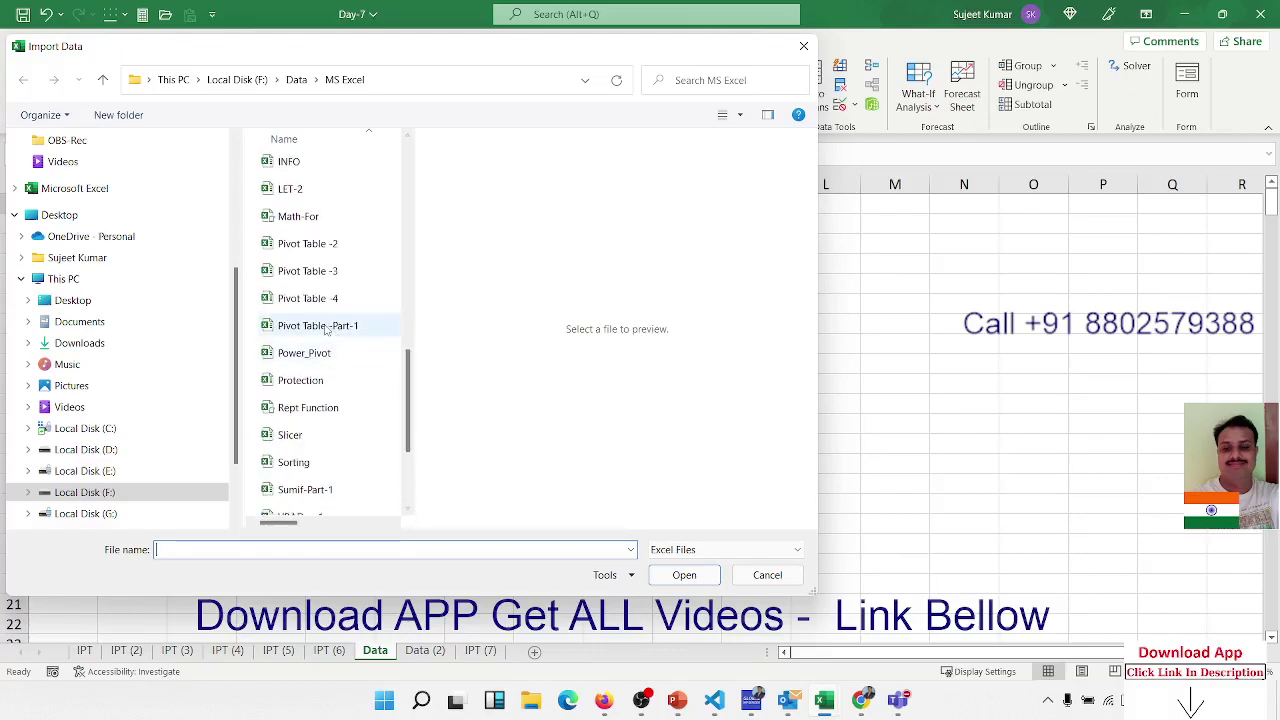
pyautogui.click(326, 331)
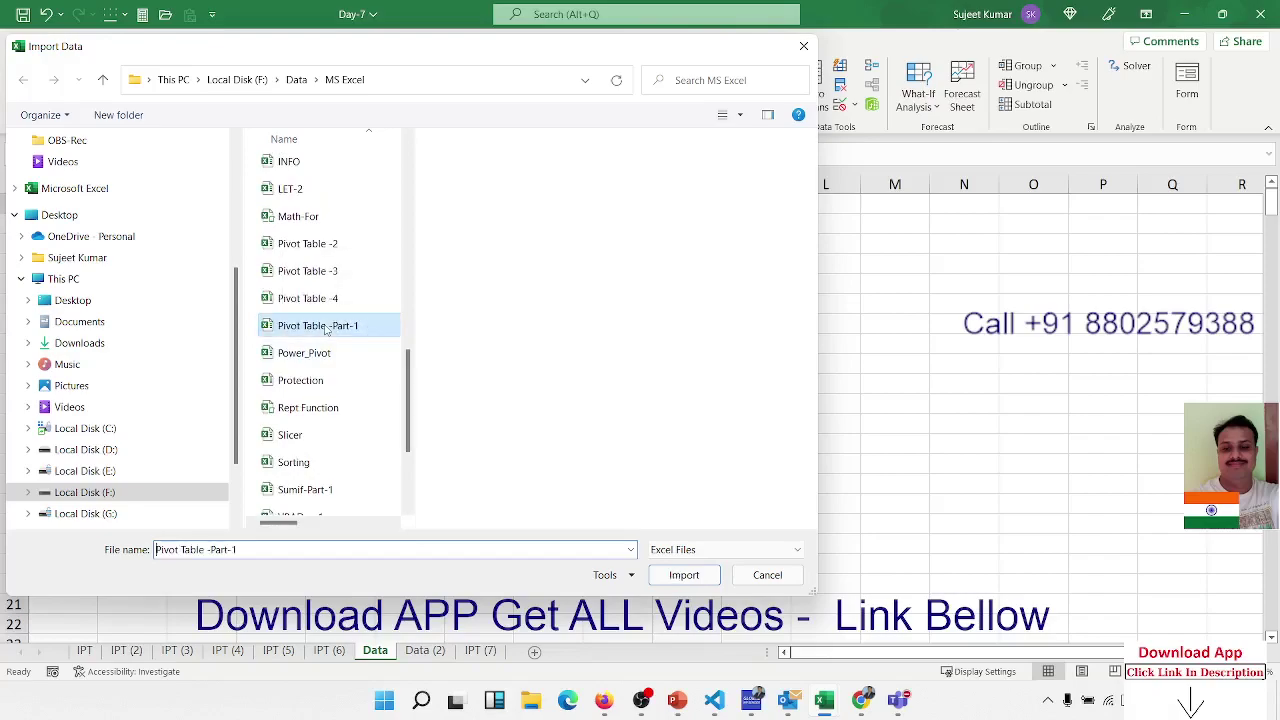
pyautogui.click(684, 576)
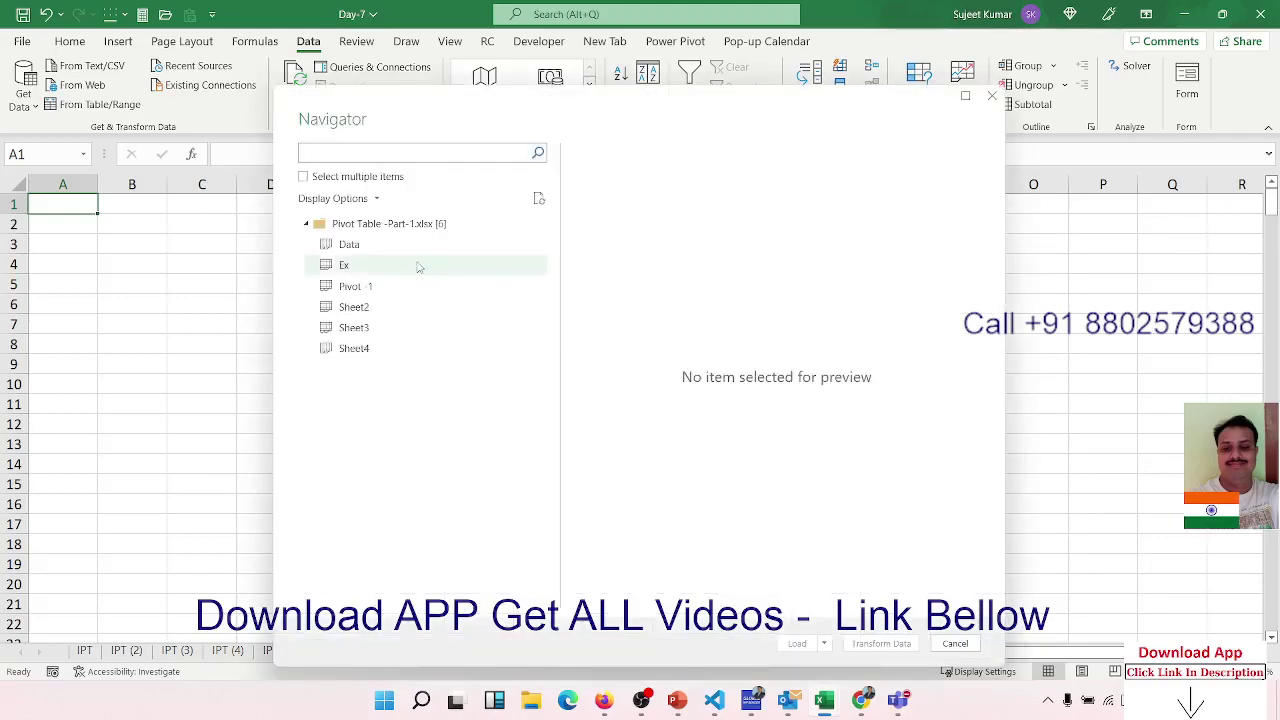
pyautogui.click(407, 255)
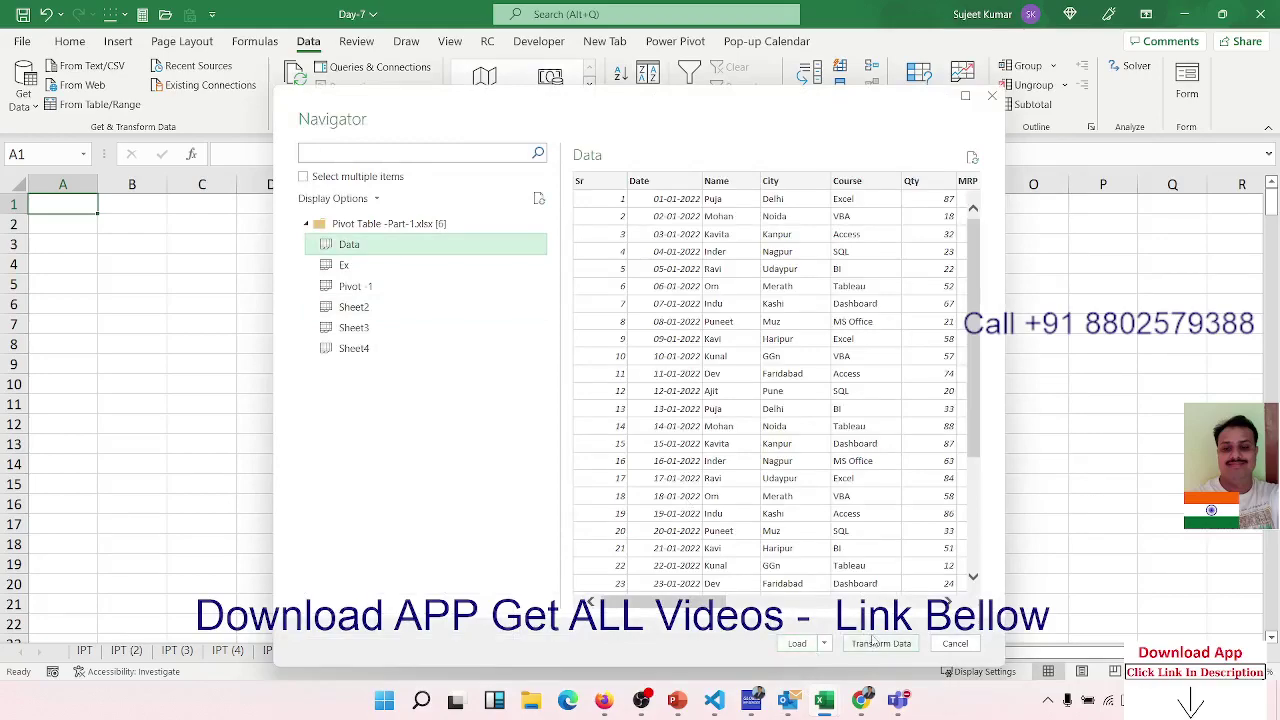
pyautogui.click(810, 646)
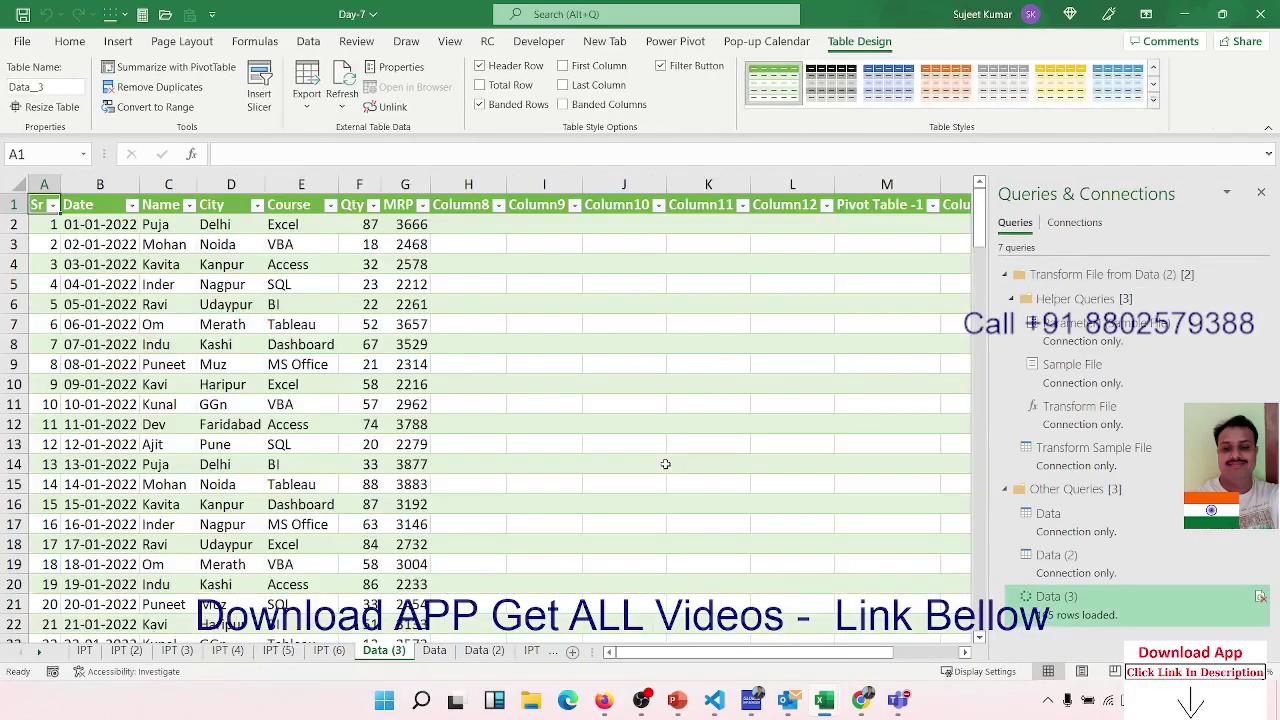
# Scroll back to column A and display the Data (3) query's preview listing its 16 columns.
pyautogui.click(592, 382)
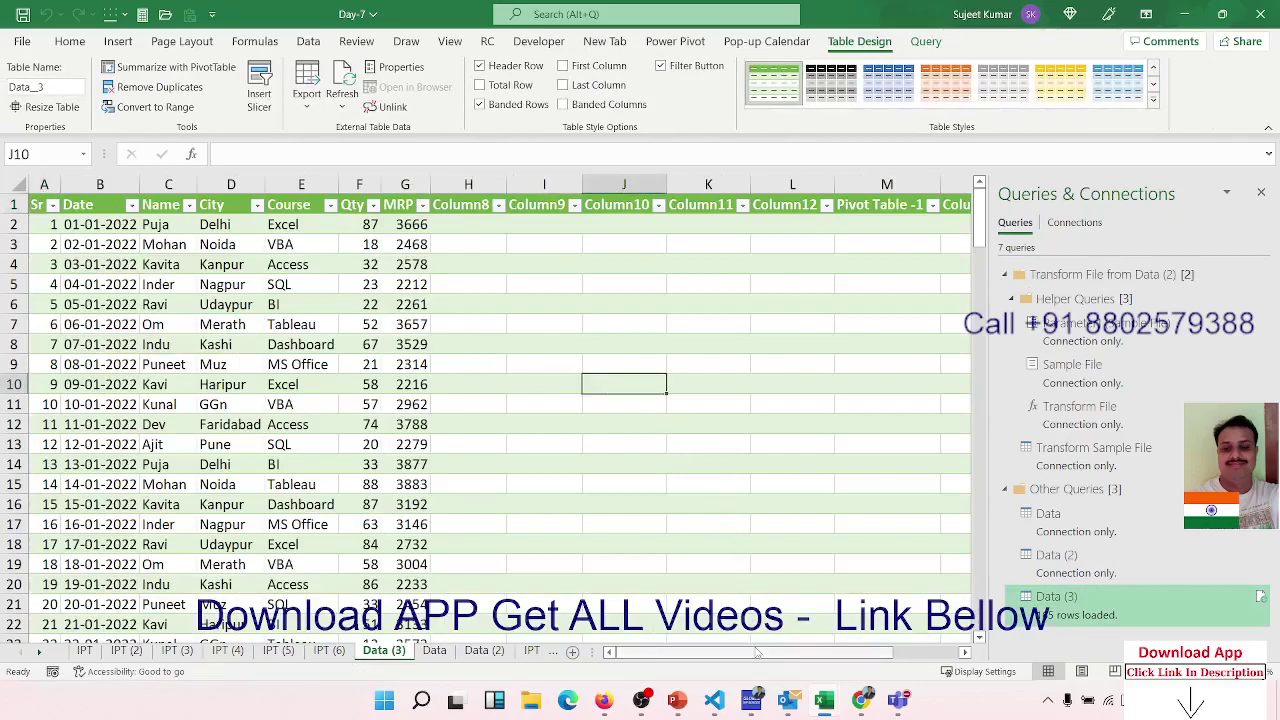
pyautogui.moveTo(757, 652); pyautogui.dragTo(822, 658)
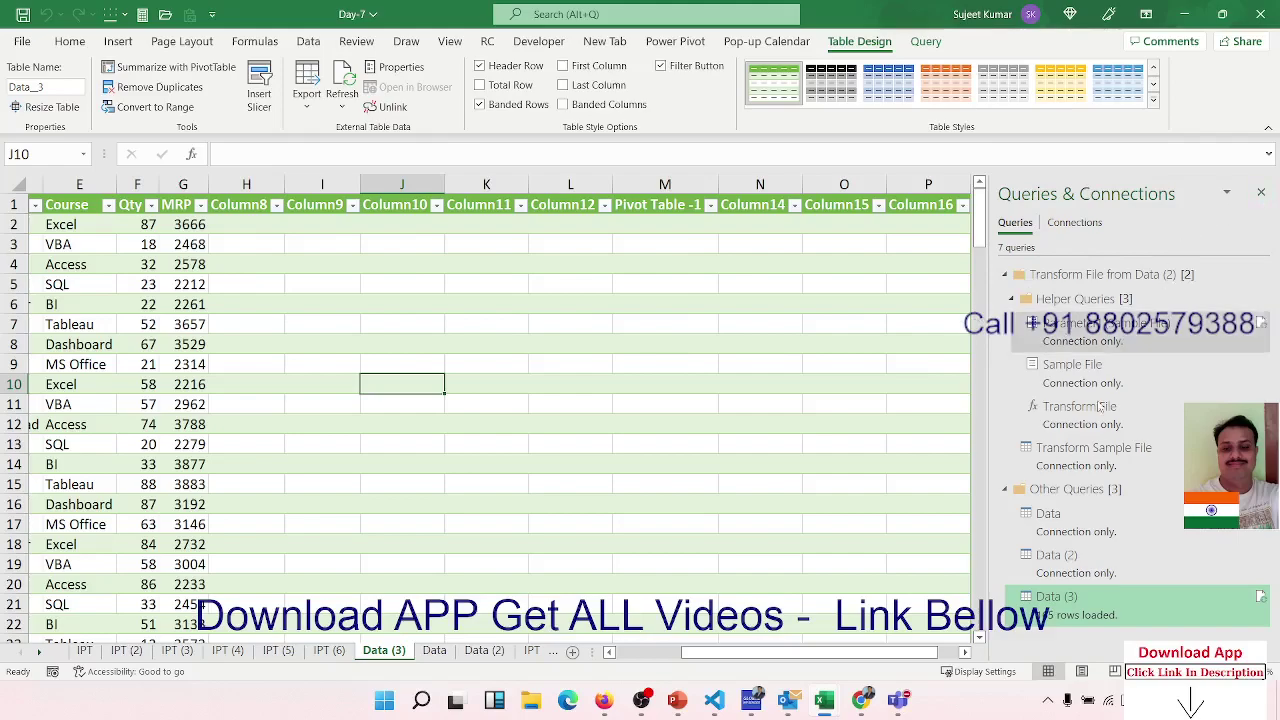
pyautogui.click(965, 651)
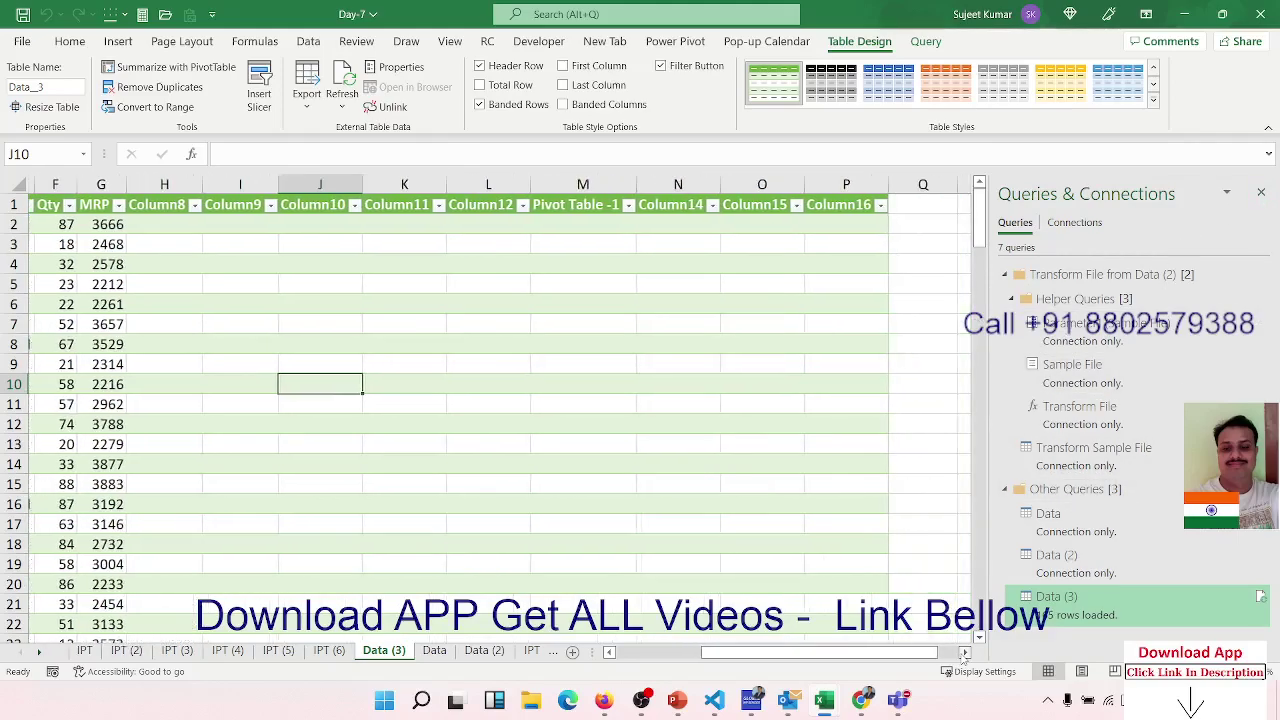
pyautogui.click(965, 651)
pyautogui.moveTo(928, 660); pyautogui.dragTo(777, 657)
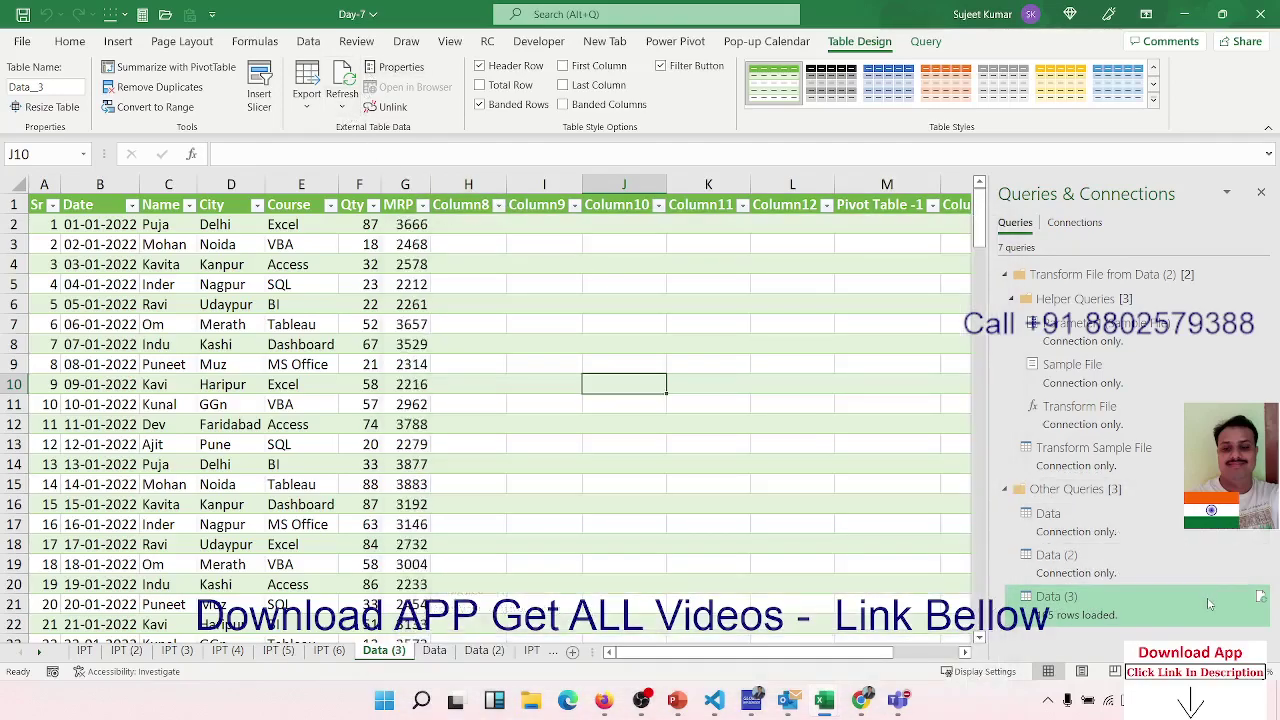
pyautogui.moveTo(1093, 614)
# In Power Query, remove the empty Column8 through Column16 from the Data (3) query.
pyautogui.moveTo(1149, 598)
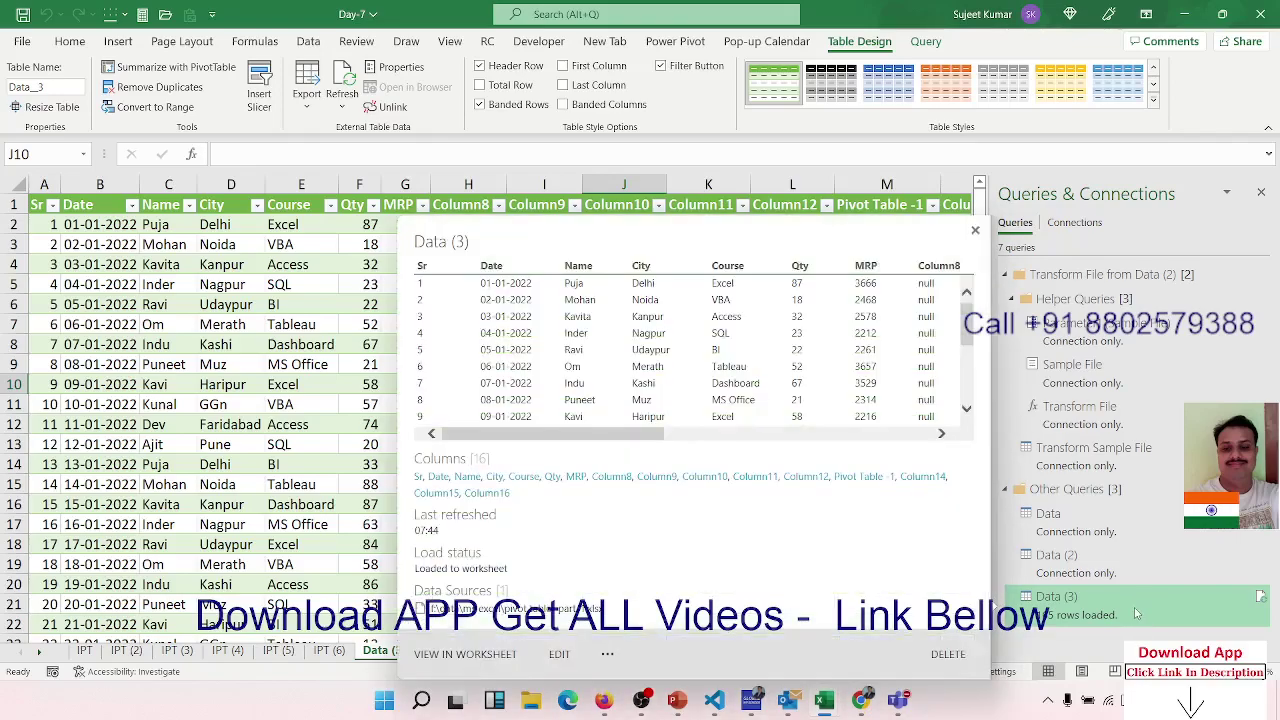
pyautogui.click(562, 654)
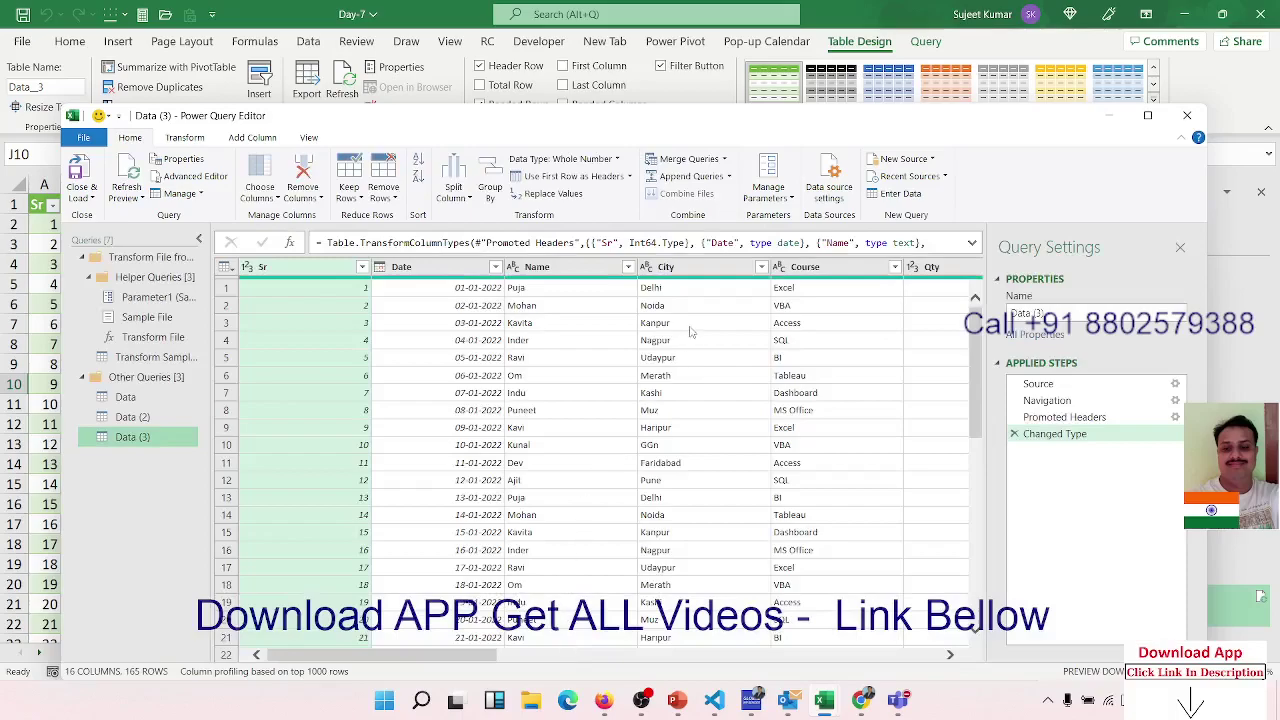
pyautogui.click(689, 328)
pyautogui.press('Right')
pyautogui.press('Right')
pyautogui.press('Right')
pyautogui.press('Right')
pyautogui.press('Right')
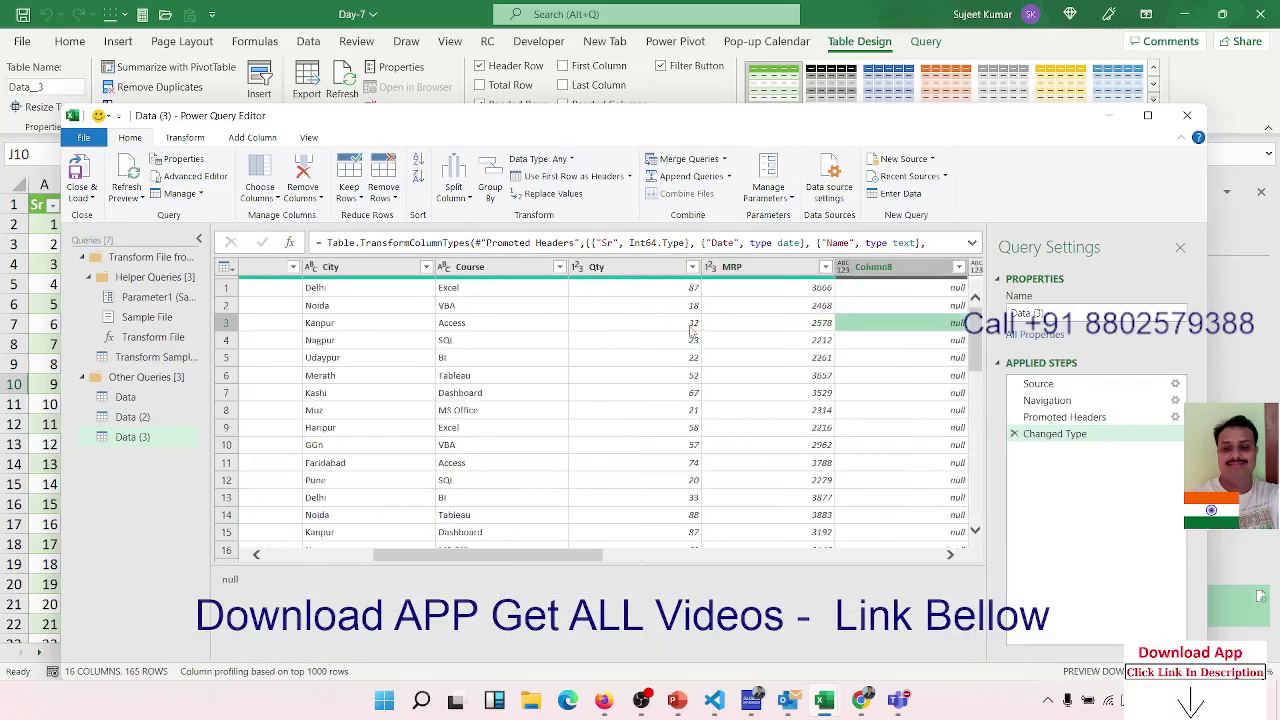
pyautogui.press('Right')
pyautogui.press('Right')
pyautogui.press('Right')
pyautogui.press('Right')
pyautogui.press('Left')
pyautogui.press('Left')
pyautogui.press('Left')
pyautogui.press('Left')
pyautogui.press('Left')
pyautogui.press('Left')
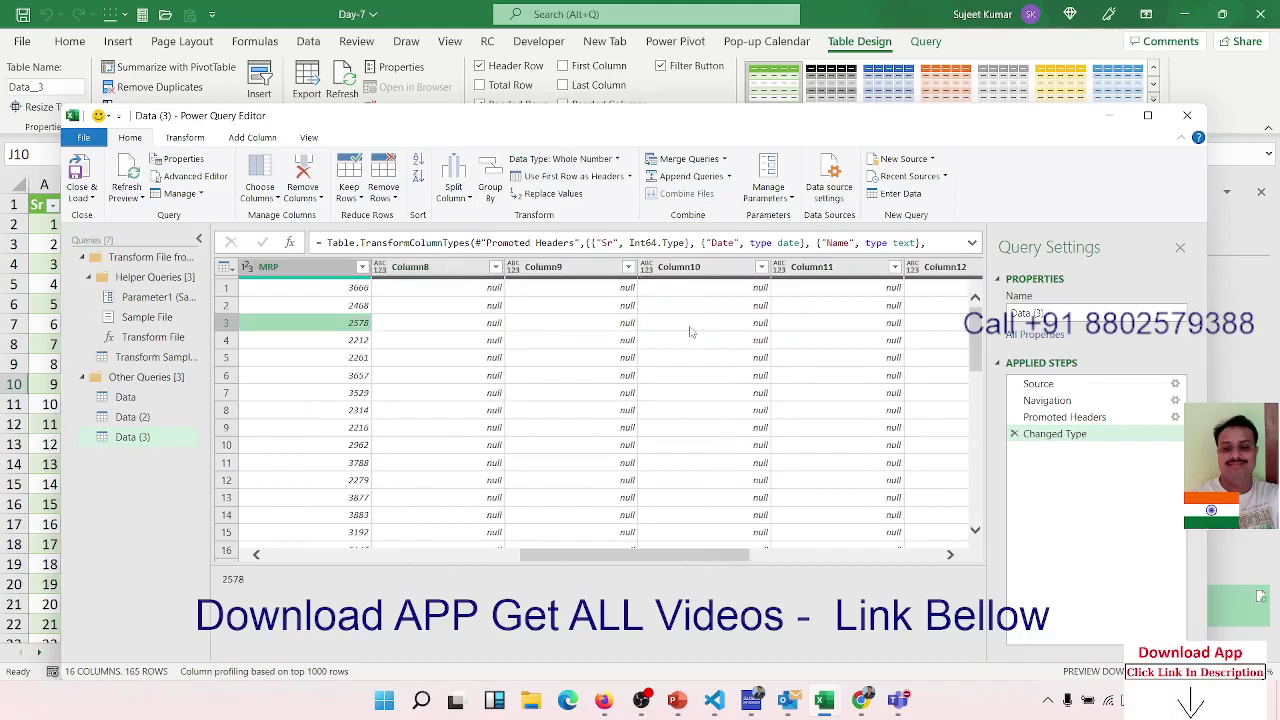
pyautogui.press('Left')
pyautogui.press('Right')
pyautogui.press('Right')
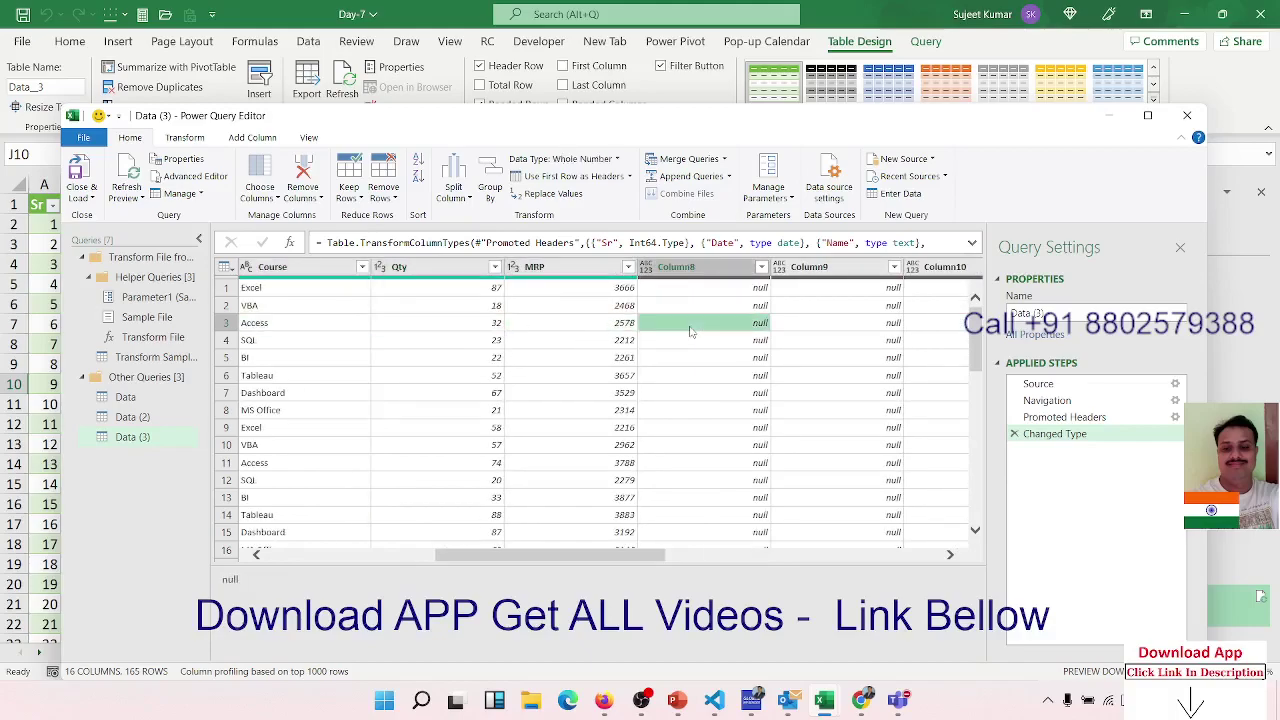
pyautogui.press('Left')
pyautogui.press('Right')
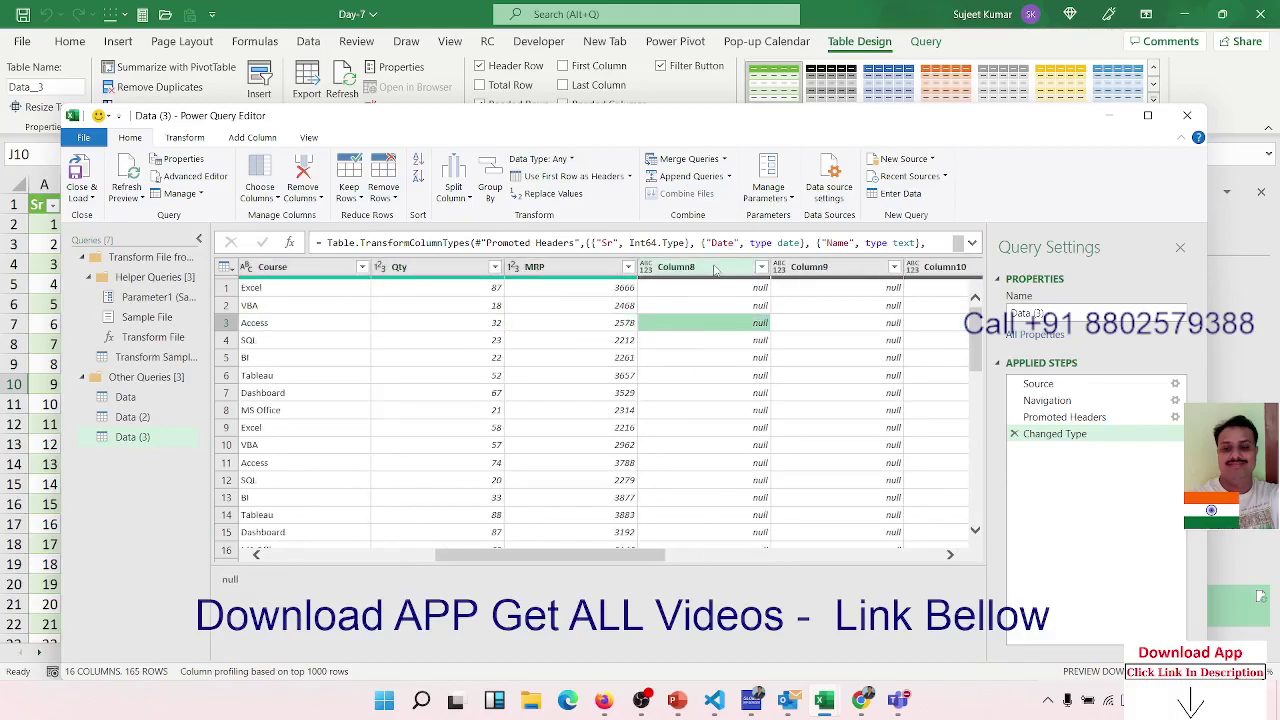
pyautogui.click(714, 268)
pyautogui.hotkey('shift', 'Right')
pyautogui.hotkey('shift', 'Right')
pyautogui.hotkey('shift', 'Right')
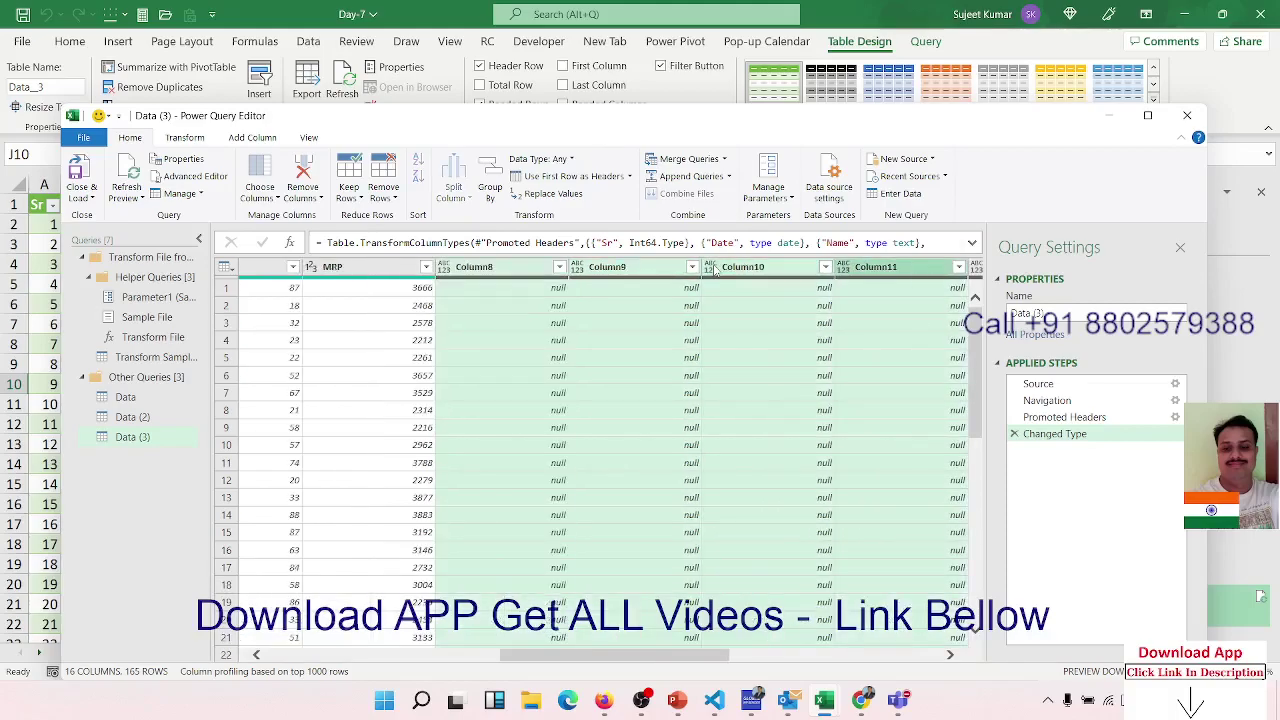
pyautogui.hotkey('shift', 'Right')
pyautogui.hotkey('shift', 'Right')
pyautogui.hotkey('shift', 'Right')
pyautogui.hotkey('shift', 'Right')
pyautogui.hotkey('shift', 'Right')
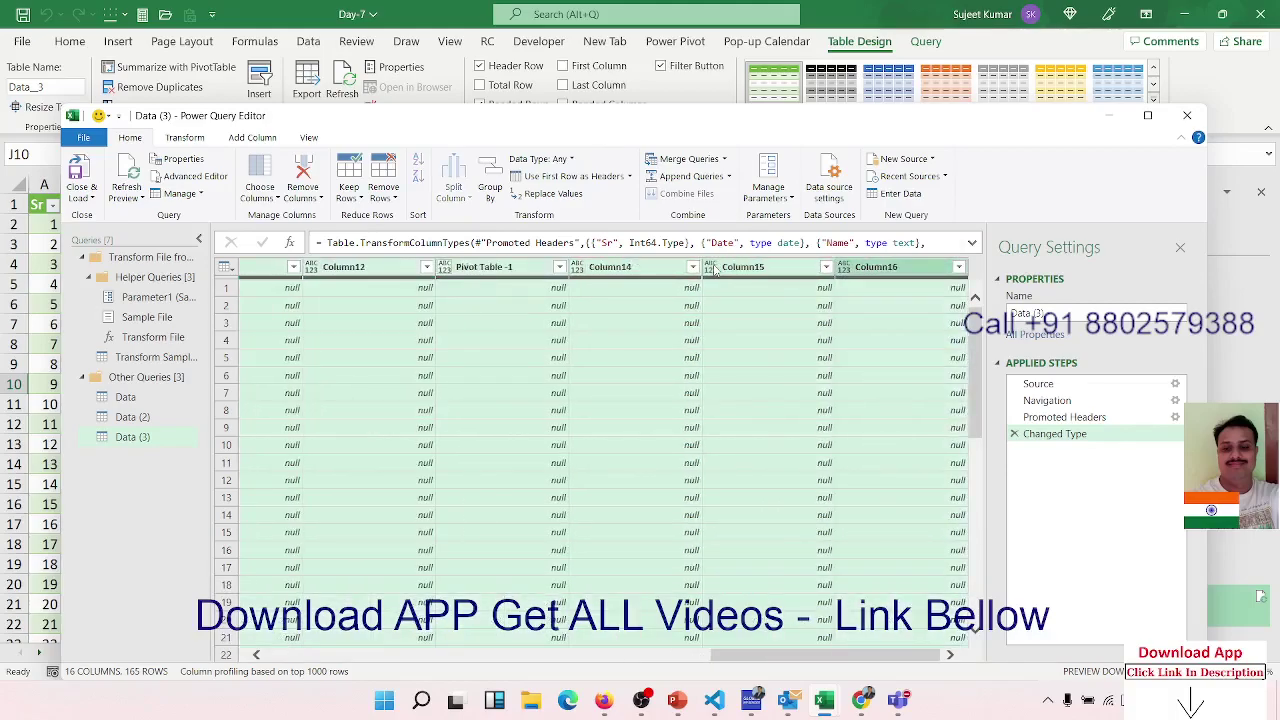
pyautogui.rightClick(678, 270)
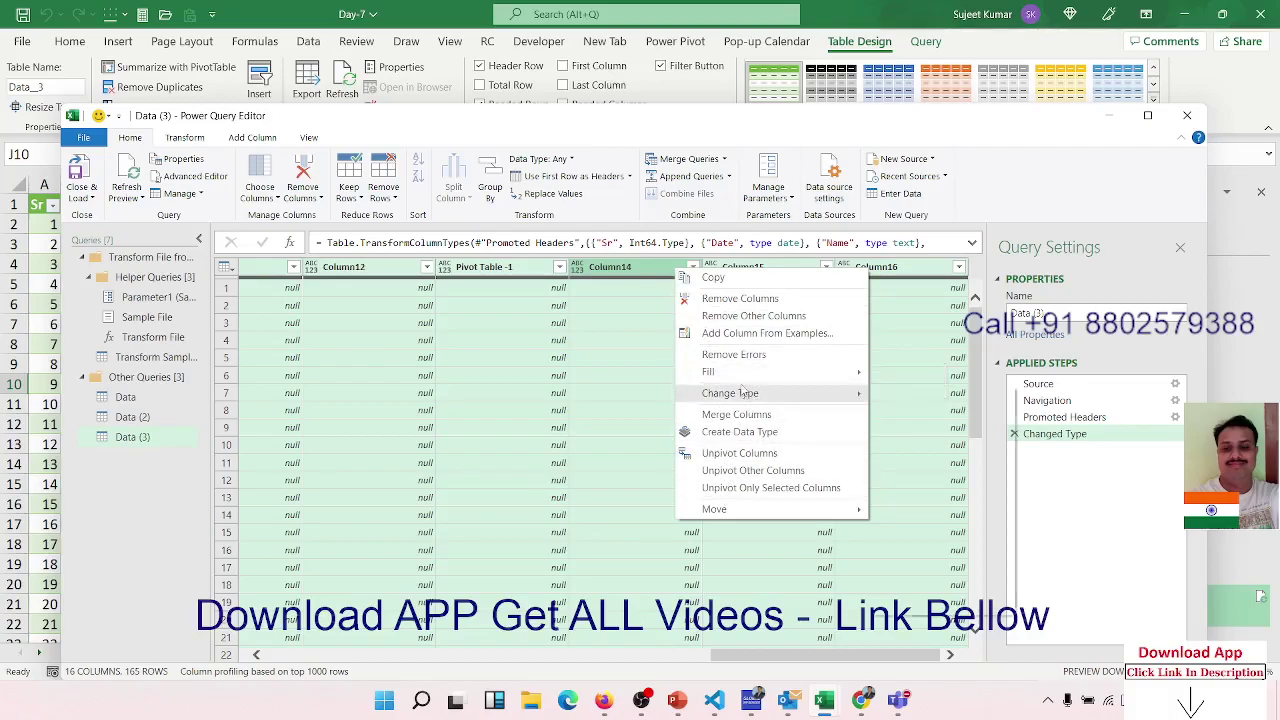
pyautogui.click(756, 298)
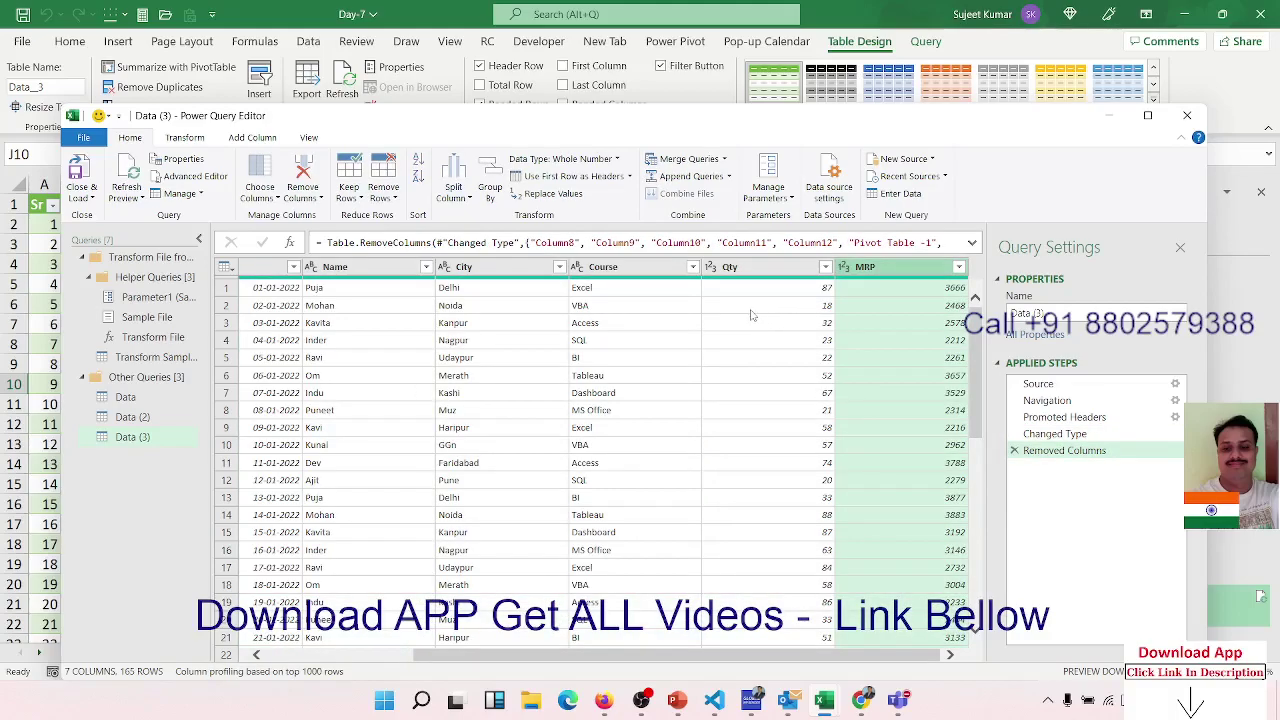
# Load the seven-column Sr-to-MRP table back to Data (3), then switch to the empty Data sheet.
pyautogui.click(754, 308)
pyautogui.click(82, 172)
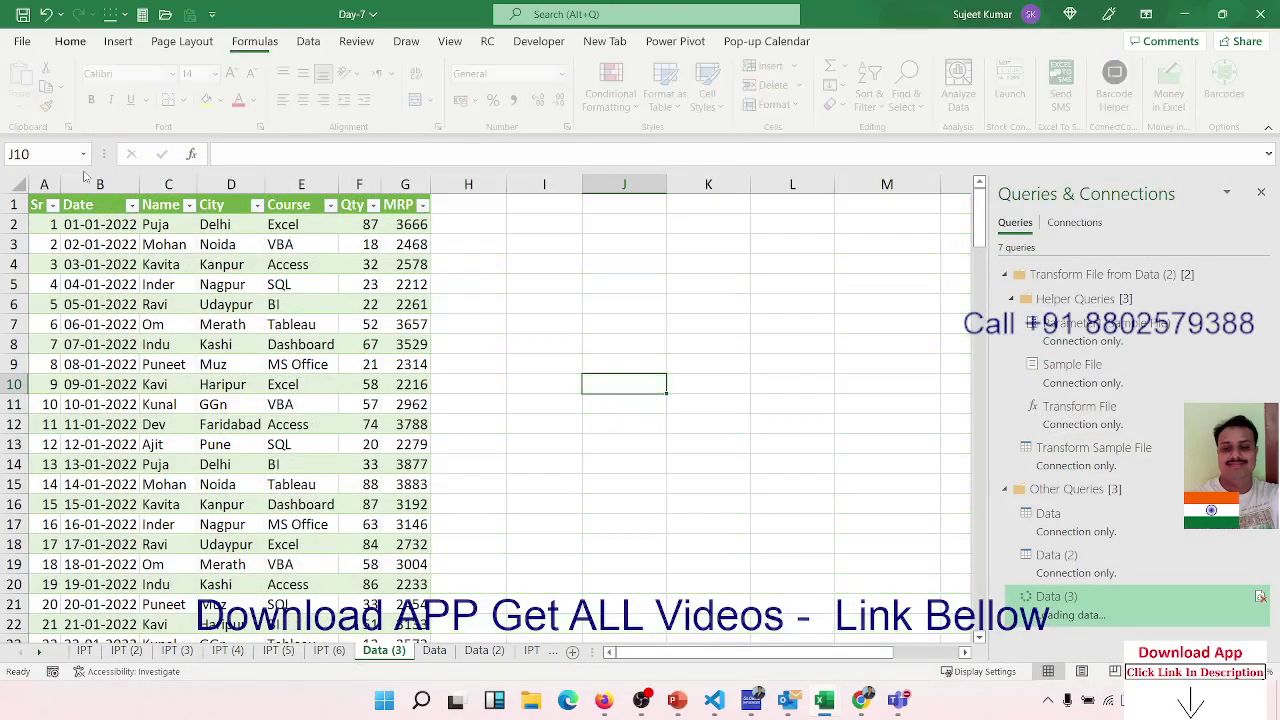
pyautogui.click(370, 244)
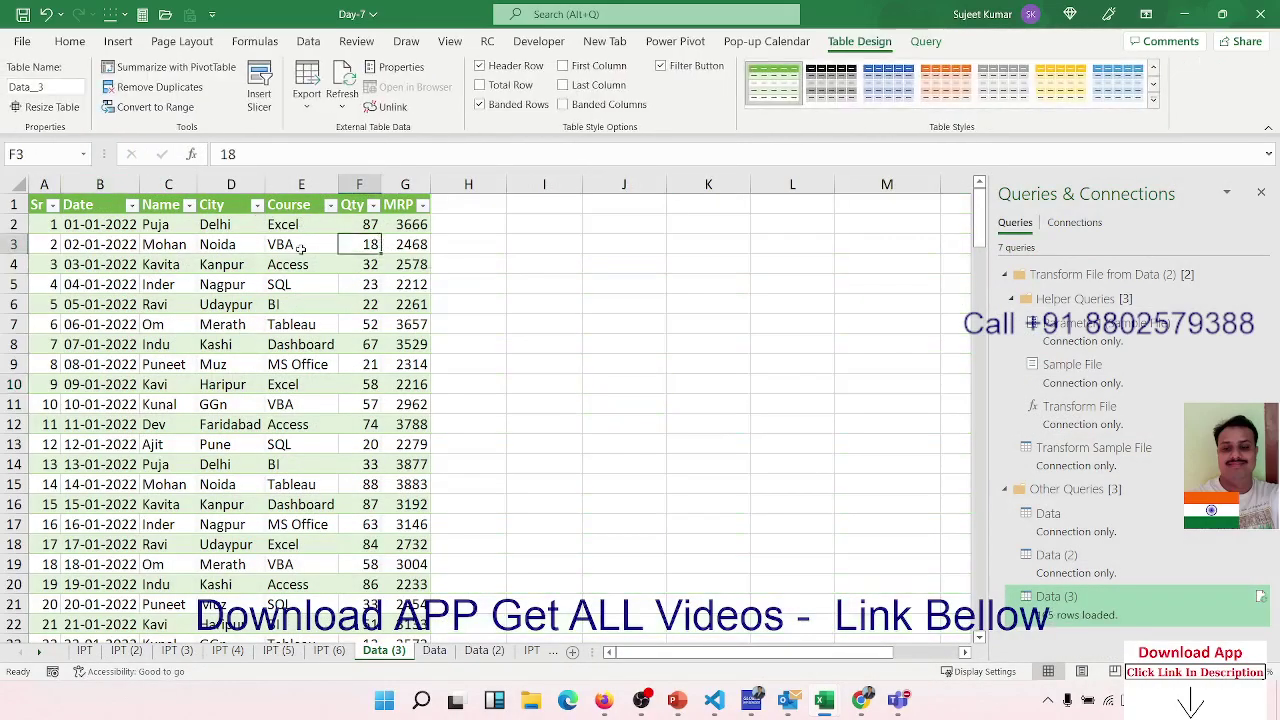
pyautogui.press('Left')
pyautogui.press('Left')
pyautogui.press('Left')
pyautogui.press('Left')
pyautogui.press('Left')
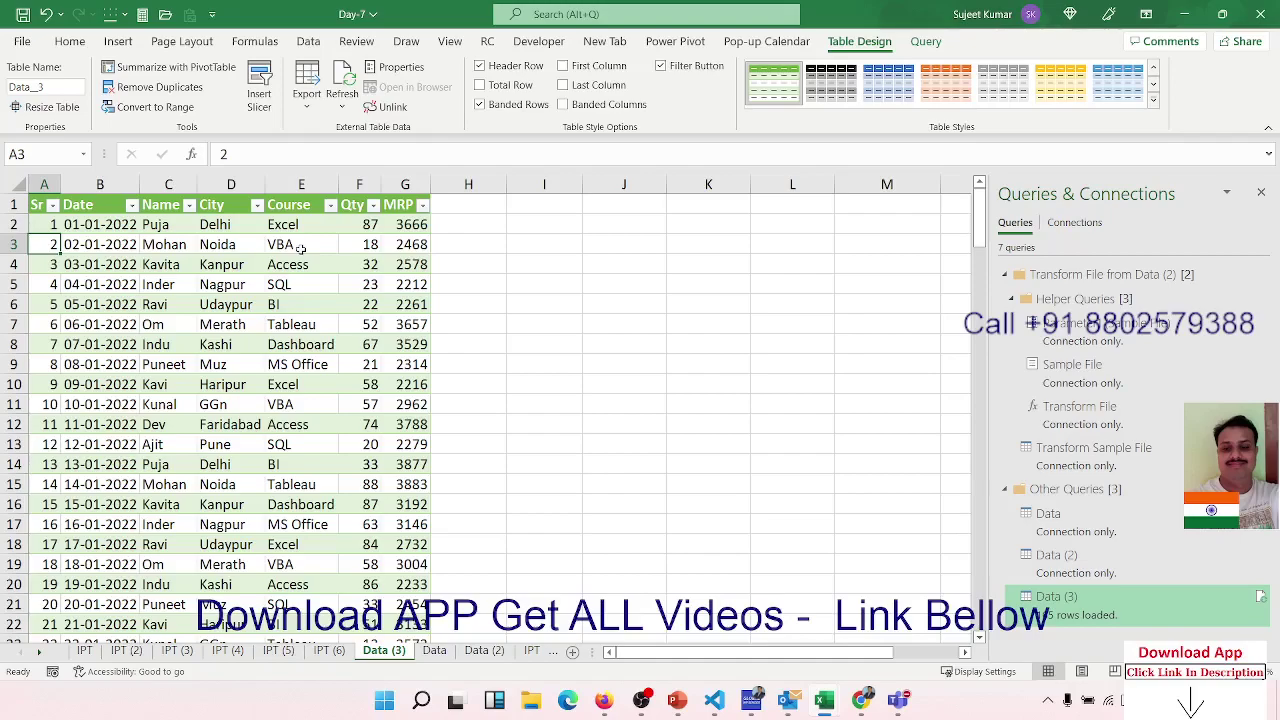
pyautogui.click(434, 651)
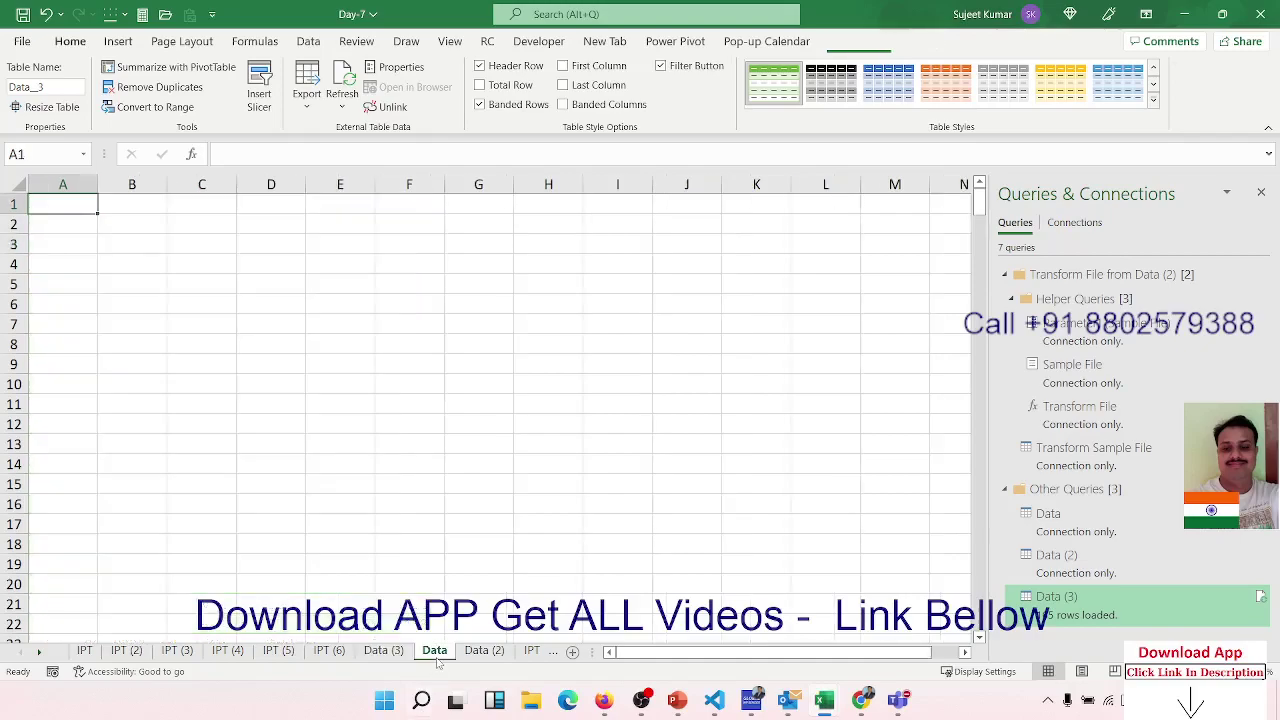
pyautogui.click(531, 700)
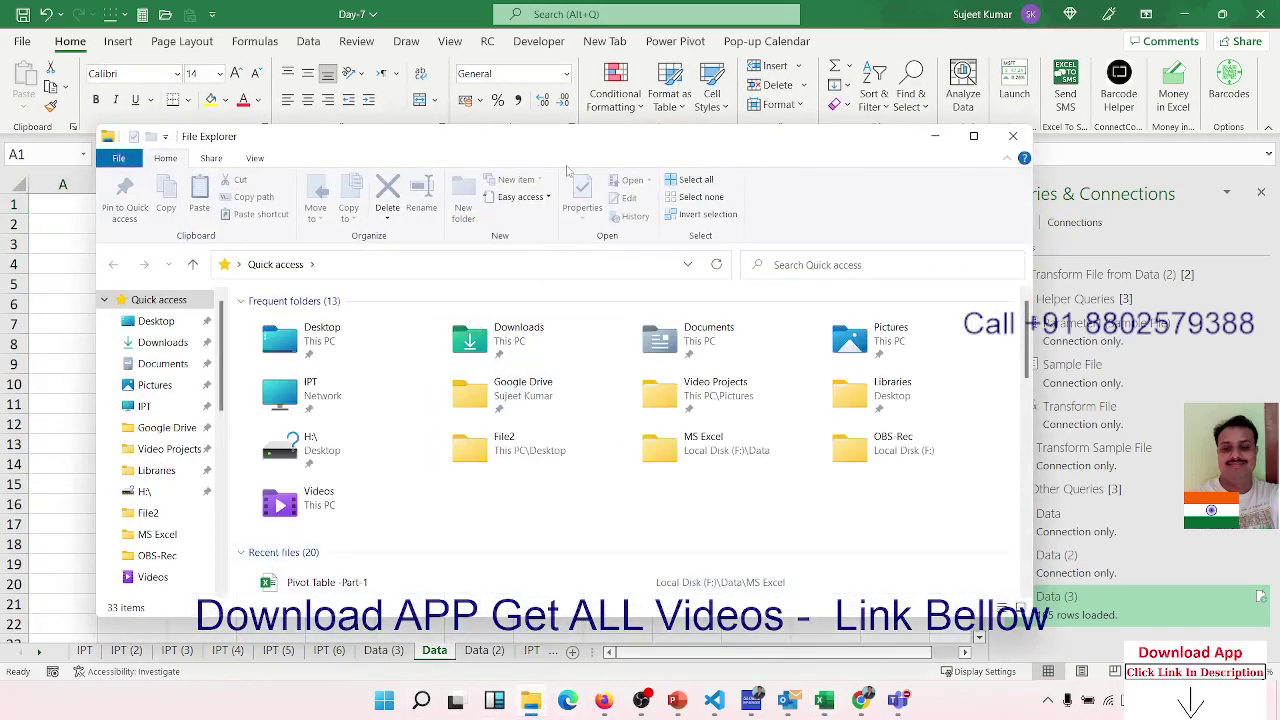
pyautogui.click(973, 136)
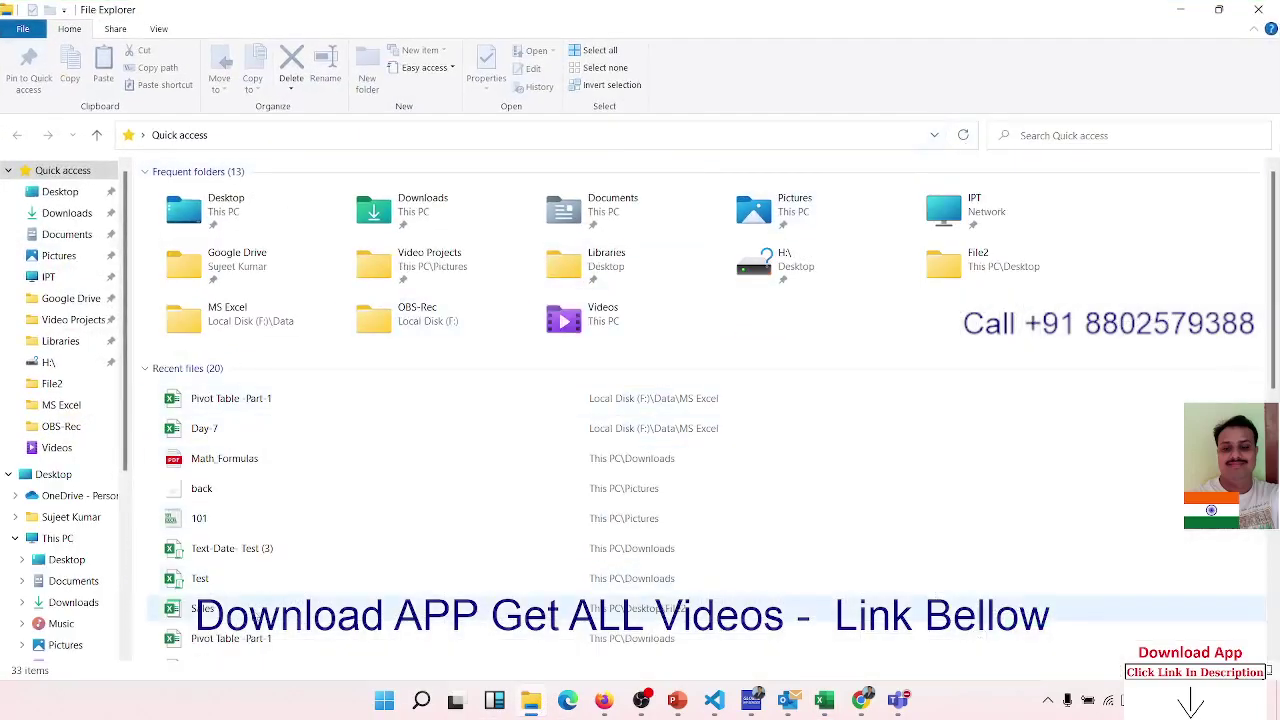
pyautogui.scroll(-2, 62, 640)
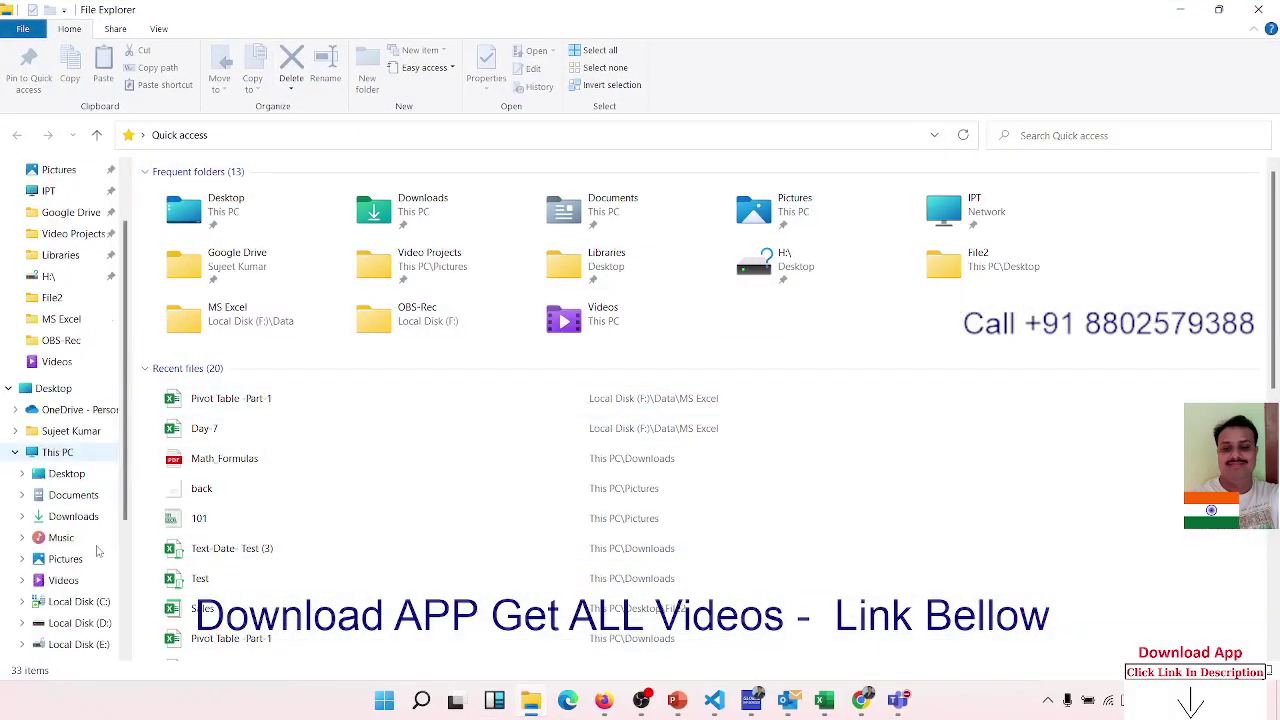
pyautogui.click(74, 651)
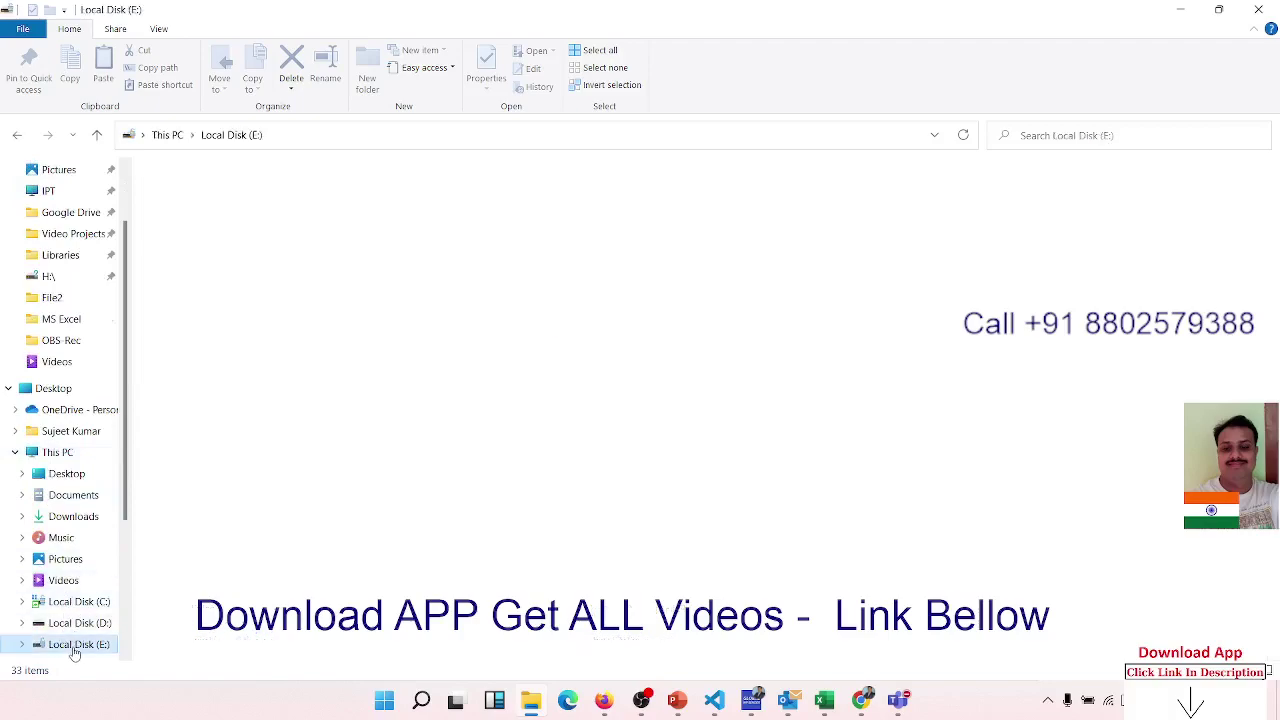
pyautogui.doubleClick(220, 290)
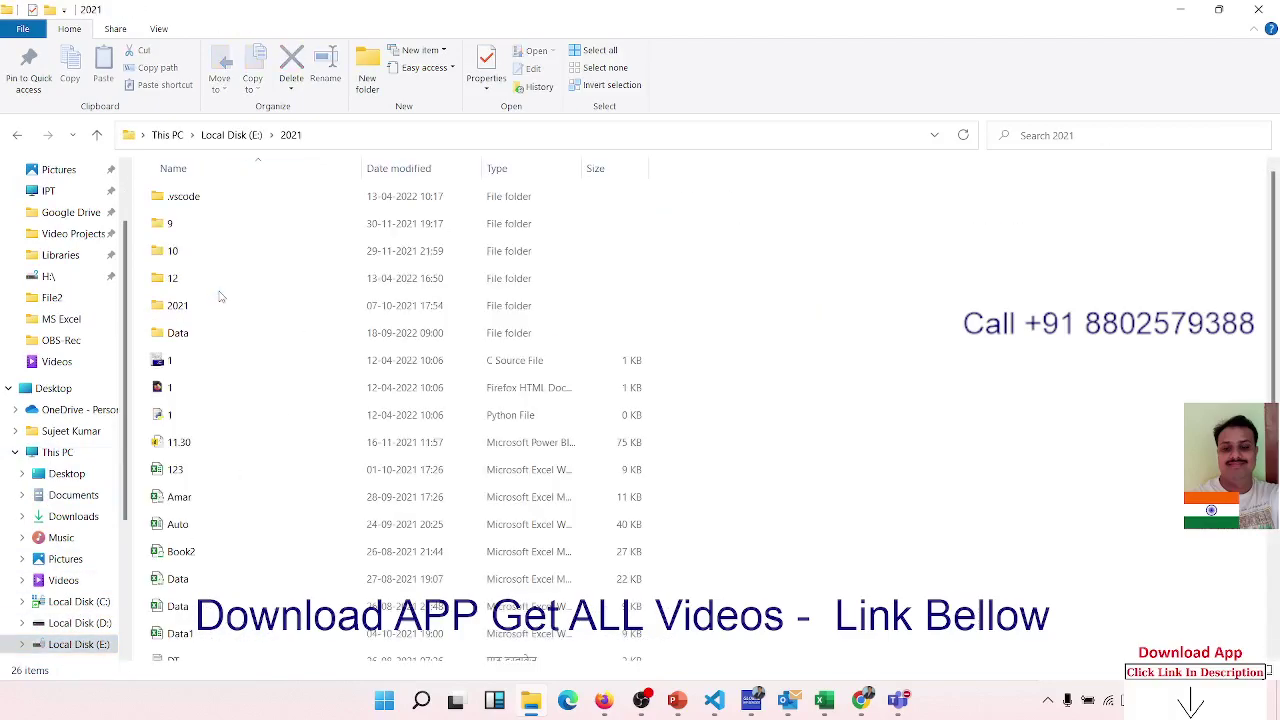
pyautogui.click(201, 336)
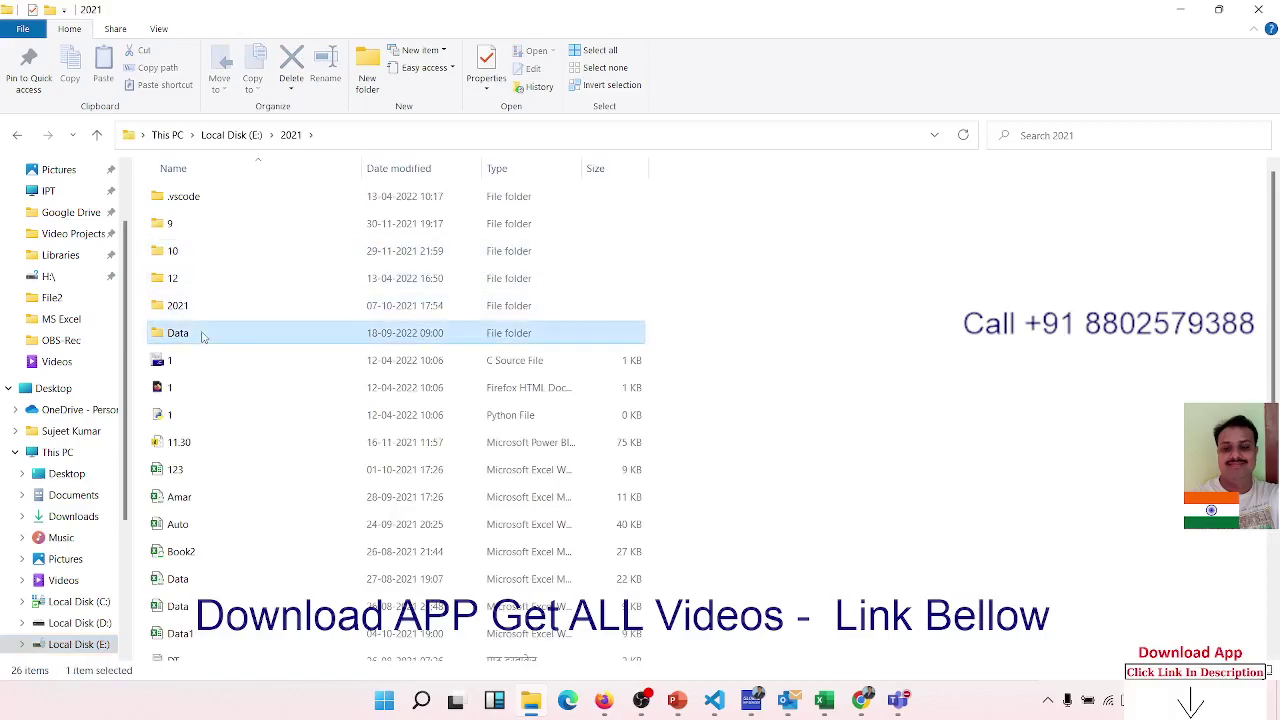
pyautogui.doubleClick(201, 336)
pyautogui.moveTo(580, 465); pyautogui.dragTo(96, 192)
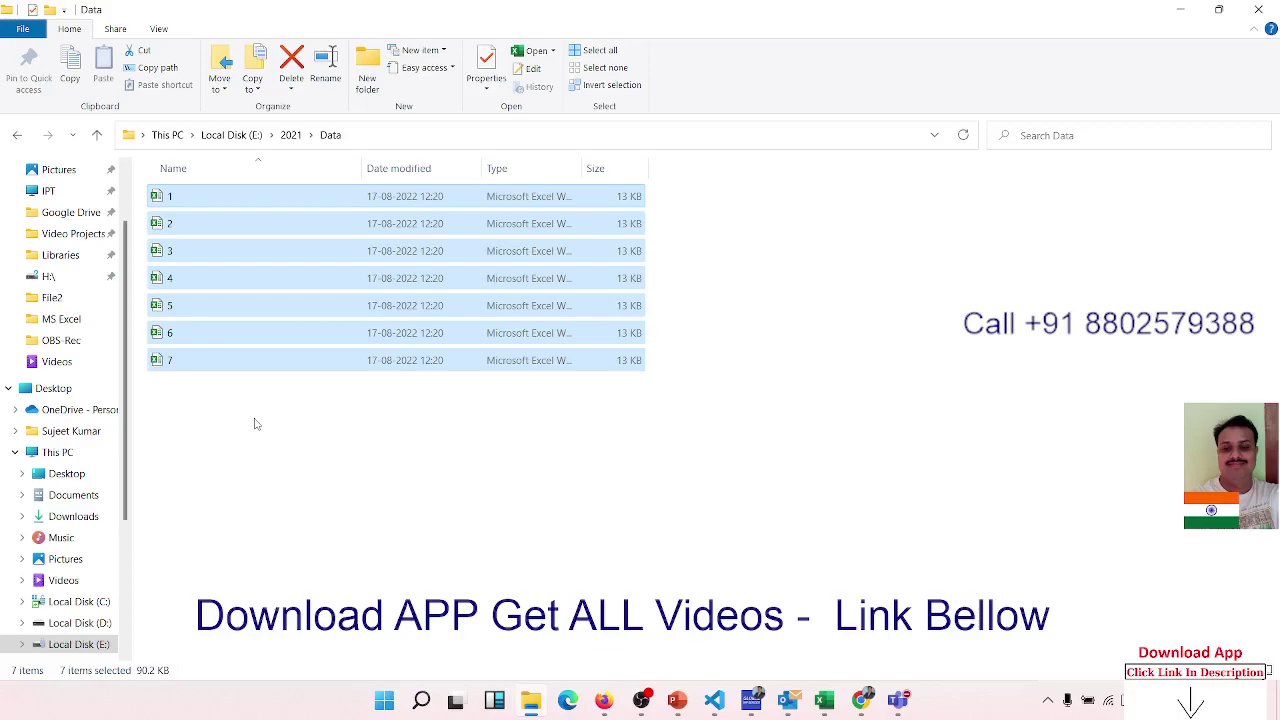
pyautogui.click(254, 424)
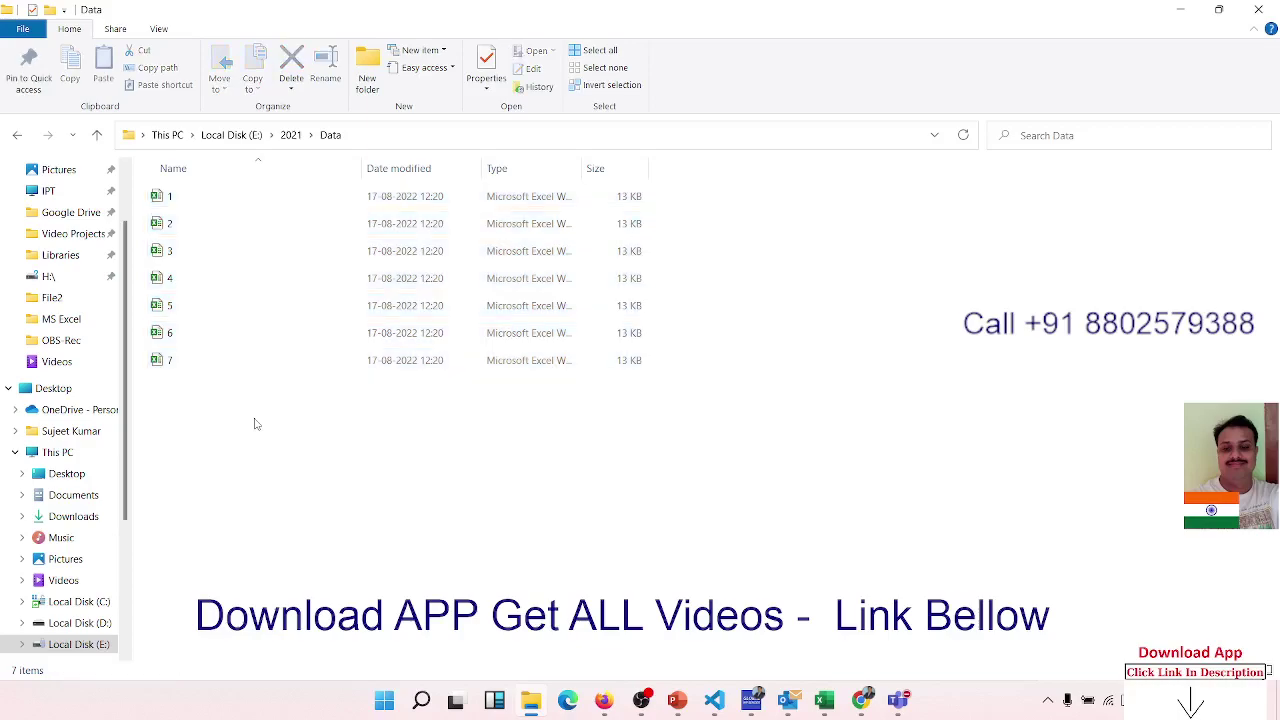
pyautogui.click(369, 134)
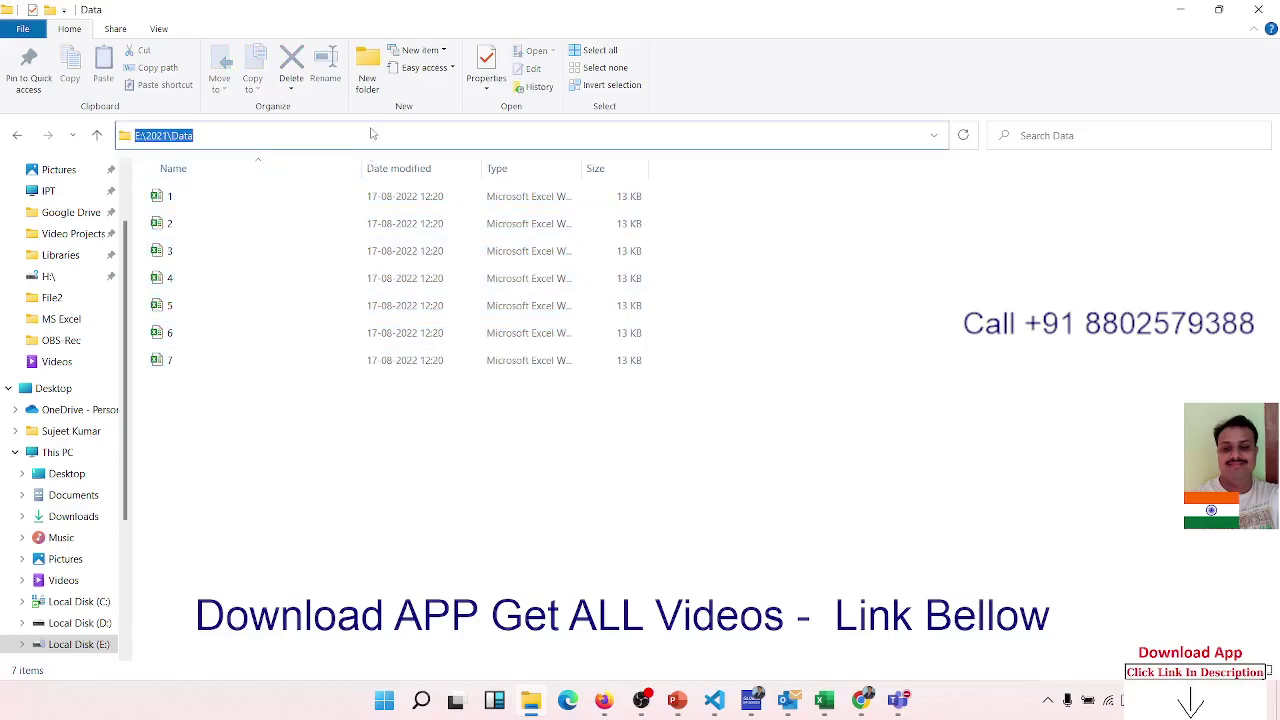
pyautogui.press('Escape')
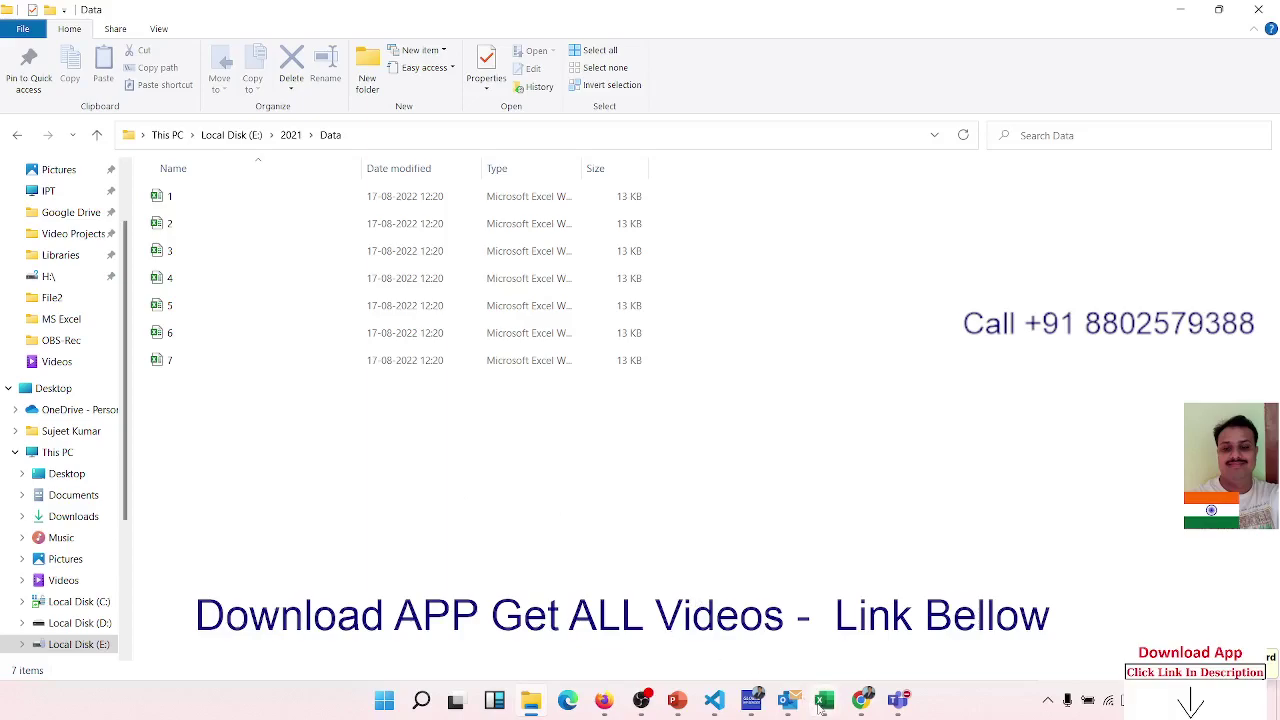
pyautogui.moveTo(820, 707)
pyautogui.click(945, 637)
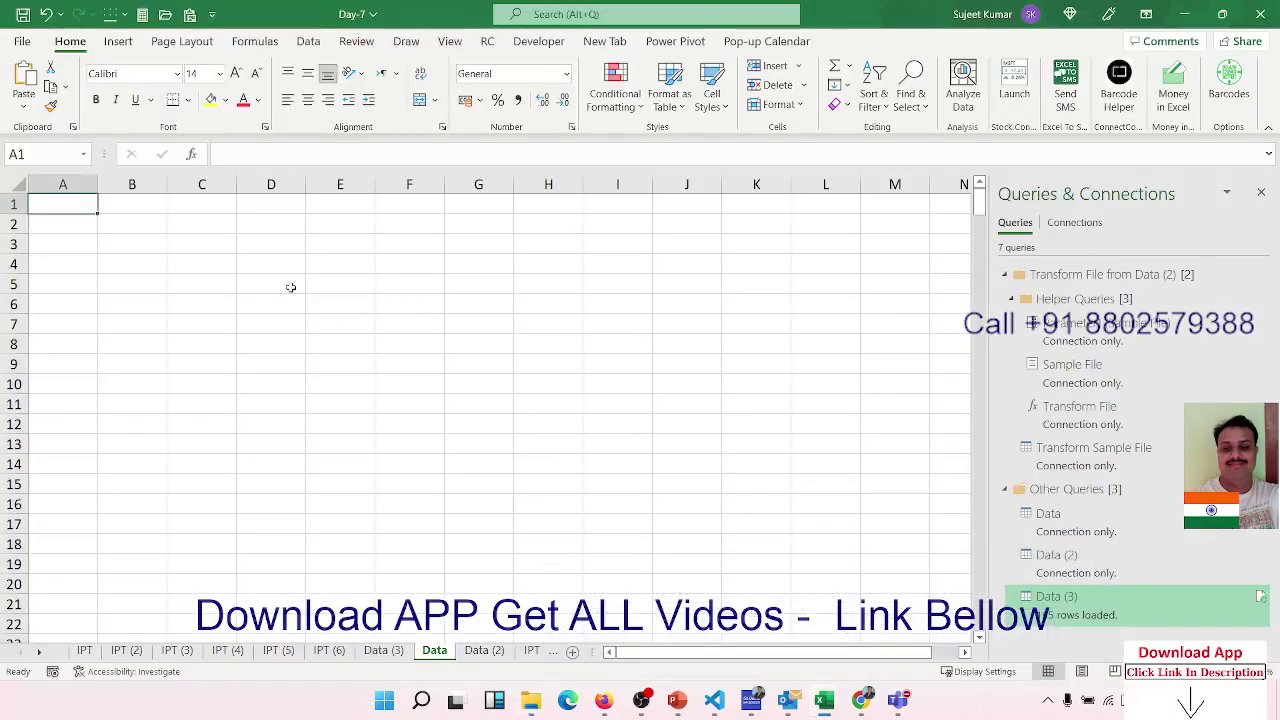
# Import from the folder E:\2021\Data to preview its seven workbooks, 1.xlsx through 7.xlsx.
pyautogui.click(304, 45)
pyautogui.click(25, 95)
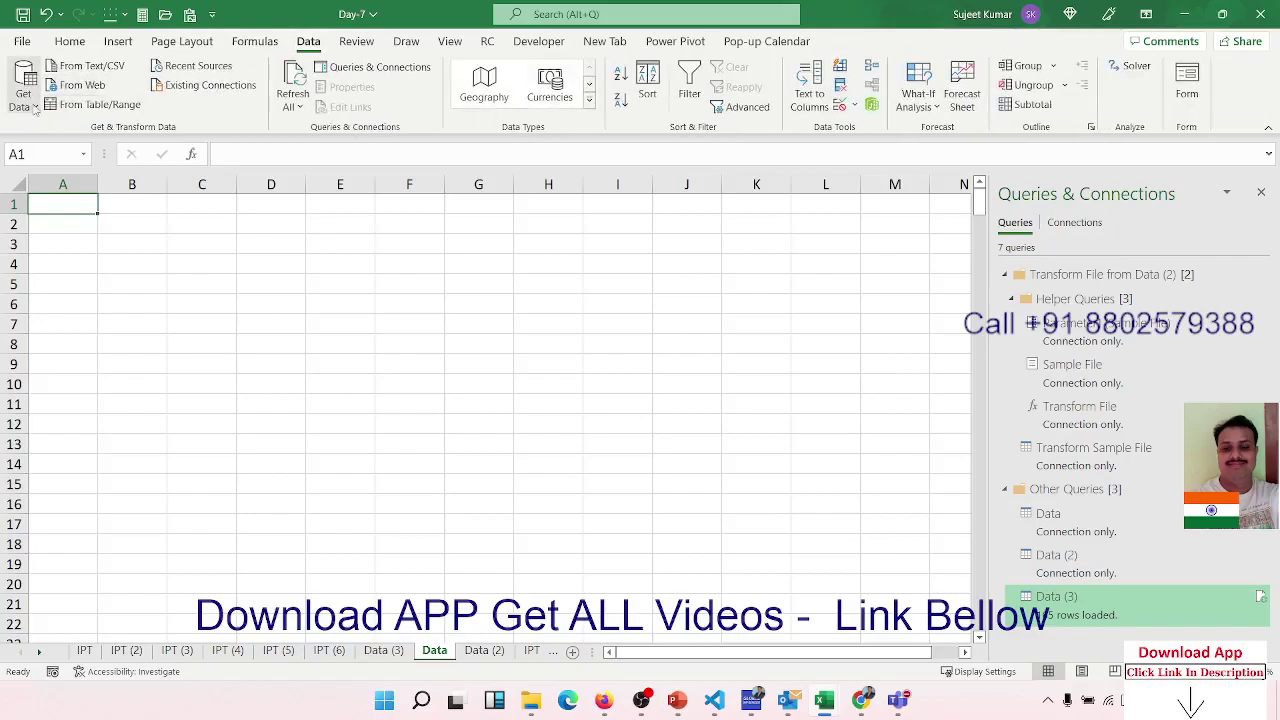
pyautogui.moveTo(84, 143)
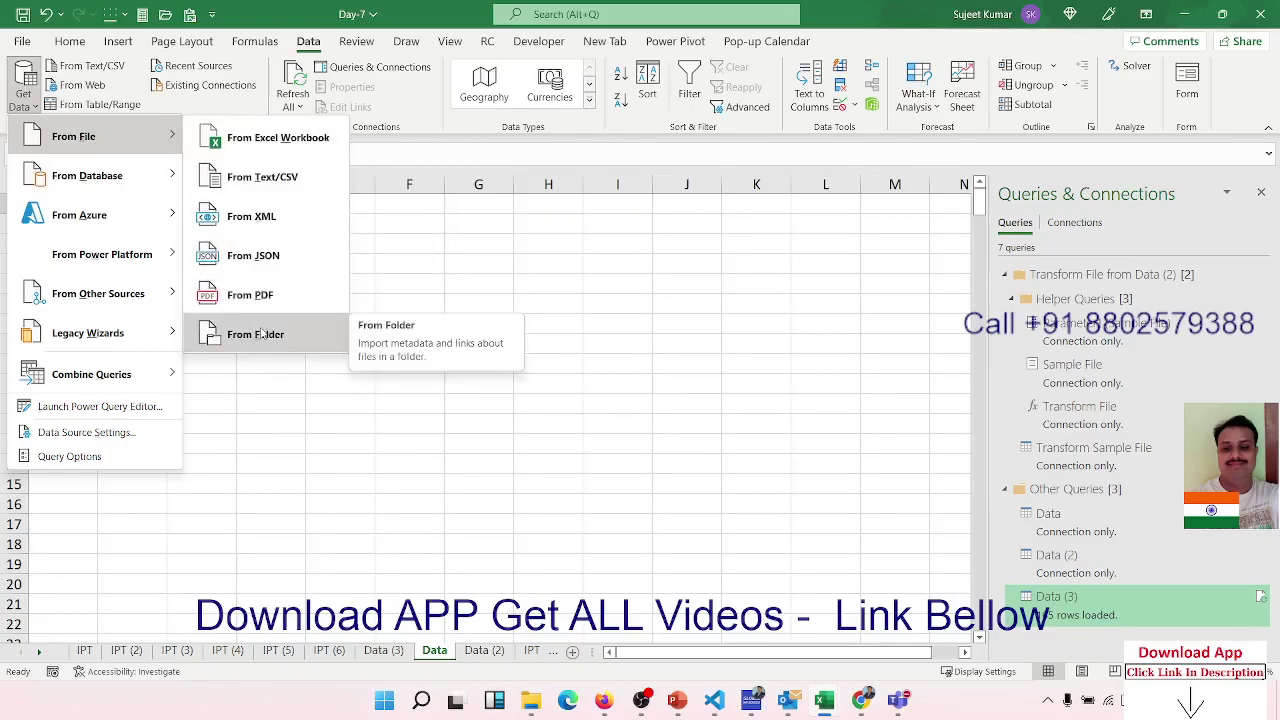
pyautogui.click(261, 334)
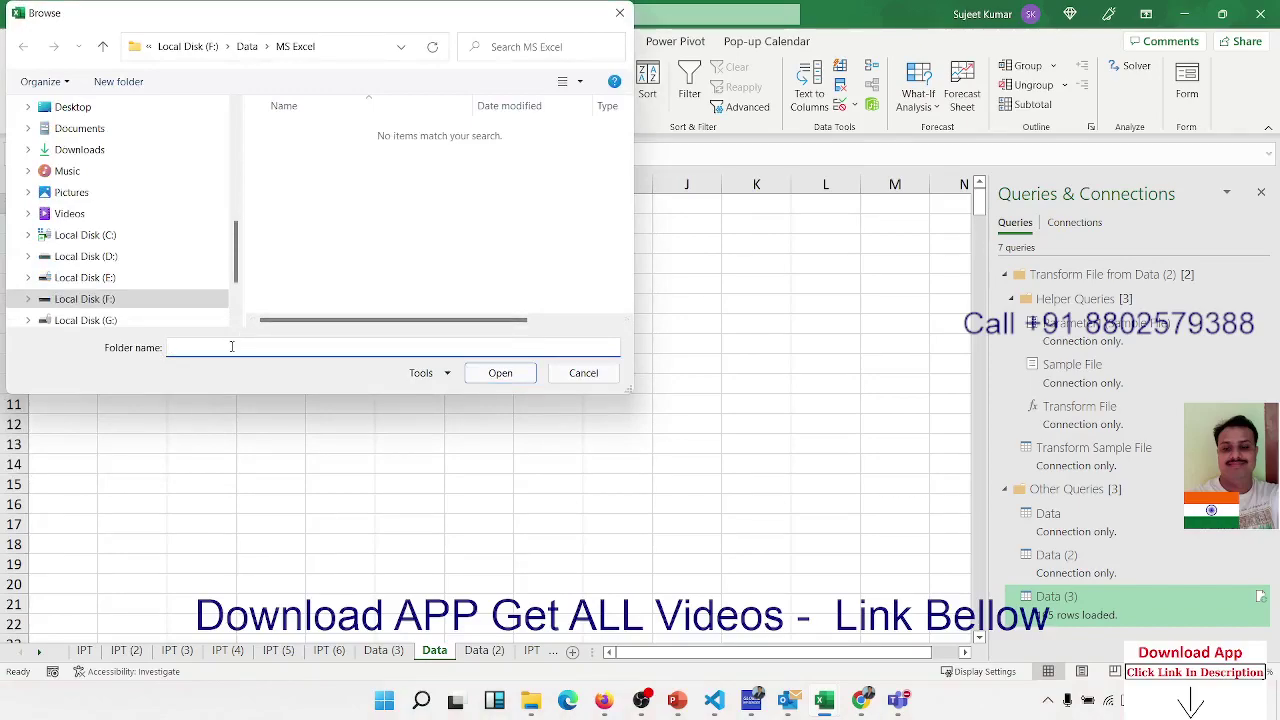
pyautogui.write('E:\\2021\\Data')
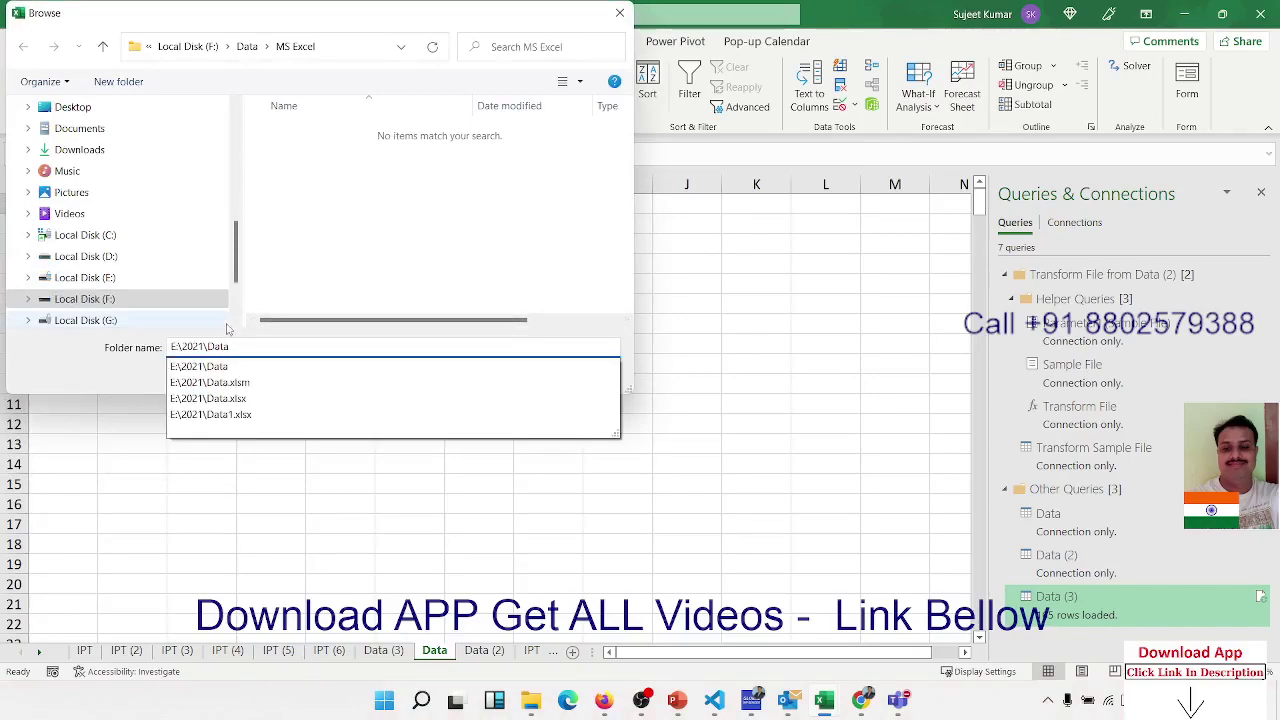
pyautogui.click(88, 370)
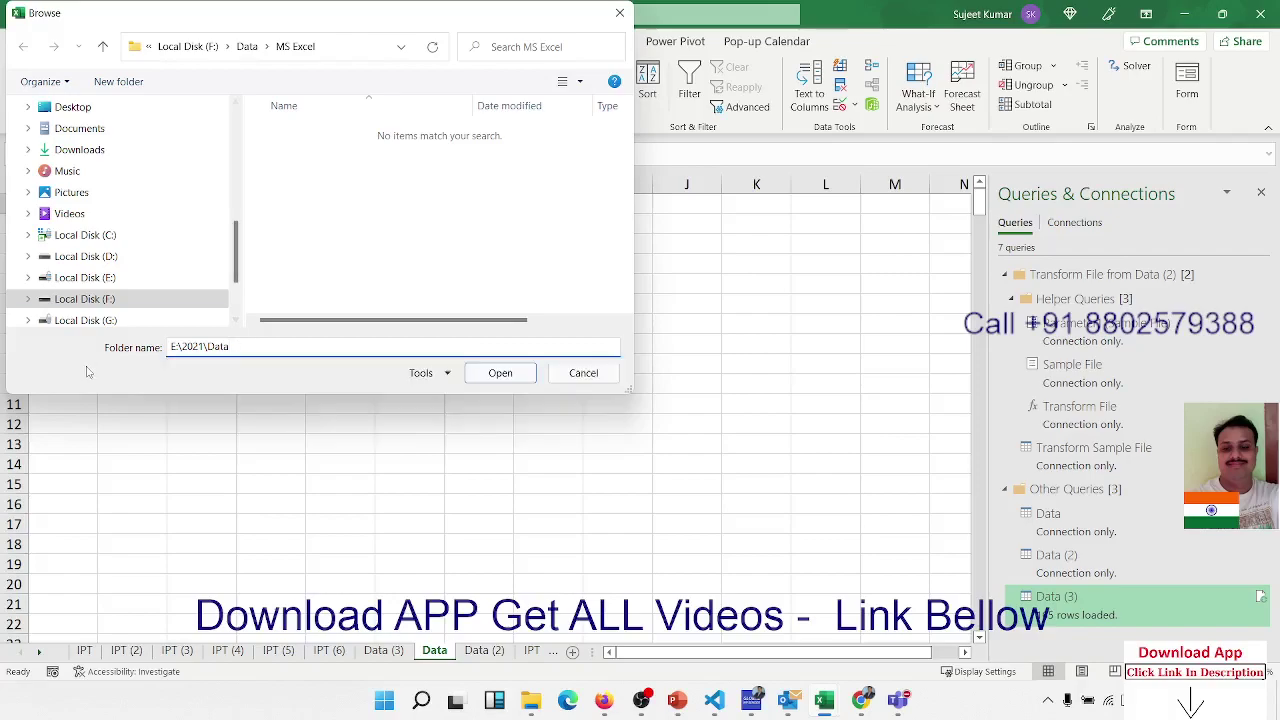
pyautogui.click(527, 377)
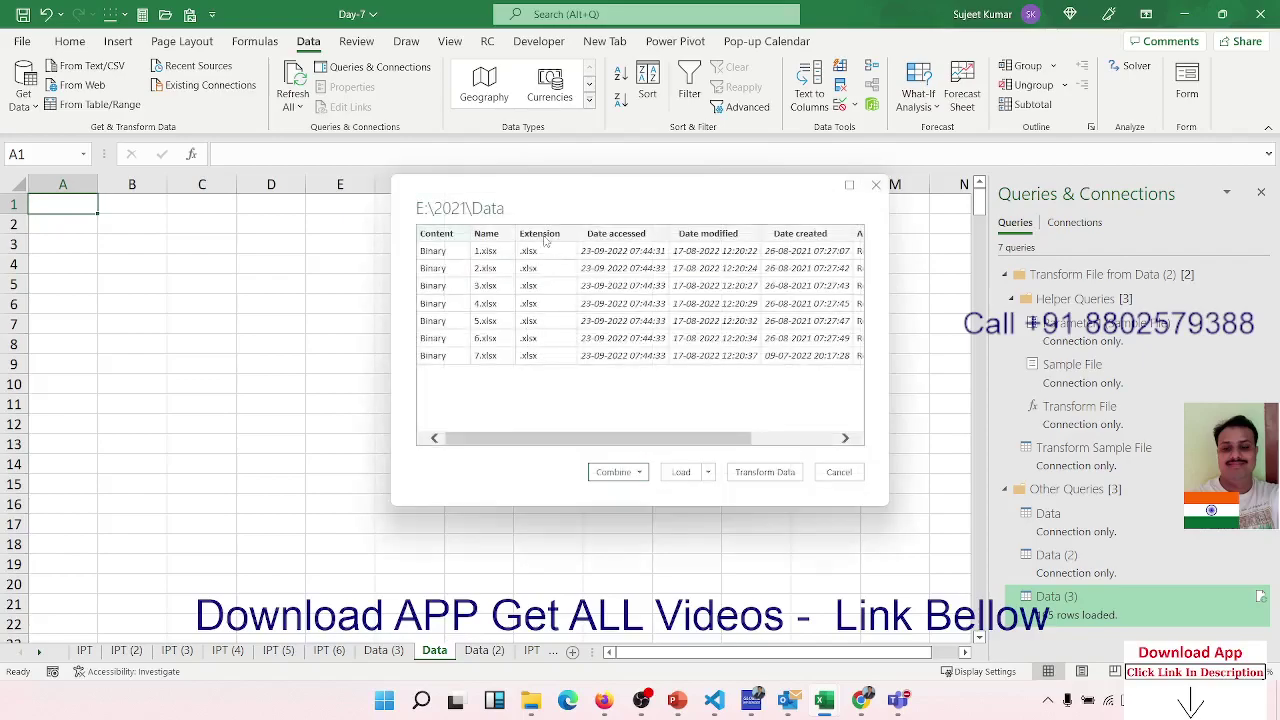
# Combine & Load the folder files using 1.xlsx as sample and Sheet1, creating table Data_4.
pyautogui.moveTo(543, 200); pyautogui.dragTo(336, 166)
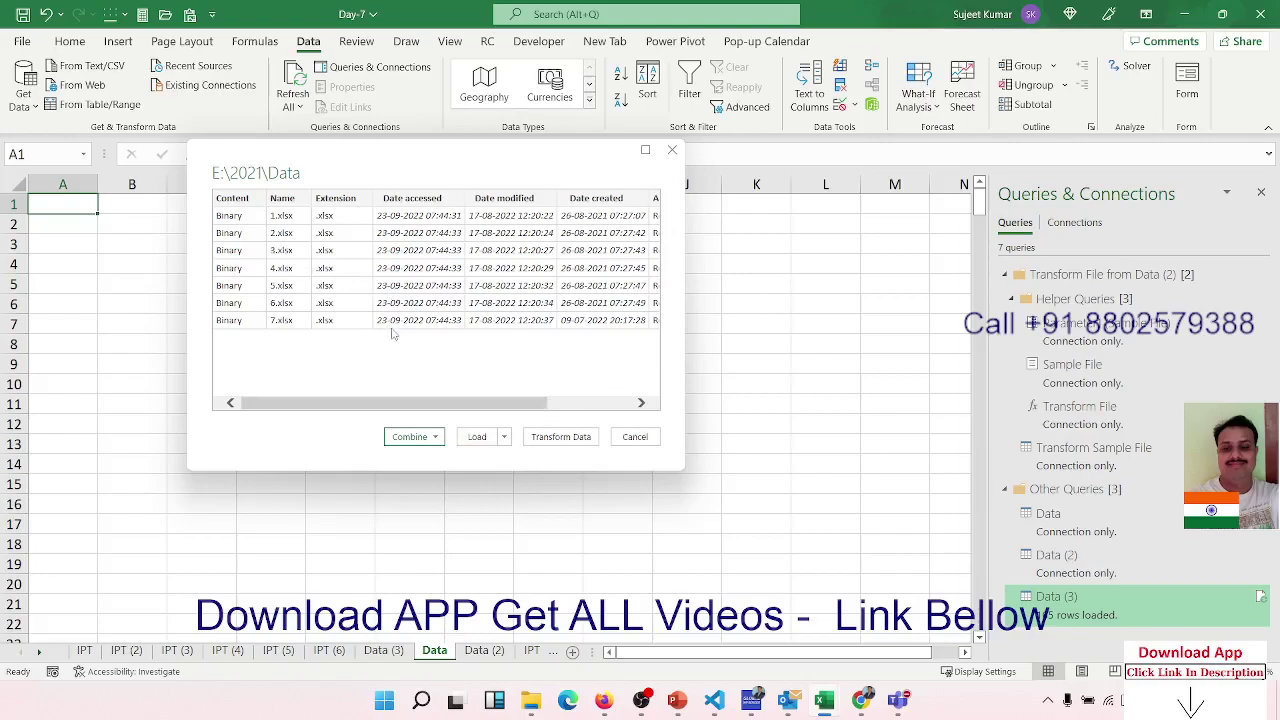
pyautogui.click(435, 437)
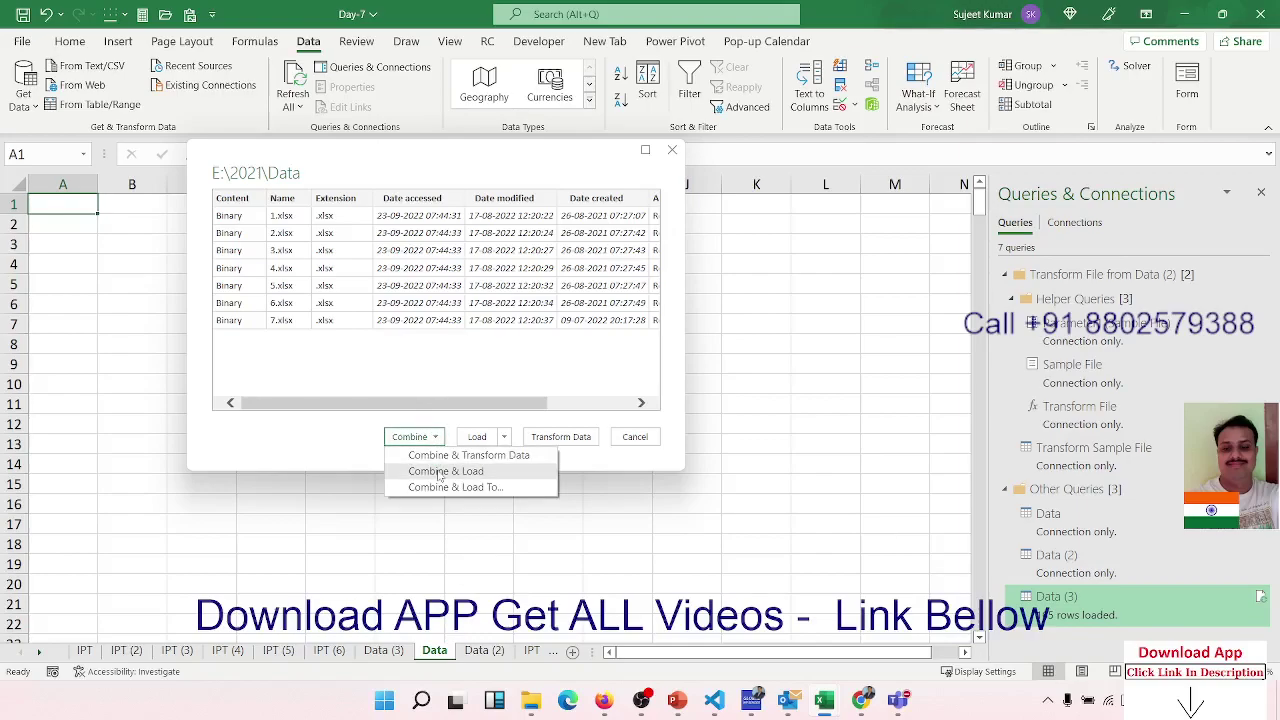
pyautogui.click(440, 474)
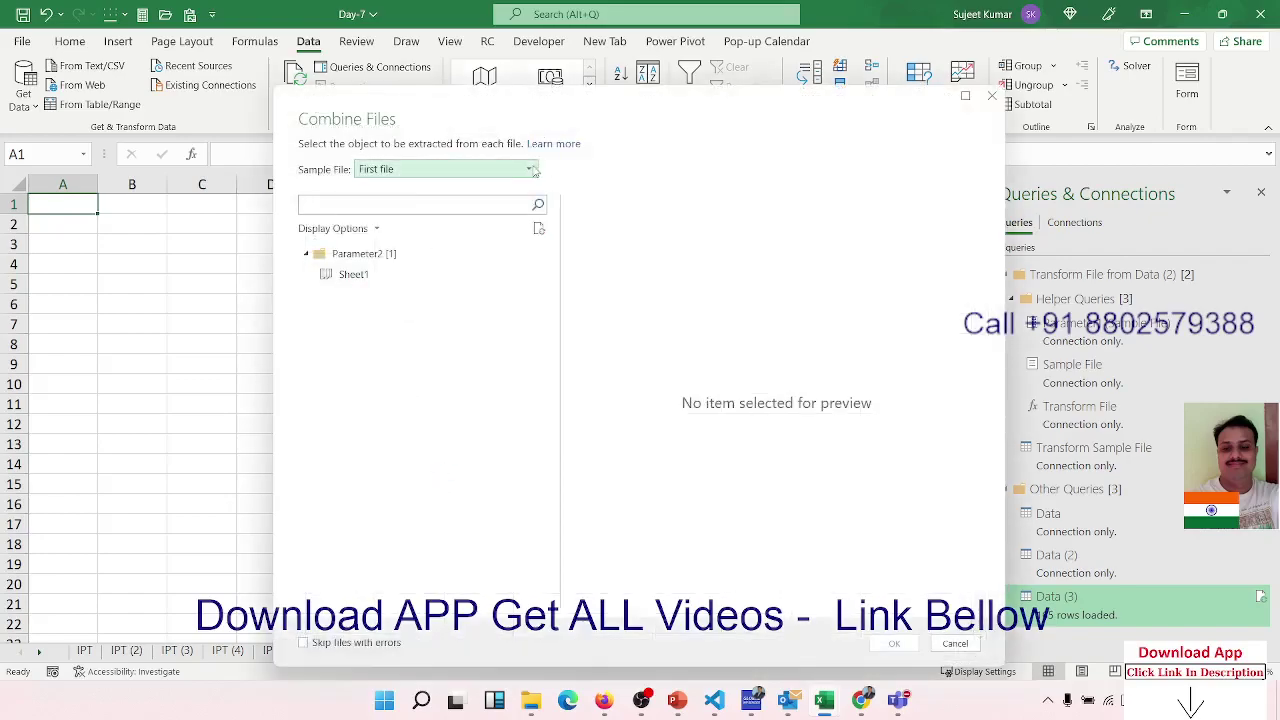
pyautogui.click(533, 170)
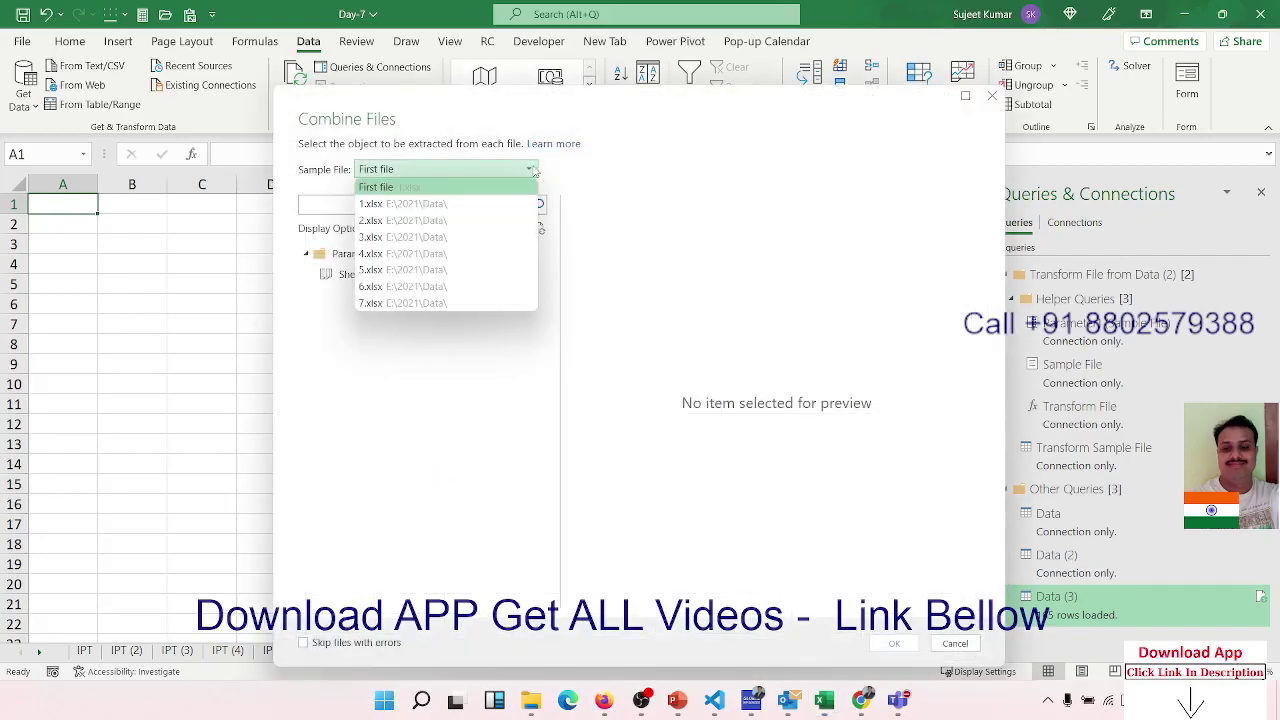
pyautogui.click(463, 204)
pyautogui.click(420, 273)
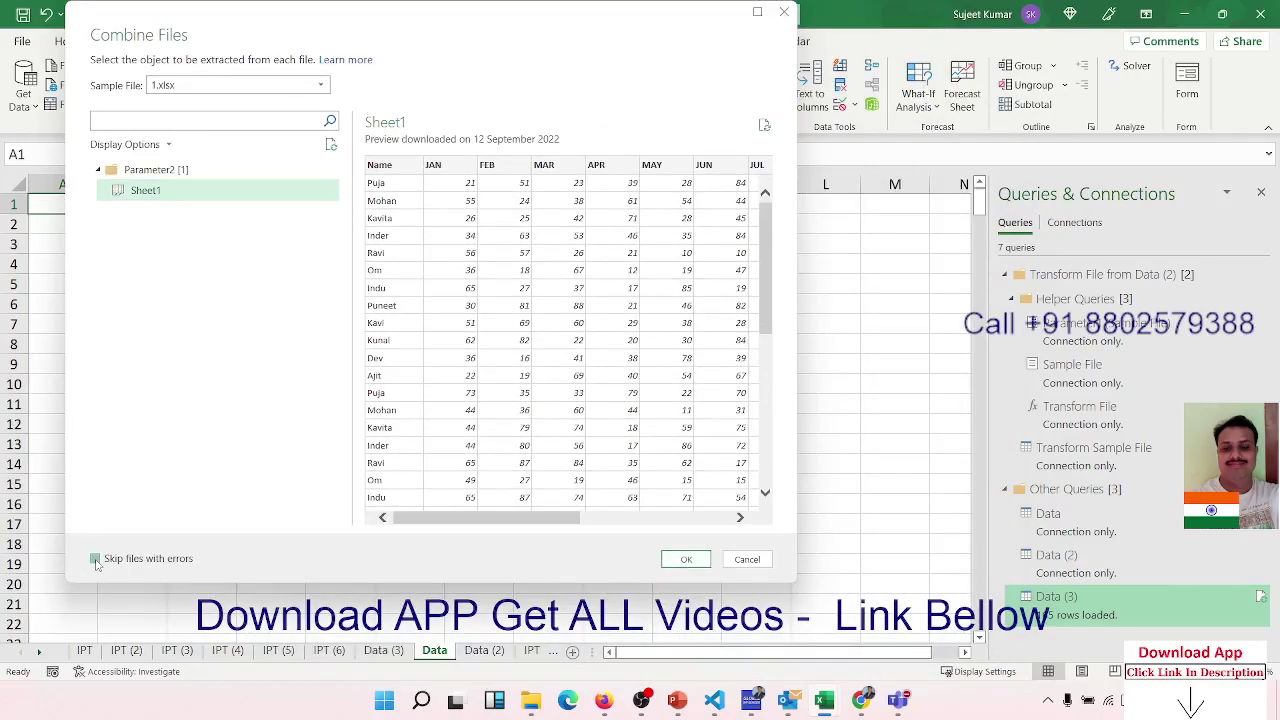
pyautogui.click(685, 561)
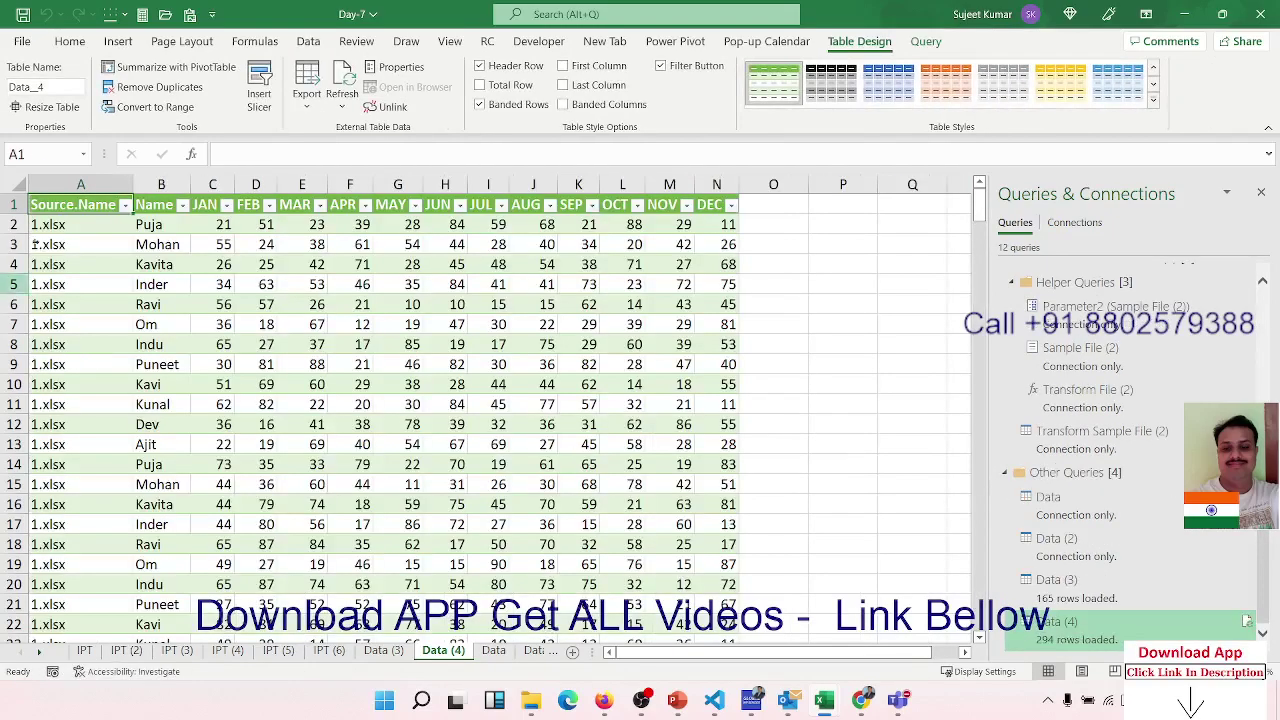
pyautogui.click(101, 240)
pyautogui.scroll(-9, 109, 300)
pyautogui.scroll(-8, 109, 307)
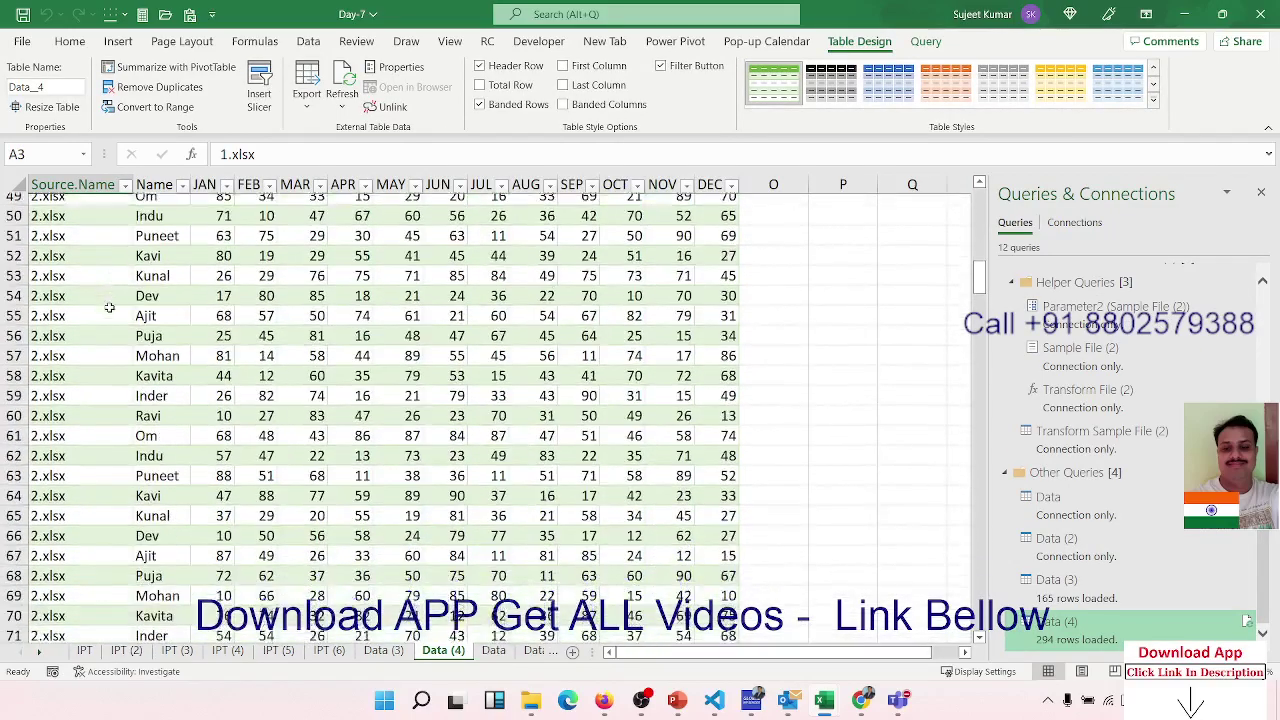
pyautogui.scroll(-13, 109, 307)
pyautogui.scroll(-10, 109, 307)
pyautogui.scroll(-7, 109, 307)
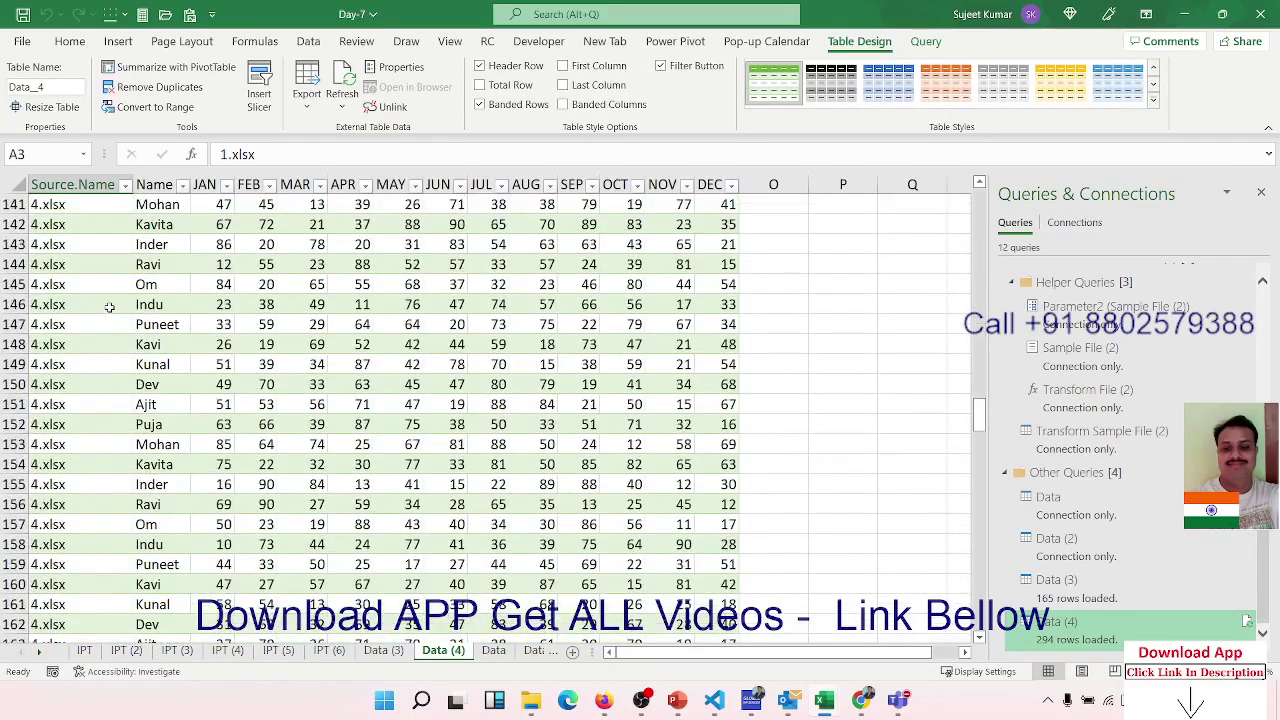
pyautogui.scroll(-13, 109, 307)
pyautogui.scroll(1, 200, 333)
pyautogui.scroll(3, 210, 338)
pyautogui.scroll(-13, 225, 345)
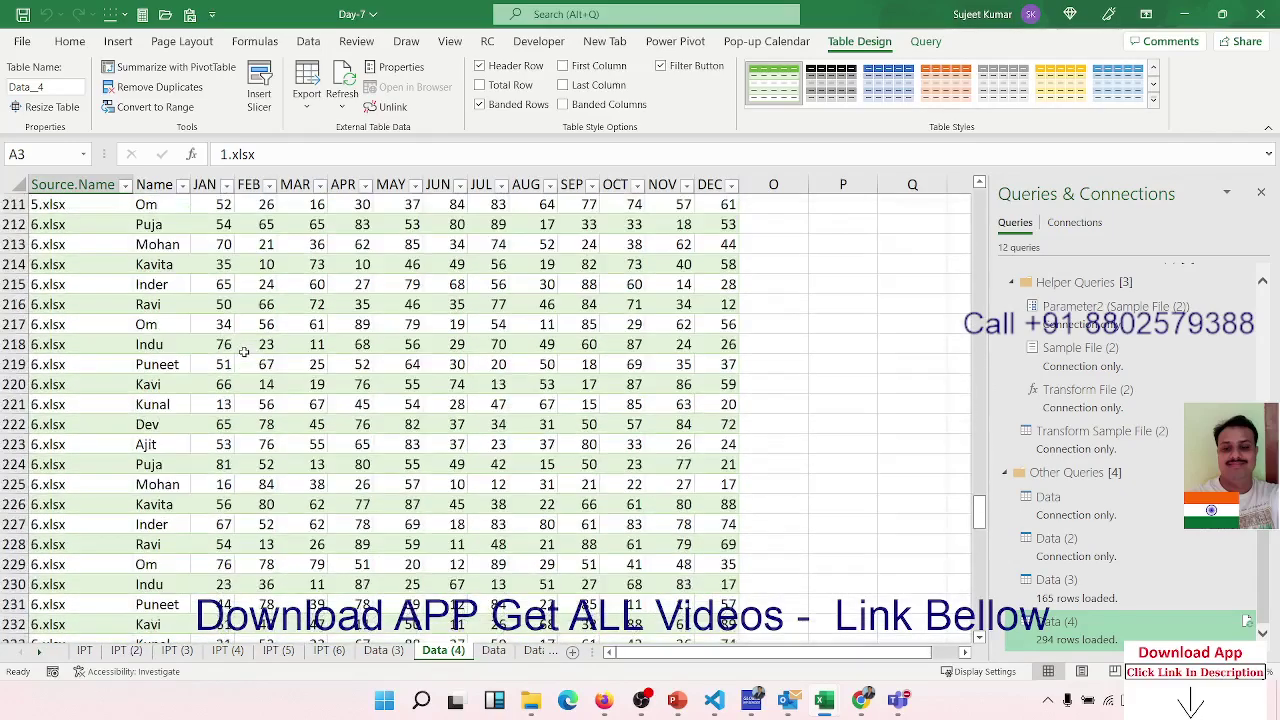
pyautogui.scroll(-13, 243, 352)
pyautogui.scroll(-13, 243, 352)
pyautogui.scroll(-20, 243, 352)
pyautogui.scroll(20, 243, 352)
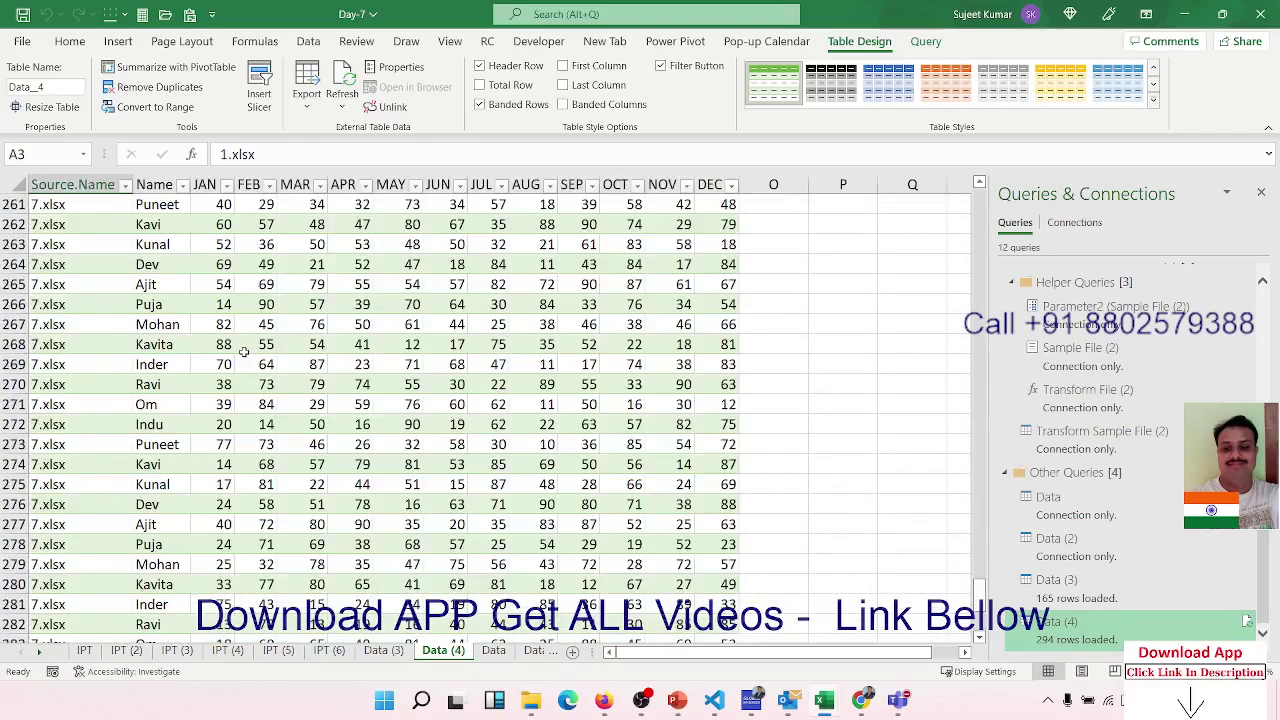
pyautogui.scroll(17, 243, 352)
pyautogui.scroll(17, 243, 352)
pyautogui.scroll(20, 243, 352)
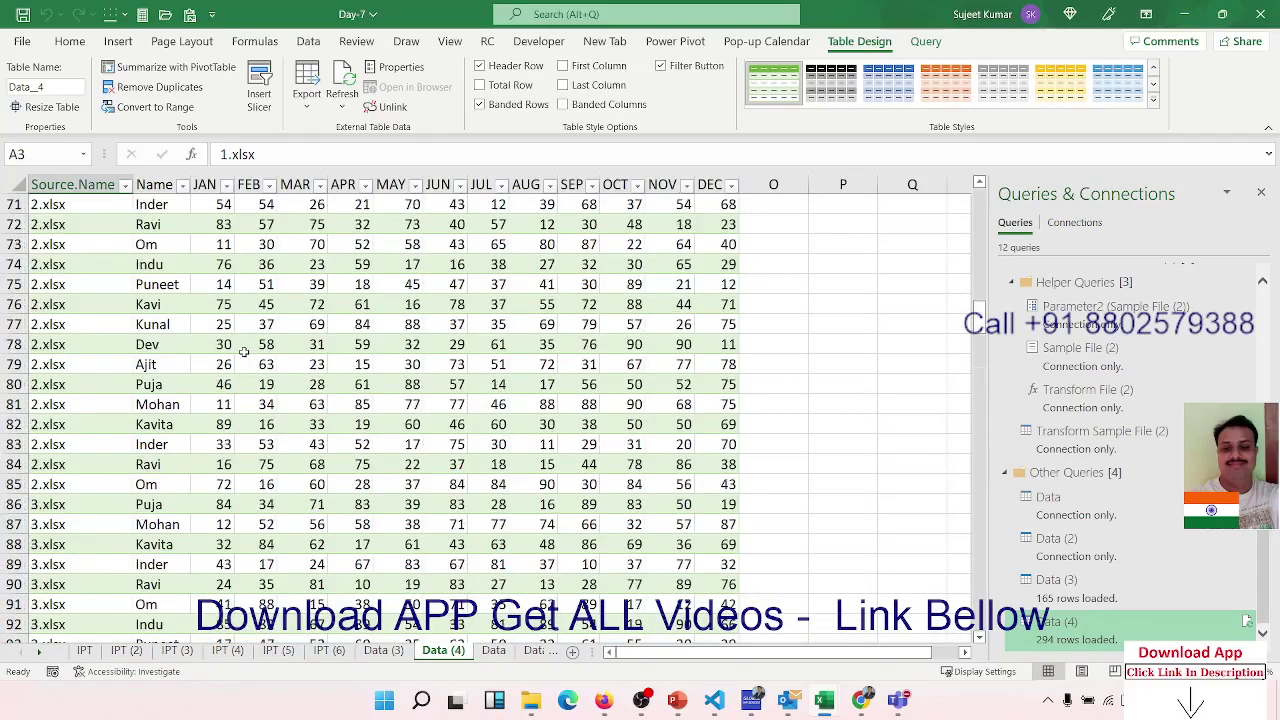
pyautogui.scroll(13, 243, 352)
pyautogui.scroll(10, 243, 352)
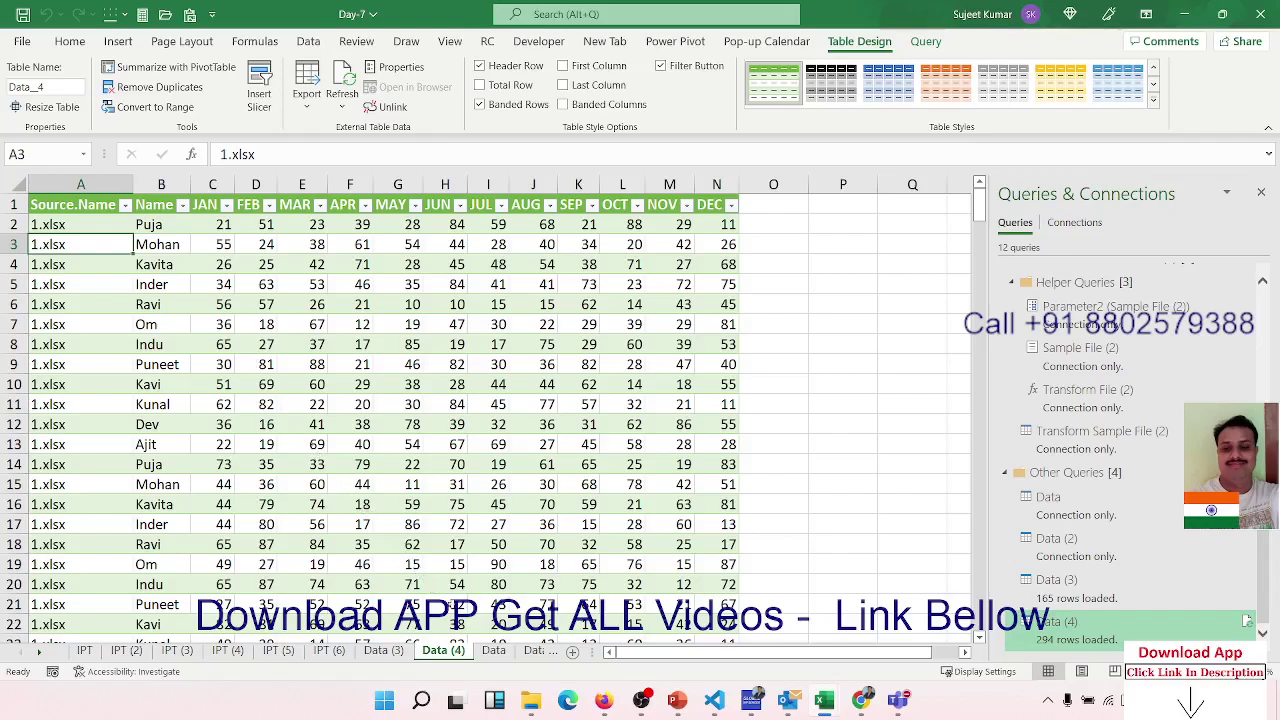
# Review the Data, Data (2) and Data (4) sheets, ending on the blank Data sheet.
pyautogui.click(492, 651)
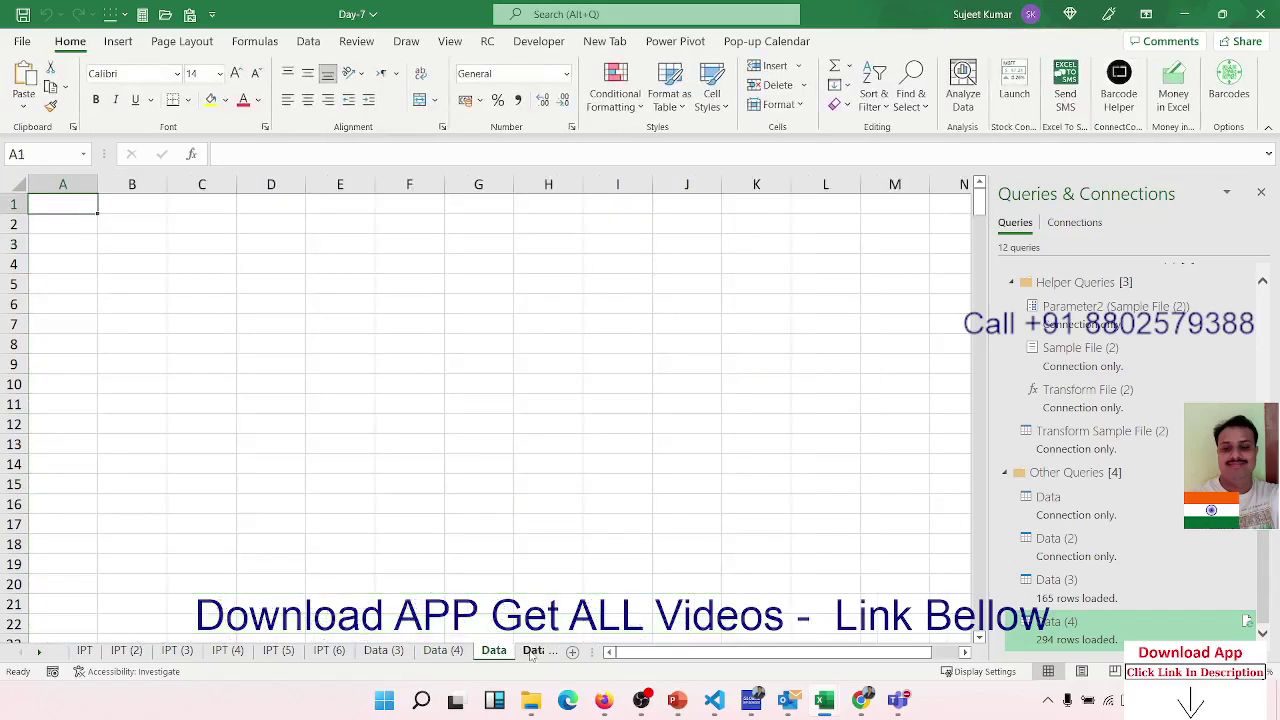
pyautogui.click(535, 651)
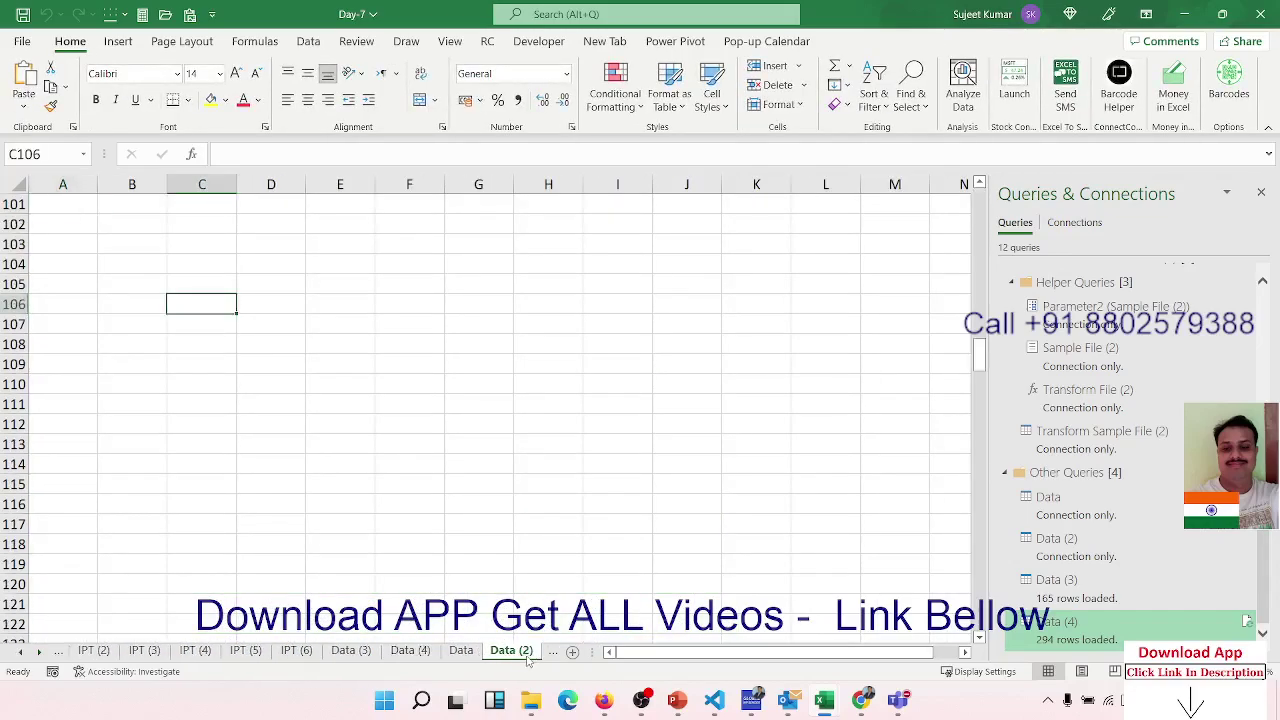
pyautogui.click(461, 651)
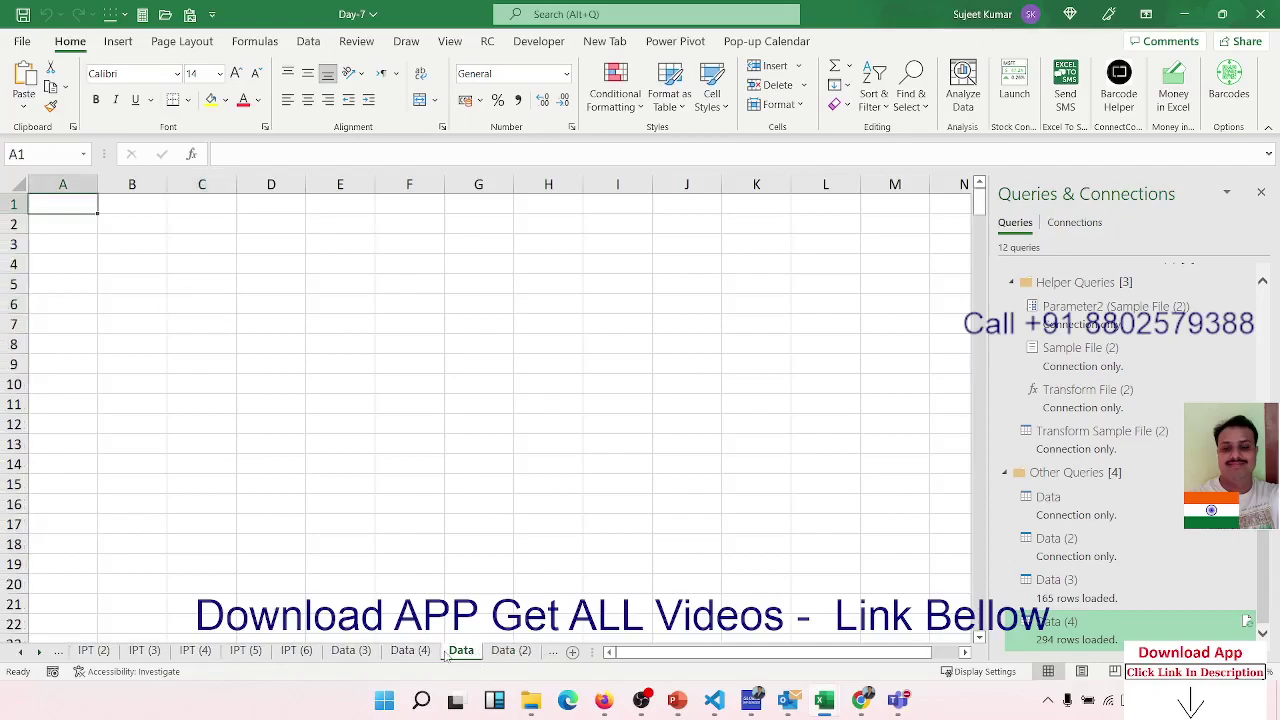
pyautogui.click(410, 651)
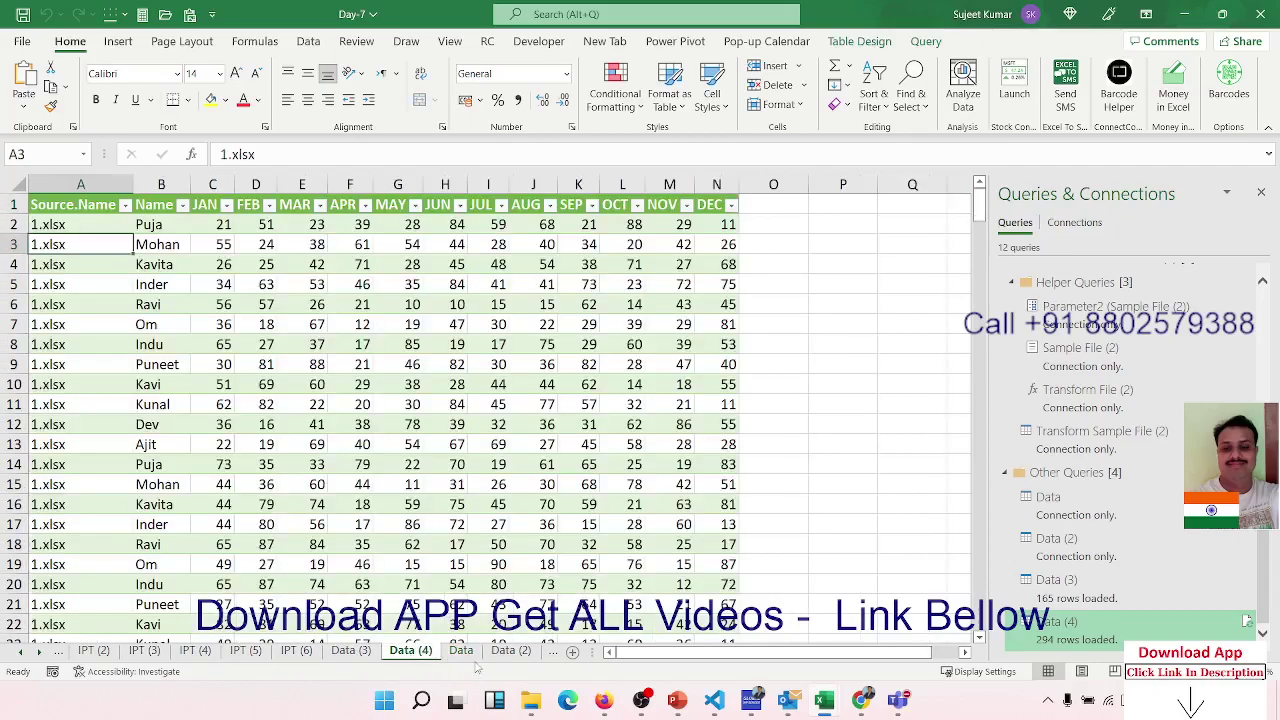
pyautogui.click(468, 655)
pyautogui.click(498, 652)
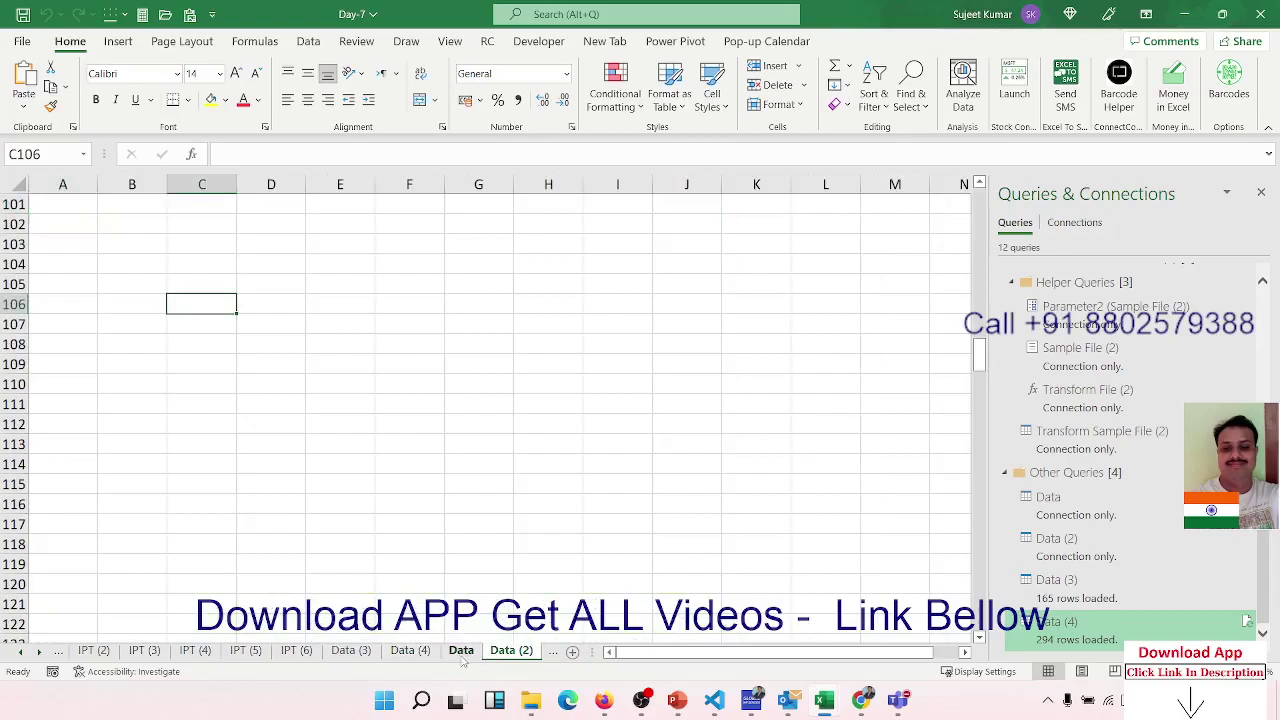
pyautogui.click(410, 652)
pyautogui.click(462, 651)
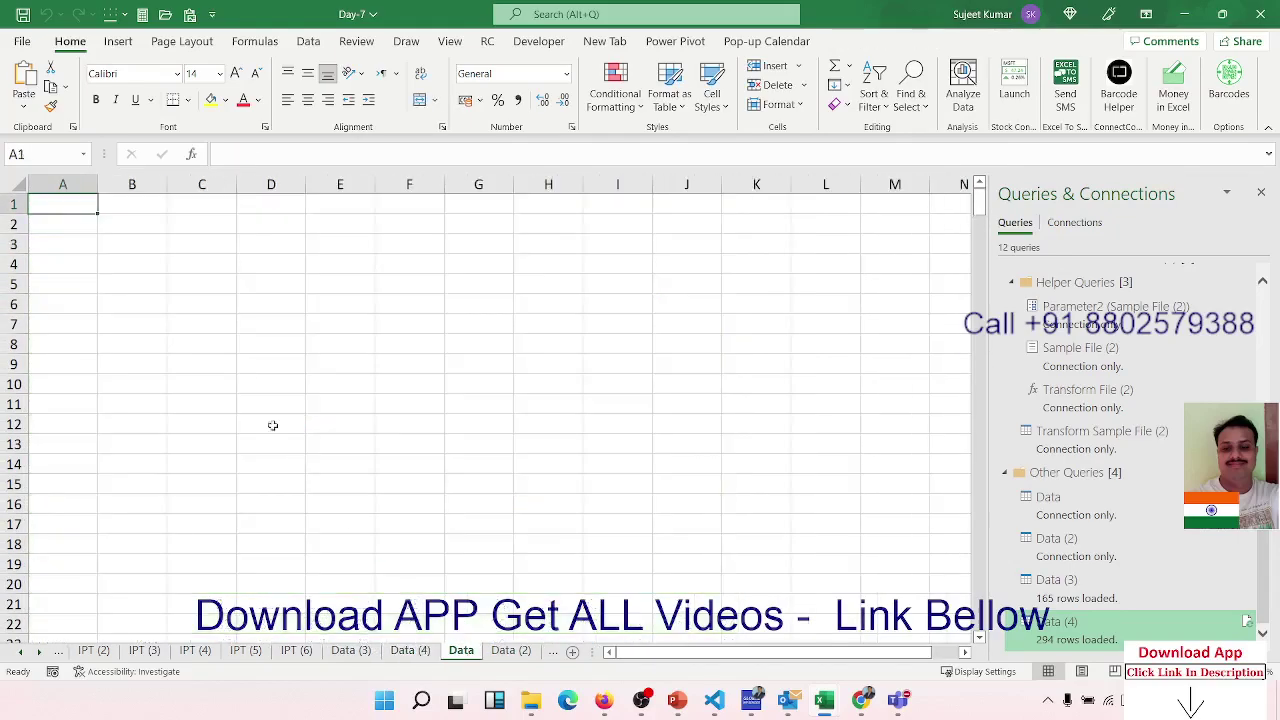
# Cancel a stray entry of 5 in cell A1 and close the Queries & Connections pane.
pyautogui.click(250, 383)
pyautogui.click(204, 302)
pyautogui.click(94, 209)
pyautogui.write('5')
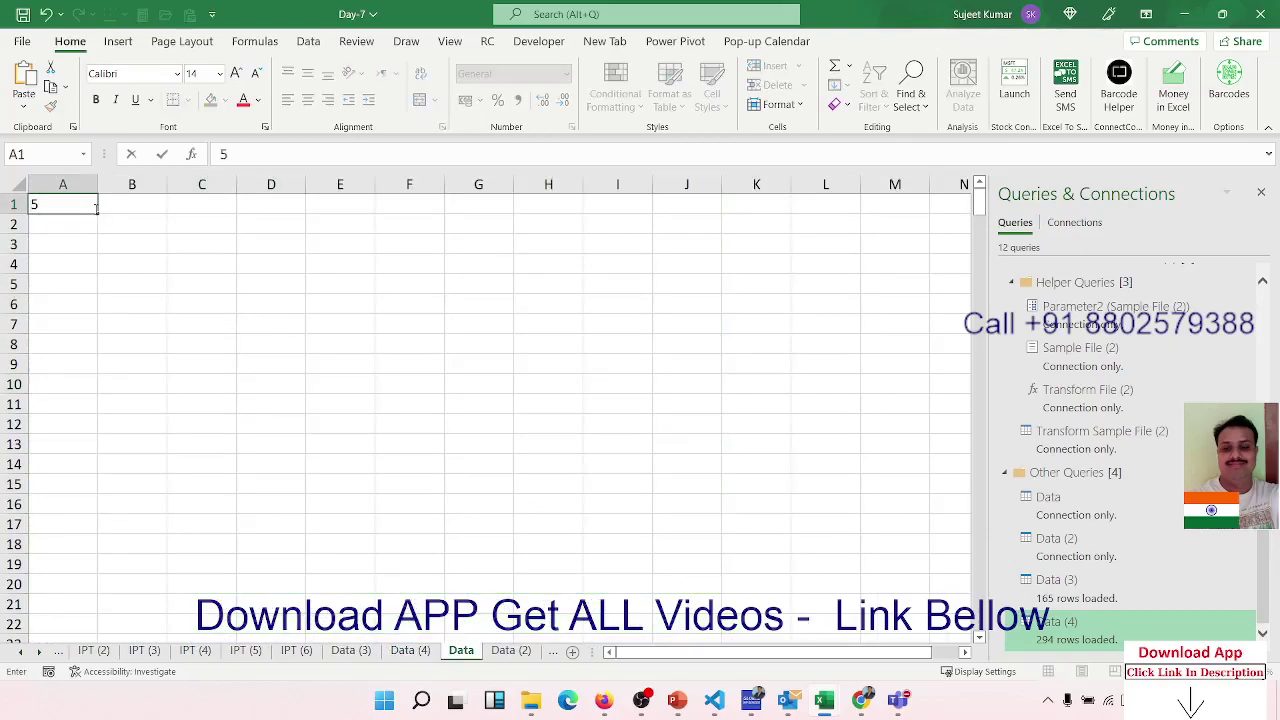
pyautogui.press('Escape')
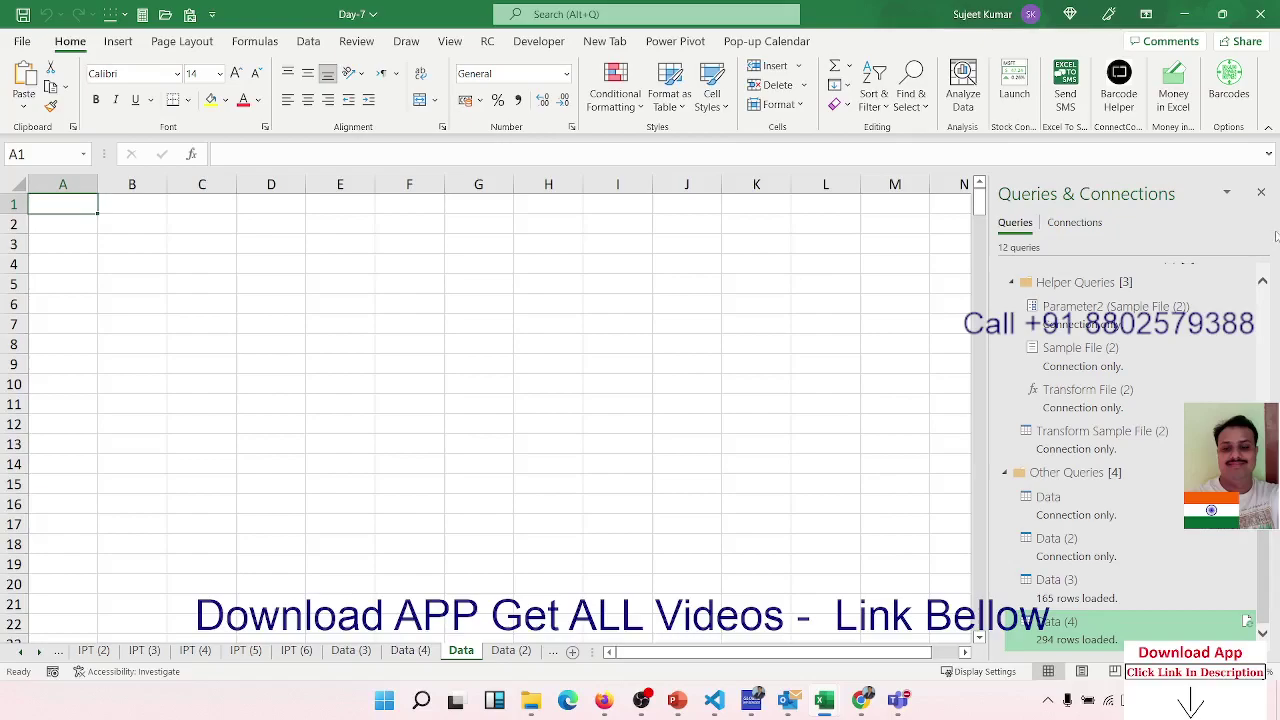
pyautogui.click(1261, 193)
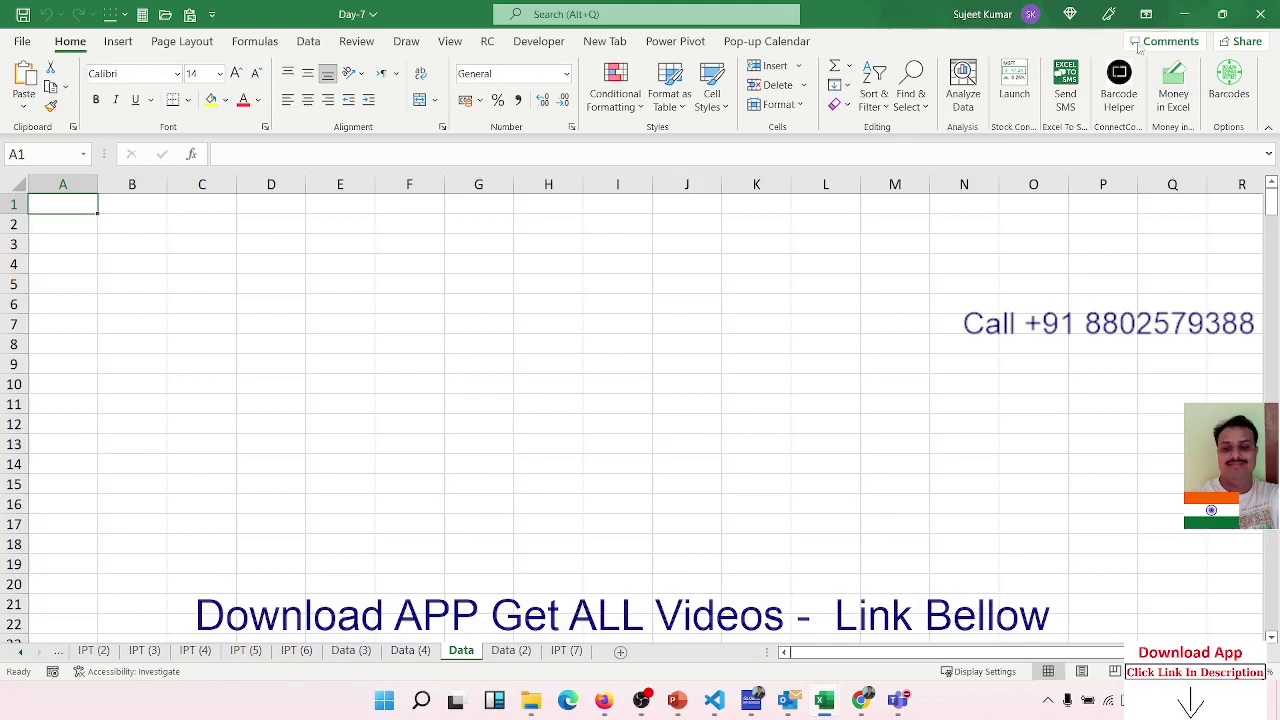
# Enter a three-word full name in cell A1 and reselect it.
pyautogui.click(308, 41)
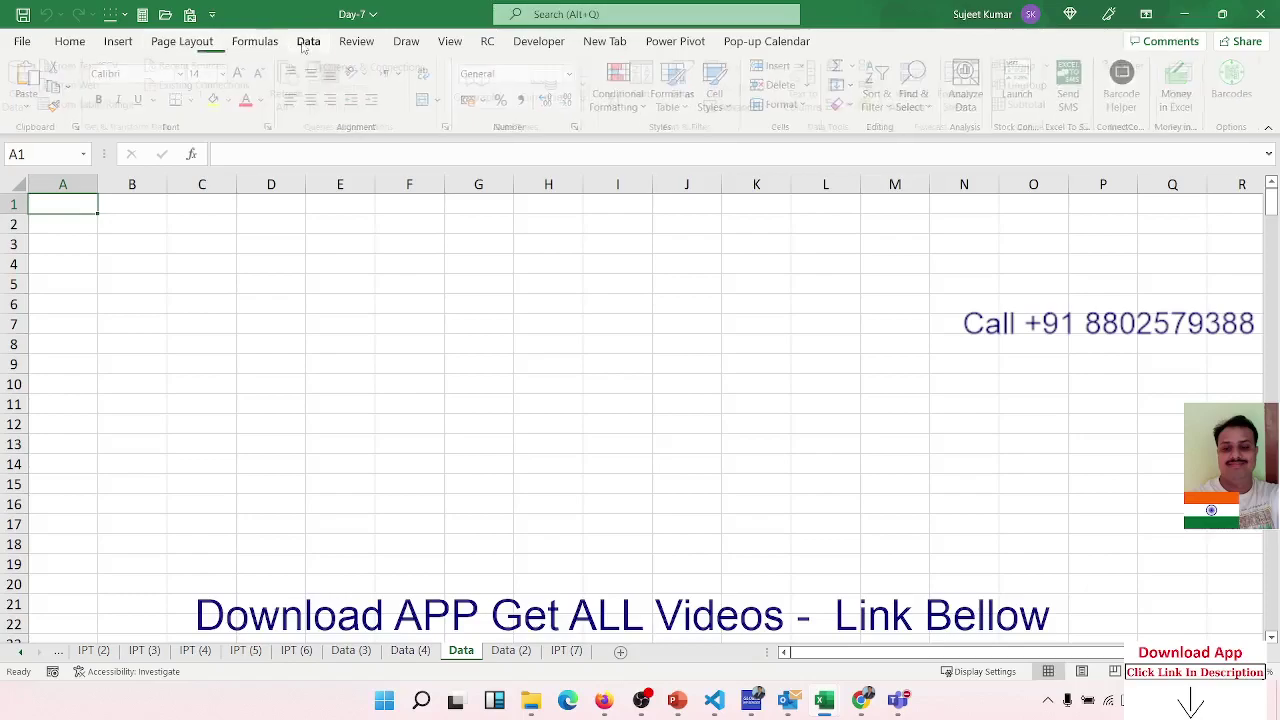
pyautogui.write('Suje')
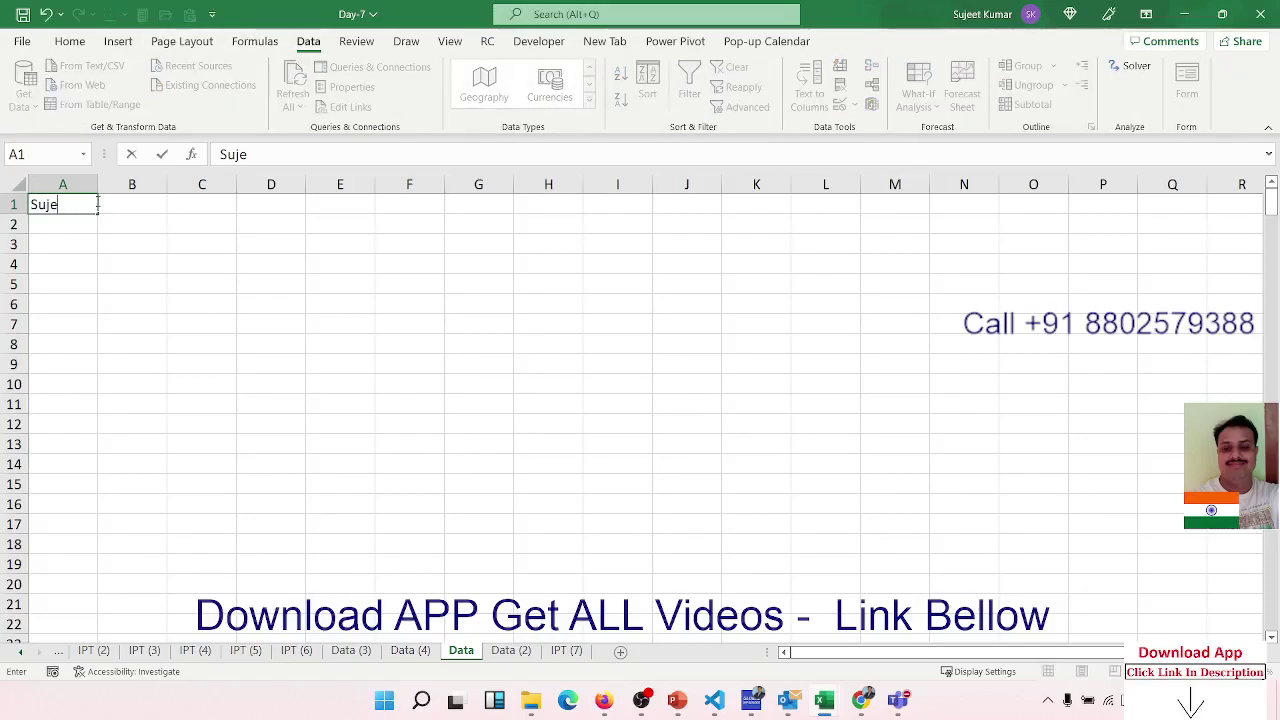
pyautogui.write('et Kumar')
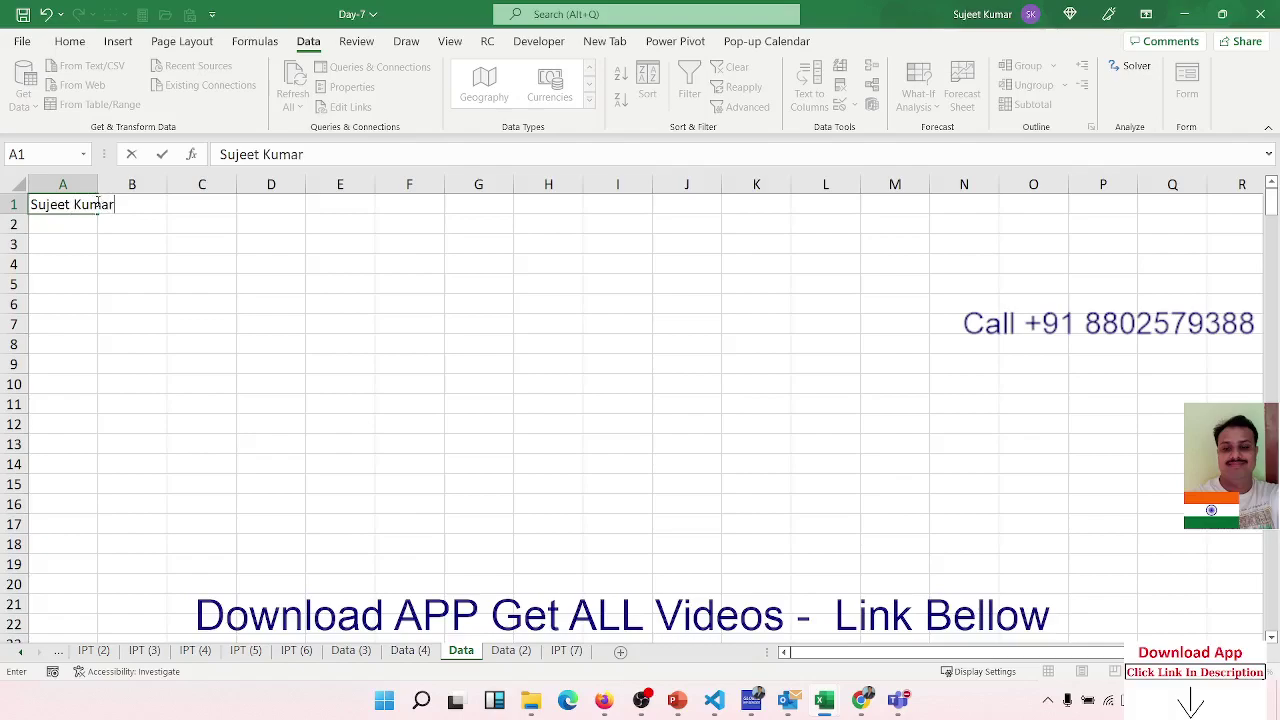
pyautogui.write(' Singh')
pyautogui.press('Return')
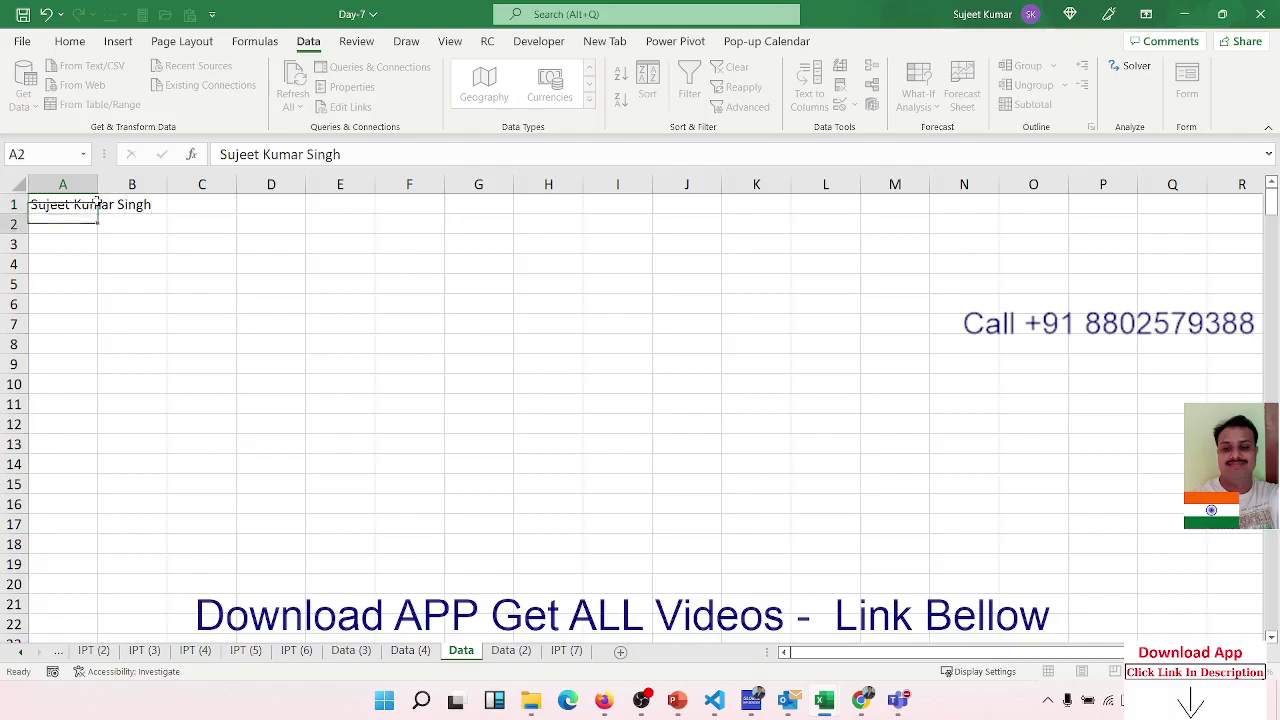
pyautogui.click(97, 204)
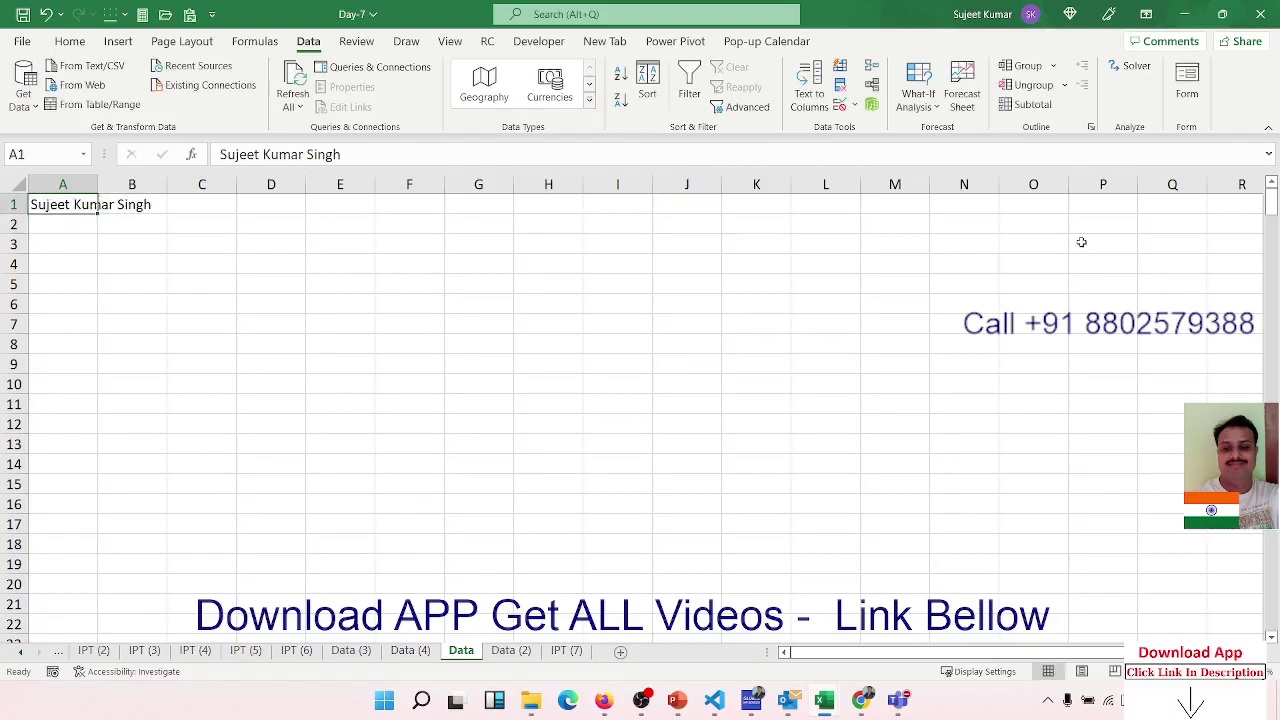
# Split the name in A1 at spaces into A1, B1 and C1 with Text to Columns.
pyautogui.click(810, 88)
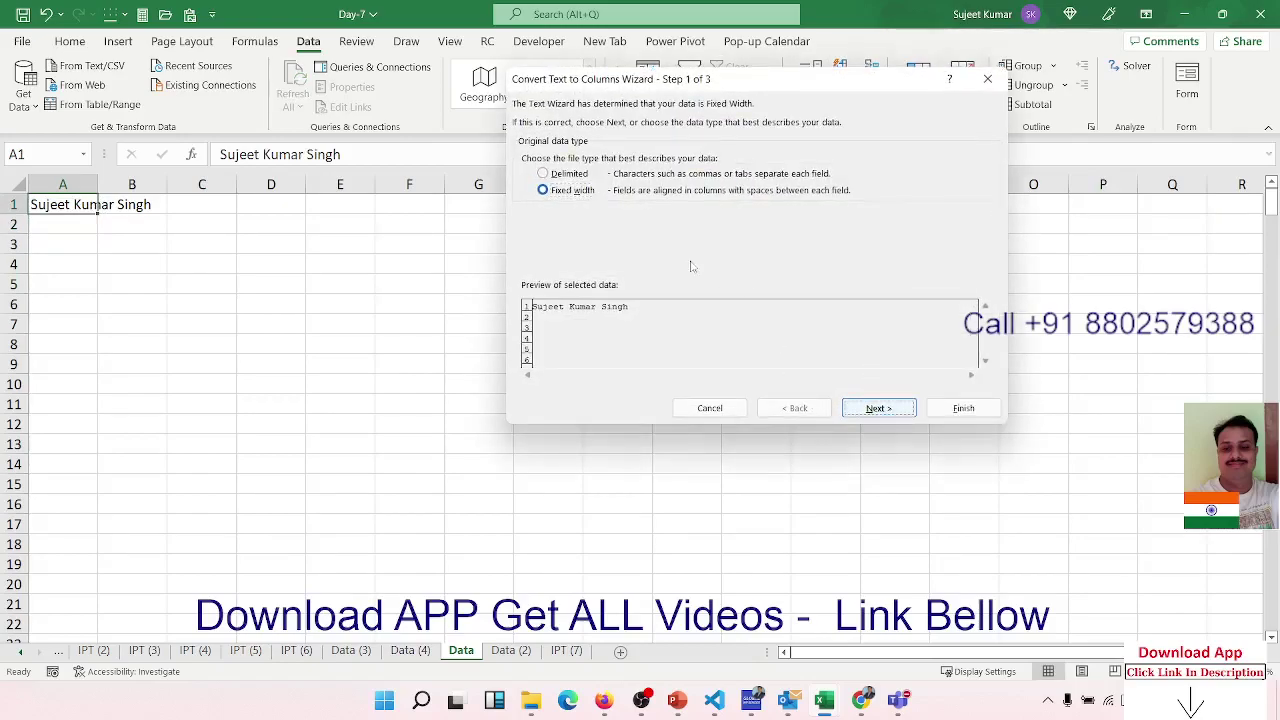
pyautogui.click(570, 175)
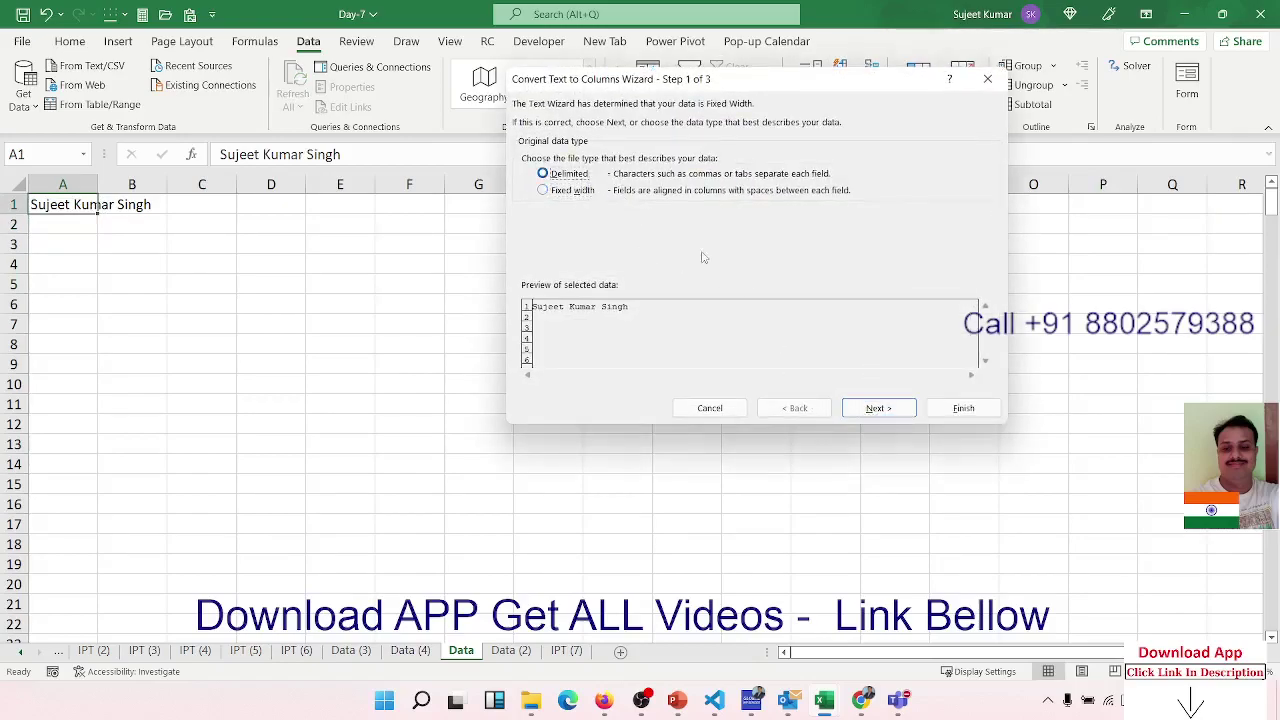
pyautogui.click(875, 409)
pyautogui.click(546, 194)
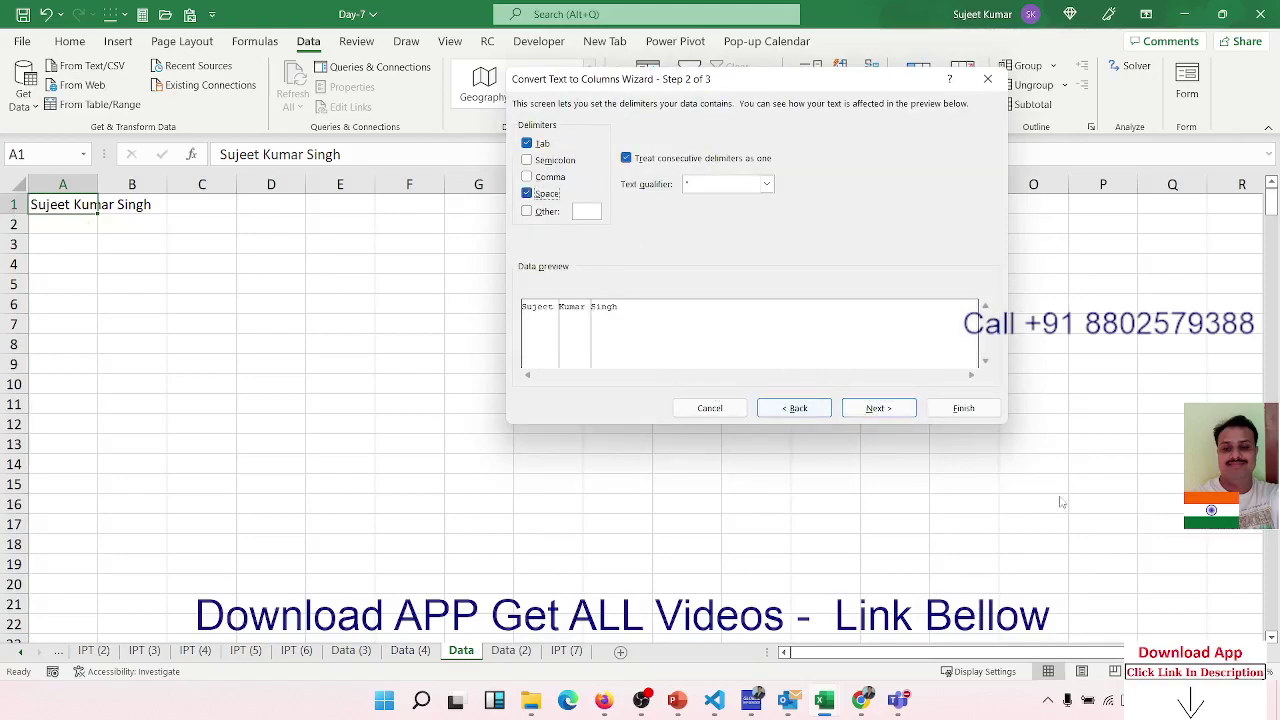
pyautogui.click(878, 409)
pyautogui.click(965, 409)
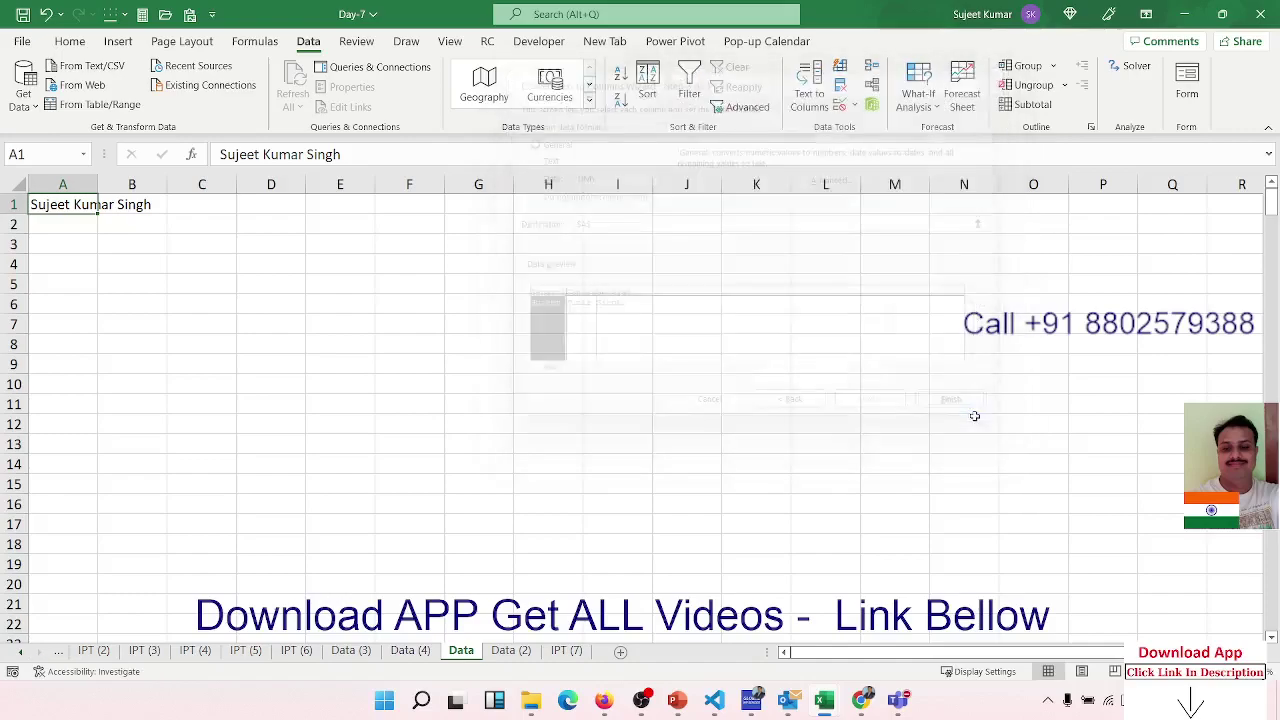
pyautogui.click(637, 379)
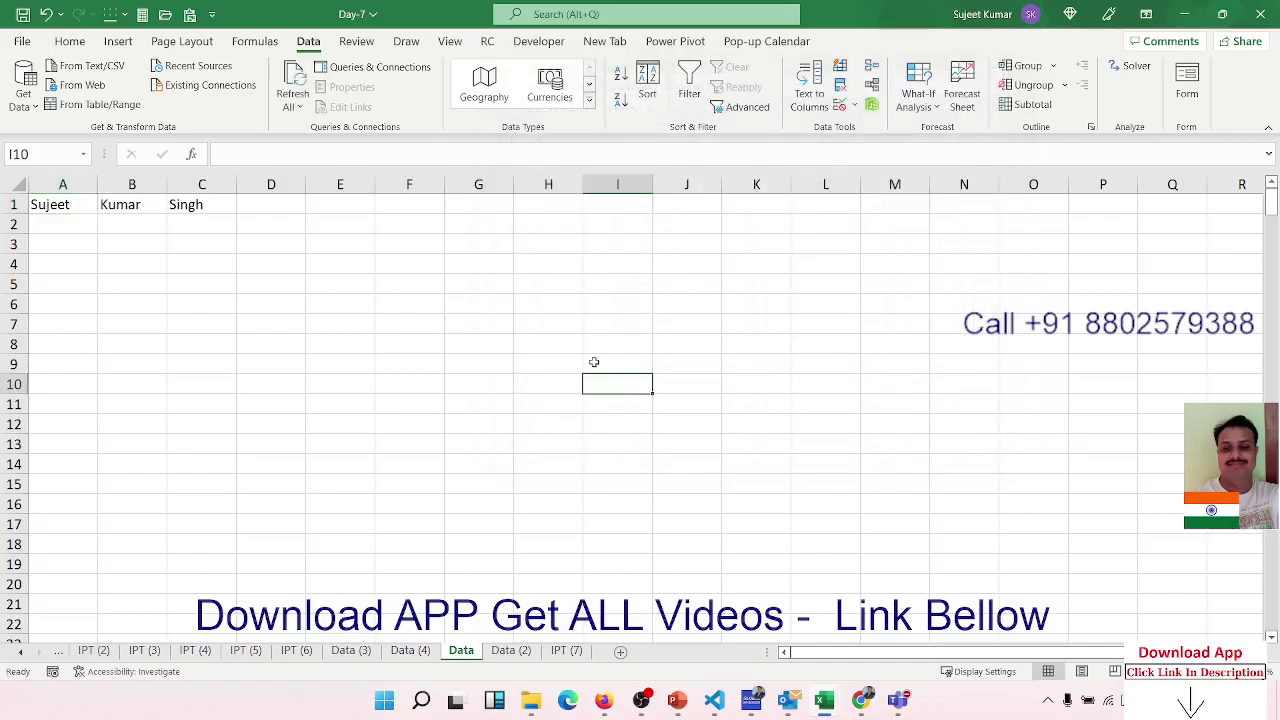
# Enter 20220923 in E3 and fill it down through E8.
pyautogui.click(343, 249)
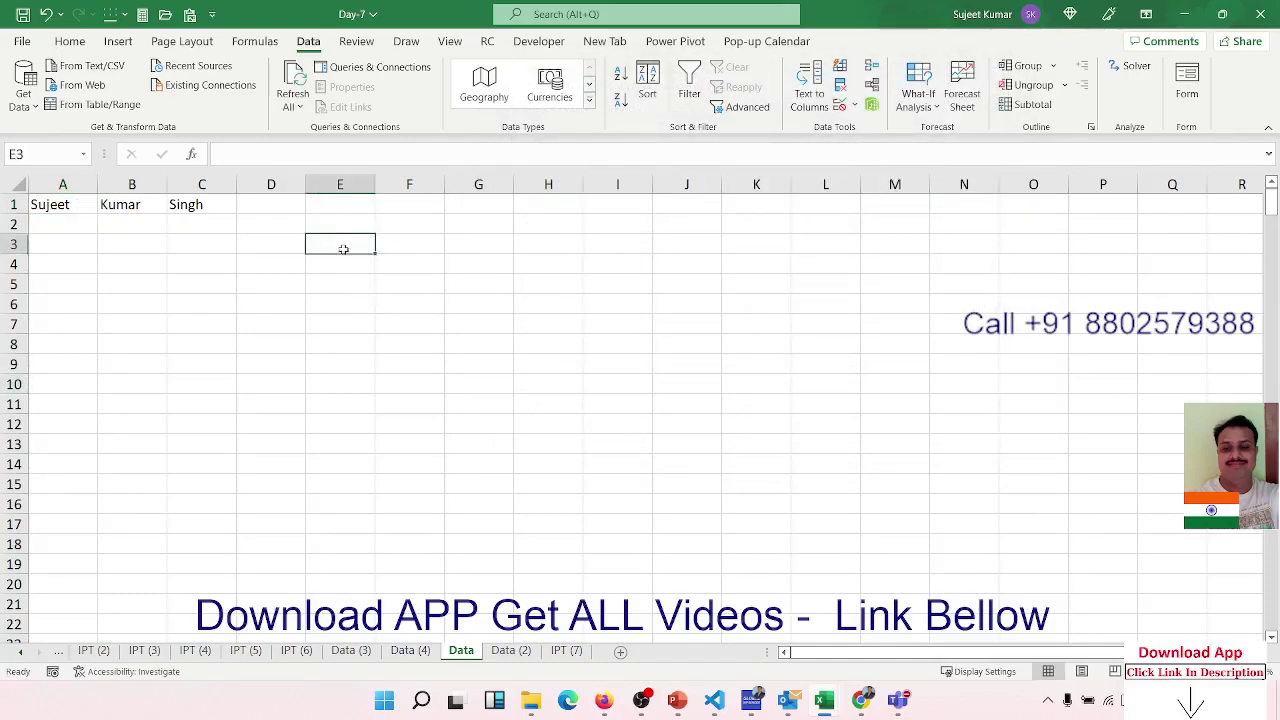
pyautogui.write('20')
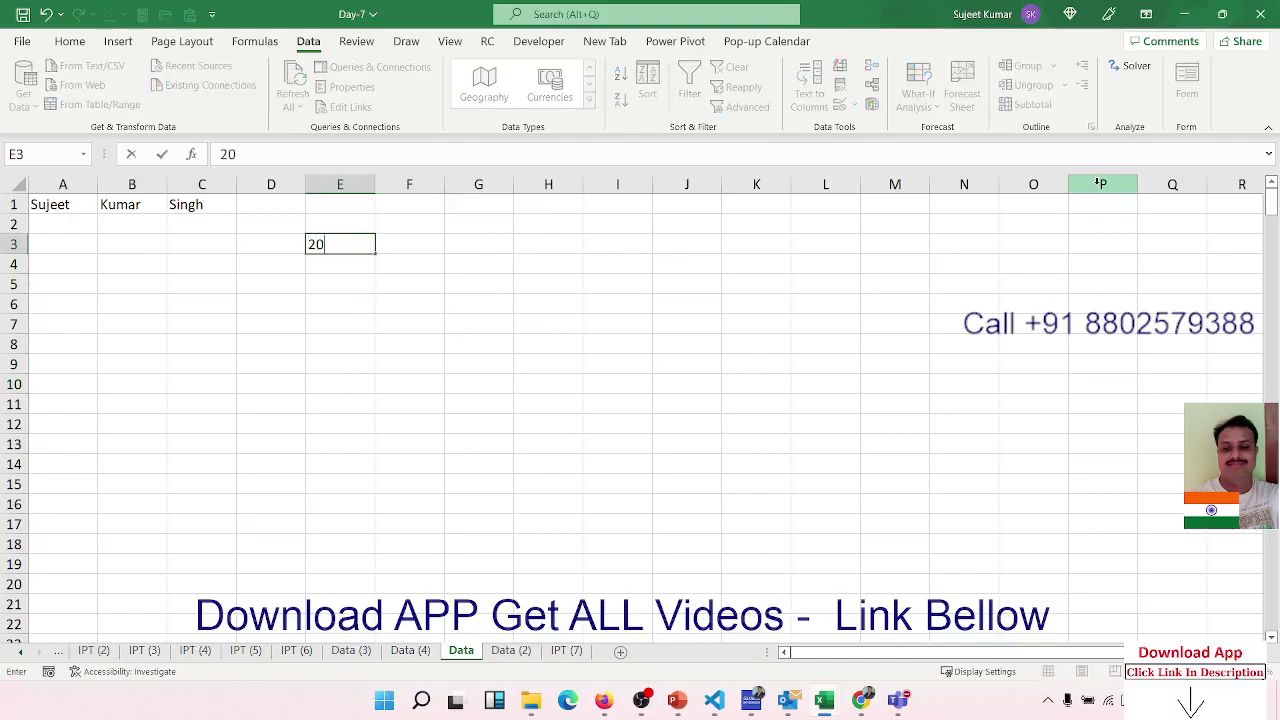
pyautogui.write('10')
pyautogui.press('BackSpace')
pyautogui.press('BackSpace')
pyautogui.write('22')
pyautogui.write('0')
pyautogui.write('9')
pyautogui.write('23')
pyautogui.press('Return')
pyautogui.press('Up')
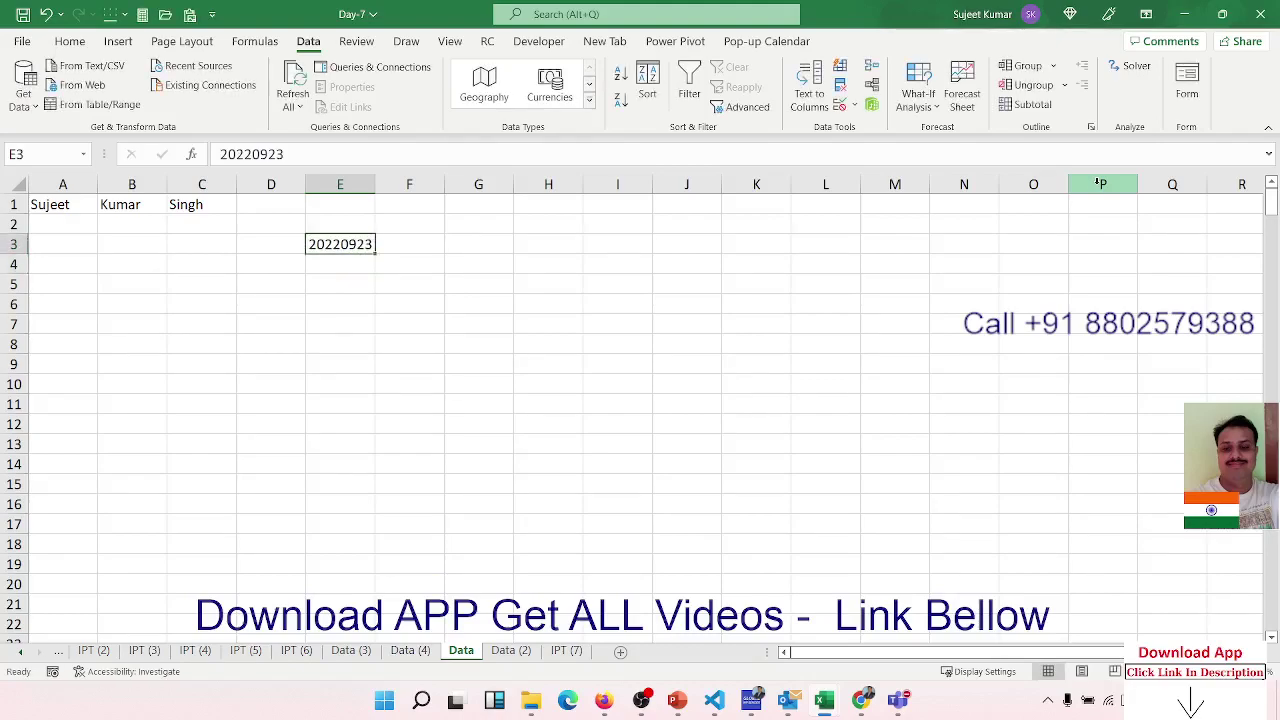
pyautogui.hotkey('shift', 'Down')
pyautogui.hotkey('shift', 'Down')
pyautogui.hotkey('shift', 'Down')
pyautogui.hotkey('shift', 'Down')
pyautogui.hotkey('shift', 'Down')
pyautogui.hotkey('ctrl', 'd')
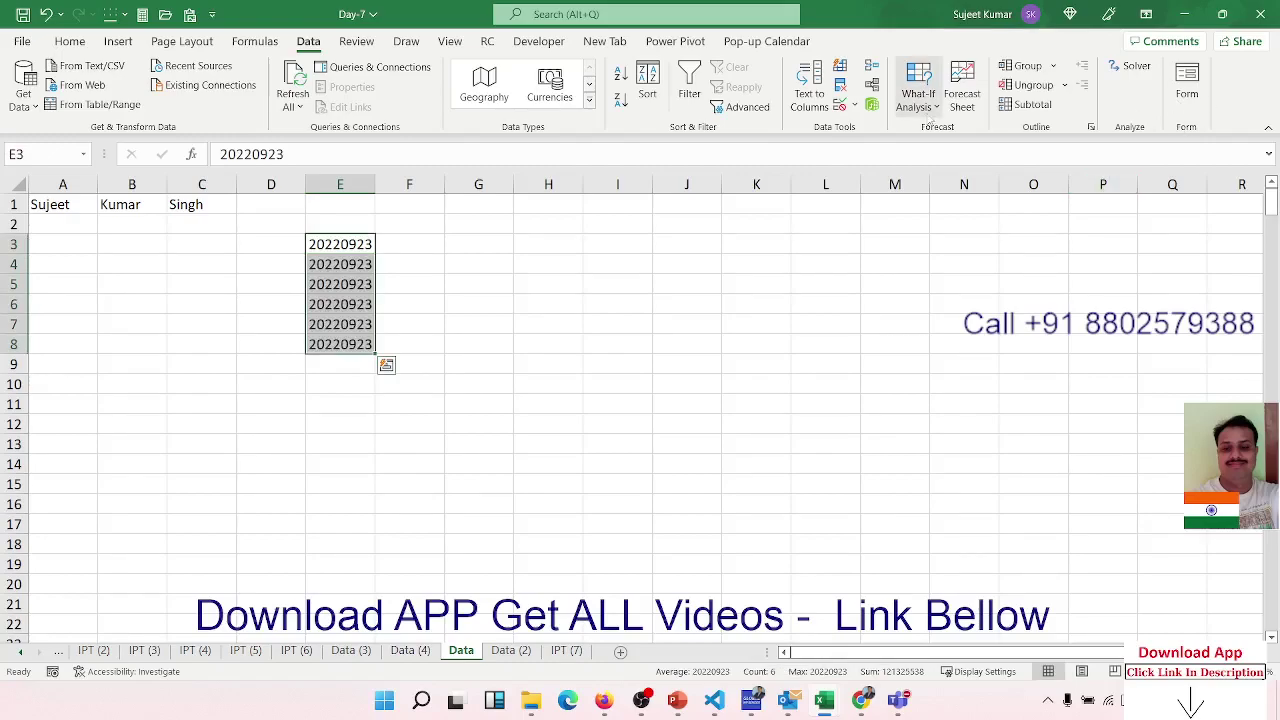
# Convert E3:E8 to YMD dates showing 23-09-2022 and autofit column E.
pyautogui.click(809, 88)
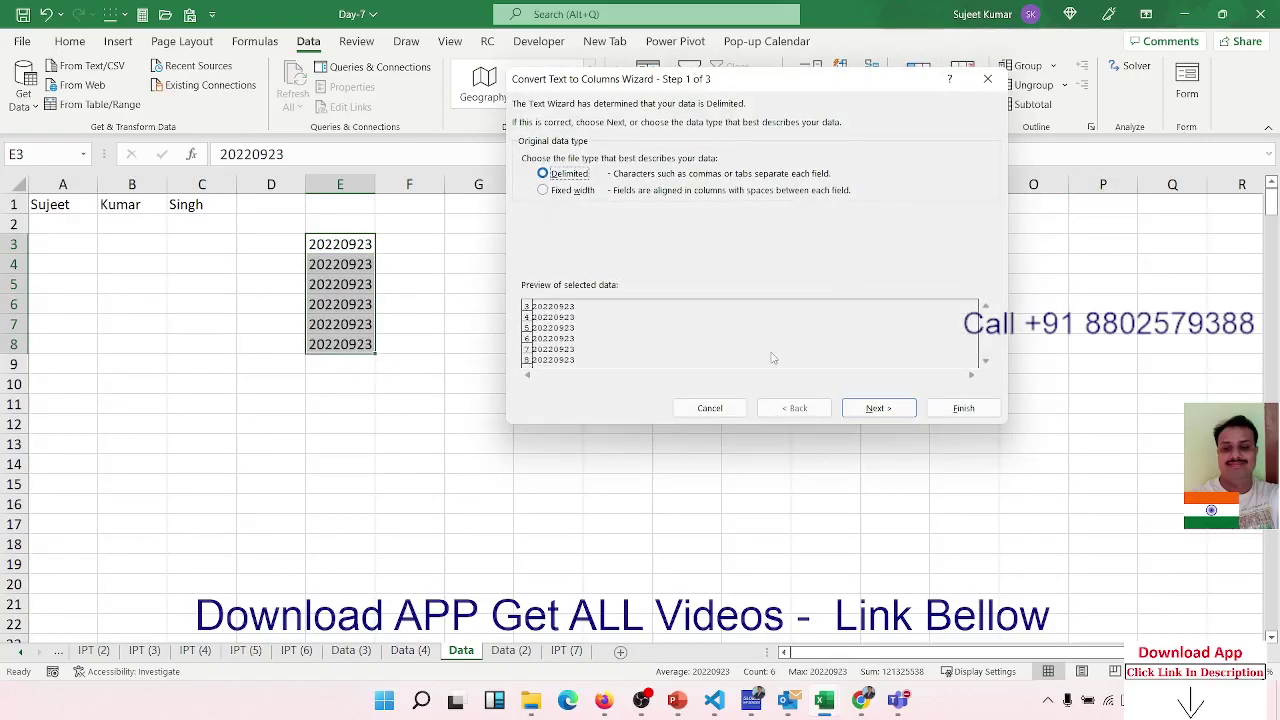
pyautogui.click(887, 409)
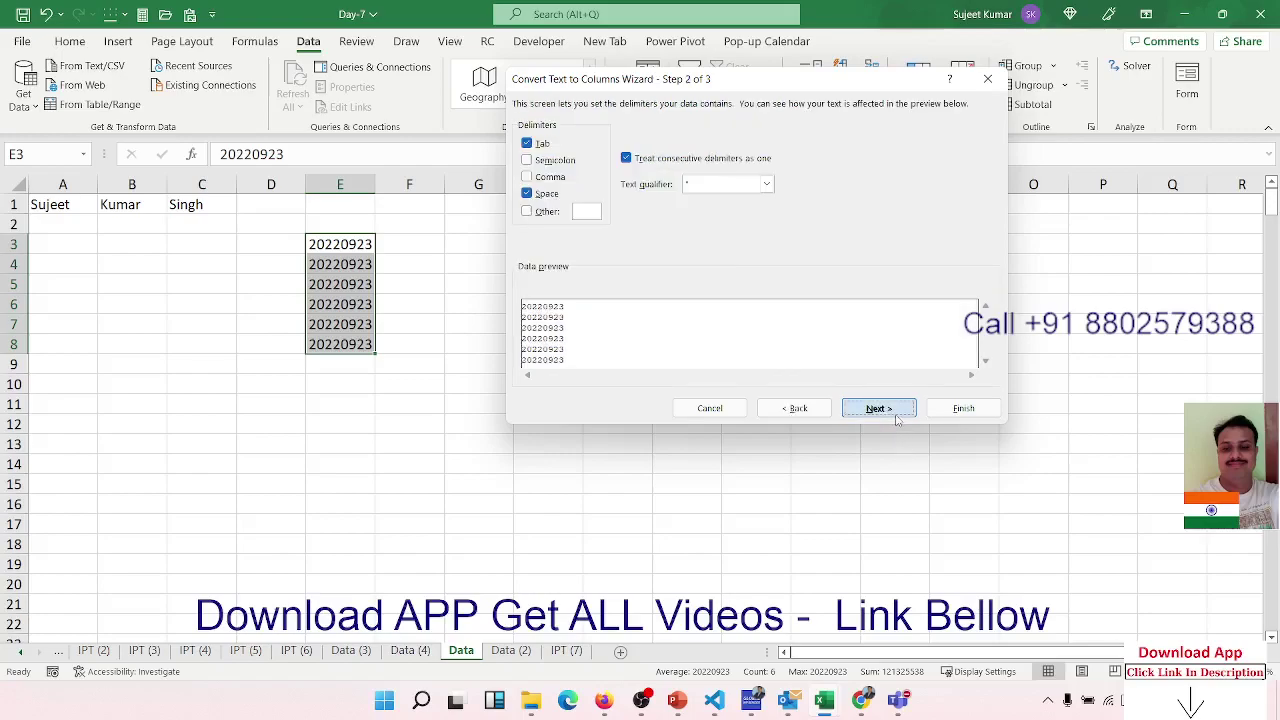
pyautogui.click(895, 413)
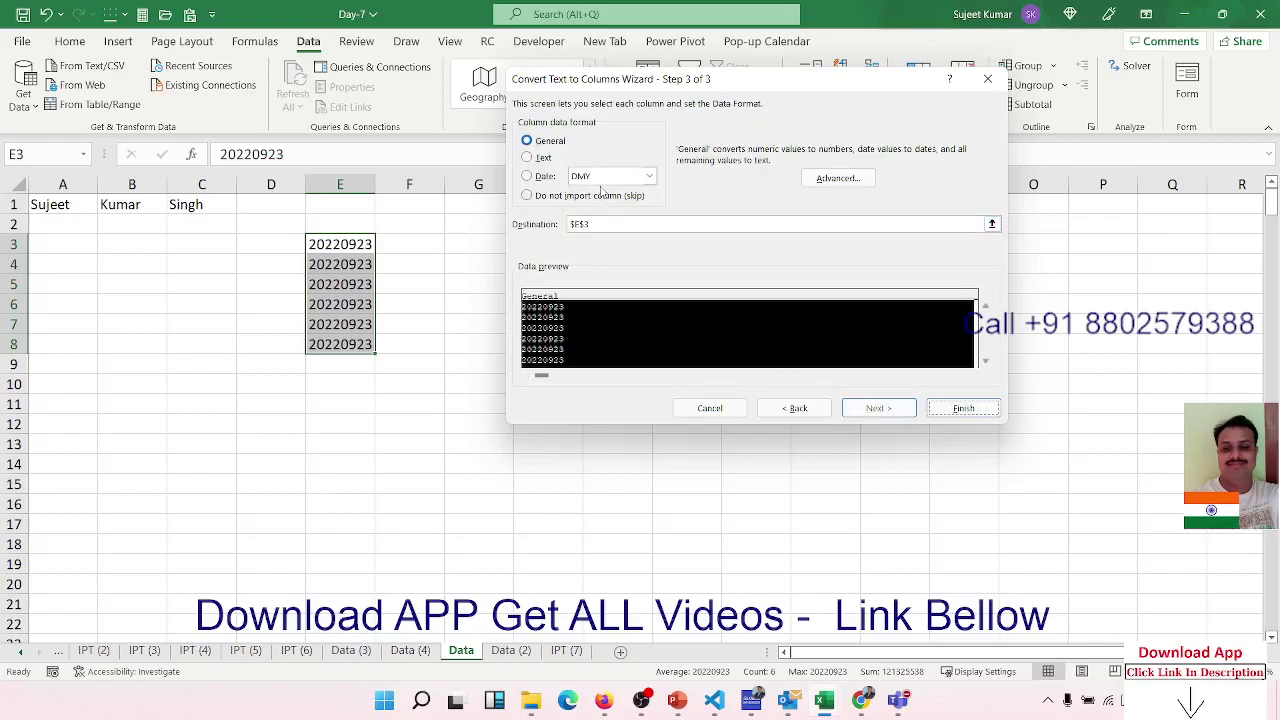
pyautogui.click(545, 177)
pyautogui.click(599, 181)
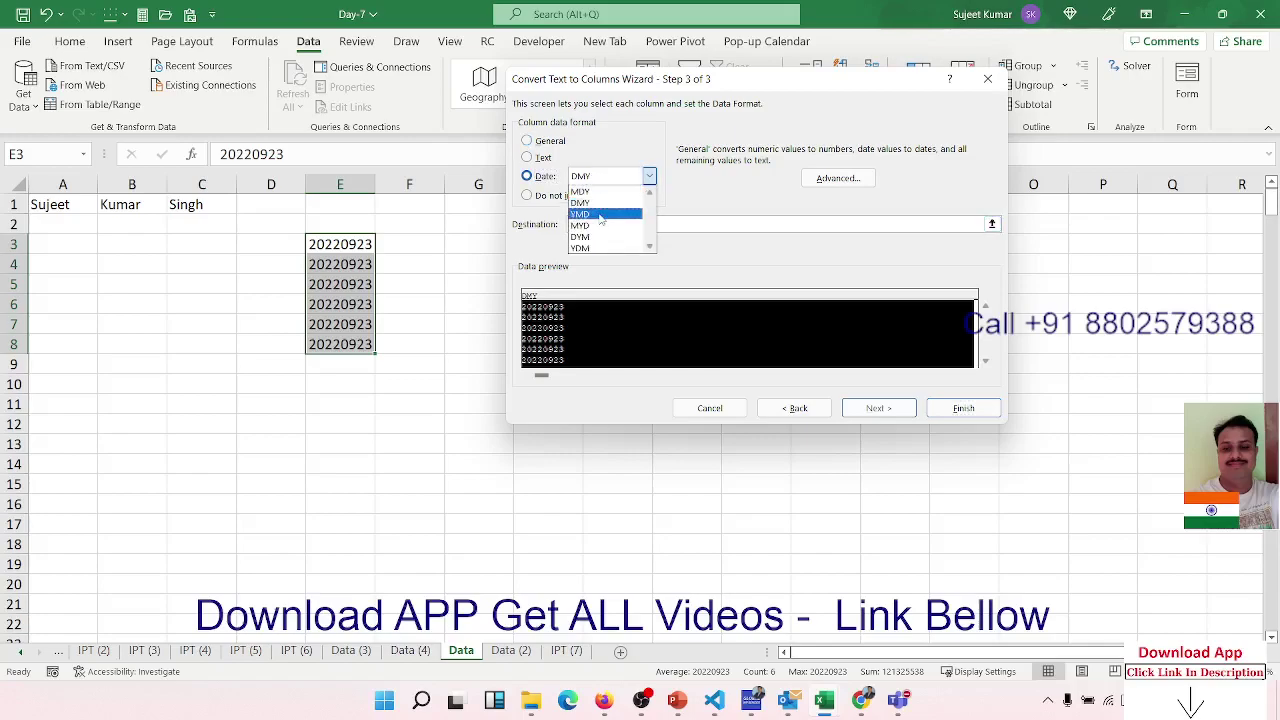
pyautogui.click(601, 218)
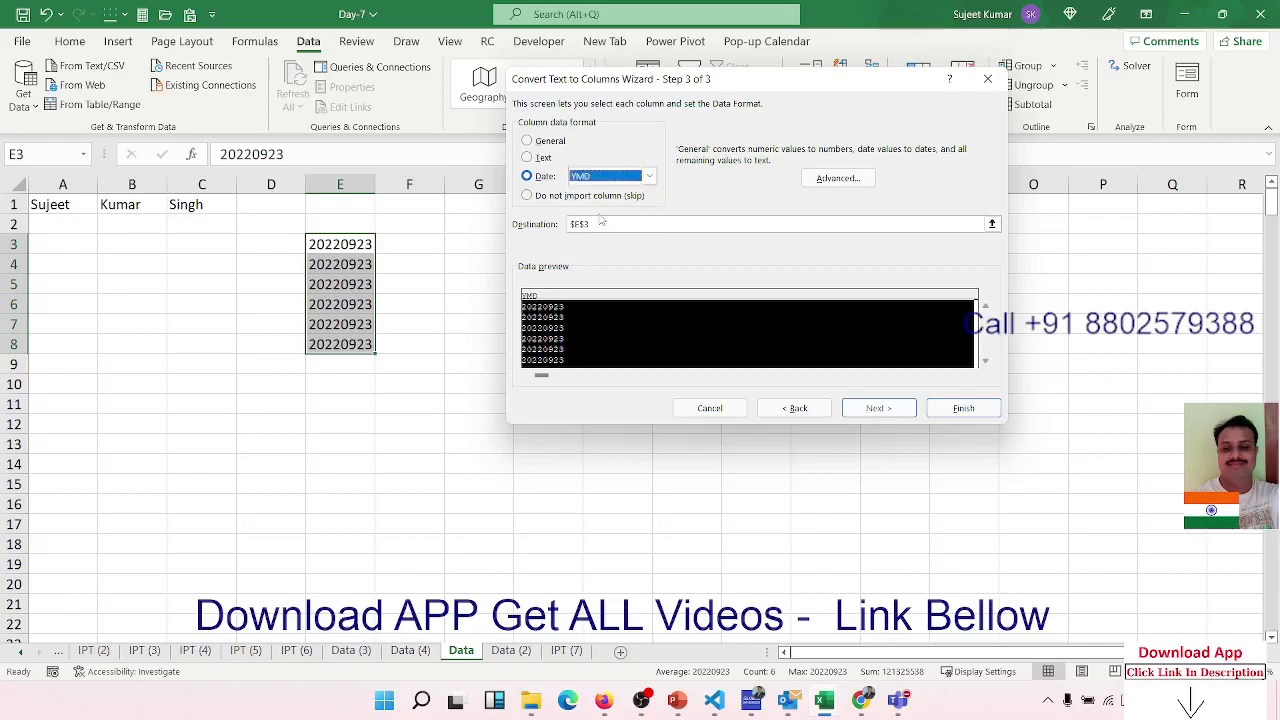
pyautogui.click(960, 410)
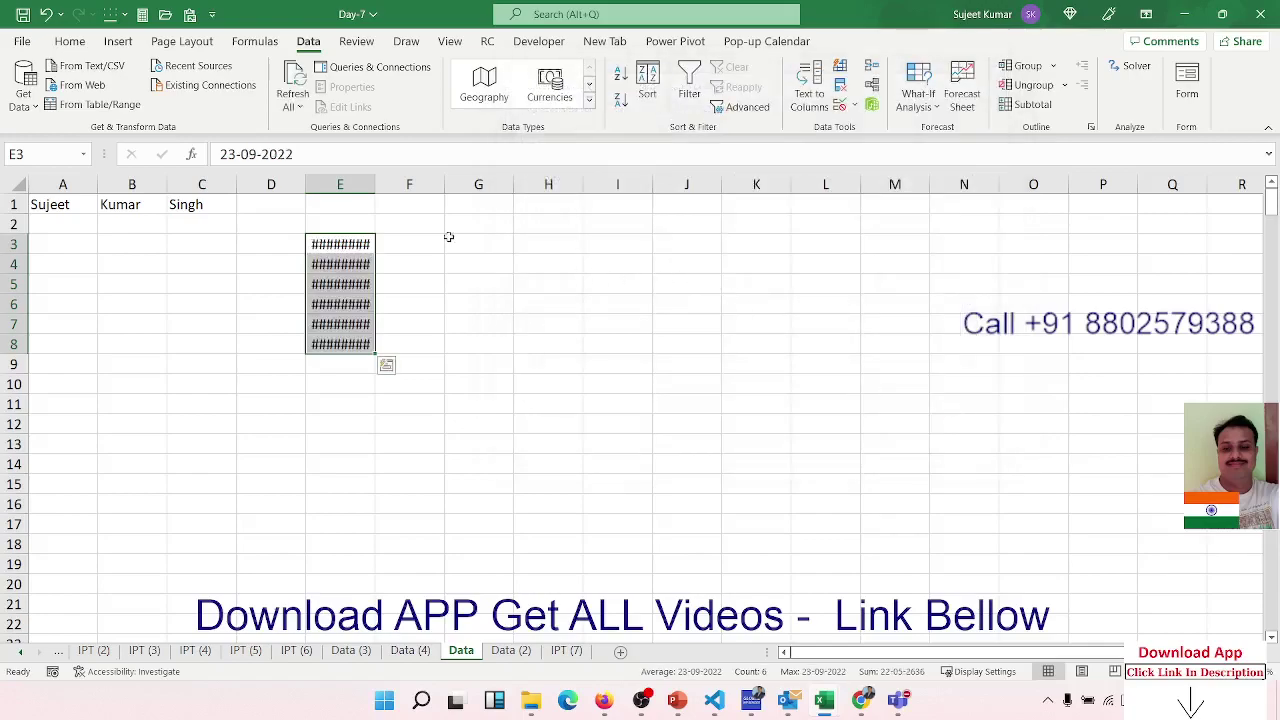
pyautogui.doubleClick(378, 191)
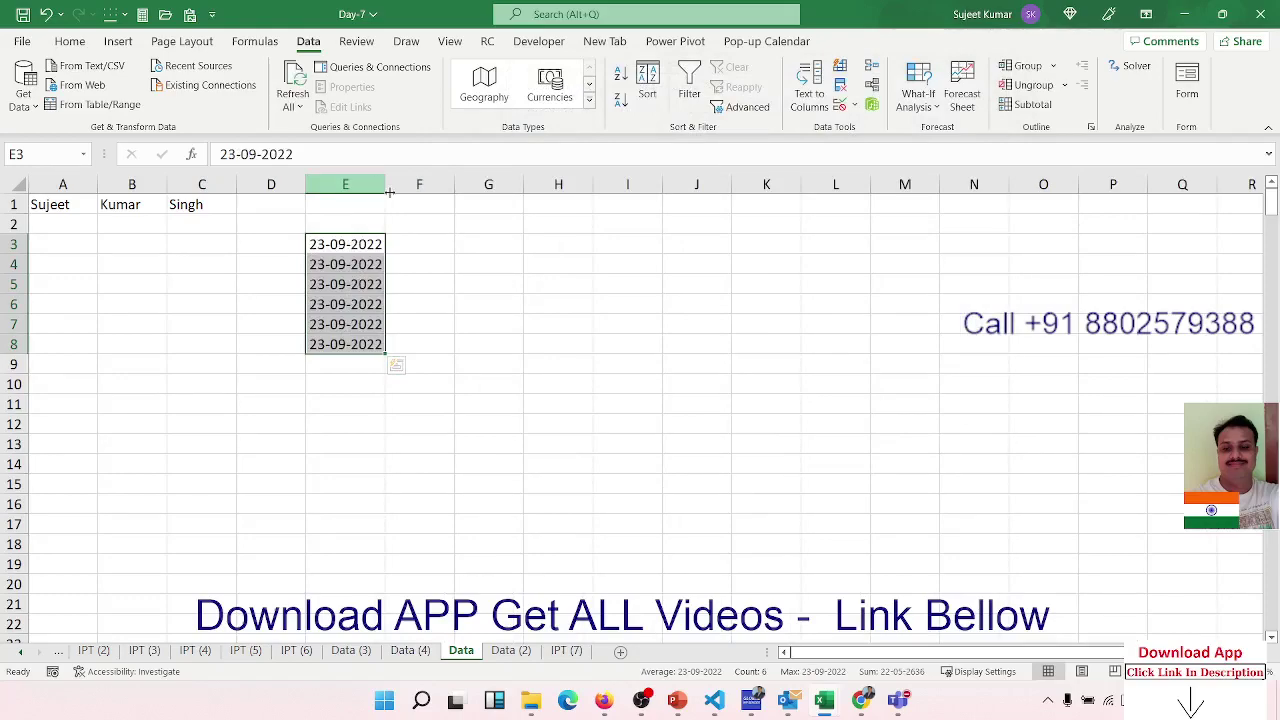
# Enter a first name in G1 and select the name list down column G to row 77.
pyautogui.click(513, 204)
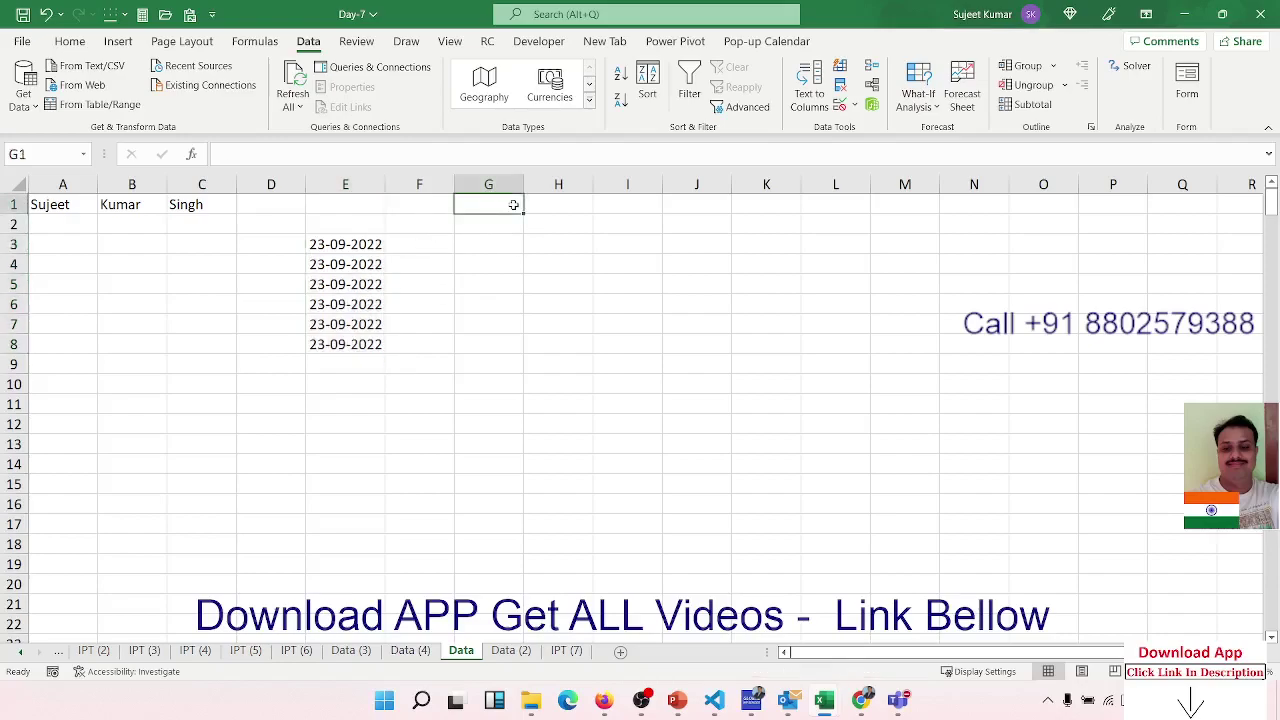
pyautogui.write('Puja')
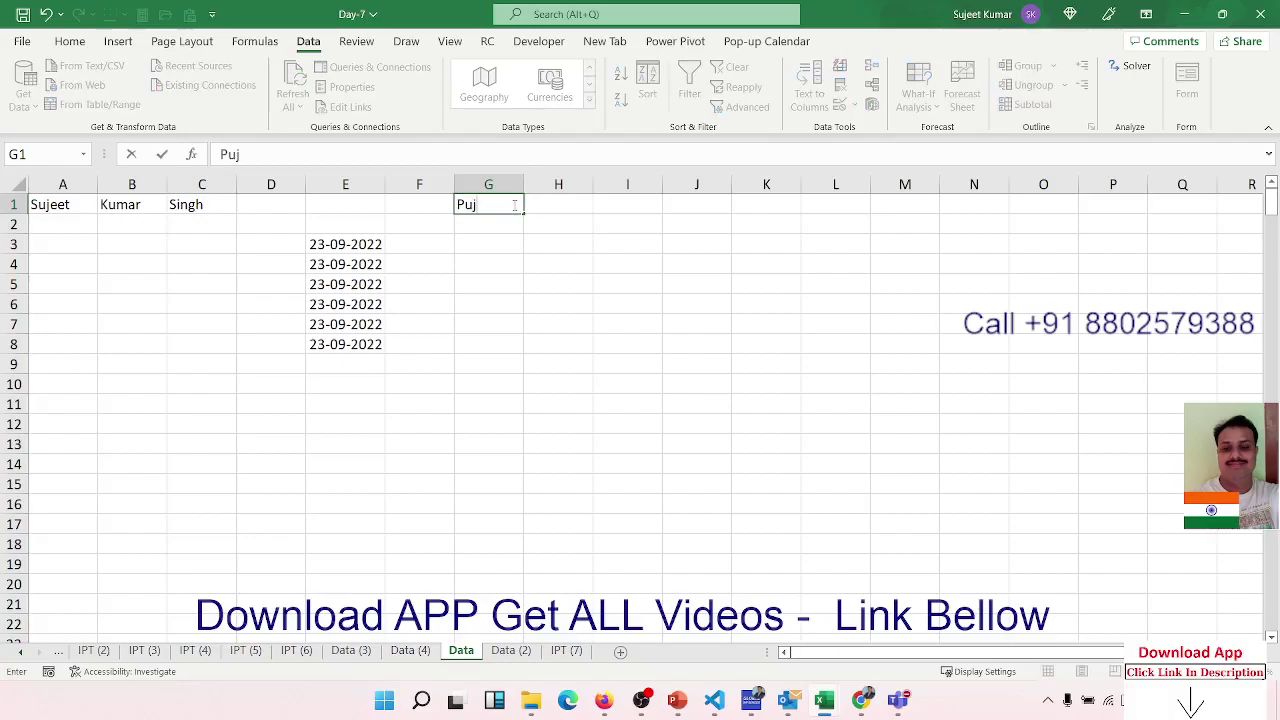
pyautogui.press('Return')
pyautogui.click(493, 209)
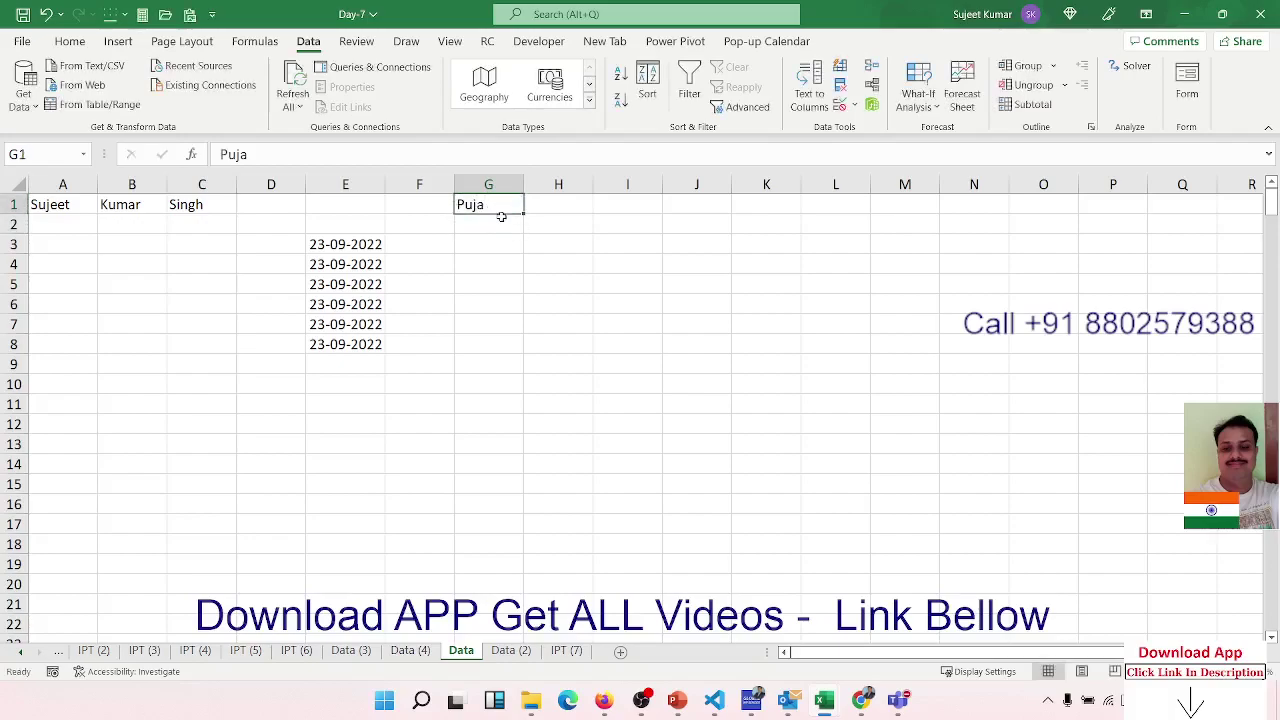
pyautogui.moveTo(524, 213)
pyautogui.mouseDown()
pyautogui.moveTo(557, 697)
pyautogui.moveTo(638, 474)
pyautogui.mouseUp()
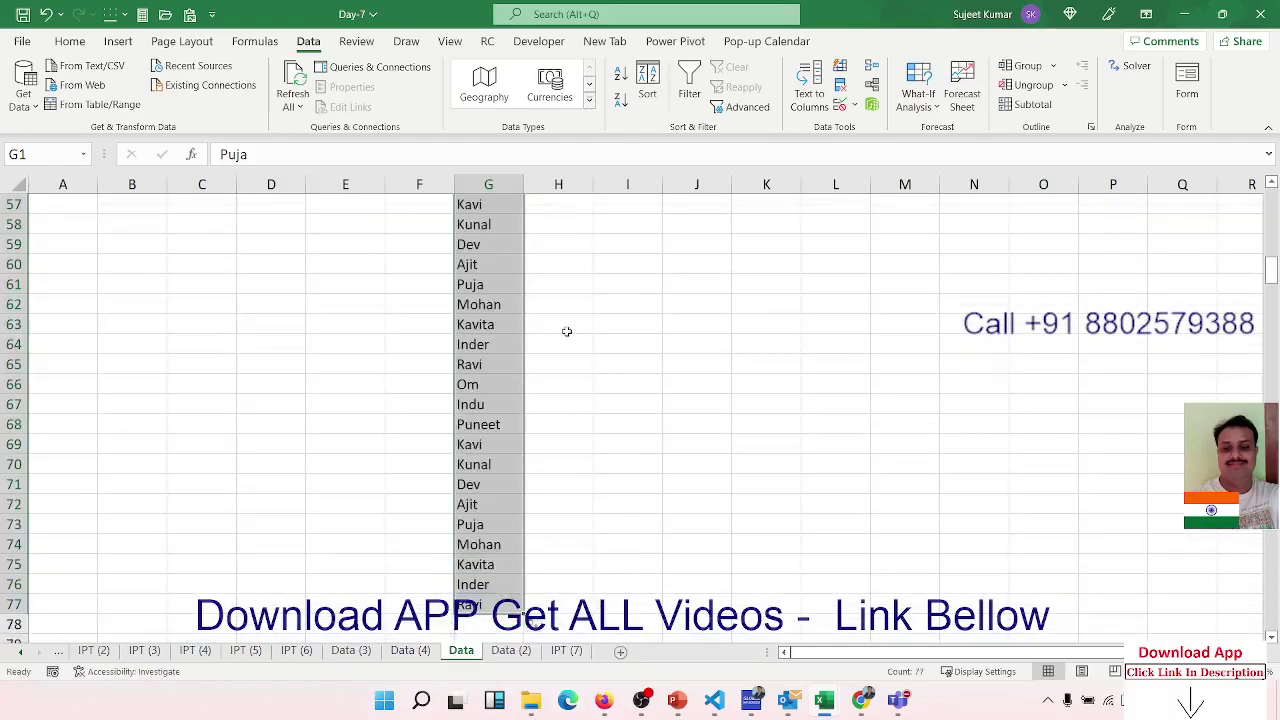
pyautogui.scroll(17, 566, 331)
pyautogui.scroll(2, 566, 331)
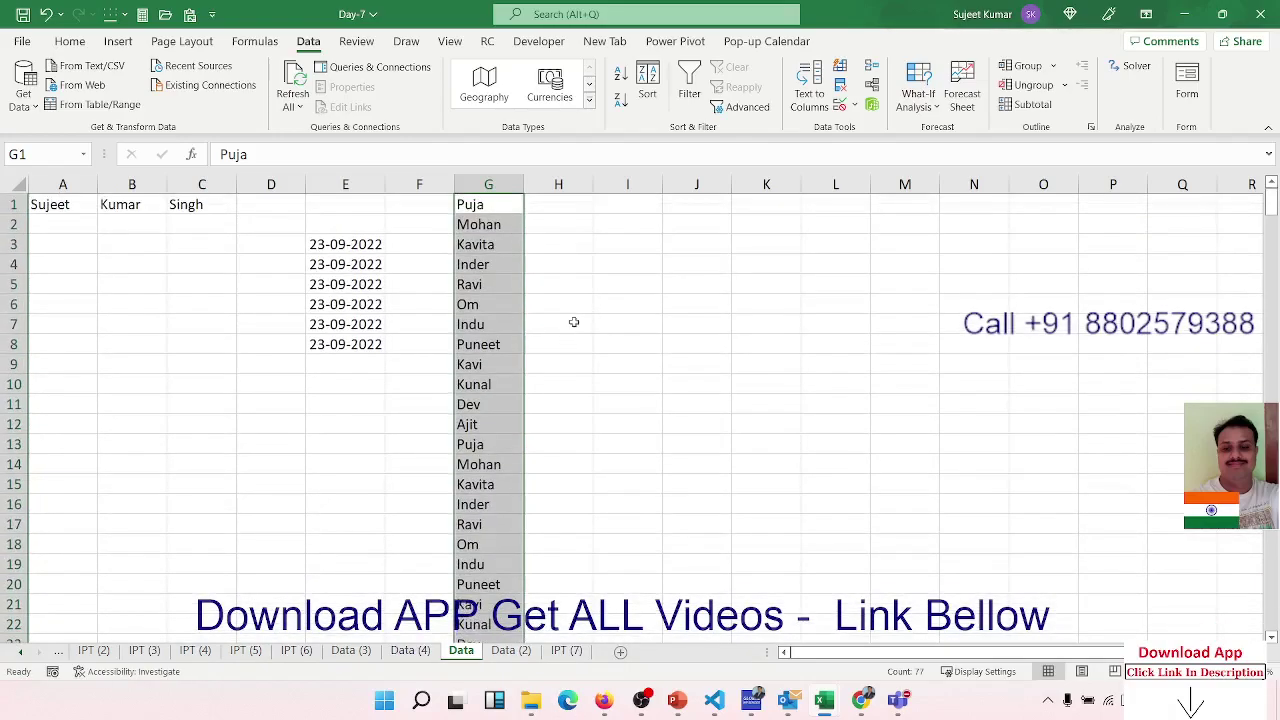
# Remove duplicates from column G, leaving 12 unique names.
pyautogui.click(840, 86)
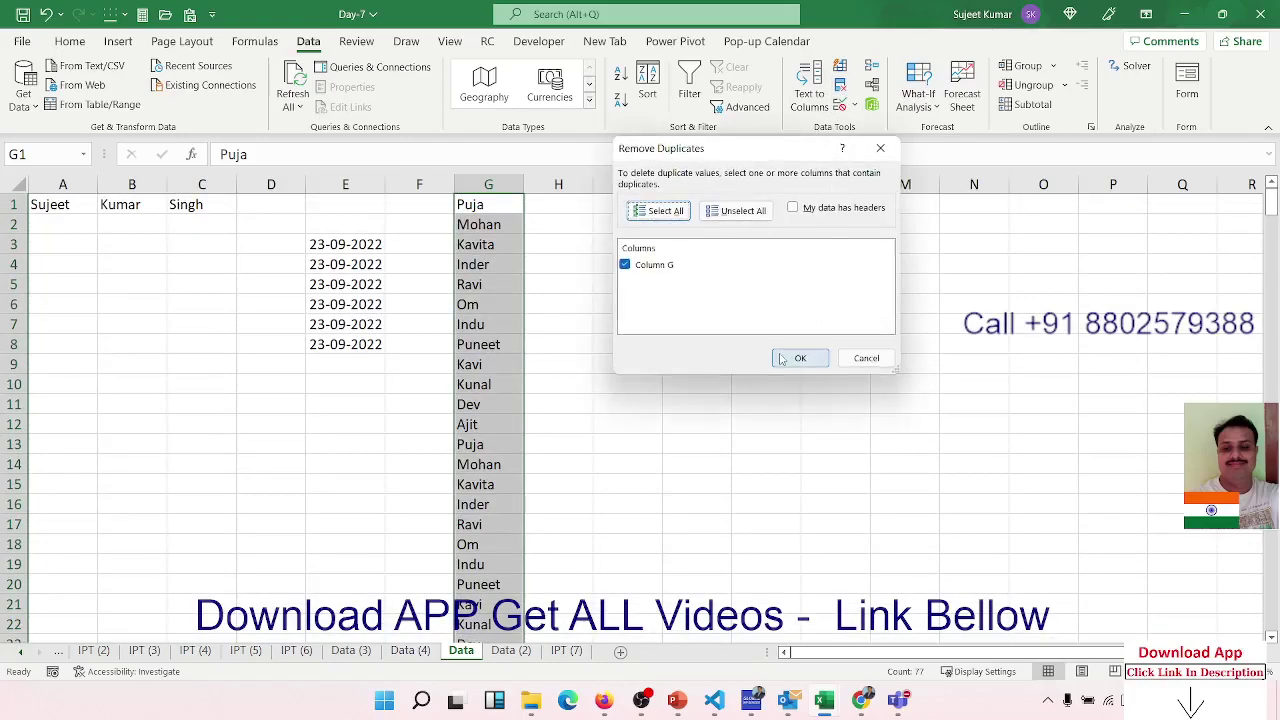
pyautogui.click(800, 358)
pyautogui.click(649, 396)
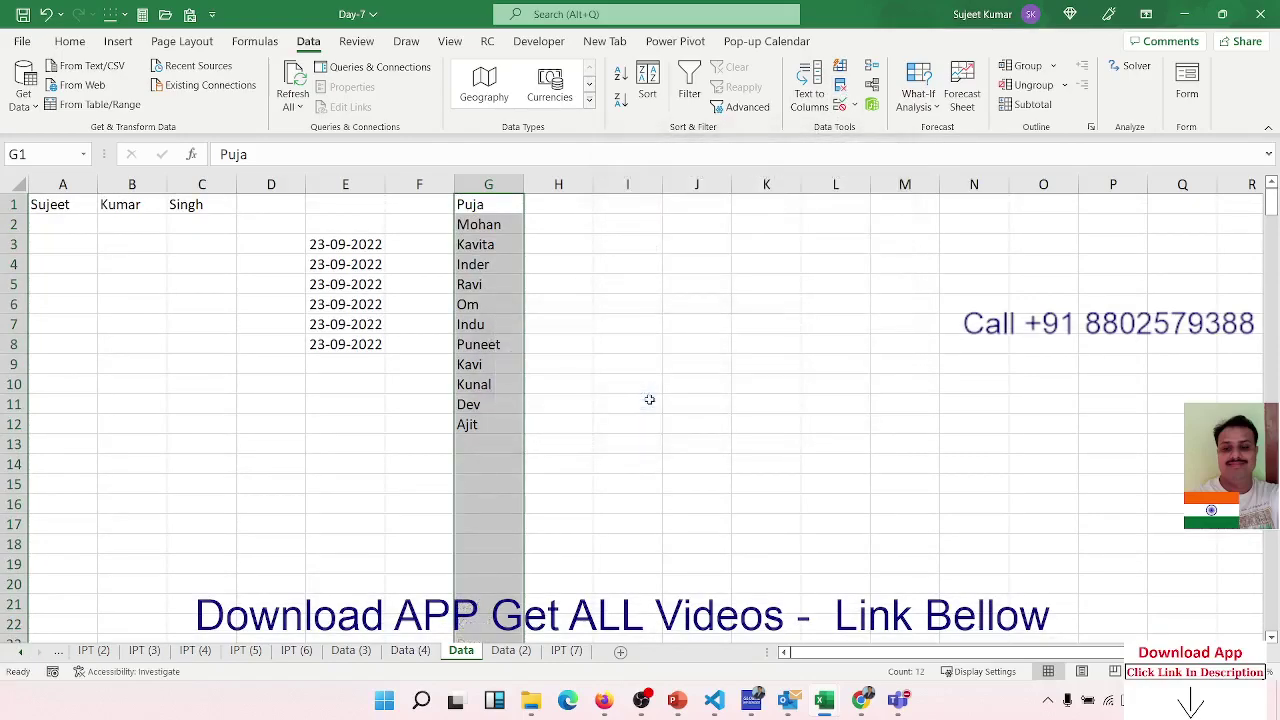
pyautogui.click(677, 206)
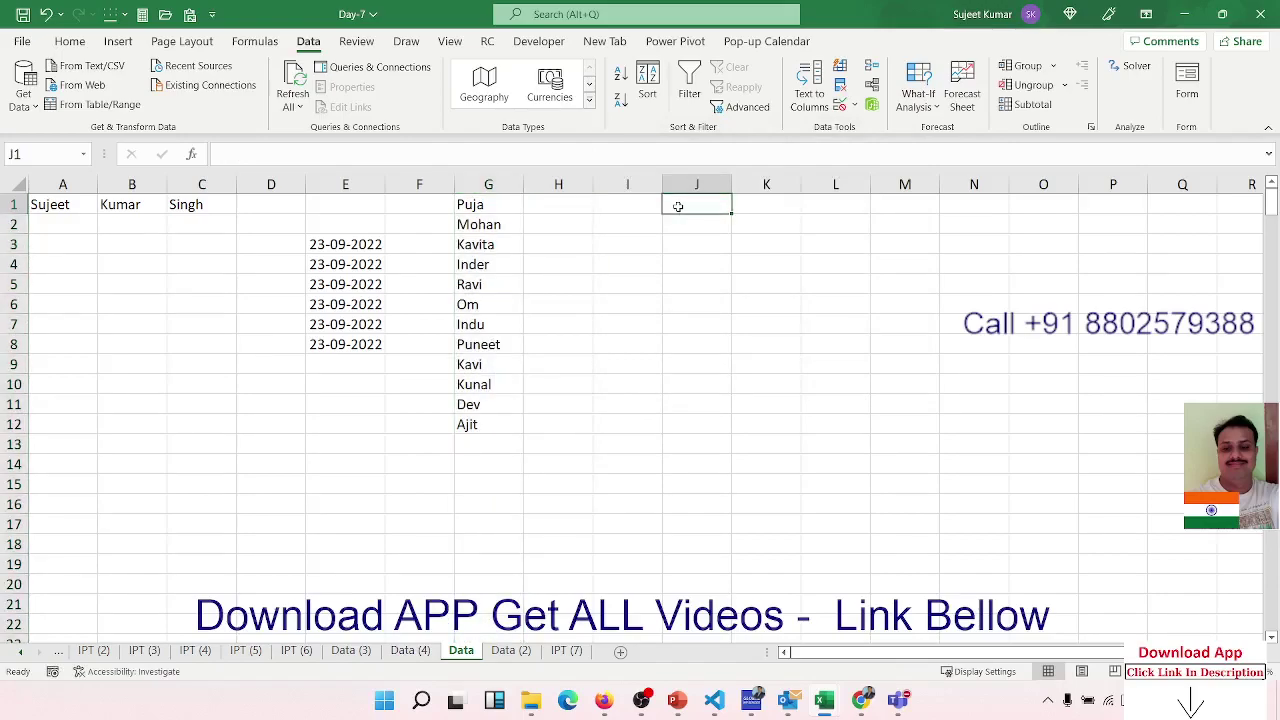
# Head column J 'Amt' and restrict it to whole numbers greater than 0.
pyautogui.write('Amt')
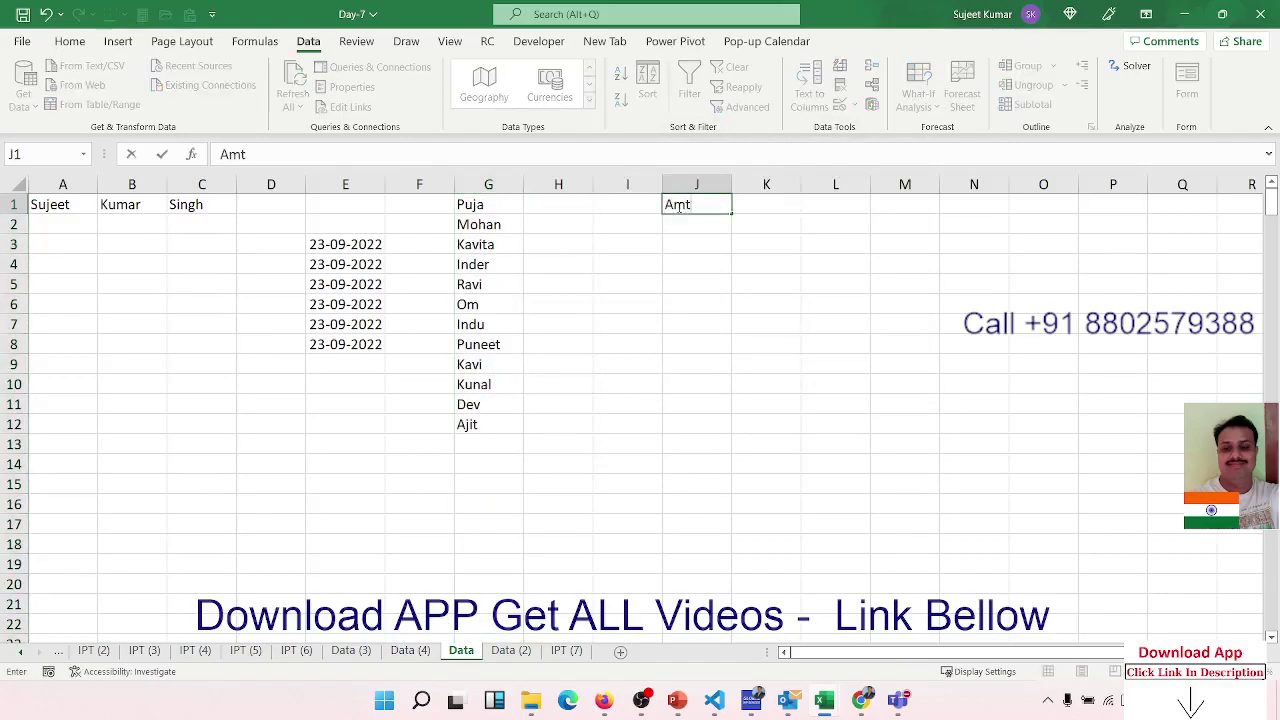
pyautogui.press('Return')
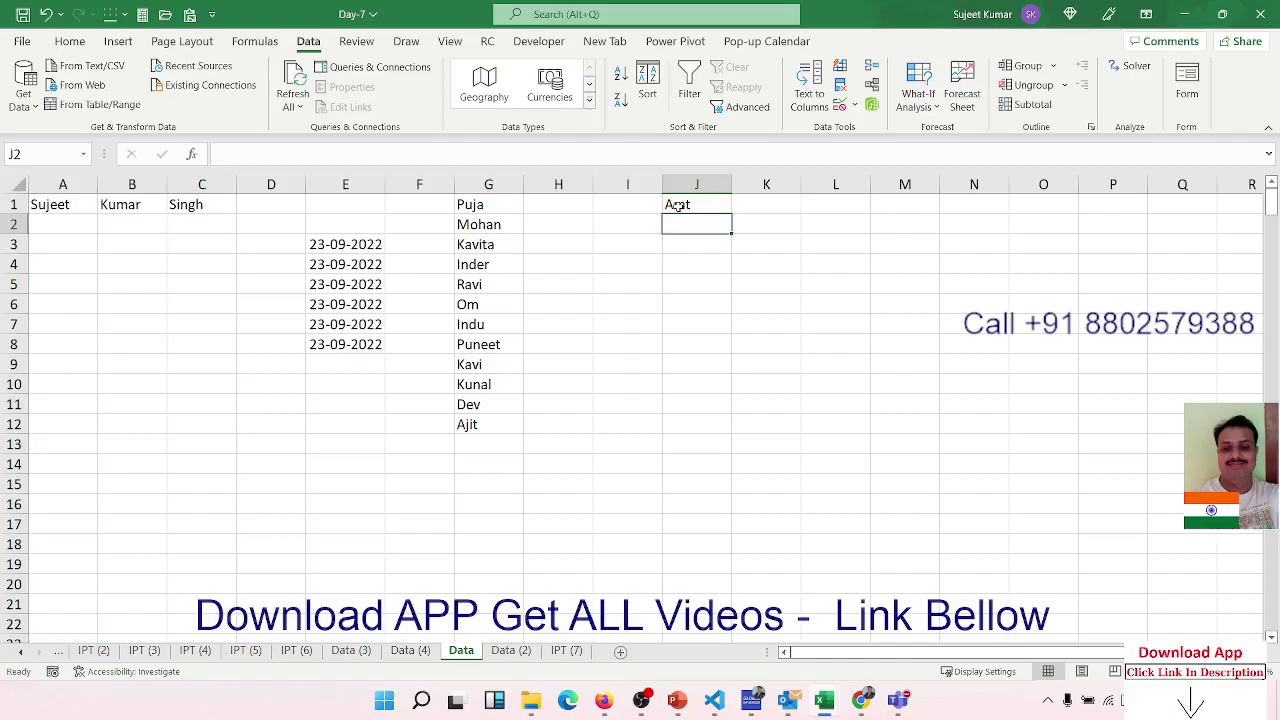
pyautogui.click(696, 185)
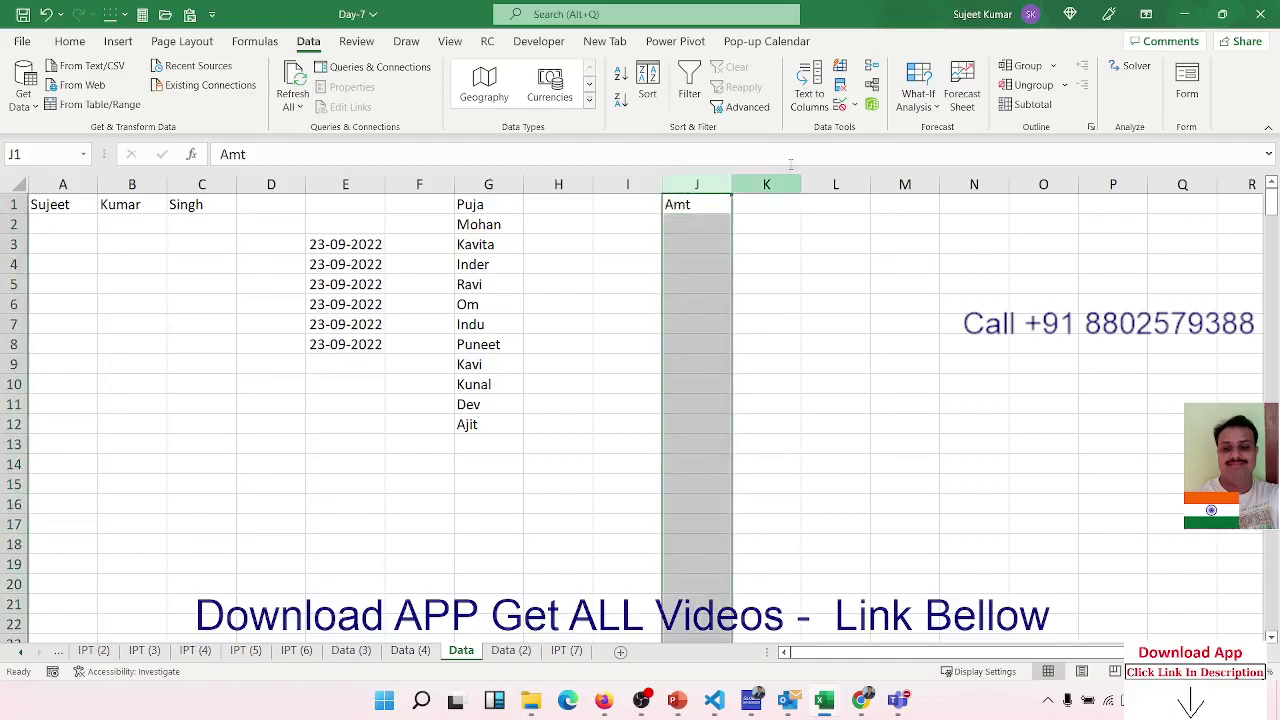
pyautogui.click(840, 104)
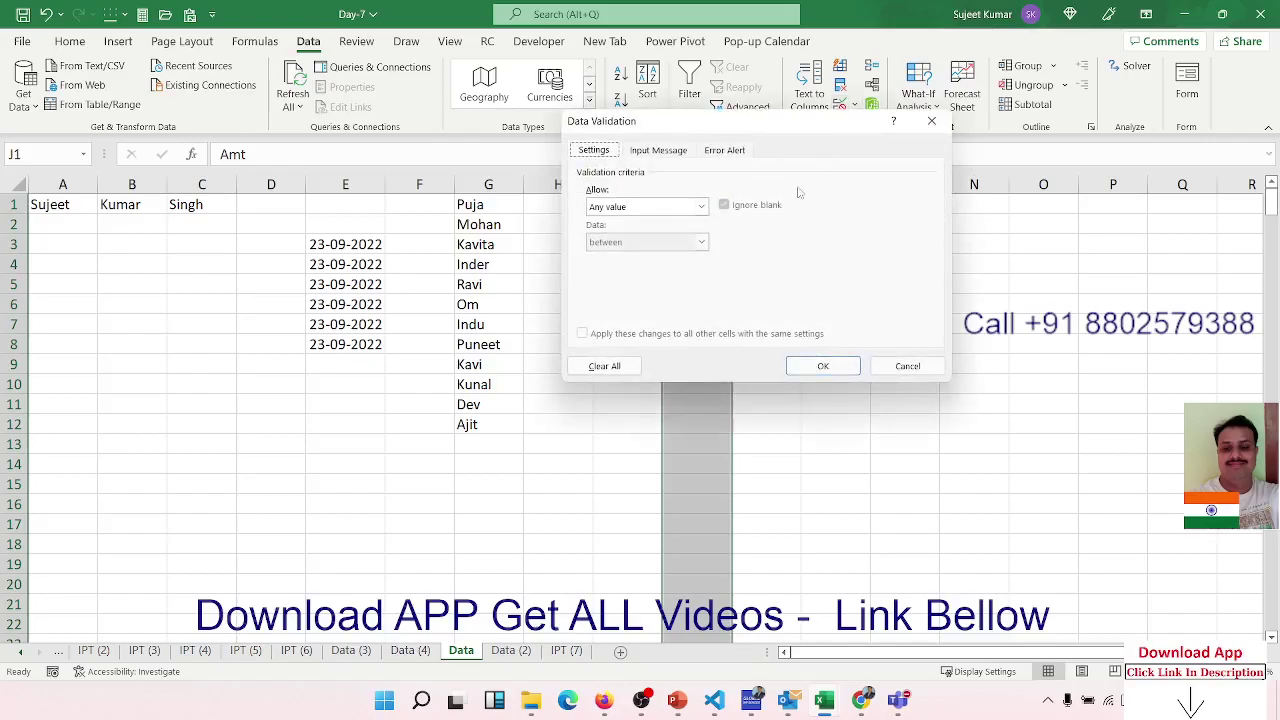
pyautogui.click(675, 206)
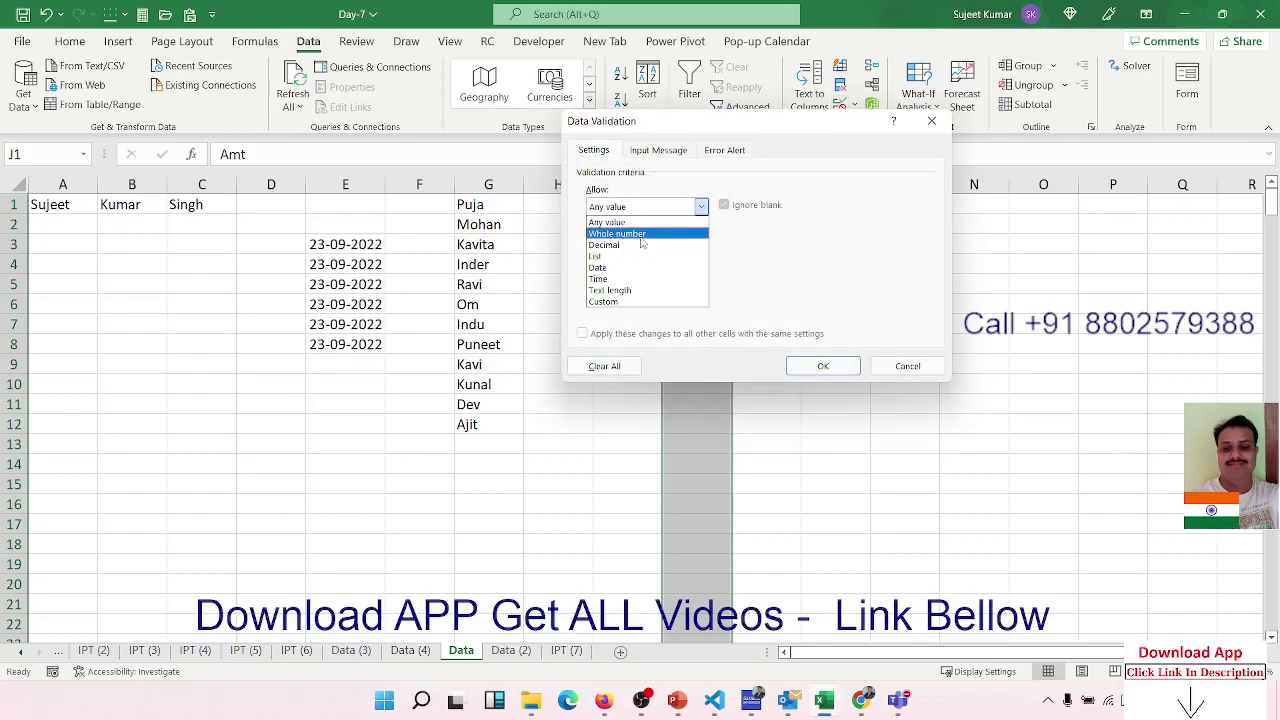
pyautogui.click(645, 231)
pyautogui.click(615, 244)
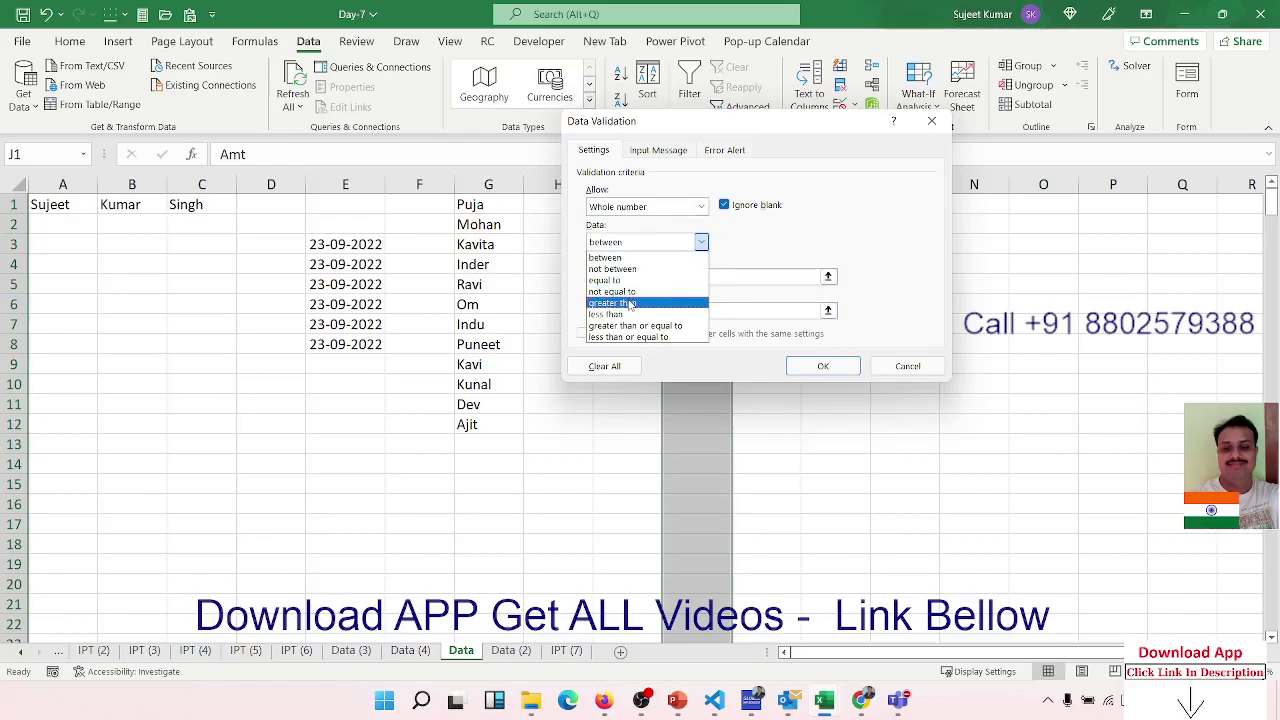
pyautogui.click(630, 302)
pyautogui.click(626, 277)
pyautogui.write('0')
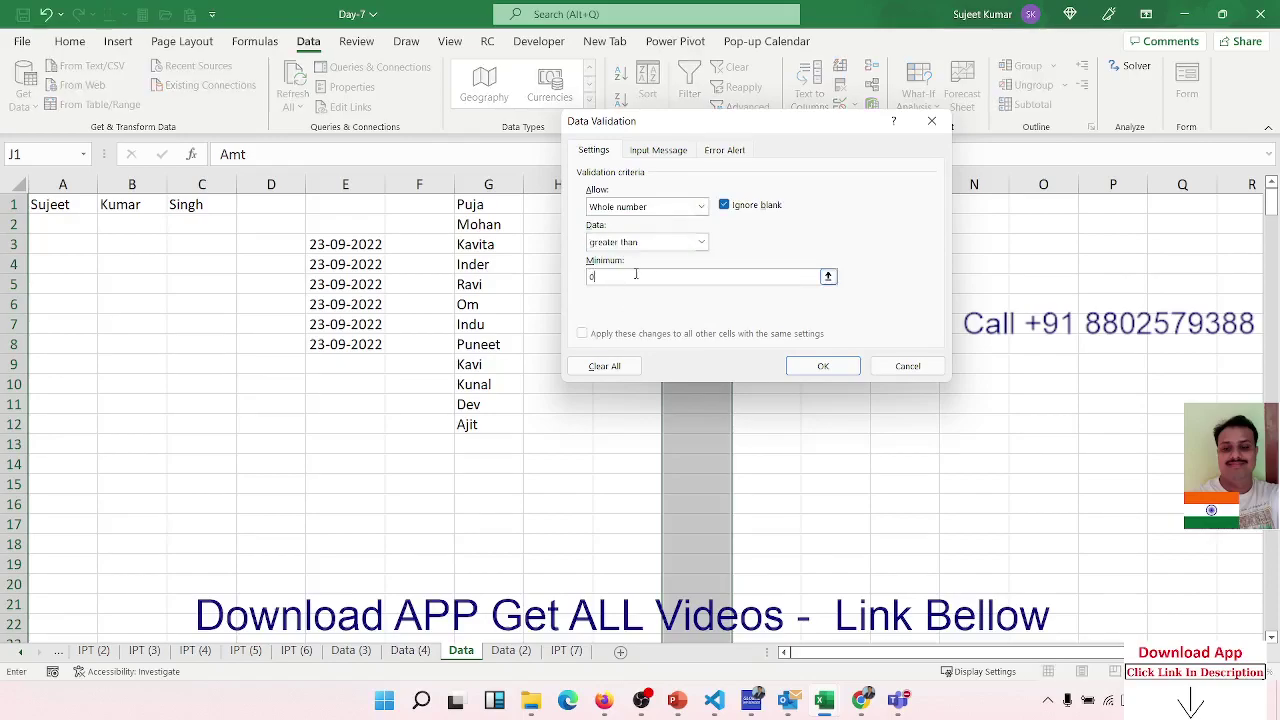
pyautogui.click(822, 366)
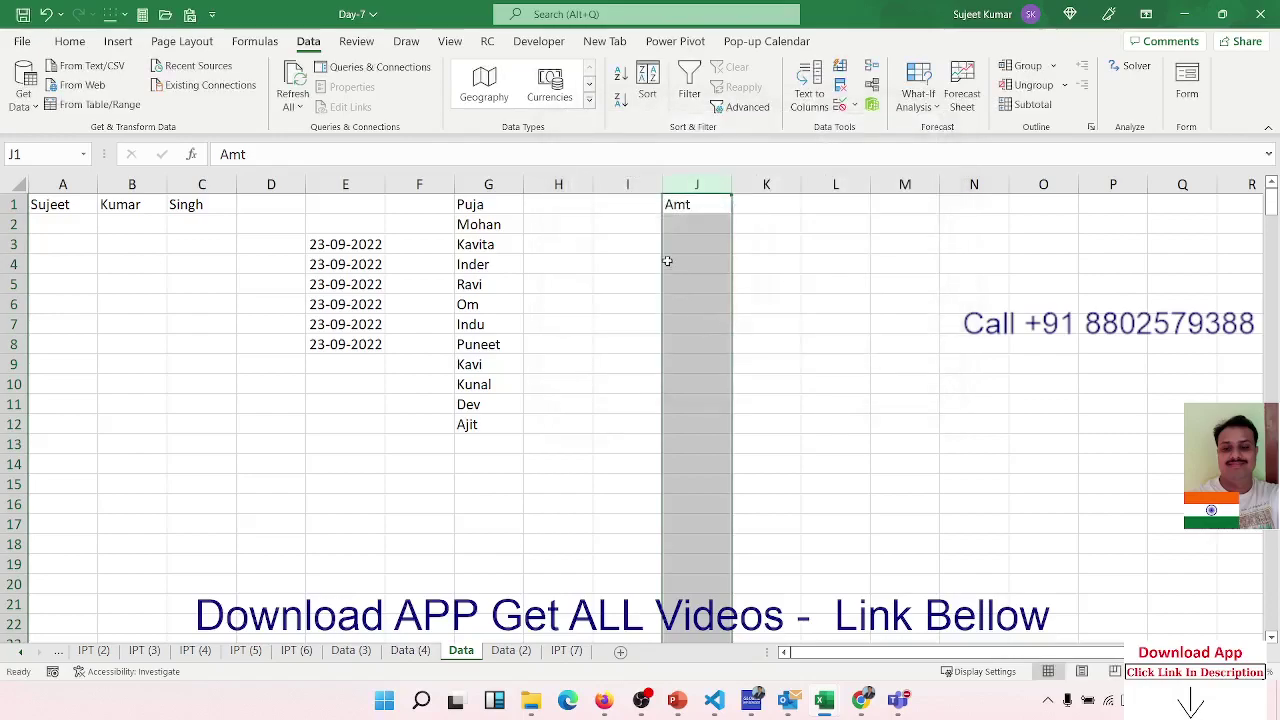
# Test the rule: 125456 in J3 is accepted, 1522.2656 is rejected.
pyautogui.click(680, 242)
pyautogui.write('125456')
pyautogui.press('Return')
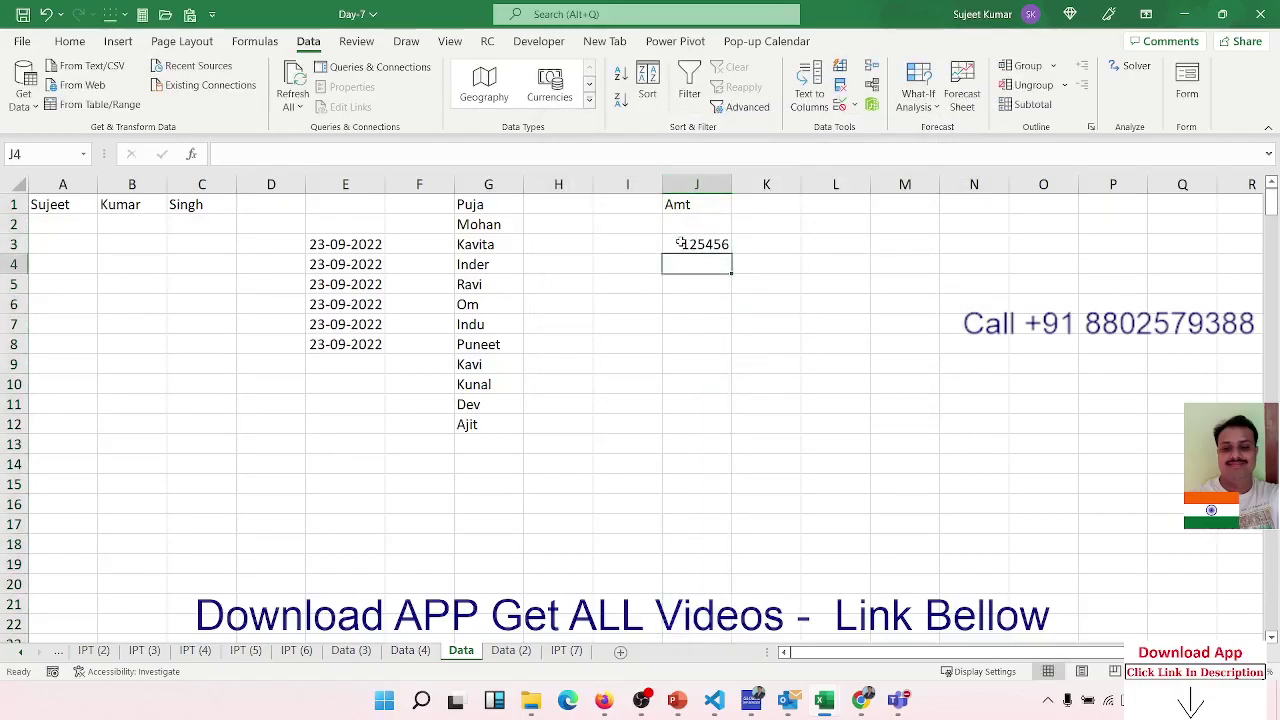
pyautogui.write('1522.265')
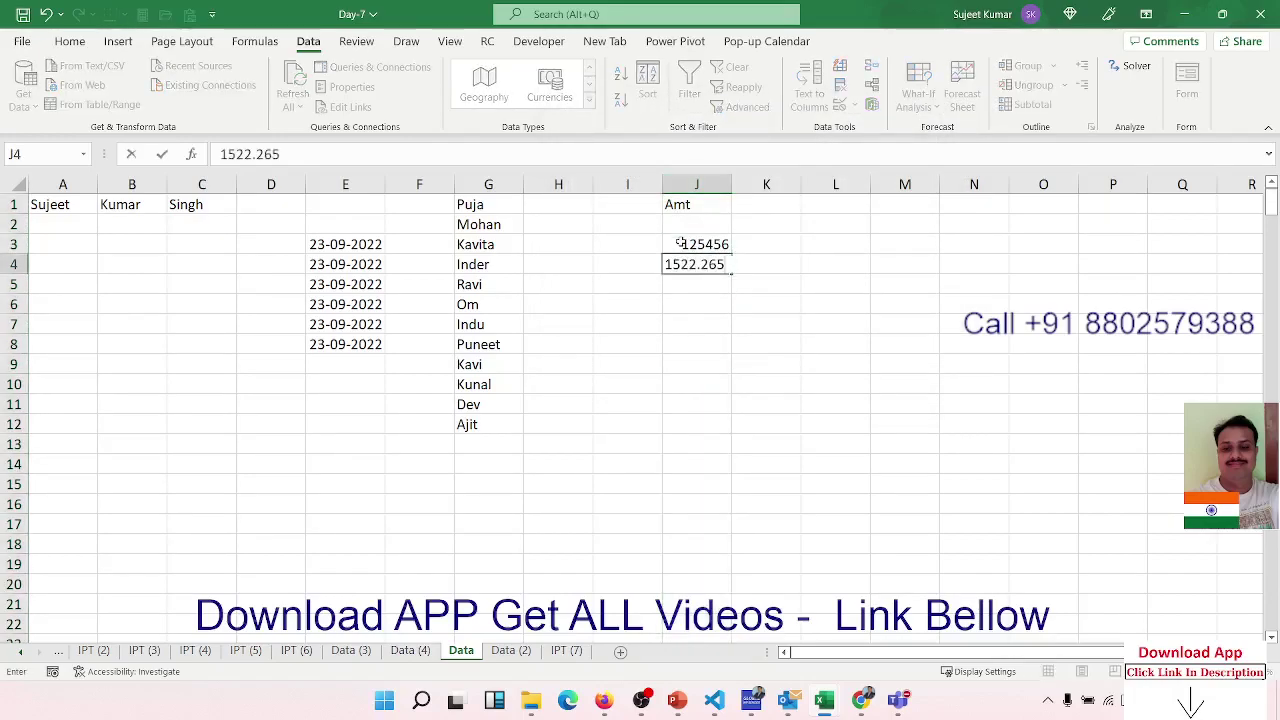
pyautogui.write('6')
pyautogui.press('Return')
# Discard the rejected decimal, head column K 'city' and select the column.
pyautogui.press('Escape')
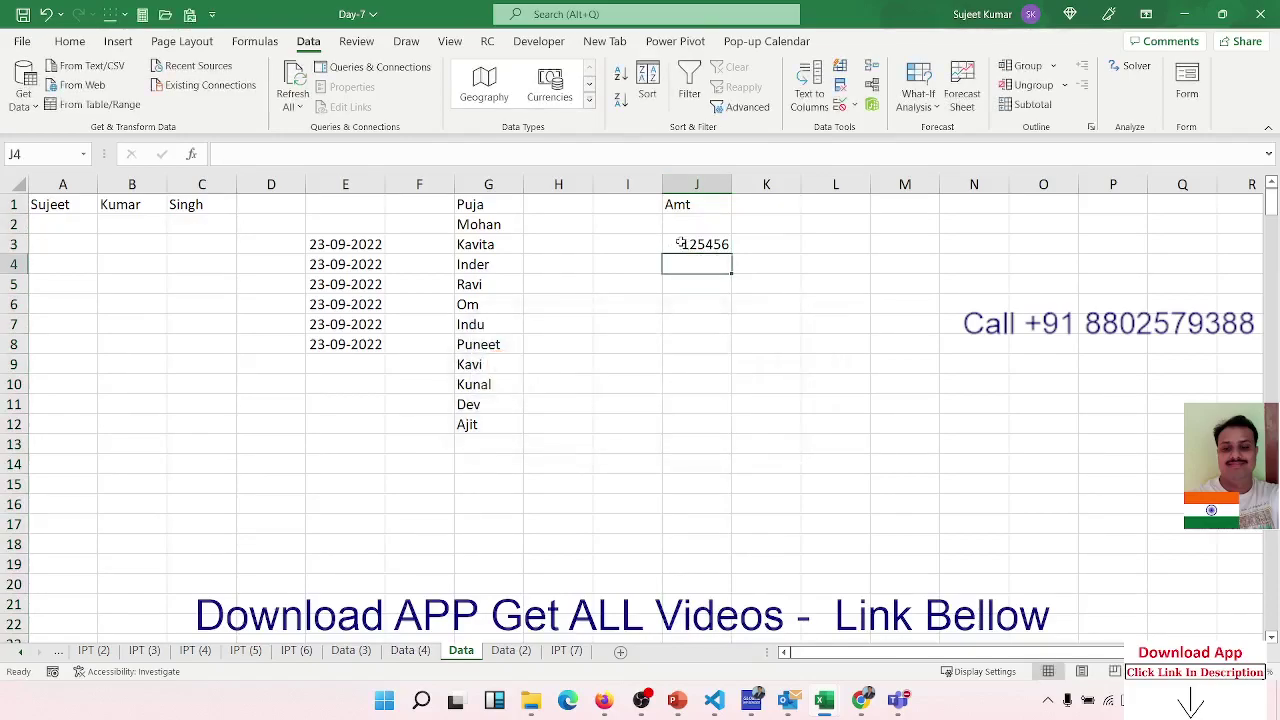
pyautogui.press('Right')
pyautogui.press('Up')
pyautogui.press('Up')
pyautogui.press('Up')
pyautogui.write('ci')
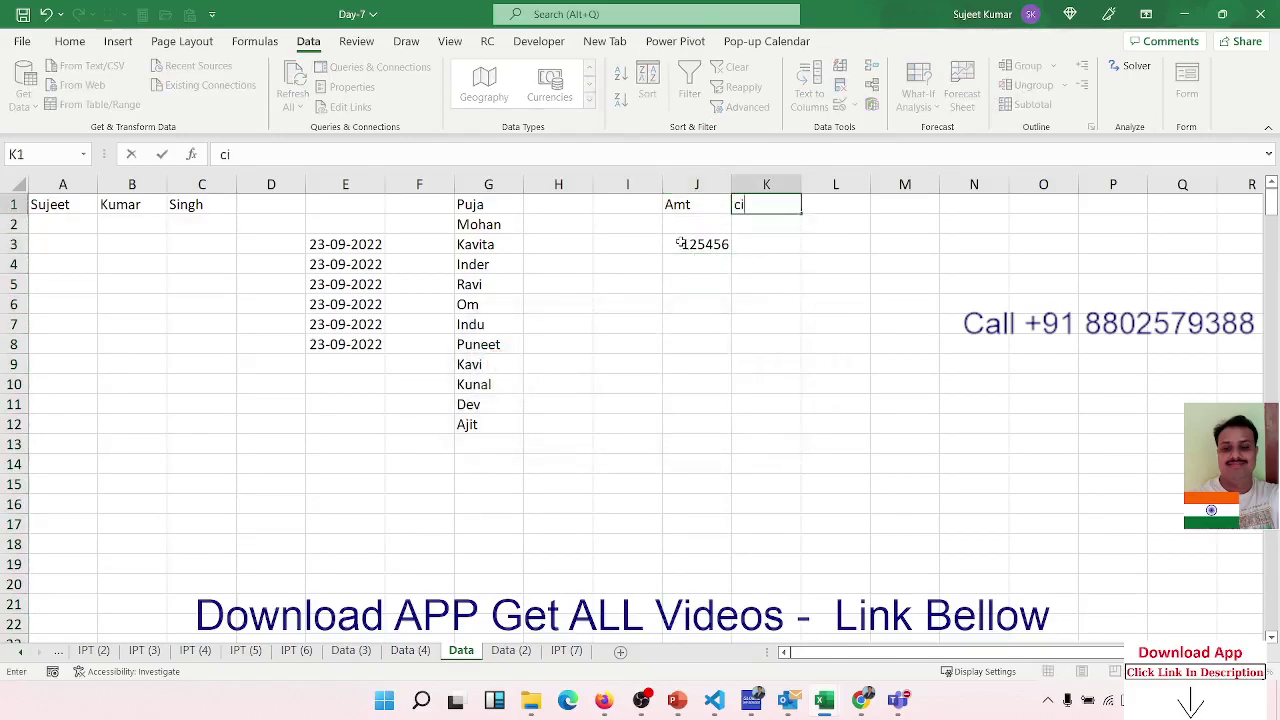
pyautogui.write('ty')
pyautogui.press('Return')
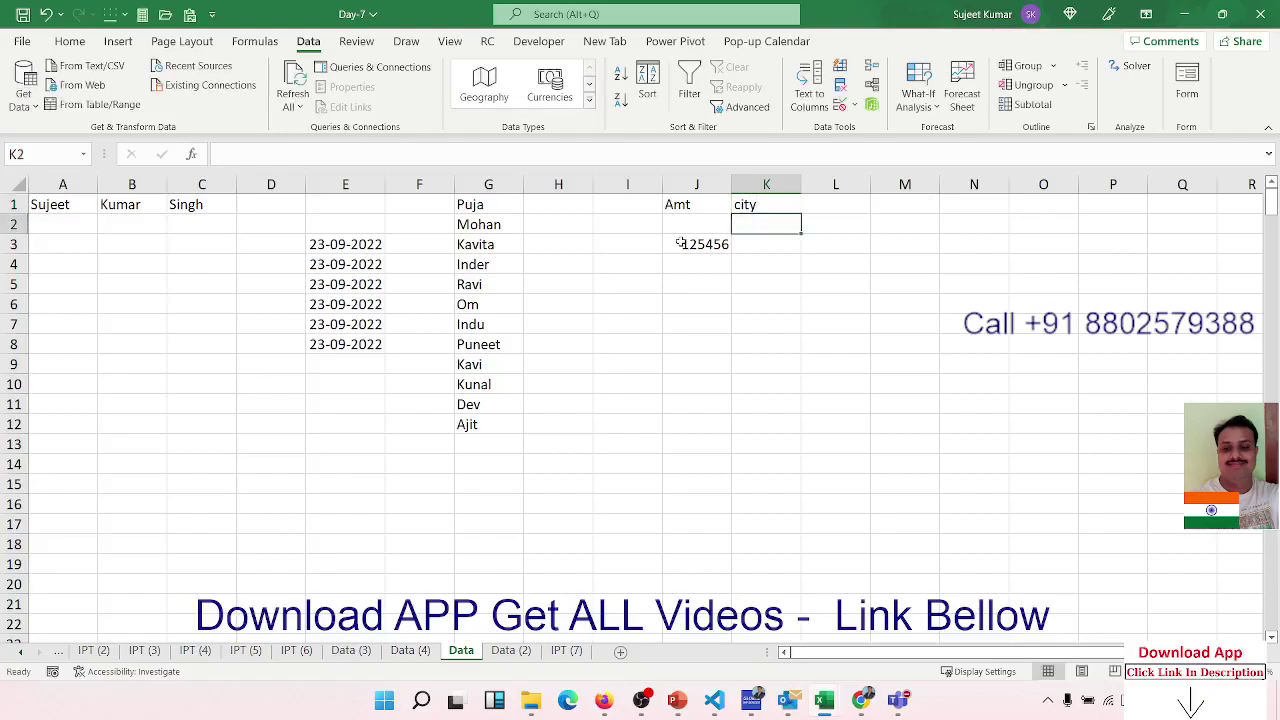
pyautogui.hotkey('ctrl', 'space')
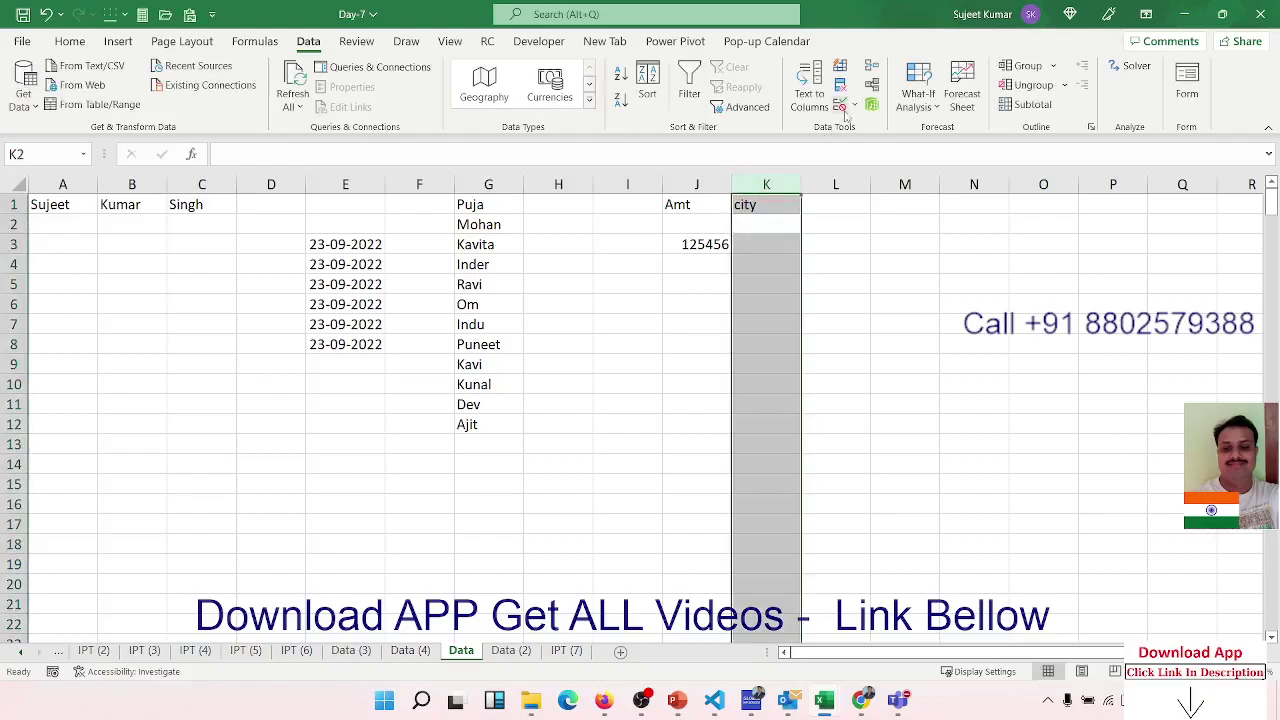
# Restrict column K to a dropdown list of Delhi, Pune and Mumbai.
pyautogui.click(841, 106)
pyautogui.click(700, 206)
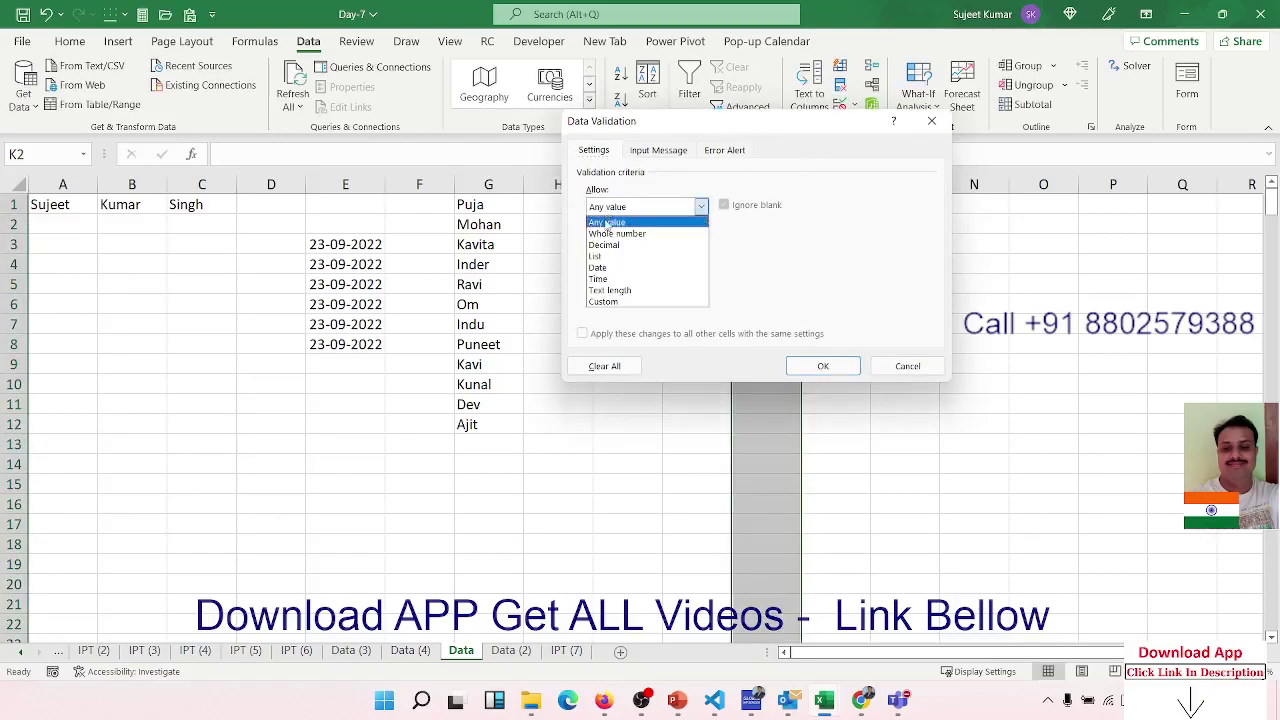
pyautogui.click(603, 246)
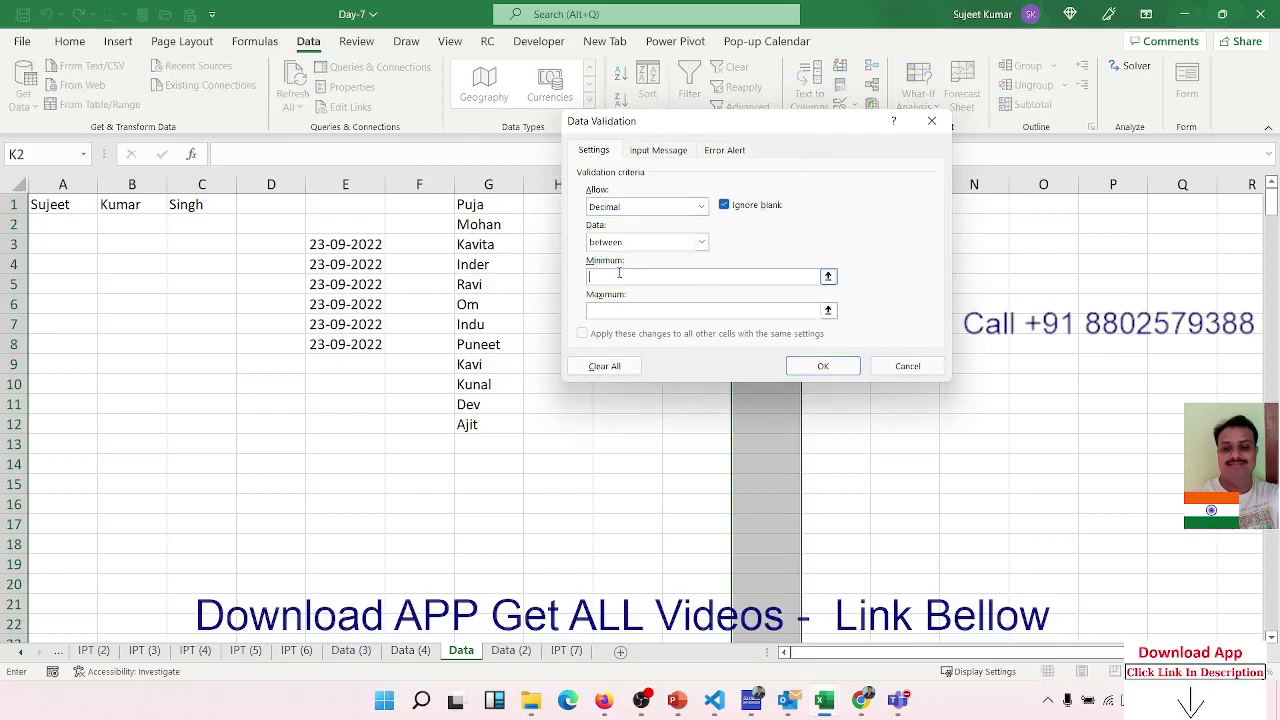
pyautogui.click(612, 207)
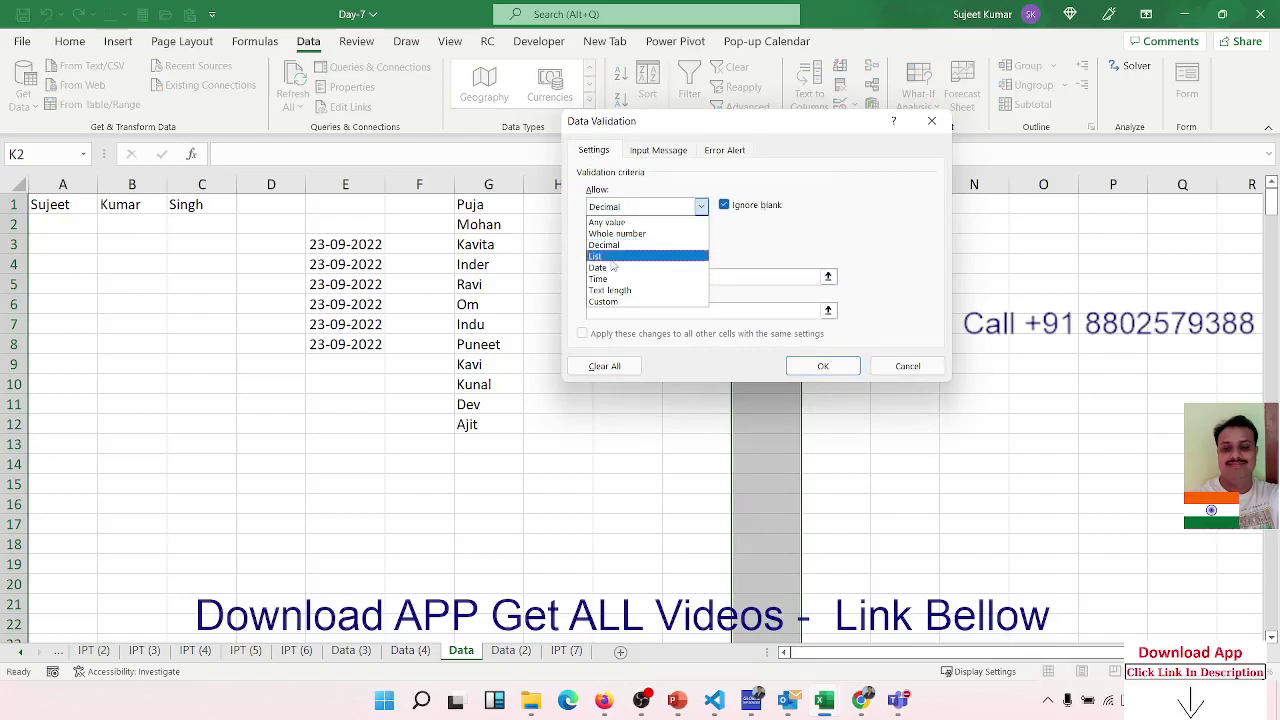
pyautogui.click(614, 260)
pyautogui.click(615, 276)
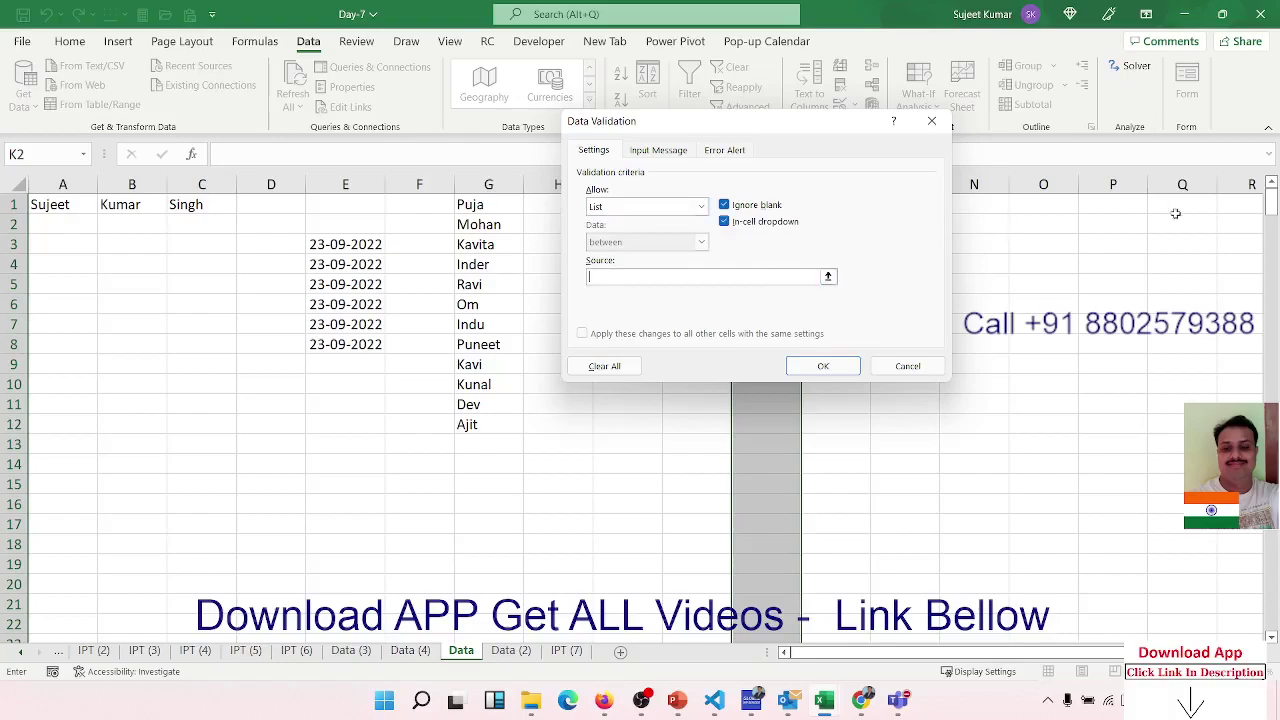
pyautogui.write('D')
pyautogui.write('Pune,Mumbai')
pyautogui.click(822, 366)
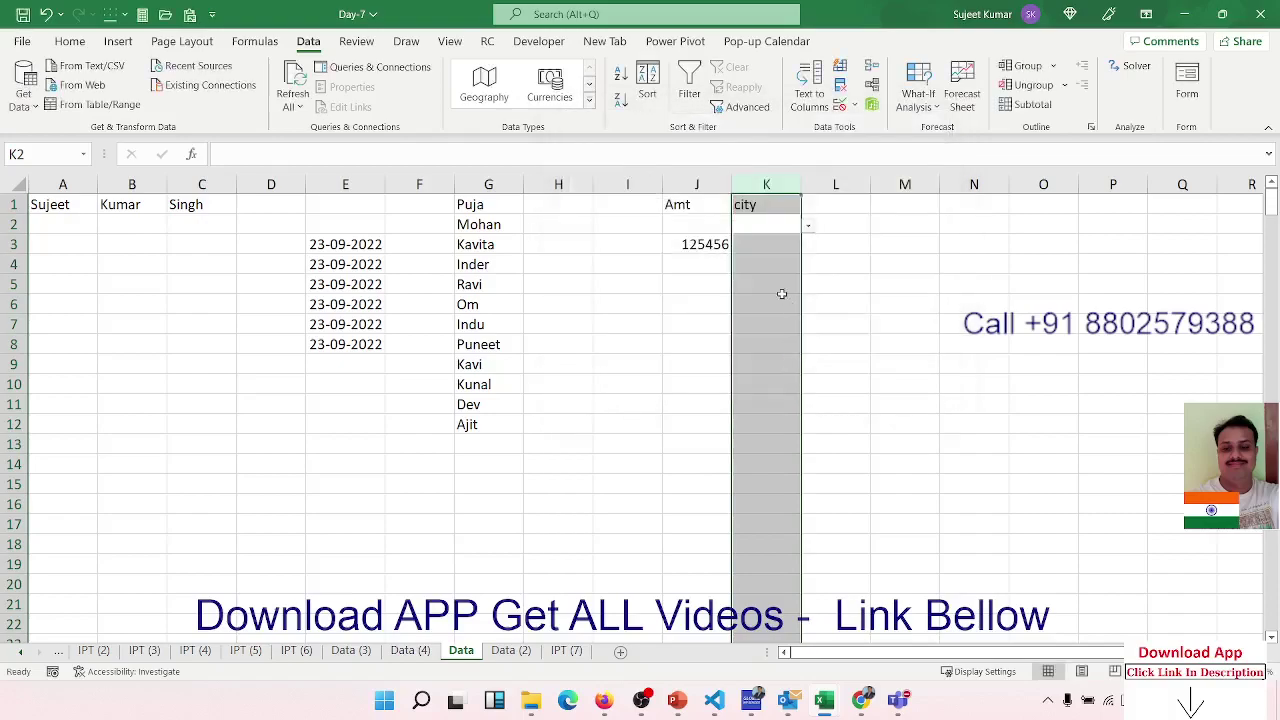
# Check the city dropdowns in K2 and K3 without picking a value.
pyautogui.click(789, 228)
pyautogui.click(808, 227)
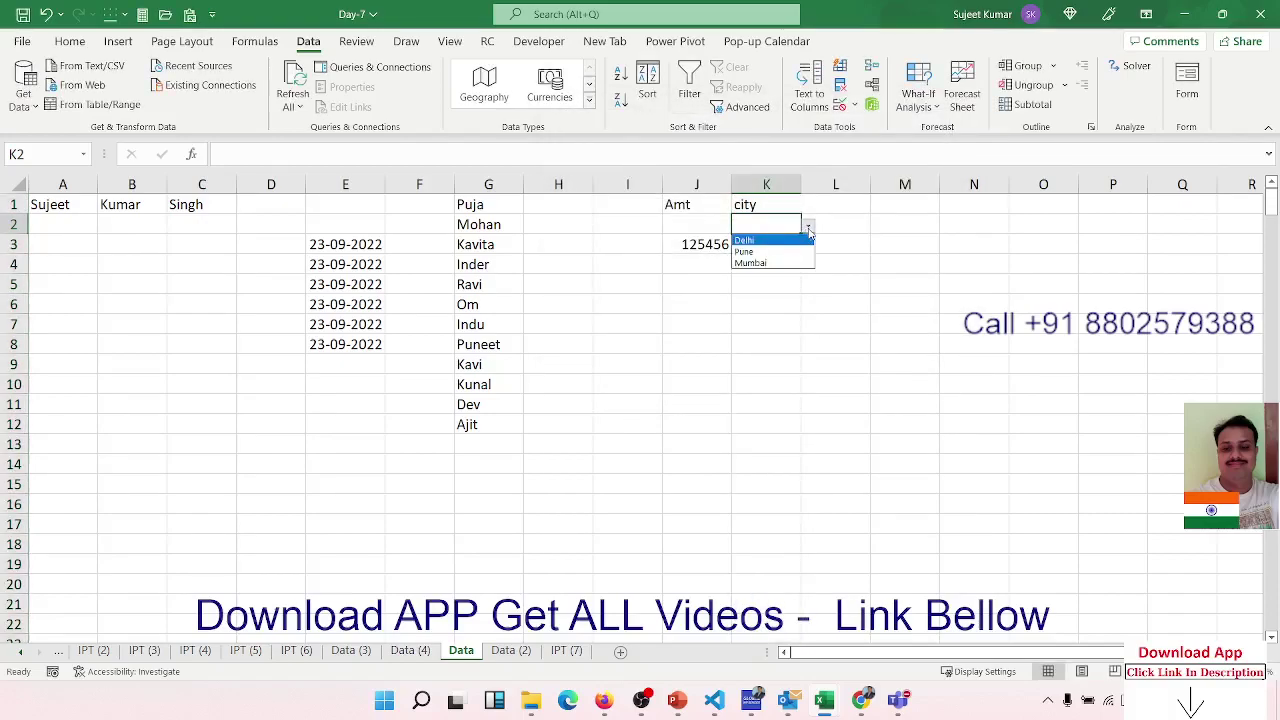
pyautogui.click(795, 228)
pyautogui.click(797, 249)
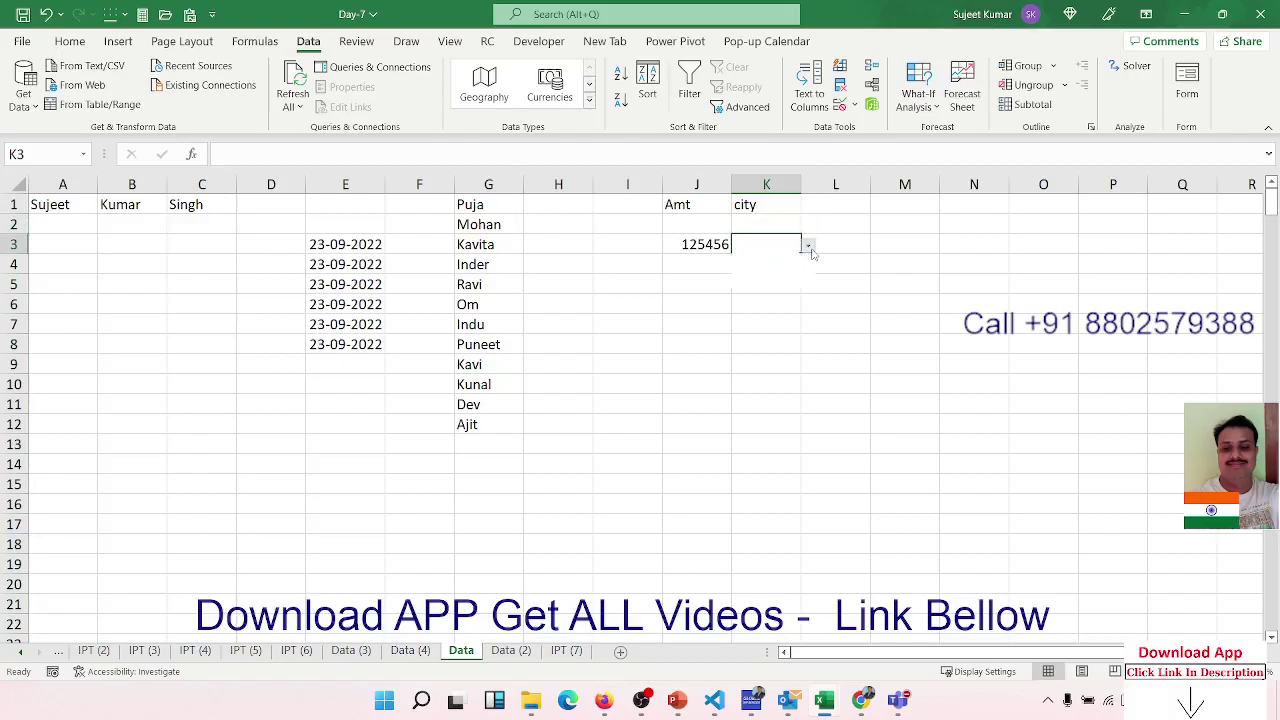
pyautogui.click(808, 246)
pyautogui.click(792, 230)
# Head column L 'Mobile' and select the whole column.
pyautogui.click(836, 205)
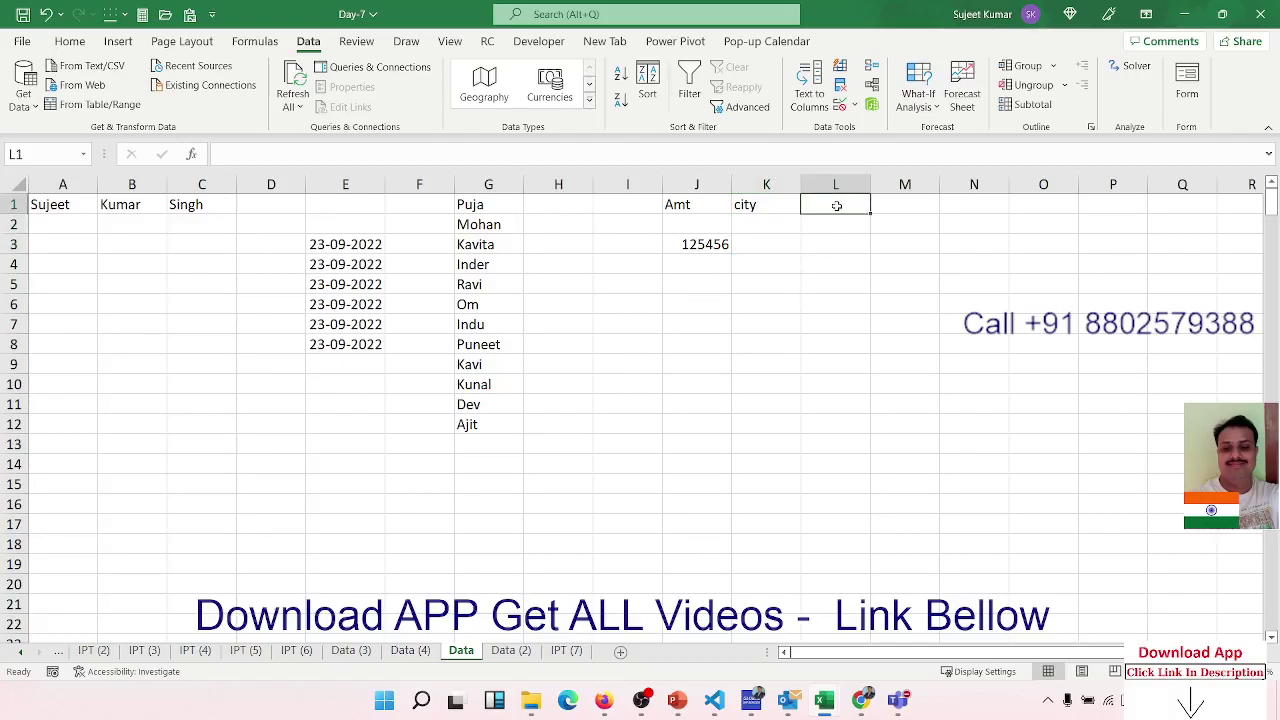
pyautogui.write('Mobile')
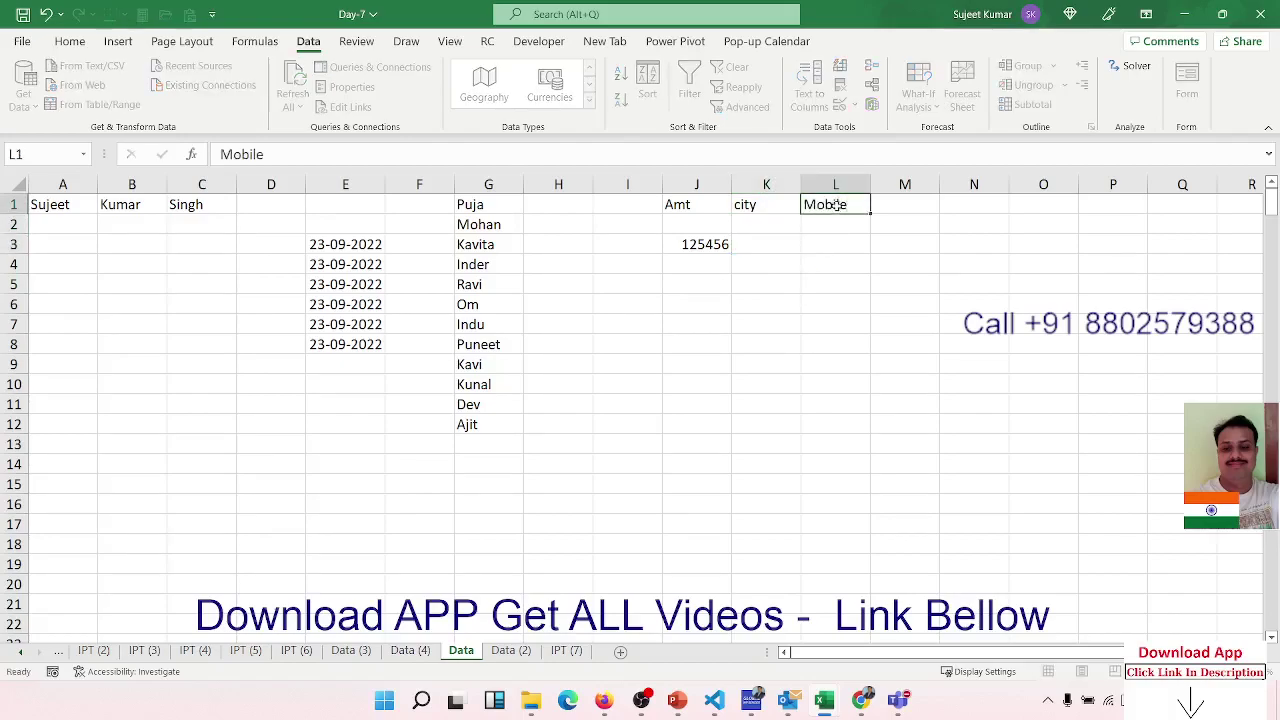
pyautogui.press('Return')
pyautogui.click(840, 184)
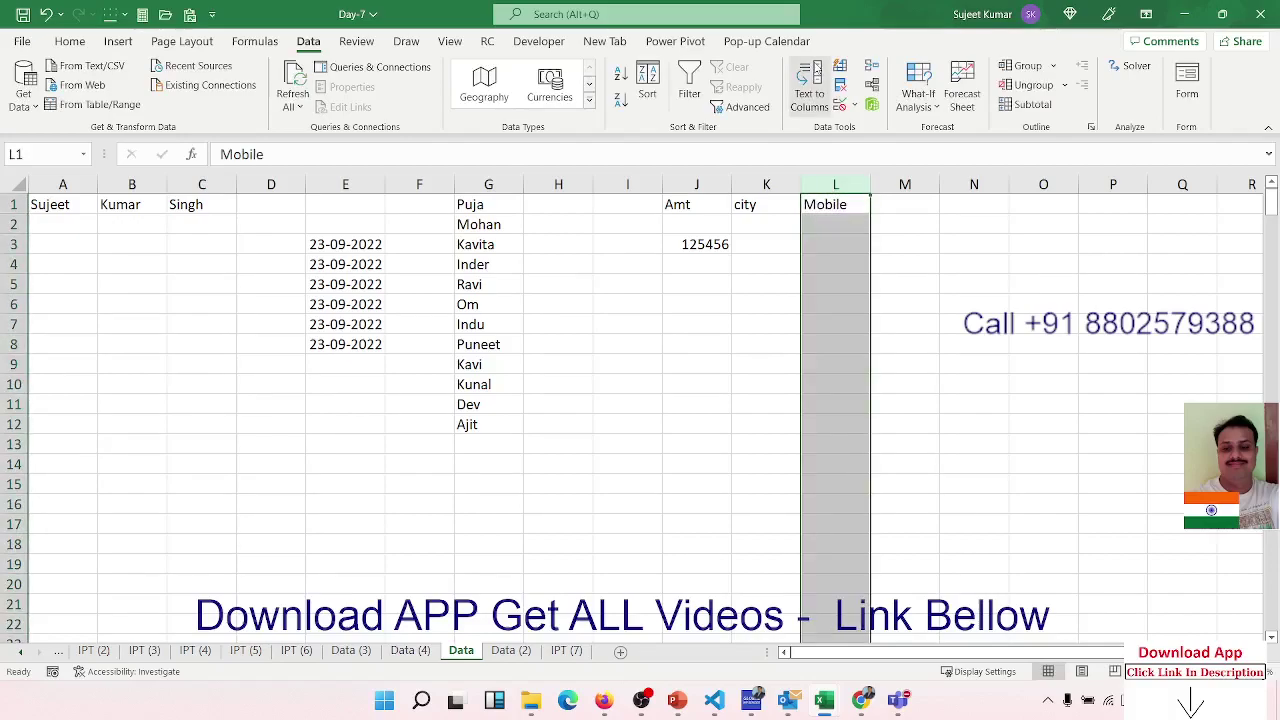
# Limit column L to entries with text length equal to 10.
pyautogui.click(840, 104)
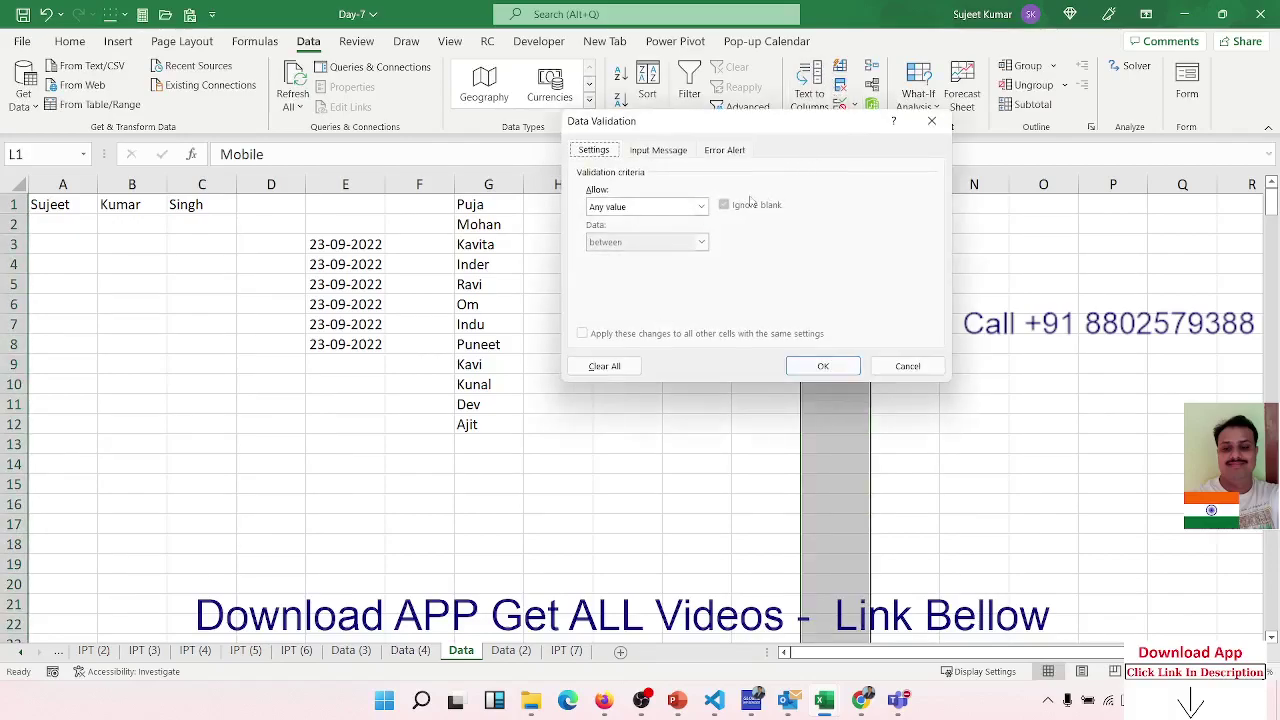
pyautogui.click(660, 208)
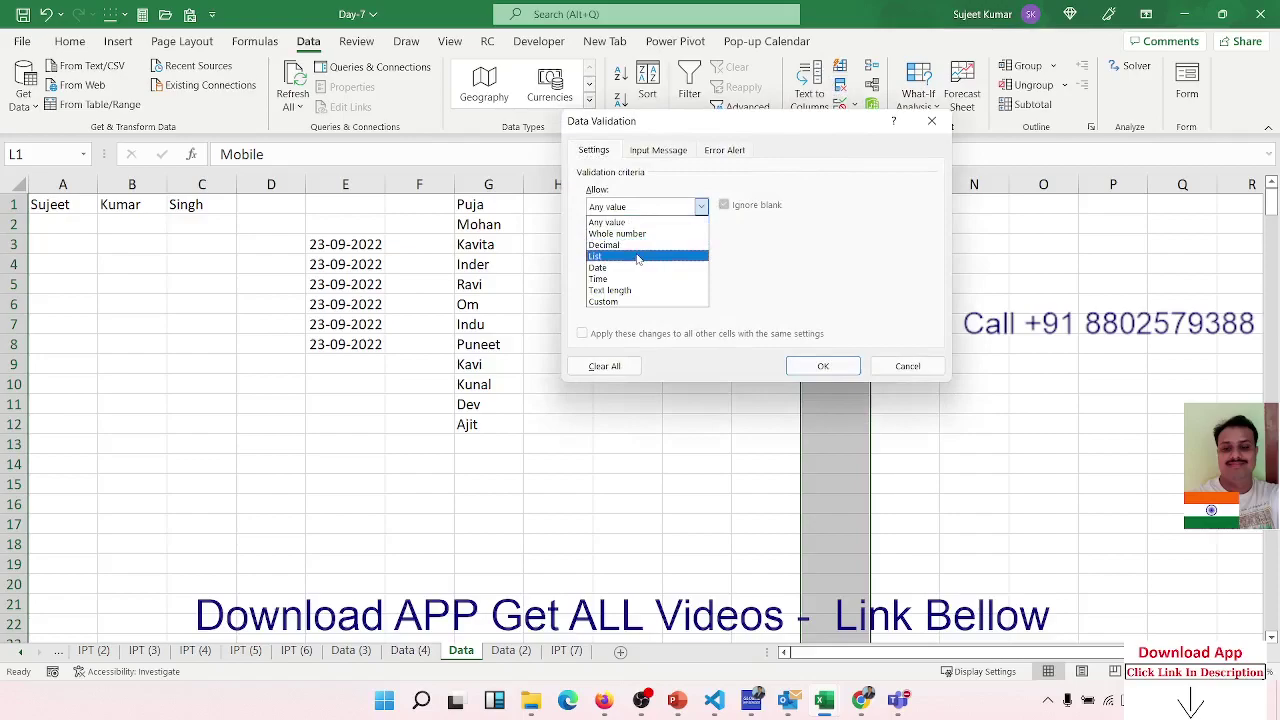
pyautogui.click(639, 290)
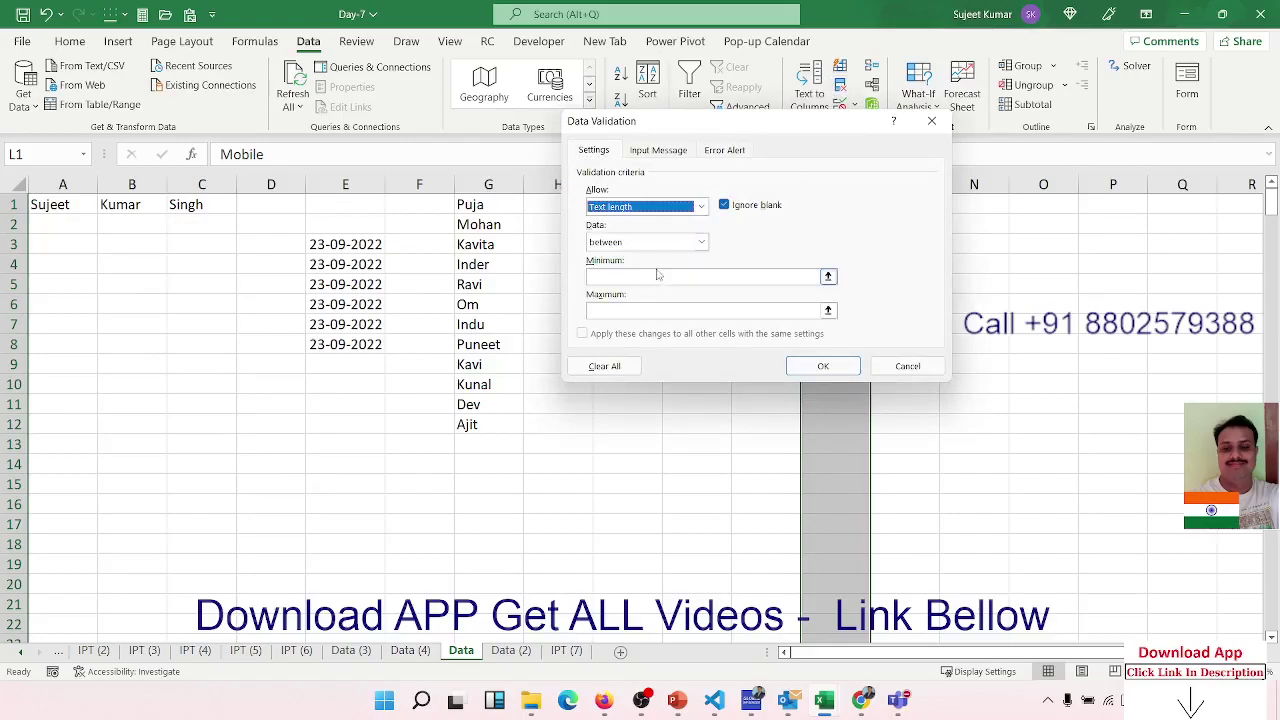
pyautogui.click(625, 245)
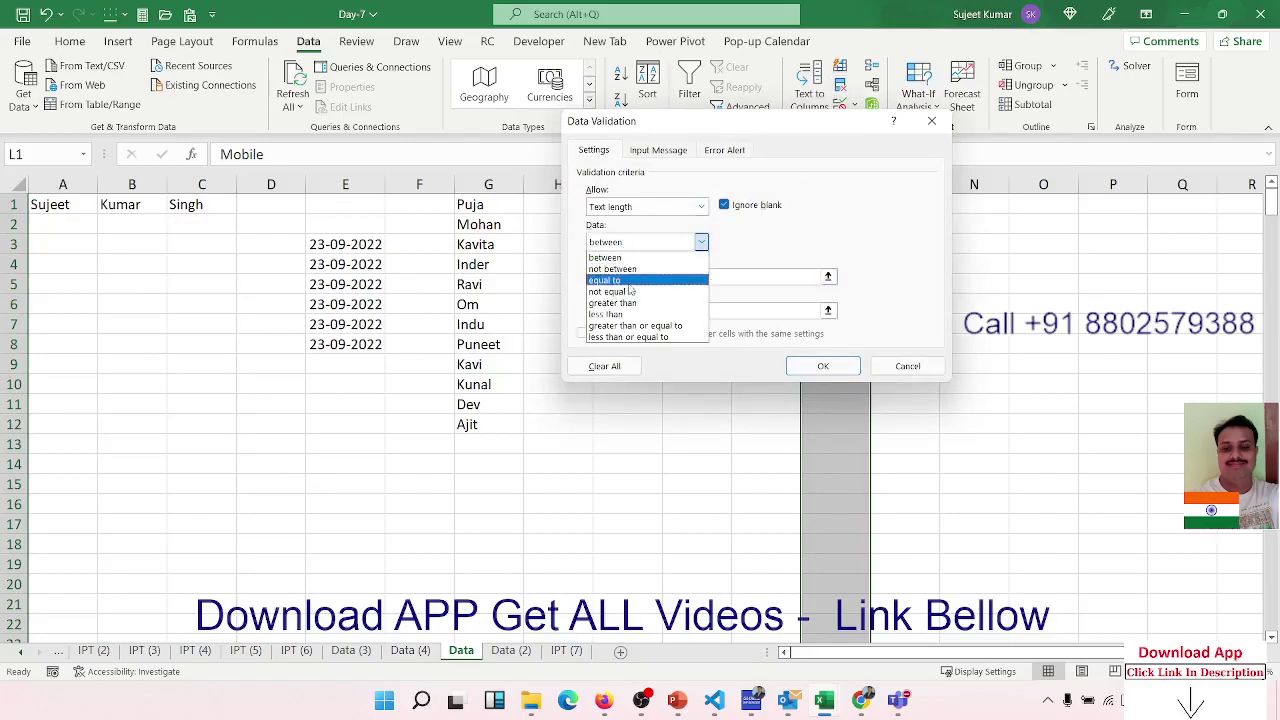
pyautogui.click(621, 281)
pyautogui.click(620, 279)
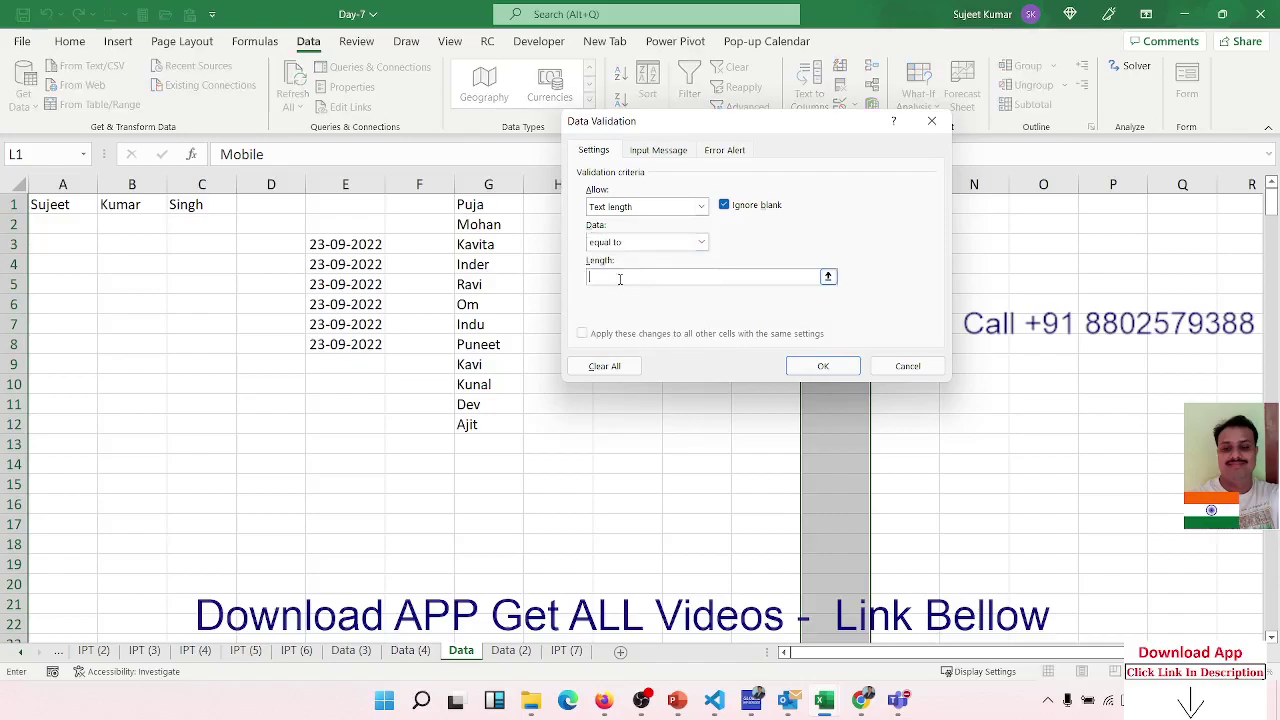
pyautogui.write('10')
pyautogui.click(817, 366)
# Test 5456 in L5, discard it after the rejection, and reopen column L's validation settings.
pyautogui.click(832, 288)
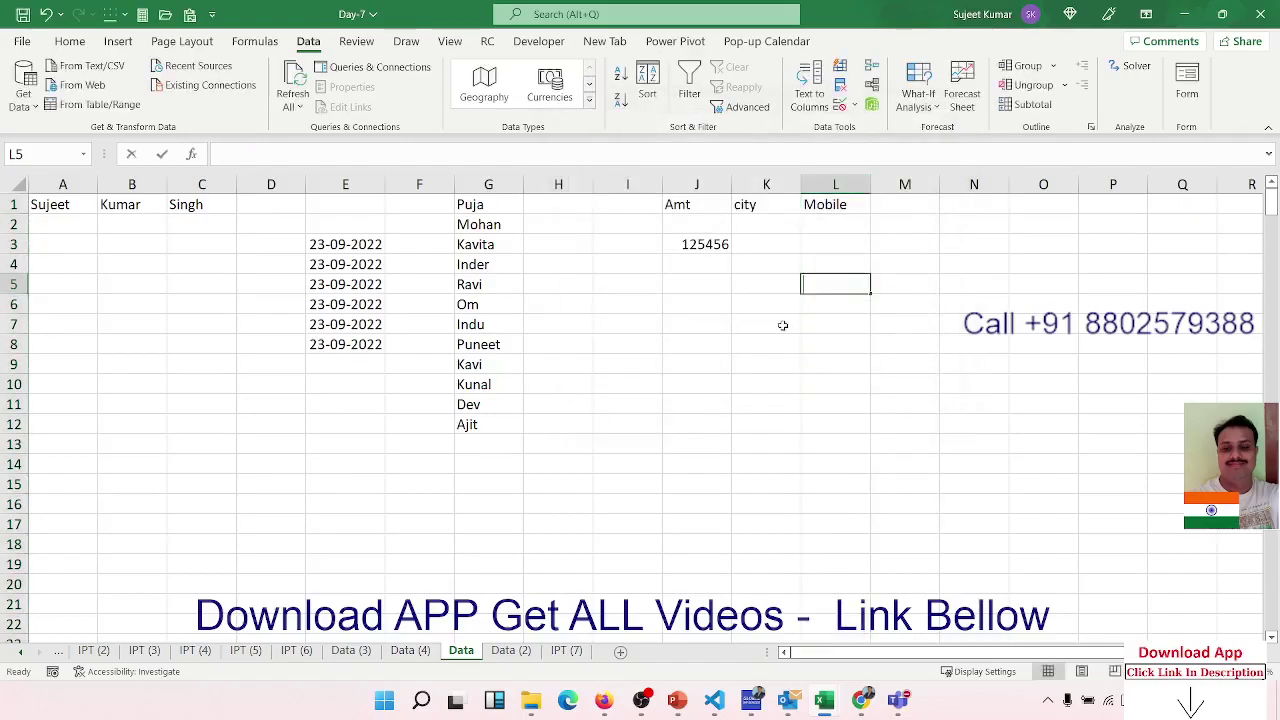
pyautogui.write('5456')
pyautogui.press('Return')
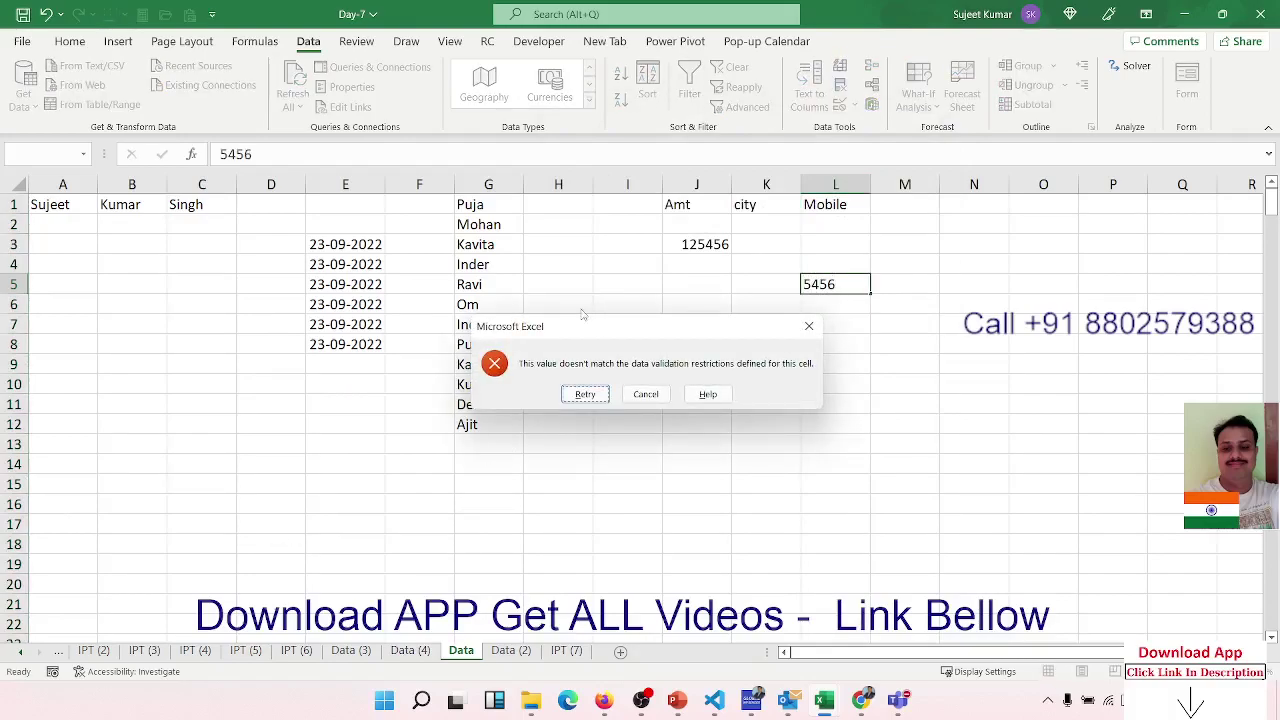
pyautogui.moveTo(591, 341); pyautogui.dragTo(574, 326)
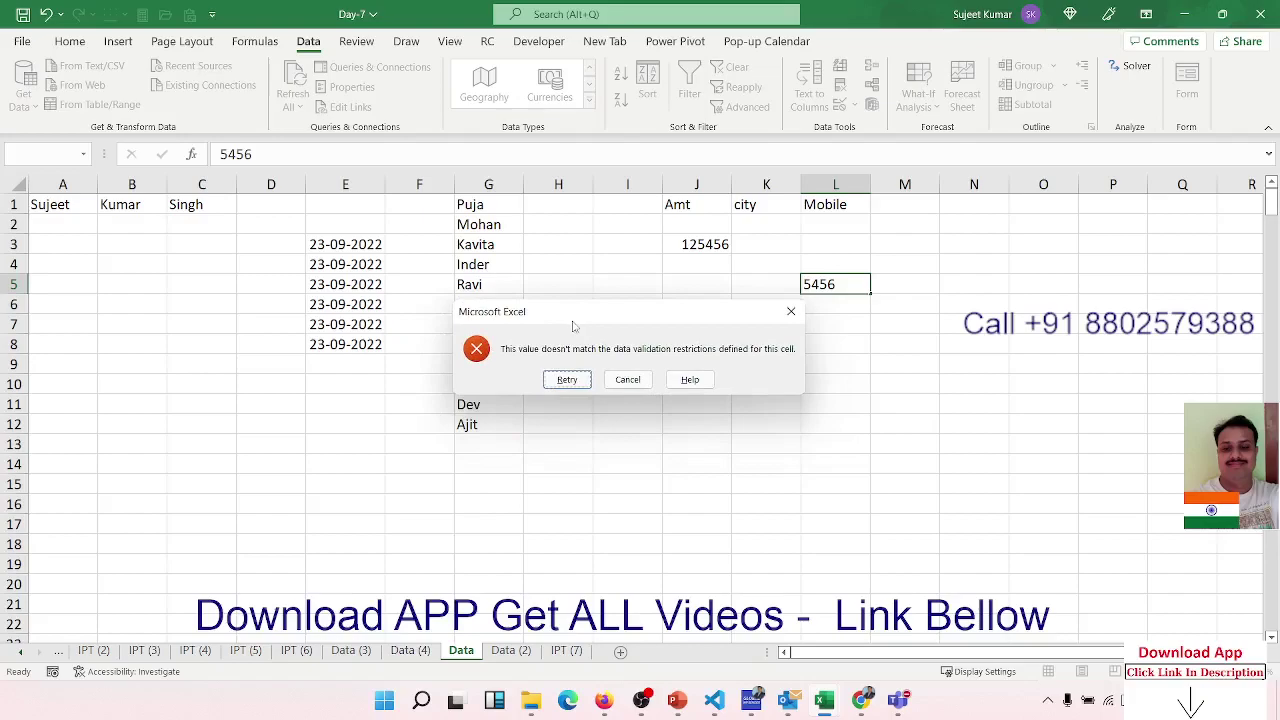
pyautogui.press('Escape')
pyautogui.click(835, 184)
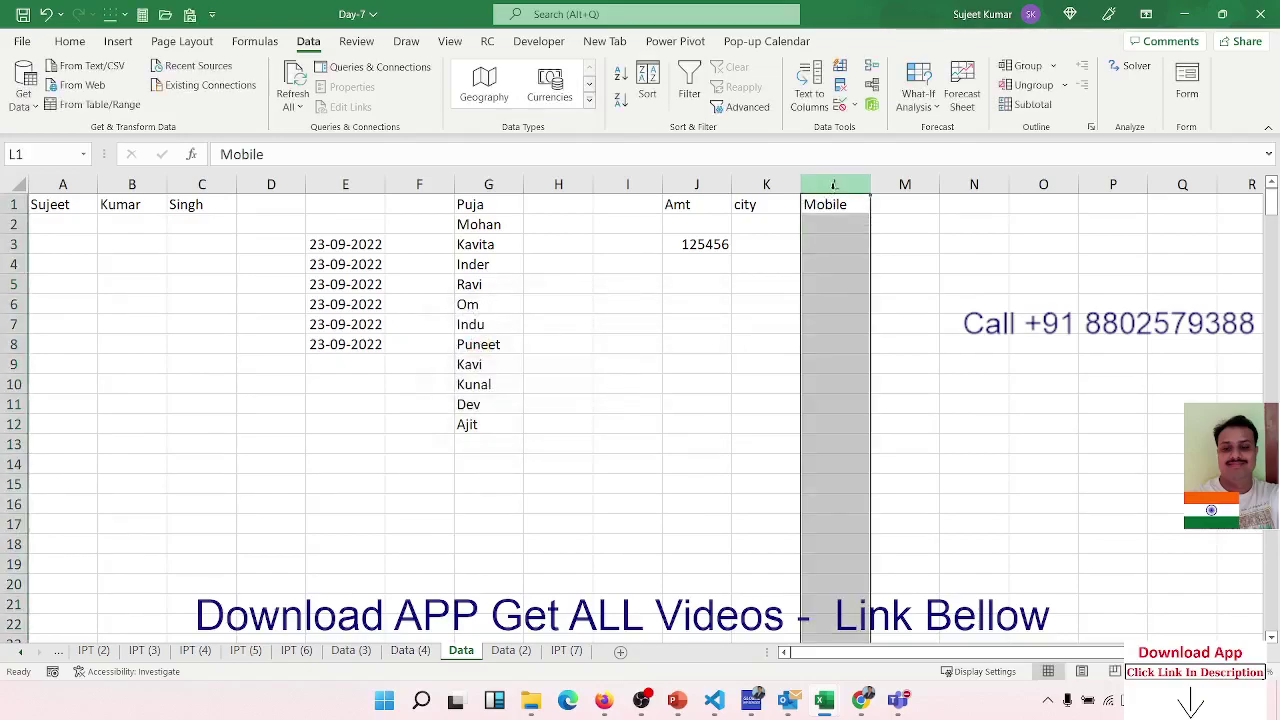
pyautogui.click(840, 104)
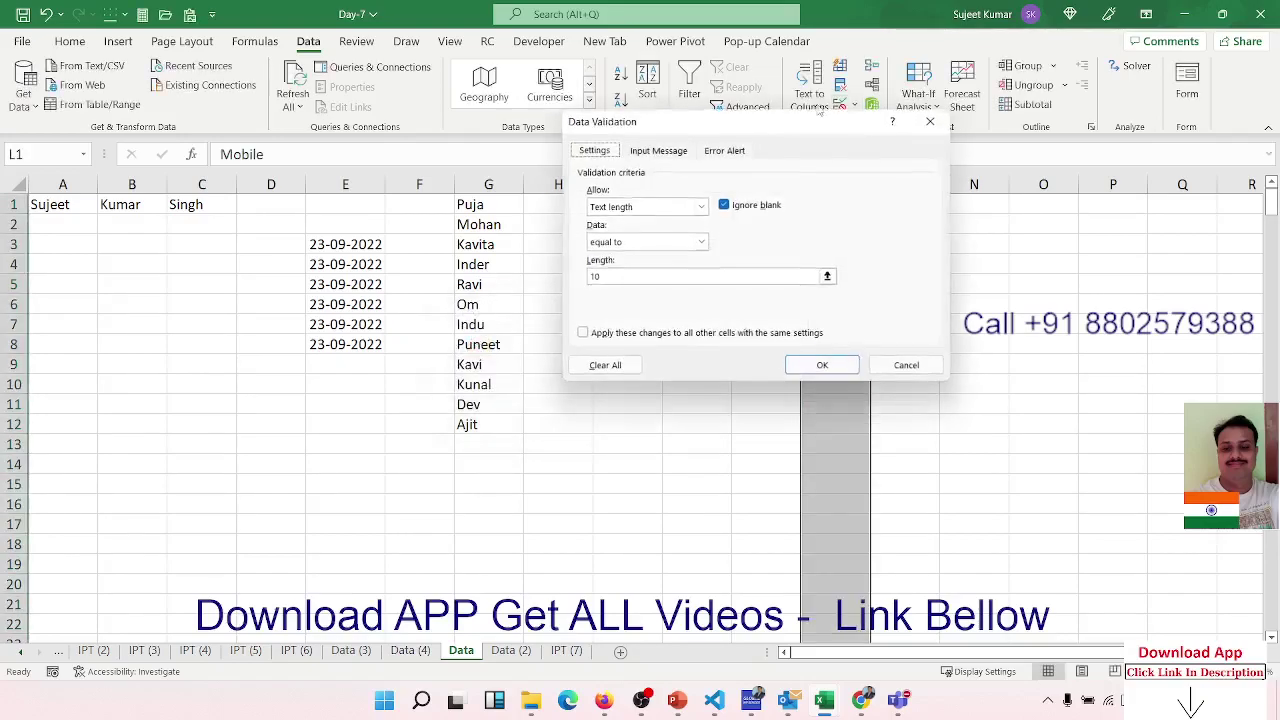
# Add an input message titled and reading 'Enter Mobile Number' to column L, checking it at L4.
pyautogui.click(668, 150)
pyautogui.moveTo(668, 121); pyautogui.dragTo(368, 213)
pyautogui.write('Enter')
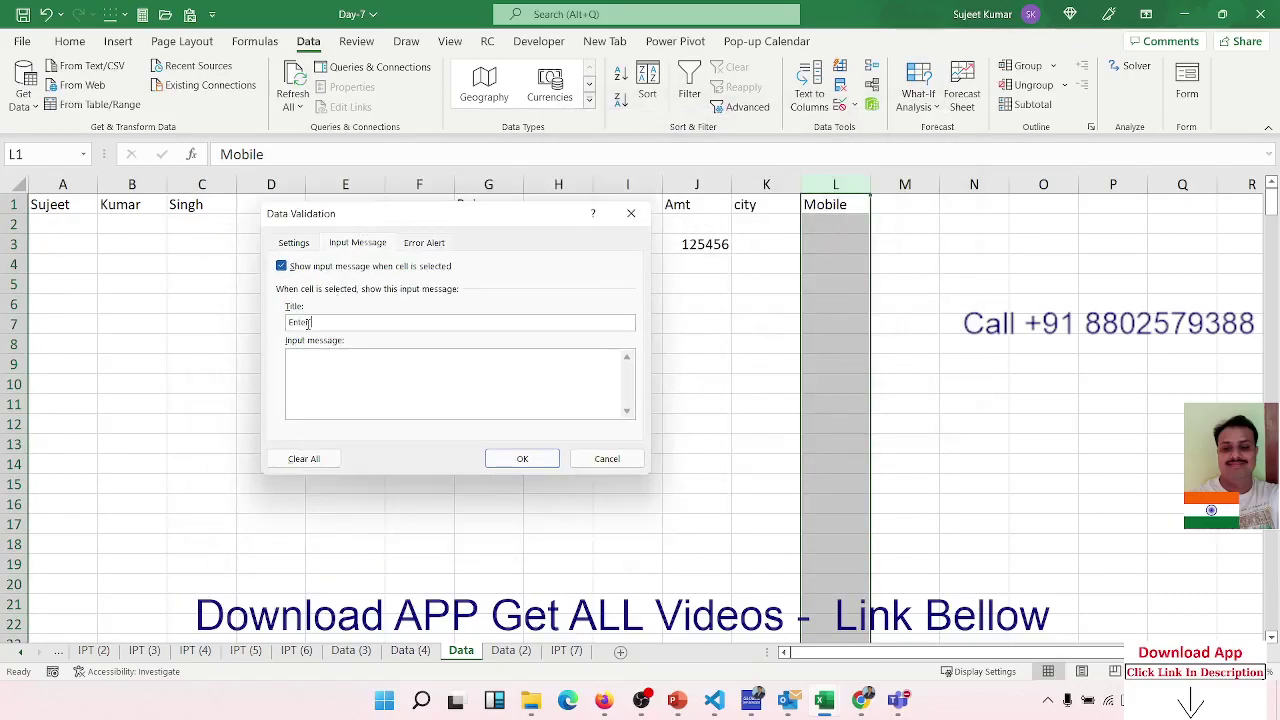
pyautogui.write('Mobile Number')
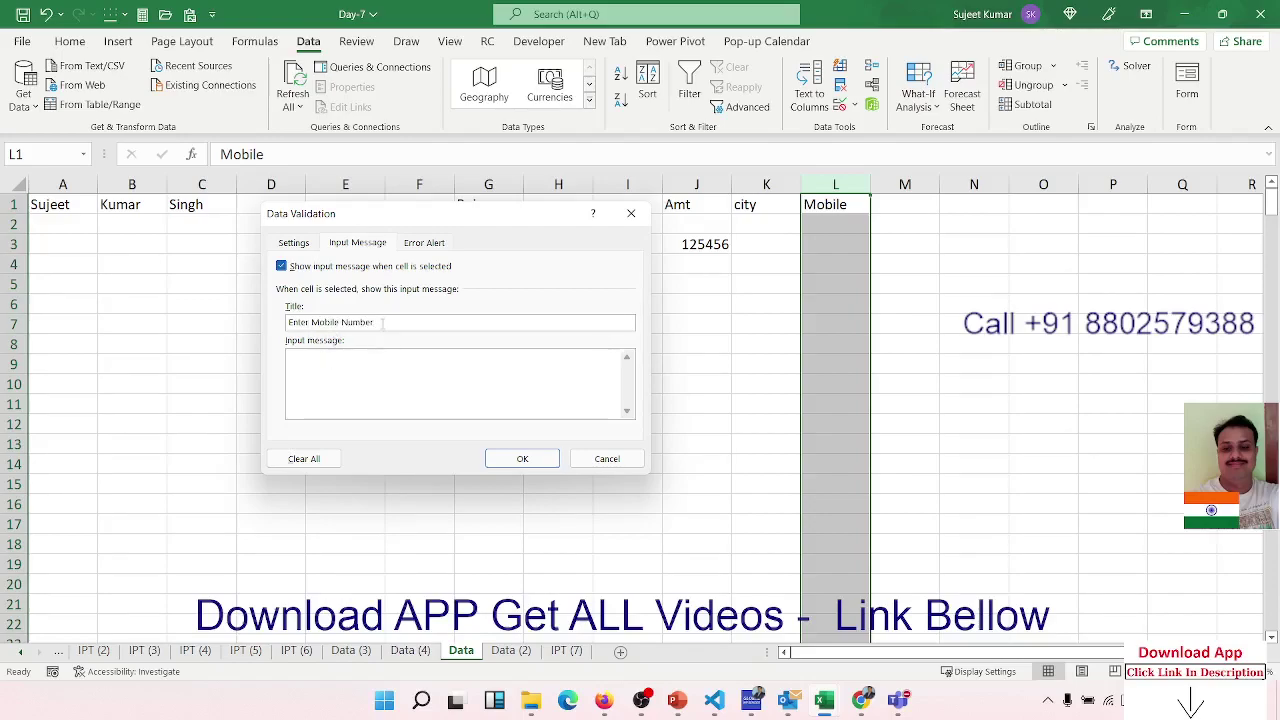
pyautogui.moveTo(376, 322); pyautogui.dragTo(224, 320)
pyautogui.hotkey('ctrl', 'c')
pyautogui.click(290, 362)
pyautogui.hotkey('ctrl', 'v')
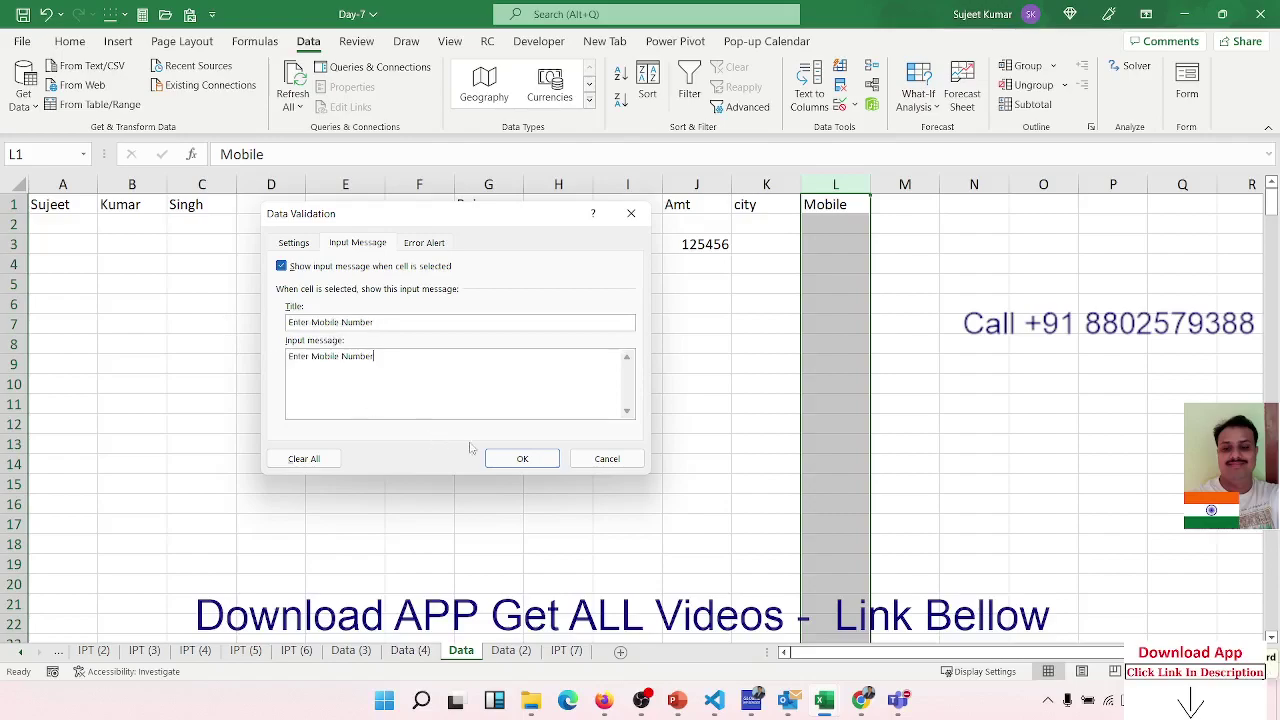
pyautogui.click(518, 460)
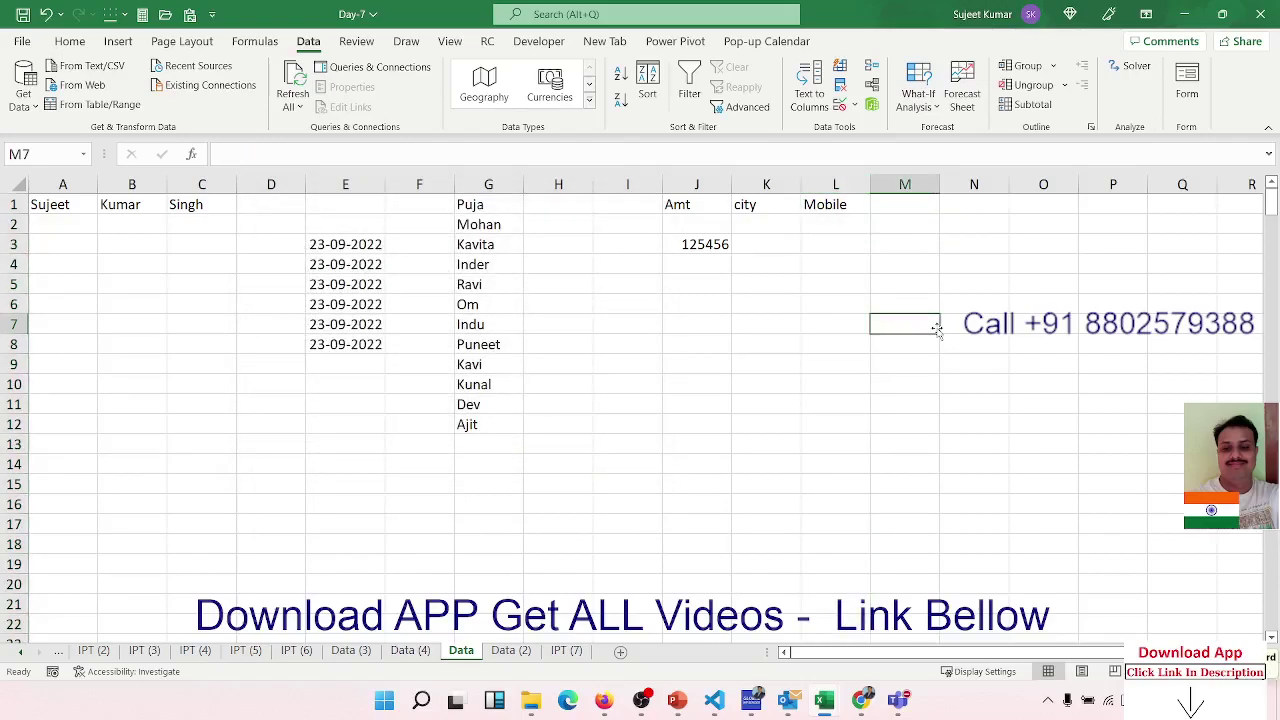
pyautogui.press('Left')
pyautogui.press('Up')
pyautogui.press('Up')
pyautogui.press('Up')
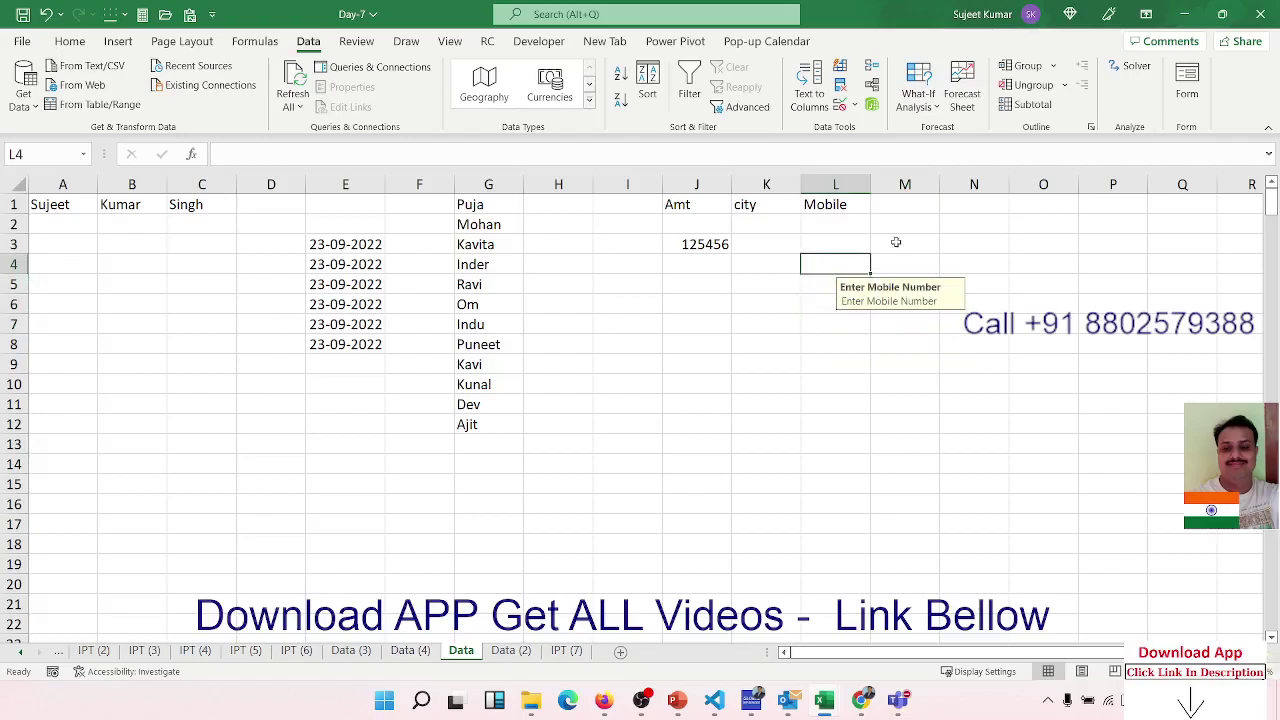
pyautogui.click(835, 184)
# Set a Stop error alert 'Wrong Mobile Number' asking to check and re-enter the mobile number.
pyautogui.click(843, 106)
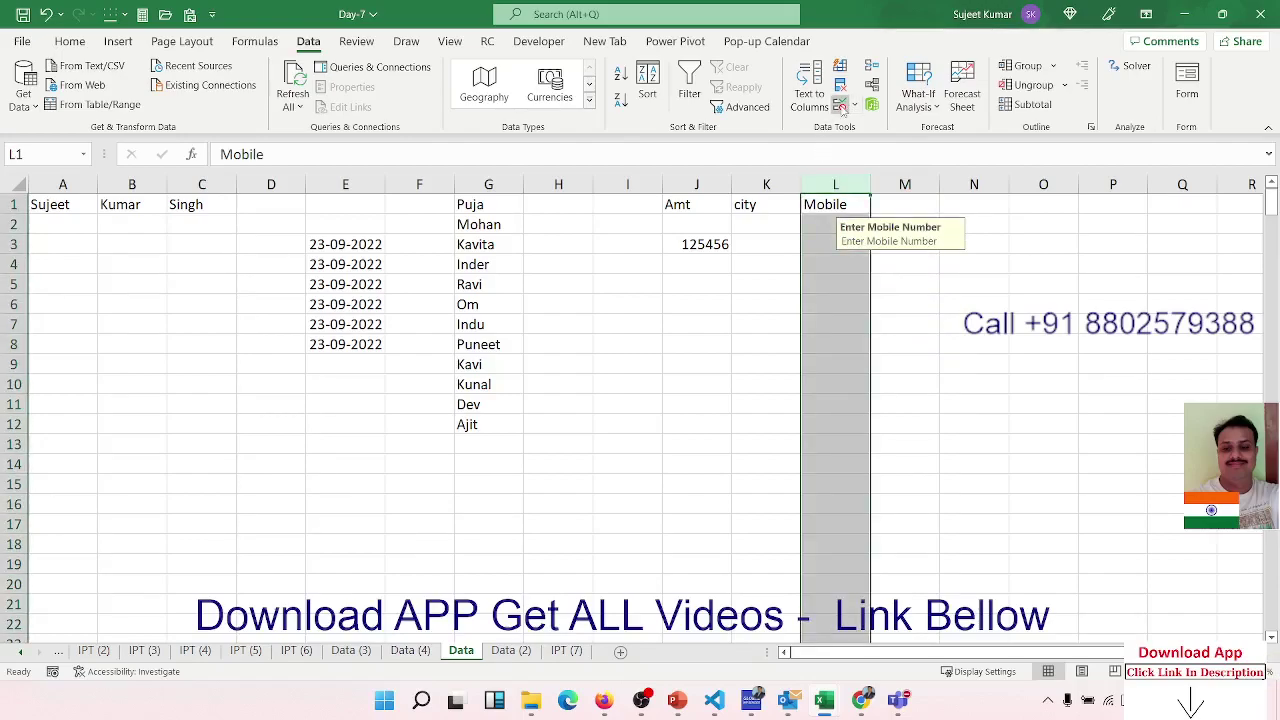
pyautogui.click(424, 242)
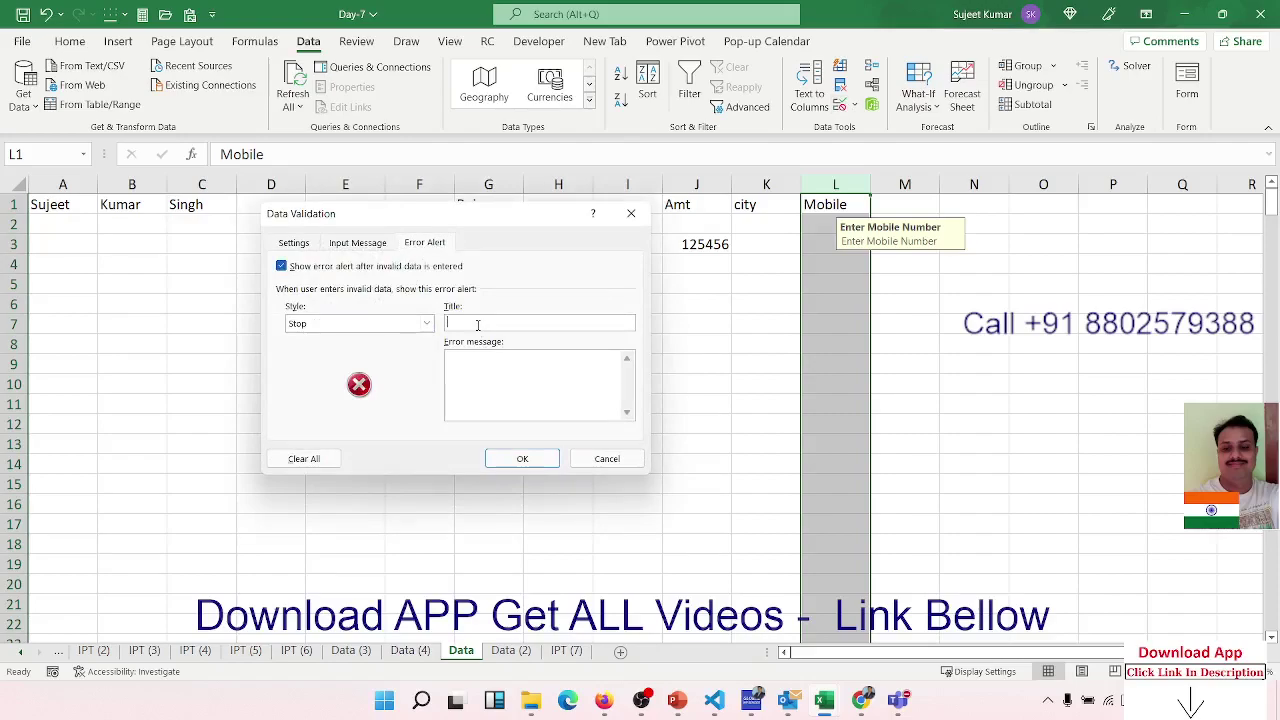
pyautogui.click(477, 325)
pyautogui.write('Wrong M')
pyautogui.write('obile N')
pyautogui.write('umber')
pyautogui.write('lease')
pyautogui.write(' Chaewck a')
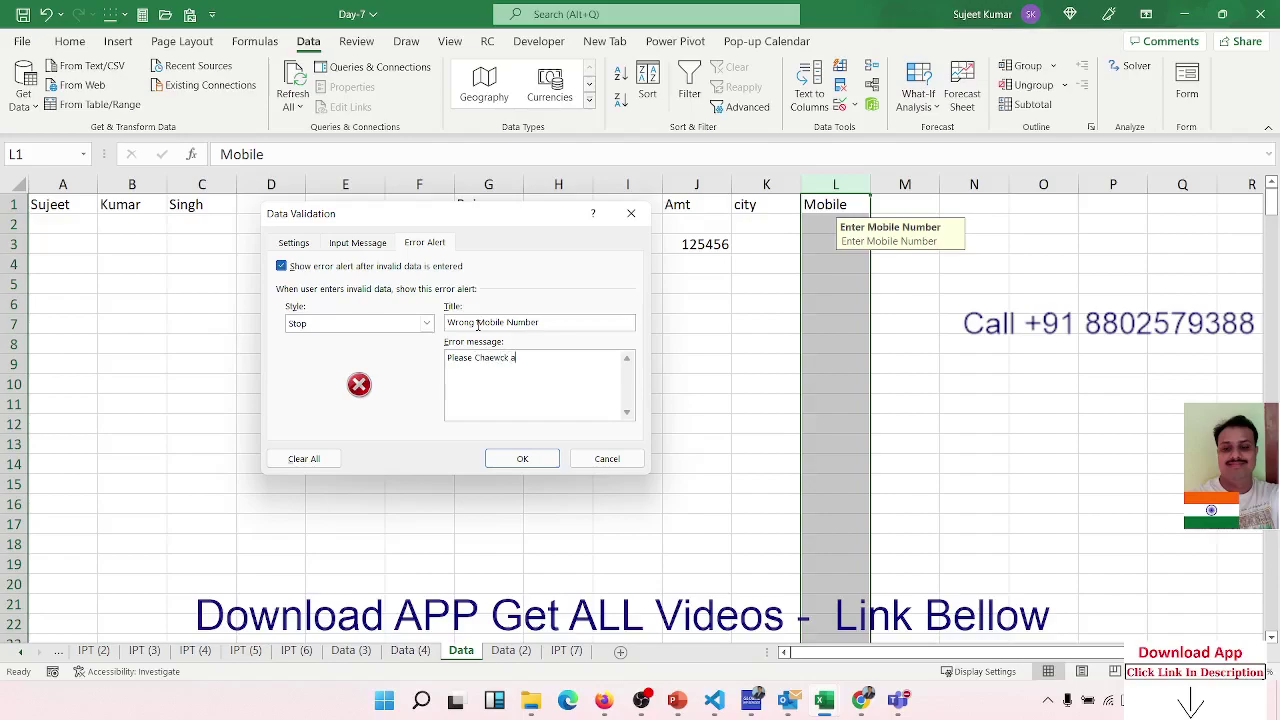
pyautogui.press('BackSpace')
pyautogui.press('BackSpace')
pyautogui.press('BackSpace')
pyautogui.press('BackSpace')
pyautogui.press('BackSpace')
pyautogui.press('BackSpace')
pyautogui.press('BackSpace')
pyautogui.write('e')
pyautogui.write('ch')
pyautogui.press('BackSpace')
pyautogui.write('k and')
pyautogui.write('Ke')
pyautogui.write('nter Mob')
pyautogui.write('ile Nu')
pyautogui.write('mb')
pyautogui.write('er')
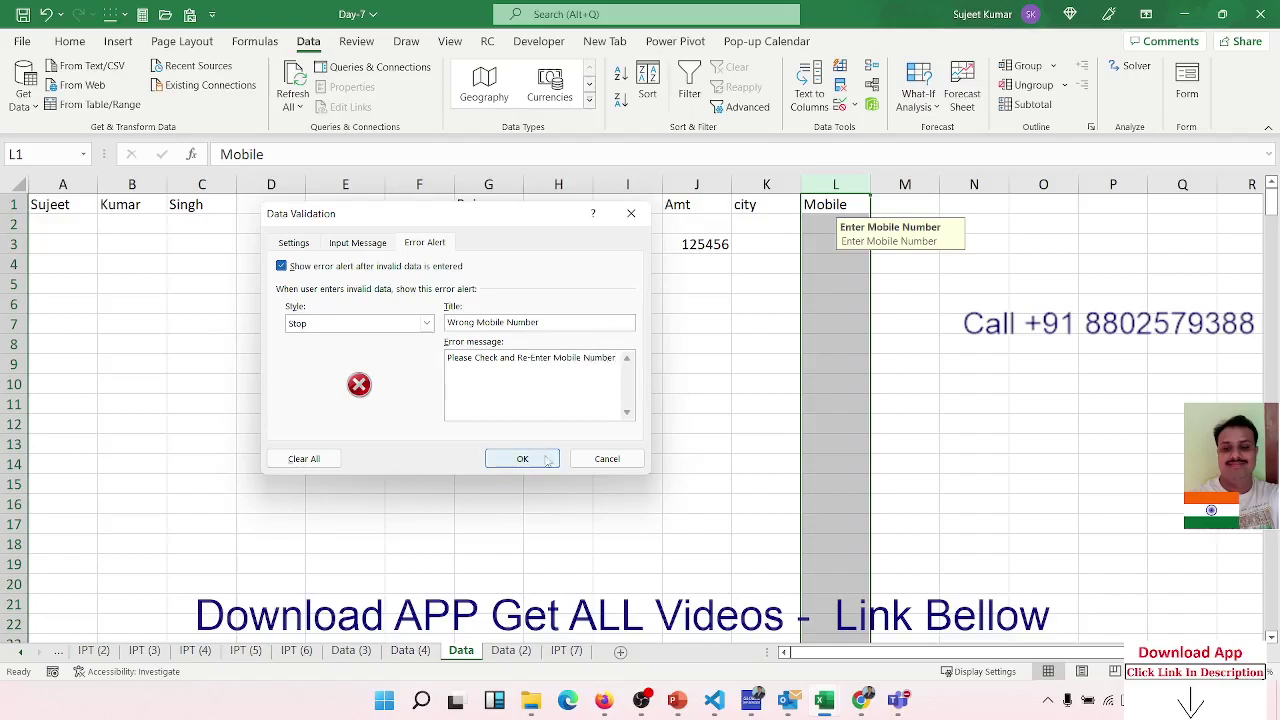
pyautogui.click(548, 459)
# Test 156456 in L3, discard the rejected entry, and save the workbook.
pyautogui.click(818, 255)
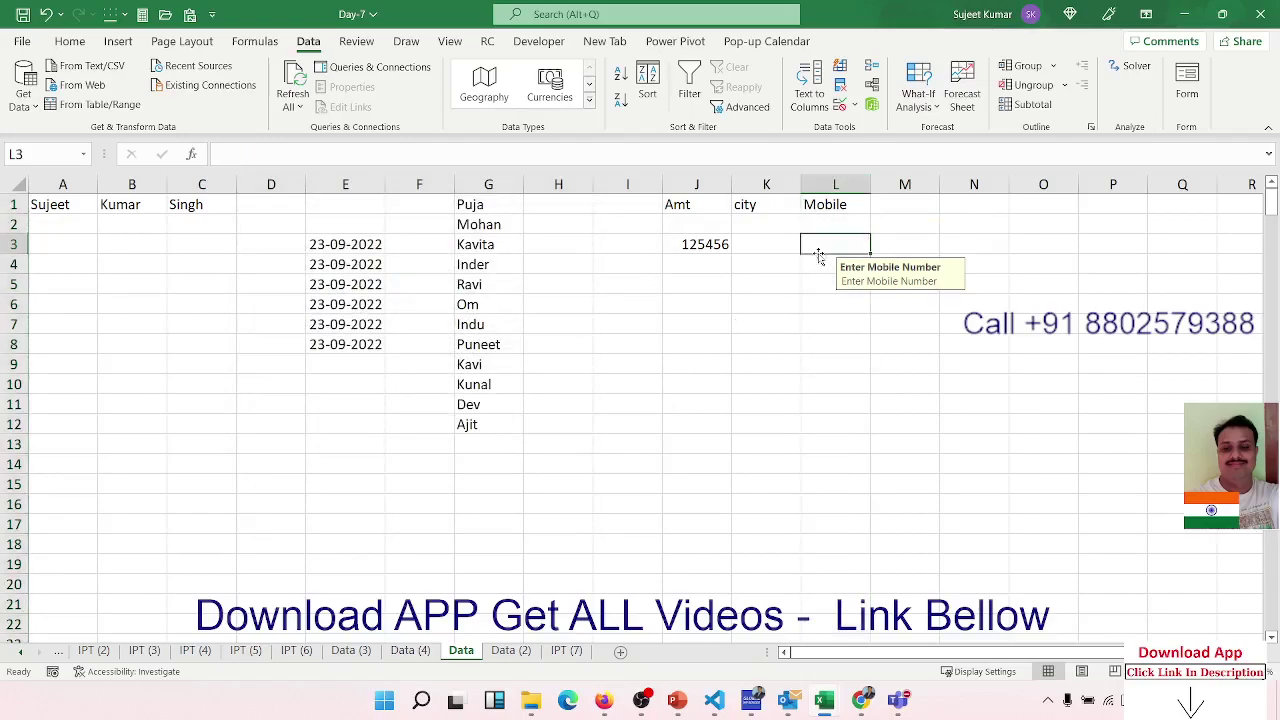
pyautogui.write('156456')
pyautogui.press('Return')
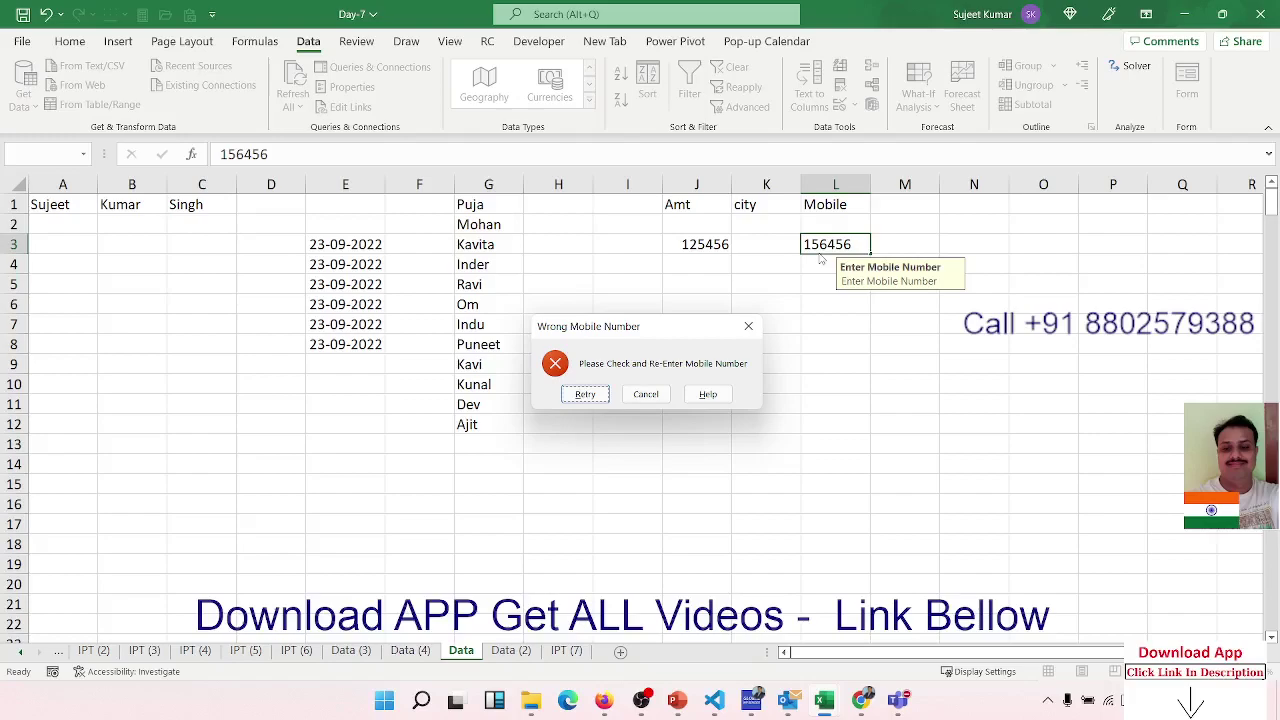
pyautogui.press('Escape')
pyautogui.press('Up')
pyautogui.press('Left')
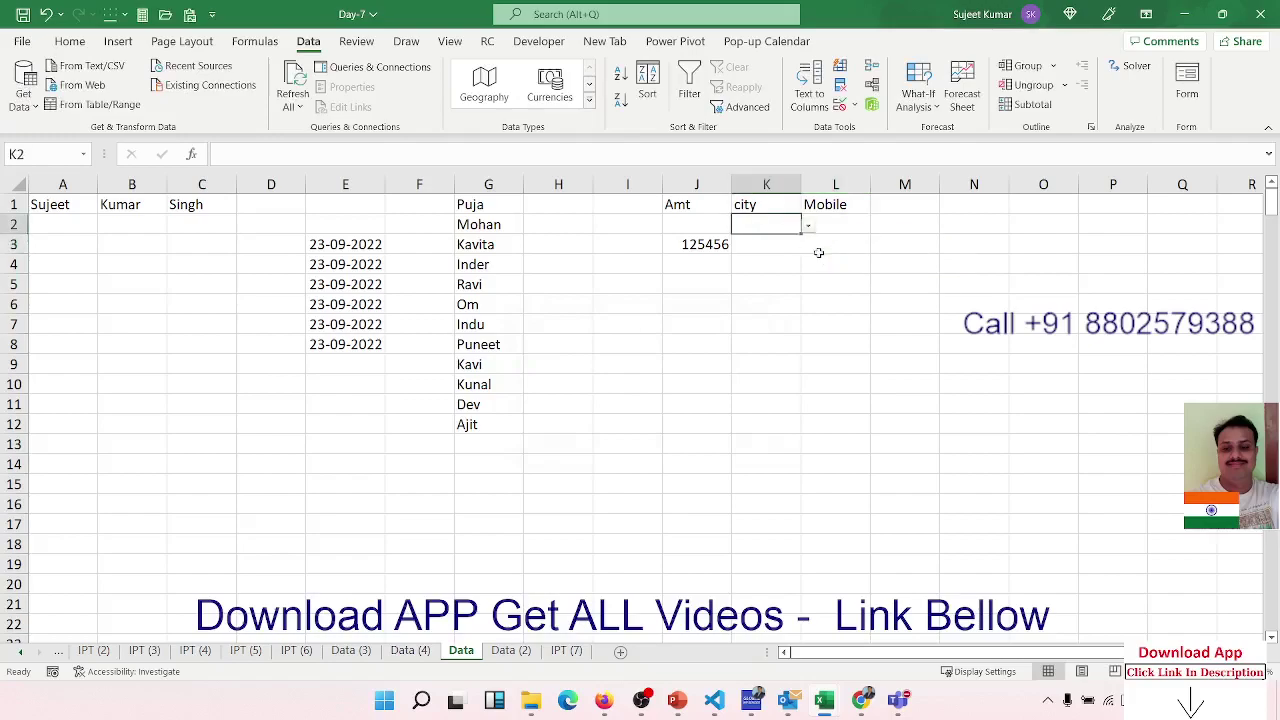
pyautogui.press('Home')
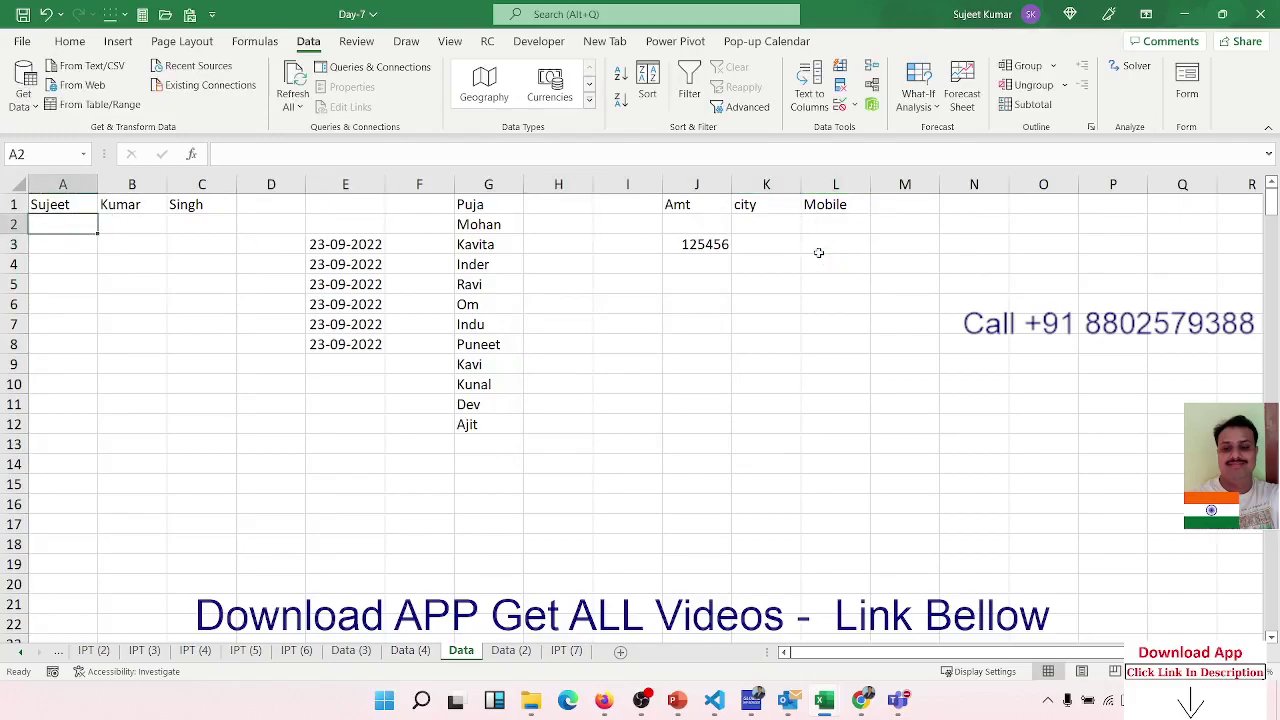
pyautogui.hotkey('ctrl', 's')
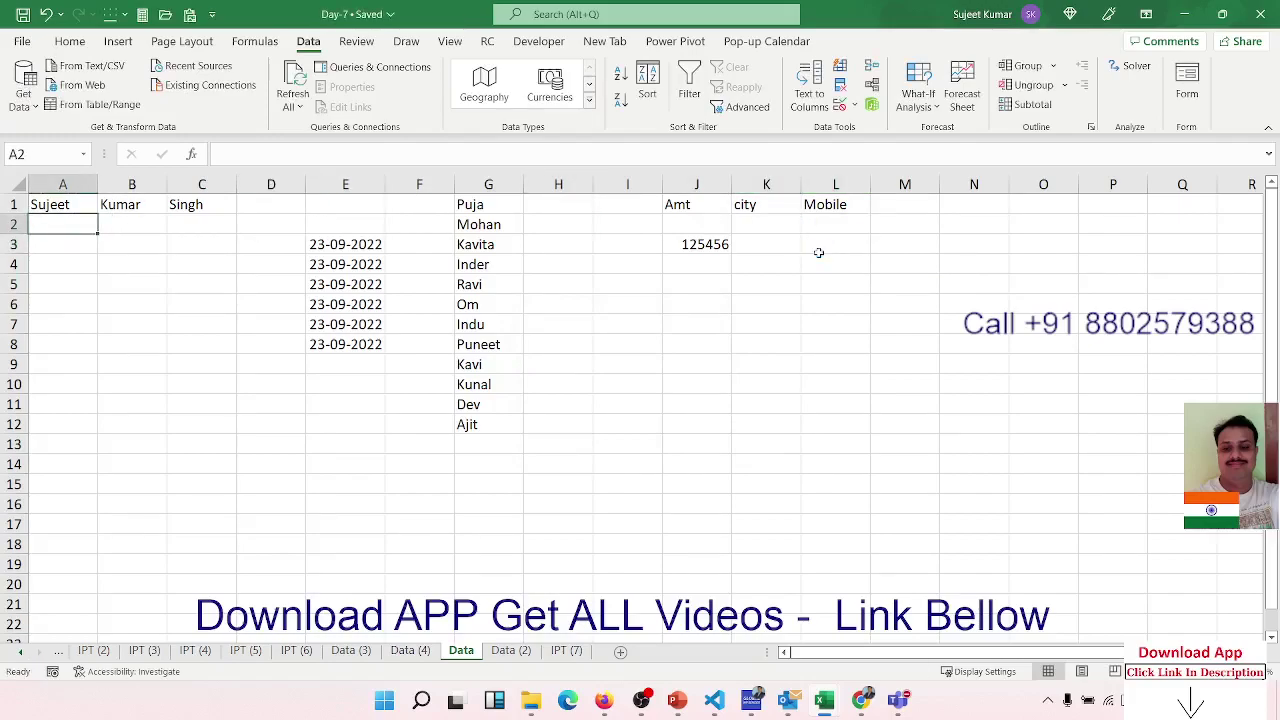